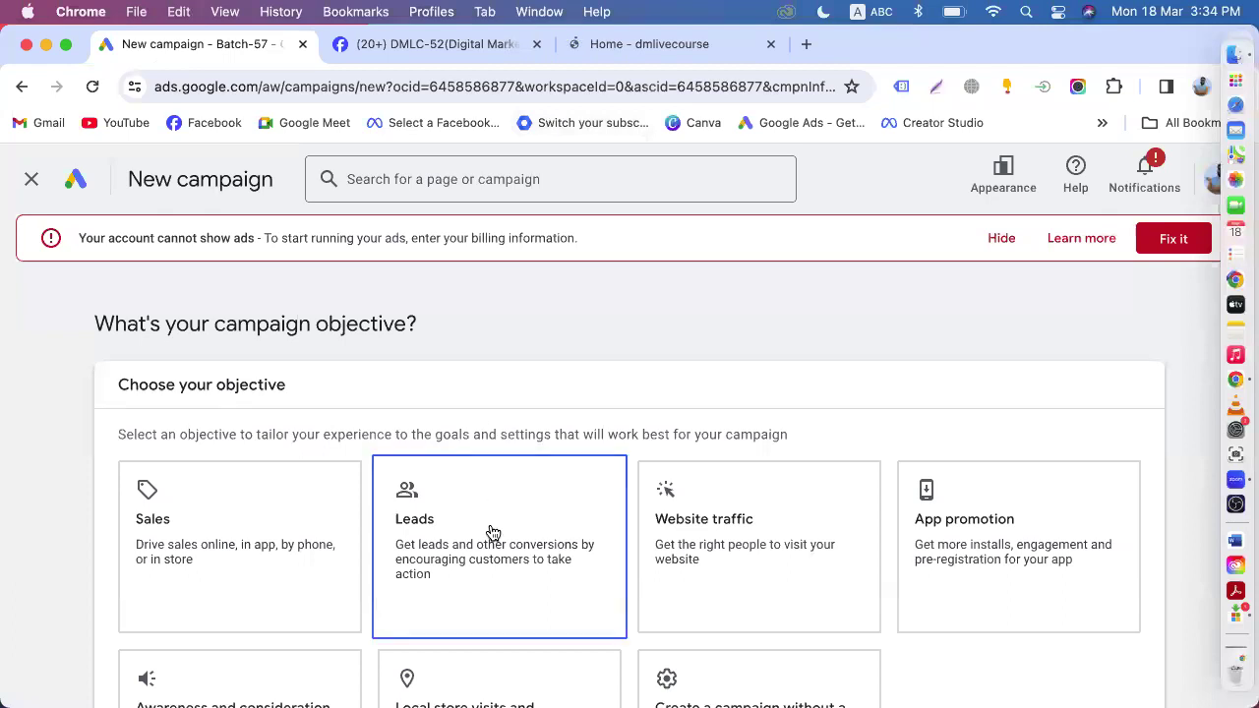
- Choose Leads as the campaign objective and continue with the Add to cart and Purchases conversion goals
scroll(504, 384, up, 2)
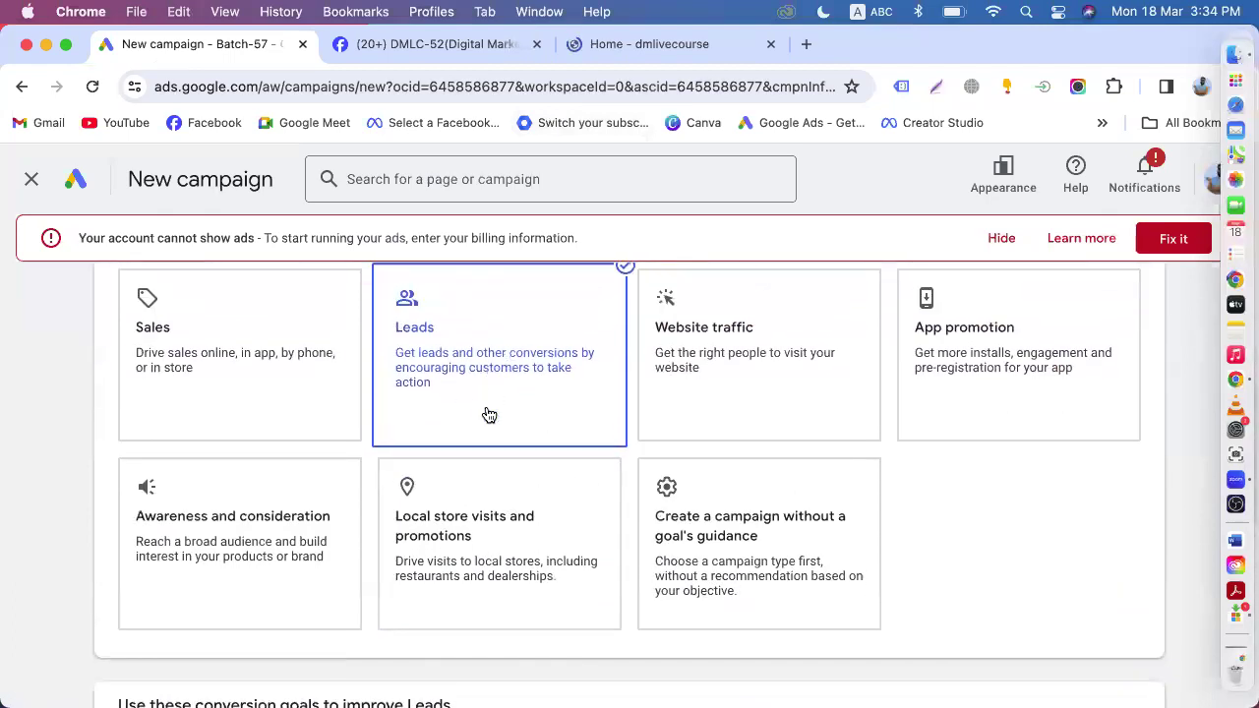
scroll(486, 416, down, 5)
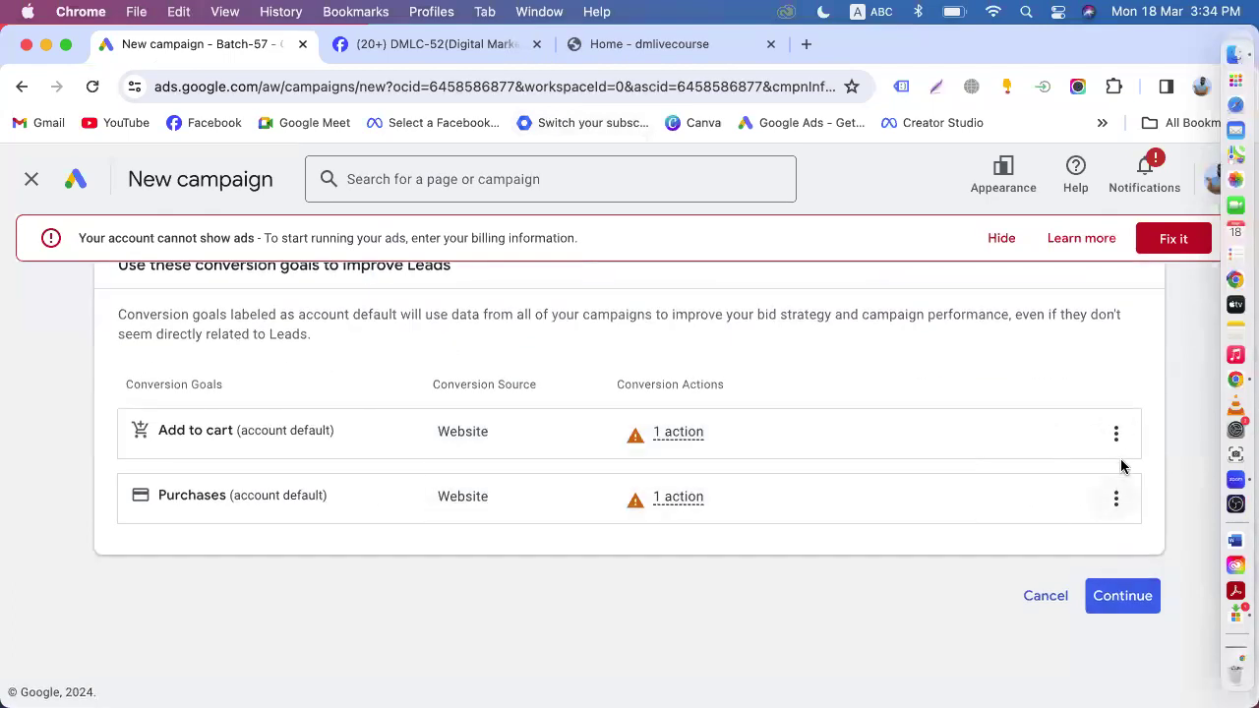
click(1115, 596)
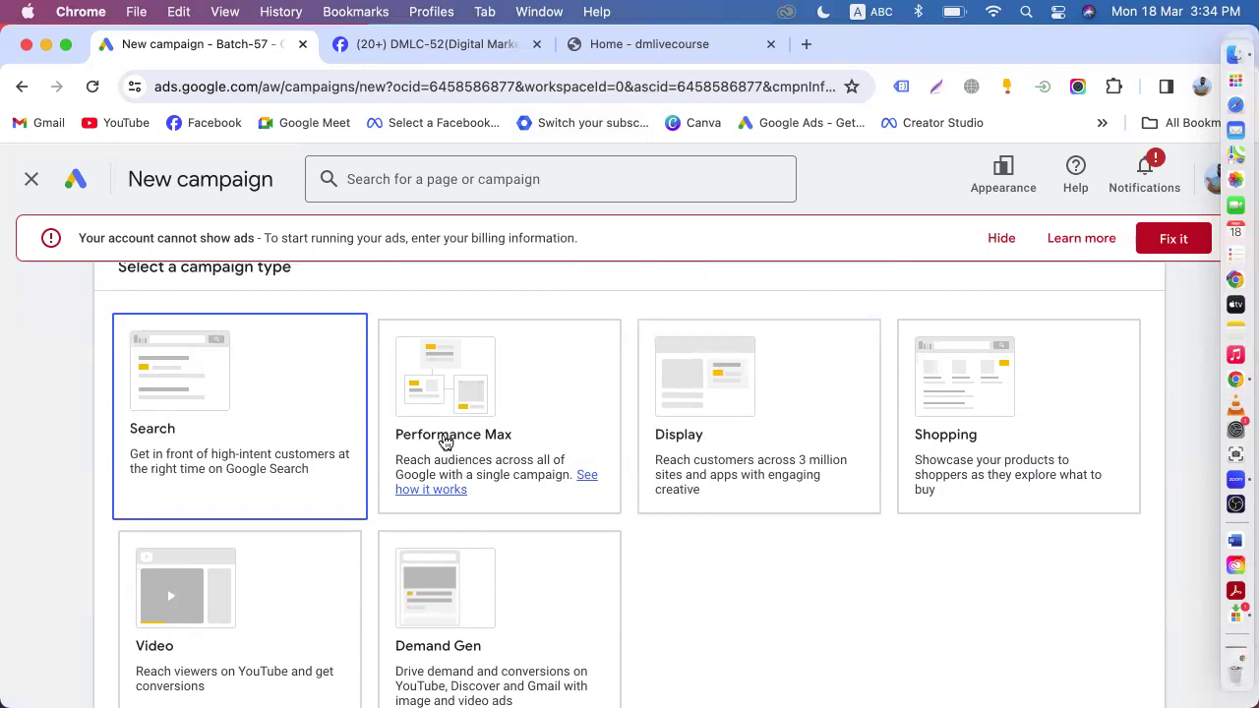
- Choose Search as the campaign type and enable Lead form submissions as the way to reach the goal
scroll(254, 411, down, 3)
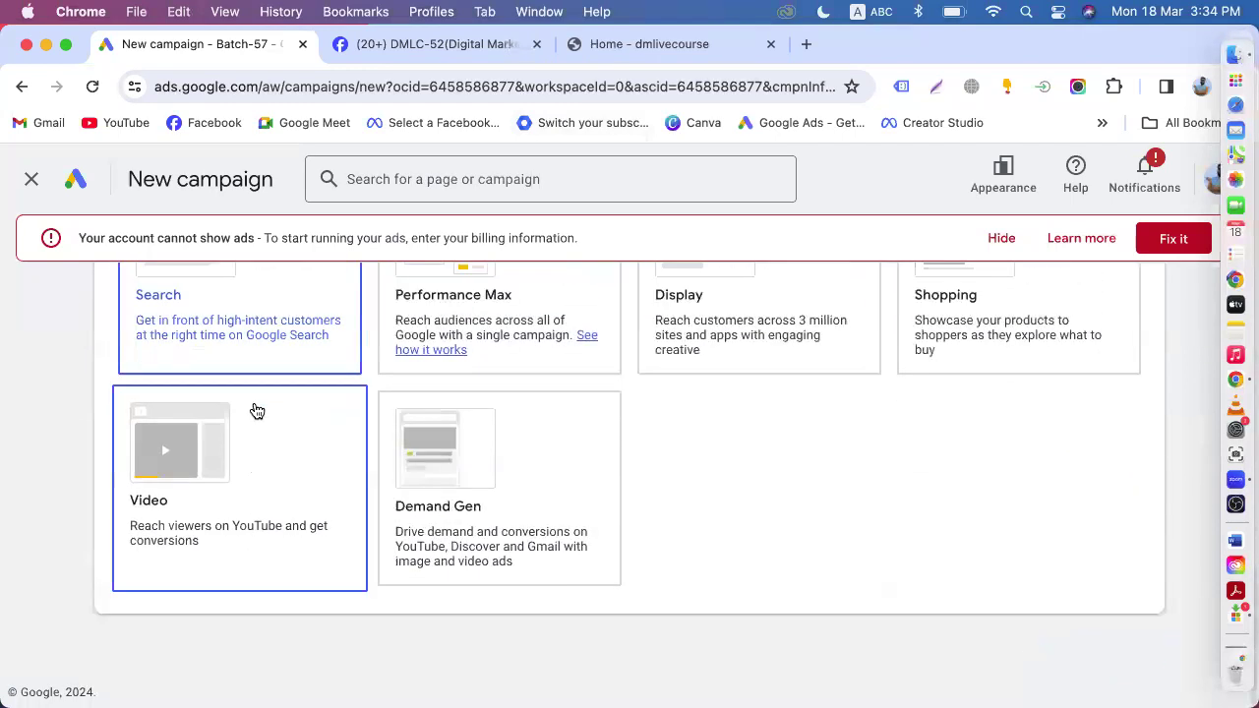
scroll(324, 434, down, 6)
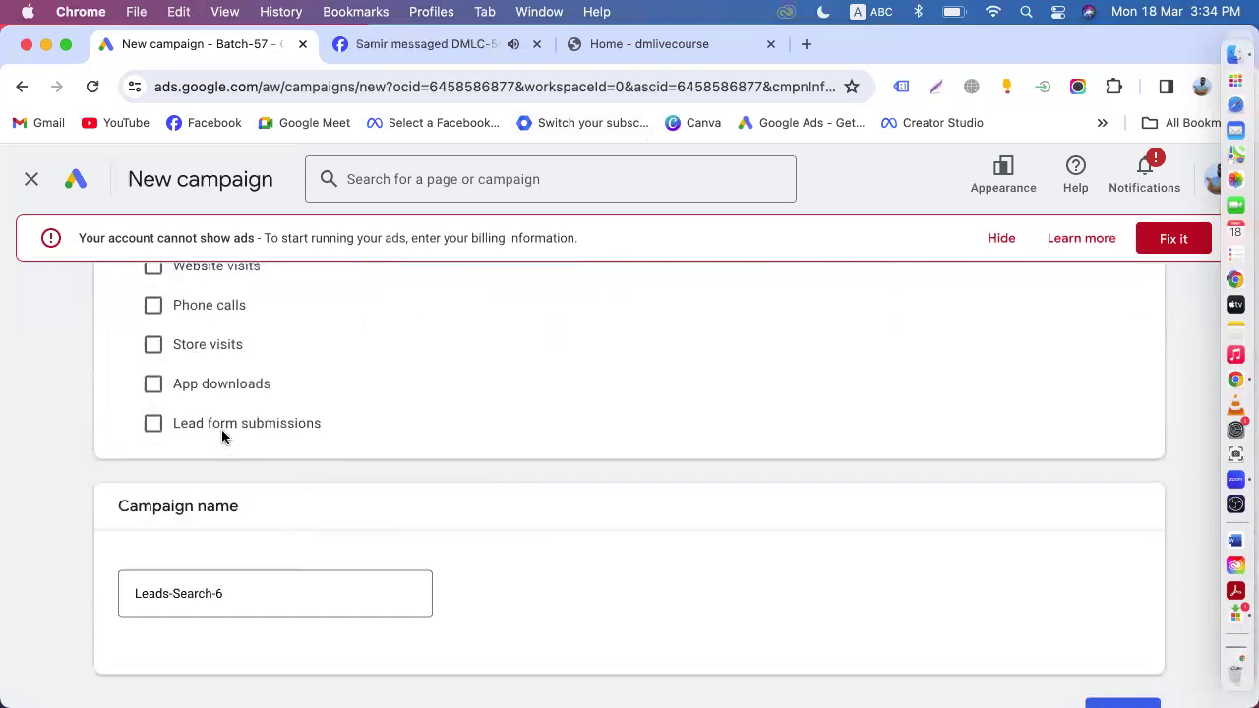
scroll(221, 429, up, 2)
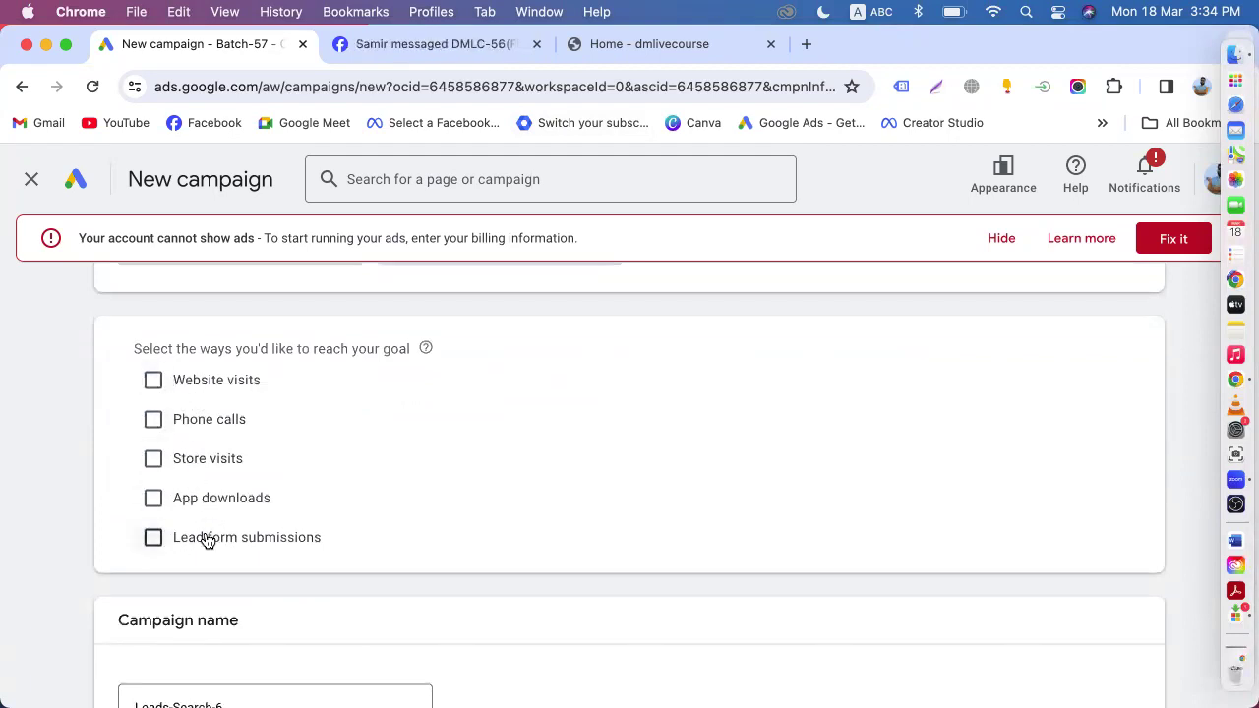
click(155, 539)
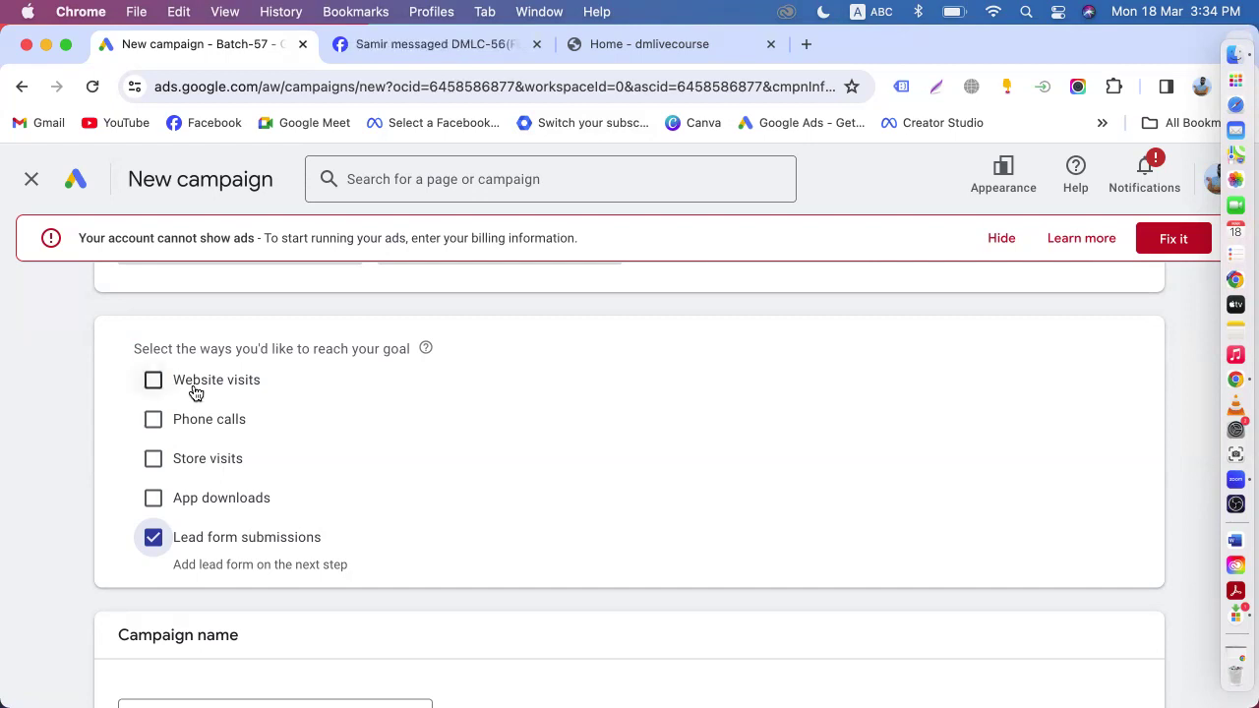
- Open the Contact us page of the dmlivecourse website and examine the fields of its contact form
click(661, 45)
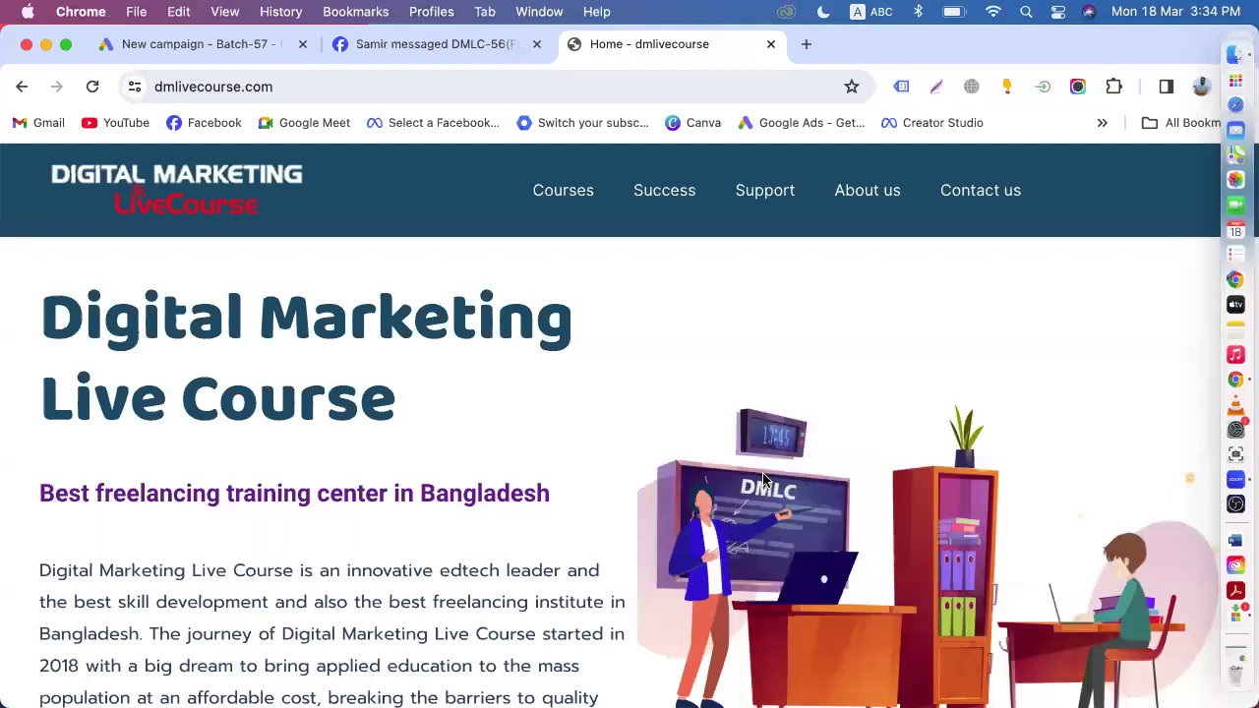
click(980, 190)
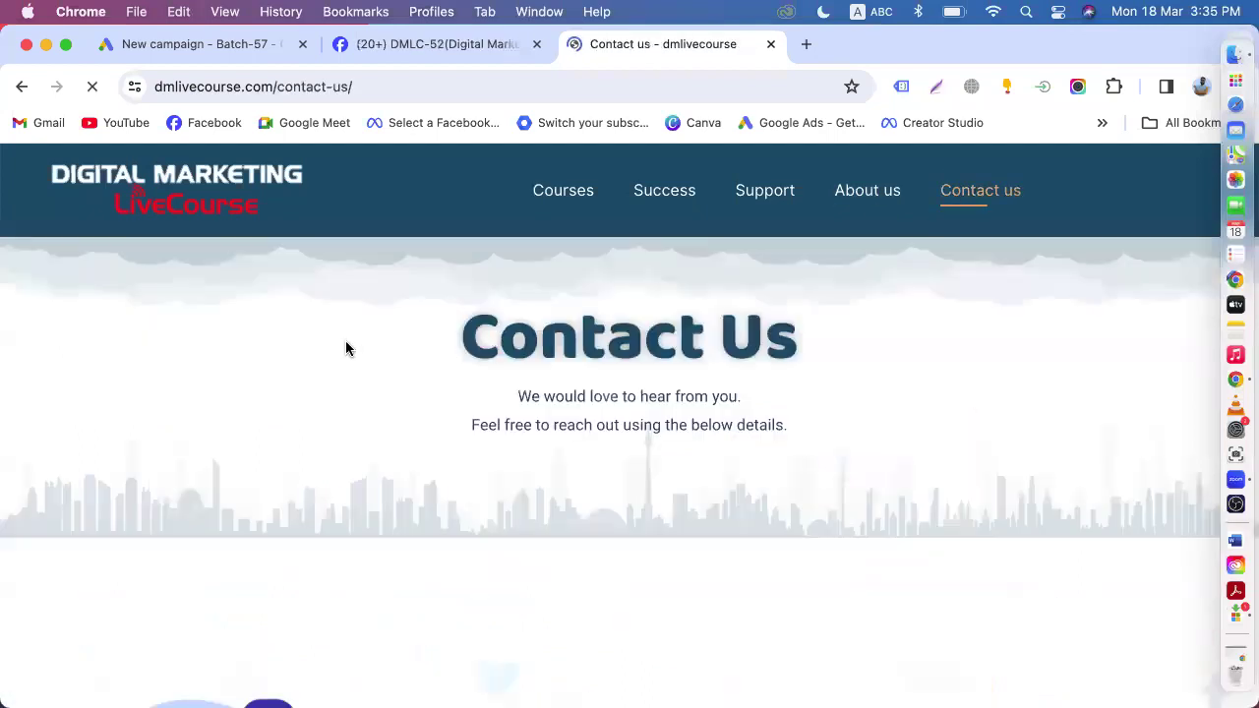
scroll(509, 444, down, 5)
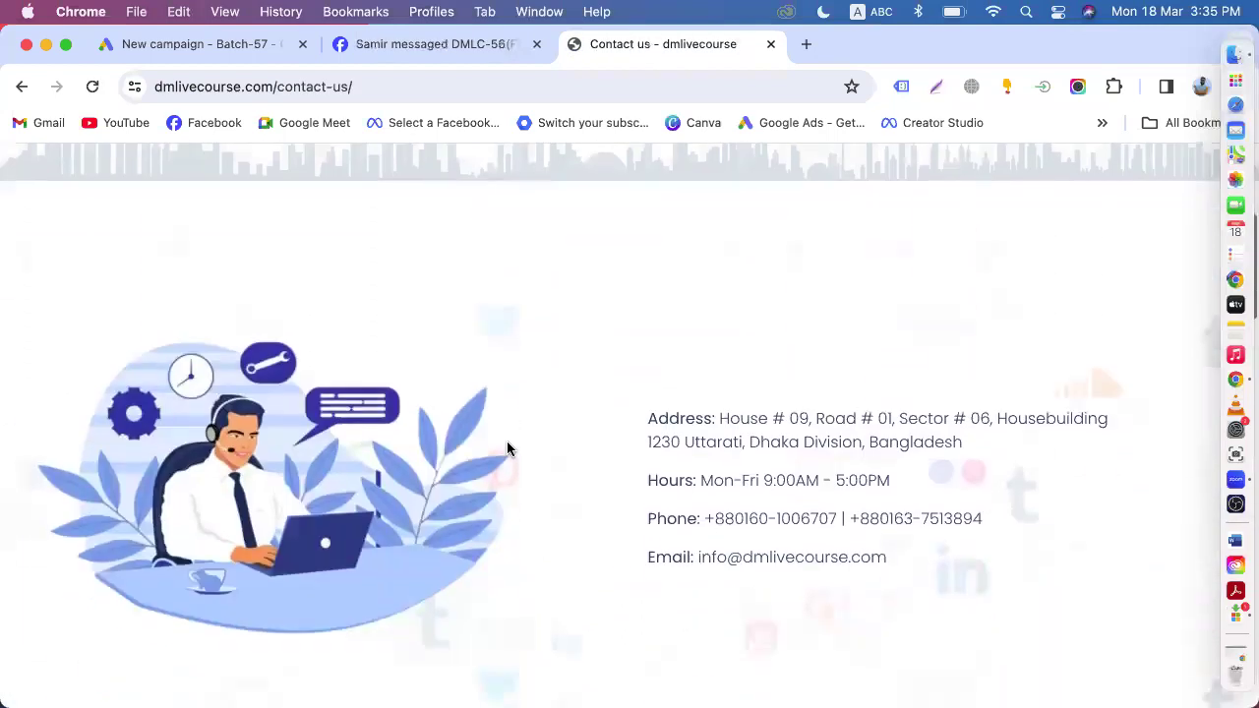
scroll(506, 449, down, 9)
scroll(420, 352, up, 1)
click(399, 374)
click(407, 465)
scroll(407, 465, down, 3)
click(415, 346)
click(464, 493)
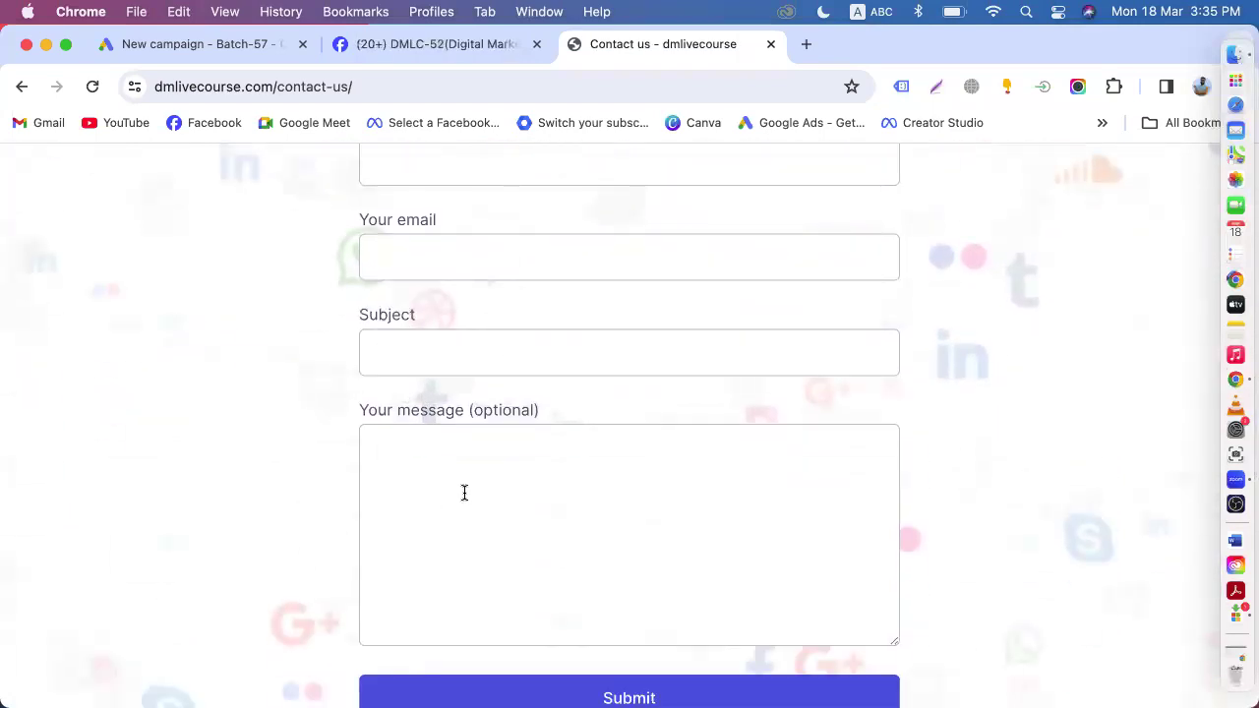
- Compare the campaign's goal options with the website's contact form and return to the campaign setup
click(211, 46)
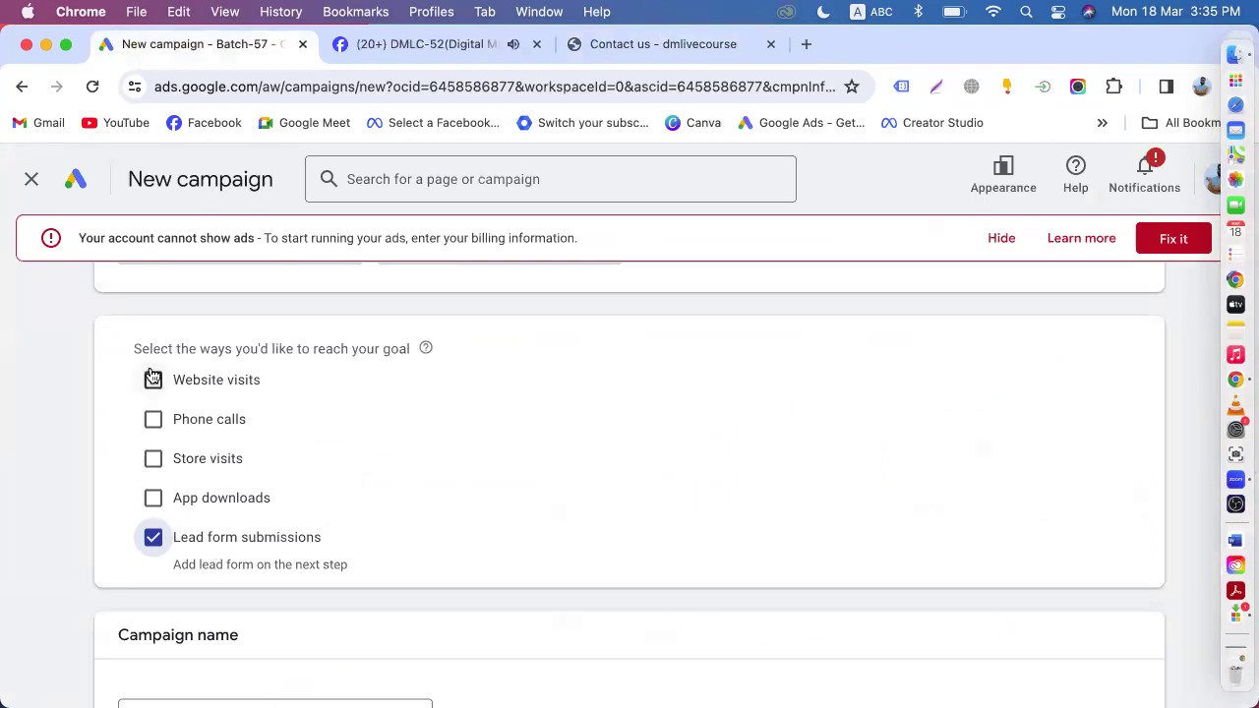
click(624, 43)
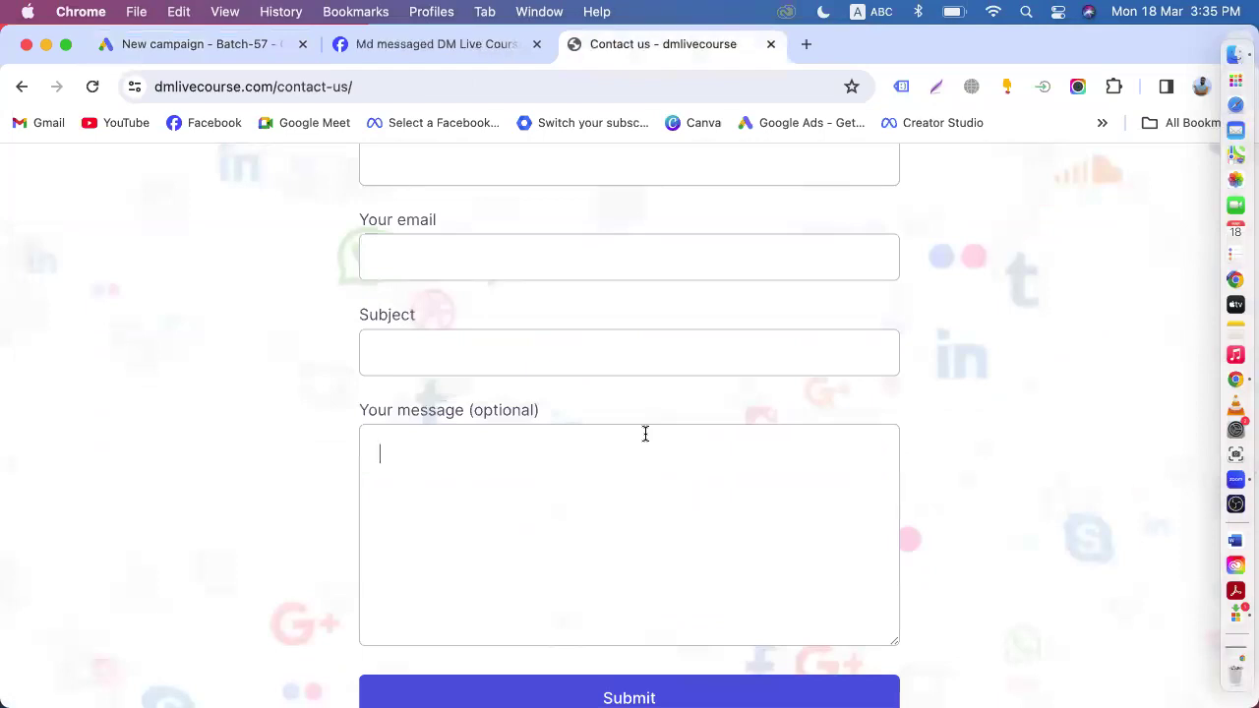
scroll(643, 433, up, 3)
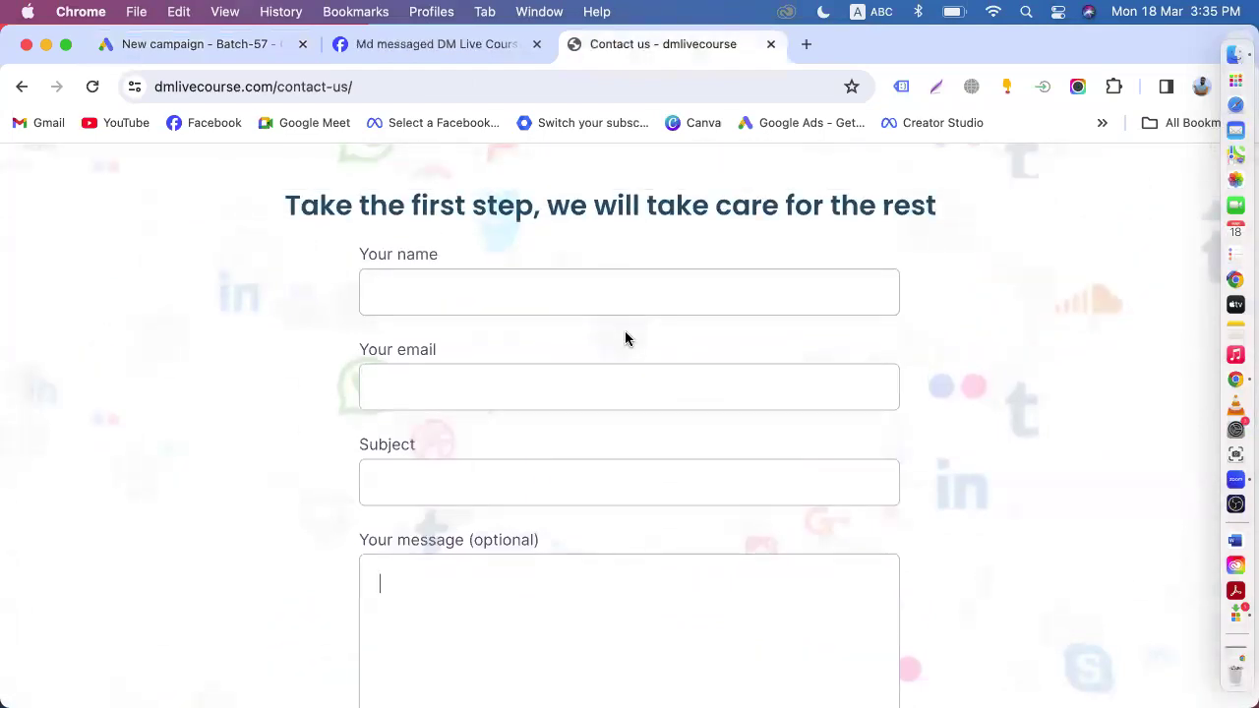
click(206, 43)
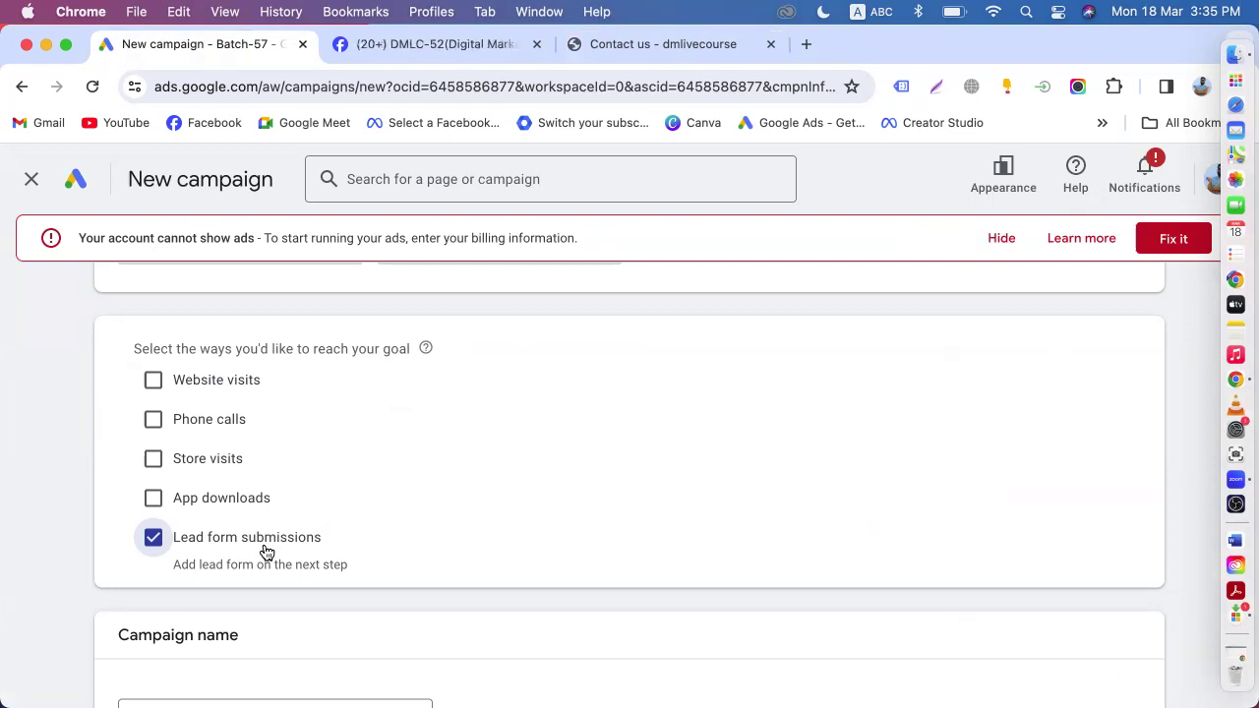
- Try adding Website visits as a way to reach the goal and clear it again, leaving Lead form submissions selected
click(154, 381)
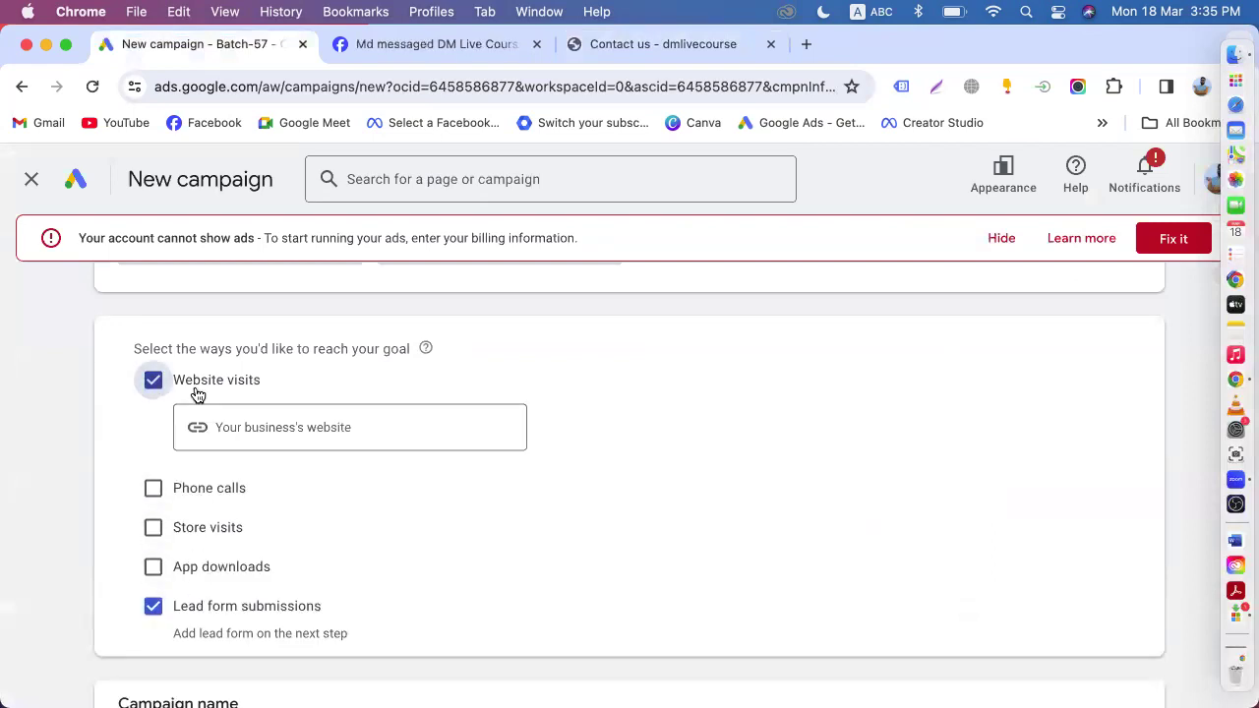
scroll(195, 423, down, 3)
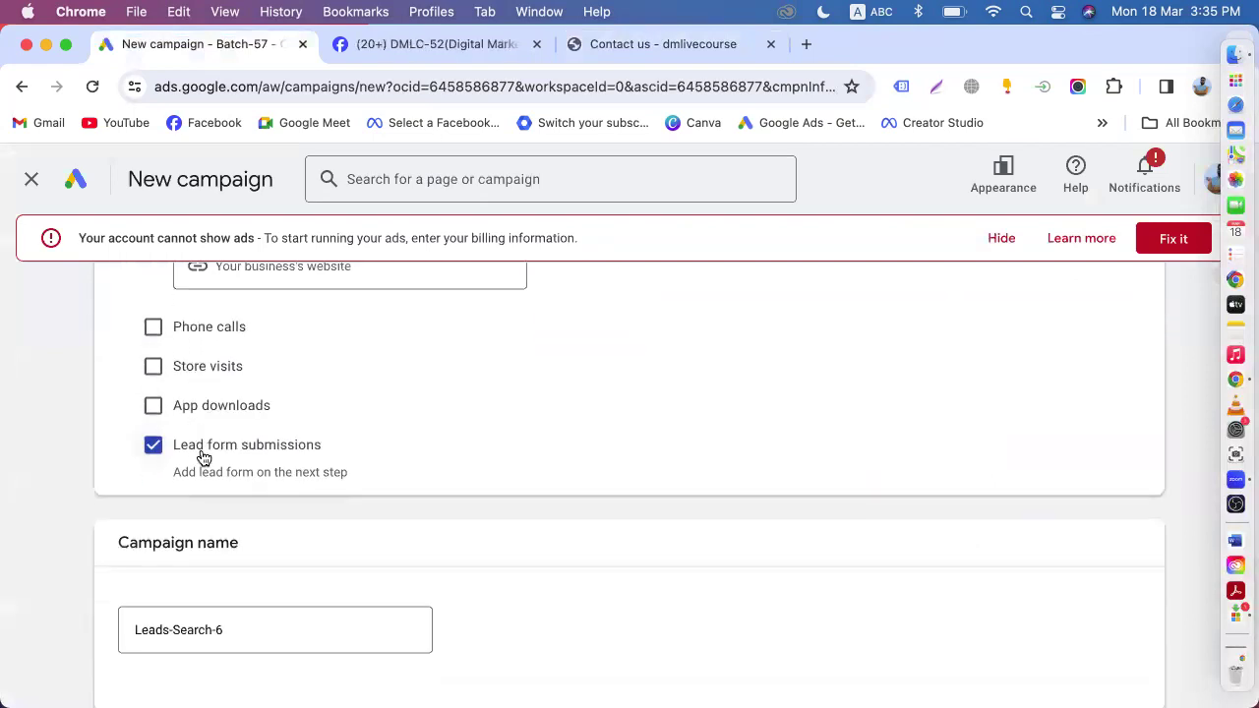
scroll(204, 458, up, 4)
click(155, 404)
scroll(160, 417, down, 2)
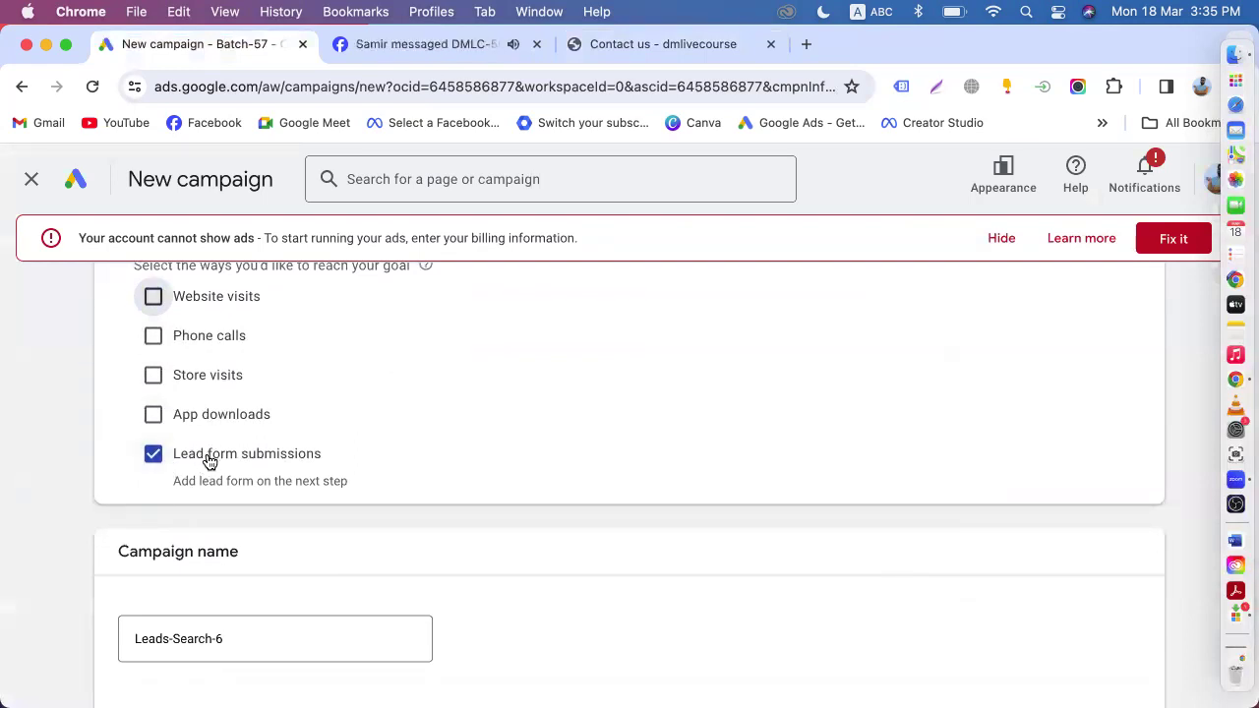
scroll(205, 461, up, 1)
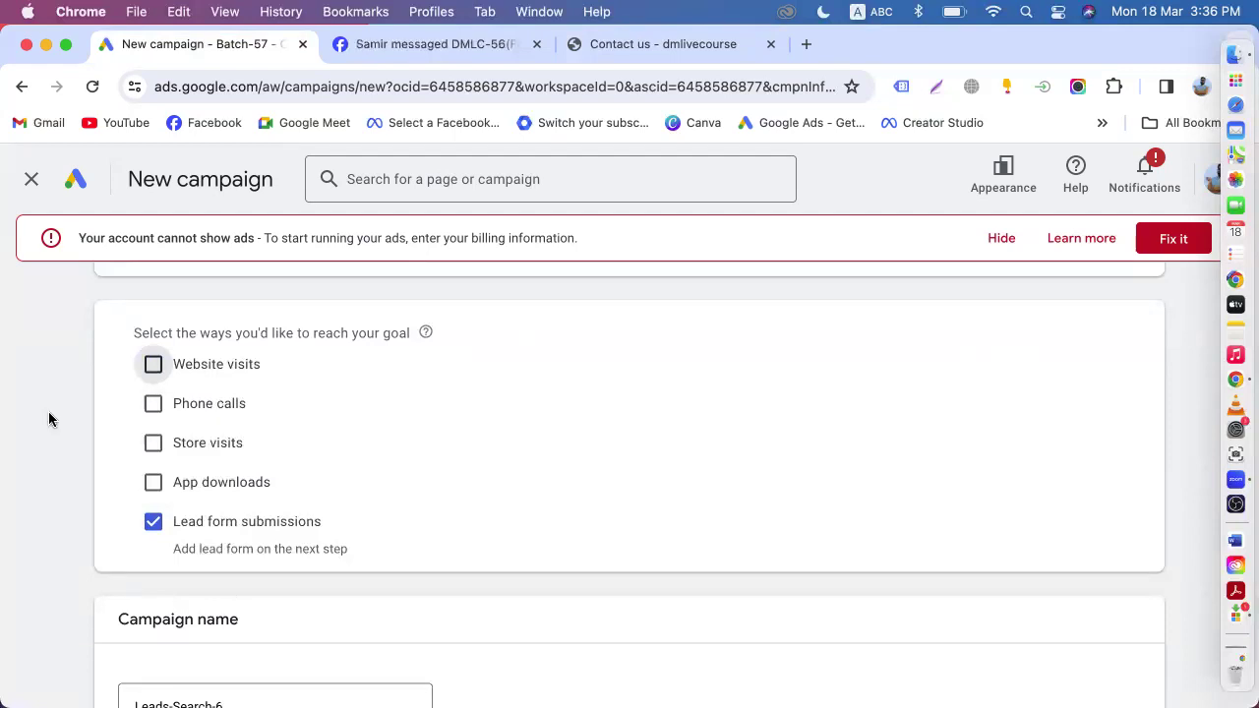
drag(425, 407, 654, 580)
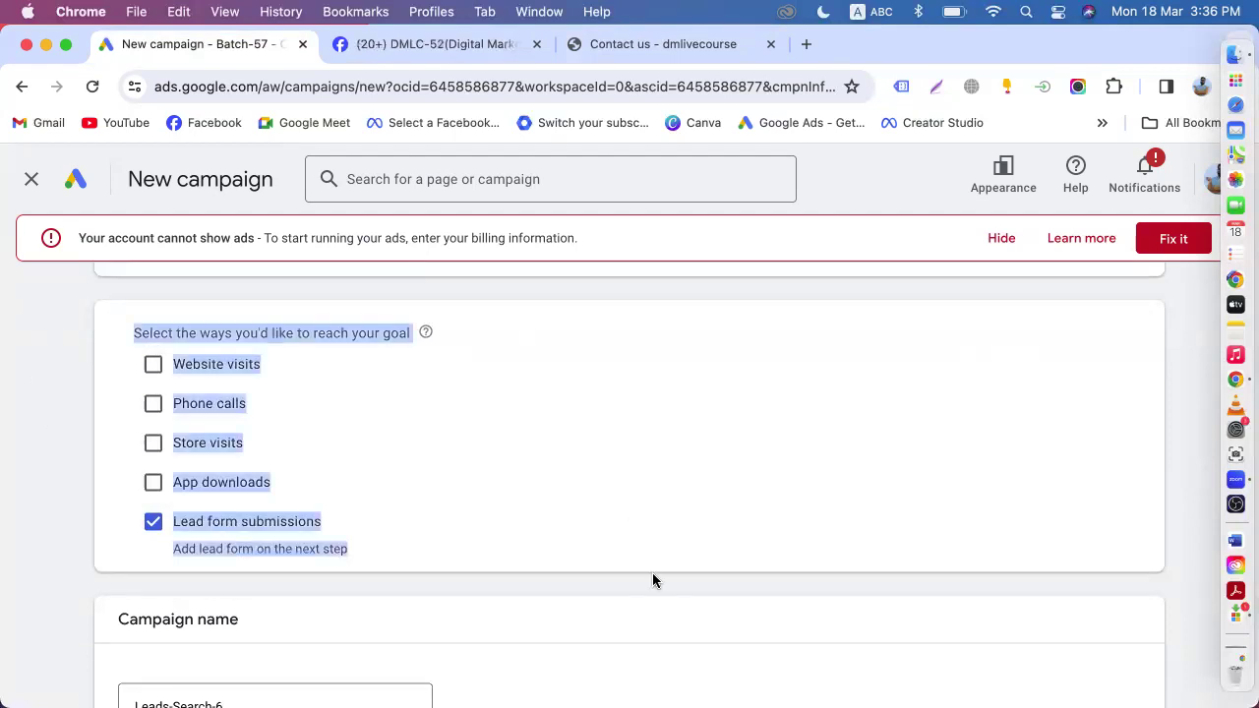
click(50, 402)
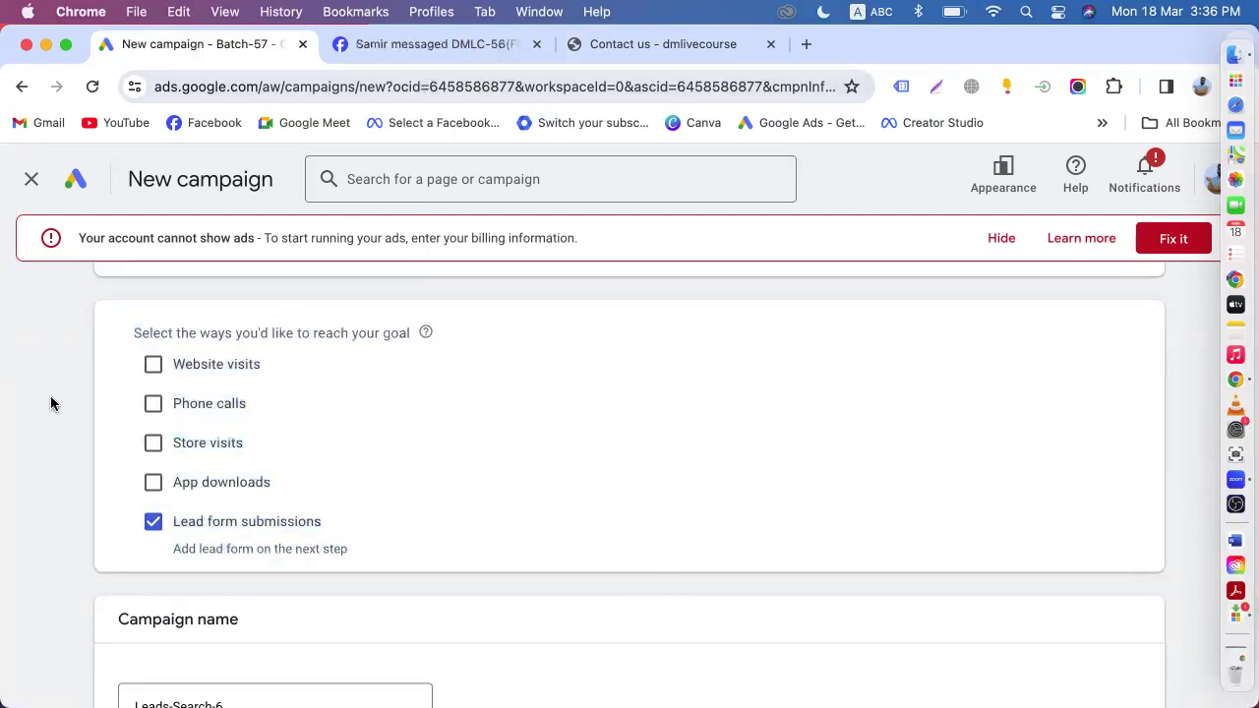
- Publish the prepared video post in the DMLC-52 Facebook group, close that page and return to the campaign setup
click(369, 49)
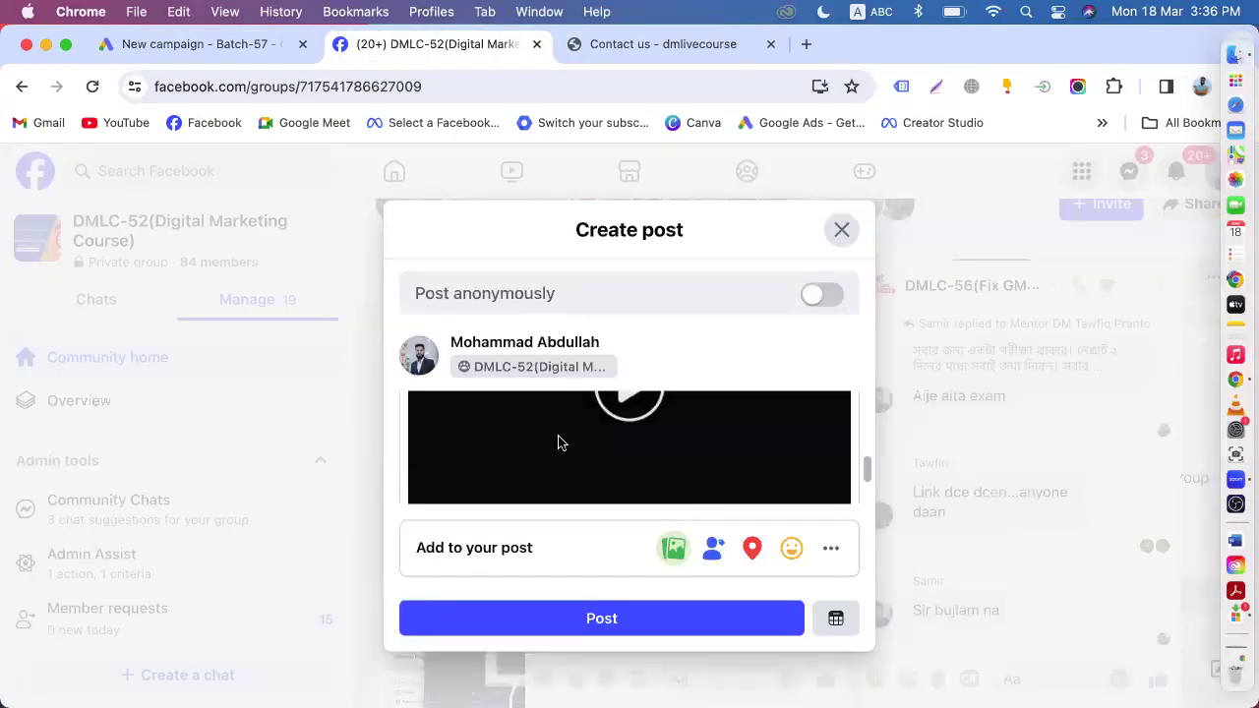
click(564, 619)
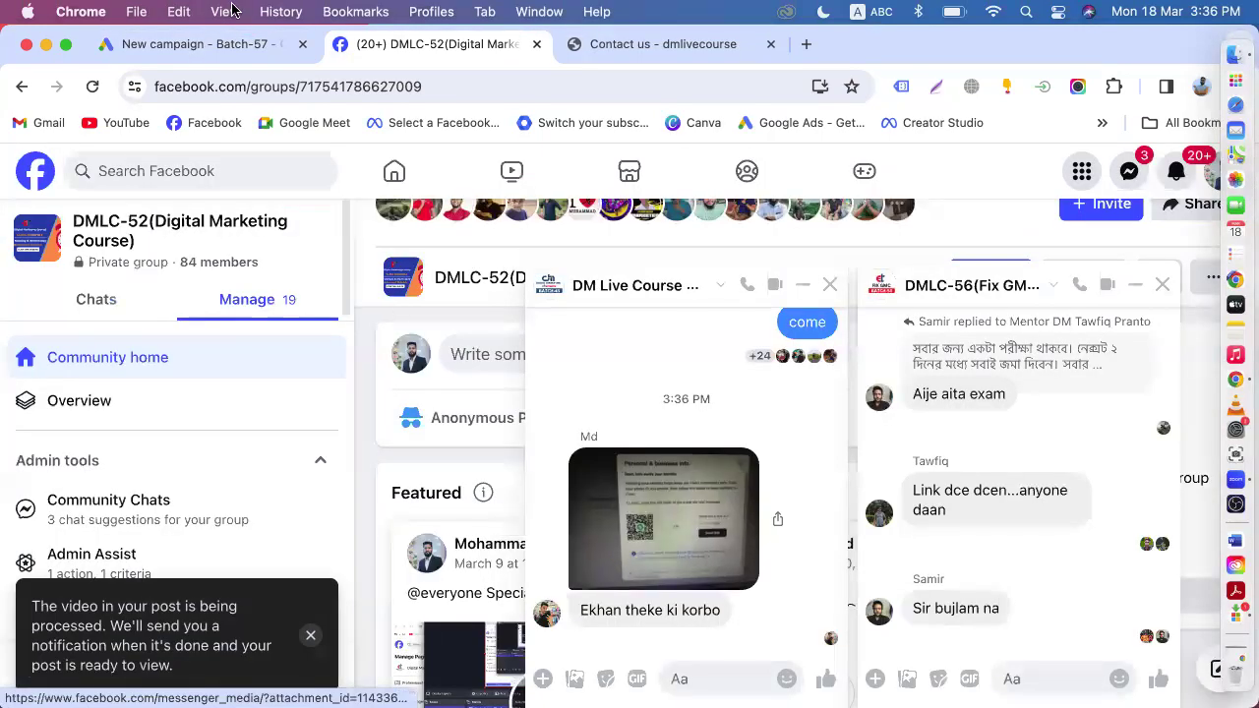
click(536, 43)
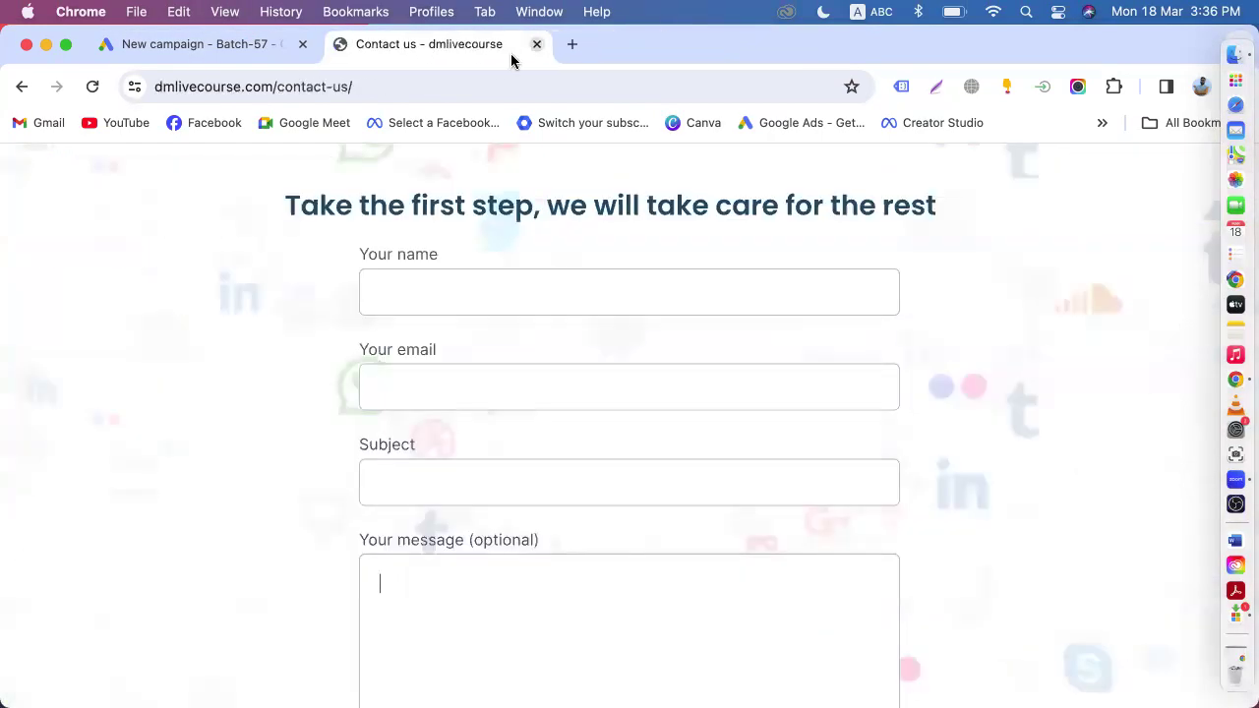
click(215, 45)
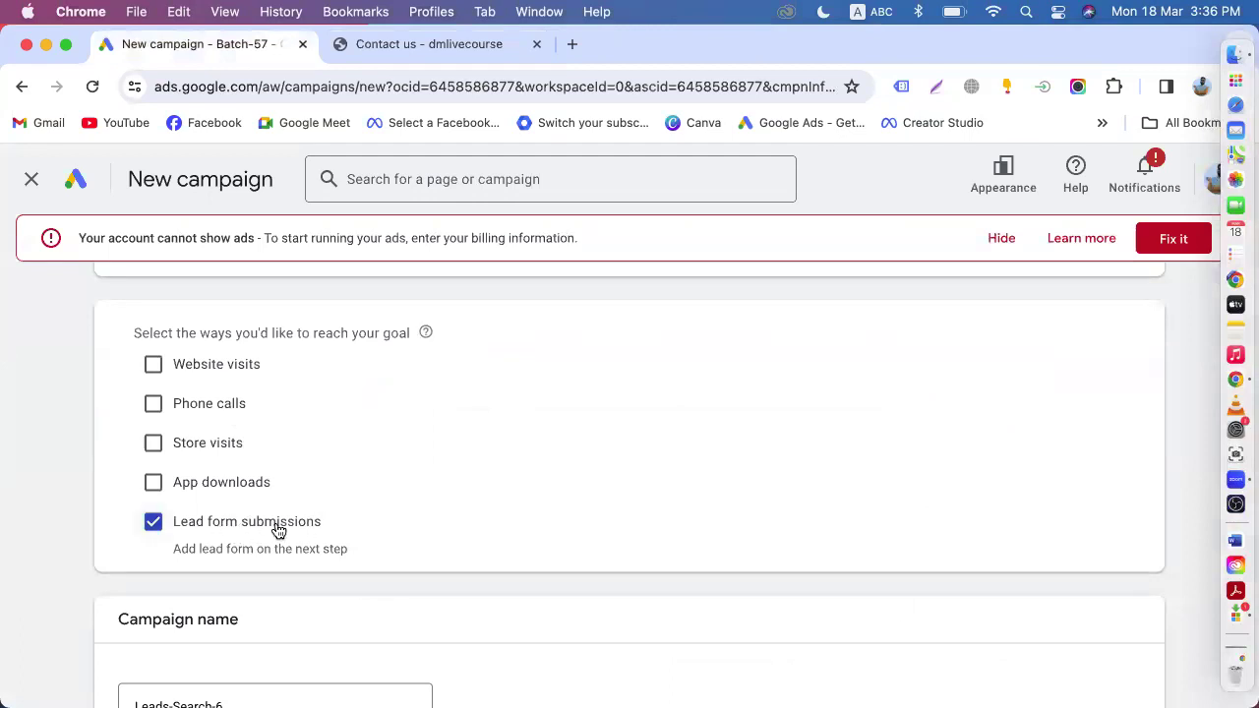
- Continue with the campaign name Leads-Search-6 and start a new campaign instead of finishing the saved draft
scroll(278, 531, down, 3)
click(238, 496)
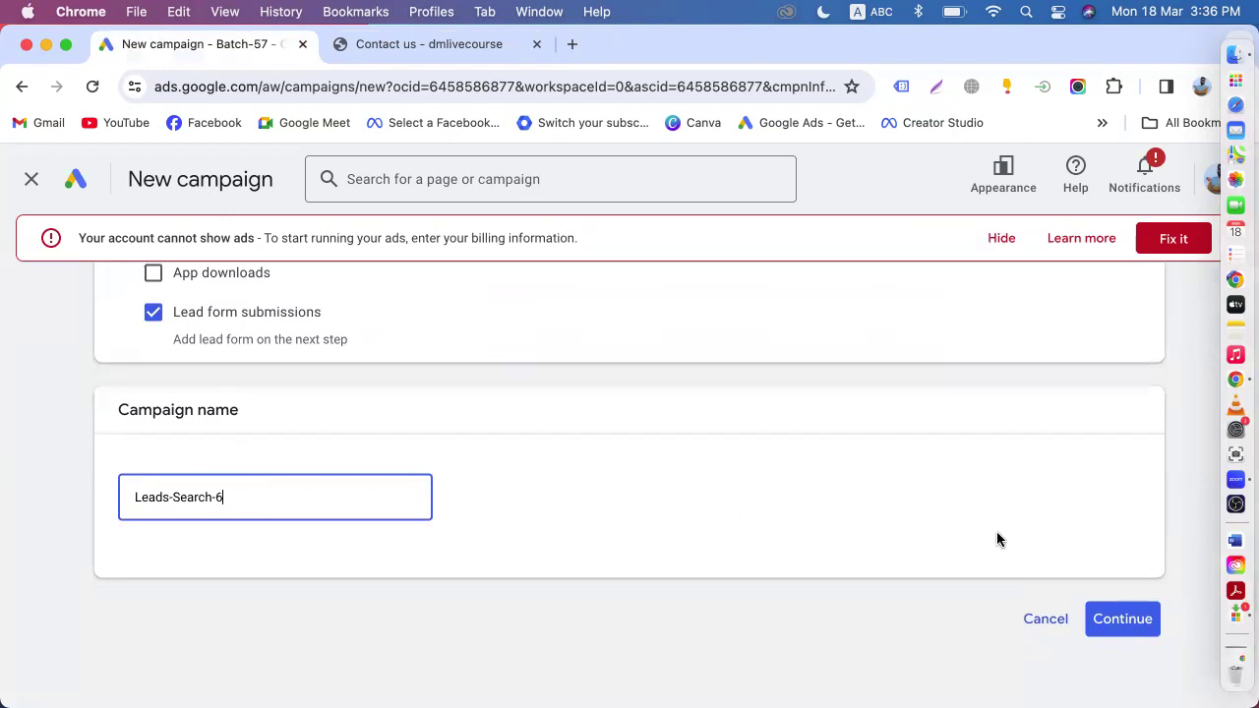
click(1127, 622)
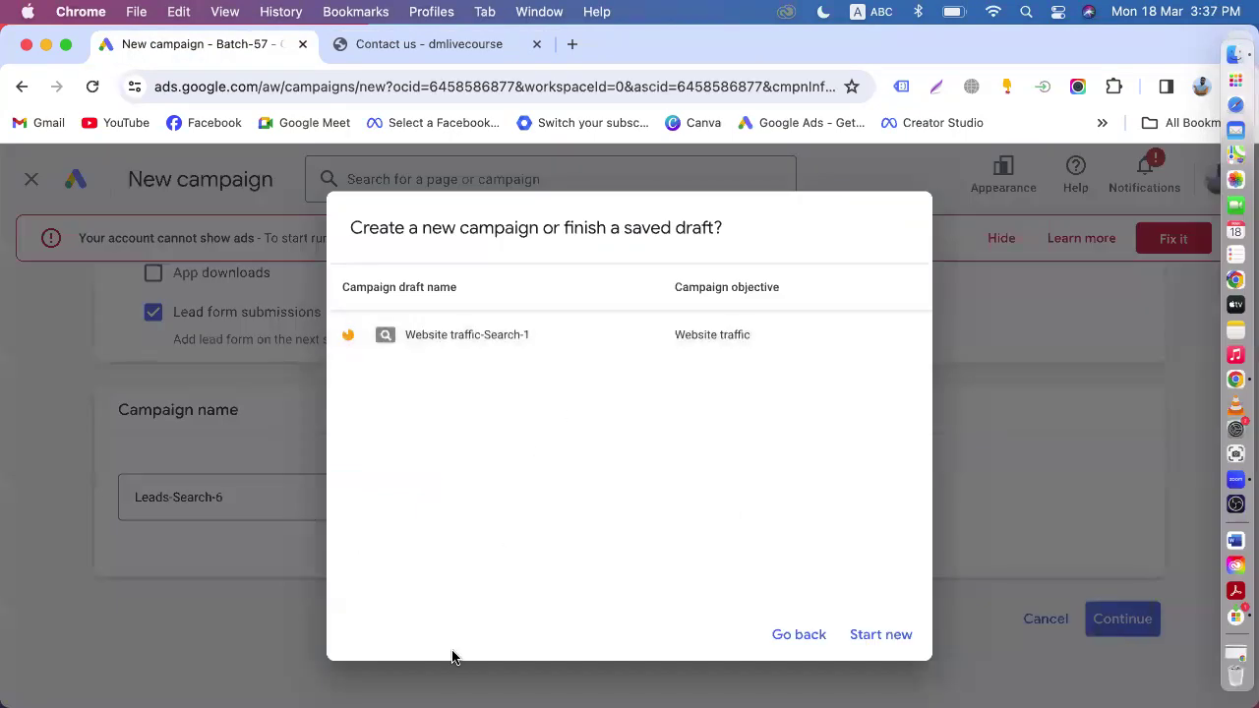
click(865, 640)
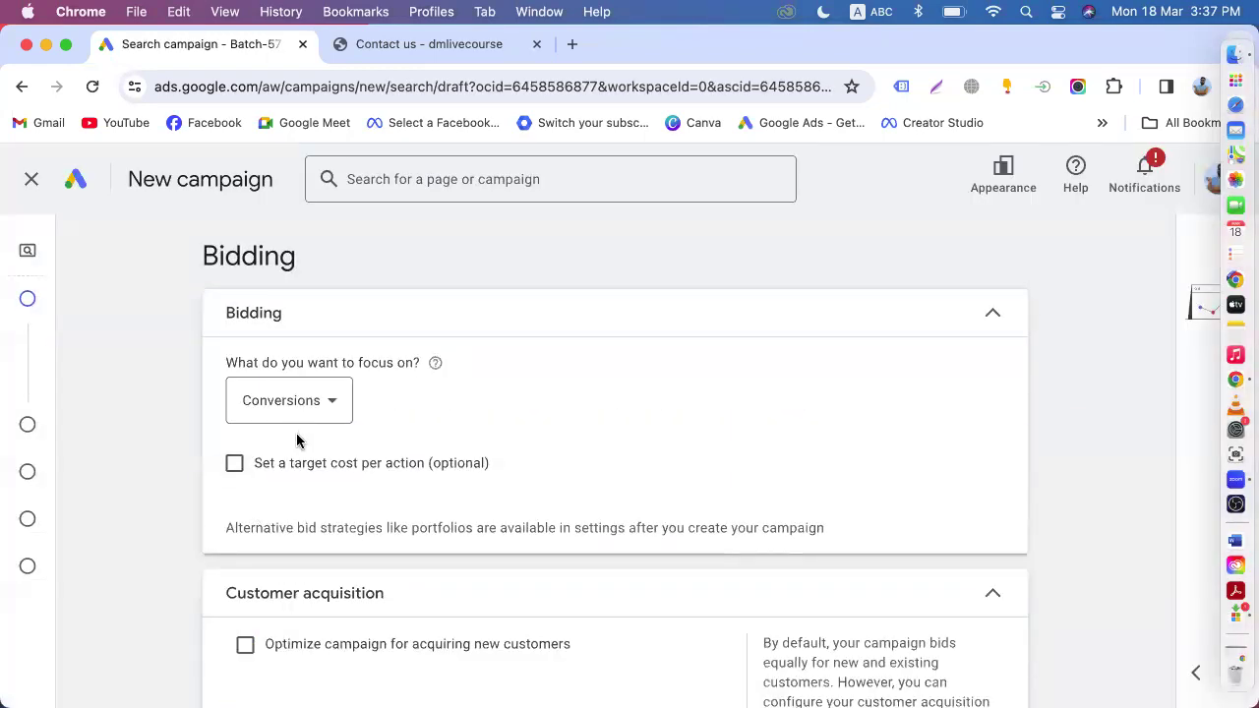
- Review the bidding focus options and choose Conversions as the campaign's focus
click(313, 407)
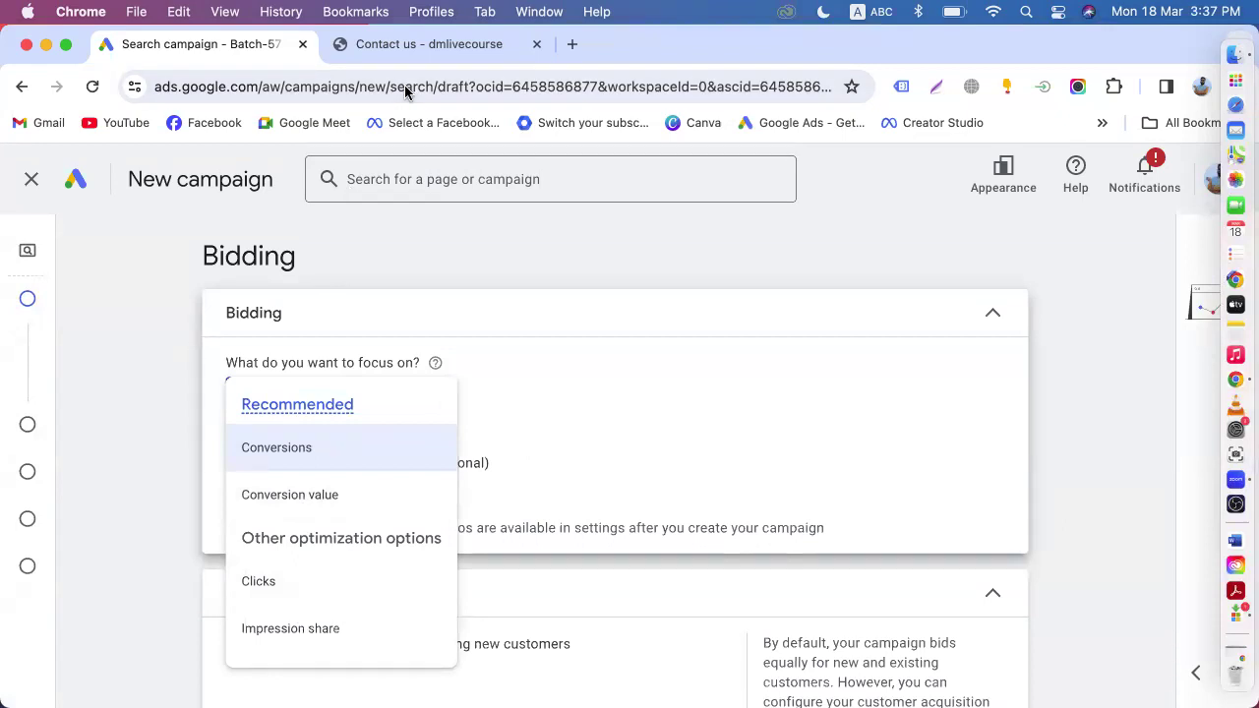
click(291, 460)
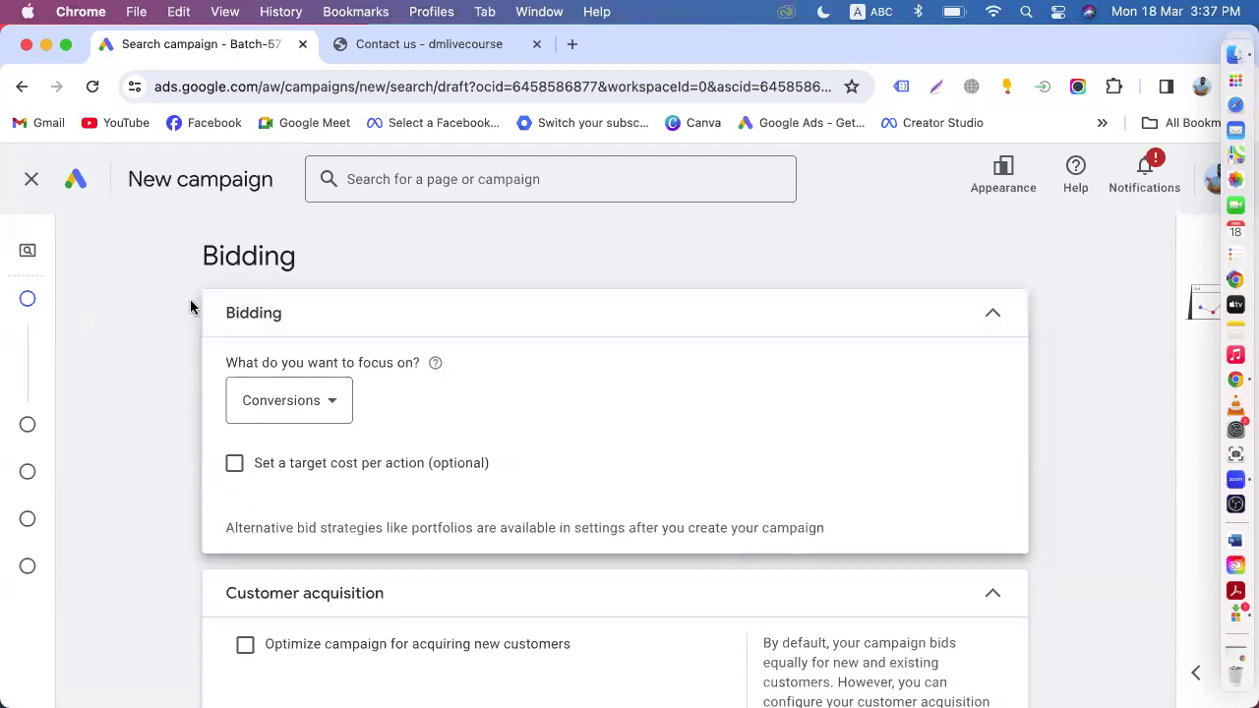
click(305, 415)
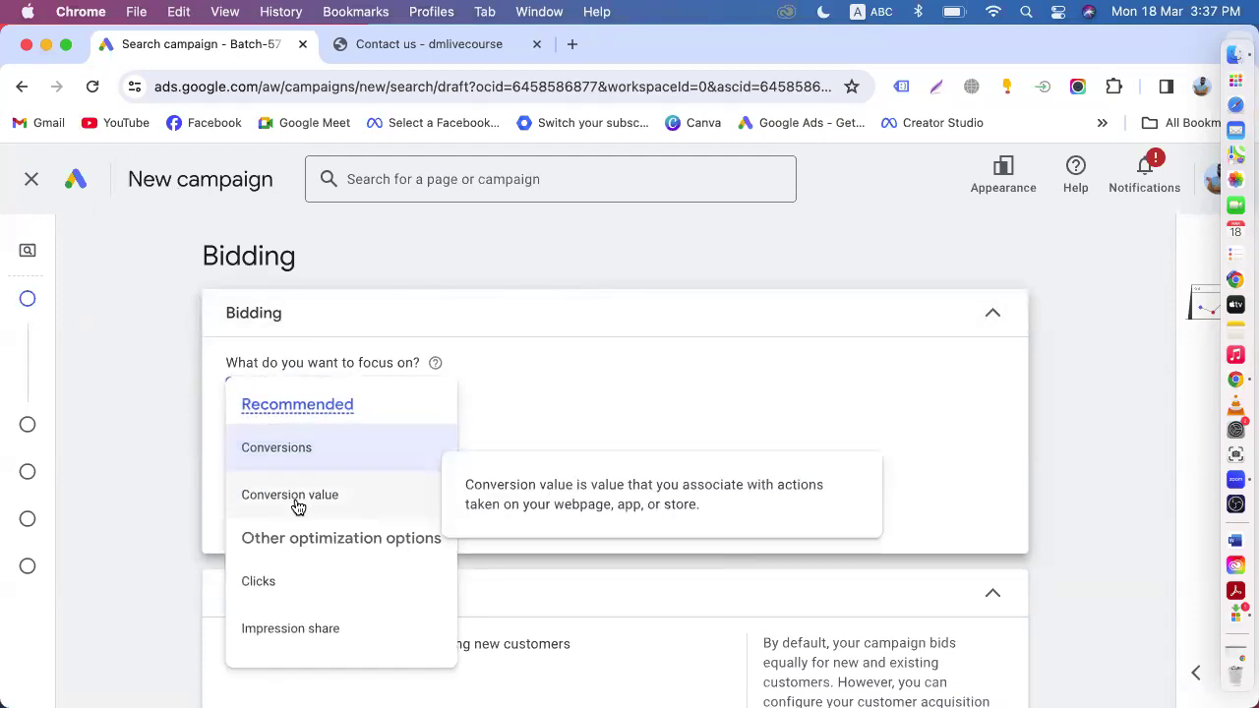
click(287, 450)
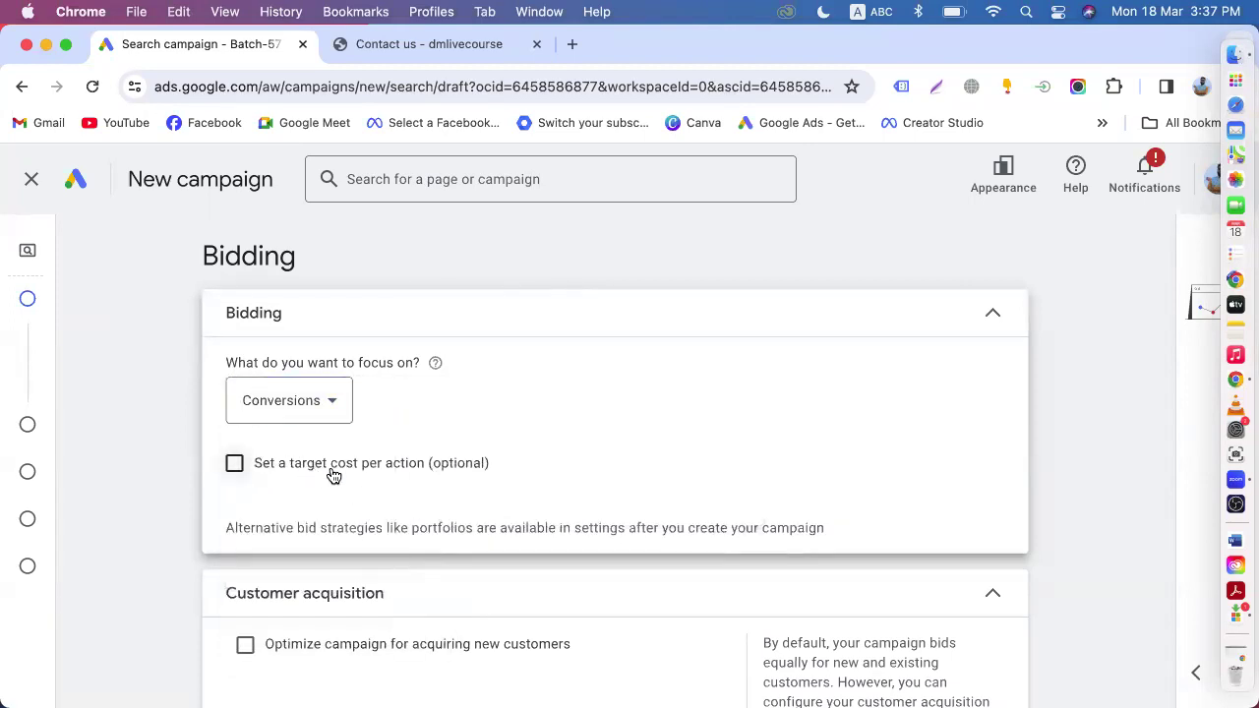
- Try setting an optional target cost per action for the Conversions bidding, and turn it off again
click(235, 476)
click(286, 534)
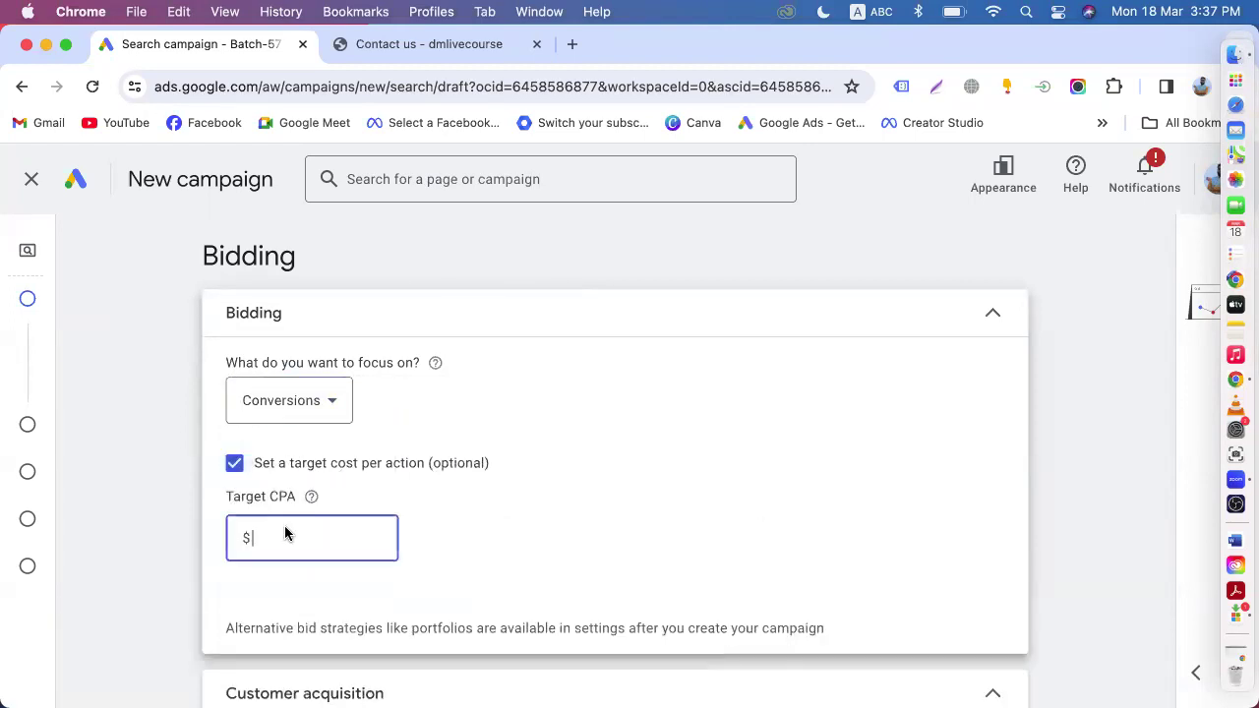
scroll(284, 551, down, 2)
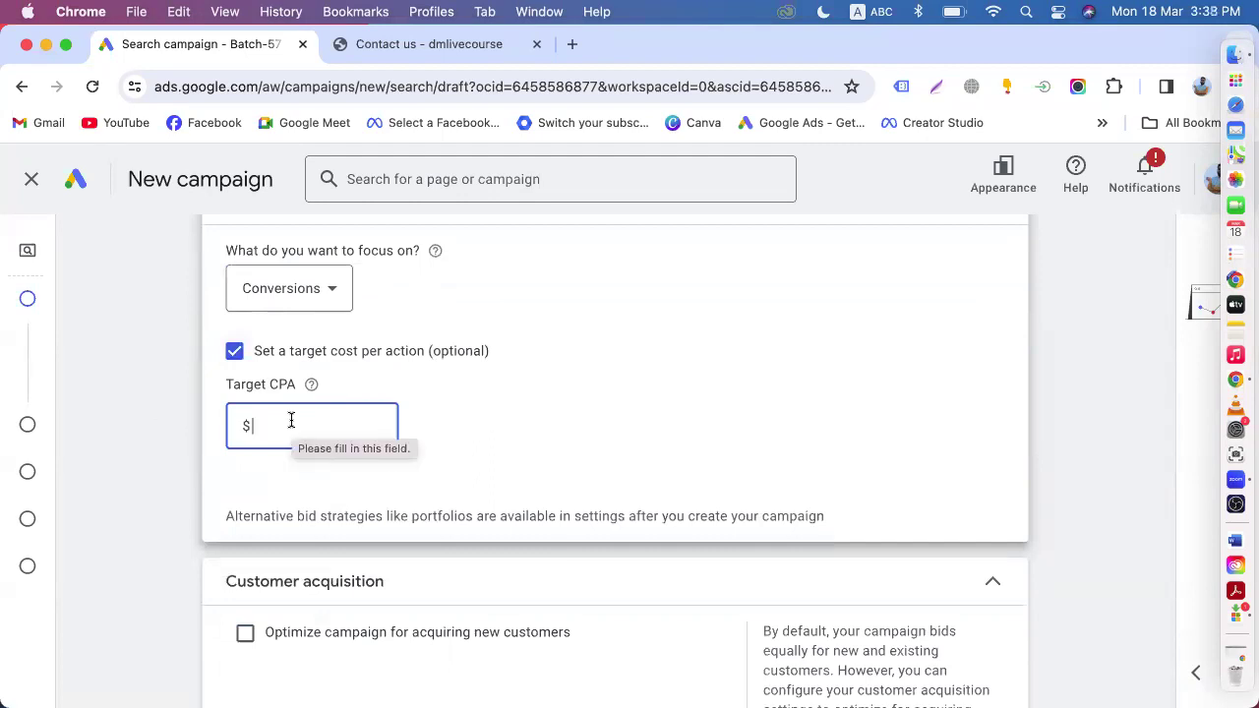
click(234, 351)
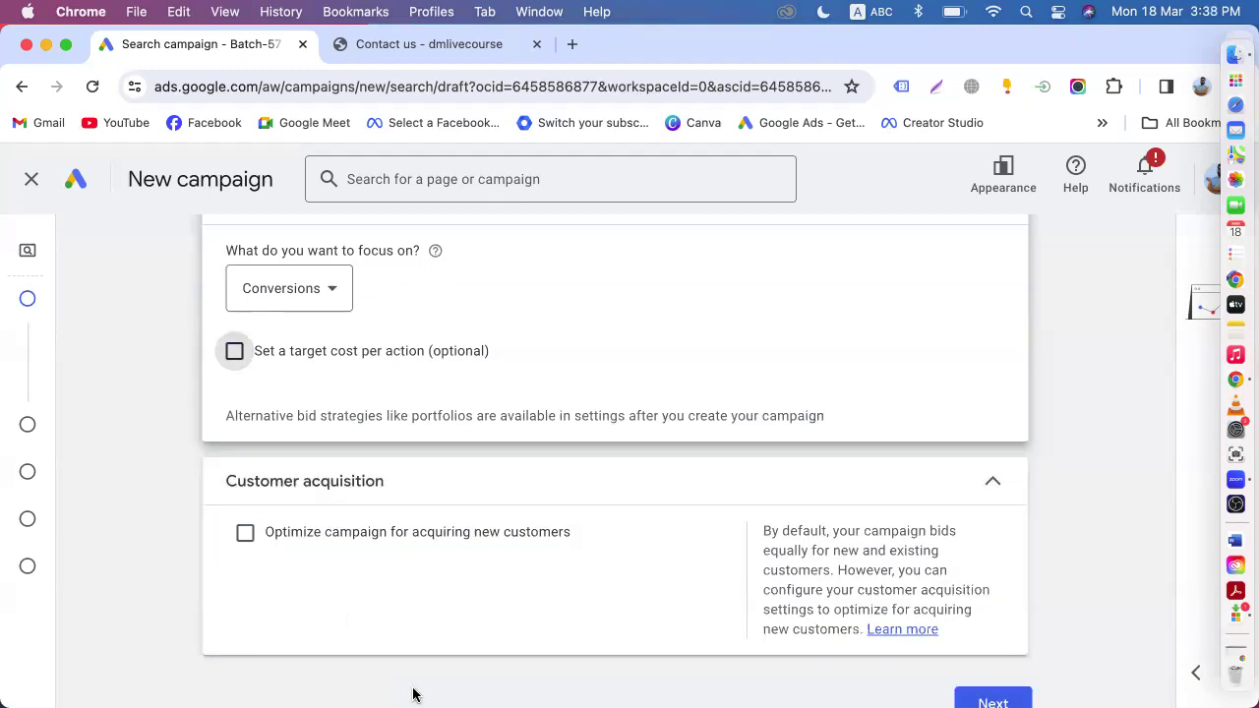
- Continue to the campaign settings and target Bangladesh as the campaign's location
click(996, 694)
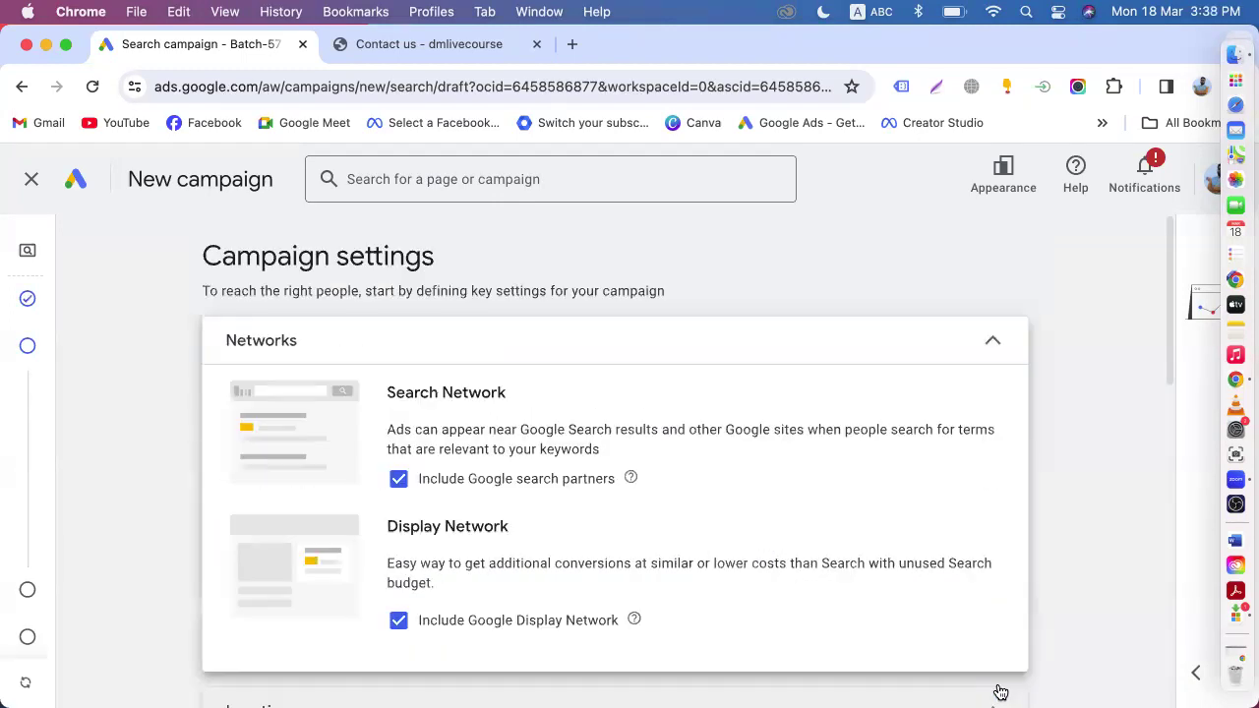
scroll(556, 588, down, 5)
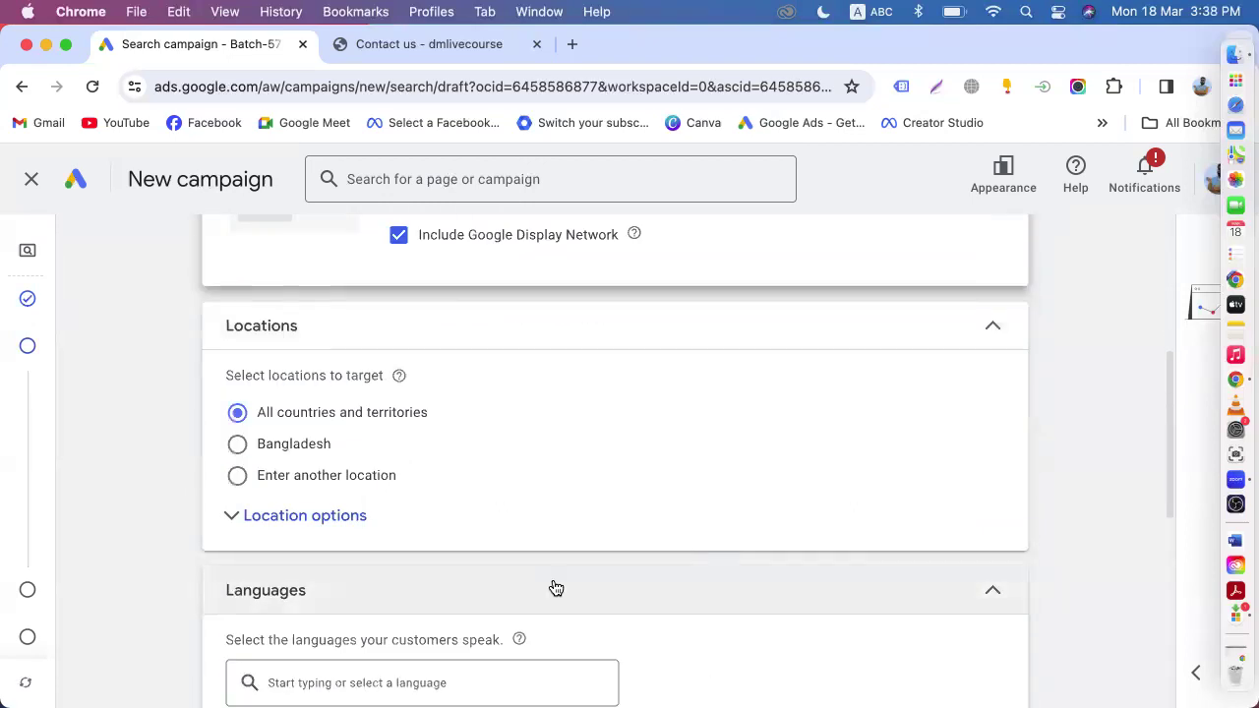
click(283, 444)
- Add Bengali to the languages the campaign's customers speak
scroll(384, 502, down, 3)
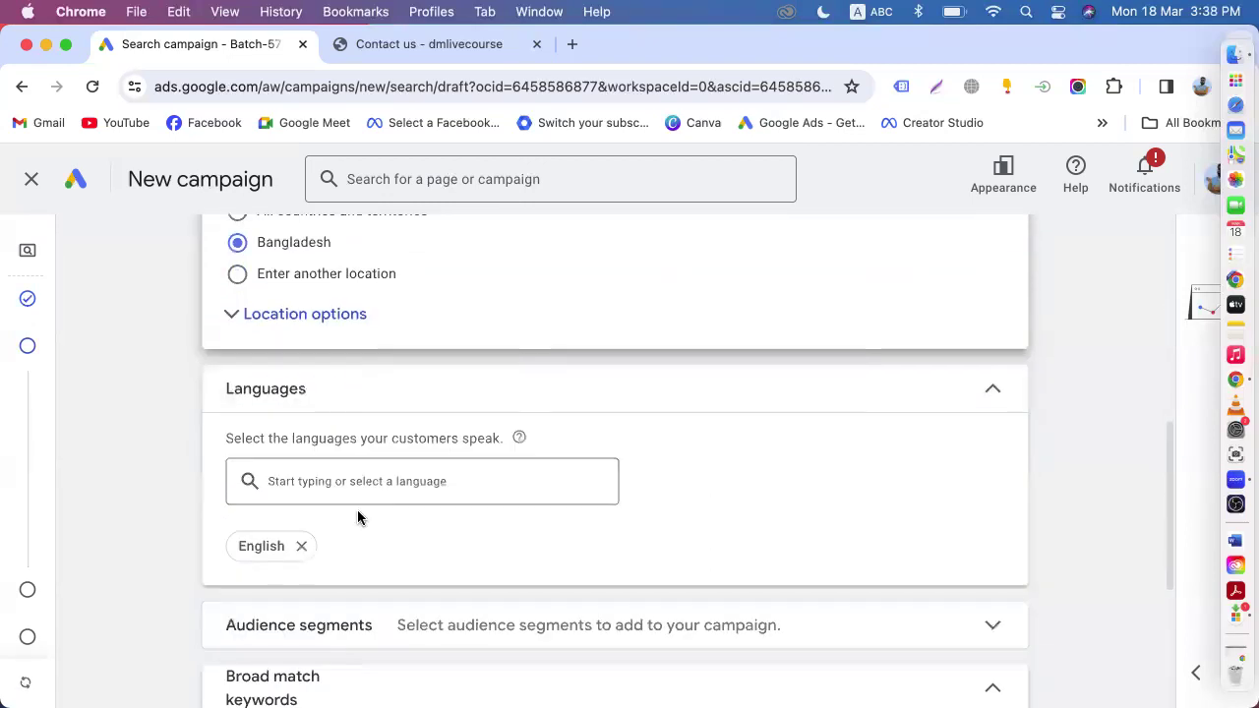
click(357, 486)
text(ben)
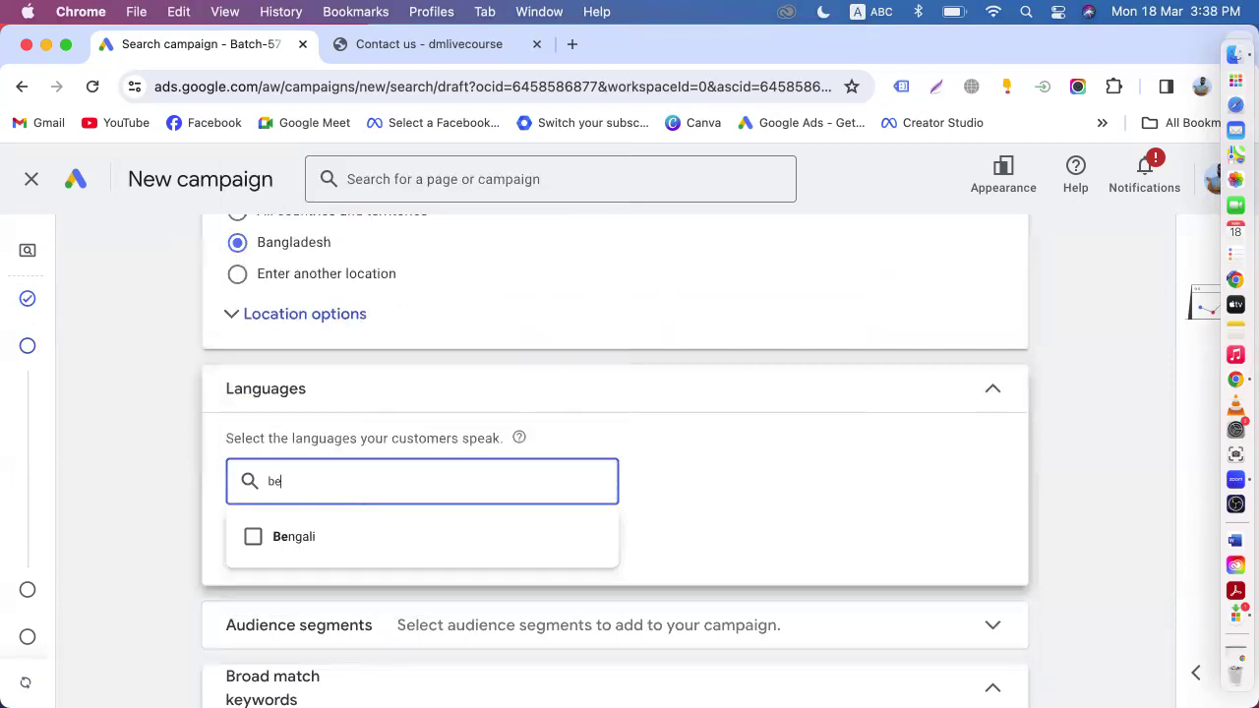
click(312, 543)
click(184, 575)
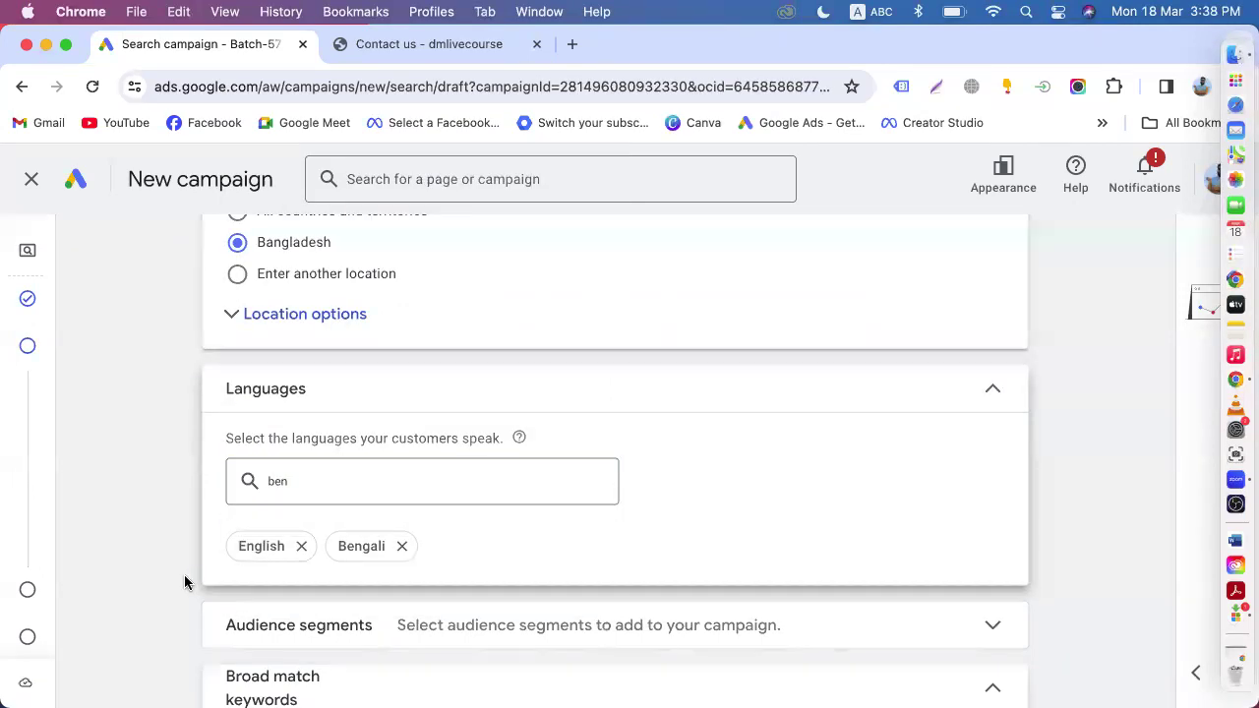
- Keep the remaining campaign settings as they are and continue to the keywords and ads stage
scroll(184, 574, down, 5)
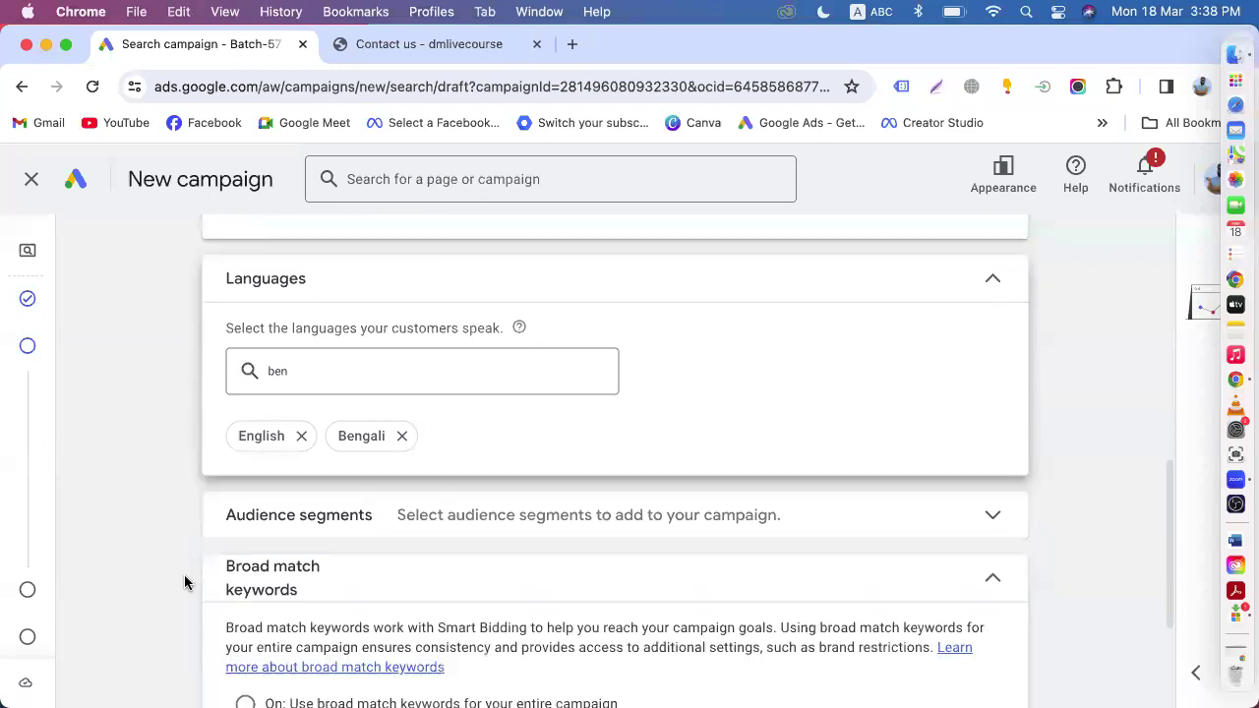
click(301, 602)
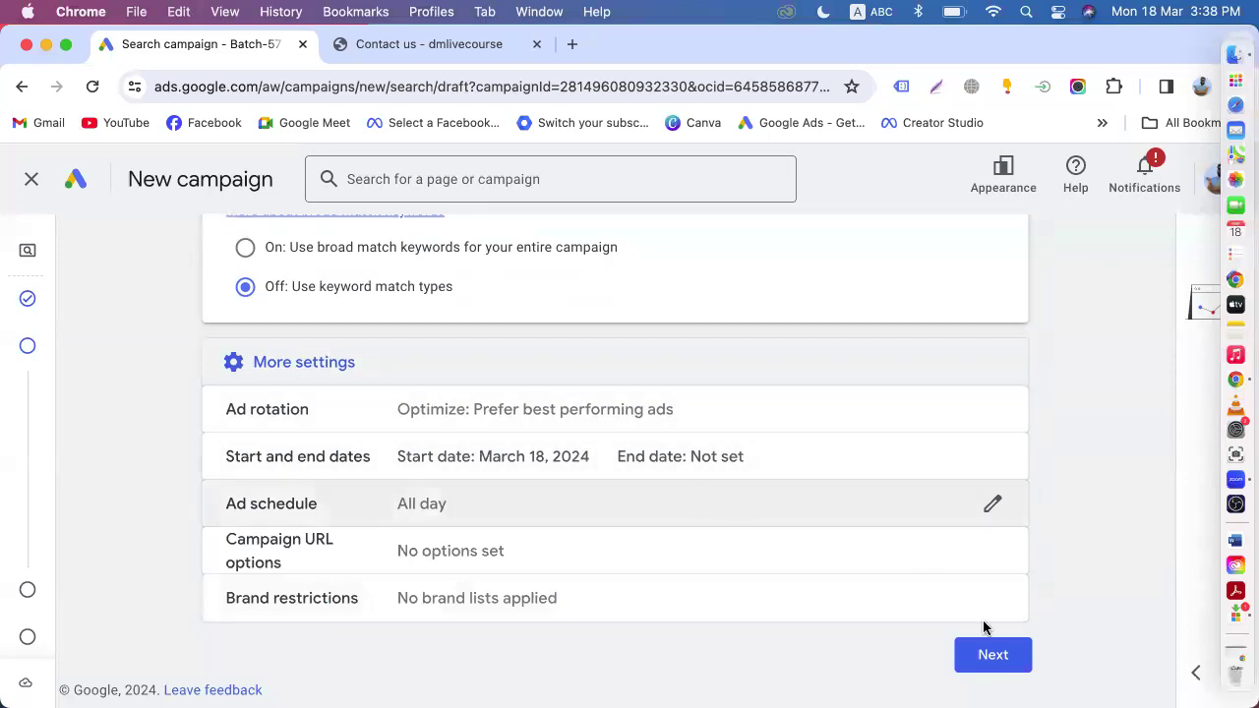
click(984, 655)
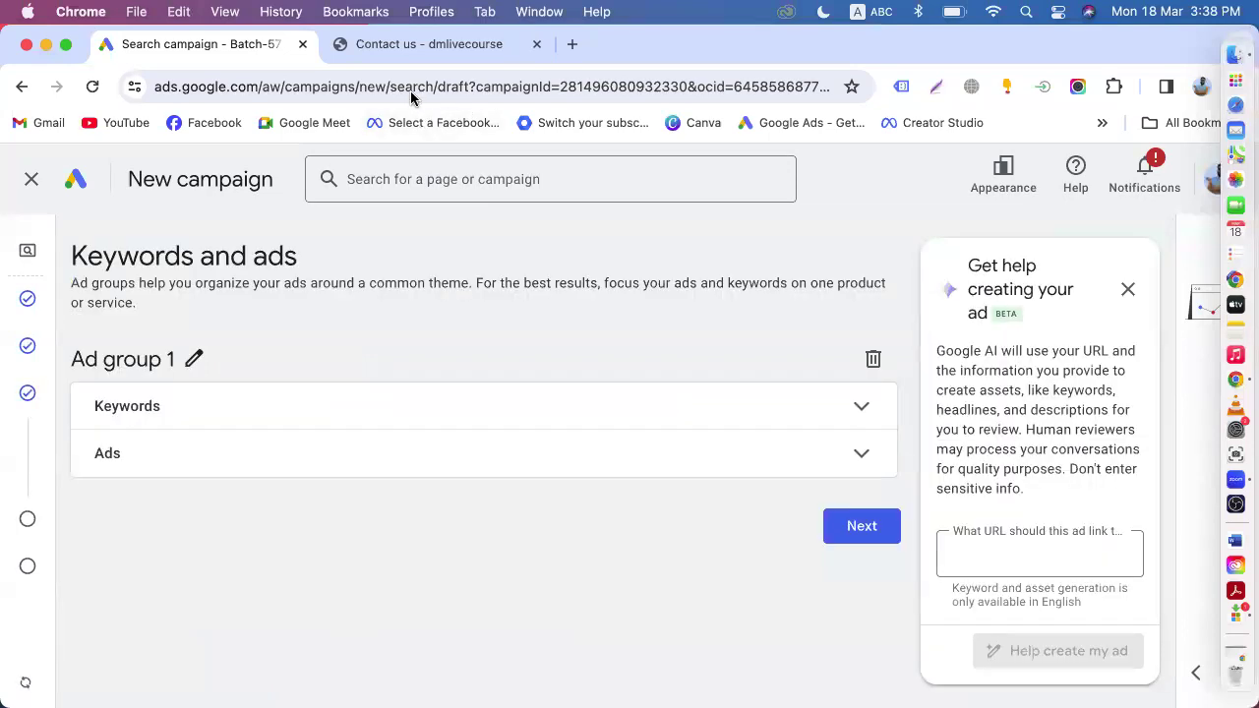
- Switch to the dmlivecourse website, open its homepage and copy the homepage address
click(441, 43)
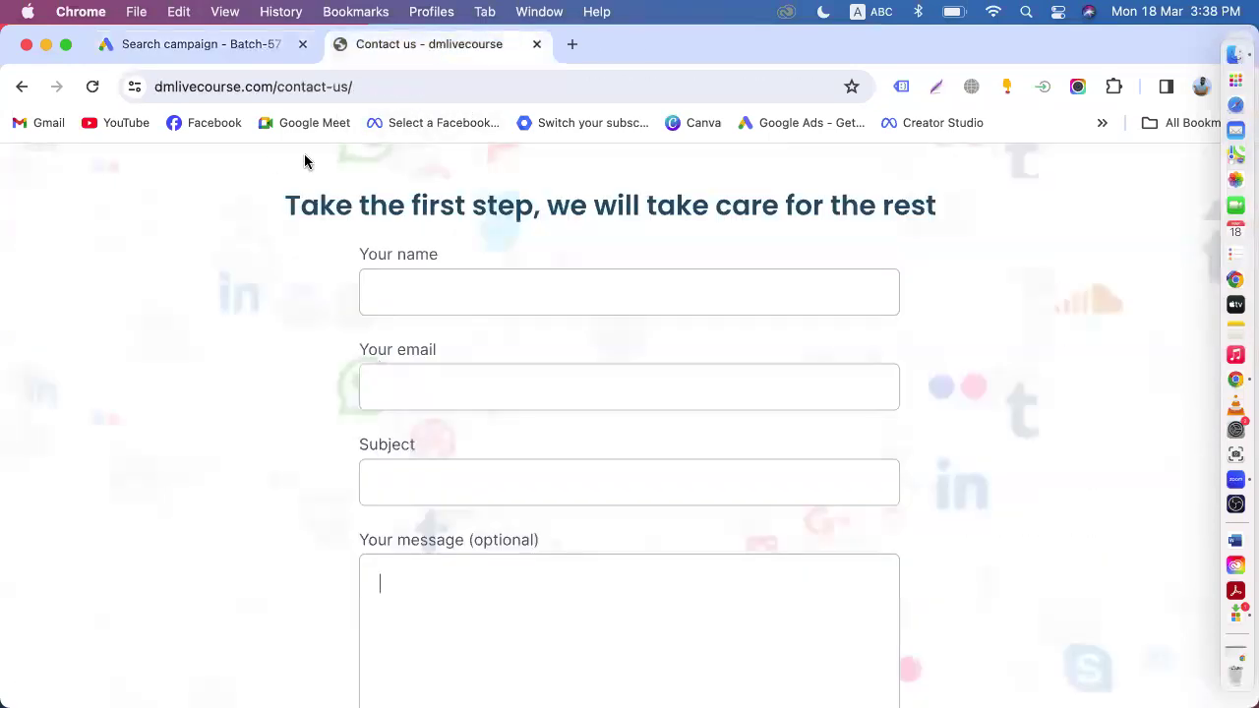
scroll(433, 277, up, 10)
click(172, 191)
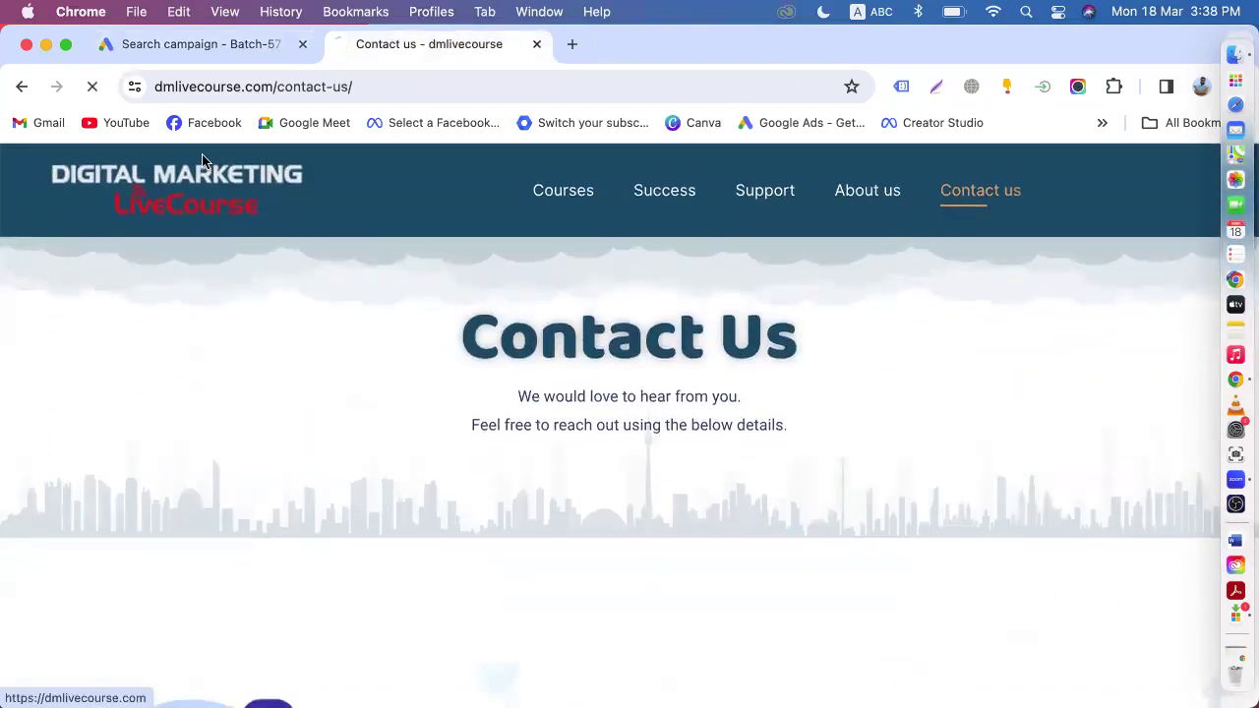
click(366, 89)
right_click(367, 92)
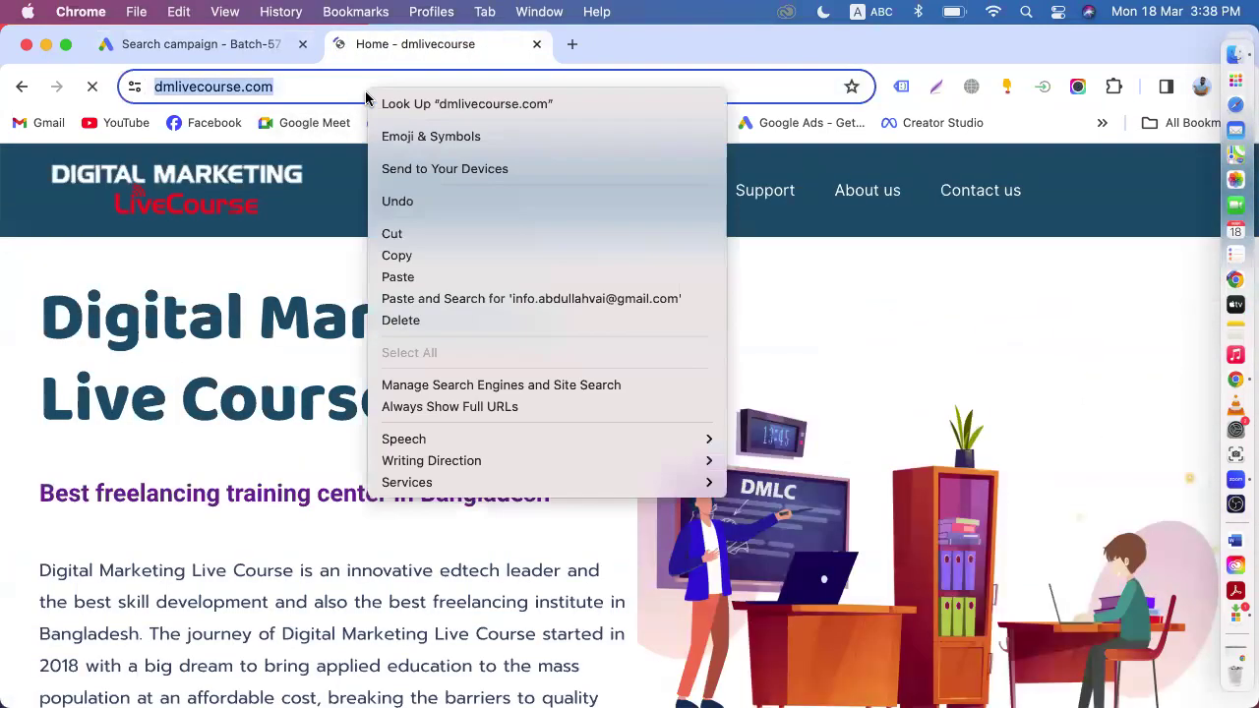
click(428, 257)
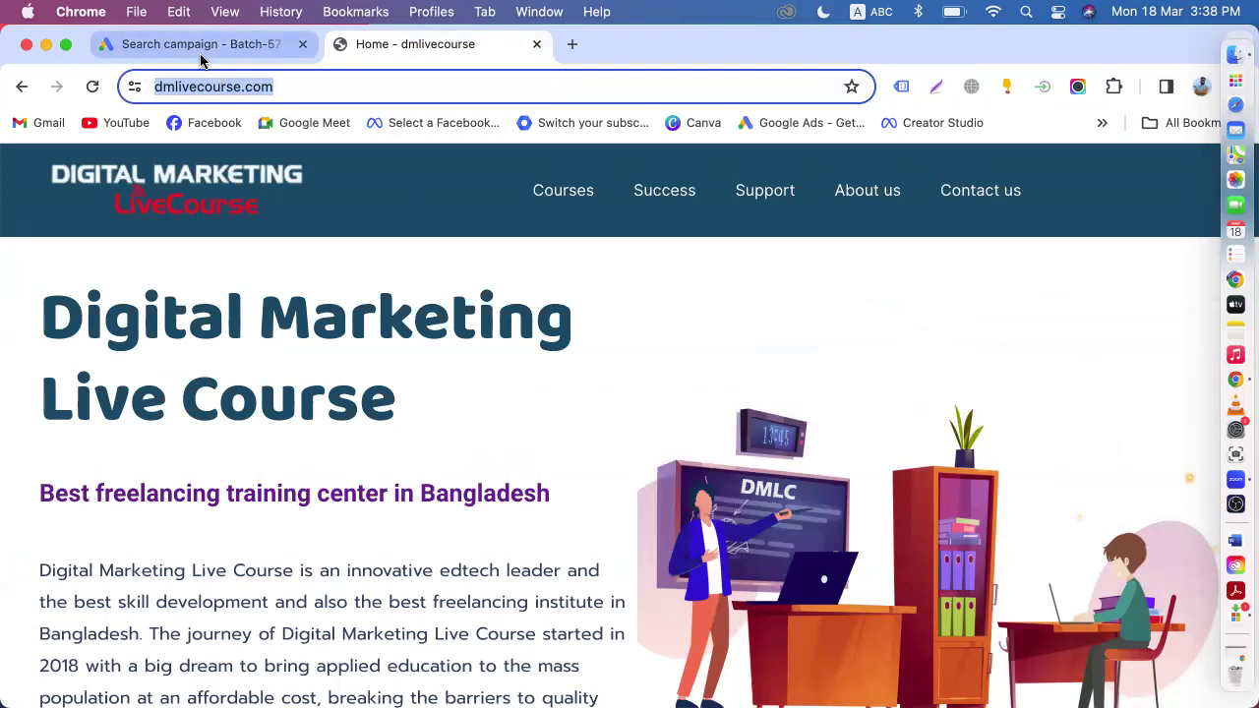
- Return to the campaign setup and choose to create the ad without Google AI suggestions
click(201, 59)
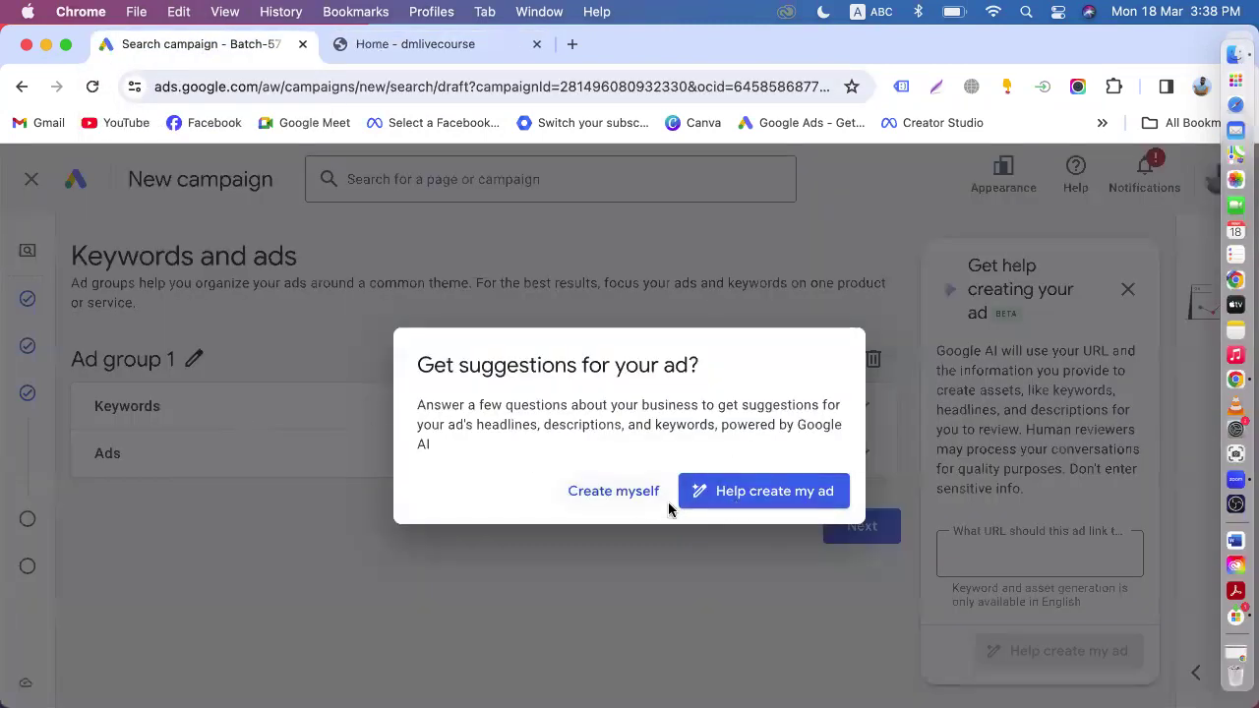
click(636, 497)
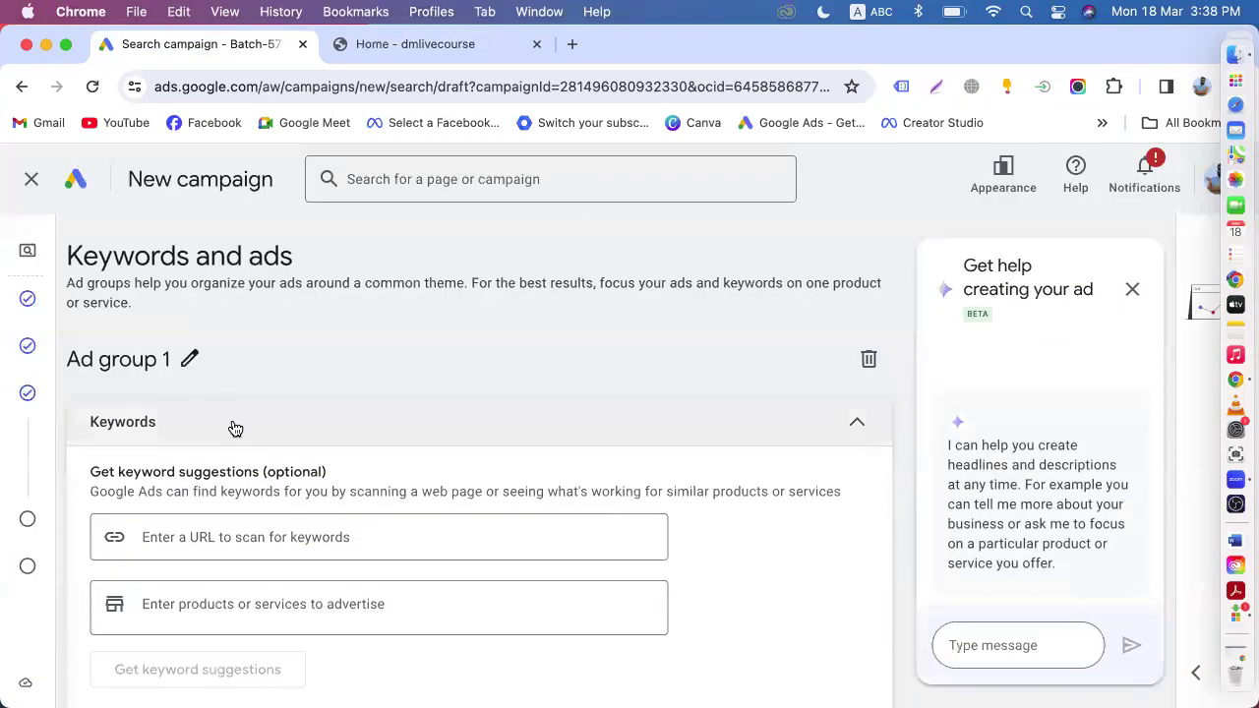
scroll(221, 428, down, 5)
click(183, 420)
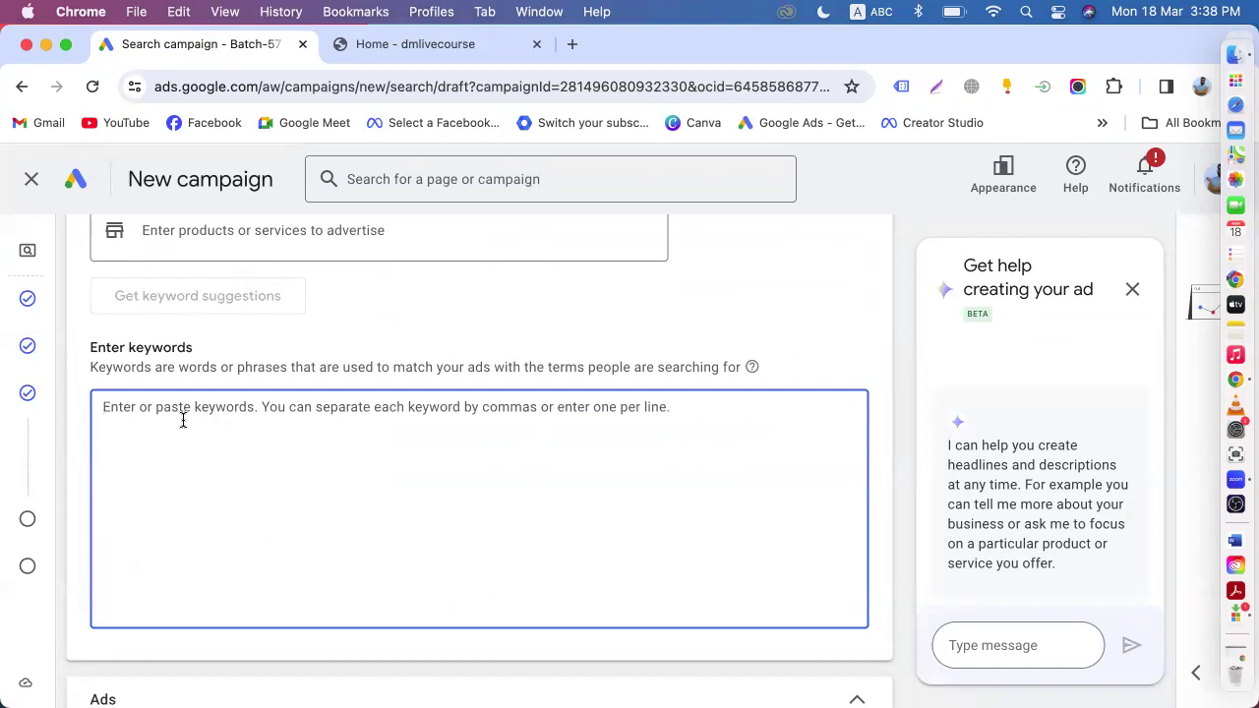
scroll(198, 411, up, 3)
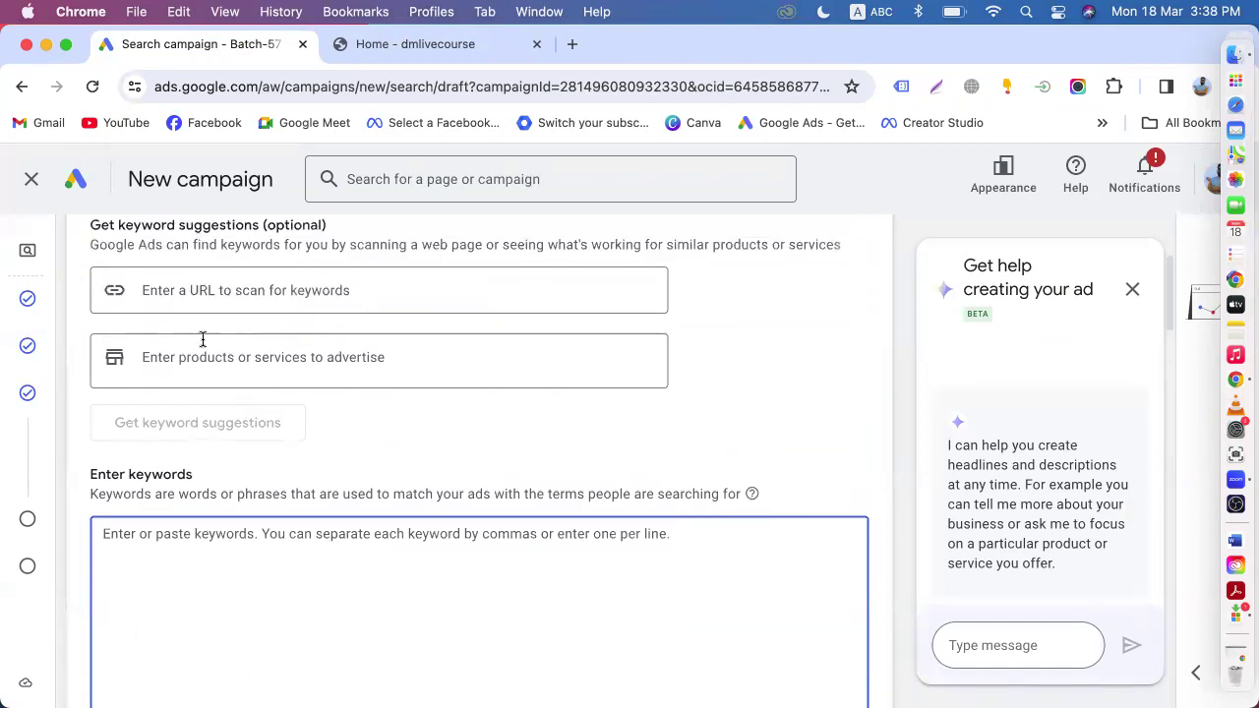
click(179, 288)
key(super+v)
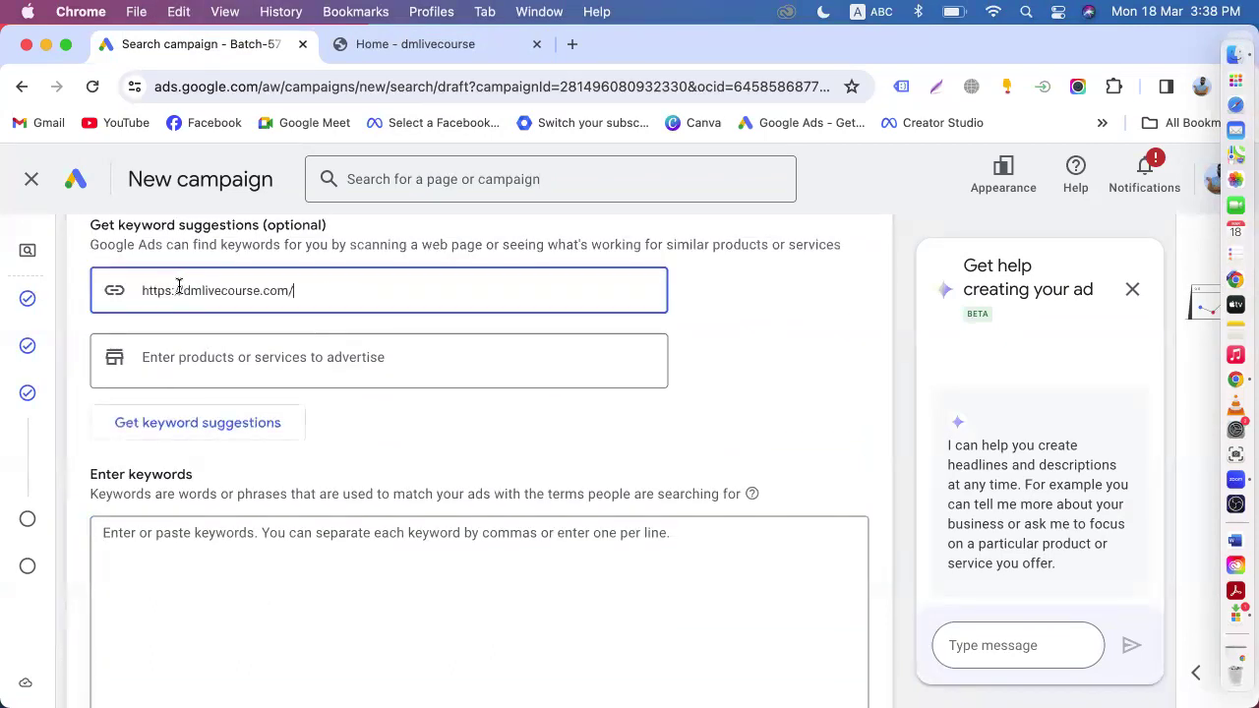
key(Return)
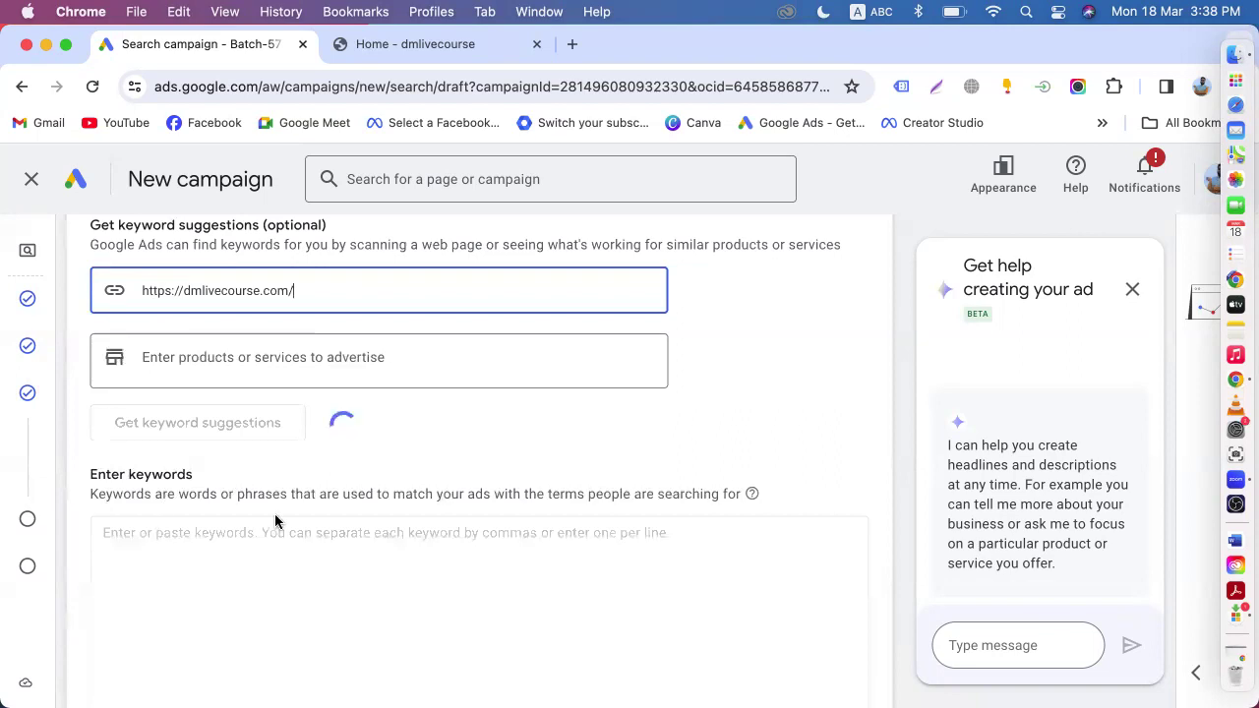
scroll(239, 559, down, 4)
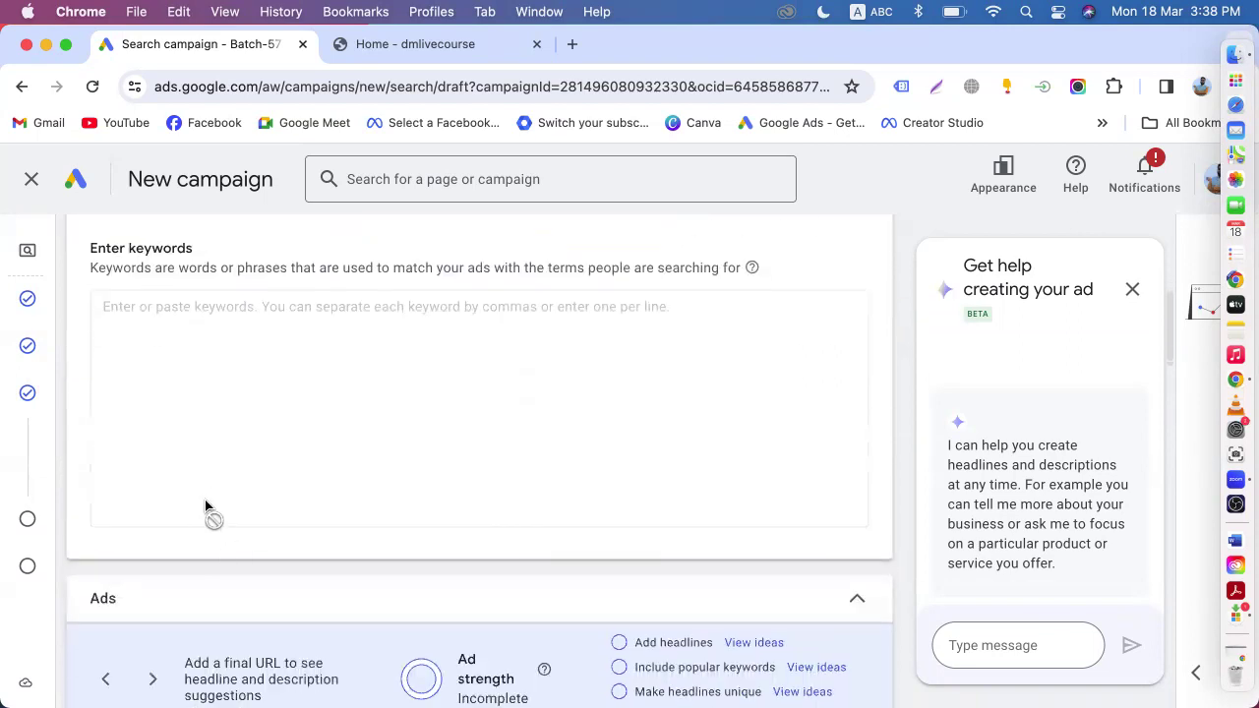
scroll(216, 449, up, 2)
scroll(309, 284, up, 2)
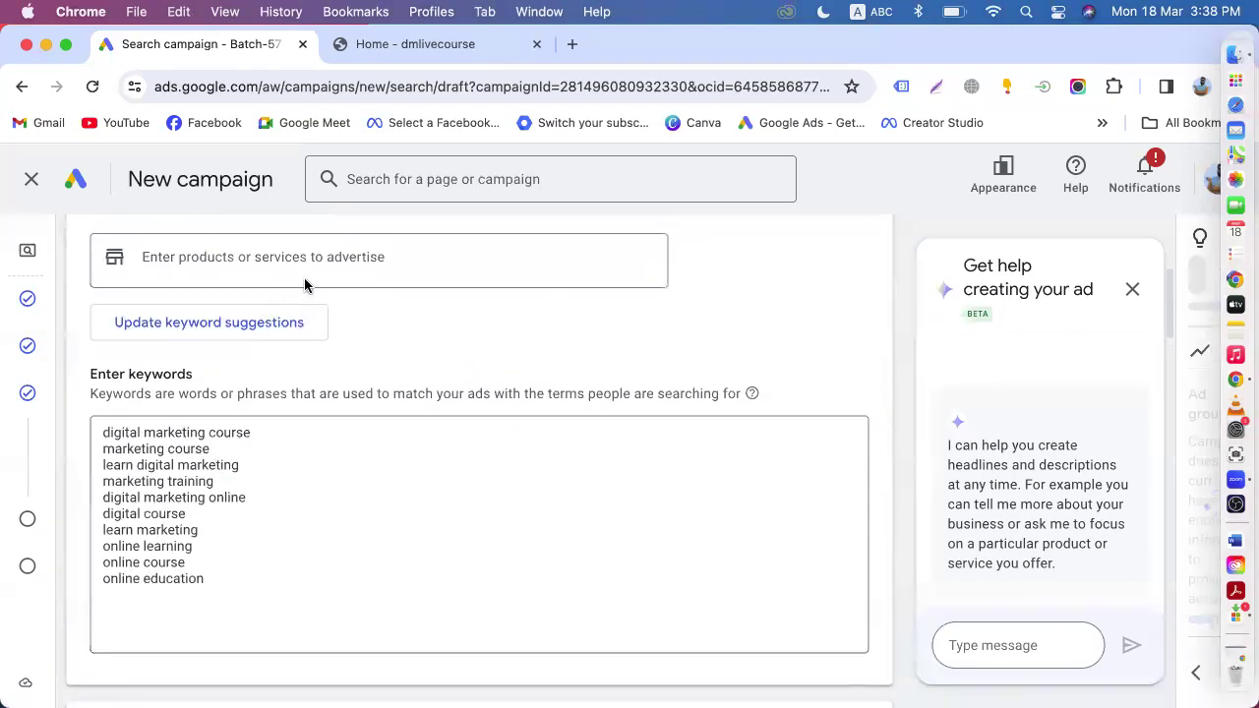
- Clear the website address used for scanning keywords, keeping the suggested keywords
drag(309, 287, 144, 285)
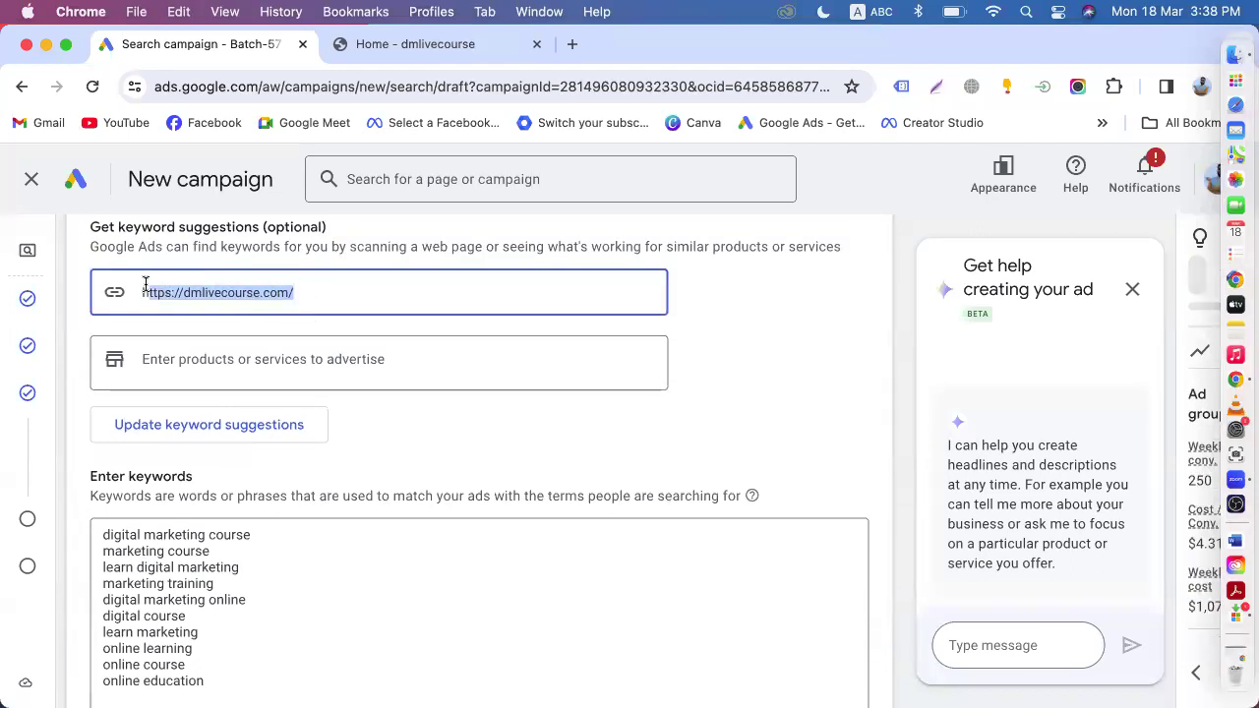
text(h)
key(BackSpace)
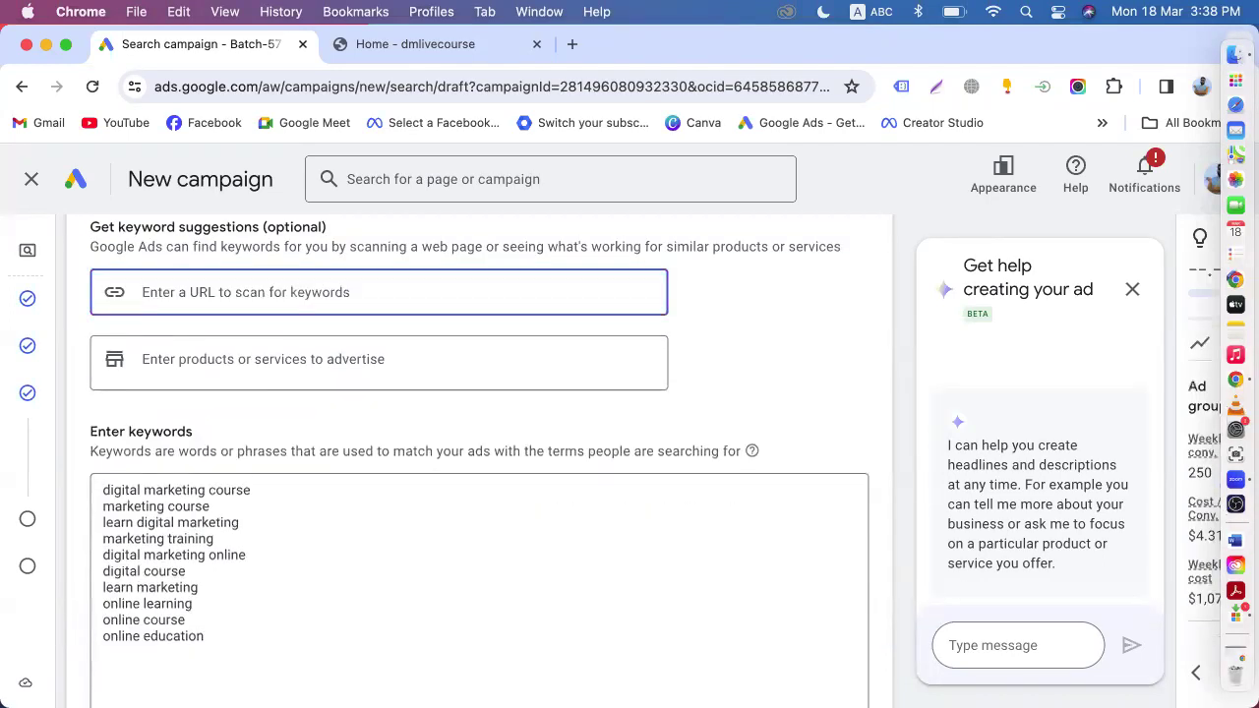
- Copy the full list of suggested keywords, open a blank browser tab and return to the campaign setup
scroll(242, 416, down, 4)
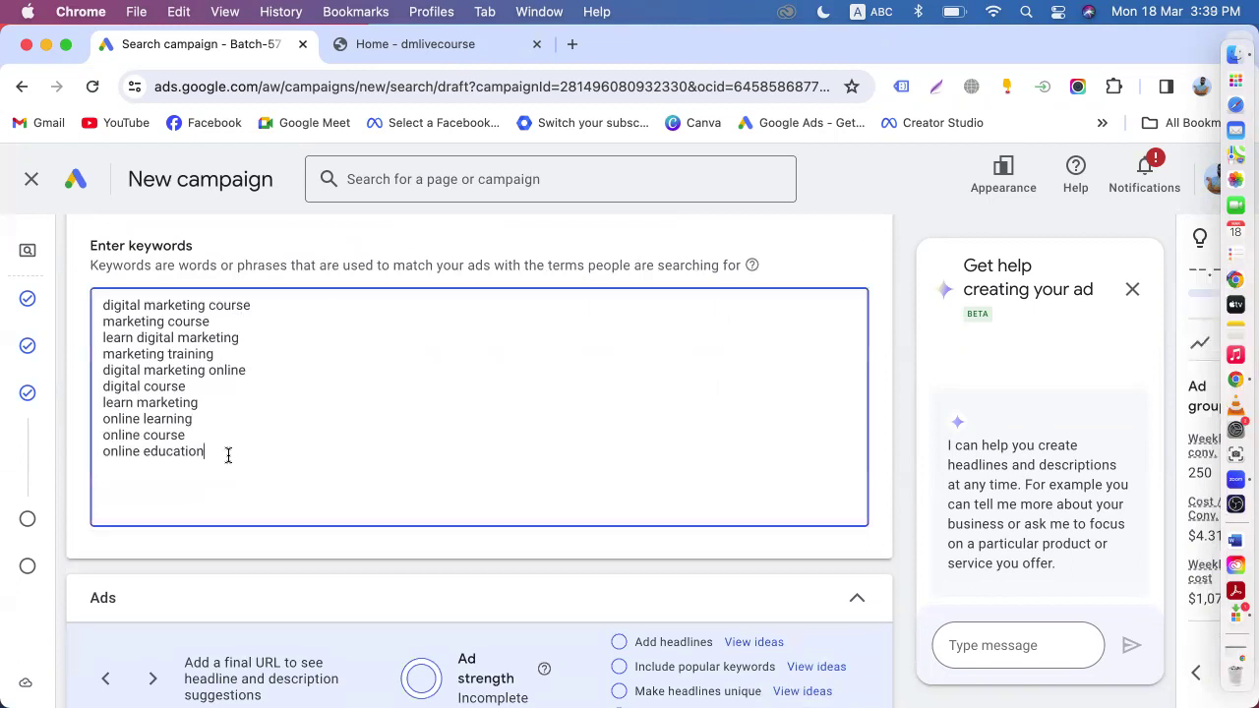
drag(228, 452, 107, 302)
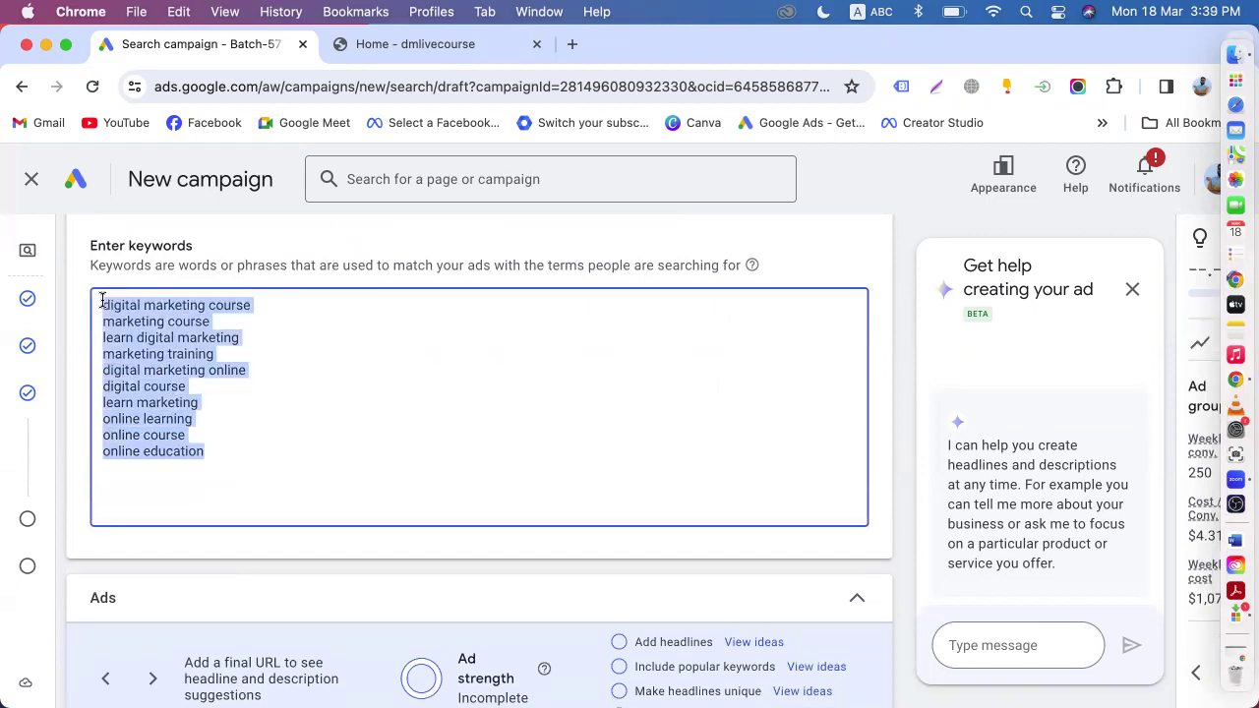
click(571, 43)
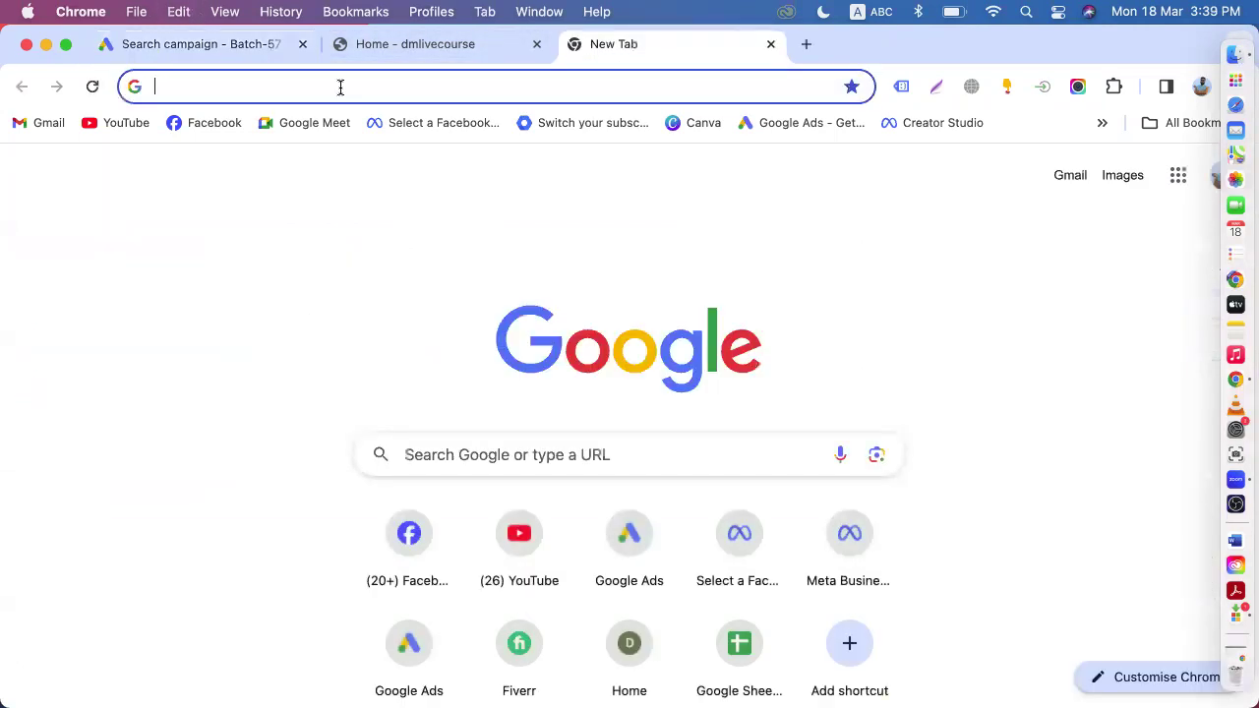
click(179, 51)
click(254, 441)
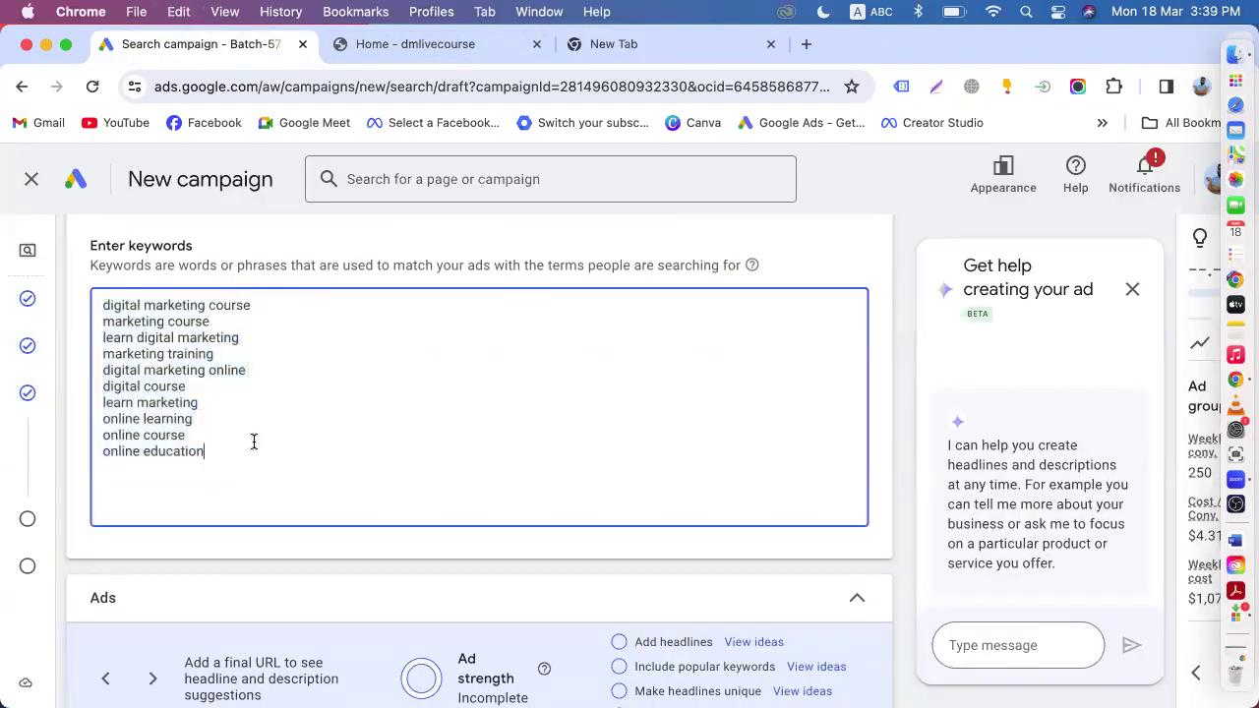
- Copy the dmlivecourse homepage address from the website and paste it as the ad's final URL
scroll(230, 423, down, 5)
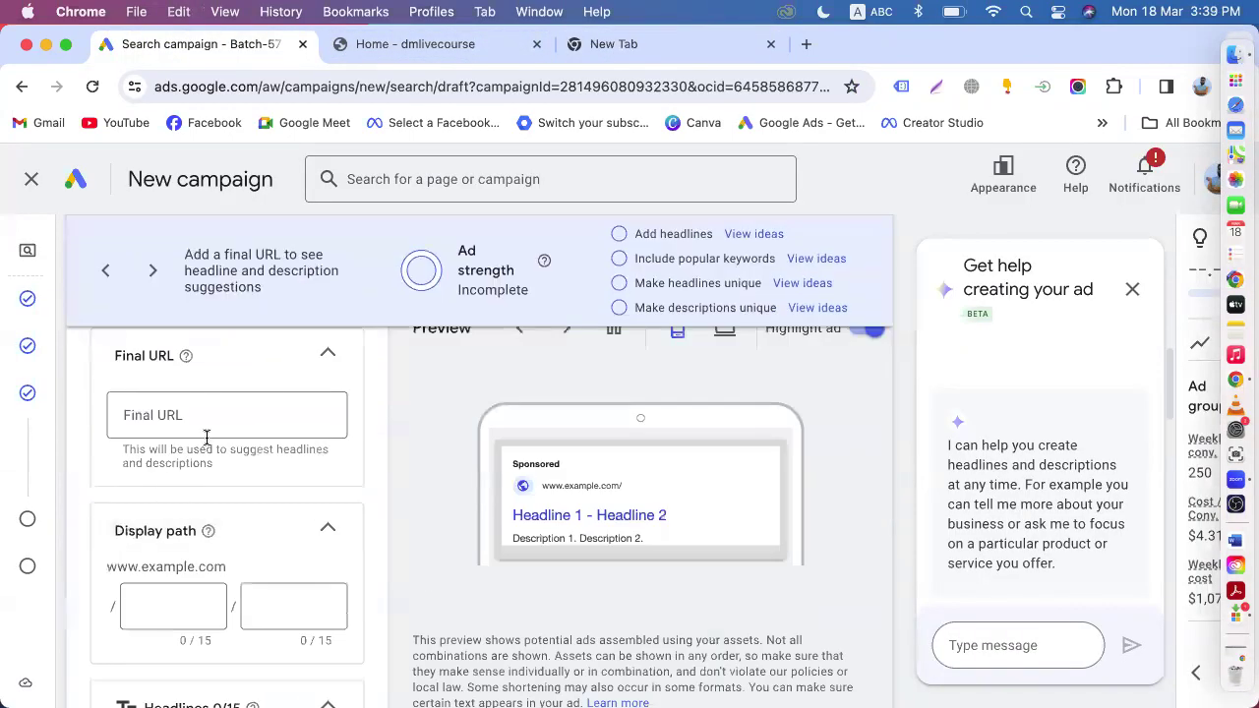
click(181, 417)
click(377, 44)
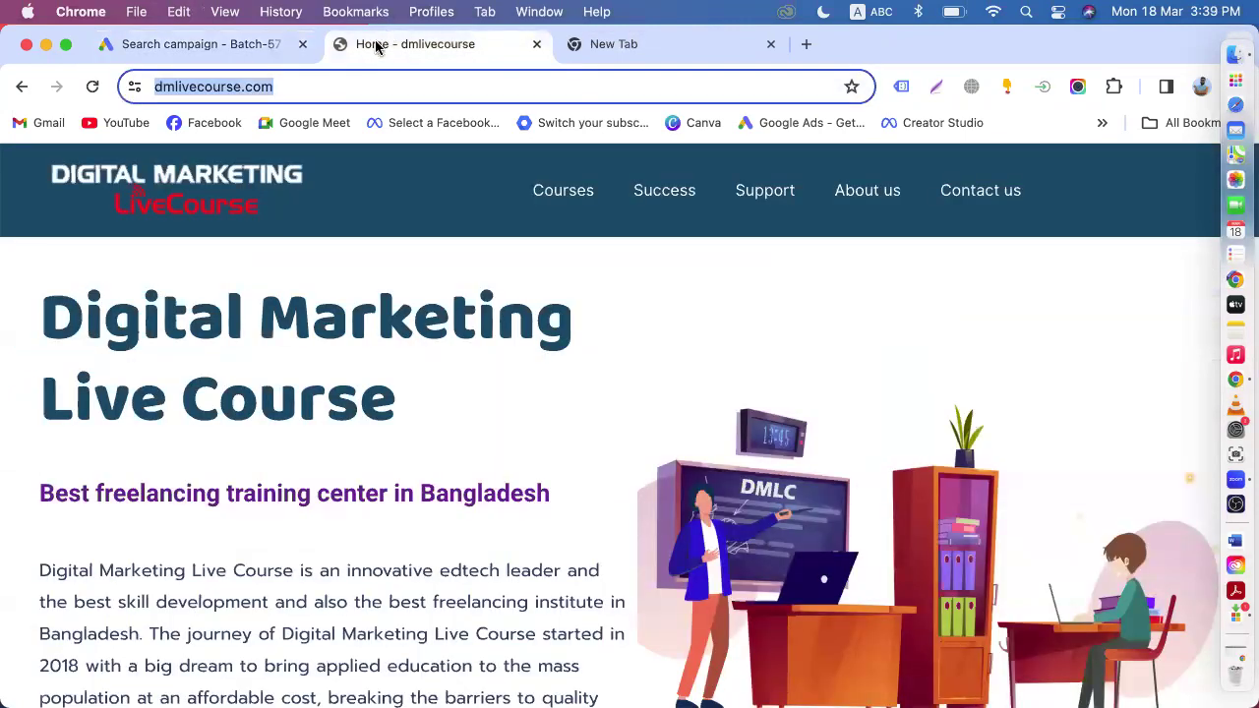
right_click(239, 91)
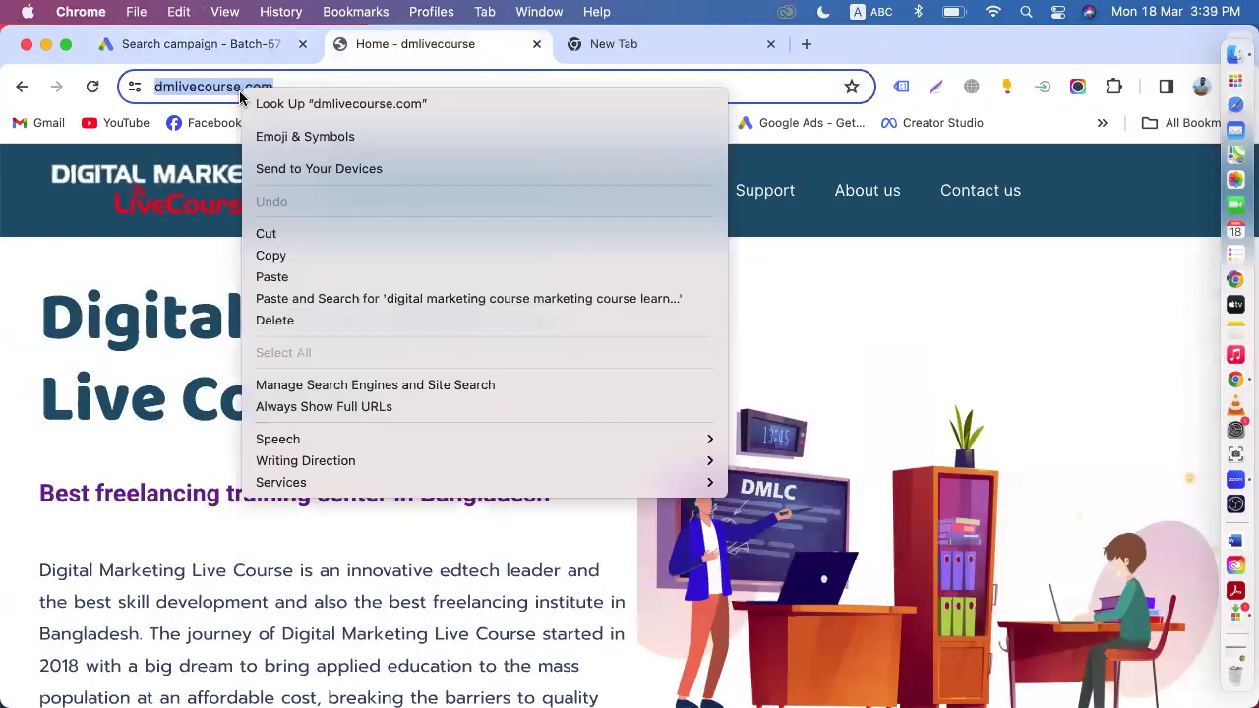
click(284, 256)
click(190, 54)
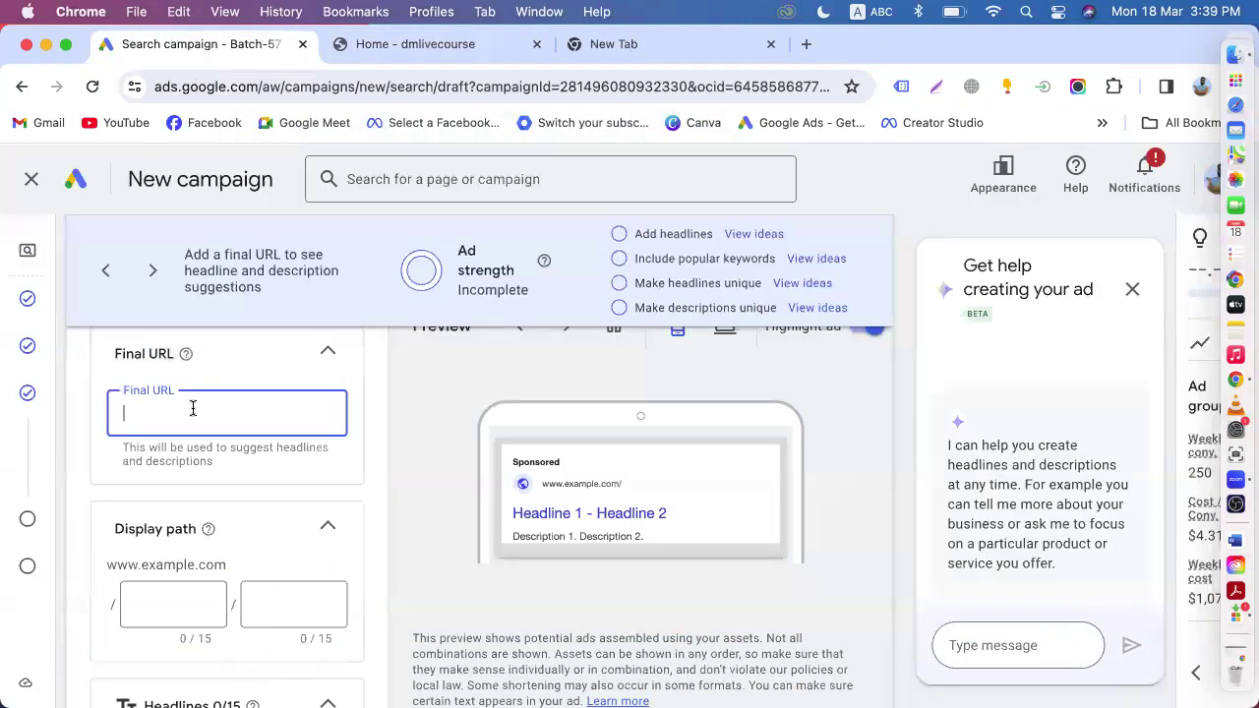
key(super+v)
- Set the ad's display path to digital/marketing
click(171, 617)
scroll(174, 551, down, 2)
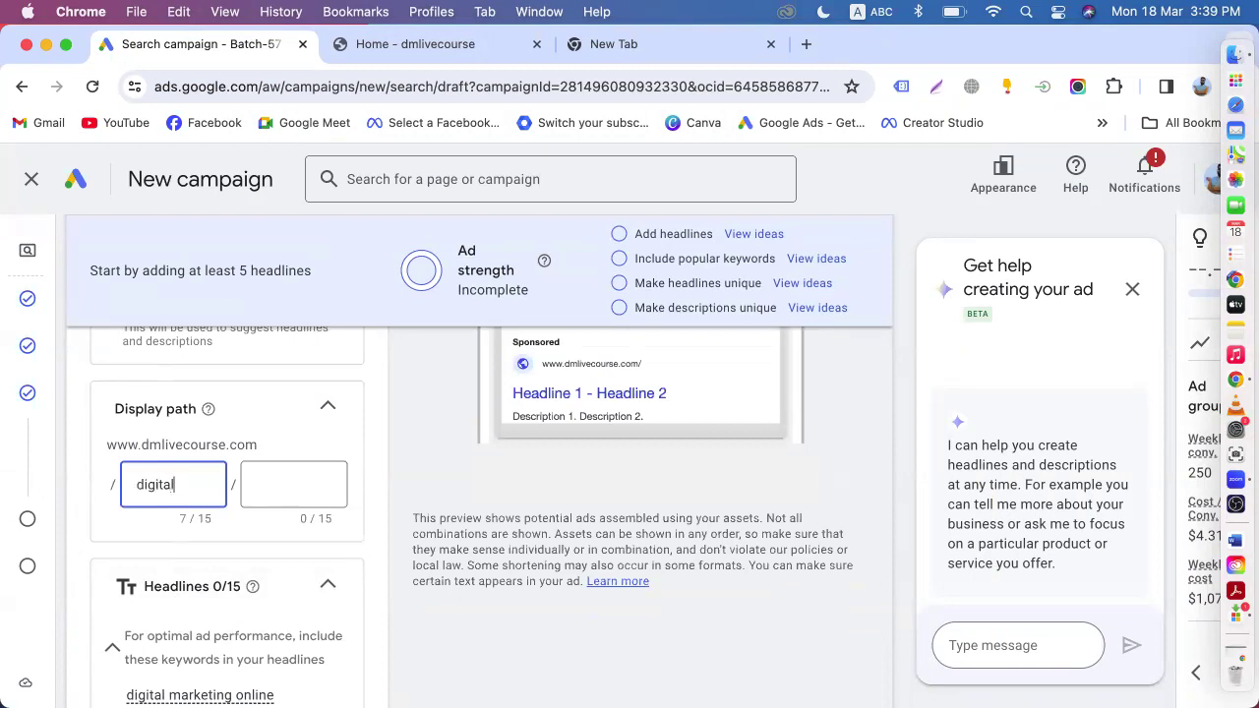
click(291, 481)
text(marketing)
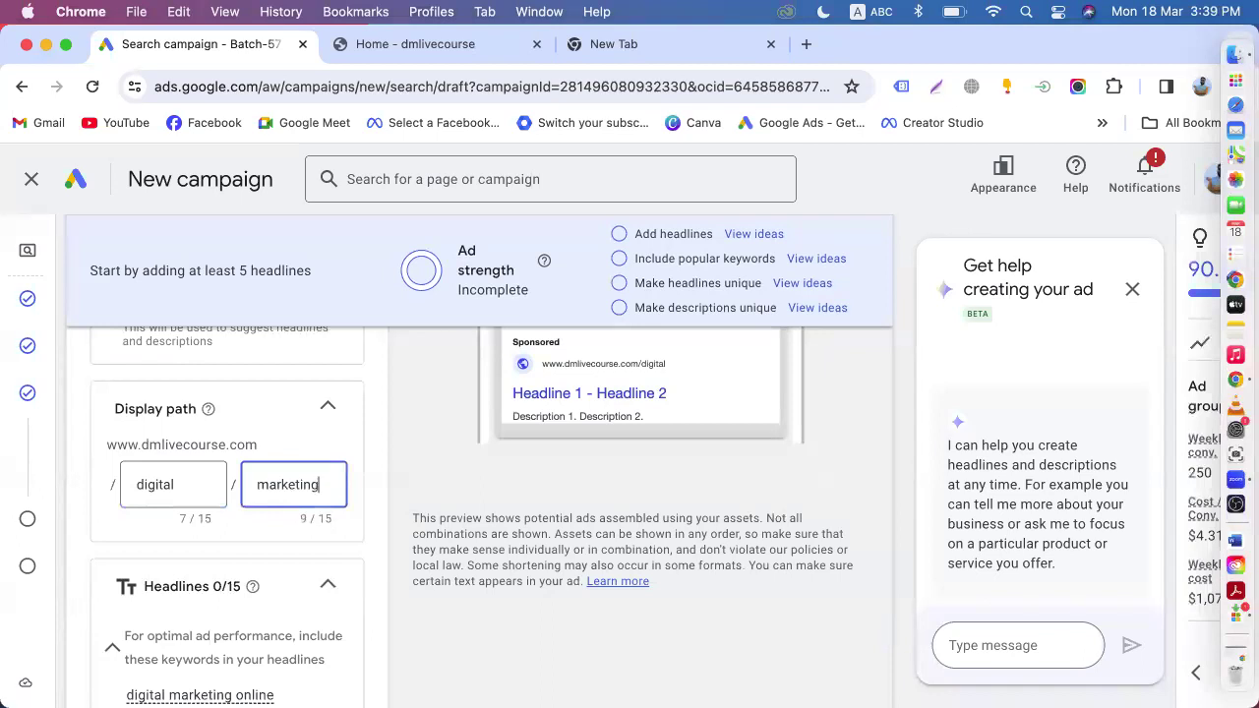
- Copy the keyword "digital marketing course" from the keyword list and paste it as the ad's first headline
scroll(309, 508, down, 8)
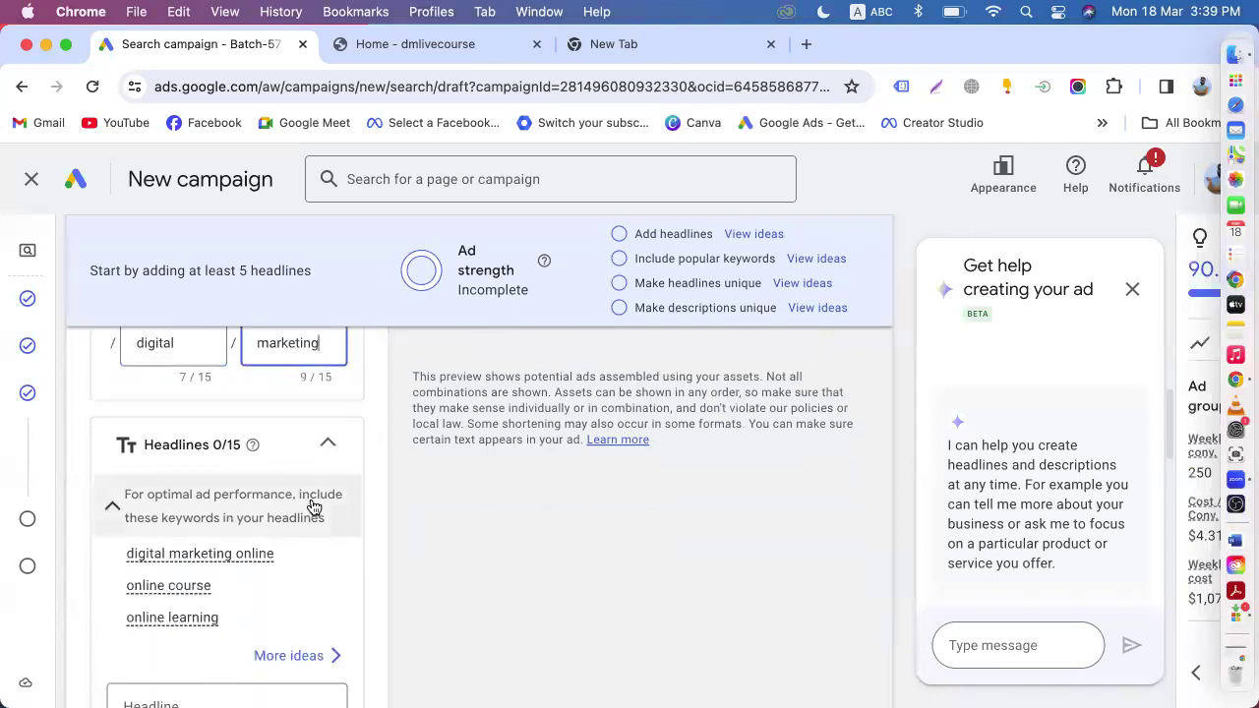
click(169, 466)
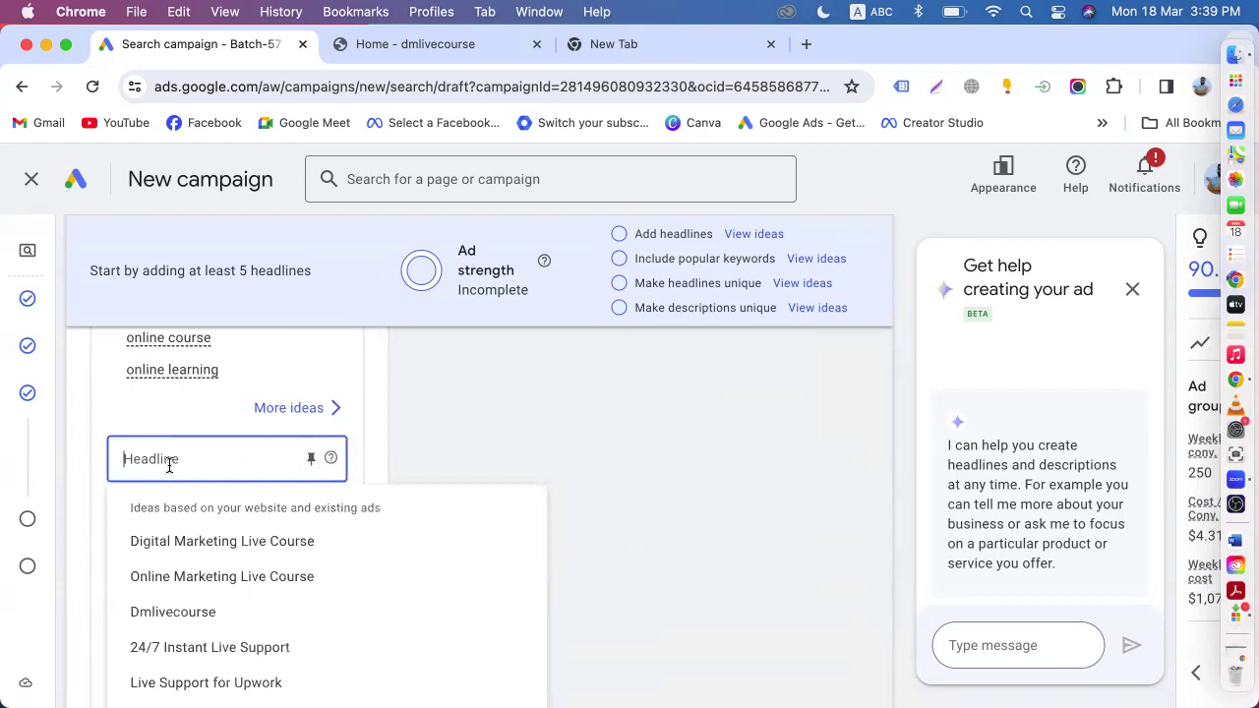
scroll(211, 445, up, 10)
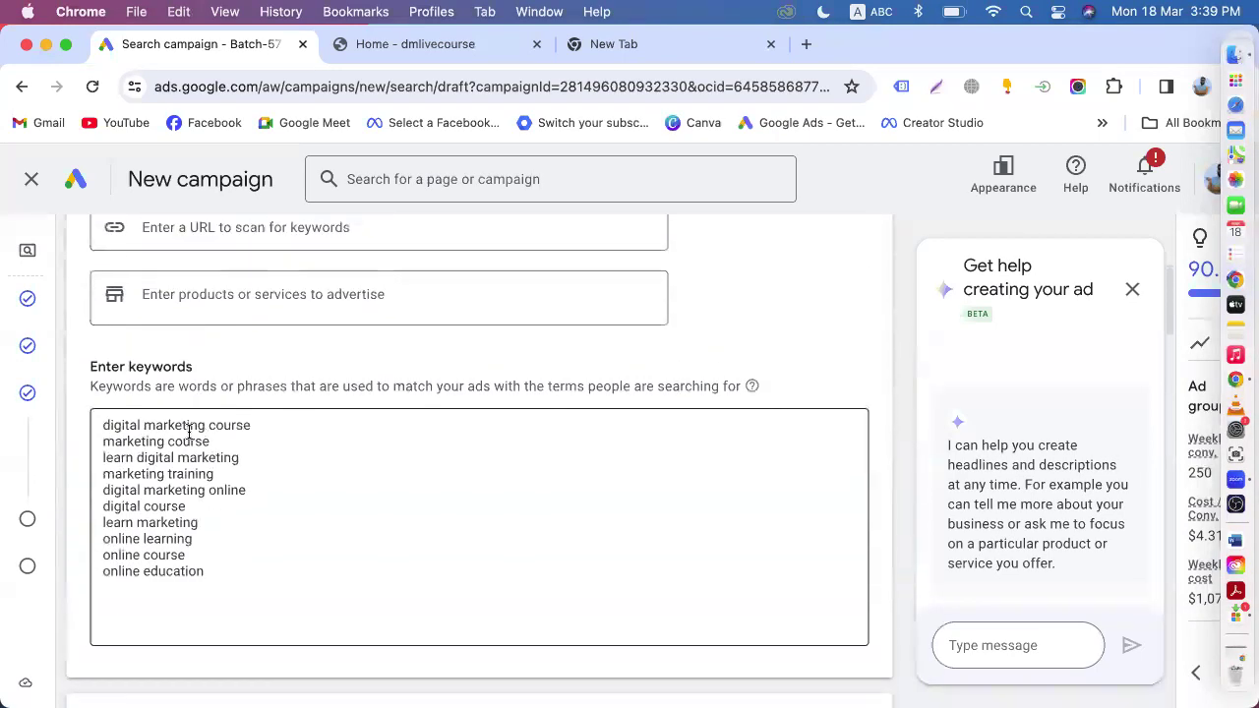
drag(258, 423, 91, 426)
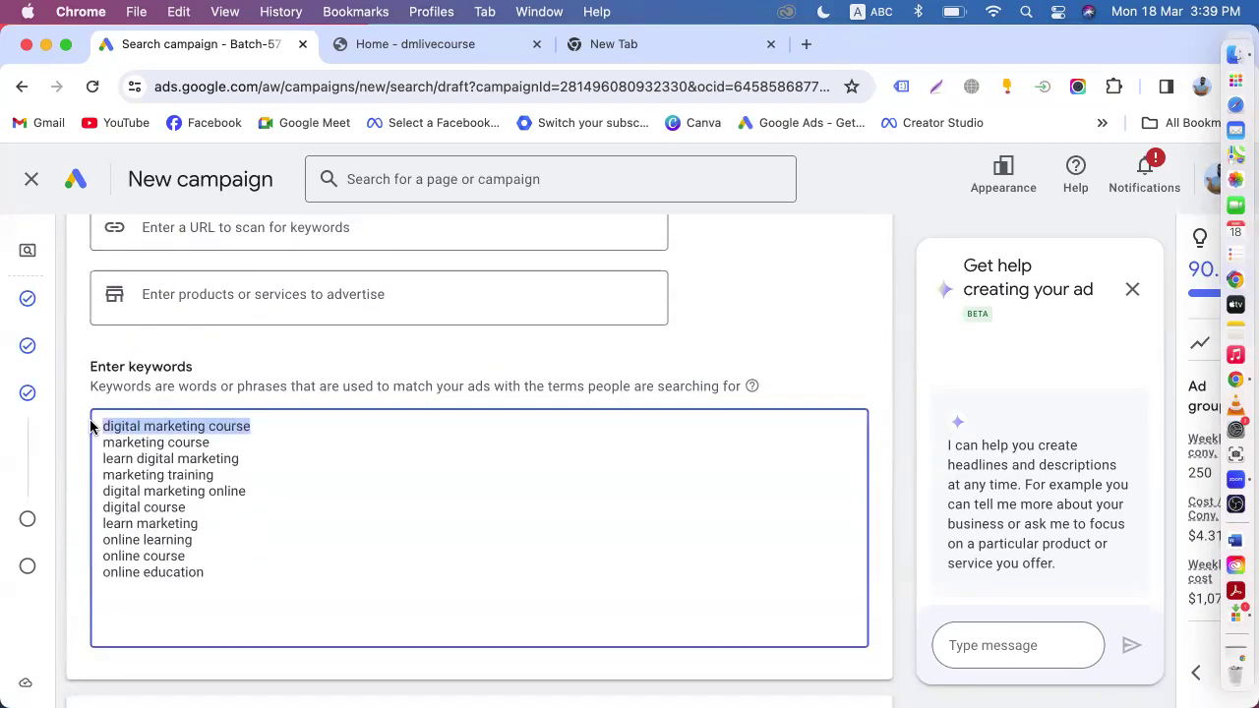
scroll(85, 473, down, 8)
scroll(84, 476, down, 1)
click(163, 366)
key(super+v)
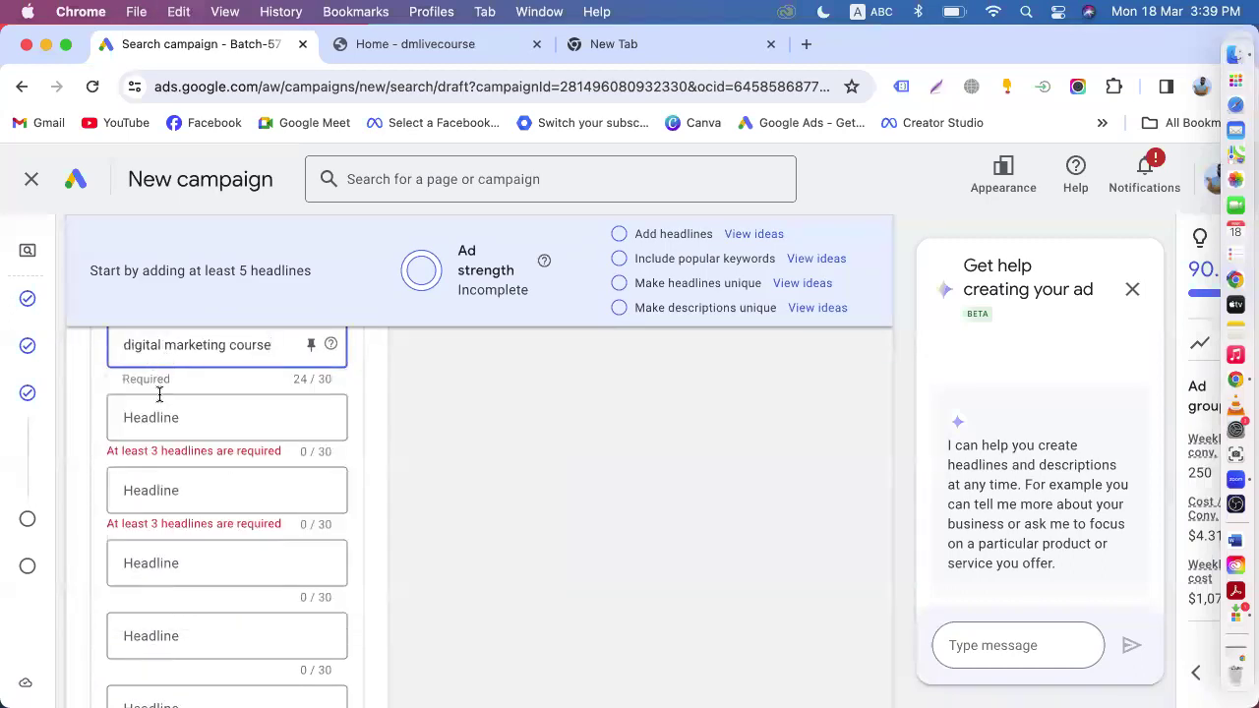
- Capitalize each word of the first headline so it reads "Digital Marketing Course"
scroll(153, 408, up, 2)
click(135, 433)
key(BackSpace)
text(D)
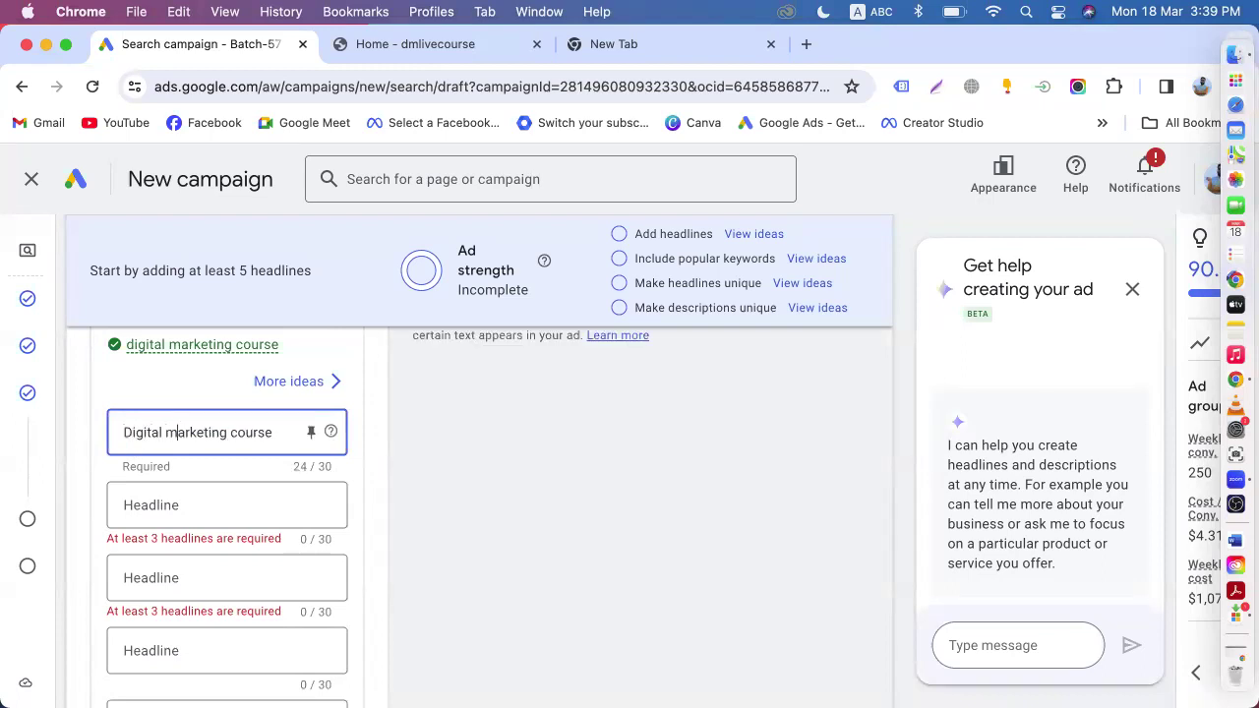
click(176, 433)
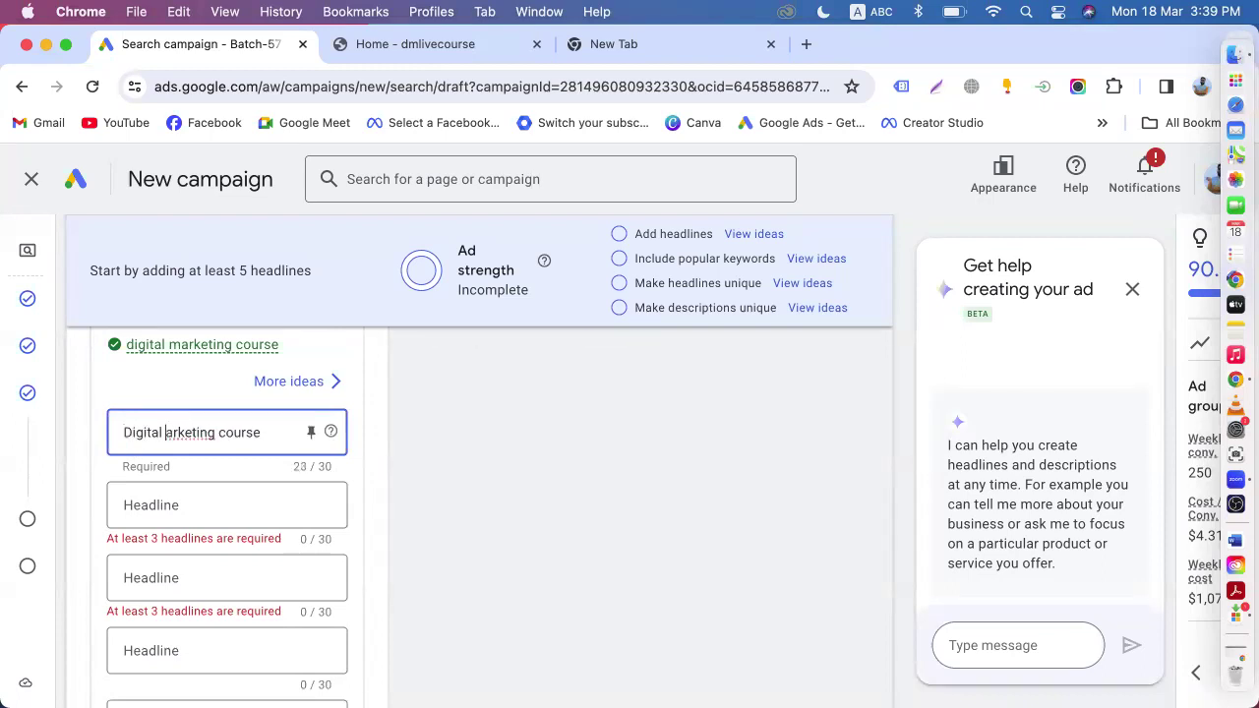
key(BackSpace)
text(M)
click(232, 433)
key(BackSpace)
text(C)
- Copy the keyword "marketing course" from the keyword list and paste it as the second headline
scroll(232, 435, up, 3)
scroll(233, 428, up, 8)
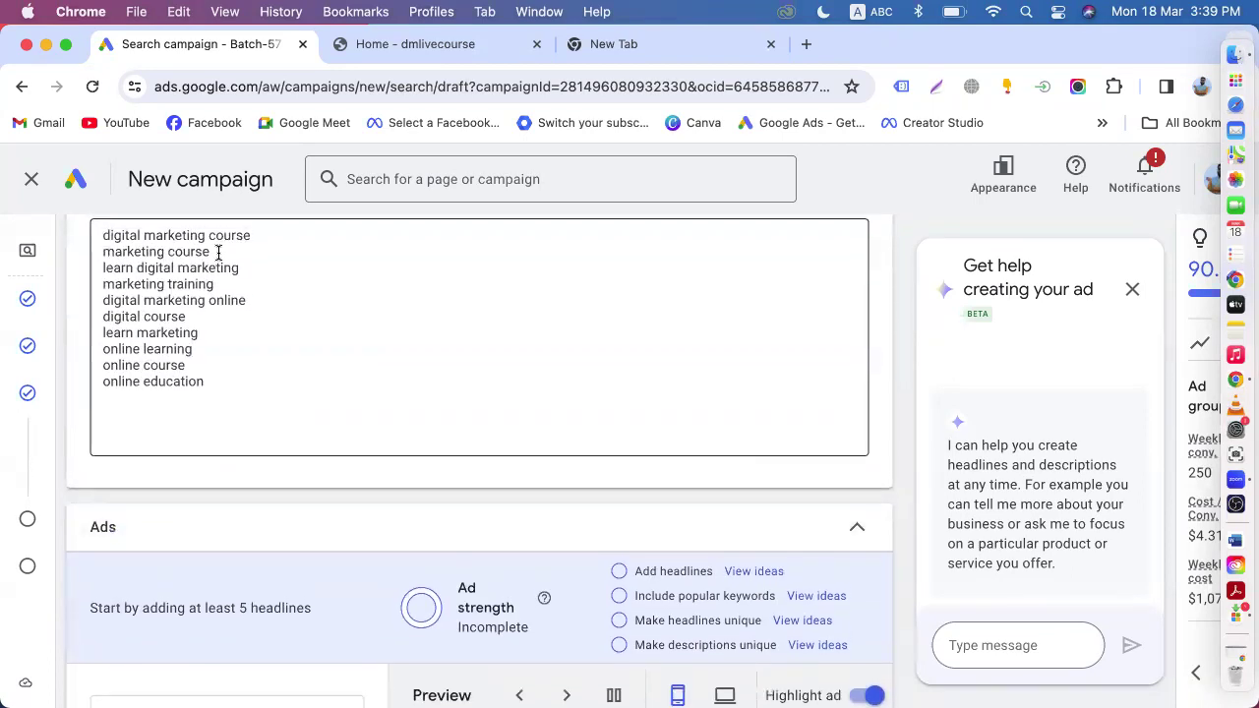
drag(216, 252, 102, 252)
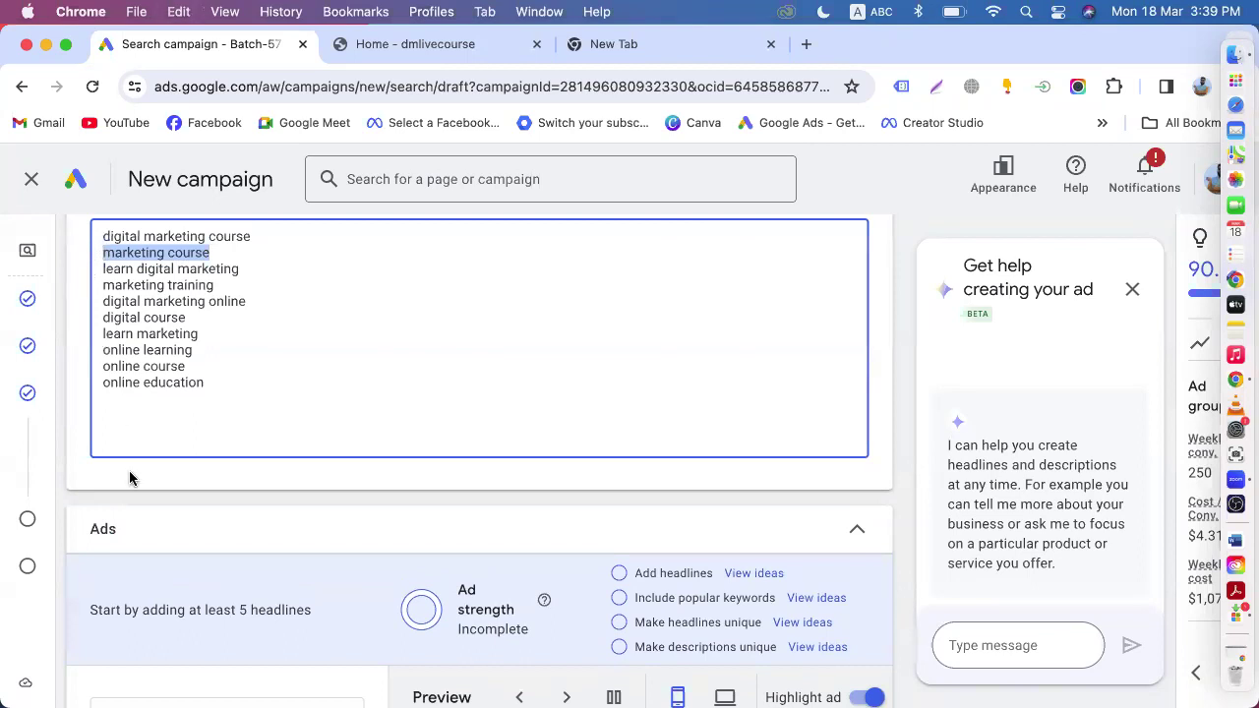
scroll(128, 501, down, 10)
click(185, 411)
key(super+v)
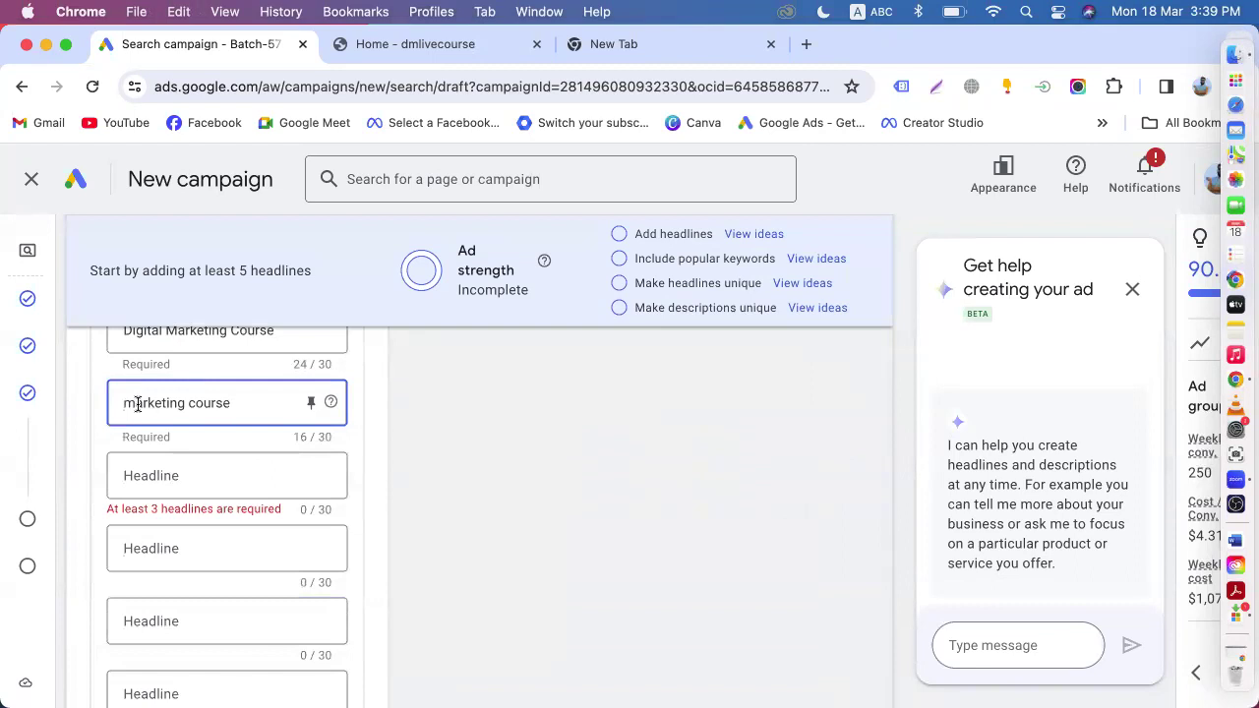
- Capitalize both words of the second headline so it reads "Marketing Course"
click(133, 404)
key(BackSpace)
text(M)
click(197, 405)
key(BackSpace)
text(C)
- Copy the keyword "learn digital marketing" from the keyword list and paste it as the third headline
scroll(234, 304, up, 10)
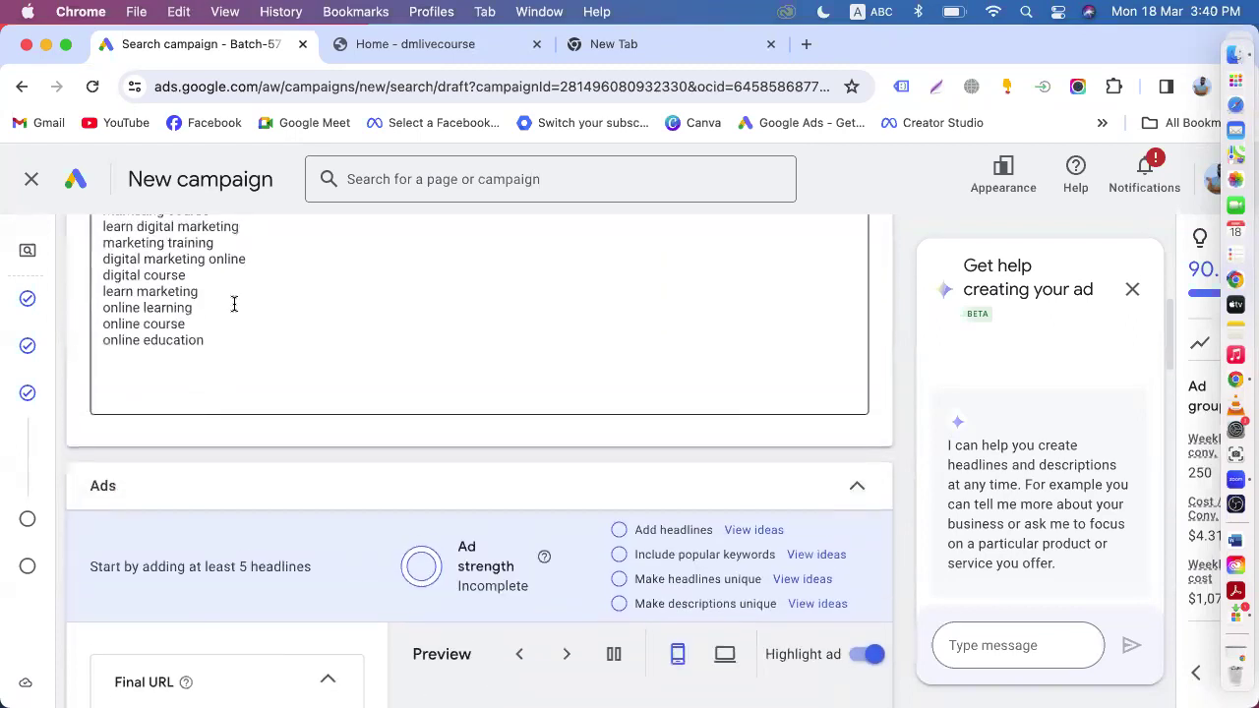
drag(246, 228, 95, 230)
key(super+c)
scroll(121, 450, down, 10)
scroll(121, 447, down, 5)
click(164, 429)
key(super+v)
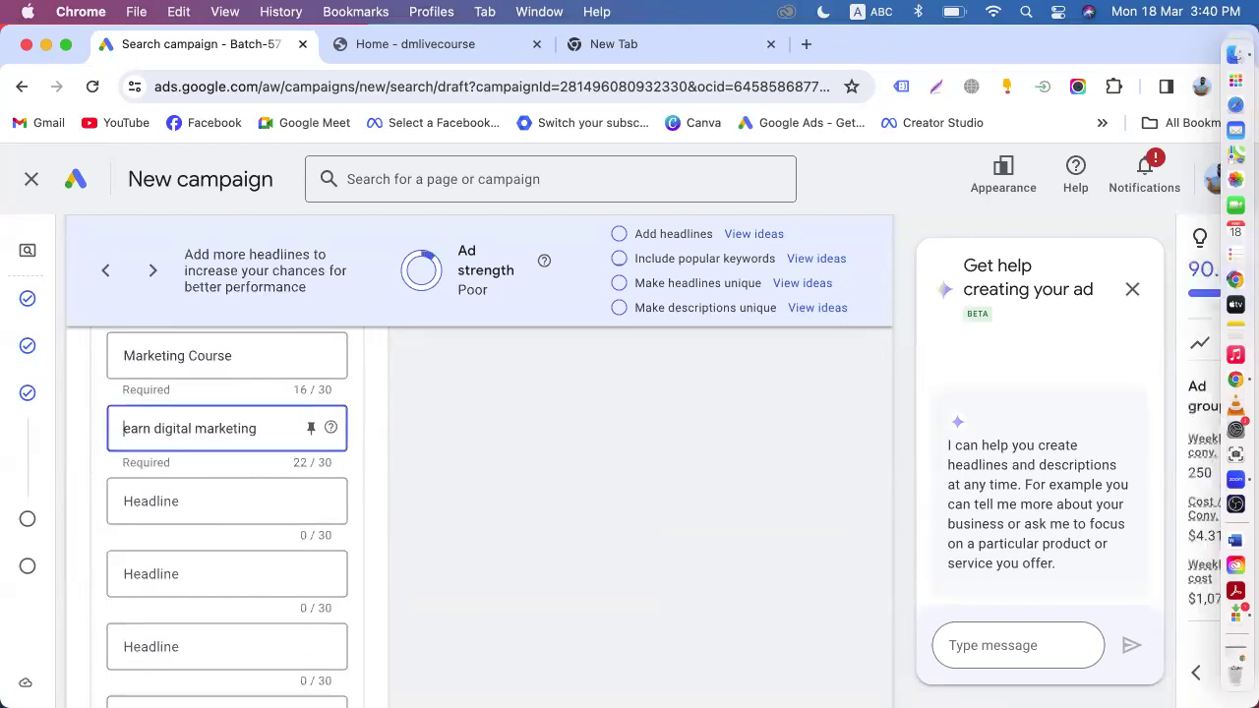
- Capitalize each word of the third headline so it reads "Learn Digital Marketing"
text(L)
click(170, 429)
key(BackSpace)
text(D)
click(209, 430)
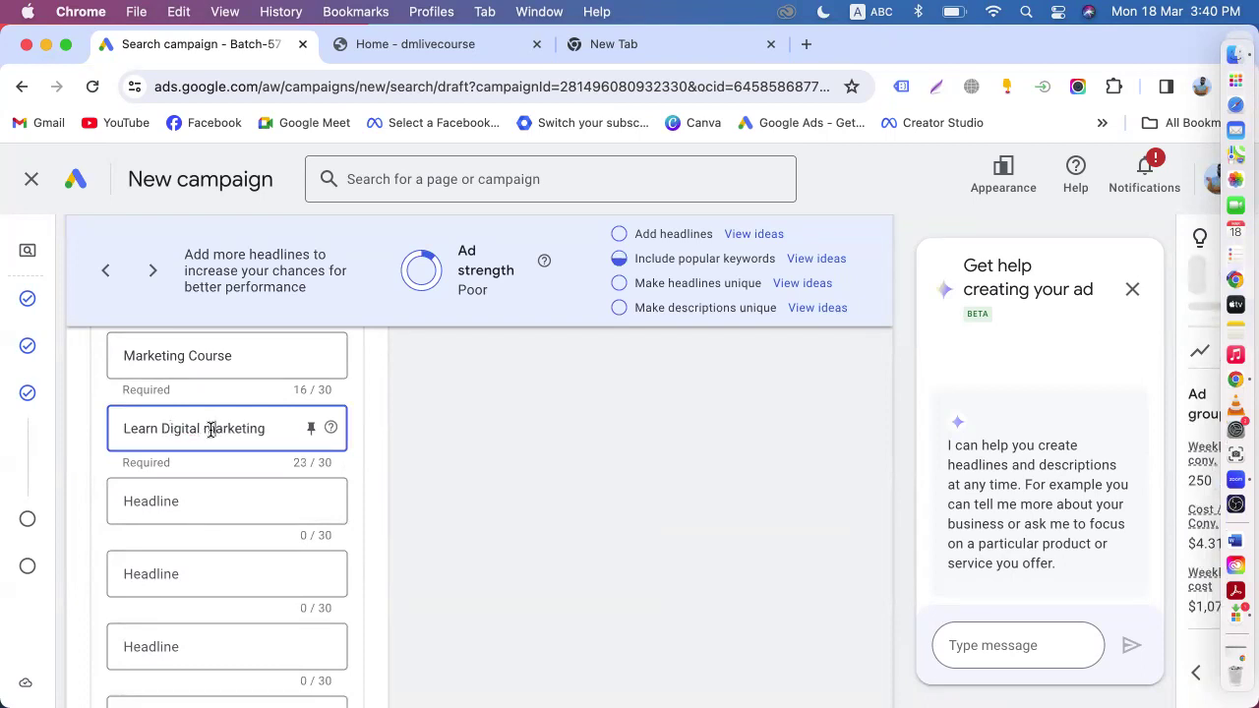
key(BackSpace)
text(M)
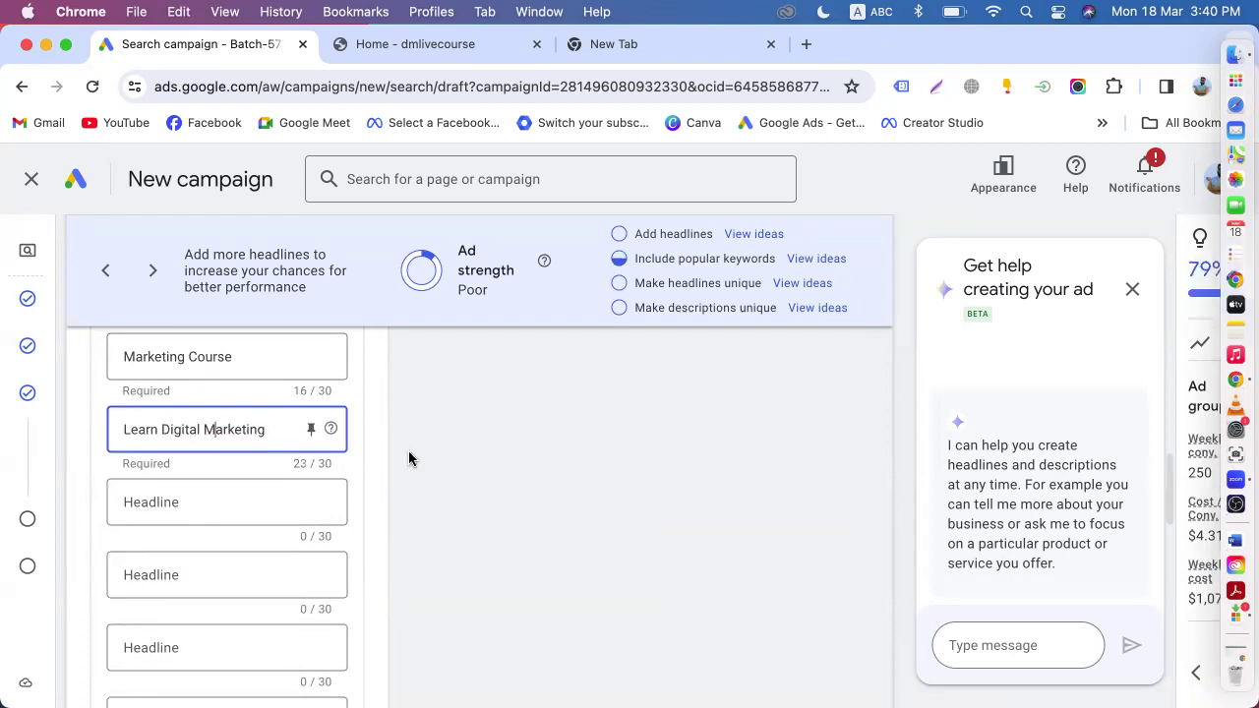
- Copy the keyword "marketing training" from the keyword list and paste it as the fourth headline
scroll(344, 491, up, 10)
scroll(285, 526, down, 2)
scroll(285, 526, down, 3)
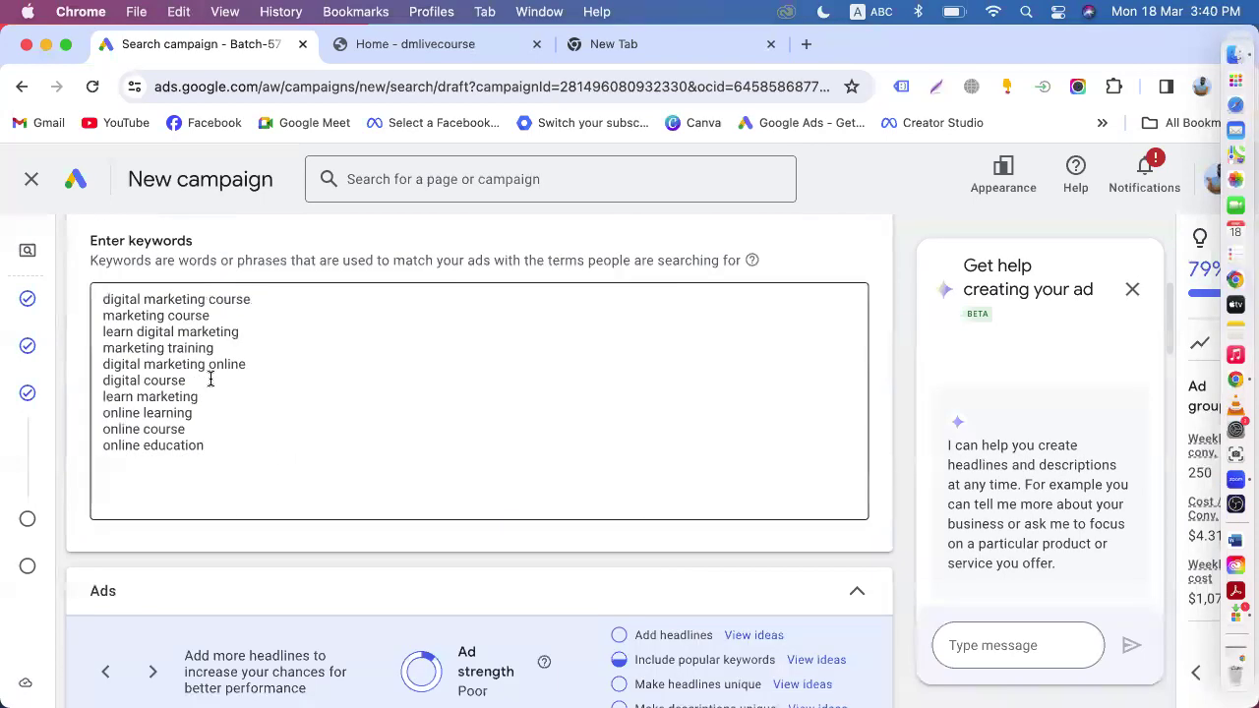
drag(216, 348, 101, 349)
scroll(191, 534, down, 10)
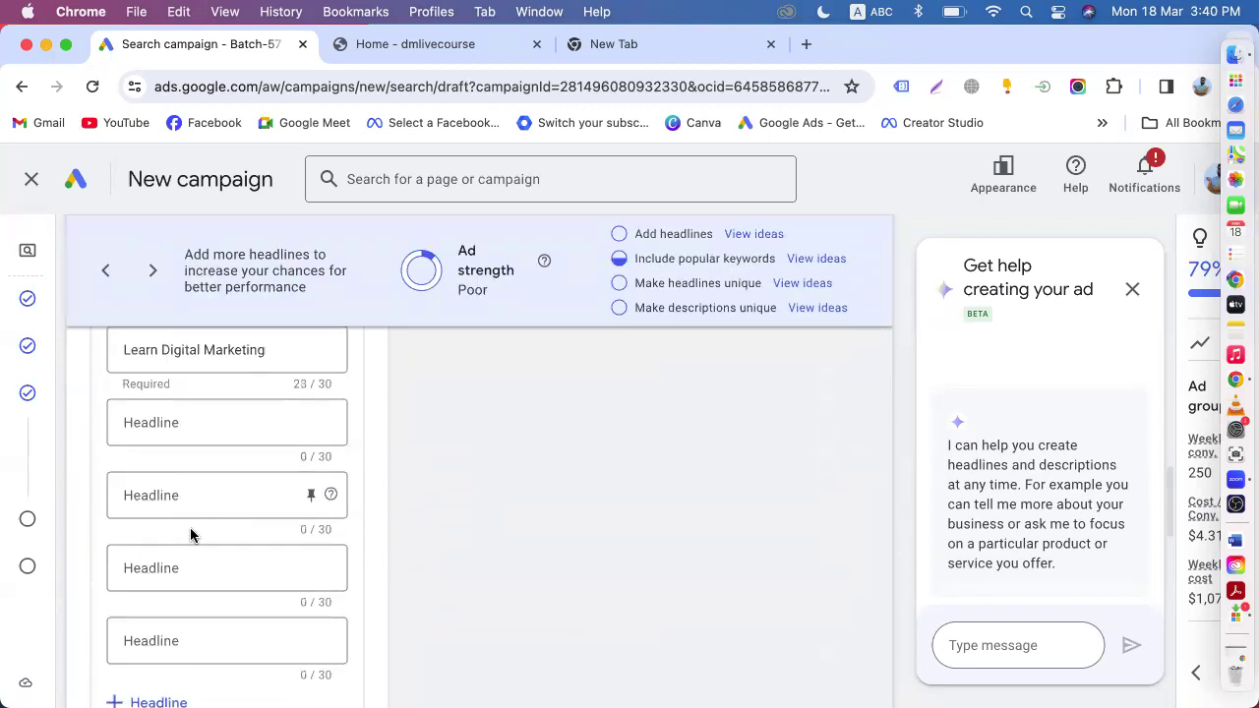
click(163, 423)
key(super+v)
- Capitalize both words of the fourth headline so it reads "Marketing Training"
click(133, 421)
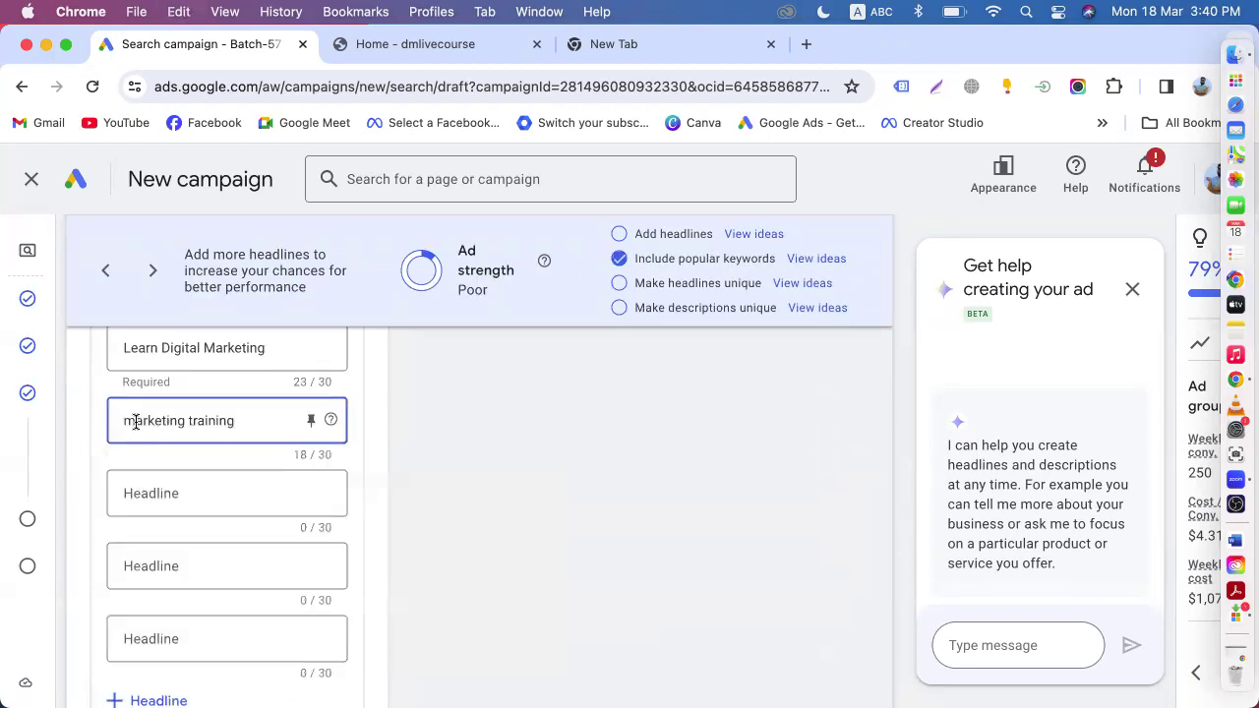
key(BackSpace)
text(M)
click(193, 423)
key(BackSpace)
text(T)
click(458, 501)
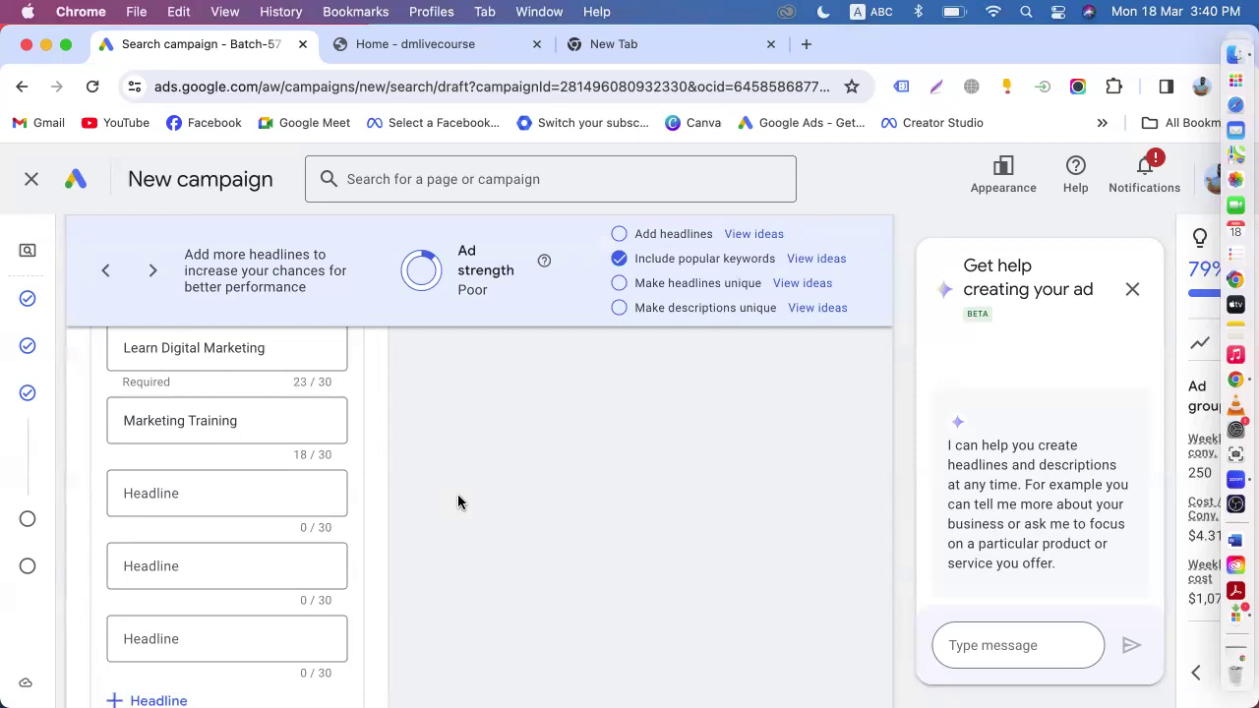
- Copy the keyword "digital marketing online" from the keyword list and paste it as the fifth headline
scroll(457, 502, up, 15)
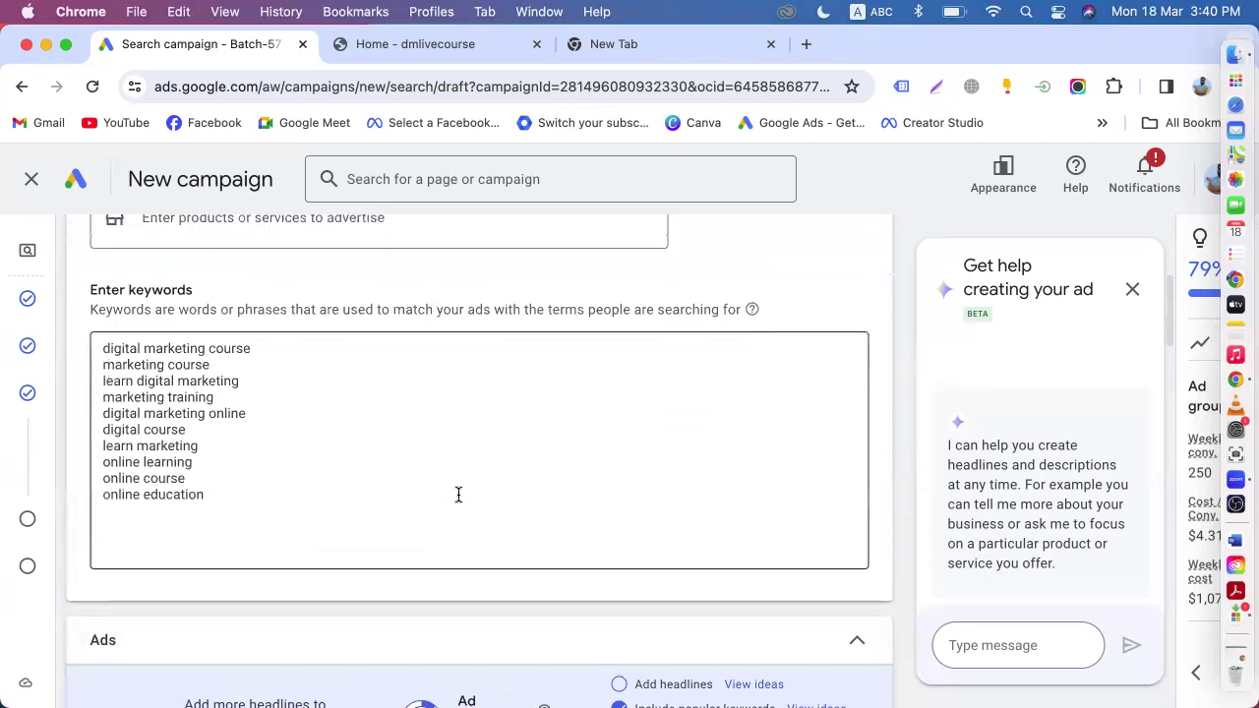
drag(250, 461, 99, 465)
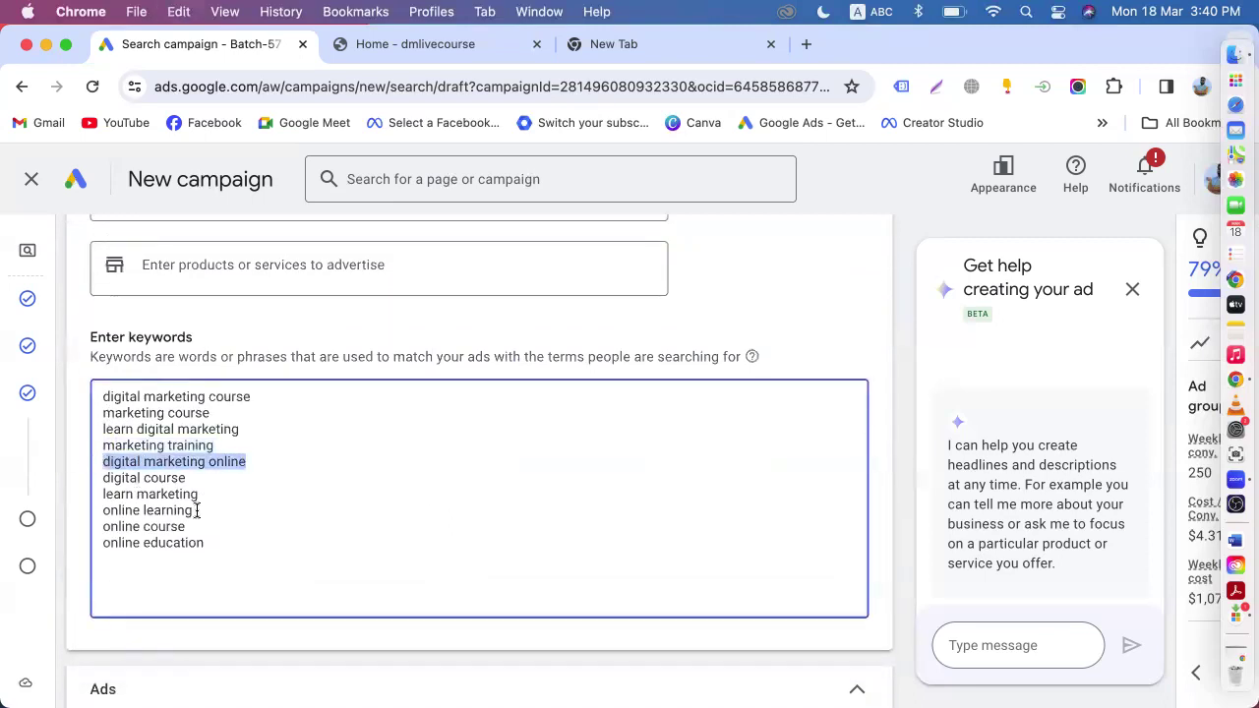
scroll(208, 529, down, 20)
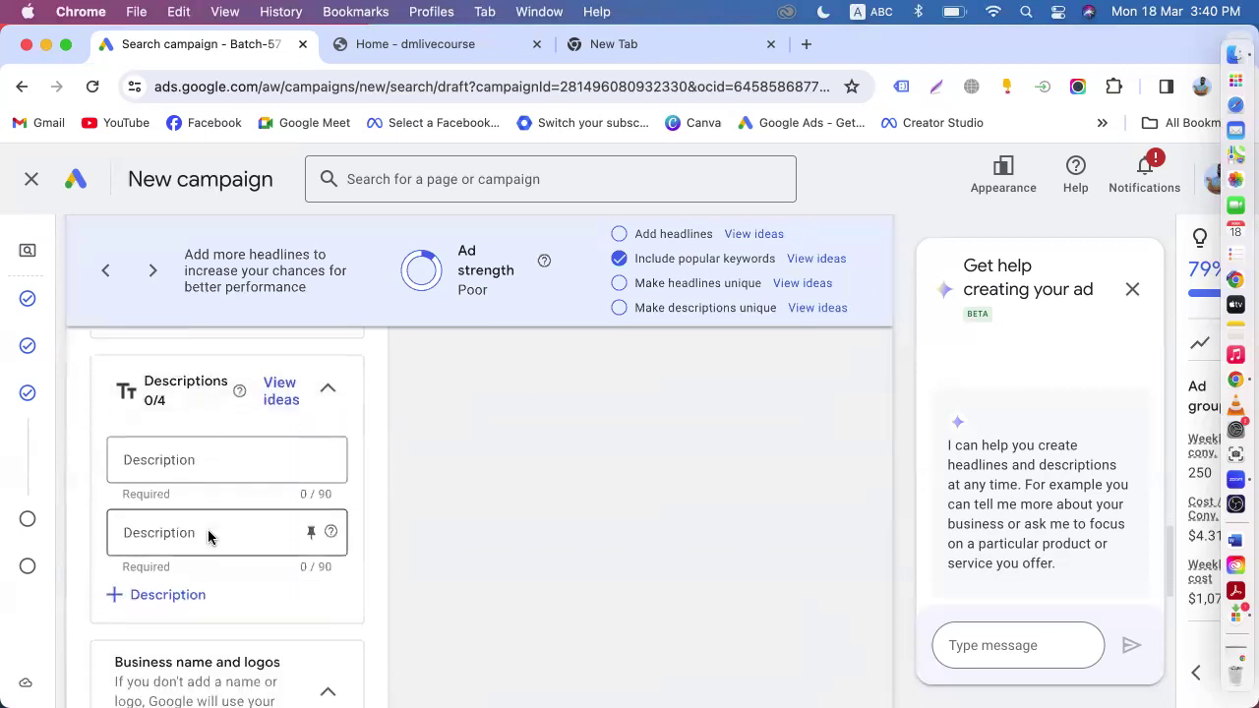
scroll(208, 534, down, 2)
scroll(208, 534, up, 6)
scroll(147, 547, down, 1)
click(158, 552)
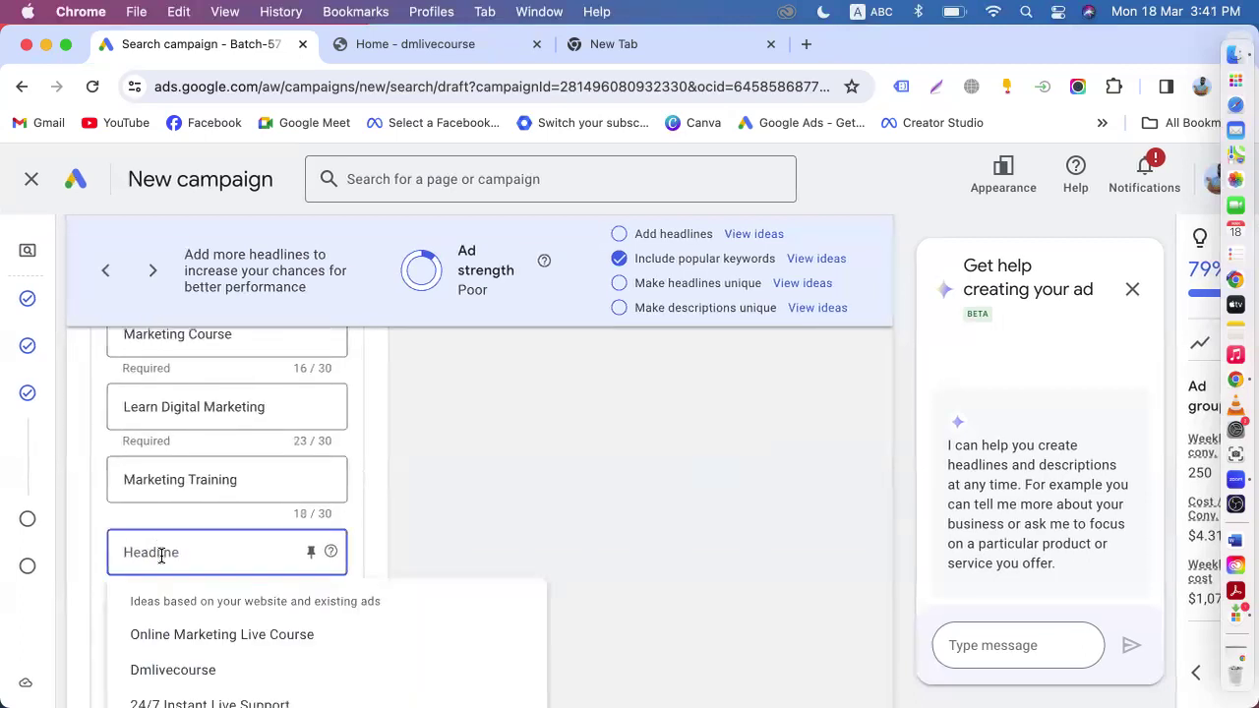
key(super+v)
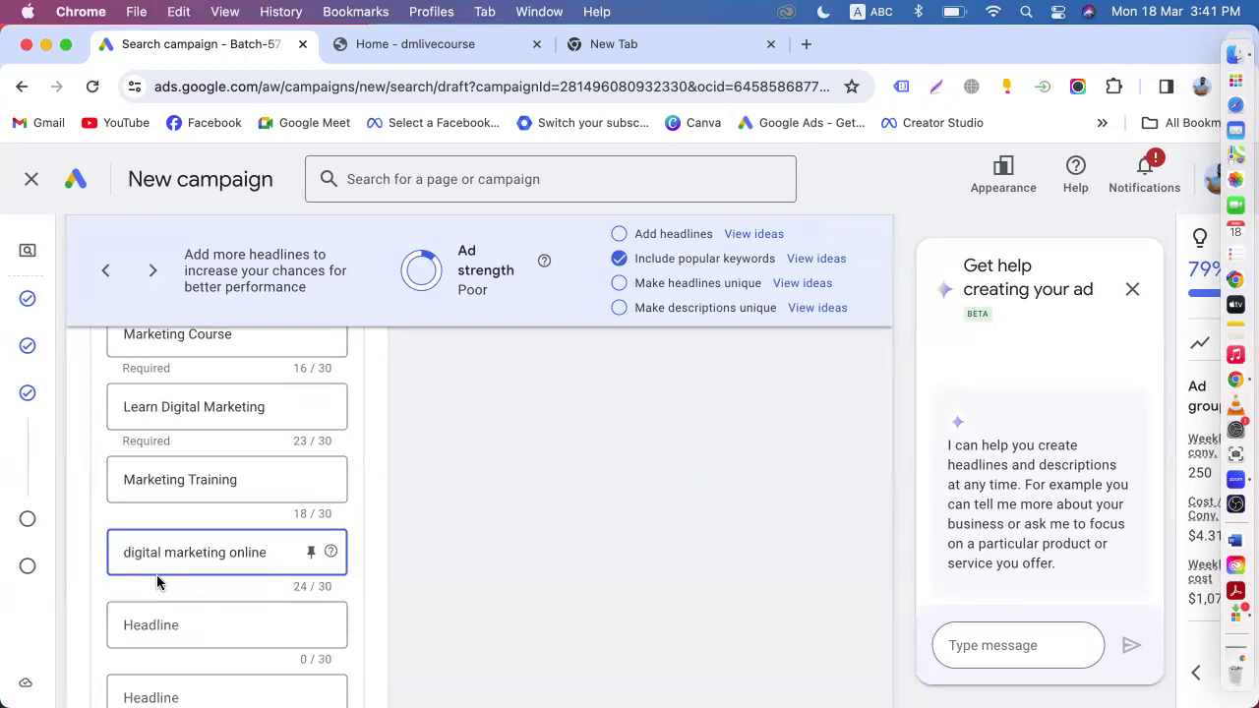
- Capitalize each word of the fifth headline so it reads "Digital Marketing Online"
key(BackSpace)
text(D)
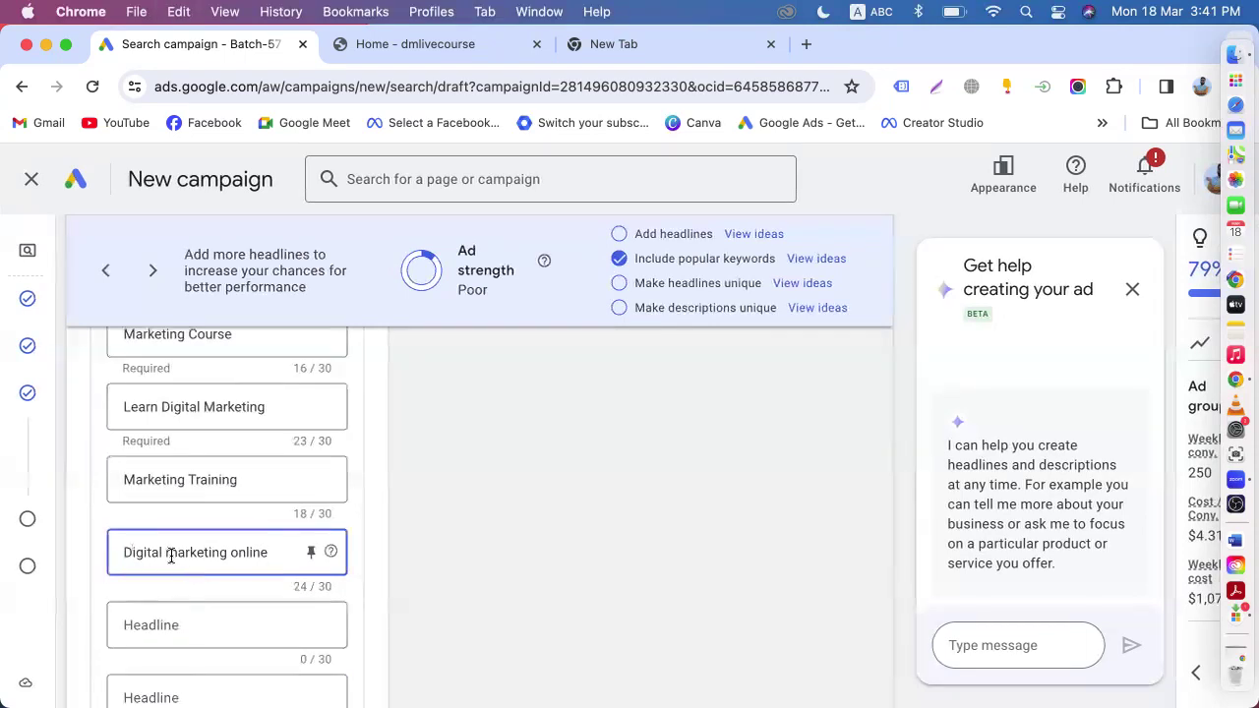
click(177, 547)
key(BackSpace)
text(M)
click(236, 552)
key(BackSpace)
text(O)
- Compare the keyword list with the headlines entered so far and review the remaining ad strength suggestions
scroll(385, 515, up, 10)
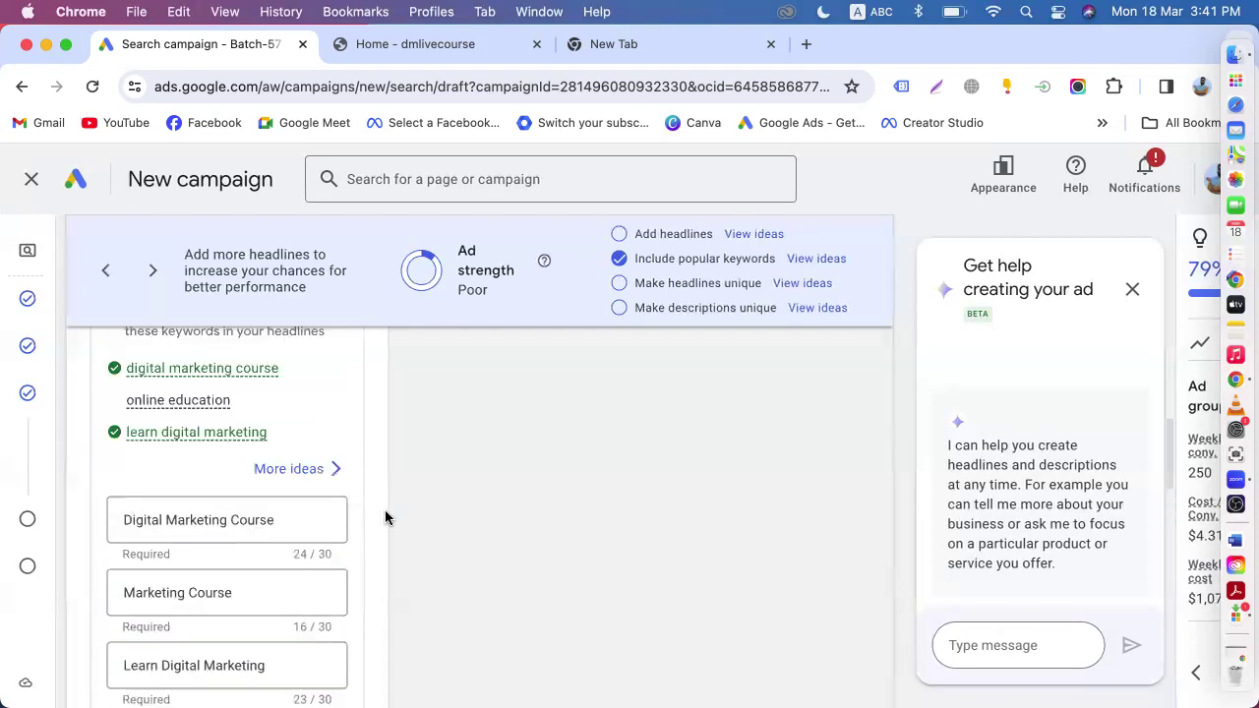
scroll(247, 433, up, 3)
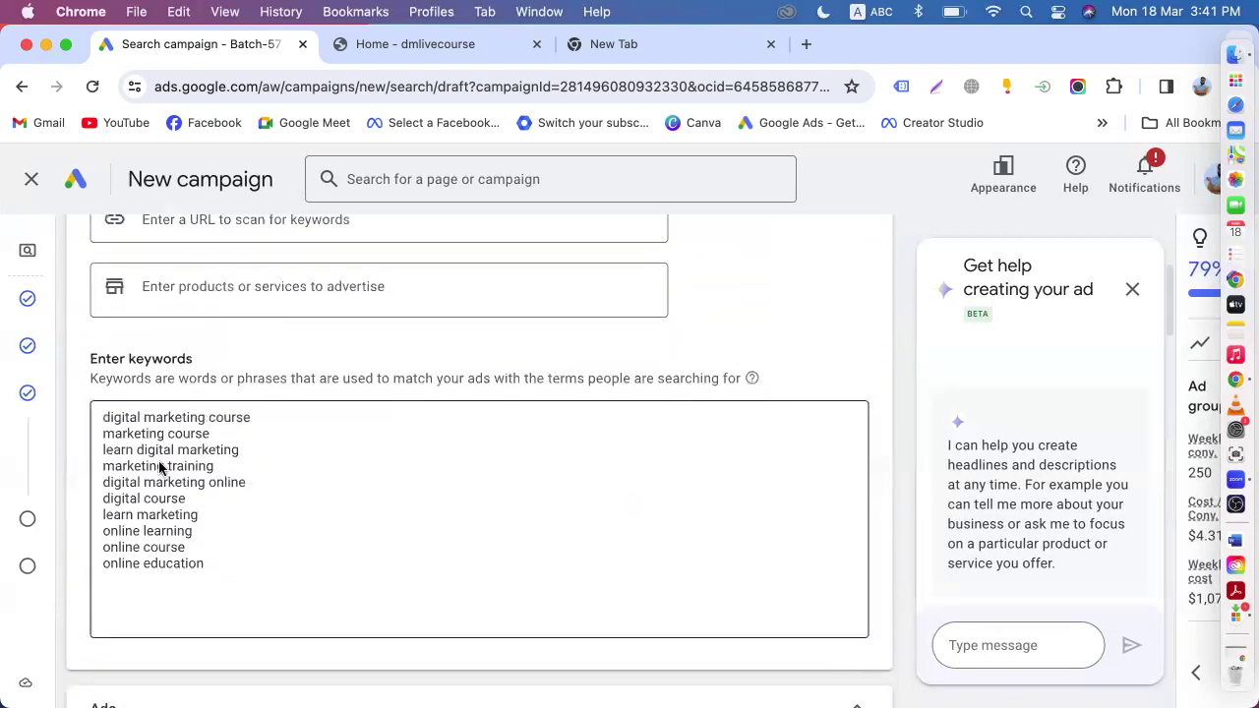
click(103, 417)
drag(104, 417, 254, 512)
scroll(251, 511, down, 10)
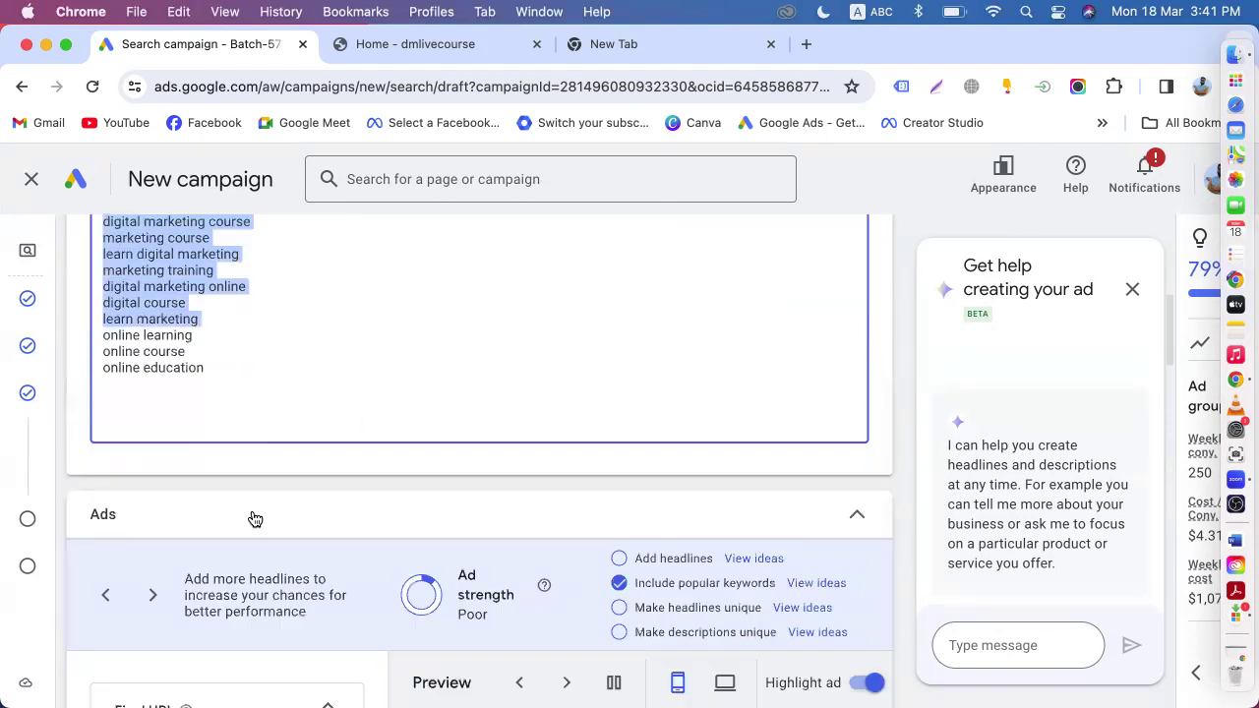
scroll(253, 510, down, 3)
scroll(253, 502, up, 2)
scroll(187, 429, up, 3)
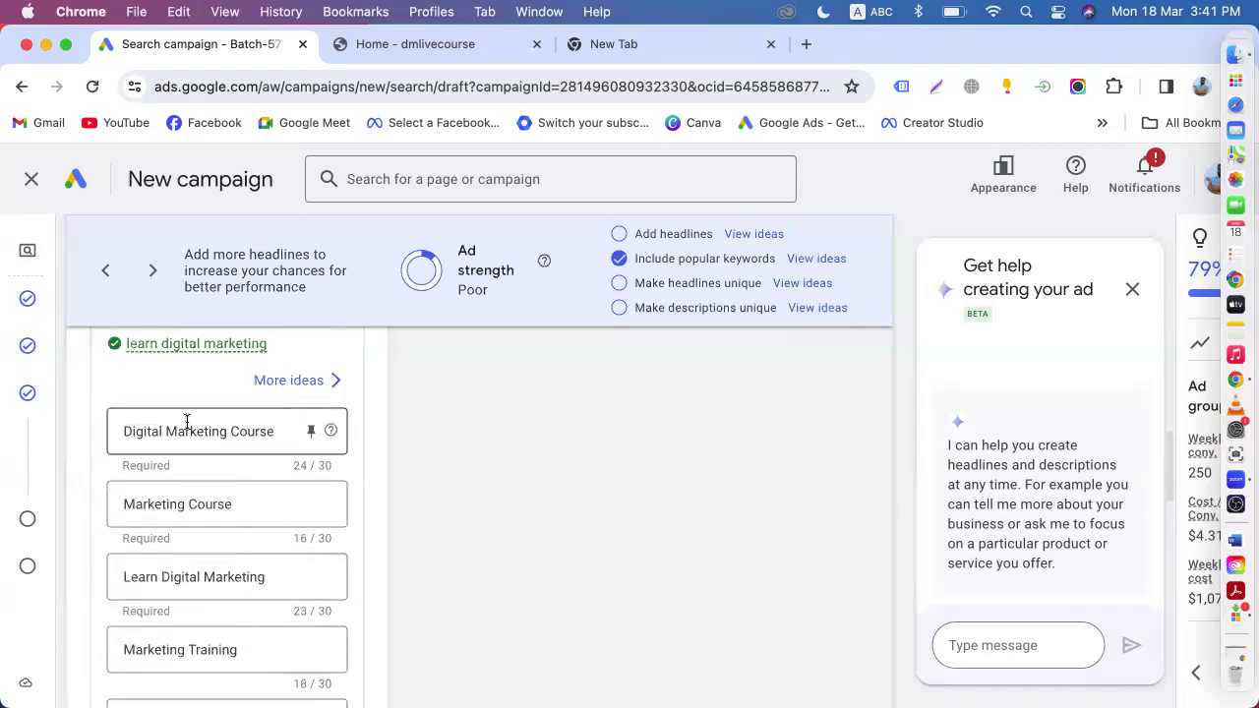
scroll(211, 508, down, 3)
scroll(214, 535, down, 3)
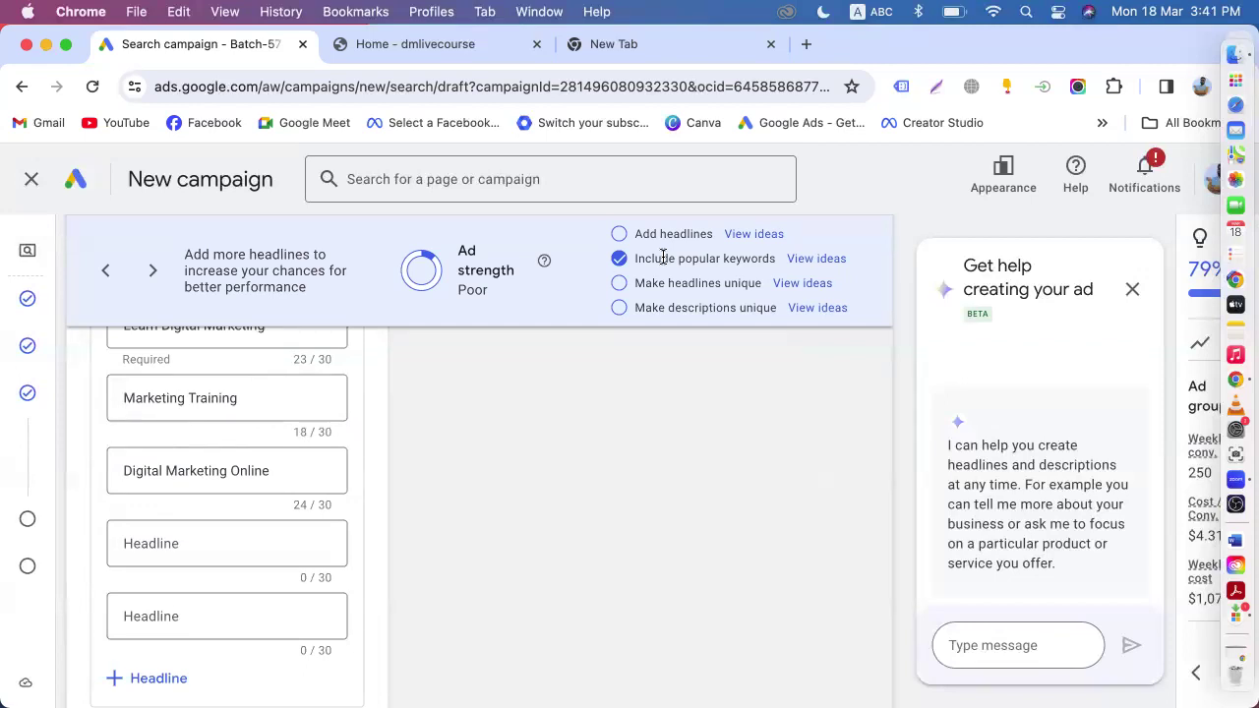
- Open the ideas for unique headlines and add the call-to-action phrase "Learn More" to the ad's headlines
click(220, 550)
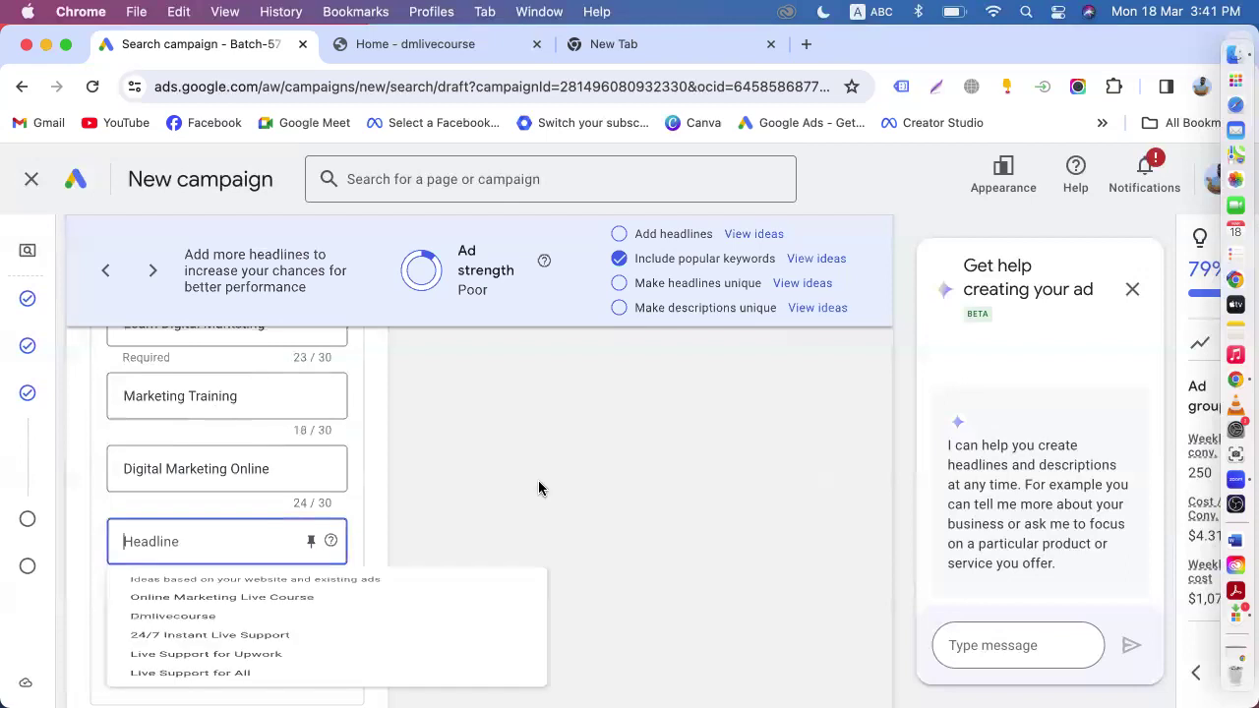
click(802, 283)
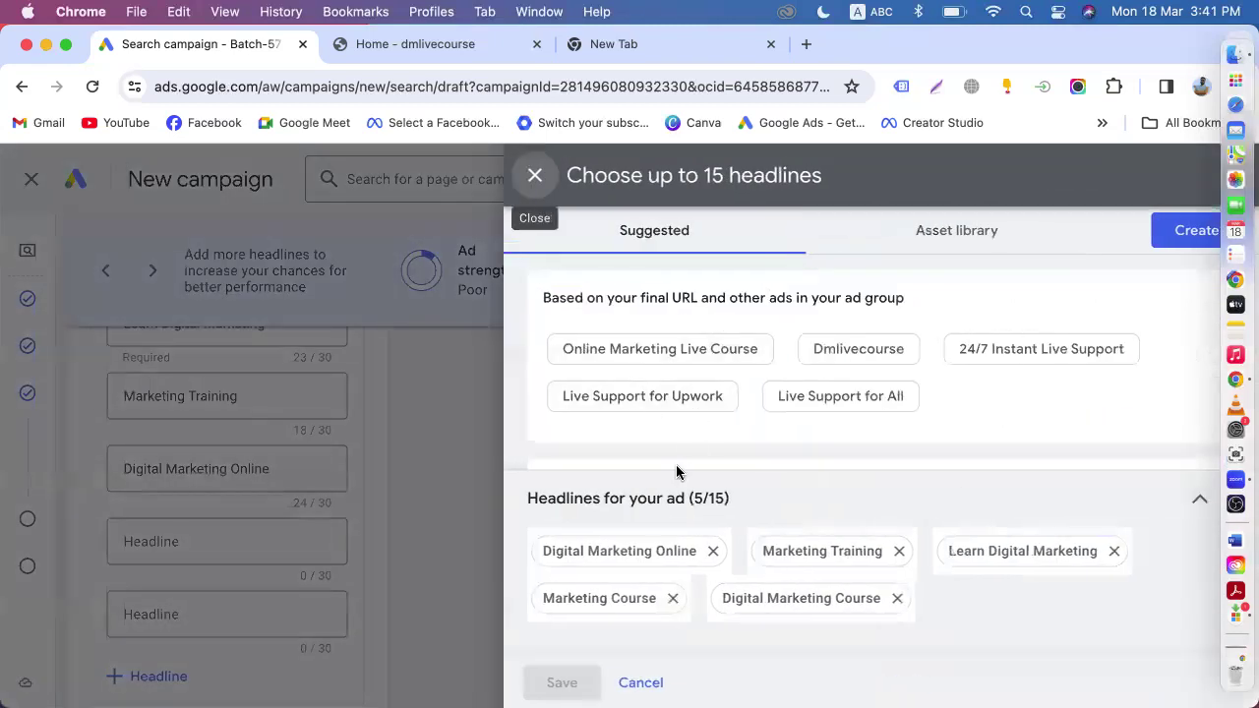
scroll(676, 467, down, 3)
scroll(676, 468, down, 2)
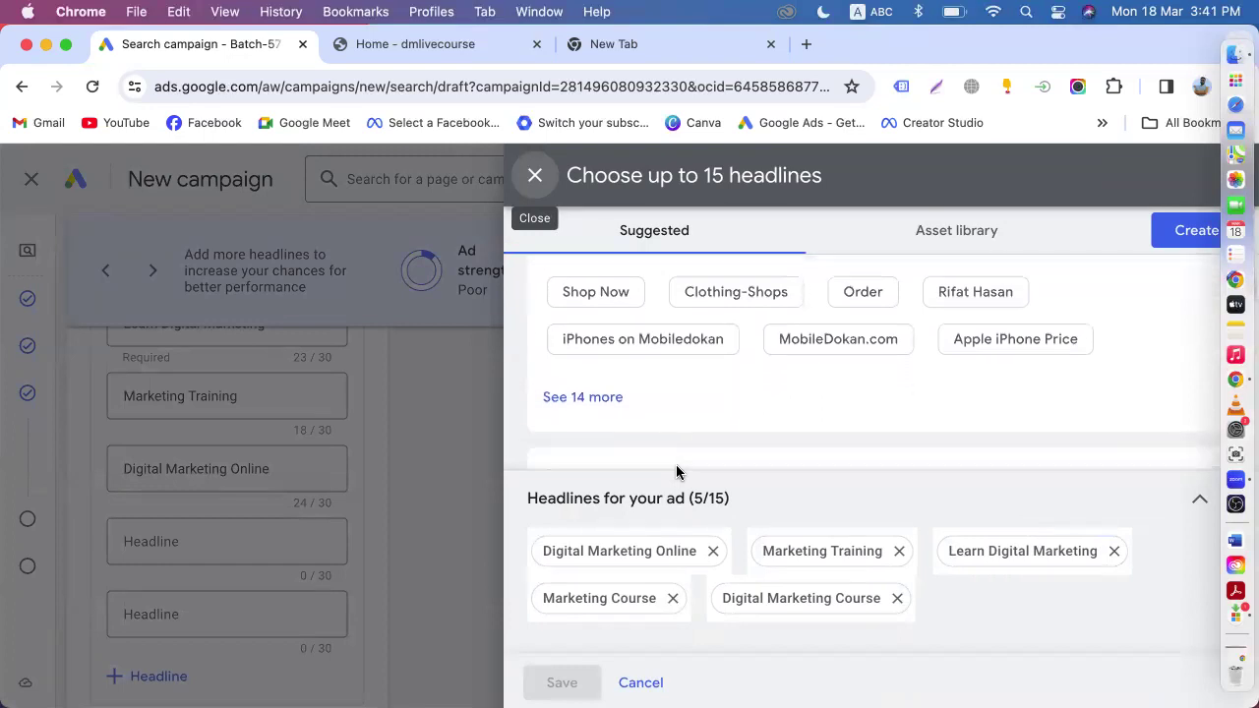
scroll(645, 423, down, 3)
scroll(644, 418, down, 3)
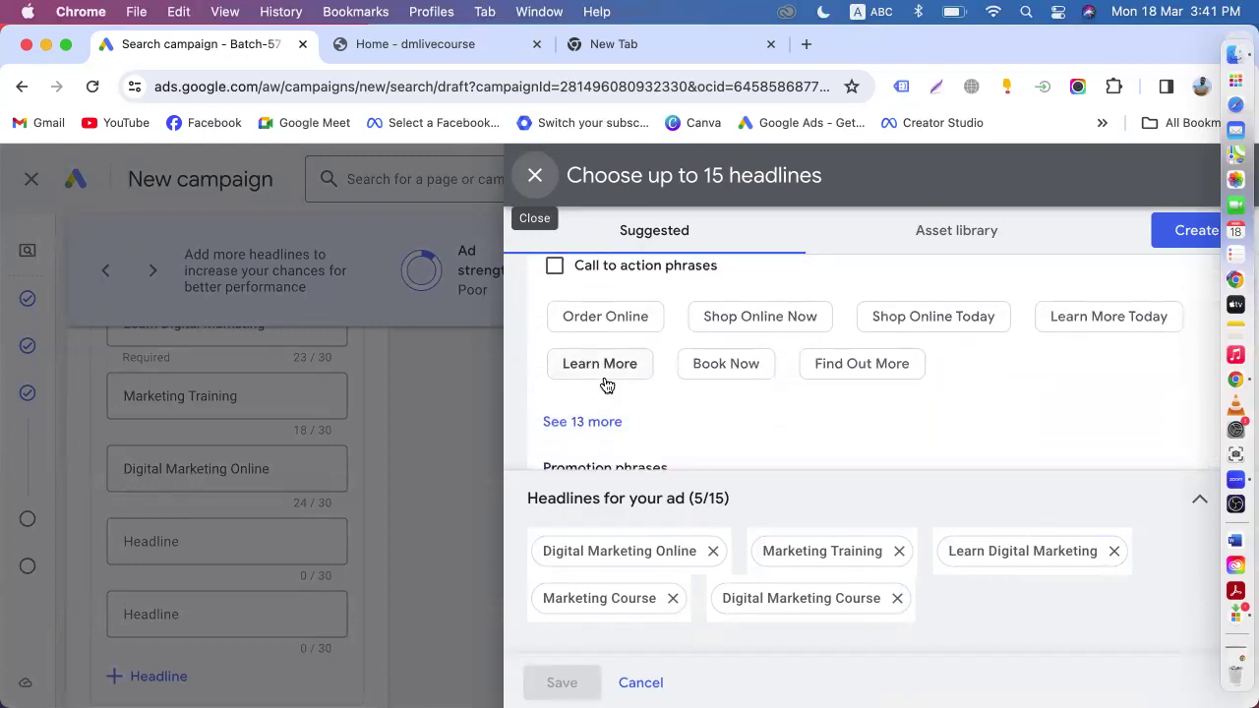
click(607, 385)
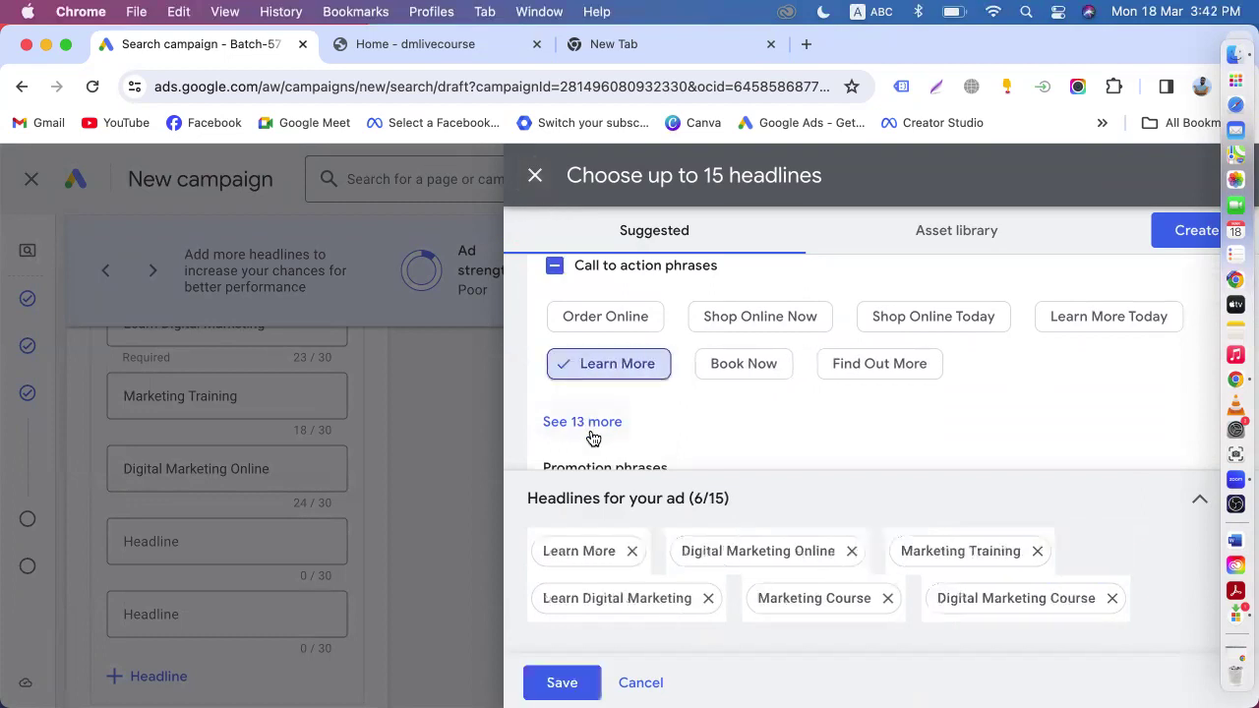
- Expand the call-to-action phrases and add "Call Now" and "Contact Us Now" to the ad's headlines
click(590, 425)
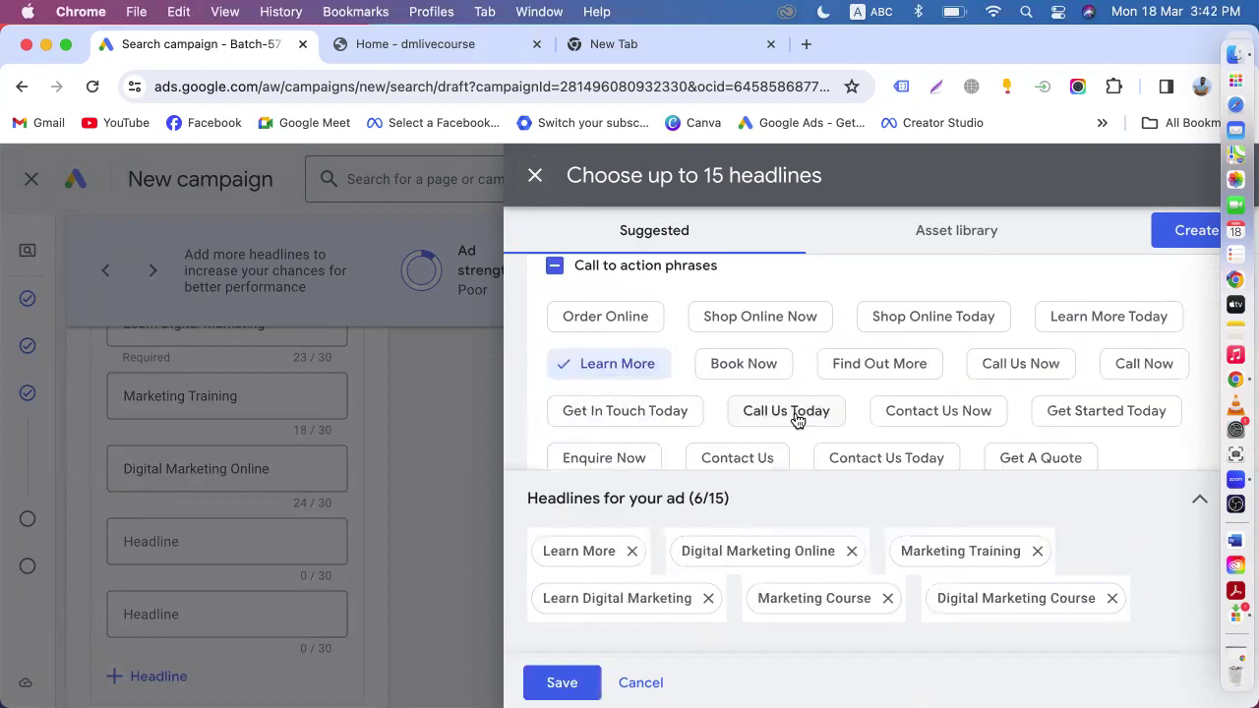
click(1141, 366)
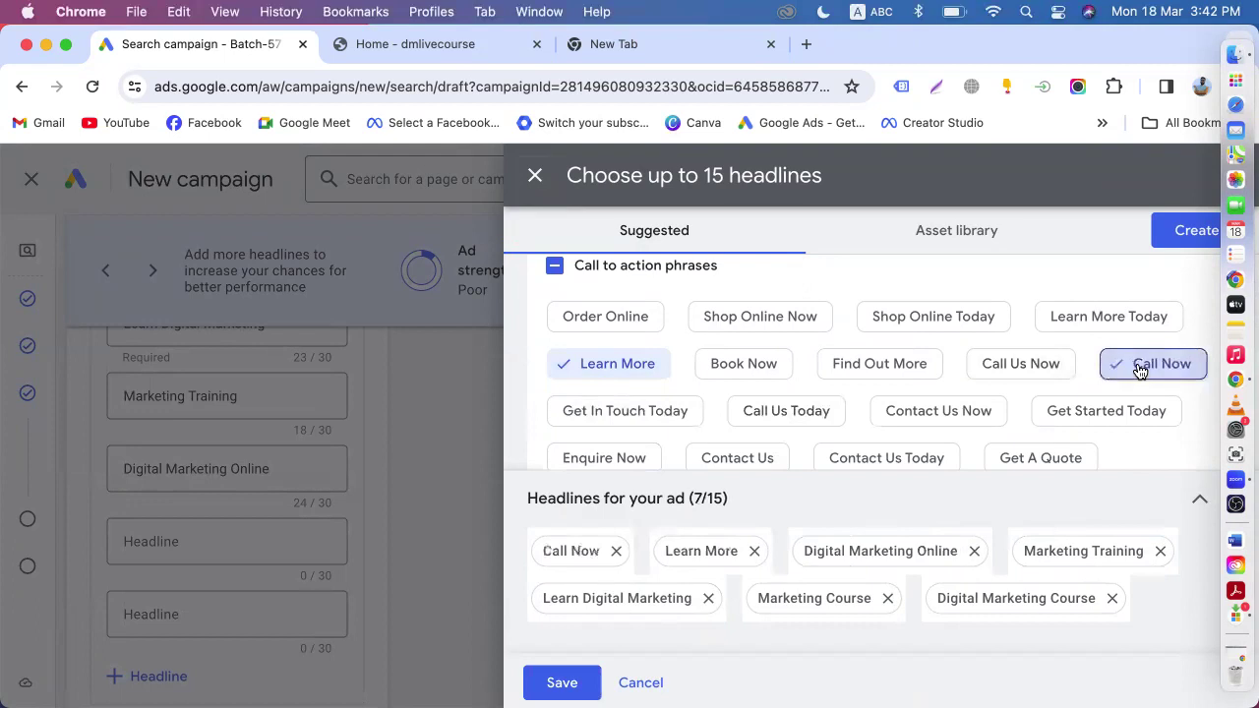
scroll(944, 388, down, 1)
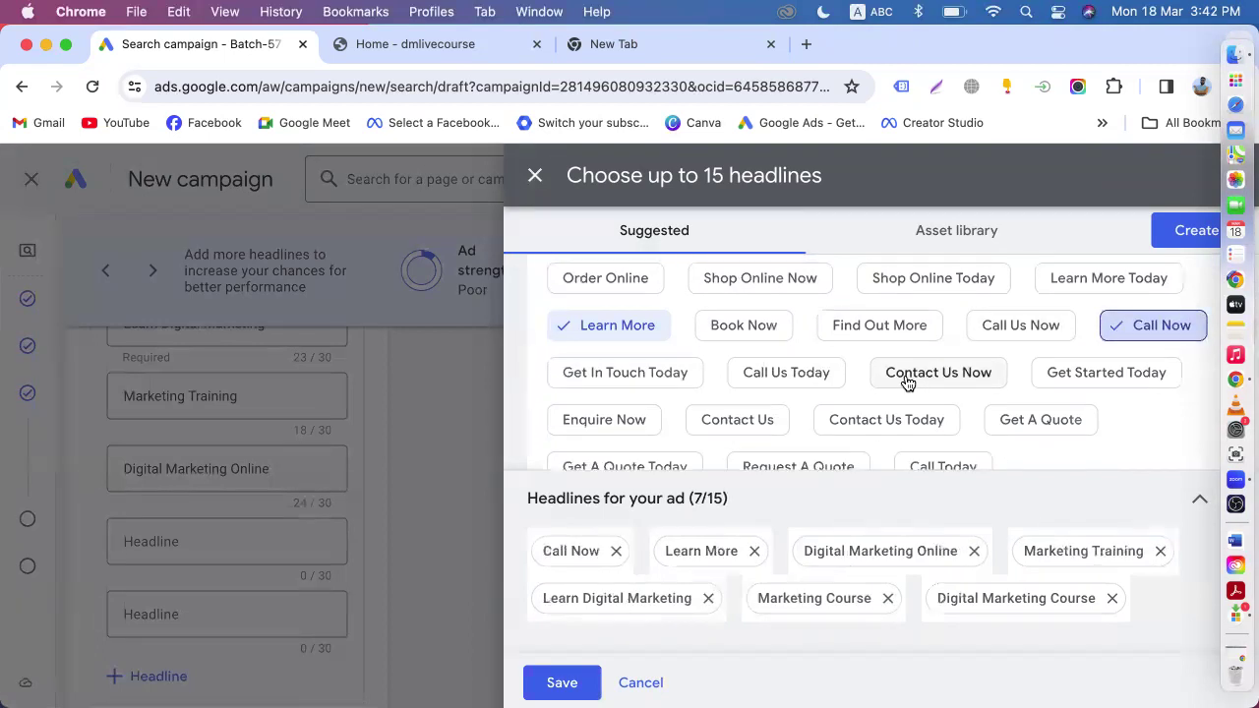
click(907, 381)
- Expand the promotion phrases and add "Great Service" to the ad's headlines
scroll(905, 383, down, 3)
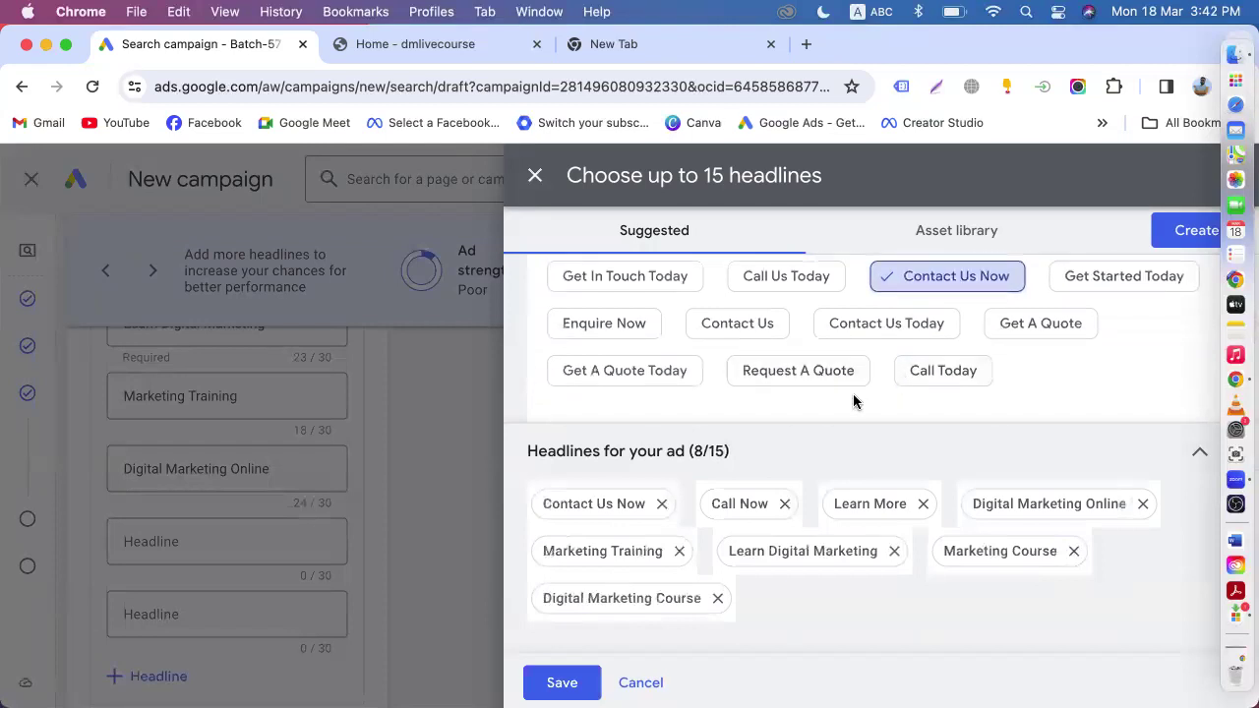
scroll(853, 398, down, 5)
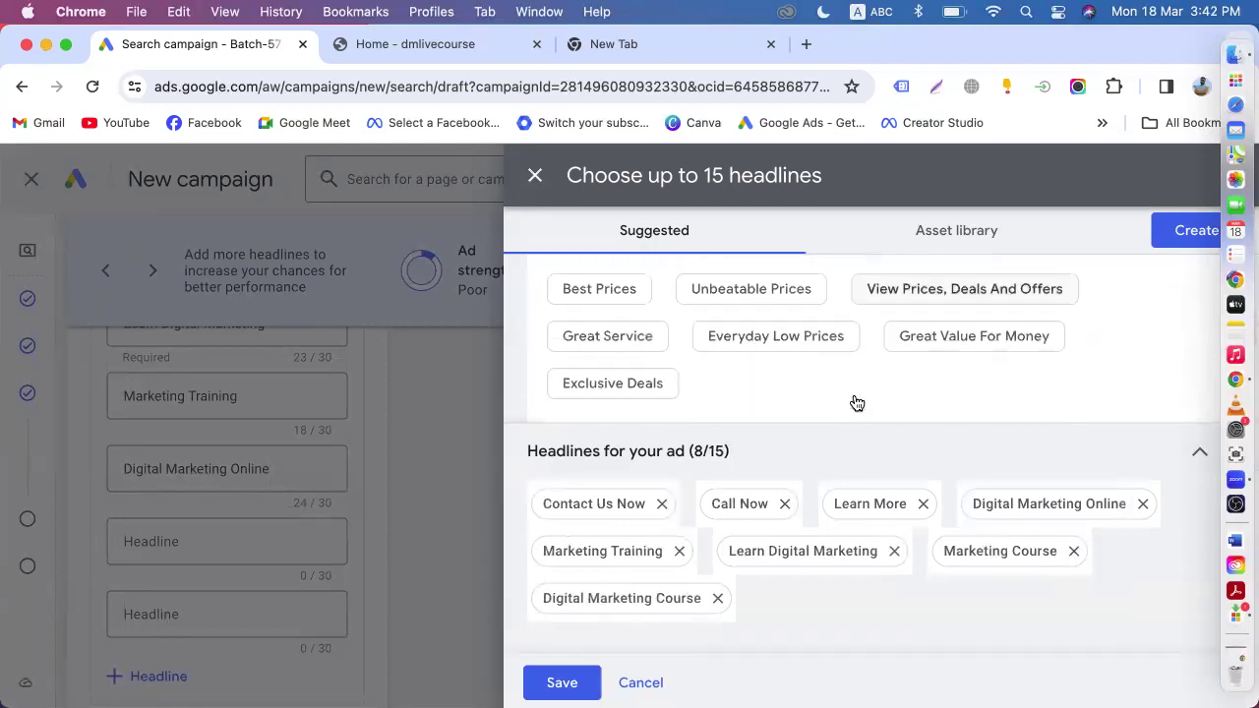
scroll(793, 388, down, 2)
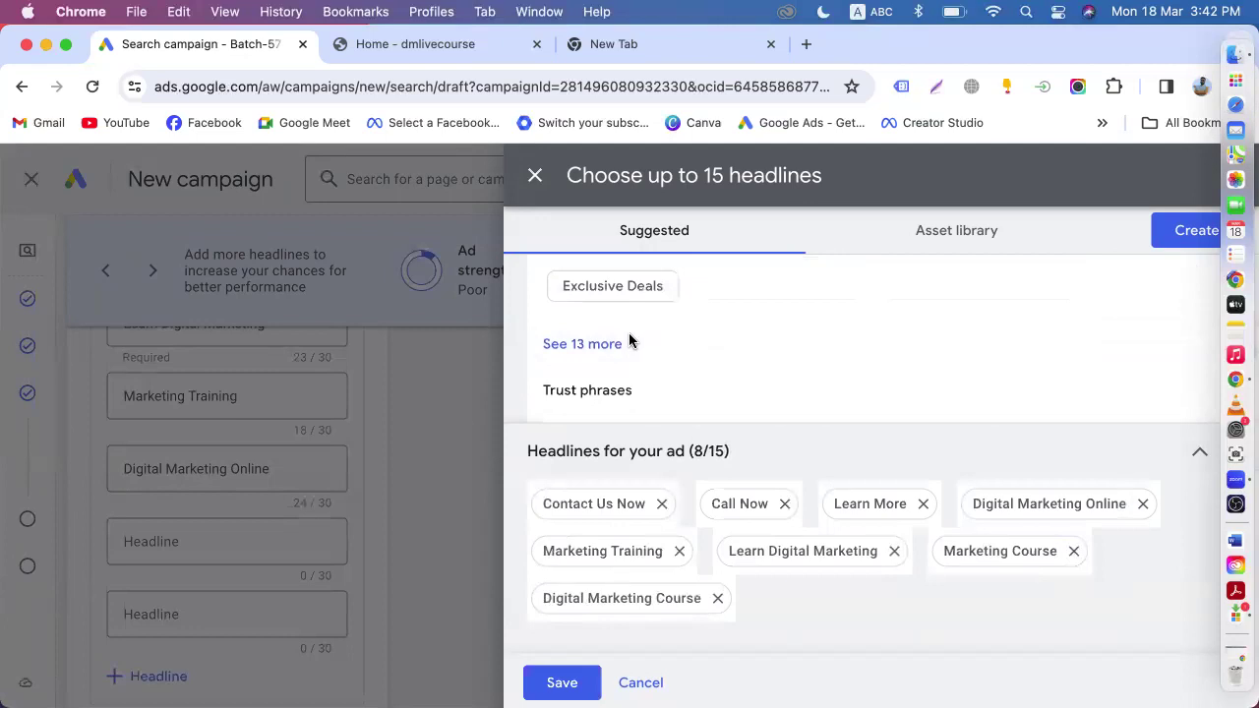
click(624, 347)
scroll(623, 346, up, 1)
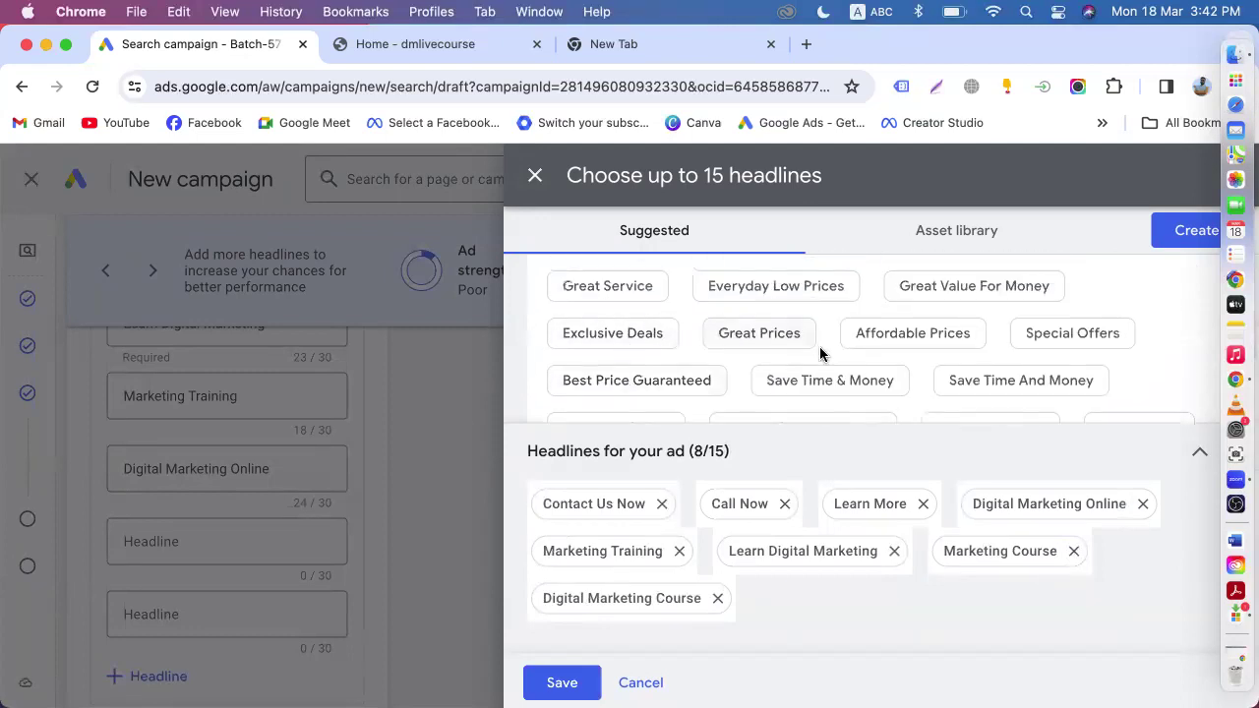
scroll(822, 354, down, 2)
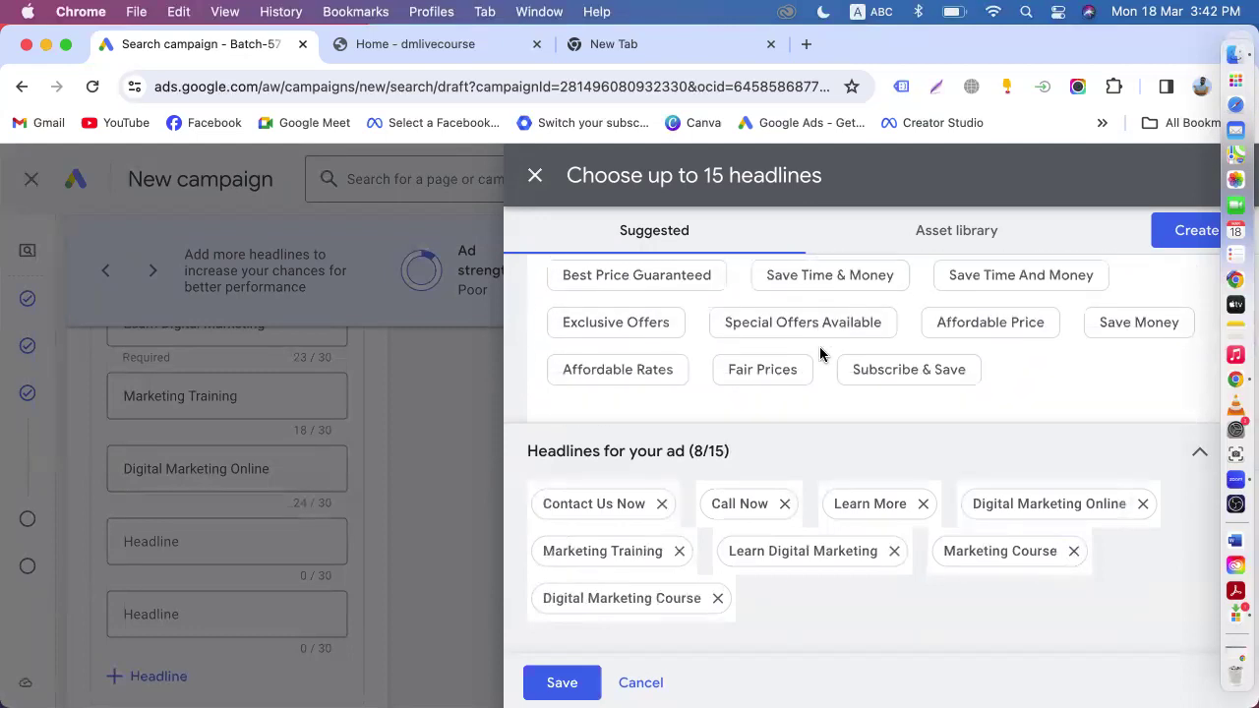
scroll(822, 354, up, 2)
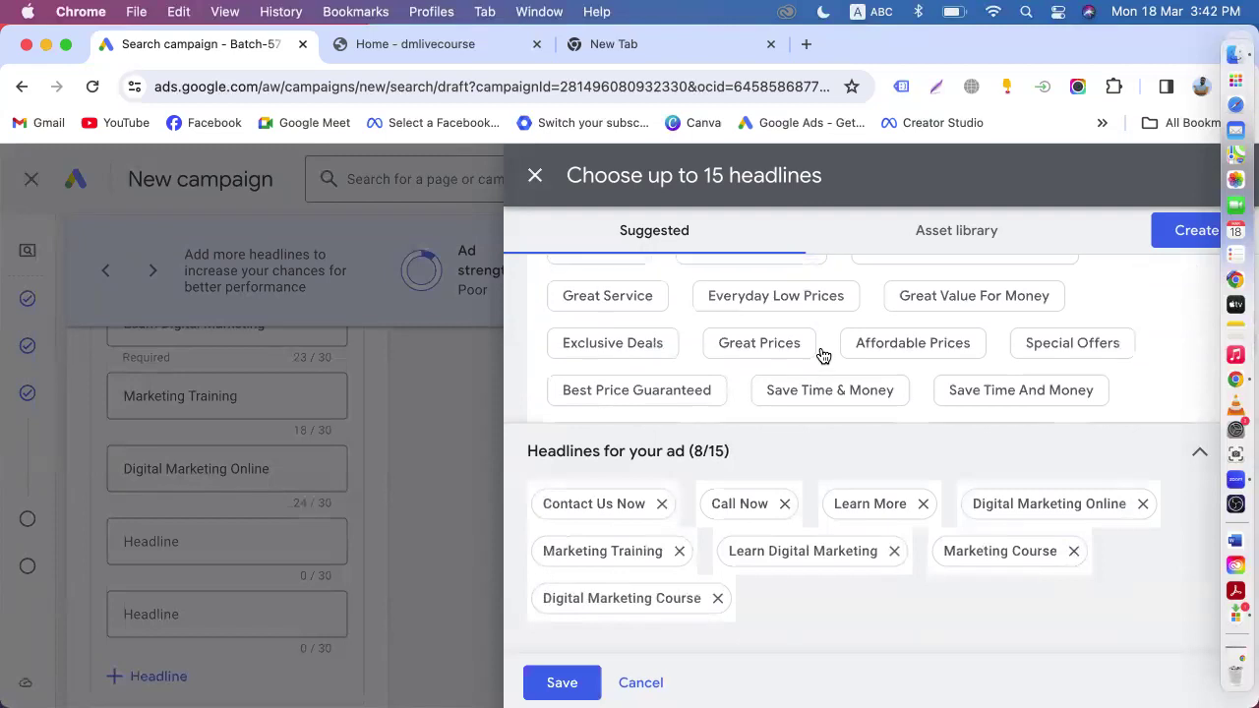
click(619, 315)
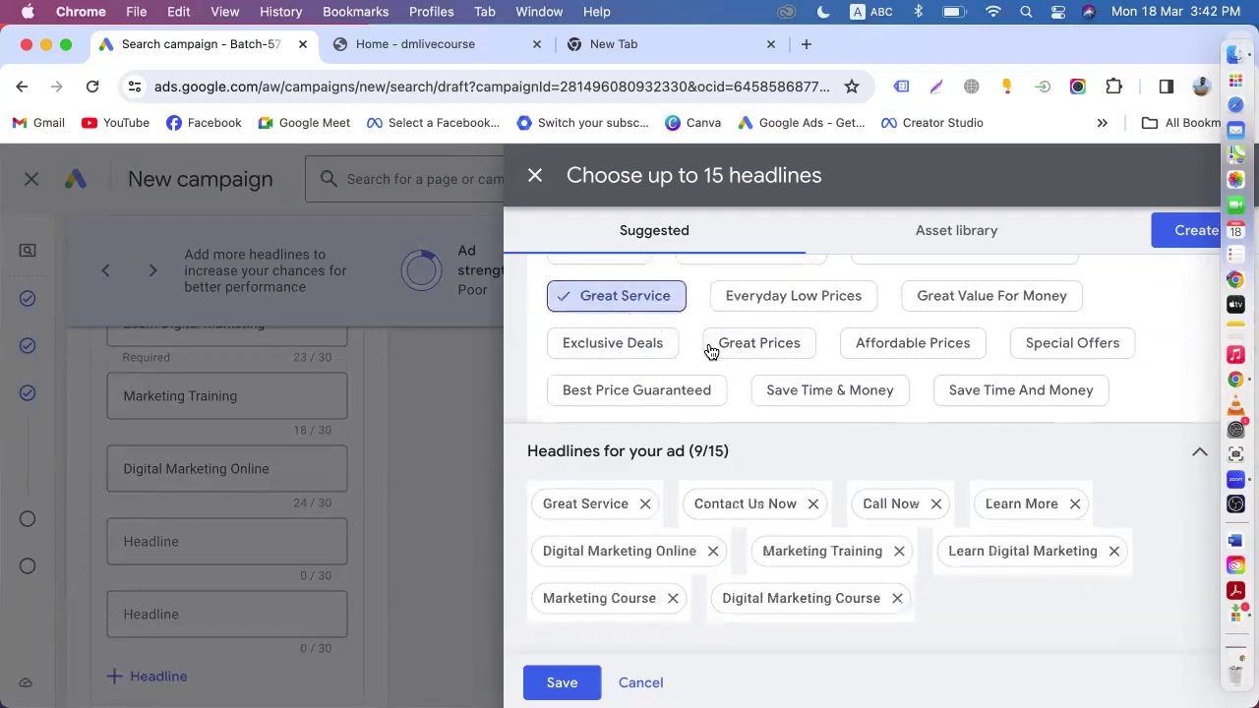
- Review the remaining trust and inventory phrases and apply the selected headlines to the ad
scroll(709, 348, down, 5)
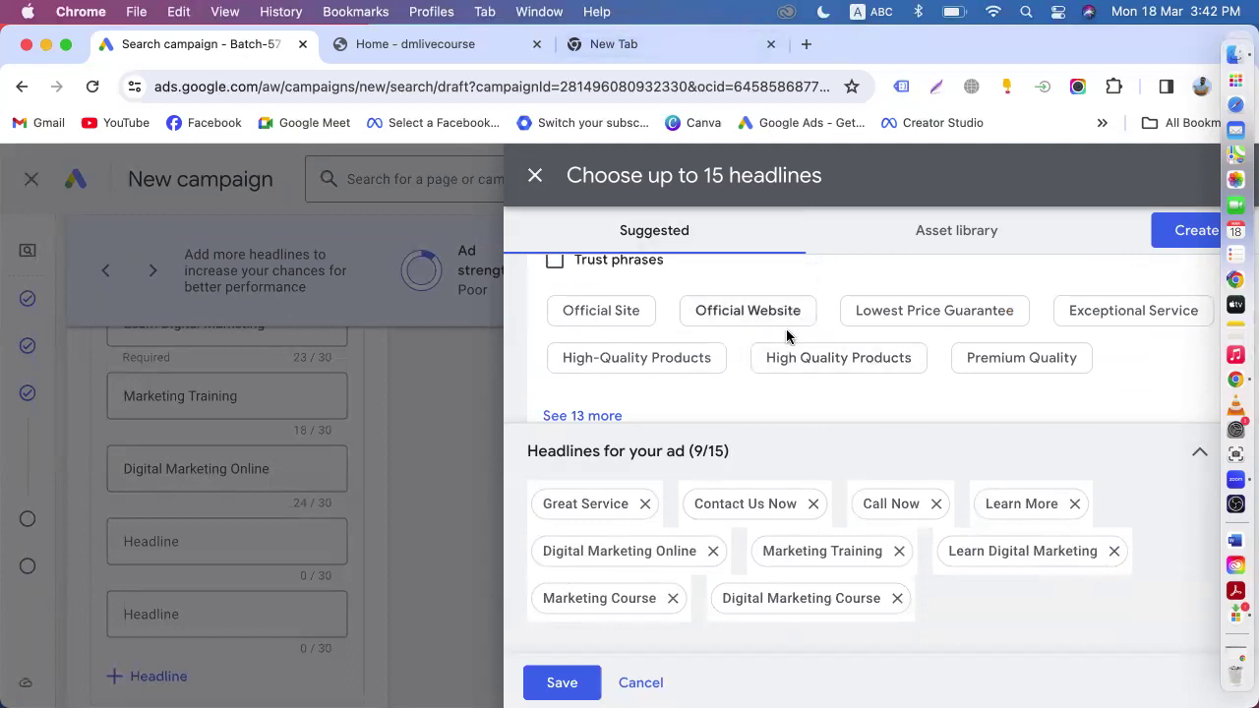
scroll(764, 384, down, 2)
scroll(764, 378, down, 2)
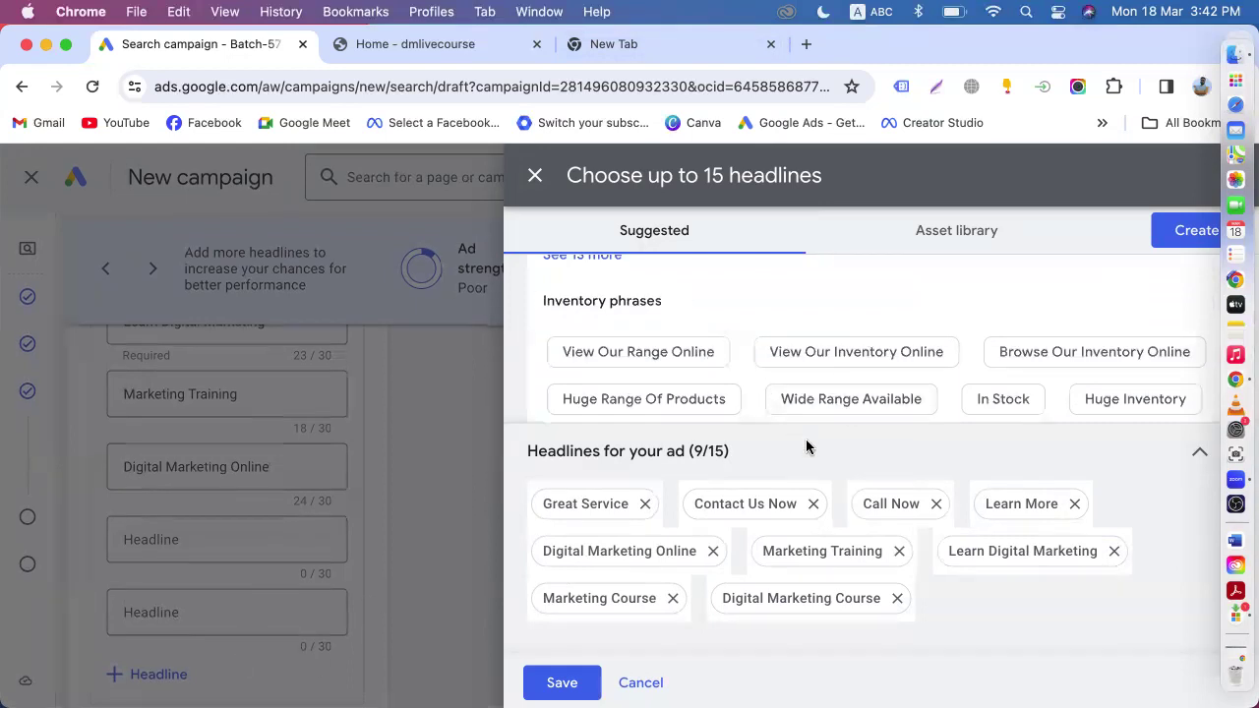
scroll(865, 405, up, 3)
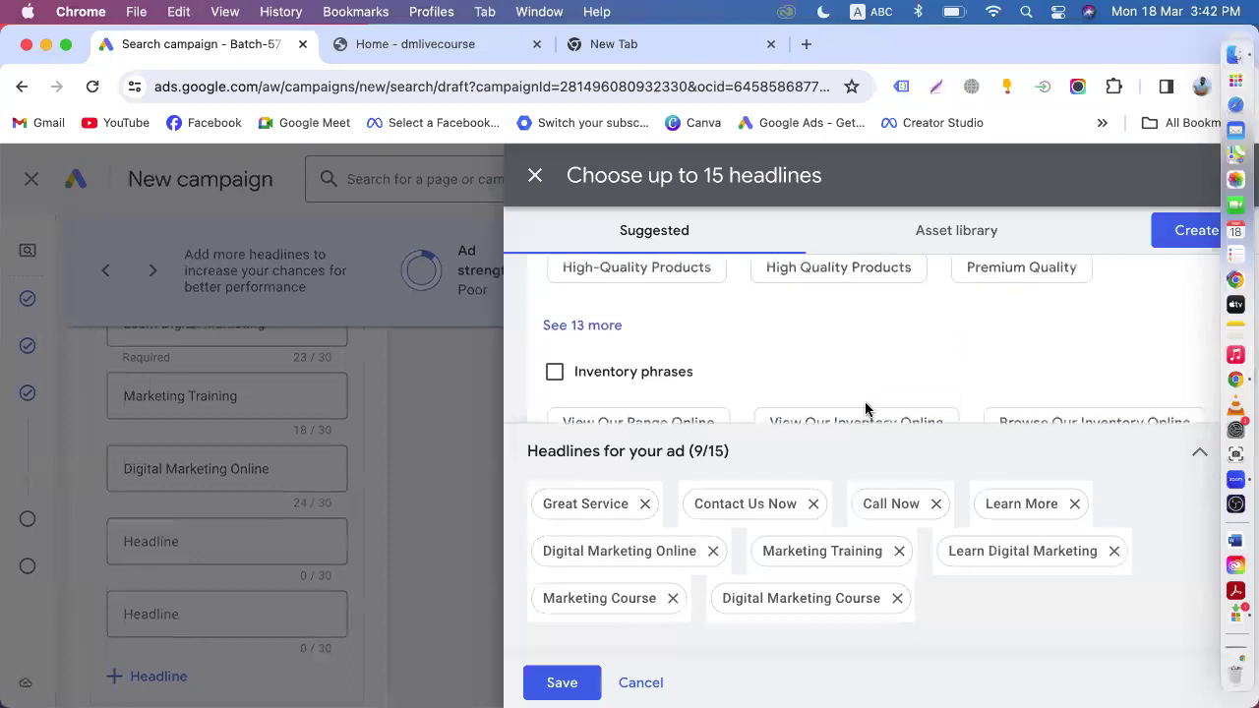
scroll(864, 402, up, 1)
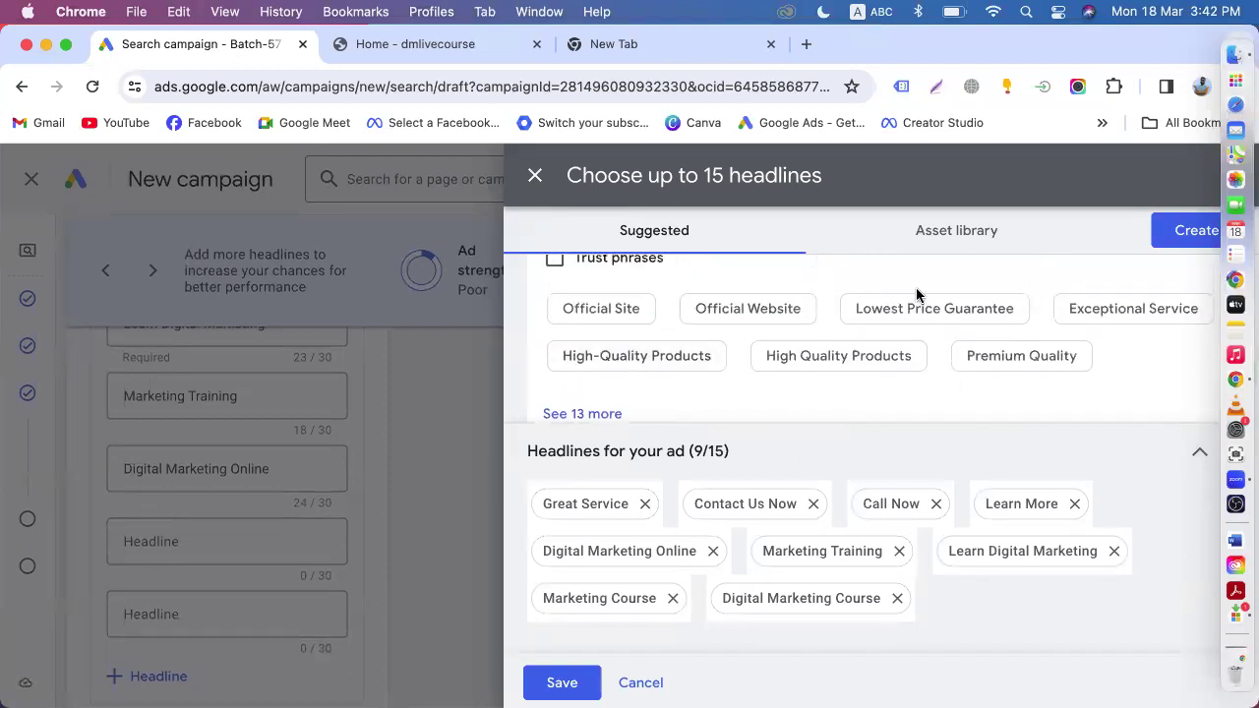
scroll(907, 350, up, 1)
scroll(905, 351, up, 3)
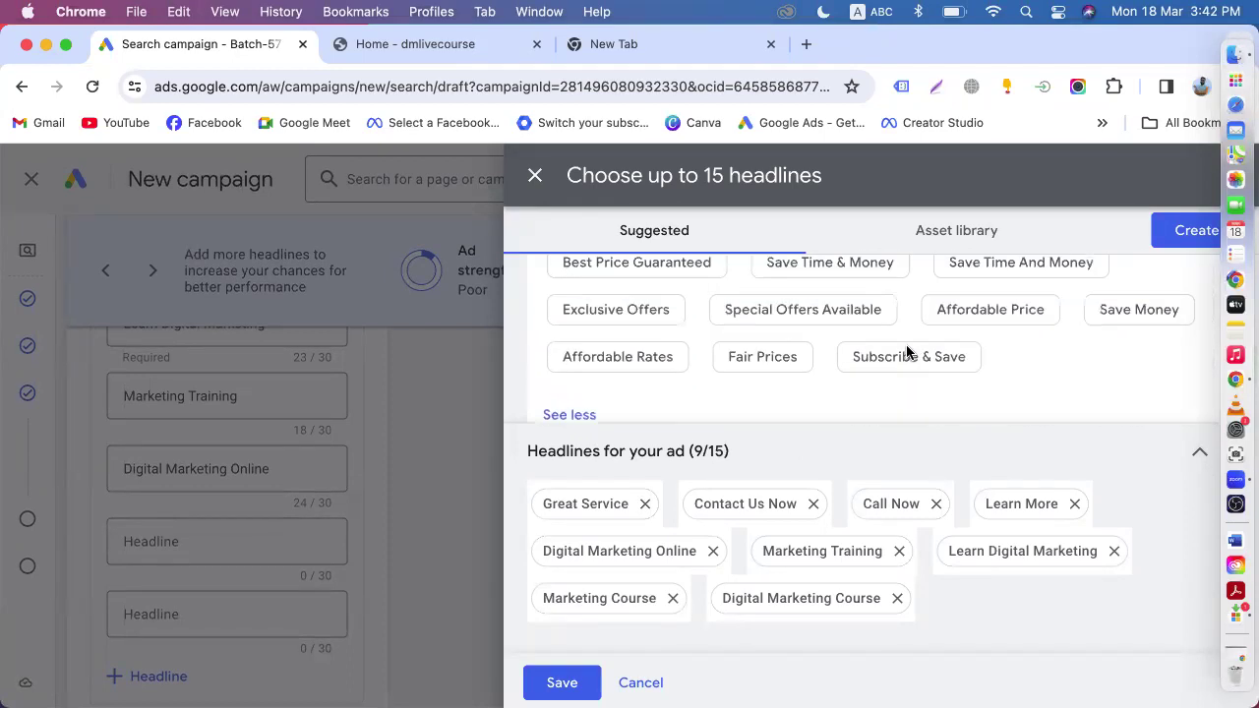
scroll(784, 368, up, 3)
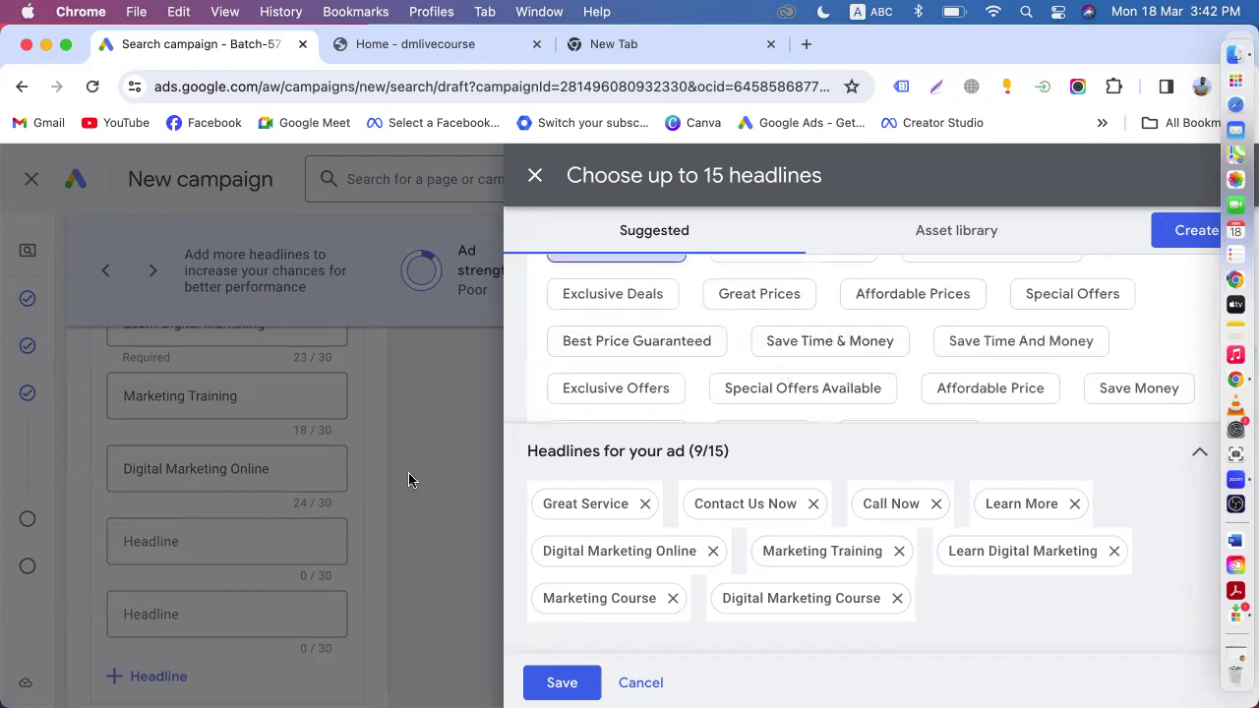
click(409, 480)
click(822, 453)
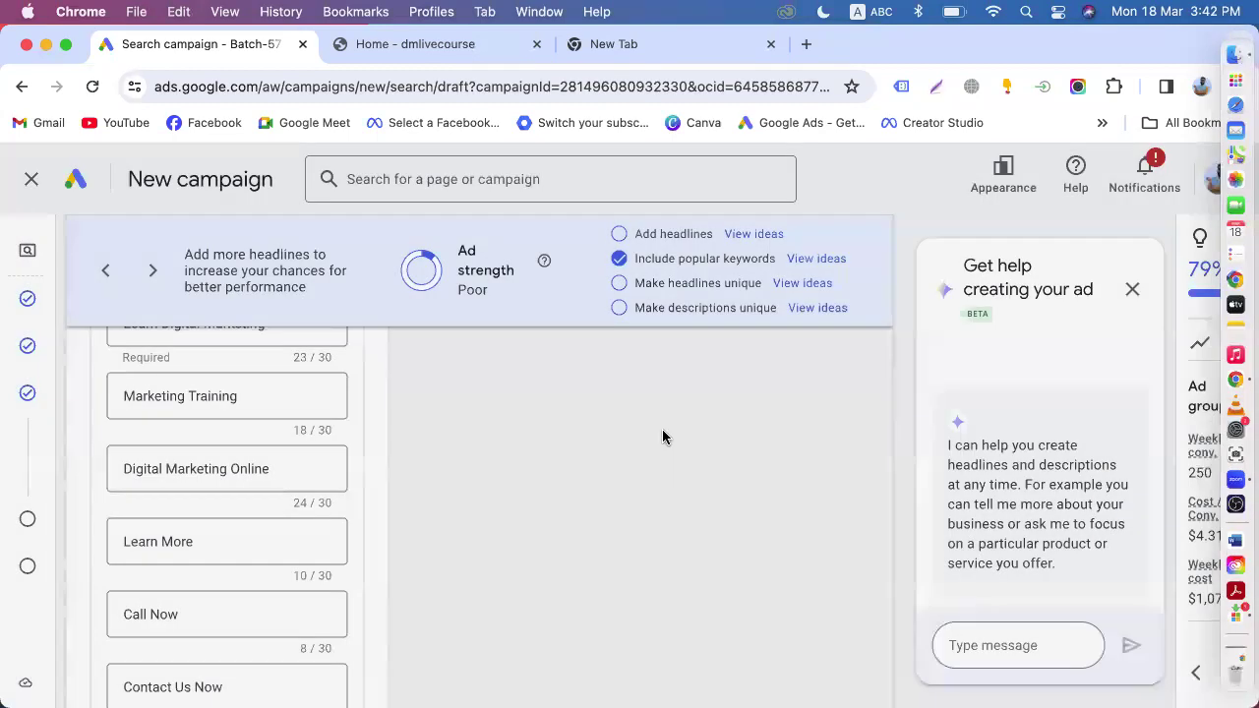
scroll(346, 478, down, 2)
scroll(347, 478, down, 3)
click(165, 455)
text(Lifeti)
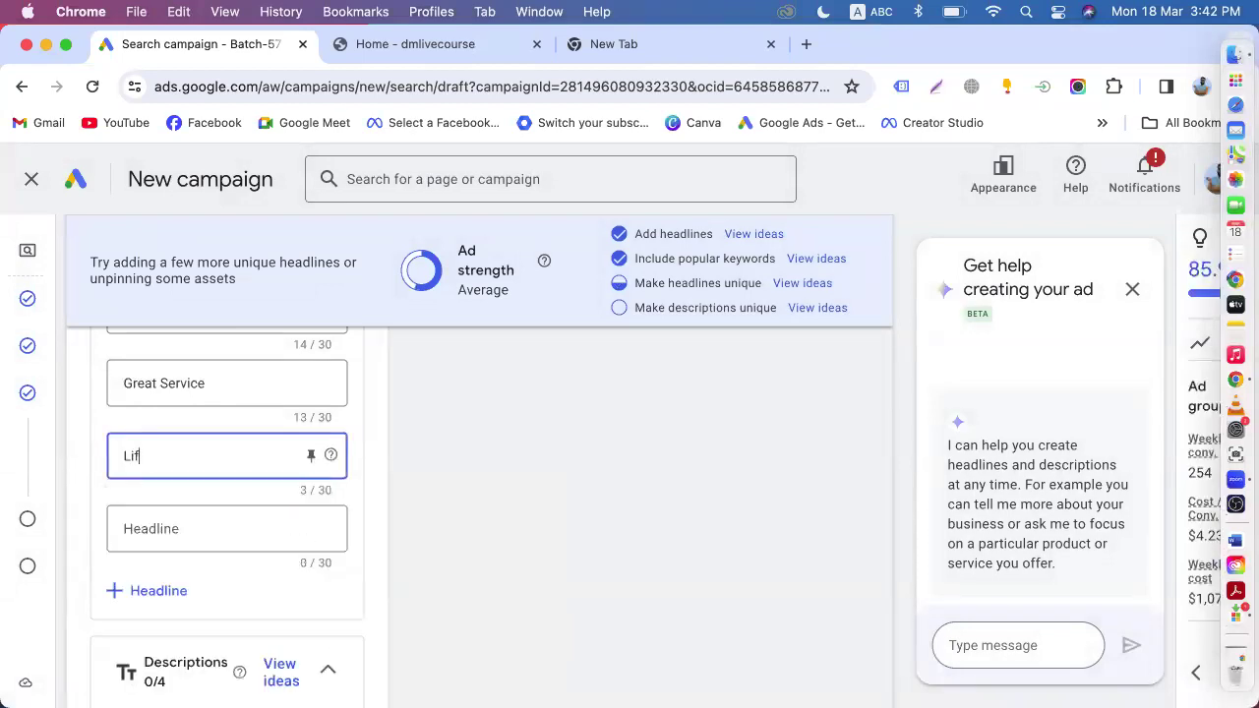
key(BackSpace)
key(BackSpace)
key(BackSpace)
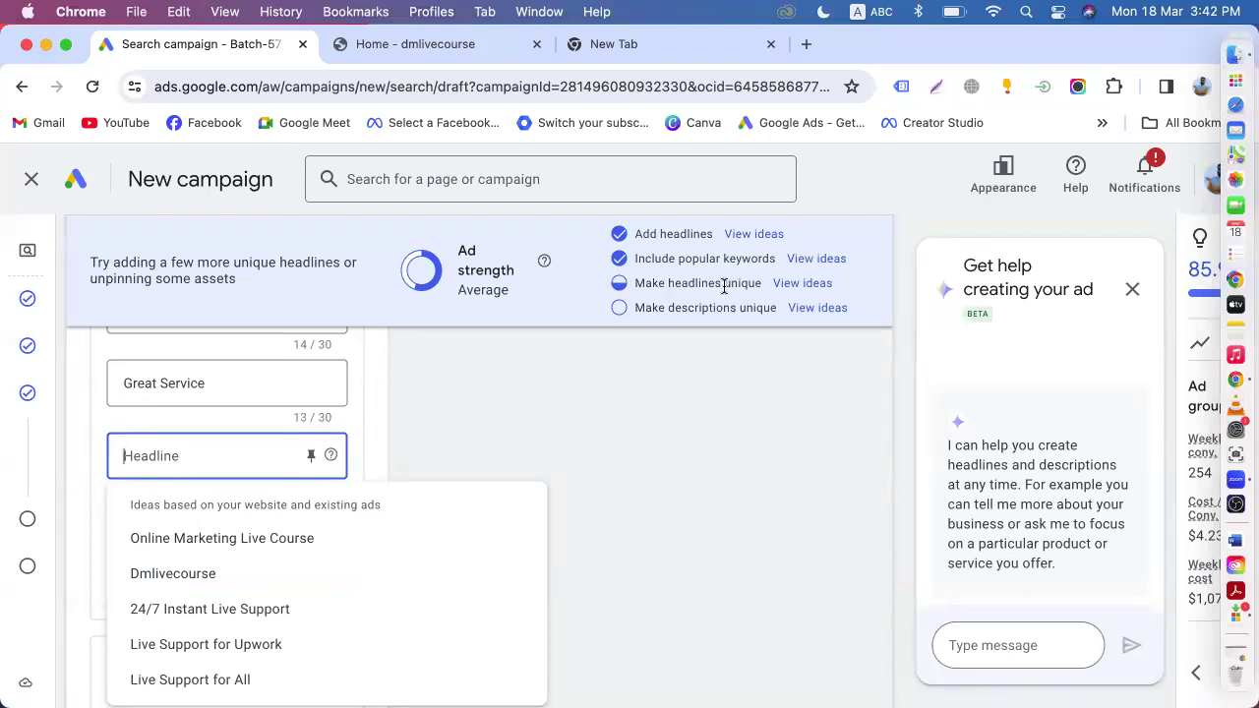
- Fill the two empty headline fields after "Great Service" with the suggestions "Online Marketing Live Course" and "Dmlivecourse"
click(242, 538)
click(187, 526)
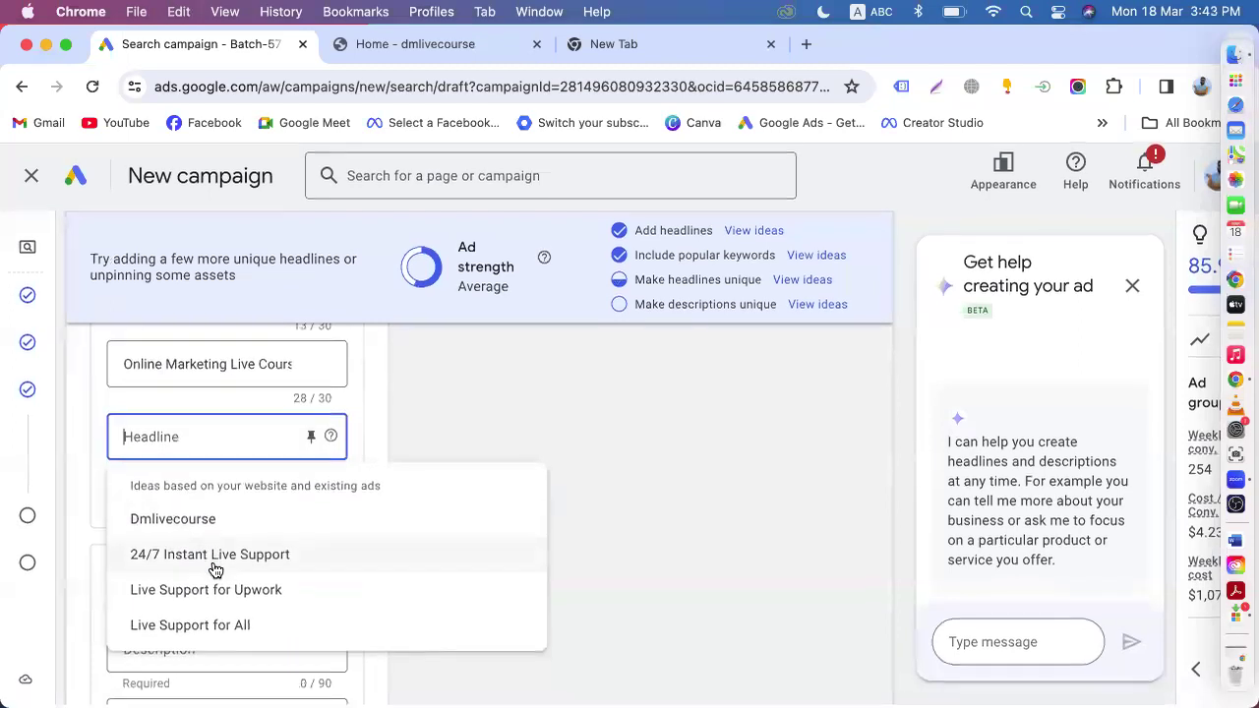
click(177, 523)
- Edit the "Dmlivecourse" headline so it reads "DM Live Course"
click(145, 443)
key(BackSpace)
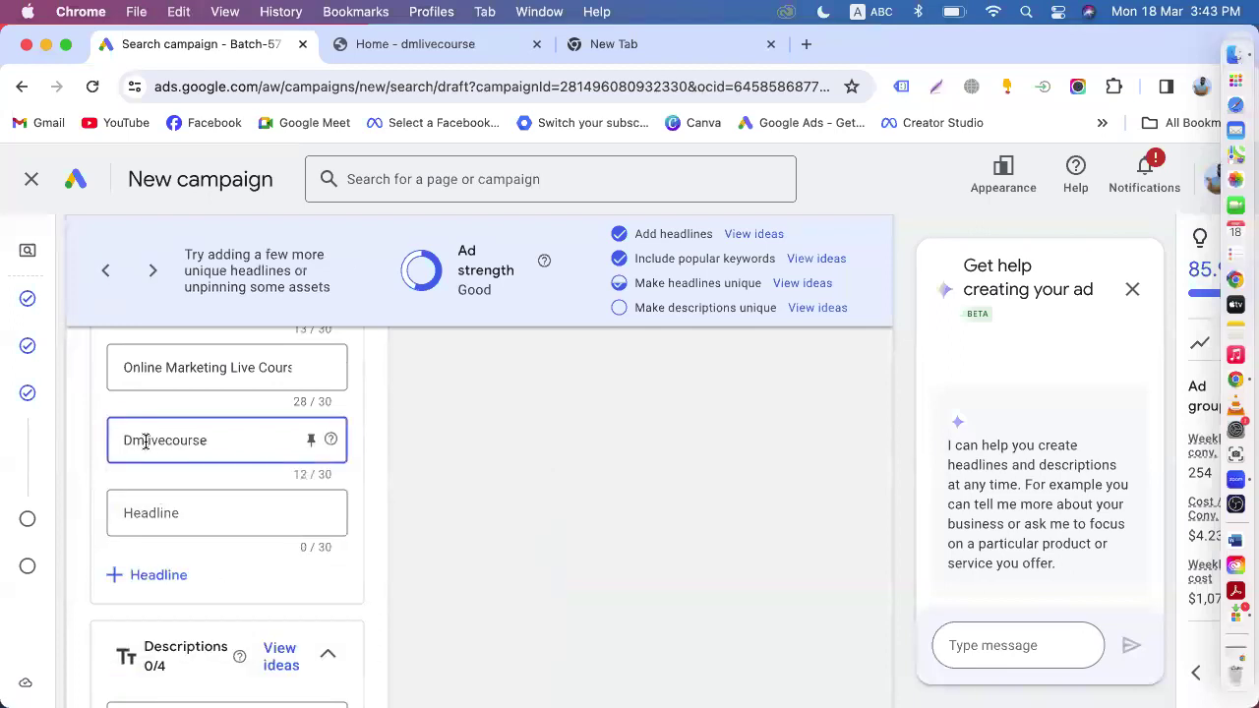
key(BackSpace)
text(M L)
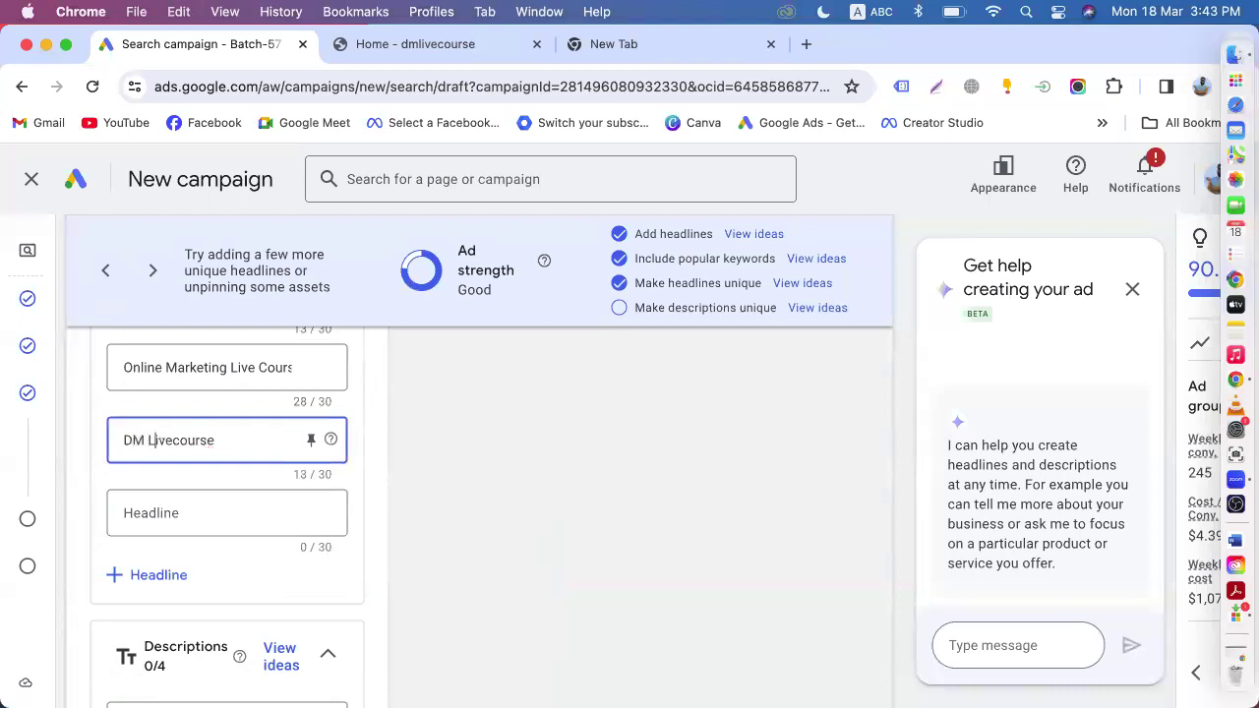
click(173, 440)
key(Delete)
text(C)
- Check the keyword list for another headline idea and enter "Online Course" as the twelfth headline
click(185, 513)
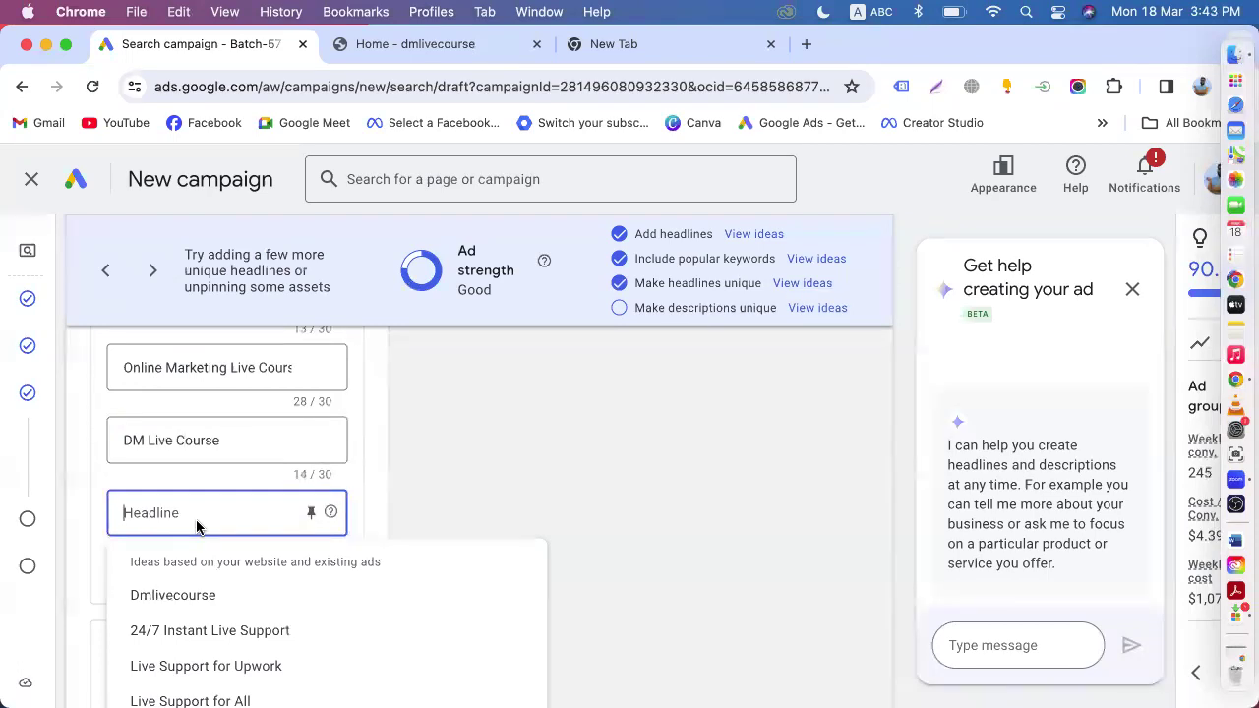
scroll(574, 402, up, 15)
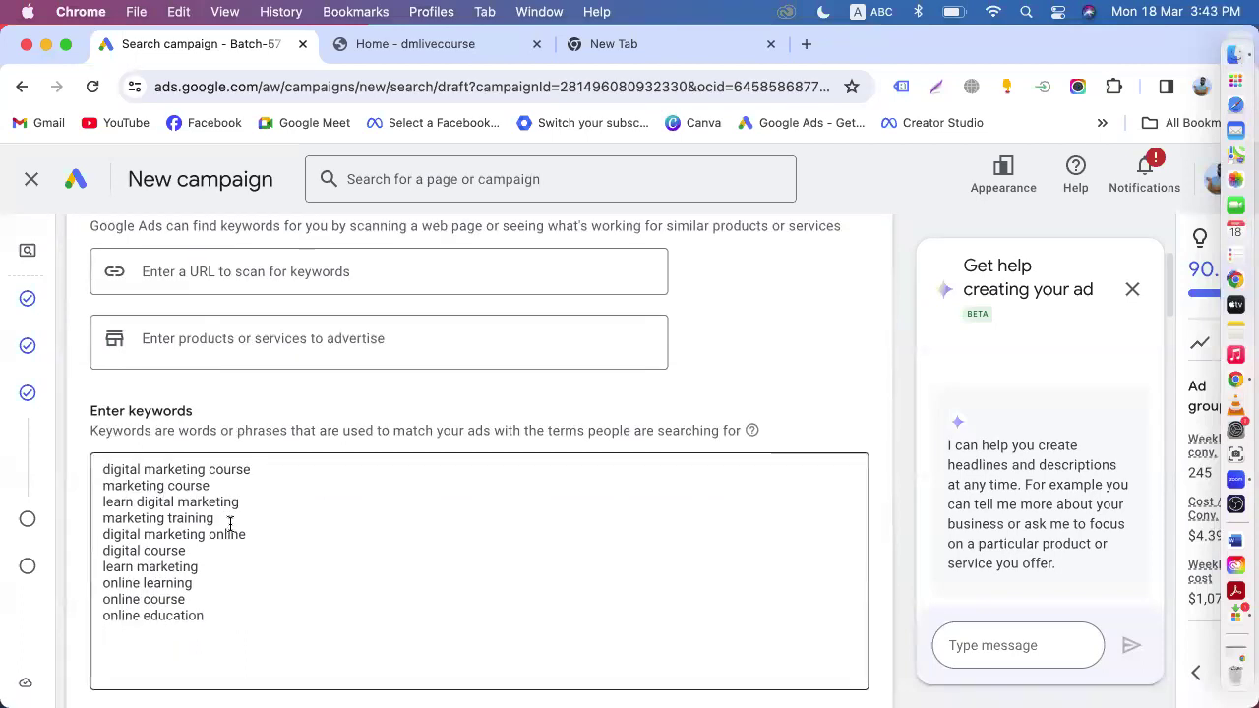
scroll(229, 523, down, 3)
click(203, 459)
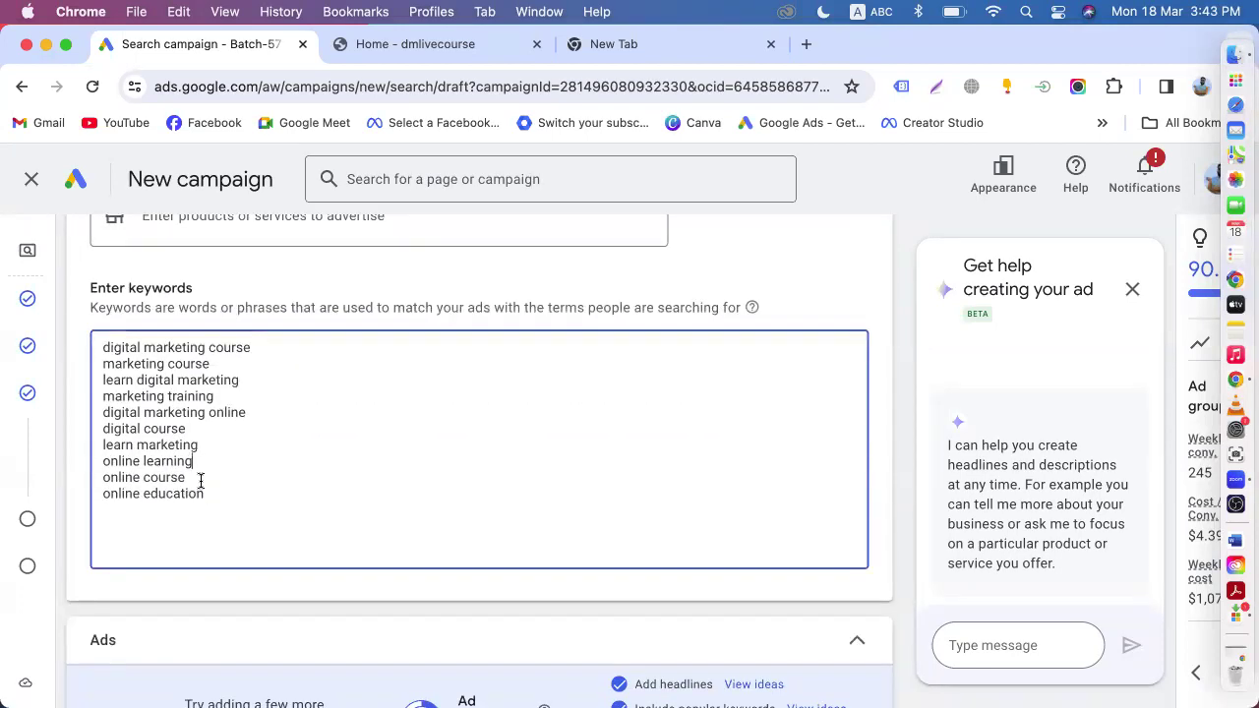
scroll(202, 486, down, 20)
scroll(225, 558, up, 5)
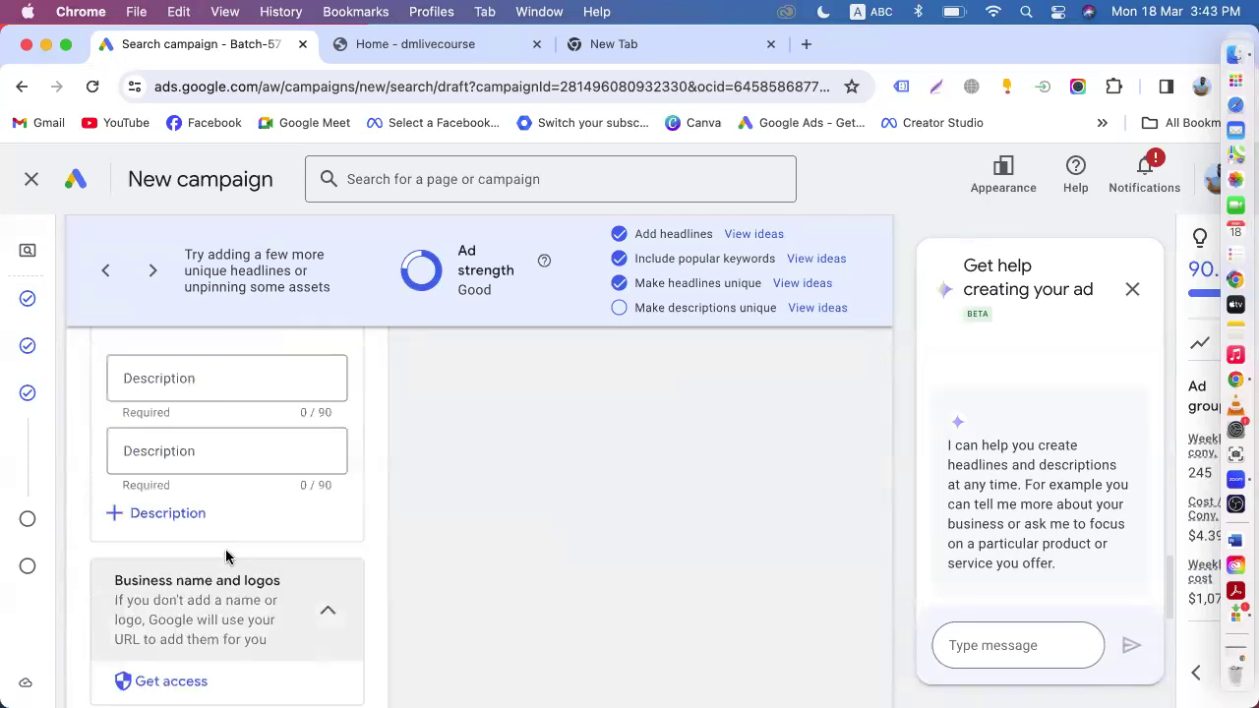
scroll(225, 556, up, 5)
click(166, 576)
text(Online)
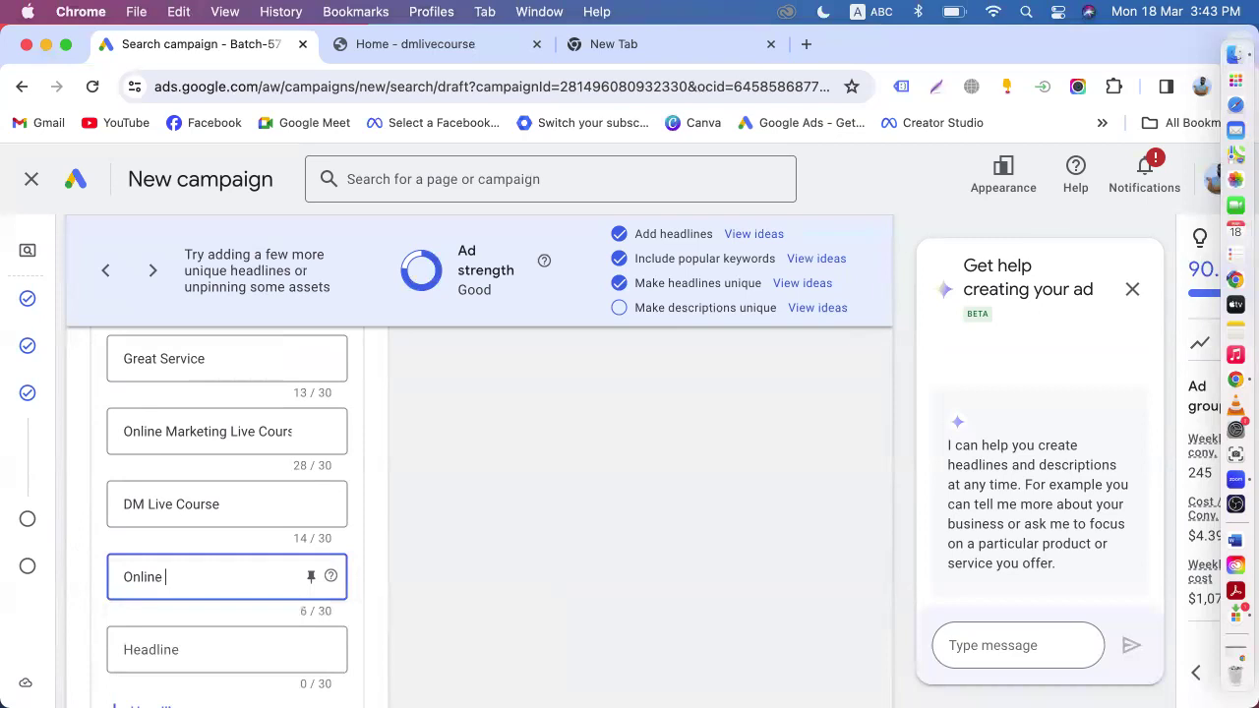
text( Course)
click(400, 540)
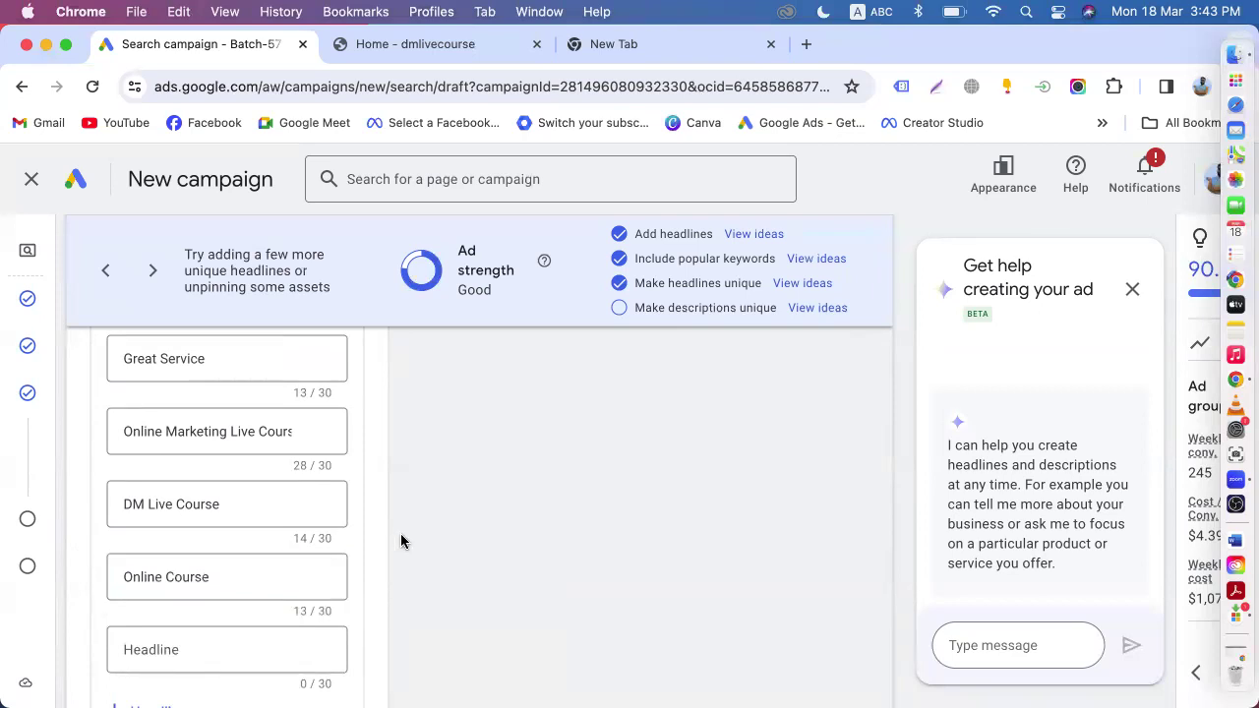
- Enter "Online Live Course" as the thirteenth headline and leave the next headline field empty
scroll(400, 540, down, 3)
click(179, 398)
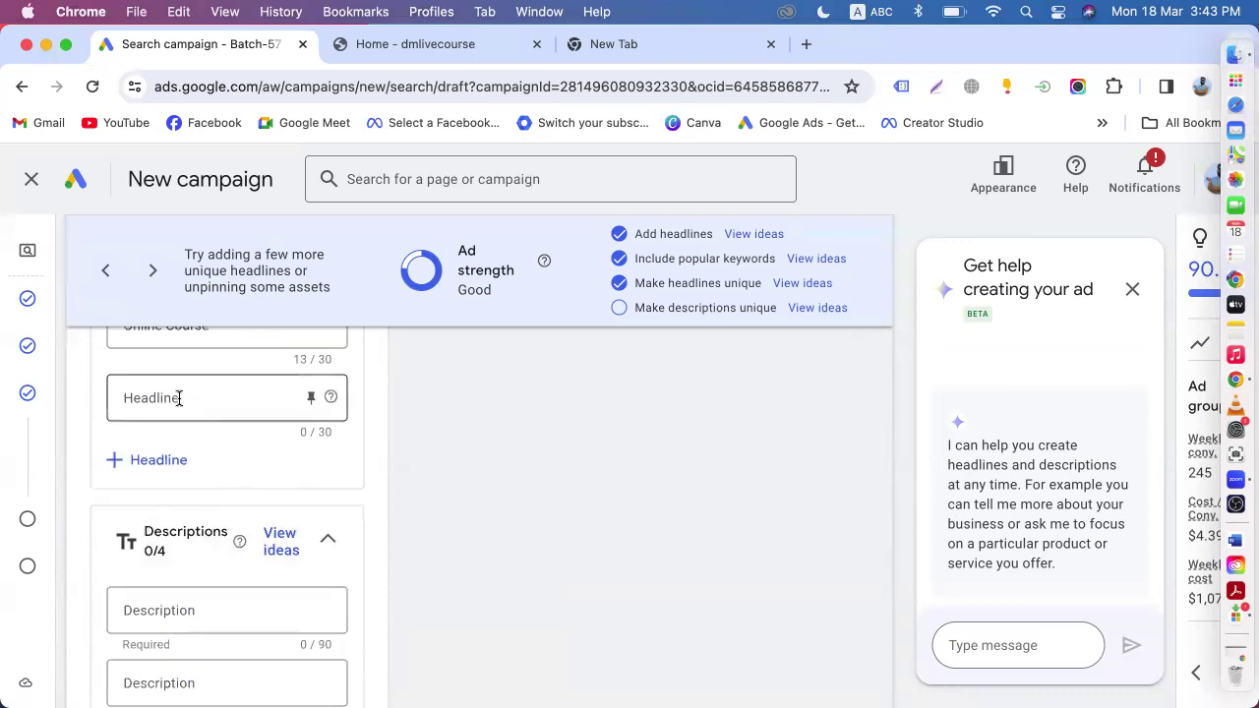
text(Online Live Cpourse)
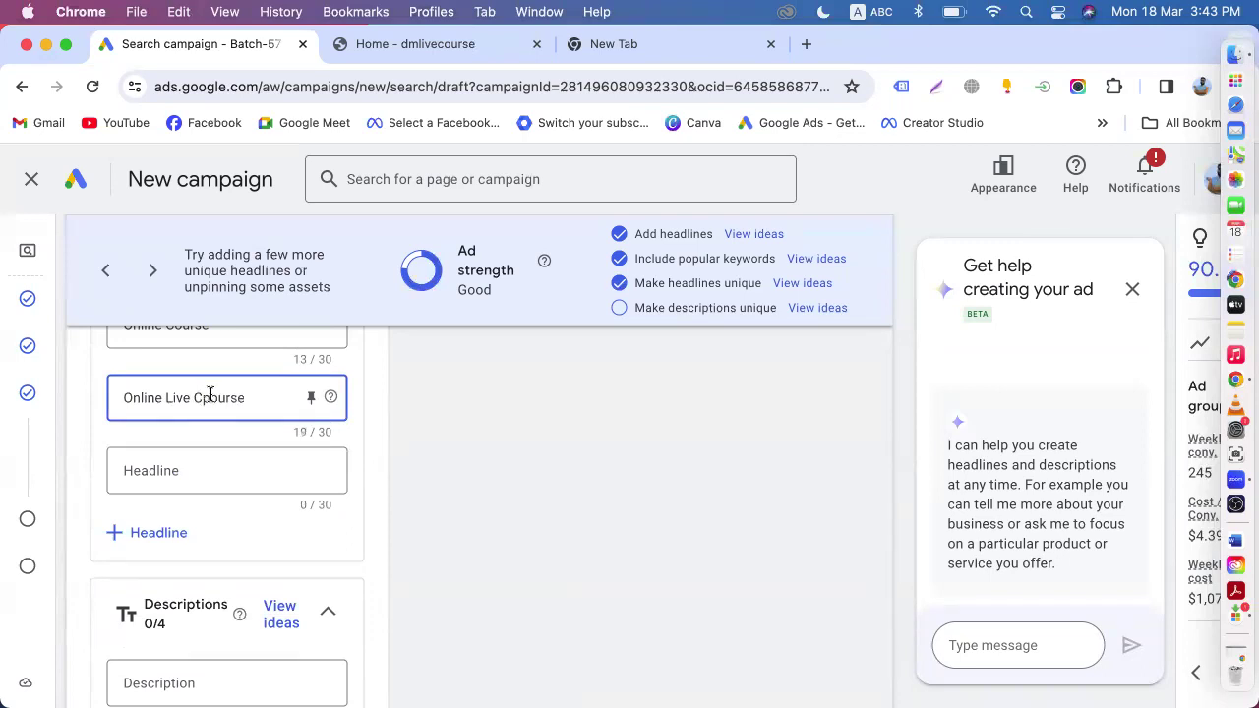
key(BackSpace)
click(204, 467)
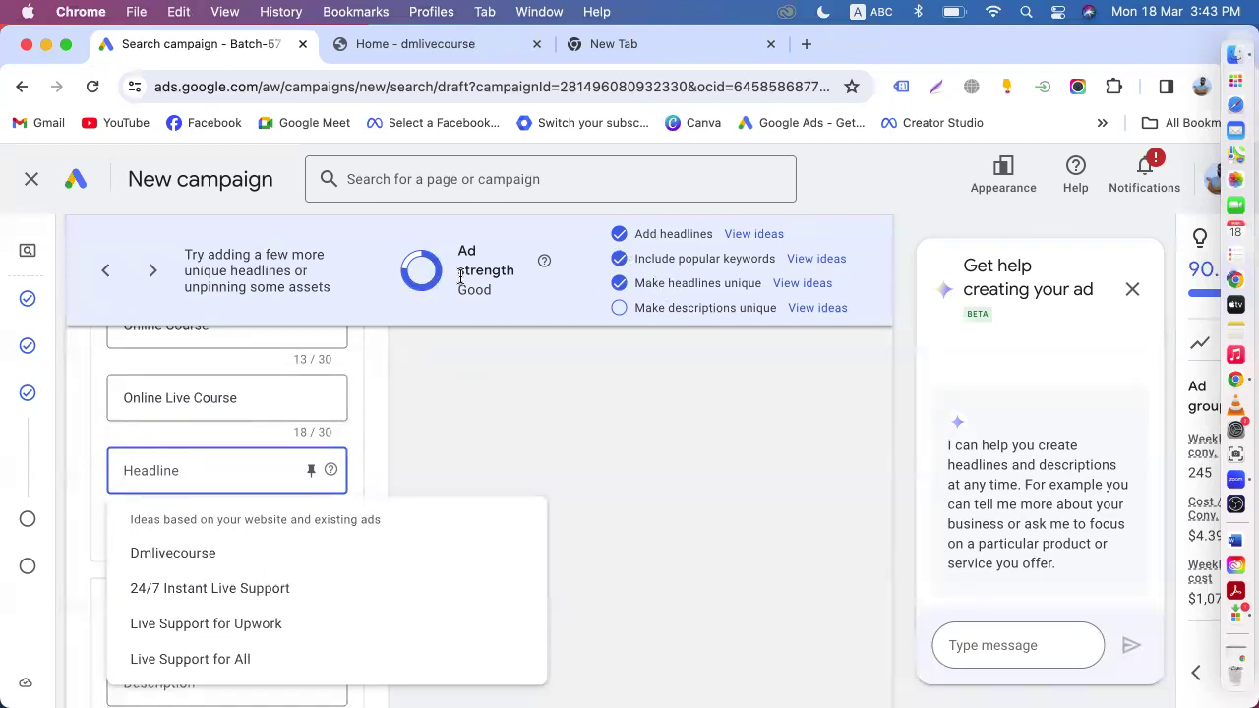
scroll(448, 393, down, 3)
click(507, 567)
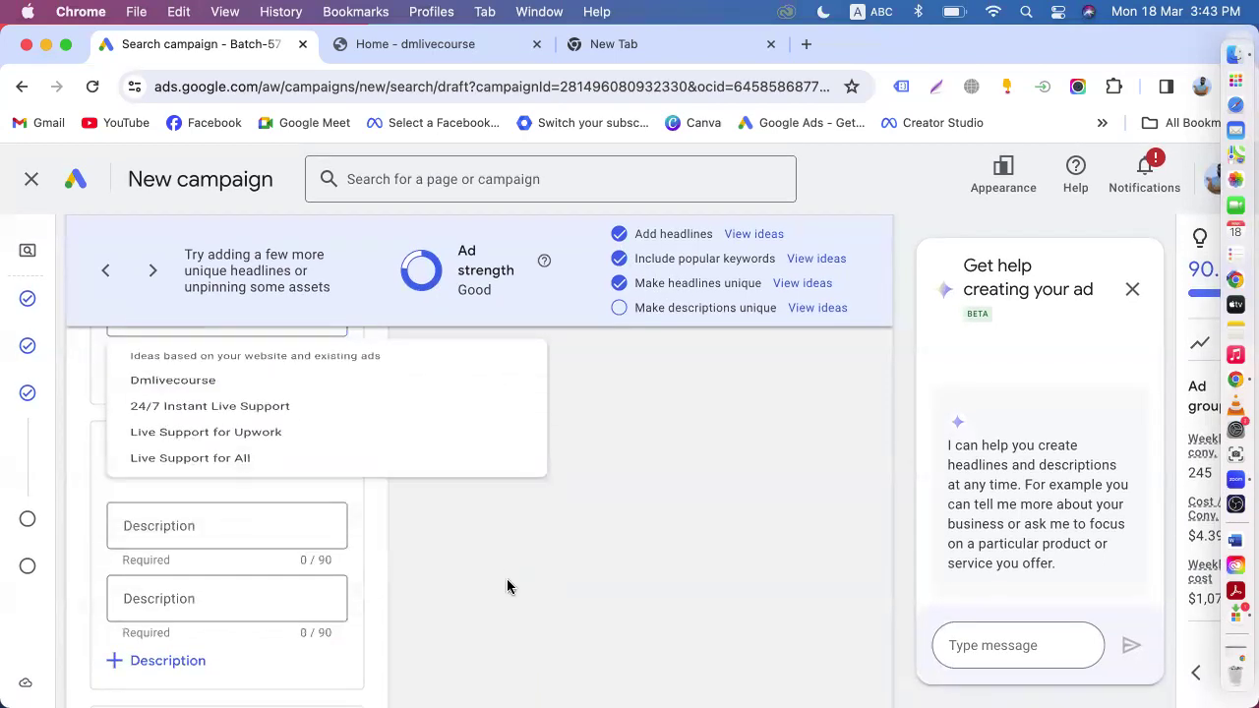
- Fill the two required descriptions with the suggestions "Live Course for Digital Marketing" and "Live Class for Digital Marketing"
click(179, 521)
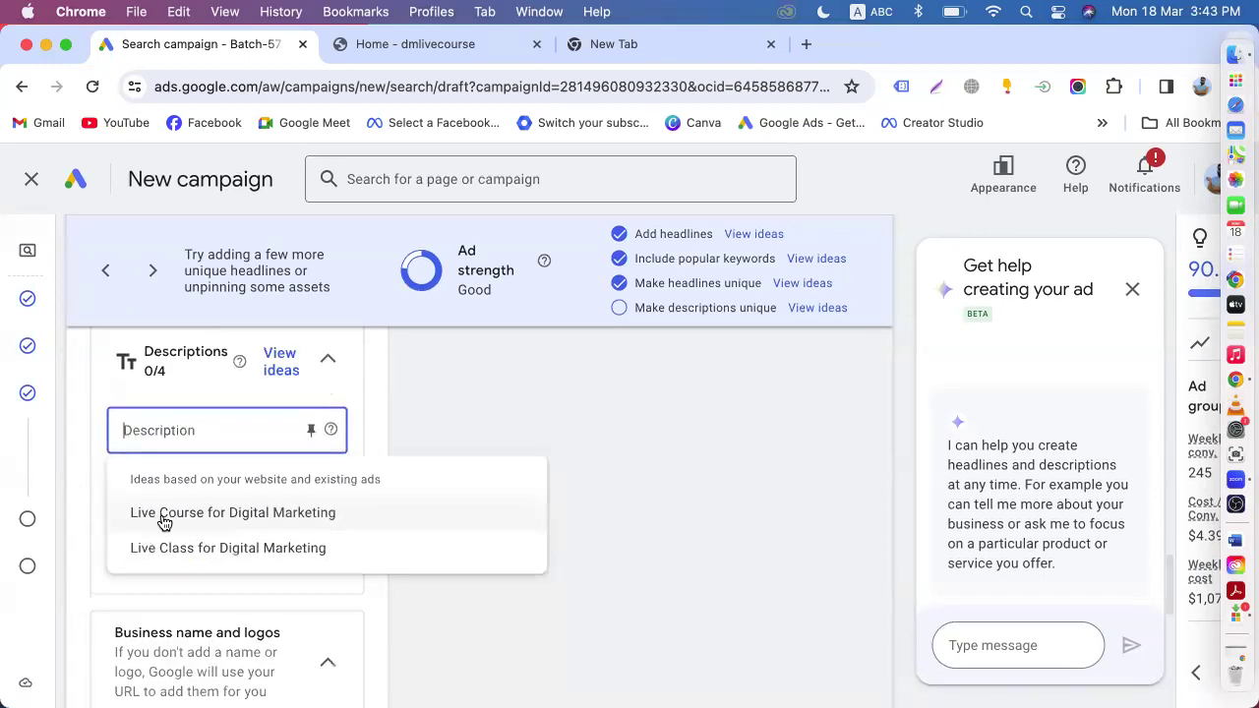
click(163, 522)
click(169, 500)
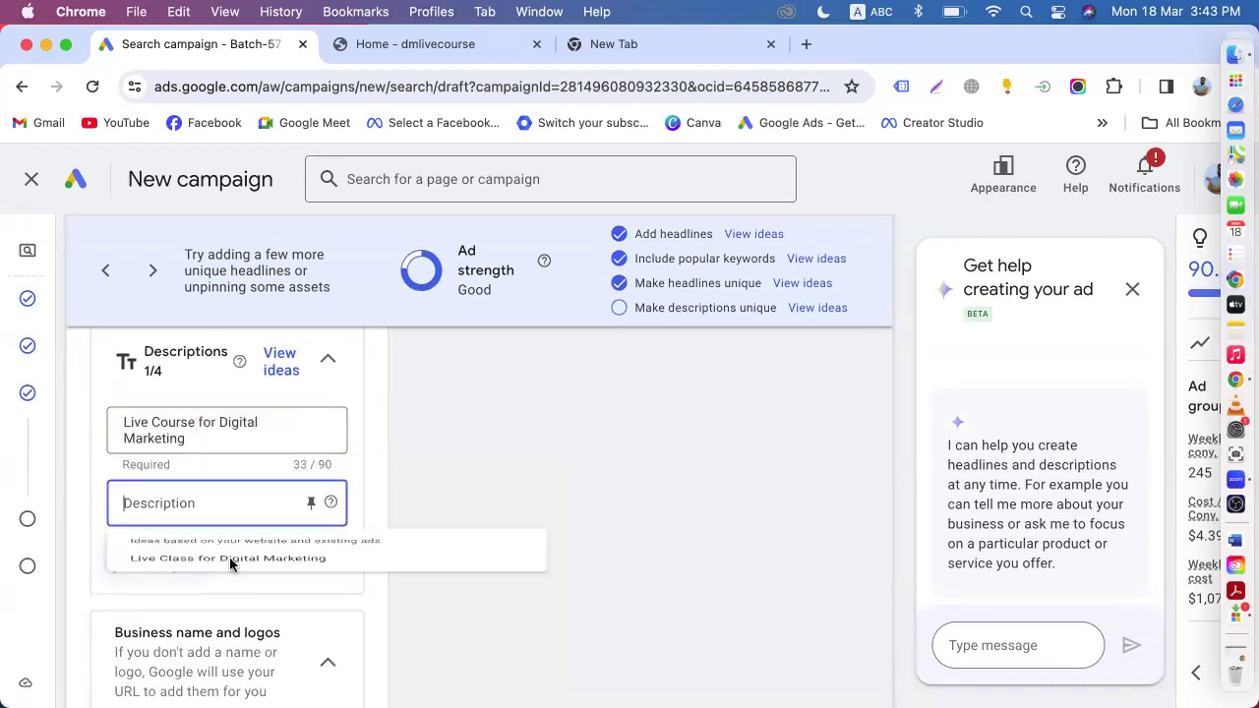
click(203, 588)
- Copy the tagline "Best freelancing training center in Bangladesh" from the dmlivecourse.com home page into the third description
click(187, 574)
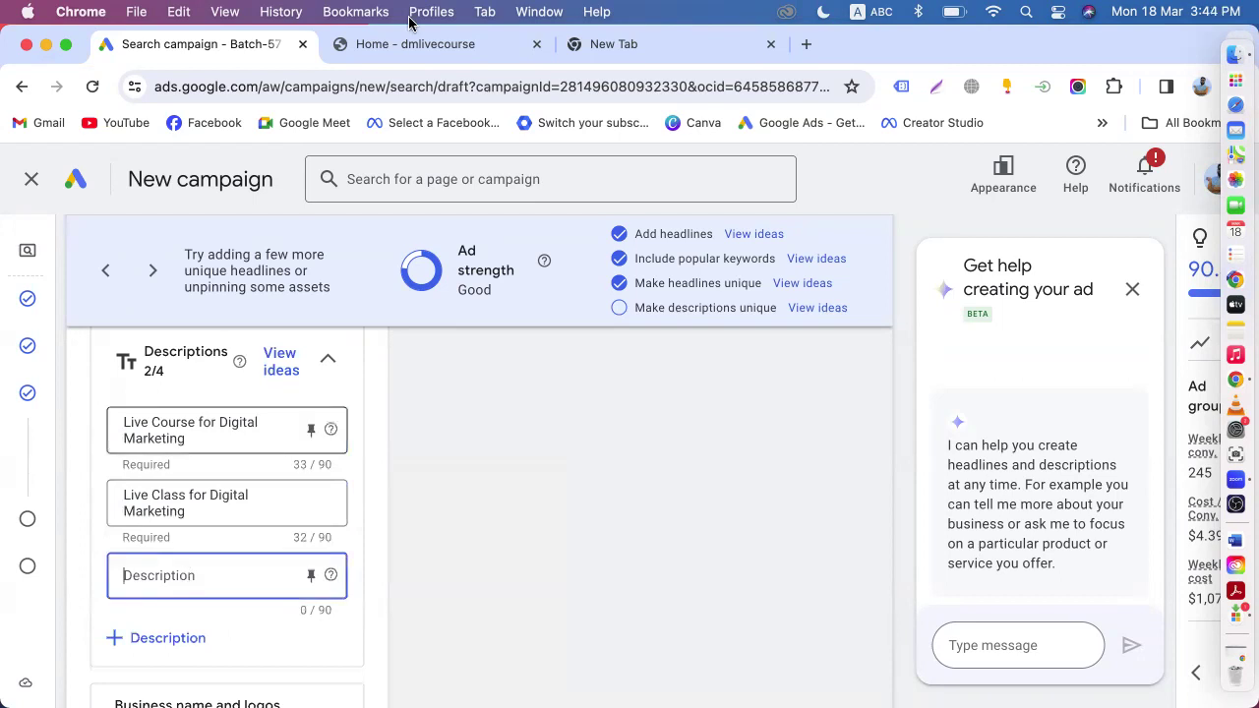
click(415, 43)
scroll(455, 366, down, 2)
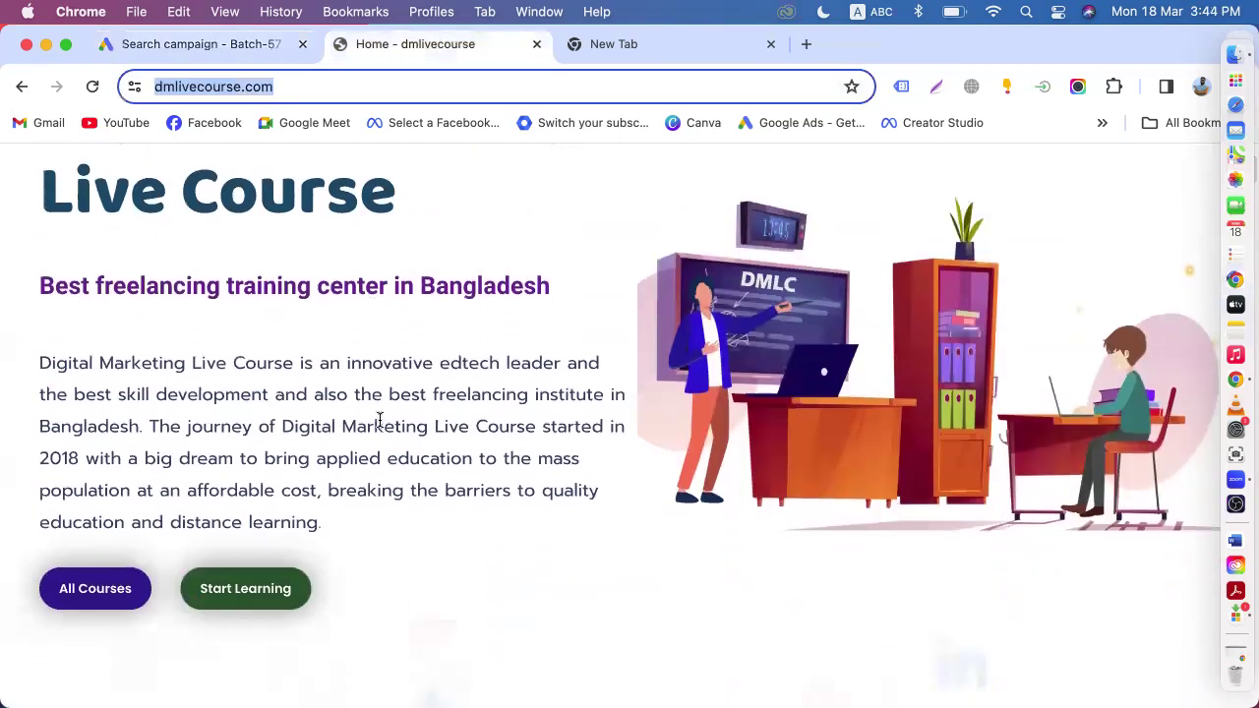
drag(632, 286, 5, 283)
key(super+c)
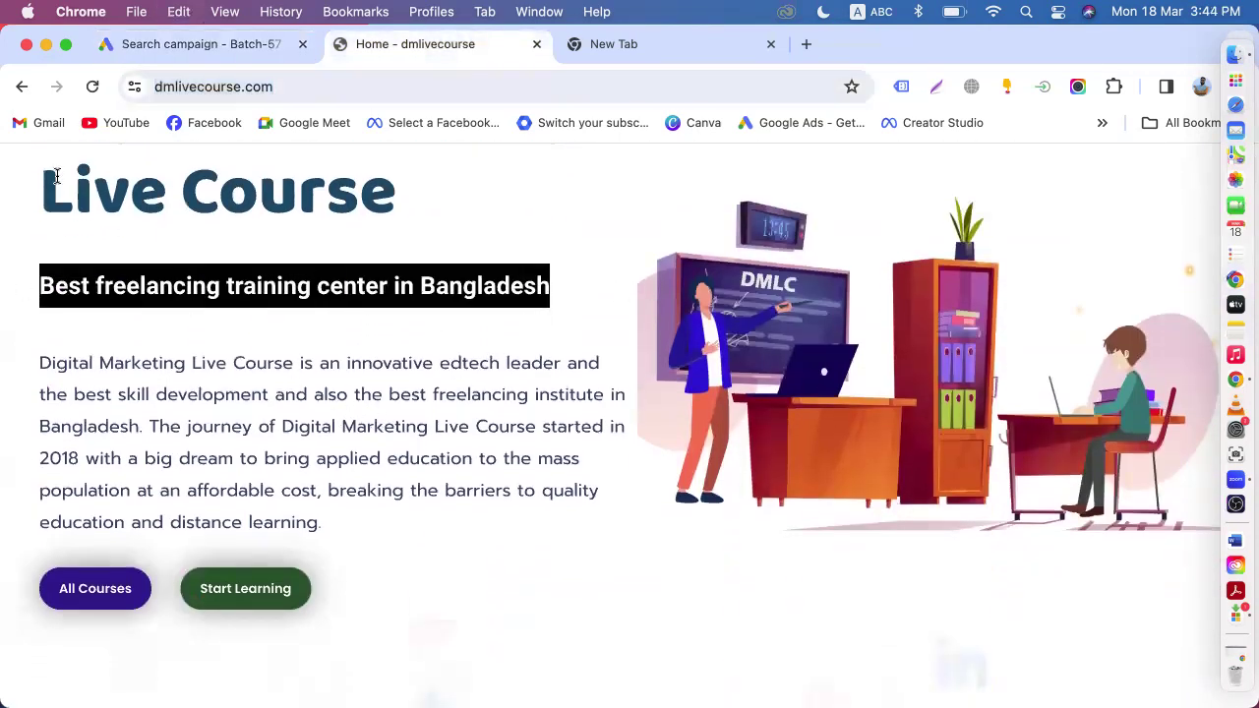
click(210, 44)
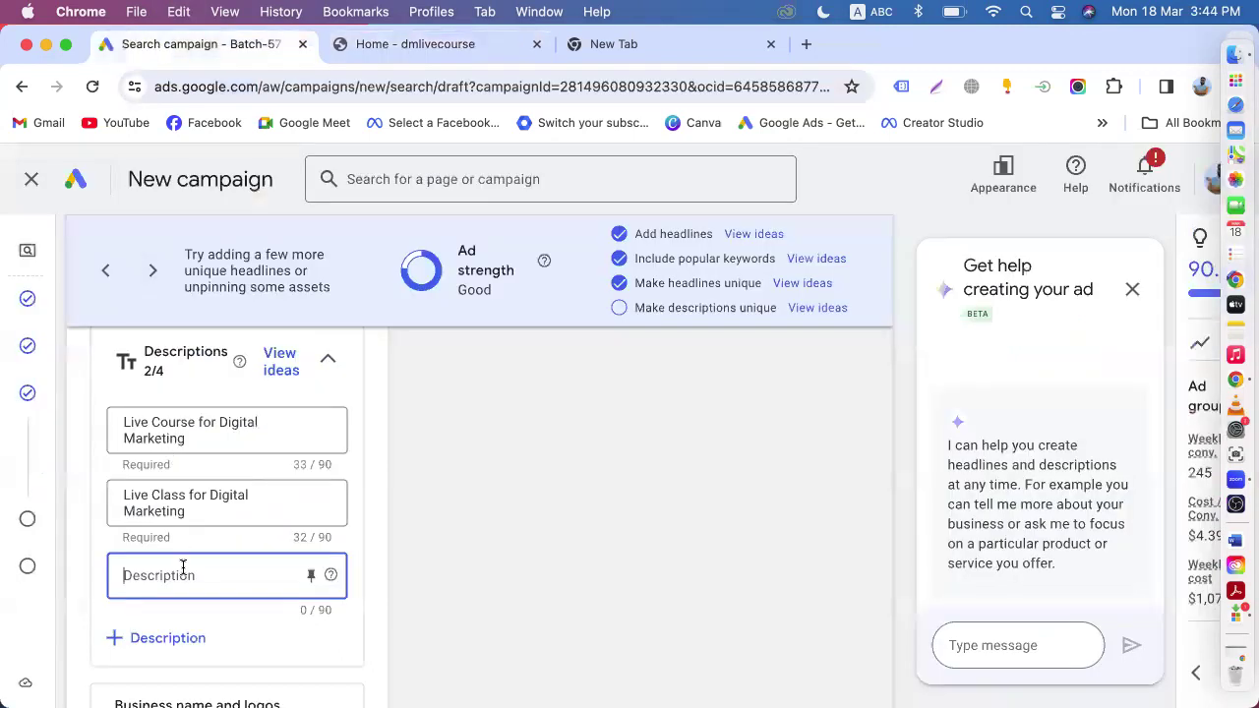
key(super+v)
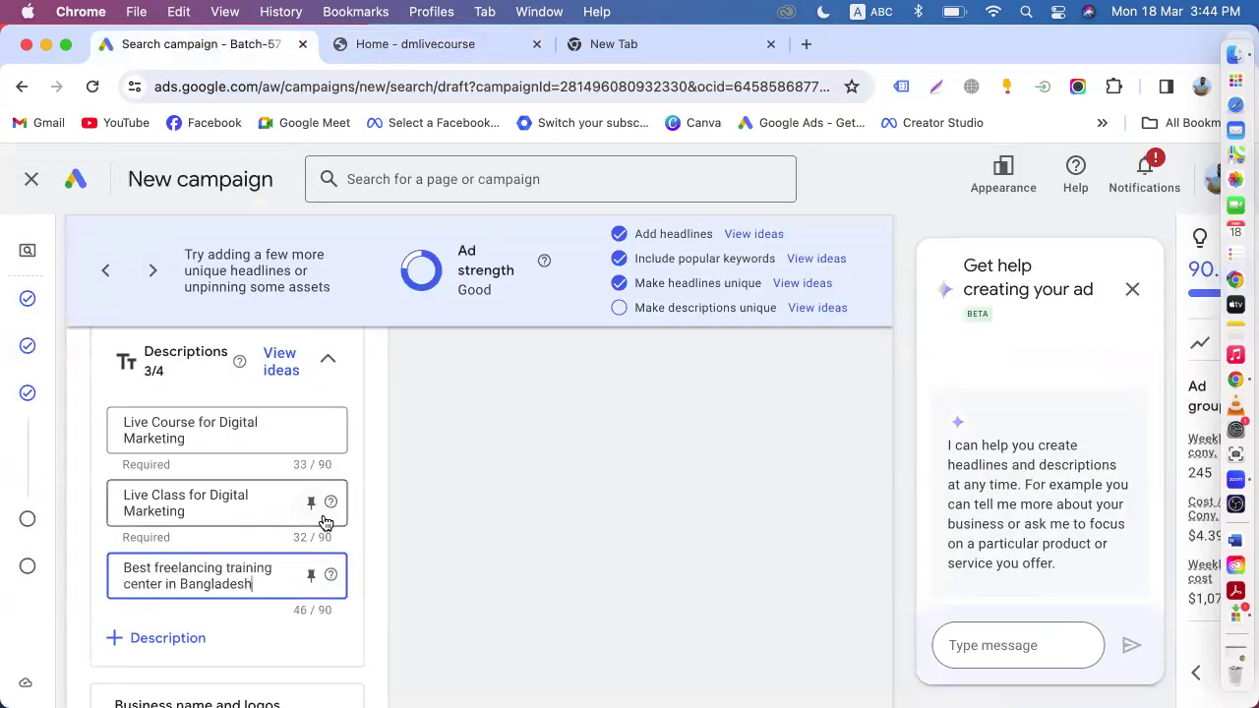
- Move the tagline from the third description to the end of the first one, after "Marketing,"
key(super+a)
key(super+c)
key(BackSpace)
click(191, 440)
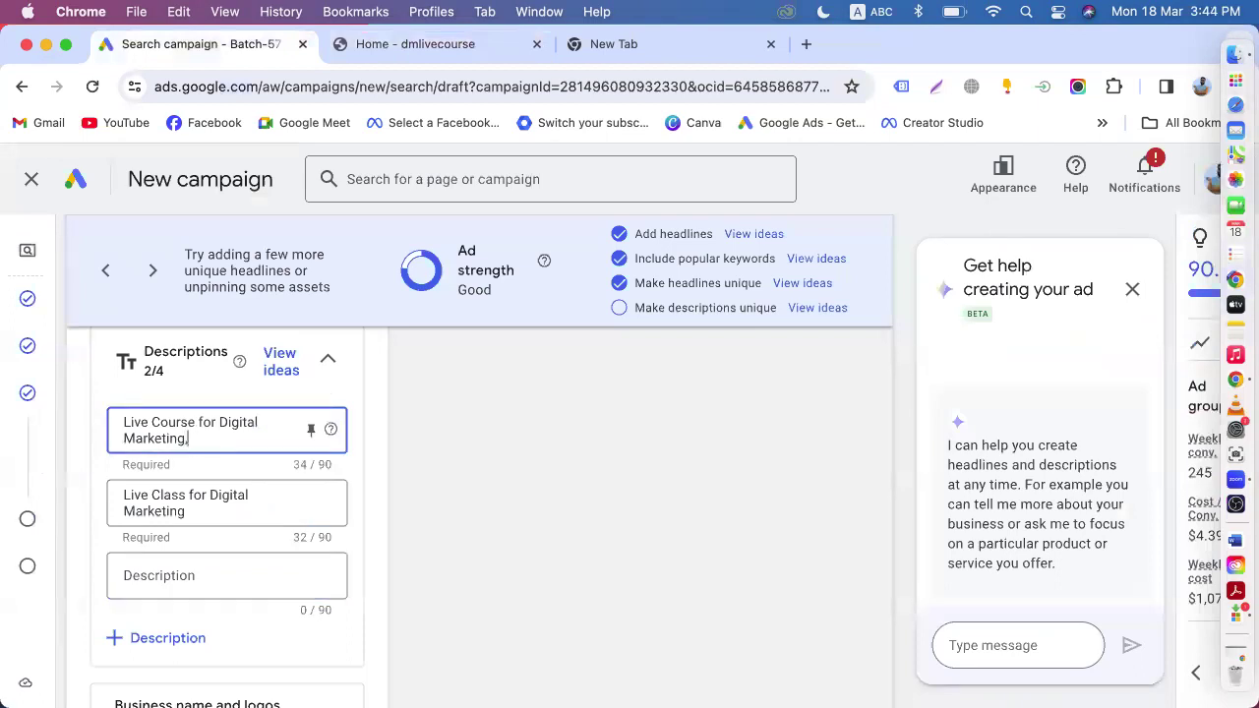
key(super+v)
- Replace the second description with the website sentence running from "Digital Marketing Live Course is an innovative edtech leader" to "institute in Bangladesh"
click(196, 534)
key(super+a)
key(BackSpace)
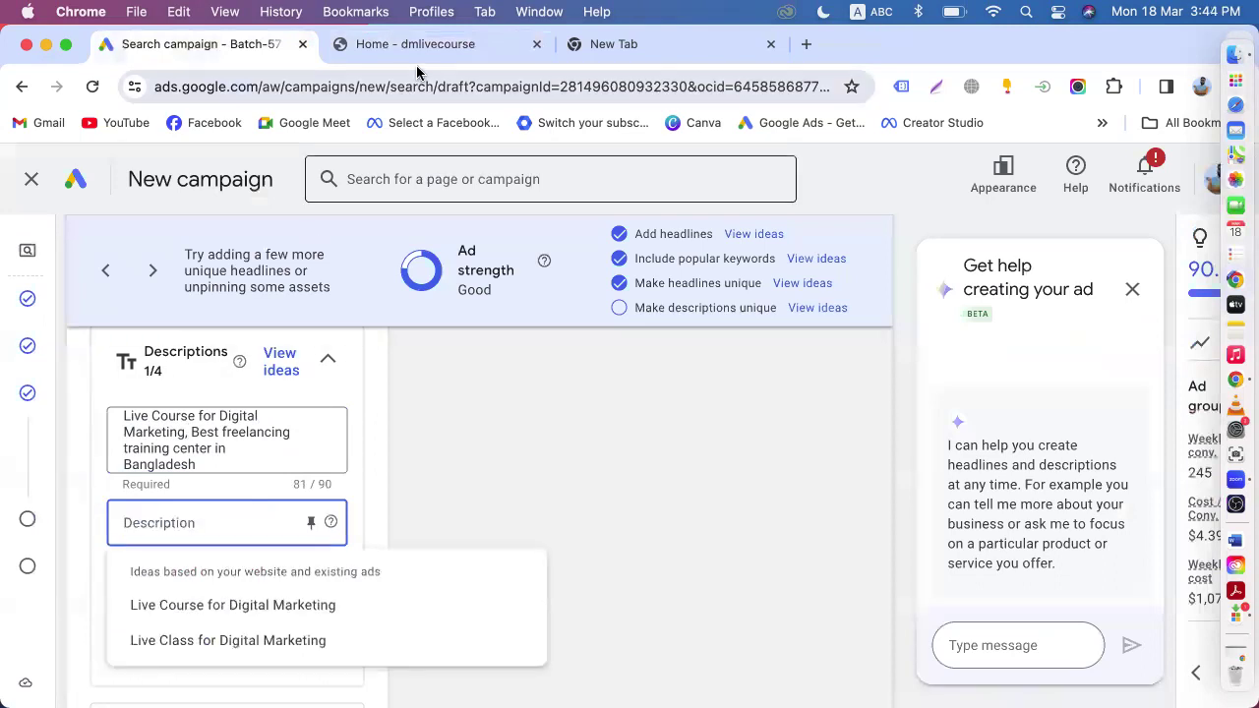
click(411, 44)
drag(39, 359, 135, 426)
key(super+c)
click(182, 44)
key(super+v)
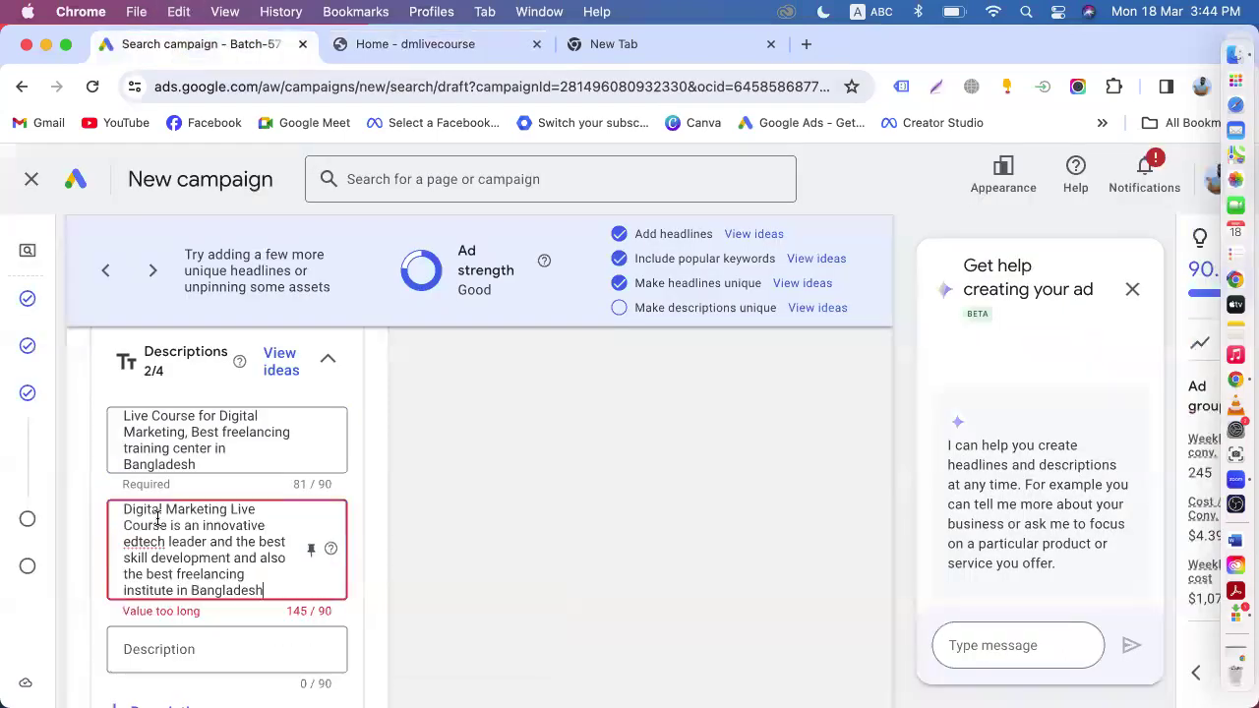
- Cut everything after "edtech leader" from the second description
scroll(196, 492, down, 2)
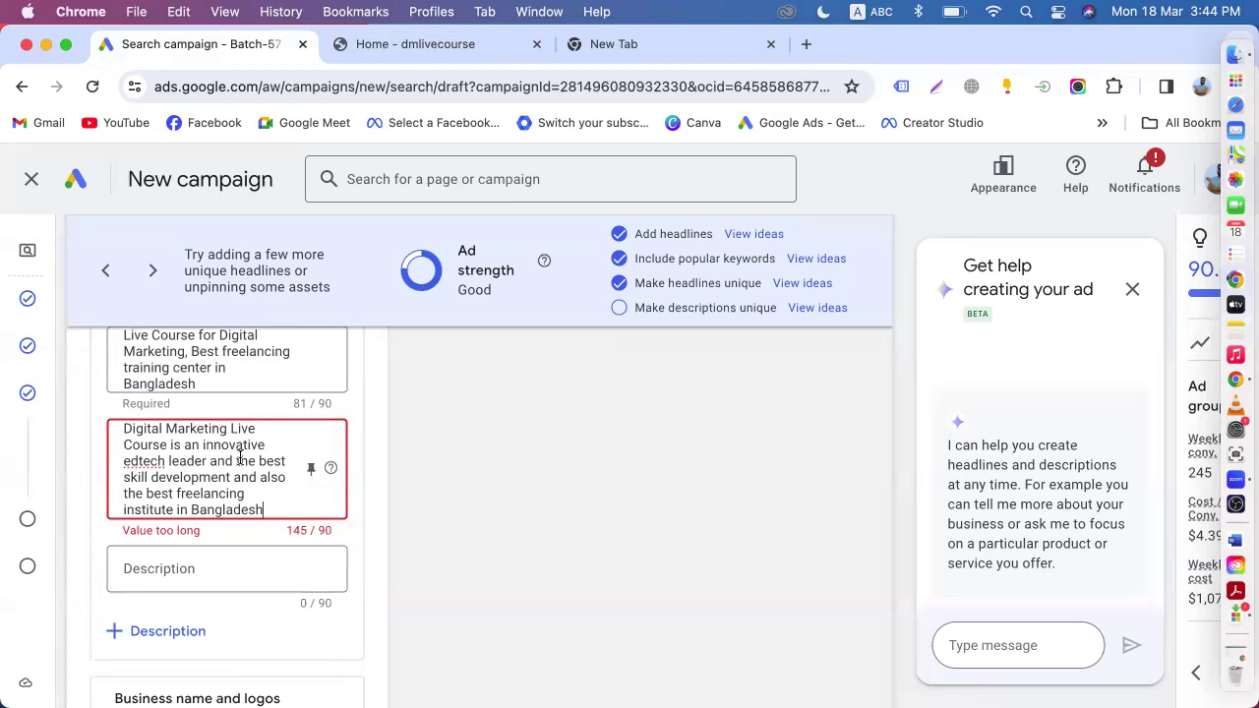
shift+click(271, 521)
key(BackSpace)
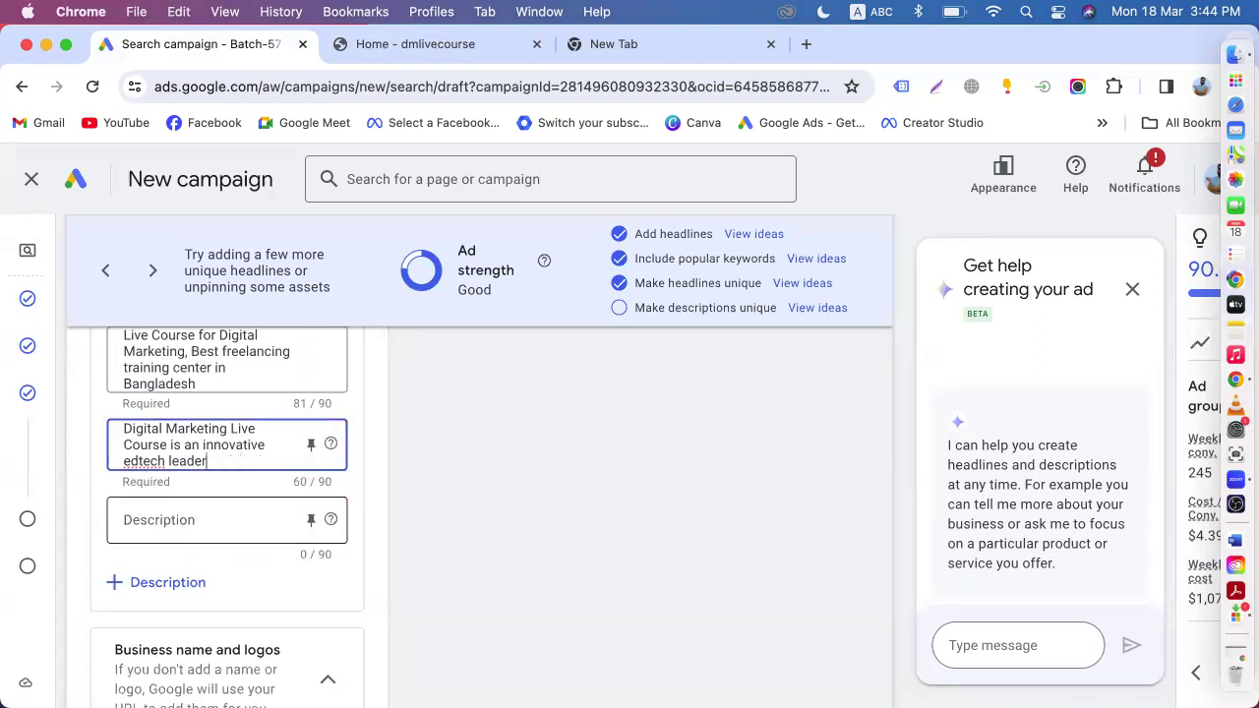
key(BackSpace)
- Make the third description read "and the best skill development and also the best freelancing institute in Bangladesh"
click(189, 519)
text(an)
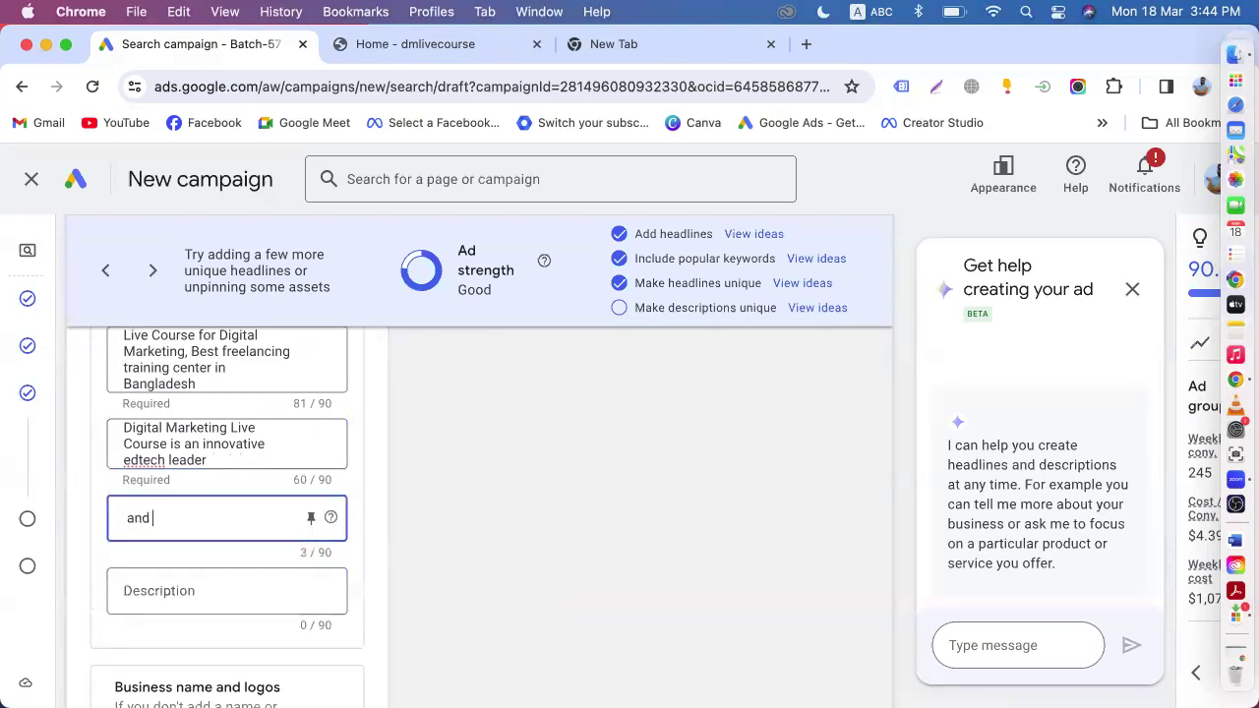
text(d)
key(super+v)
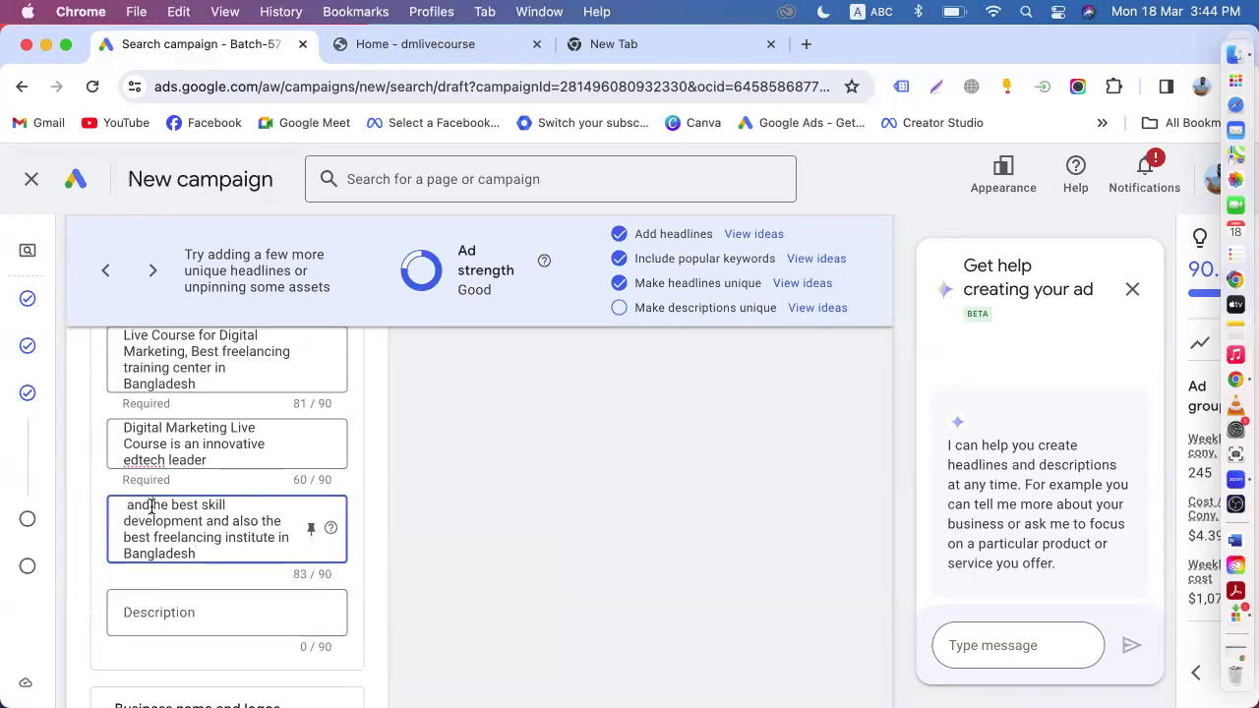
text(t)
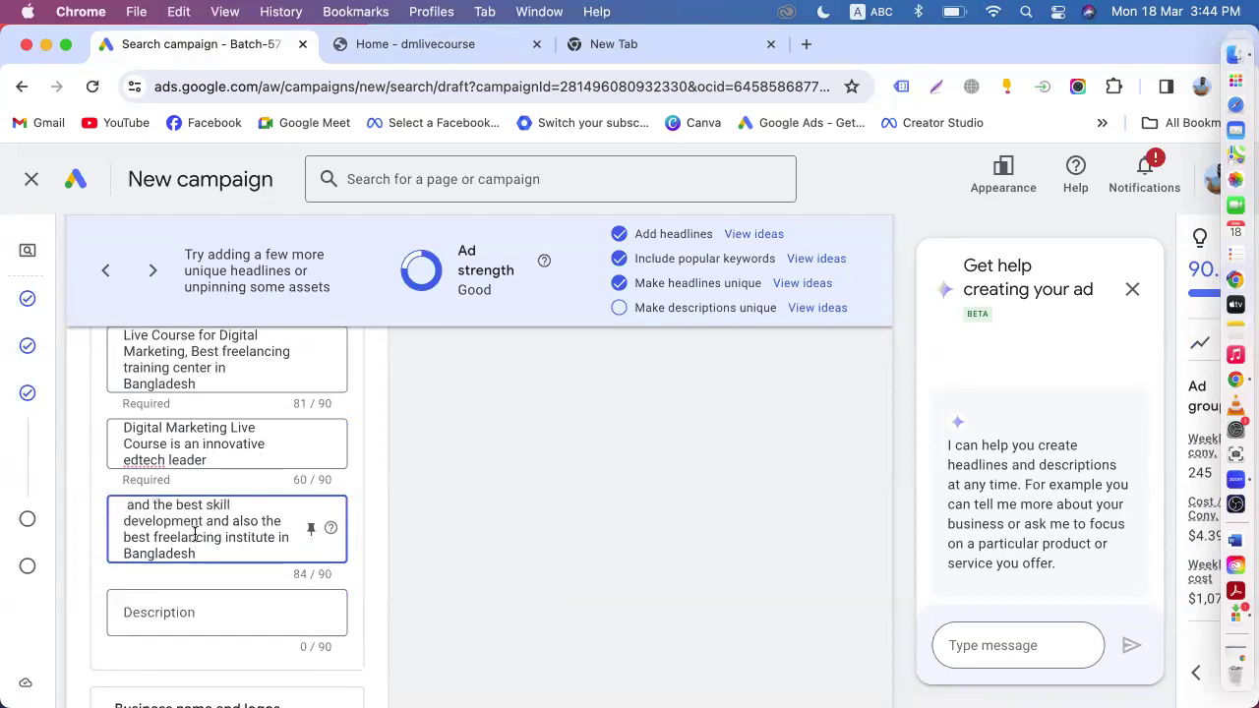
- Copy "The journey of Digital Marketing Live Course" from the website into the fourth description
click(409, 47)
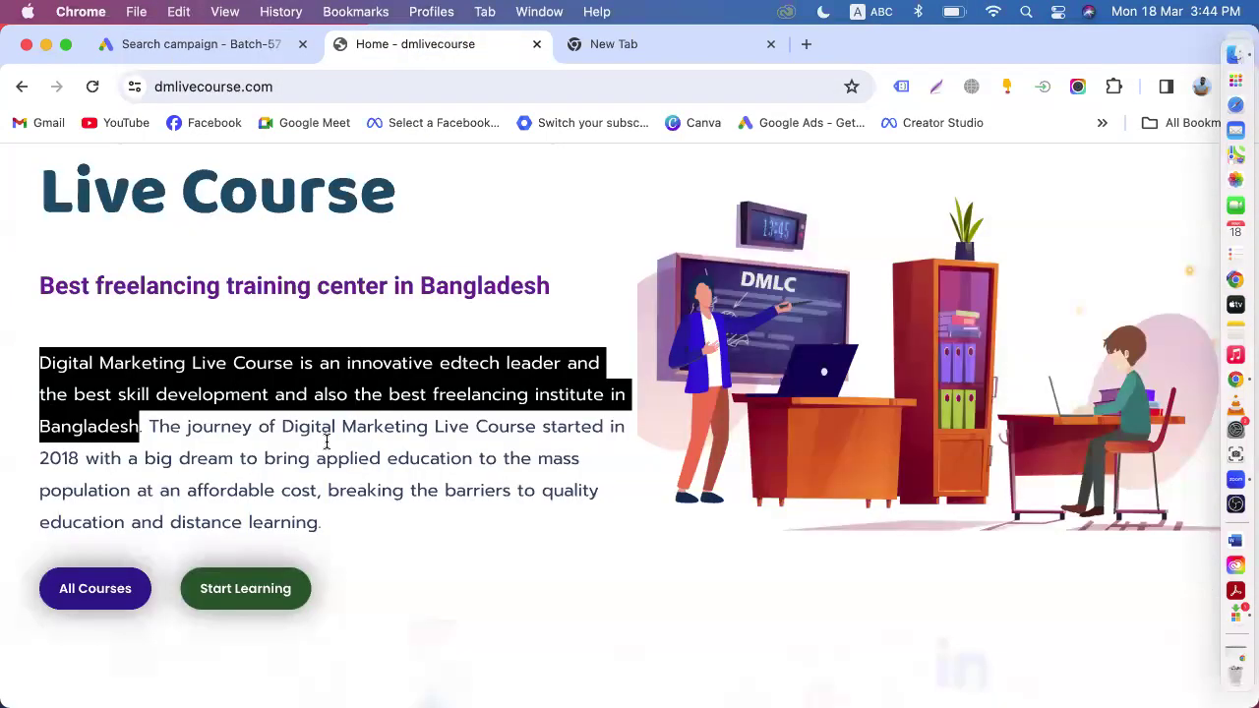
drag(153, 426, 539, 426)
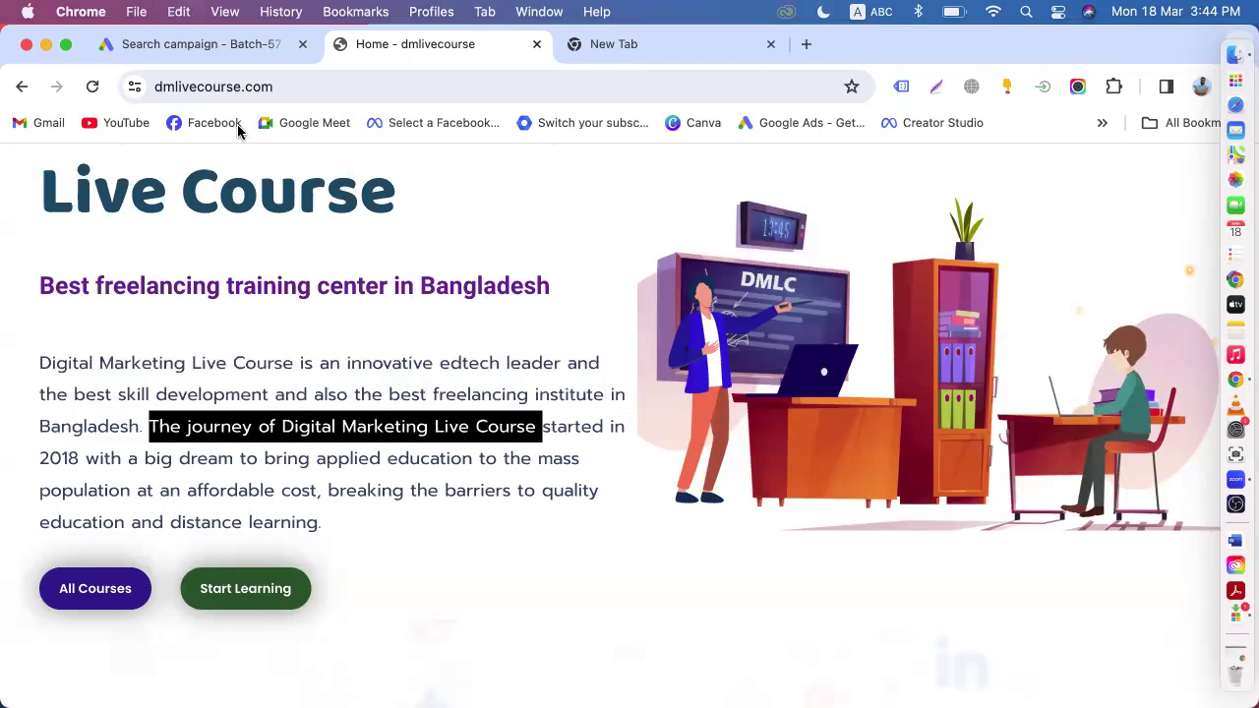
click(197, 43)
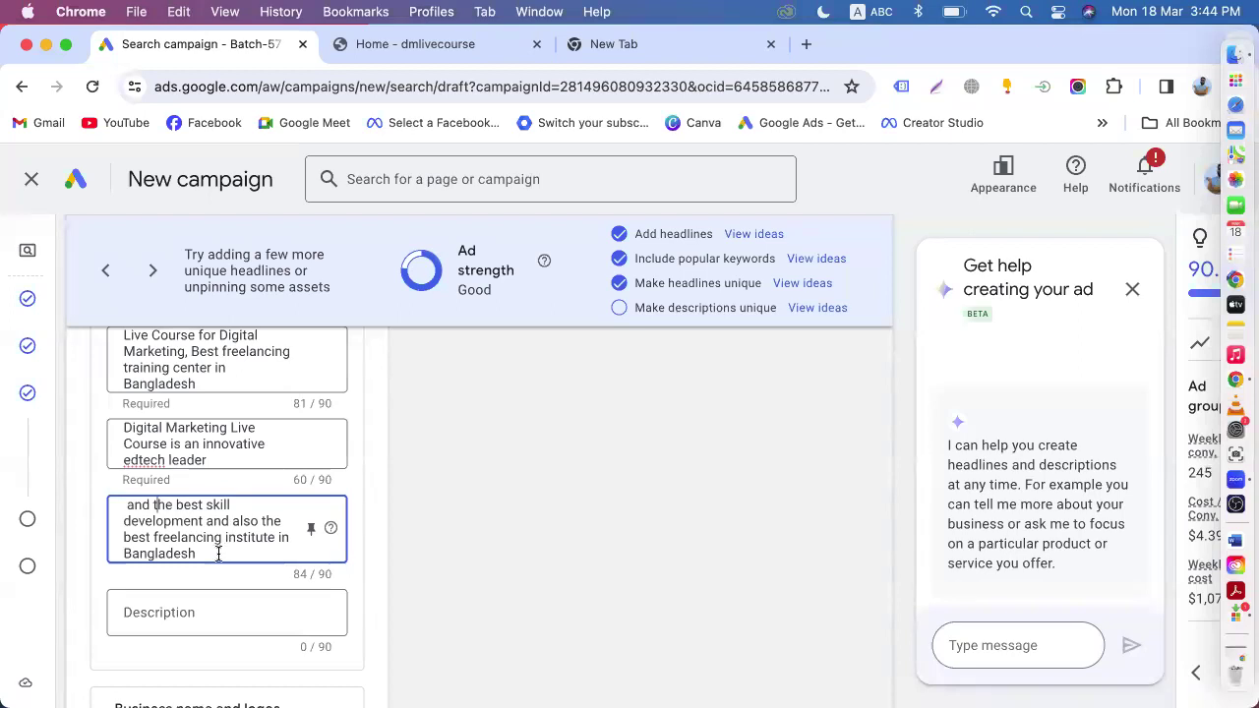
click(199, 607)
key(super+v)
scroll(201, 616, down, 3)
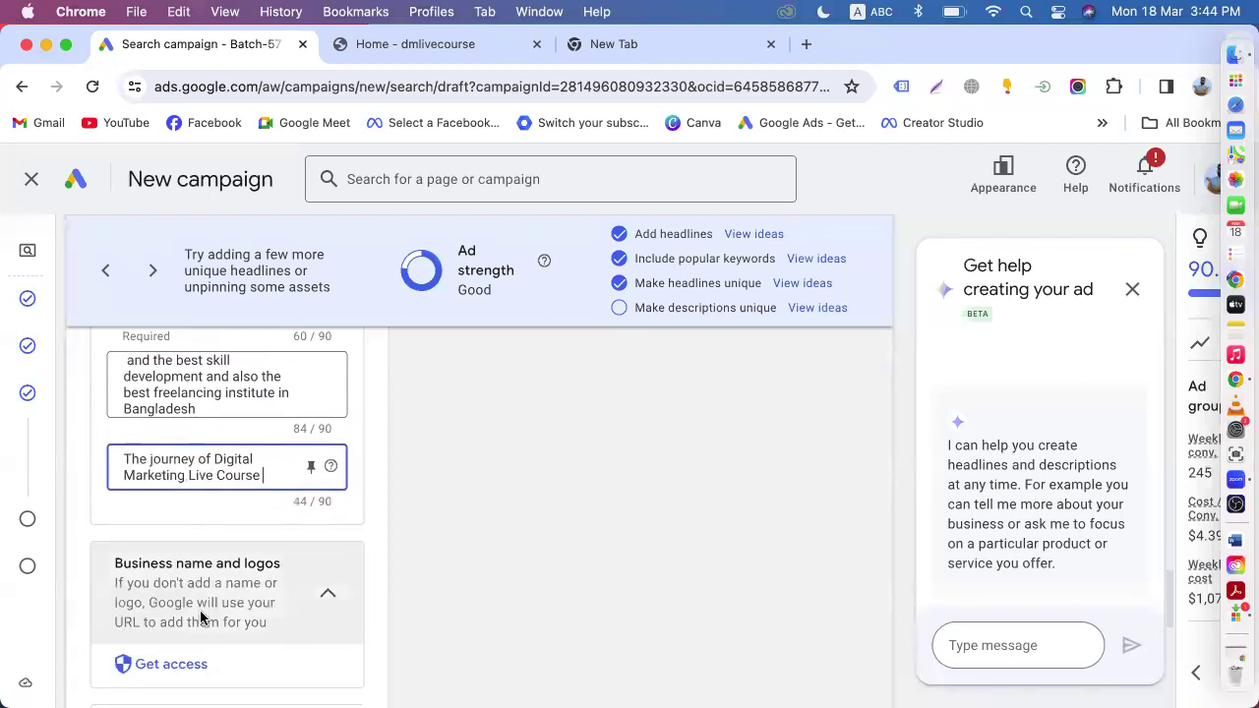
- Append the website text "started in 2018 with a big dream to bring applied education" to the fourth description
click(384, 46)
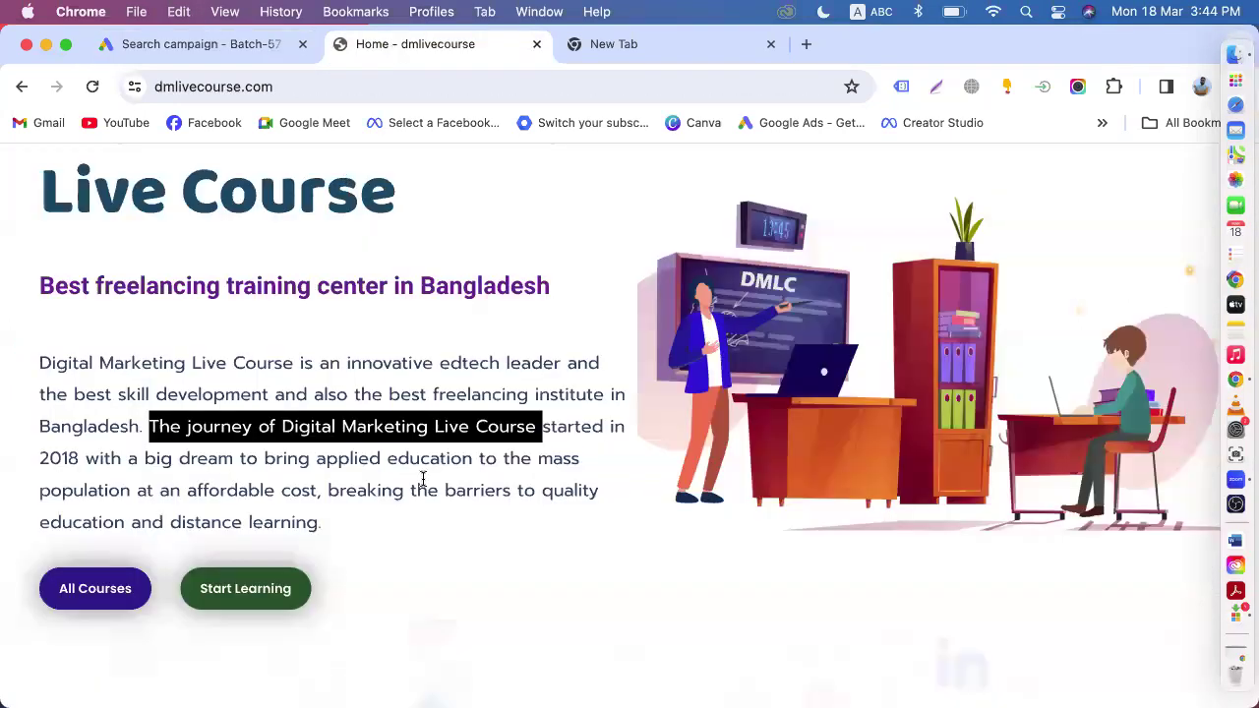
drag(413, 476, 472, 451)
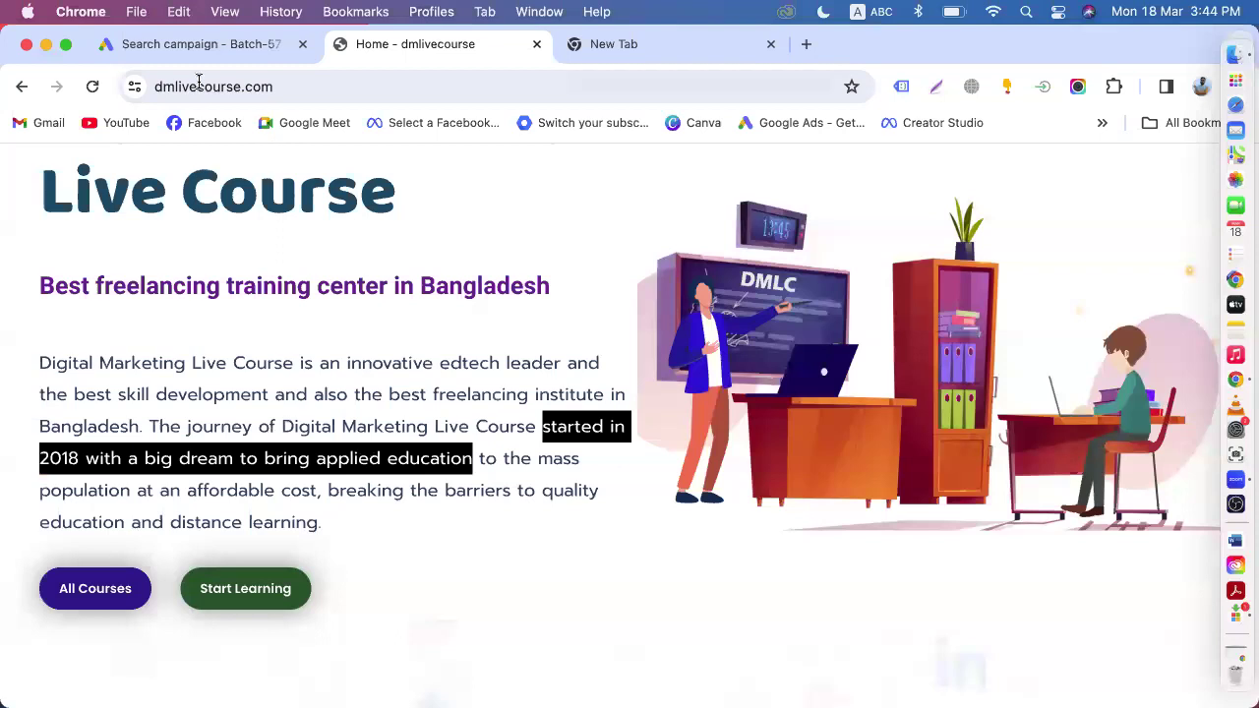
click(197, 43)
key(super+v)
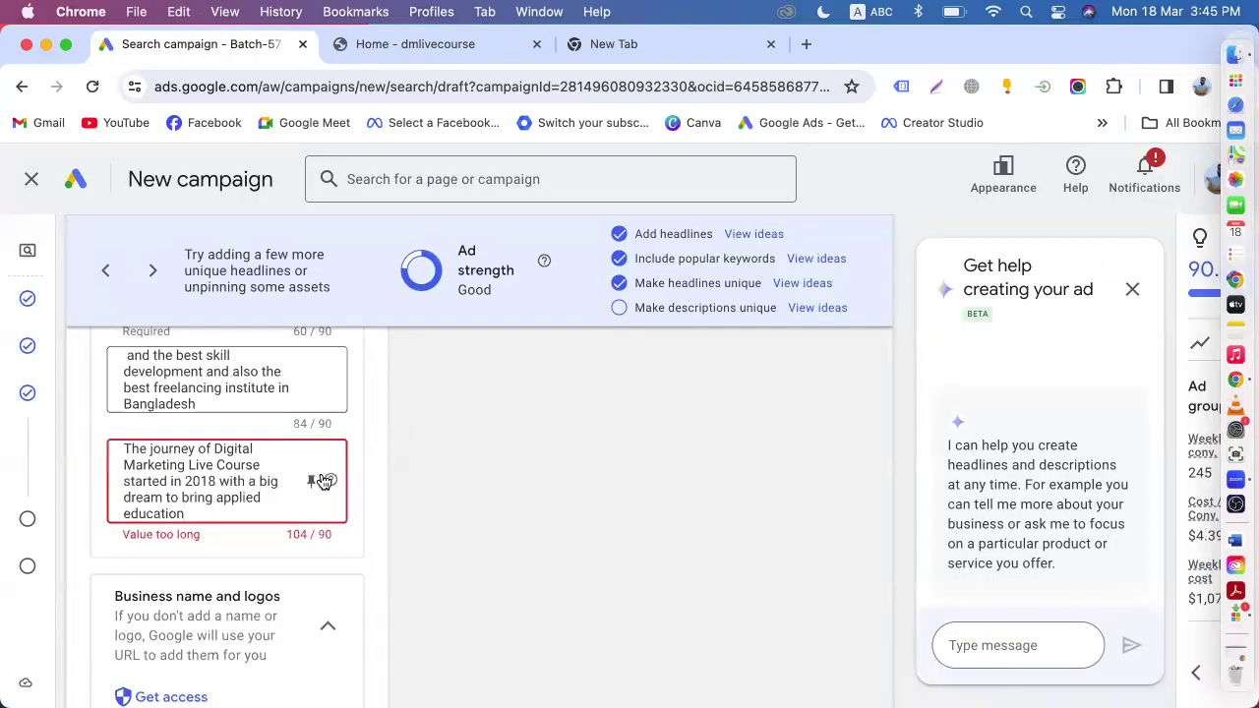
- Trim the end of the fourth description to the 90-character limit so it ends in "to bring app"
key(BackSpace)
key(BackSpace)
key(BackSpace)
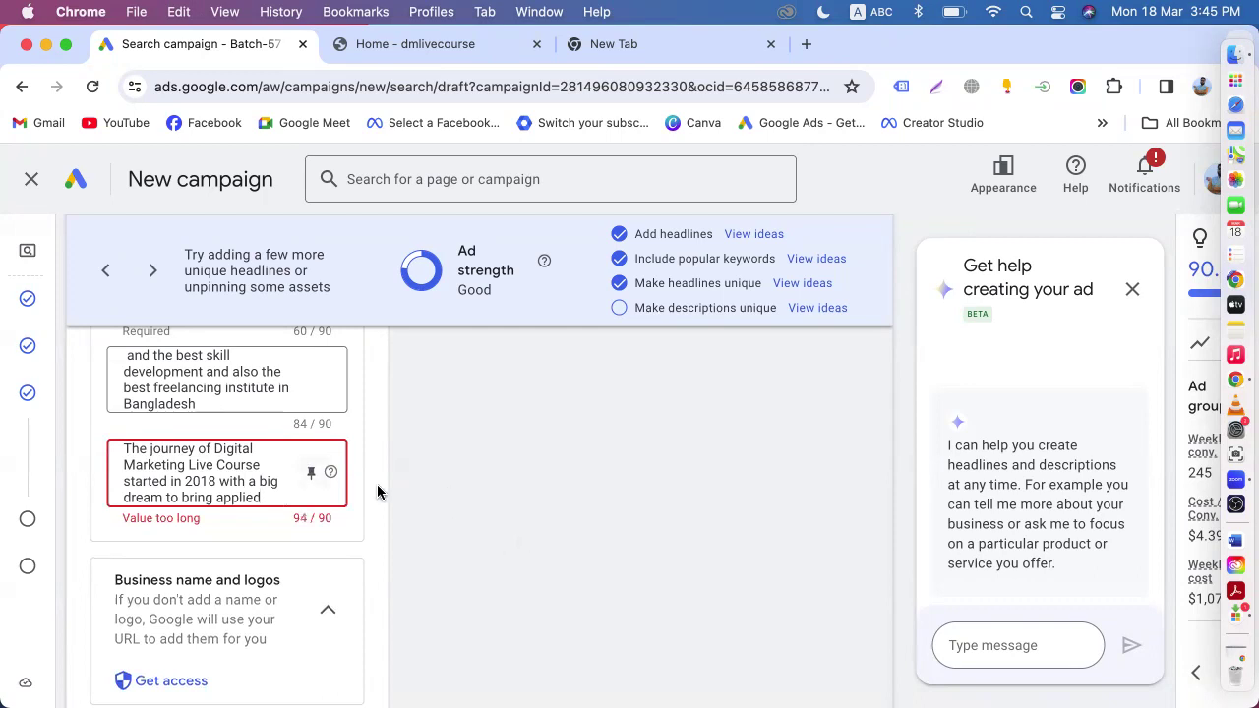
key(BackSpace)
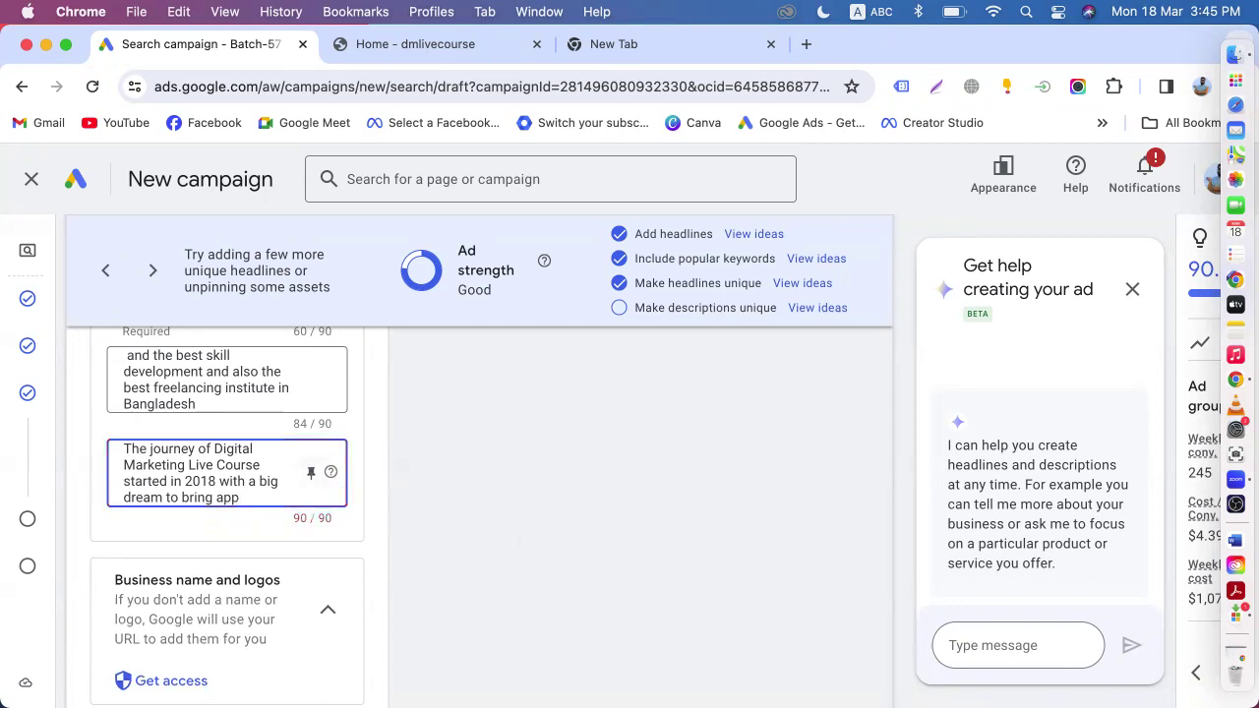
click(500, 507)
- Check the description ideas and the asset library, and close the description chooser without changing the selection
click(809, 311)
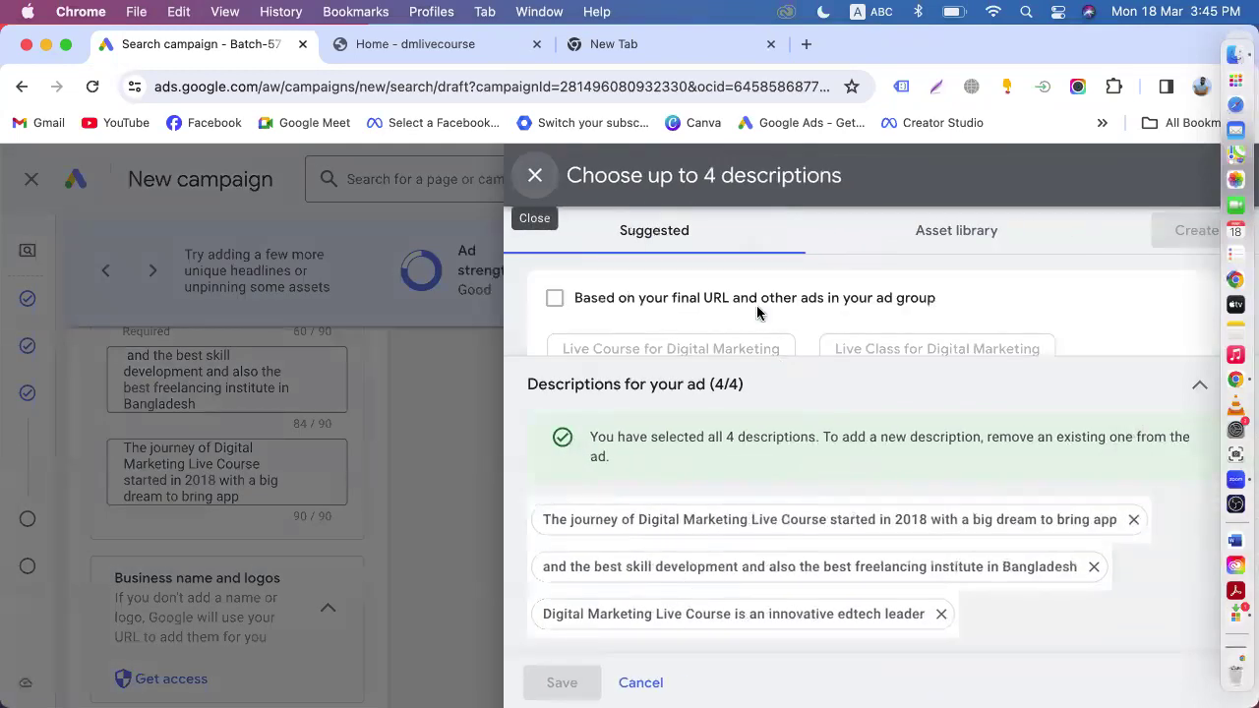
scroll(757, 313, down, 5)
scroll(743, 325, up, 5)
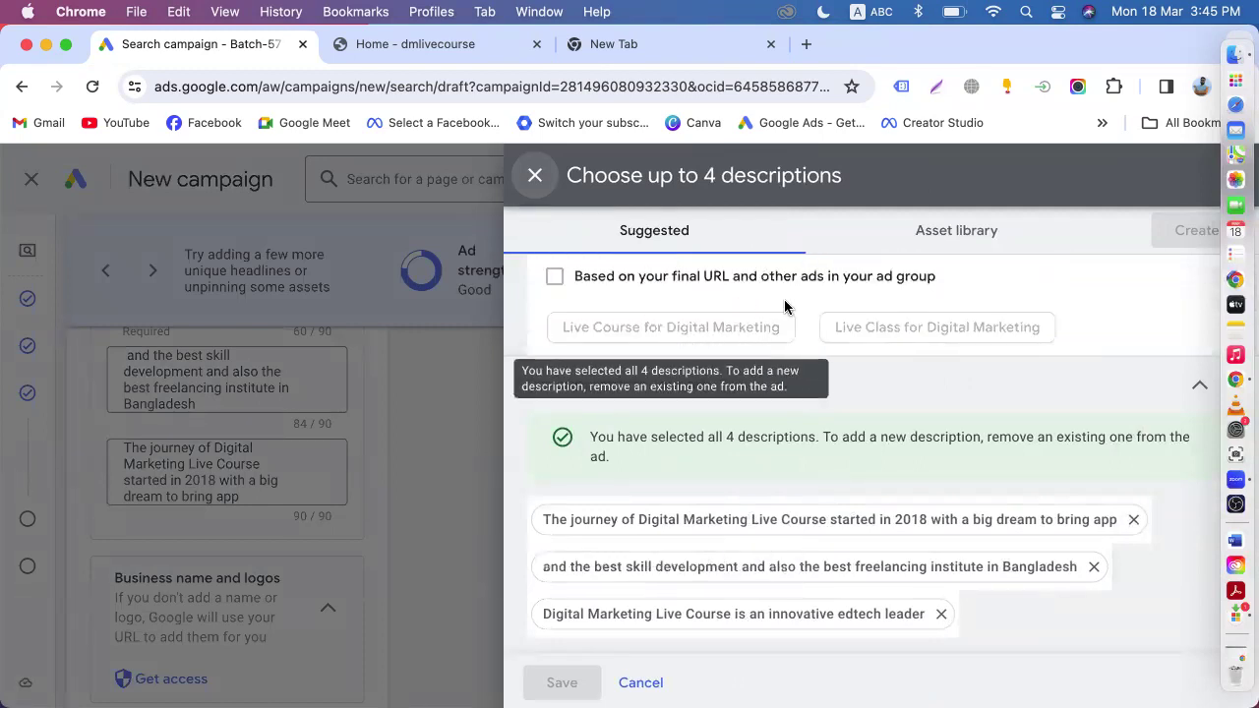
scroll(784, 306, down, 5)
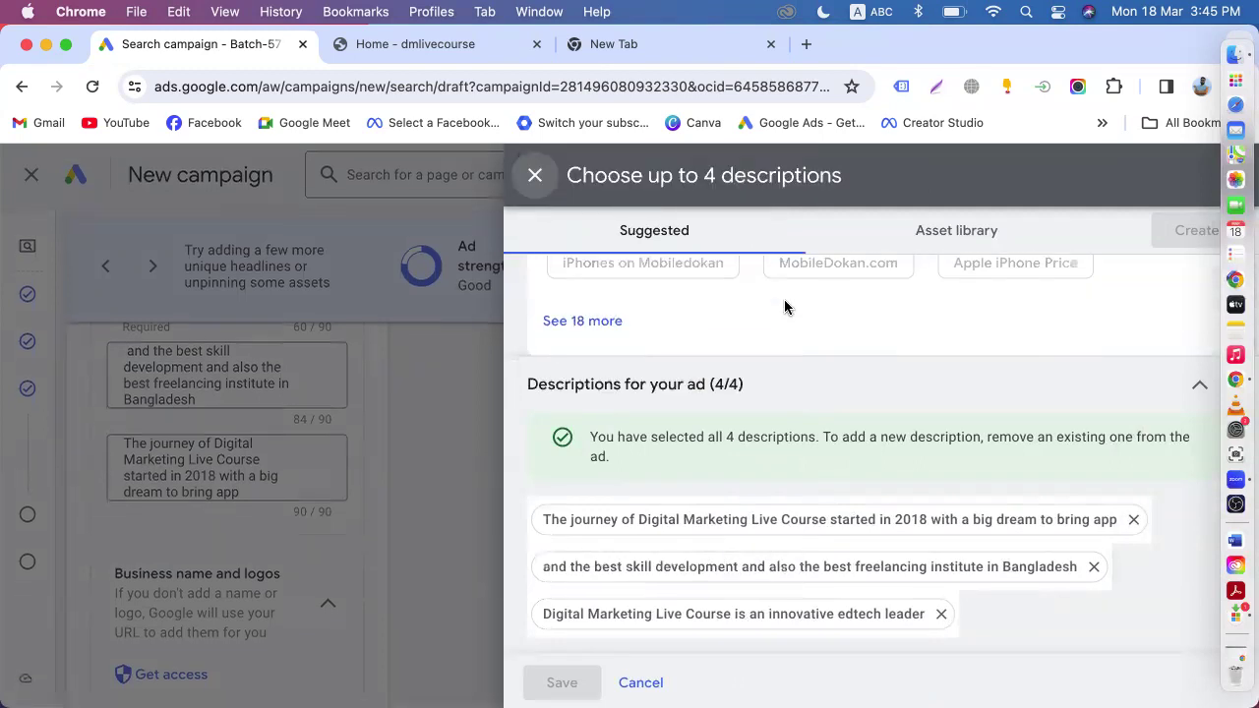
click(578, 322)
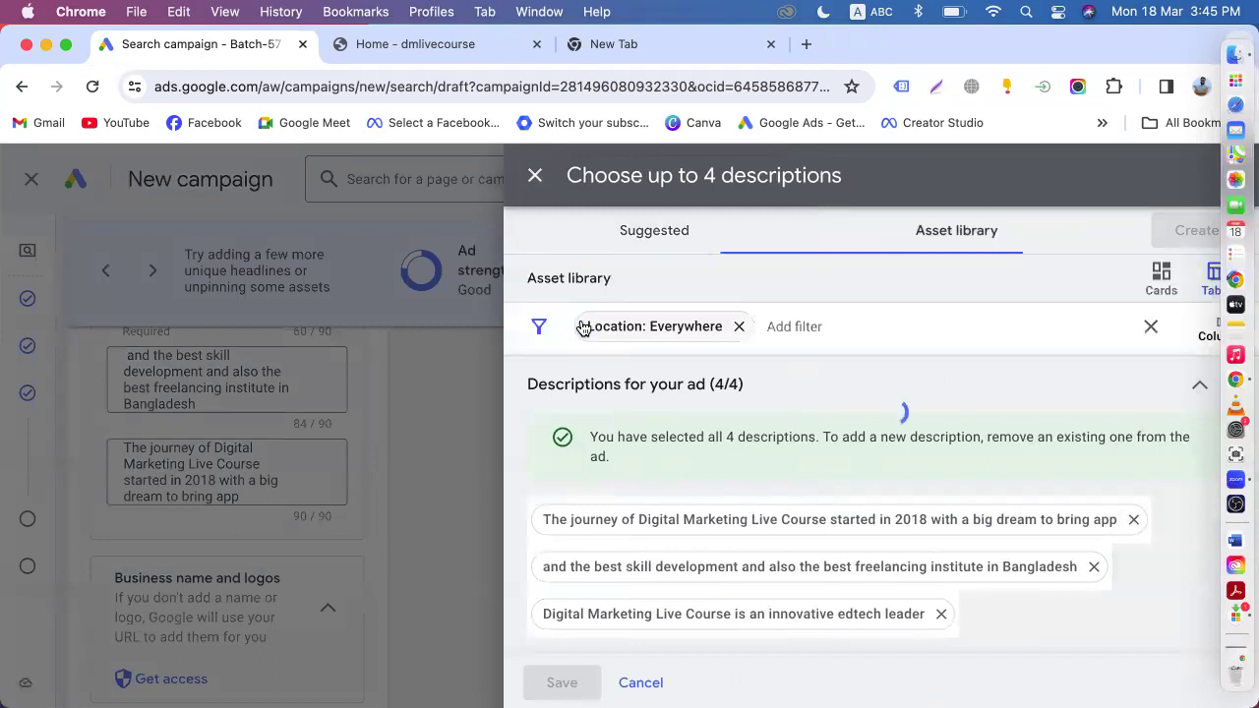
click(535, 175)
- Add the suggested sitelinks Digital Marketing and Success Stories to the campaign's sitelink selection
scroll(378, 496, down, 5)
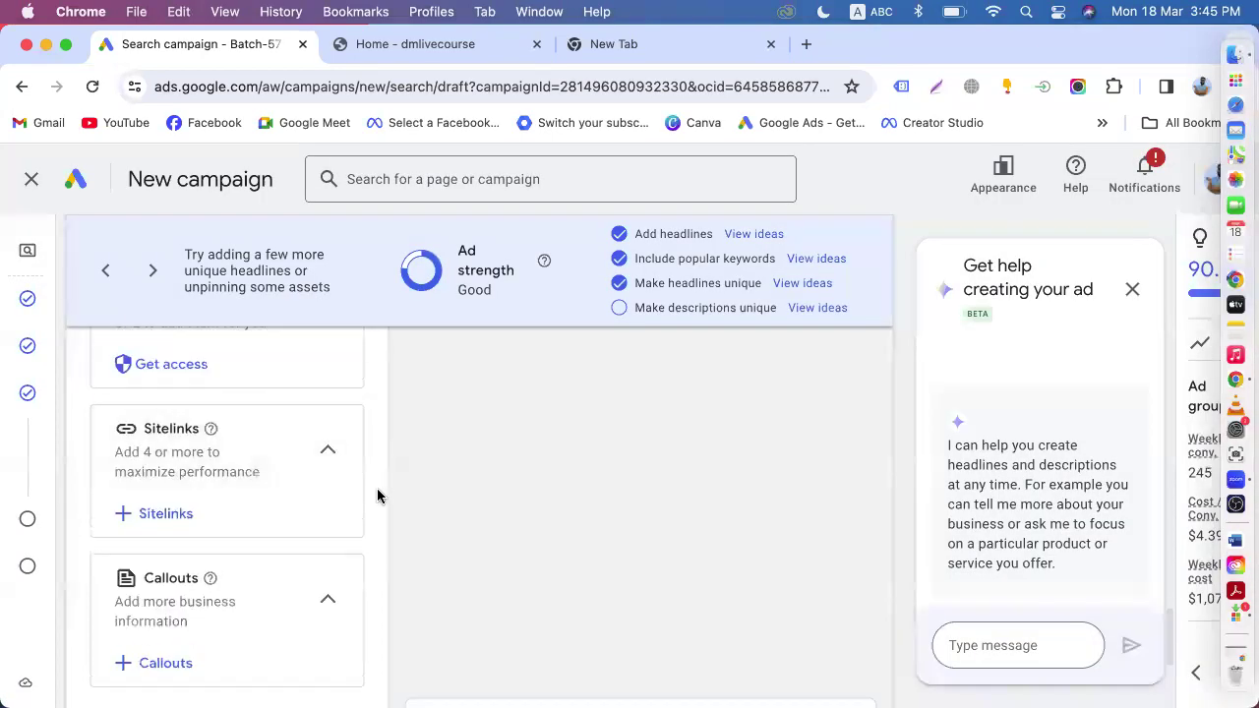
scroll(377, 495, up, 1)
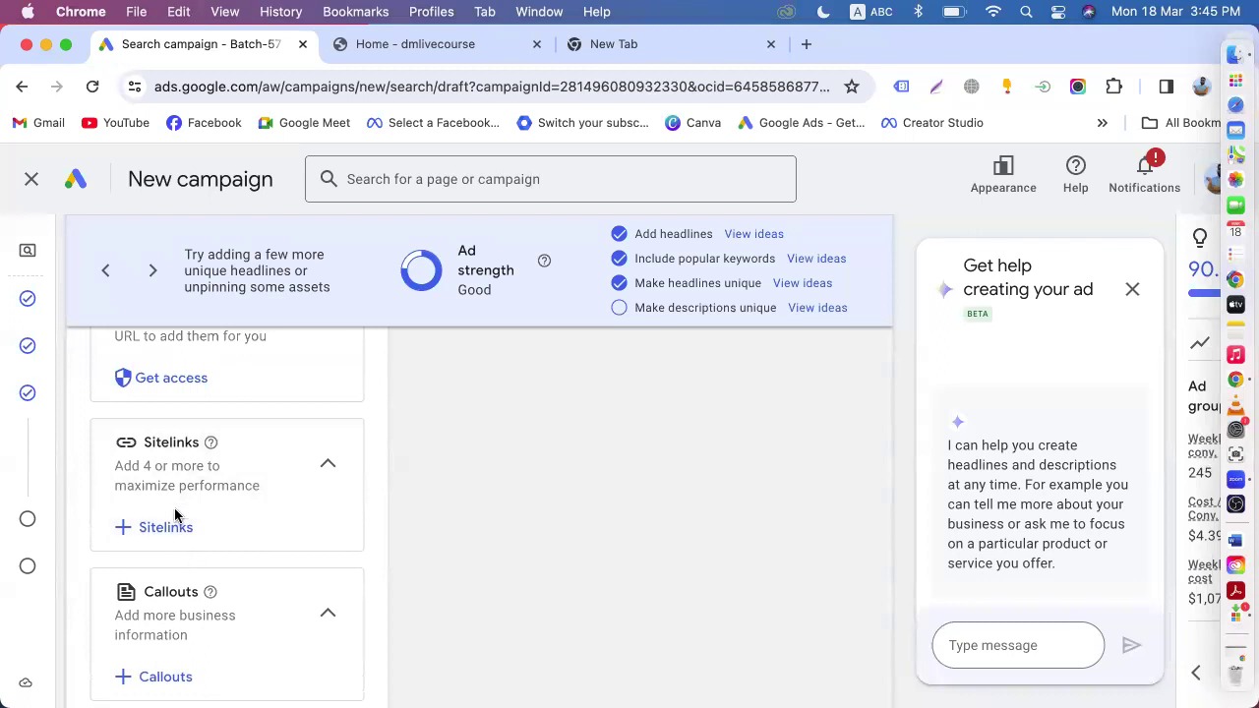
click(167, 541)
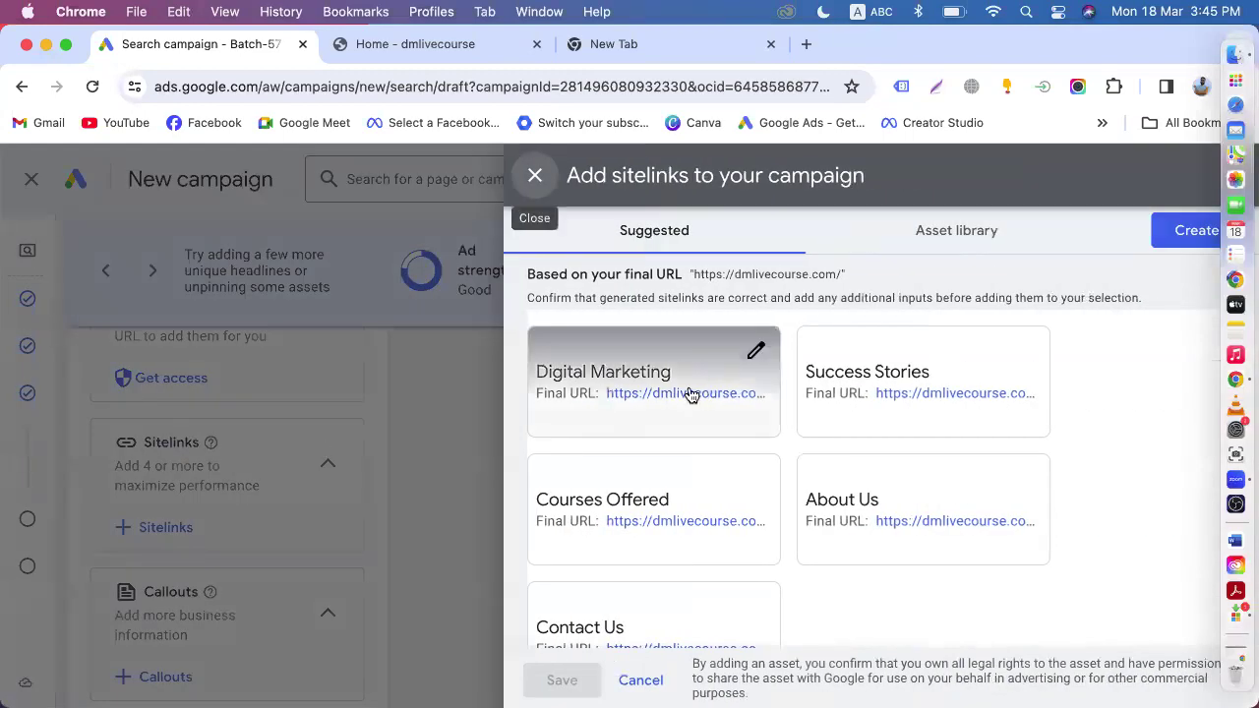
click(683, 402)
click(309, 687)
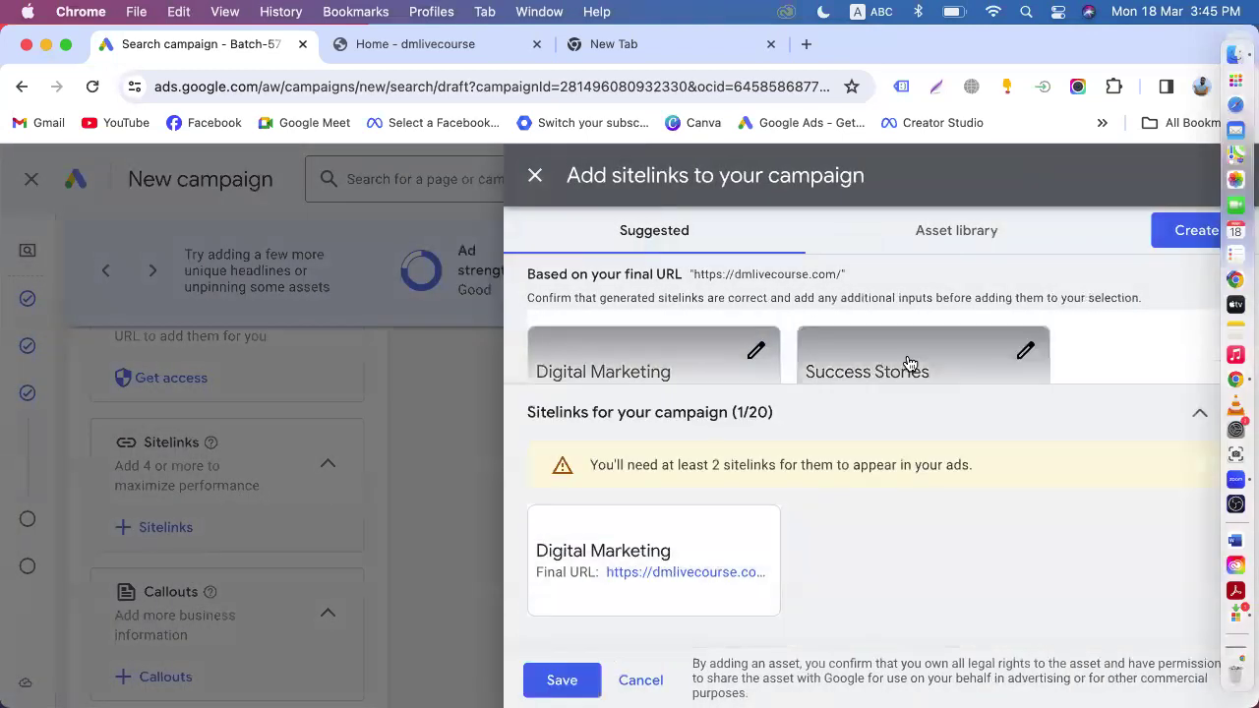
click(843, 375)
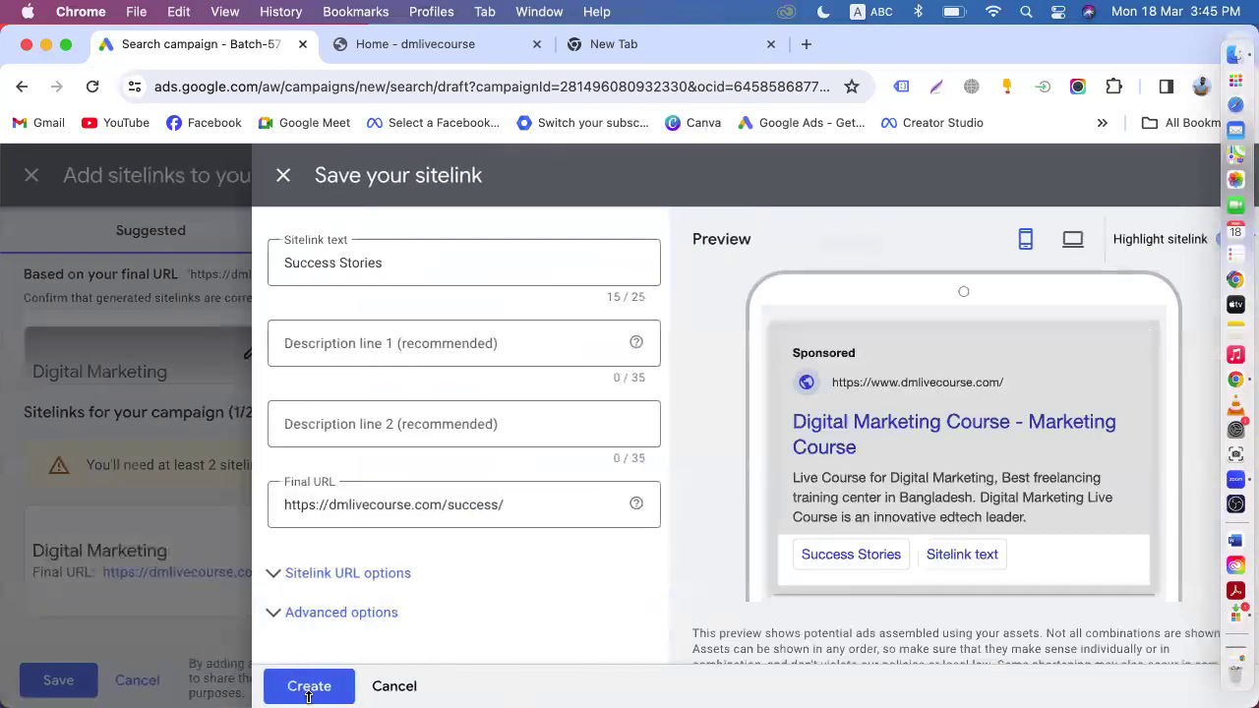
click(307, 685)
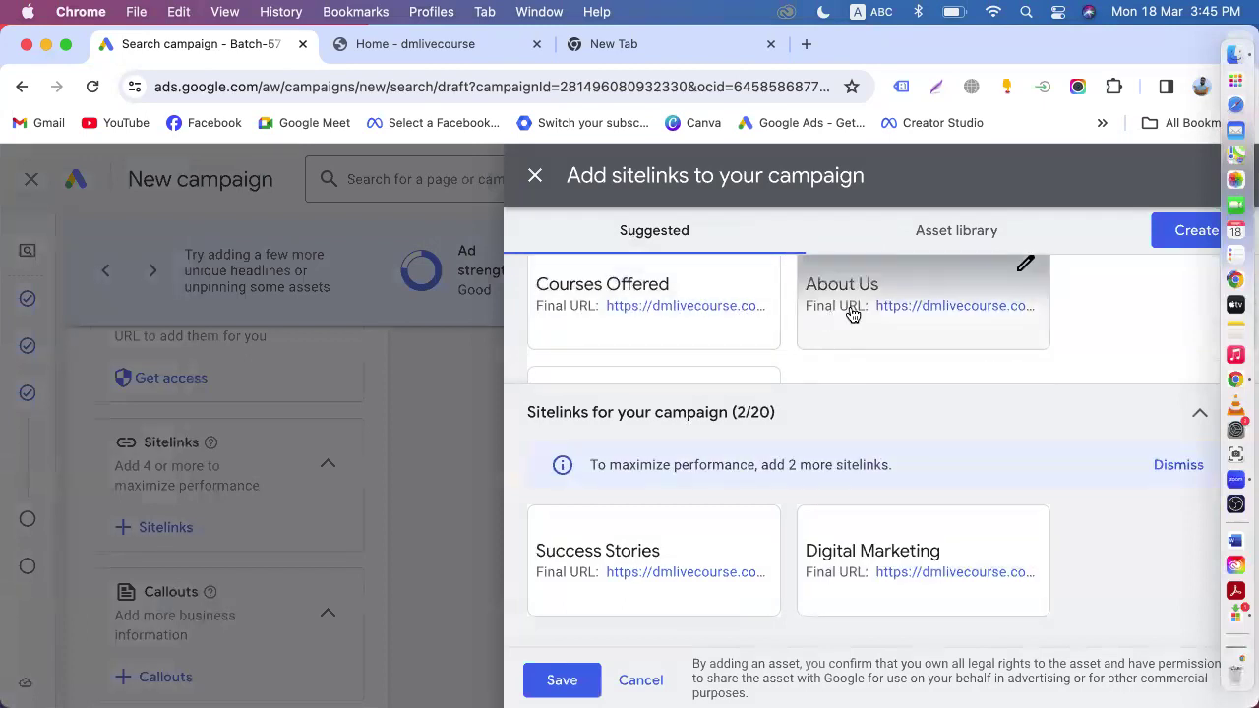
- Add the suggested sitelinks About Us and Contact Us to the campaign's sitelink selection
click(852, 308)
click(329, 686)
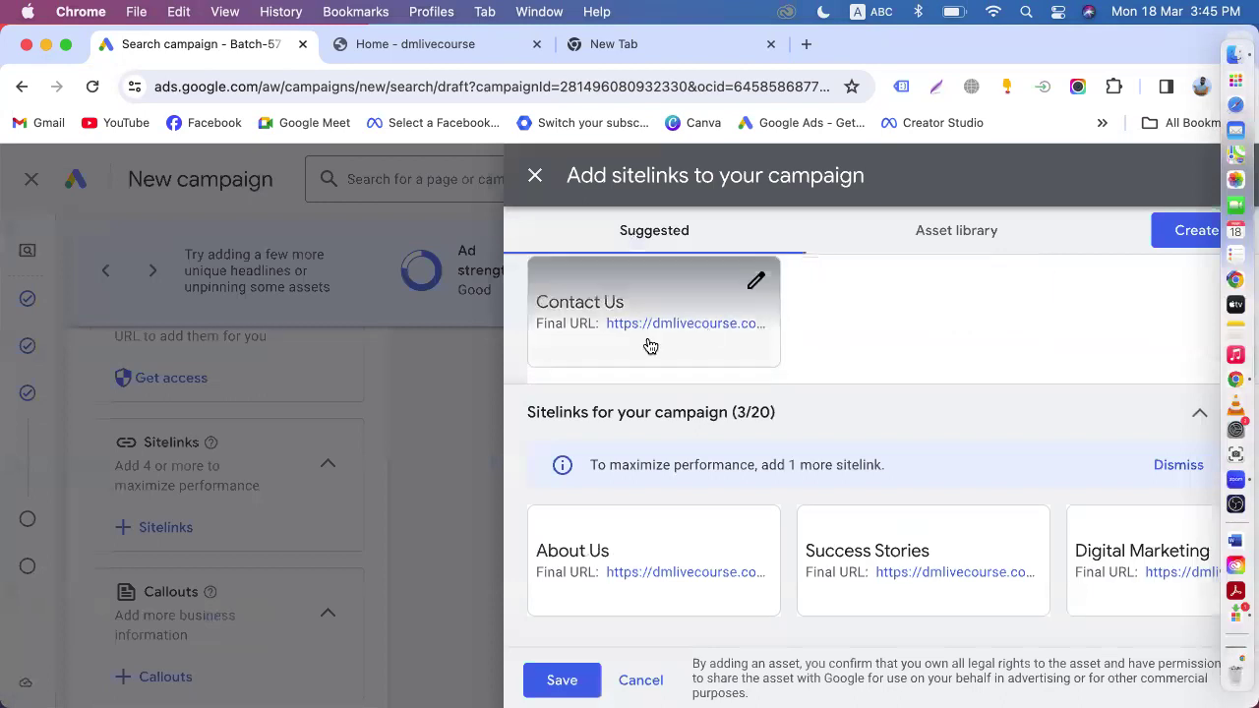
click(650, 346)
click(332, 685)
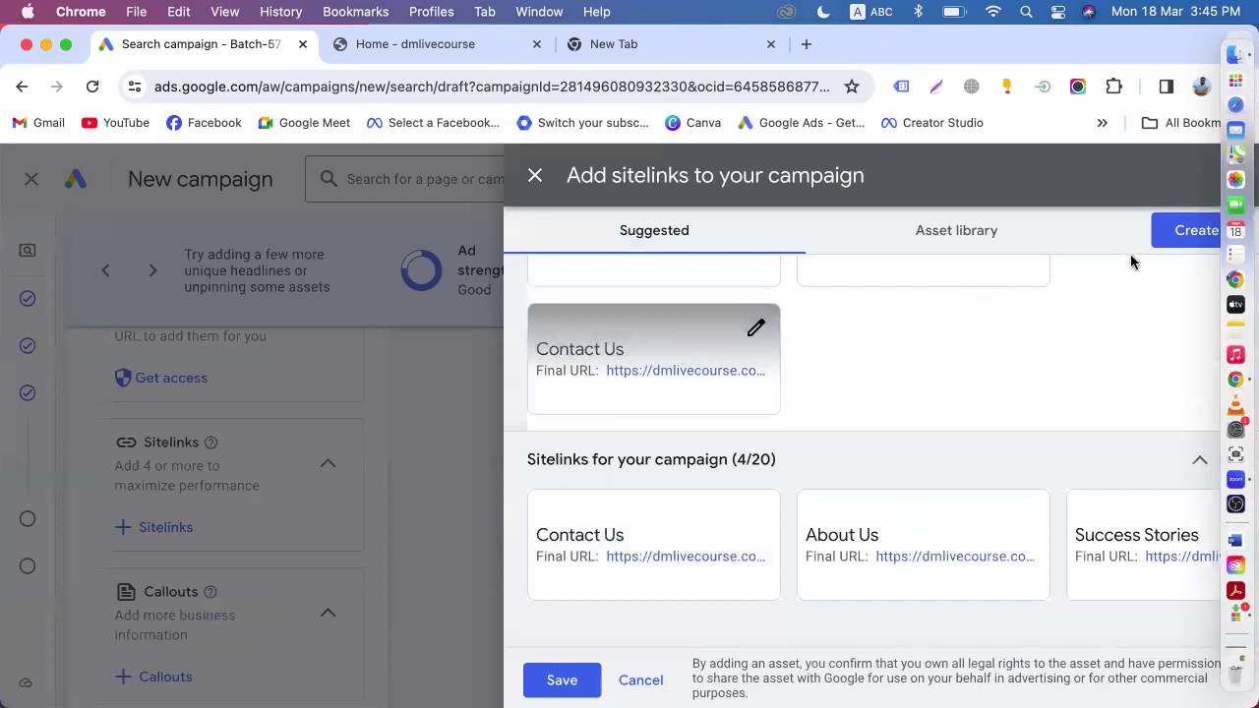
click(1194, 232)
click(319, 689)
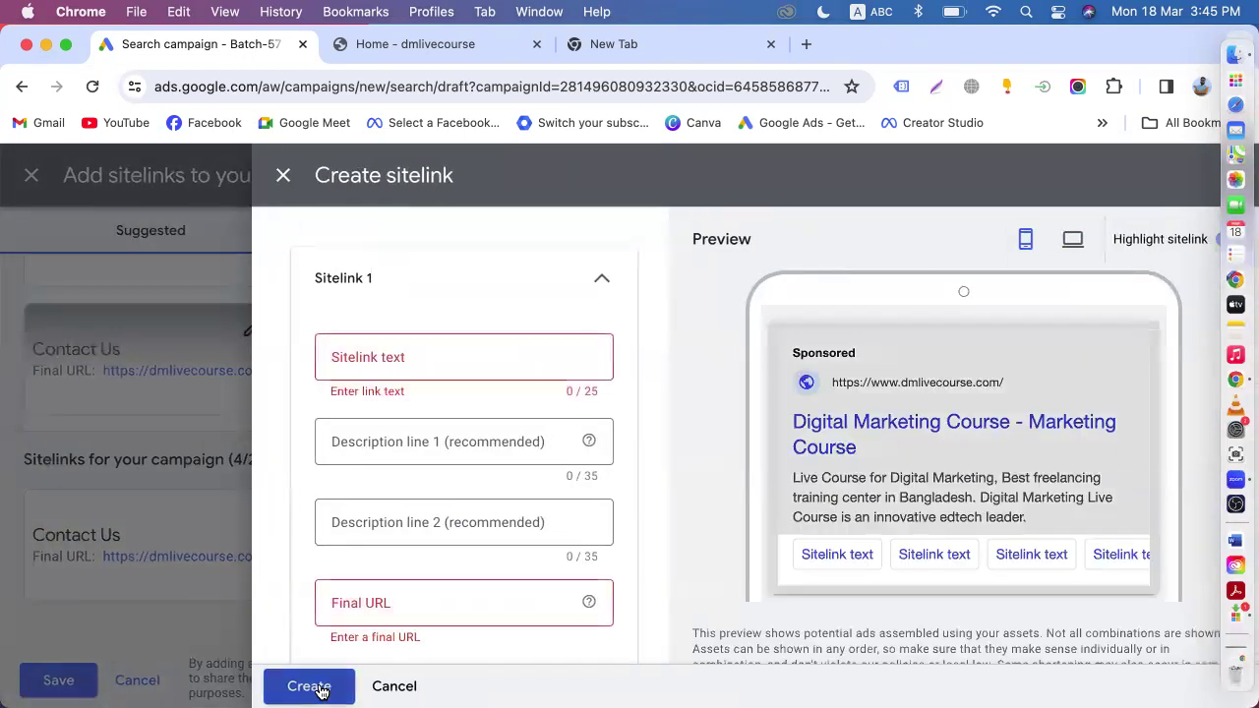
click(282, 175)
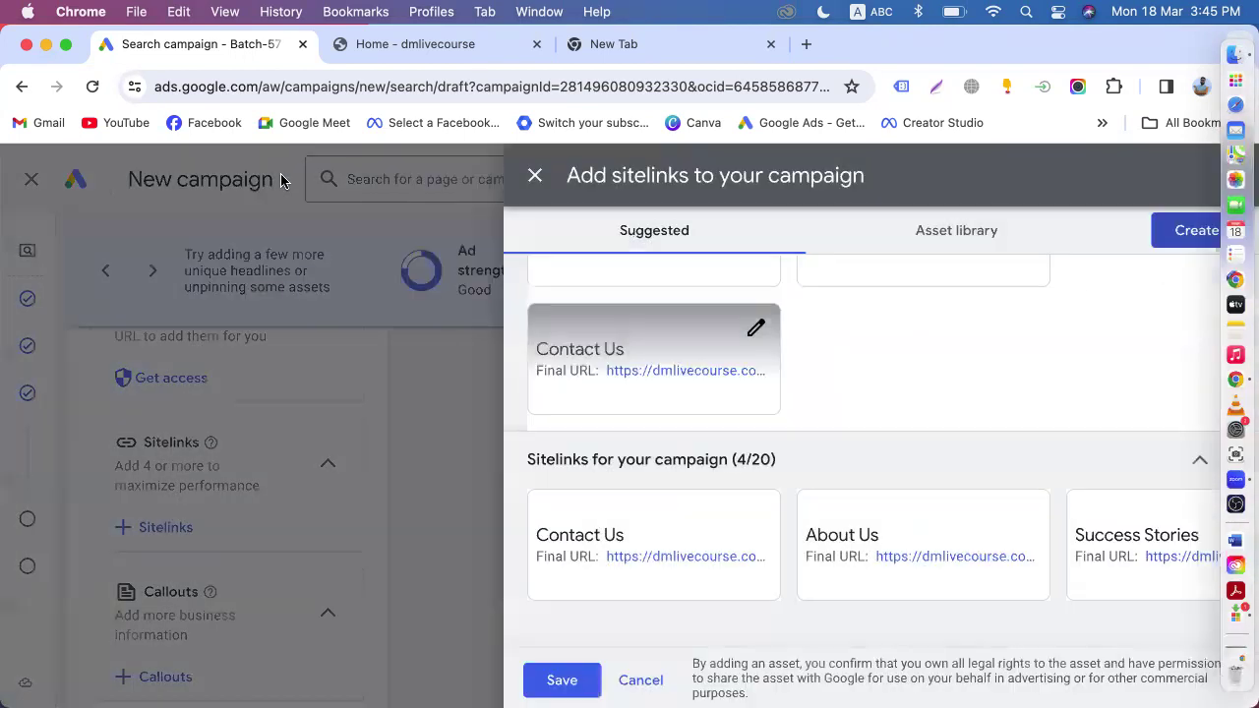
- Save the selected sitelinks to the campaign
click(562, 681)
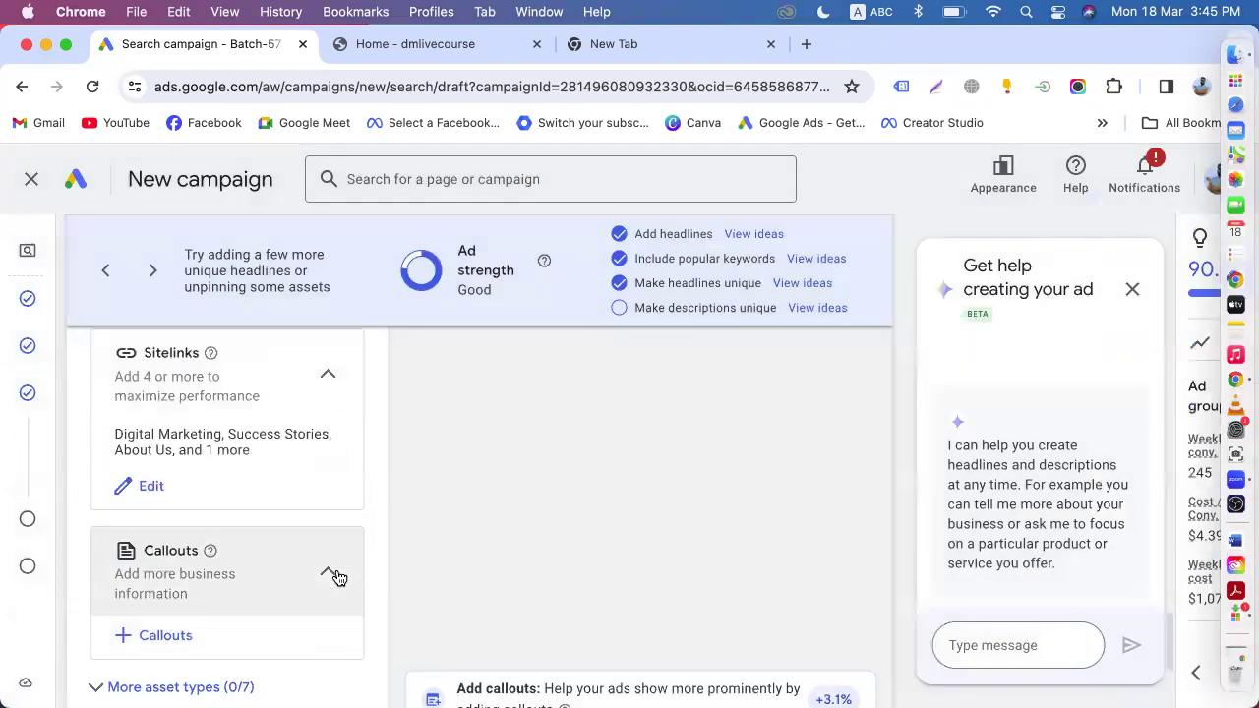
- Start adding campaign-level callouts and leave only 24/7 Customer Service selected among the existing callout assets
click(160, 635)
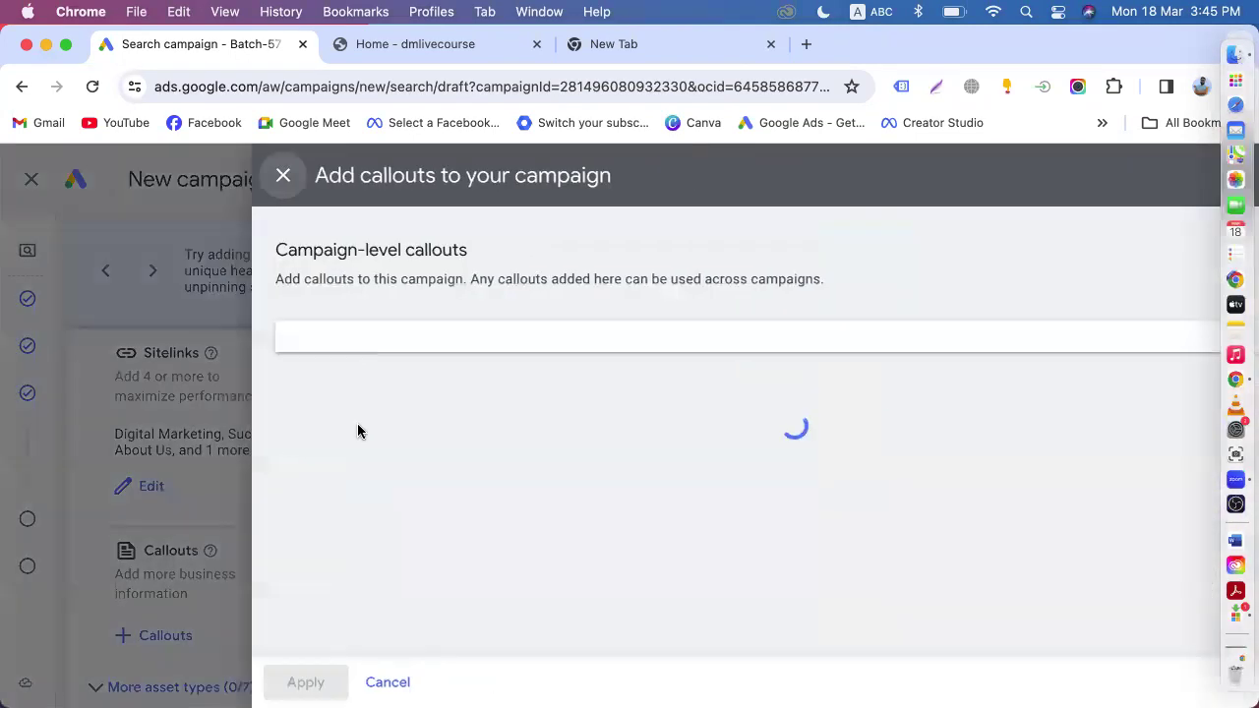
click(327, 407)
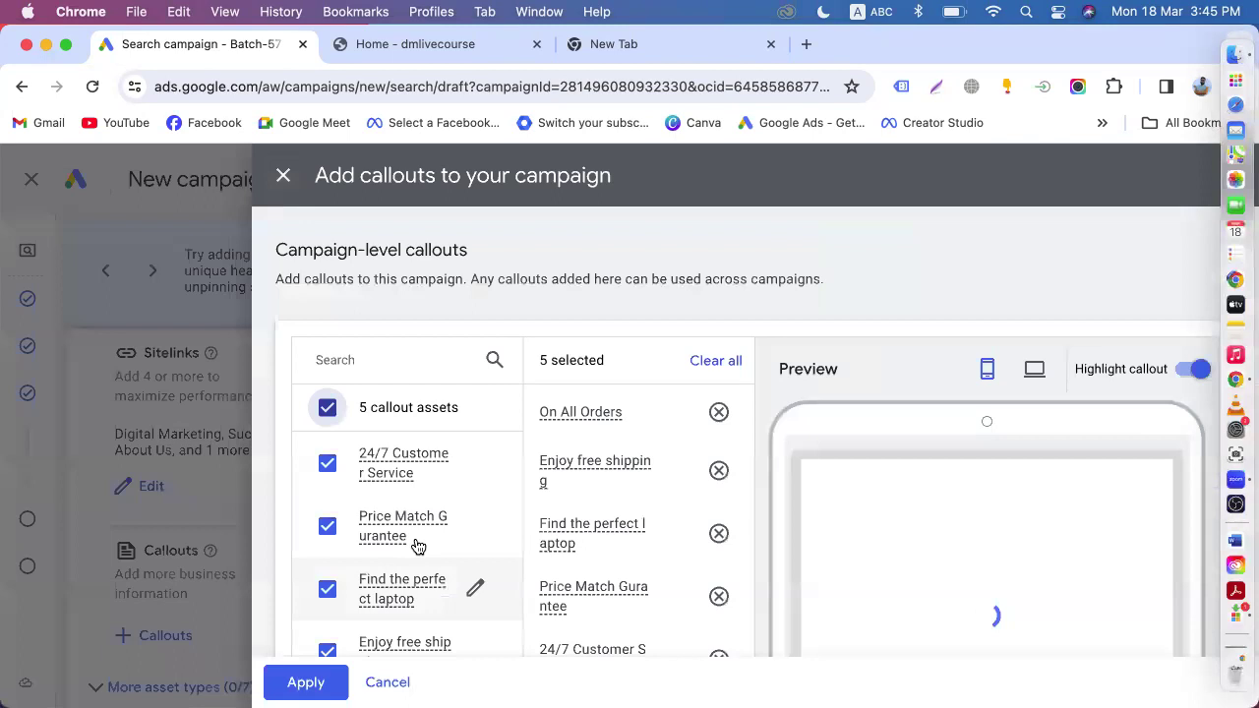
click(328, 590)
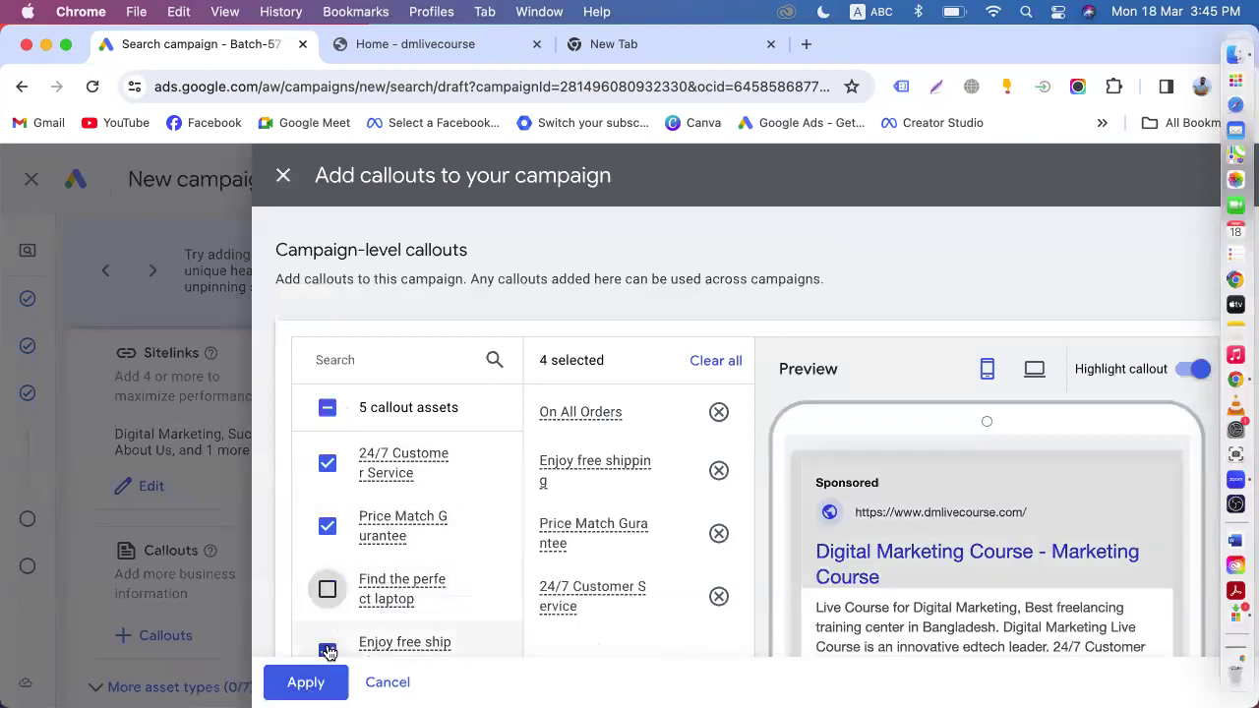
click(327, 652)
click(327, 526)
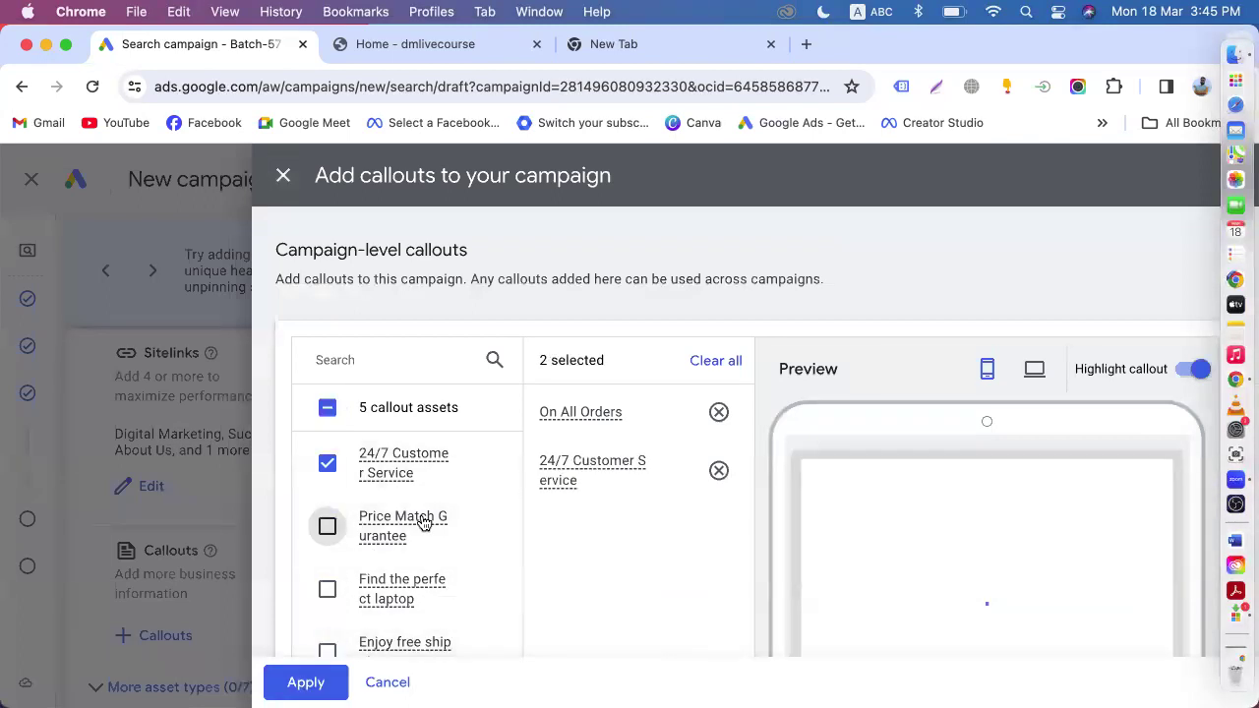
scroll(462, 587, down, 3)
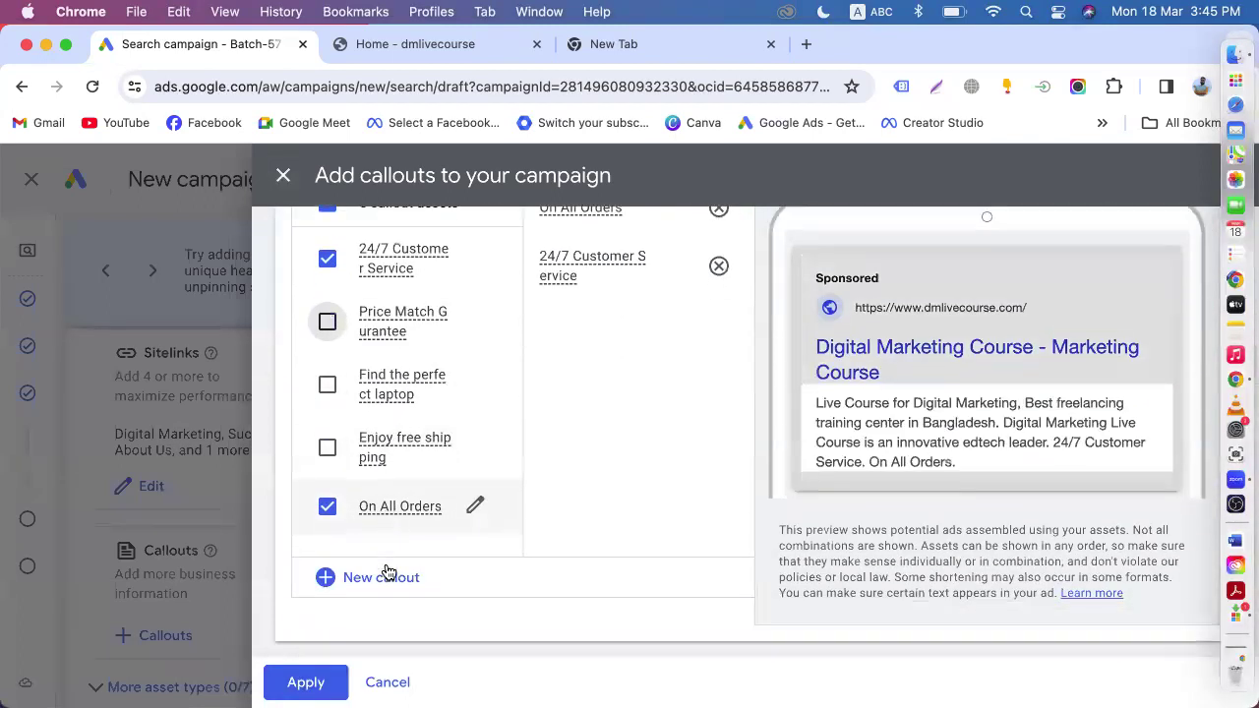
click(327, 508)
- Enter the new callouts "Zoom Live Support" and "Lifetime Support" and apply the callouts to the campaign
click(357, 578)
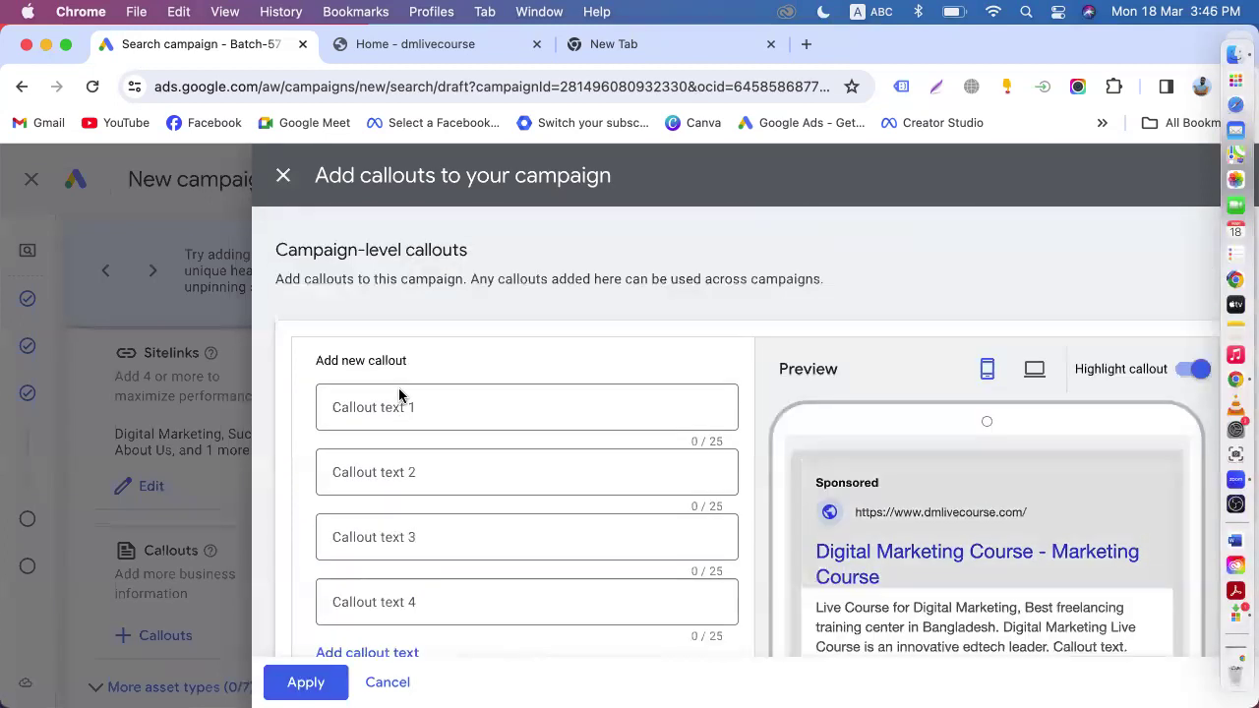
click(385, 403)
text(Zoom )
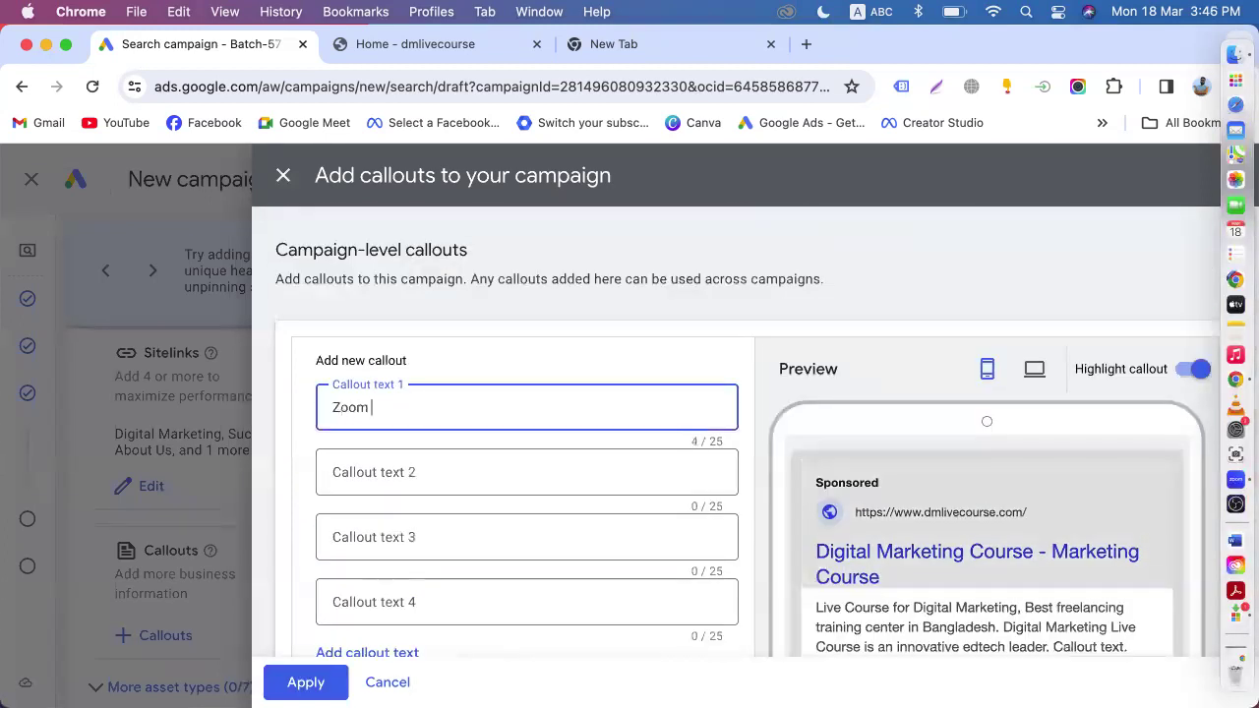
text(Live Supop)
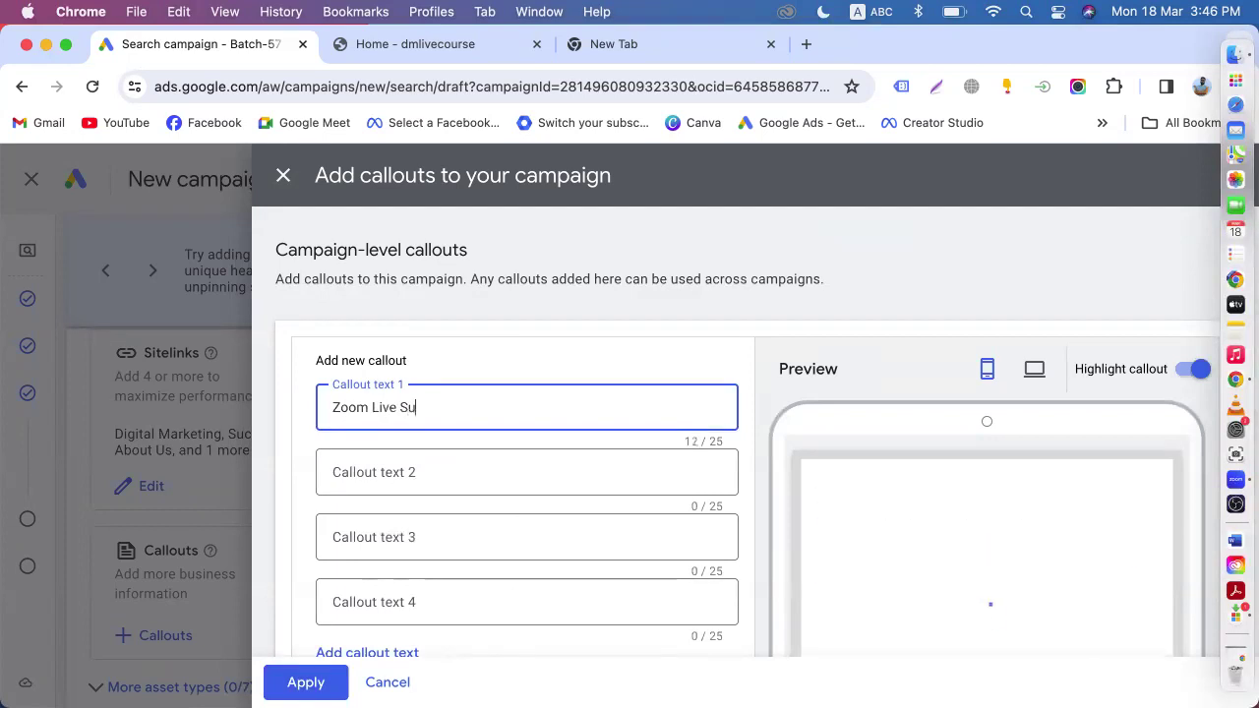
key(BackSpace)
key(BackSpace)
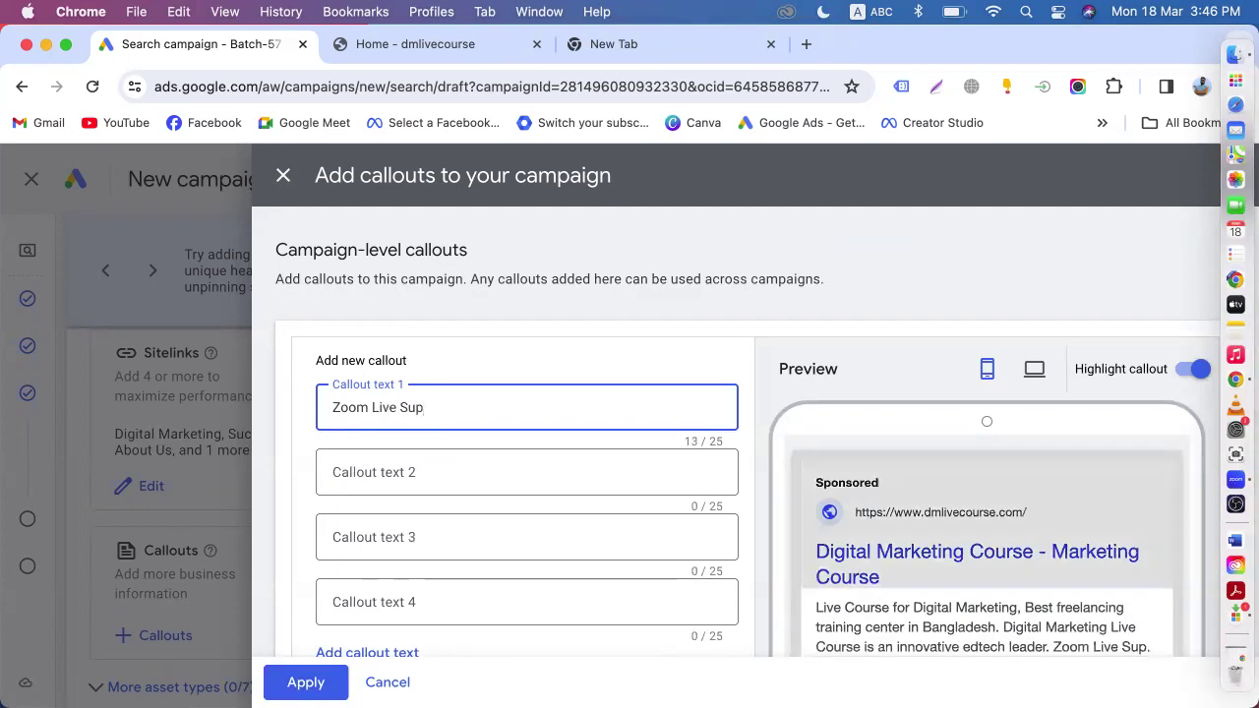
click(390, 455)
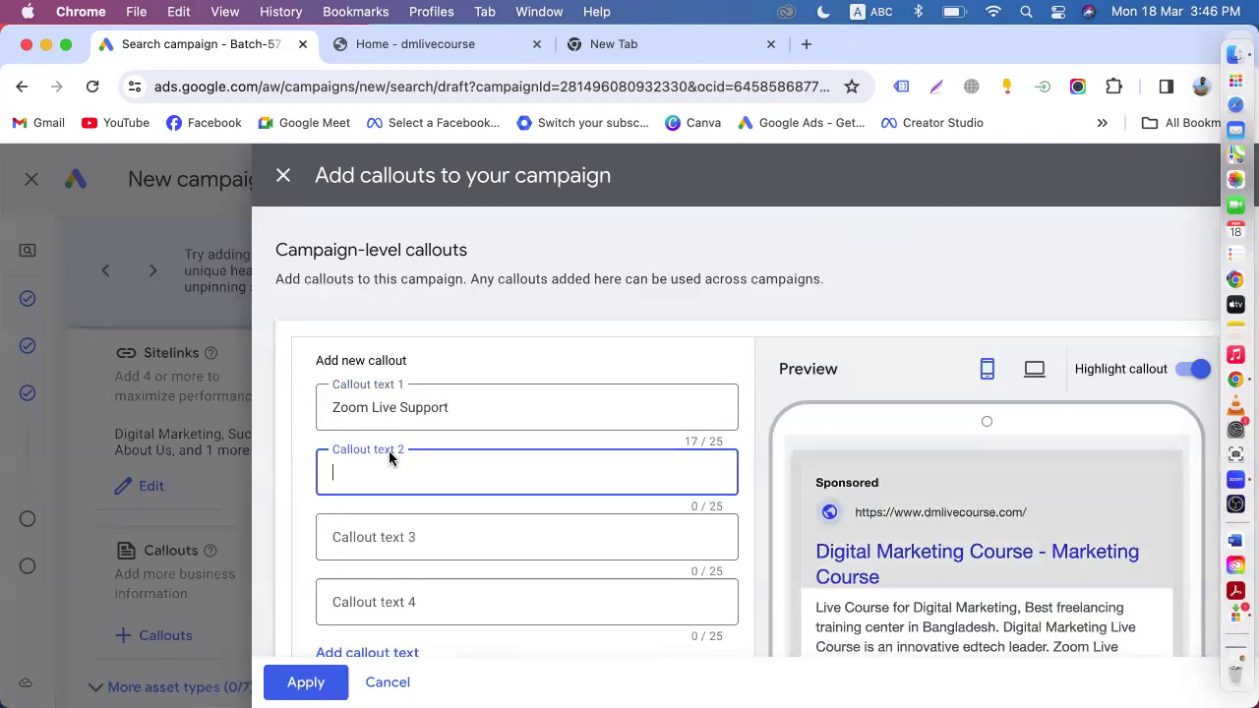
text(Lifetime Support)
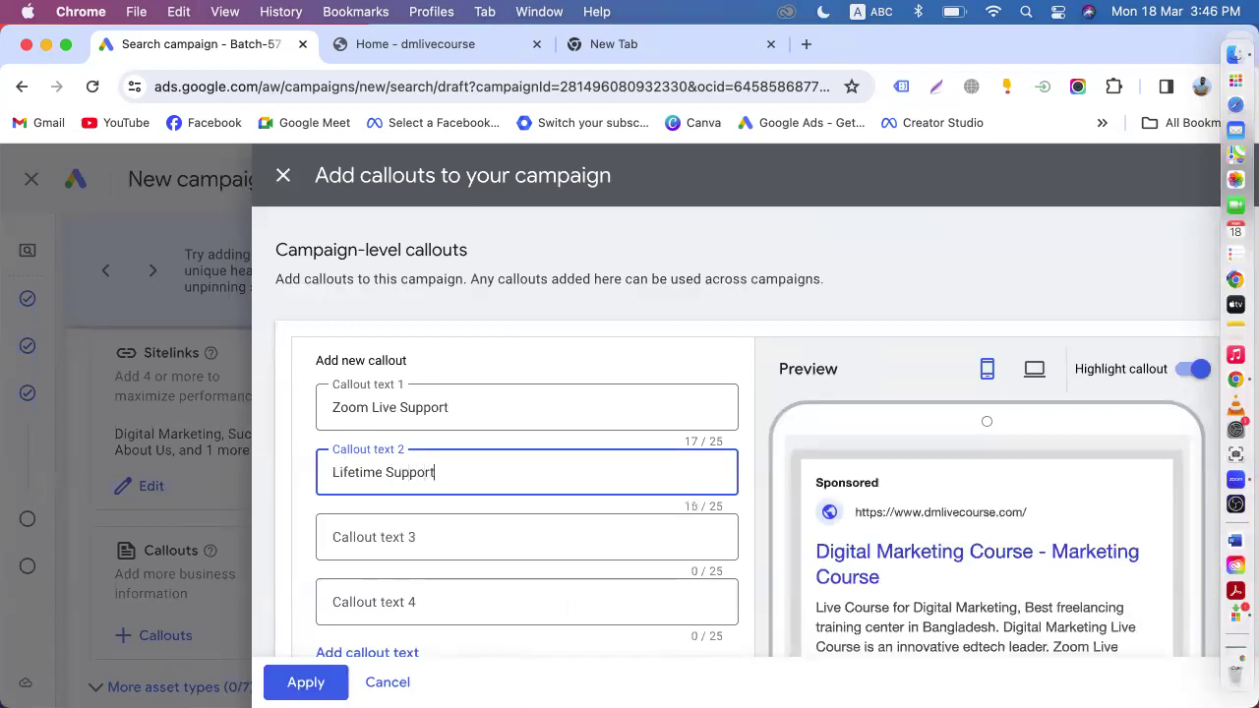
click(306, 682)
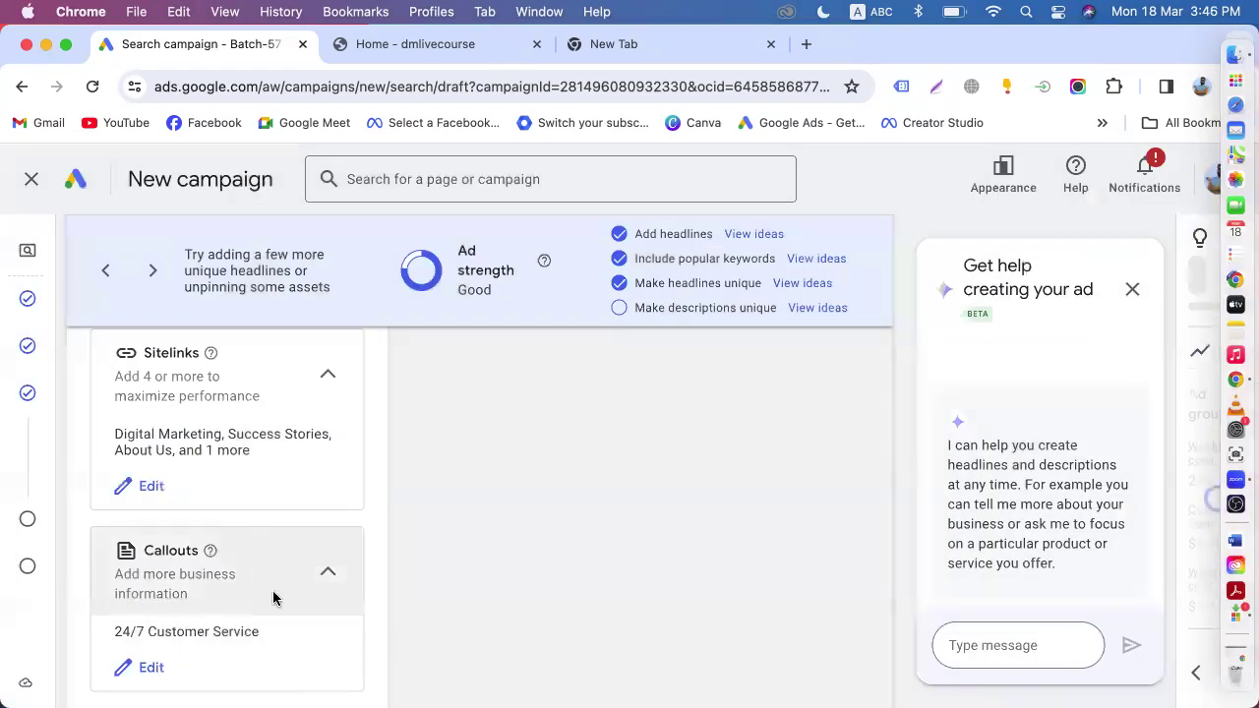
- Review the ad's headlines and descriptions, ending with the cursor in the first description
scroll(407, 463, up, 5)
scroll(433, 511, up, 5)
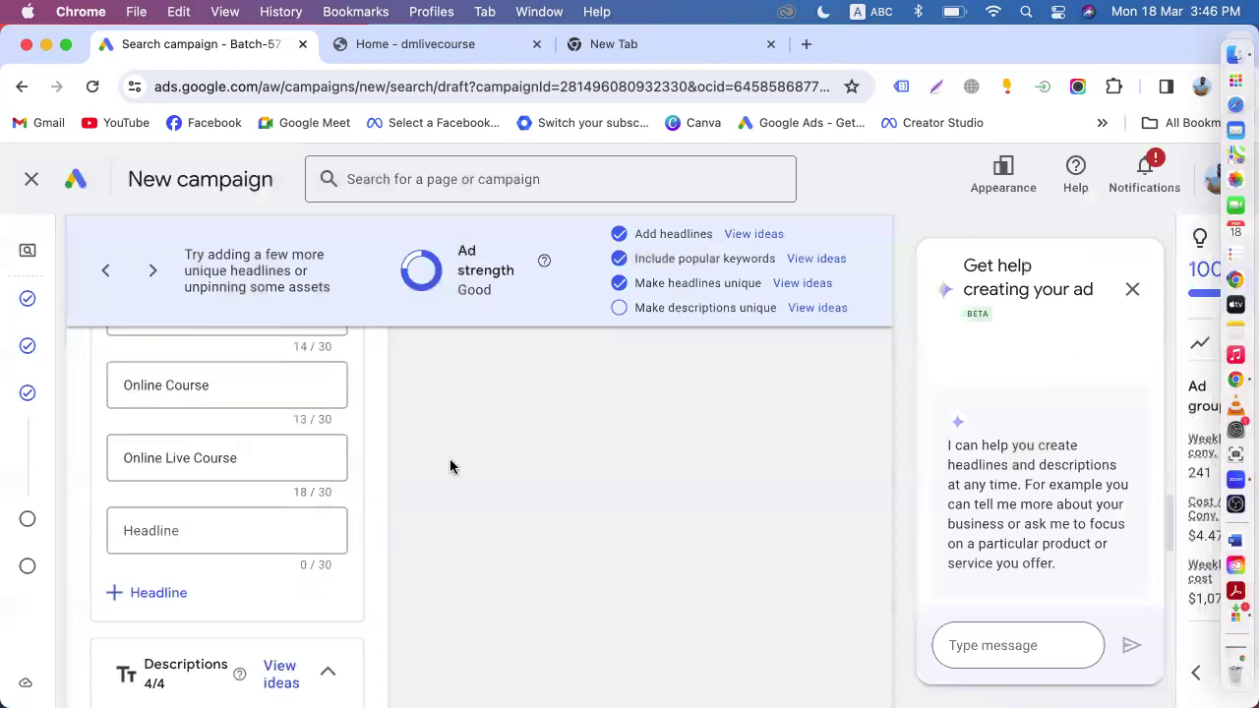
scroll(292, 621, down, 3)
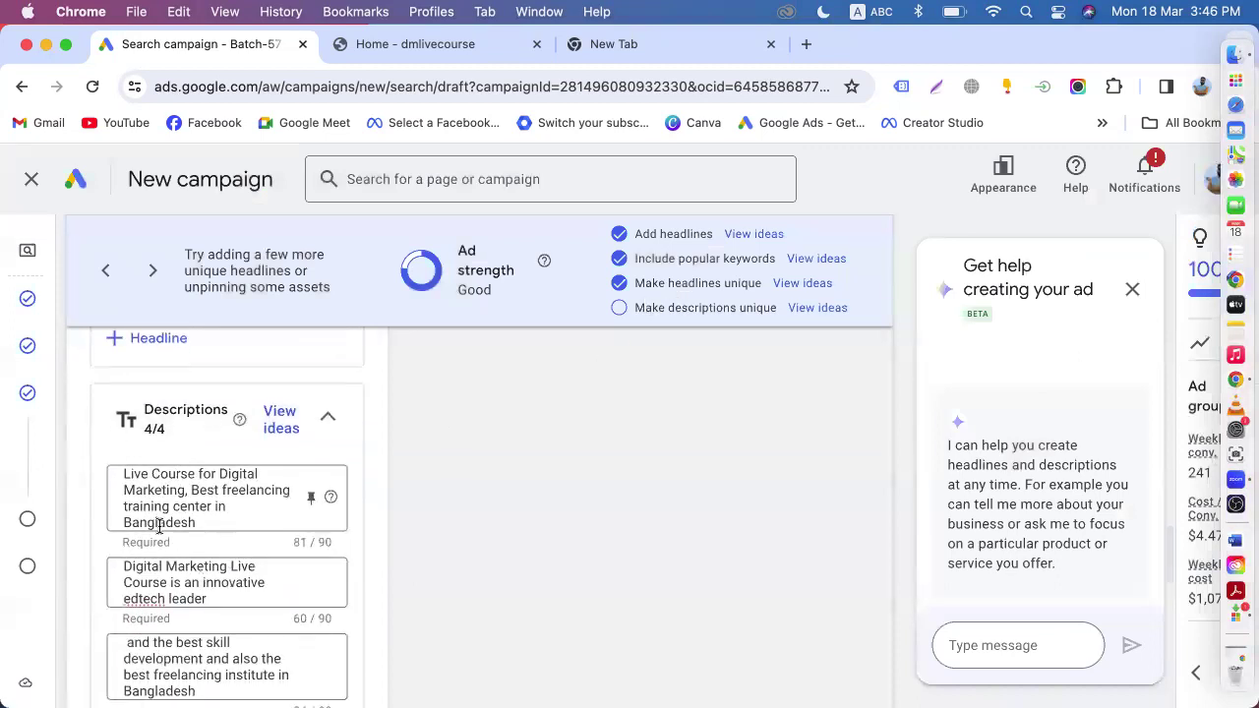
scroll(187, 509, up, 1)
click(189, 559)
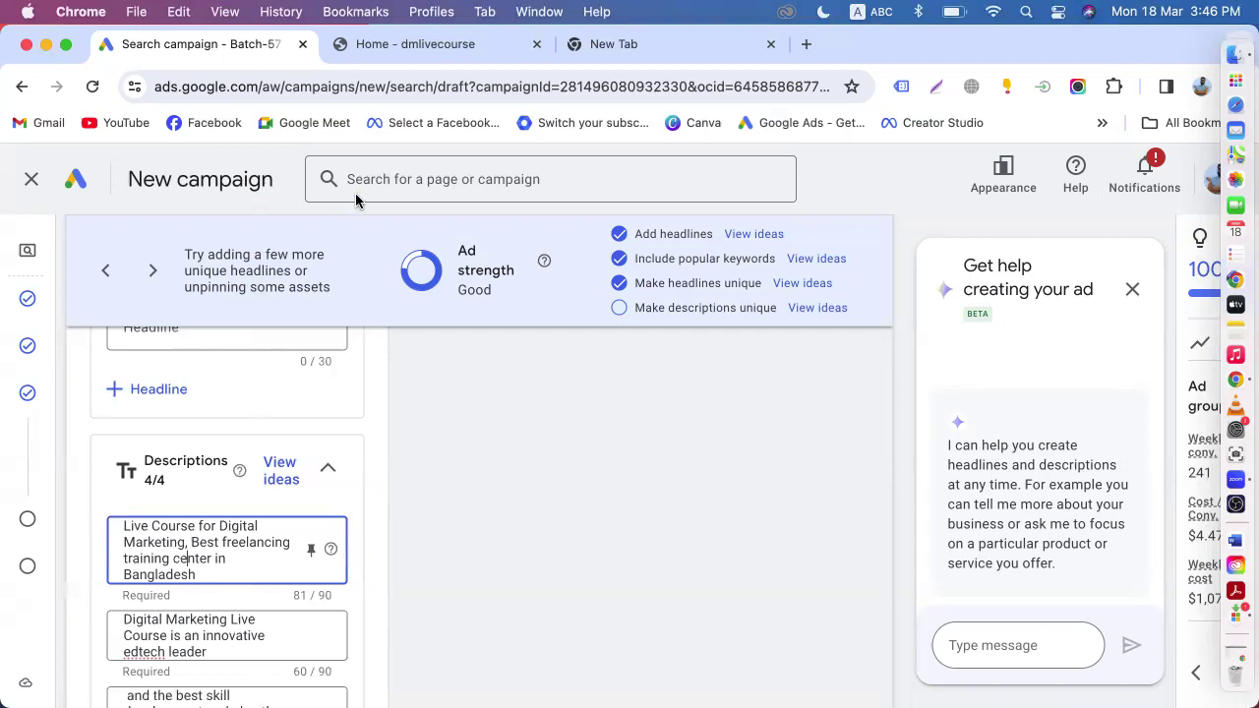
- Search Google for "digital marketing course" in the empty browser tab and examine the titles and descriptions of the sponsored and organic results
click(659, 43)
text(d)
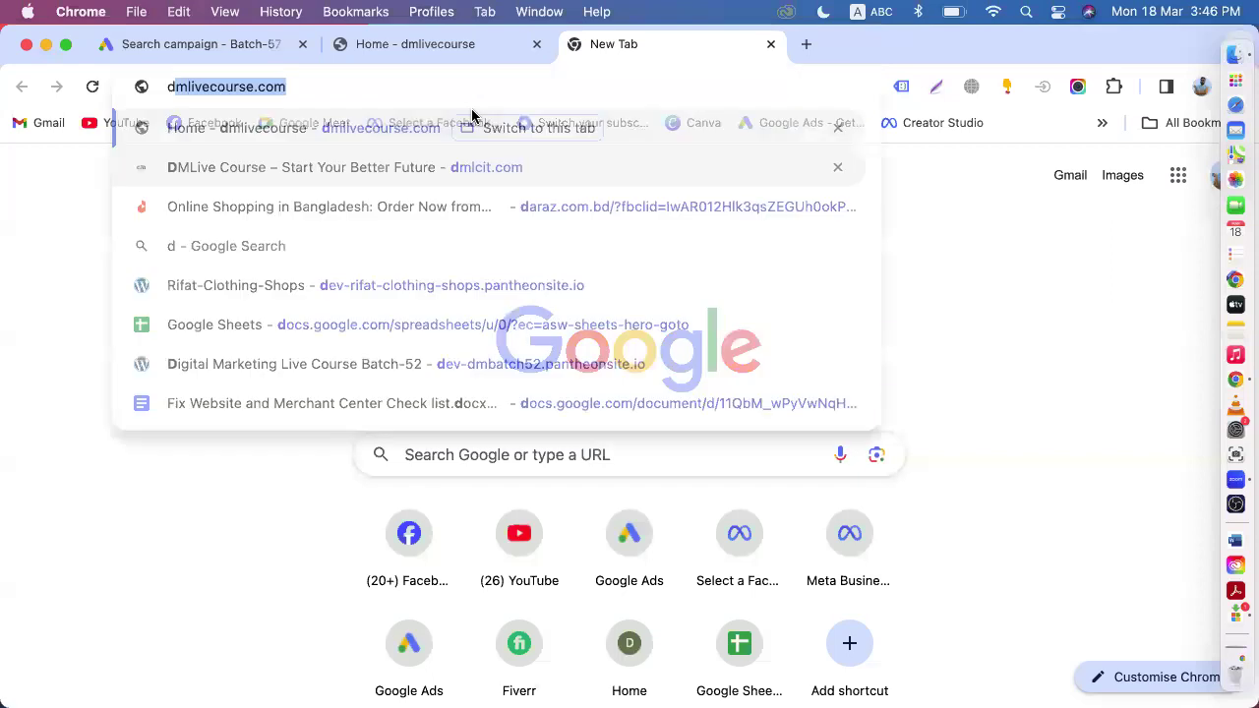
text(igital marketing course)
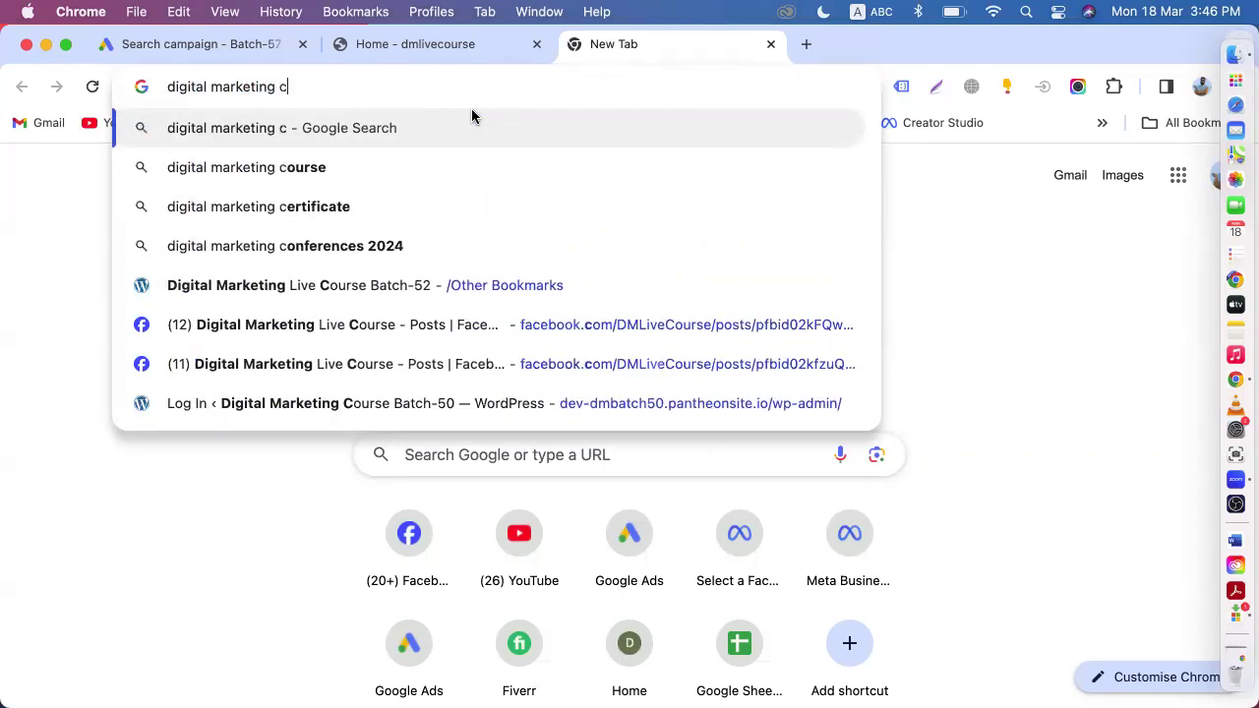
key(Return)
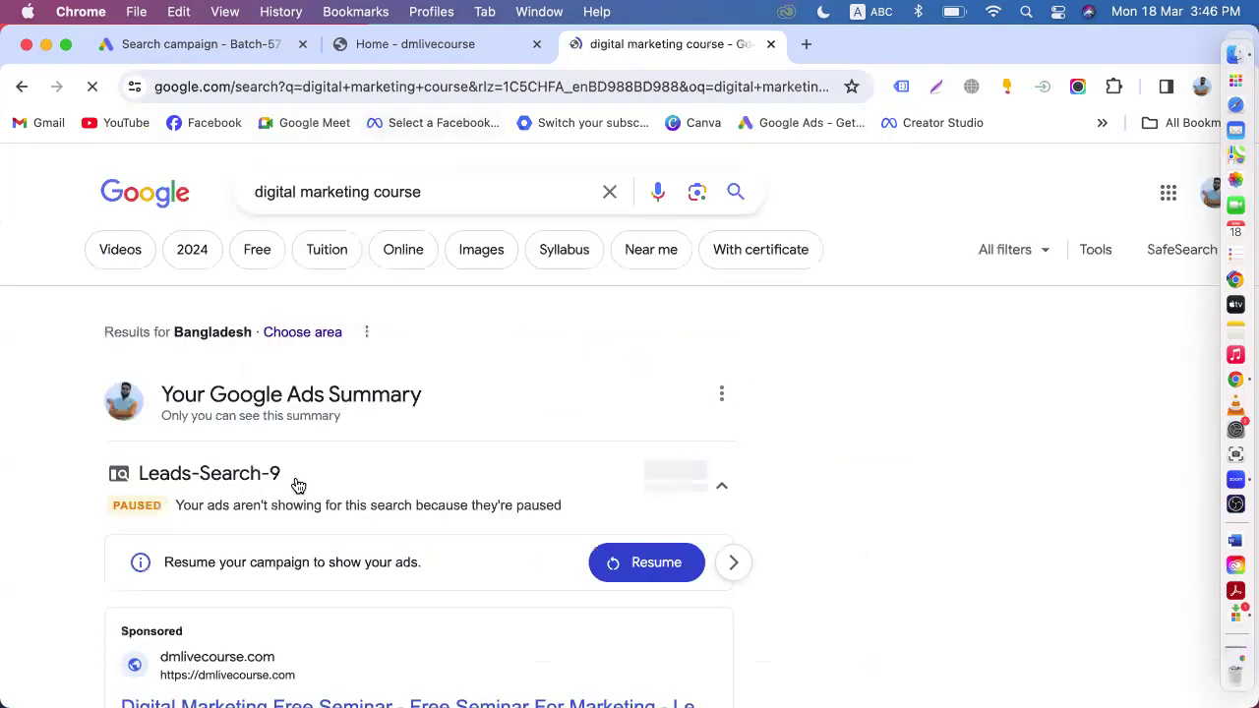
scroll(295, 483, down, 10)
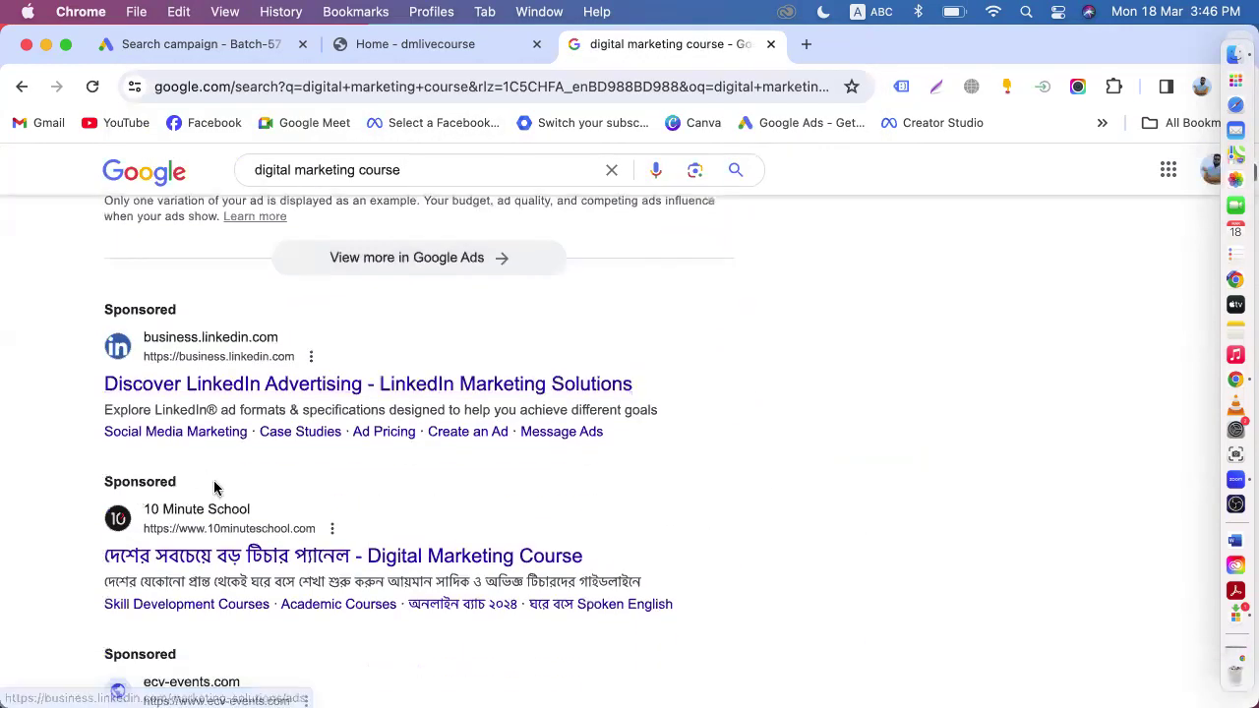
scroll(217, 486, down, 2)
scroll(182, 492, down, 4)
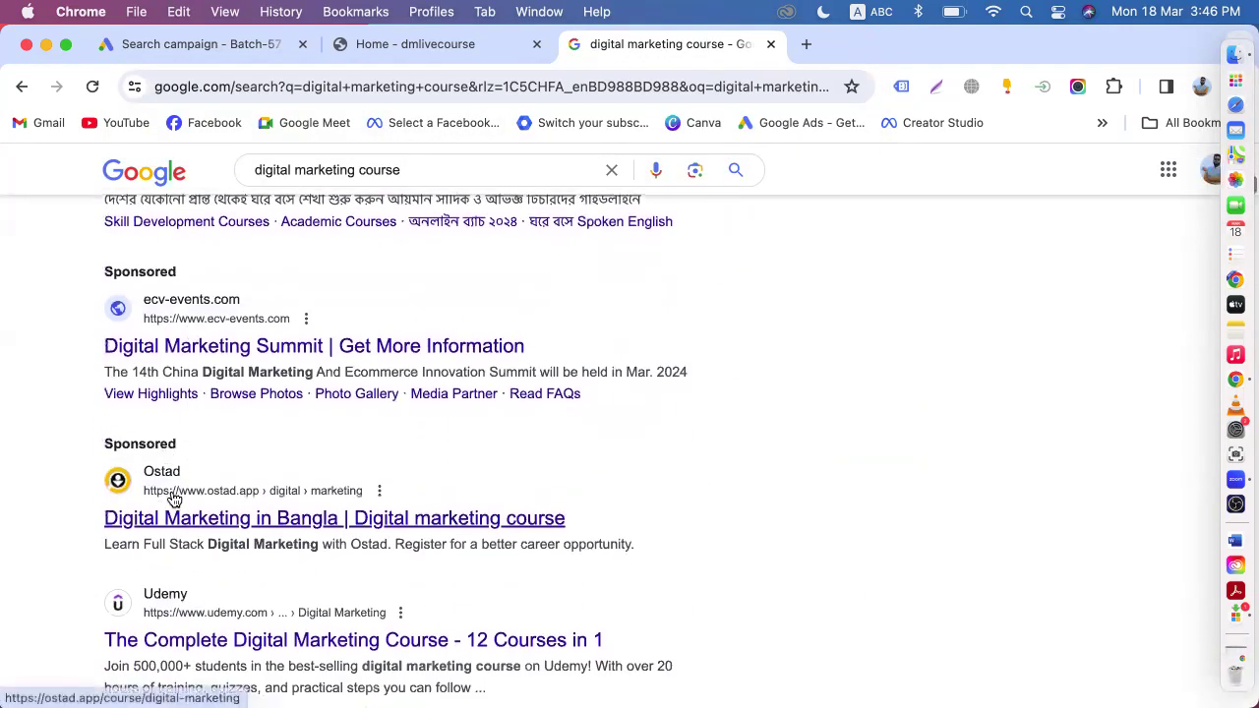
scroll(167, 472, down, 3)
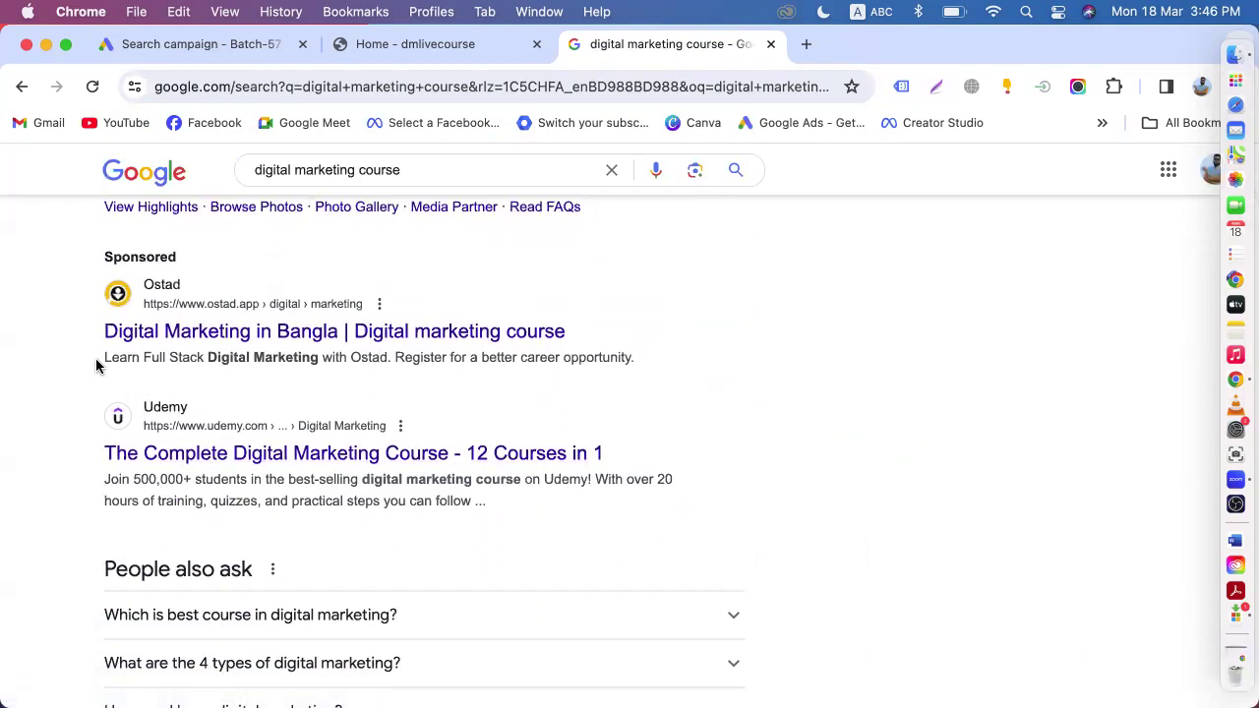
scroll(342, 377, down, 2)
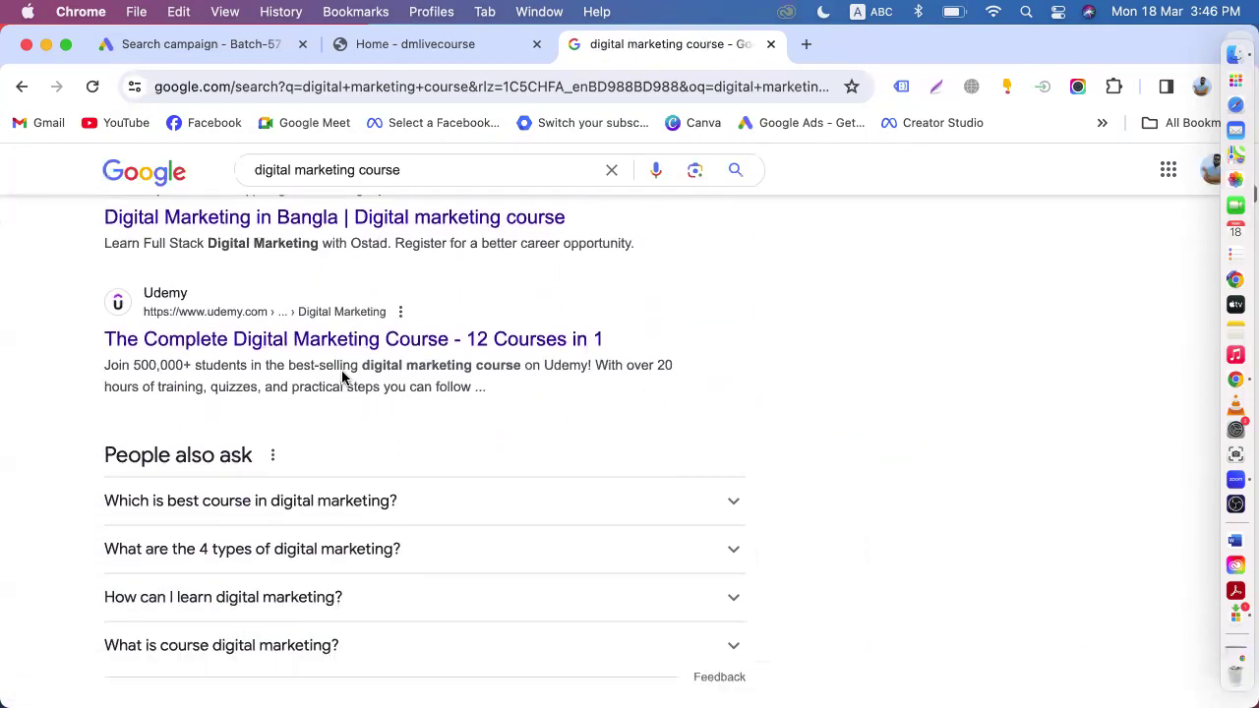
scroll(208, 420, down, 5)
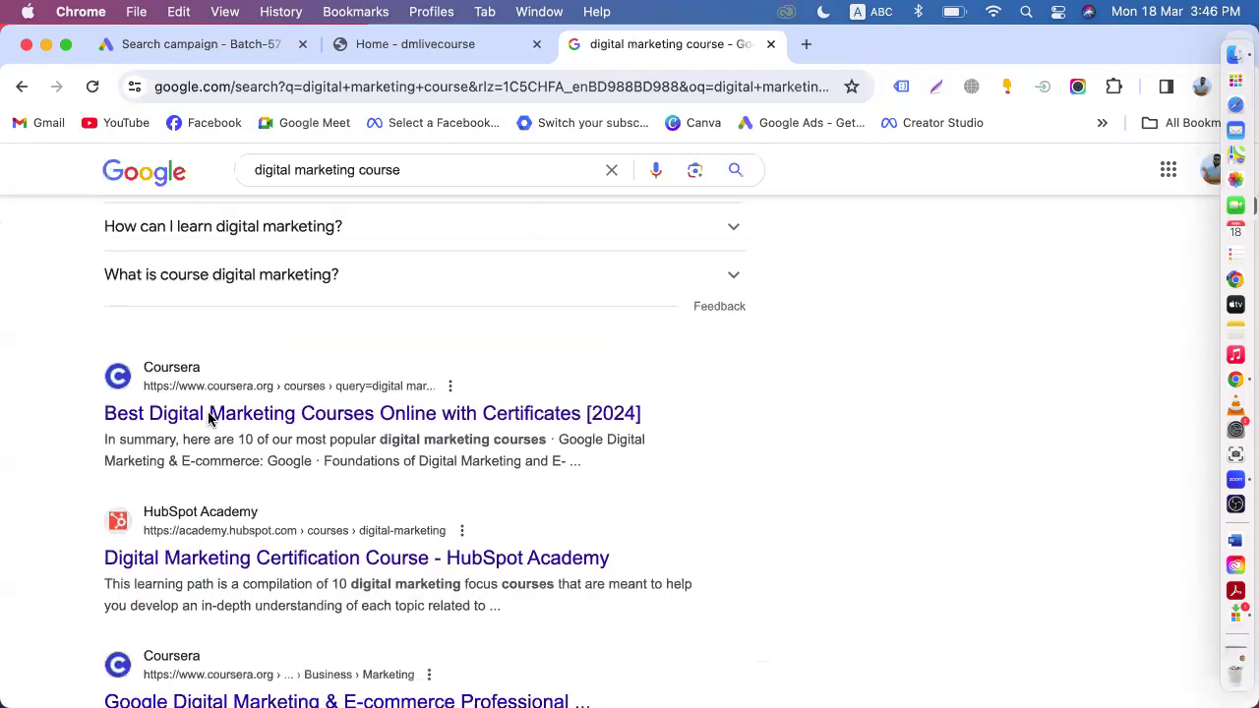
scroll(138, 502, down, 2)
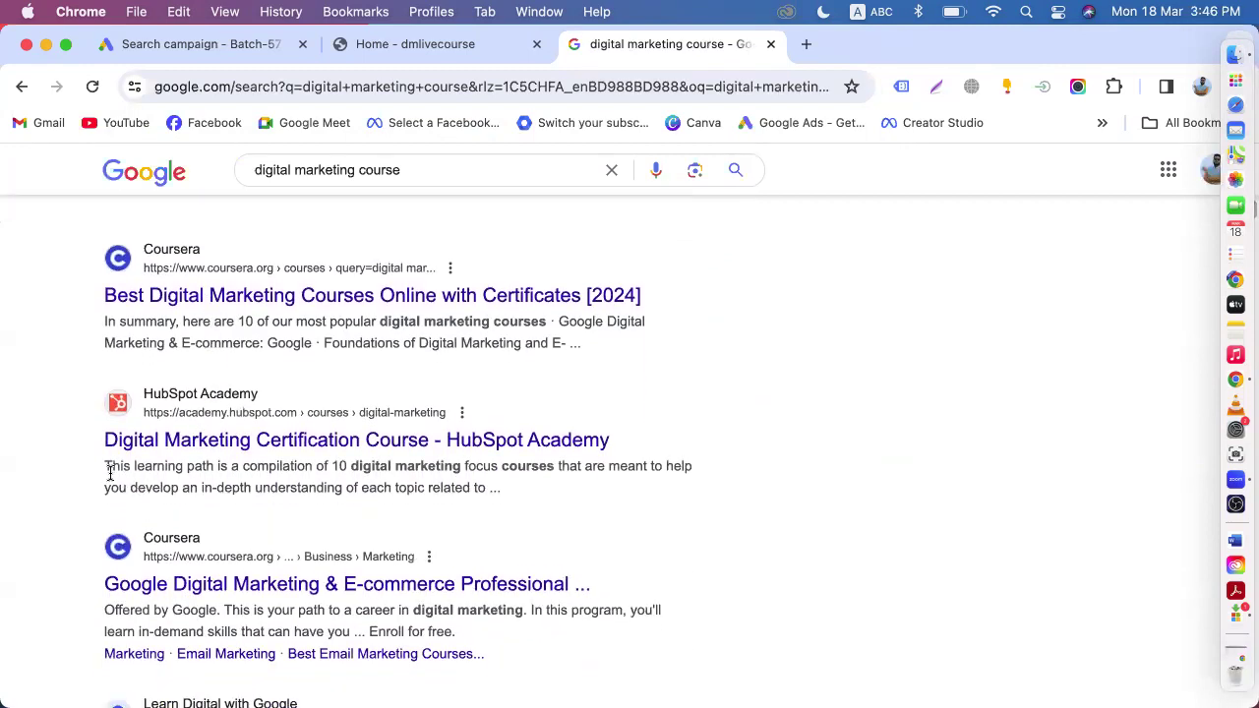
- Return to the campaign draft and examine the ad strength rating and the ad's description, sitelink and callout sections
scroll(99, 474, down, 3)
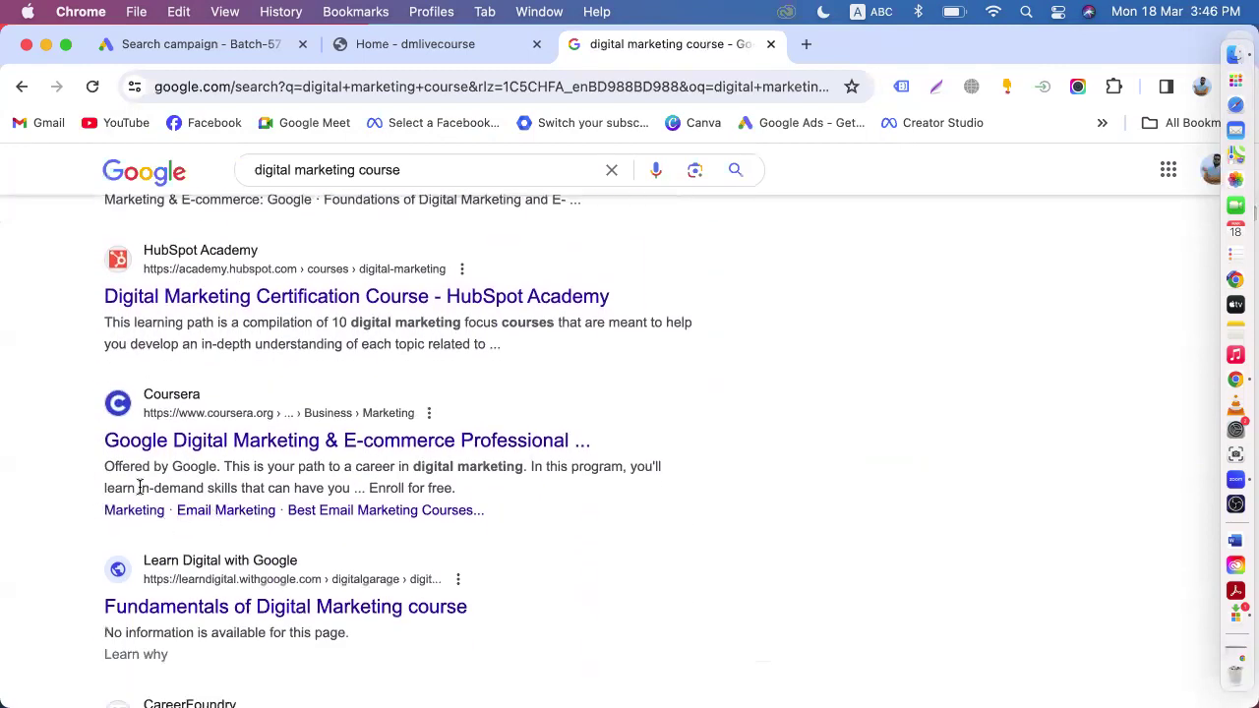
click(187, 45)
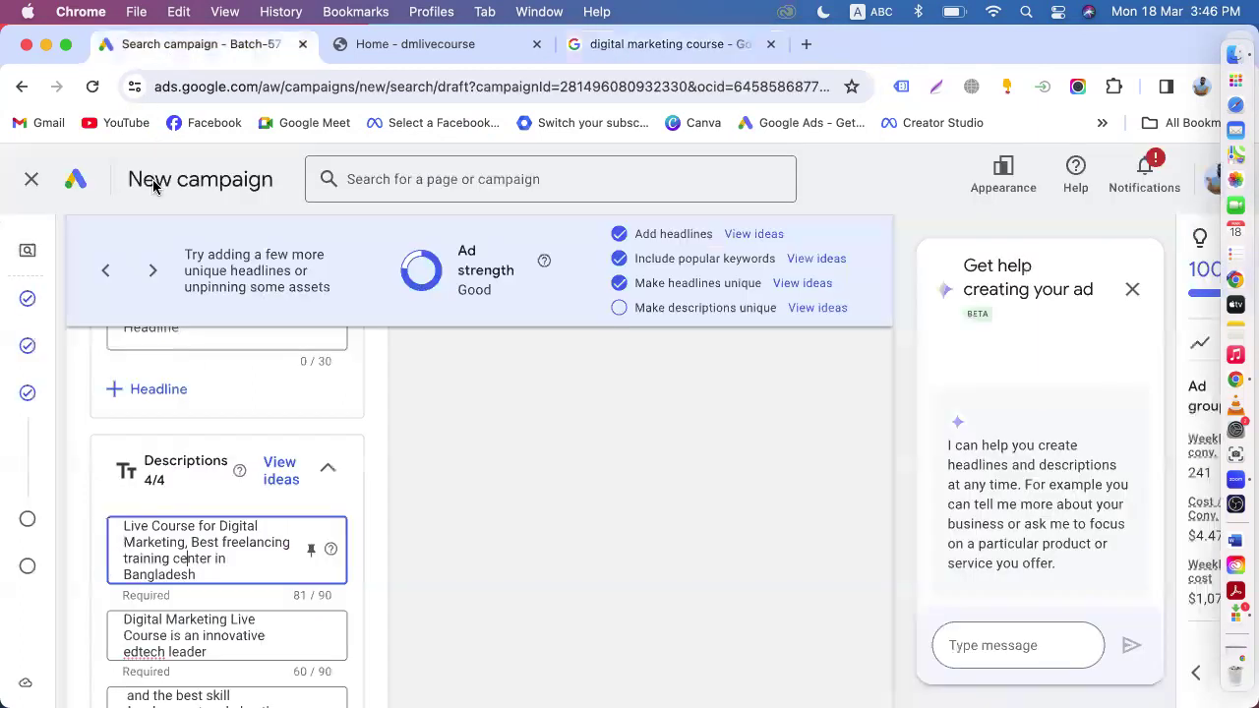
click(526, 522)
scroll(525, 522, down, 10)
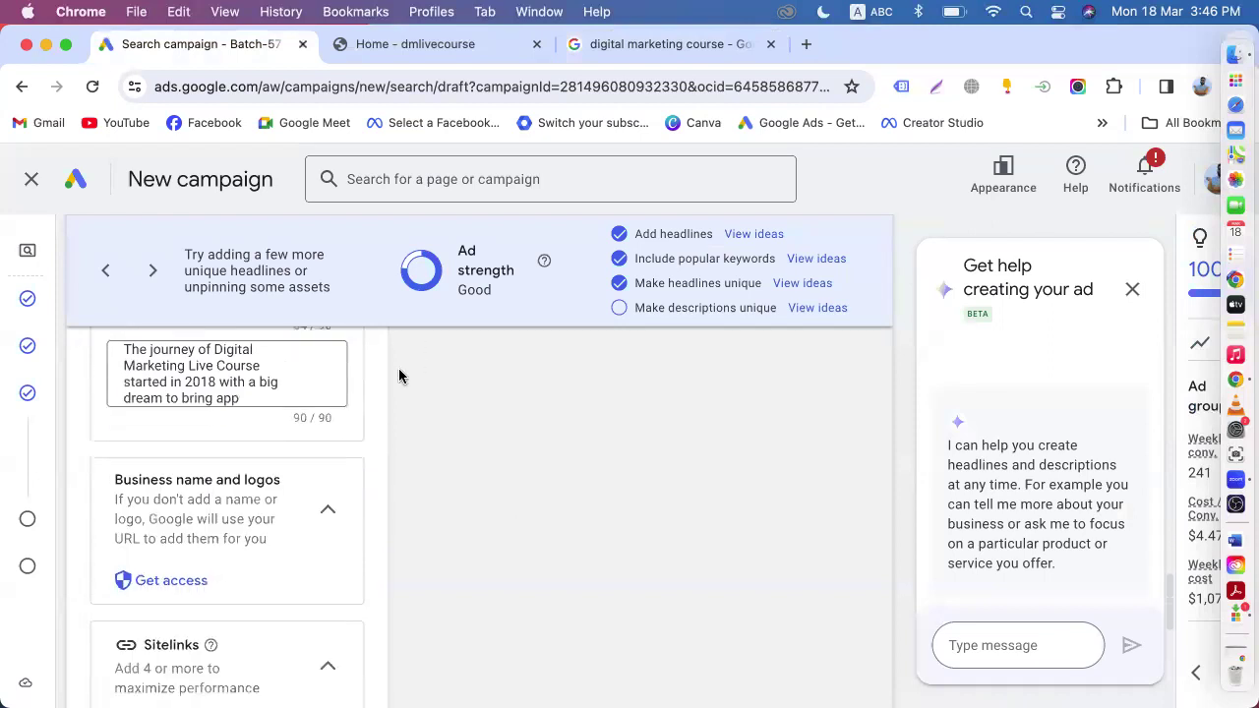
scroll(343, 486, down, 5)
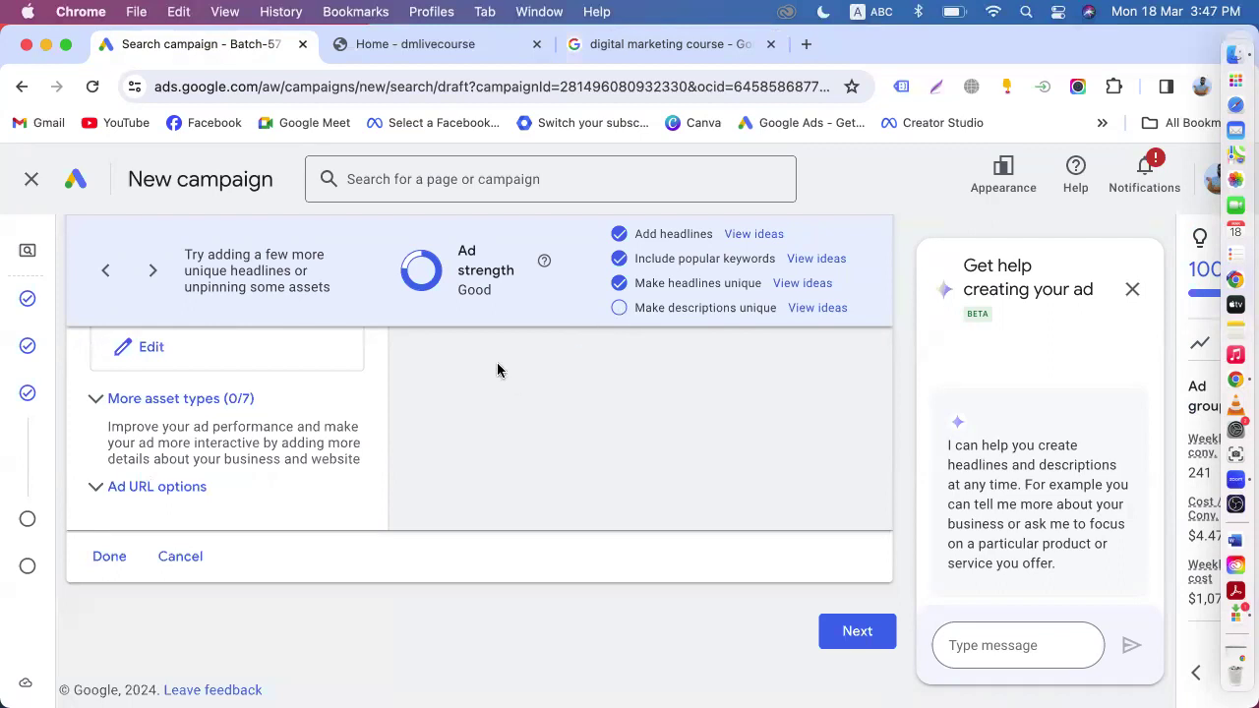
scroll(483, 409, up, 5)
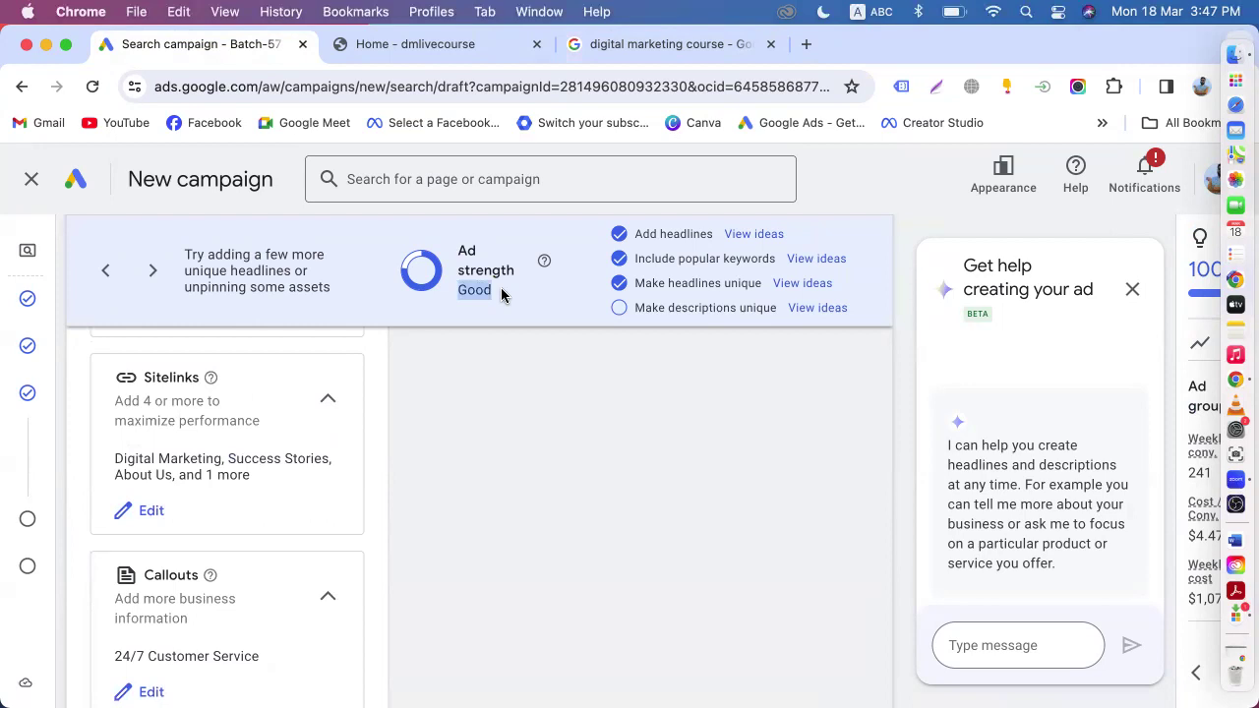
click(622, 305)
scroll(413, 506, down, 2)
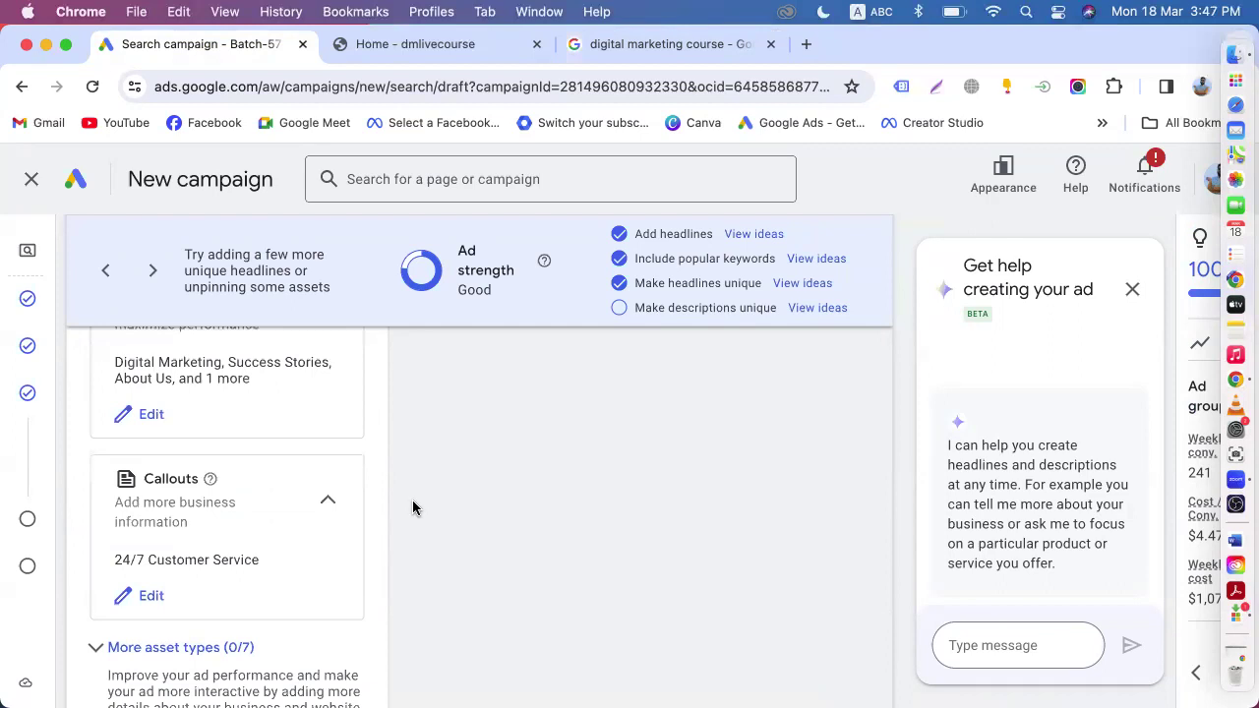
- Start adding a campaign-level lead form from the additional asset types and accept the lead form Terms of Service
scroll(413, 507, down, 4)
click(174, 404)
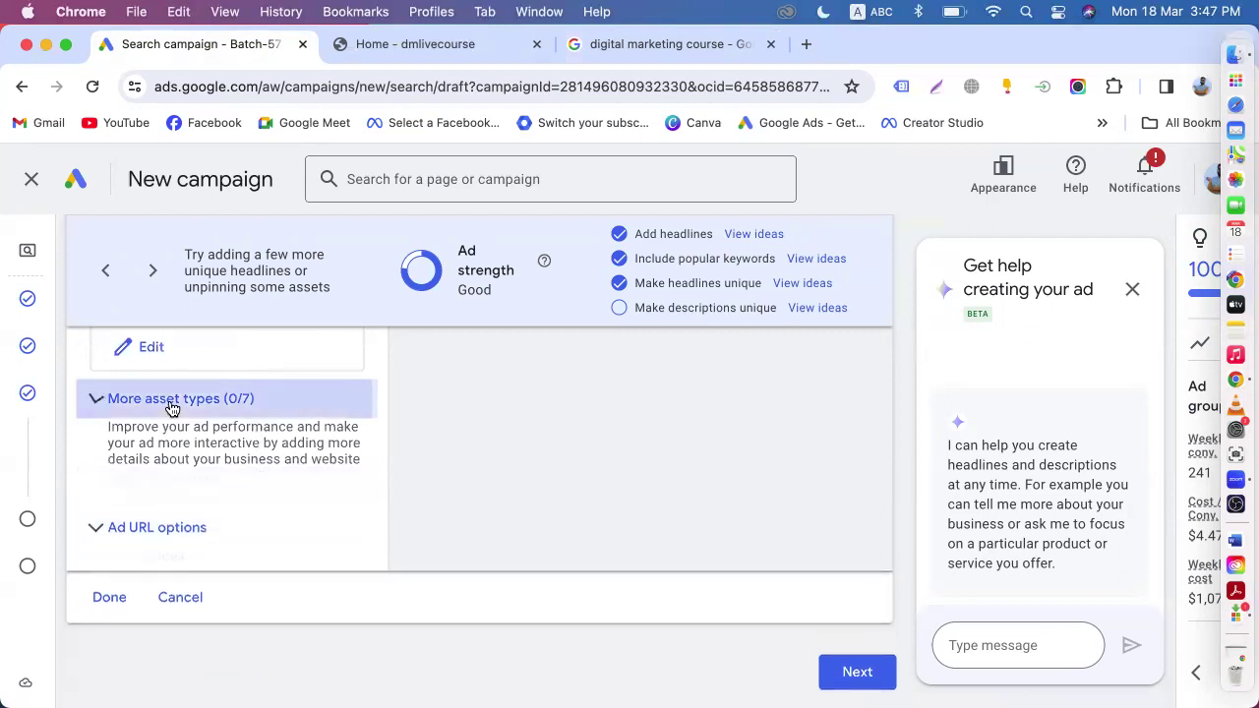
scroll(222, 499, down, 7)
scroll(197, 499, down, 6)
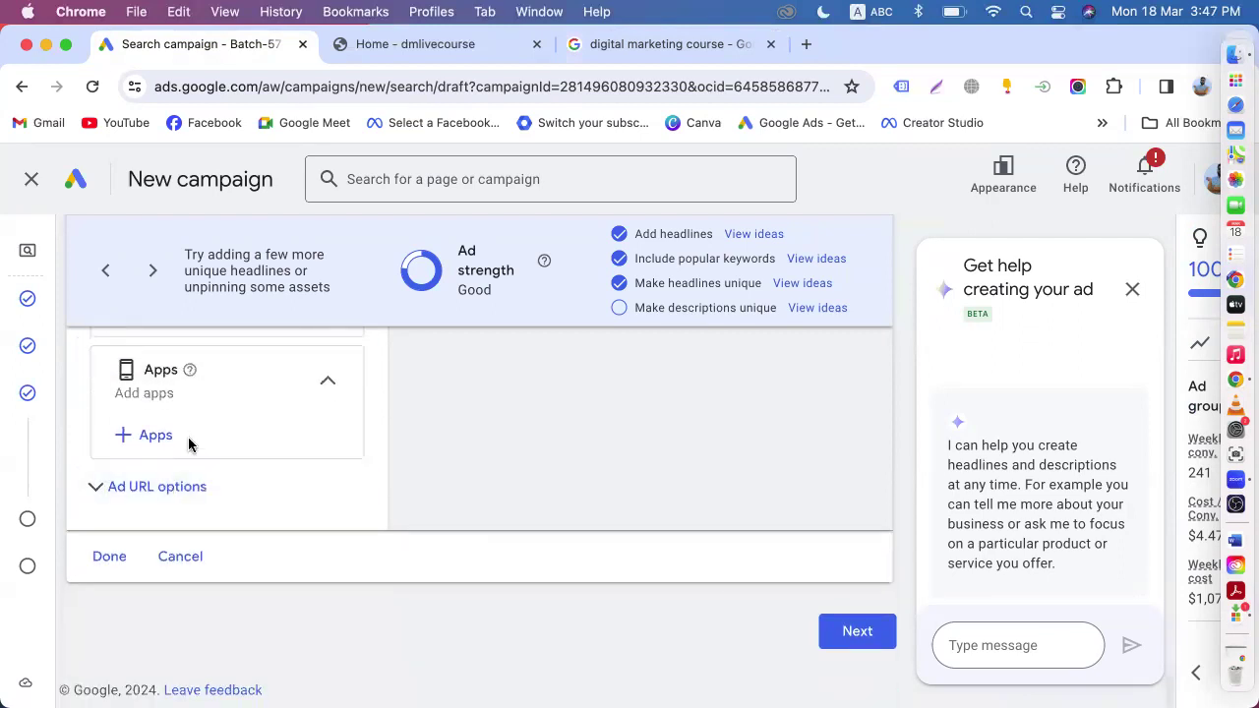
scroll(177, 448, up, 4)
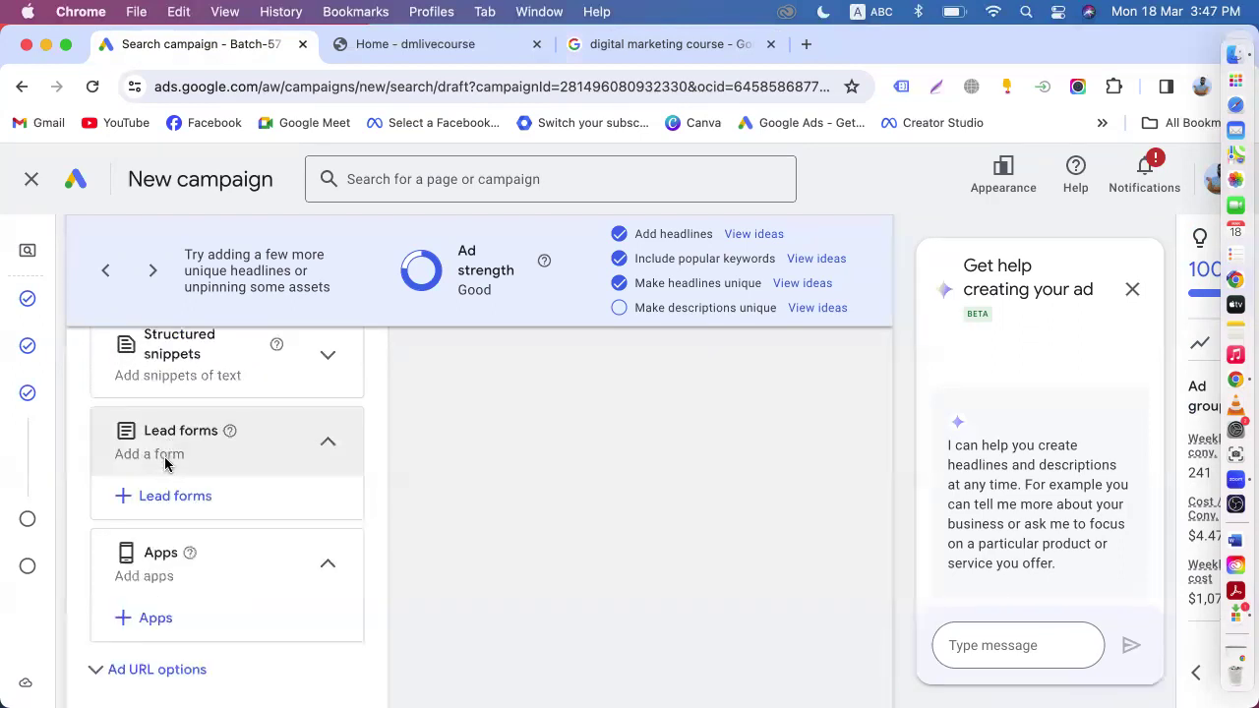
click(175, 498)
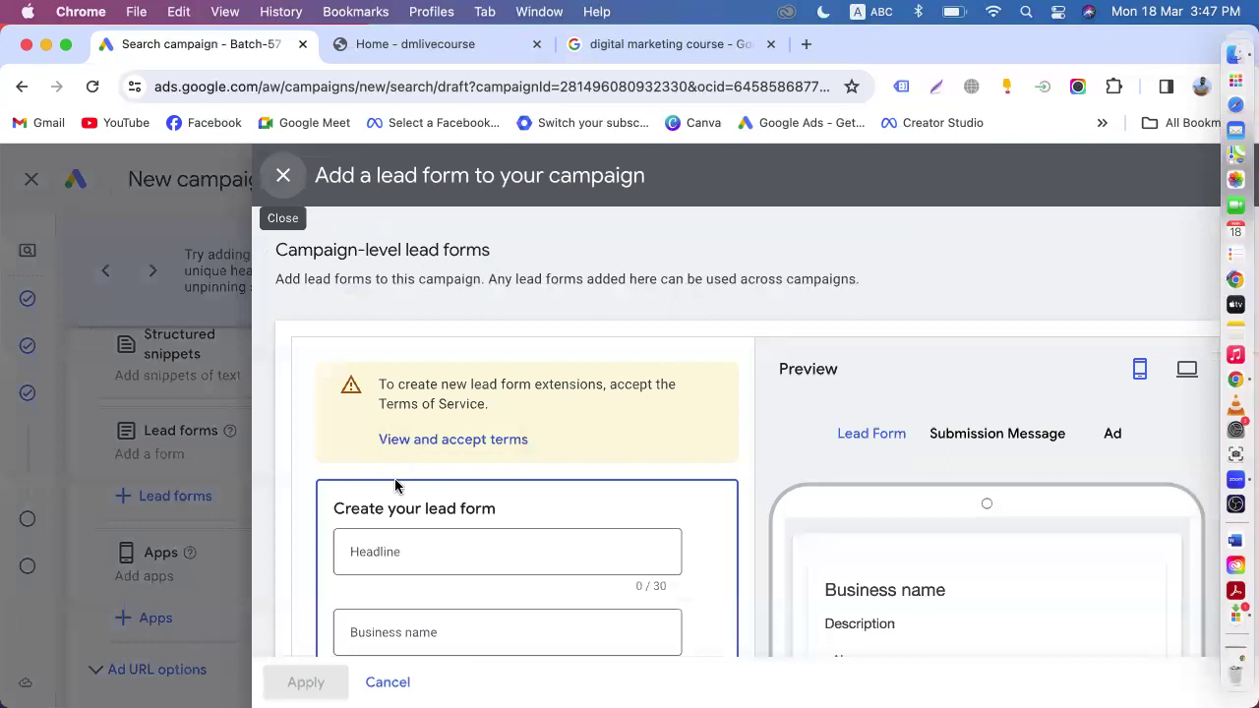
click(456, 446)
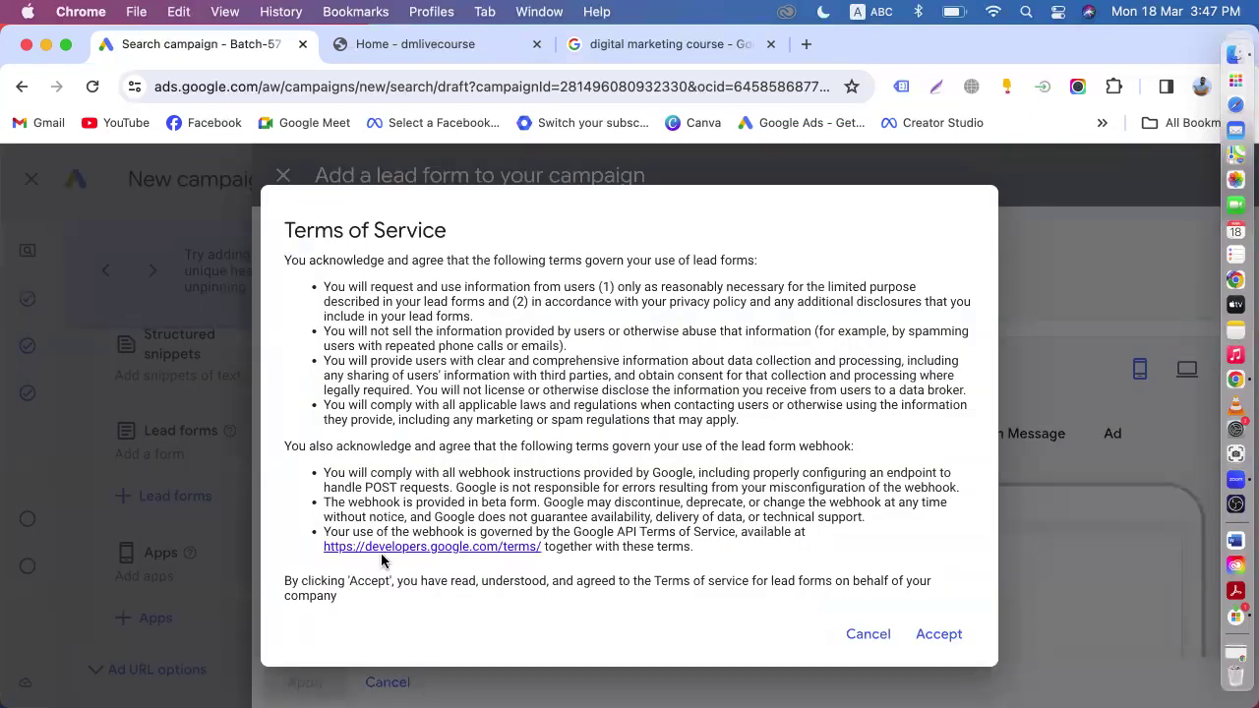
click(936, 636)
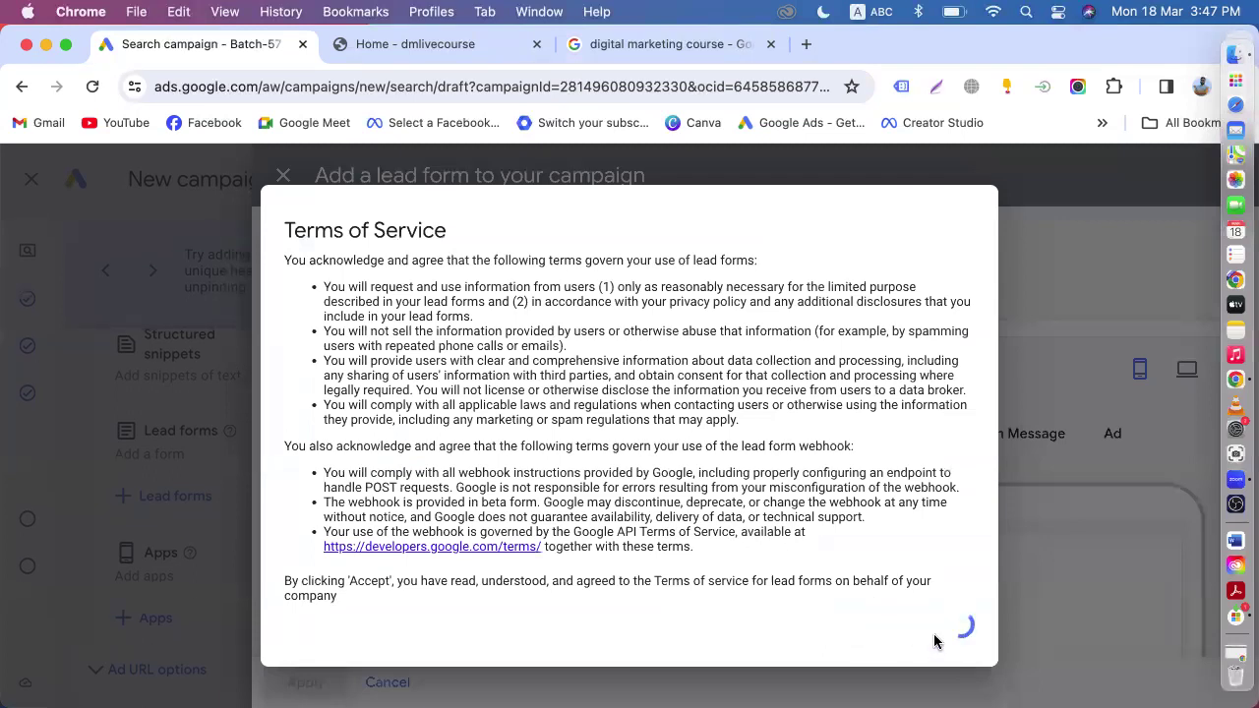
scroll(600, 452, down, 2)
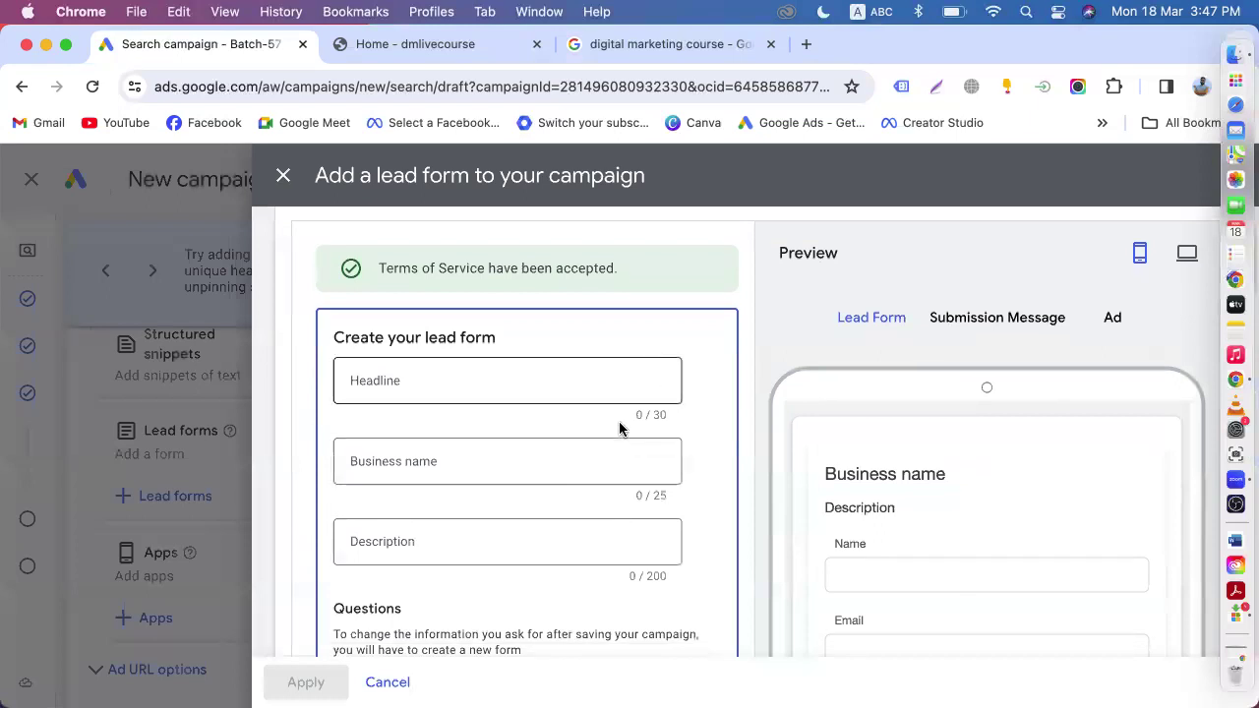
- Enter "Digital Marketing Free Seminar" as the lead form's headline and "DM live Course" as its business name
click(456, 385)
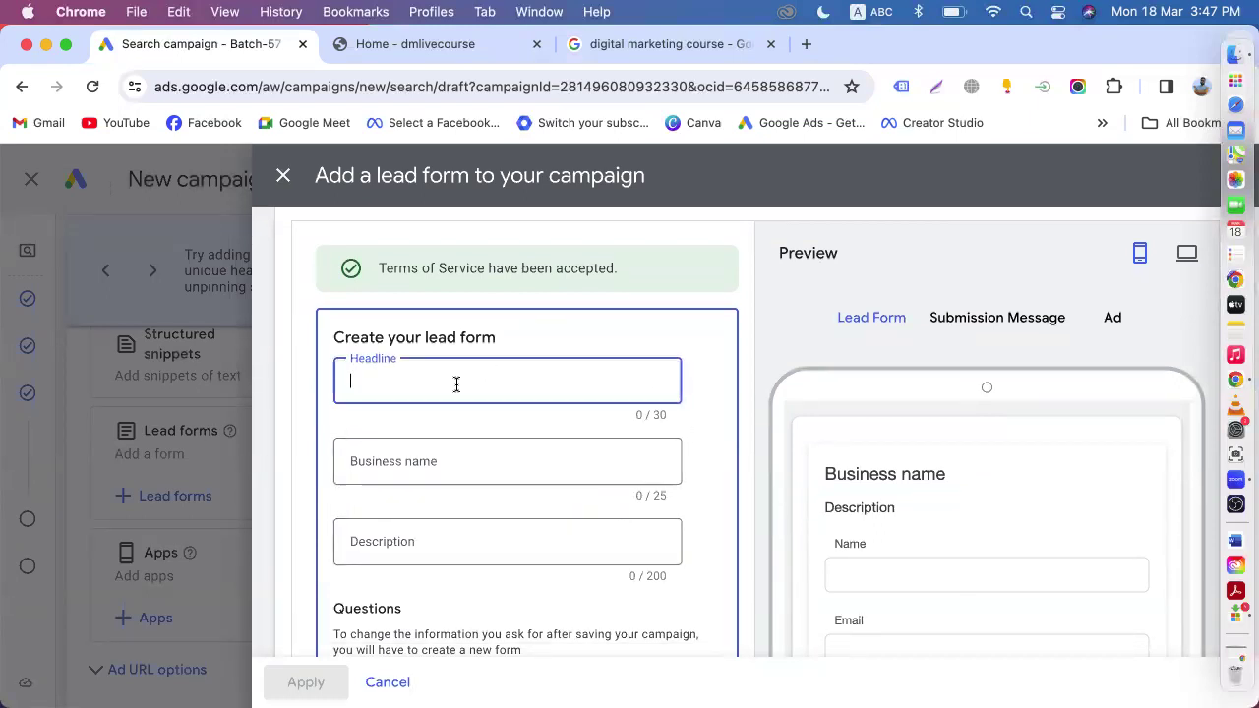
text(Digital Ma)
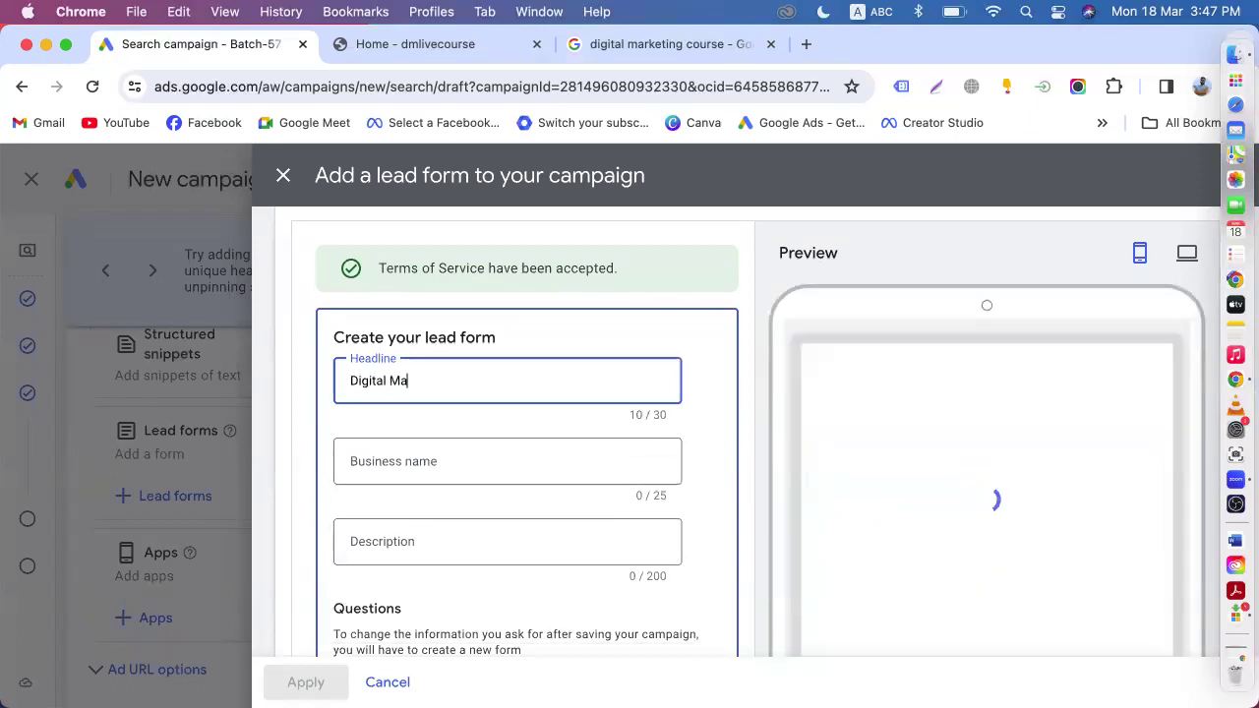
text(rketing Free seminar)
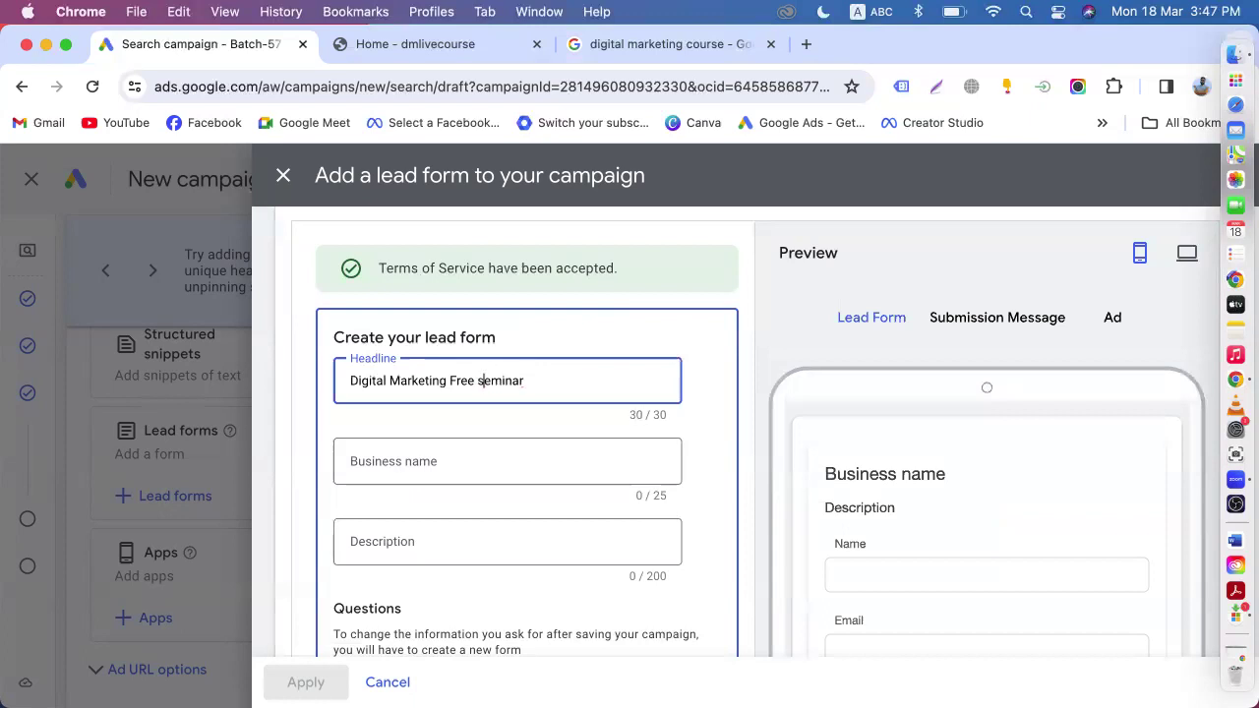
click(483, 380)
key(BackSpace)
text(S)
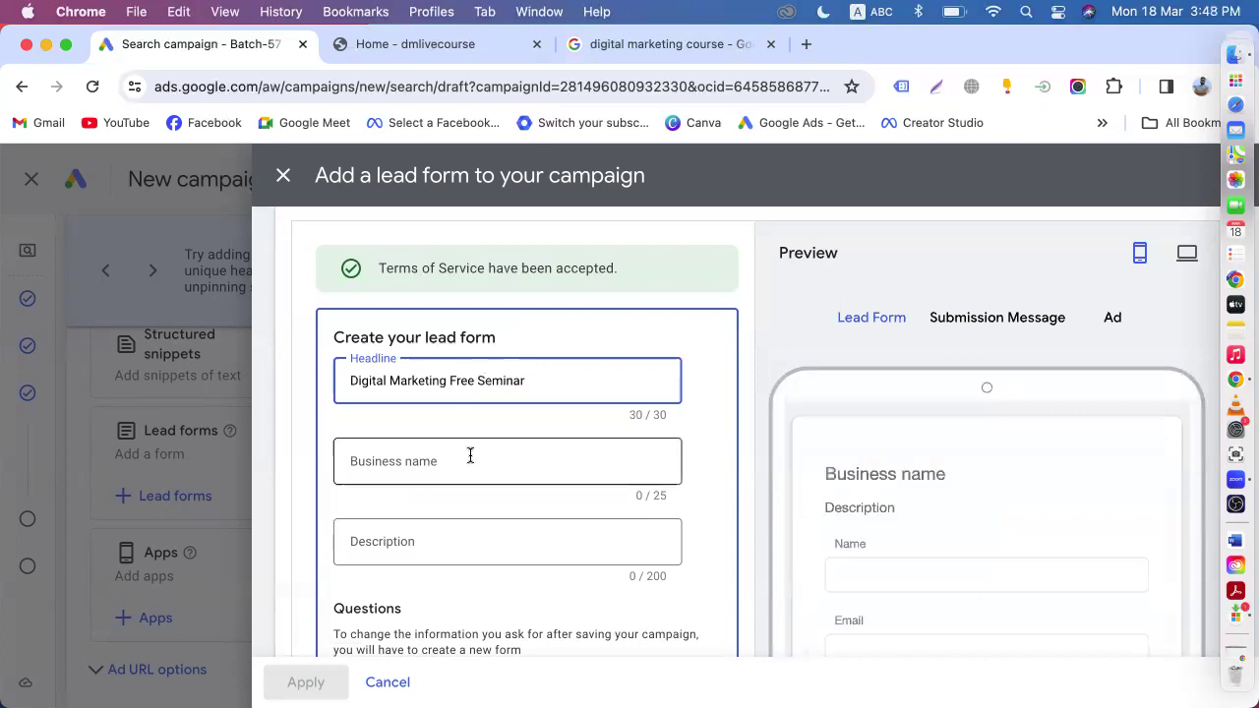
click(470, 455)
text(DM live Cpourse)
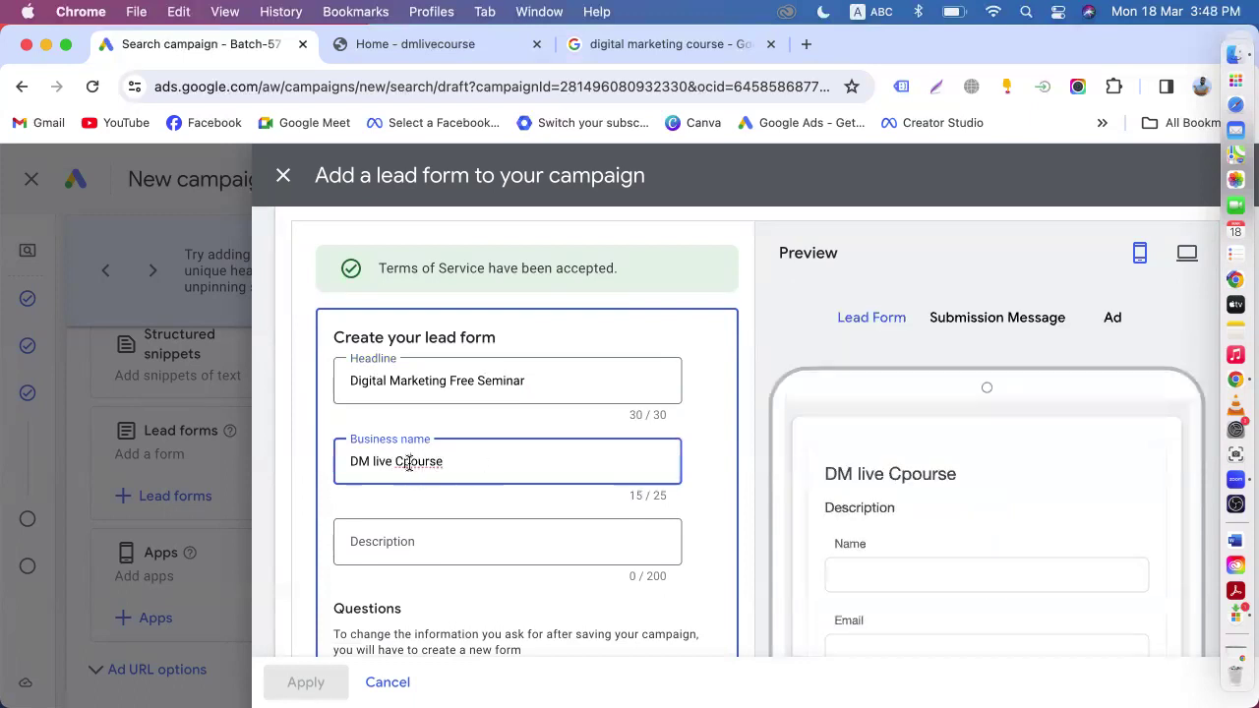
key(BackSpace)
click(395, 541)
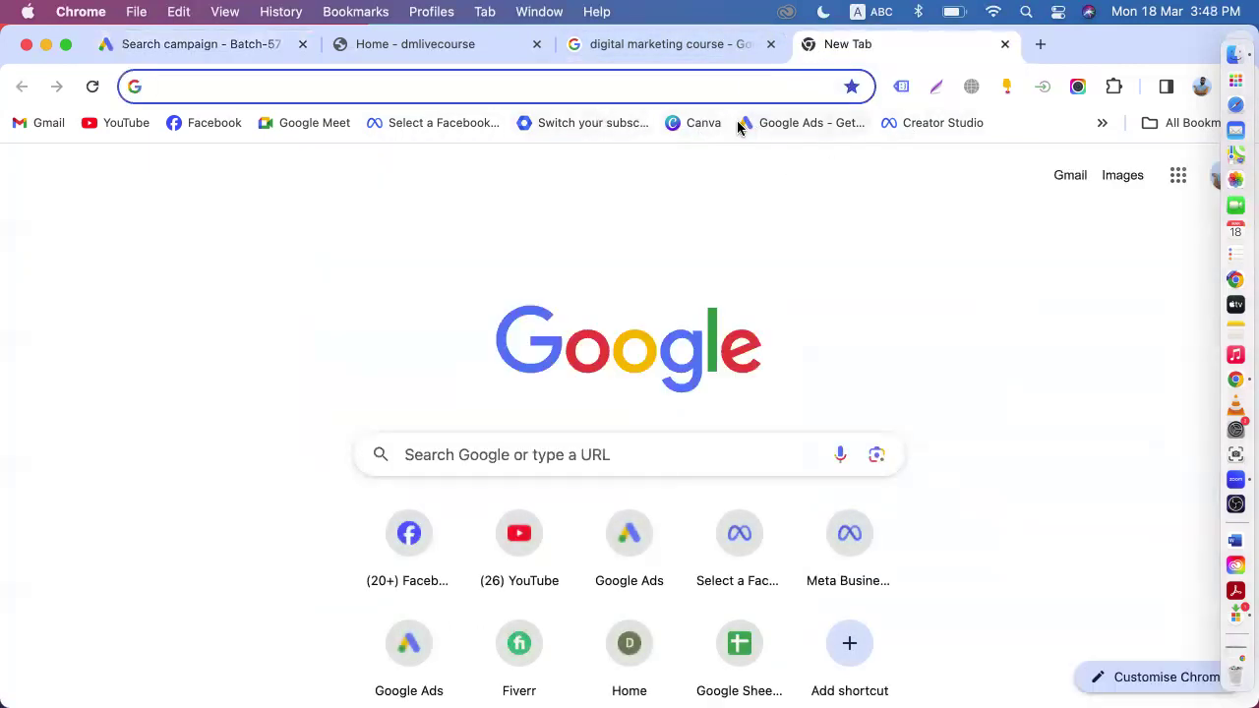
- Switch to Meta Business Suite in a new browser tab and bring up its list of instant lead forms
click(930, 123)
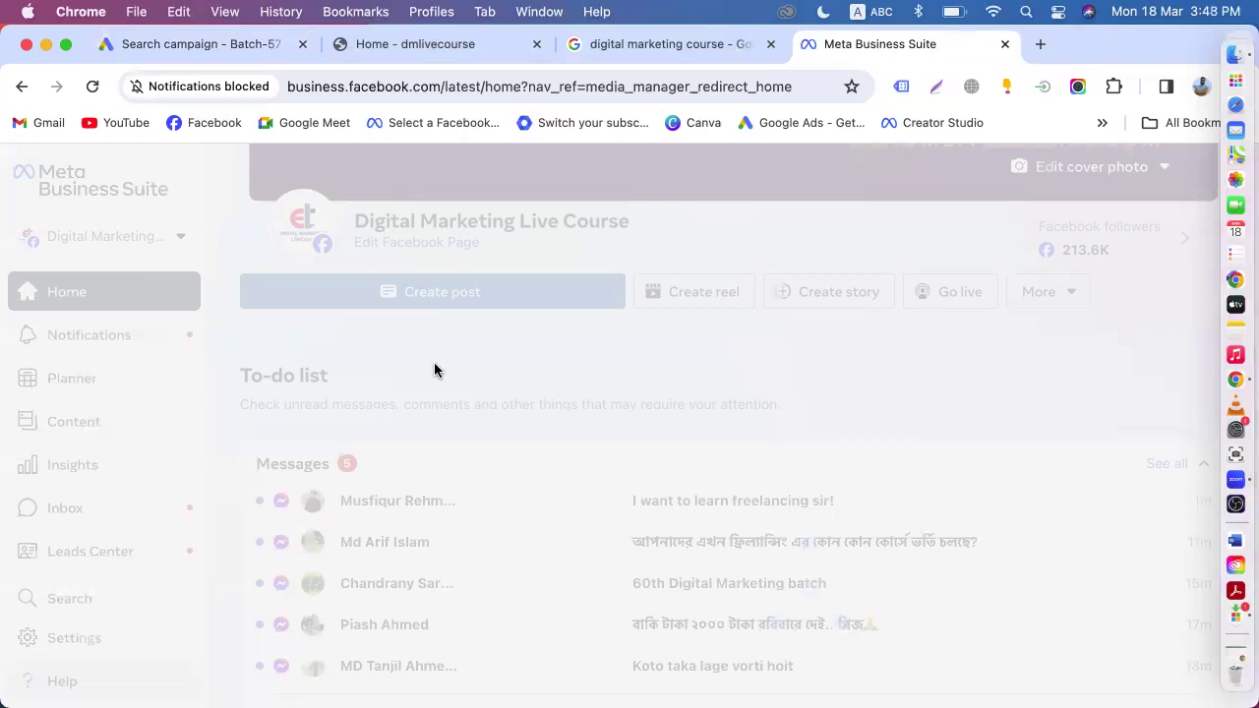
scroll(110, 470, down, 1)
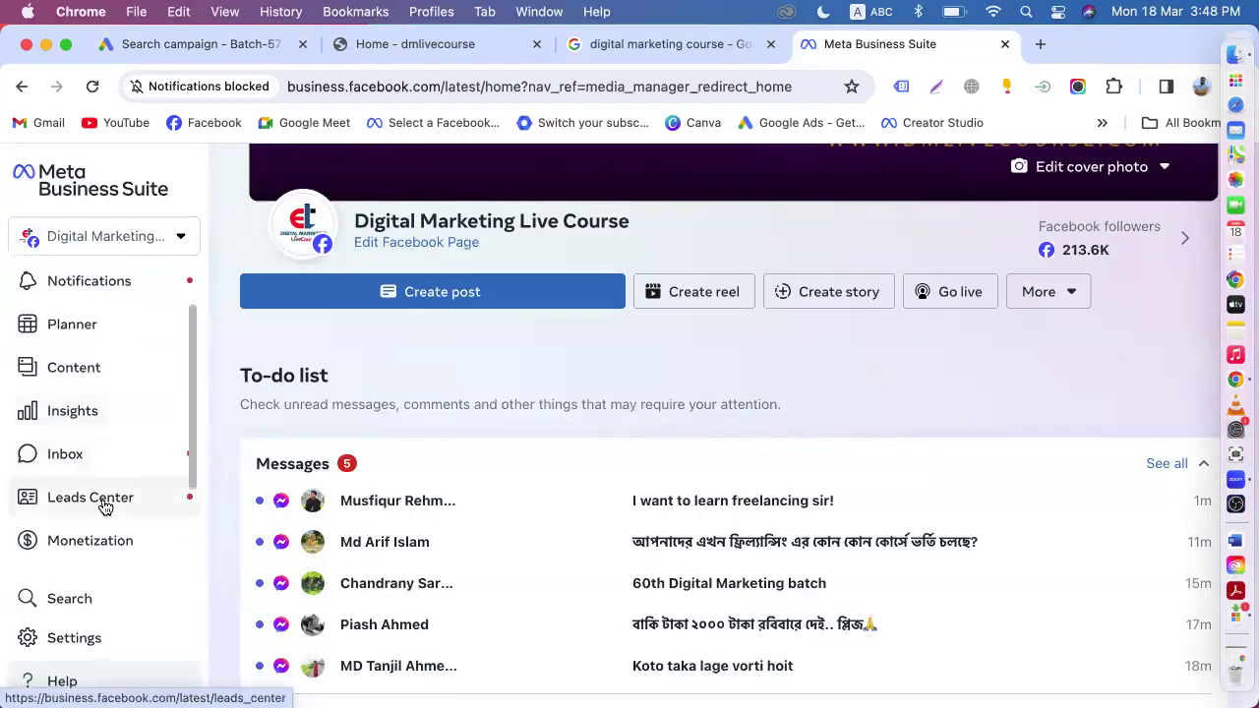
click(106, 498)
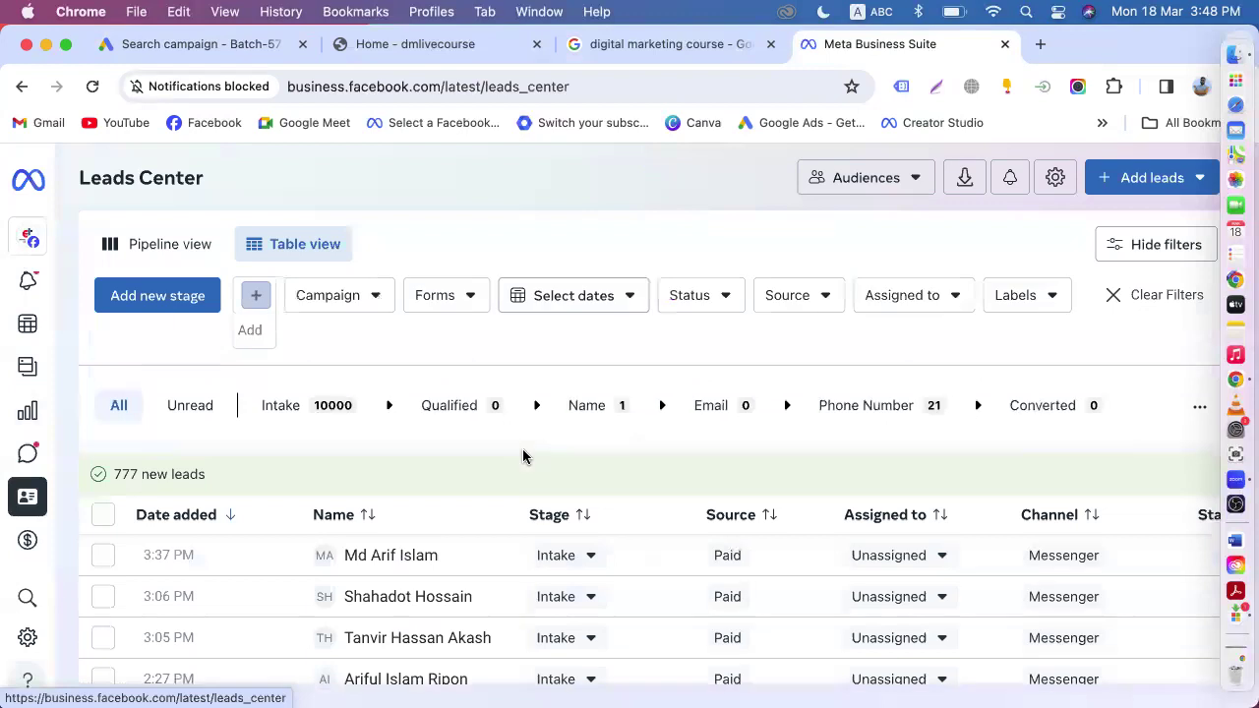
mouse_move(46, 446)
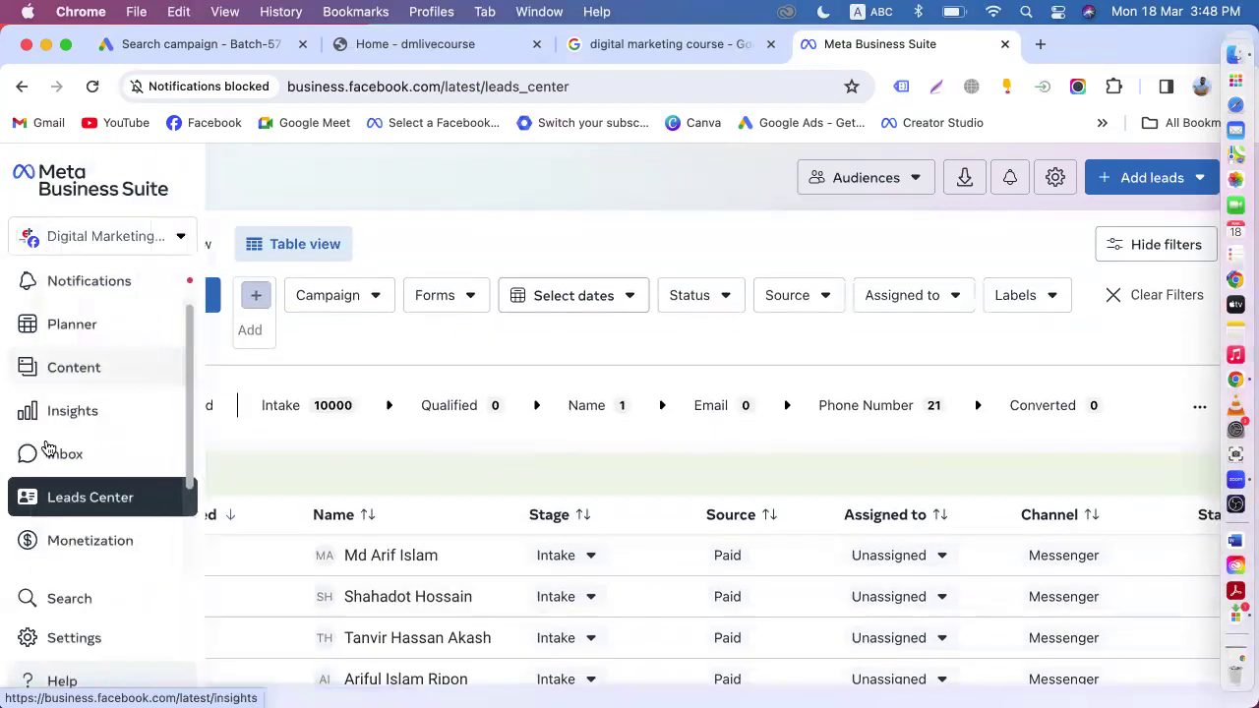
scroll(76, 492, down, 2)
click(73, 488)
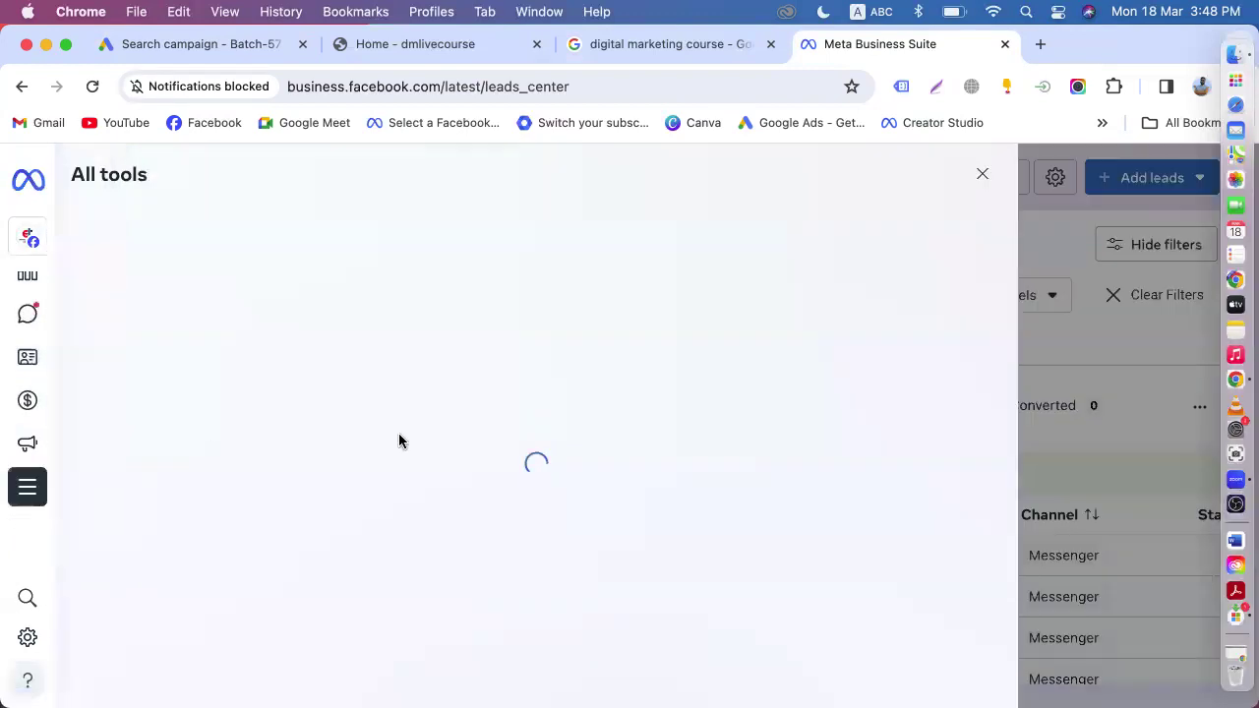
scroll(548, 489, down, 3)
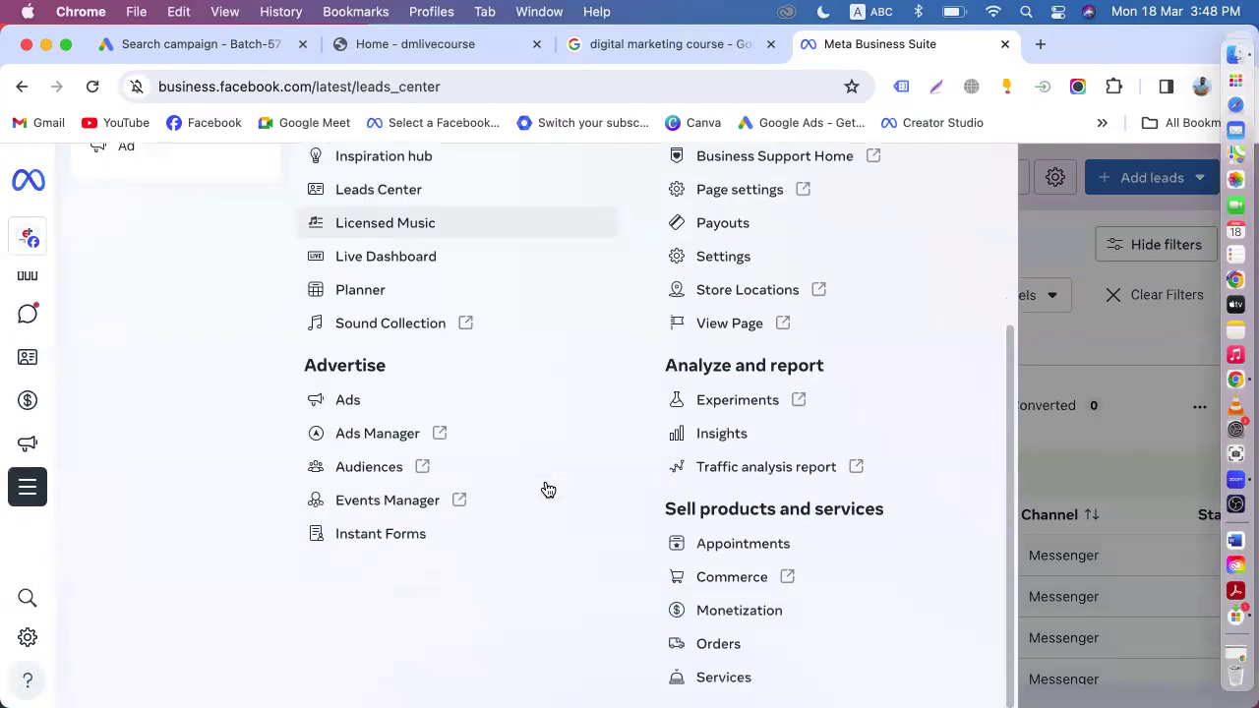
click(395, 522)
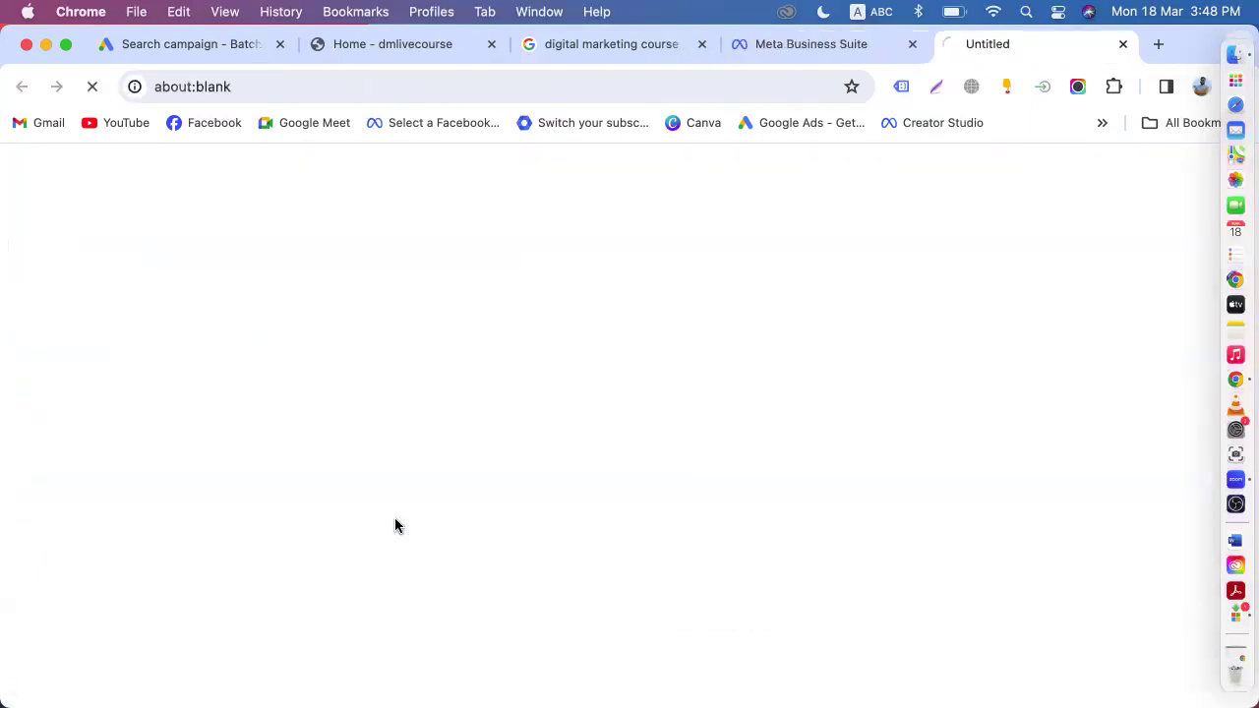
click(795, 40)
click(399, 537)
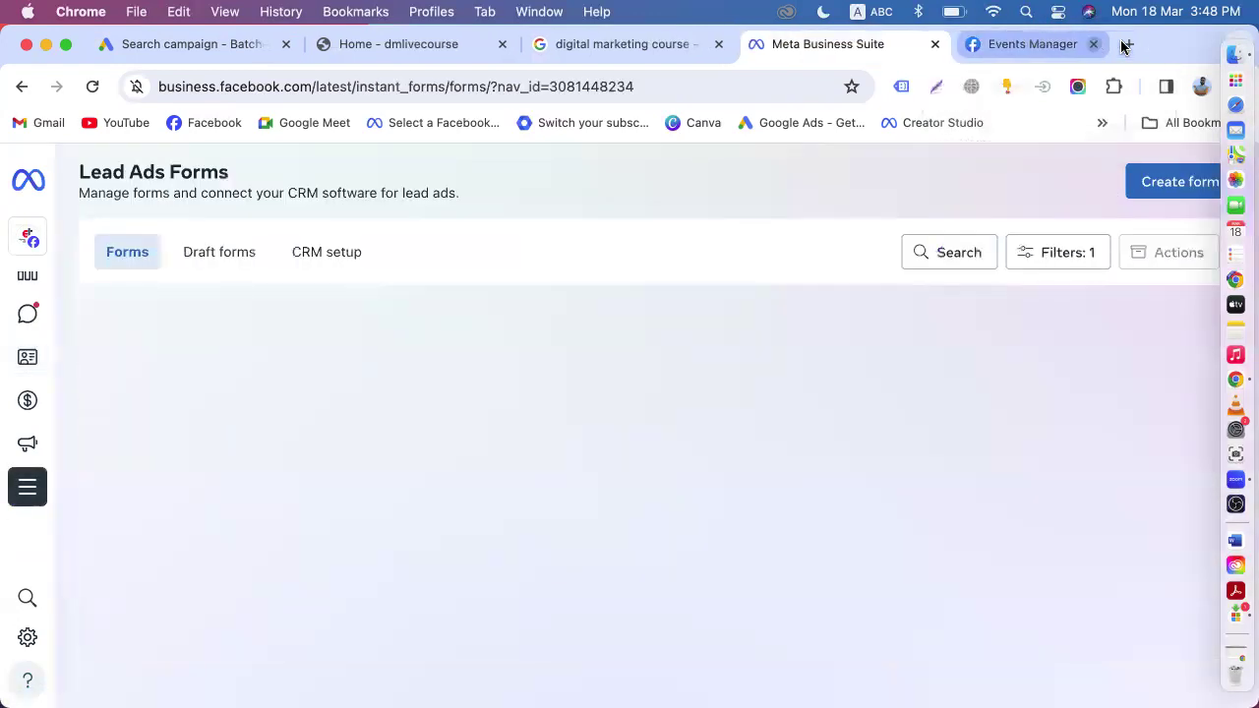
click(1121, 44)
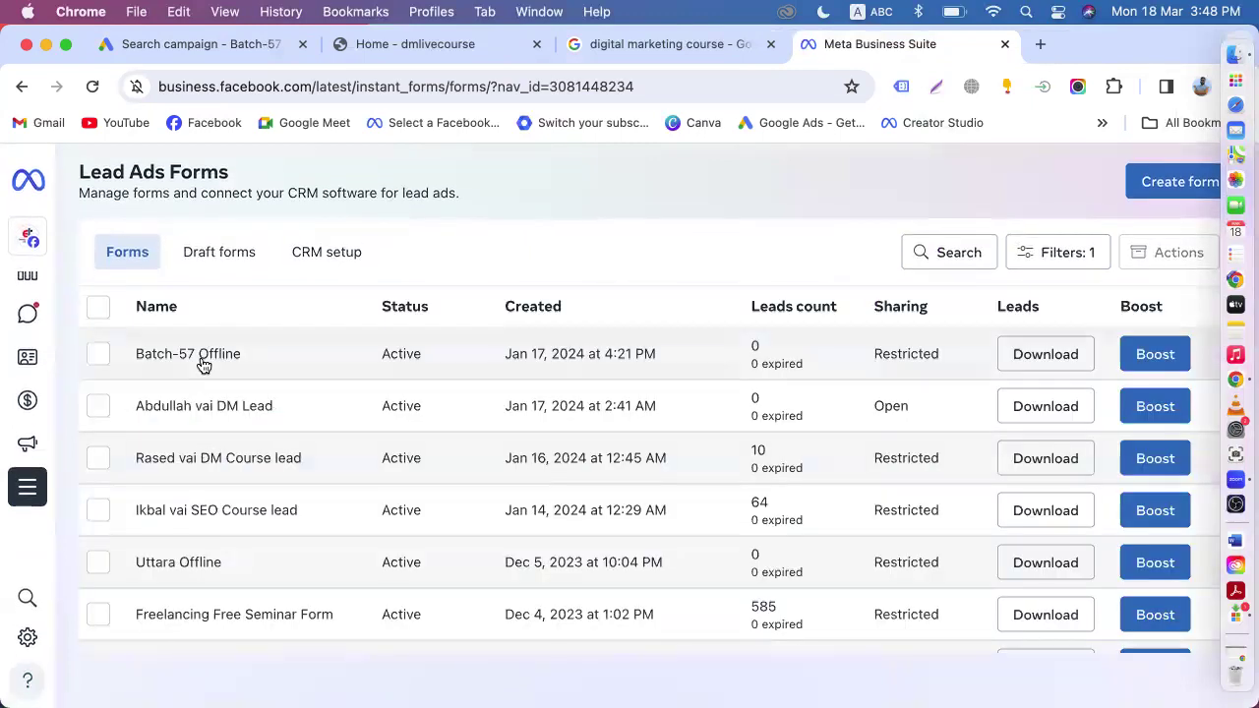
- Open the details of the "Batch-57 Offline" form and copy the Bengali headline from its preview
click(206, 362)
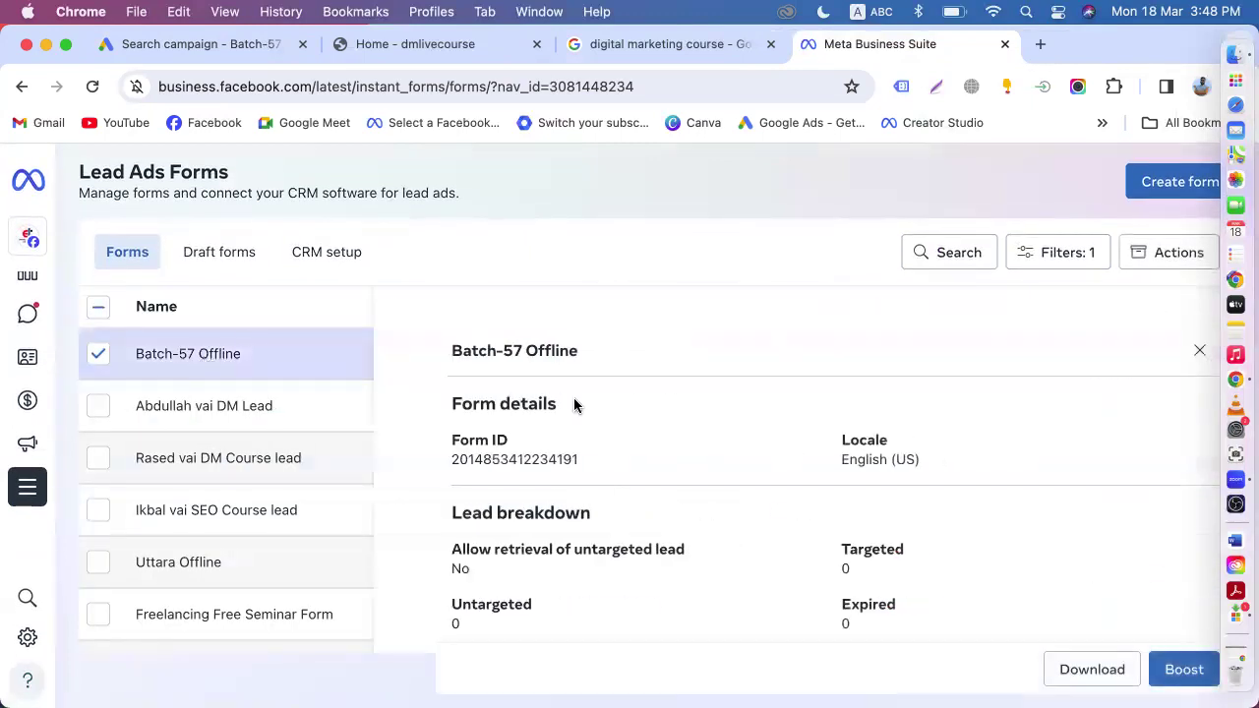
scroll(632, 518, down, 10)
scroll(632, 518, up, 5)
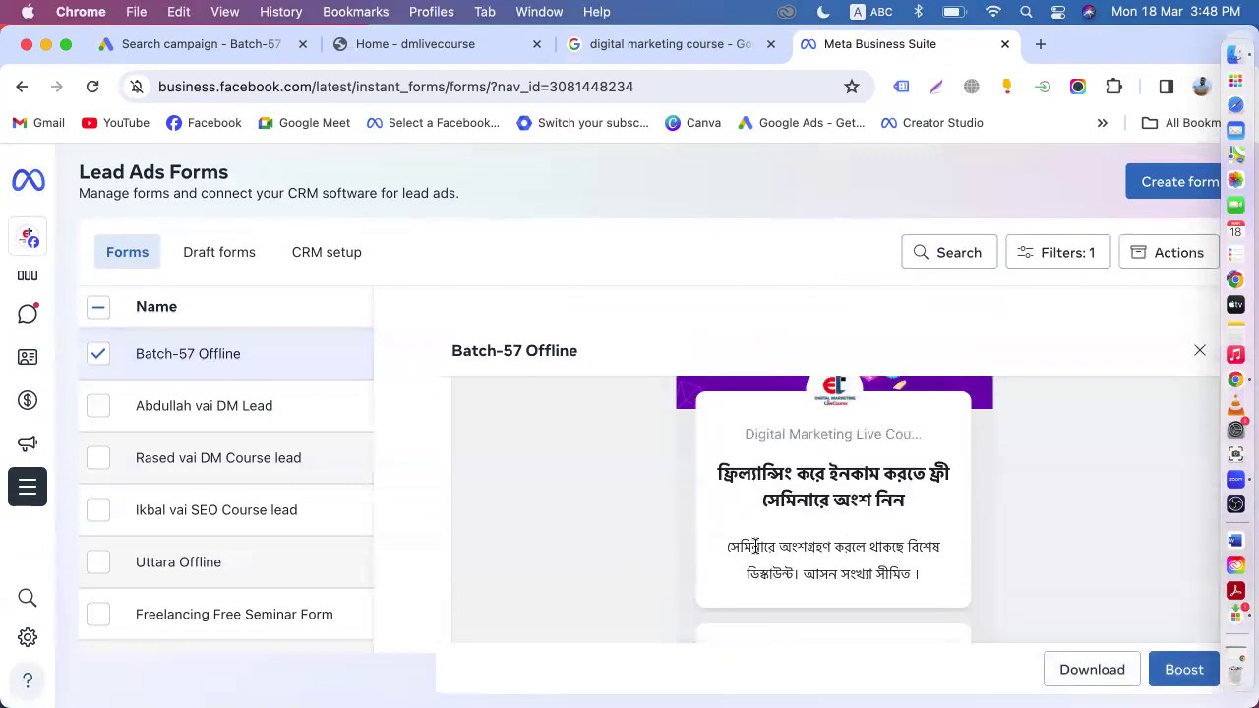
drag(915, 537, 720, 491)
key(super+c)
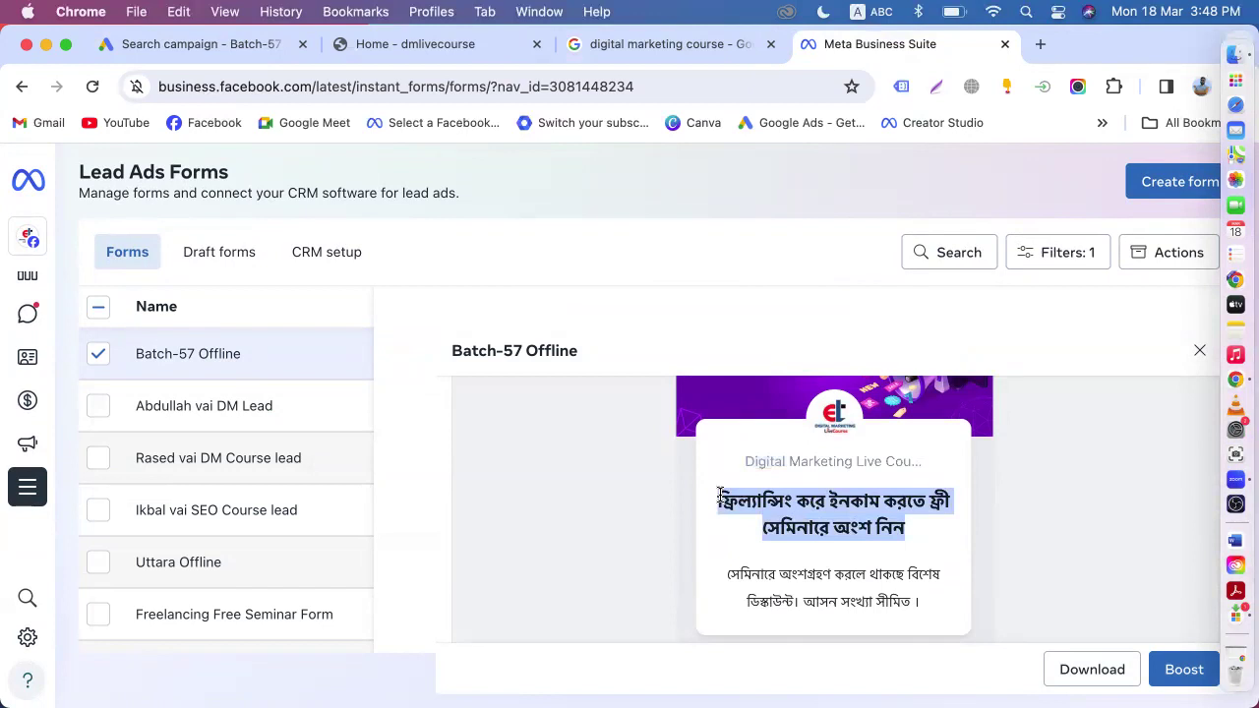
- Return to the Google Ads lead form and replace its headline with the copied Bengali text
click(245, 46)
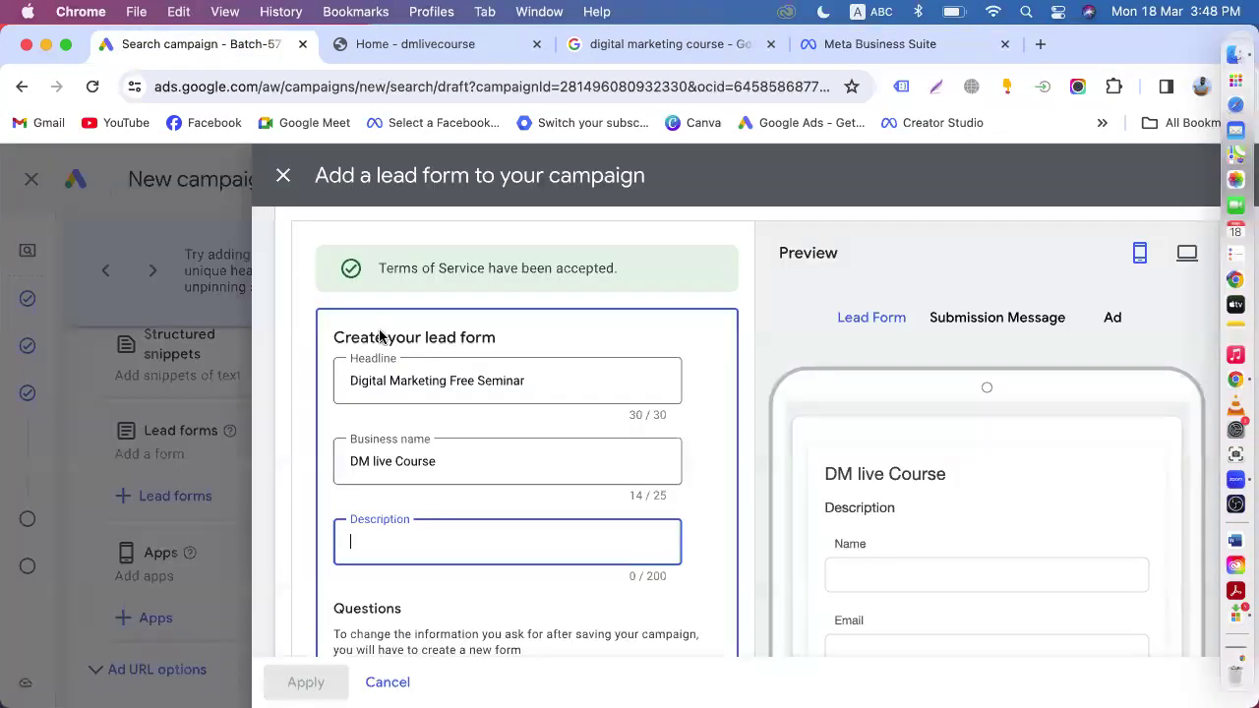
drag(540, 380, 301, 388)
key(super+v)
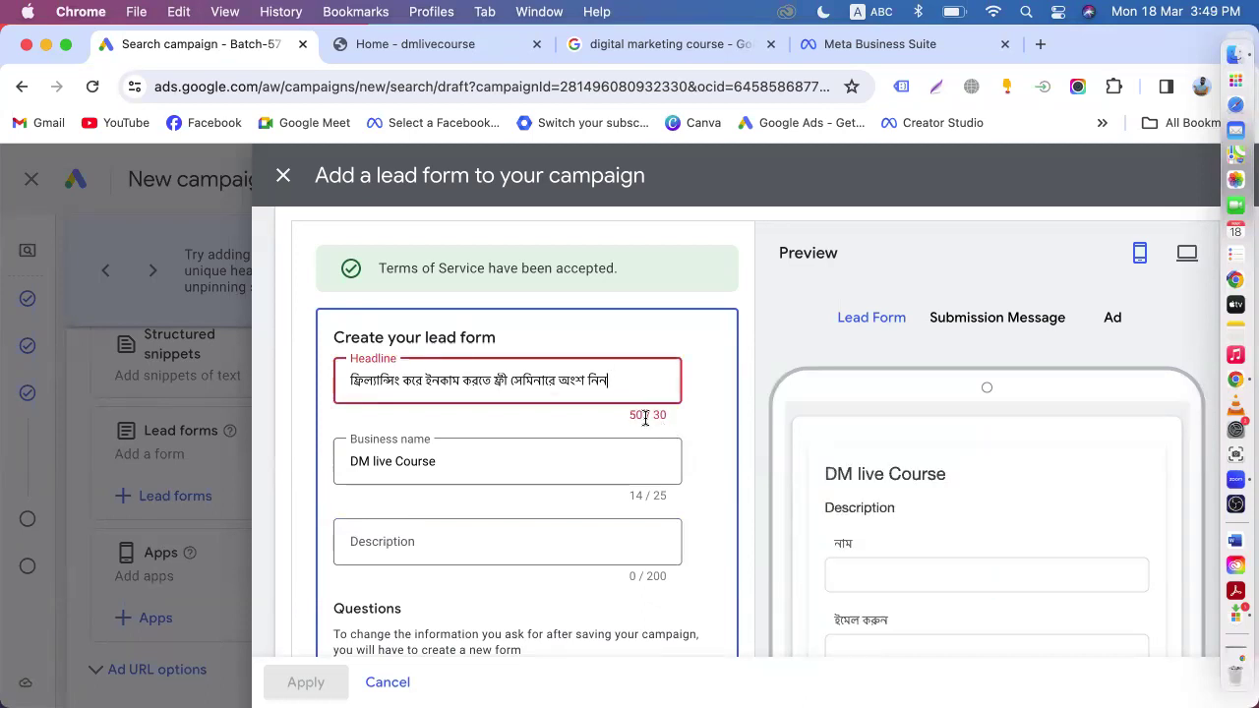
- Replace the lead form's Bengali headline with "Digital Marketing Free Seminar"
drag(627, 380, 342, 382)
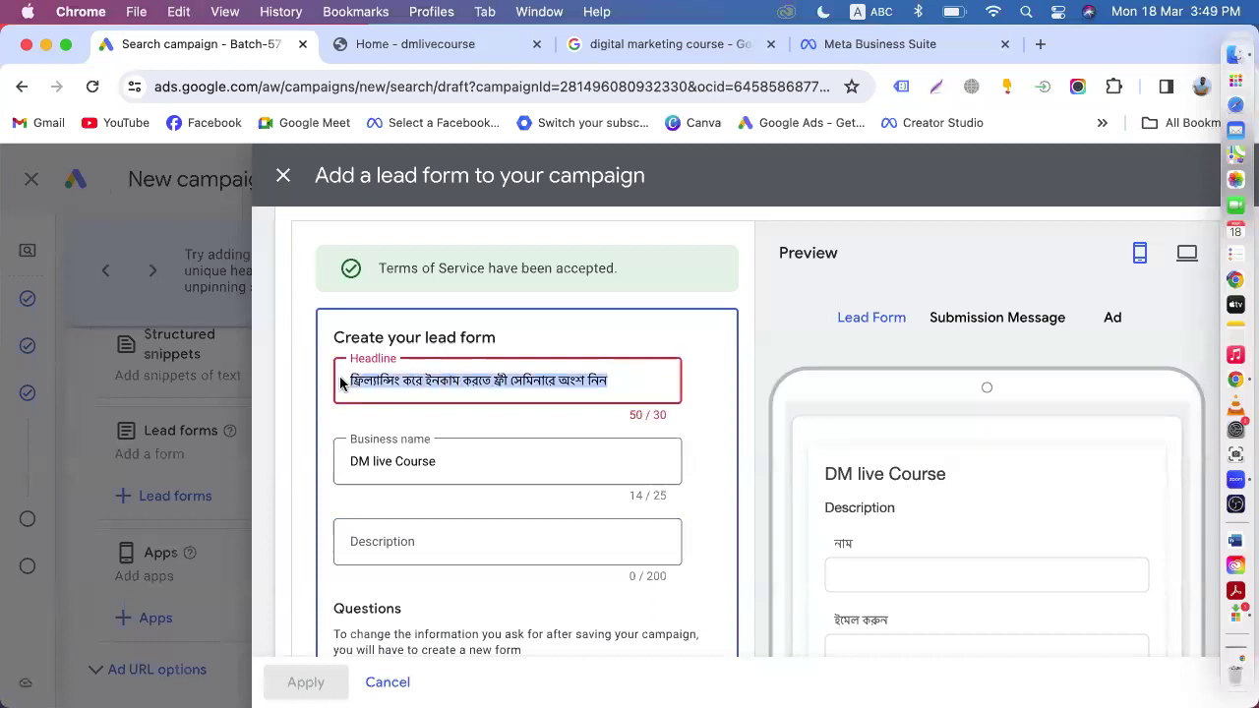
text(Digita)
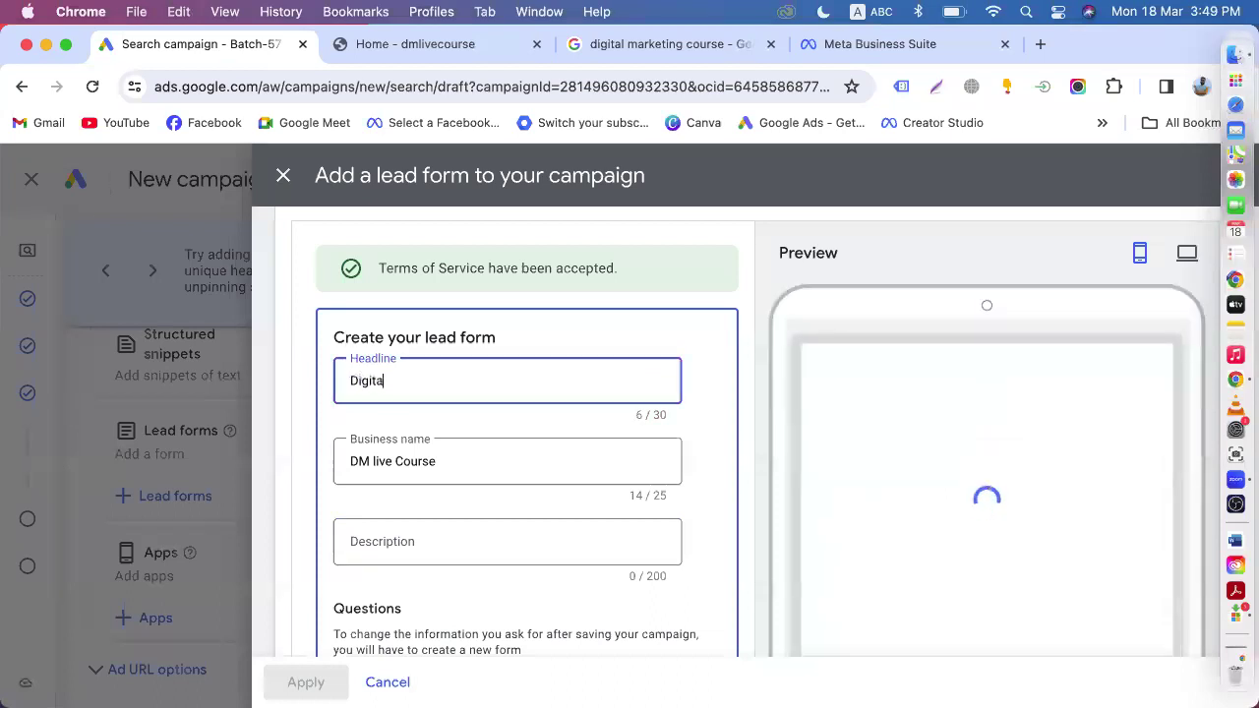
text(l Market)
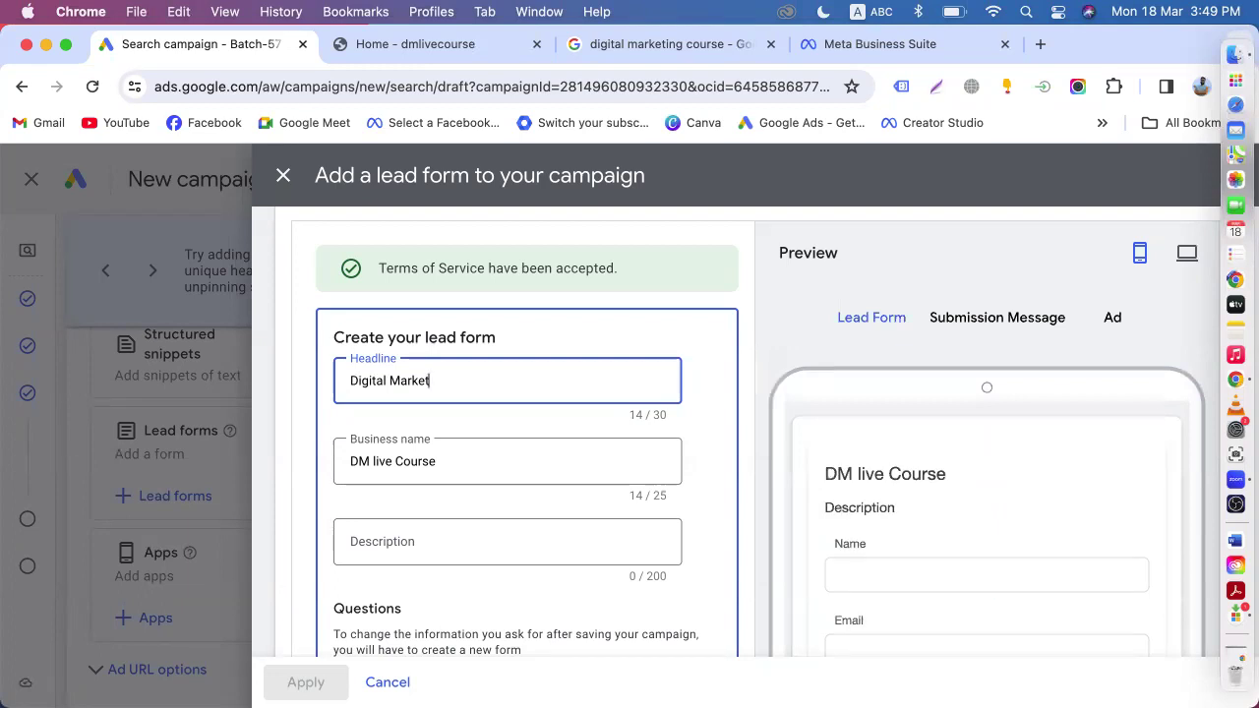
text(ing Free Seminar)
- Switch to Meta Business Suite and copy the Bengali description about the seminar discount and limited seats from the "Batch-57 Offline" preview
scroll(387, 413, down, 2)
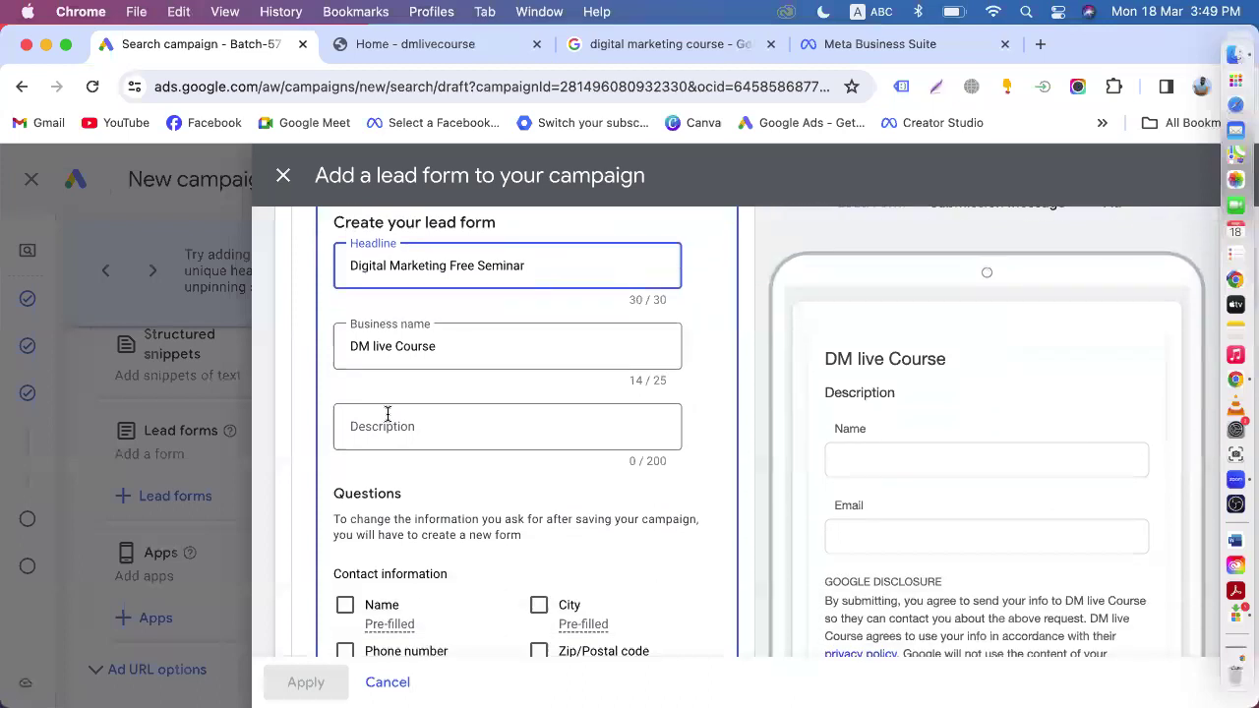
click(423, 419)
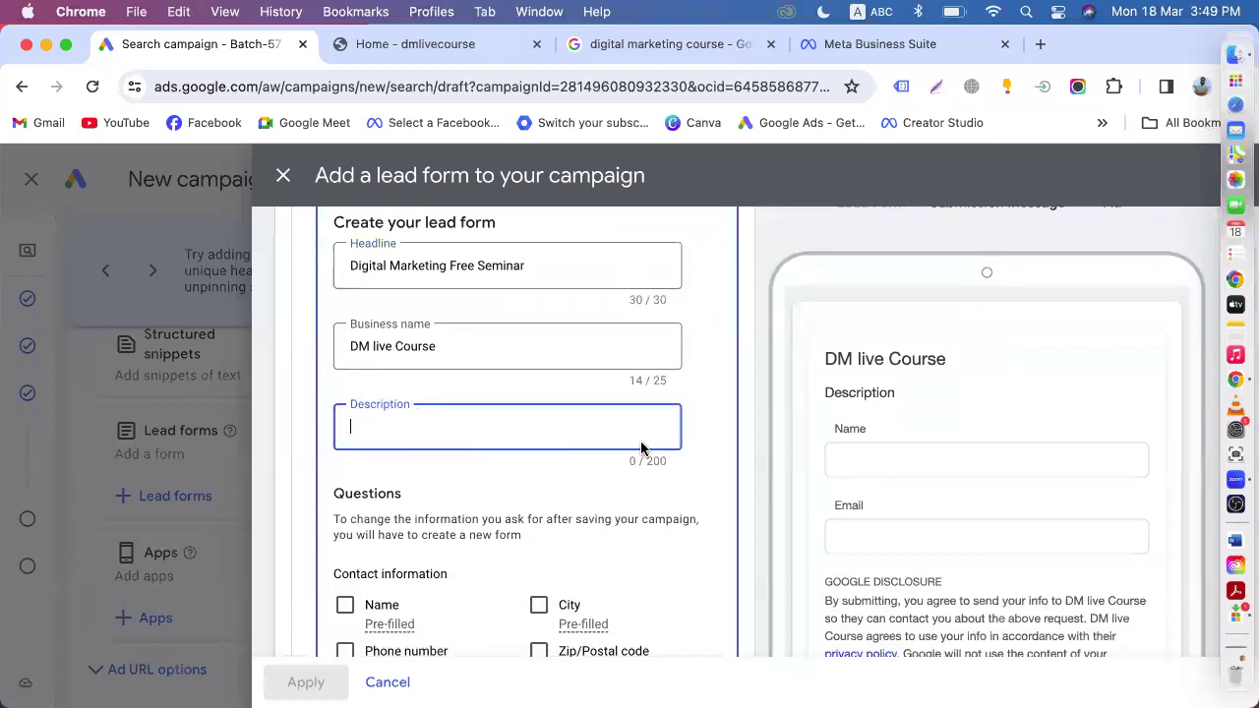
click(841, 49)
scroll(770, 411, down, 5)
drag(918, 489, 718, 454)
key(ctrl+c)
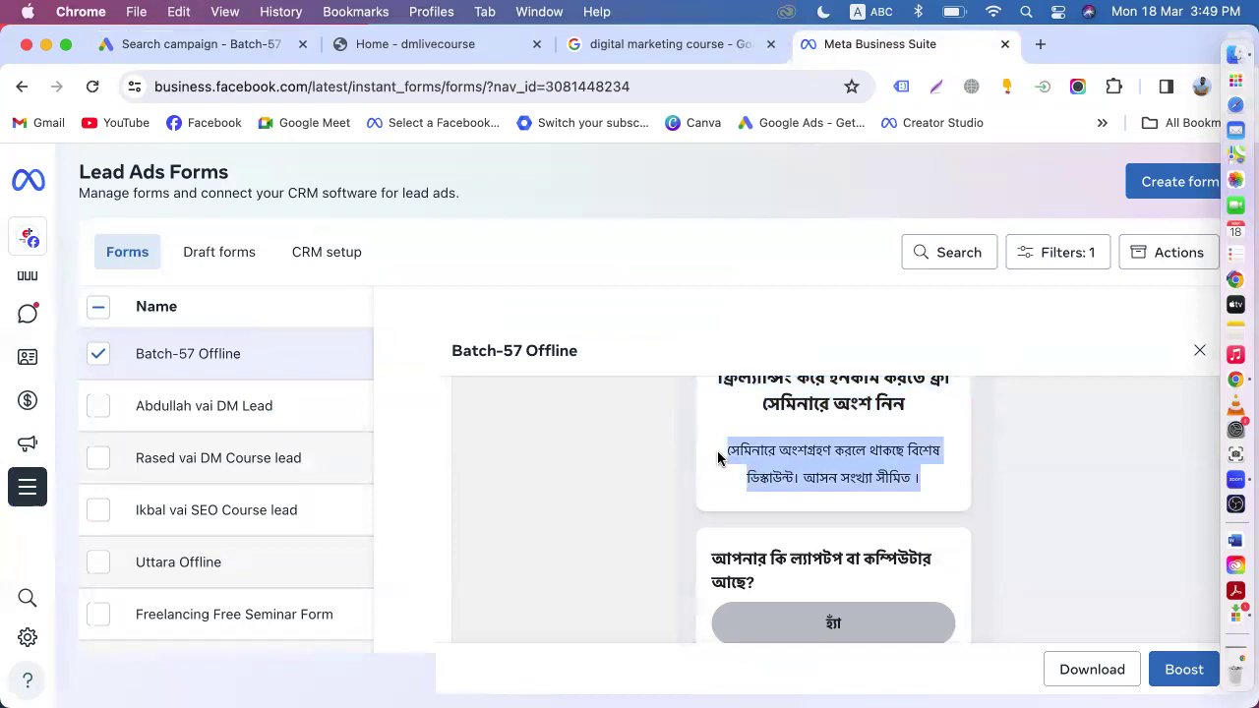
- Return to the Google Ads lead form and paste the copied Bengali text as its description
click(223, 43)
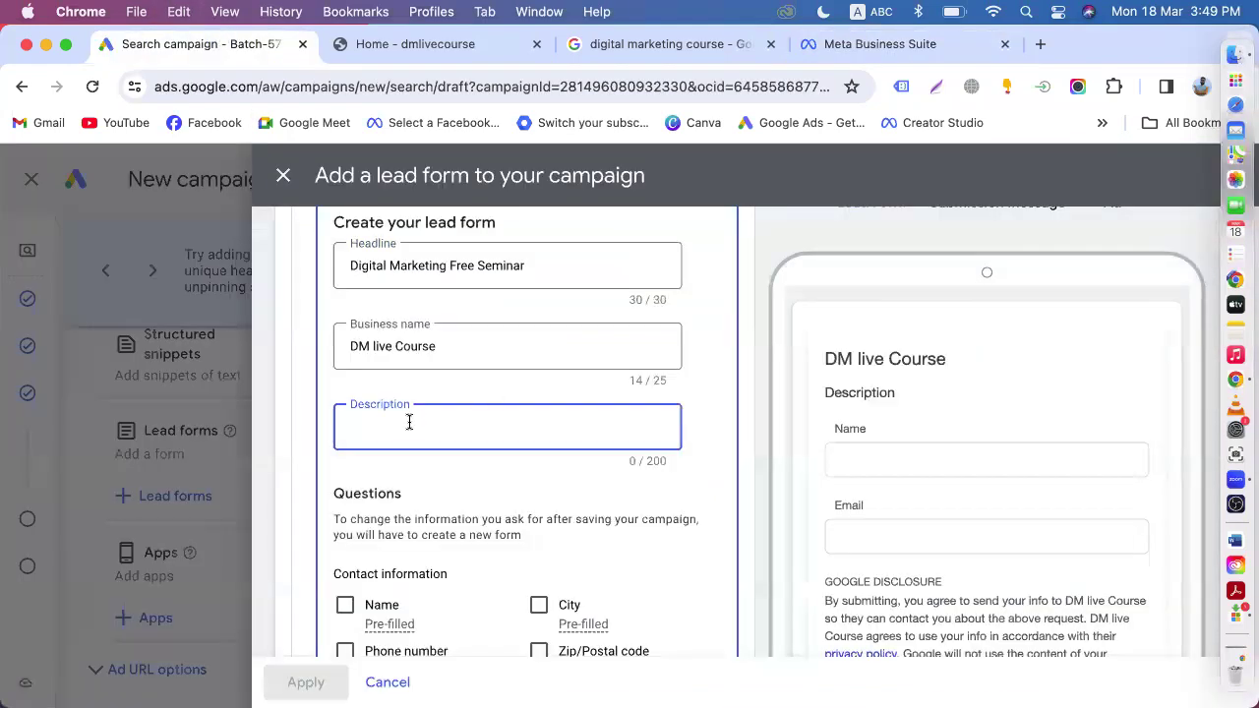
key(super+v)
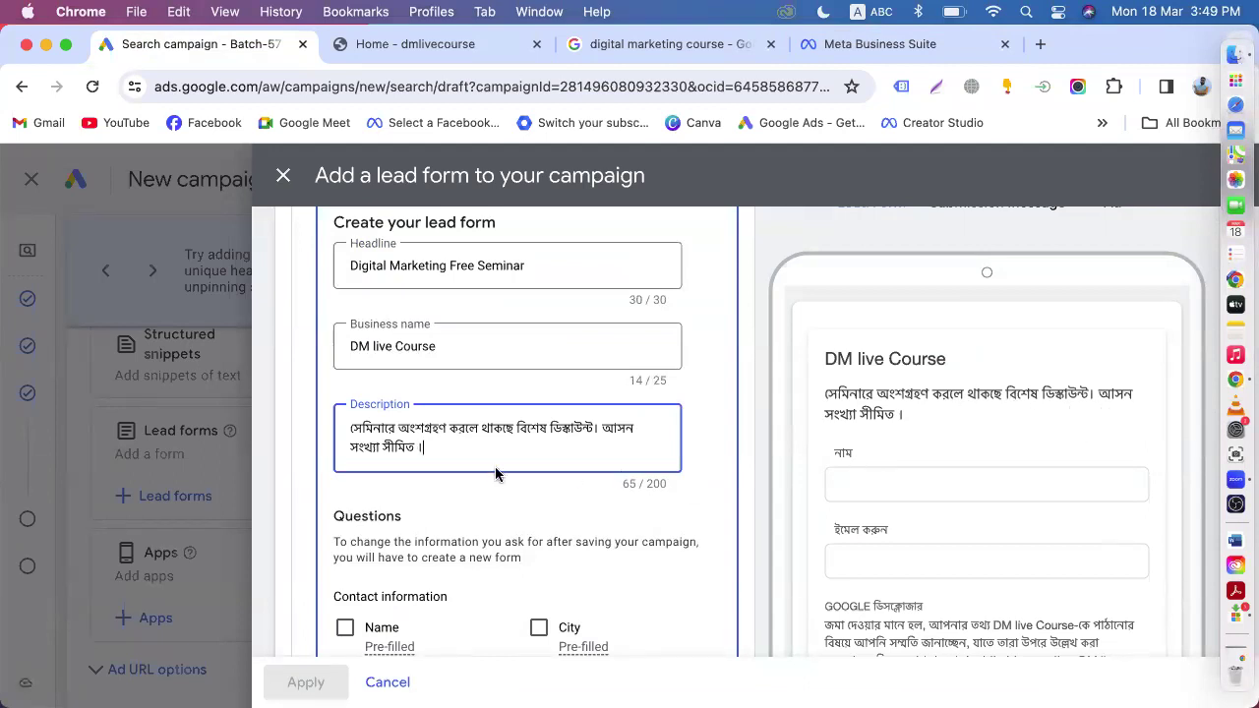
scroll(495, 466, up, 2)
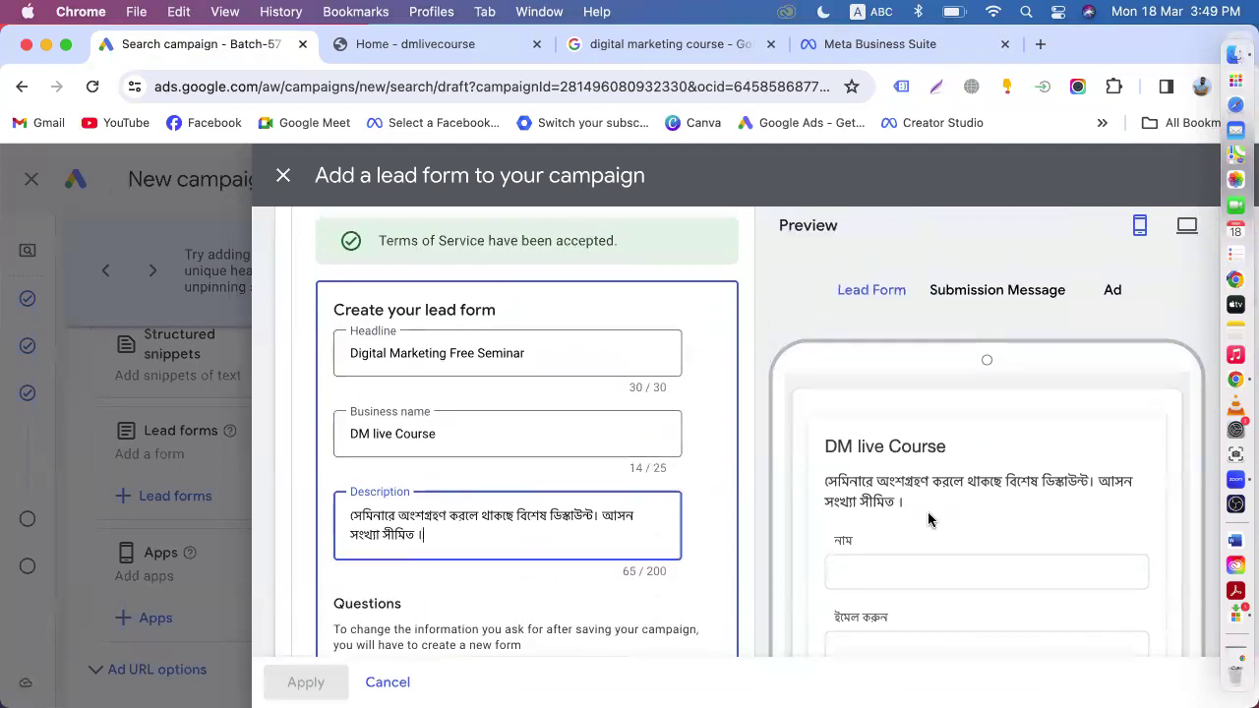
- Include name, phone number and email in the lead form's contact information questions
scroll(927, 512, down, 5)
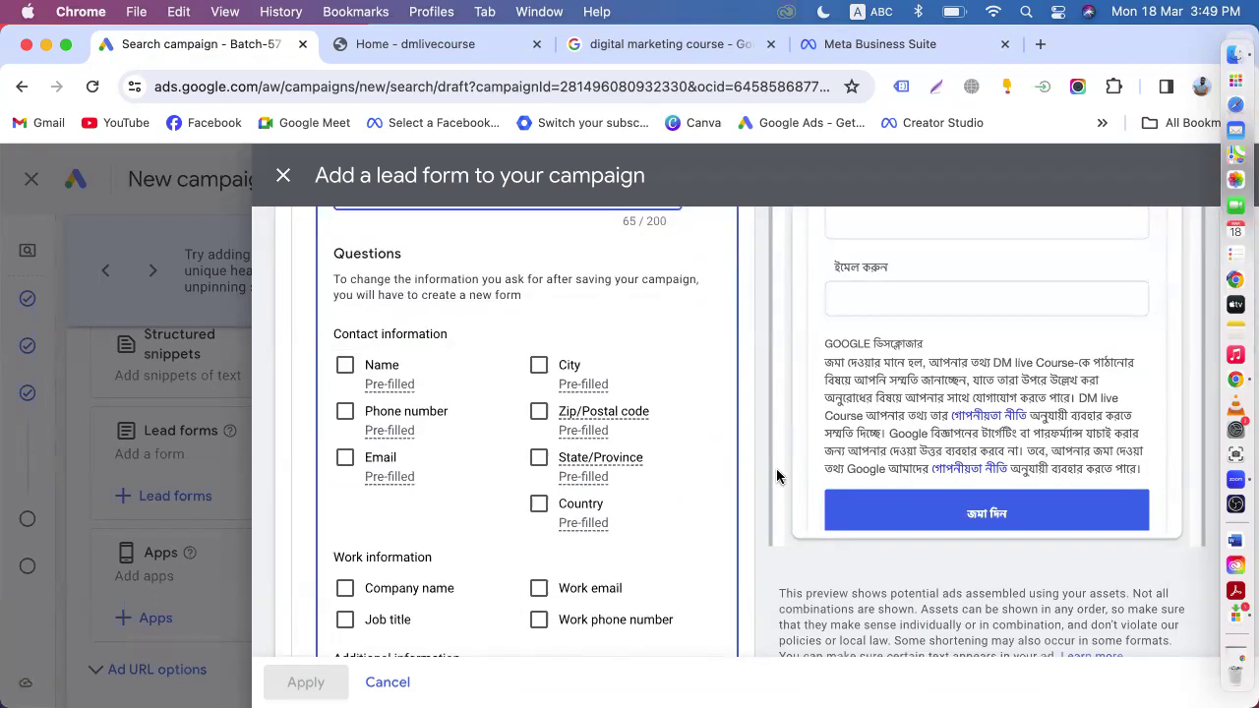
scroll(429, 553, up, 5)
scroll(478, 407, down, 5)
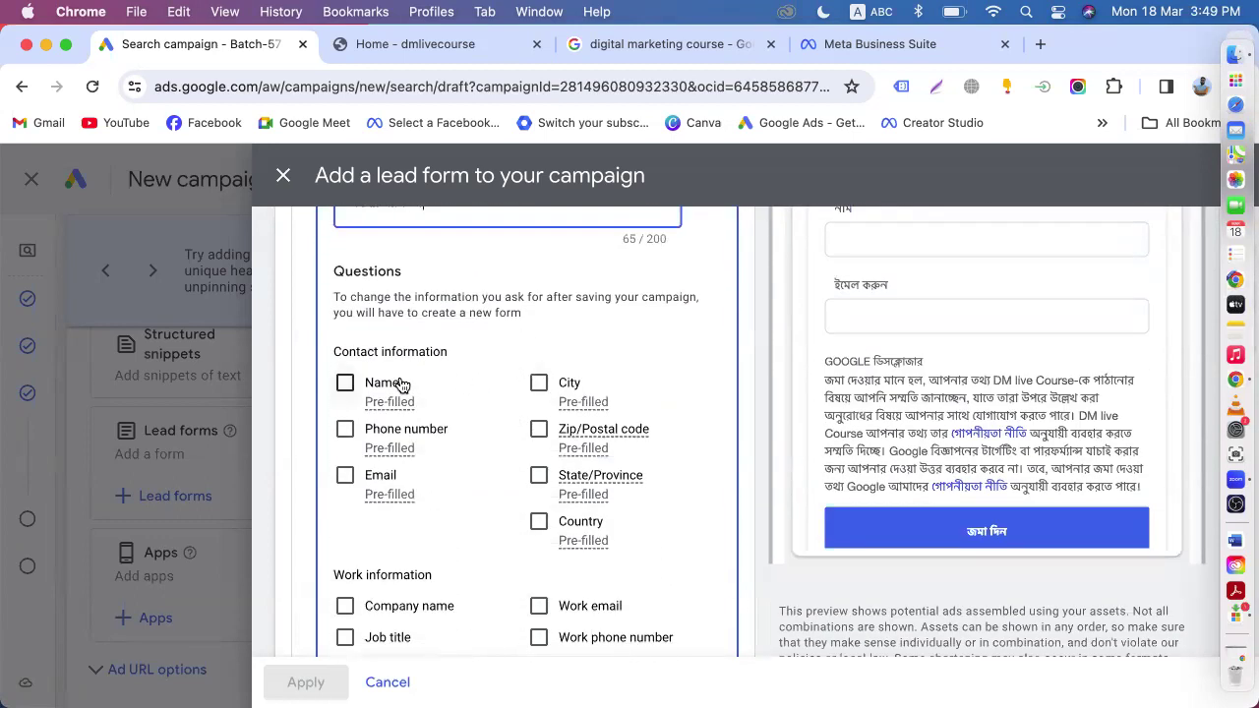
click(340, 384)
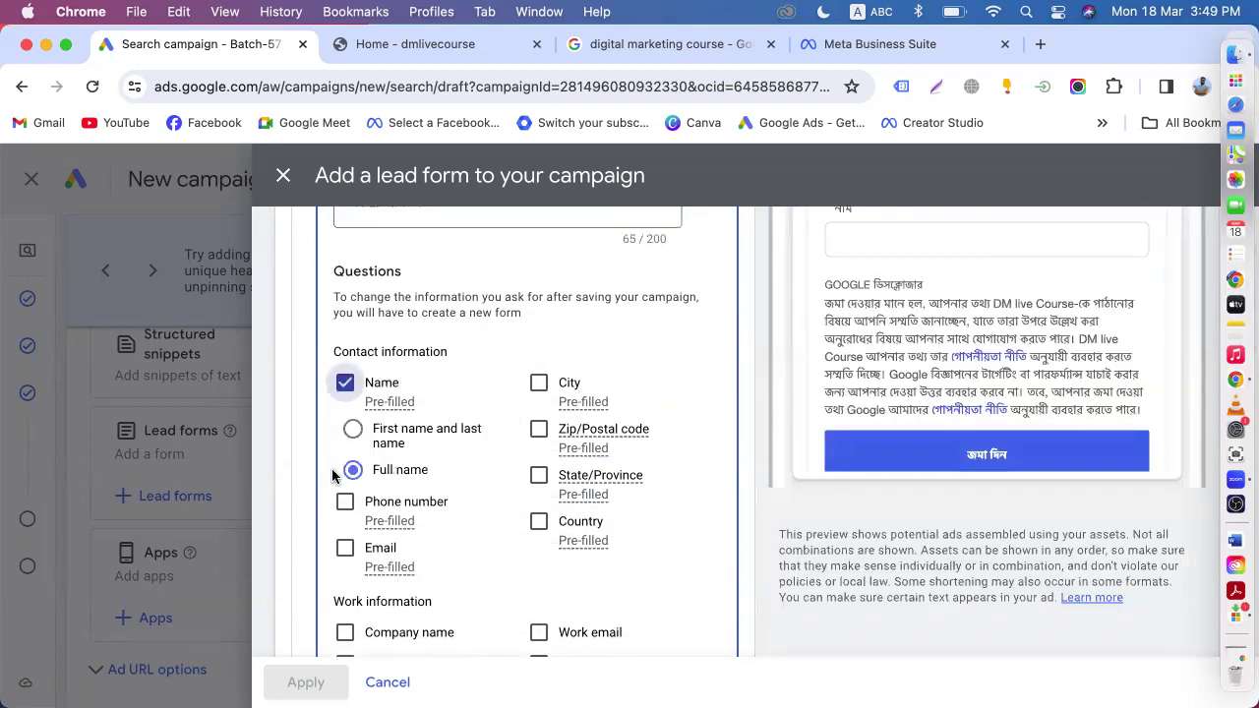
click(345, 504)
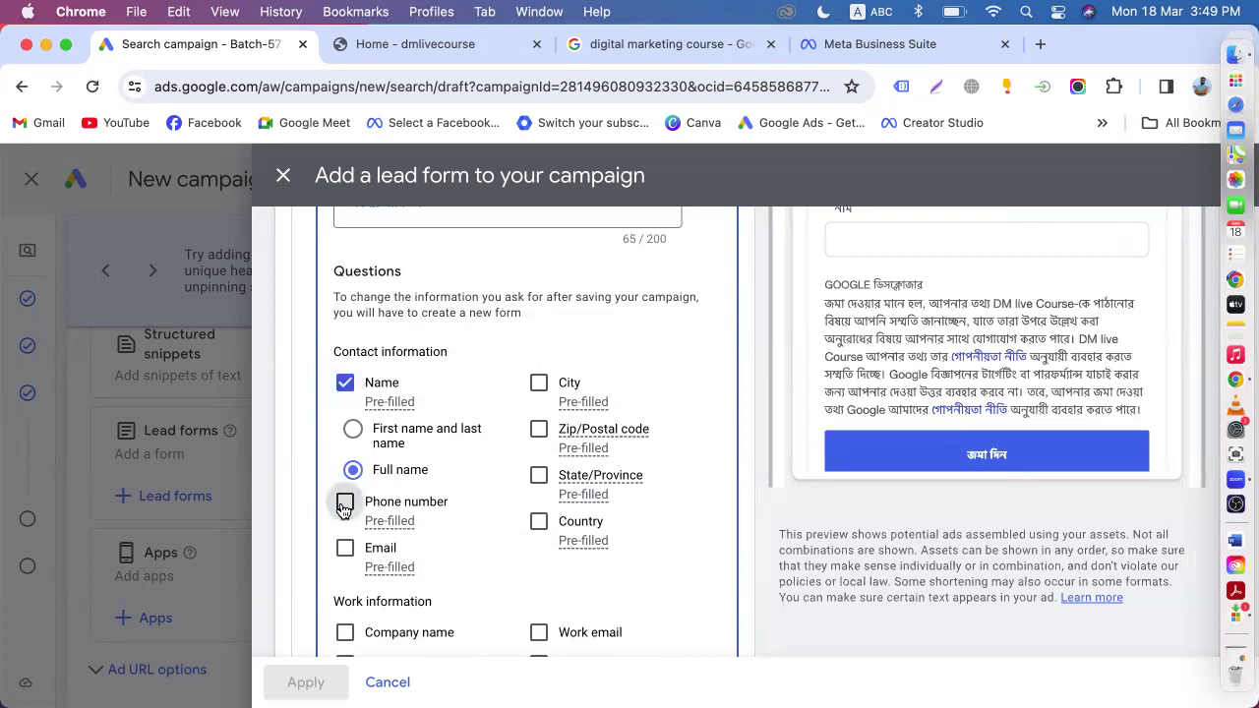
click(345, 551)
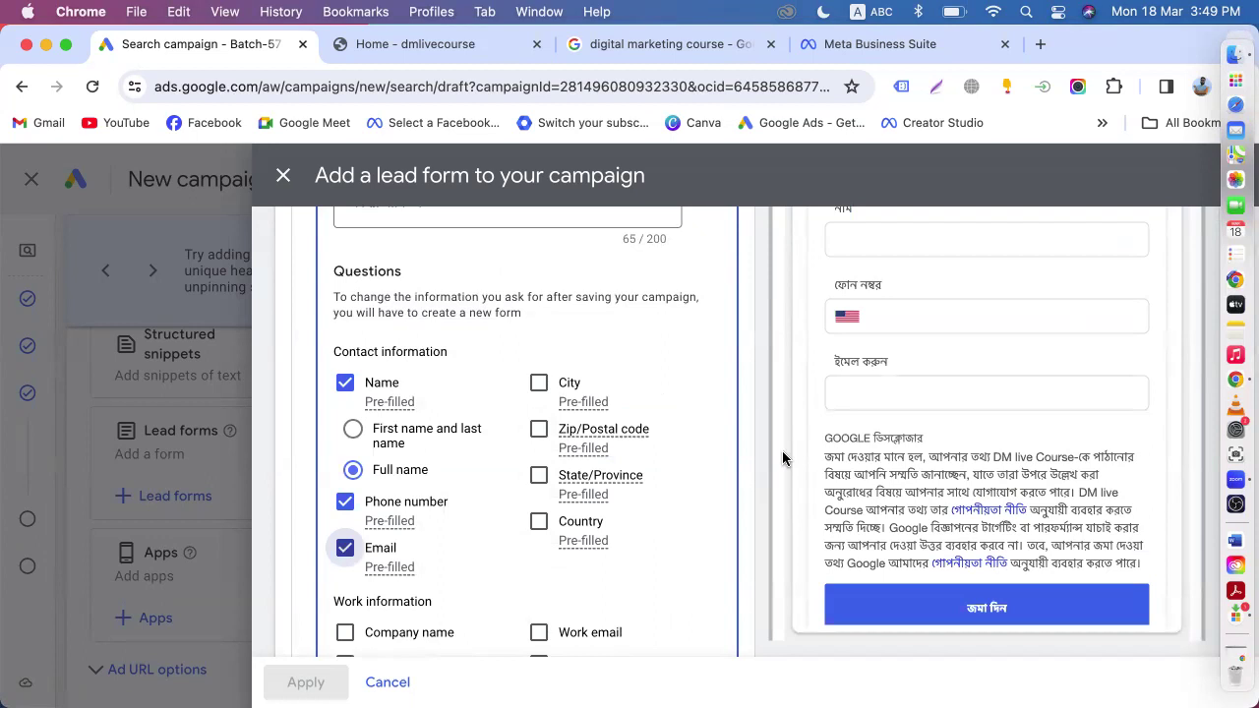
- Add city to the contact information questions and check the fields in the lead form preview
scroll(782, 451, up, 3)
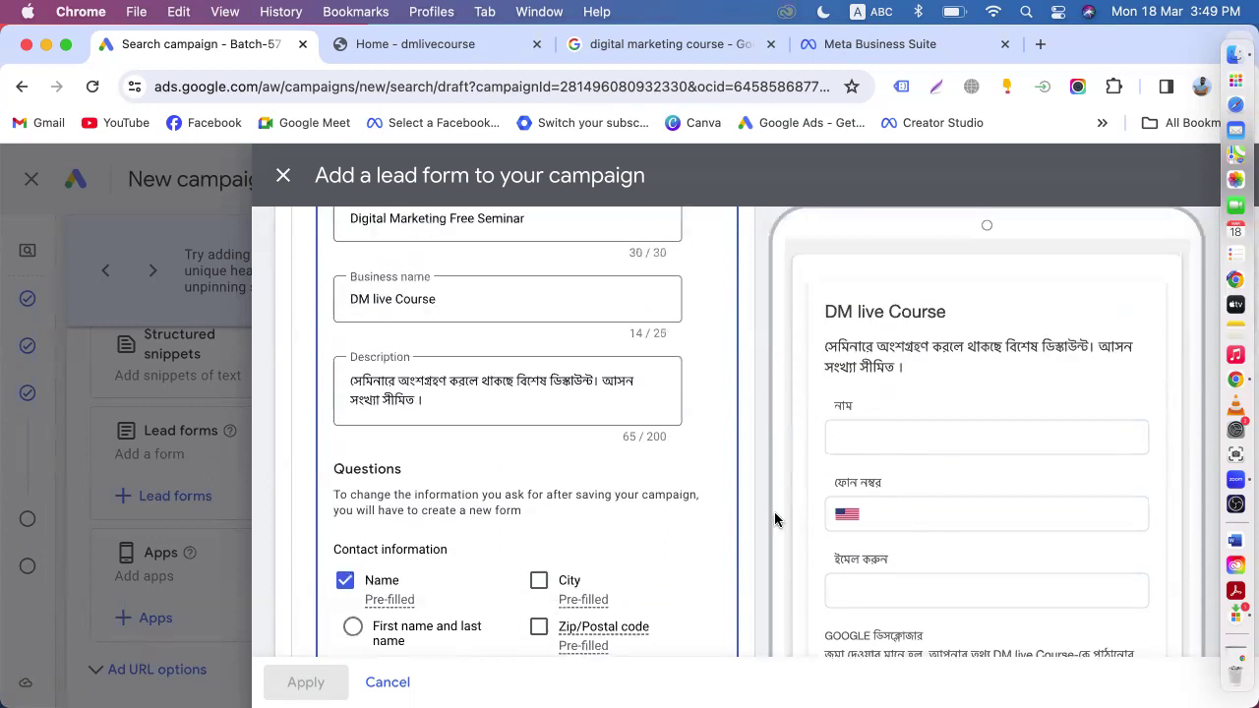
scroll(775, 520, down, 5)
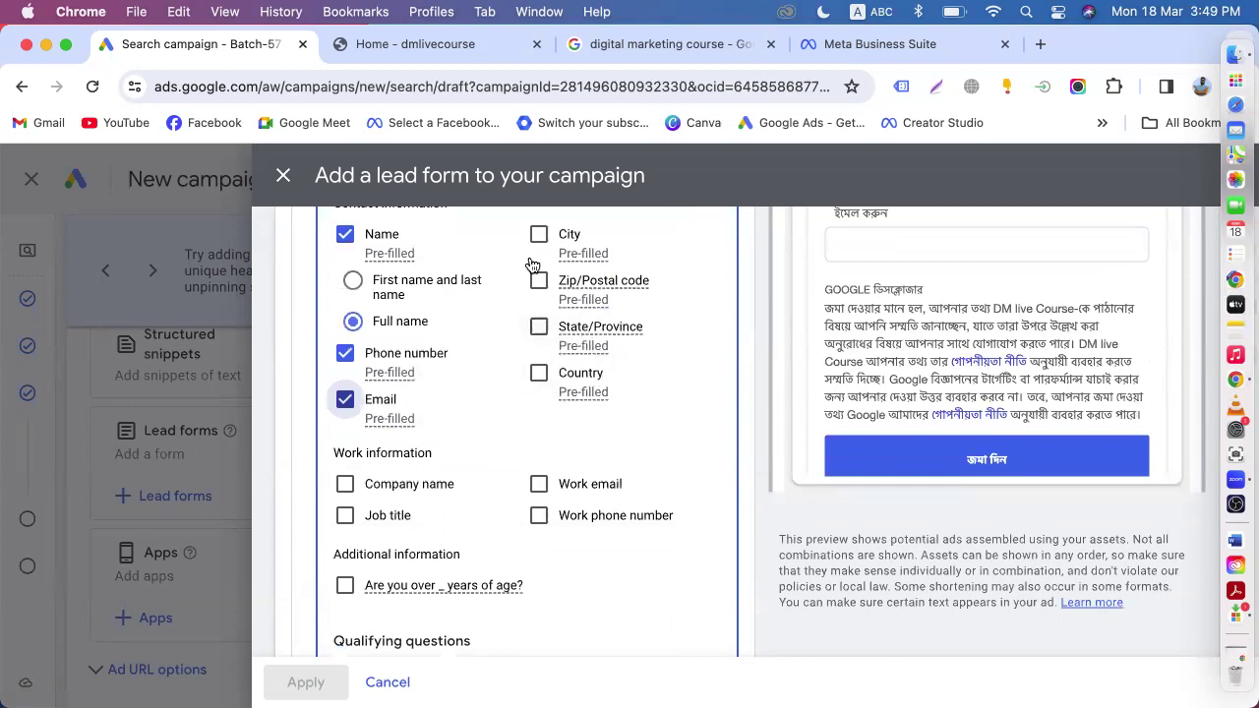
click(540, 236)
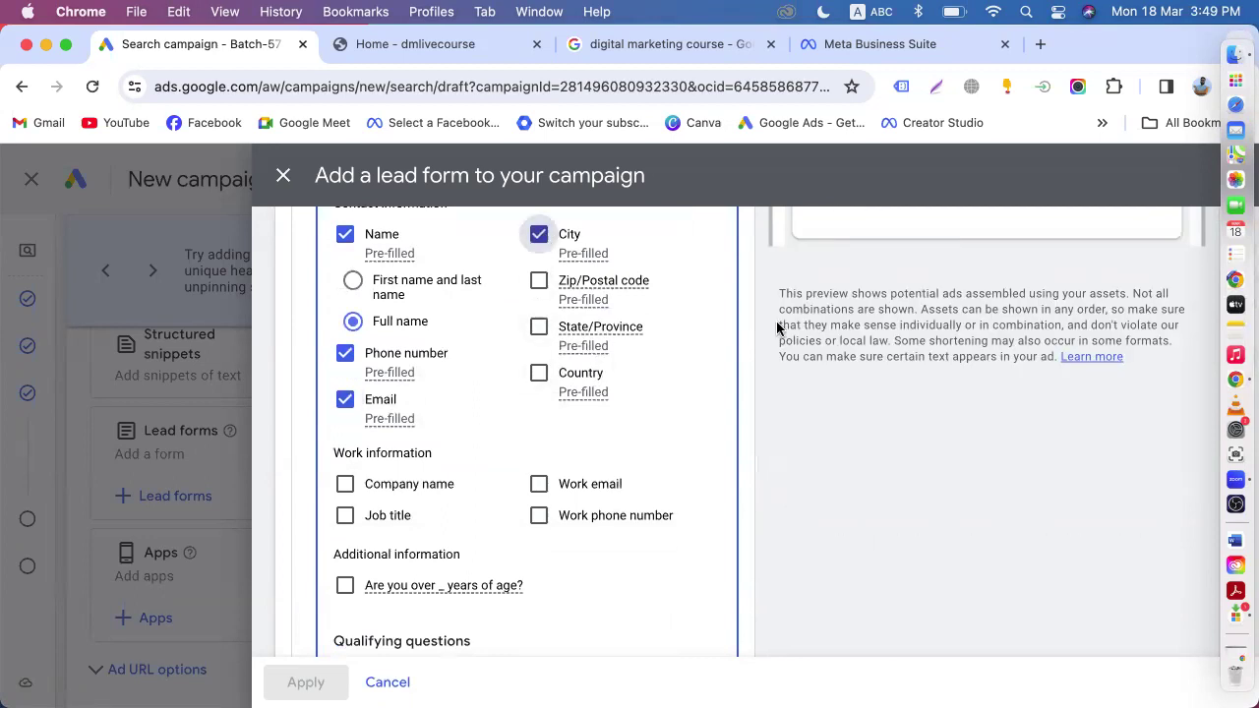
scroll(750, 354, up, 4)
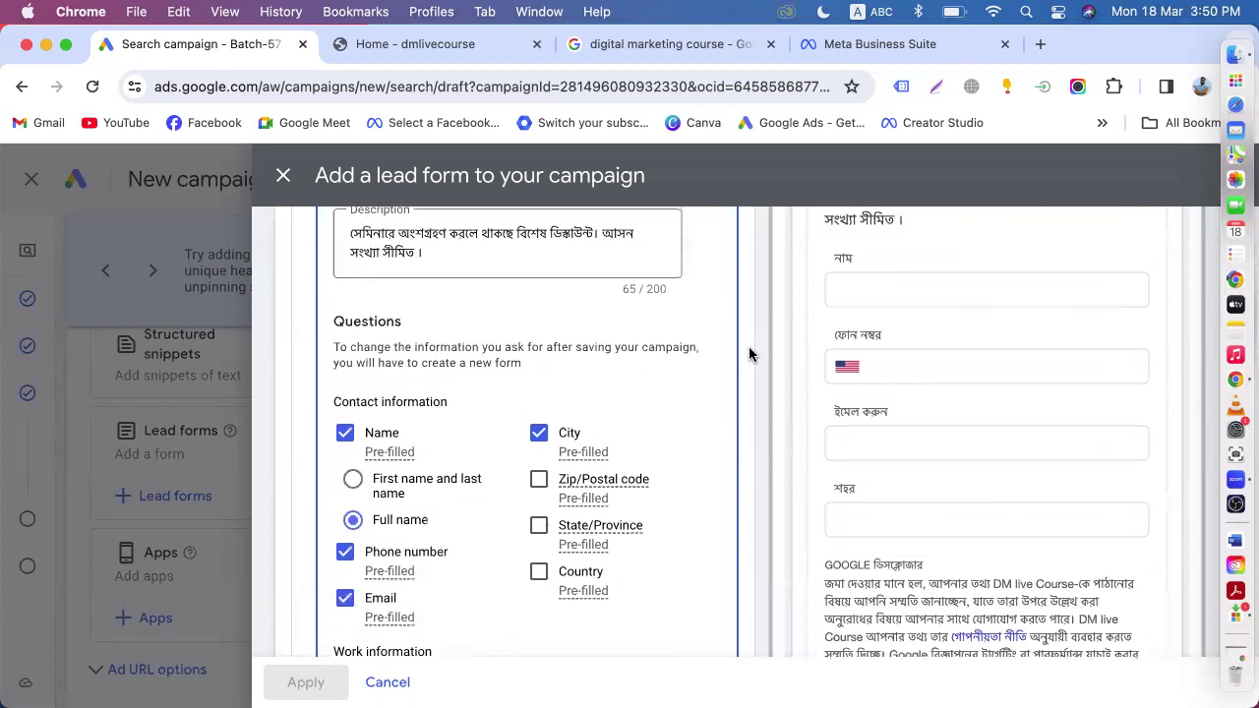
scroll(750, 354, up, 2)
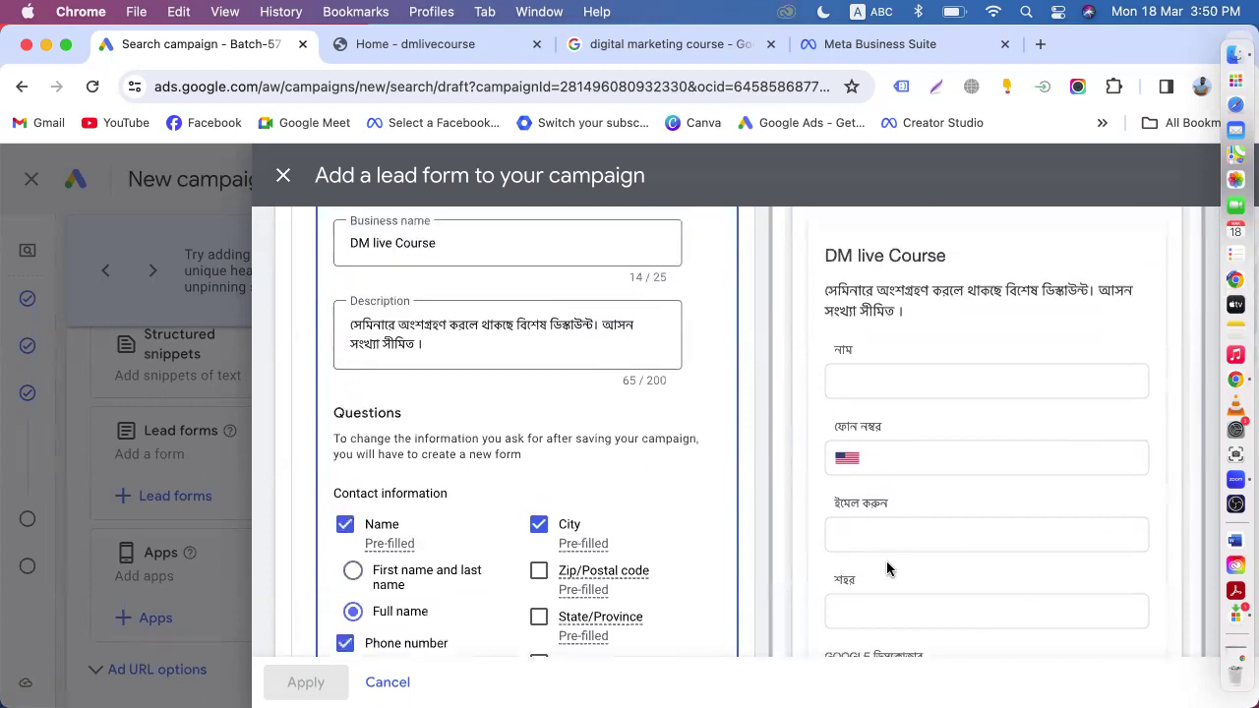
scroll(876, 531, down, 3)
scroll(851, 470, up, 3)
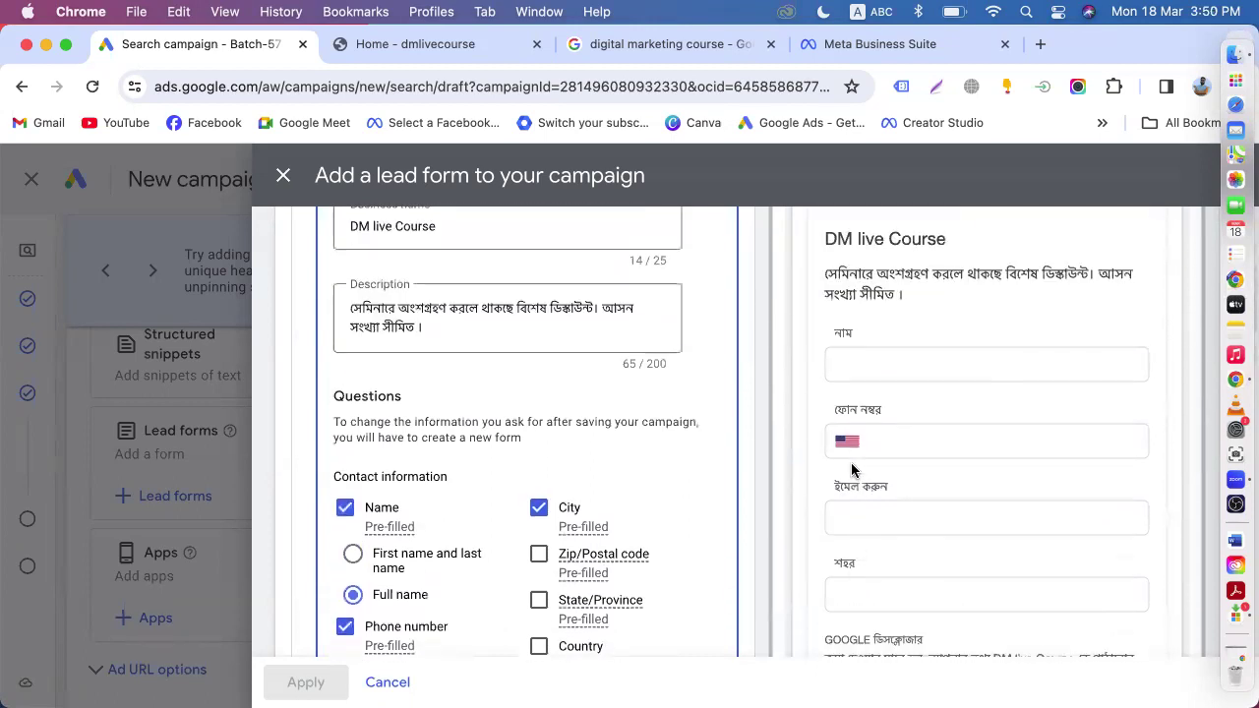
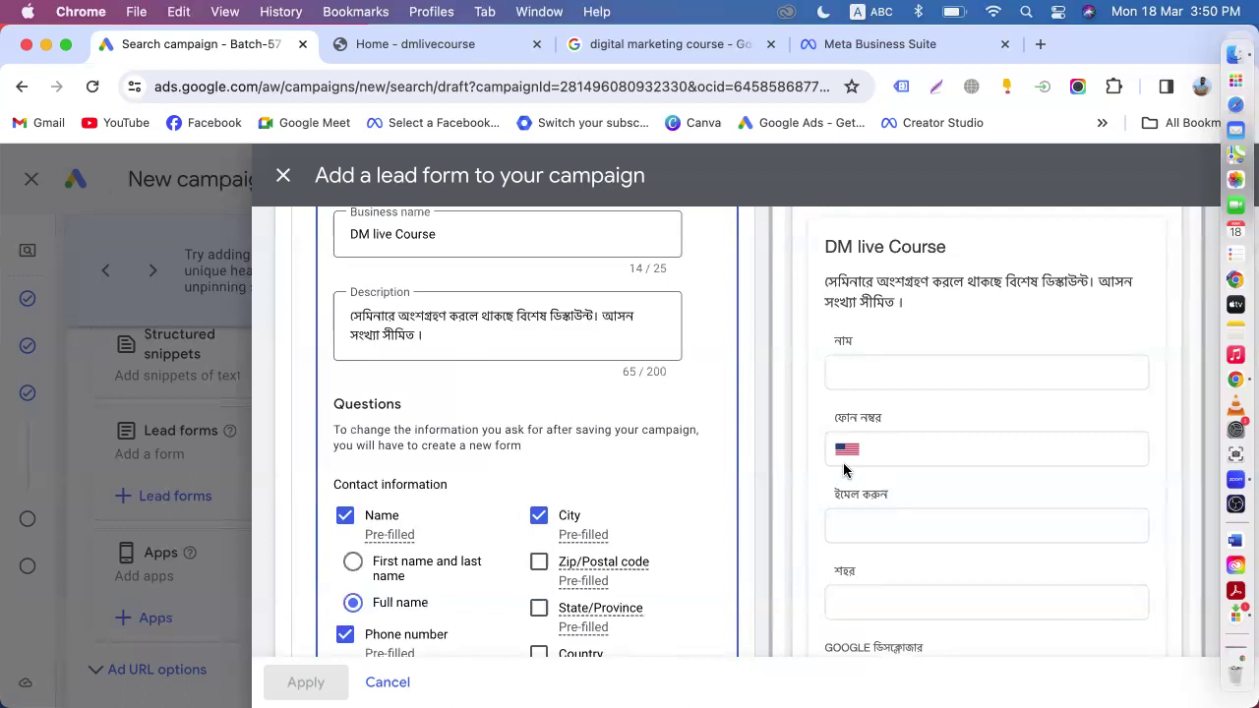
- For the qualifying questions, switch to Meta Business Suite and copy "আপনার কি ল্যাপটপ বা কম্পিউটার আছে?" from the "Batch-57 Offline" preview
scroll(843, 470, down, 4)
scroll(737, 413, down, 8)
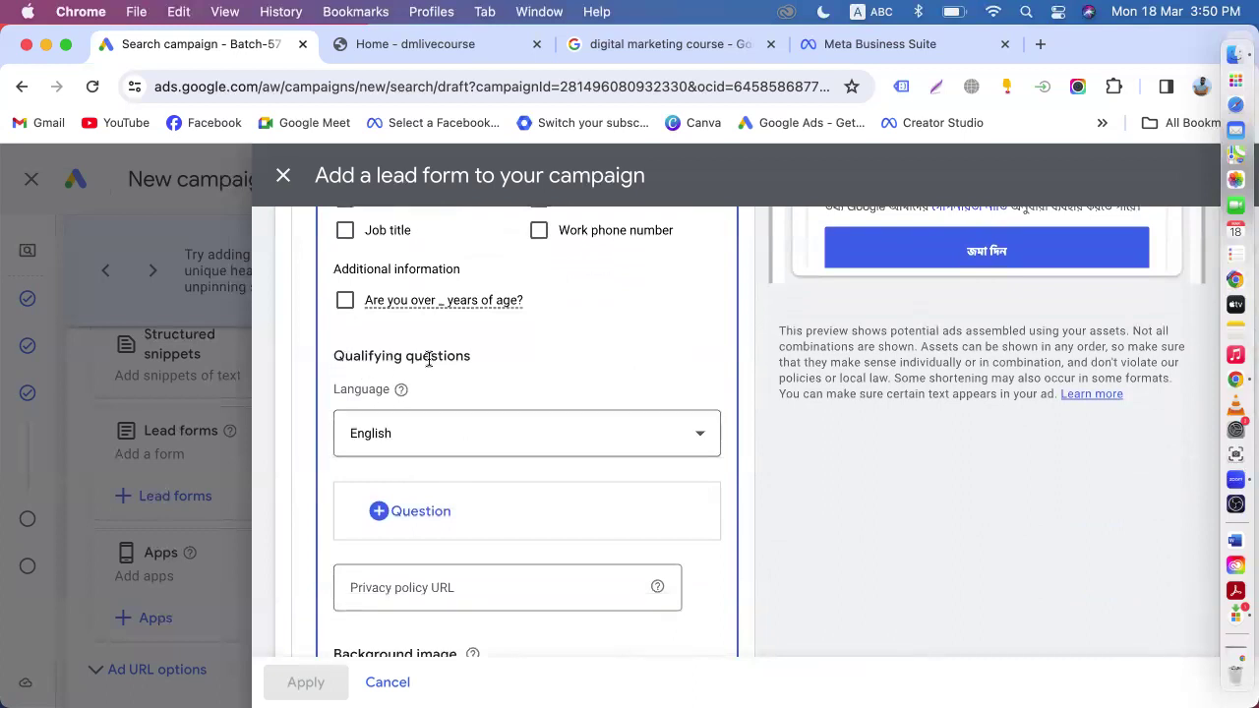
drag(344, 358, 477, 358)
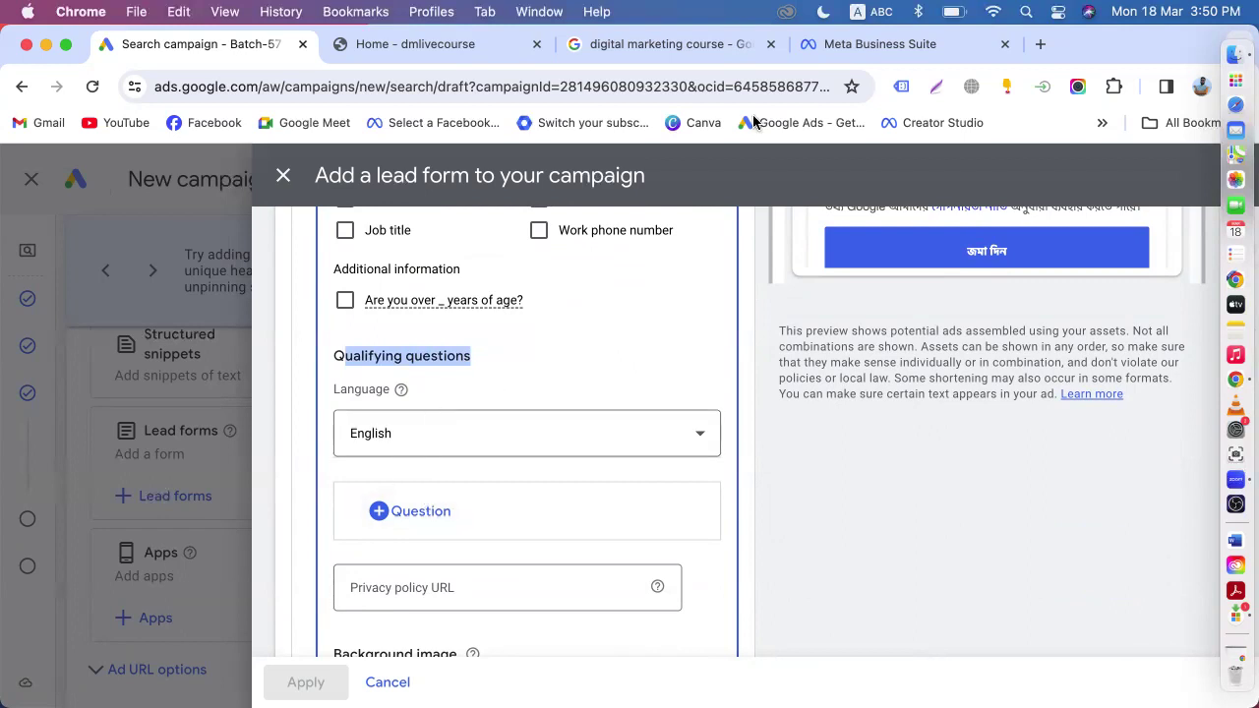
click(843, 51)
scroll(762, 445, down, 3)
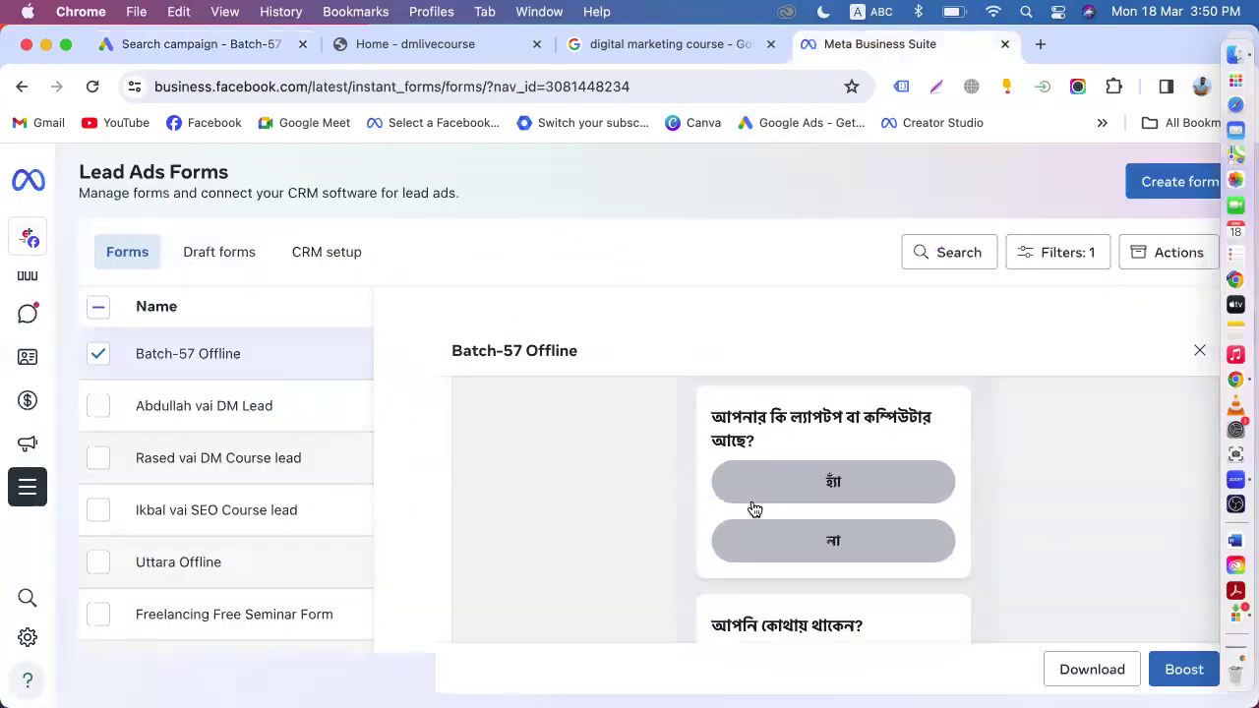
drag(762, 444, 713, 405)
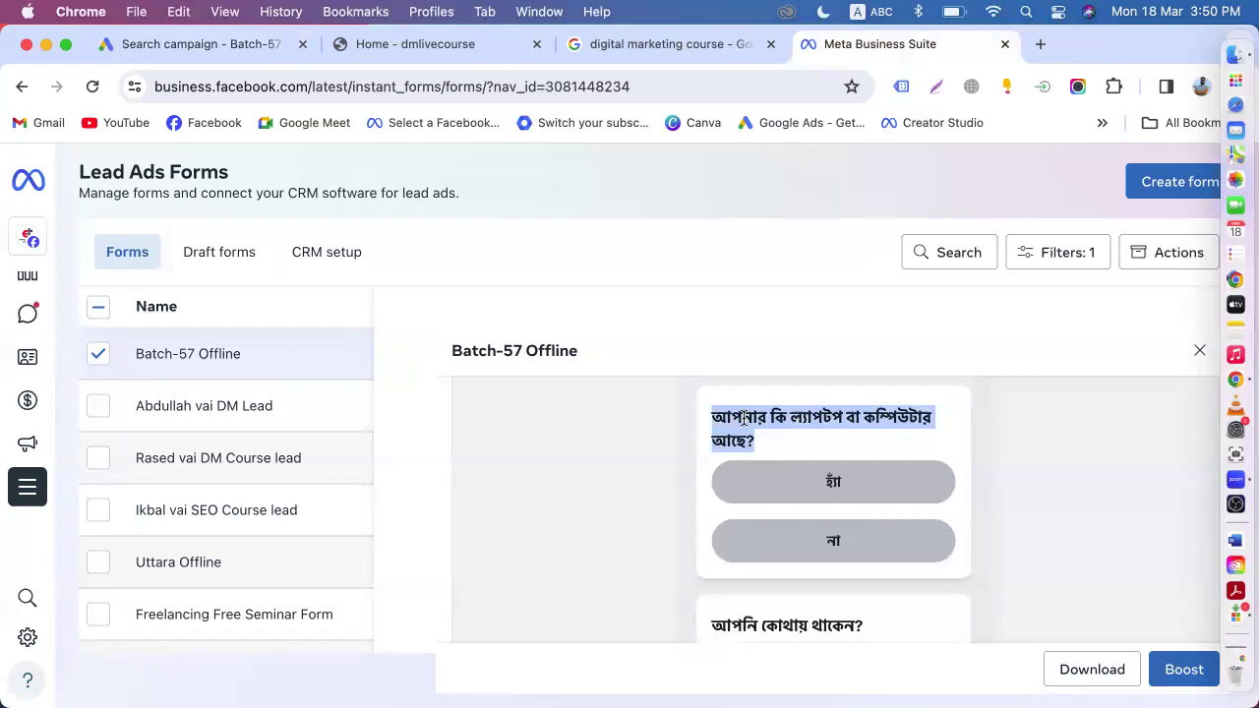
right_click(745, 418)
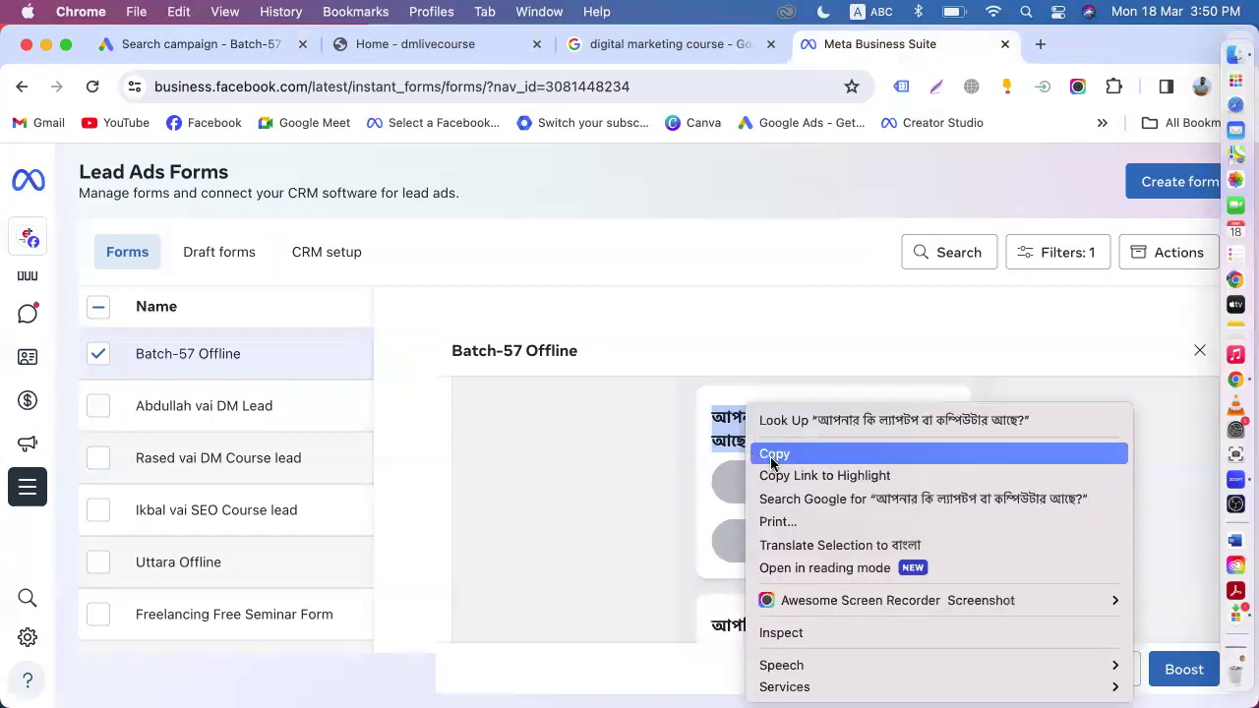
click(774, 455)
- Return to the Google Ads lead form and review its pre-filled contact questions against the "Batch-57 Offline" form in Meta Business Suite
click(246, 50)
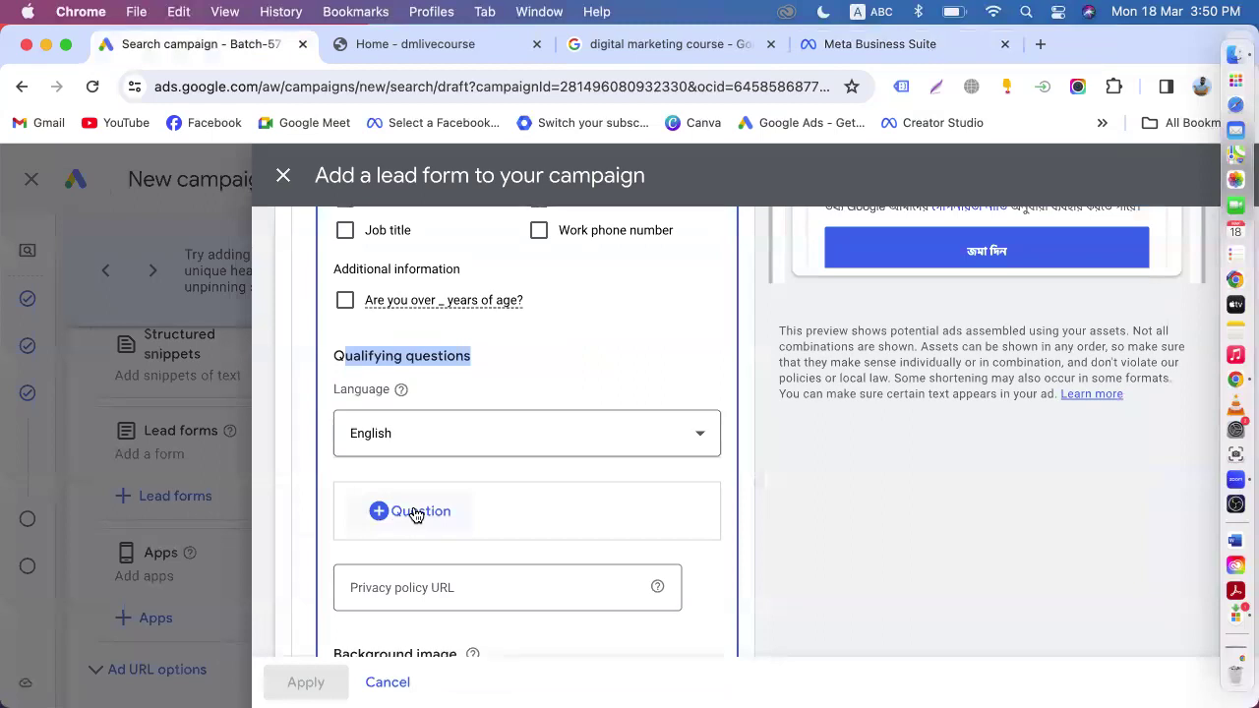
scroll(416, 511, up, 5)
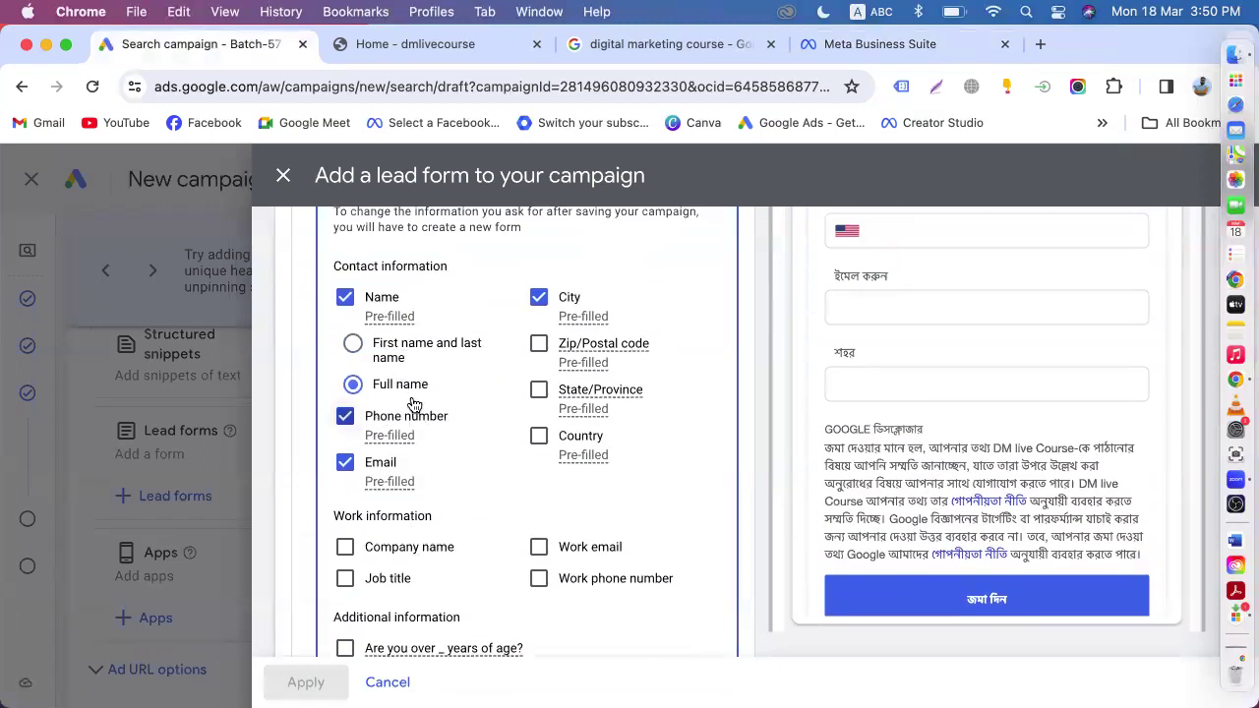
scroll(464, 407, down, 2)
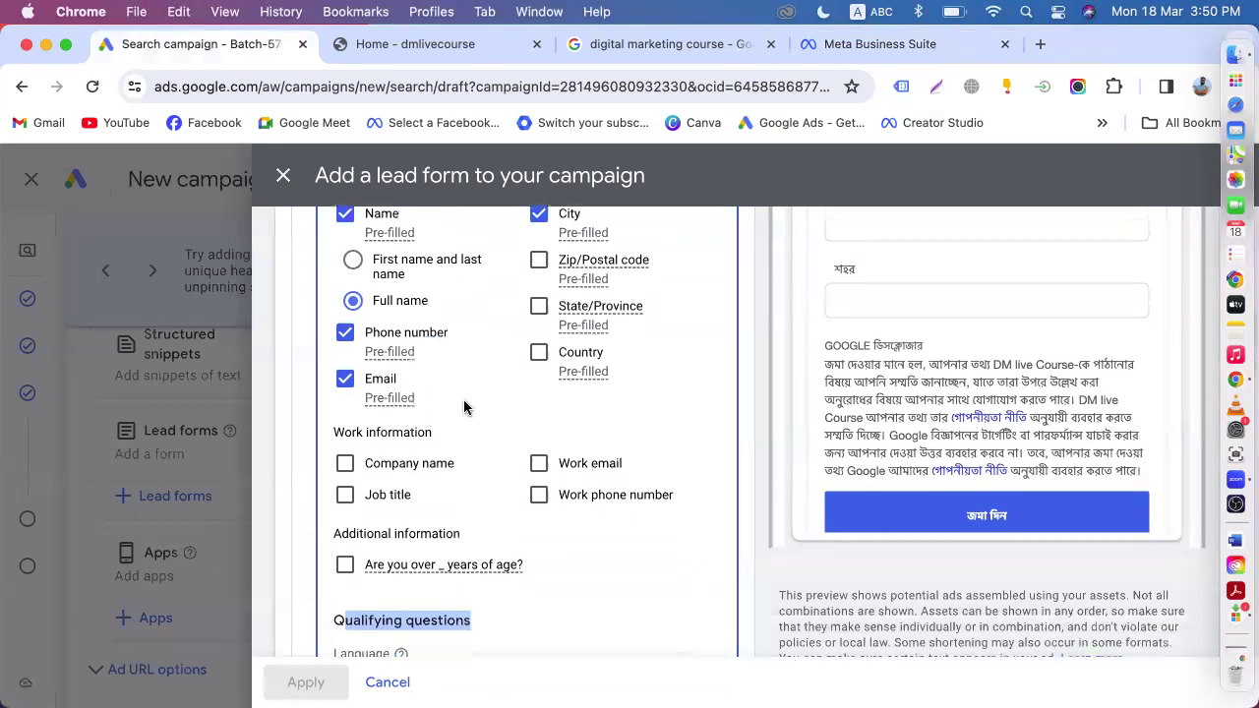
scroll(464, 408, down, 1)
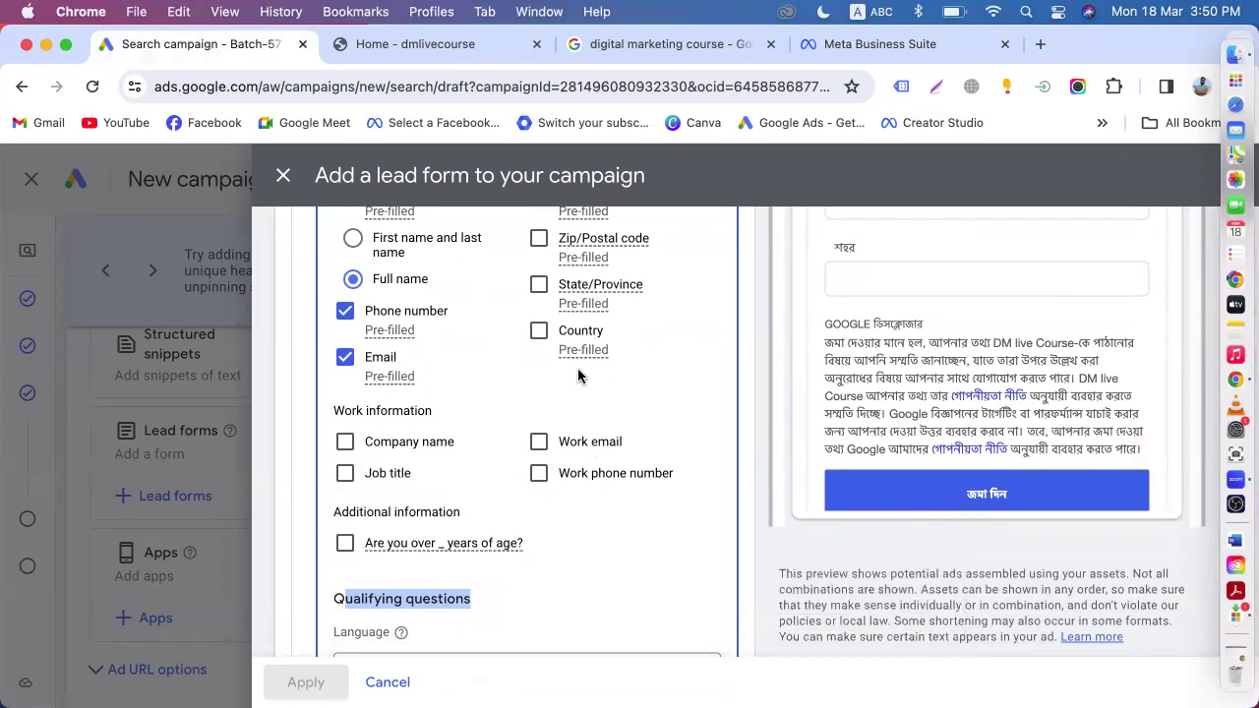
scroll(561, 384, up, 4)
mouse_move(573, 416)
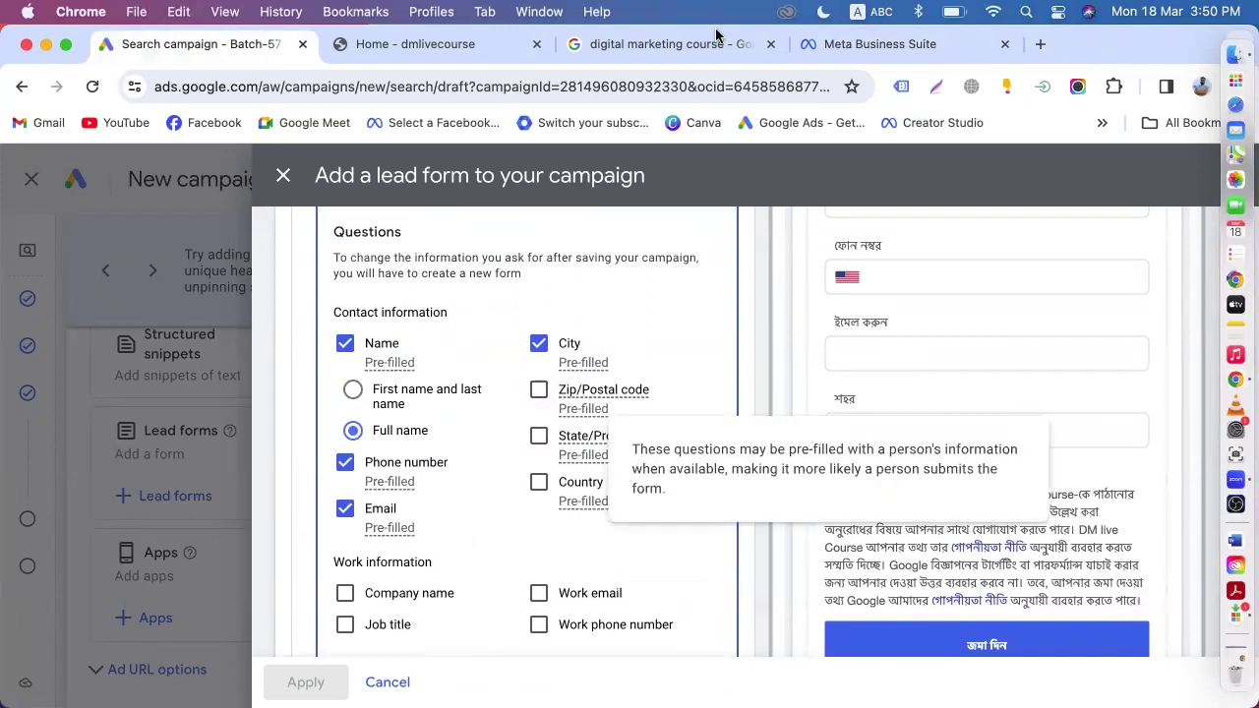
click(865, 43)
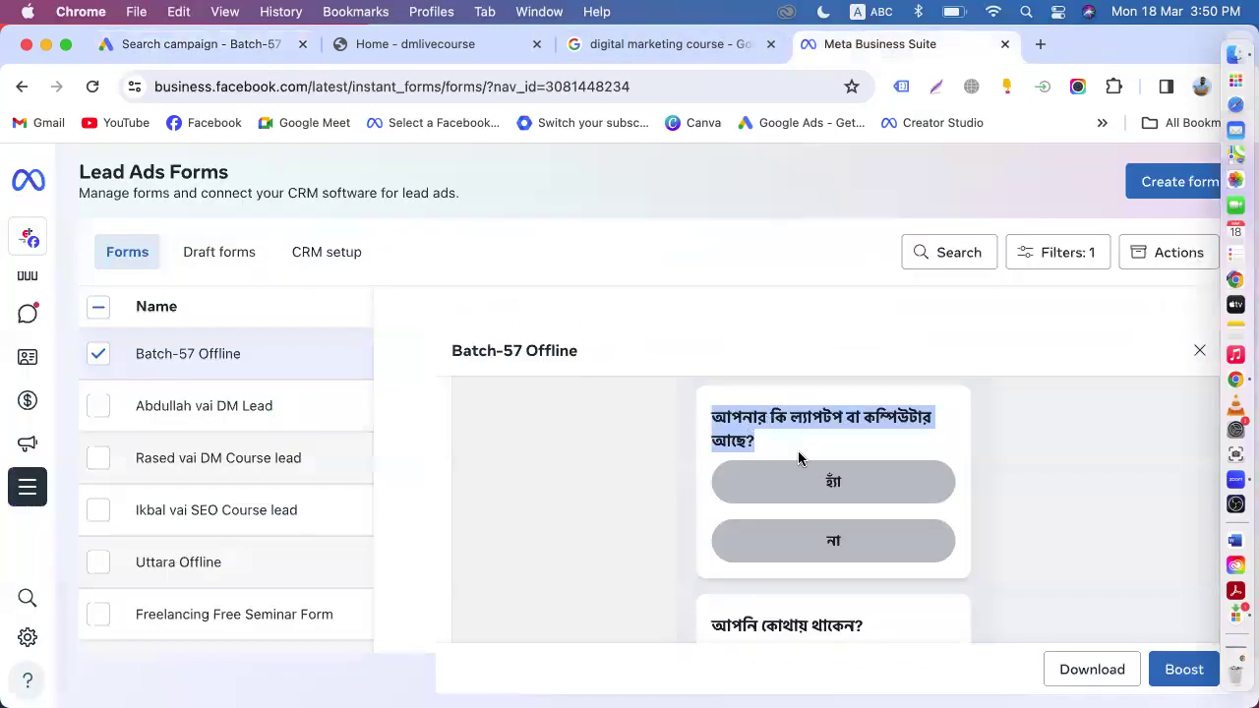
click(375, 57)
click(228, 51)
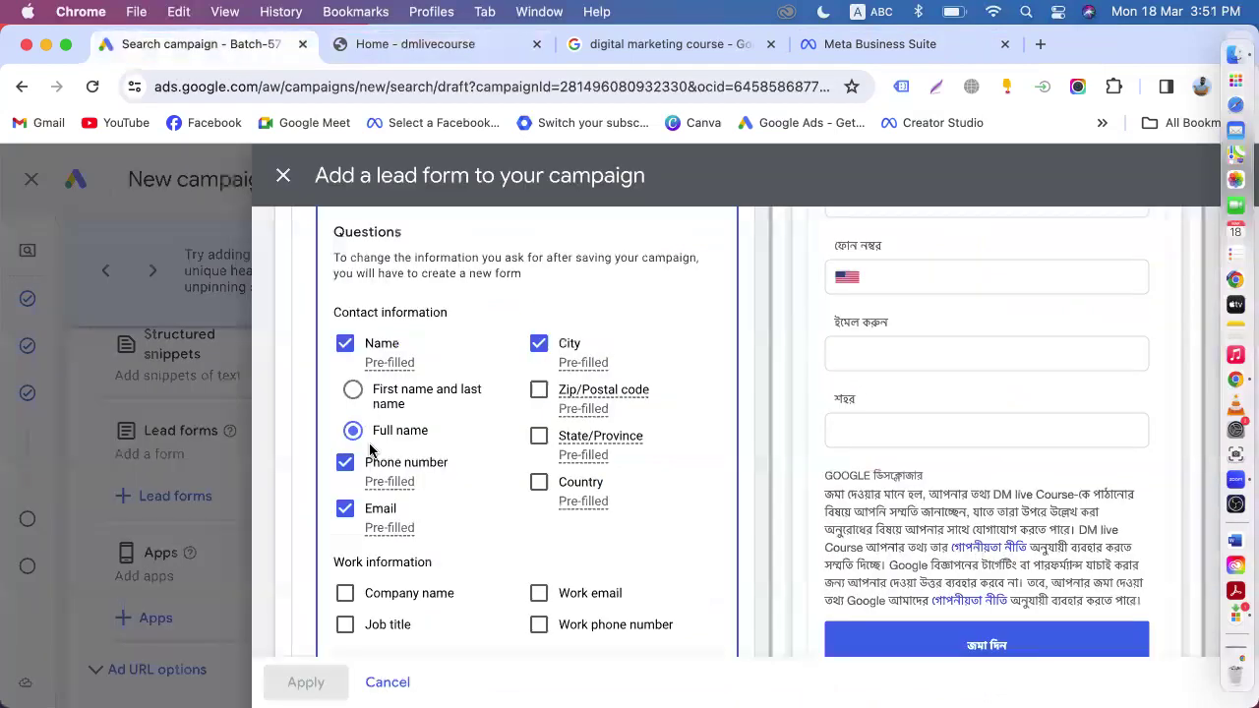
- Look through the available languages for the qualifying questions and select English
scroll(370, 449, down, 5)
click(399, 486)
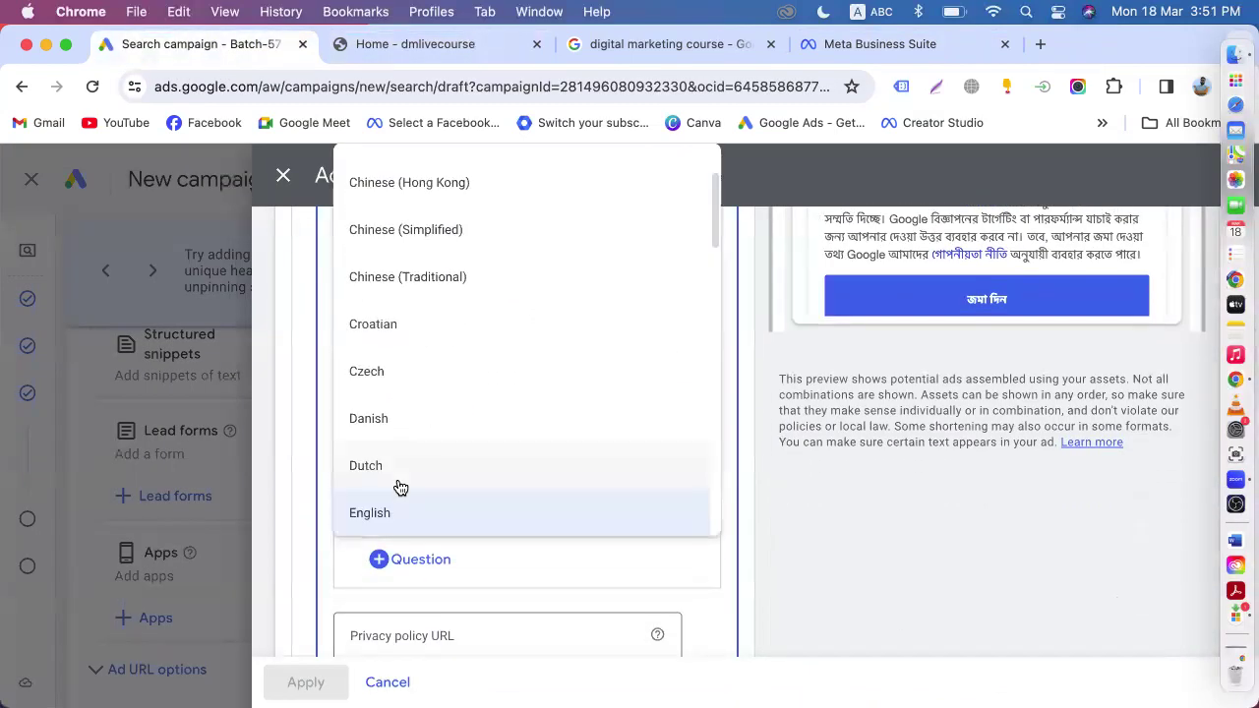
scroll(397, 489, up, 2)
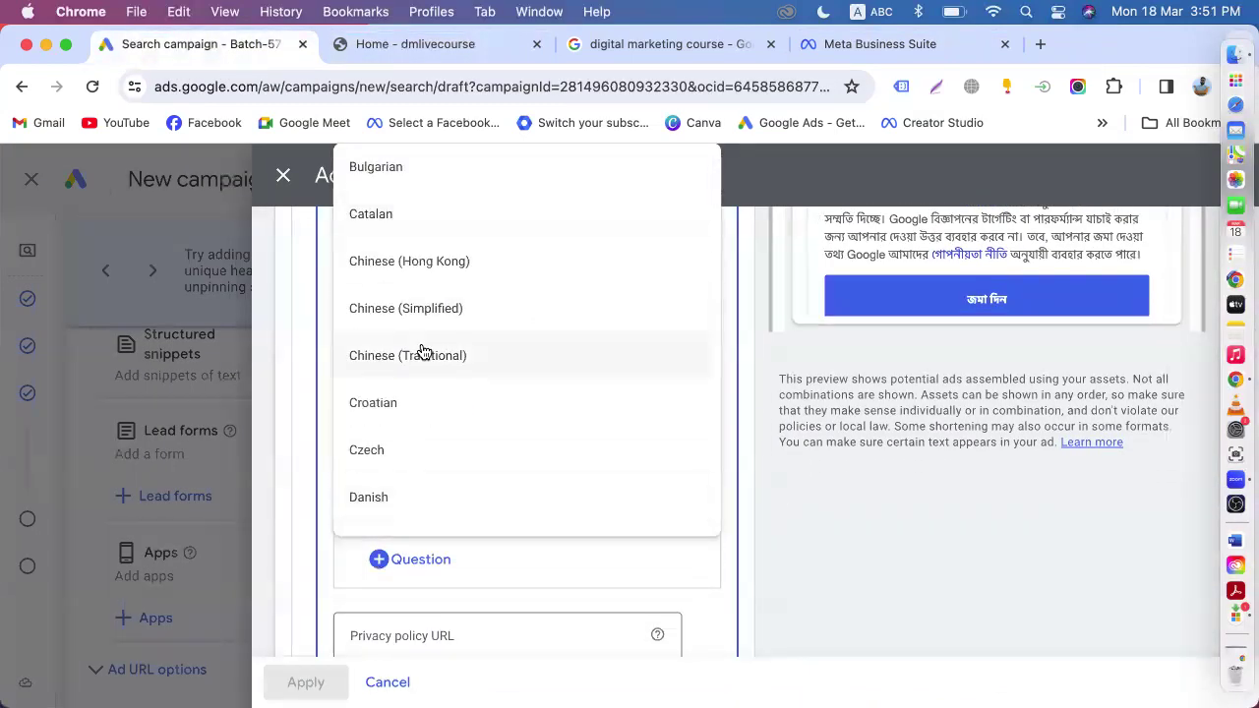
scroll(423, 353, up, 1)
scroll(423, 352, down, 5)
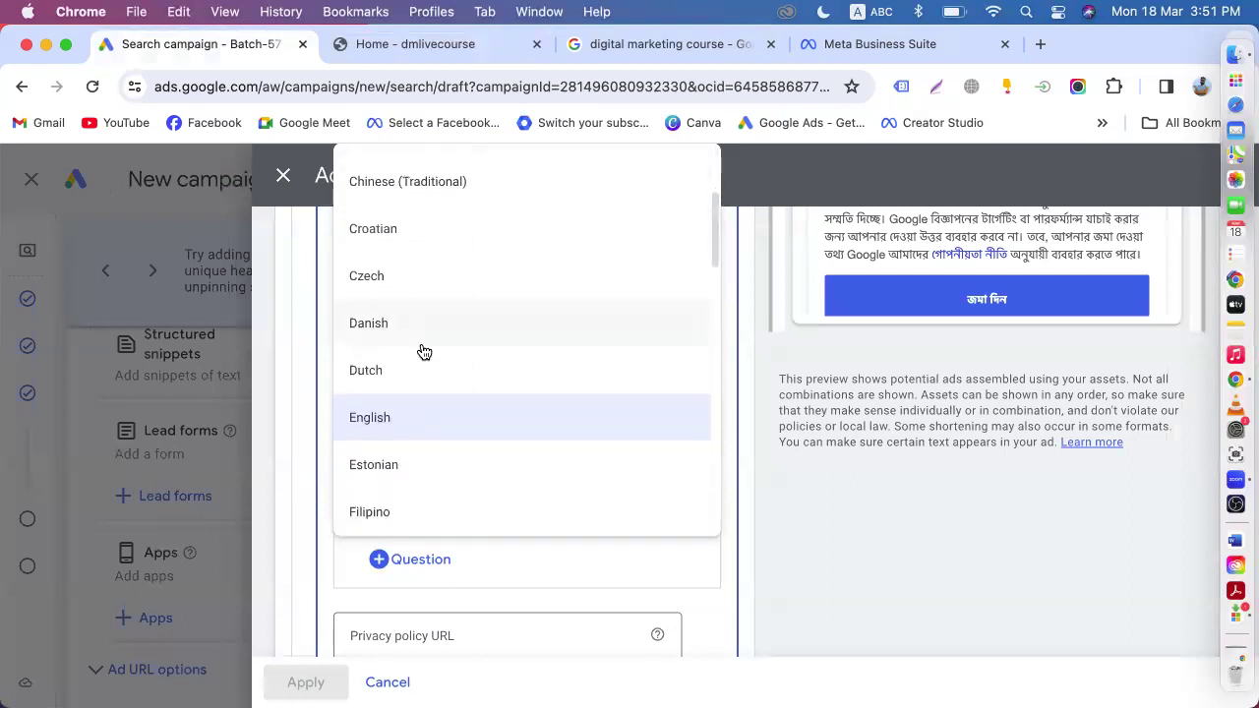
scroll(424, 352, down, 1)
click(390, 365)
scroll(383, 492, down, 2)
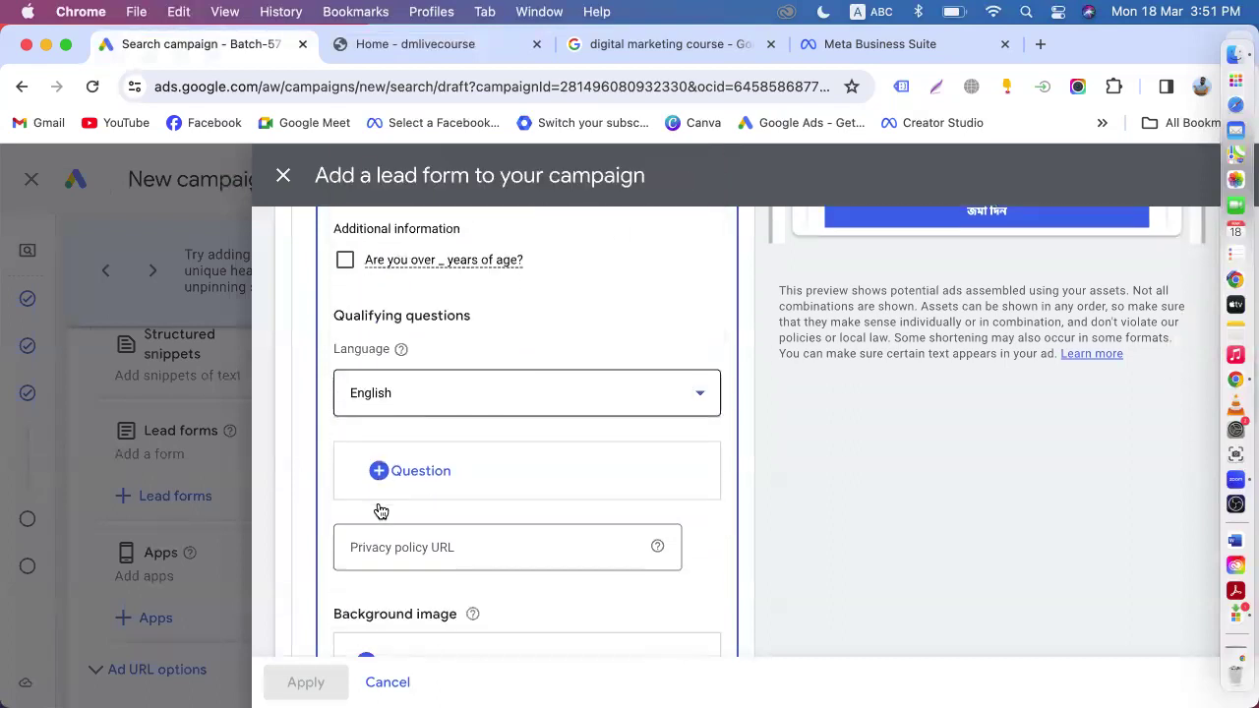
scroll(380, 511, down, 2)
- Browse the suggested qualifying questions in Education, General, Real estate, Auto and New questions, and search them for "course"
click(376, 371)
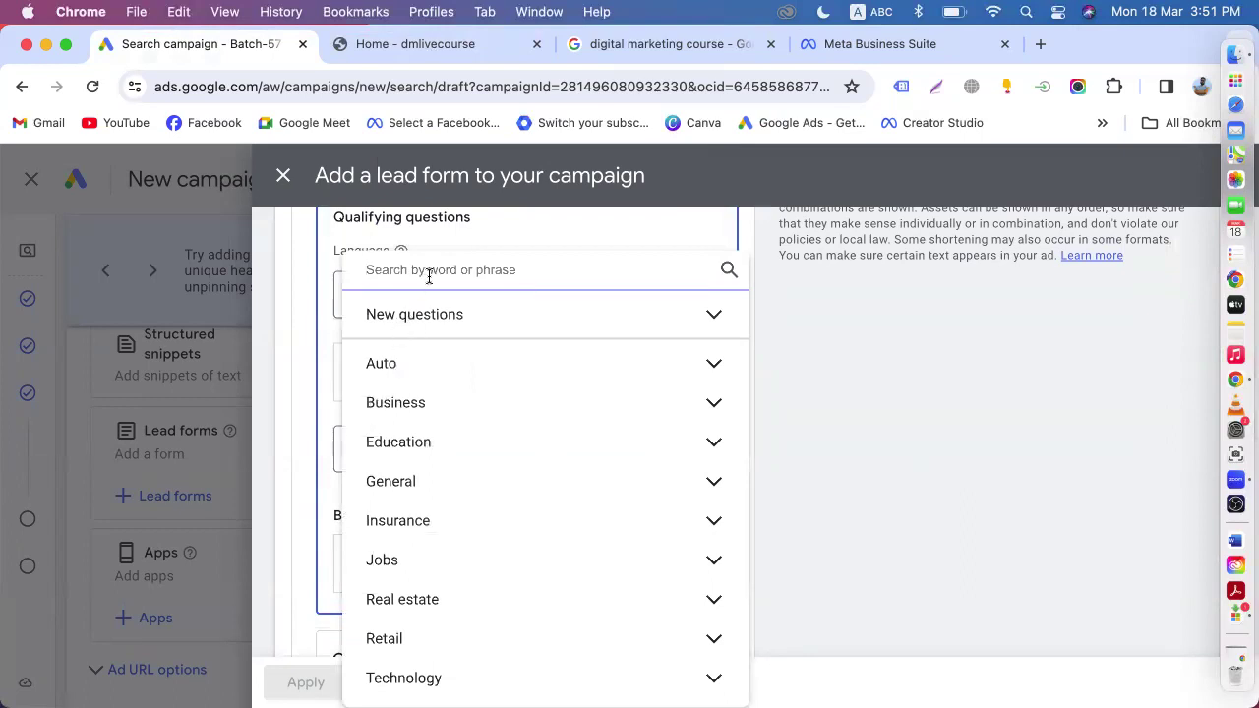
scroll(442, 441, down, 2)
click(292, 459)
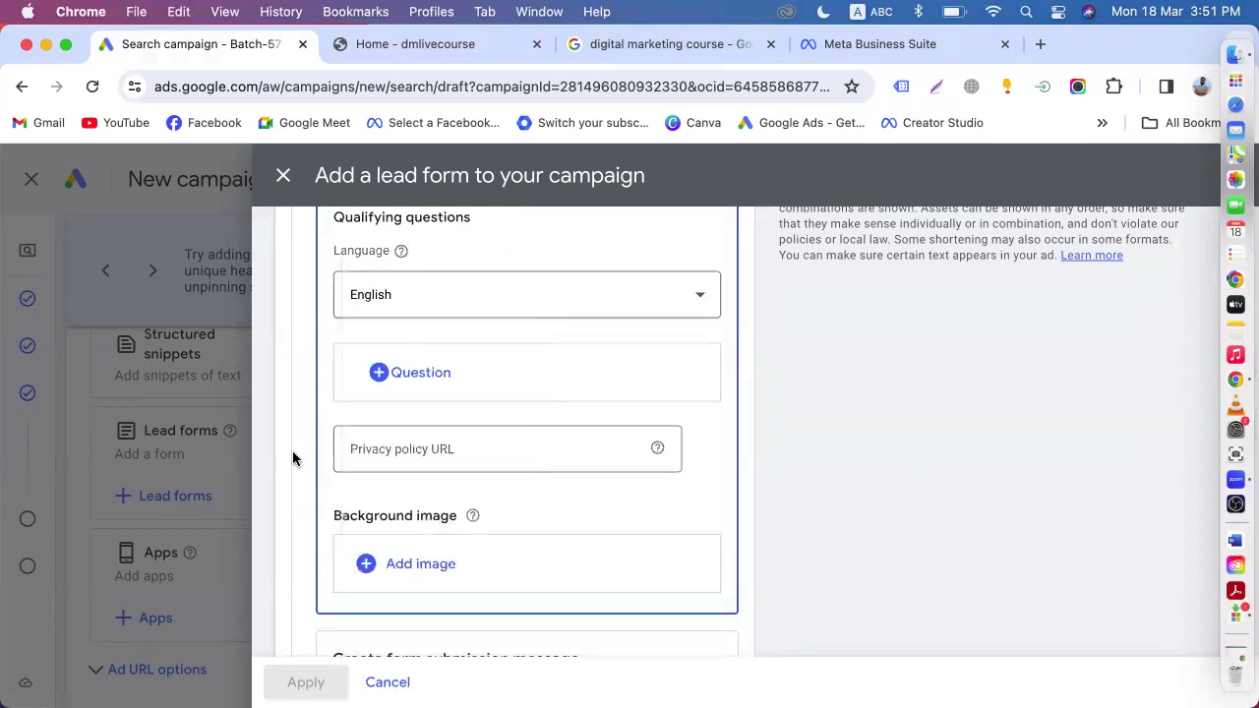
scroll(410, 466, up, 3)
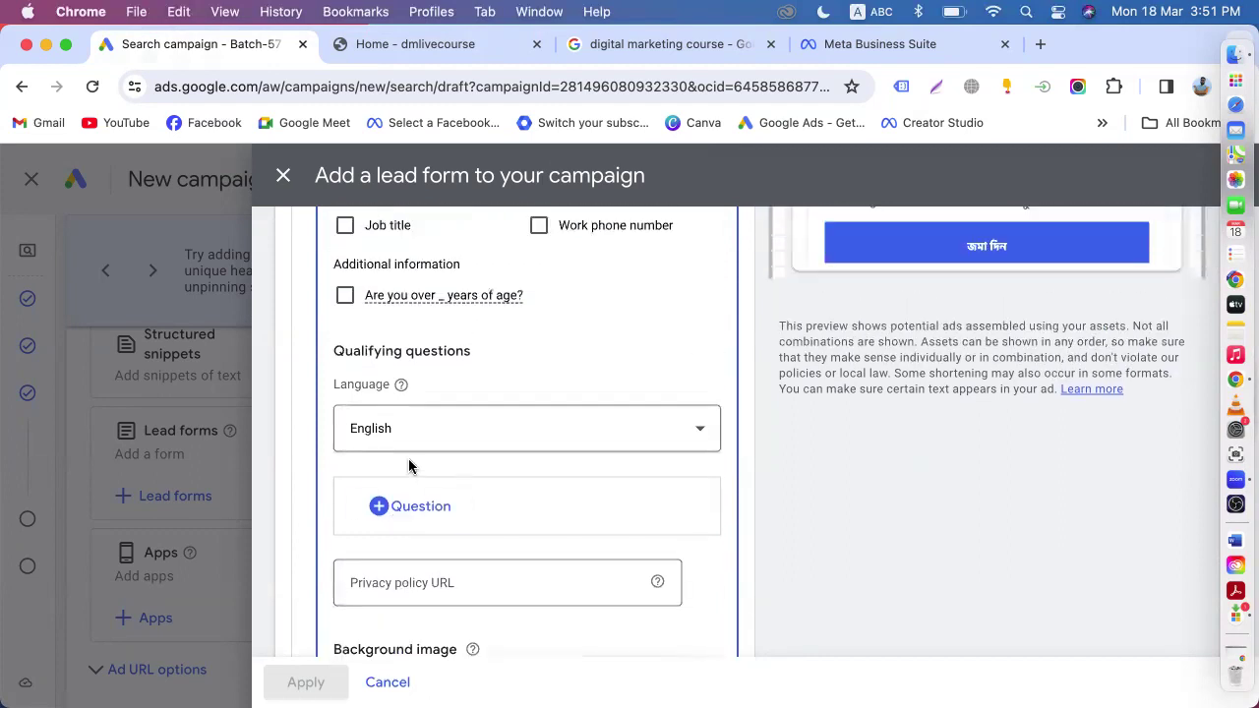
click(403, 509)
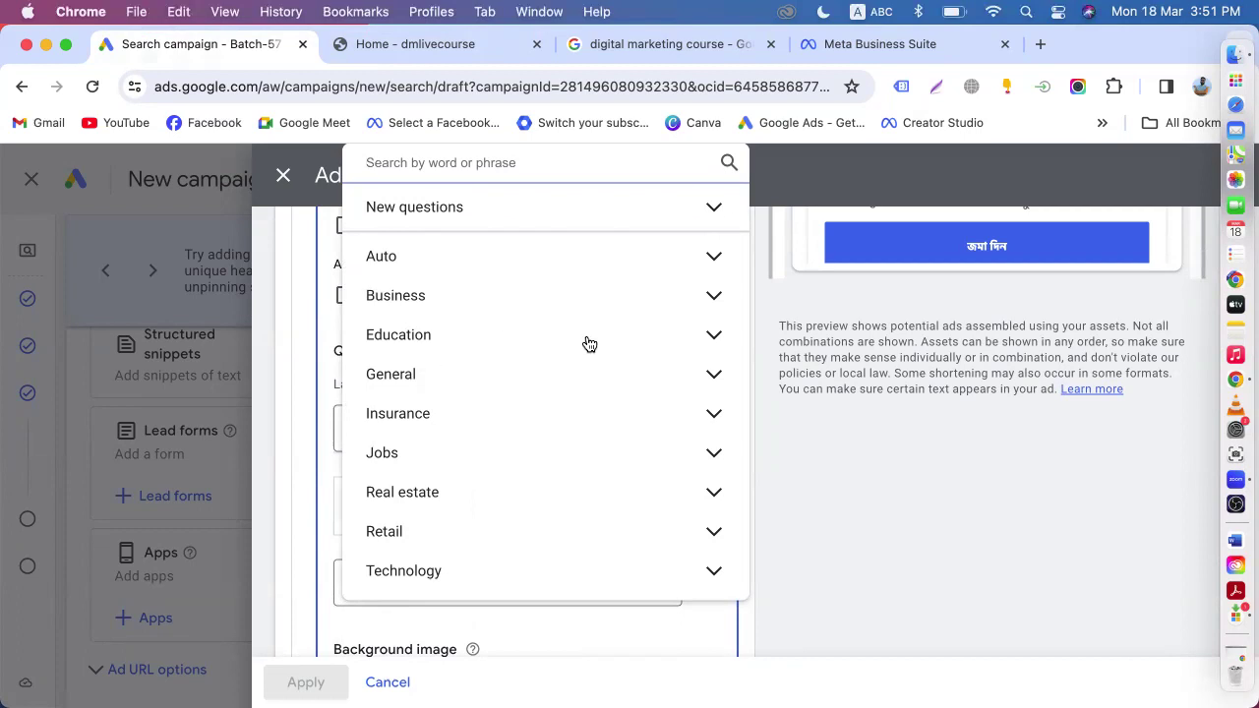
click(697, 337)
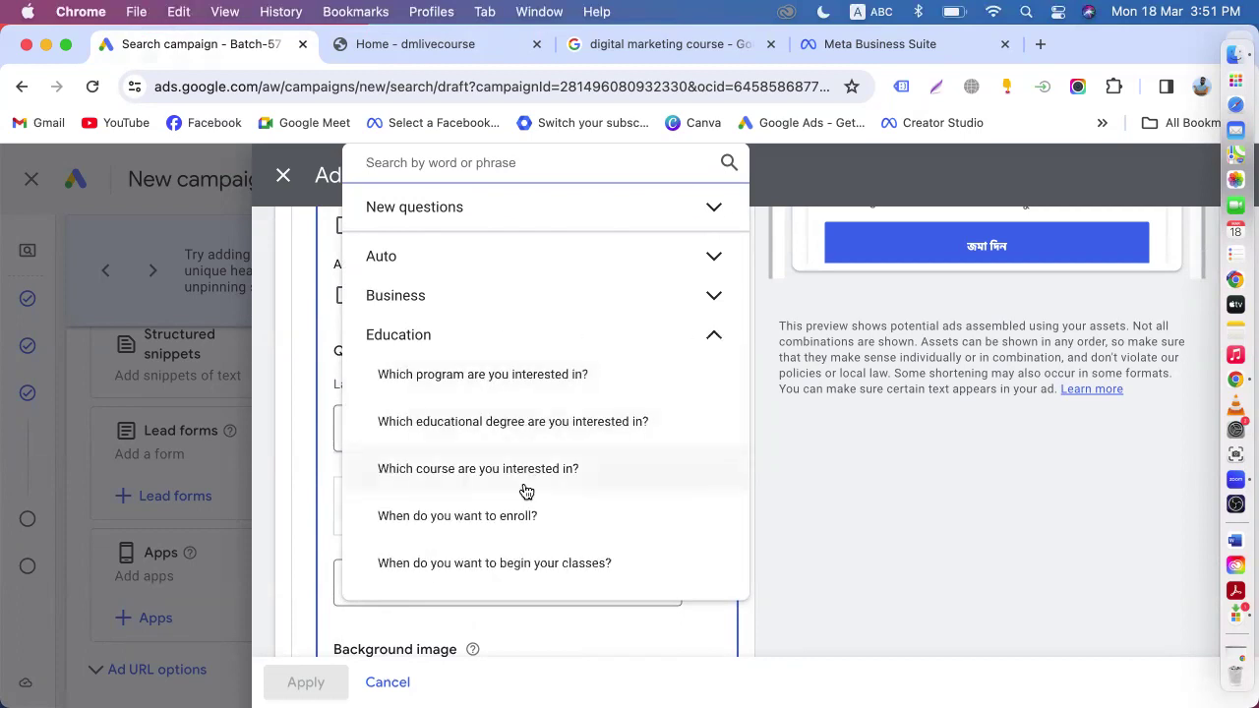
scroll(522, 512, down, 5)
scroll(522, 511, down, 4)
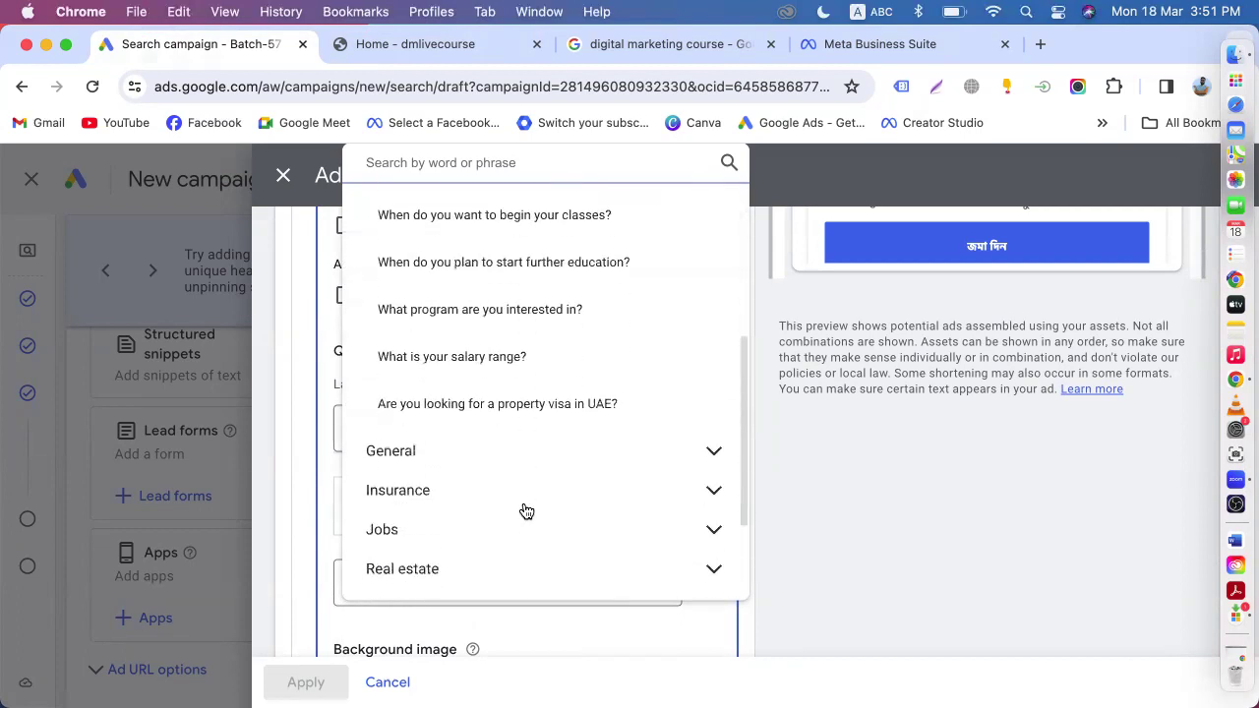
click(709, 374)
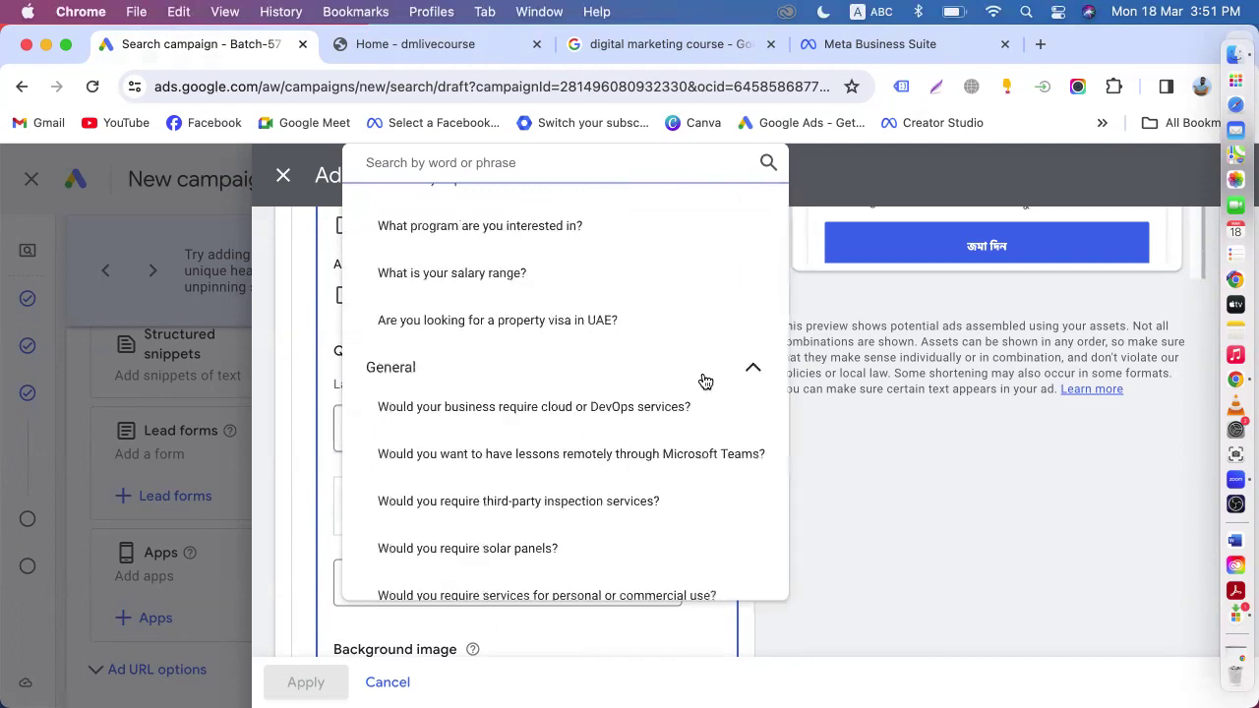
scroll(621, 432, down, 9)
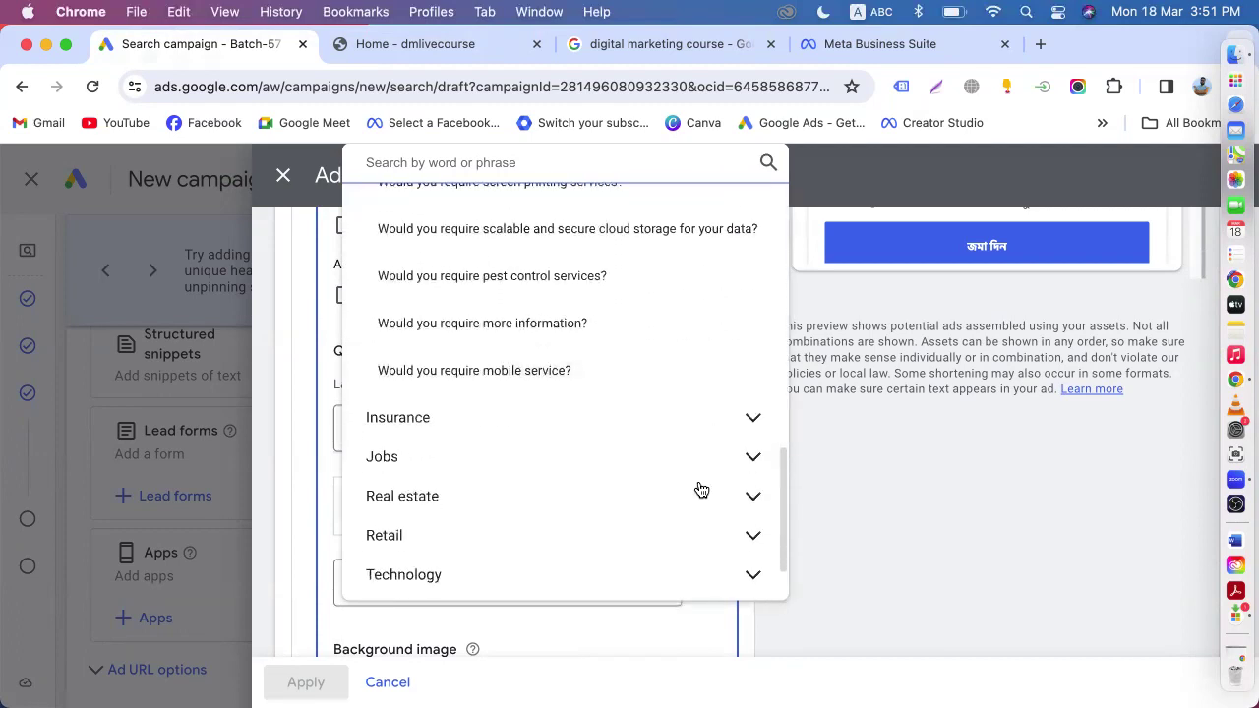
click(752, 497)
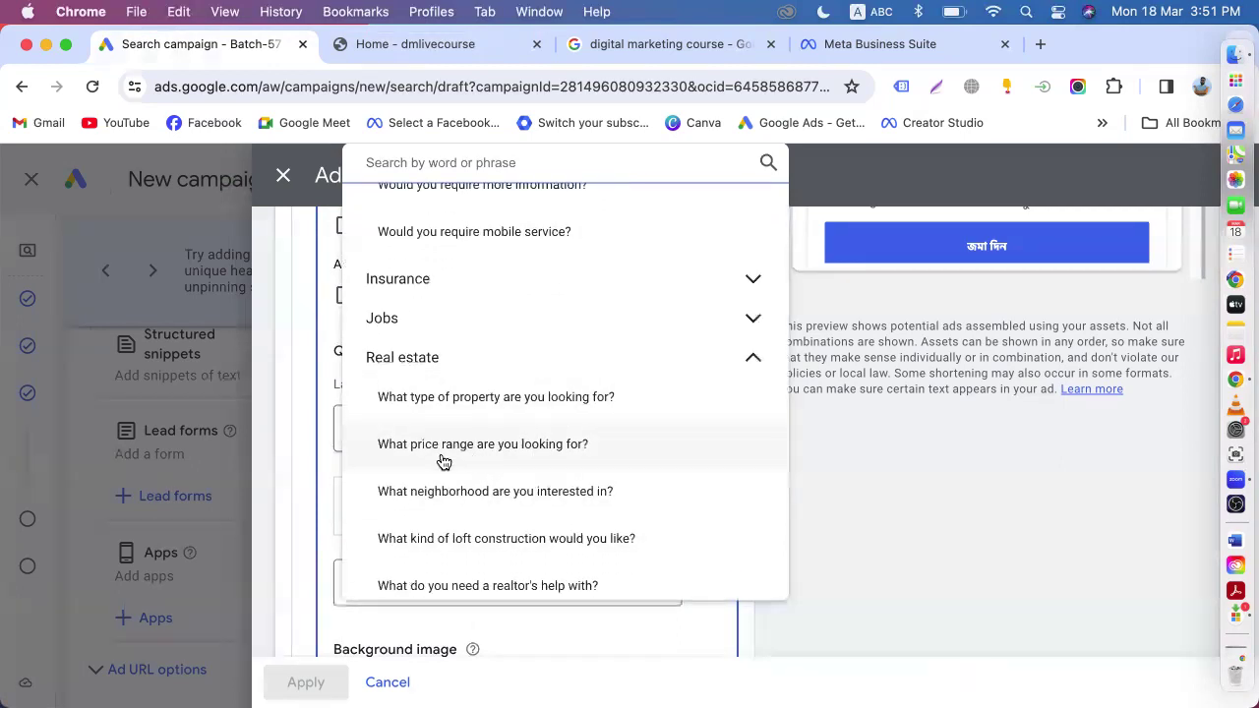
scroll(578, 464, down, 5)
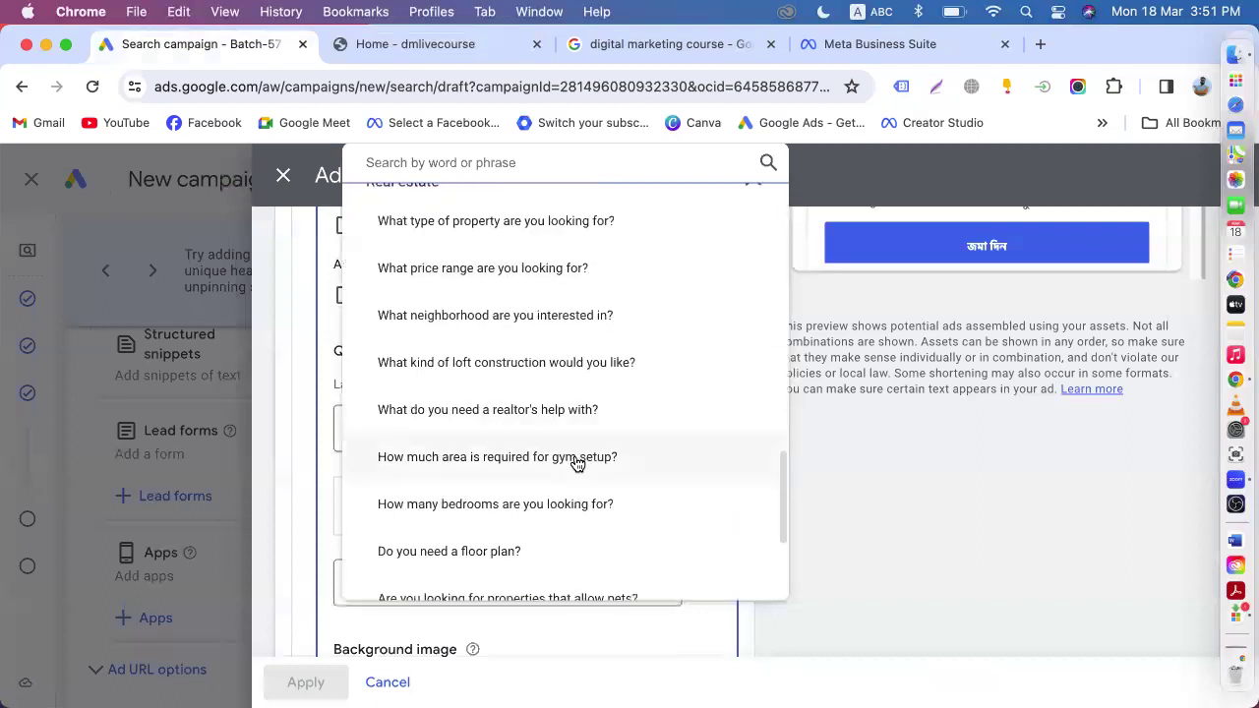
scroll(578, 464, up, 15)
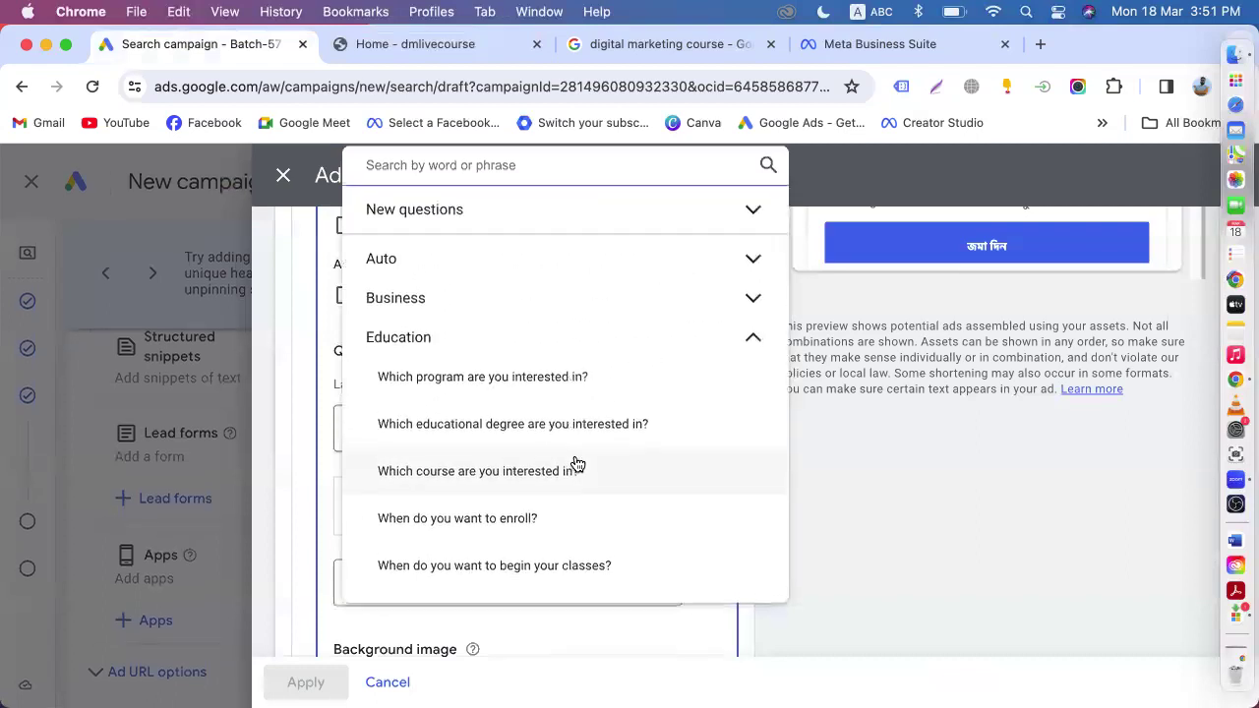
click(752, 258)
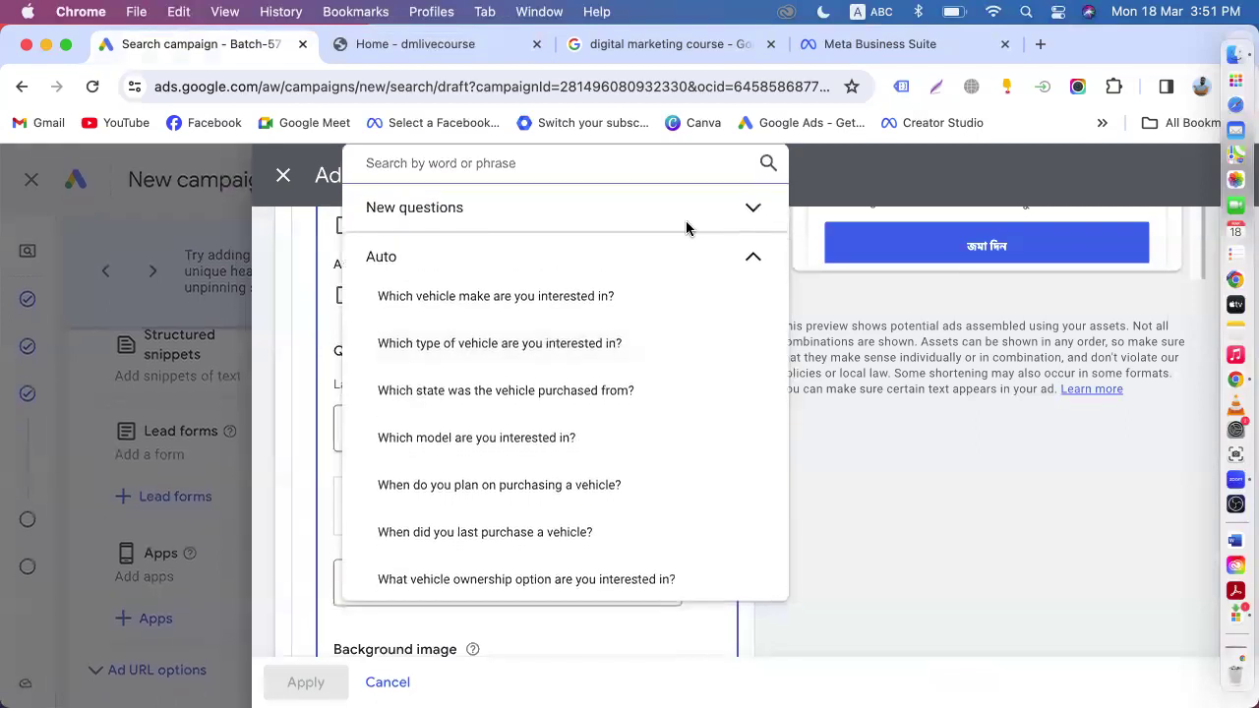
click(750, 208)
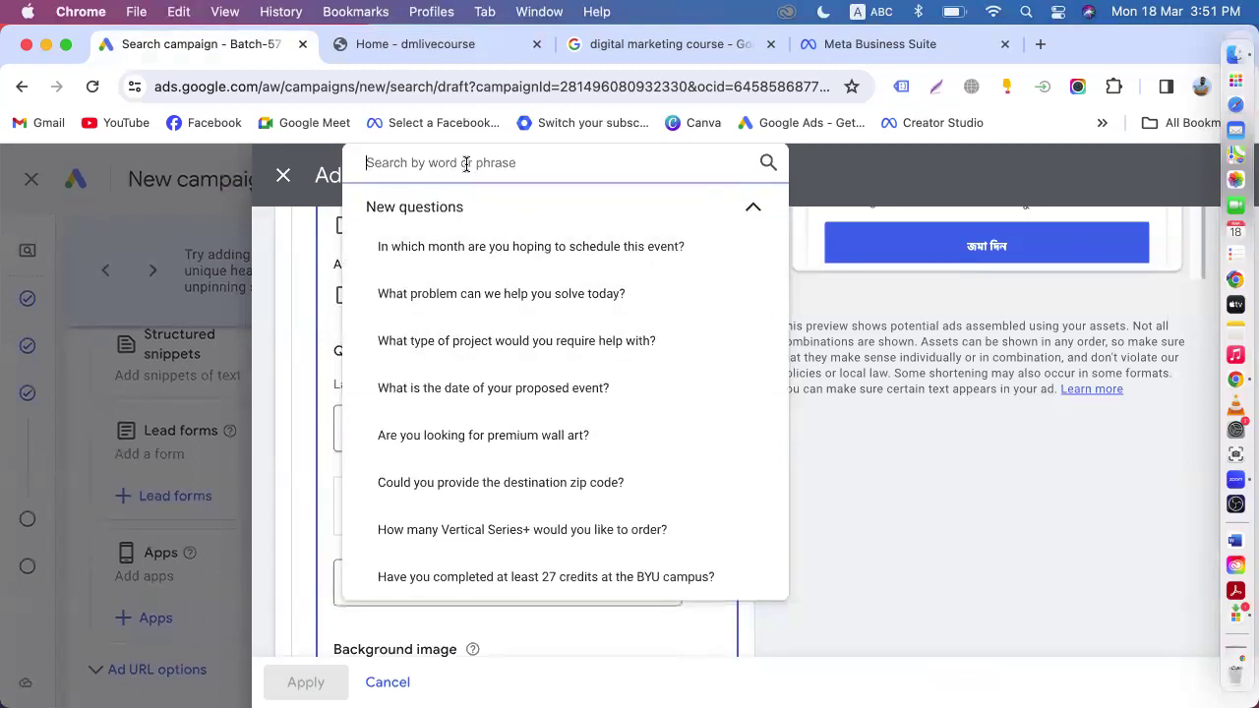
text(cour)
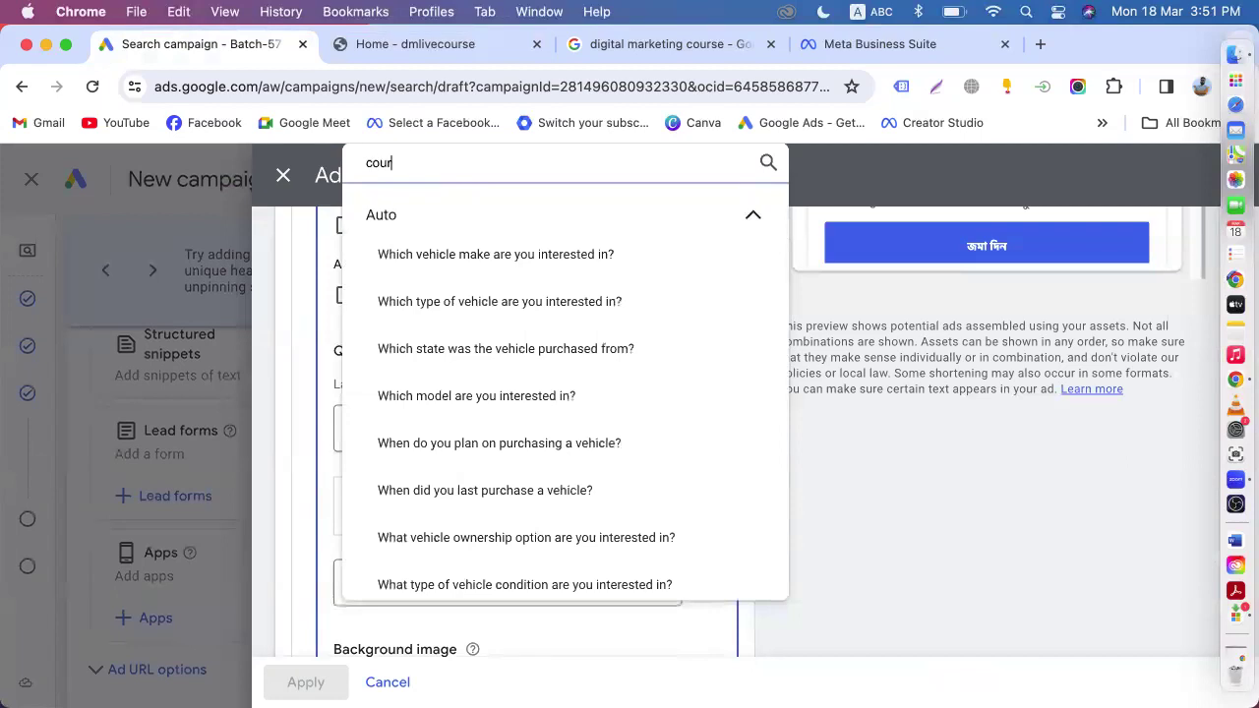
text(se)
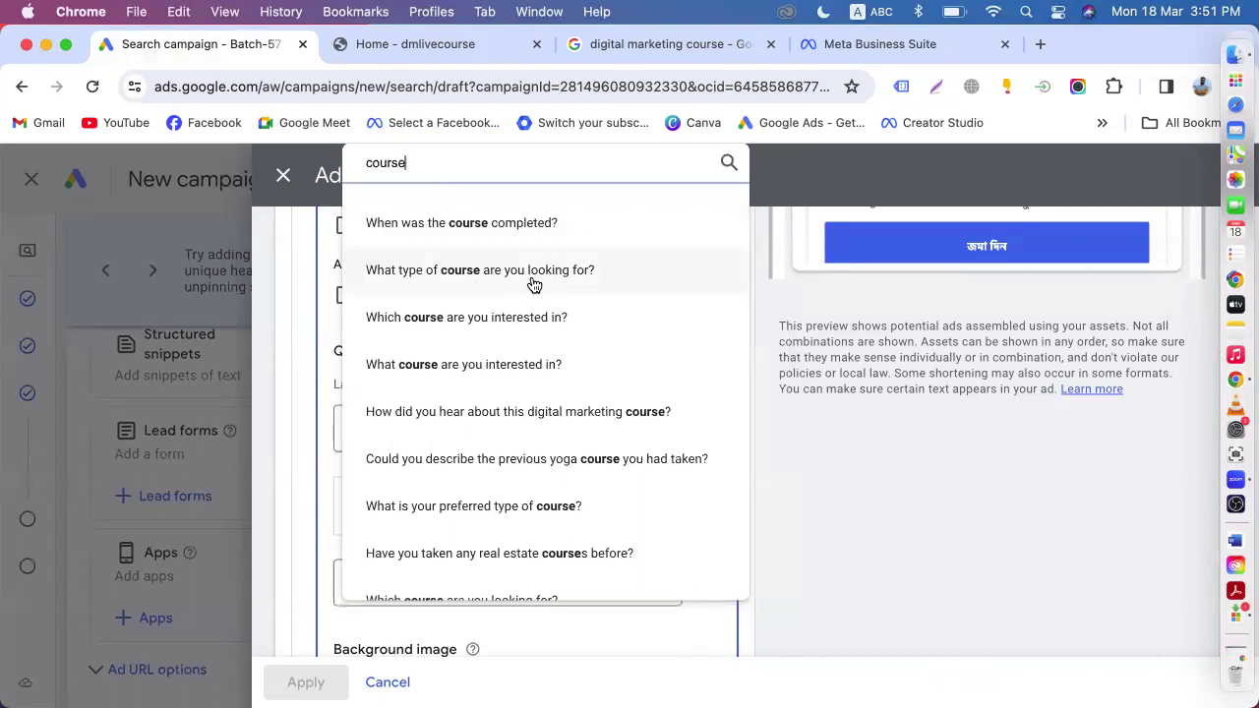
- Search the qualifying questions for "online" instead and add "Are you looking to attend classes in online or offline mode?"
key(BackSpace)
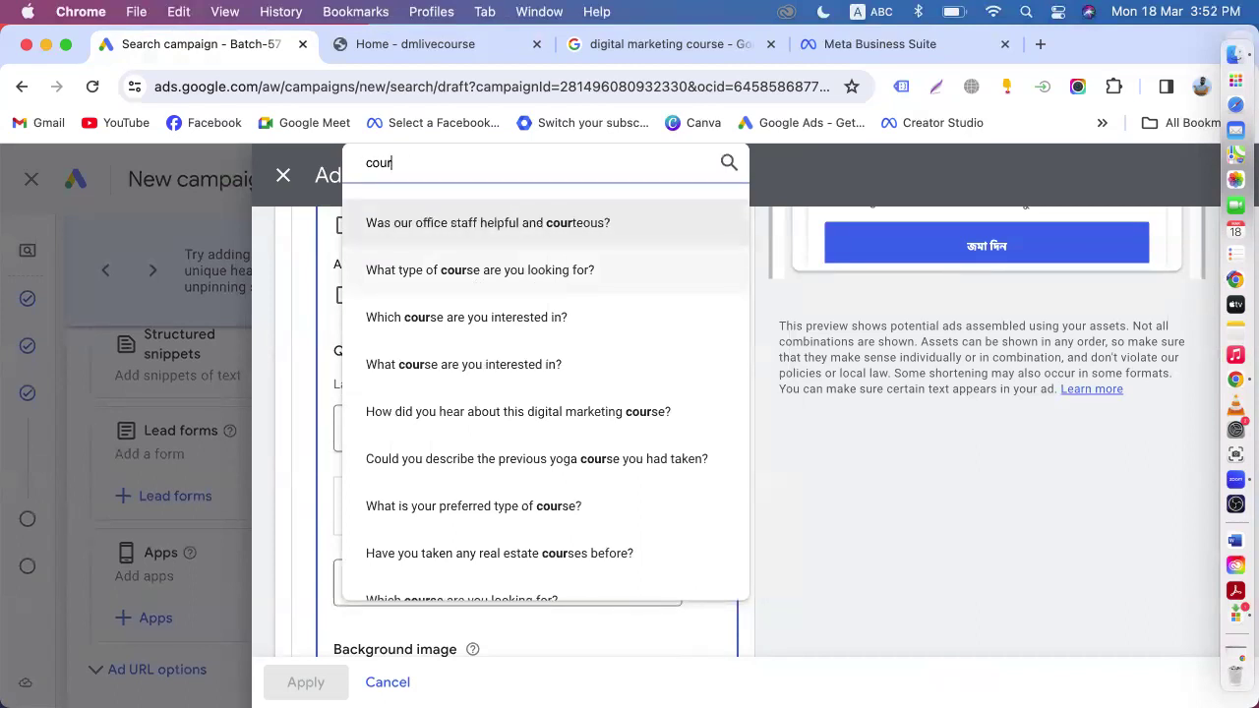
key(BackSpace)
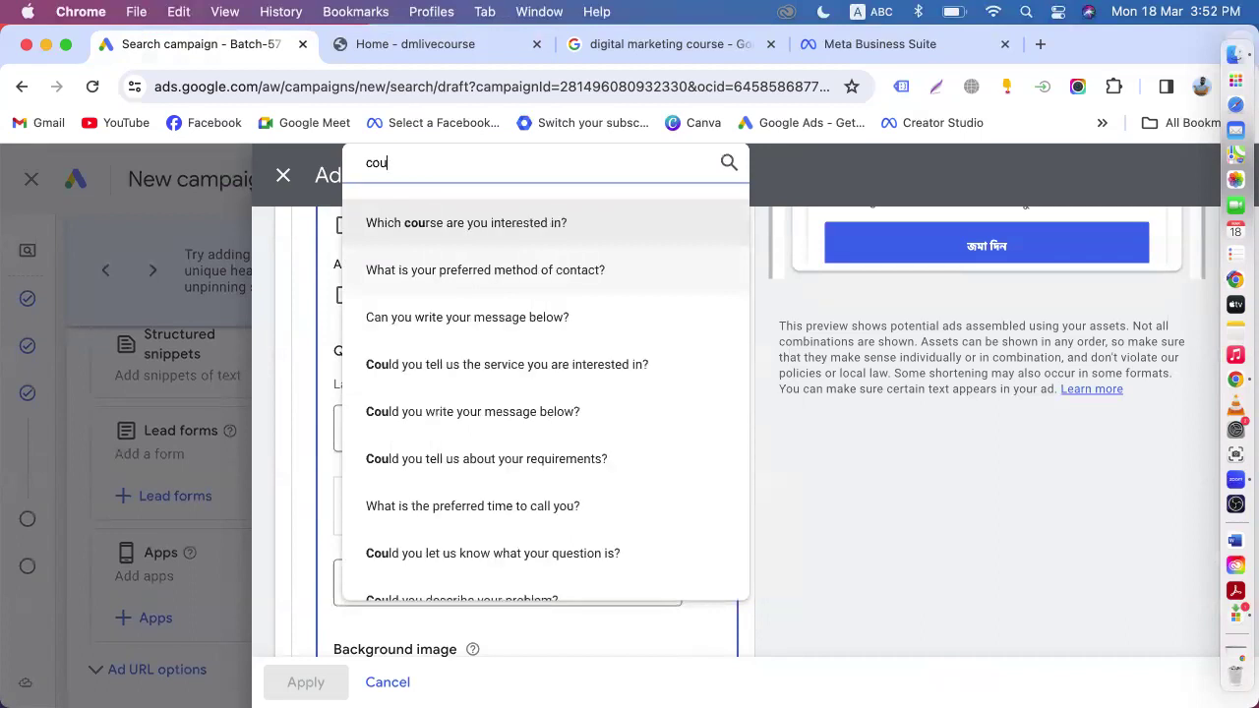
key(BackSpace)
key(BackSpace)
key(BackSpace)
text(online)
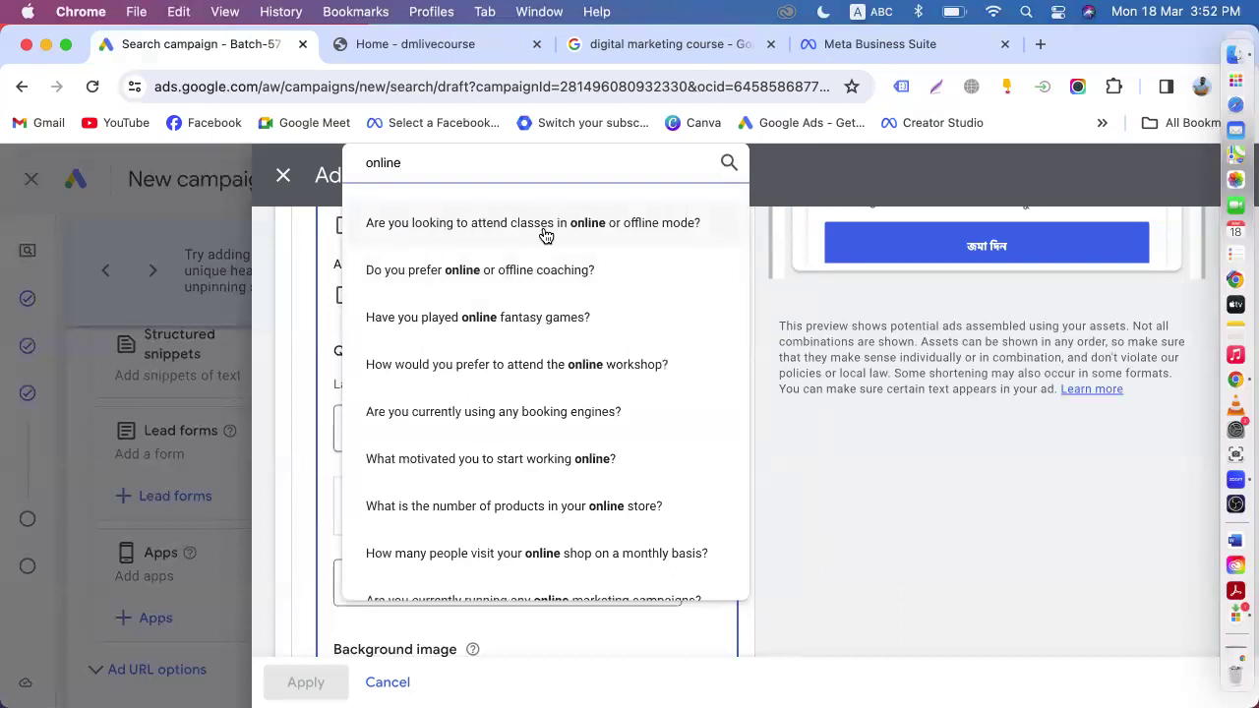
click(641, 224)
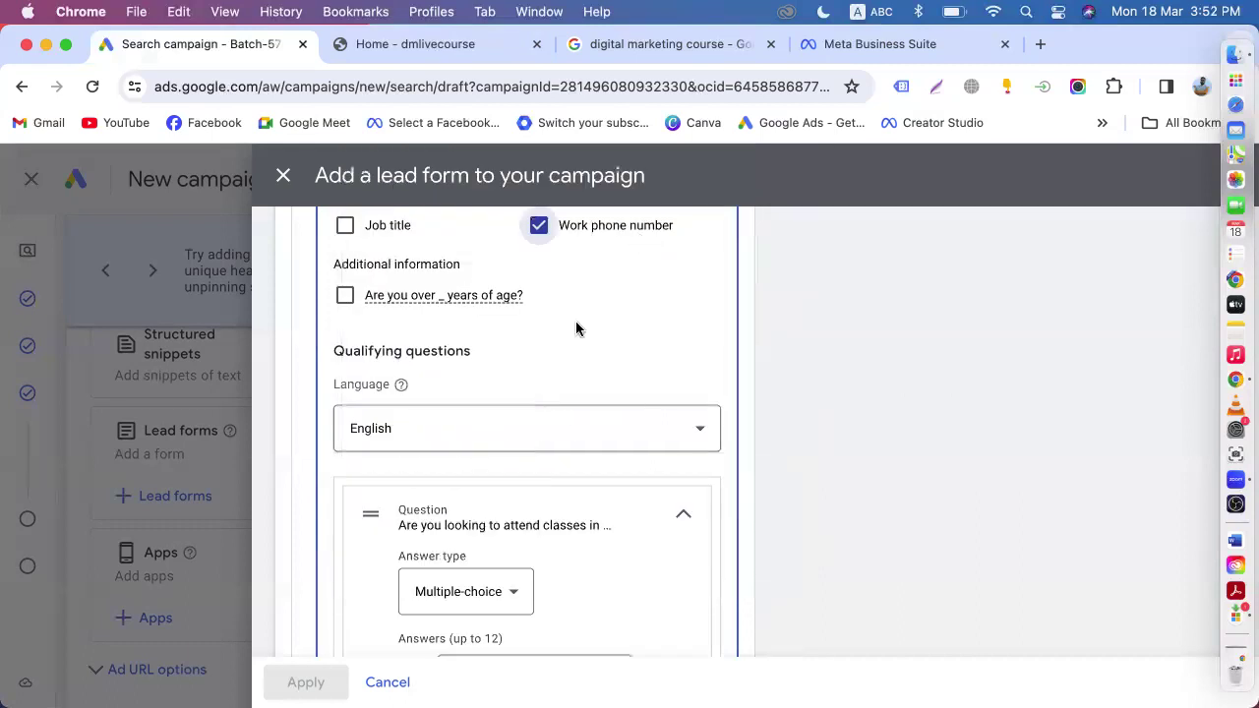
- Try the Short answer type for the class mode question and check it in the lead form preview
scroll(626, 421, down, 3)
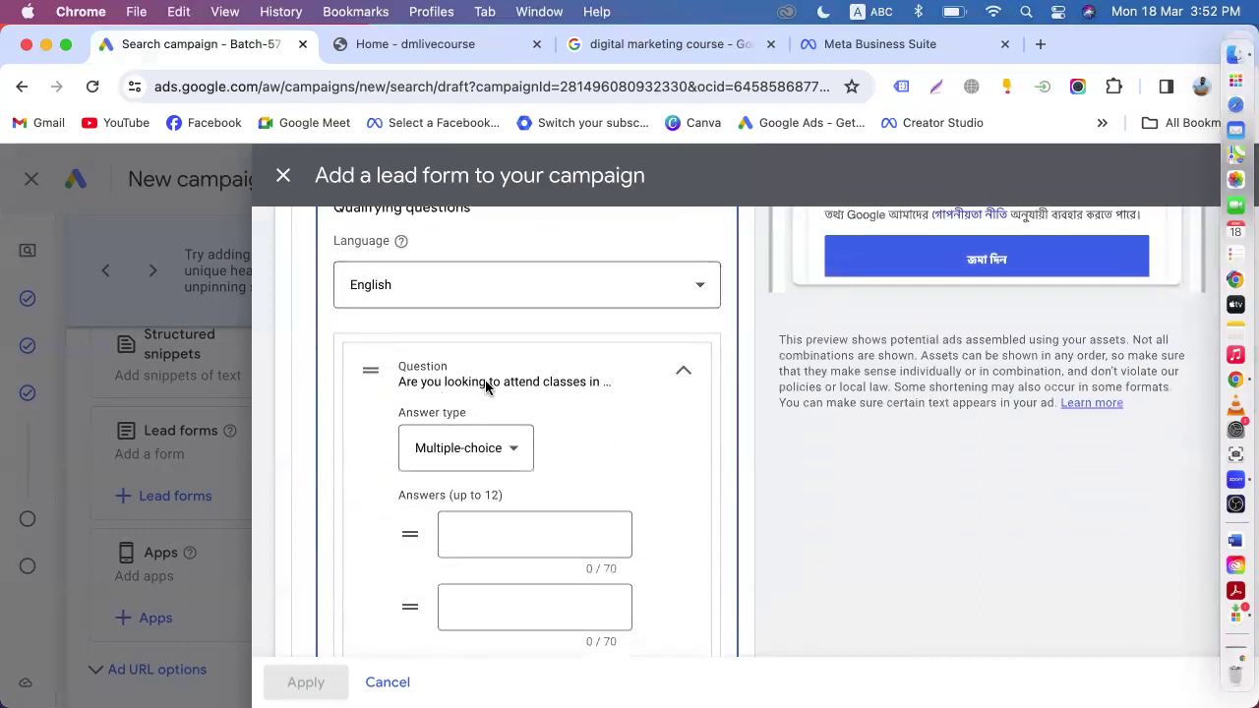
scroll(485, 387, down, 2)
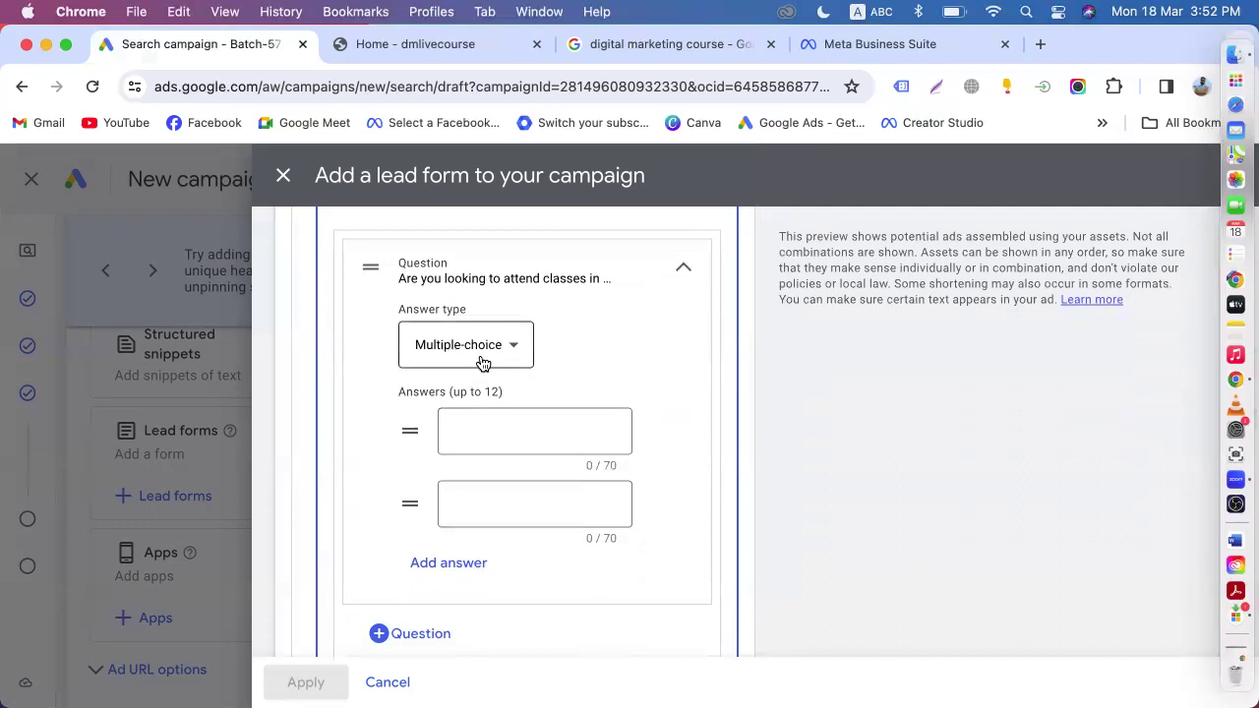
click(481, 360)
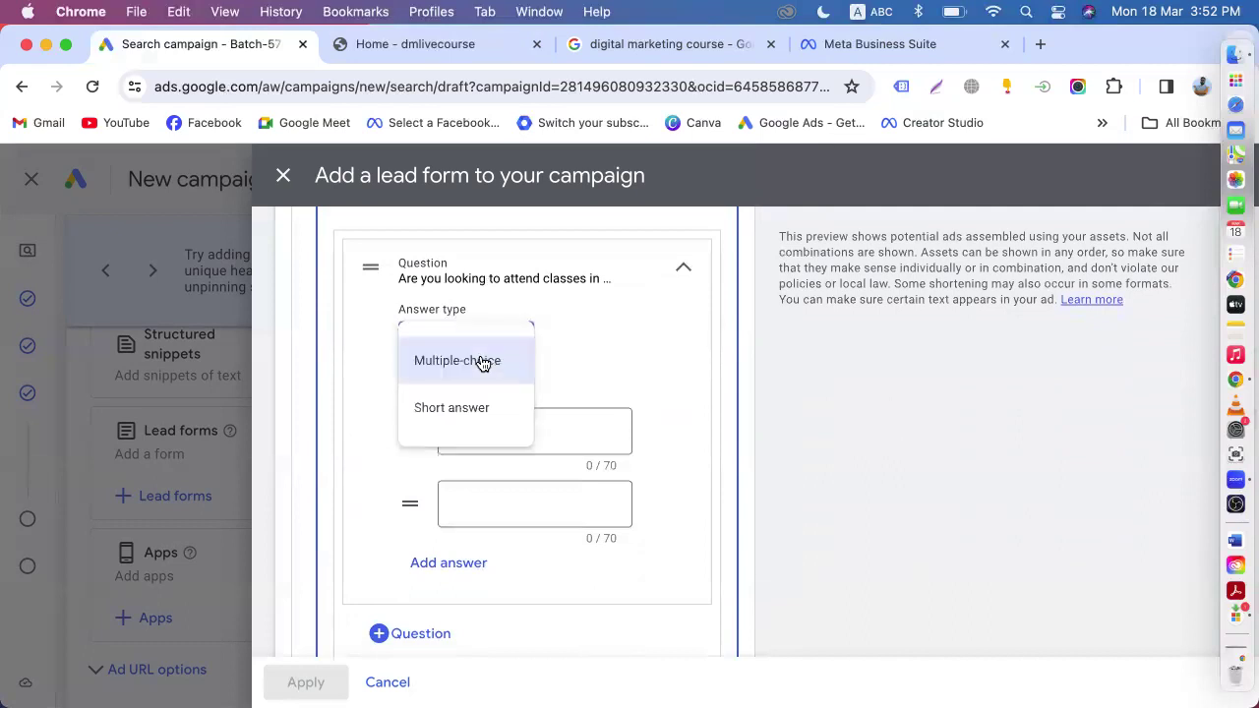
click(449, 411)
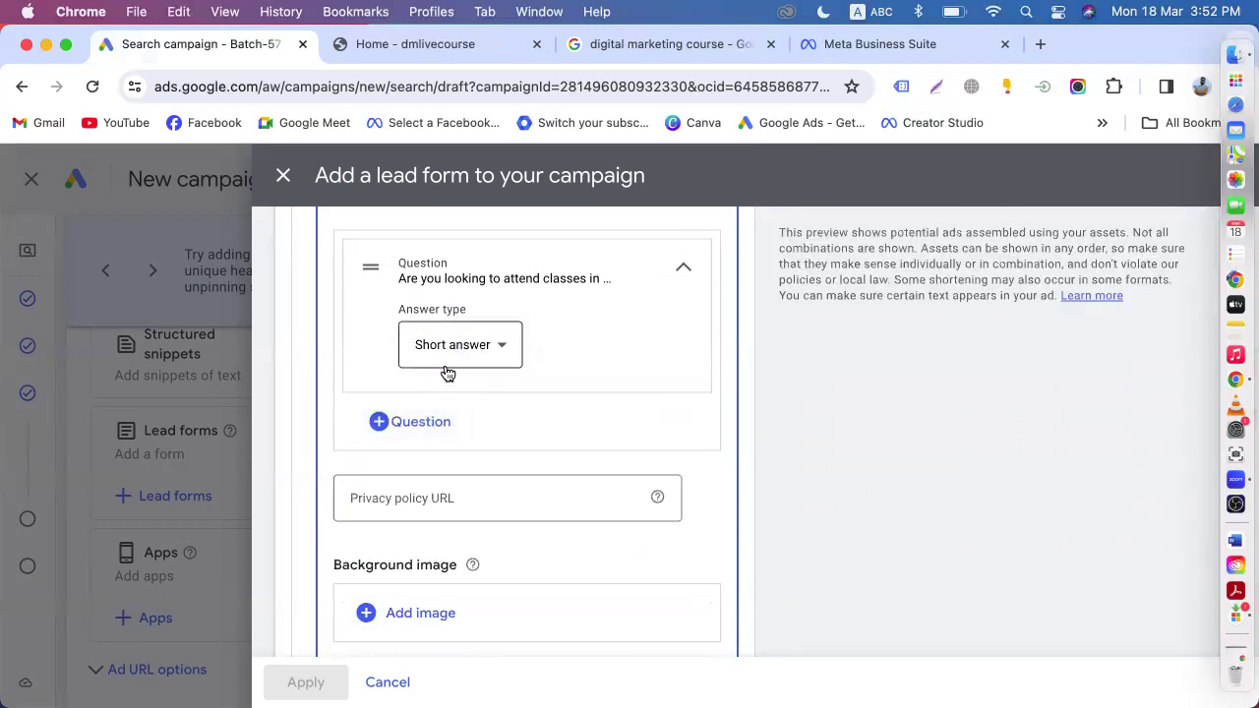
scroll(761, 389, up, 5)
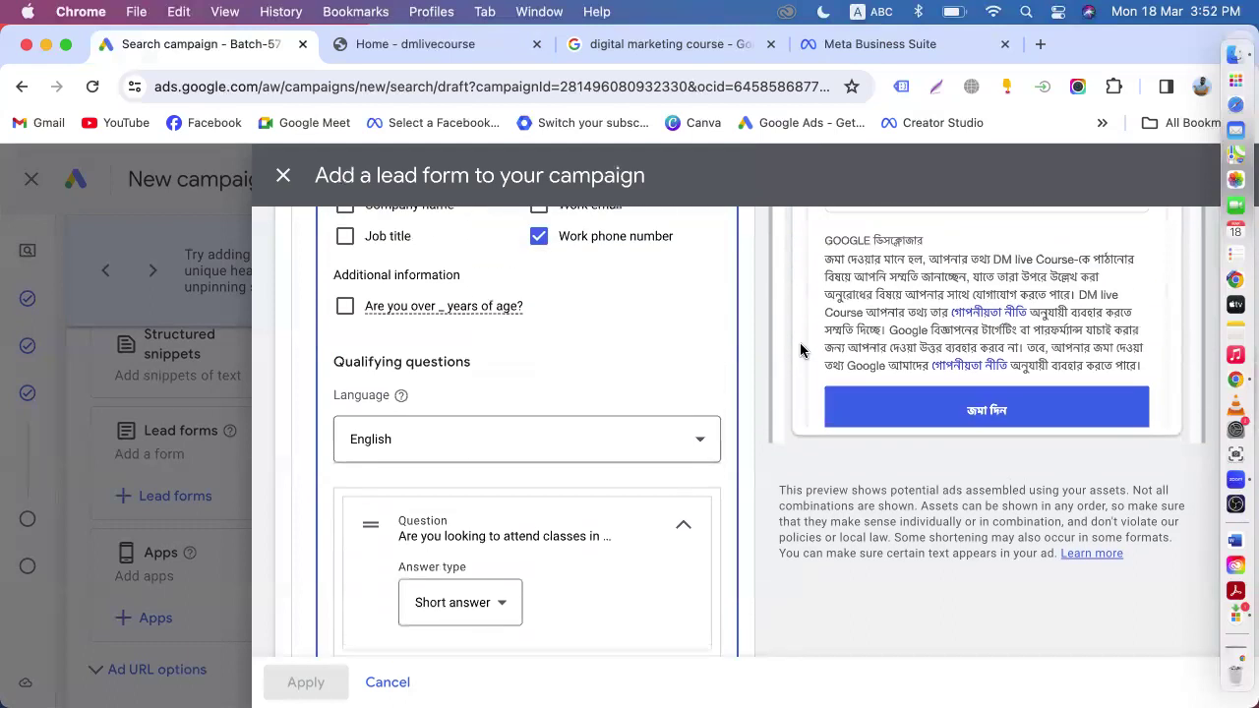
scroll(801, 350, up, 4)
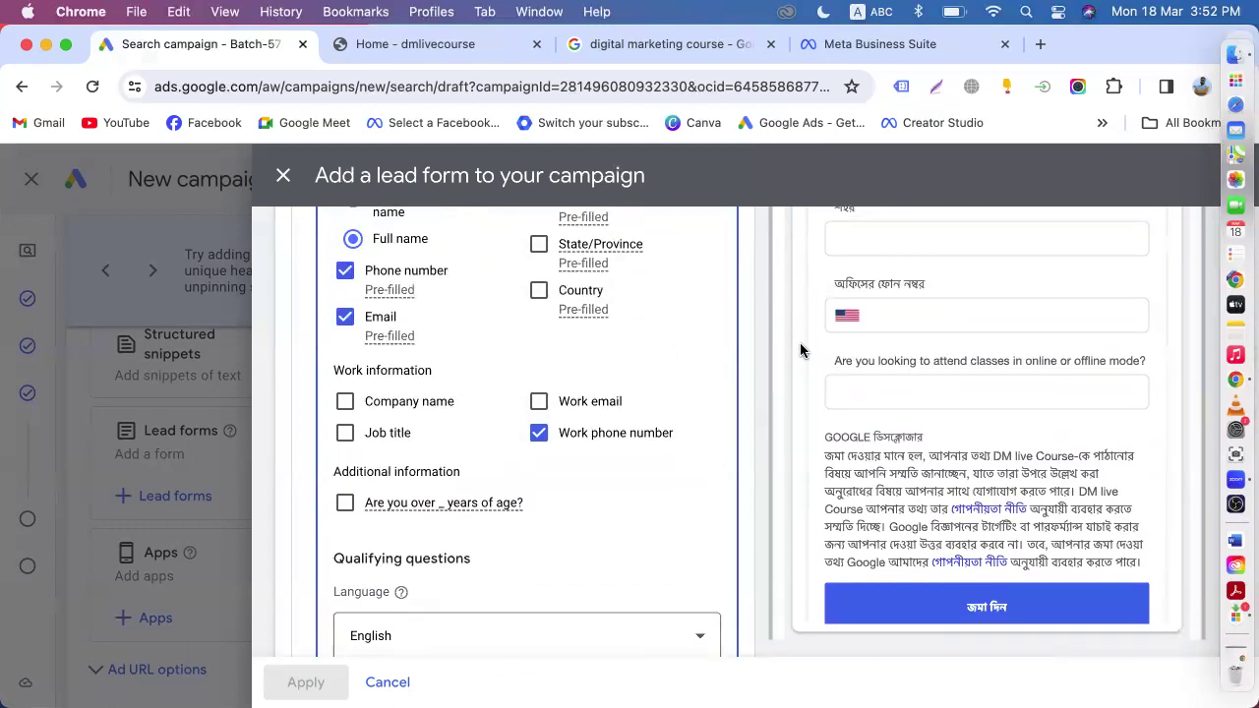
- Set the class mode question's answer type to Multiple-choice with the answers "Online" and "Offline"
scroll(800, 349, down, 5)
click(485, 558)
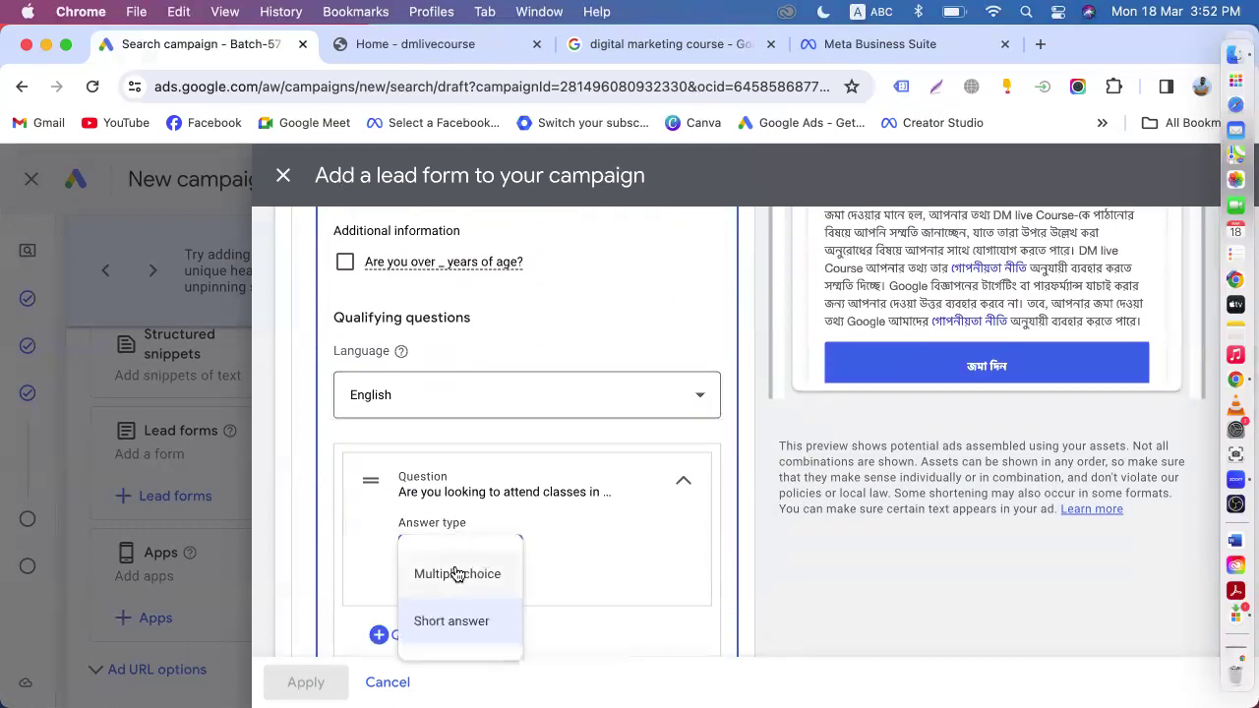
click(457, 578)
scroll(459, 580, down, 4)
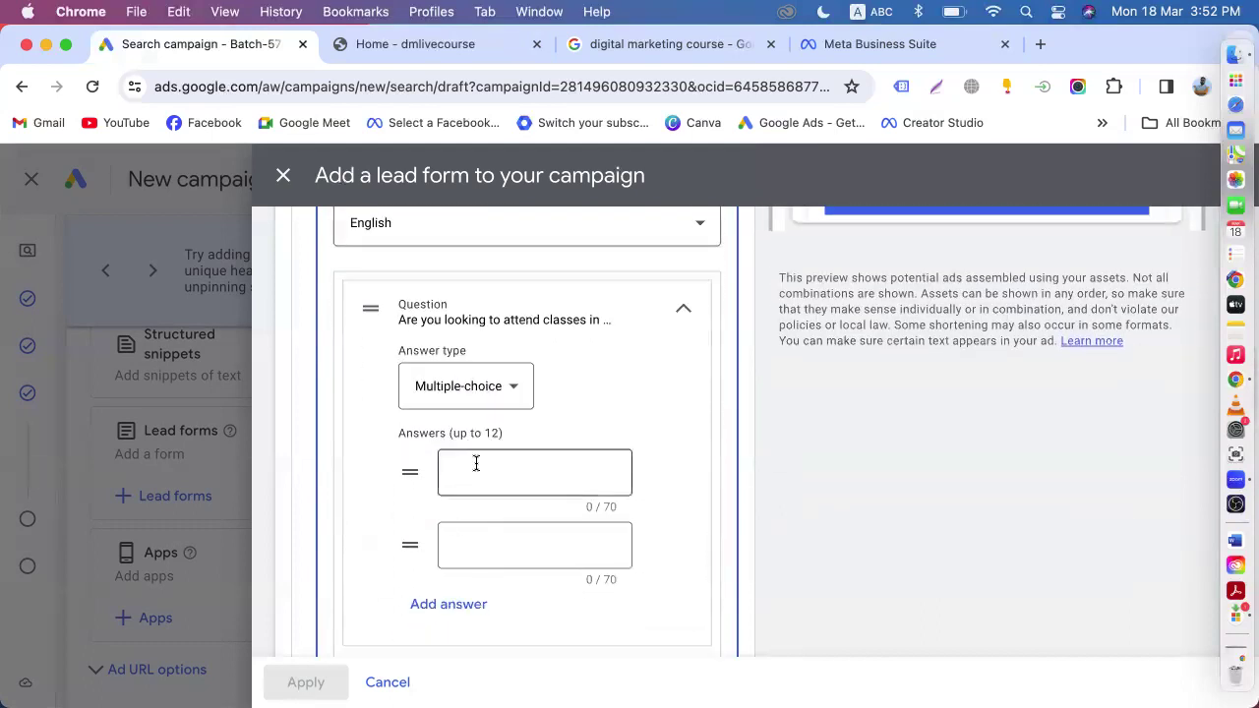
click(474, 467)
text(On)
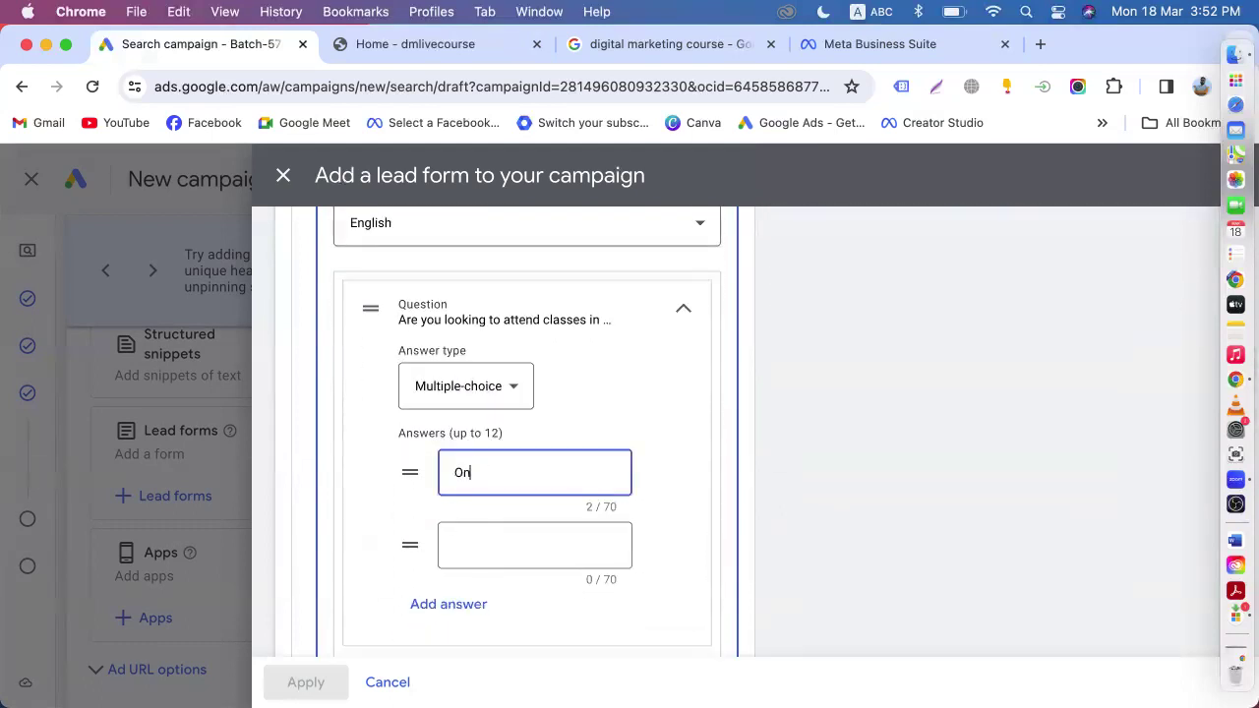
text(lij)
key(BackSpace)
click(492, 532)
text(O)
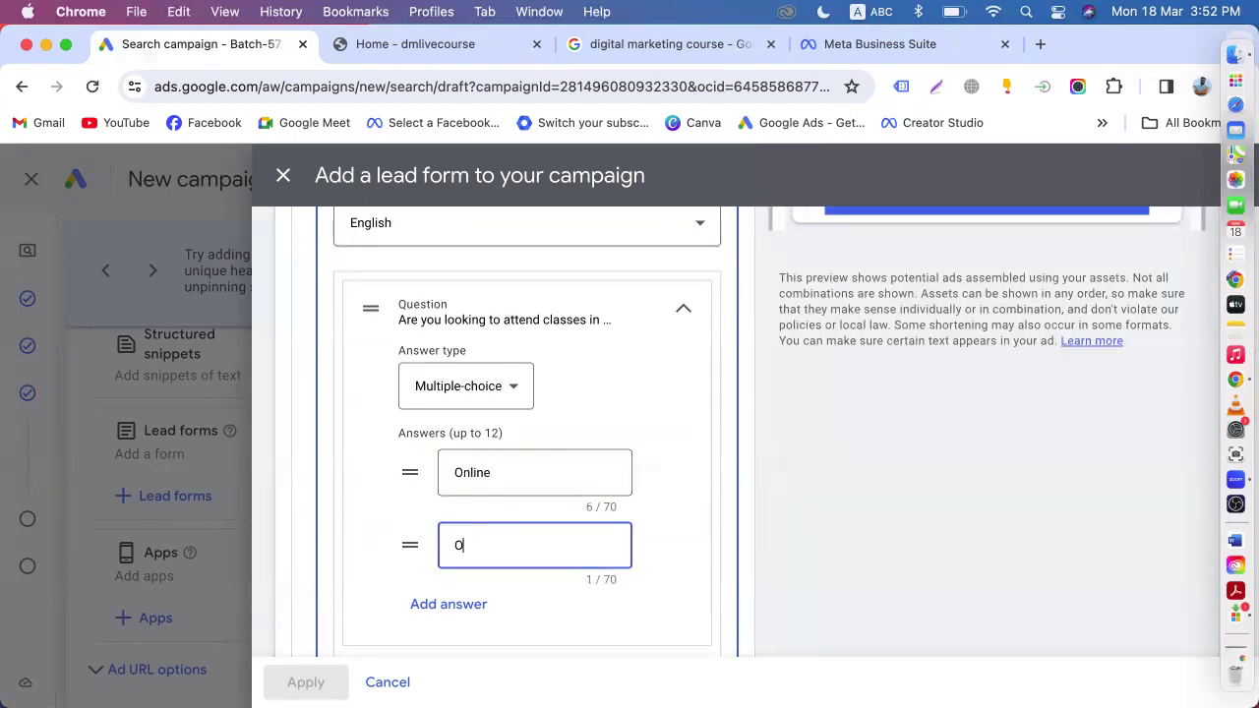
text(ffline)
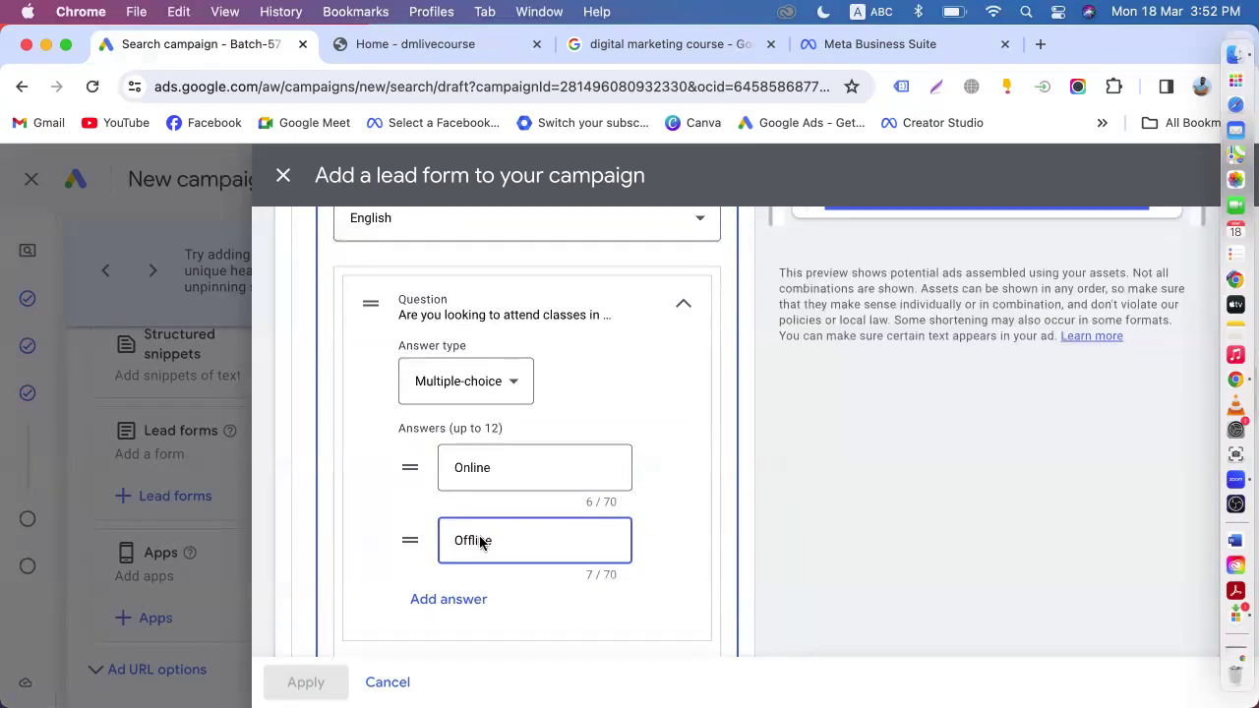
scroll(478, 551, up, 2)
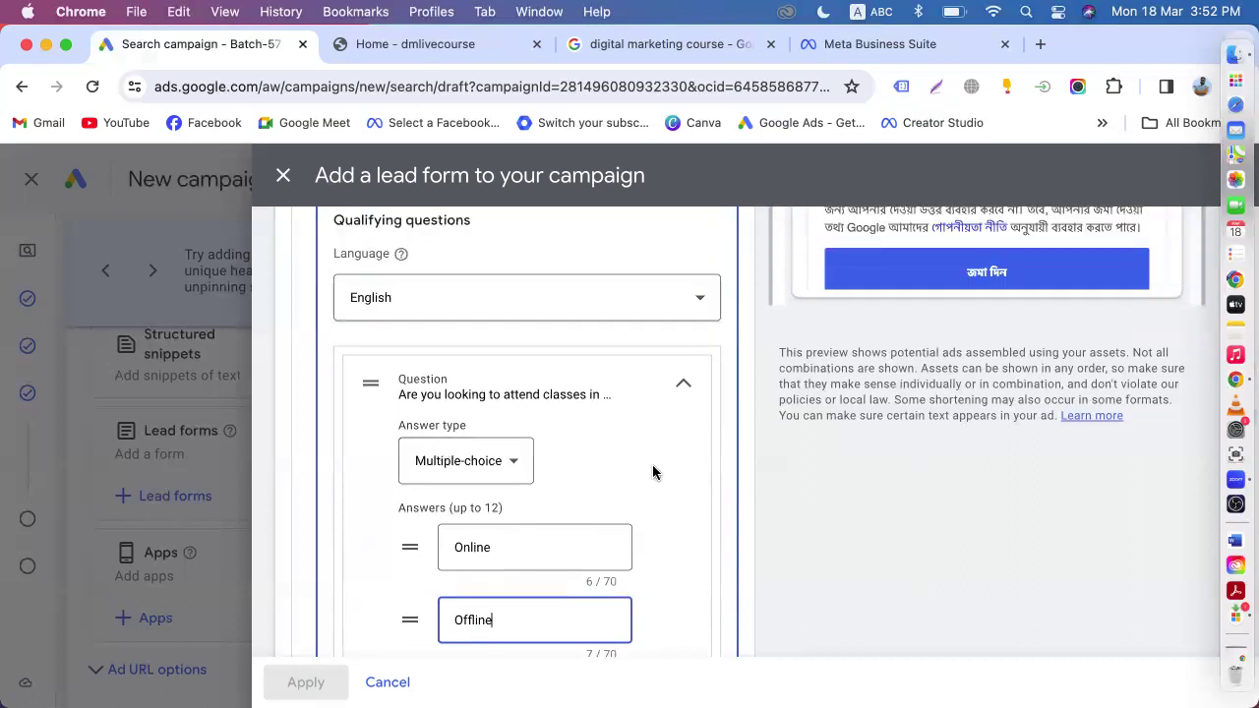
scroll(652, 472, down, 5)
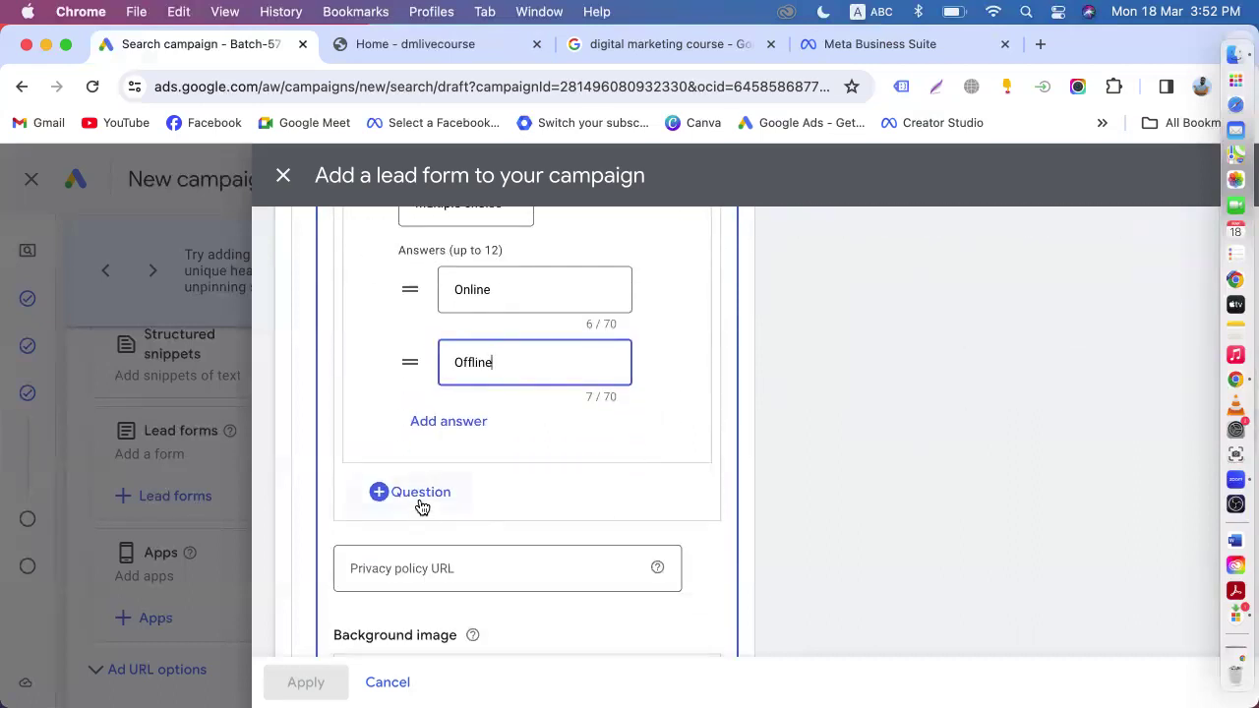
- Add the qualifying question "Do you have a computer at home?" to the lead form
click(421, 497)
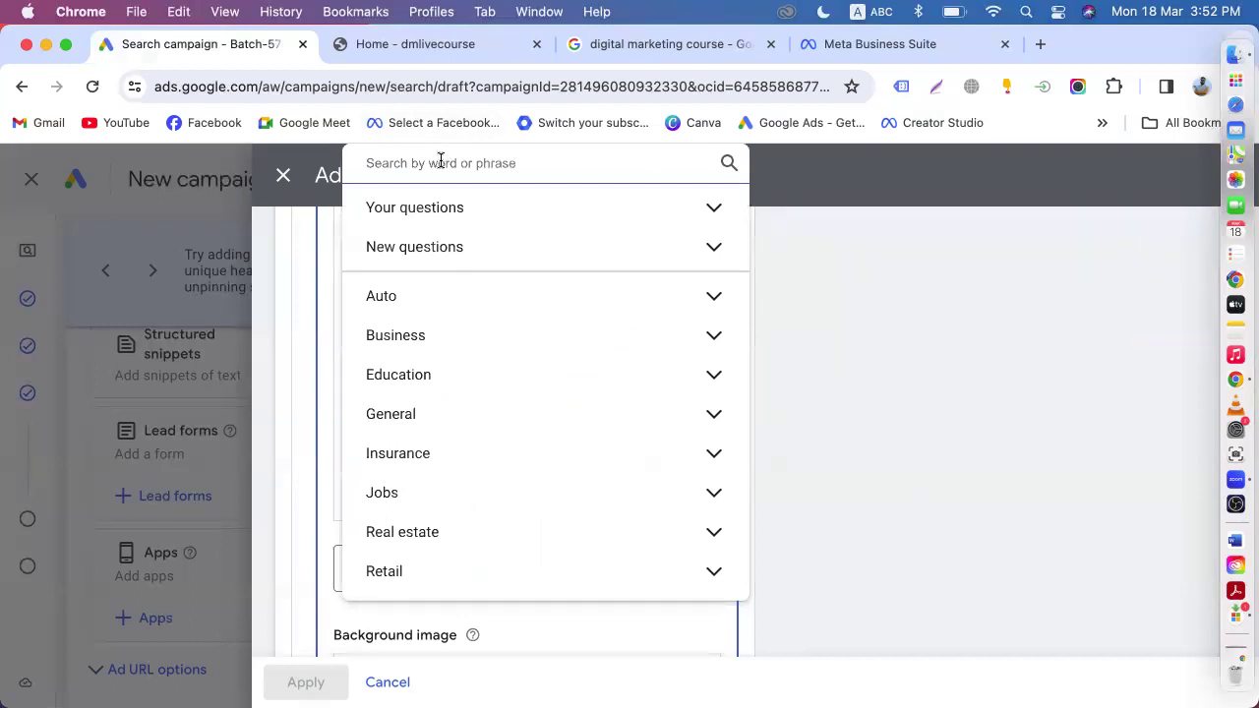
text(do)
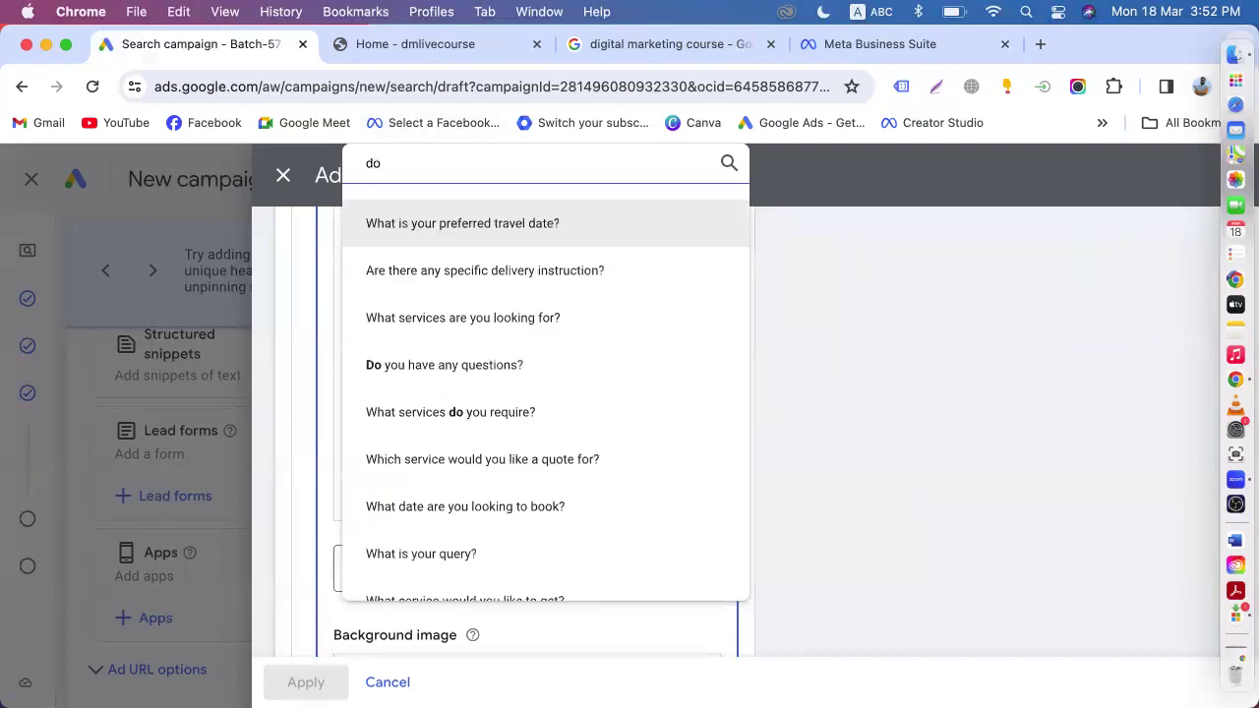
text( ho)
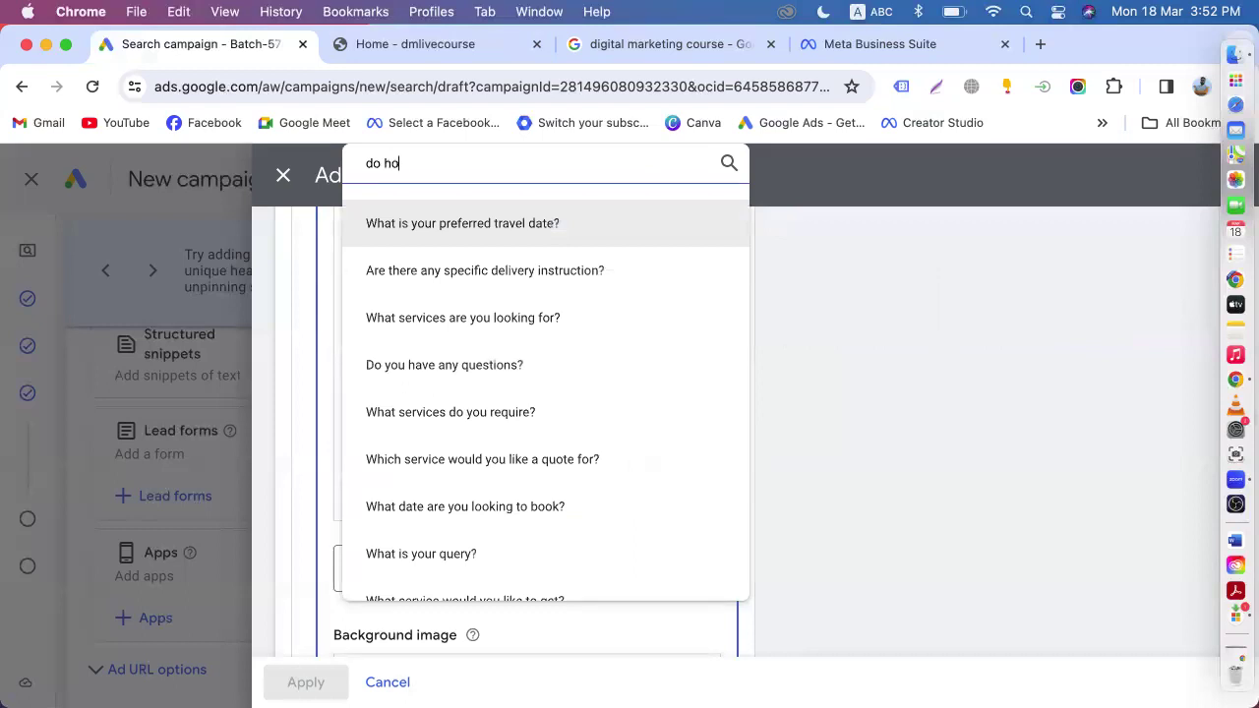
key(BackSpace)
key(BackSpace)
text(you have com)
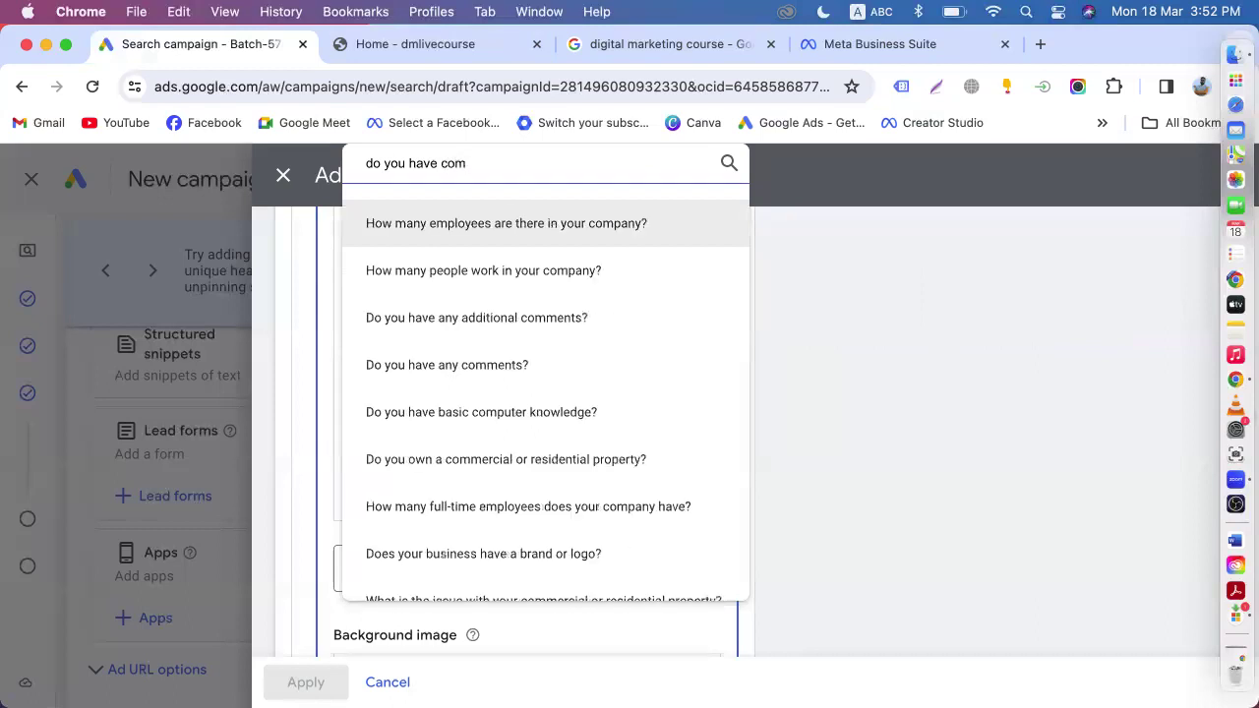
text(puter)
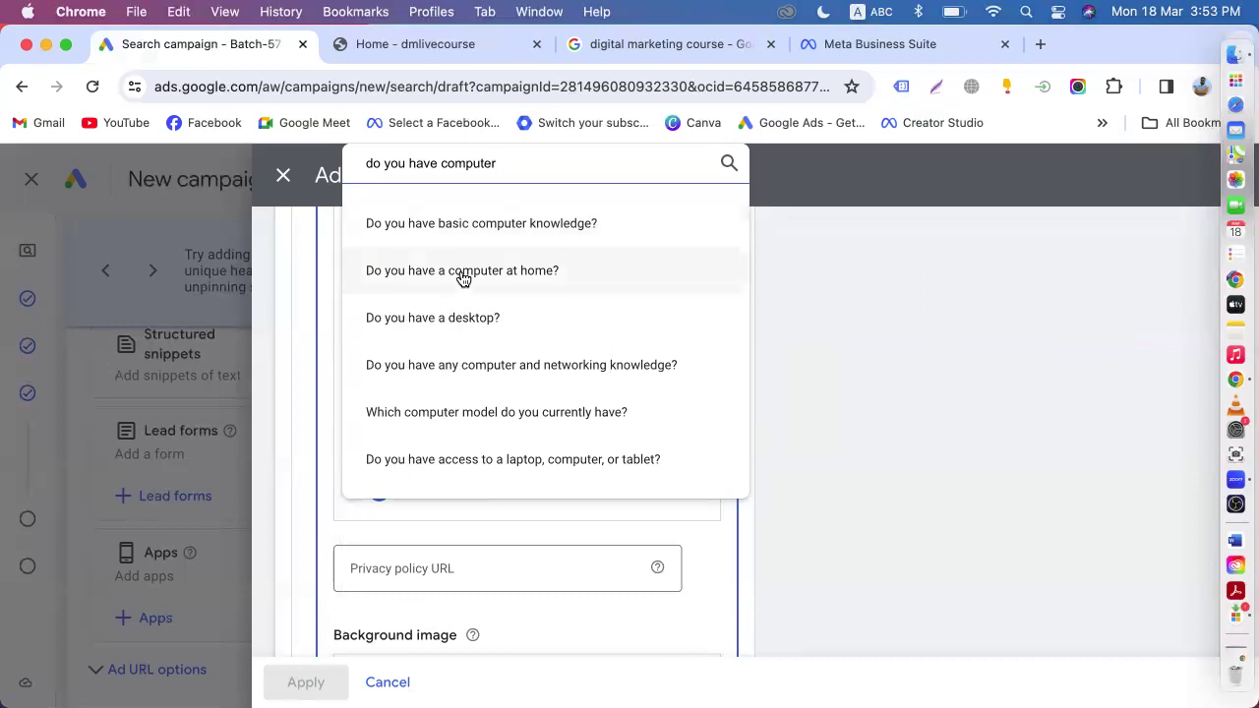
click(536, 274)
- Enter "Yes" and "No" as the multiple-choice answers to the computer question
scroll(471, 460, down, 3)
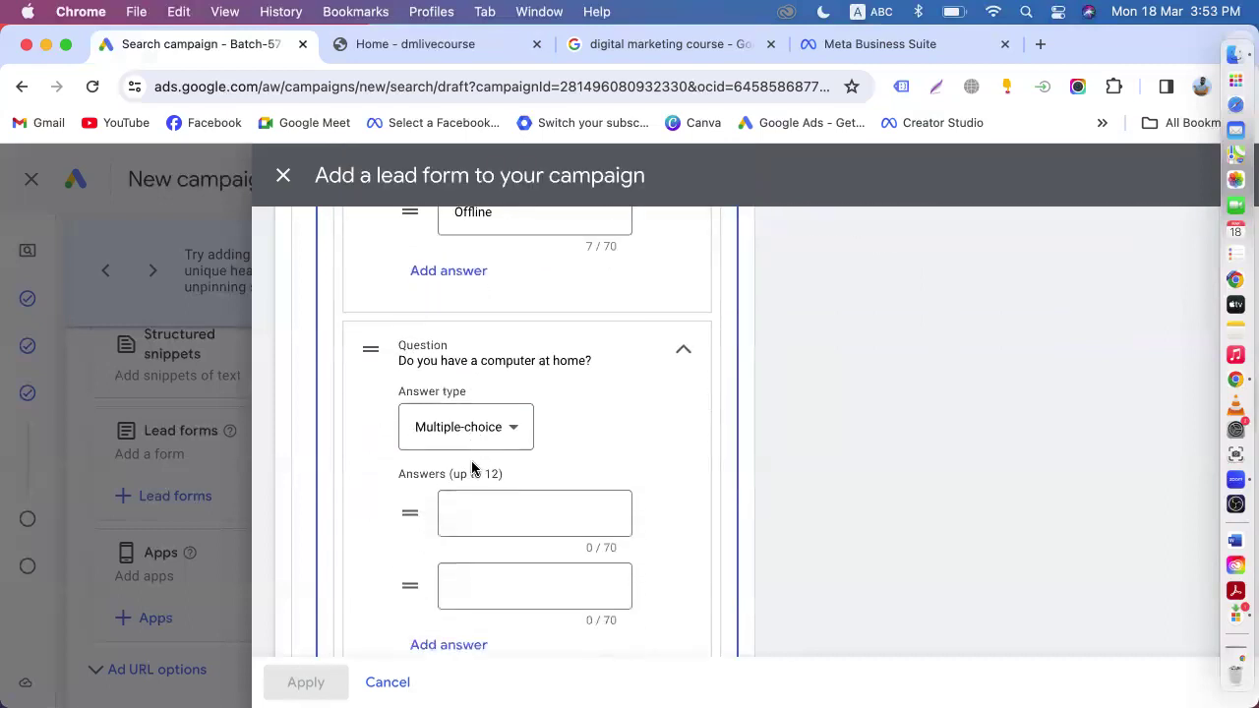
click(464, 473)
text(Yes)
click(485, 535)
text(No)
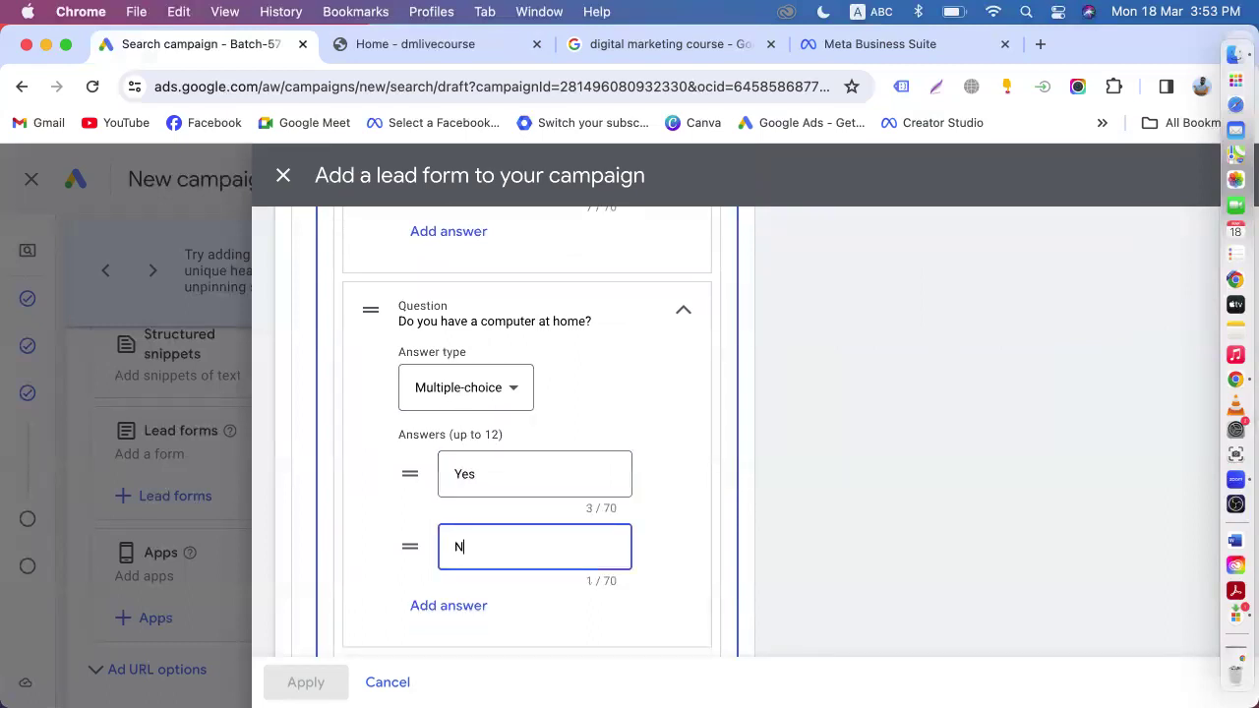
click(710, 496)
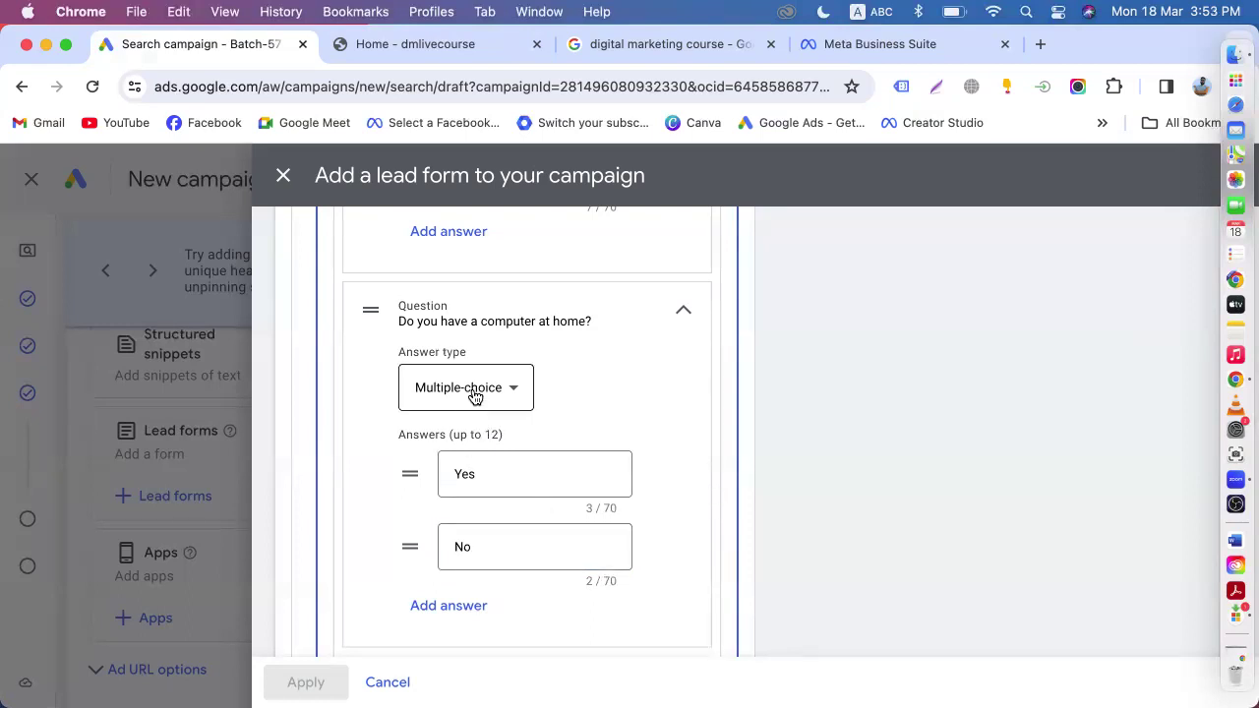
- Review the selected contact fields, both qualifying questions and their appearance in the lead form preview
scroll(507, 393, up, 10)
scroll(509, 393, down, 3)
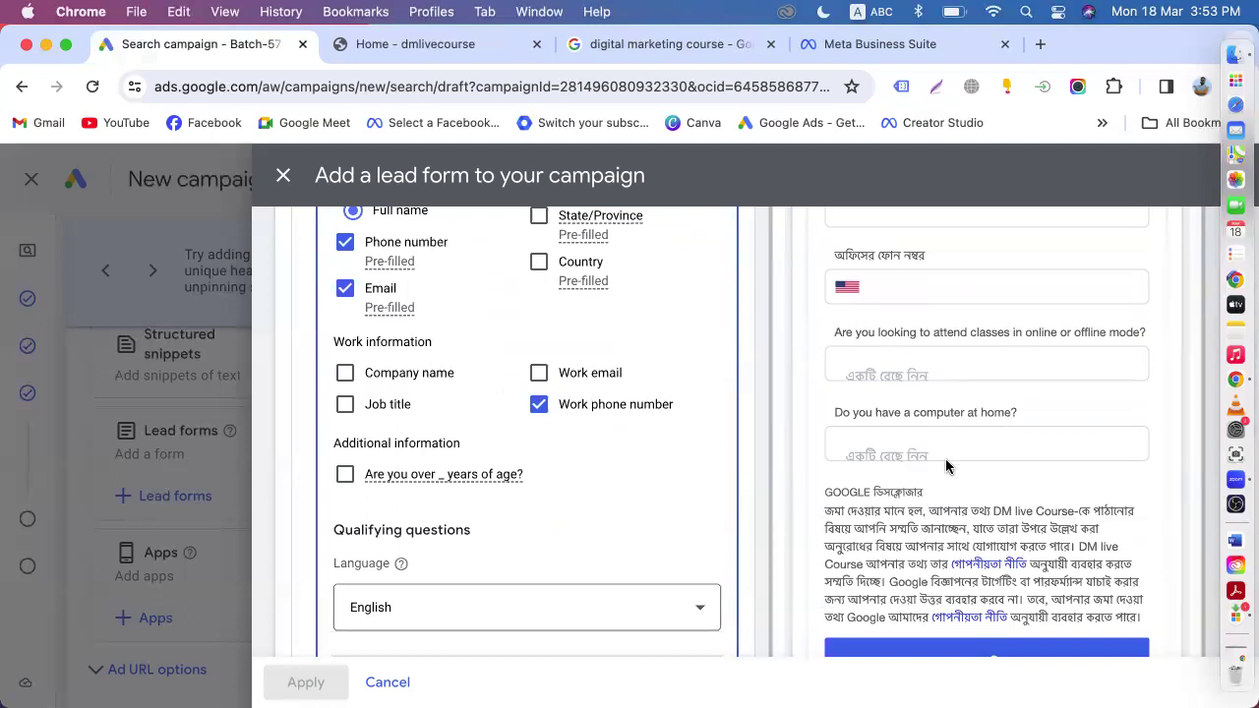
scroll(692, 473, down, 4)
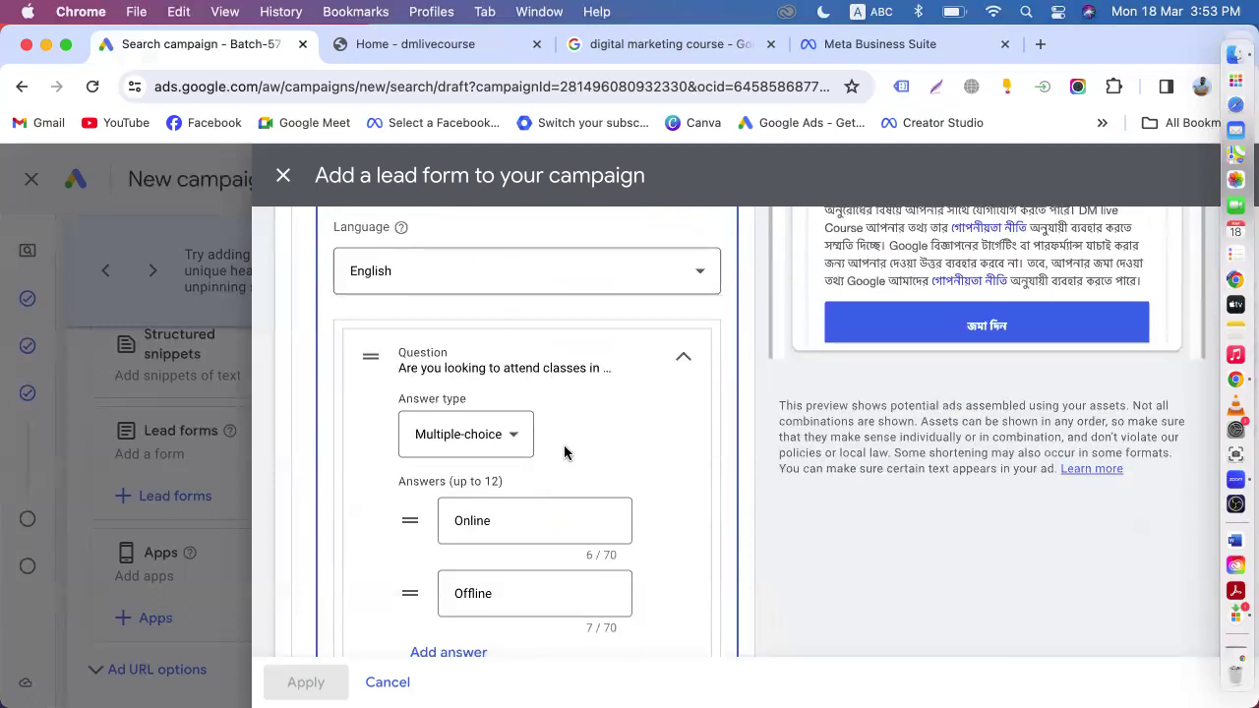
scroll(563, 448, up, 3)
scroll(564, 447, down, 7)
scroll(489, 492, down, 5)
scroll(437, 420, up, 1)
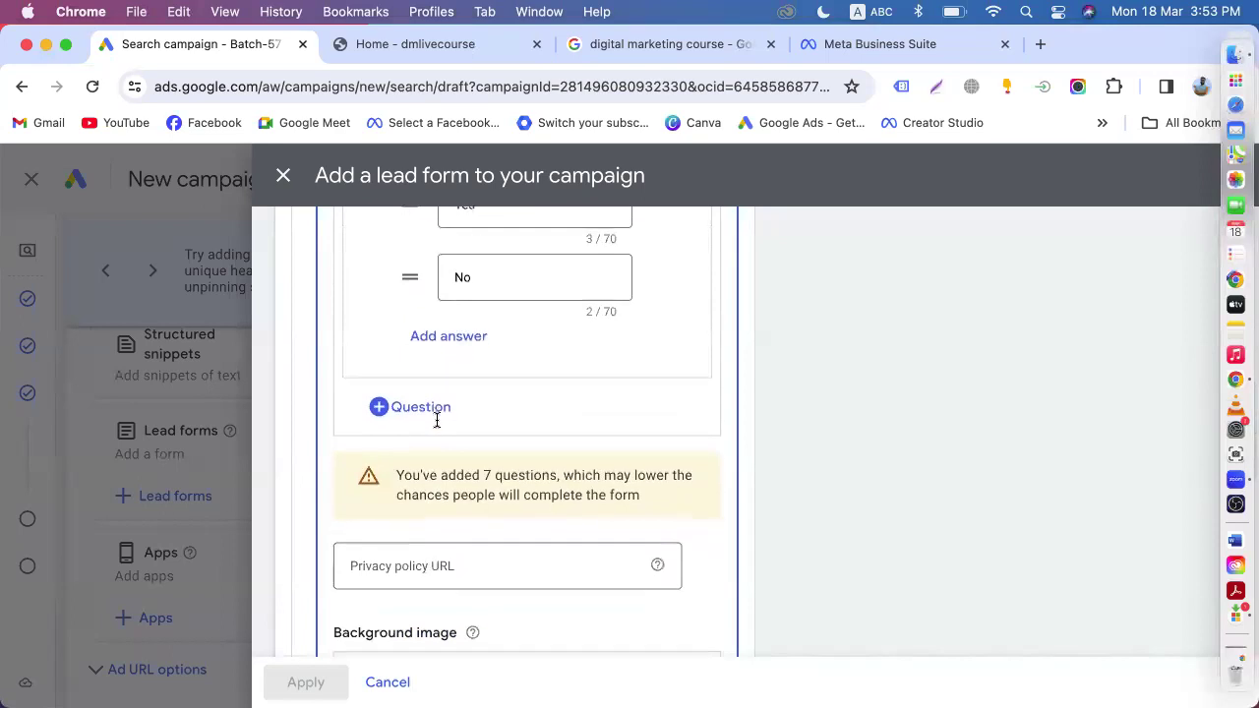
scroll(436, 420, down, 1)
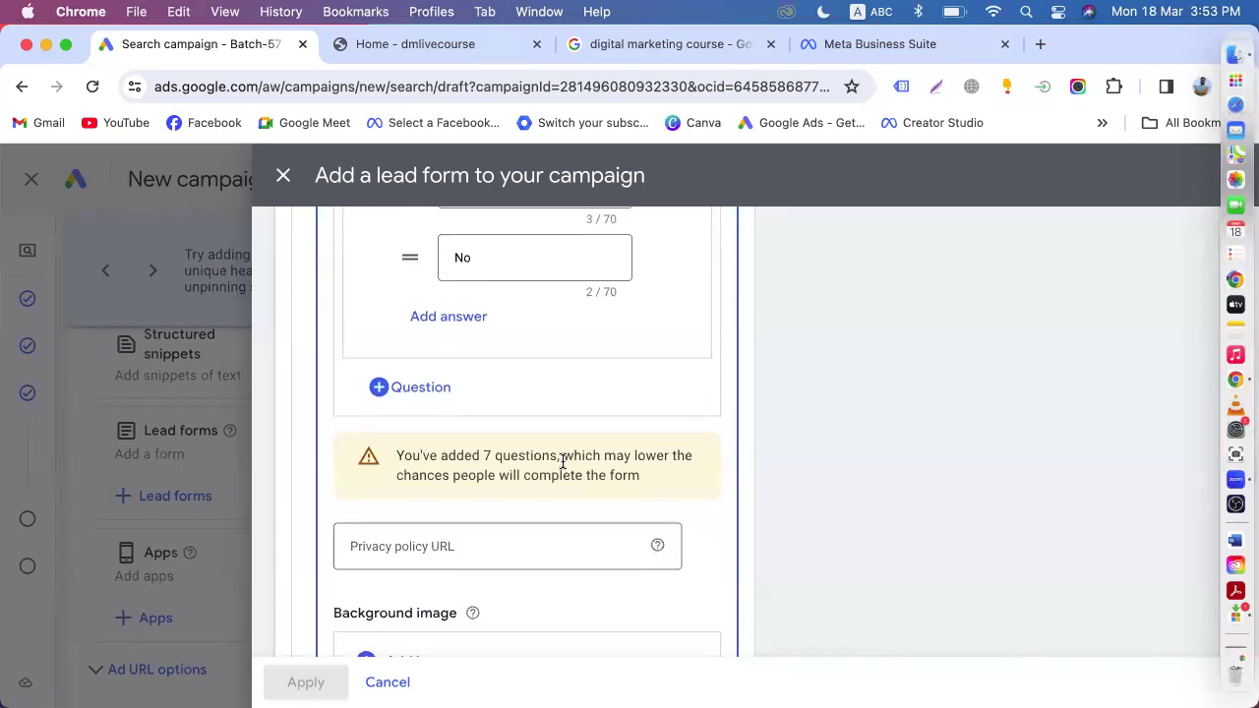
scroll(561, 462, up, 1)
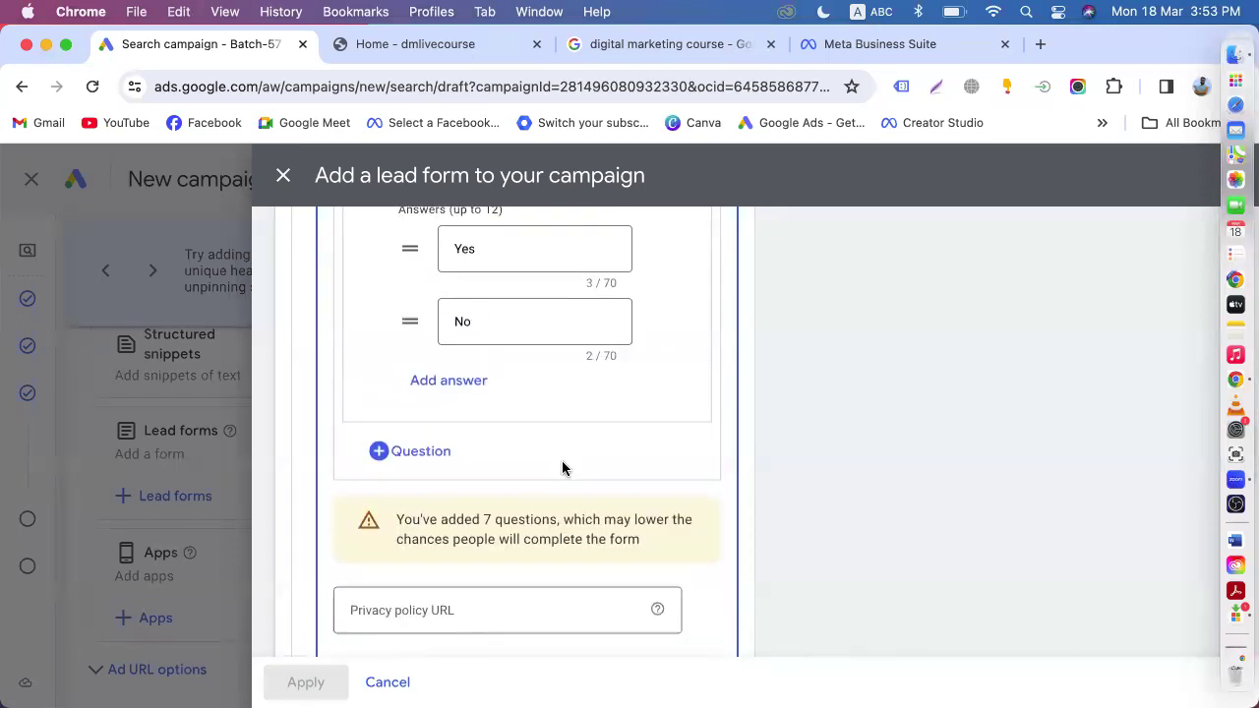
- Start filling in the lead form's privacy policy URL and open the Privacy Policy page on dmlivecourse.com
scroll(492, 482, down, 4)
click(423, 381)
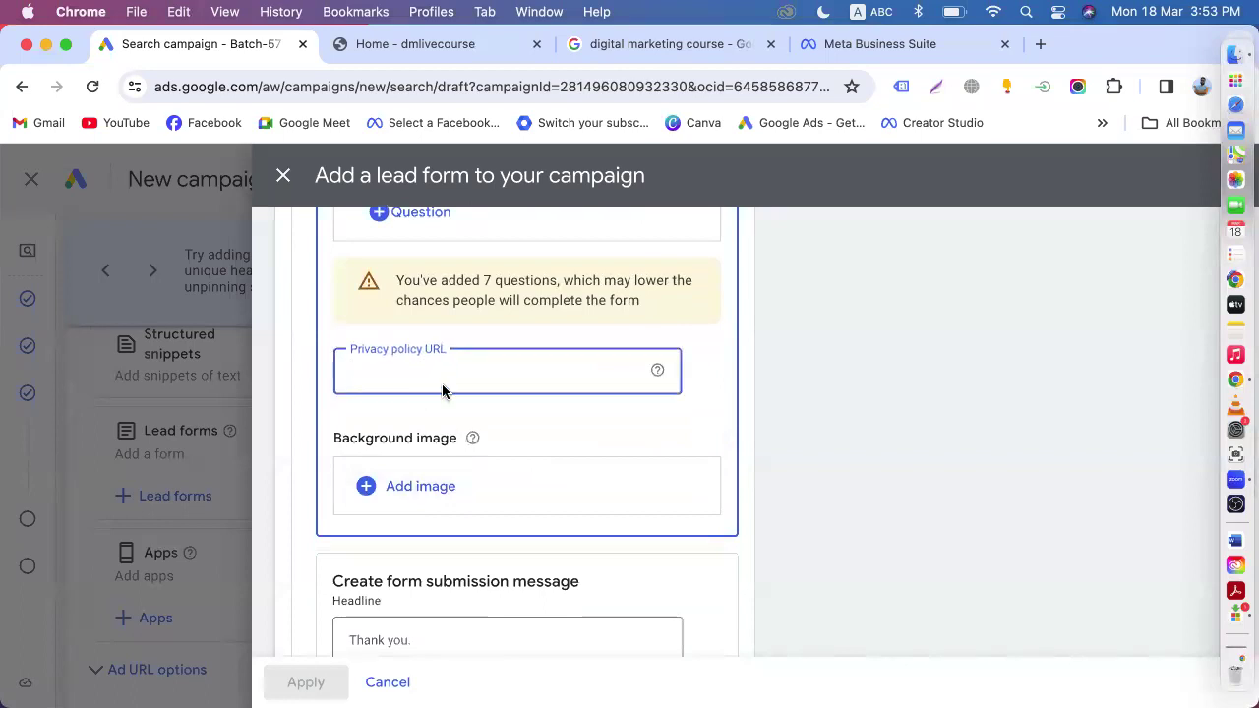
click(464, 47)
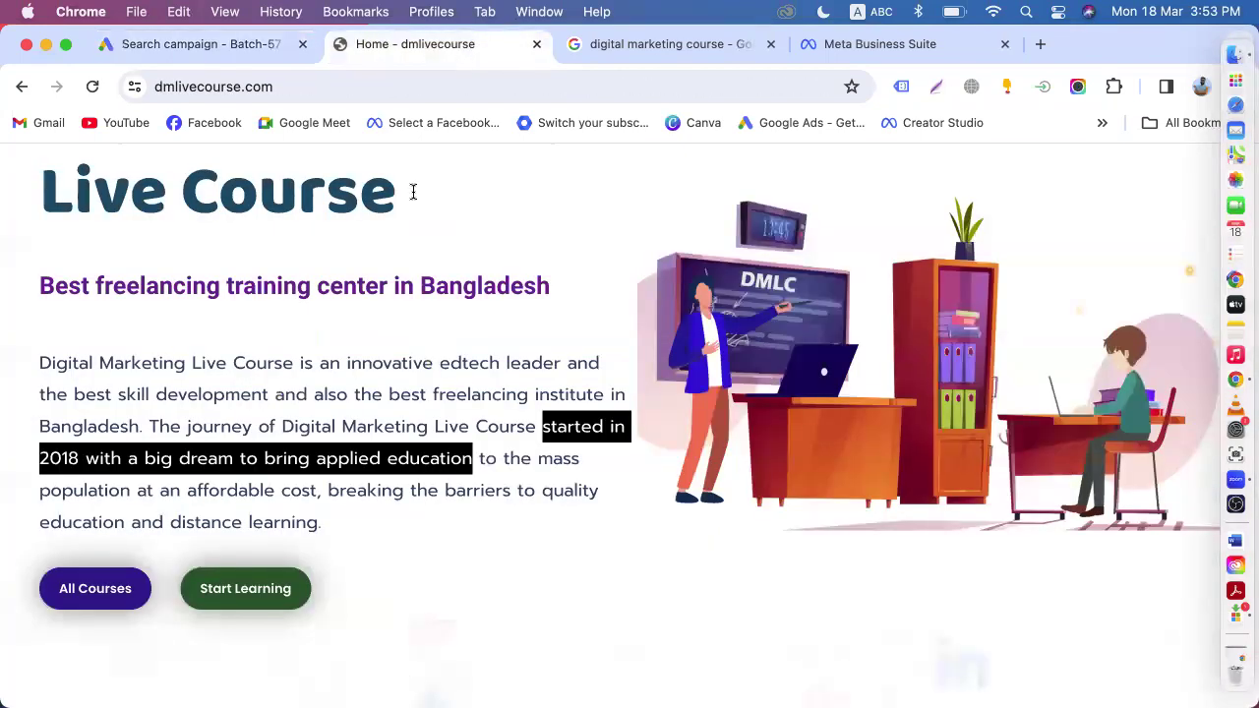
scroll(526, 402, down, 20)
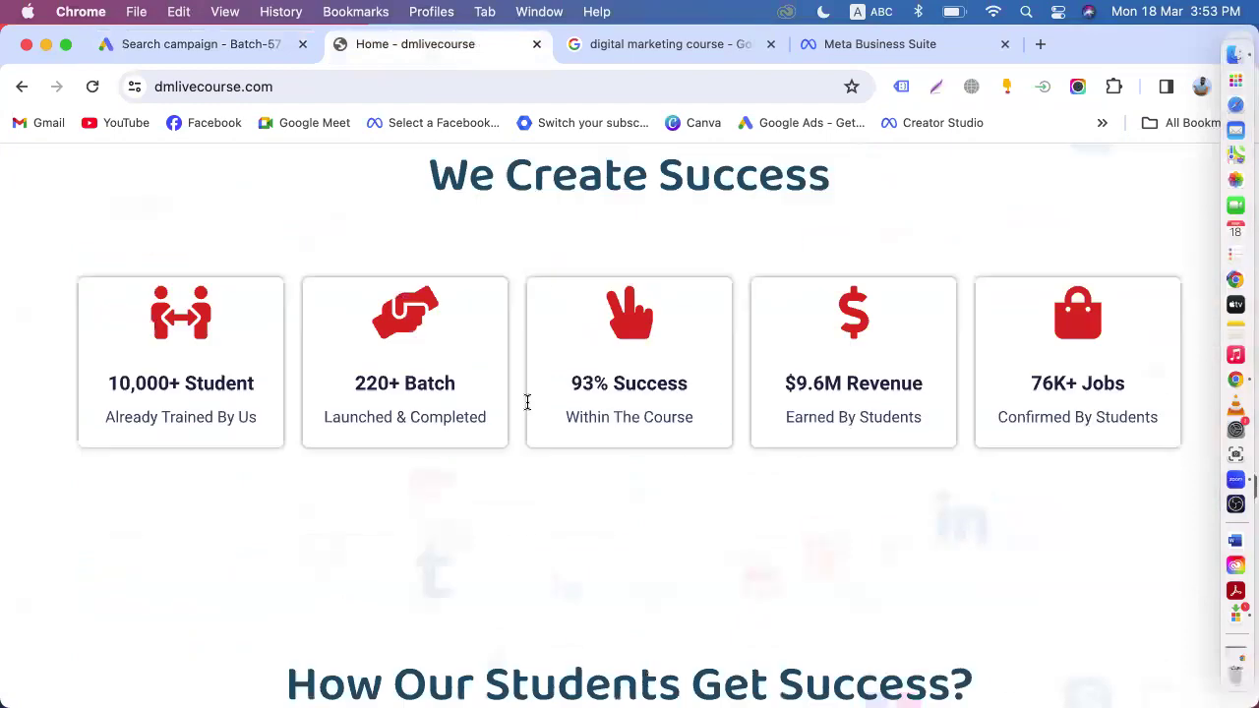
scroll(527, 410, down, 15)
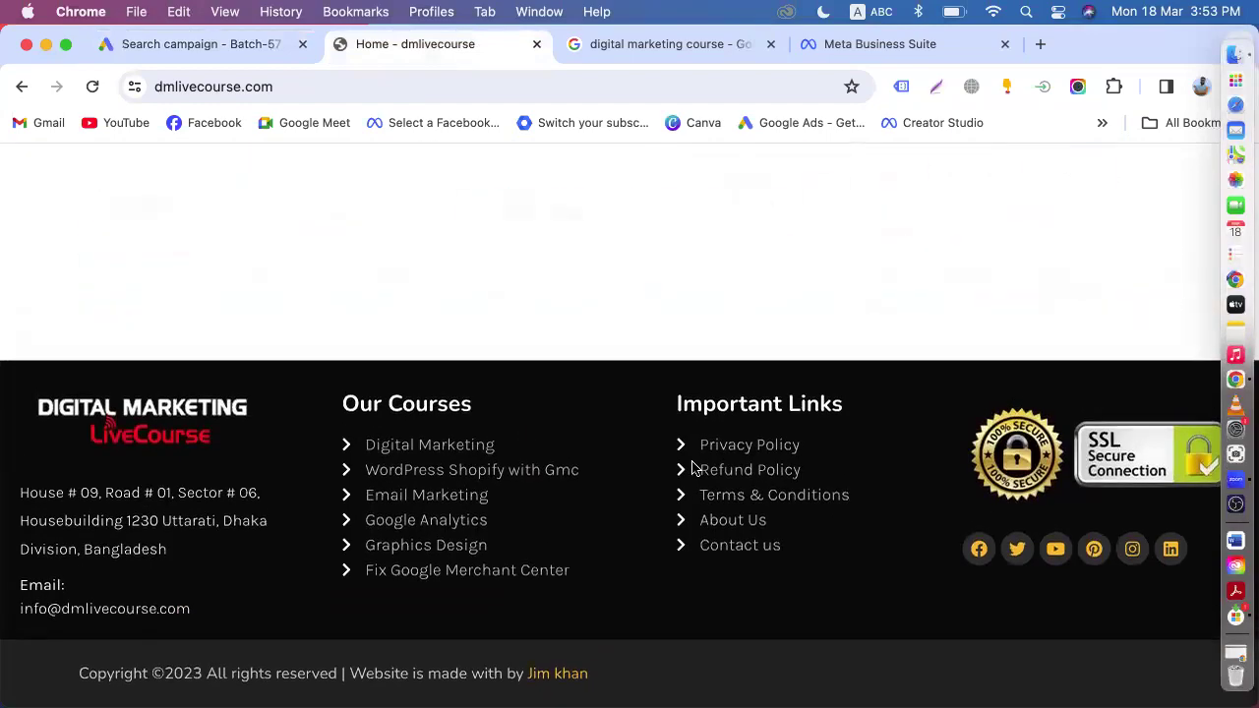
click(721, 458)
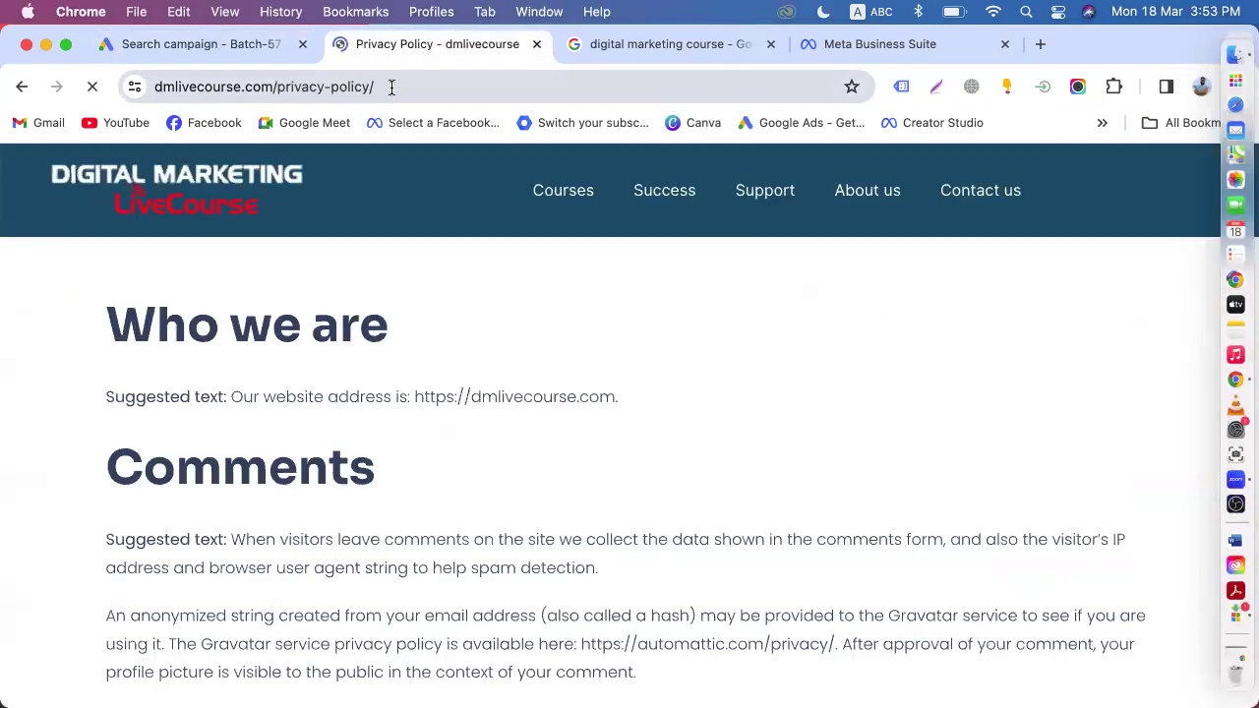
click(393, 86)
right_click(393, 86)
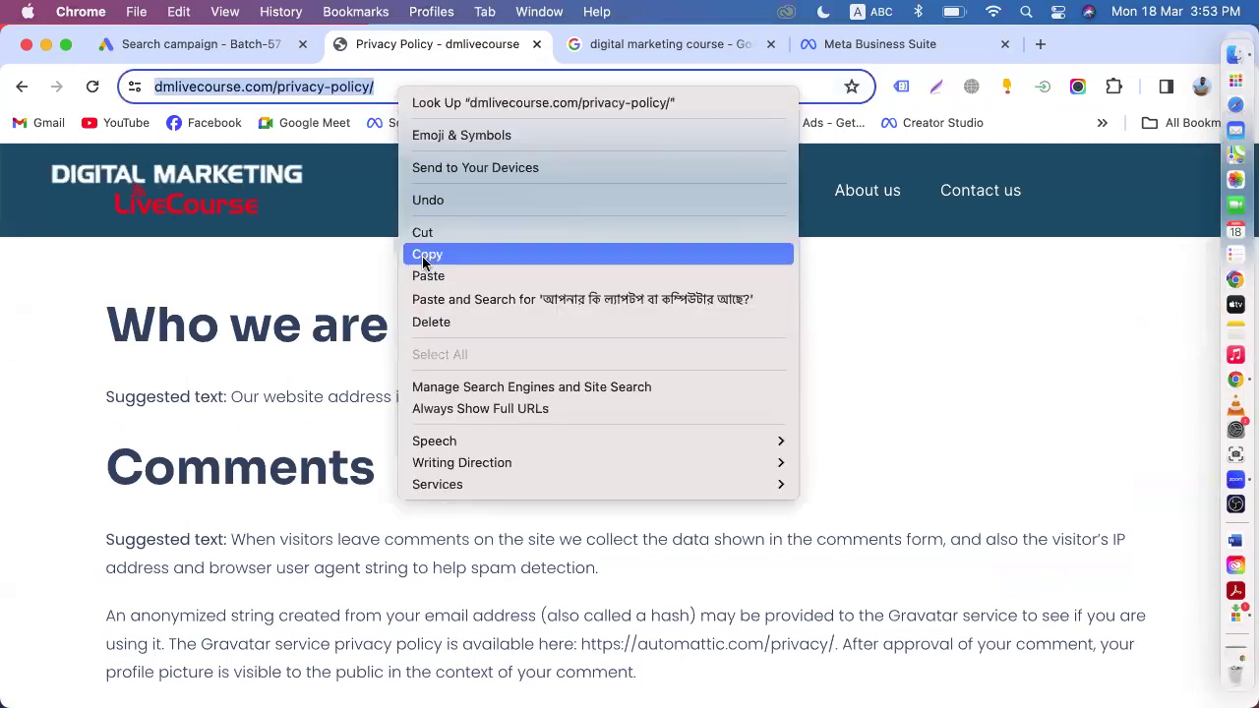
click(427, 257)
click(177, 44)
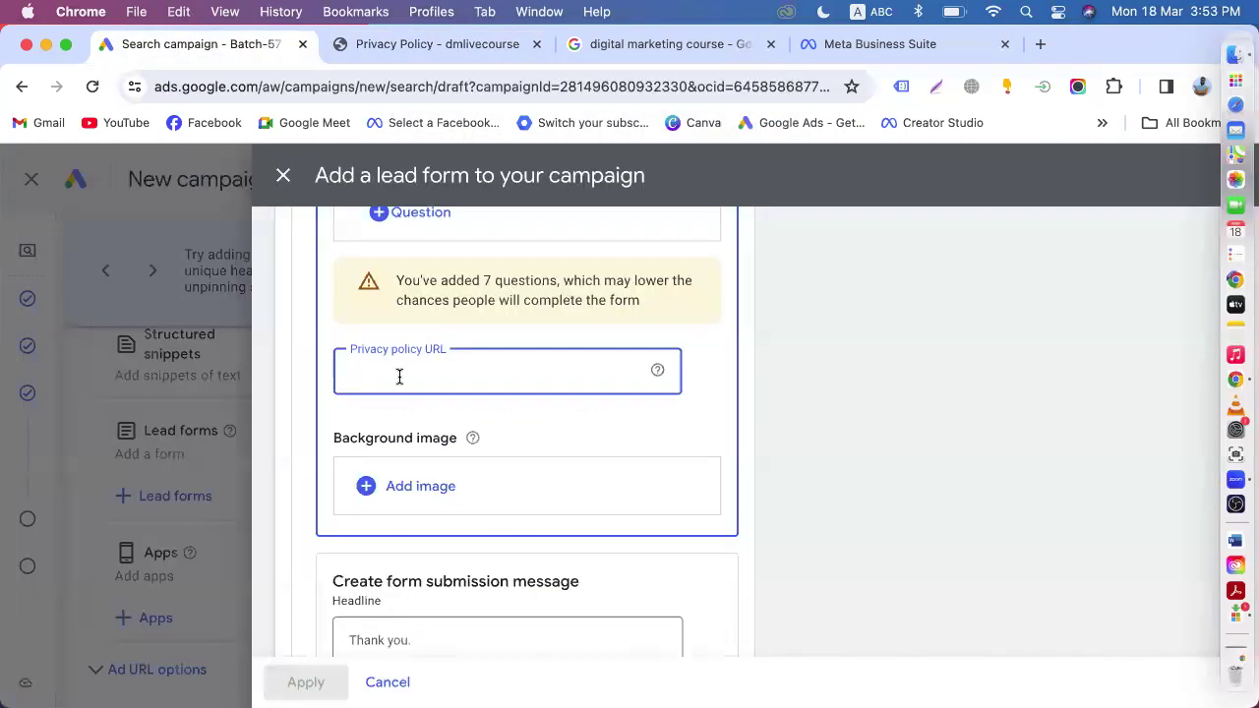
key(super+v)
click(787, 411)
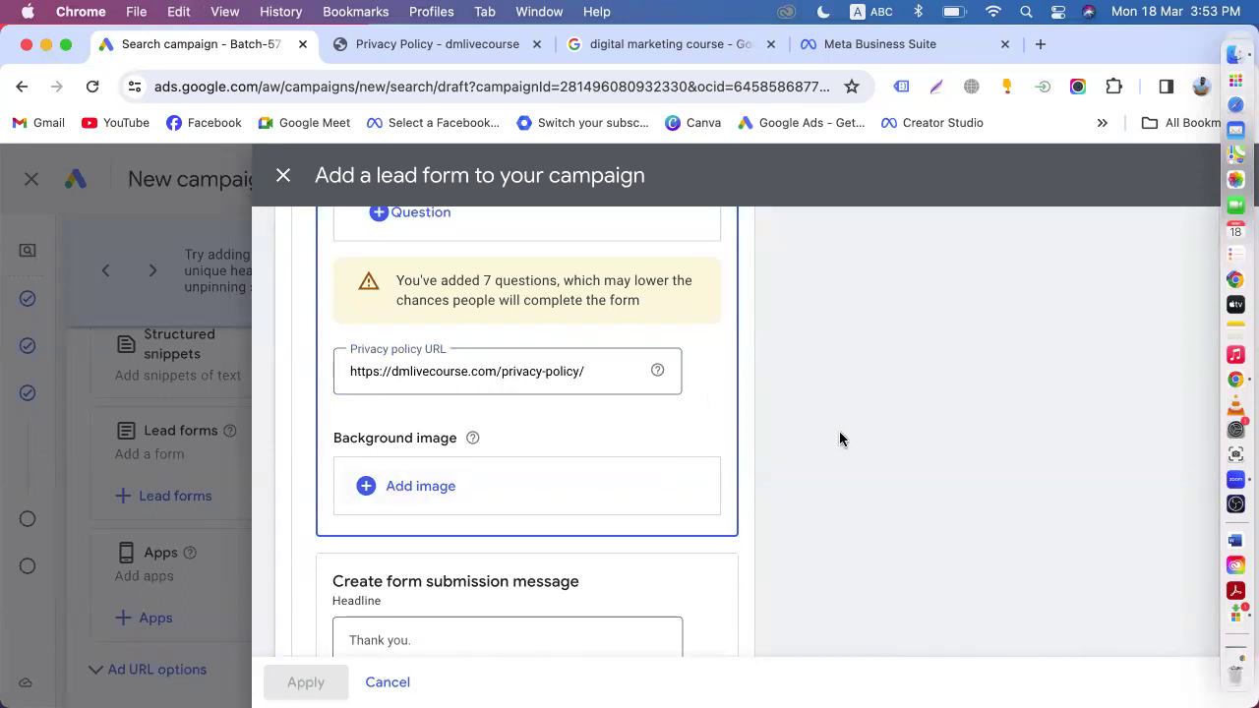
- Examine the lead form in the mobile and desktop previews and go over its entries down to the privacy policy
scroll(839, 439, up, 15)
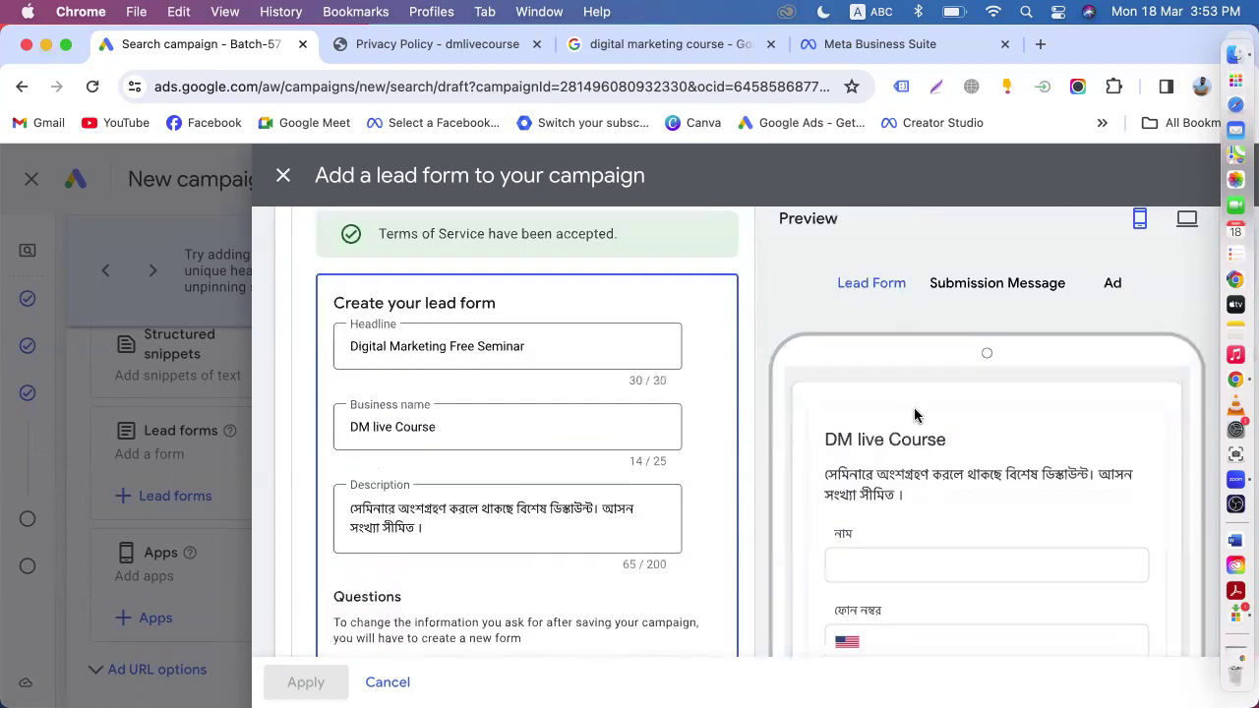
scroll(925, 423, up, 3)
scroll(892, 466, down, 10)
scroll(891, 470, up, 15)
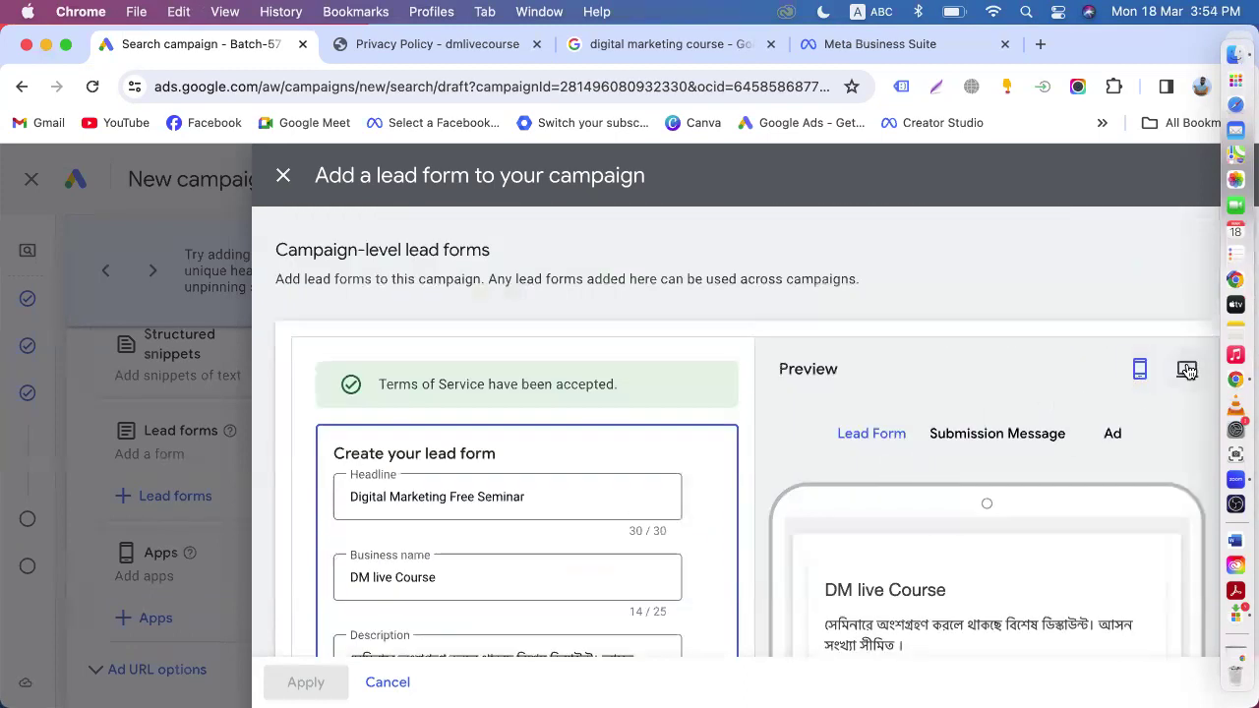
click(1187, 369)
scroll(961, 466, down, 5)
scroll(918, 415, down, 6)
scroll(896, 460, down, 10)
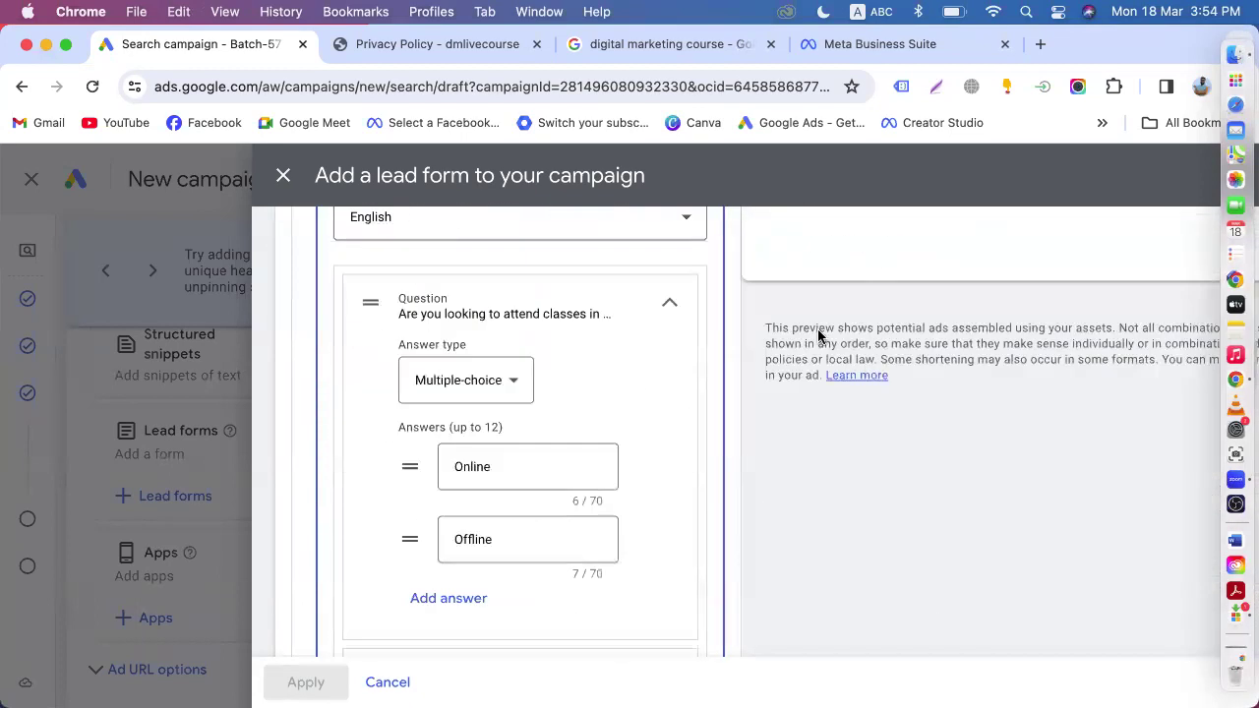
scroll(571, 453, down, 3)
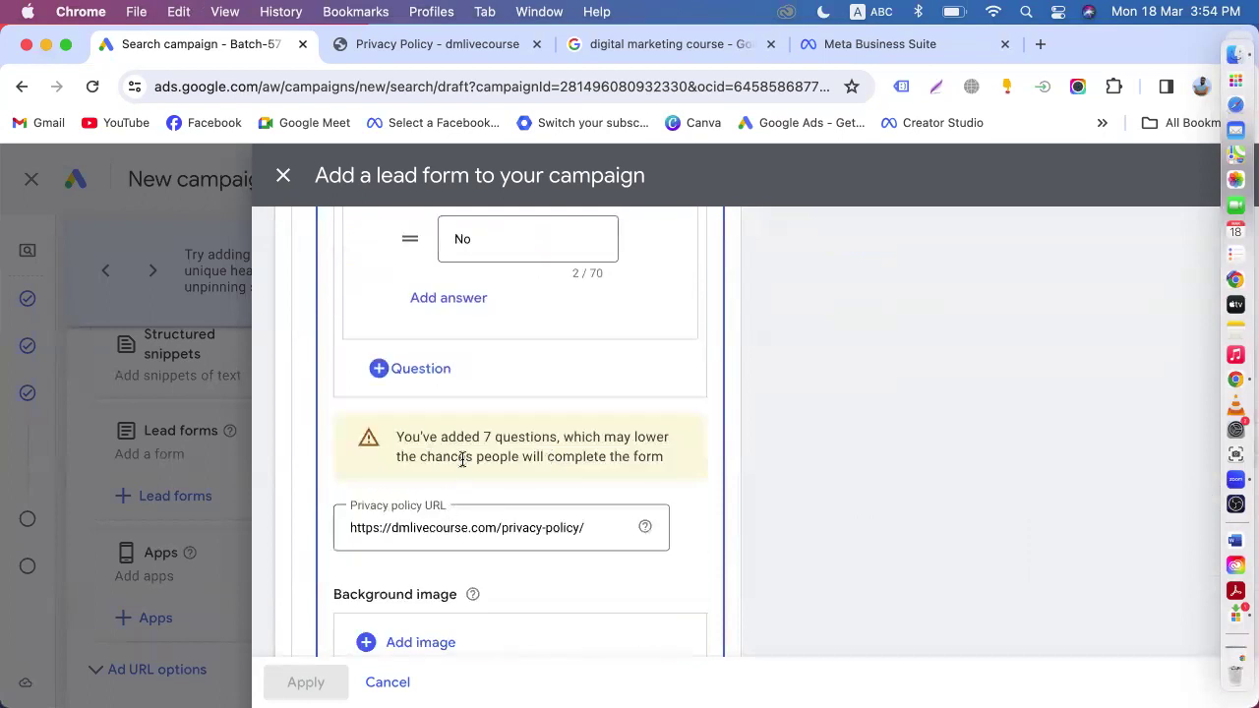
- Check the recommended background image dimensions and look through the image asset library without choosing an image
scroll(459, 476, down, 5)
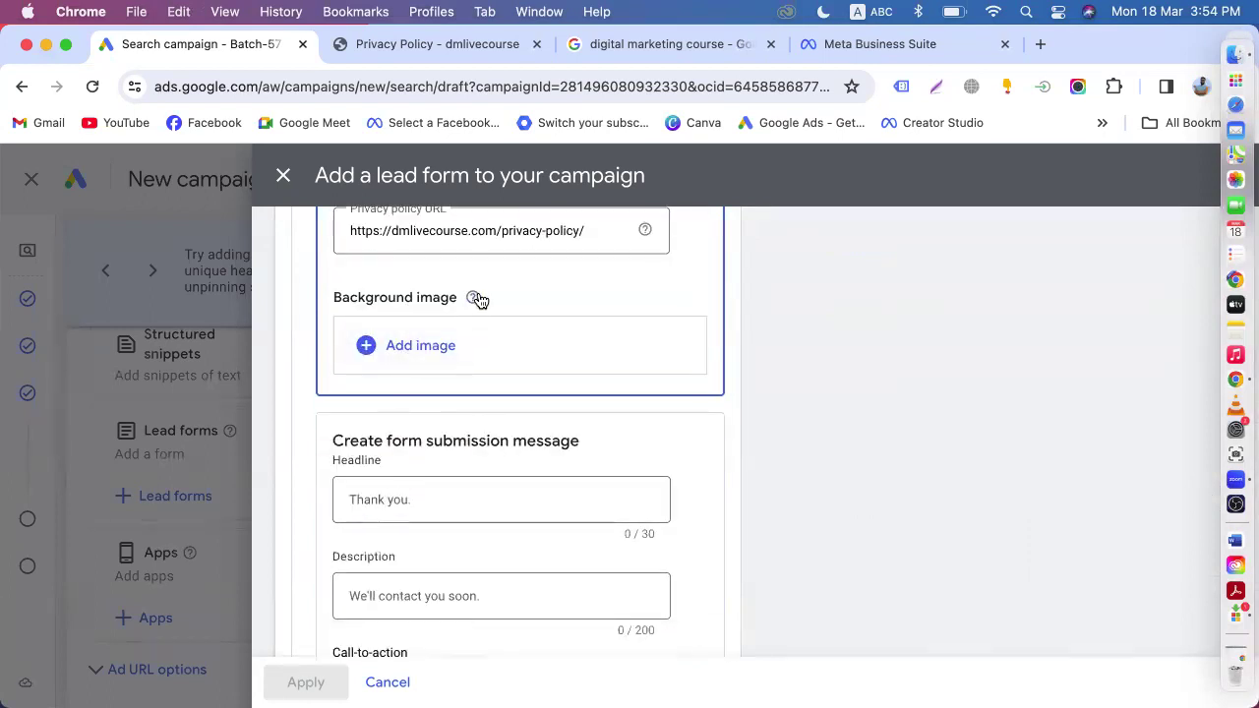
mouse_move(476, 299)
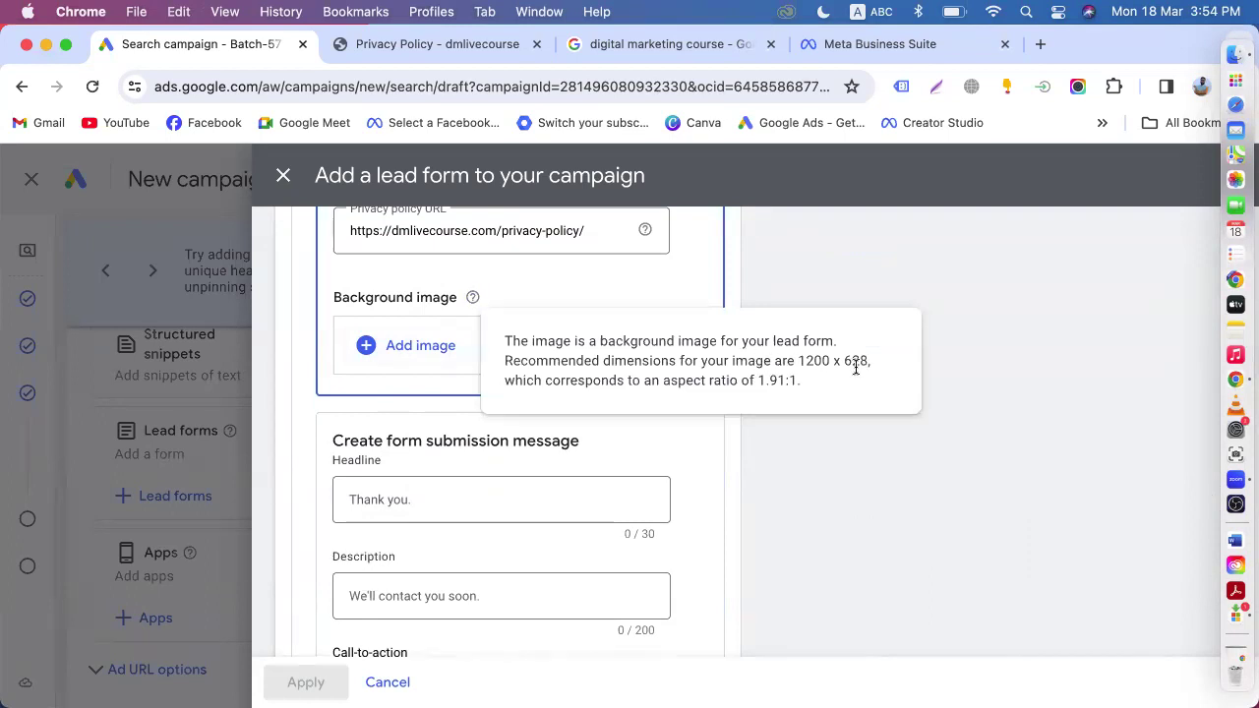
click(401, 346)
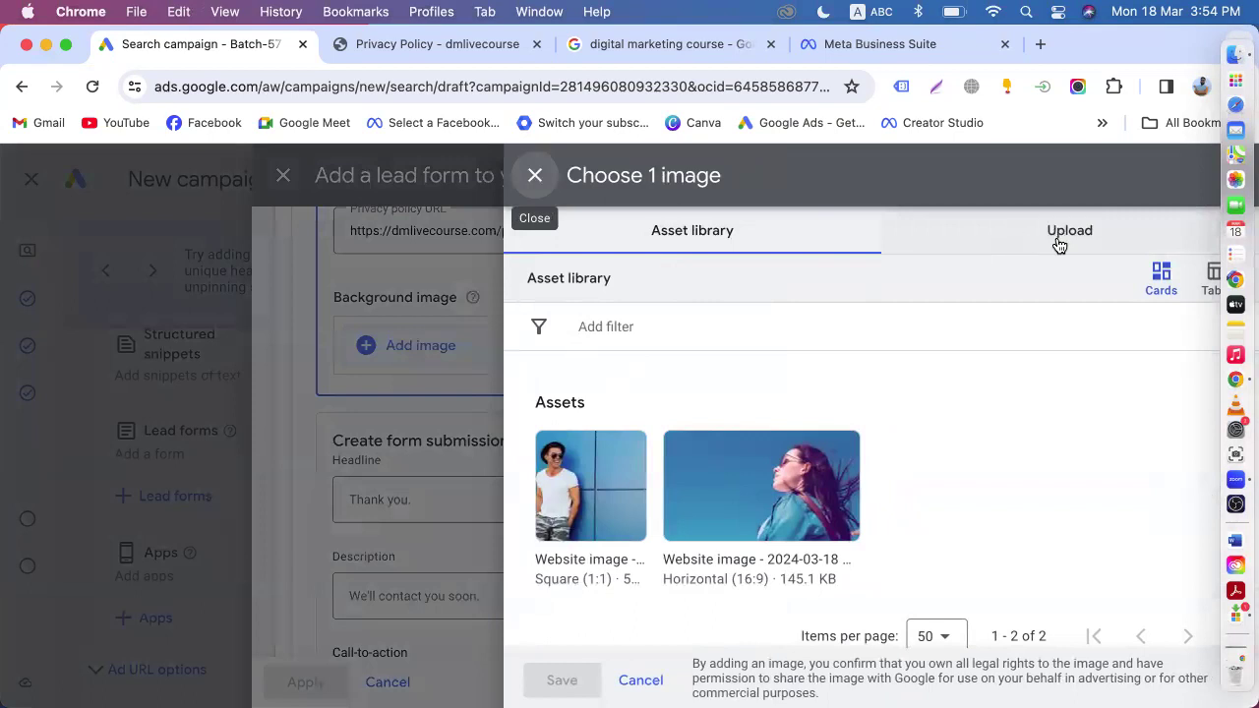
click(534, 176)
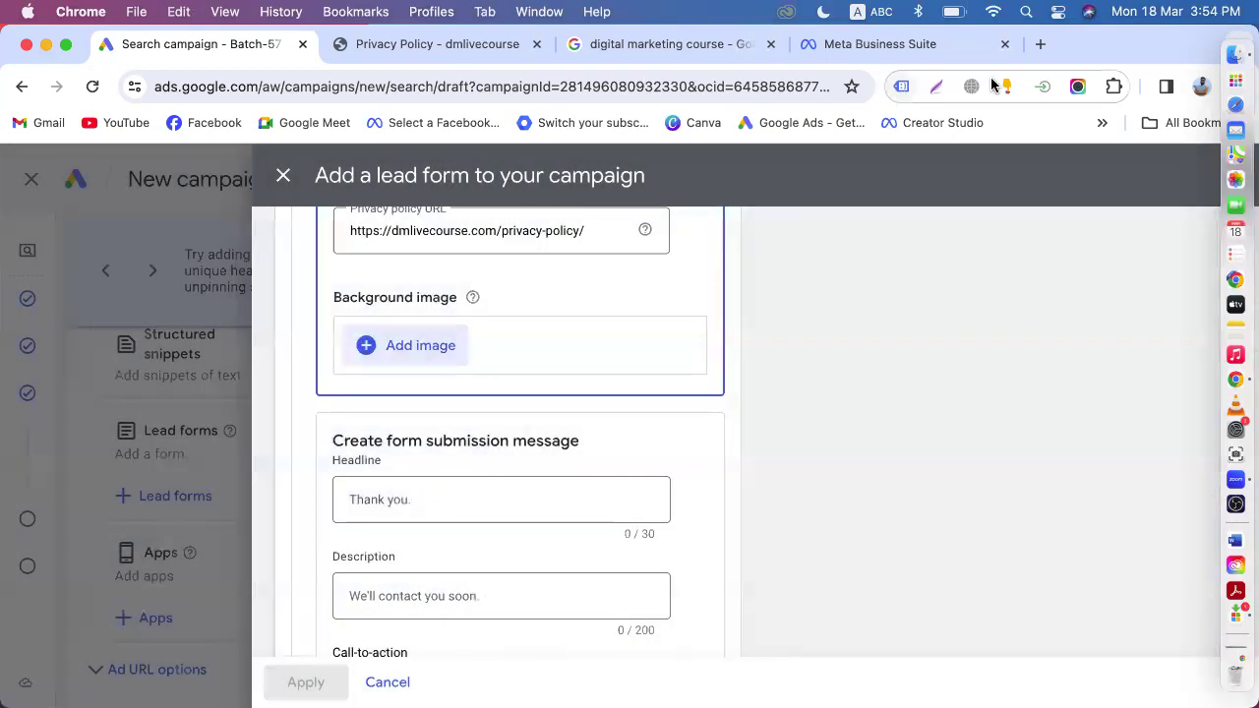
- Open canva.com in a new browser tab and dismiss the welcome pop-up
click(1039, 44)
text(canva.com)
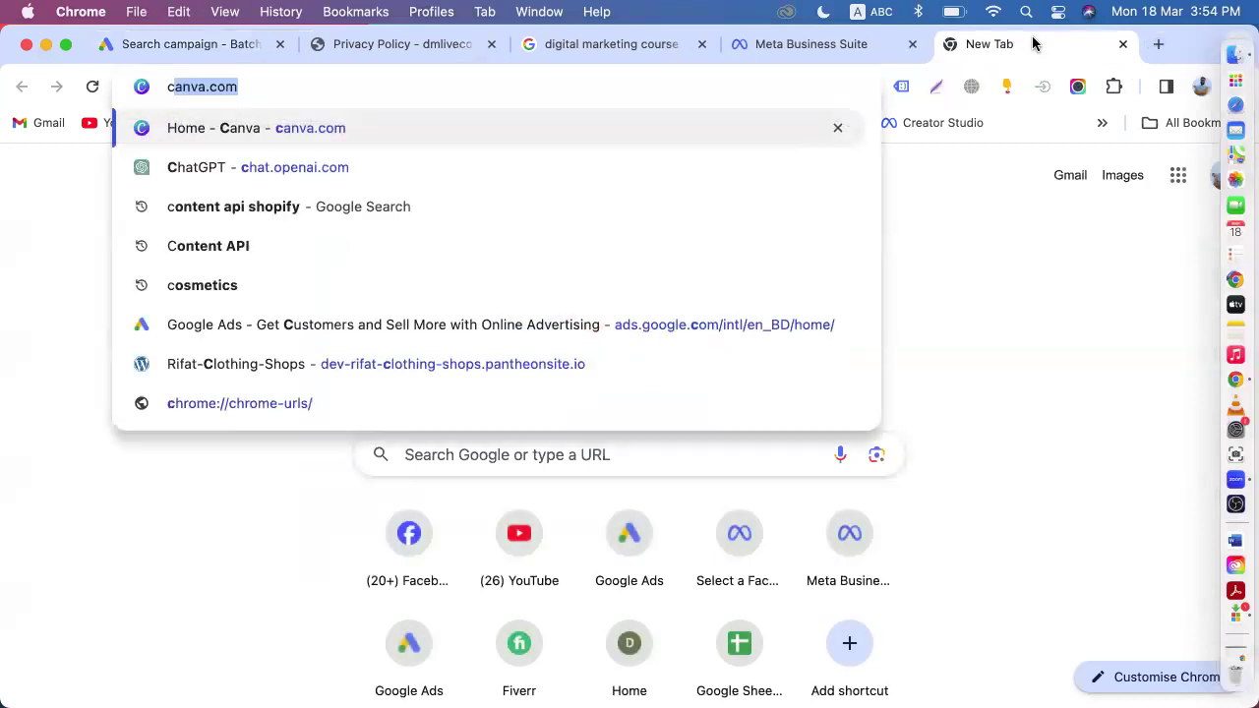
key(Return)
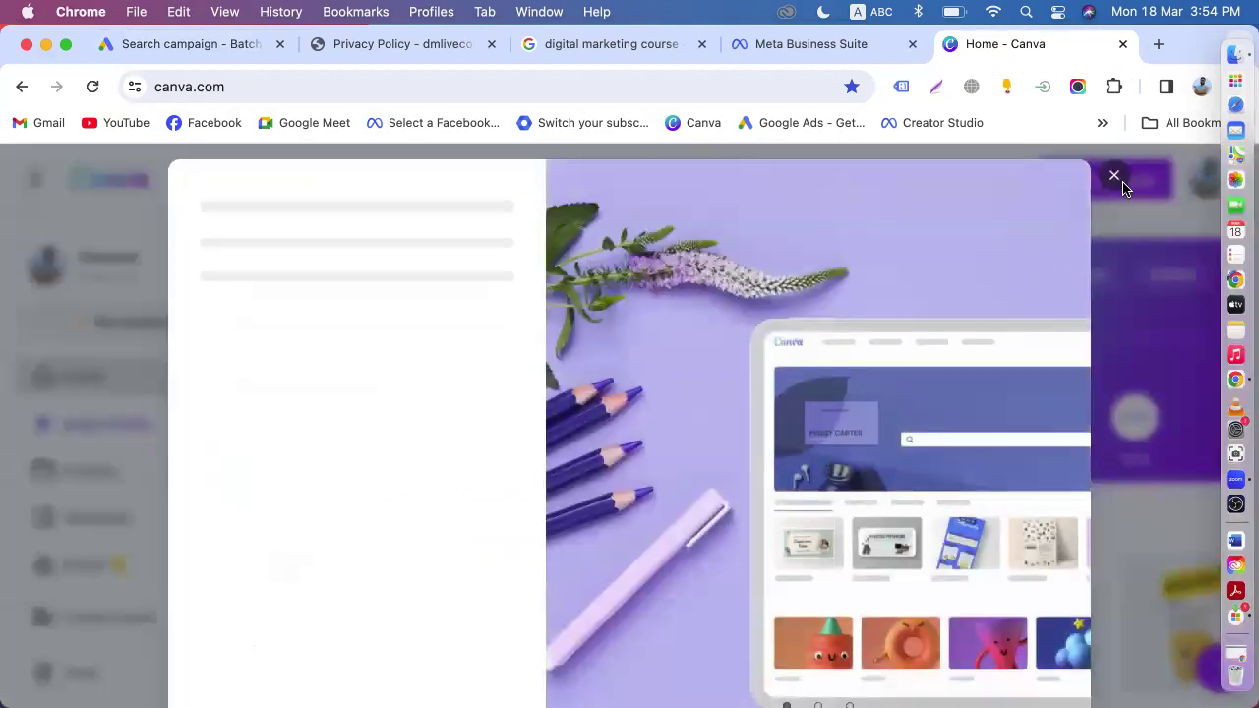
click(1115, 176)
- Create a new Canva design with a custom size of 1200 × 628 px
click(1059, 282)
click(830, 361)
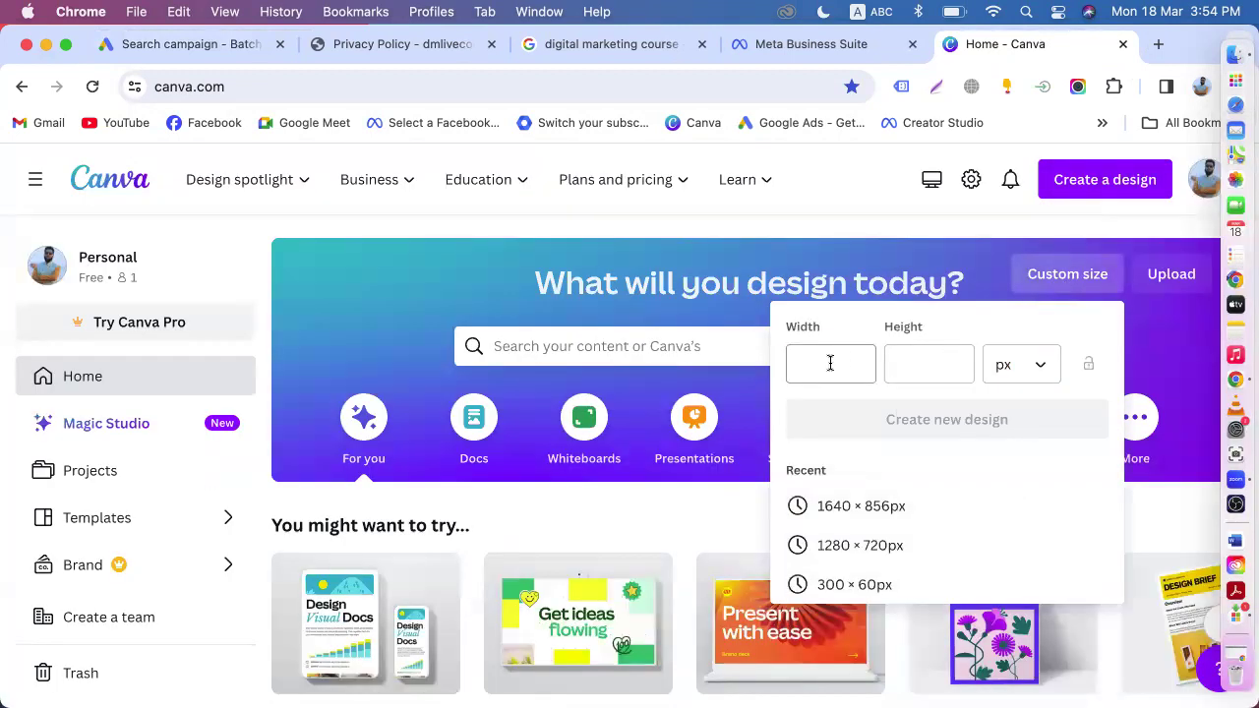
click(933, 360)
text(628)
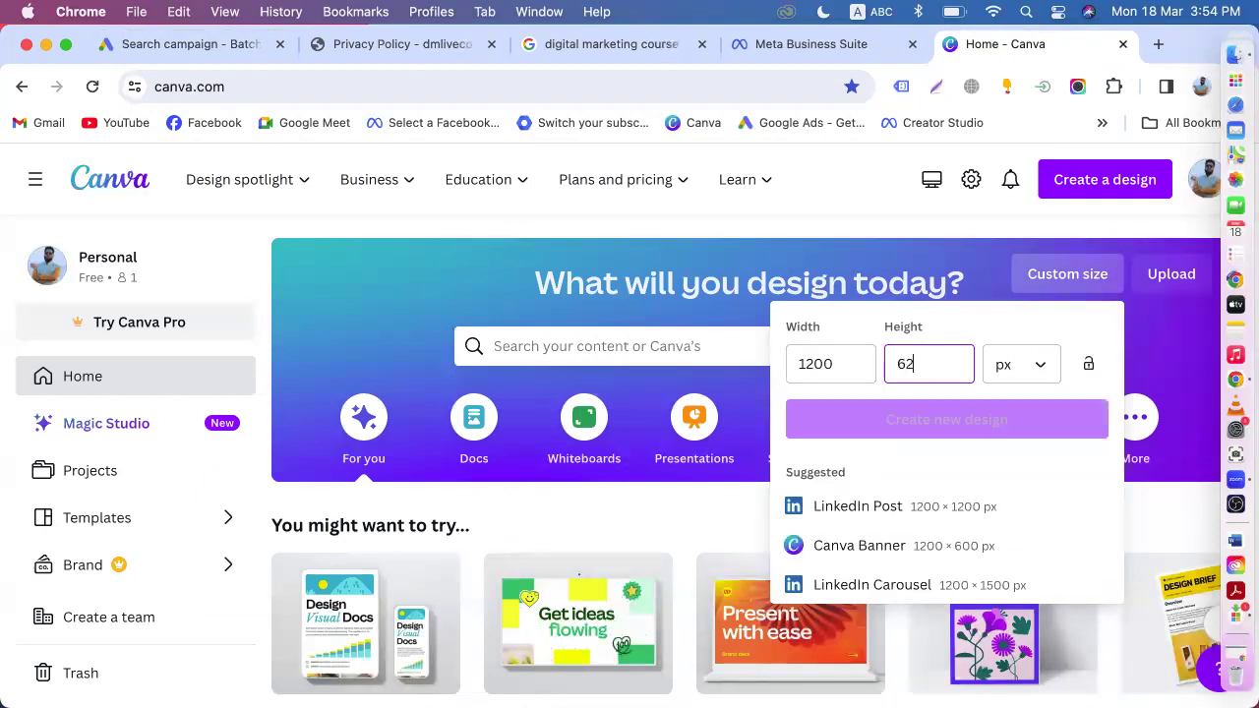
click(927, 431)
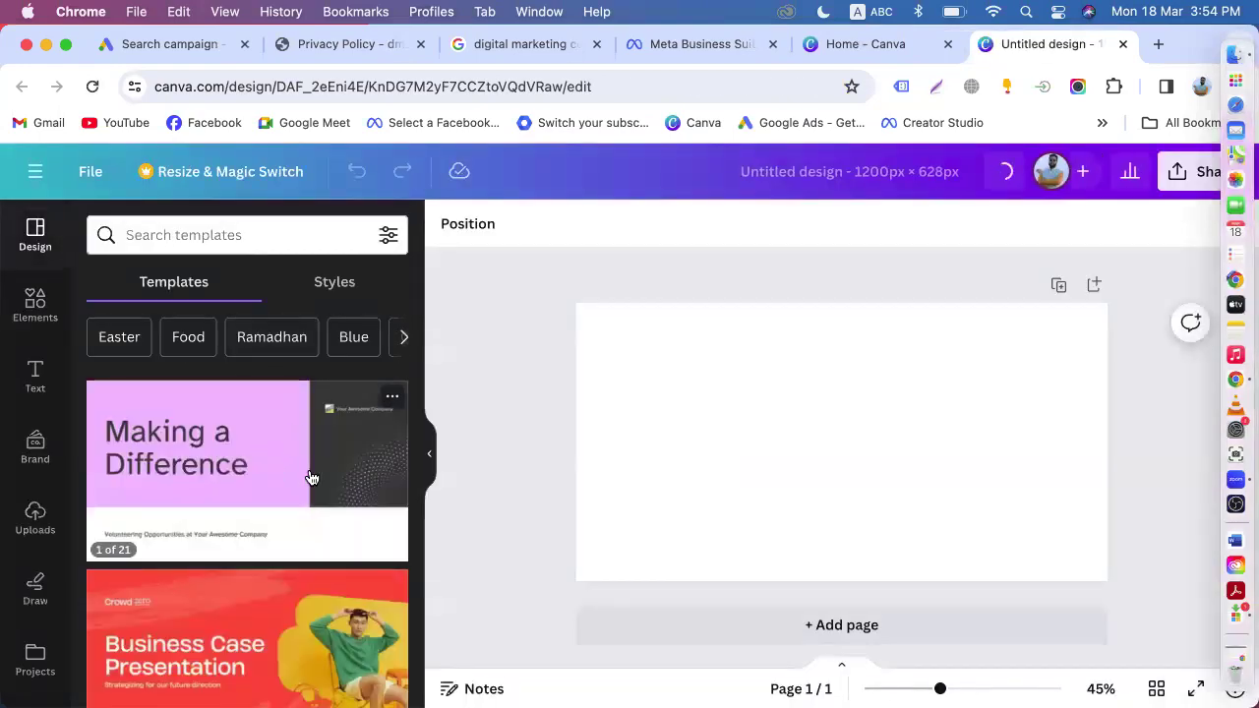
- Browse the Canva design templates and search them for "digital marketing"
scroll(298, 517, down, 3)
scroll(298, 518, down, 10)
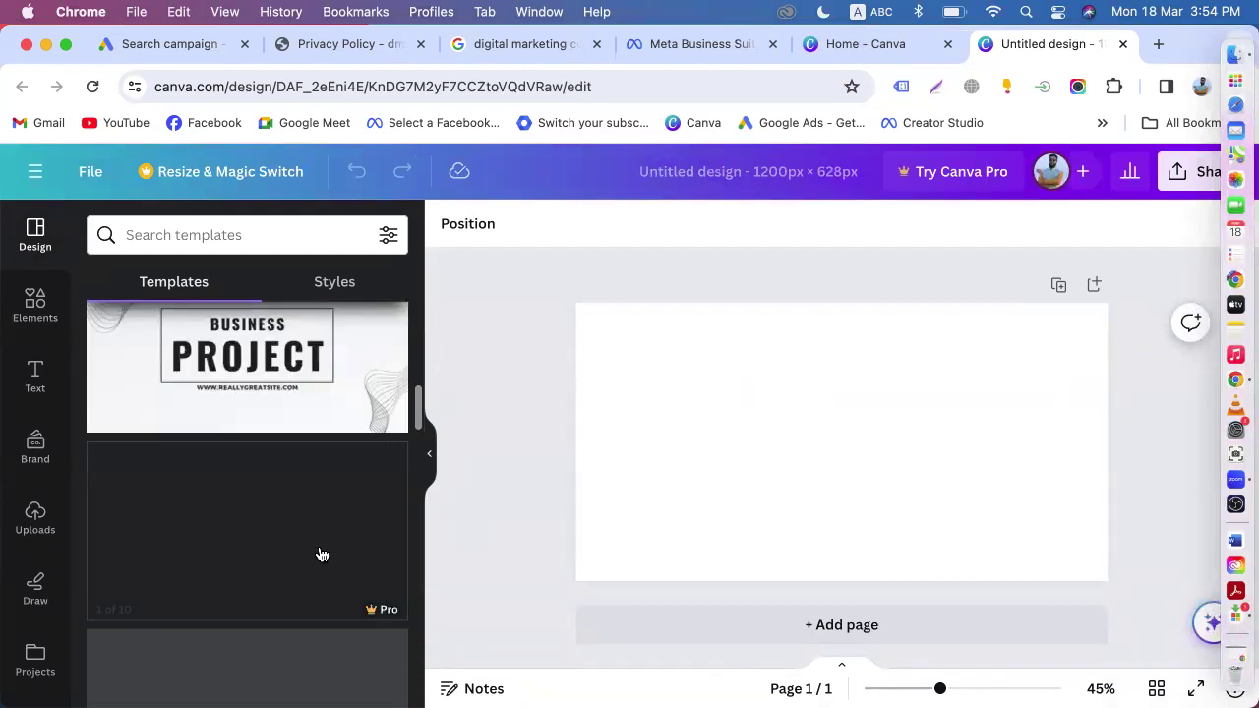
click(169, 236)
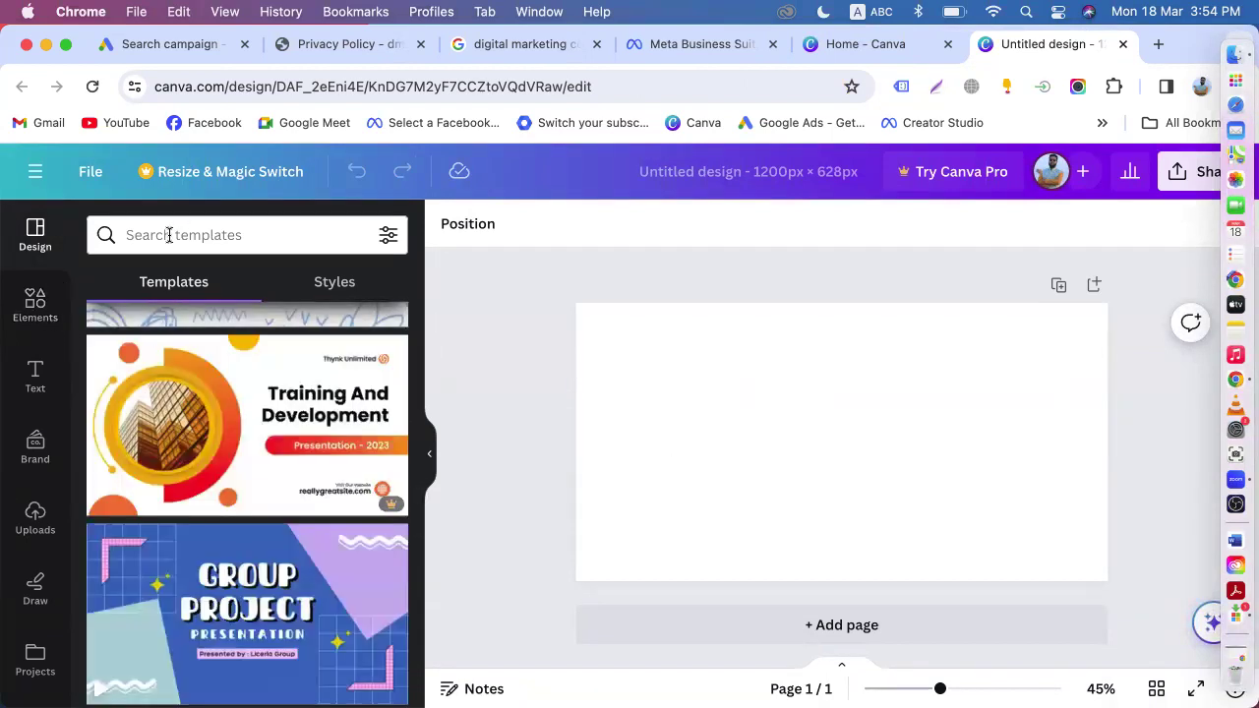
text(digital)
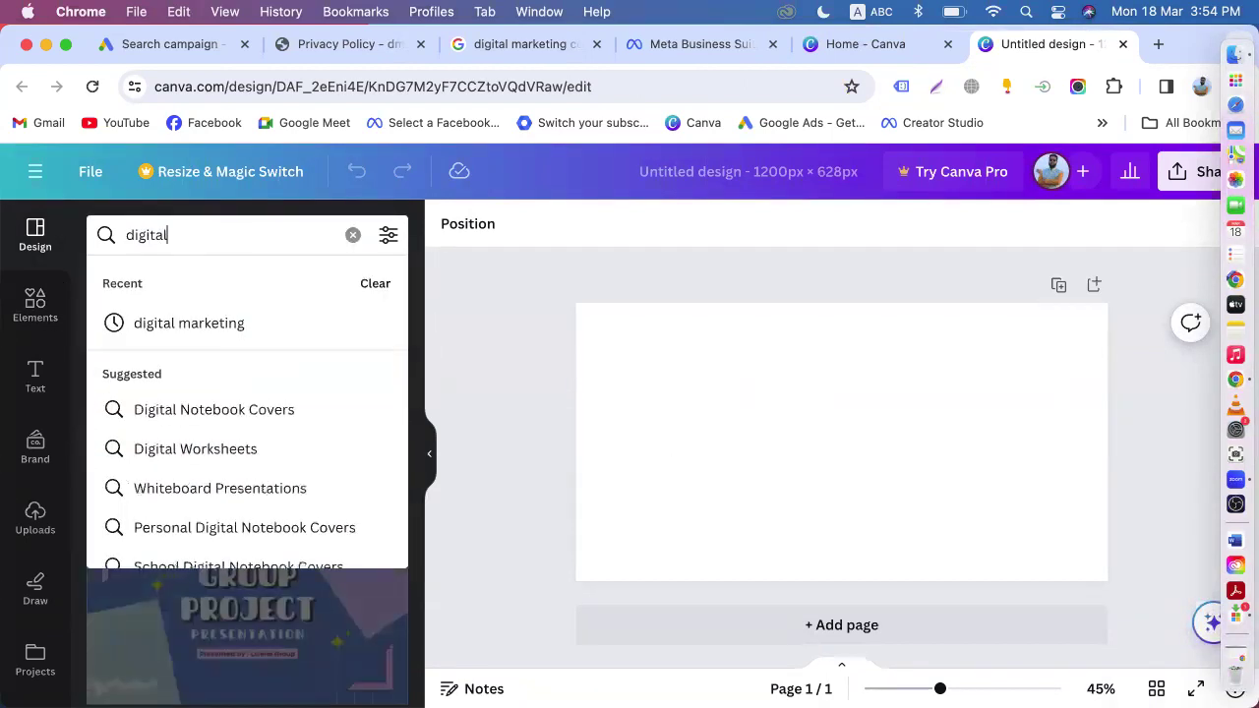
text( marketing)
key(Return)
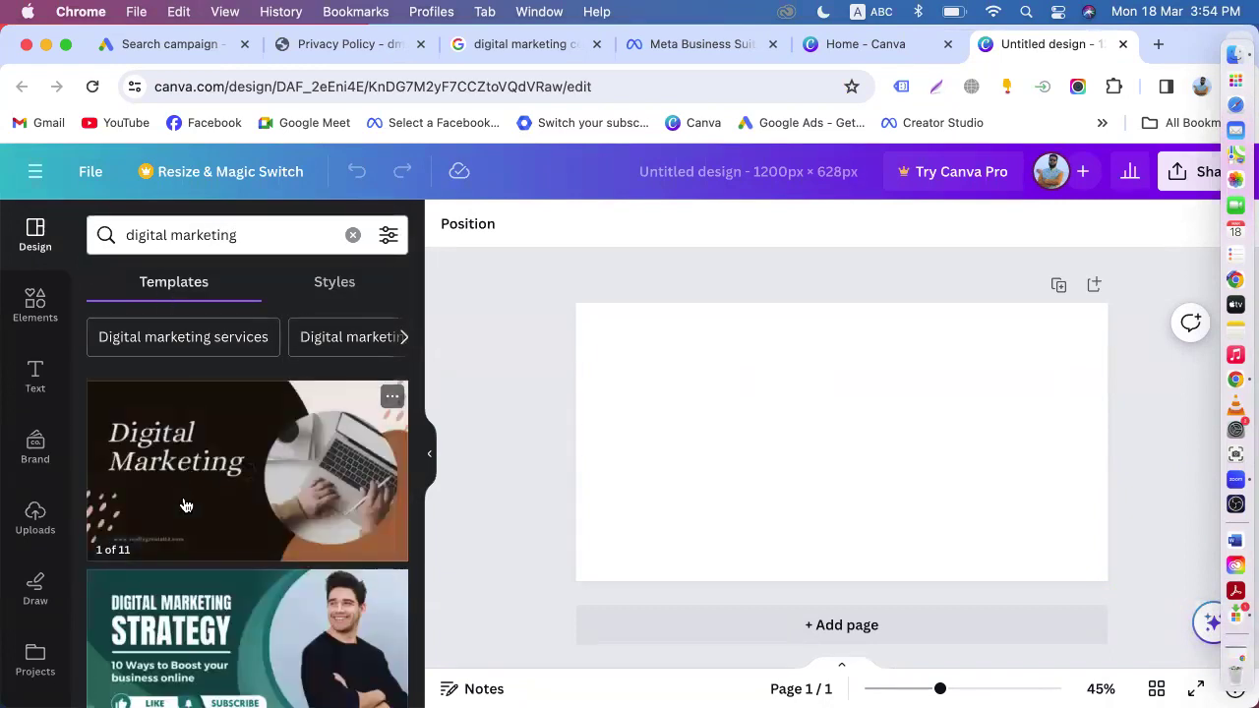
- Repeat the "digital marketing" template search and apply the black and yellow Creative Marketing Agency template to the page
click(35, 241)
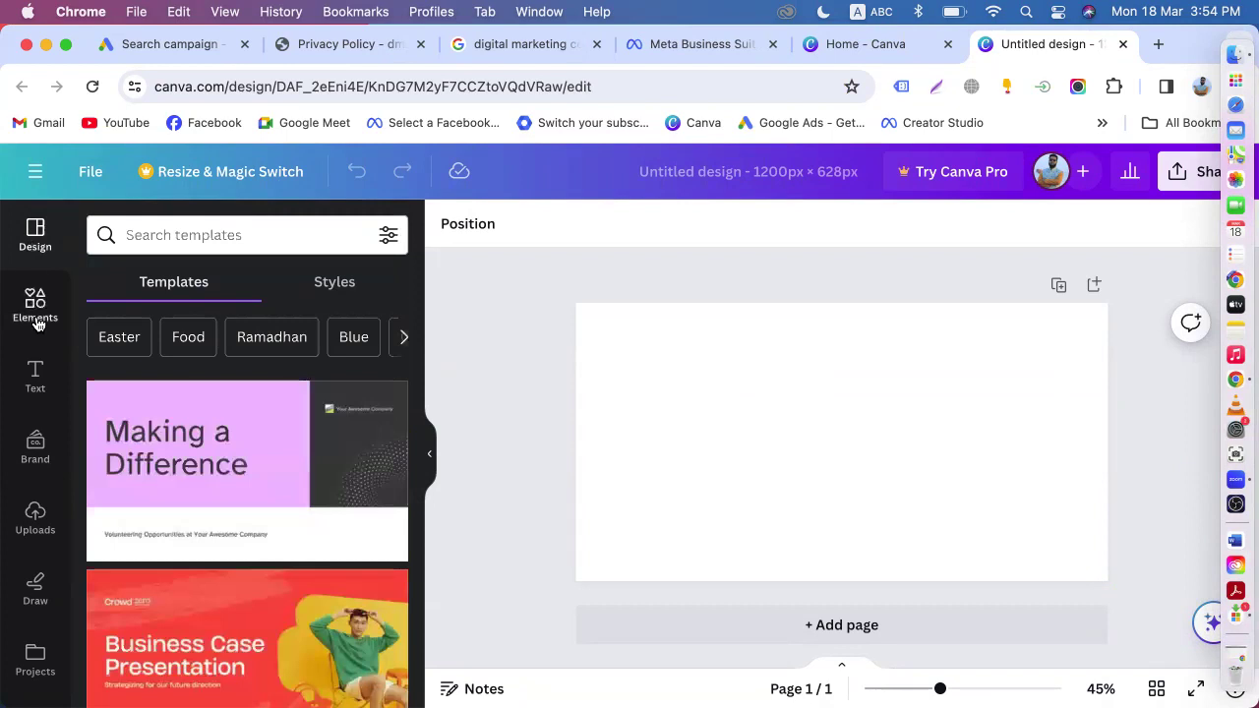
click(35, 372)
click(183, 239)
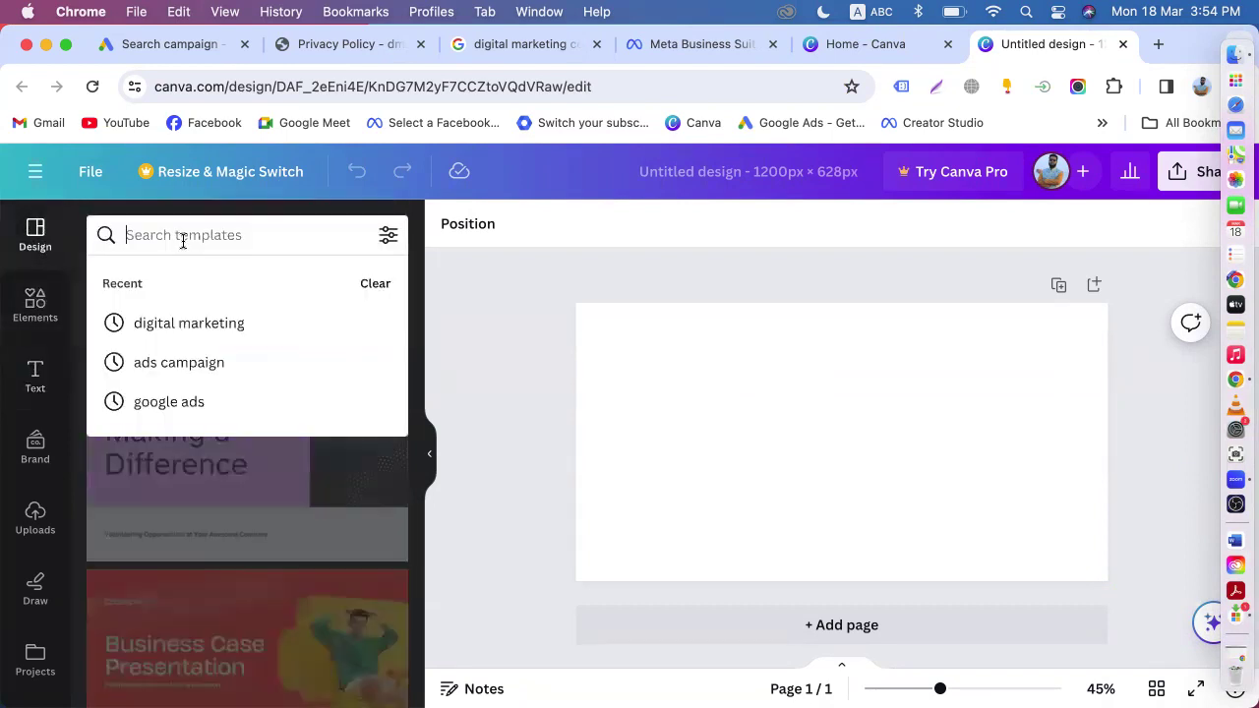
click(174, 322)
scroll(249, 486, down, 3)
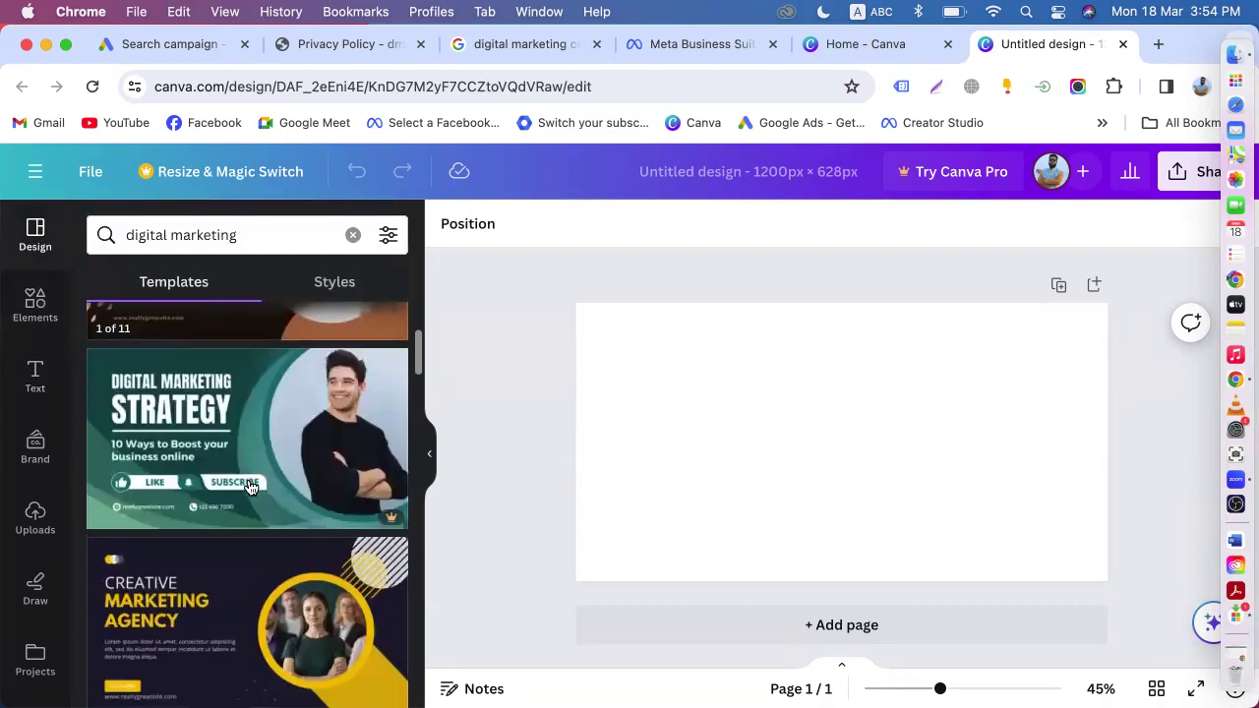
scroll(241, 473, down, 3)
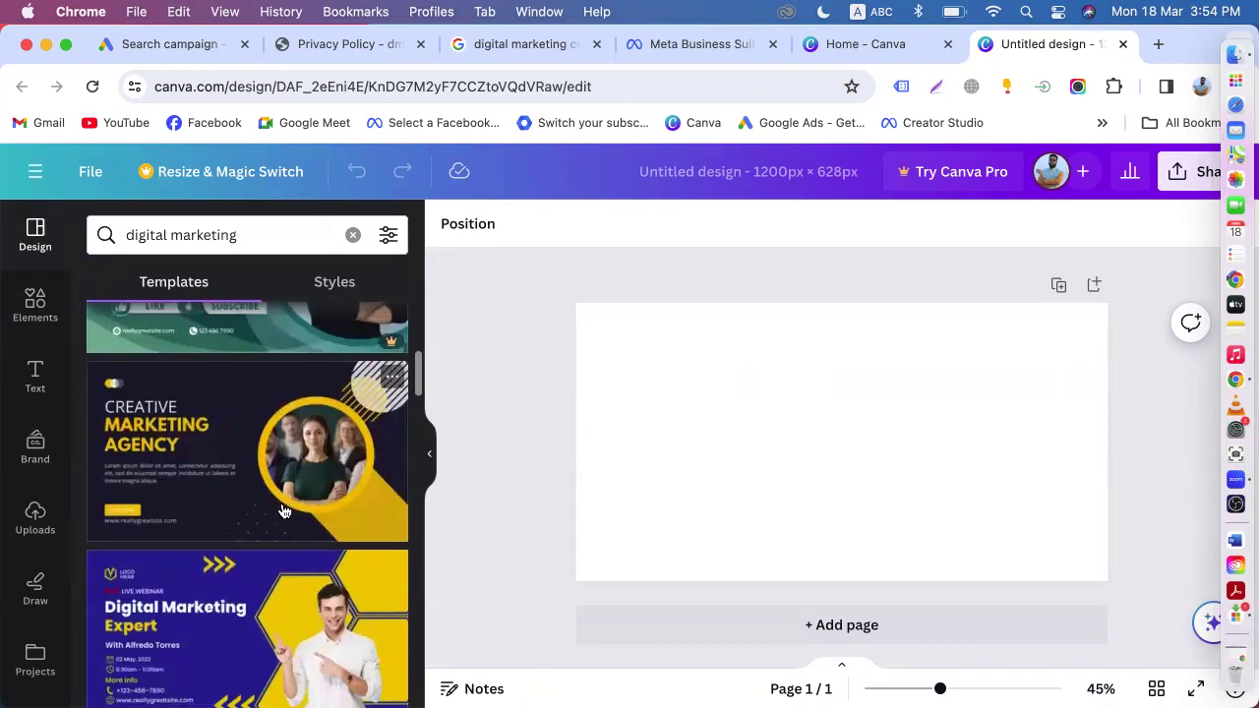
click(269, 446)
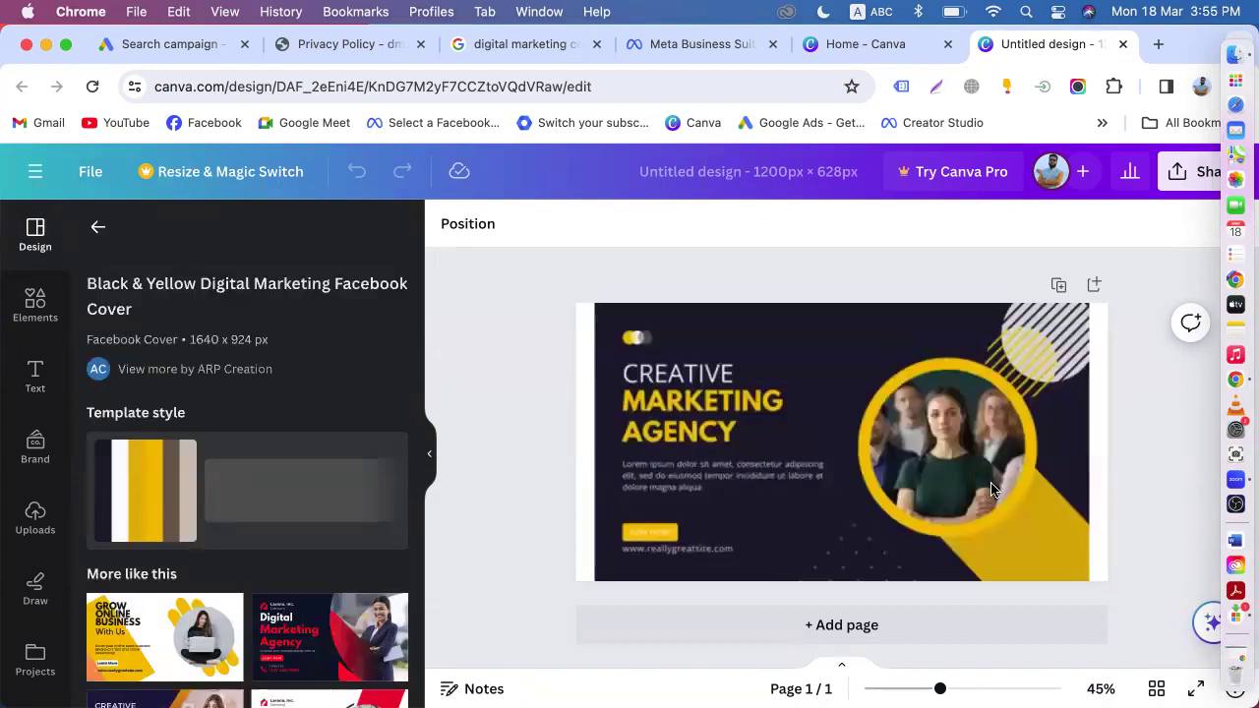
- Delete the photo of the people from the template's circular frame, keeping the frame itself
click(947, 484)
click(940, 441)
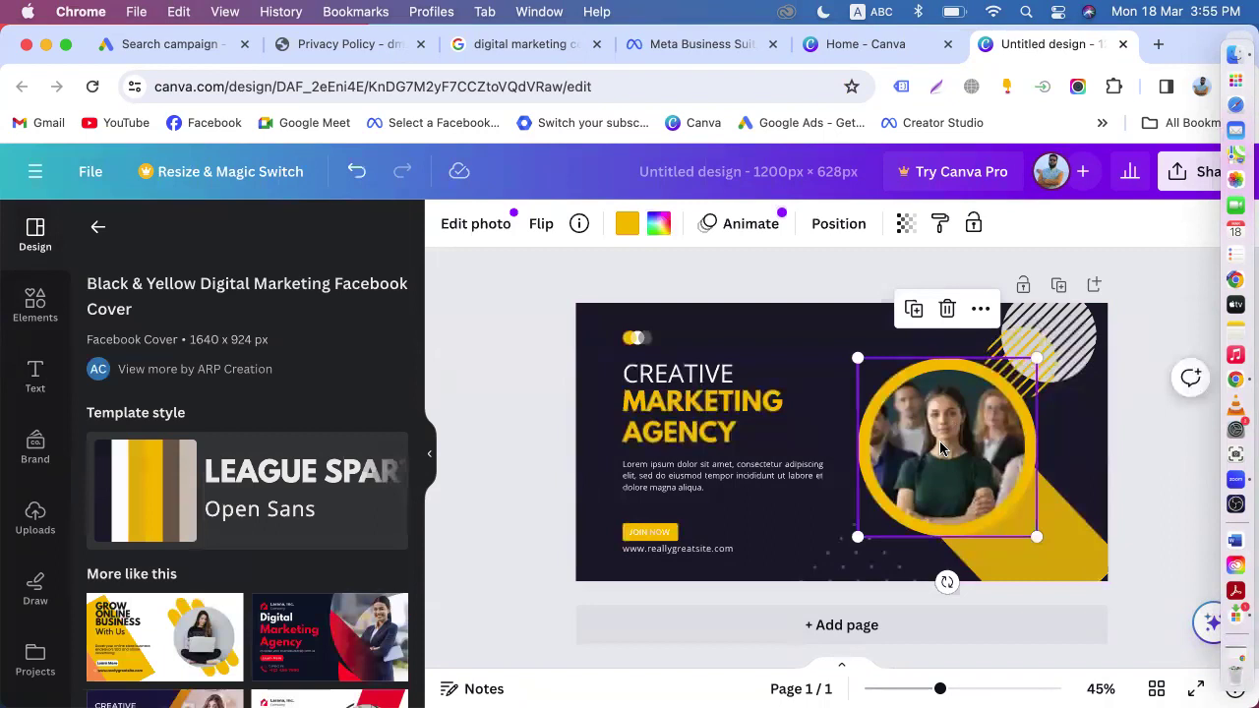
key(Delete)
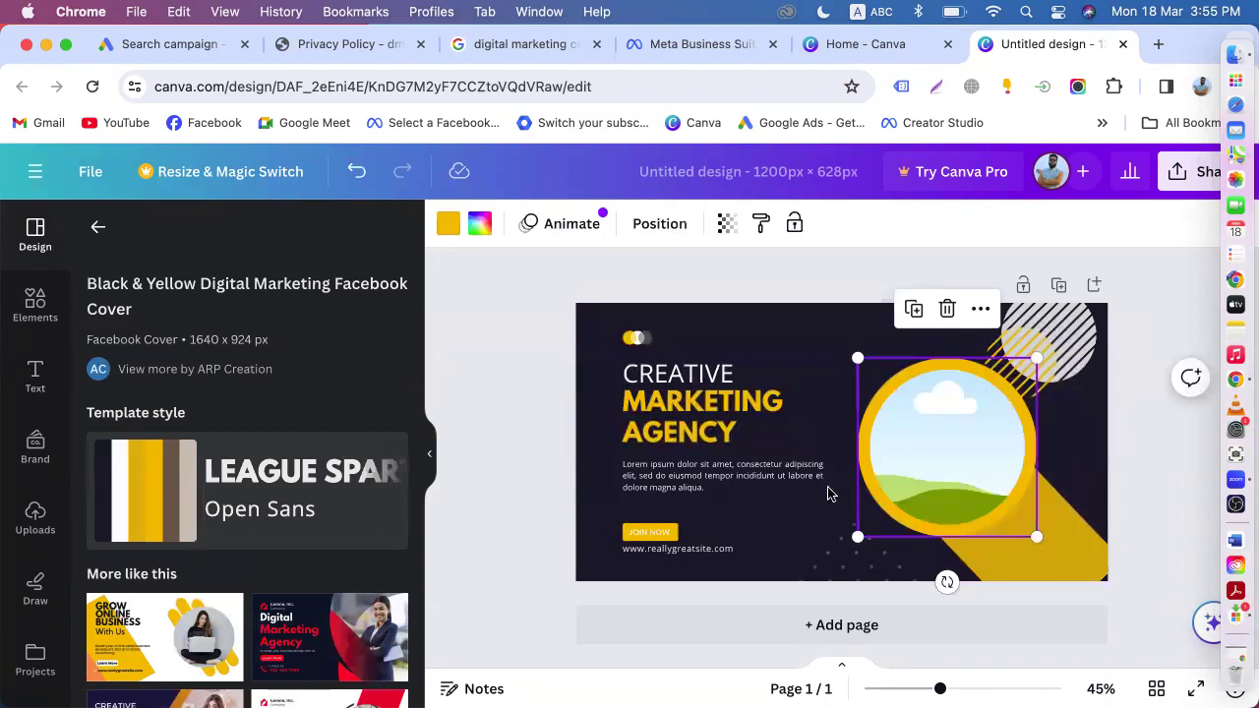
- Change the heading's CREATIVE to DIGITAL and AGENCY to FREE SEMINAR, widening the latter's text box to about 453 px to fit one line
double_click(691, 378)
text(DIGITAL)
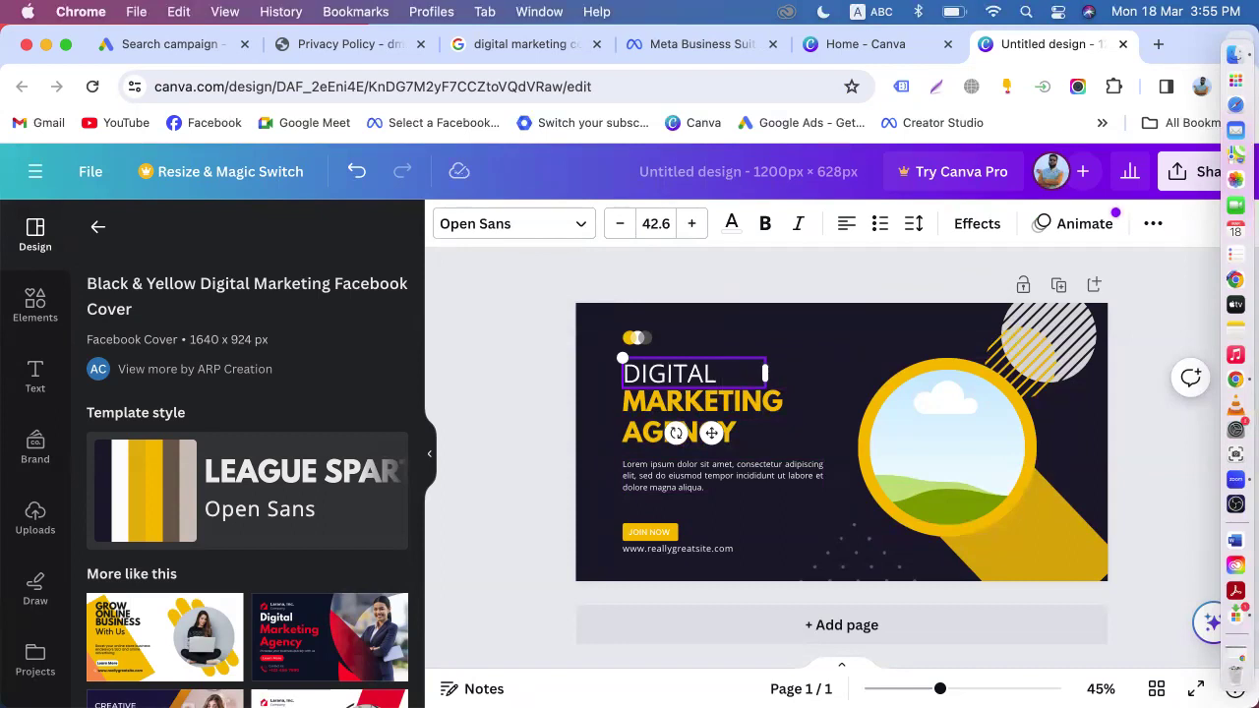
double_click(647, 431)
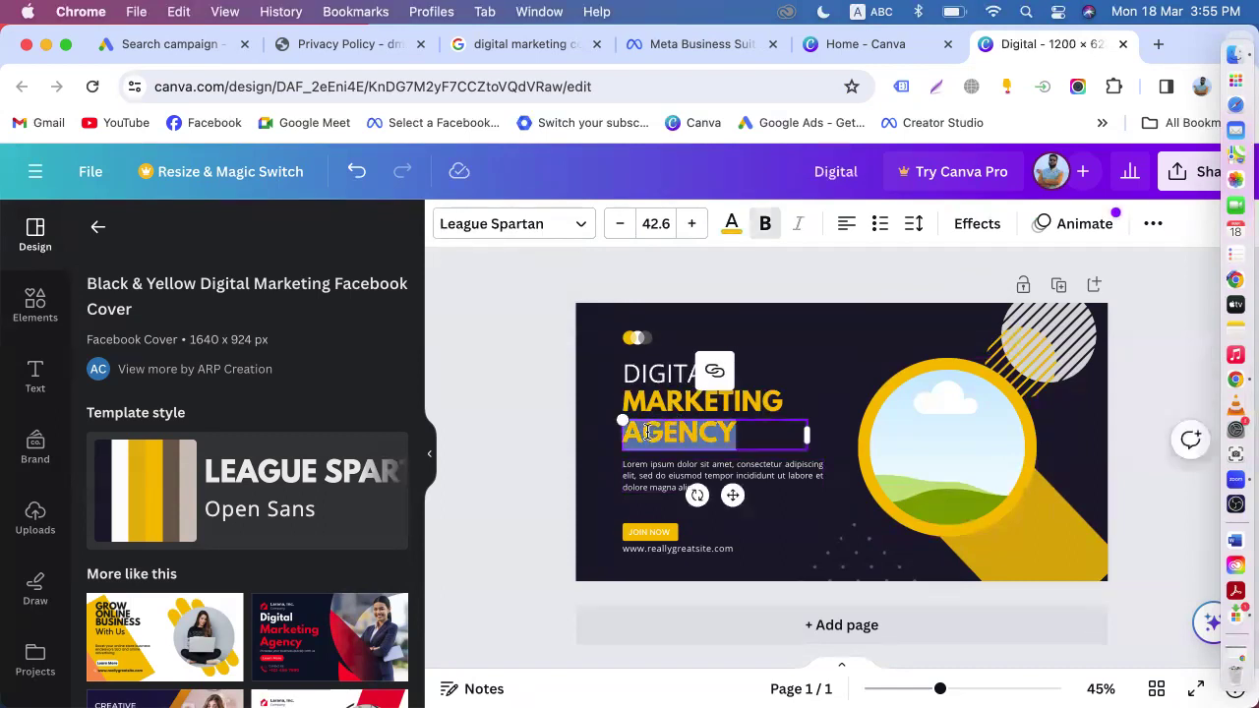
text(FREE SEMINAR)
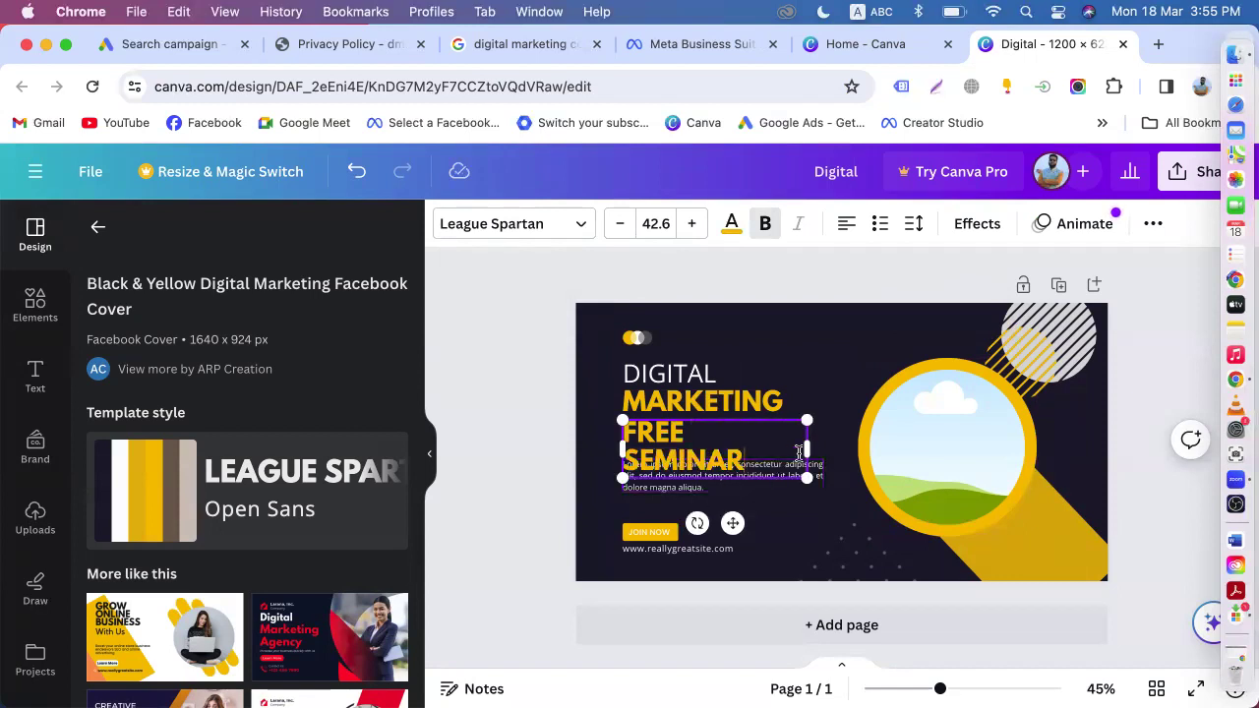
drag(807, 451, 824, 451)
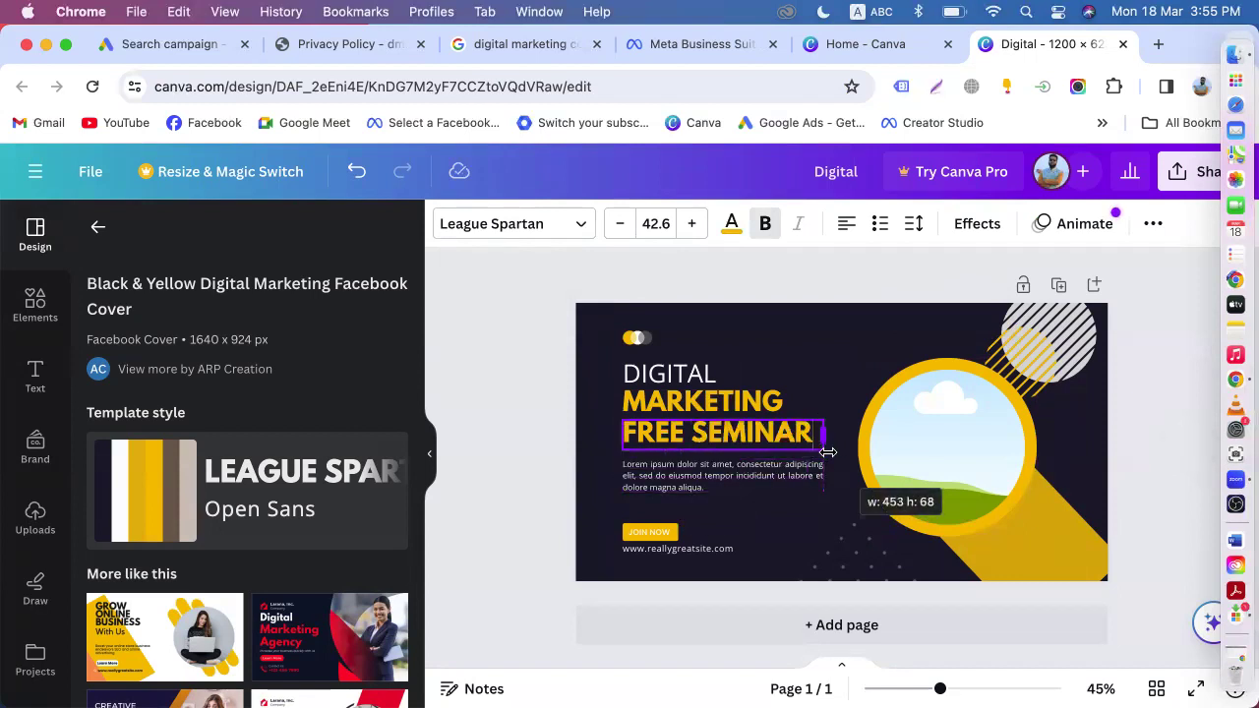
- Download the finished banner design as a PNG at 1,200 × 628 px and check that the download completes
click(1181, 171)
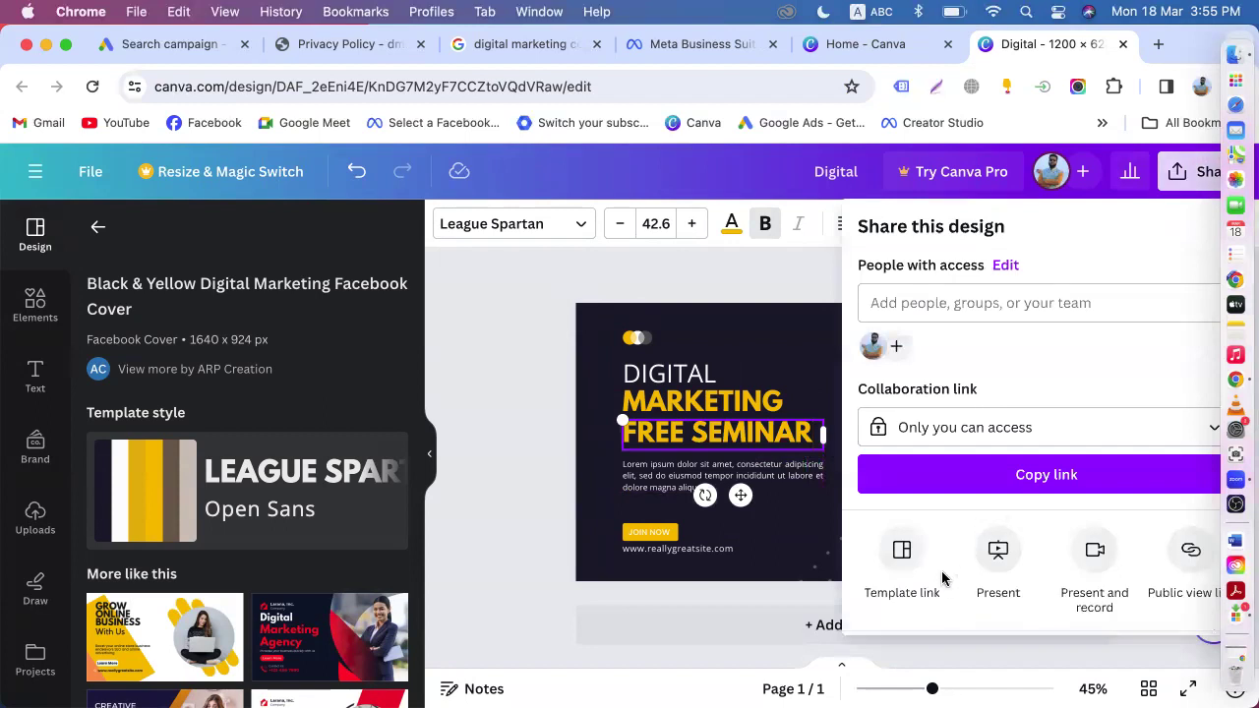
scroll(959, 531, down, 3)
click(952, 519)
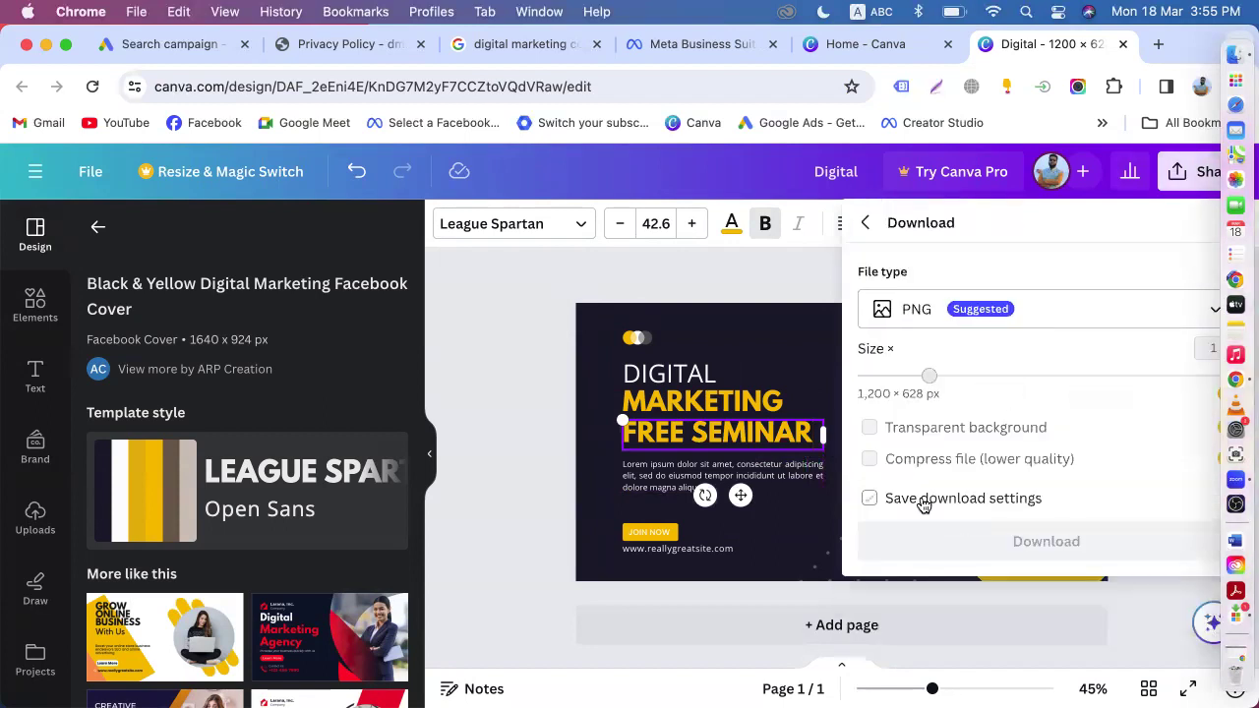
click(994, 543)
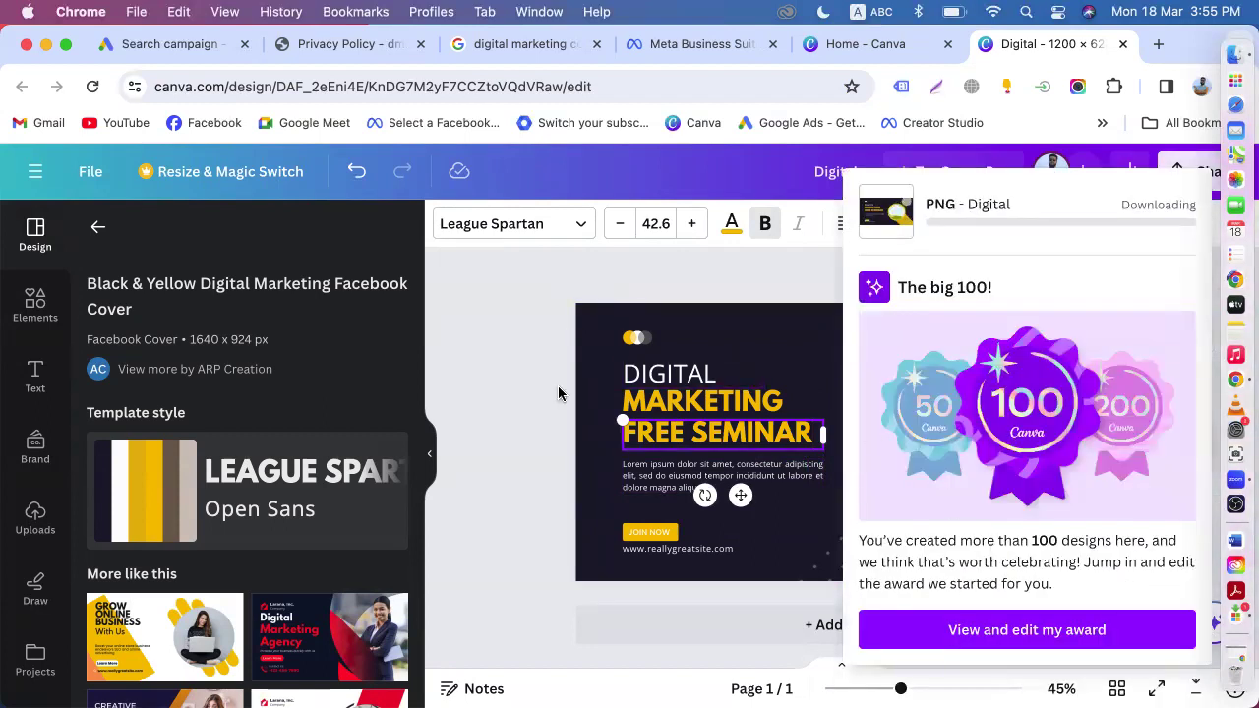
click(558, 394)
click(174, 46)
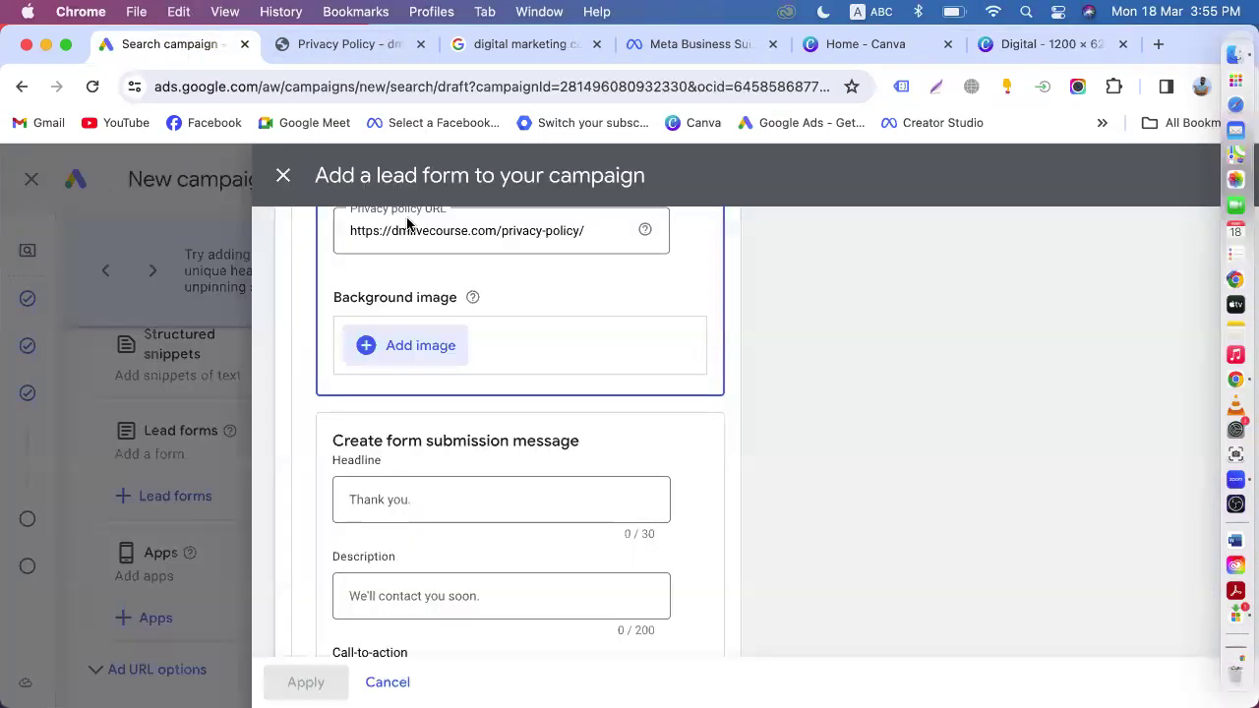
click(1006, 44)
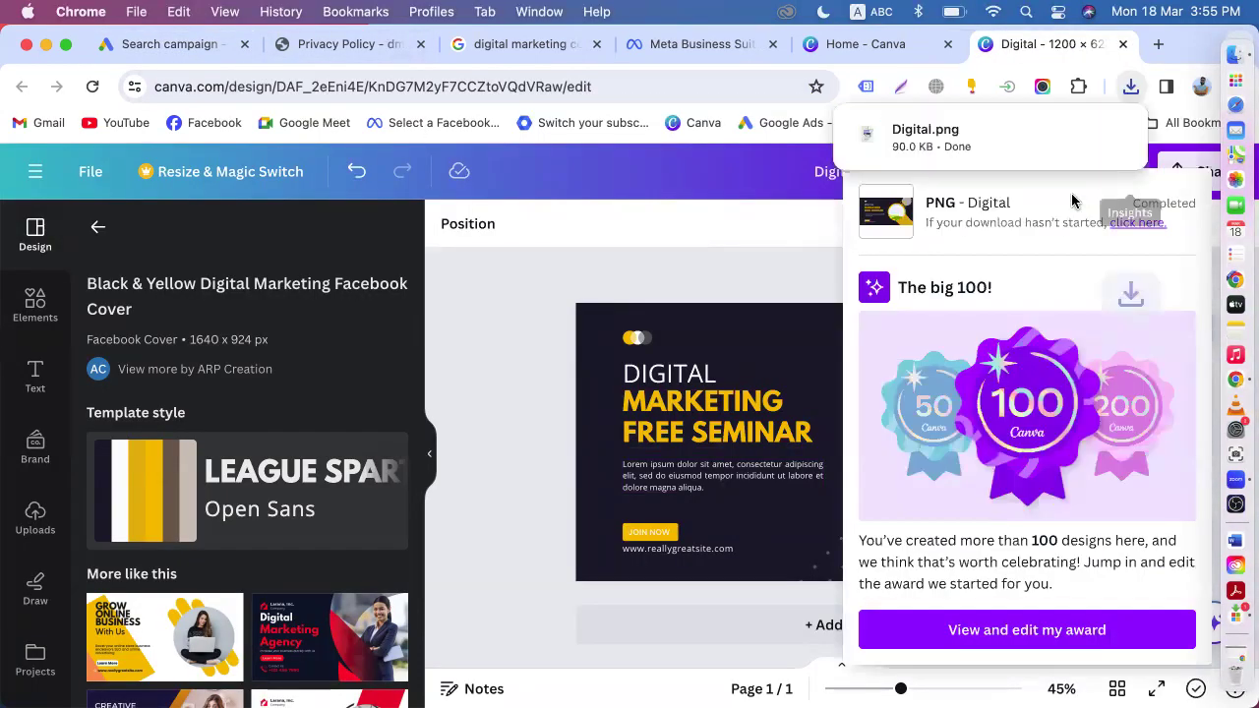
- Return to the Google Ads lead form and upload Digital.png from the Downloads folder as its background image
click(236, 46)
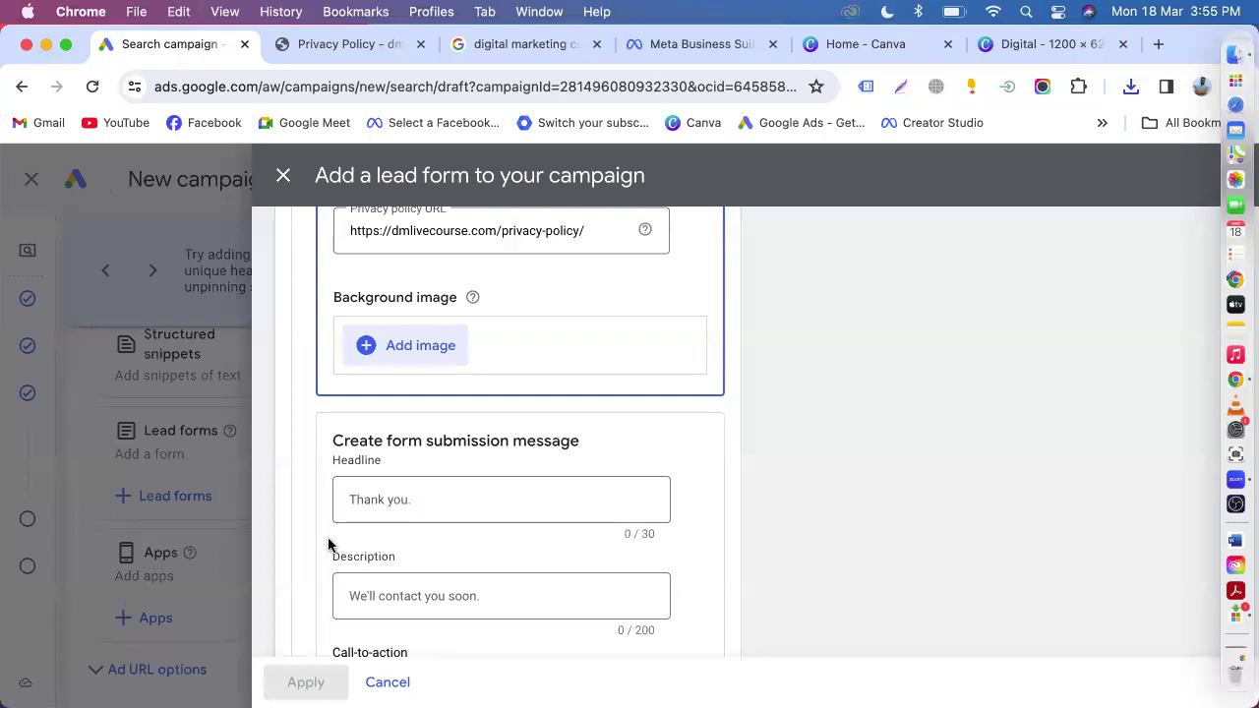
click(413, 347)
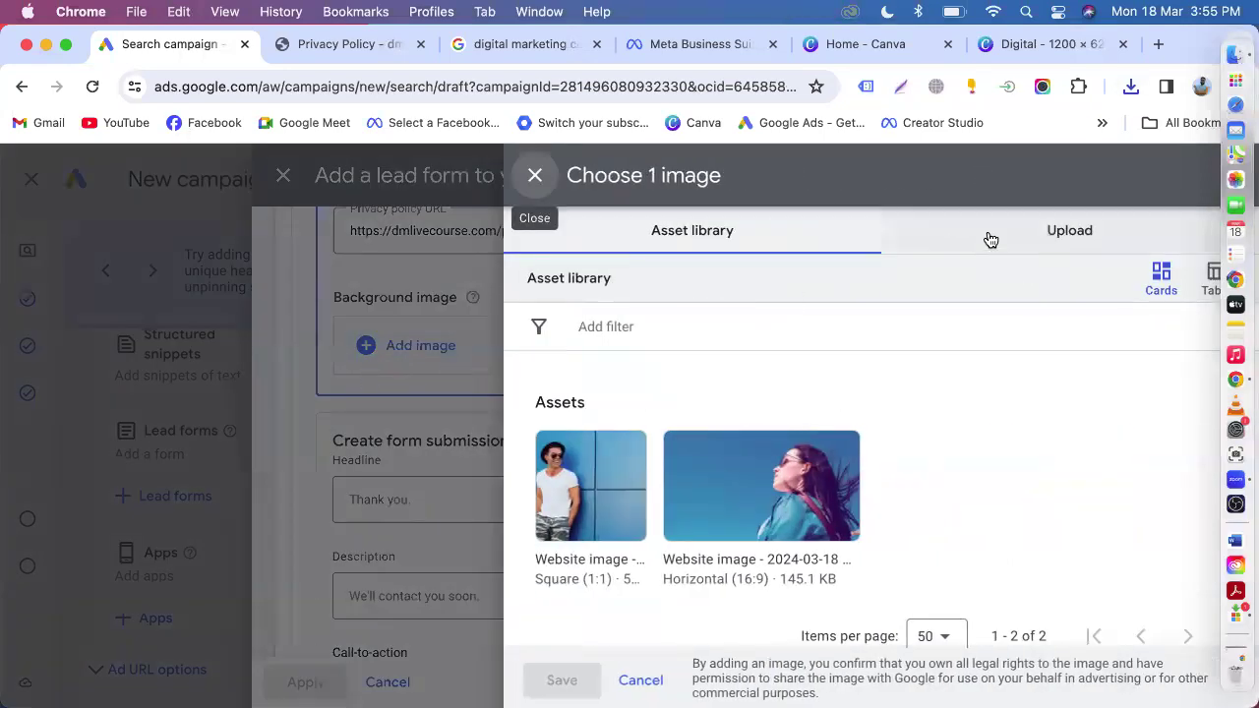
click(1064, 230)
click(807, 509)
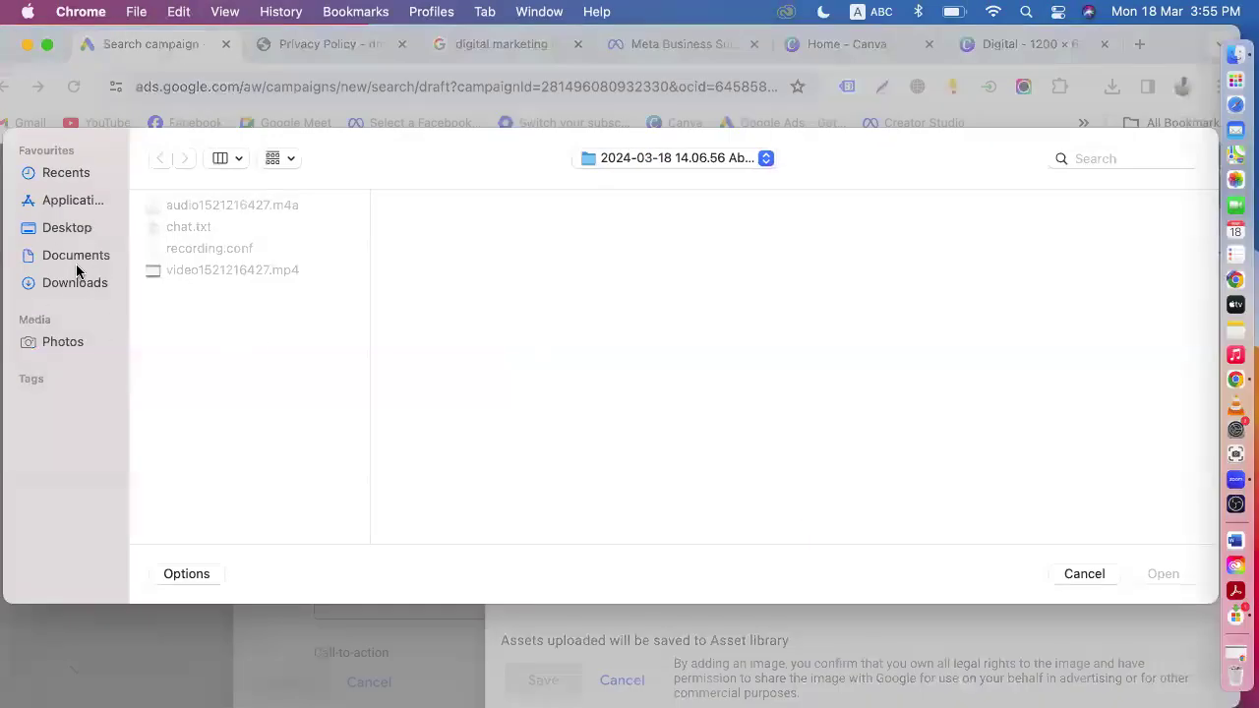
click(75, 262)
click(85, 285)
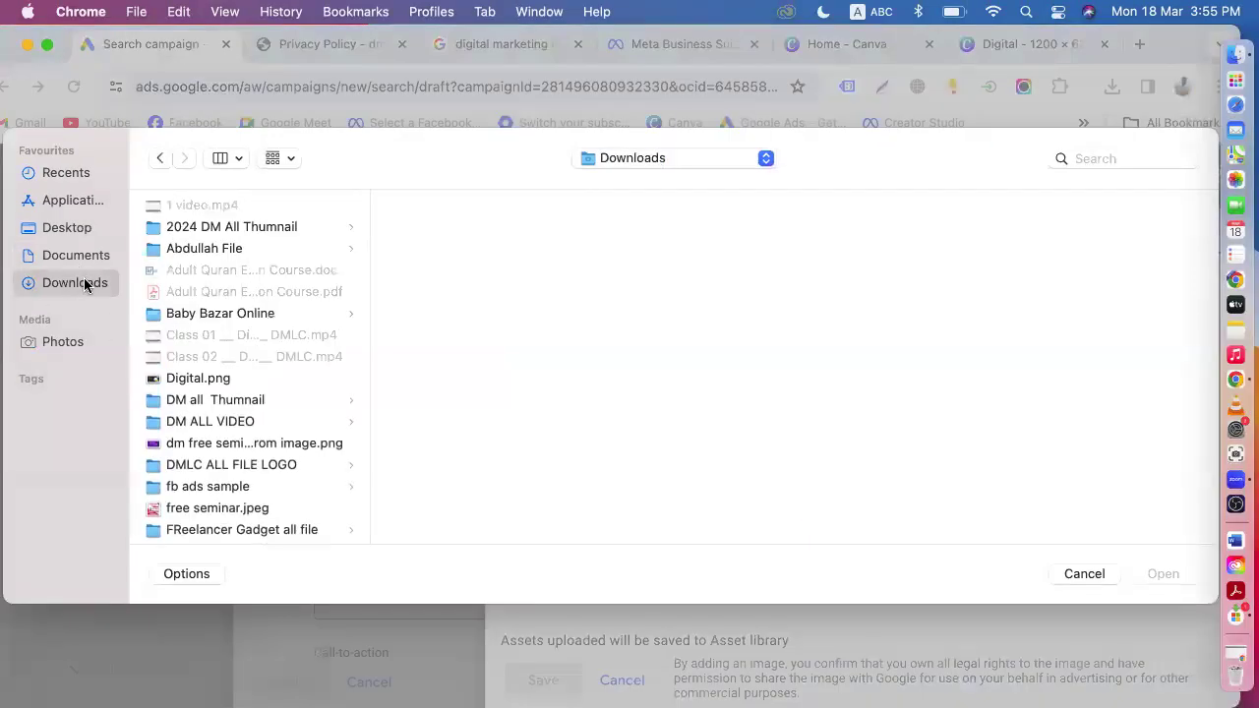
click(193, 381)
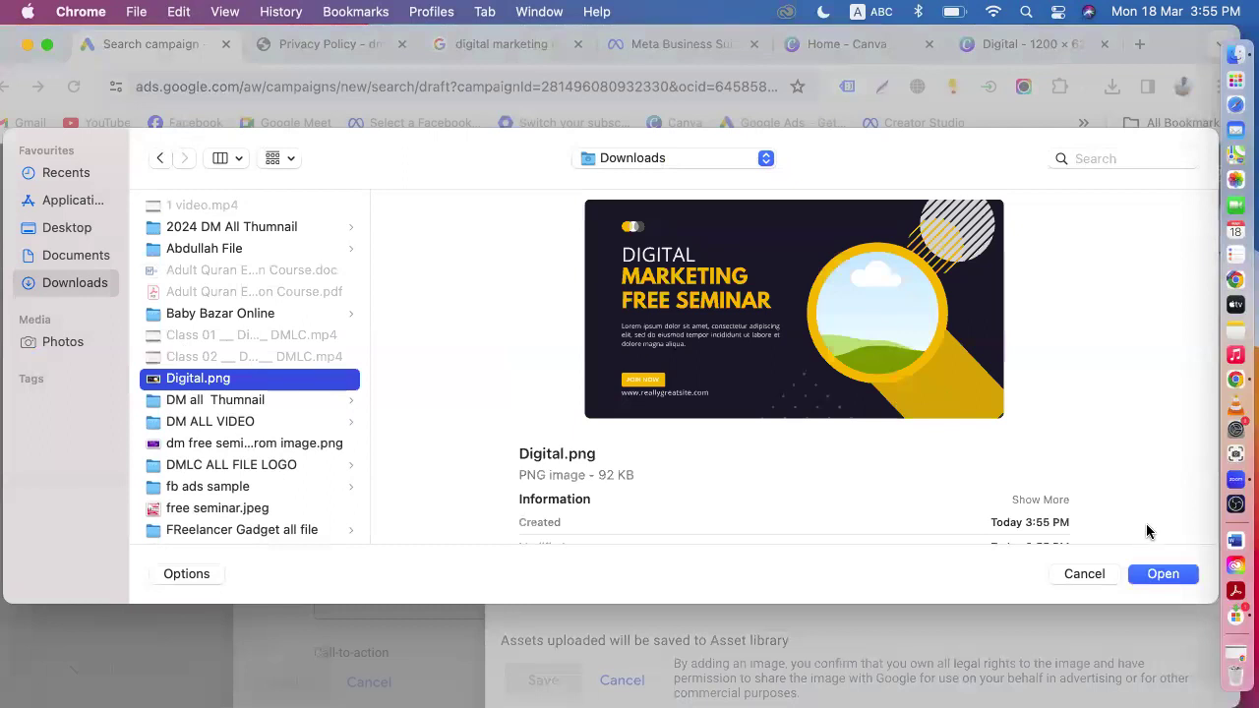
click(1163, 574)
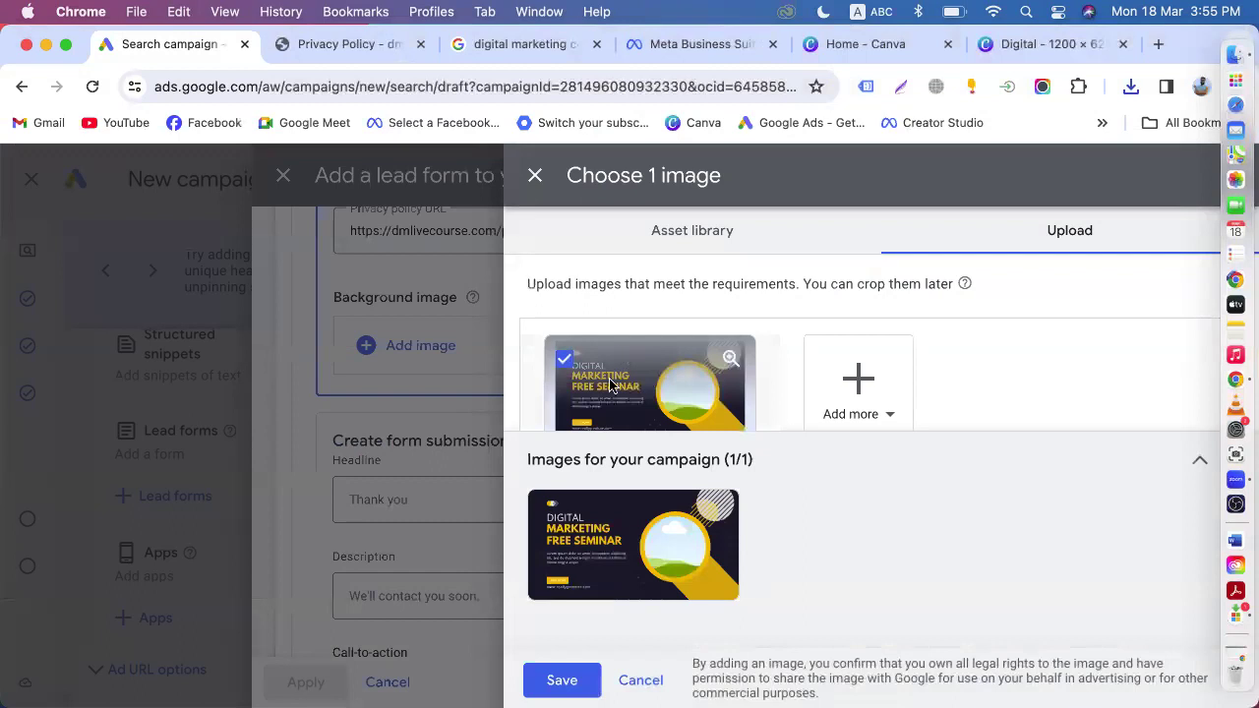
click(567, 679)
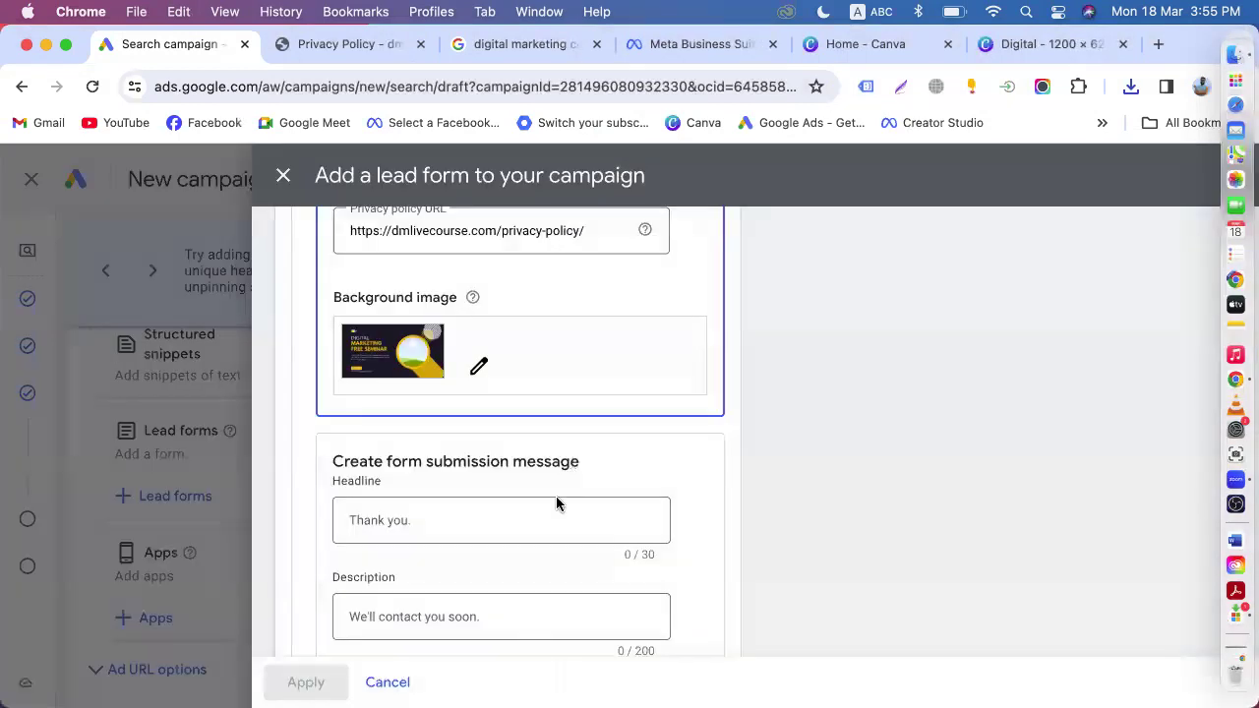
- Go over the lead form's entries and preview, and open the form submission message's headline for editing
scroll(590, 472, down, 2)
scroll(712, 424, up, 10)
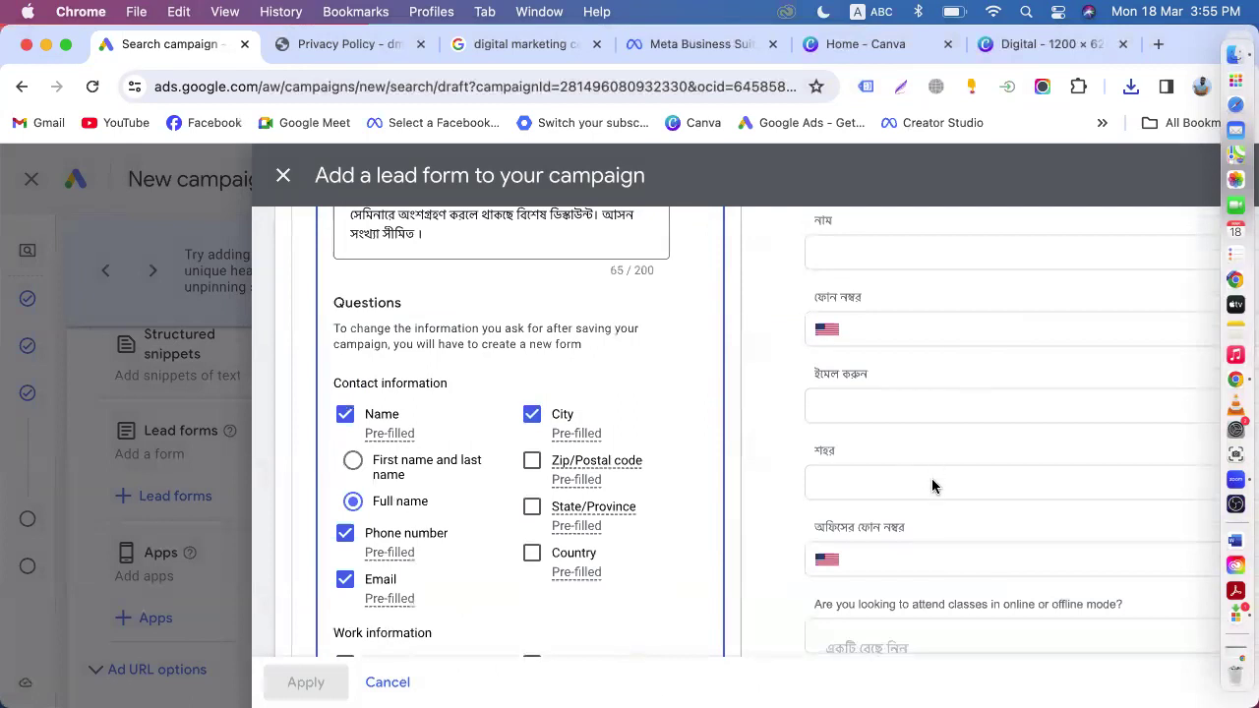
scroll(933, 482, down, 10)
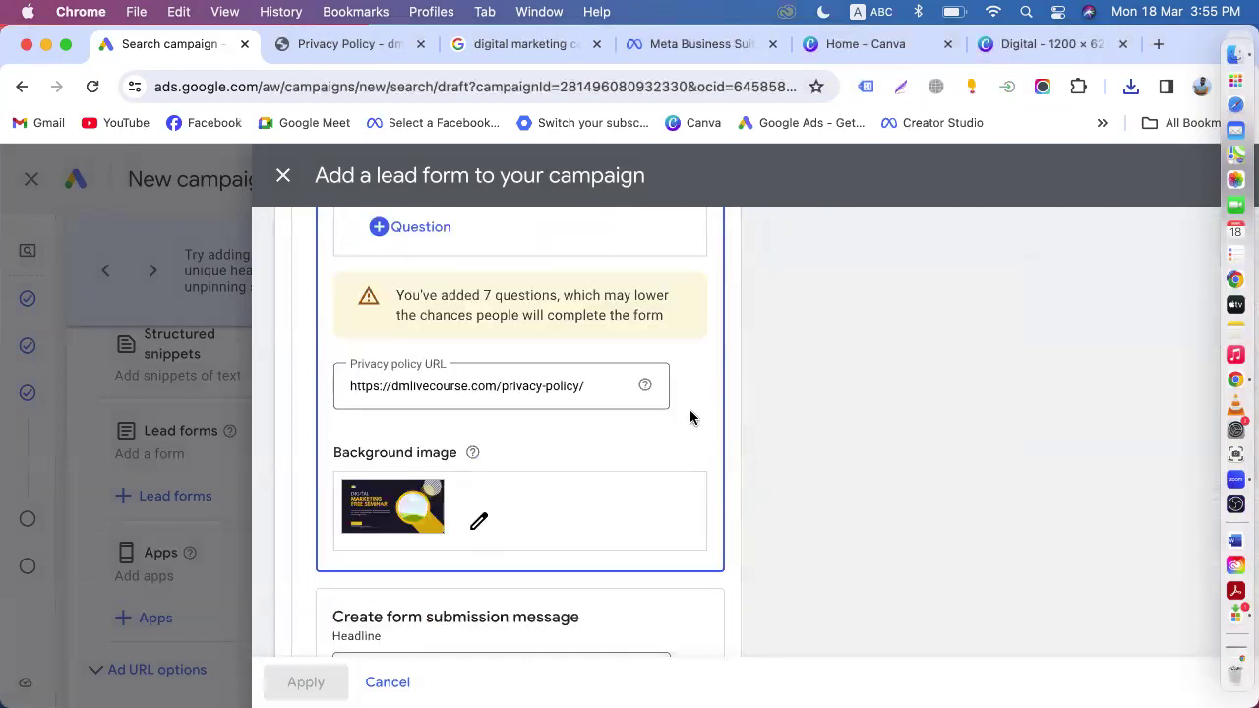
scroll(689, 409, down, 6)
click(414, 363)
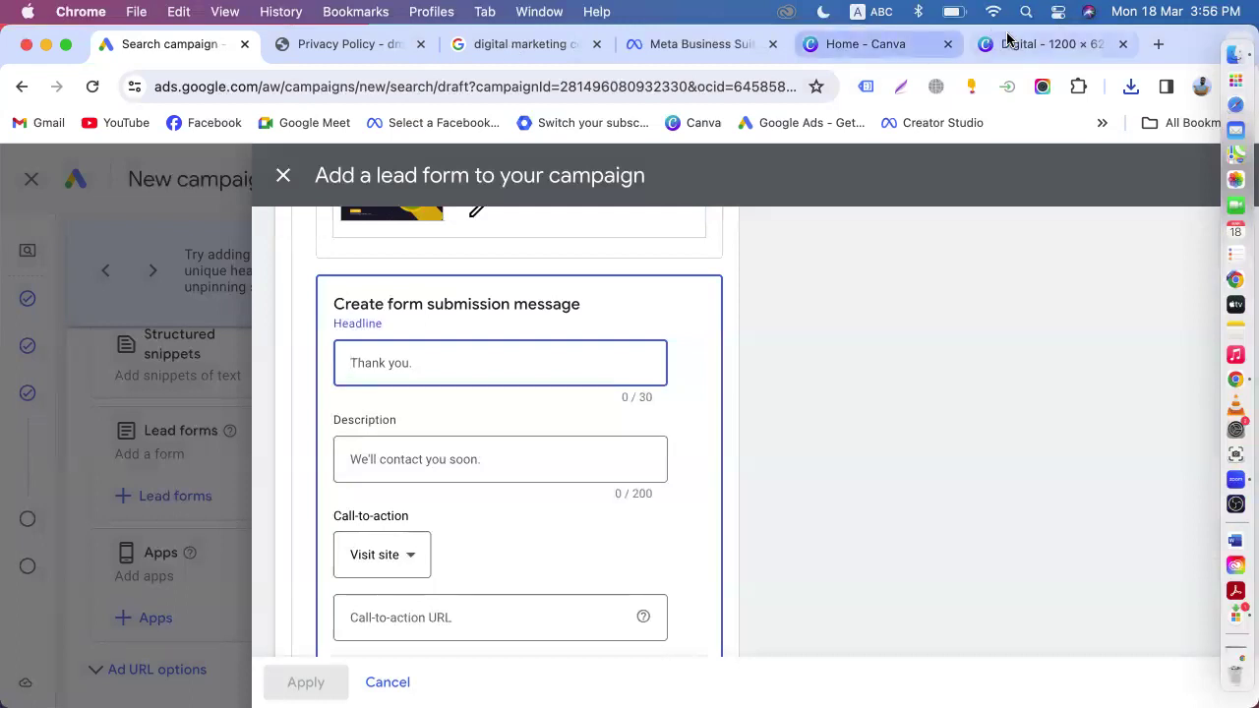
- Switch to Meta Business Suite and review the introduction and custom questions in the Batch-57 Offline form preview
click(676, 46)
scroll(897, 392, down, 5)
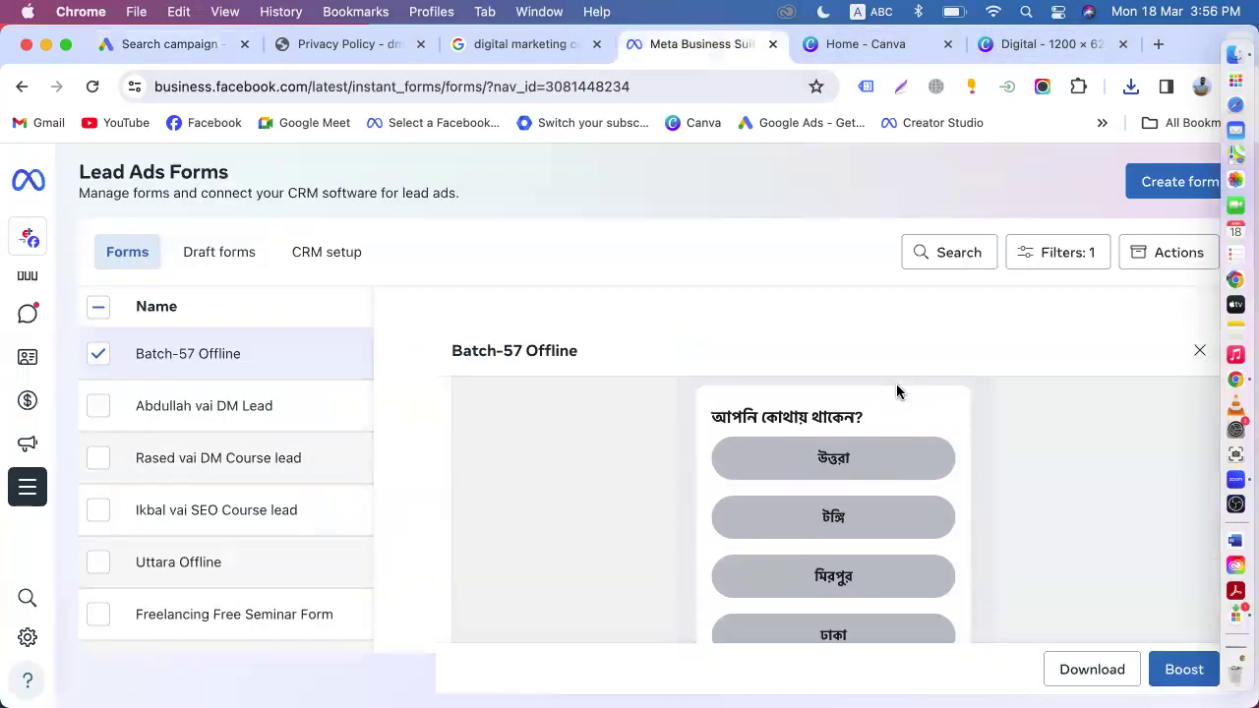
scroll(896, 391, down, 3)
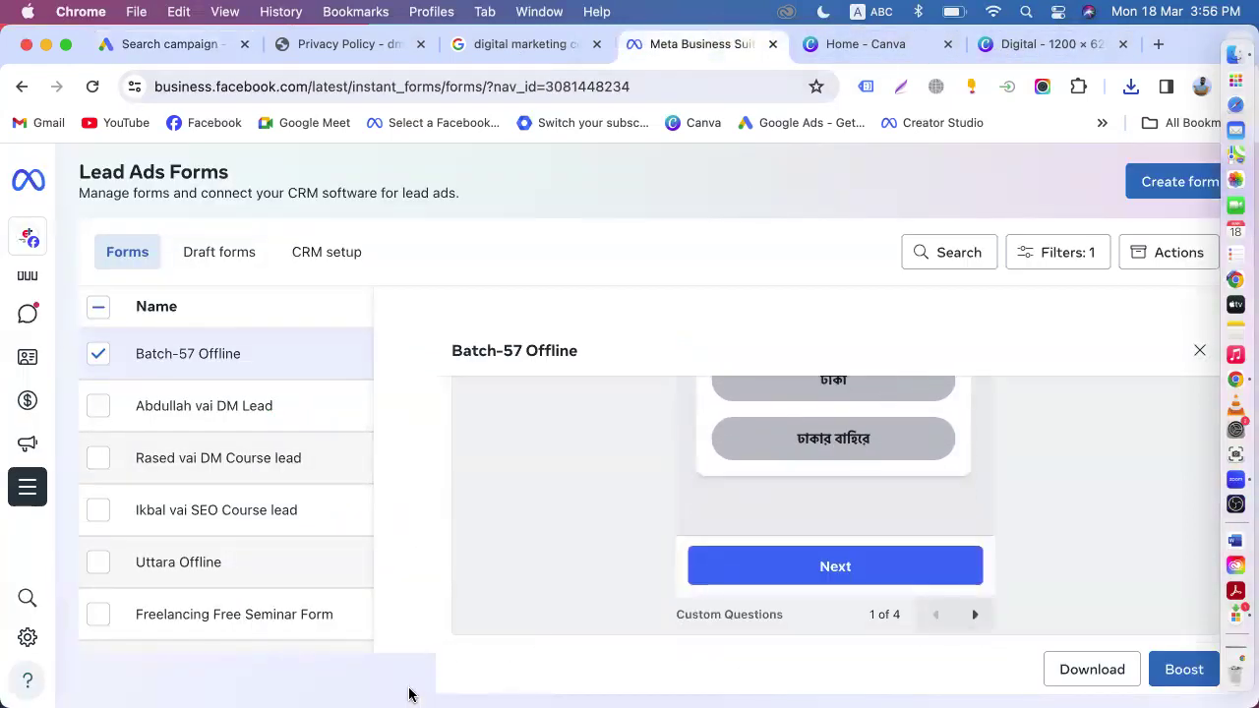
scroll(725, 511, up, 10)
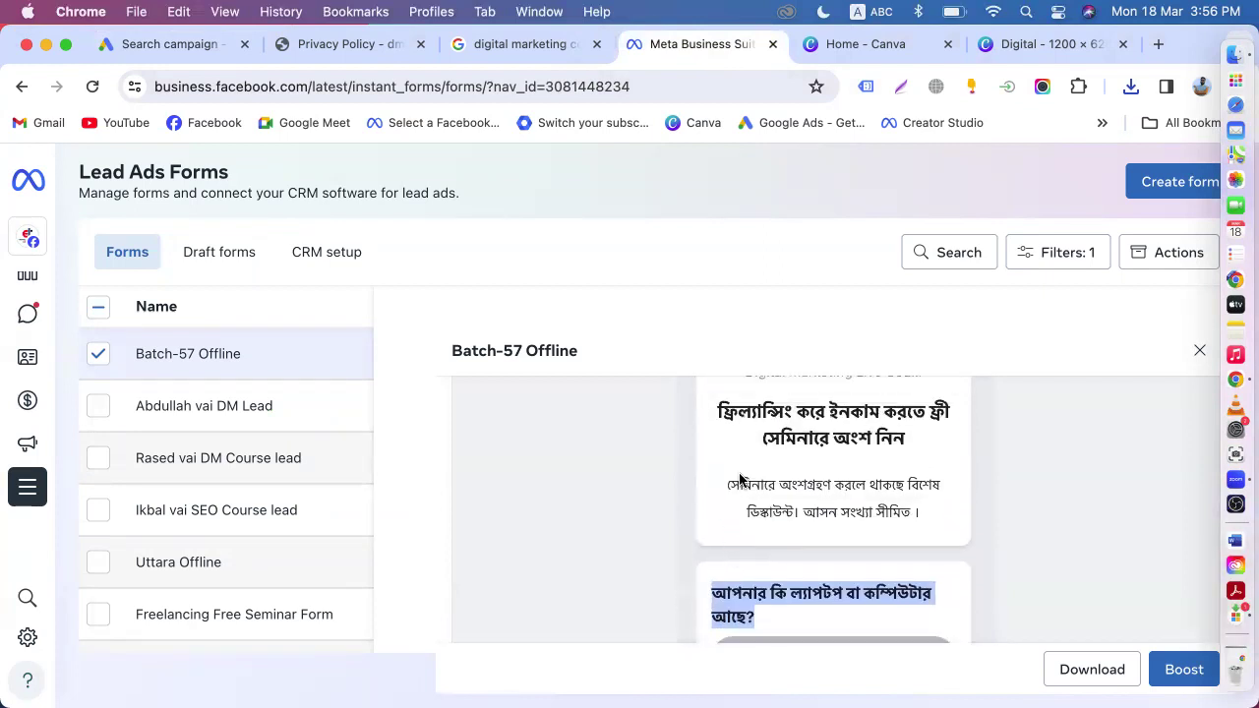
scroll(814, 502, up, 5)
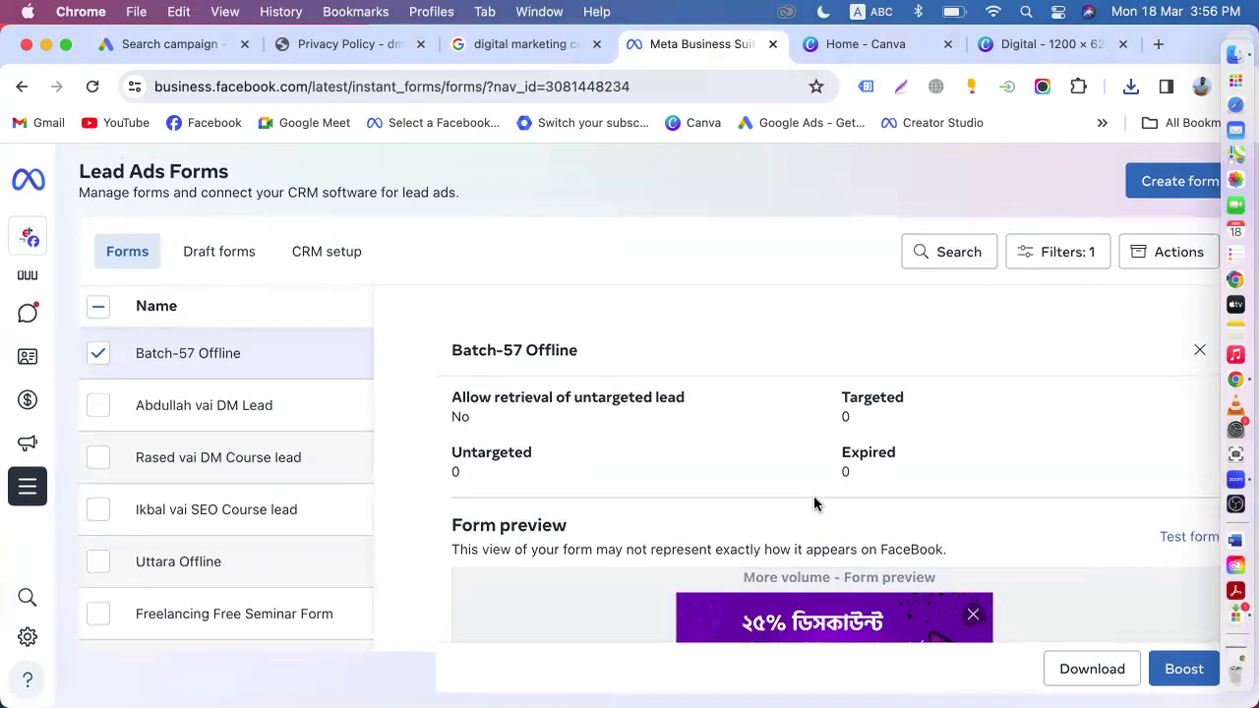
scroll(774, 590, down, 5)
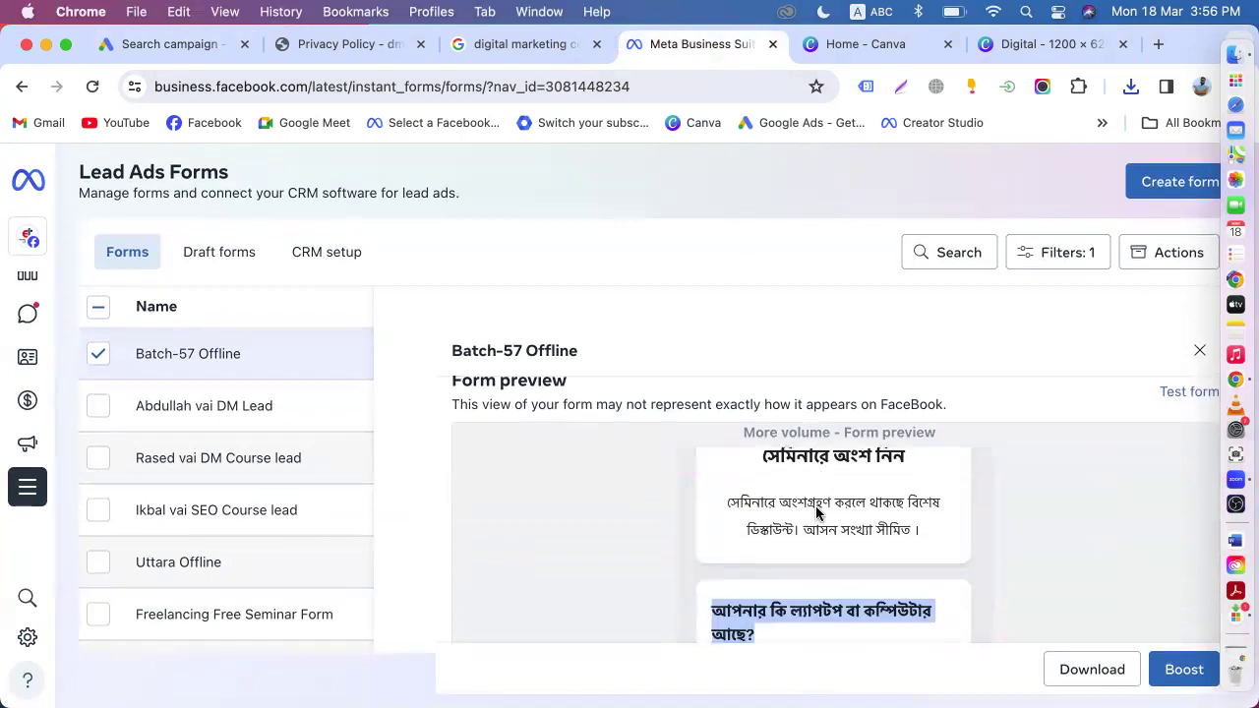
scroll(832, 557, down, 5)
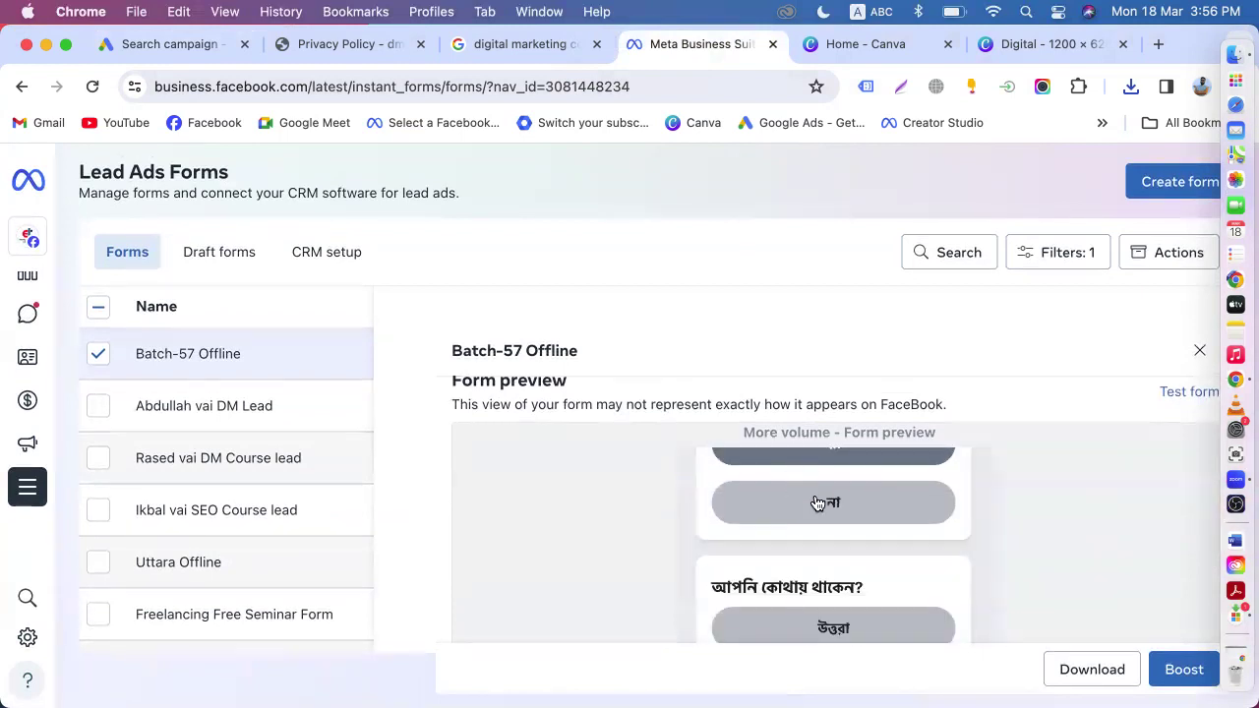
scroll(816, 504, down, 1)
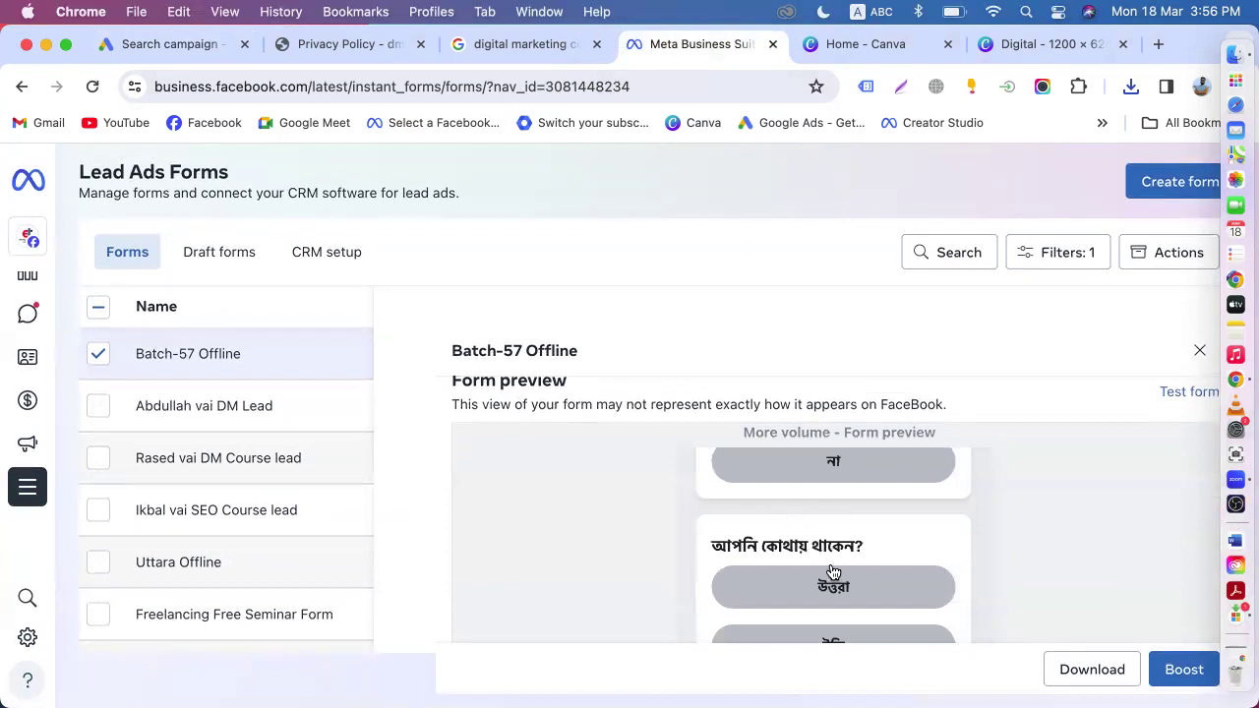
scroll(832, 572, down, 5)
- Page through the Batch-57 Offline preview's contact fields, privacy policy and message for leads
click(974, 596)
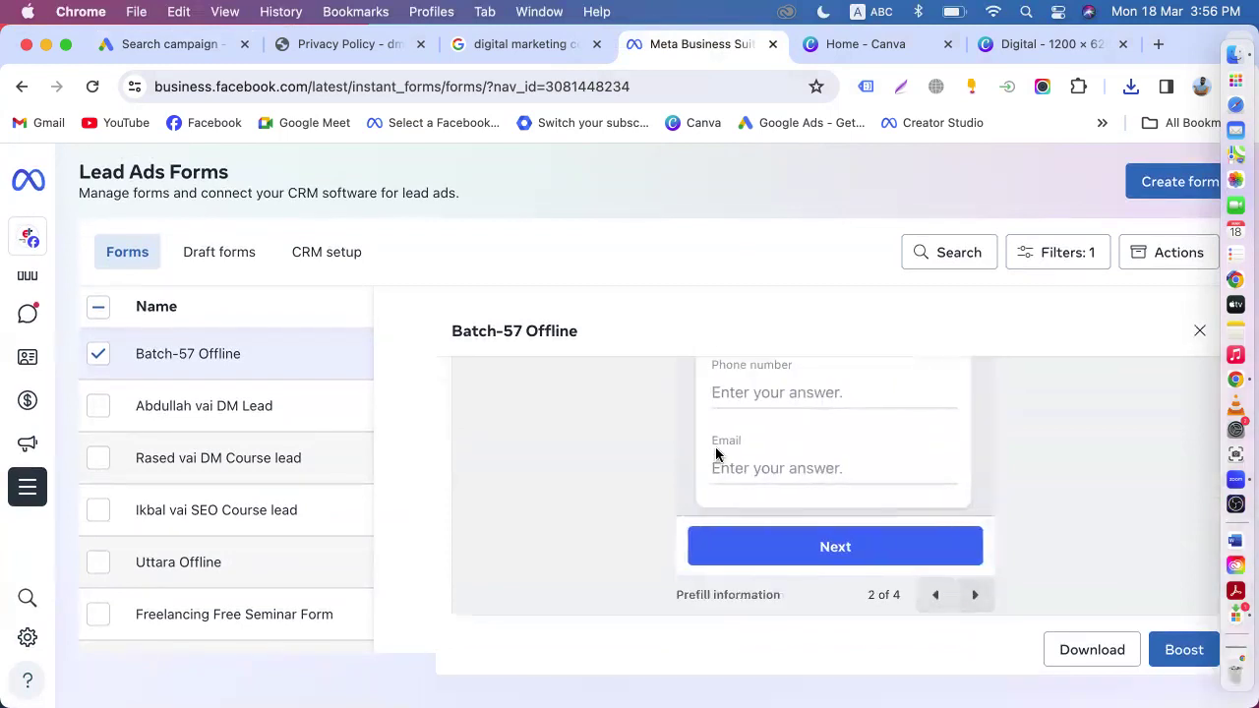
scroll(716, 454, up, 2)
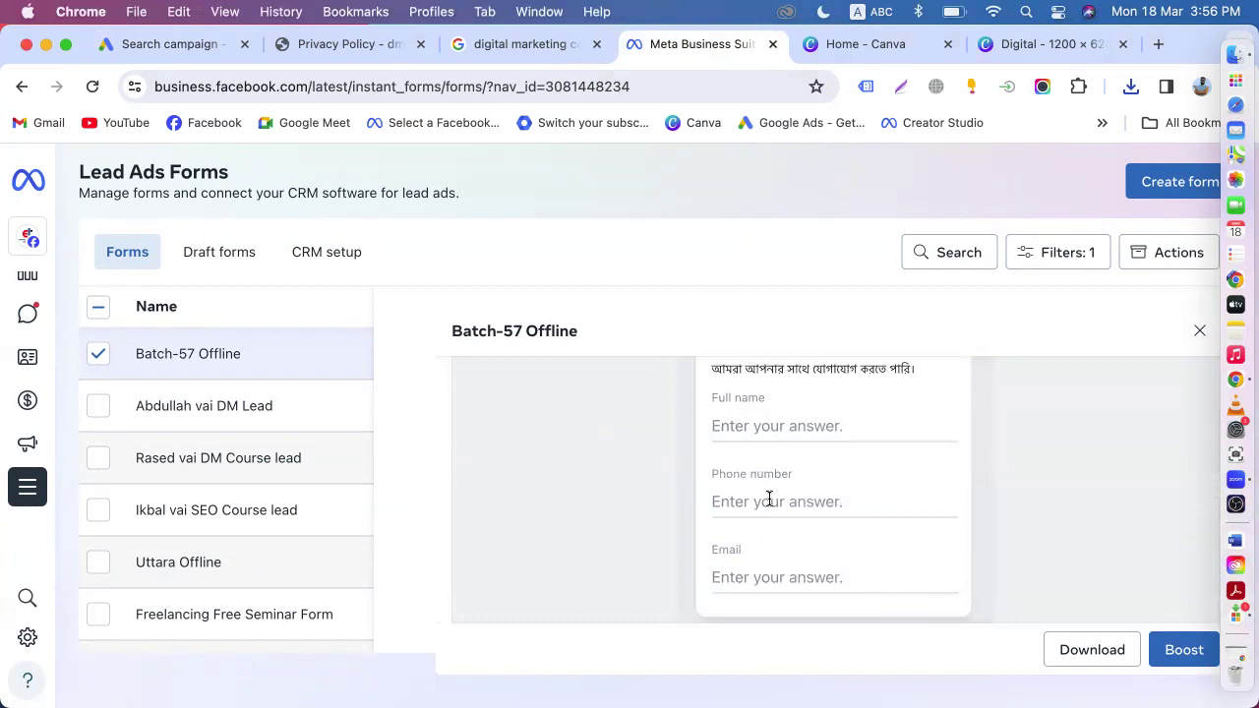
scroll(934, 542, down, 2)
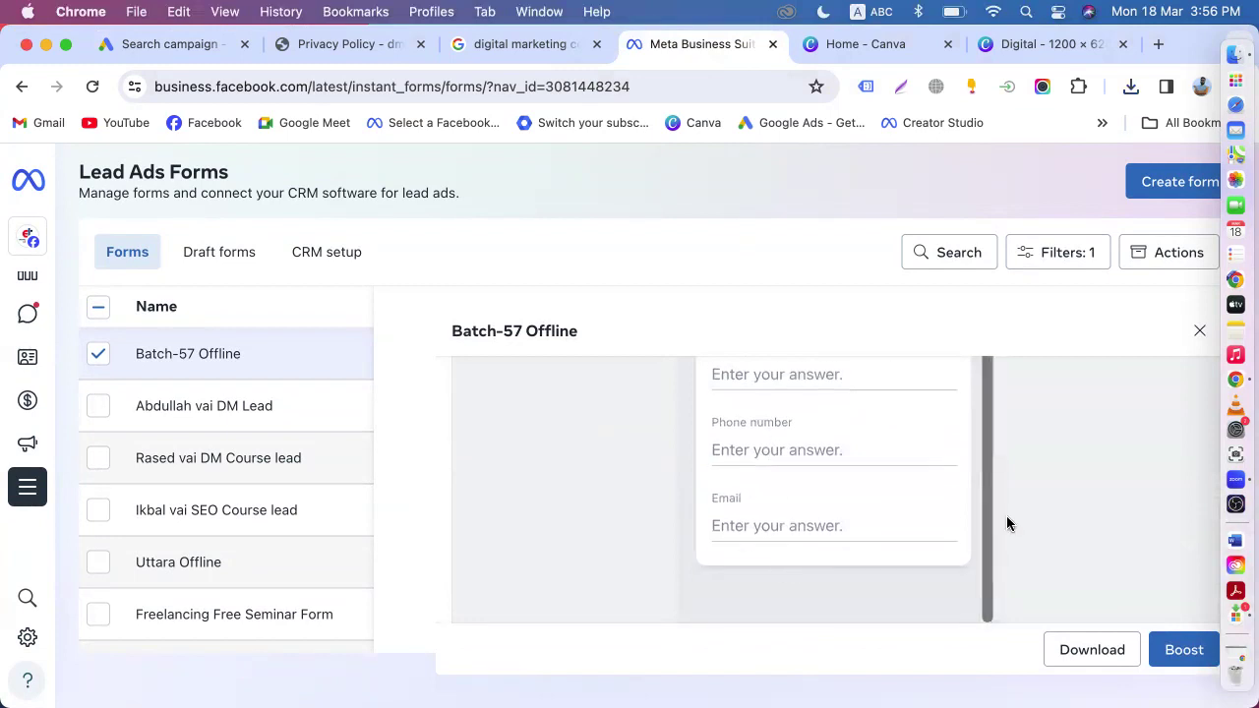
scroll(994, 532, down, 3)
click(976, 595)
scroll(816, 469, up, 3)
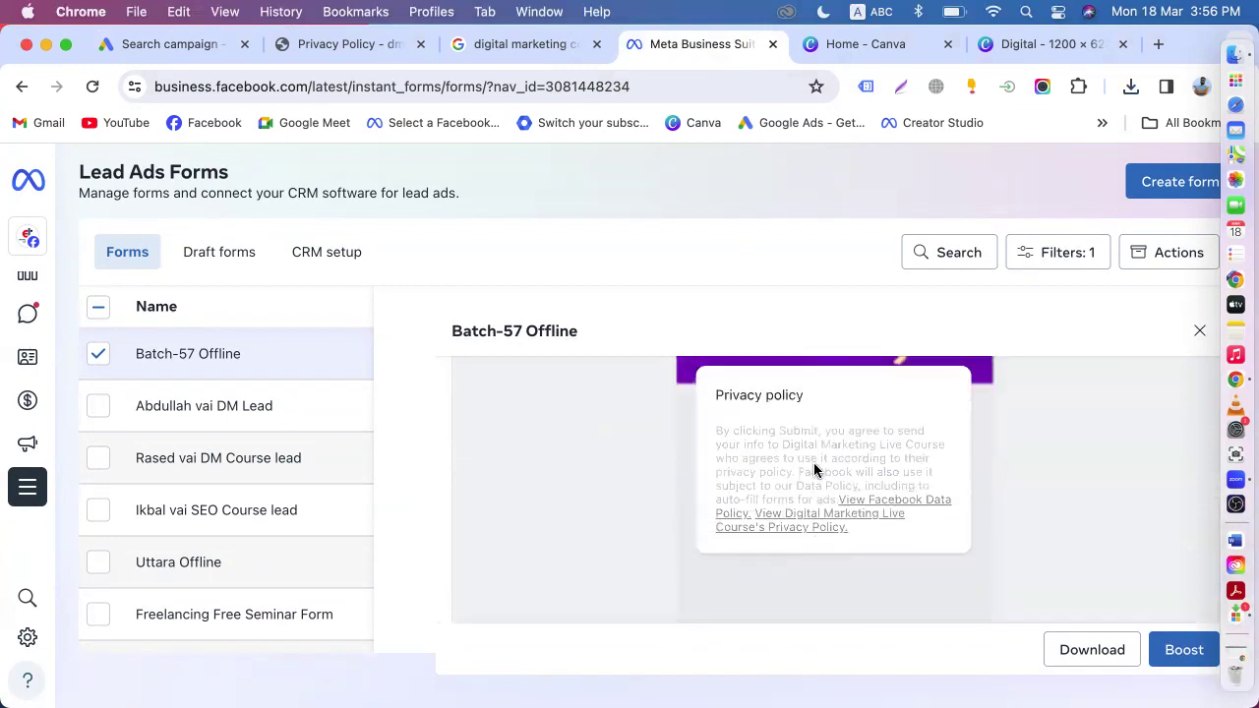
scroll(816, 491, down, 3)
click(975, 596)
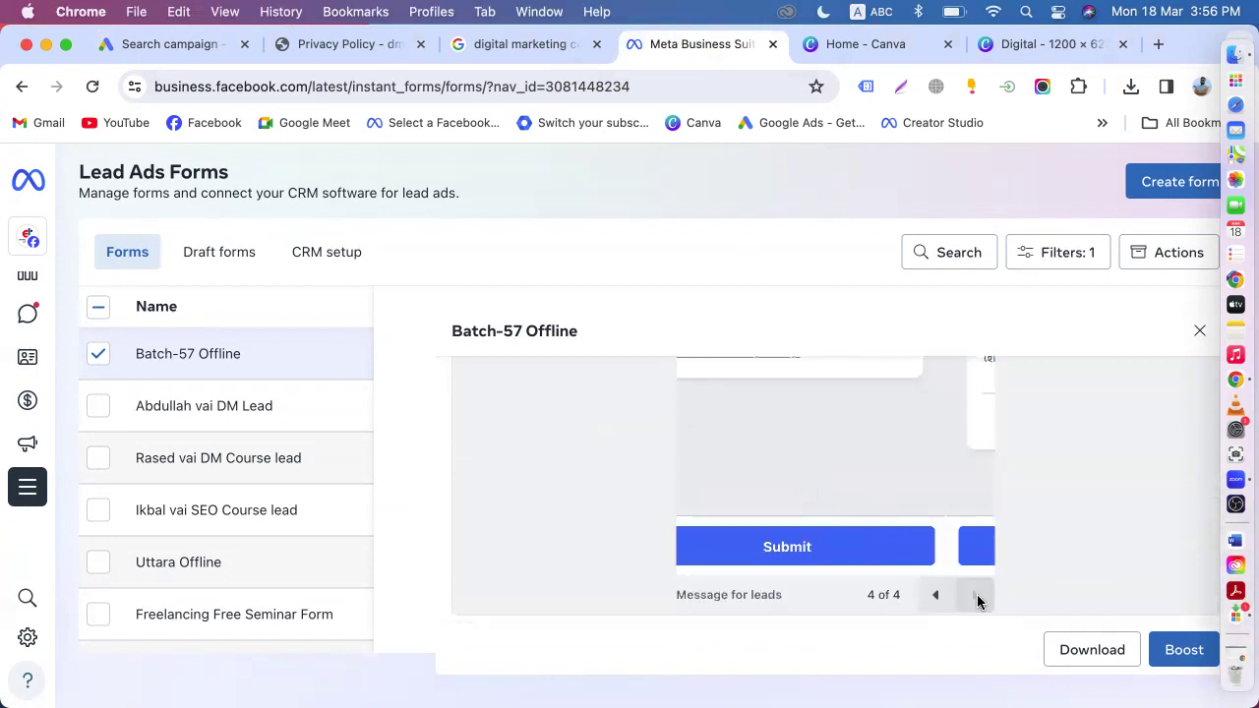
scroll(815, 482, up, 3)
scroll(777, 460, up, 3)
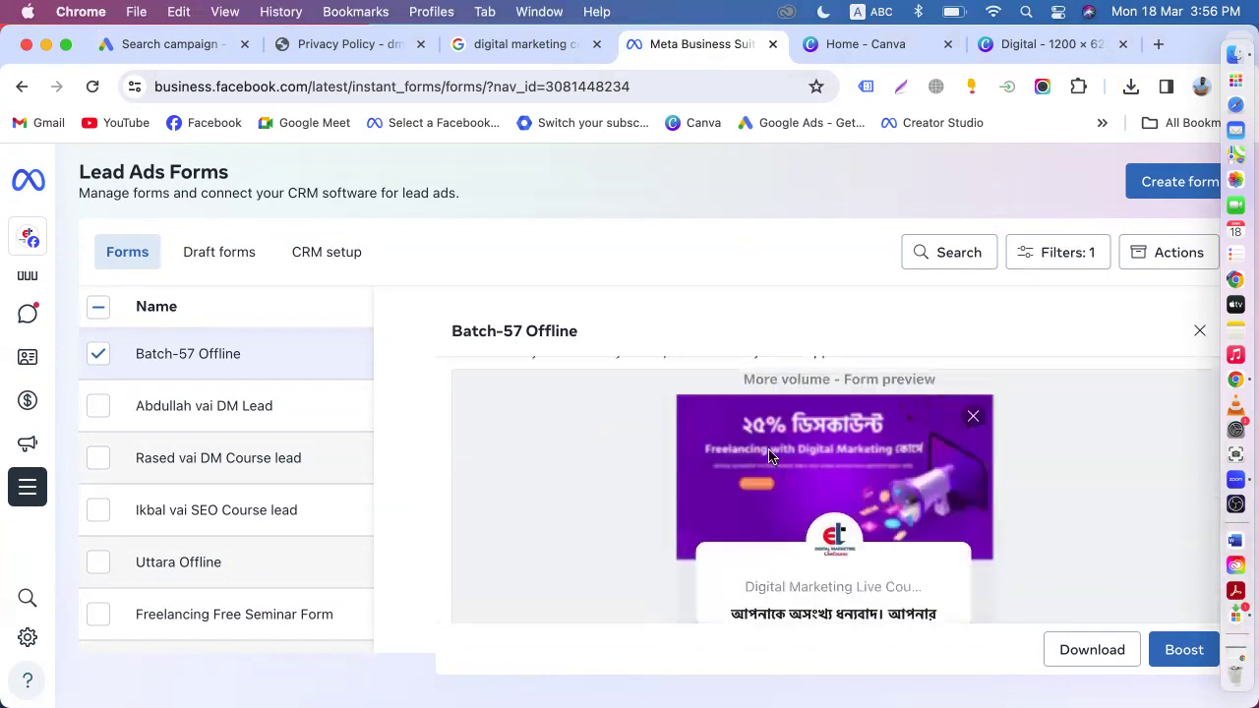
scroll(800, 470, down, 3)
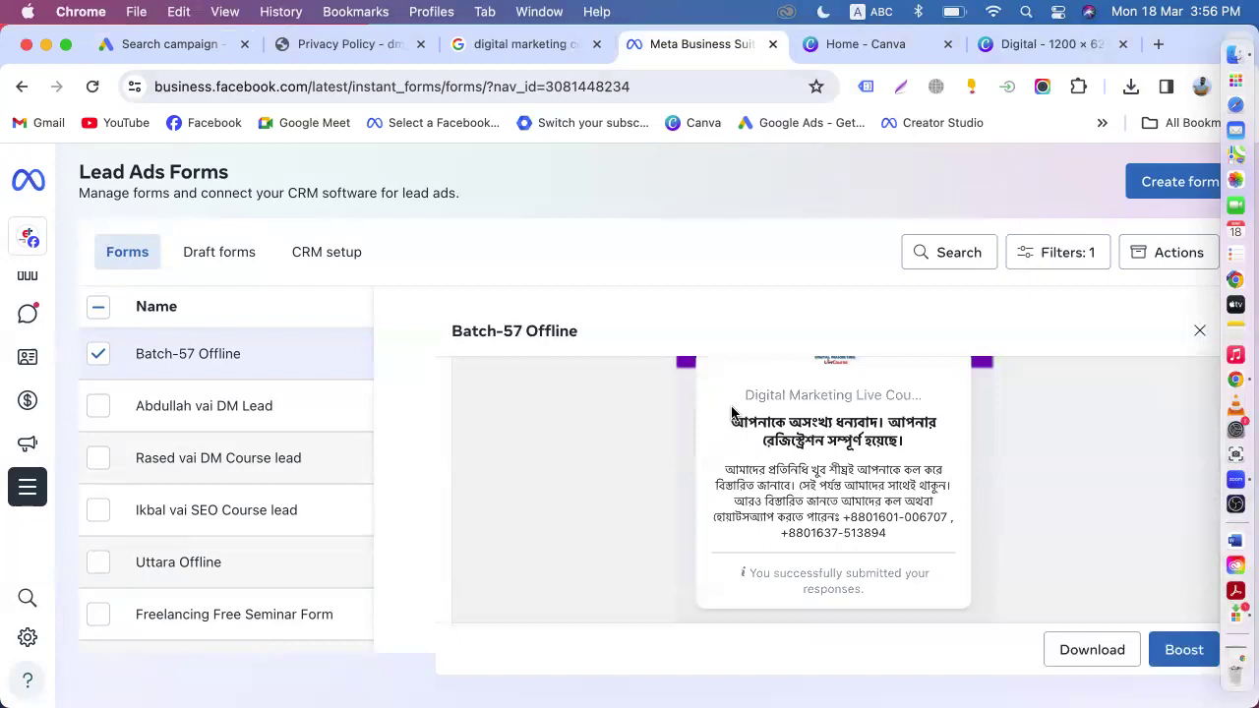
- Highlight the Meta form's thank-you heading for reference, and set the Google Ads submission message headline to "Thank you"
drag(732, 421, 905, 444)
right_click(852, 425)
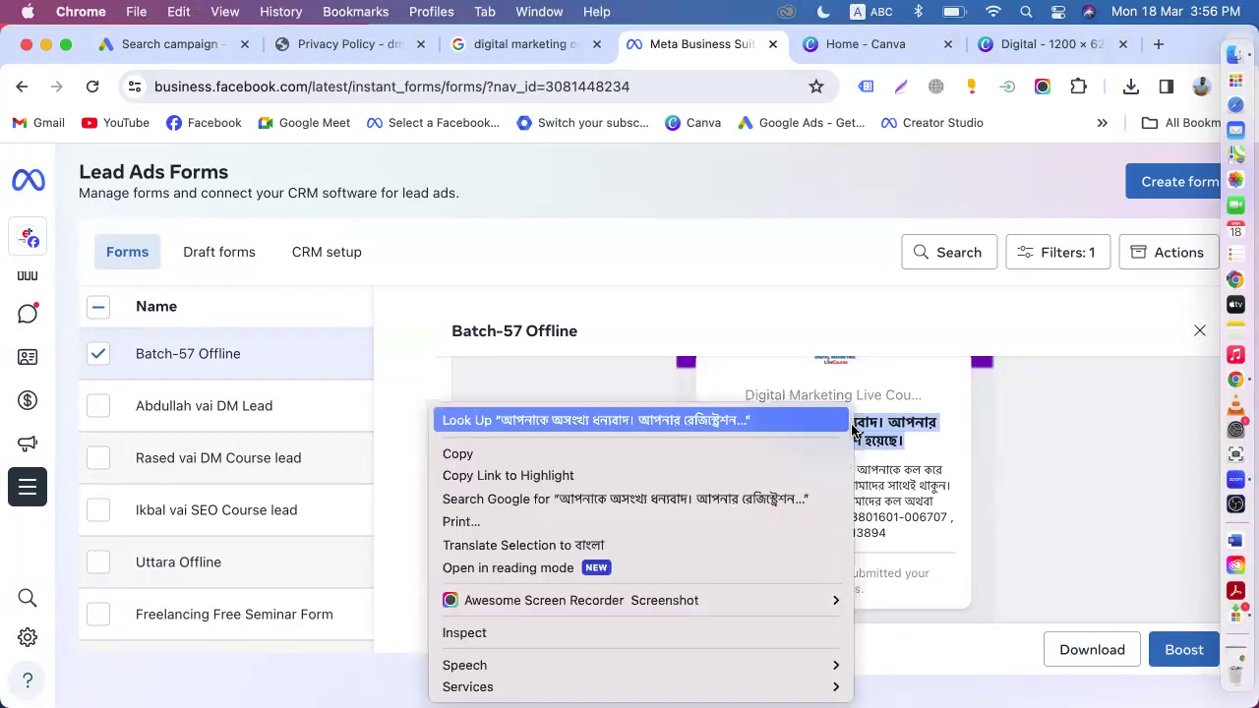
click(412, 92)
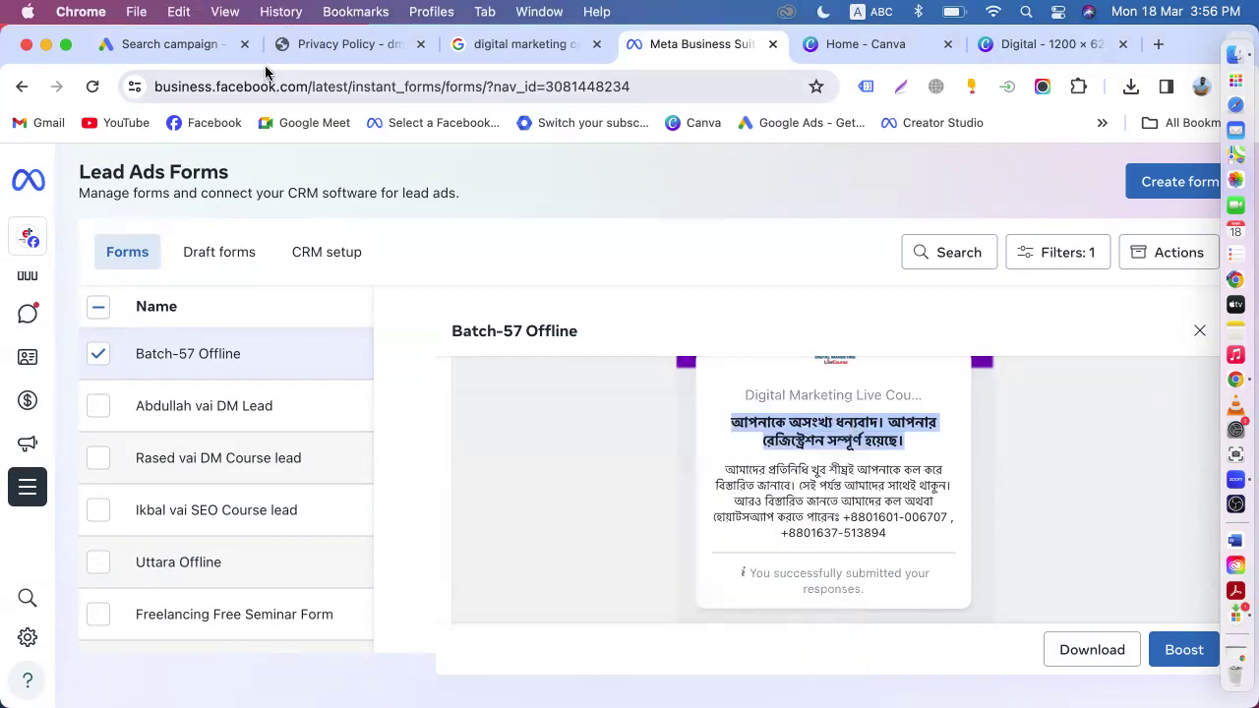
click(163, 43)
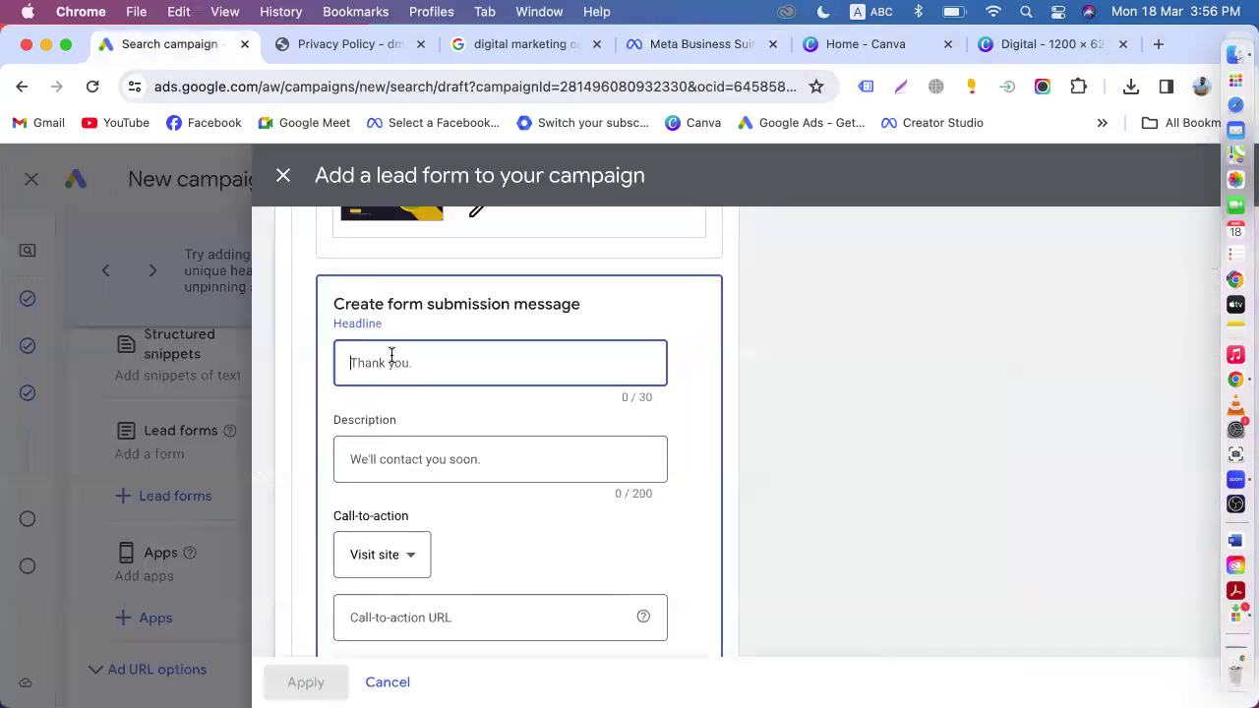
text(Thank you)
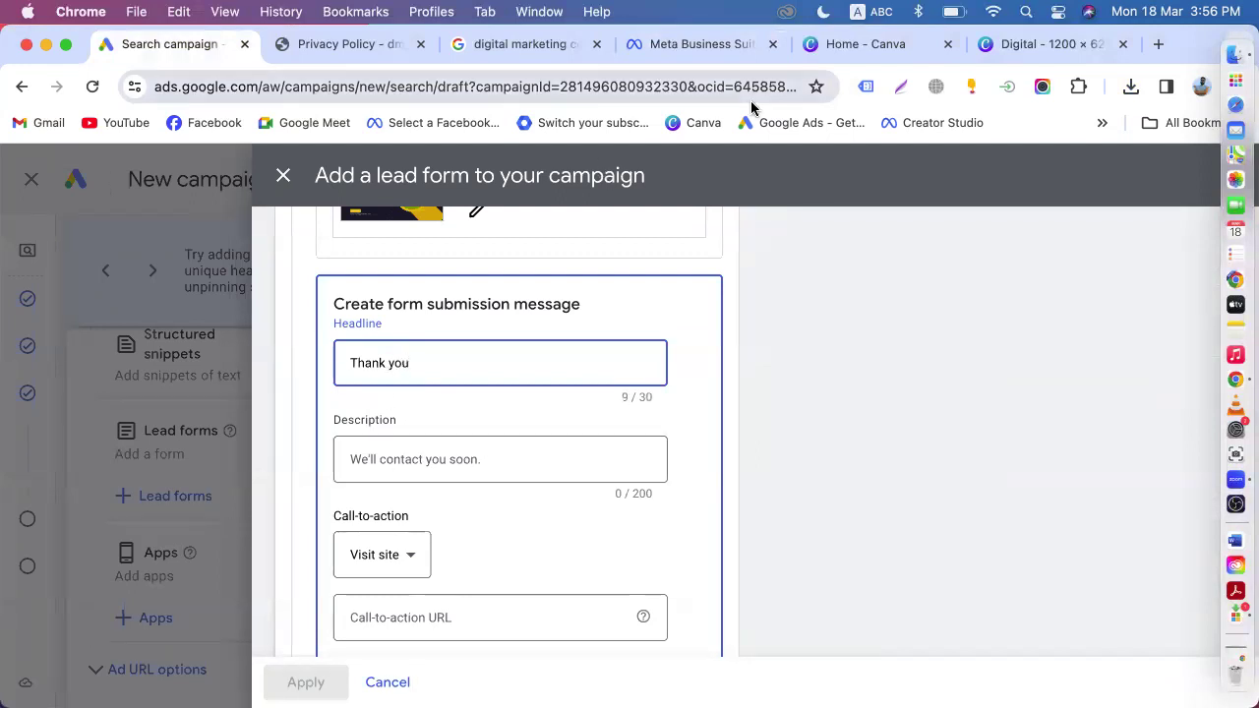
- Consult the Meta form's thank-you description, and set the Google Ads submission message description to "We Will Contact Soon"
click(719, 55)
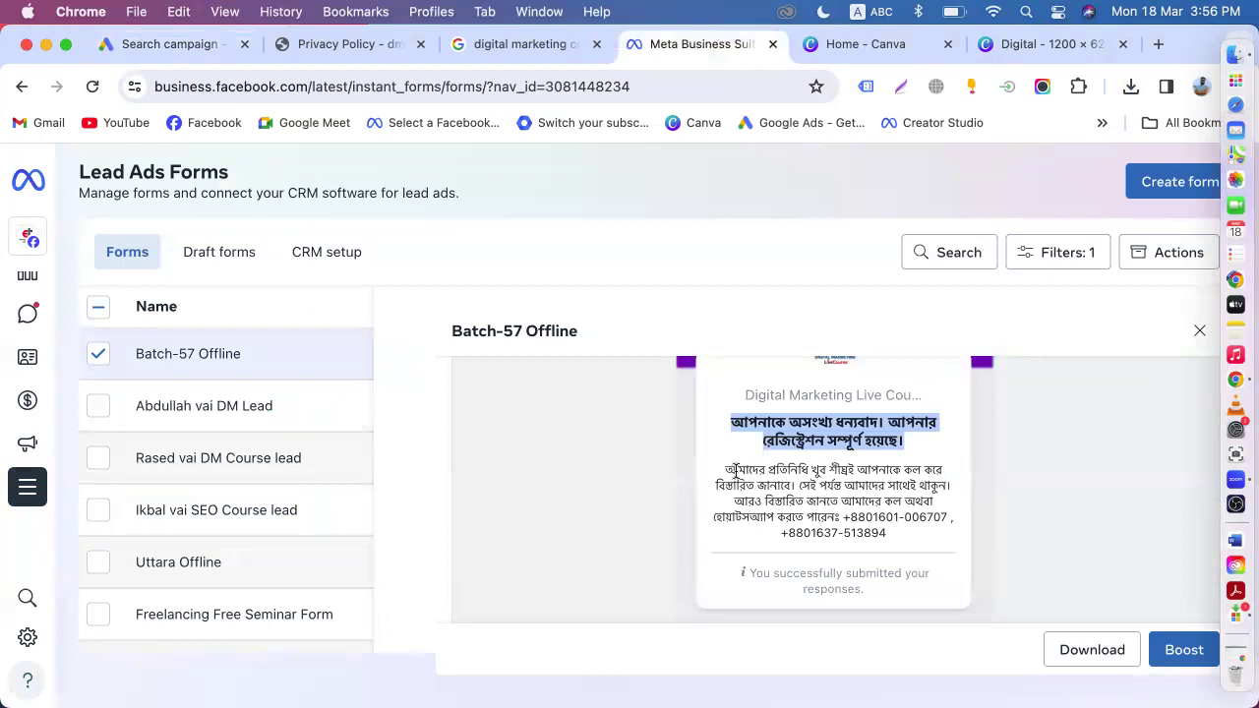
drag(723, 470, 906, 544)
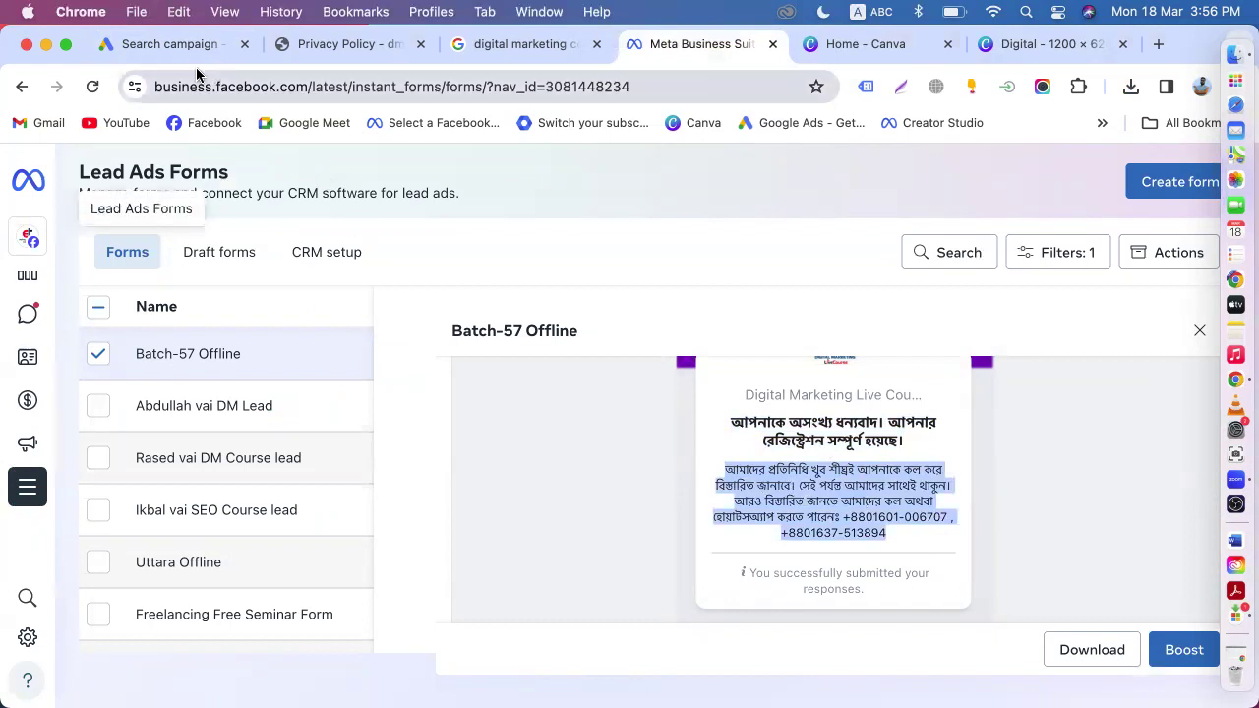
key(super+1)
click(393, 459)
text(We Will Conta)
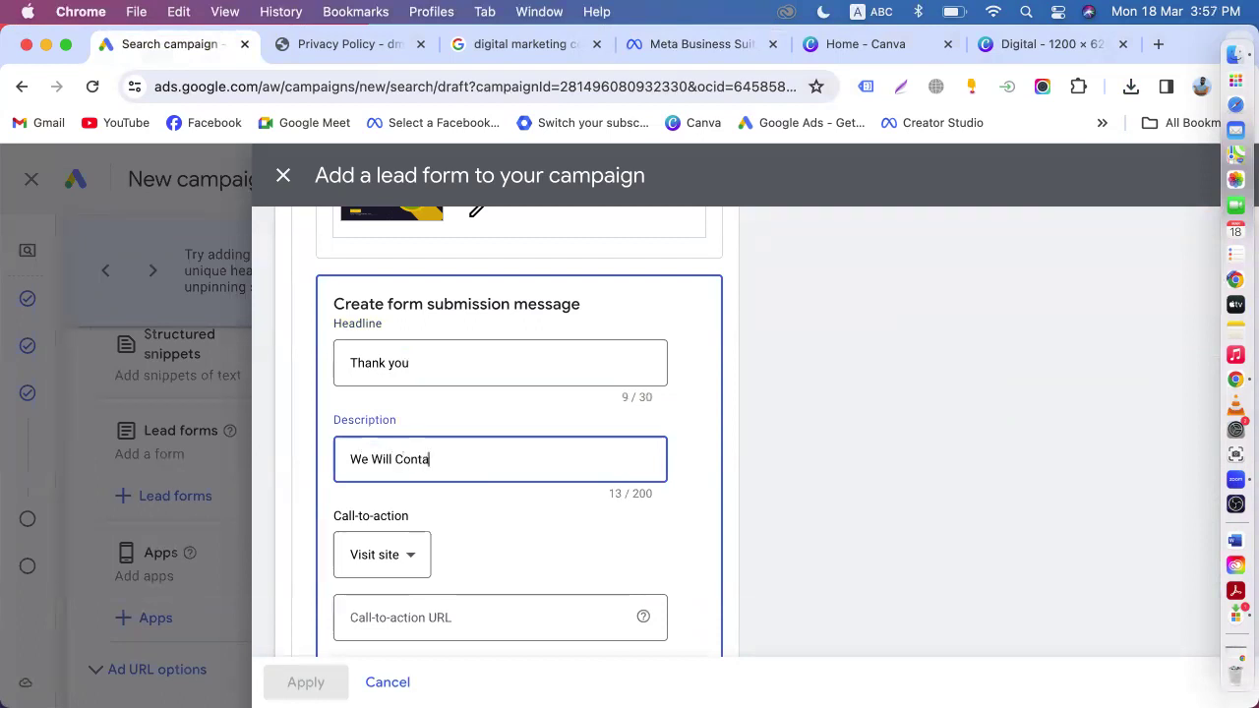
text(ct Soon)
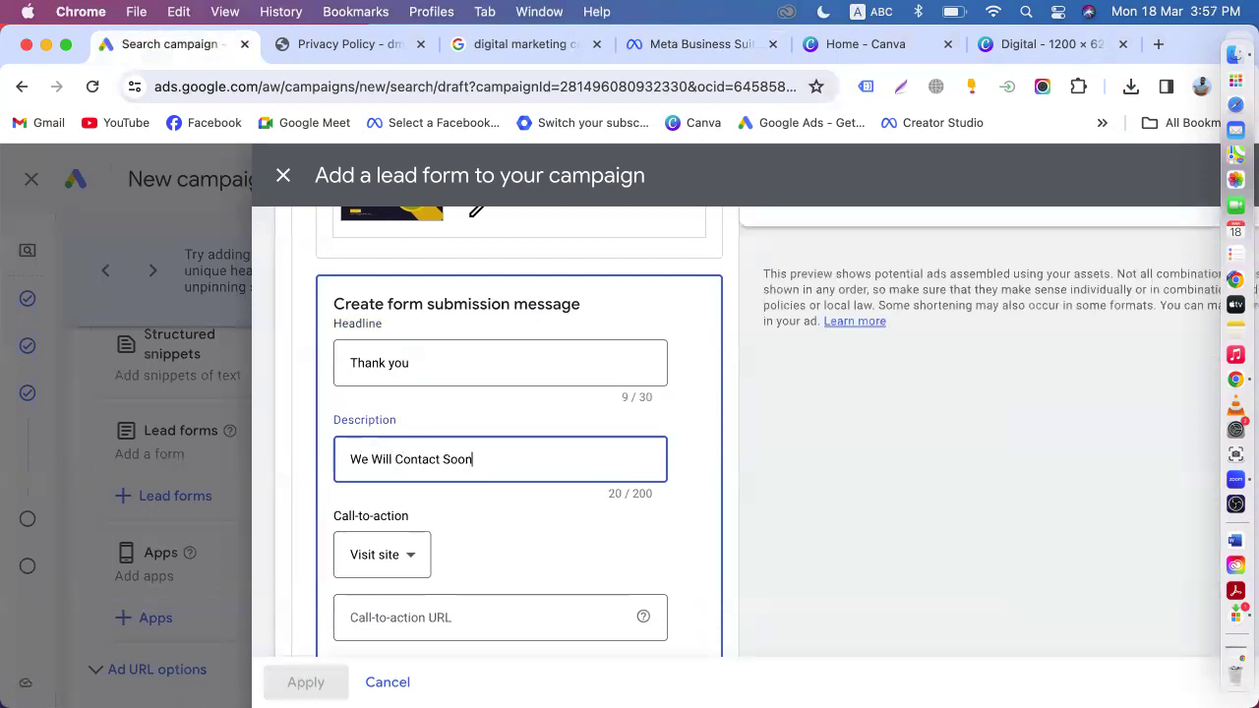
- Choose Visit site as the submission message's call-to-action
scroll(485, 547, down, 2)
scroll(485, 547, down, 1)
click(403, 441)
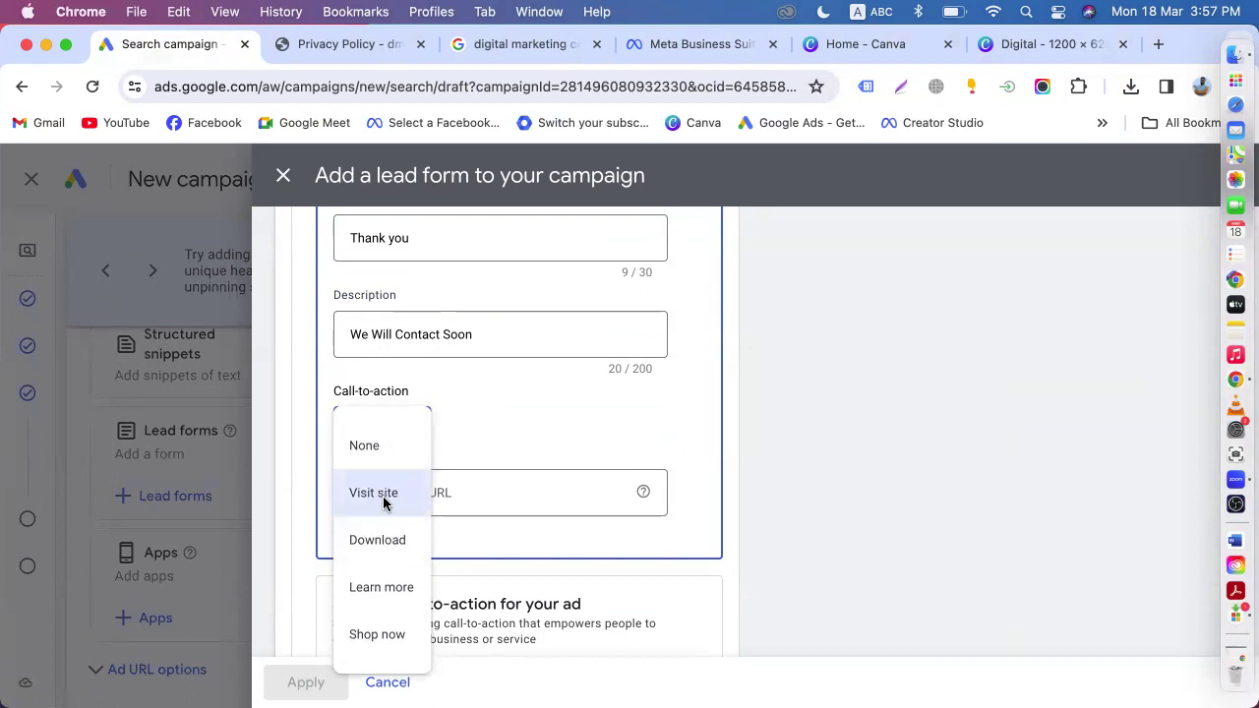
click(383, 496)
click(413, 492)
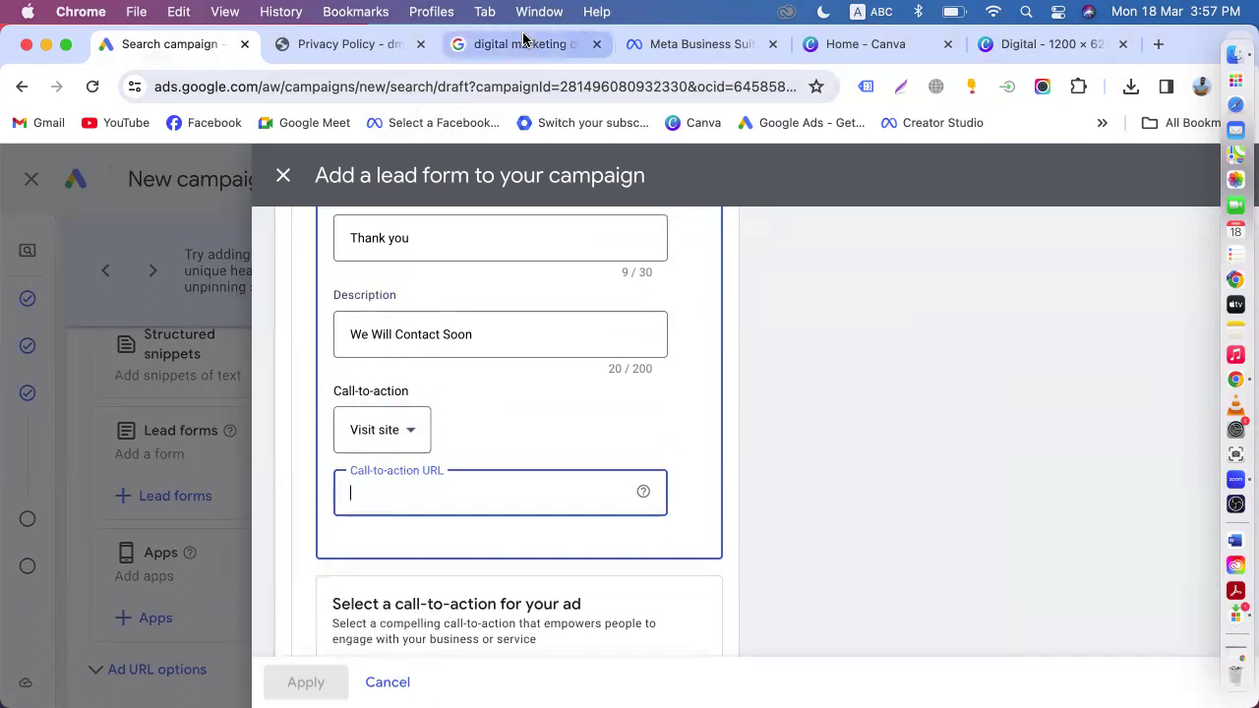
click(344, 44)
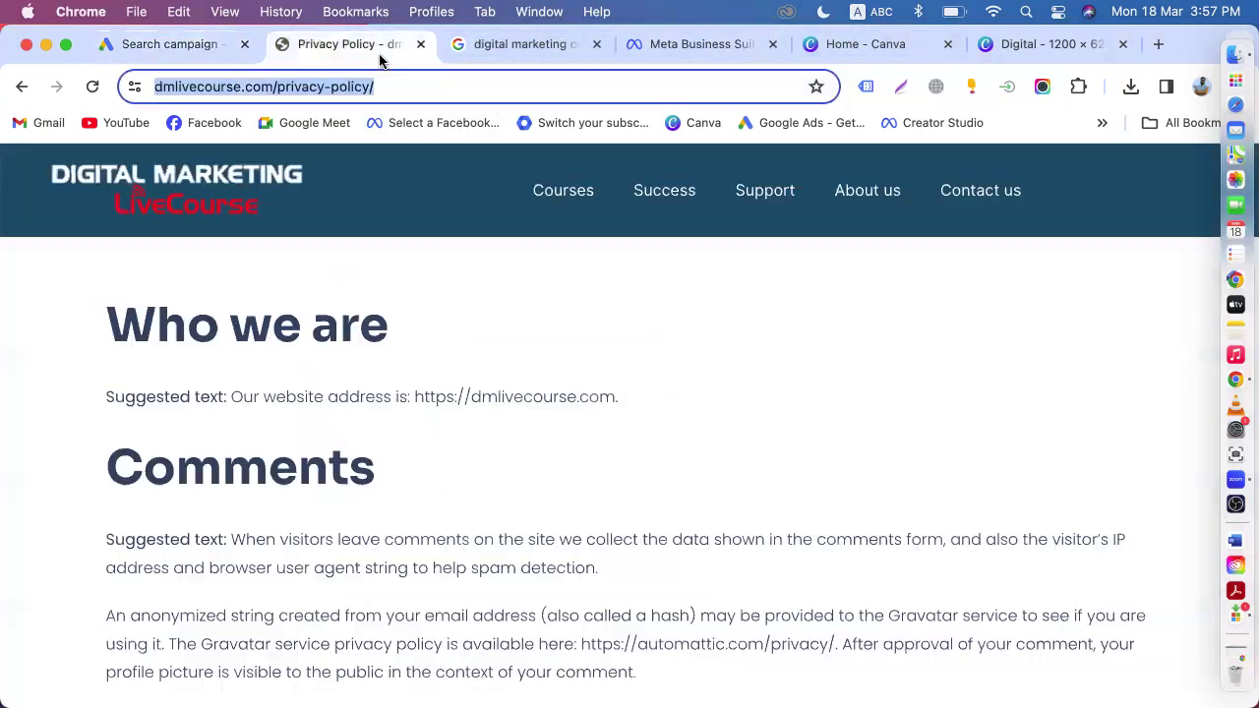
click(180, 183)
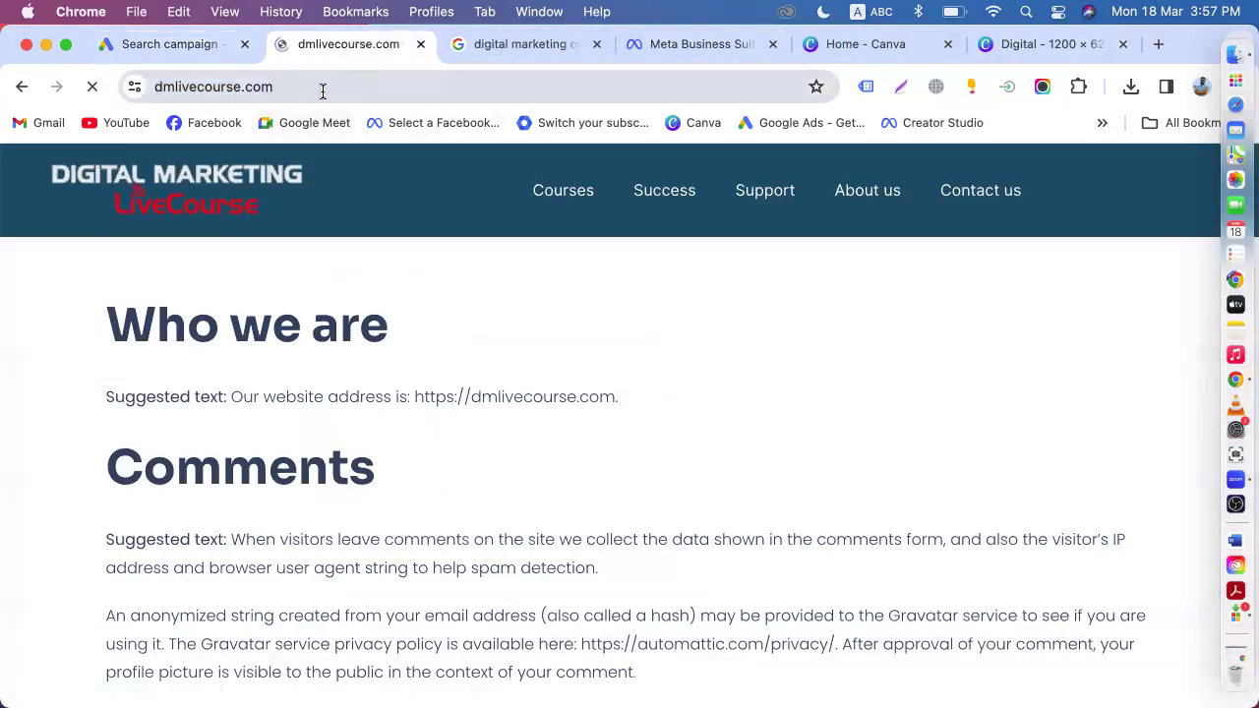
click(325, 88)
key(super+c)
click(180, 44)
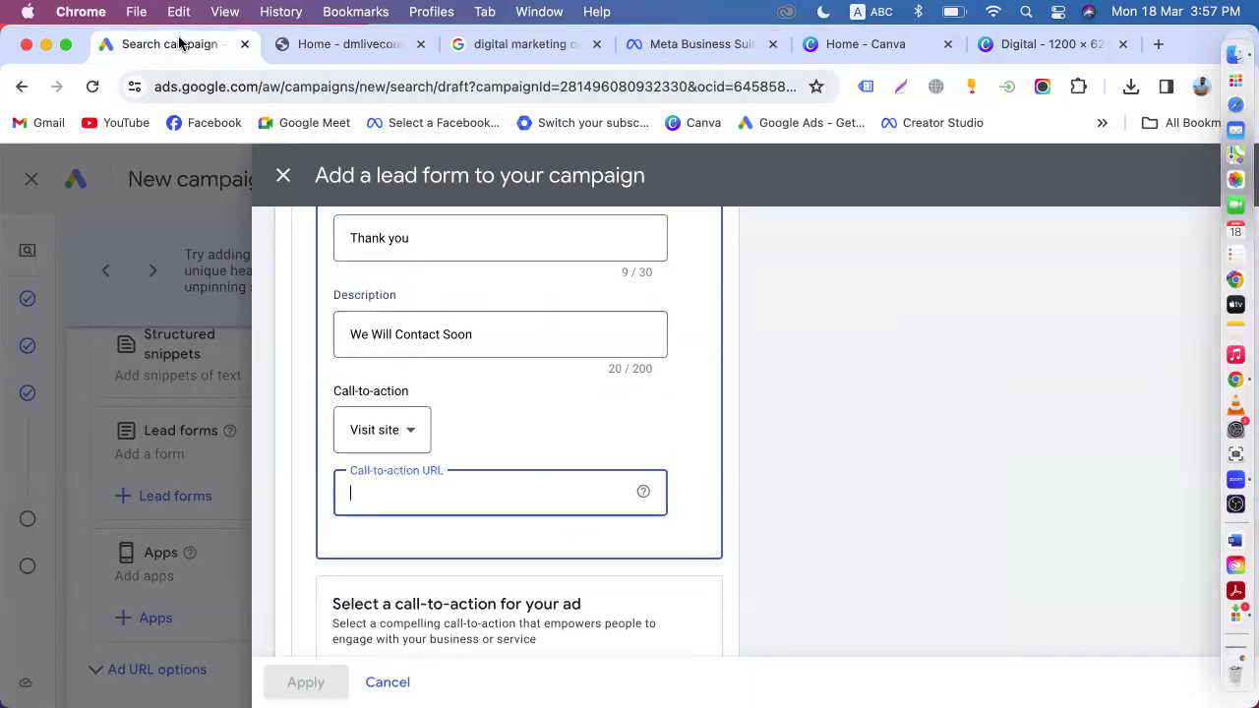
key(super+v)
- Review the lead form's ad call-to-action section, closing terms, submission message entries and preview
scroll(452, 485, down, 5)
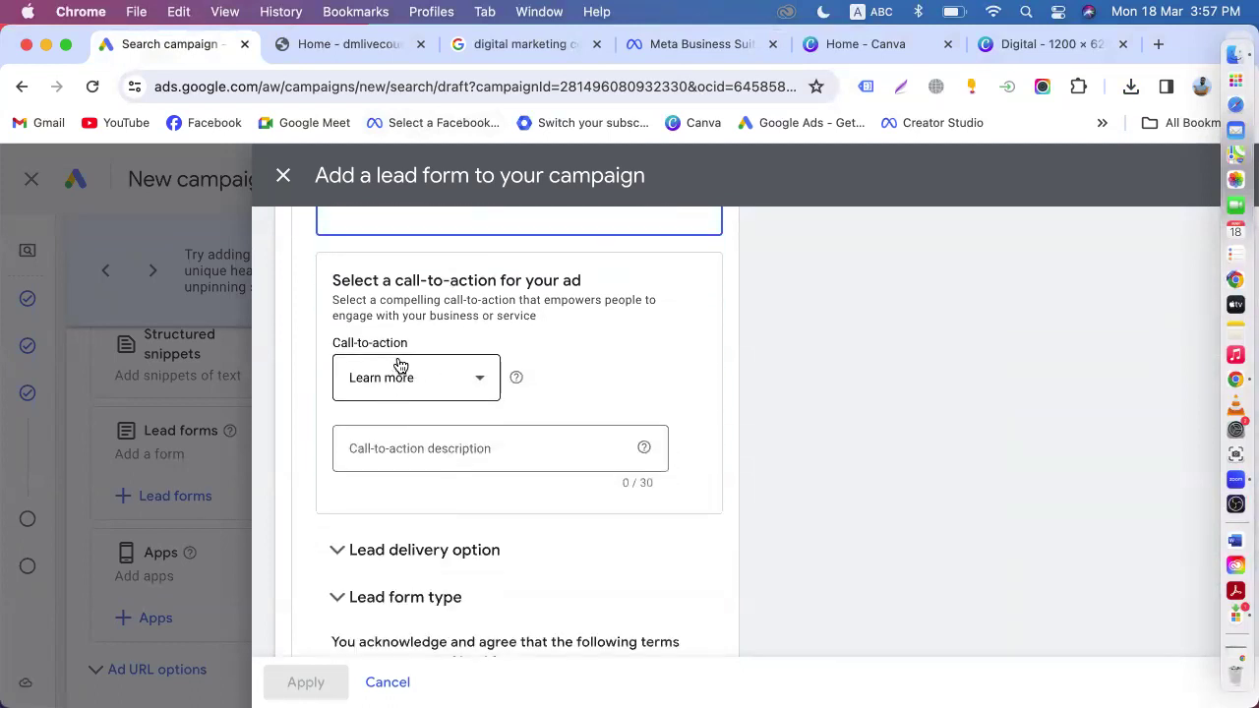
scroll(401, 365, up, 1)
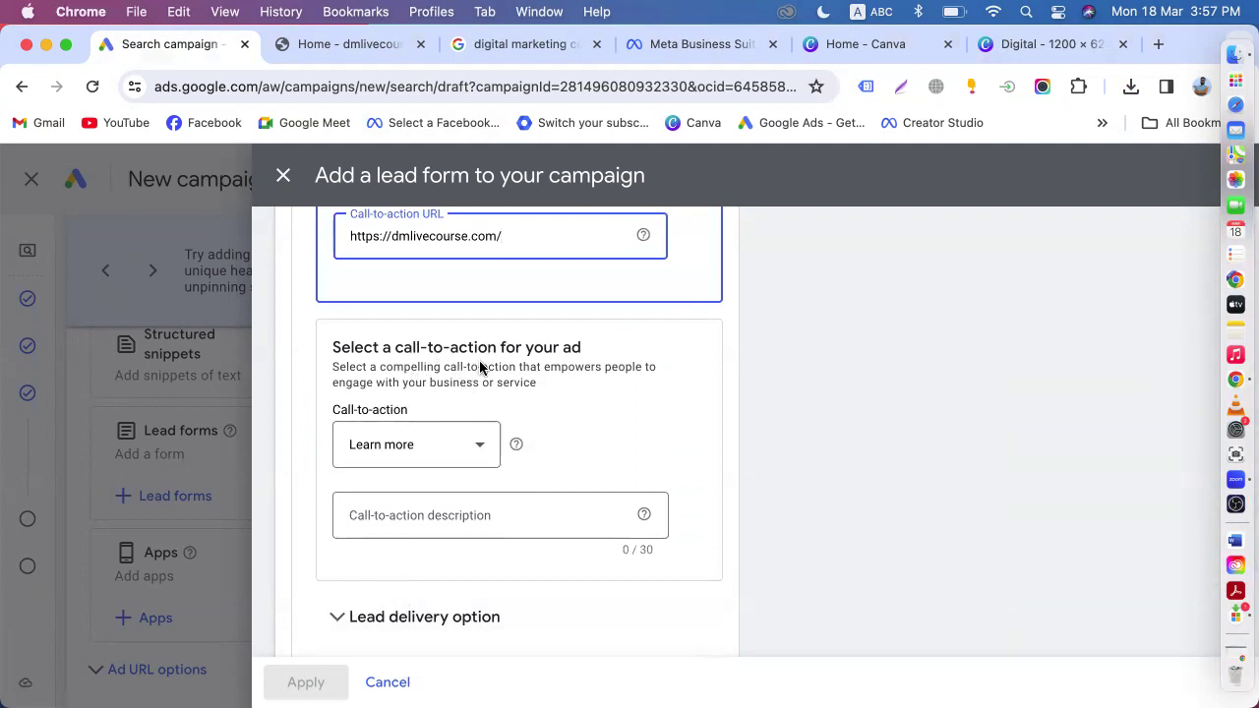
scroll(480, 366, down, 1)
scroll(479, 366, down, 2)
scroll(478, 365, up, 4)
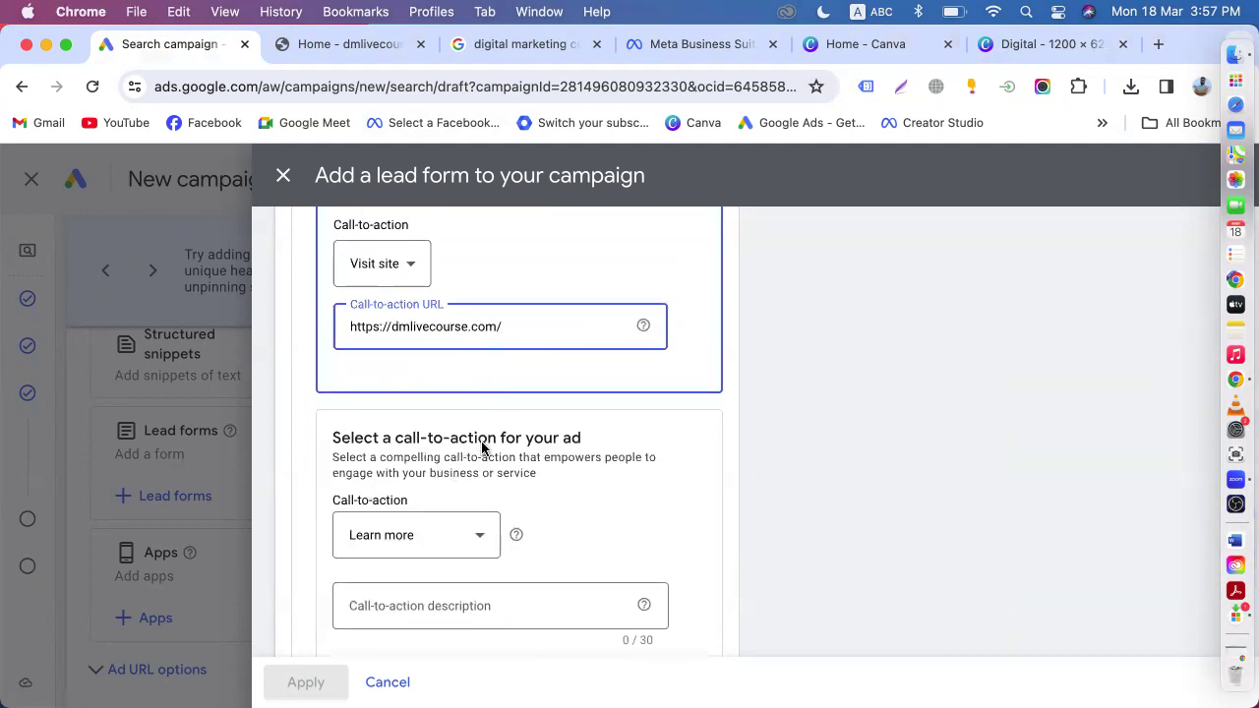
scroll(462, 474, up, 10)
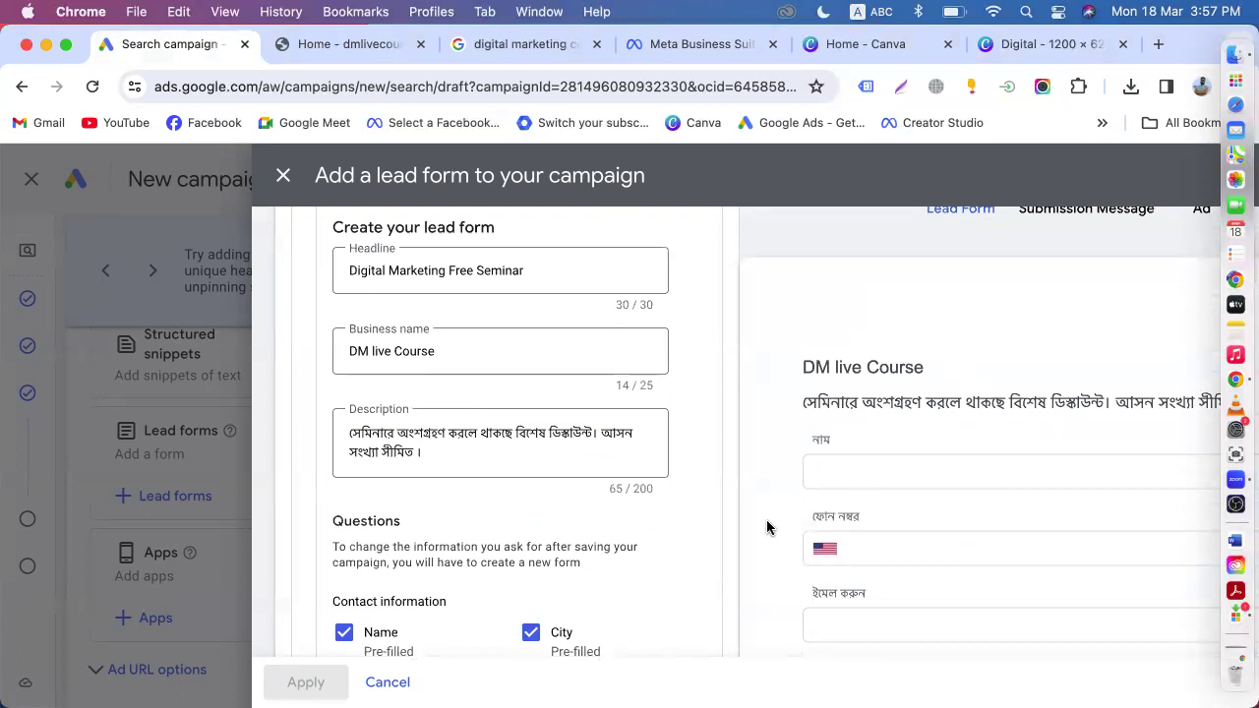
scroll(766, 519, down, 10)
scroll(766, 519, down, 10)
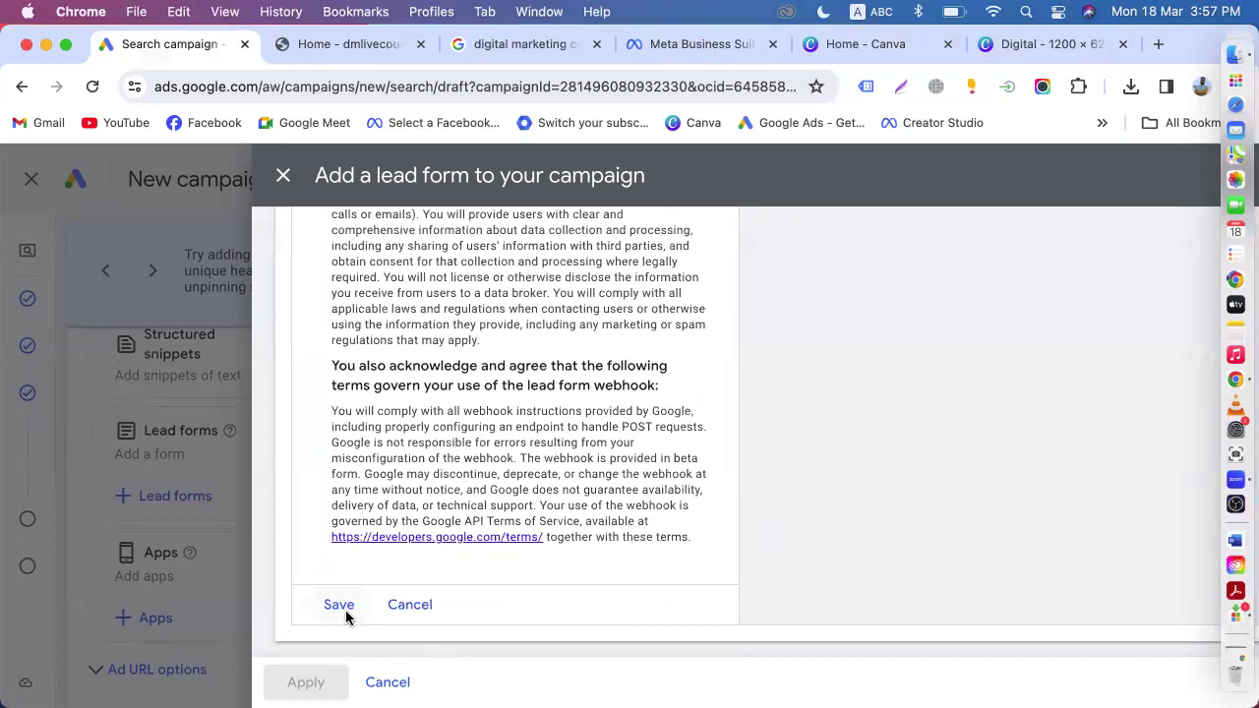
scroll(502, 442, up, 15)
scroll(503, 435, down, 3)
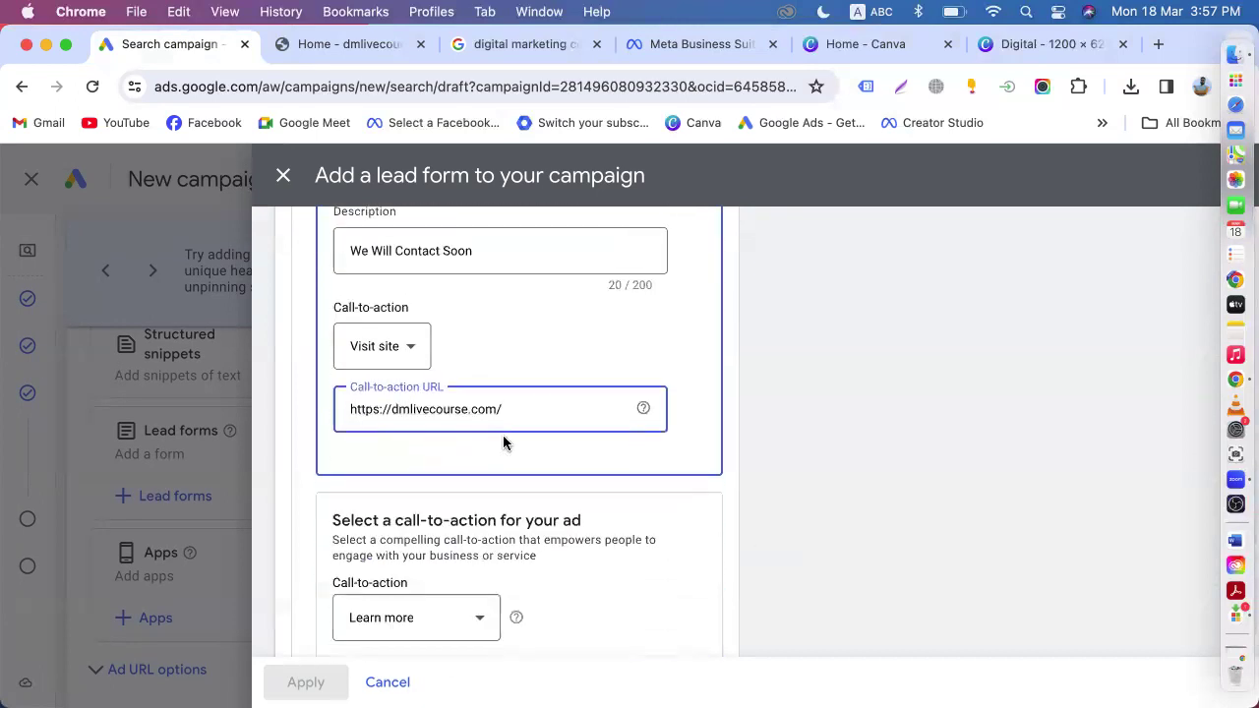
scroll(384, 340, up, 3)
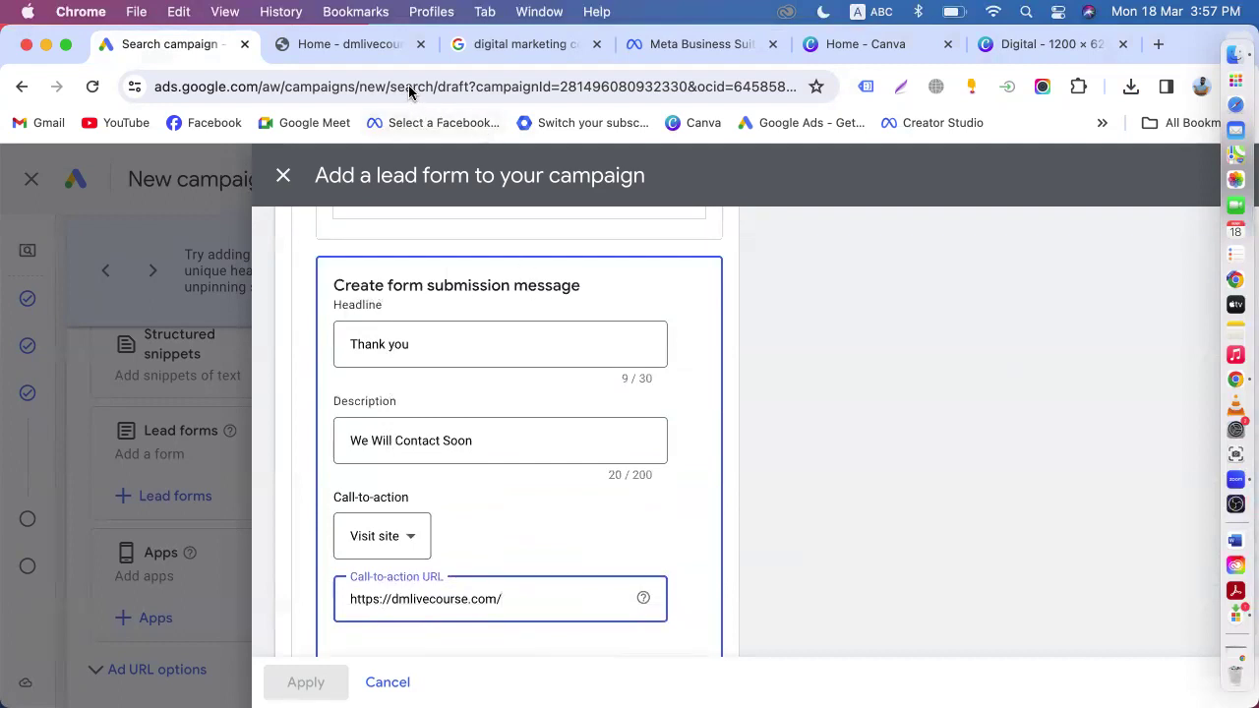
scroll(903, 346, up, 15)
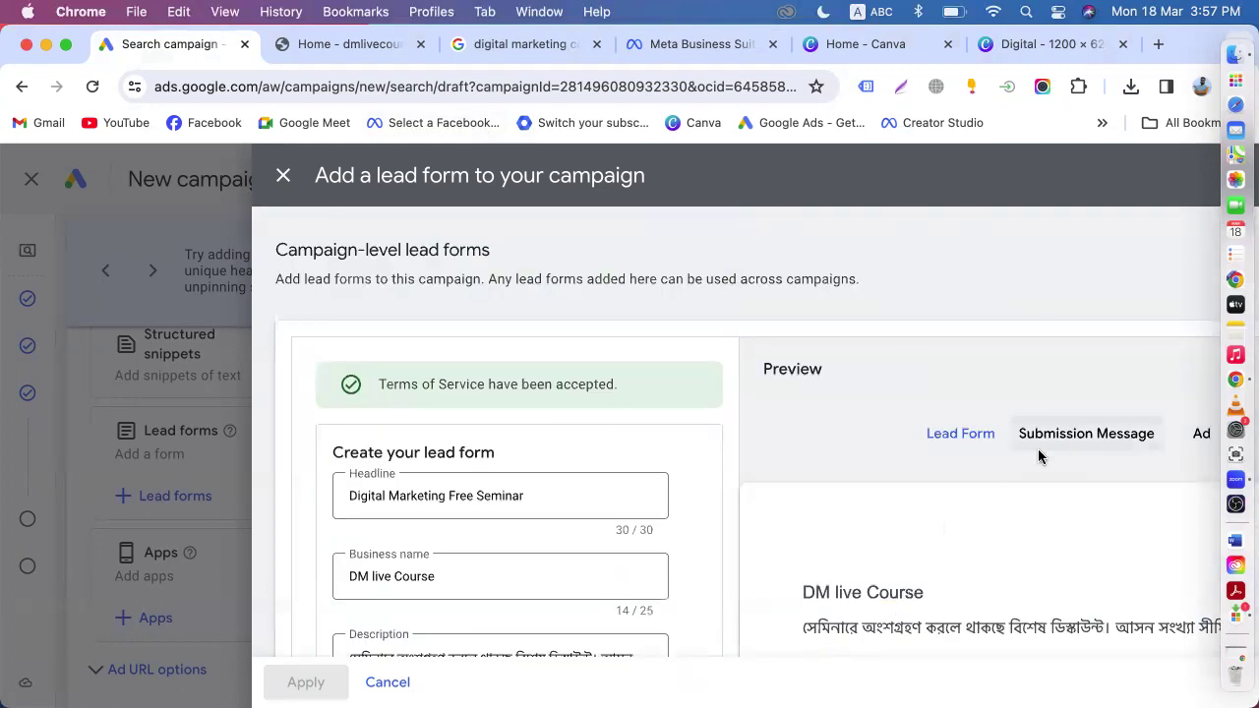
- Examine the lead form's submission message preview and its ad preview
click(1063, 438)
scroll(996, 488, down, 3)
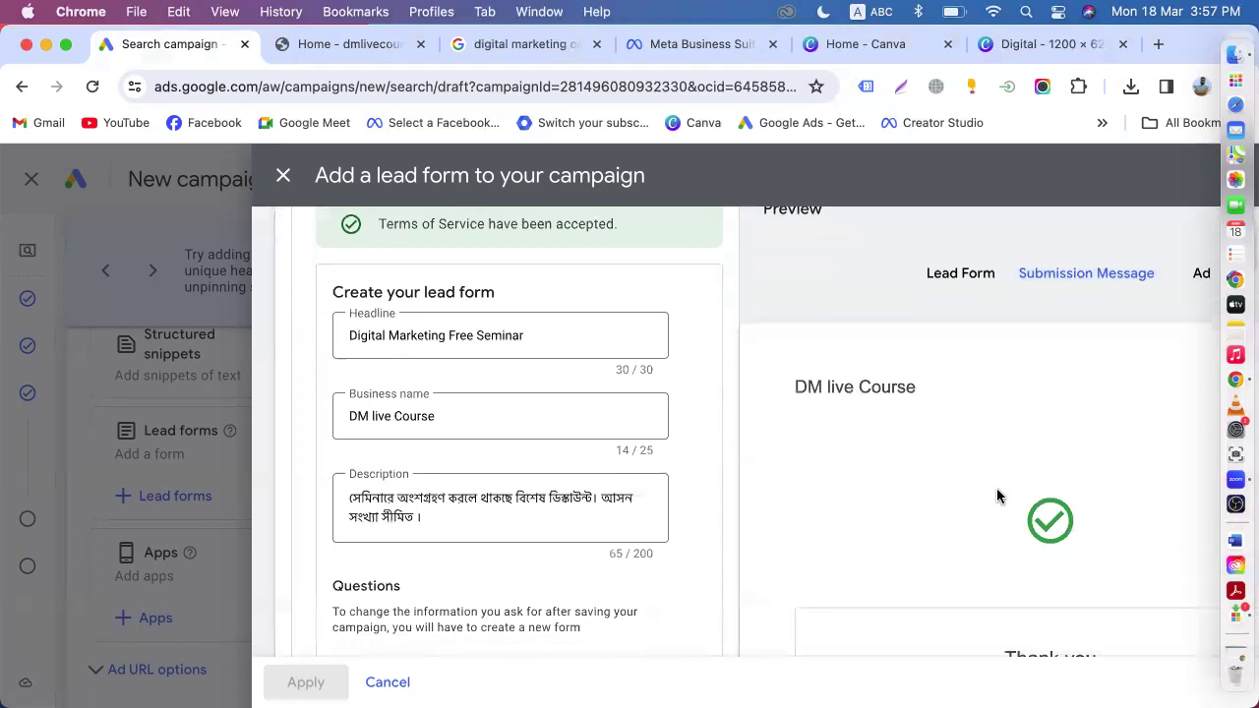
scroll(1031, 494, down, 2)
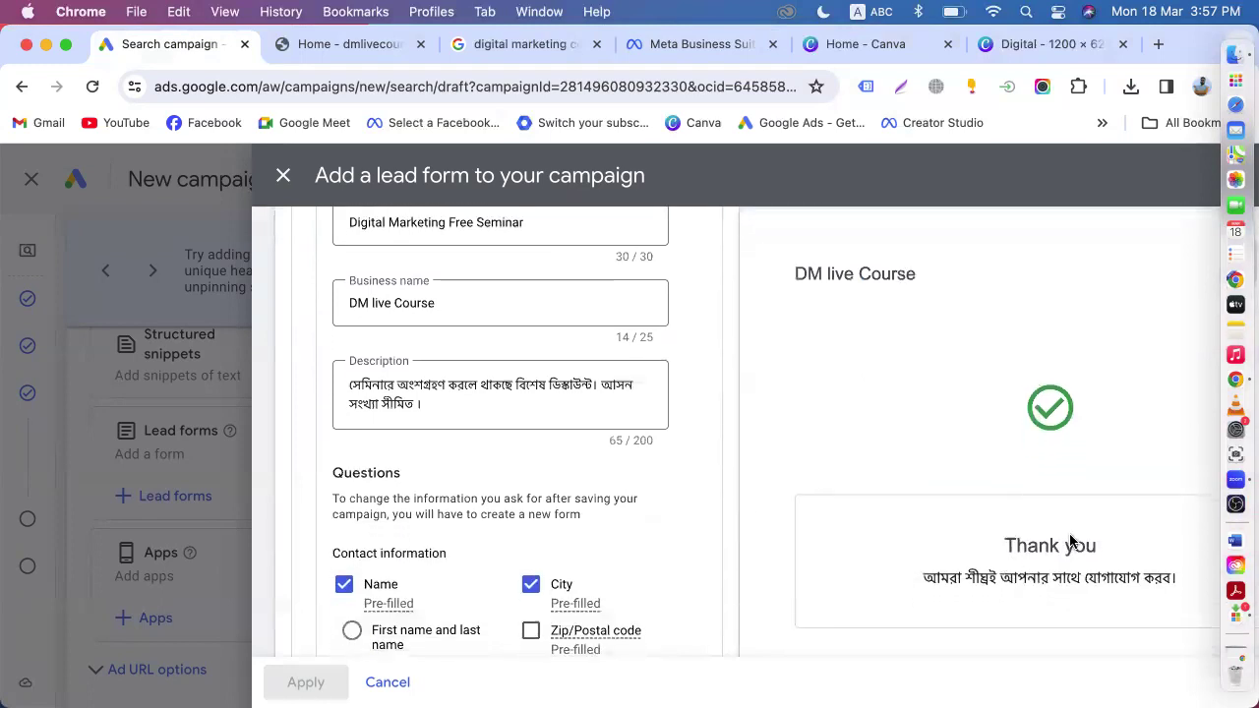
scroll(1058, 521, down, 2)
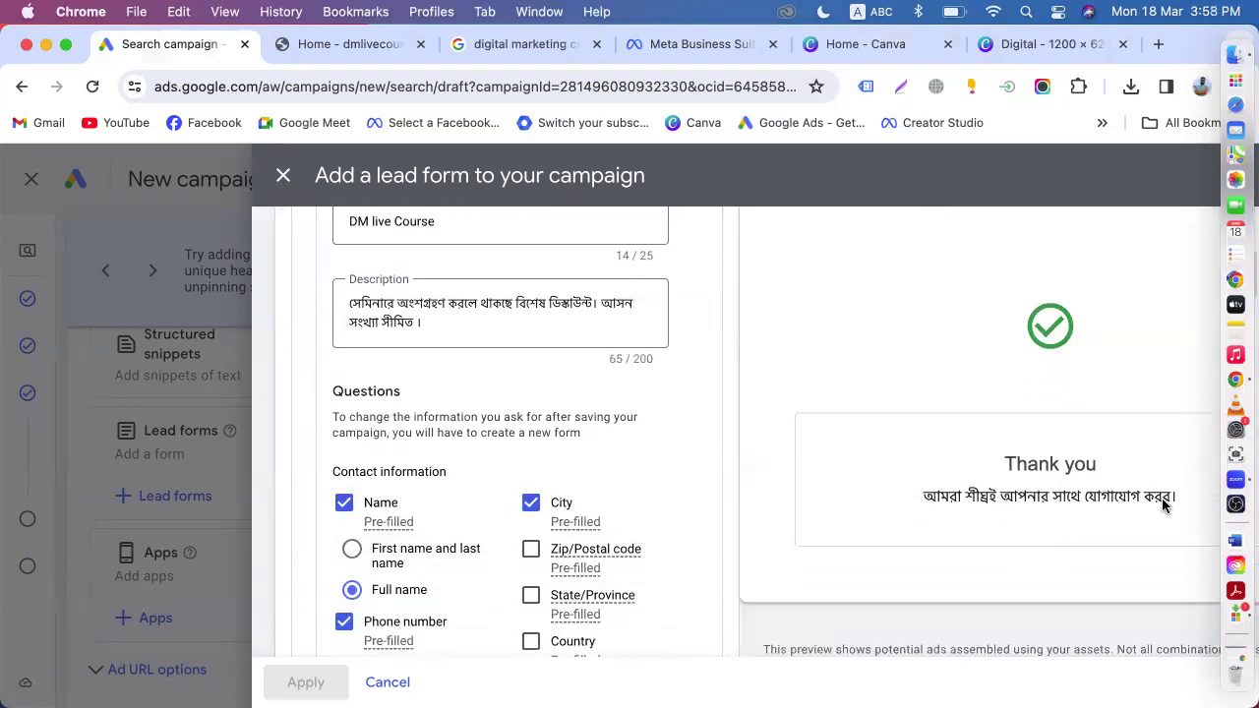
scroll(1013, 525, down, 6)
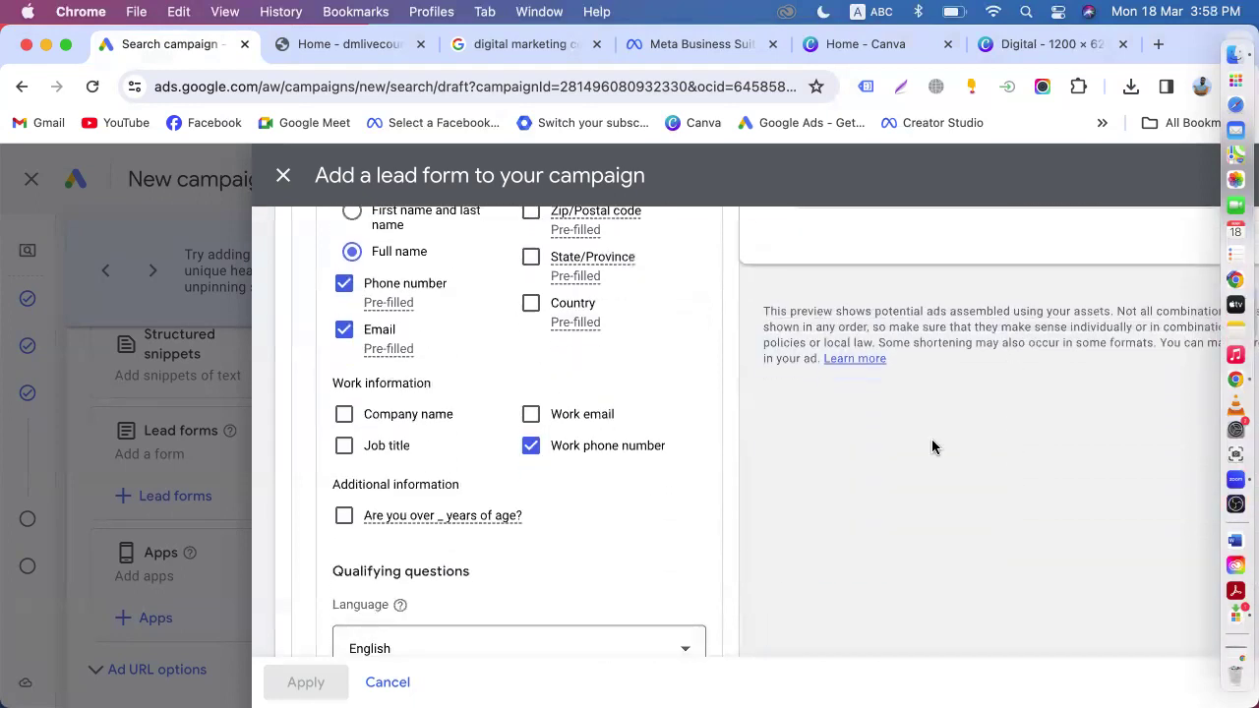
scroll(915, 475, up, 10)
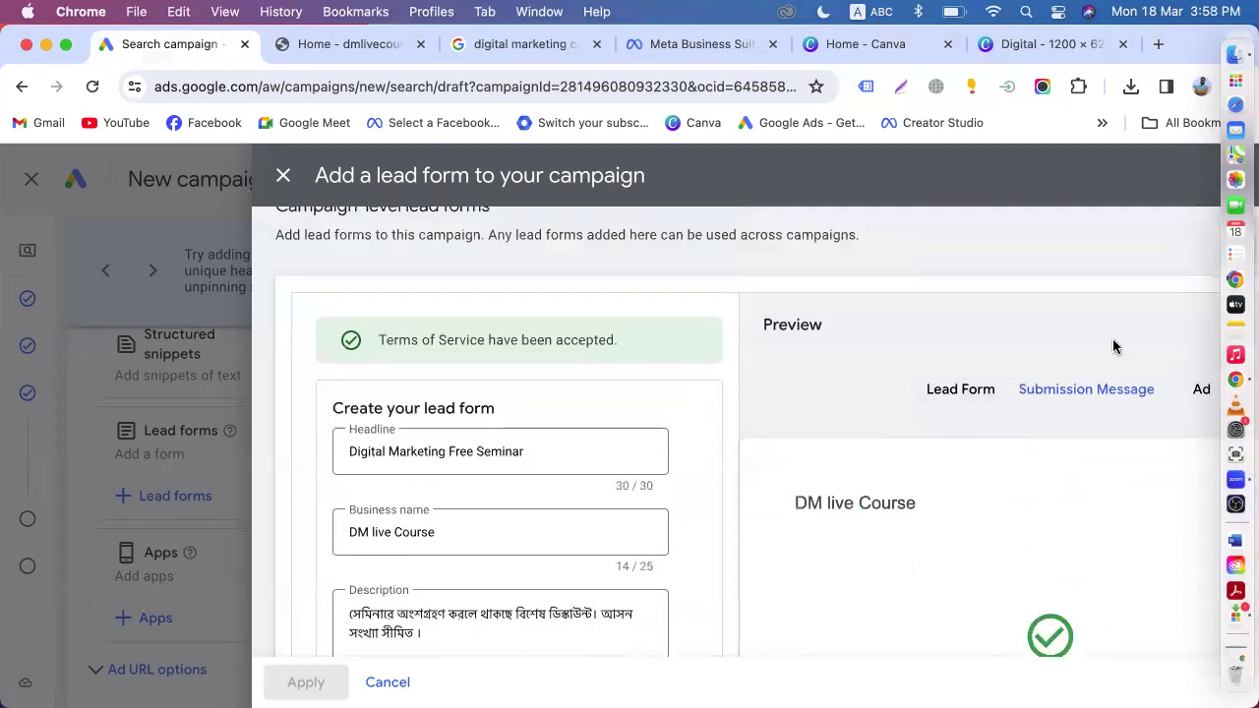
click(1199, 396)
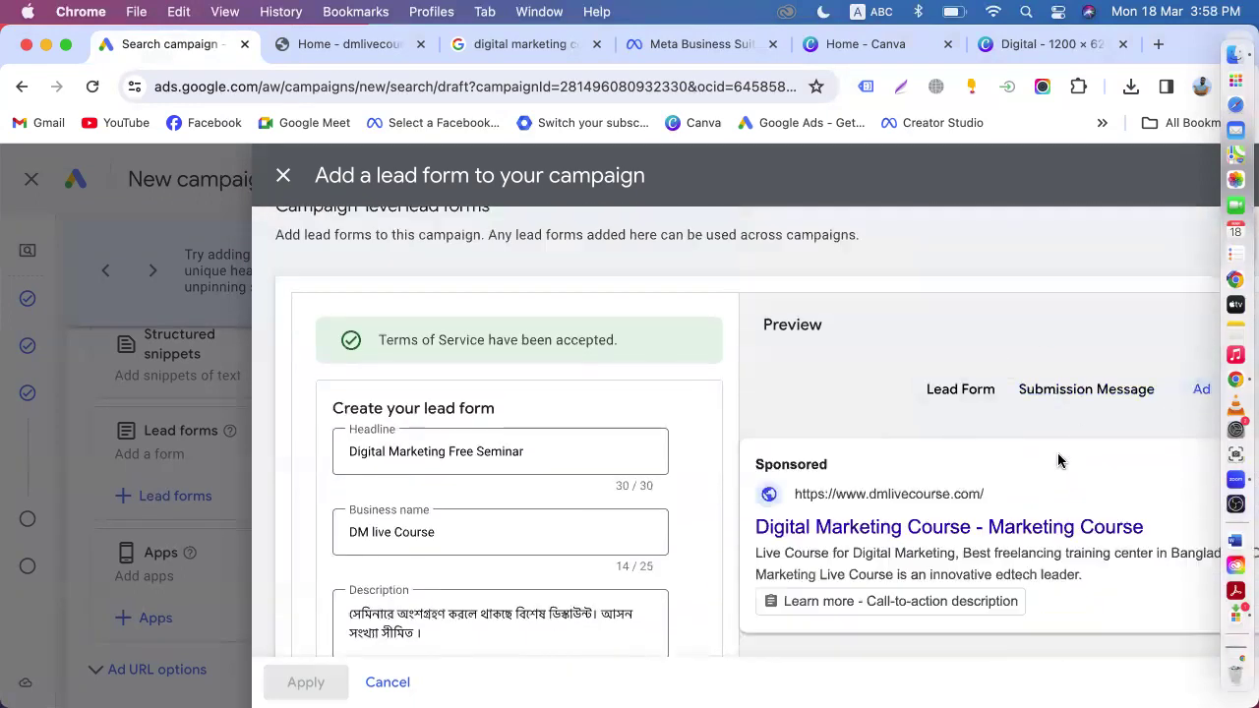
scroll(1058, 452, down, 4)
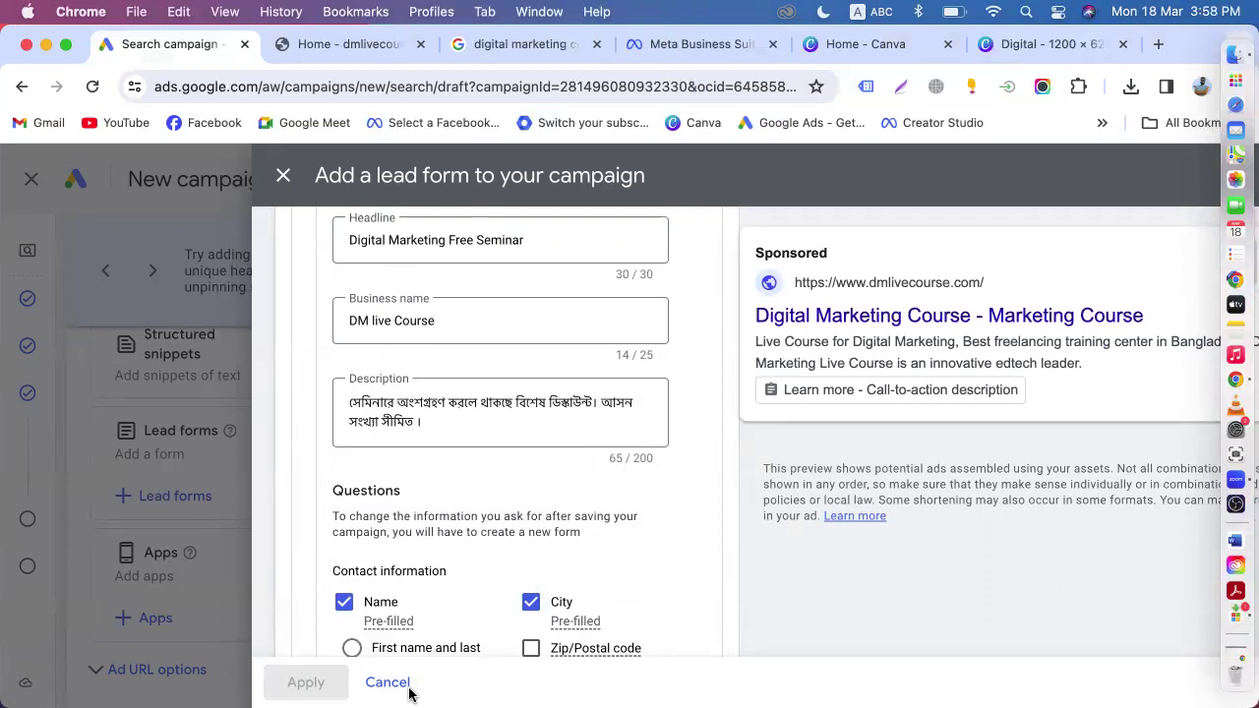
- Choose Sign up as the lead form's call-to-action for the ad
scroll(540, 585, down, 20)
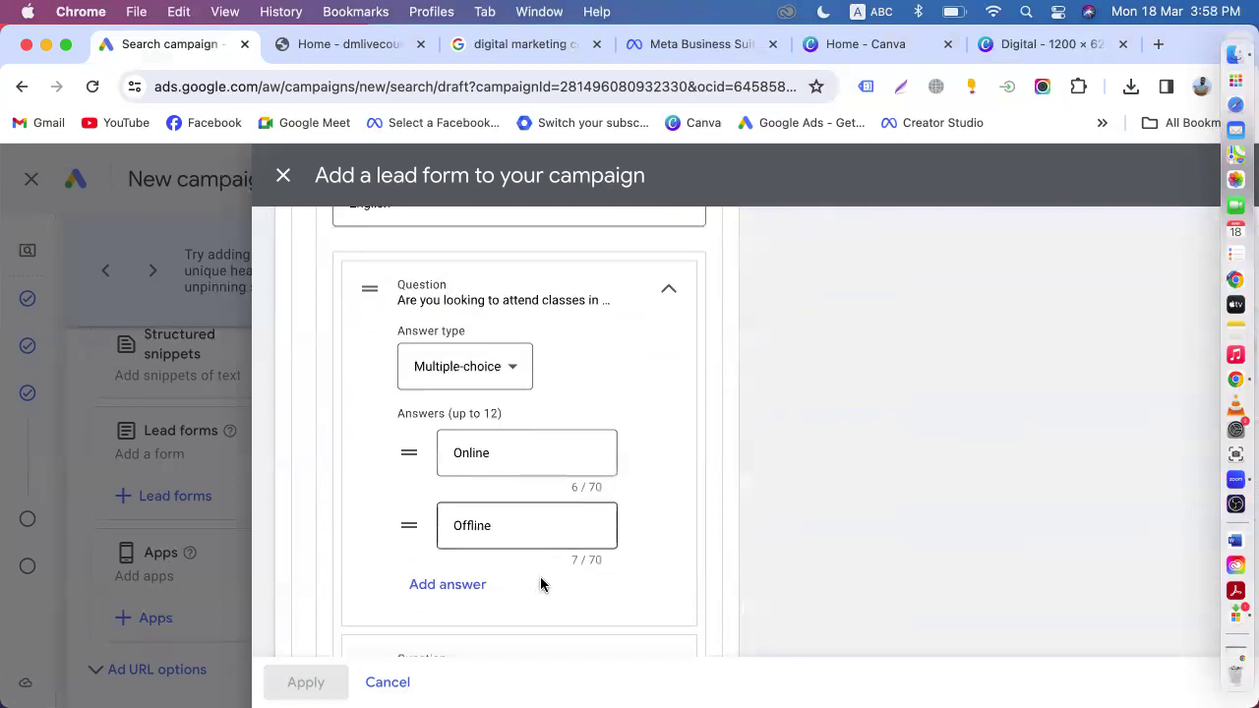
scroll(541, 582, down, 10)
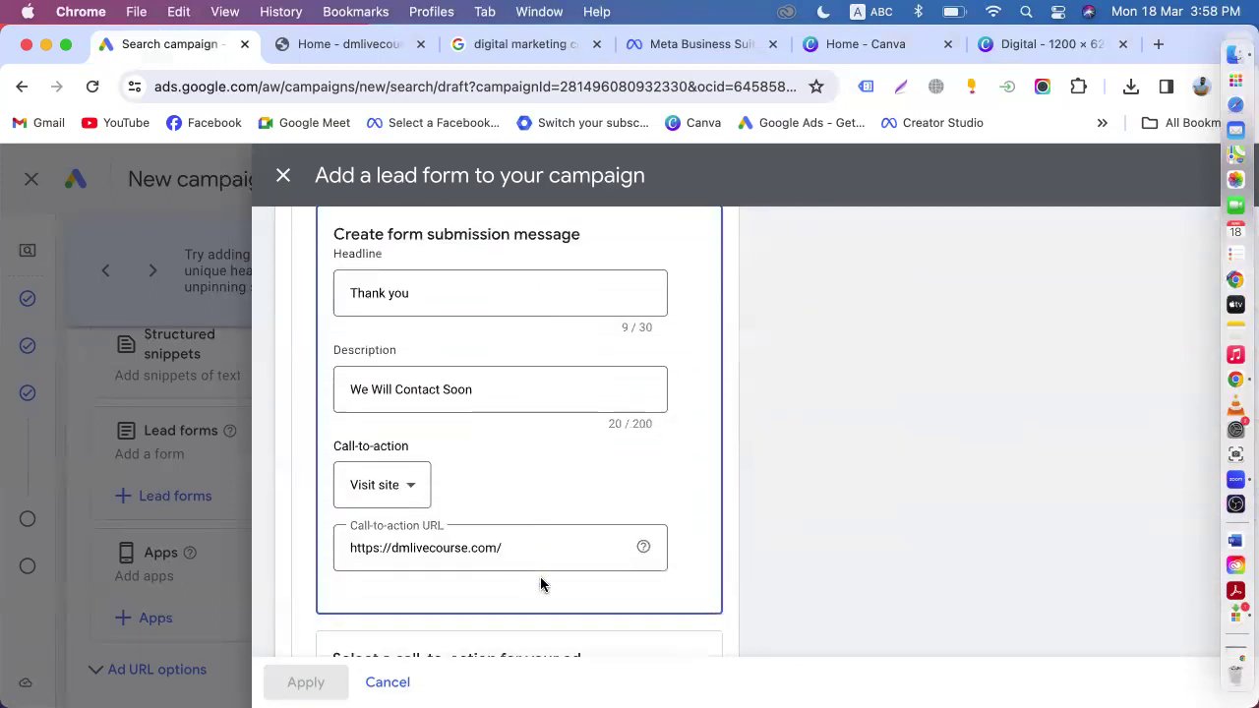
click(456, 500)
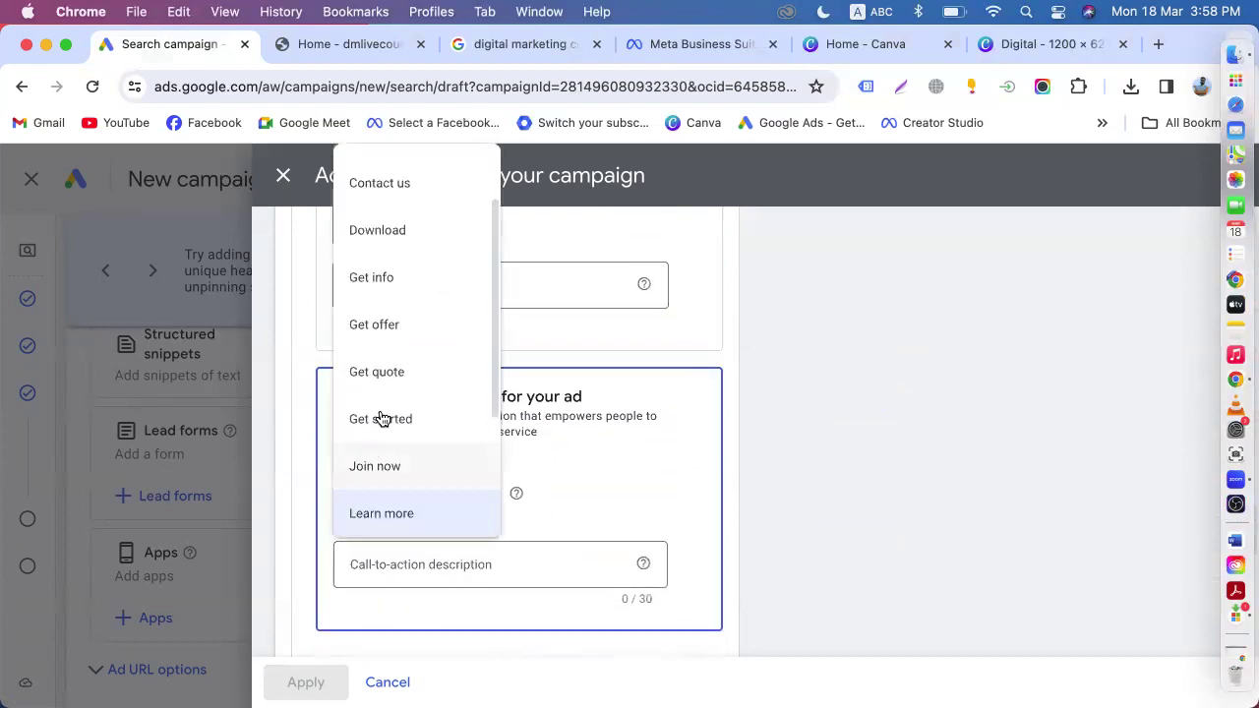
scroll(403, 384, up, 2)
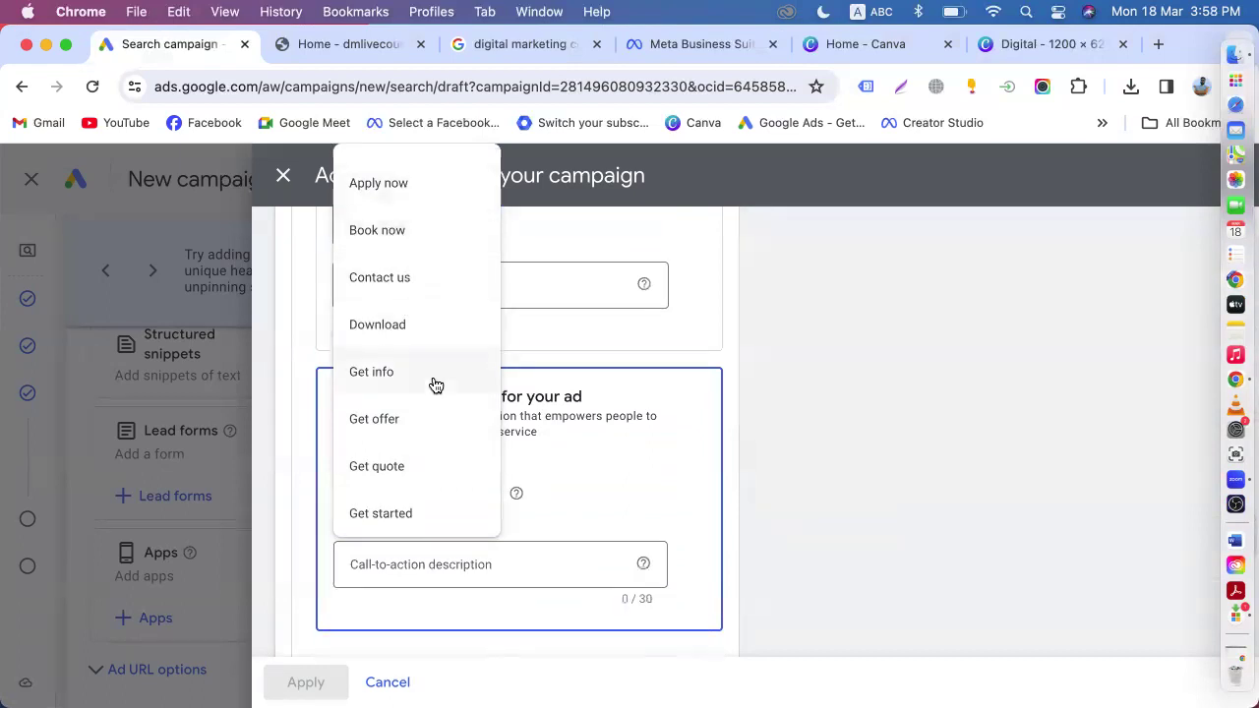
scroll(430, 383, down, 3)
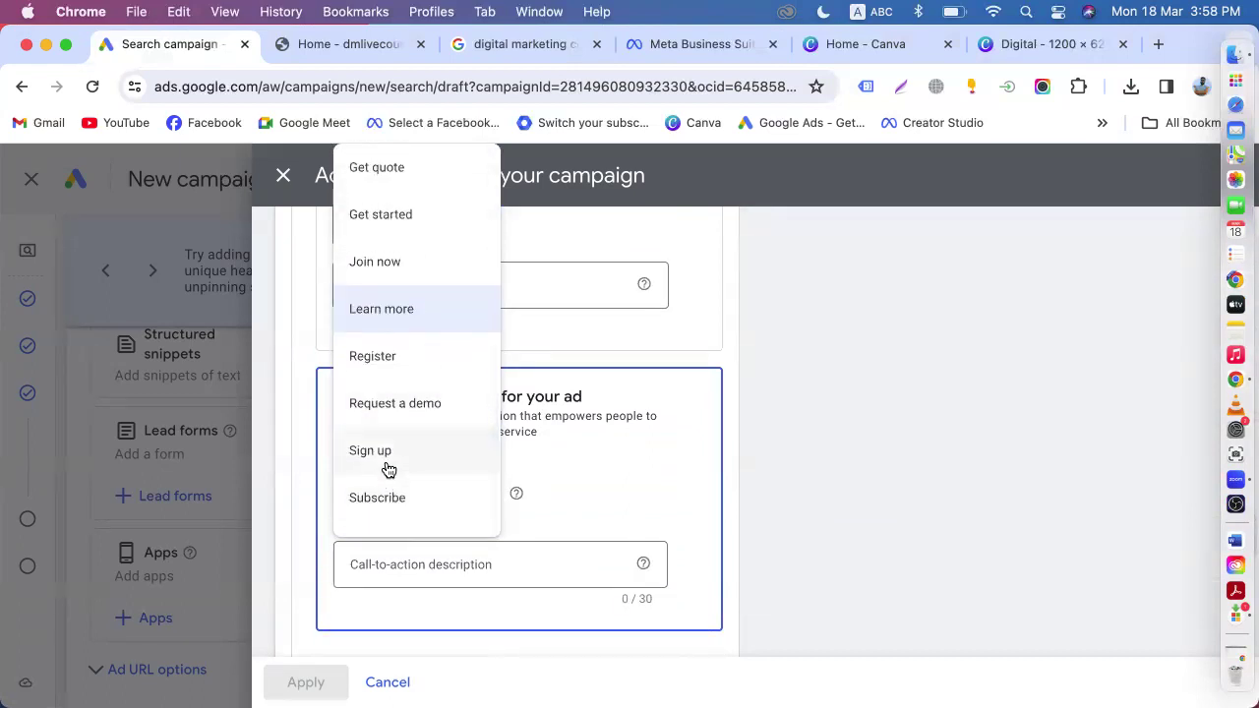
click(388, 460)
- Enter "Click Sign Up Button" as the ad's call-to-action description, consulting the ad preview for where it appears
click(396, 568)
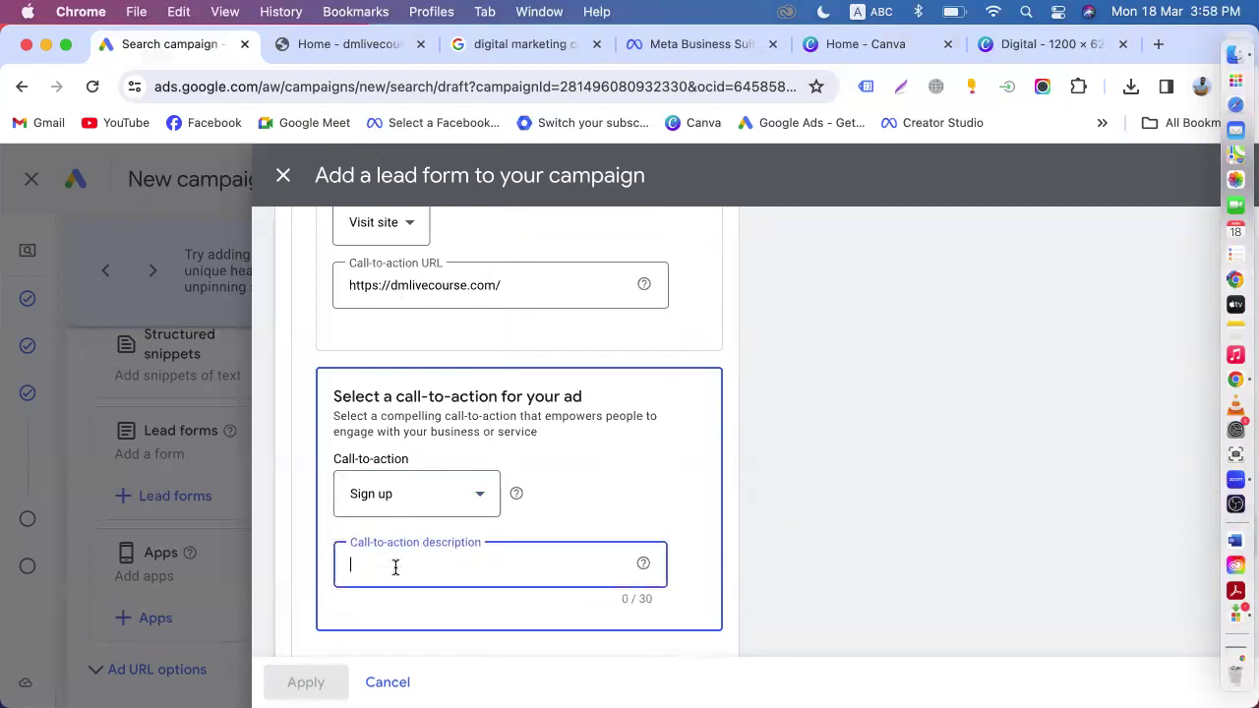
scroll(779, 503, up, 15)
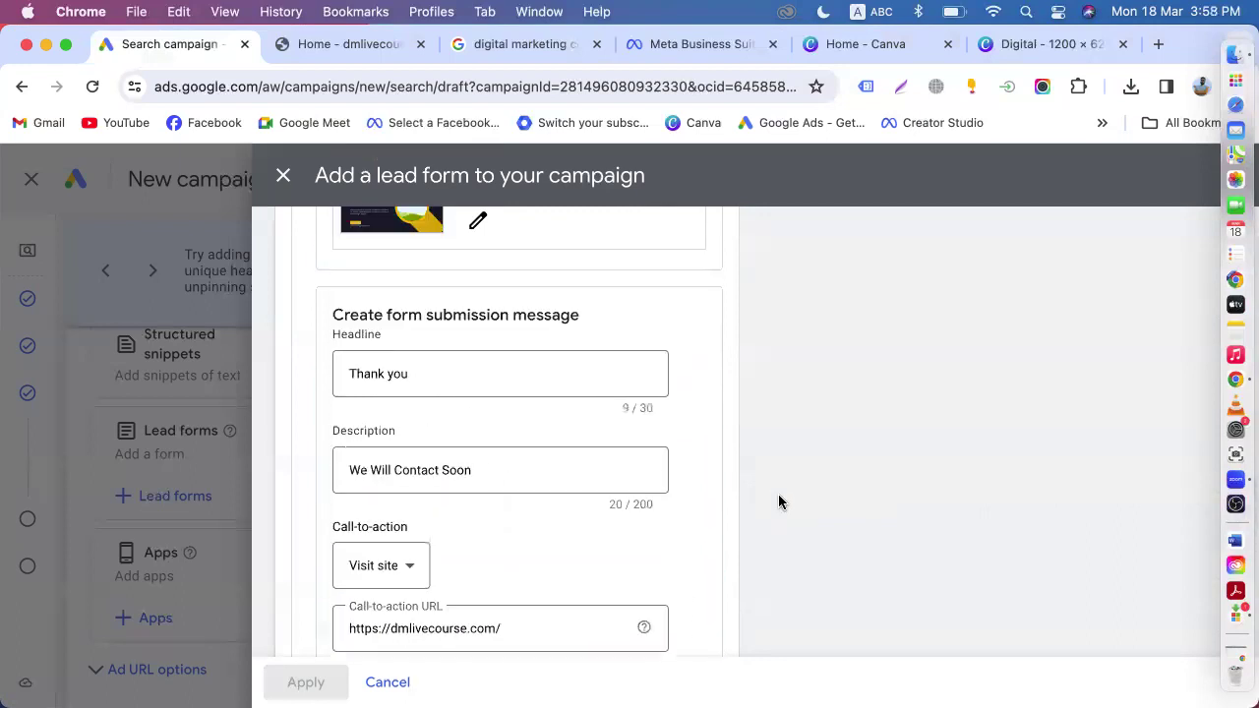
scroll(779, 503, up, 15)
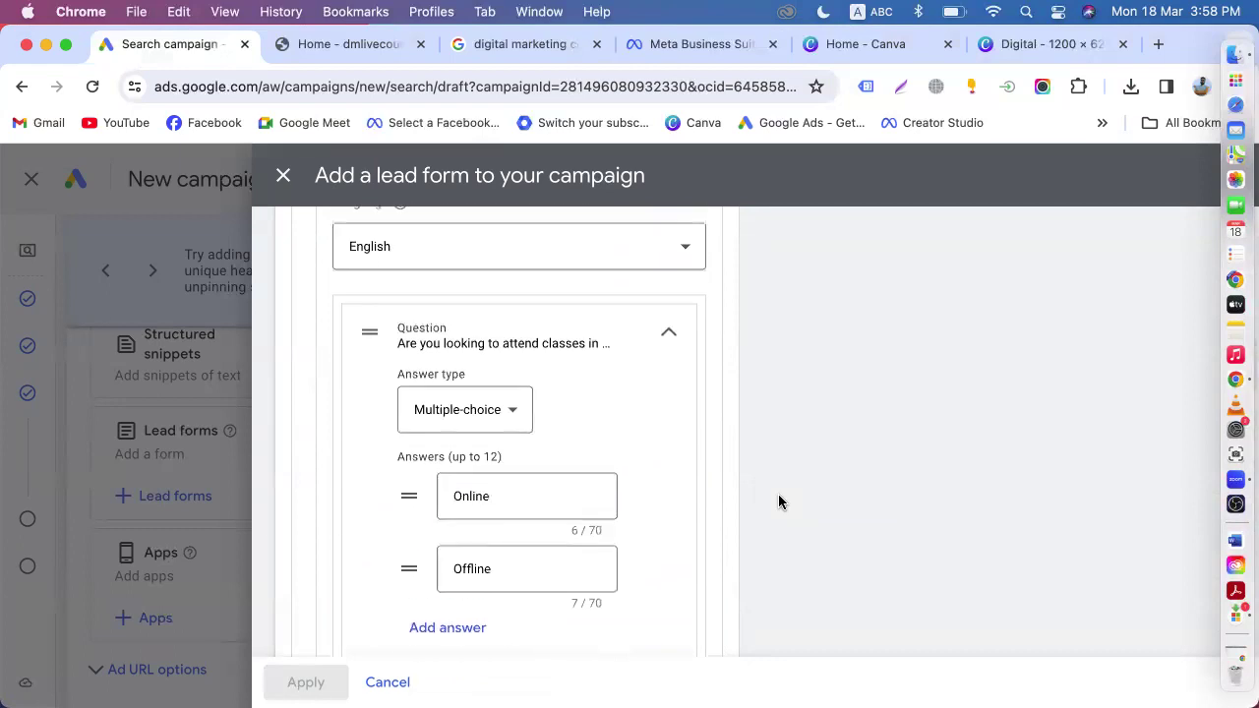
scroll(780, 503, up, 1)
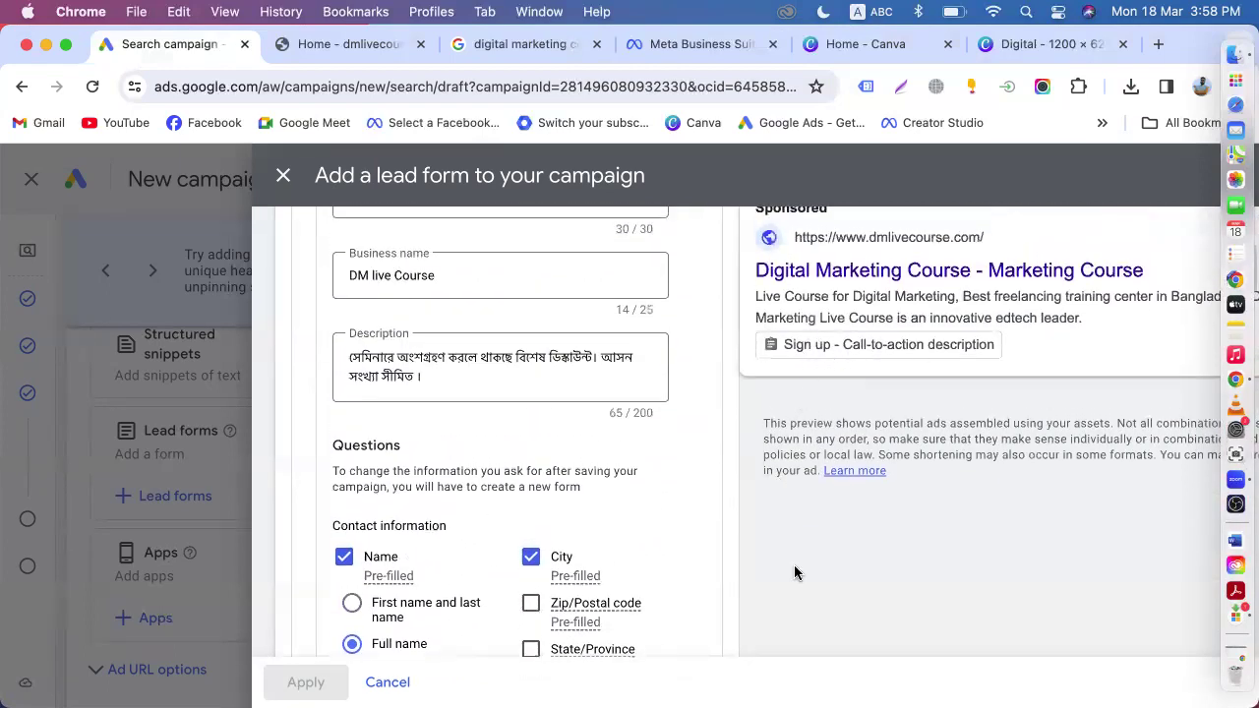
scroll(795, 573, down, 20)
scroll(590, 531, up, 5)
text(Click Sign Up Button)
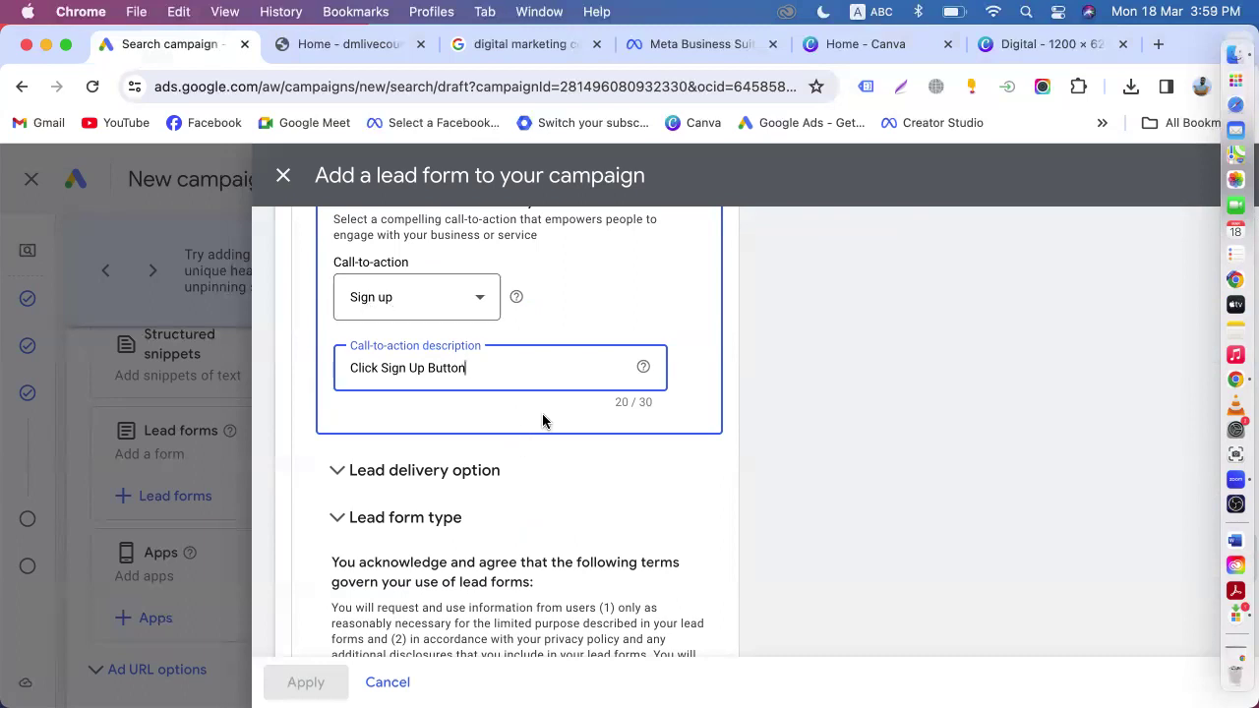
- Check the sign-up call-to-action and its description in the lead form's ad preview
scroll(857, 476, up, 5)
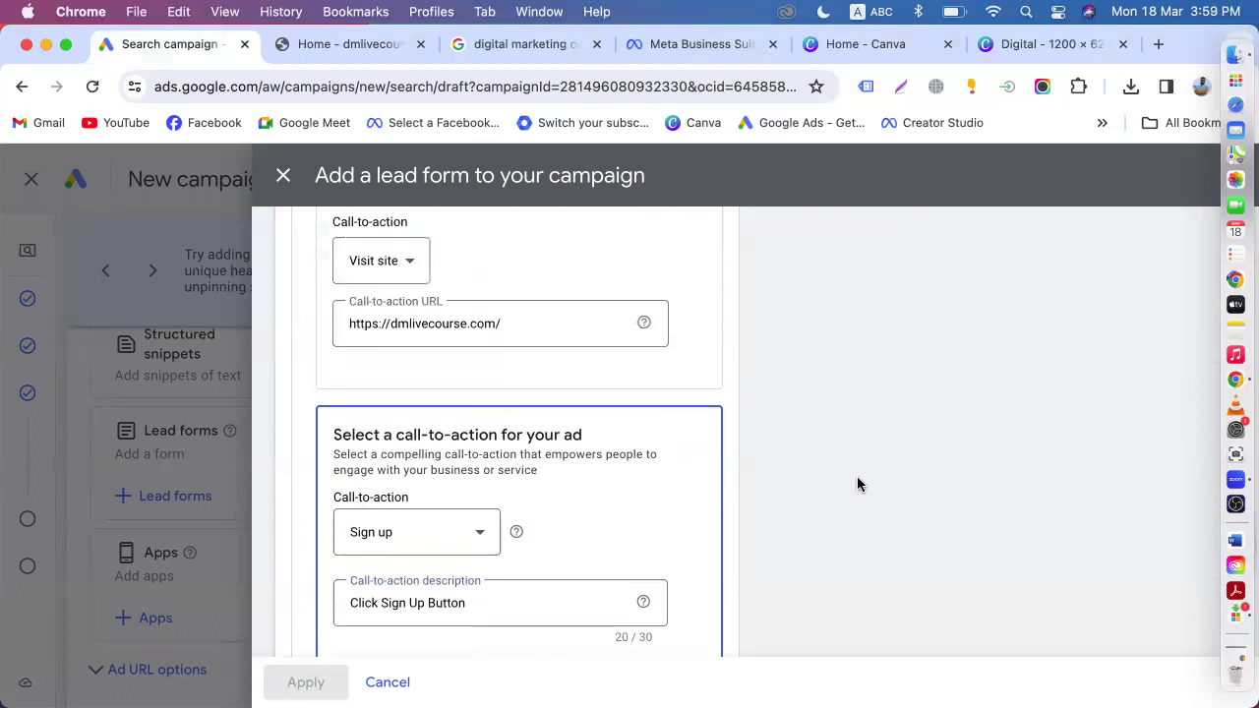
scroll(857, 476, down, 5)
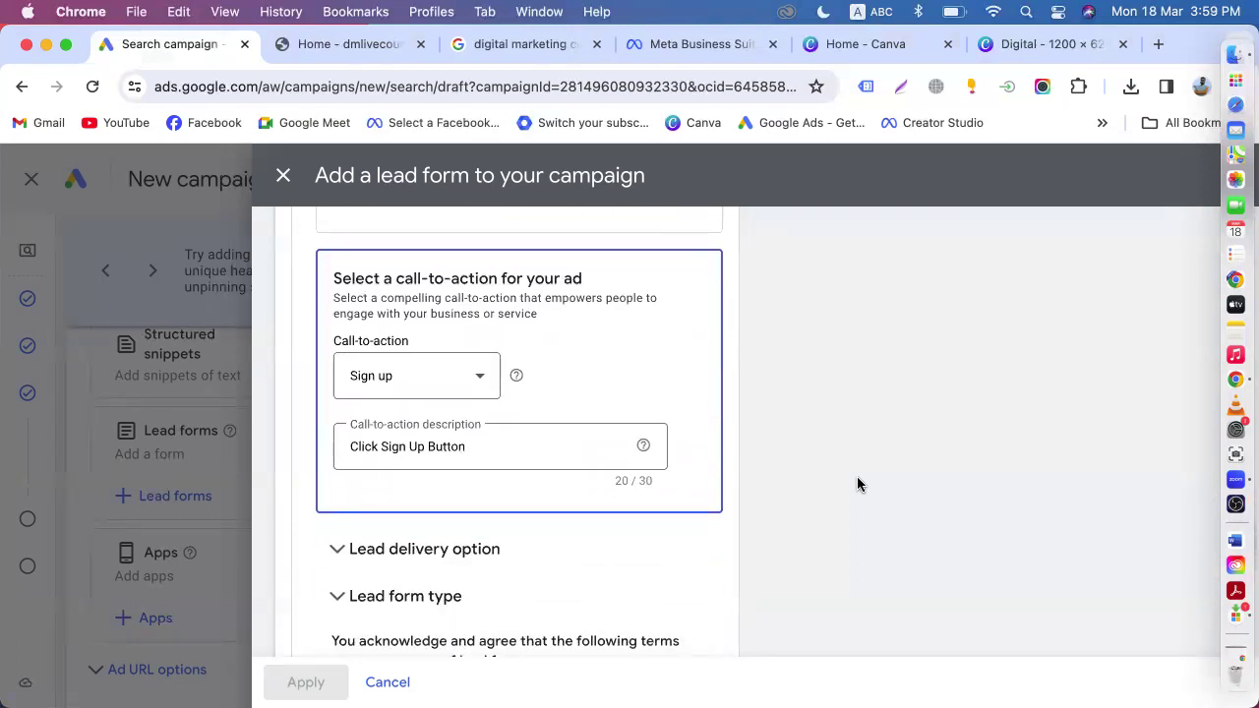
scroll(857, 483, up, 15)
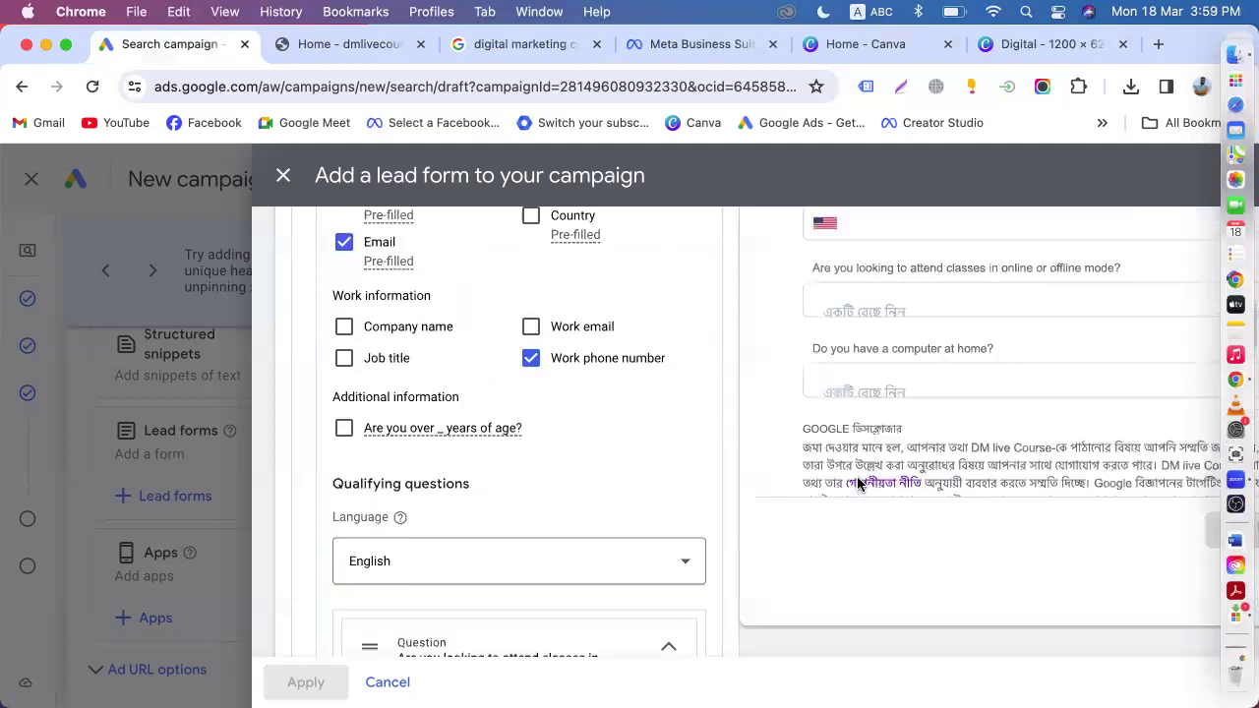
scroll(857, 483, up, 1)
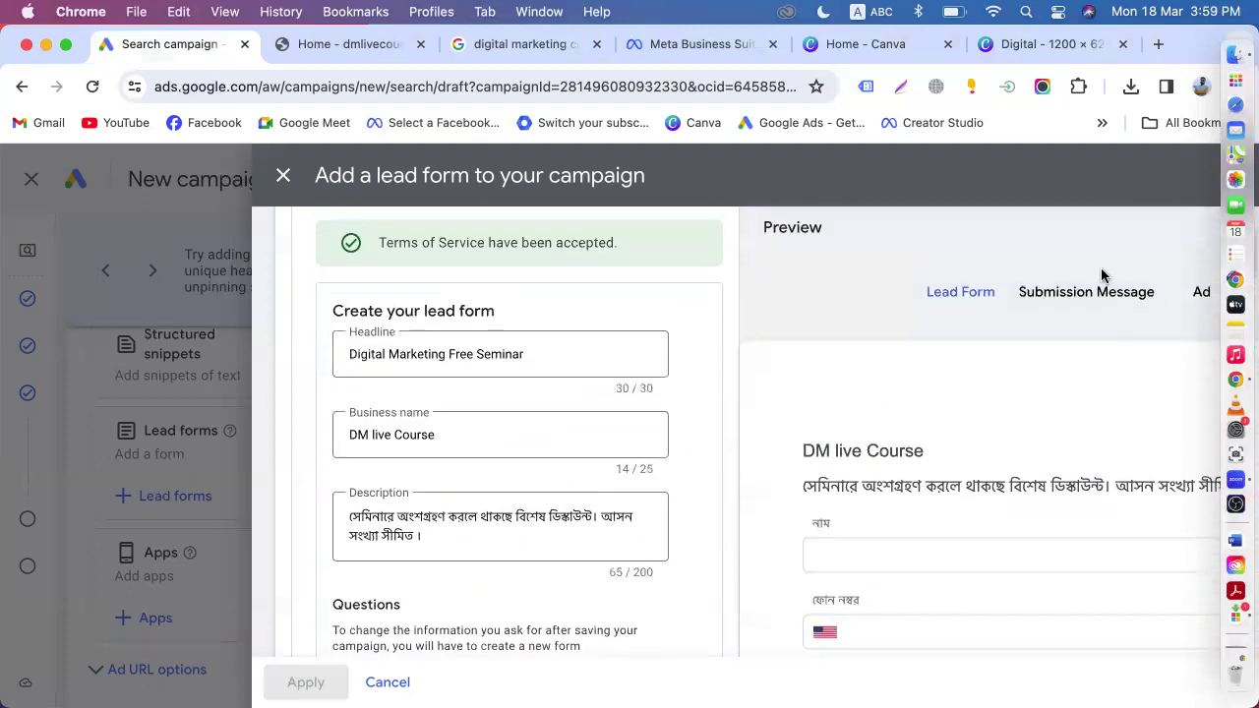
click(1201, 294)
scroll(869, 484, down, 3)
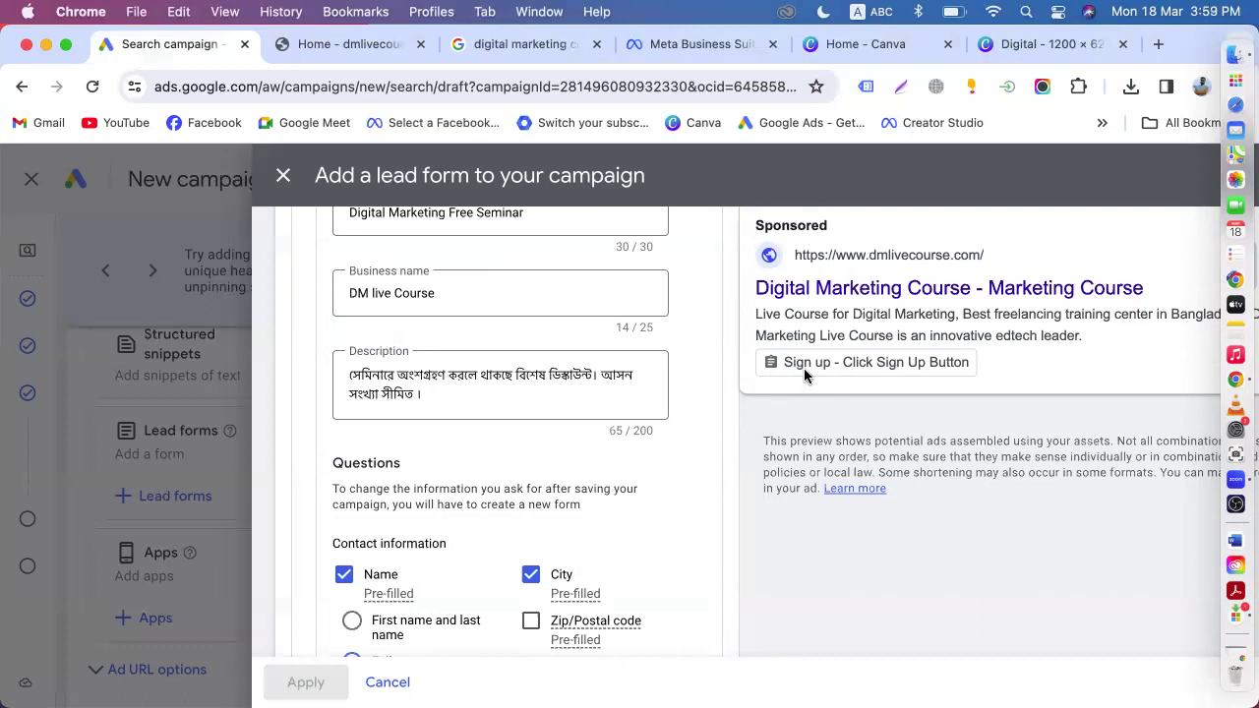
- Create the Digital Marketing Free Seminar lead form and apply it to the campaign
scroll(710, 537, down, 15)
scroll(711, 537, down, 10)
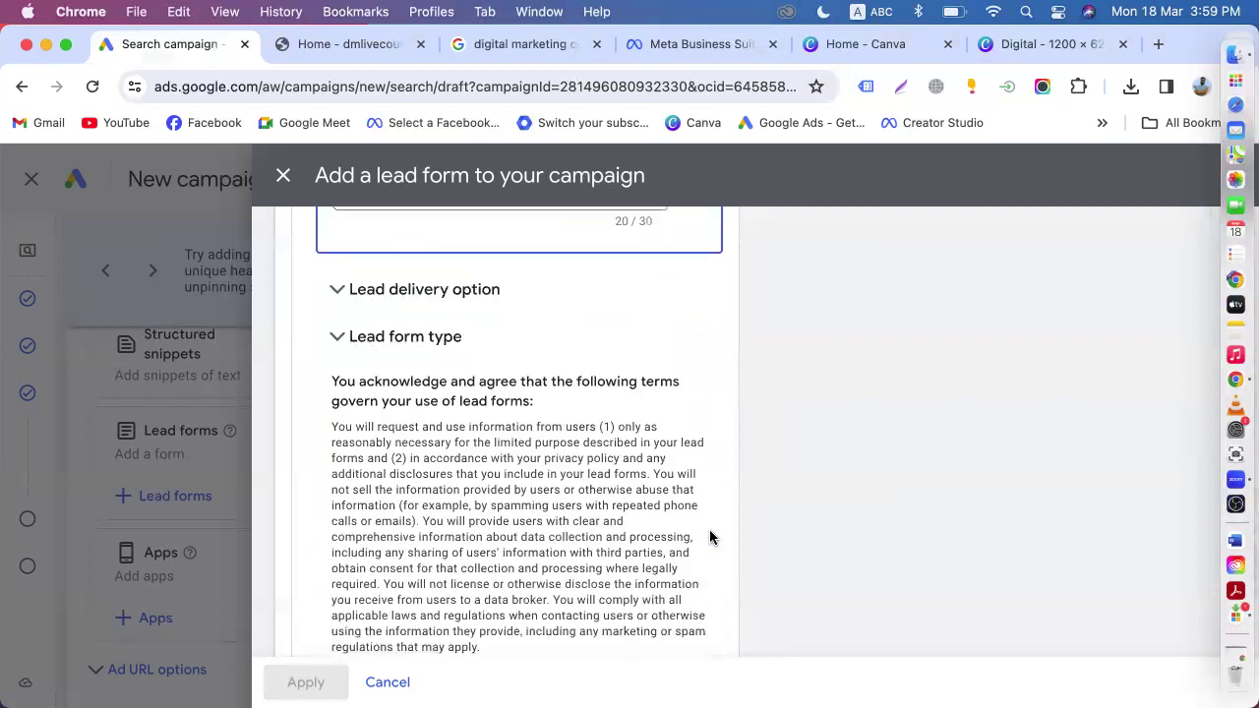
scroll(710, 537, down, 5)
click(338, 602)
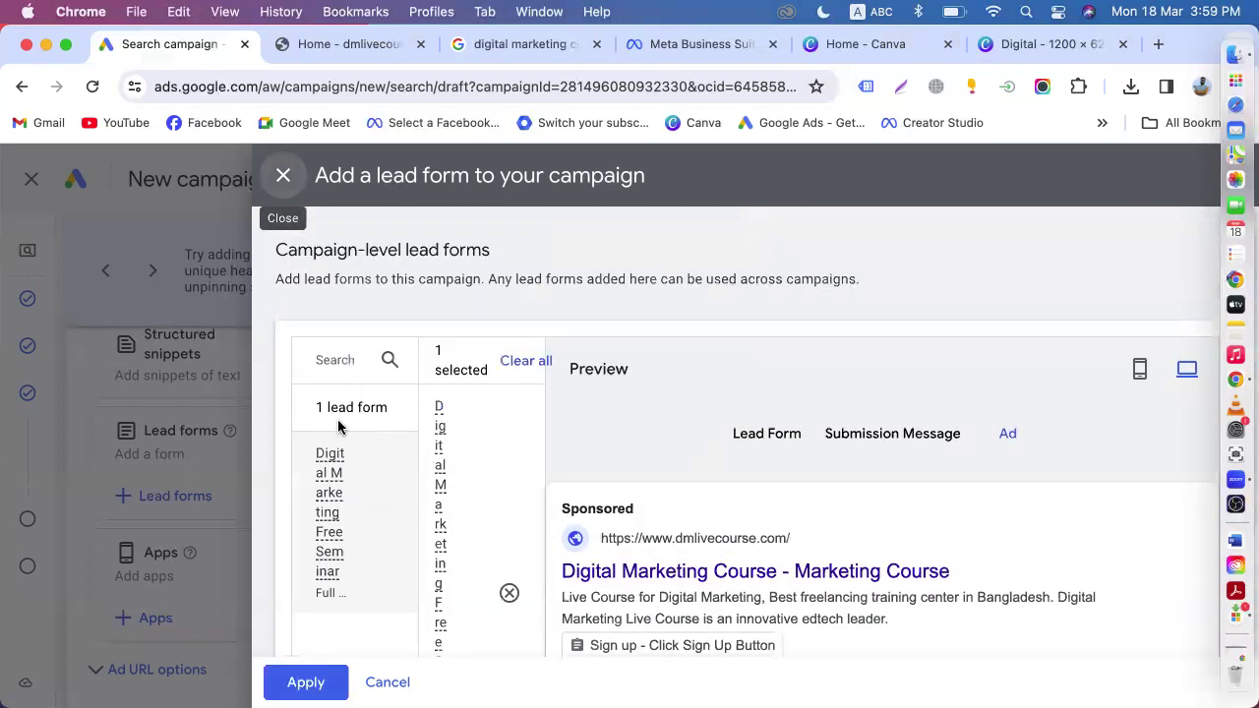
scroll(337, 425, down, 3)
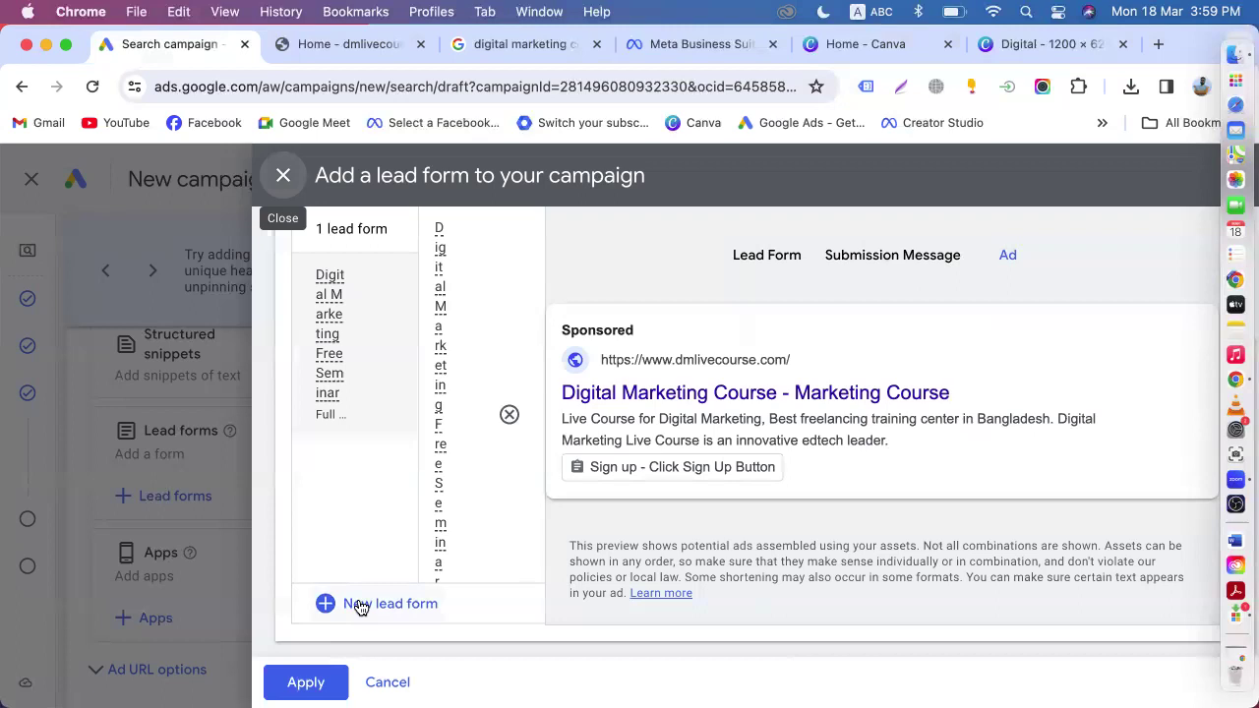
click(301, 683)
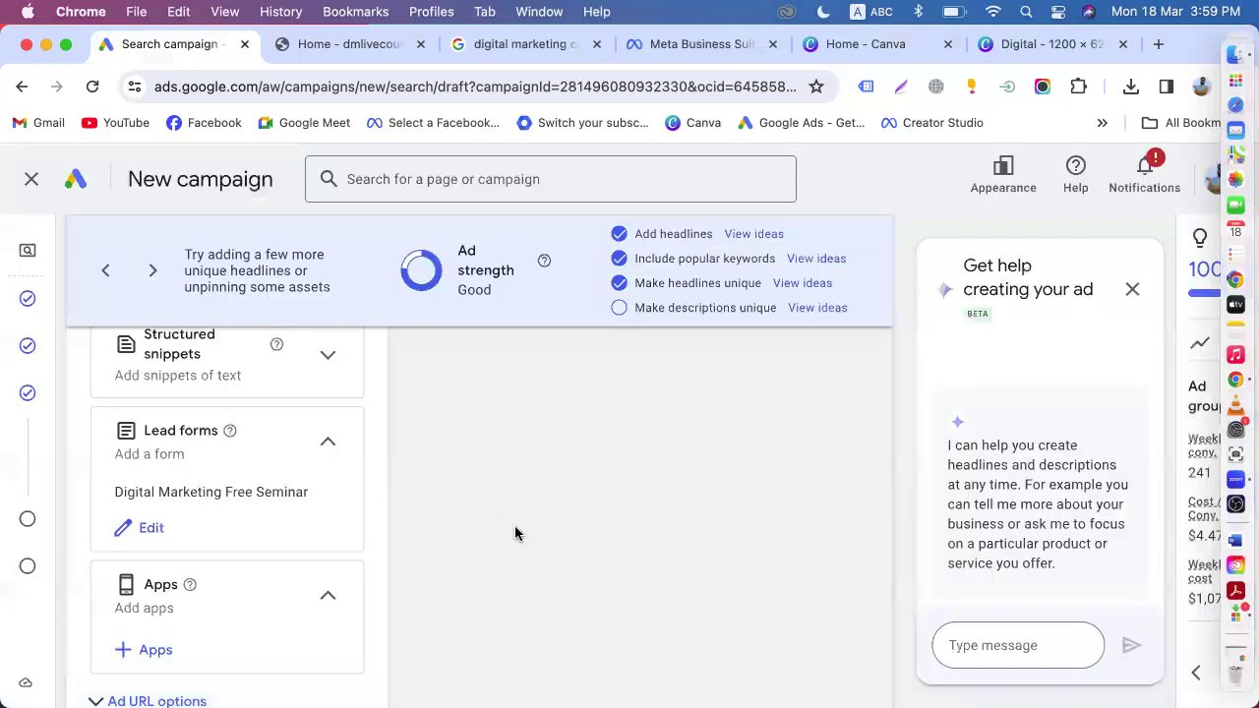
- Close the ad creation help panel and examine the mobile ad preview's sitelinks and lead form, plus the asset sections
scroll(504, 543, up, 10)
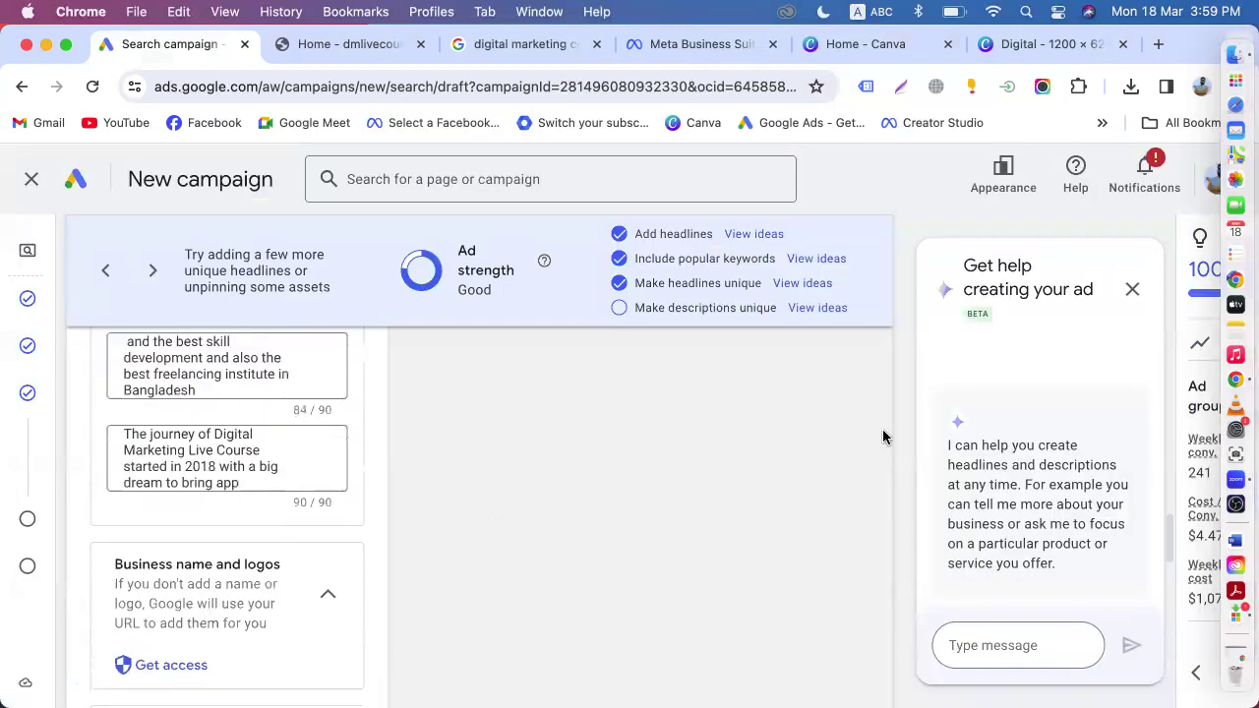
click(1132, 290)
scroll(731, 567, up, 5)
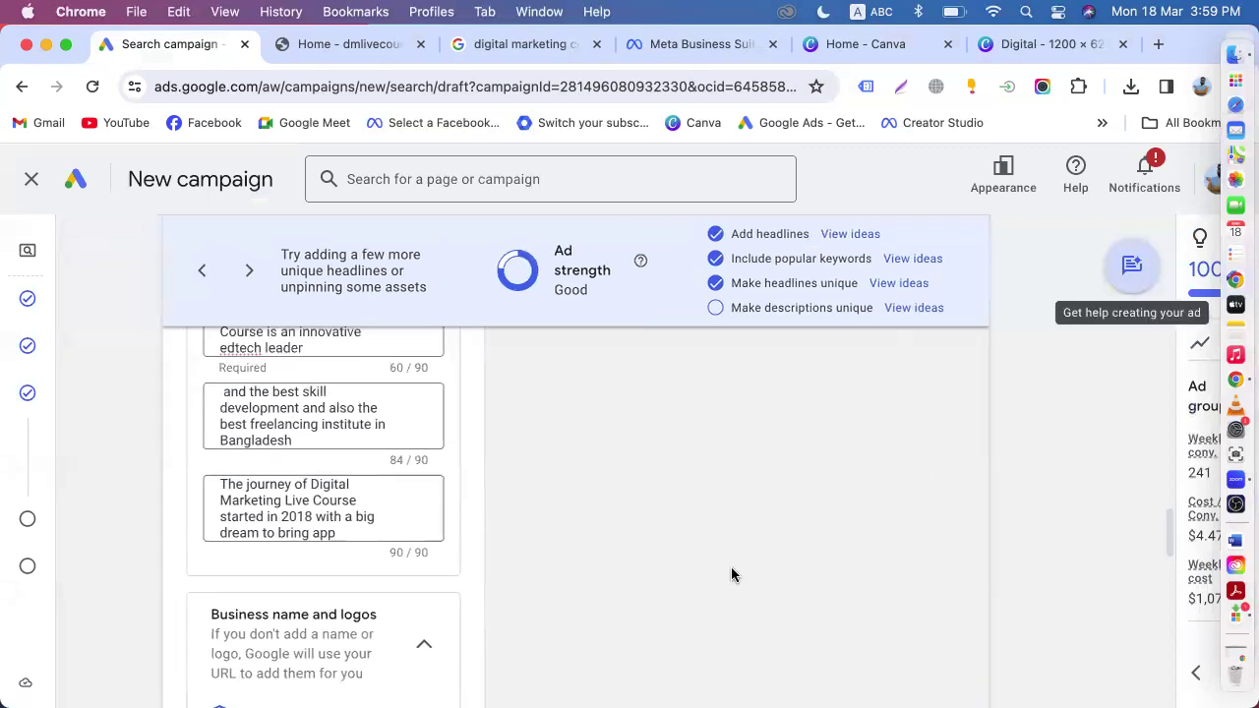
scroll(731, 575, up, 8)
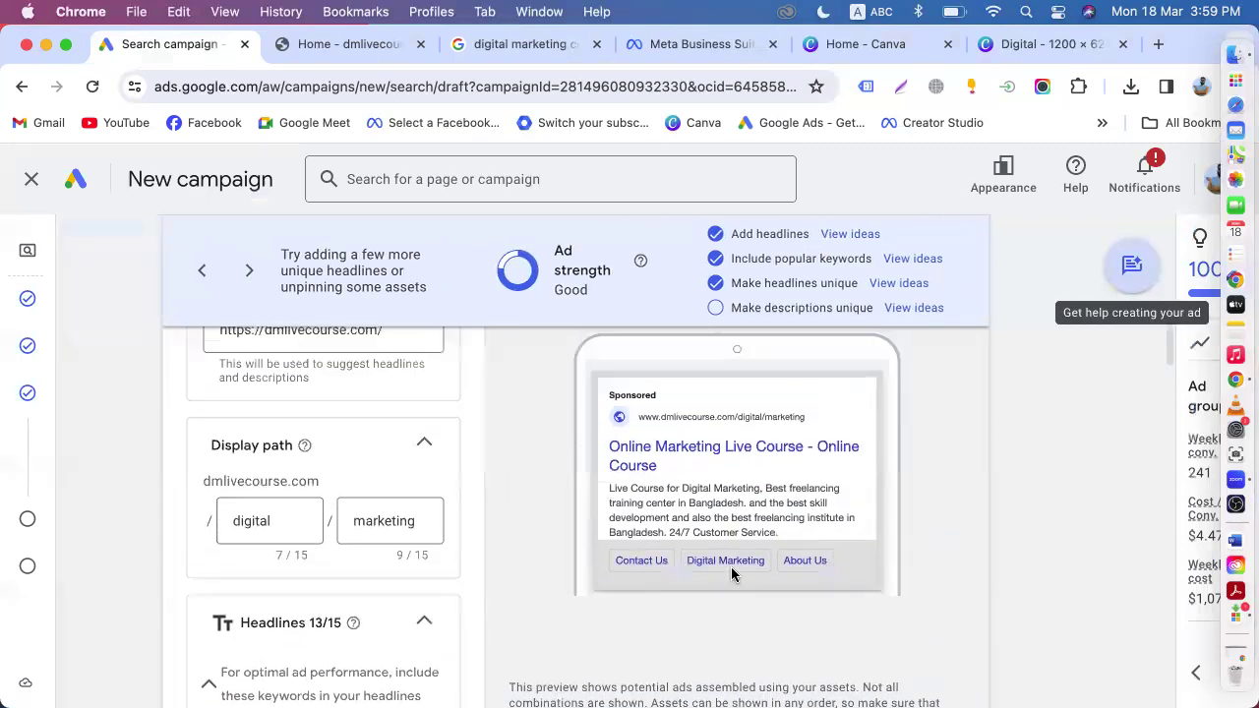
scroll(713, 487, up, 1)
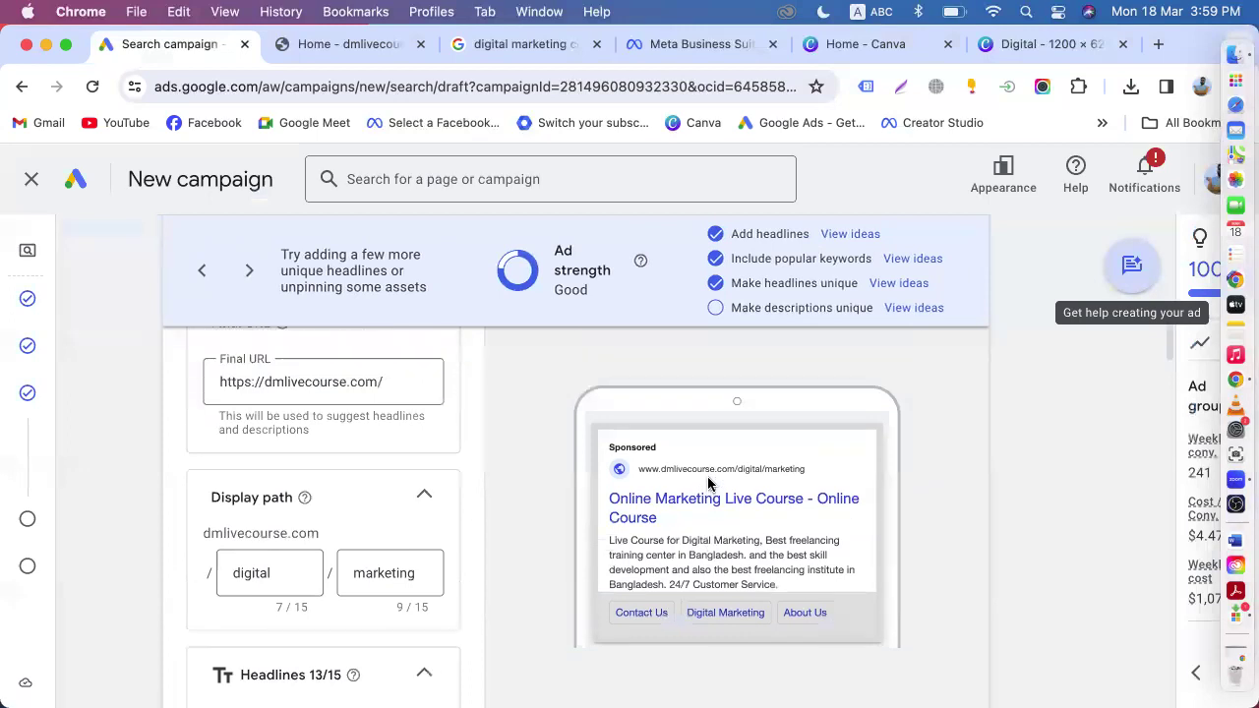
scroll(746, 497, down, 1)
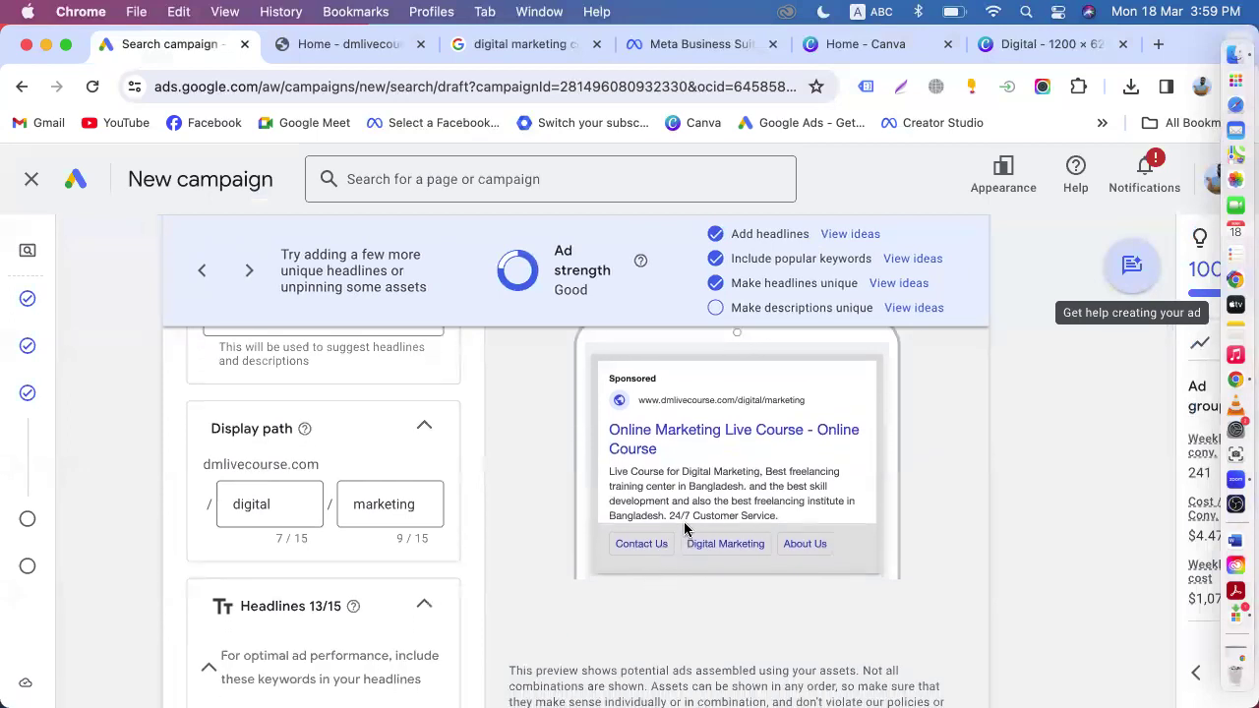
scroll(658, 545, up, 3)
click(777, 367)
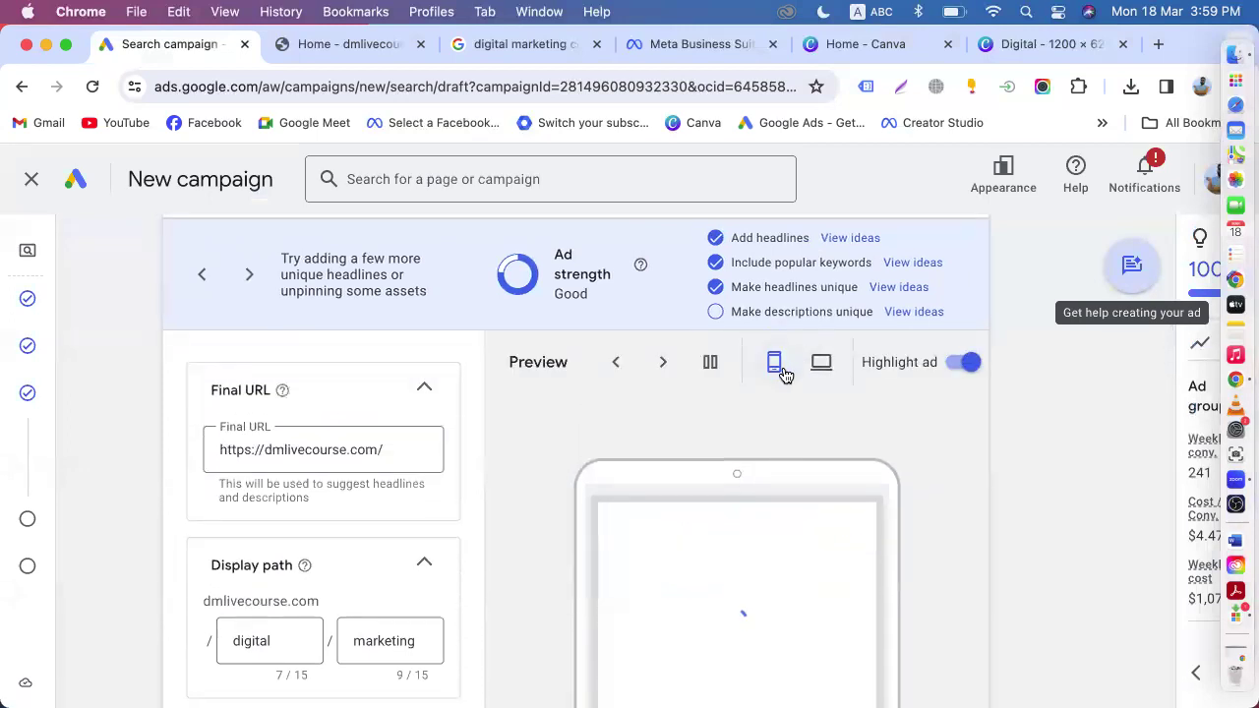
scroll(759, 478, down, 3)
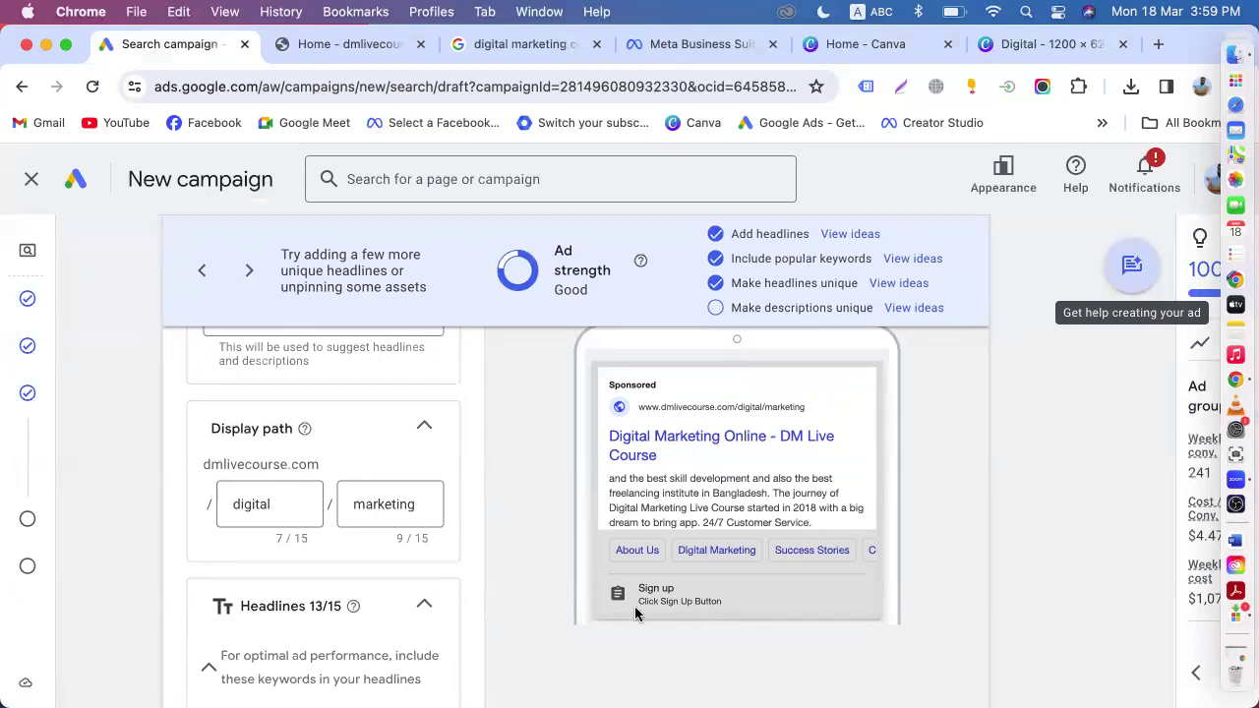
scroll(634, 613, down, 15)
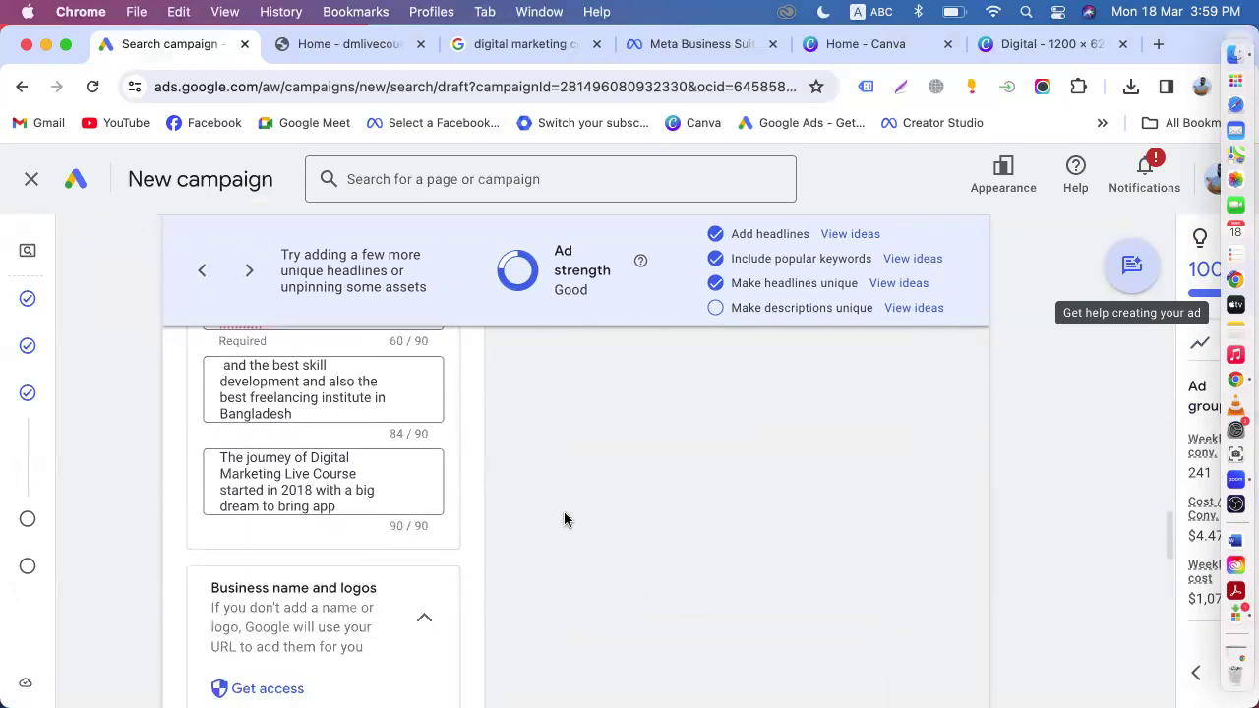
scroll(565, 492, down, 10)
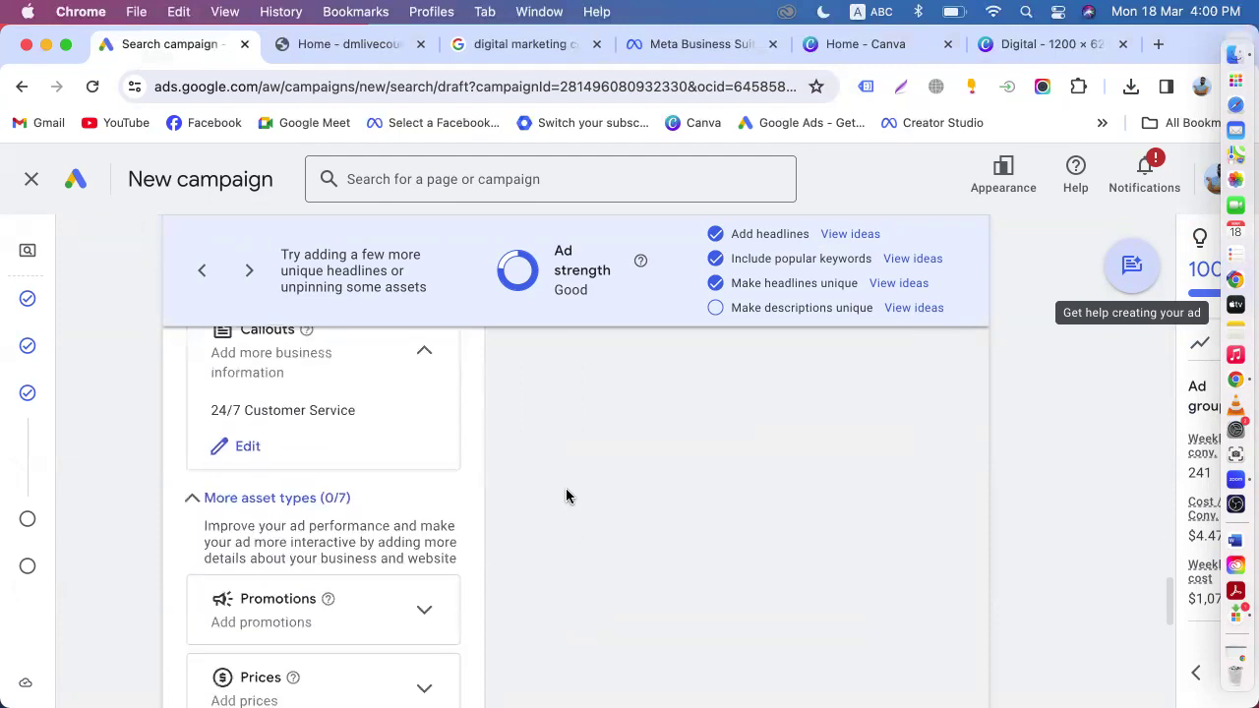
- Finish editing the ad with its assets and continue to the campaign's budget settings
scroll(565, 496, down, 10)
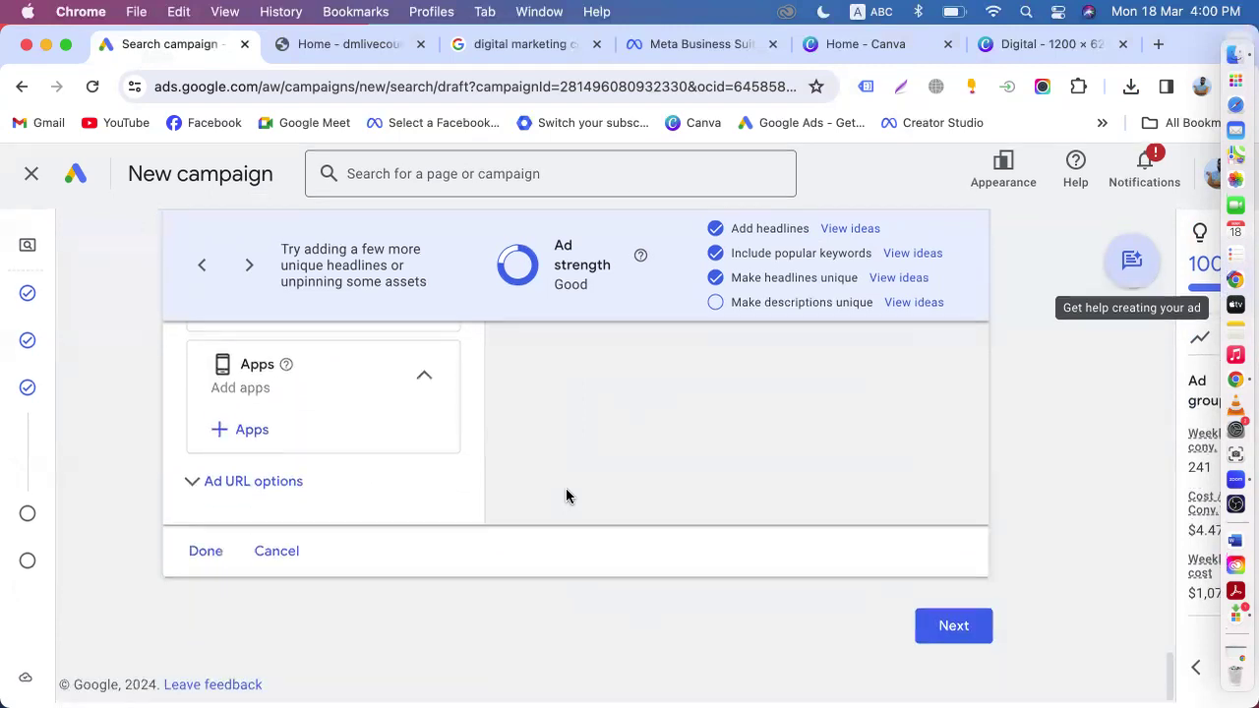
scroll(309, 449, up, 5)
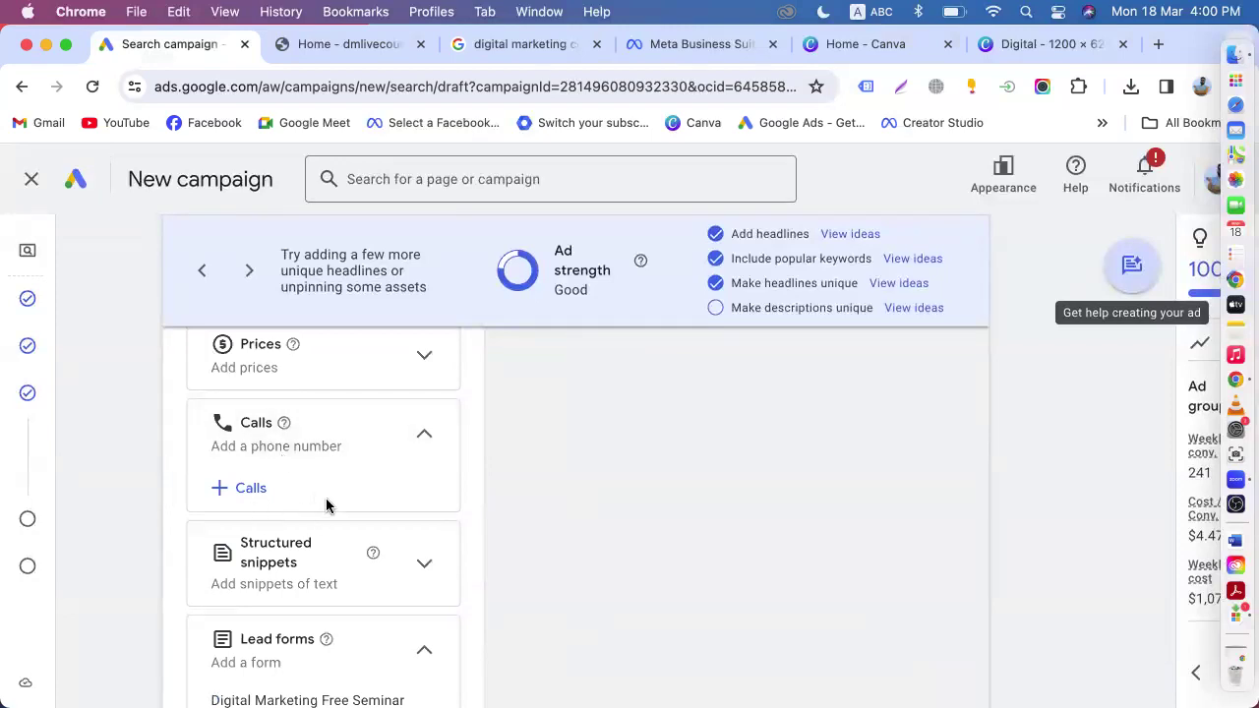
scroll(327, 505, down, 5)
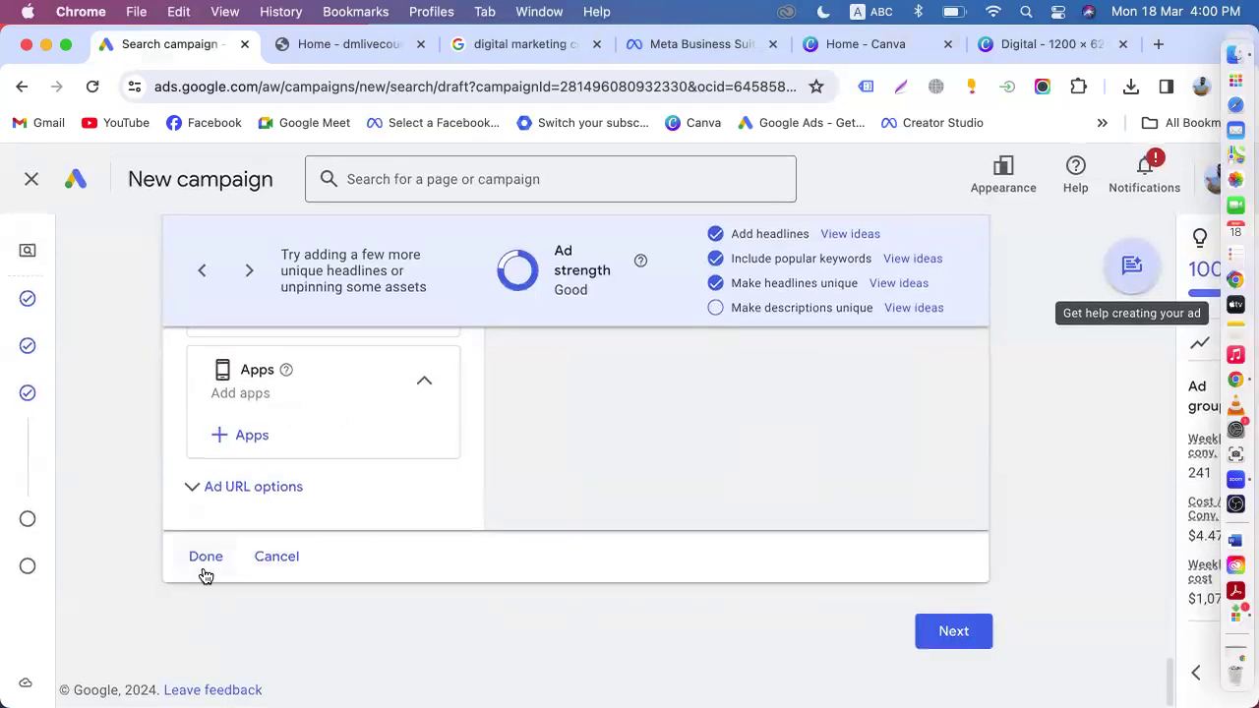
click(201, 566)
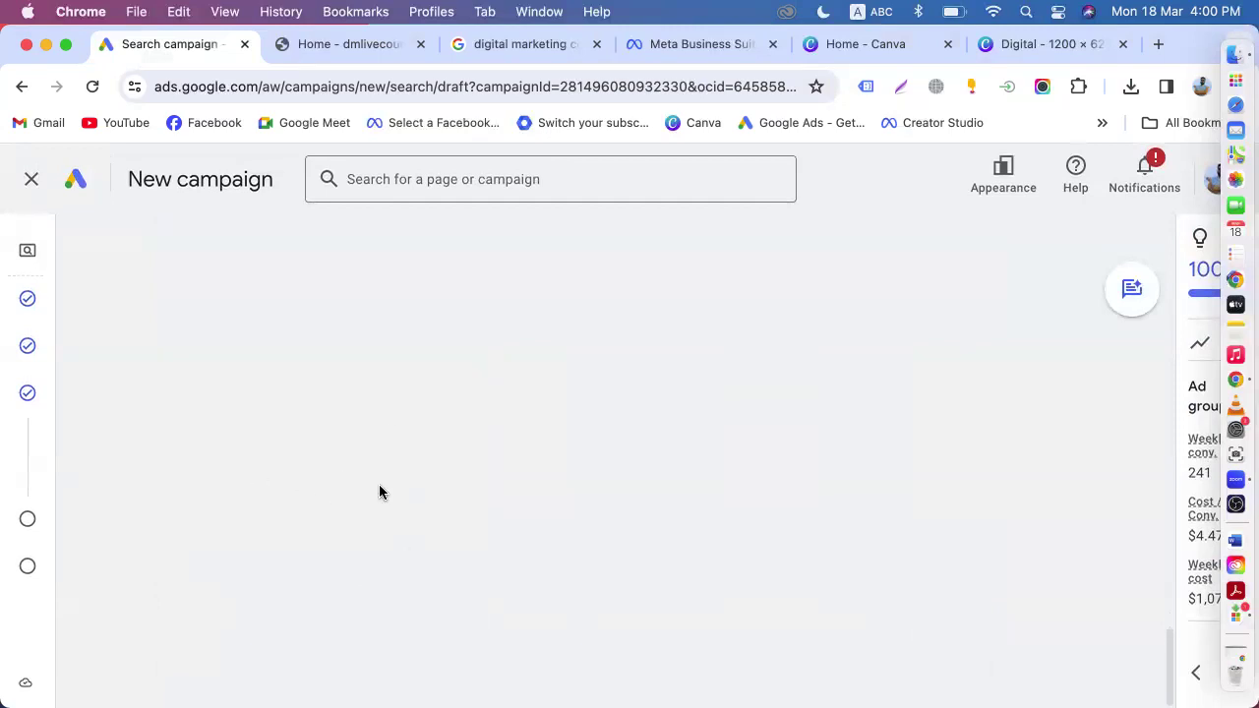
scroll(436, 542, down, 1)
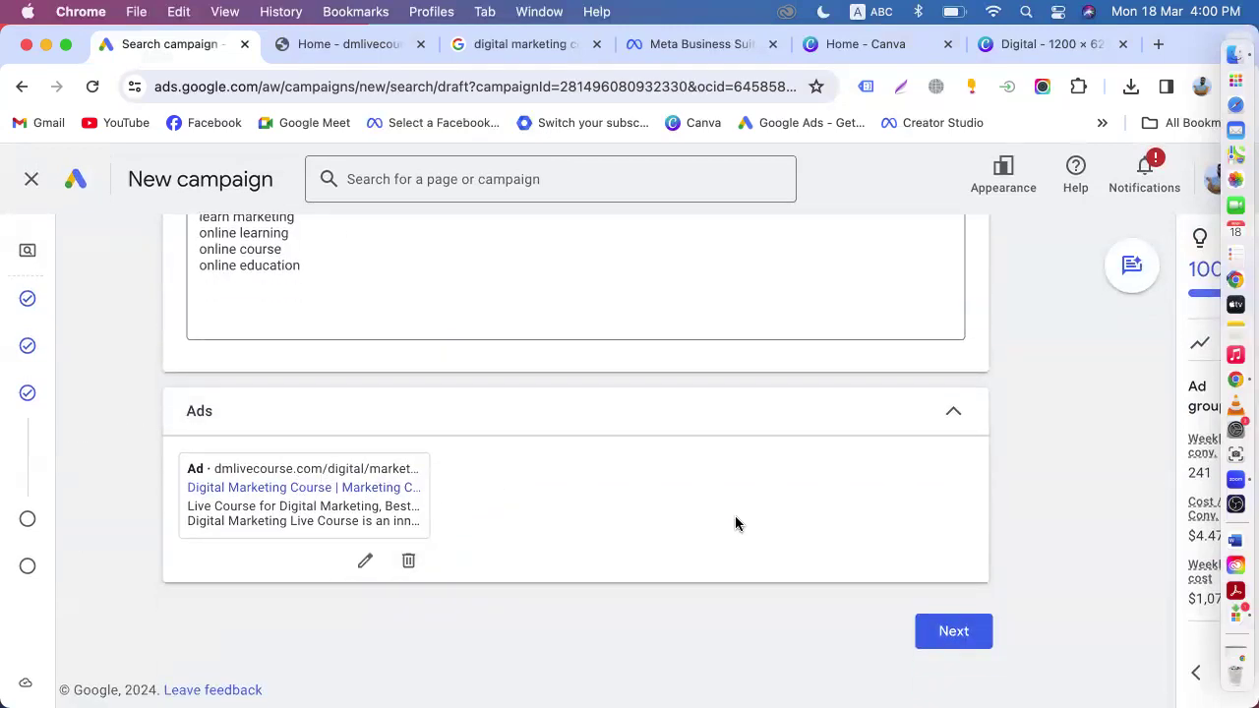
click(947, 633)
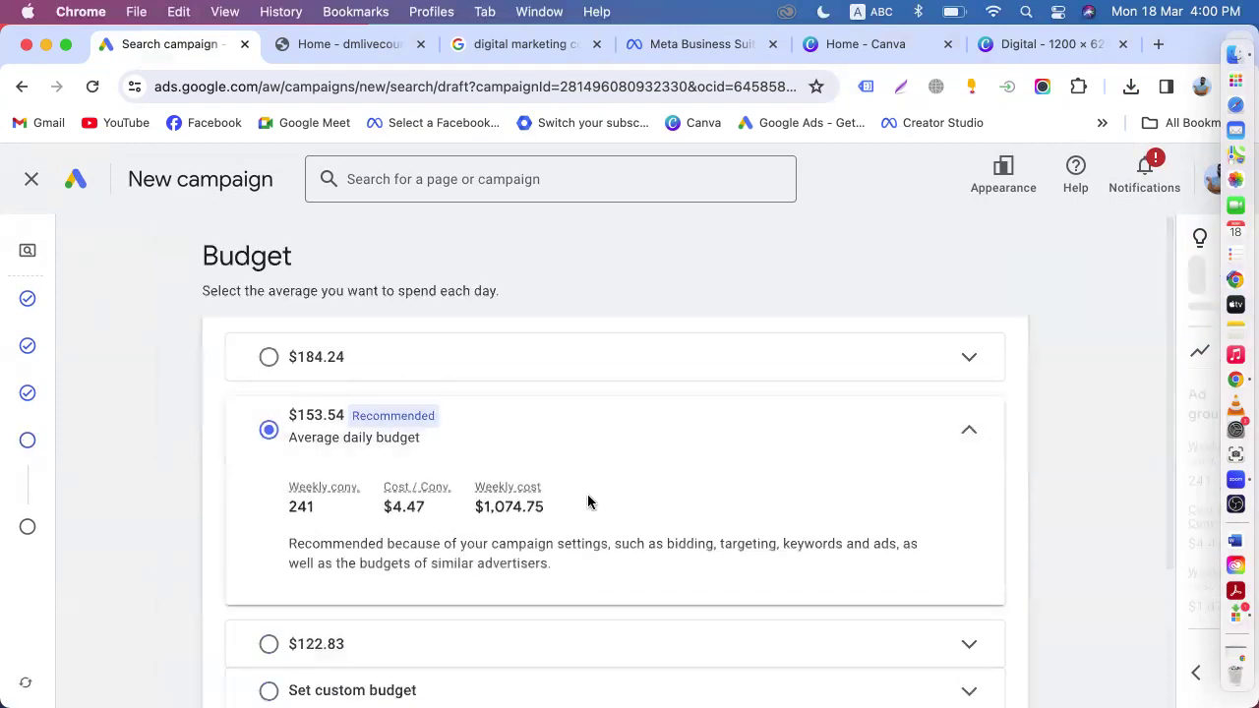
- Set a custom average daily budget of $50 for the campaign and proceed to the review
scroll(591, 501, down, 2)
scroll(587, 502, down, 2)
click(318, 526)
click(362, 440)
key(BackSpace)
key(BackSpace)
key(BackSpace)
key(BackSpace)
key(BackSpace)
key(BackSpace)
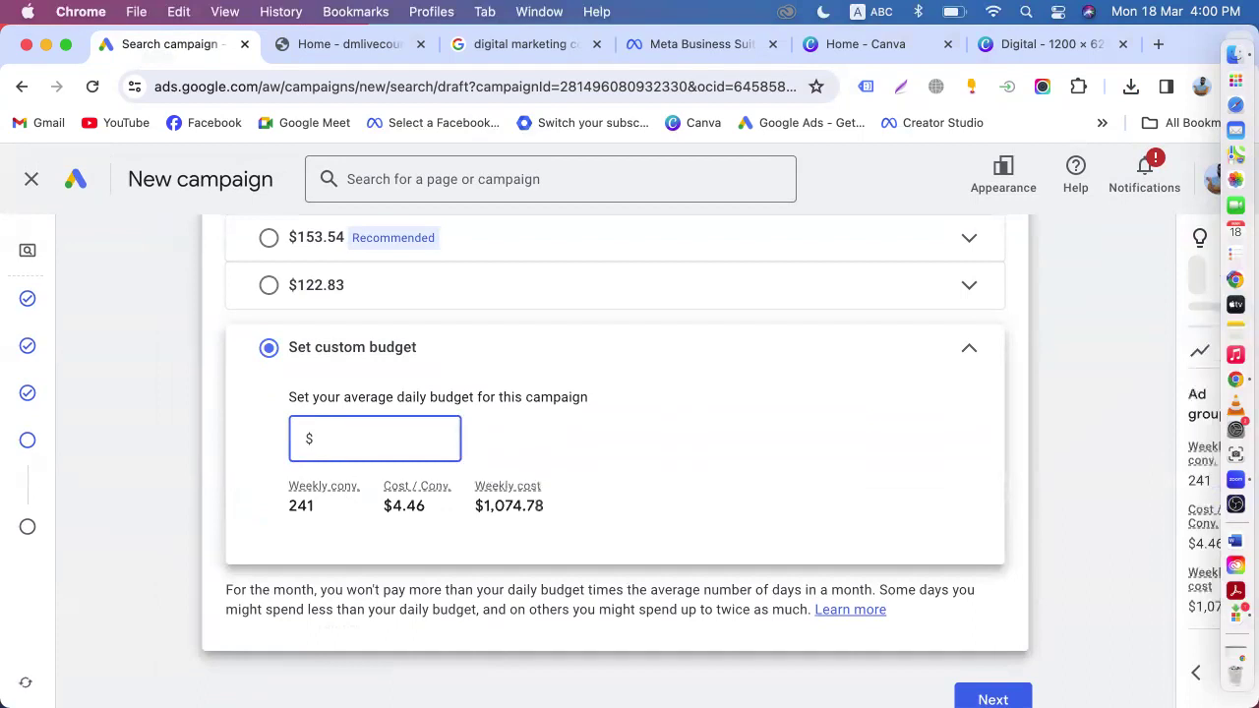
text(50)
click(992, 696)
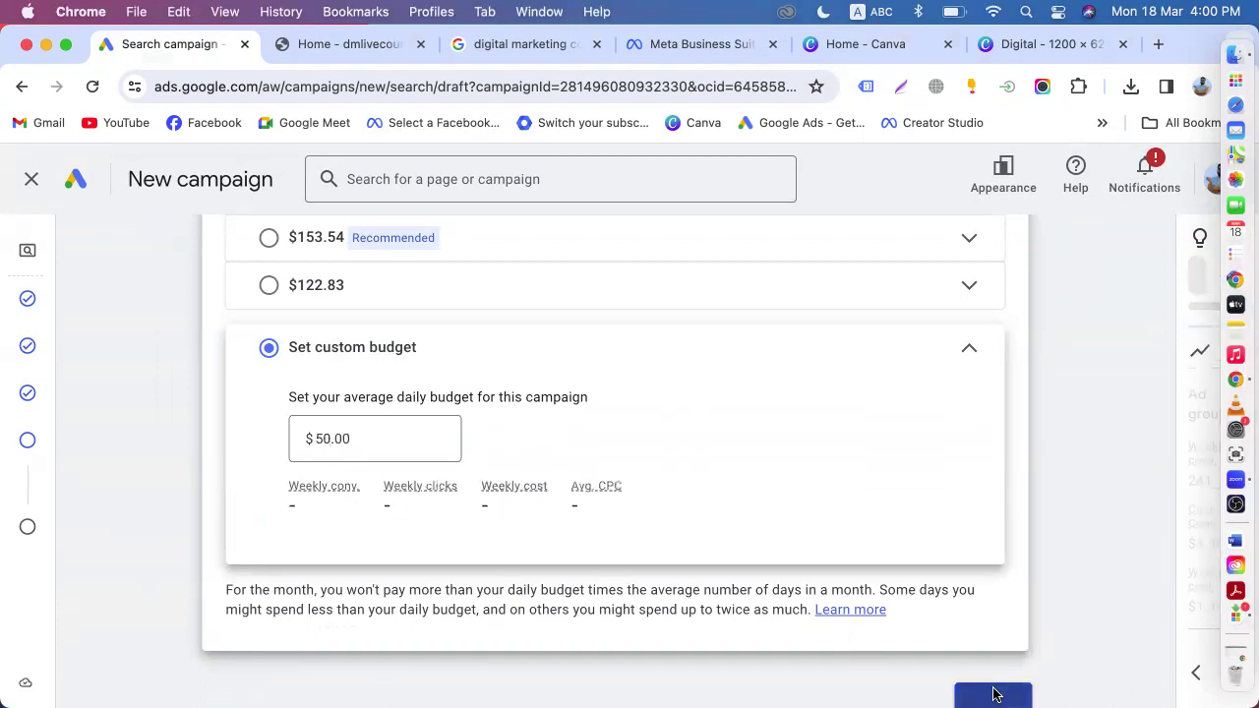
- Reopen the budget from the campaign review, re-enter $50 as the custom daily budget, and return to the review
scroll(674, 561, down, 10)
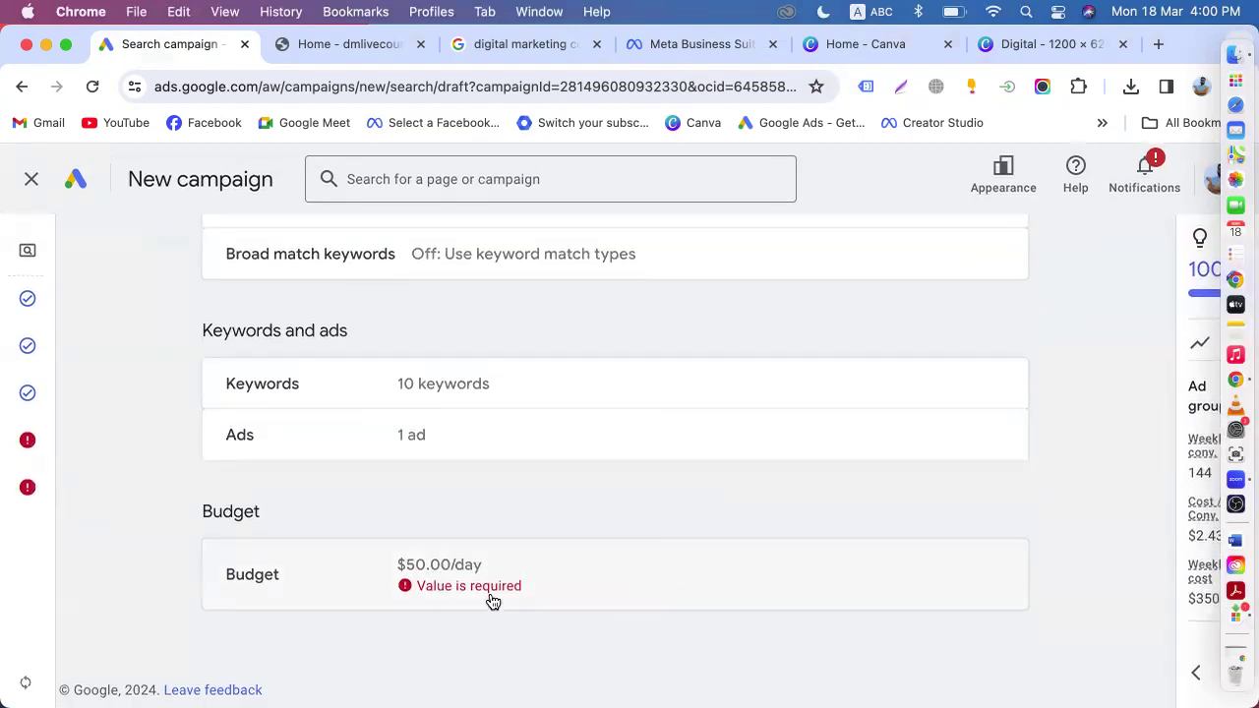
click(476, 590)
click(370, 502)
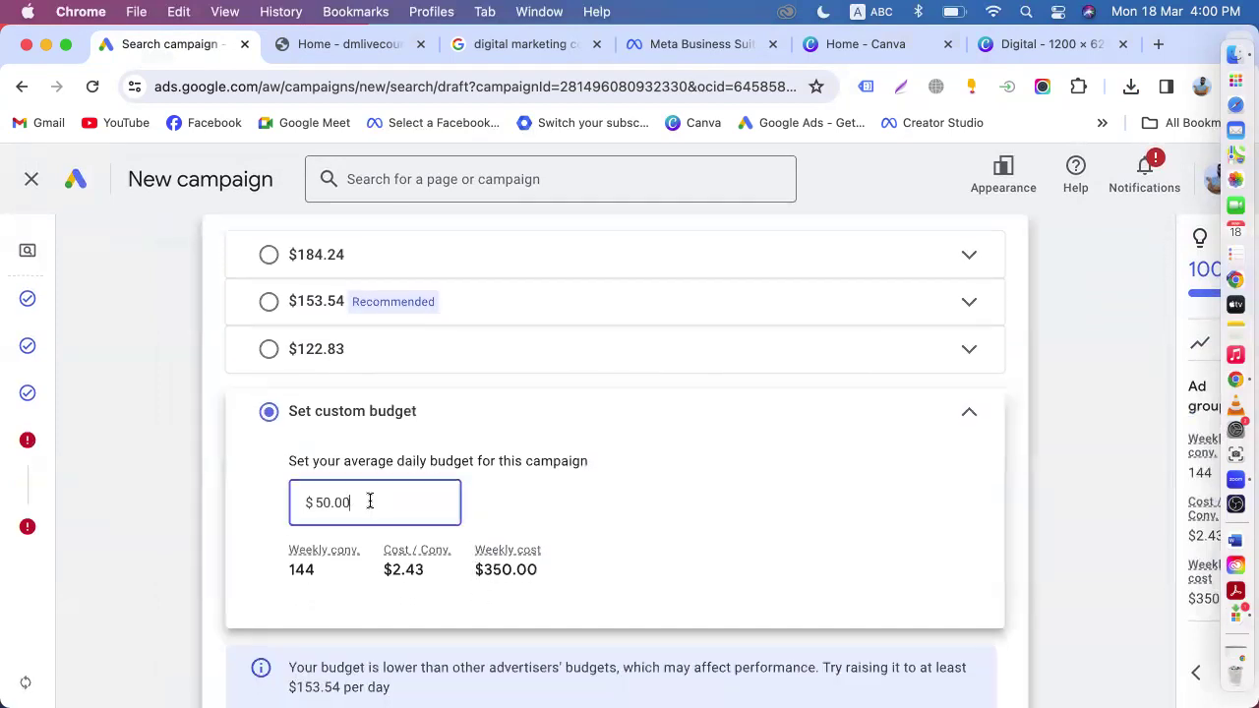
text(50.0000)
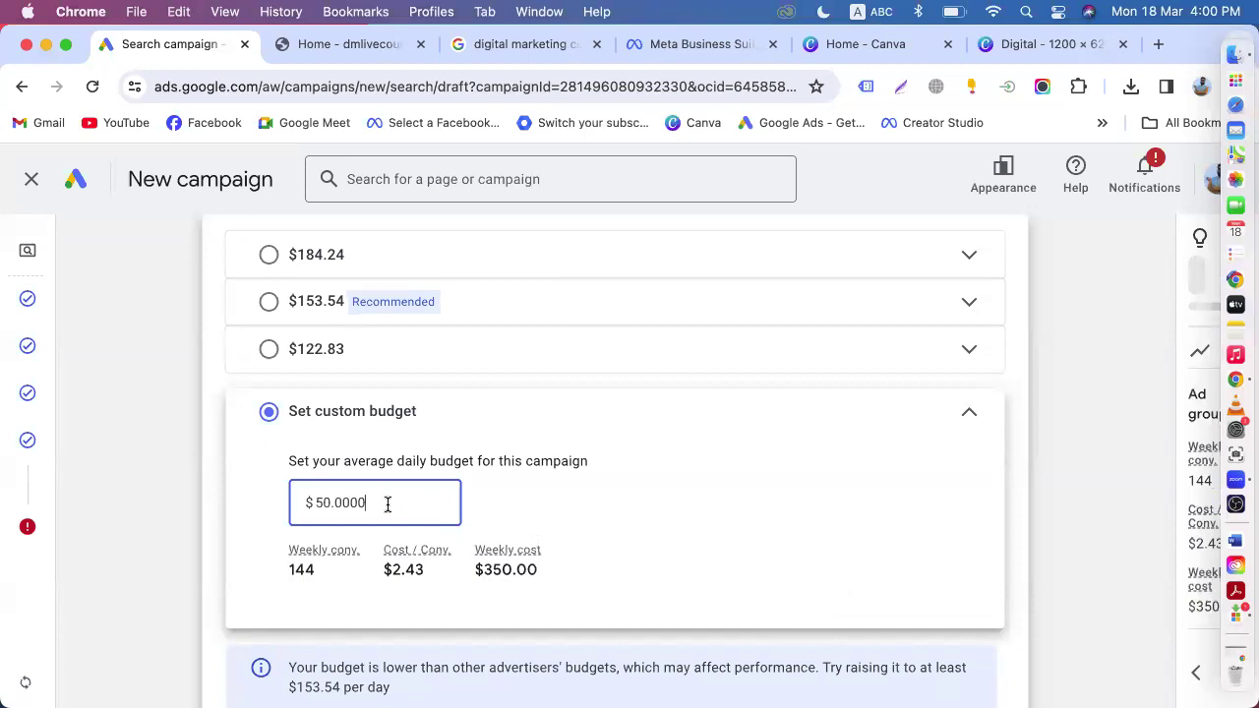
drag(388, 503, 302, 505)
key(BackSpace)
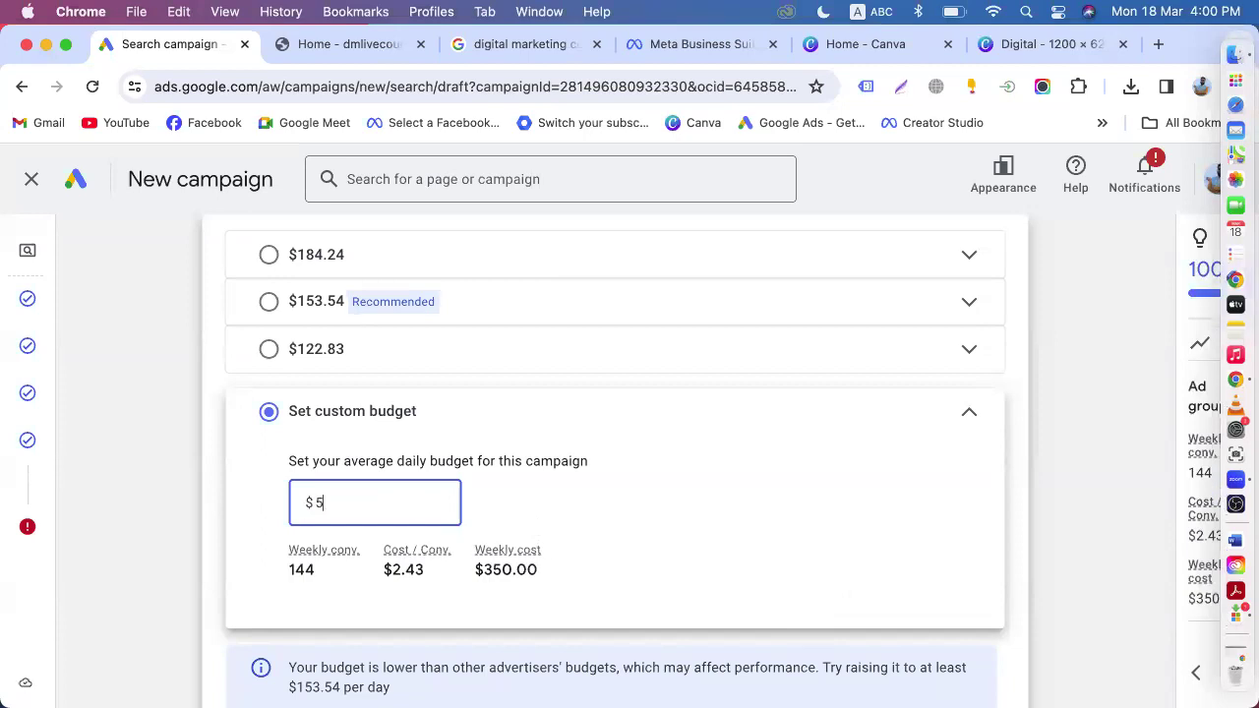
click(1013, 551)
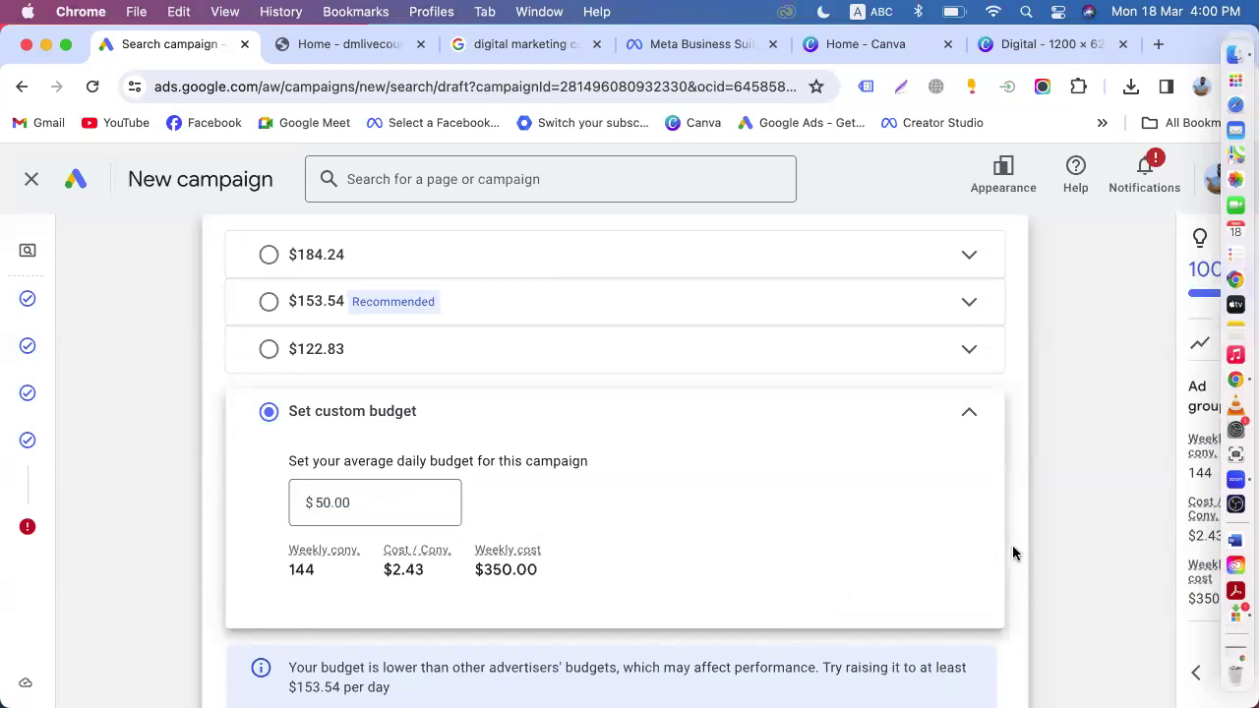
scroll(1013, 554, down, 2)
click(990, 657)
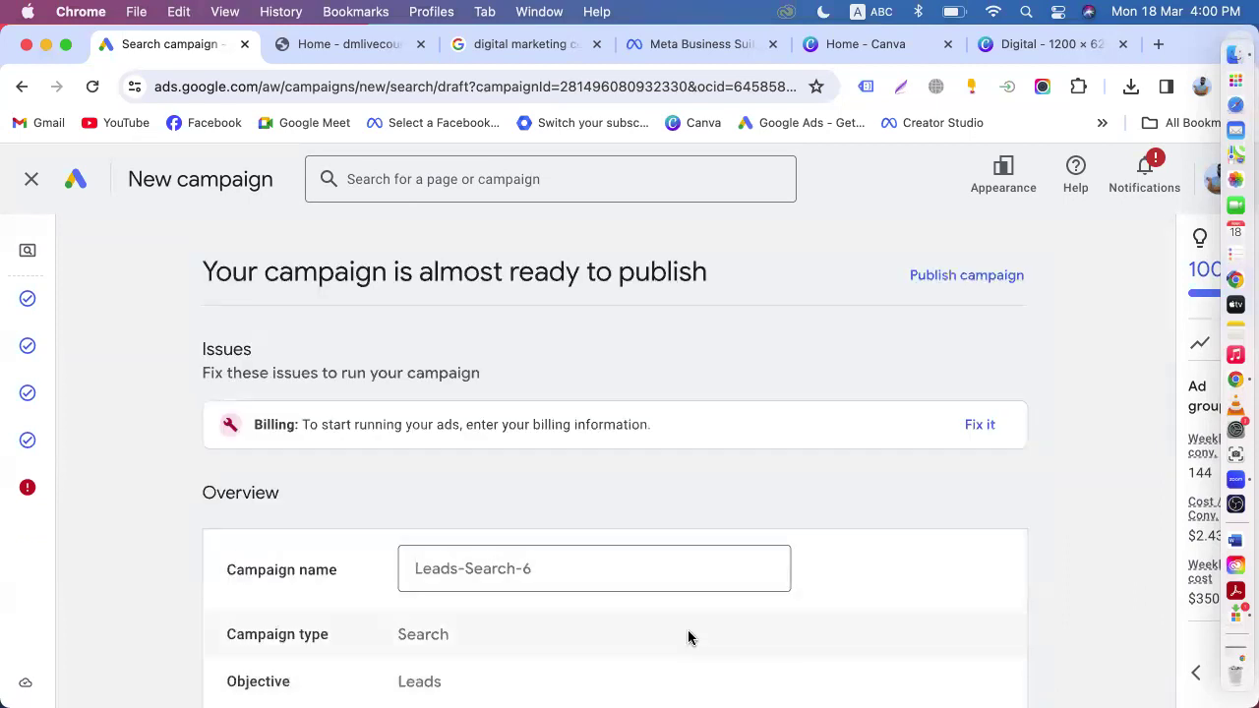
- Publish the Leads-Search-6 campaign, confirming publication despite the missing billing information
scroll(688, 636, down, 10)
click(943, 616)
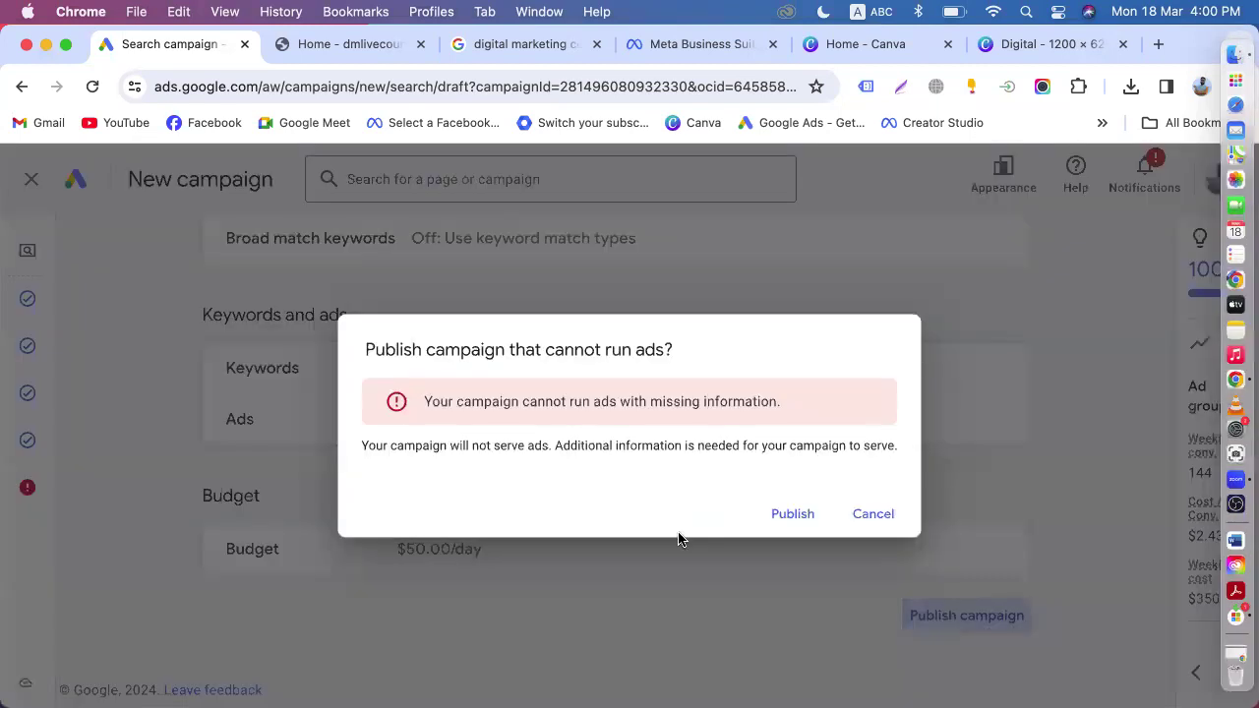
click(790, 520)
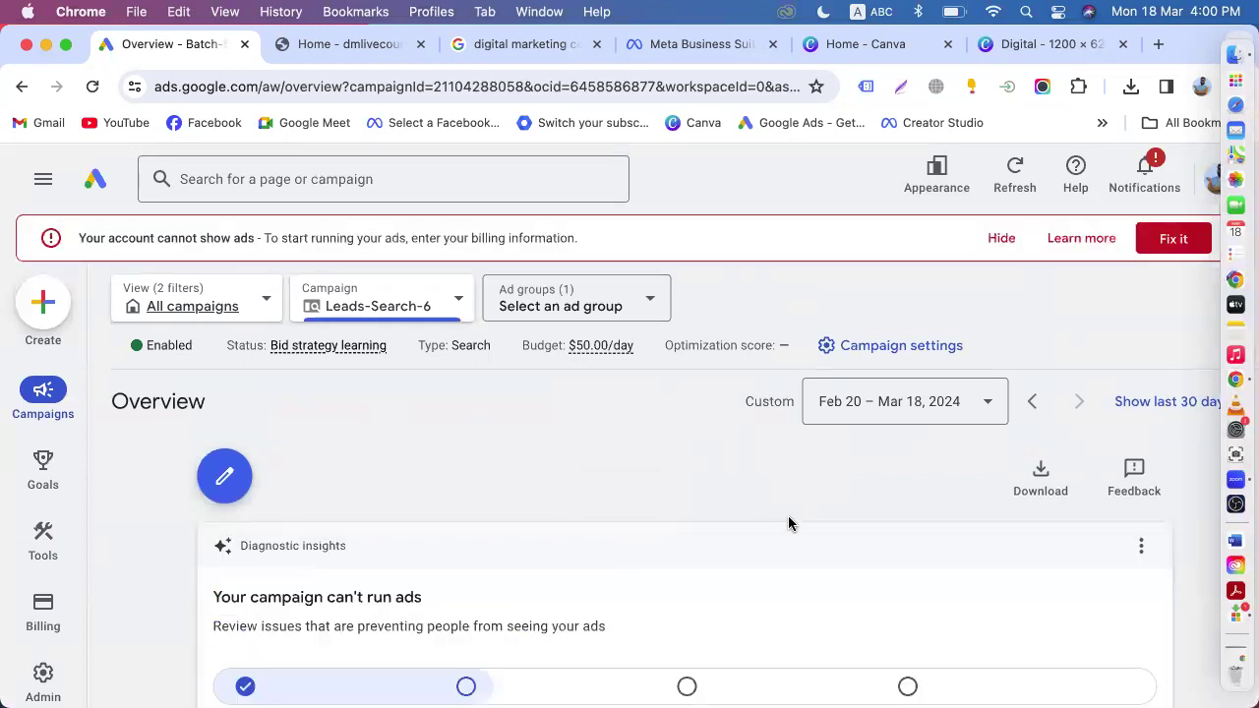
- Return to the account overview for all campaigns and start a new campaign
click(103, 189)
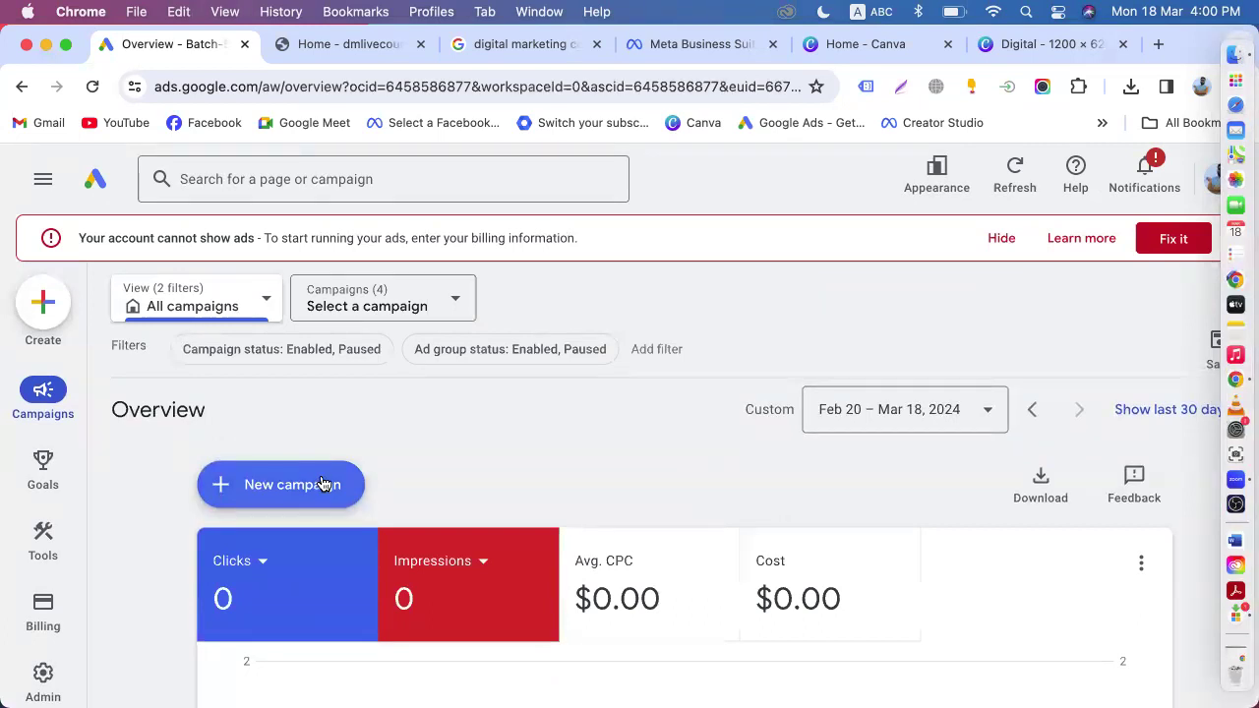
click(245, 494)
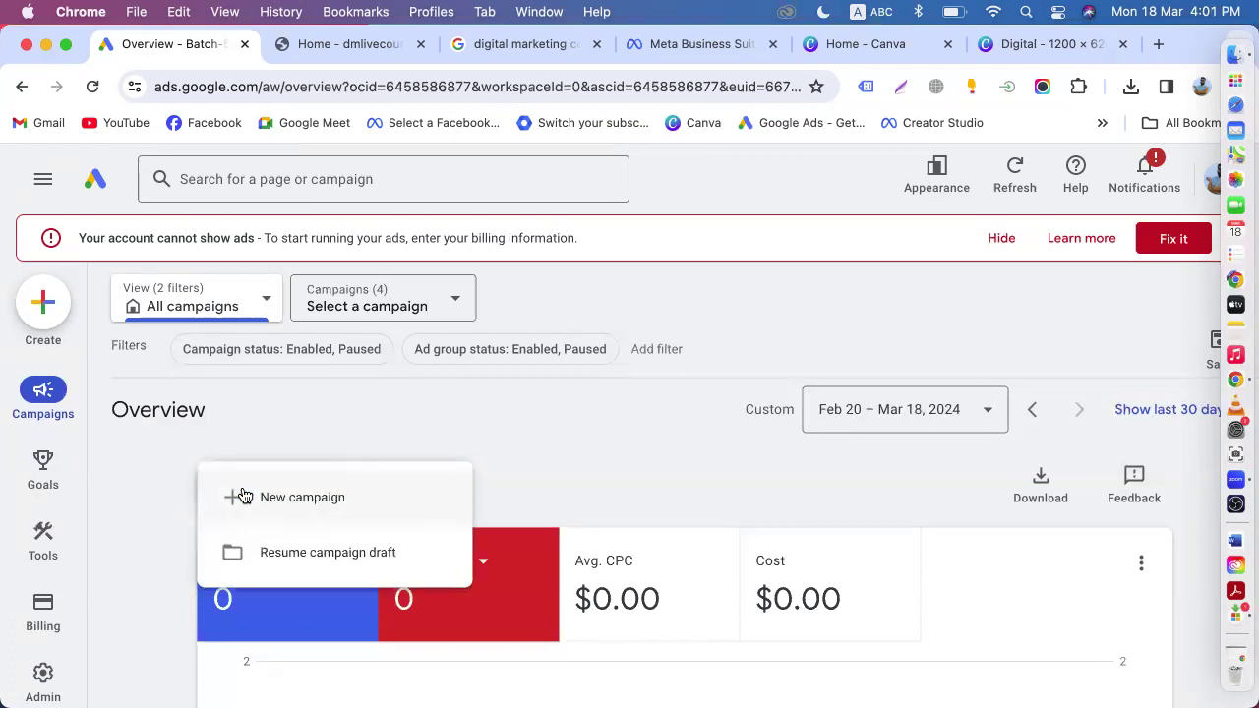
click(304, 497)
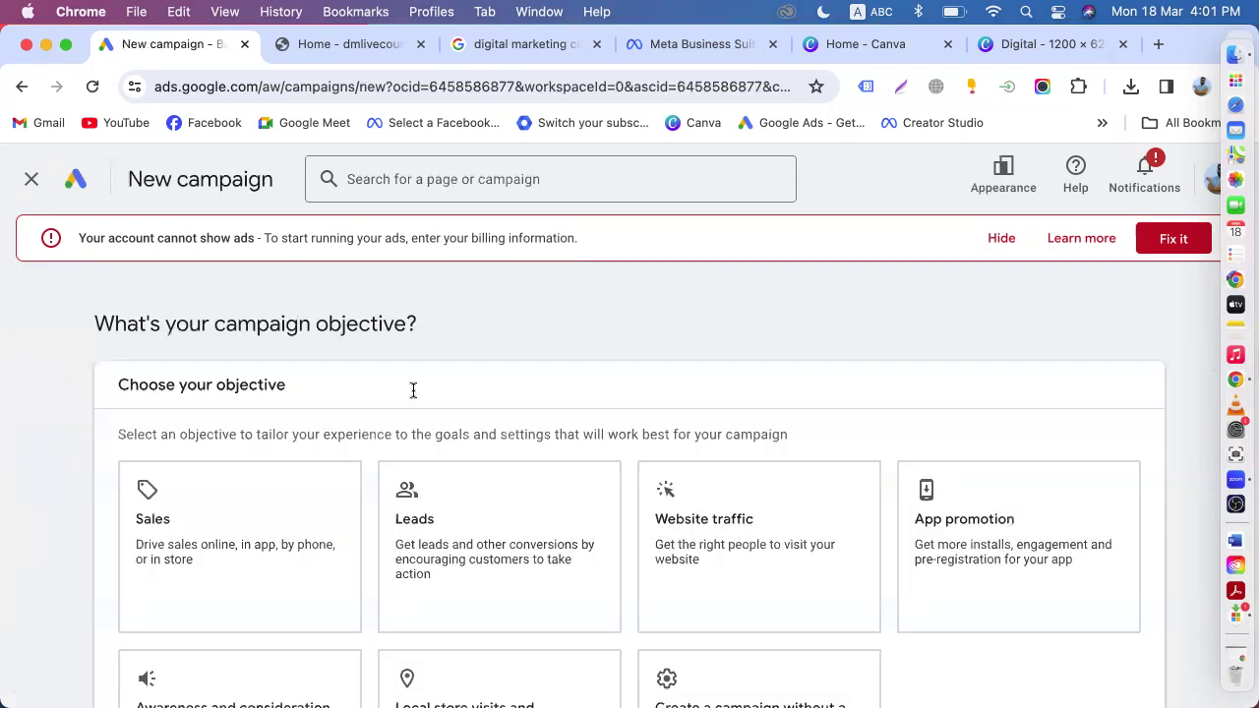
- Choose the Leads objective, accept its conversion goals, and select Search as the campaign type
scroll(382, 416, down, 2)
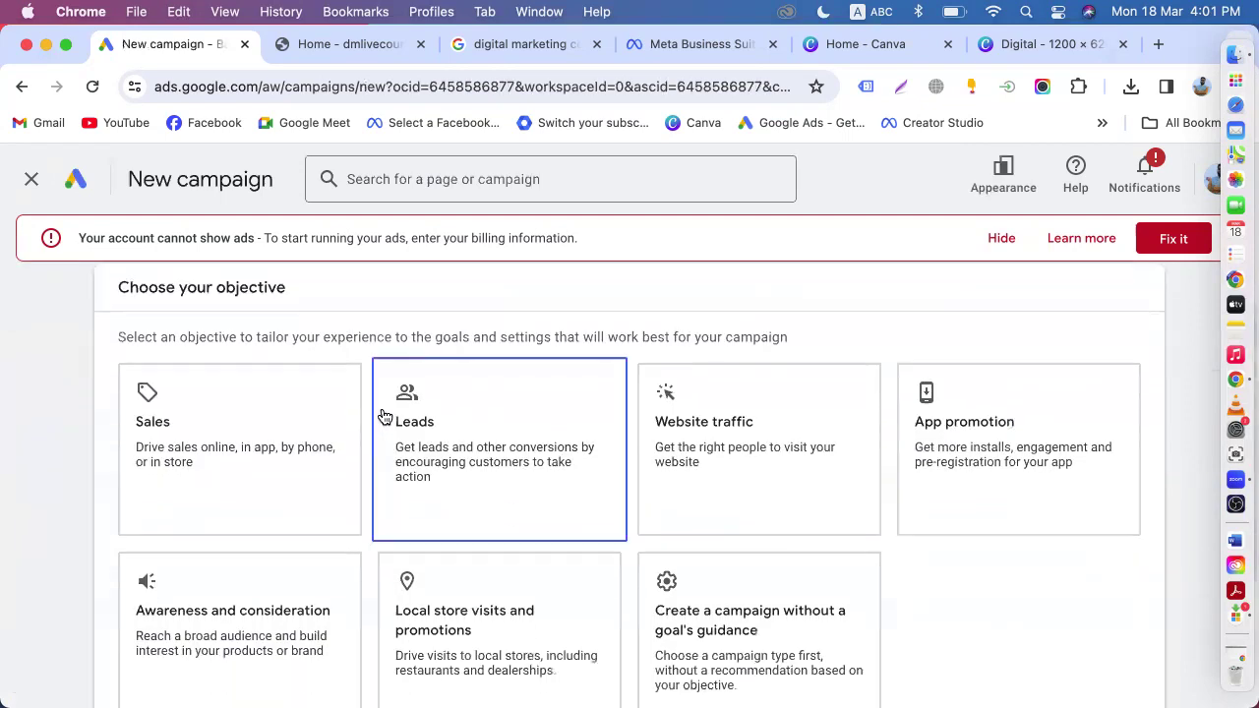
click(492, 450)
scroll(1035, 586, down, 3)
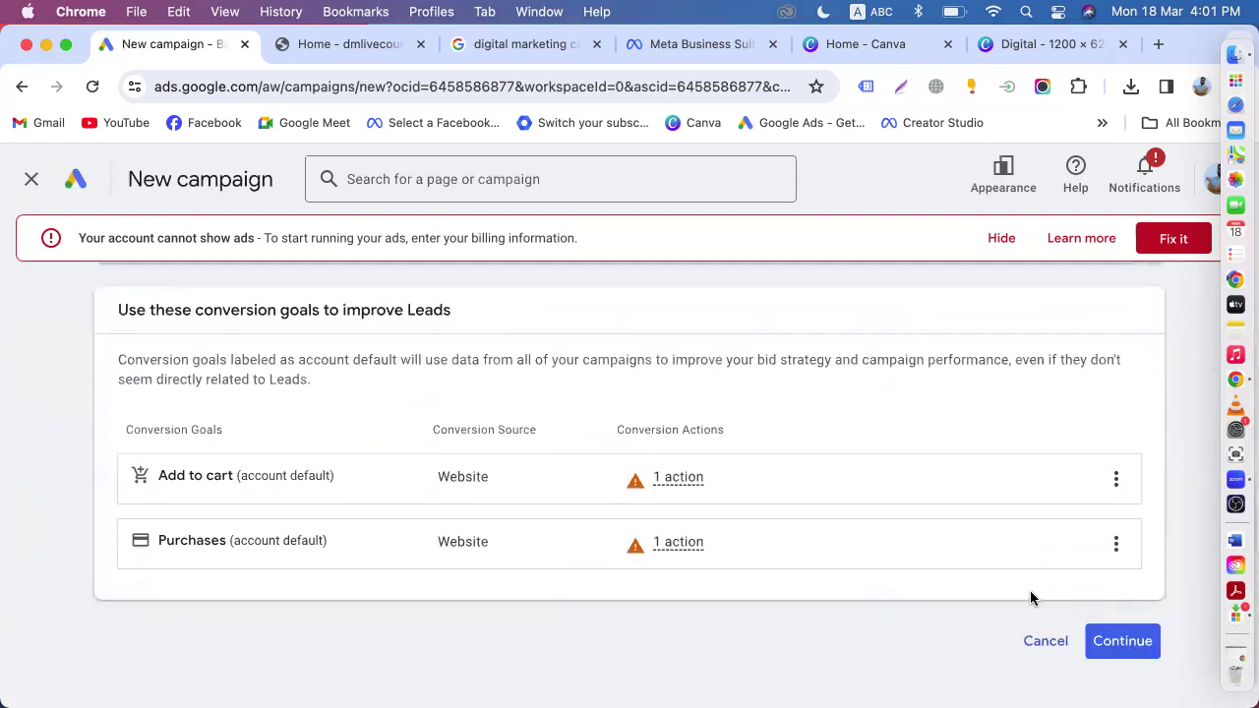
click(1123, 633)
scroll(666, 594, down, 5)
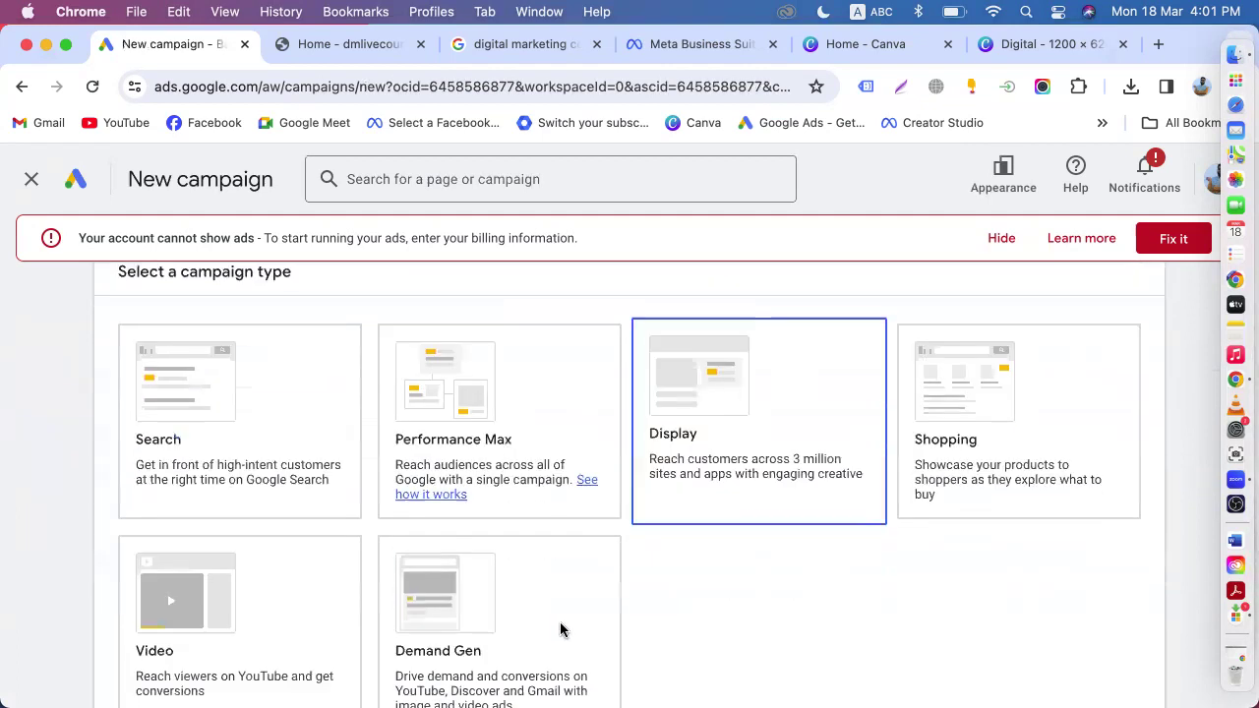
click(298, 441)
scroll(295, 442, down, 3)
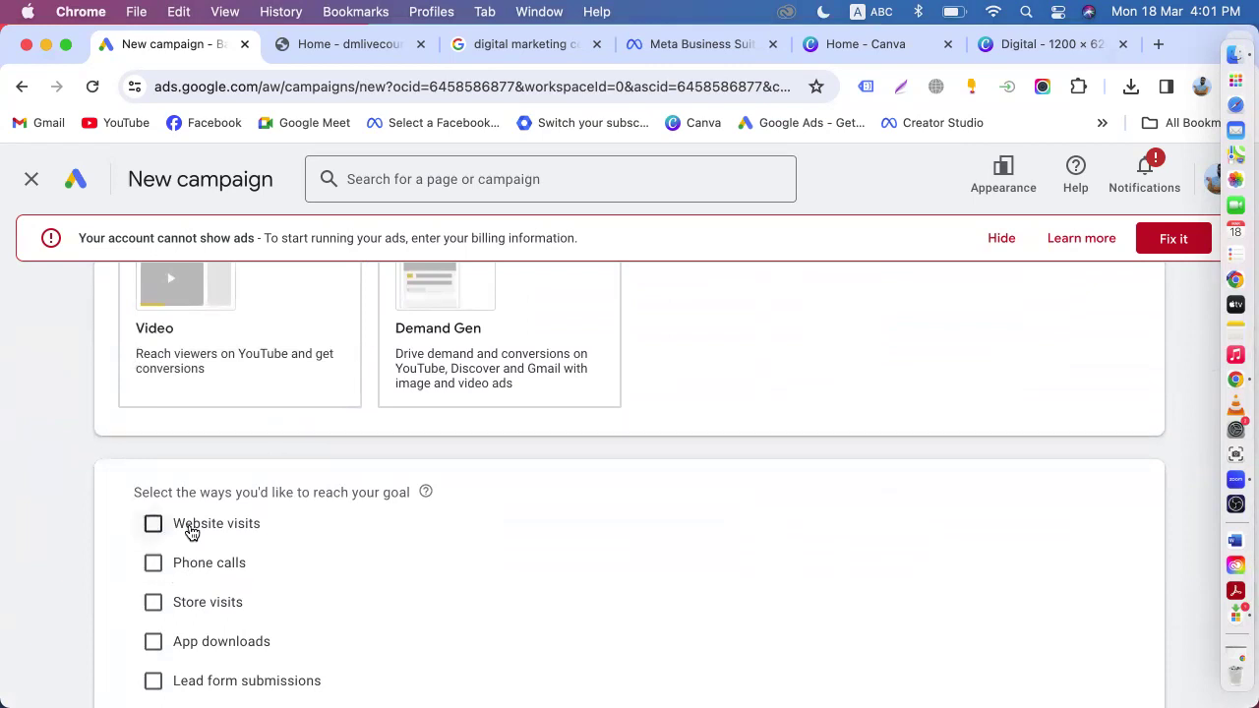
- Change the new campaign's objective to Sales and look over the settings below it
scroll(190, 531, up, 5)
click(188, 527)
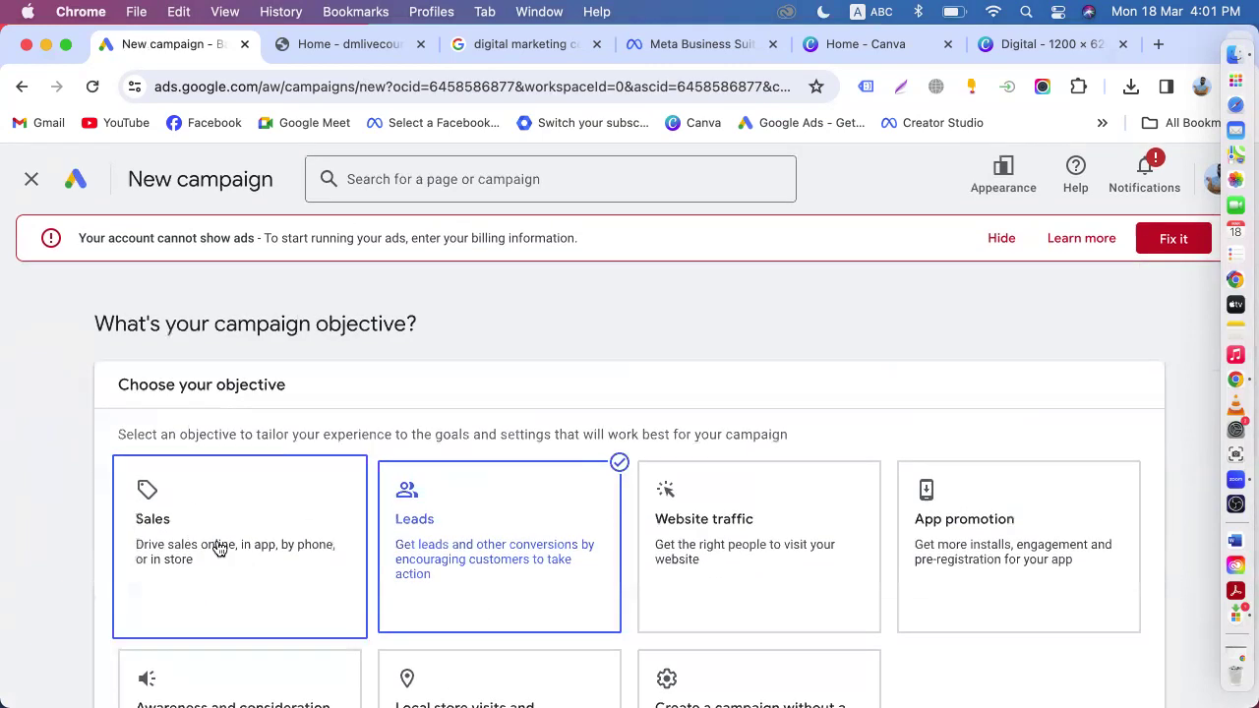
scroll(235, 552, down, 1)
scroll(235, 553, down, 6)
scroll(146, 557, up, 7)
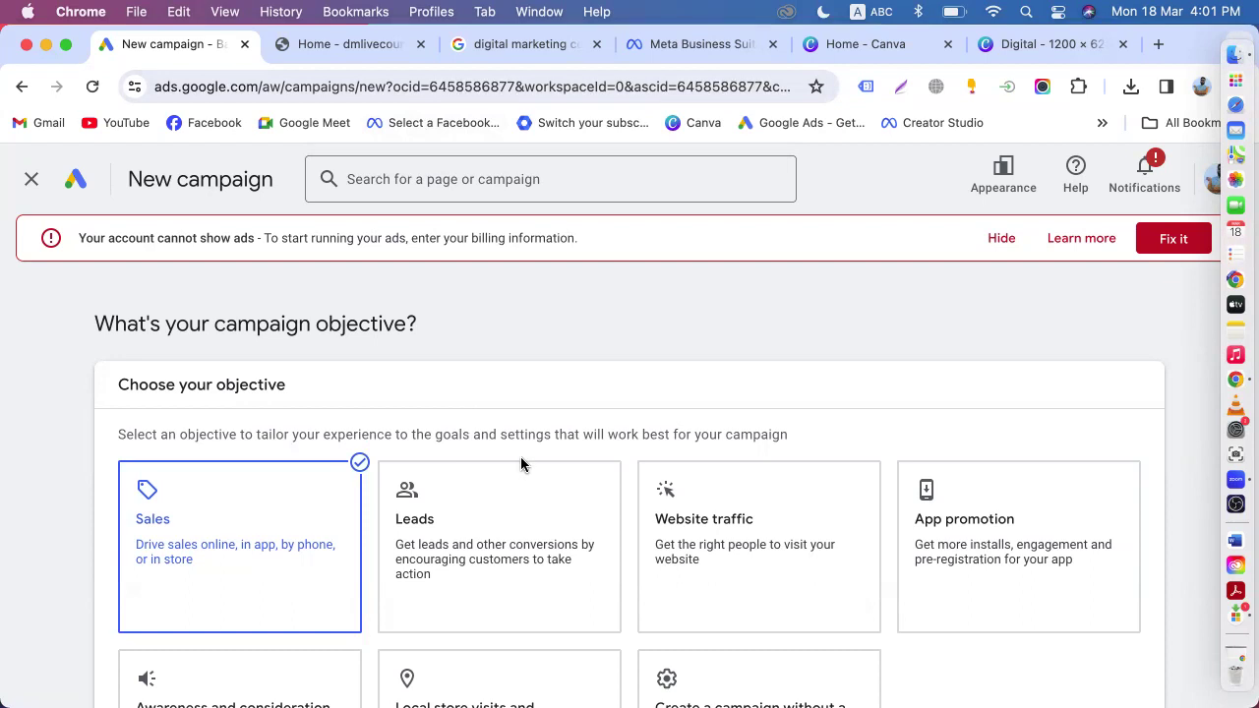
- Search Google for "walton ac" and open Walton's split air conditioner page
click(516, 45)
click(383, 87)
text(walto)
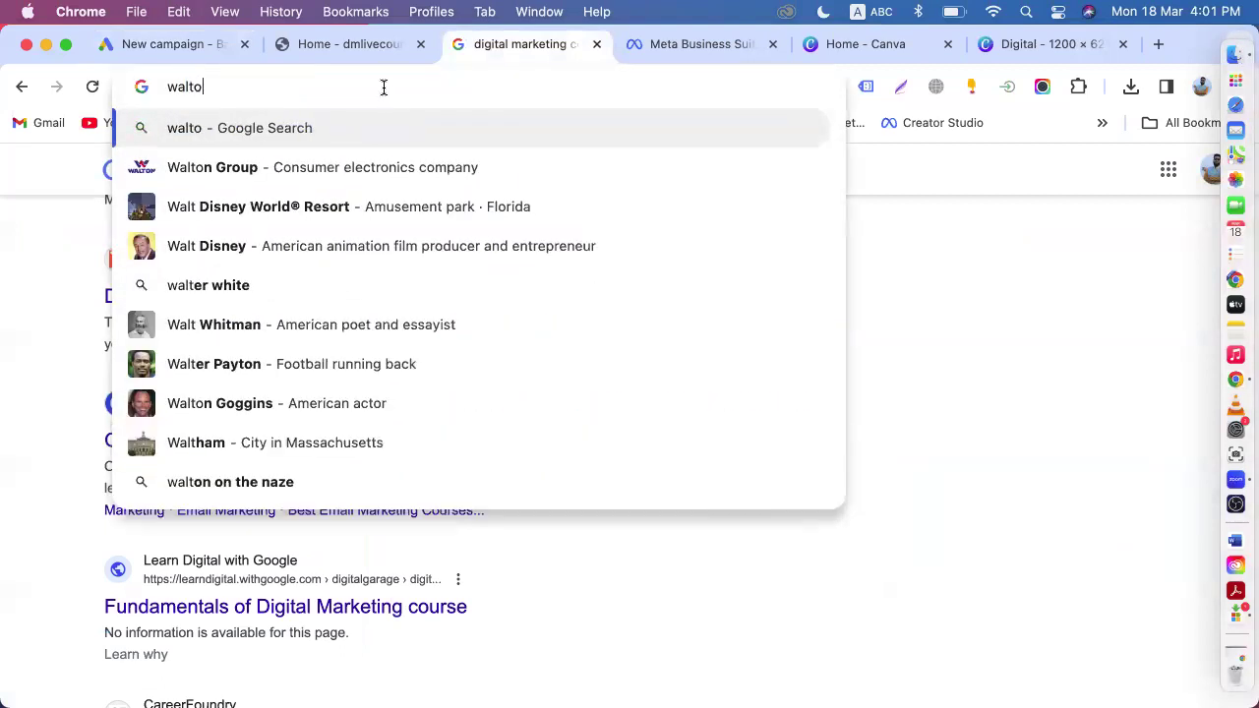
text(n ac)
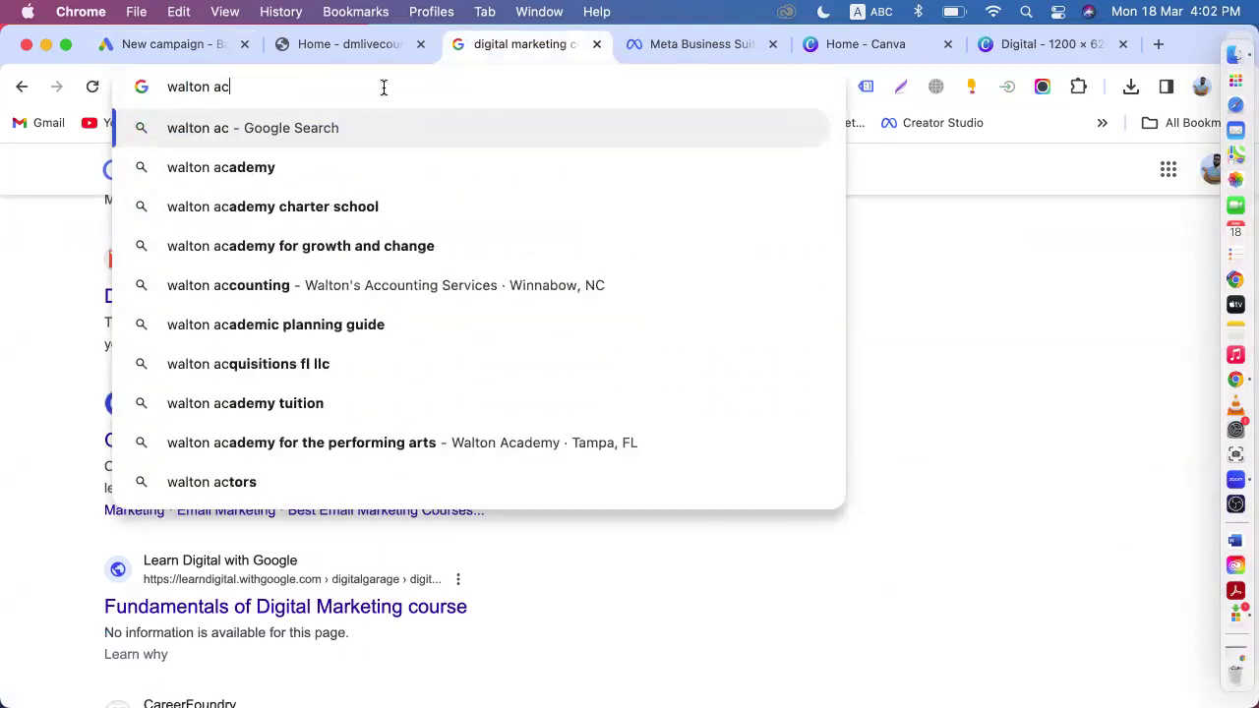
key(Return)
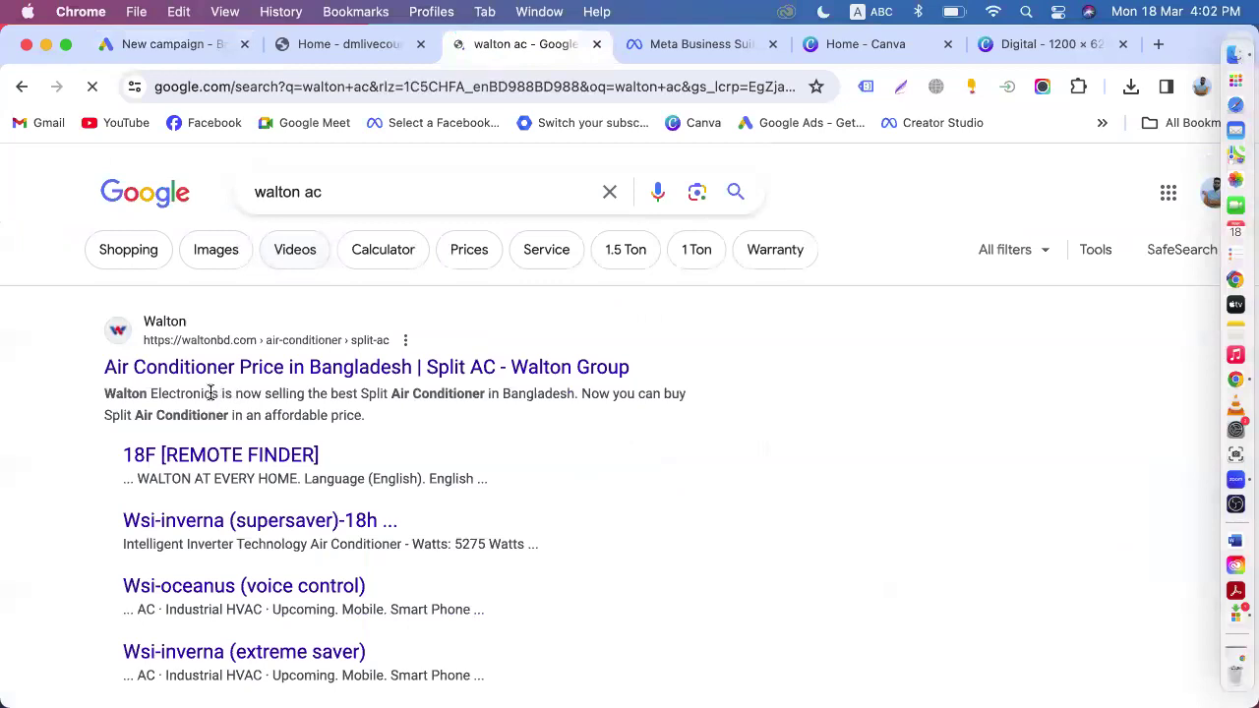
click(228, 367)
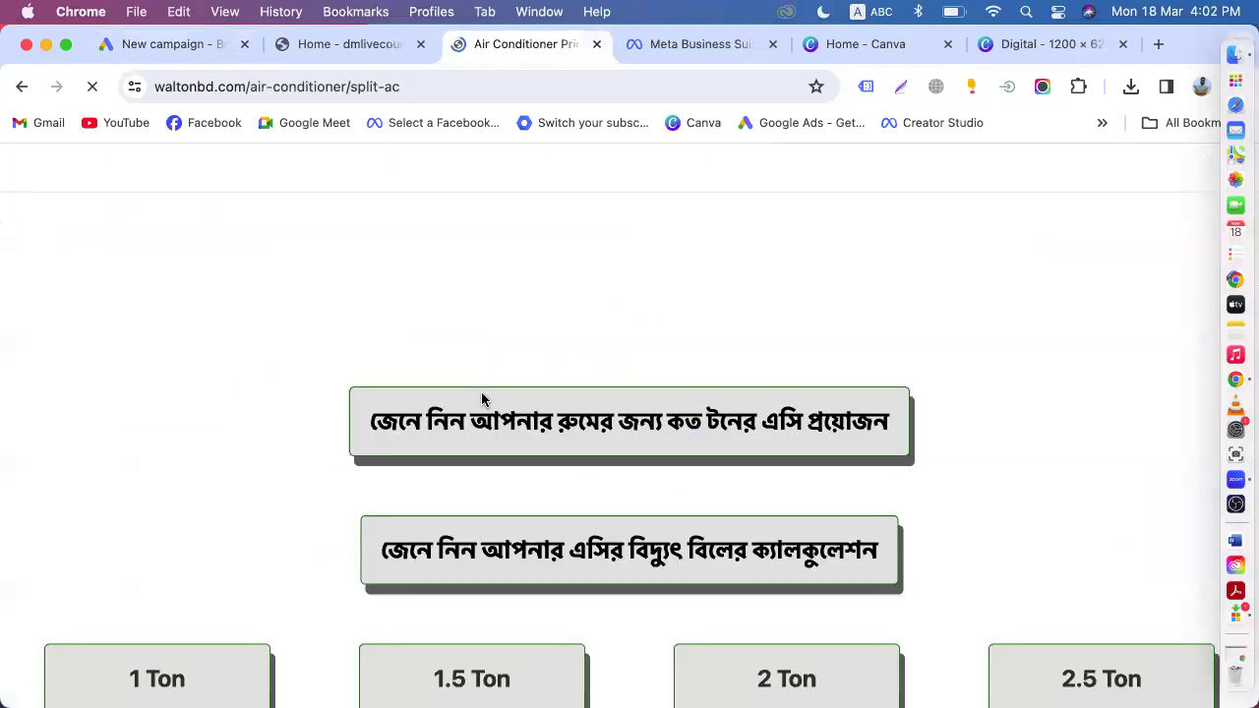
- Examine Walton's split AC page for its calculators, capacities, product listings and prices, and return to the new campaign setup
scroll(481, 400, down, 3)
scroll(481, 399, down, 4)
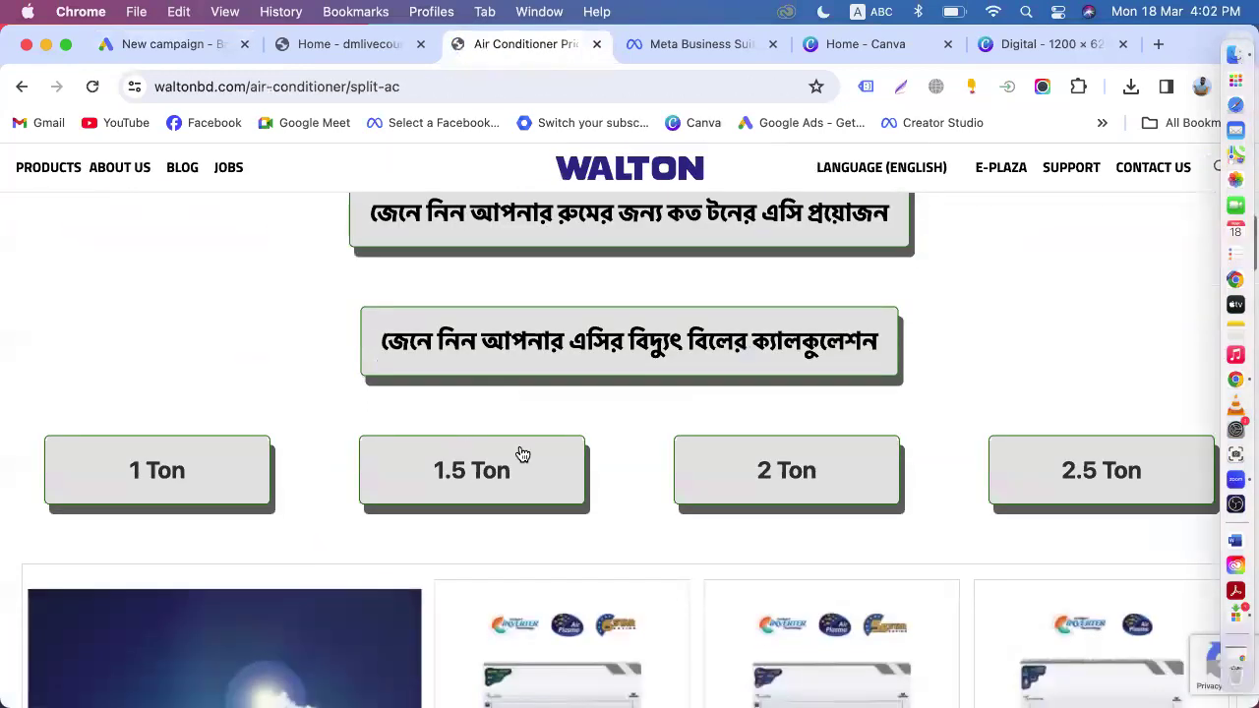
scroll(517, 365, up, 1)
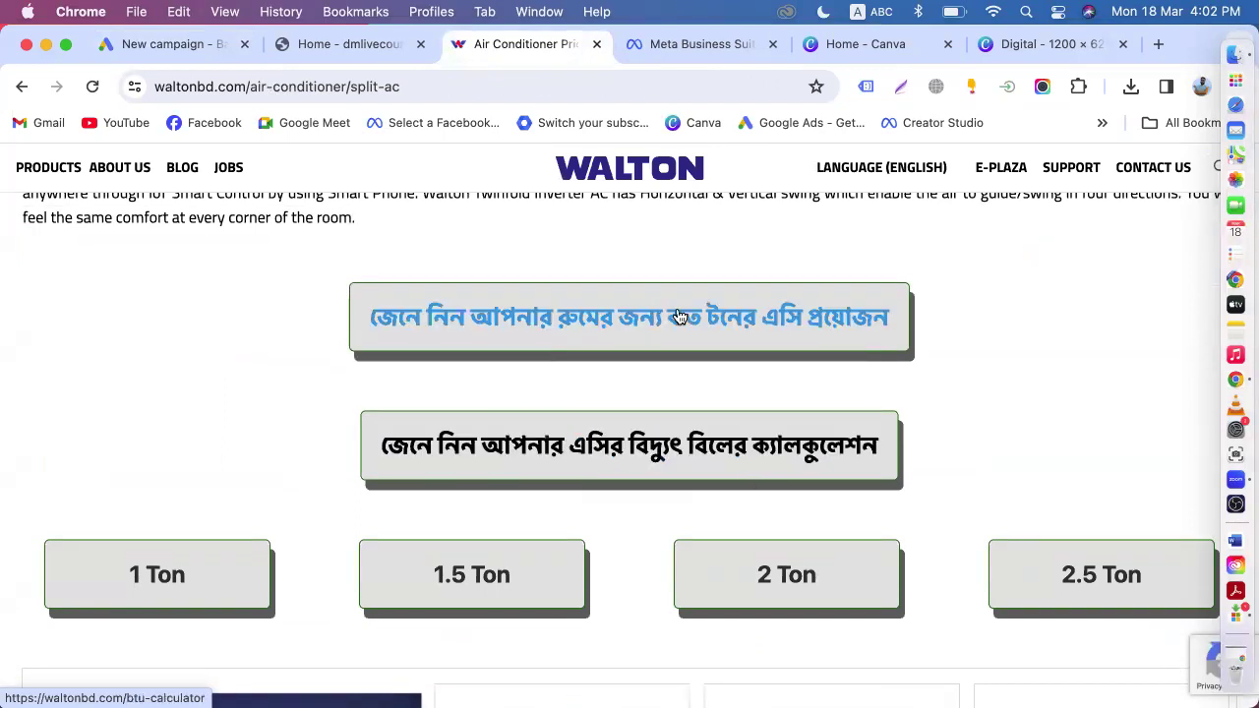
scroll(705, 364, down, 4)
scroll(572, 431, down, 3)
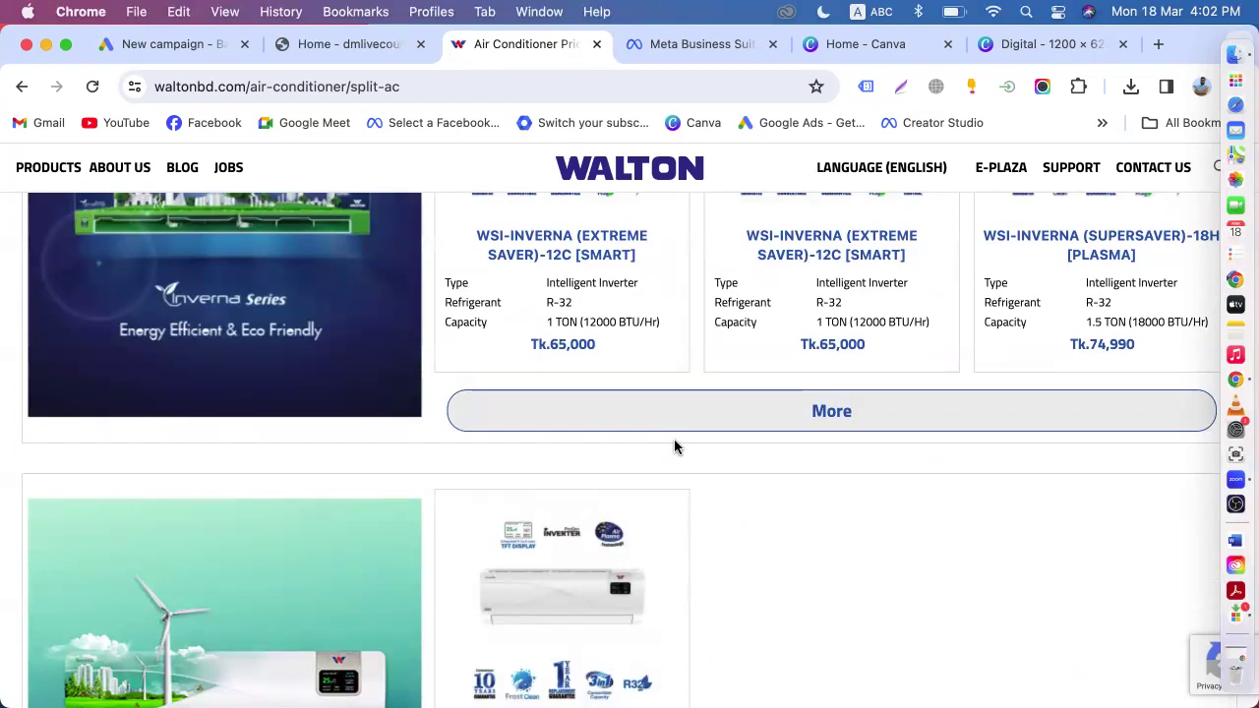
scroll(674, 446, up, 15)
scroll(674, 446, down, 5)
scroll(673, 446, down, 20)
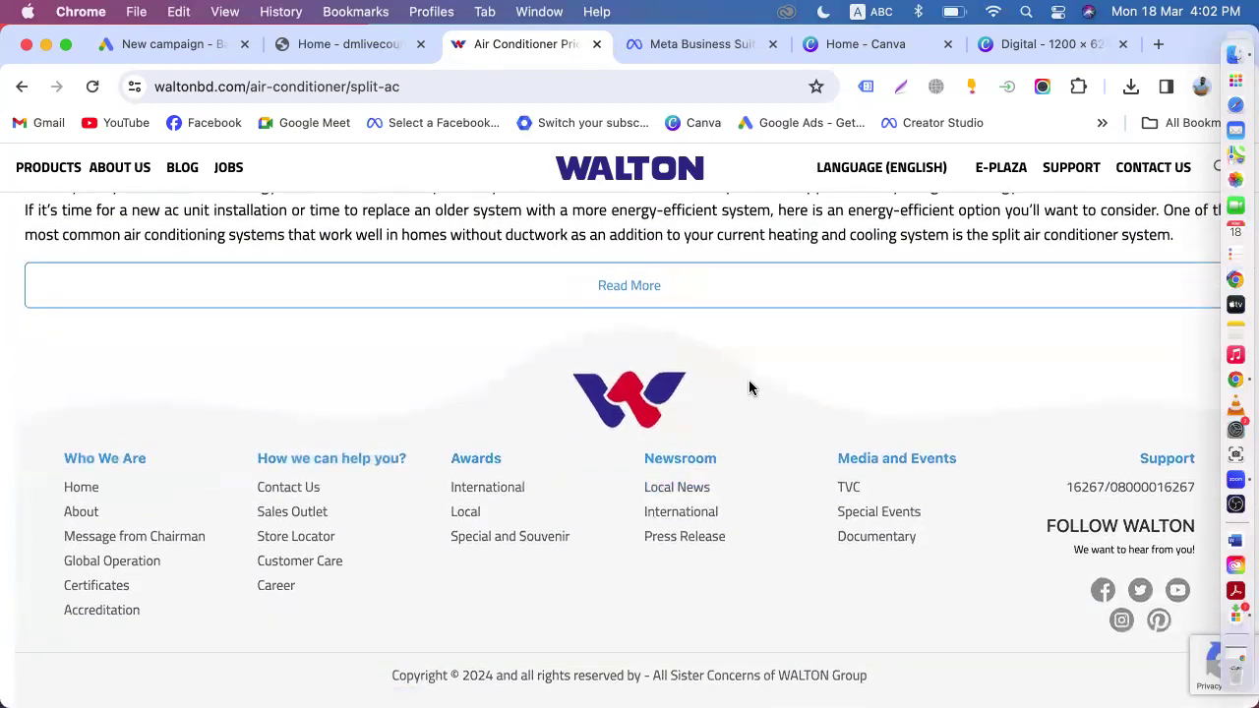
scroll(750, 378, up, 20)
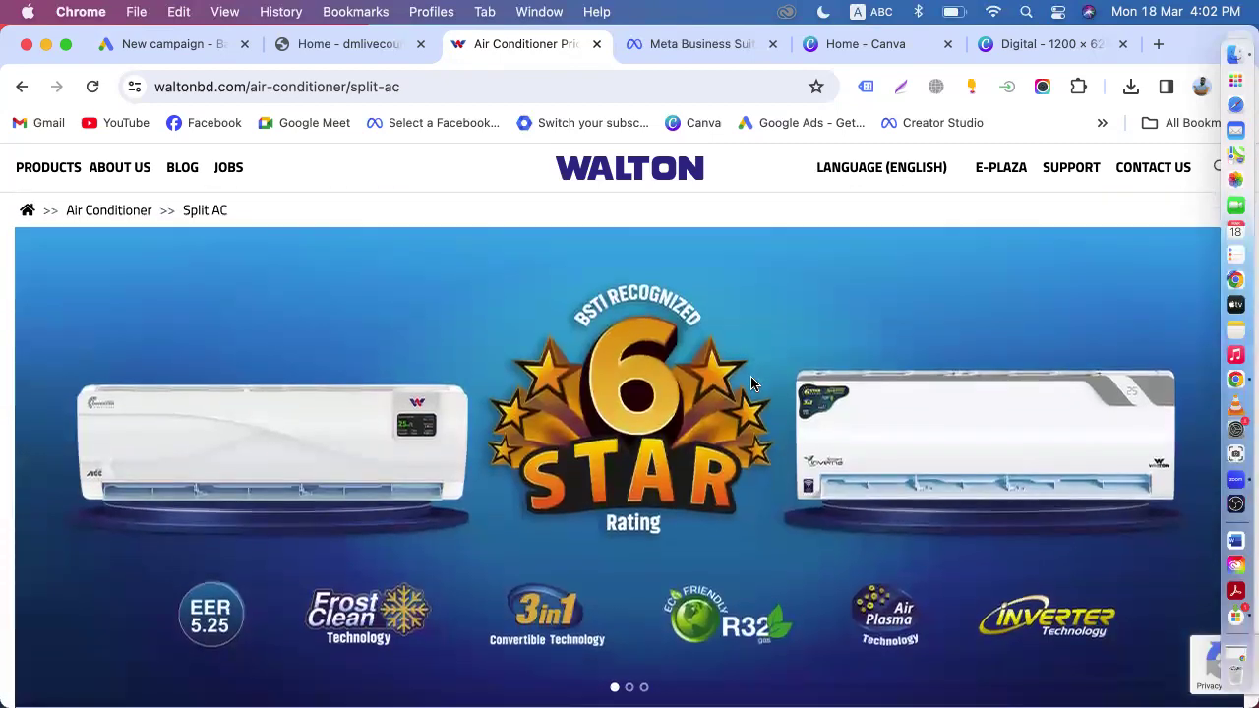
click(190, 62)
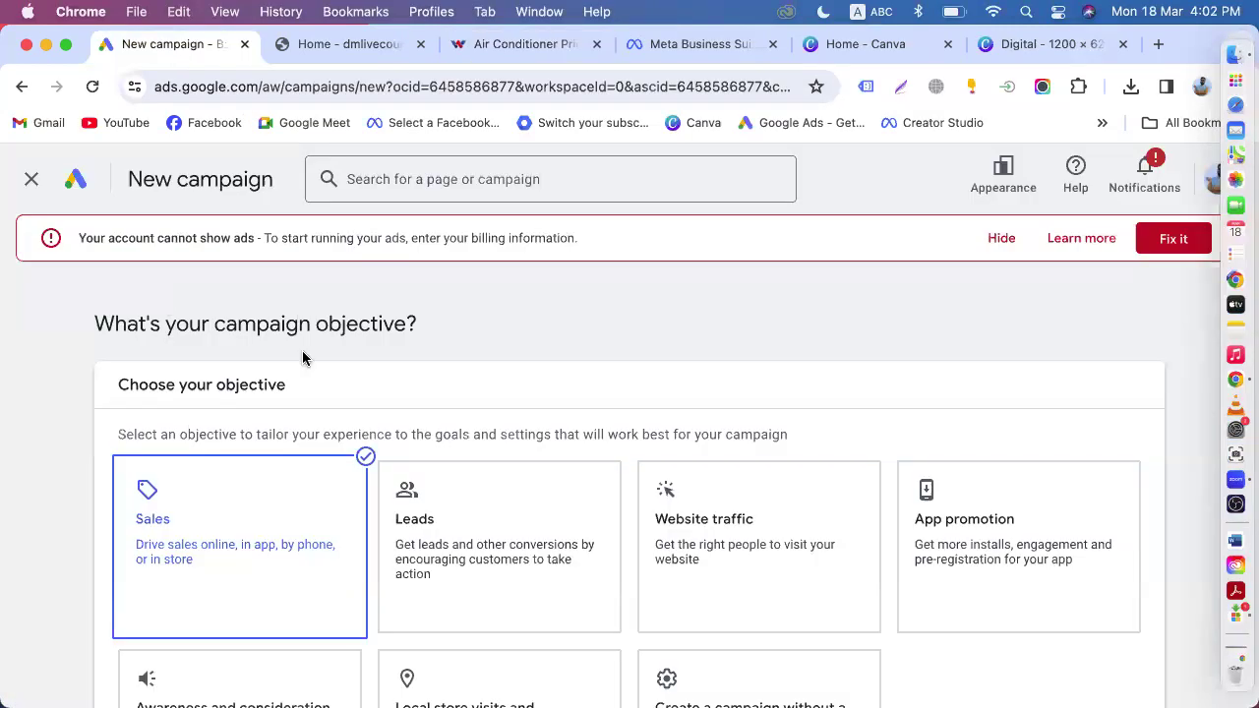
- Accept the Sales objective with its Add to cart and Purchases conversion goals, and select Search as the campaign type
scroll(303, 358, down, 4)
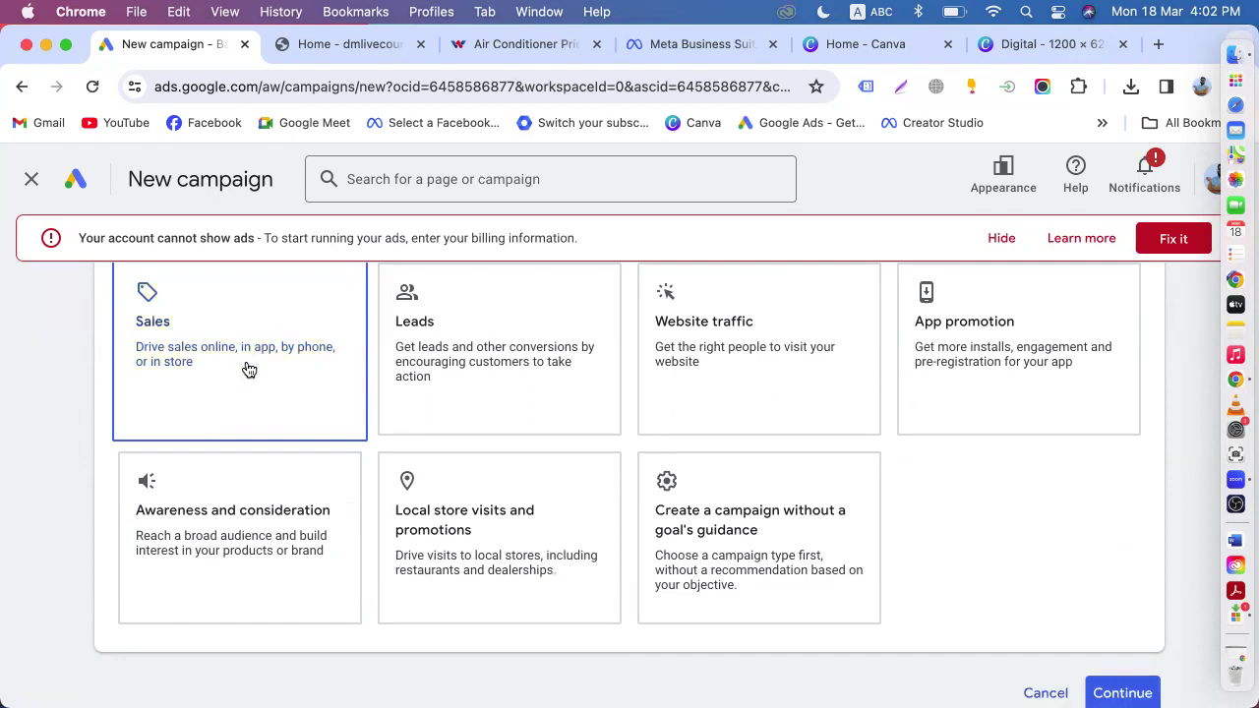
scroll(248, 369, down, 1)
scroll(978, 548, down, 4)
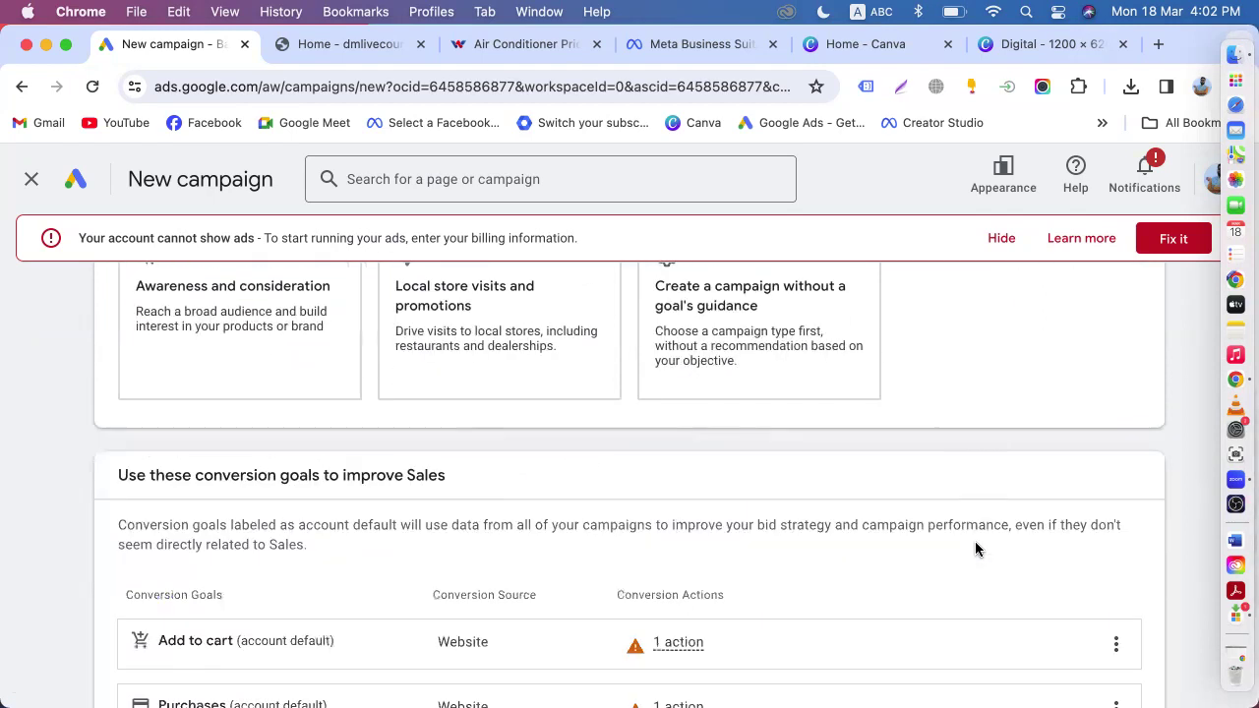
click(1120, 597)
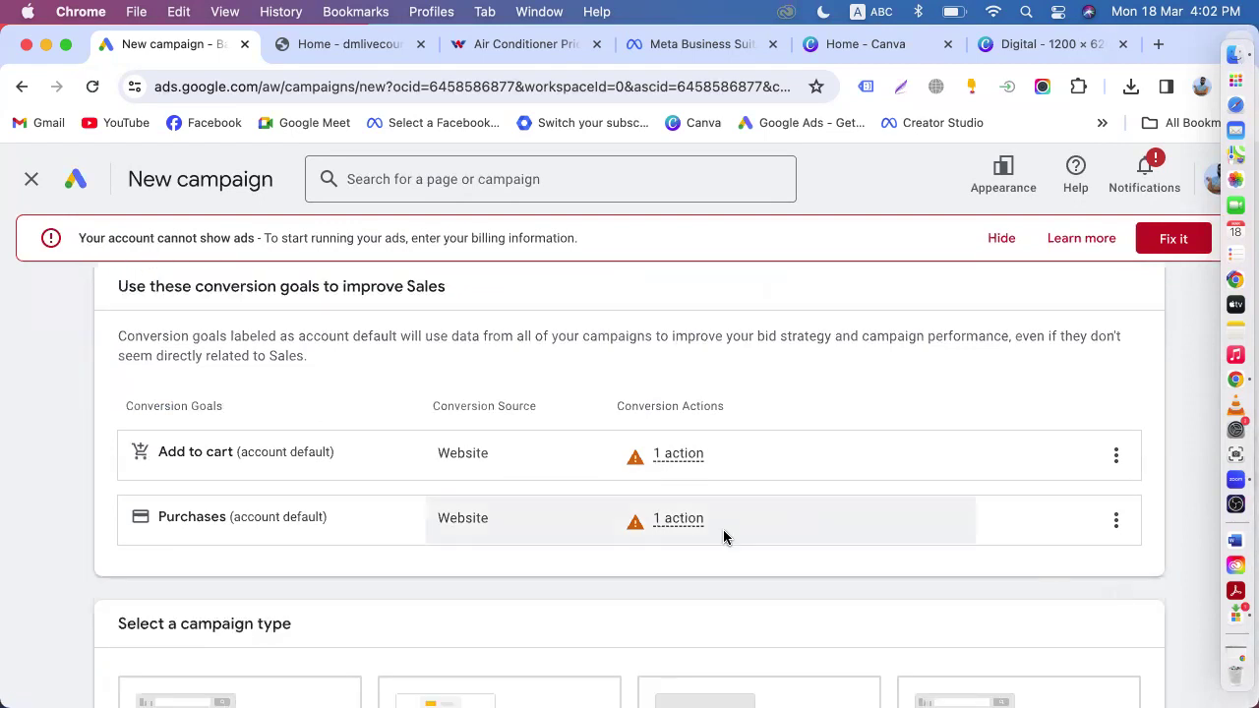
scroll(340, 534, down, 2)
click(247, 456)
scroll(246, 456, down, 5)
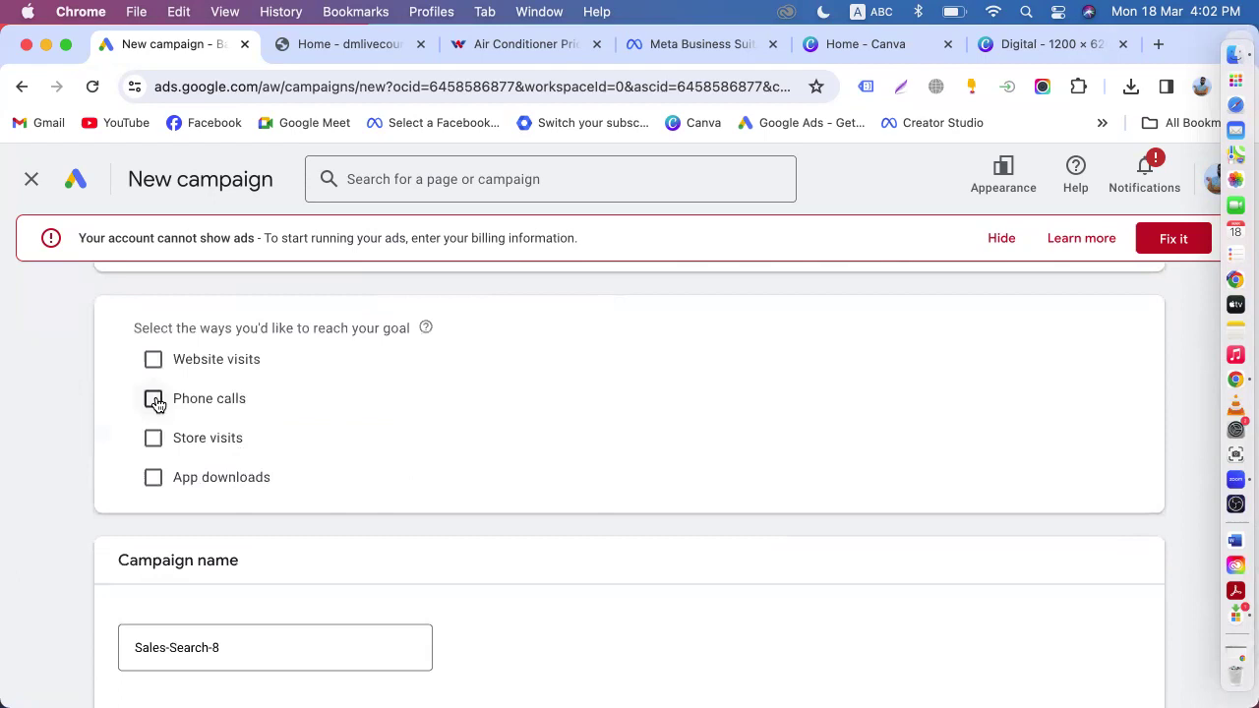
- Enable phone calls as the way to reach the goal and set the phone number's country to Bangladesh
click(155, 401)
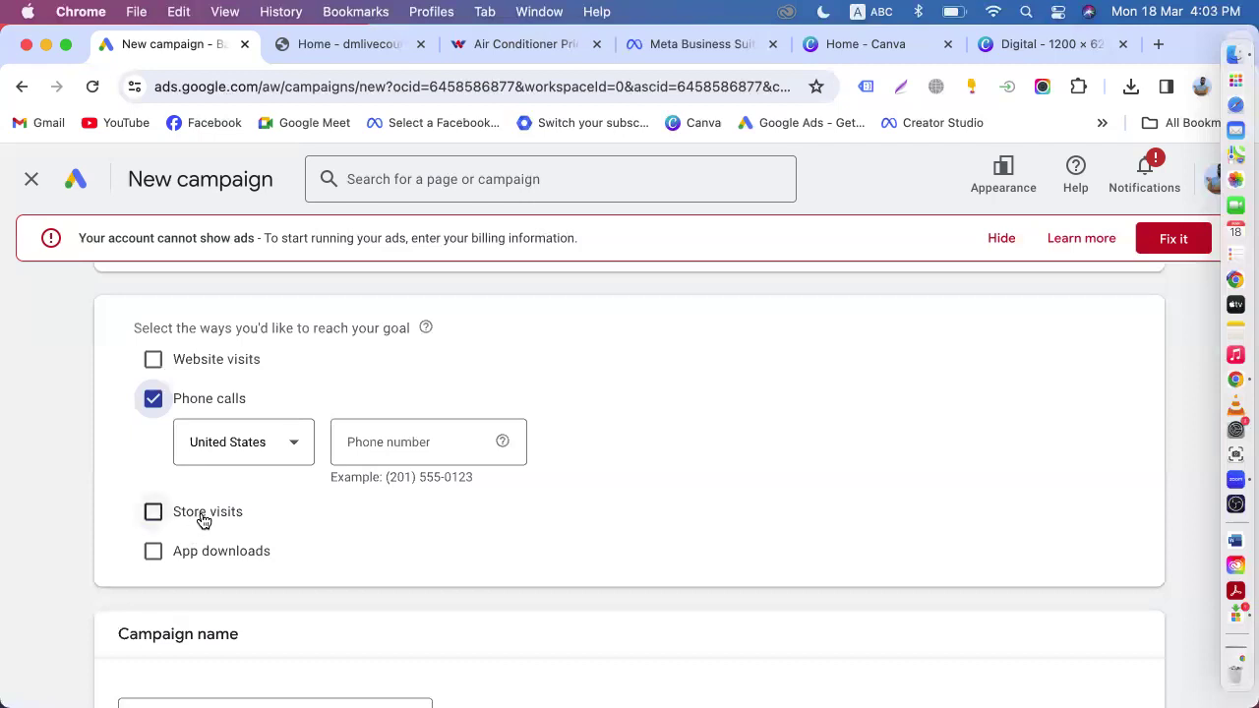
scroll(202, 519, up, 10)
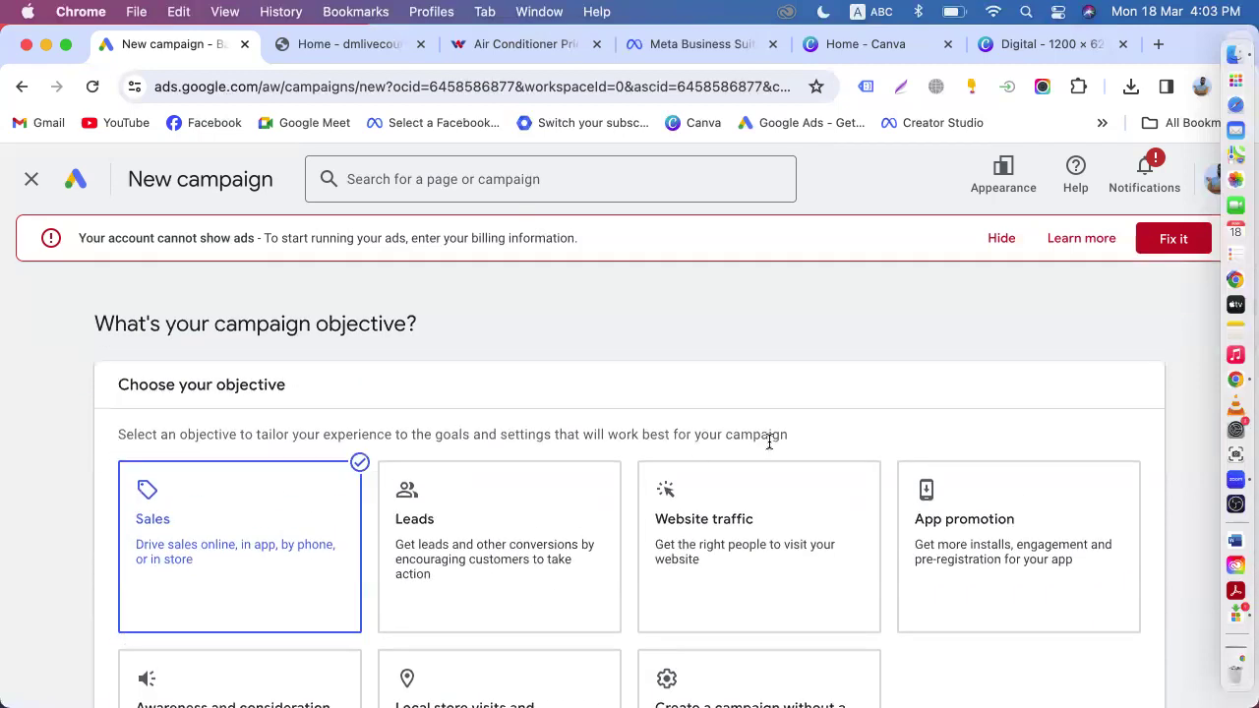
scroll(674, 455, down, 10)
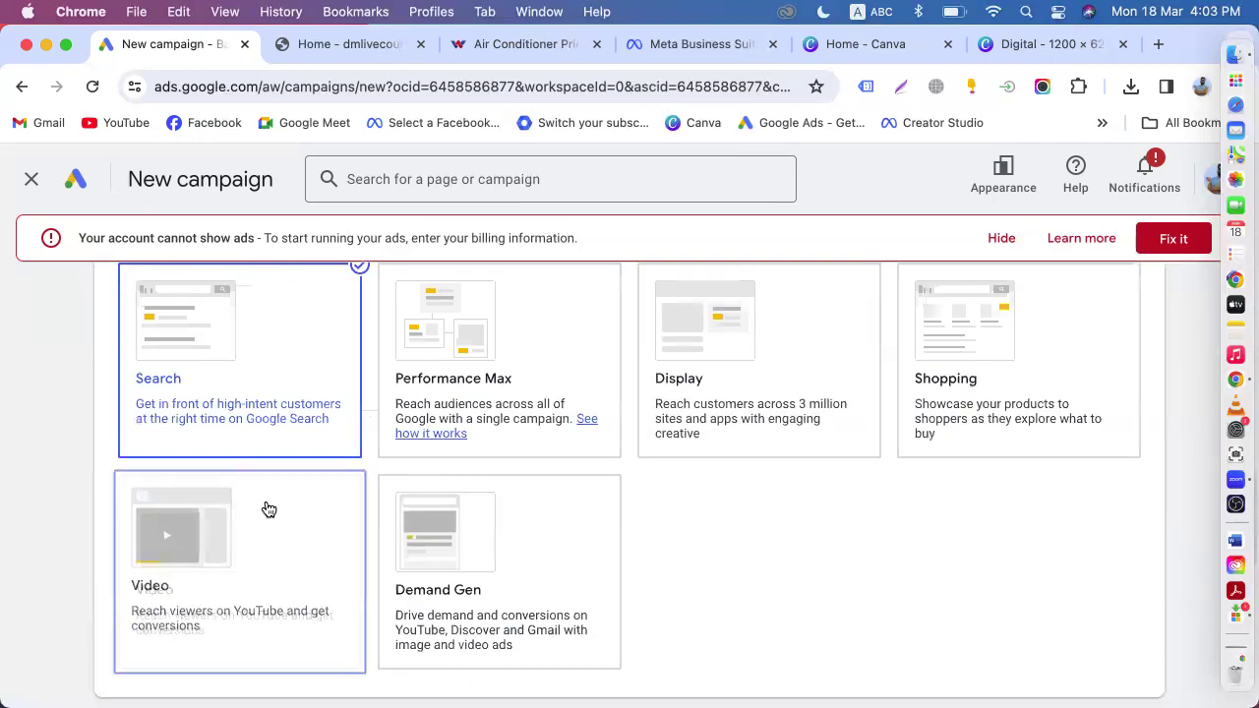
scroll(281, 517, down, 5)
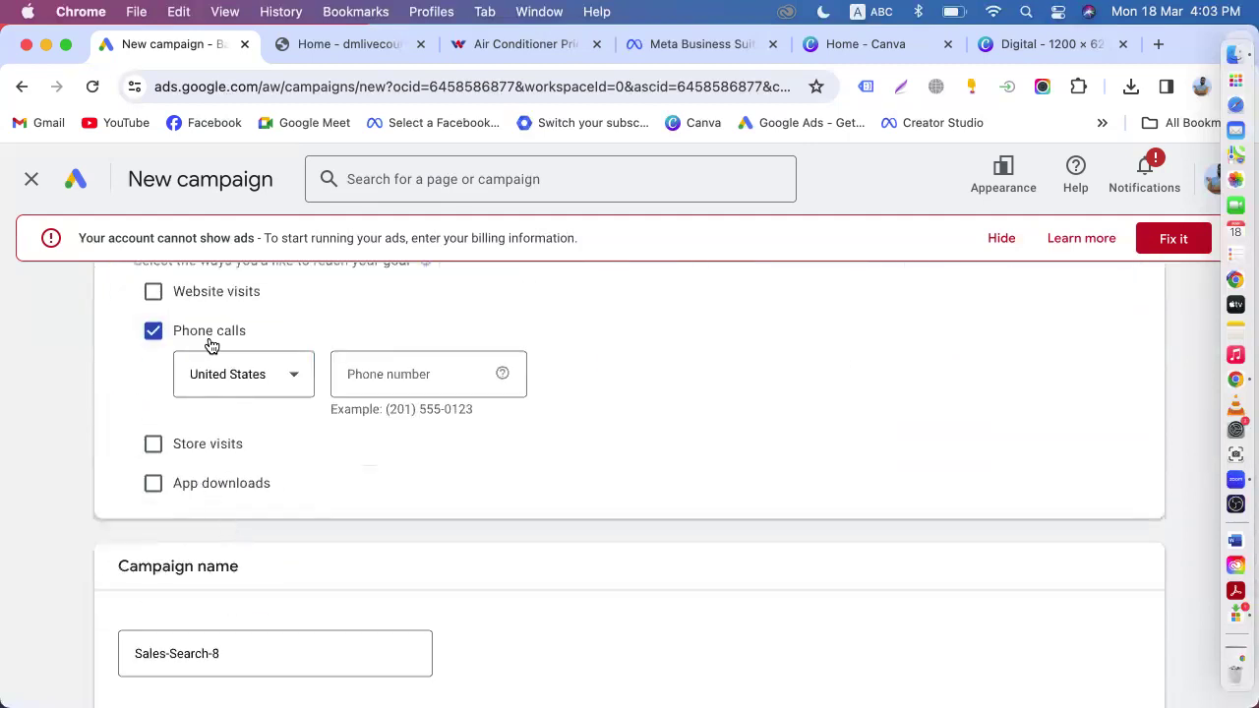
click(286, 378)
text(ban)
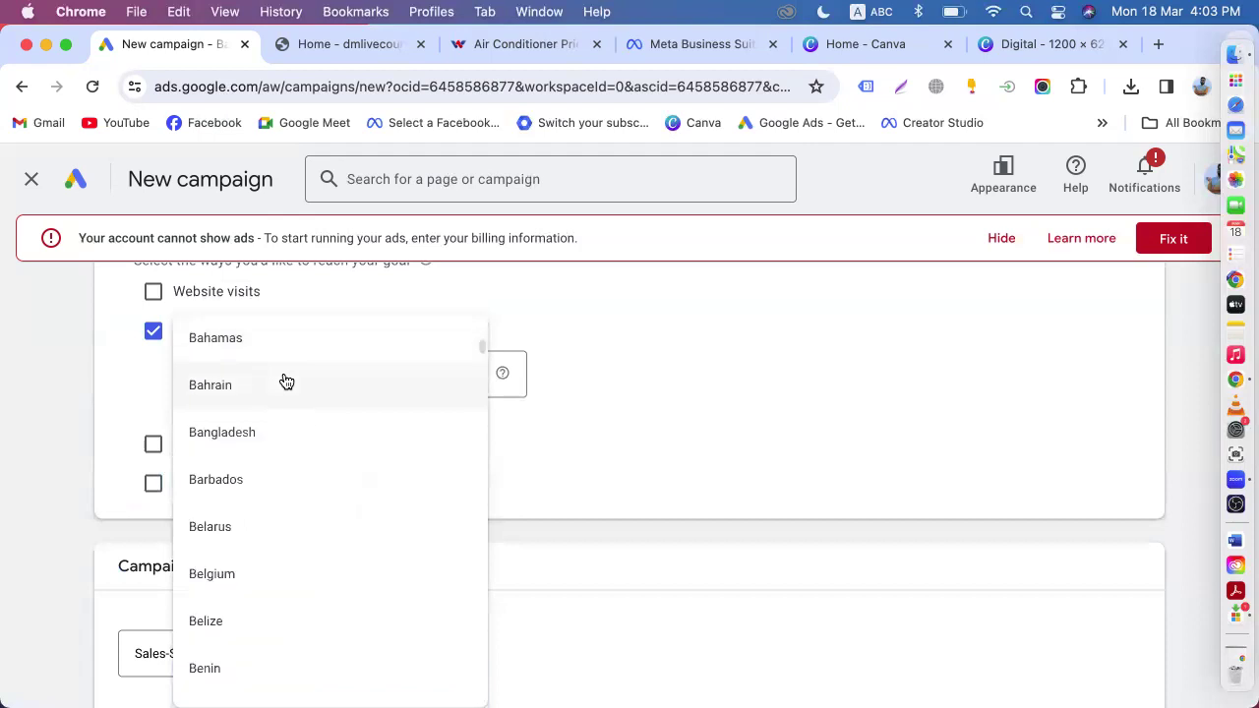
click(259, 446)
click(410, 379)
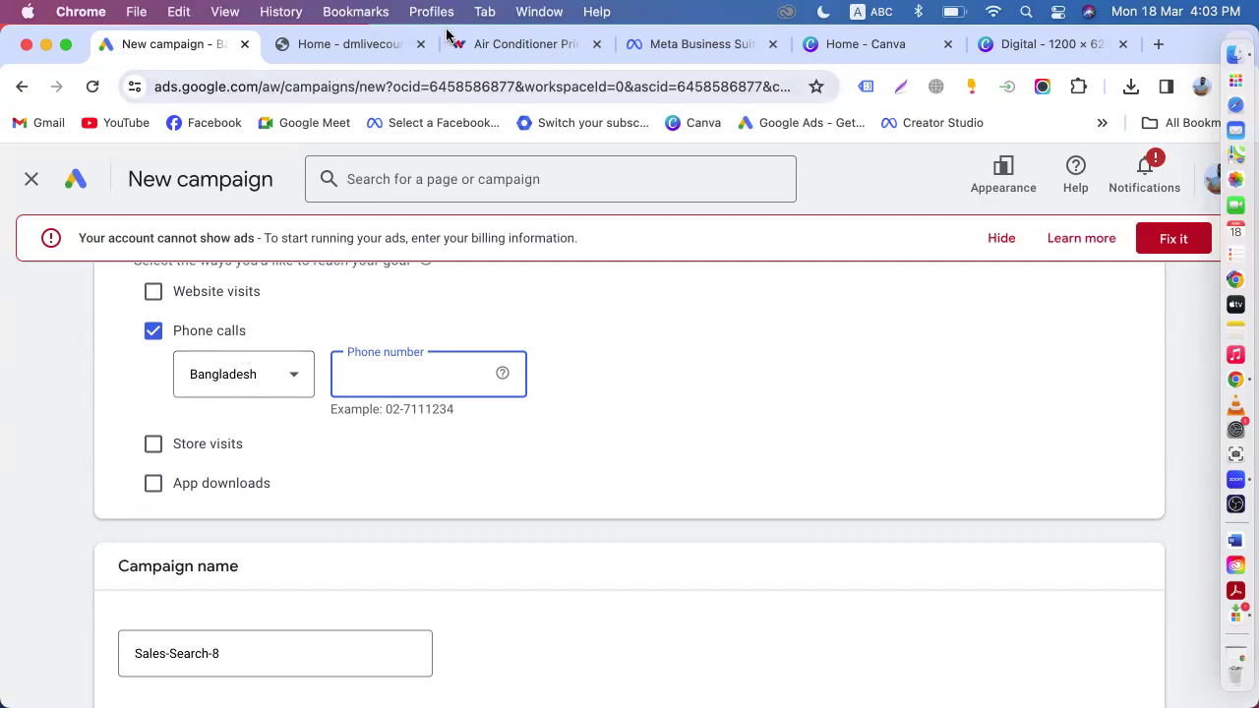
- Look through Walton's split AC page and the dmlivecourse.com home page, including their footers, for a contact phone number
click(478, 44)
scroll(521, 425, down, 10)
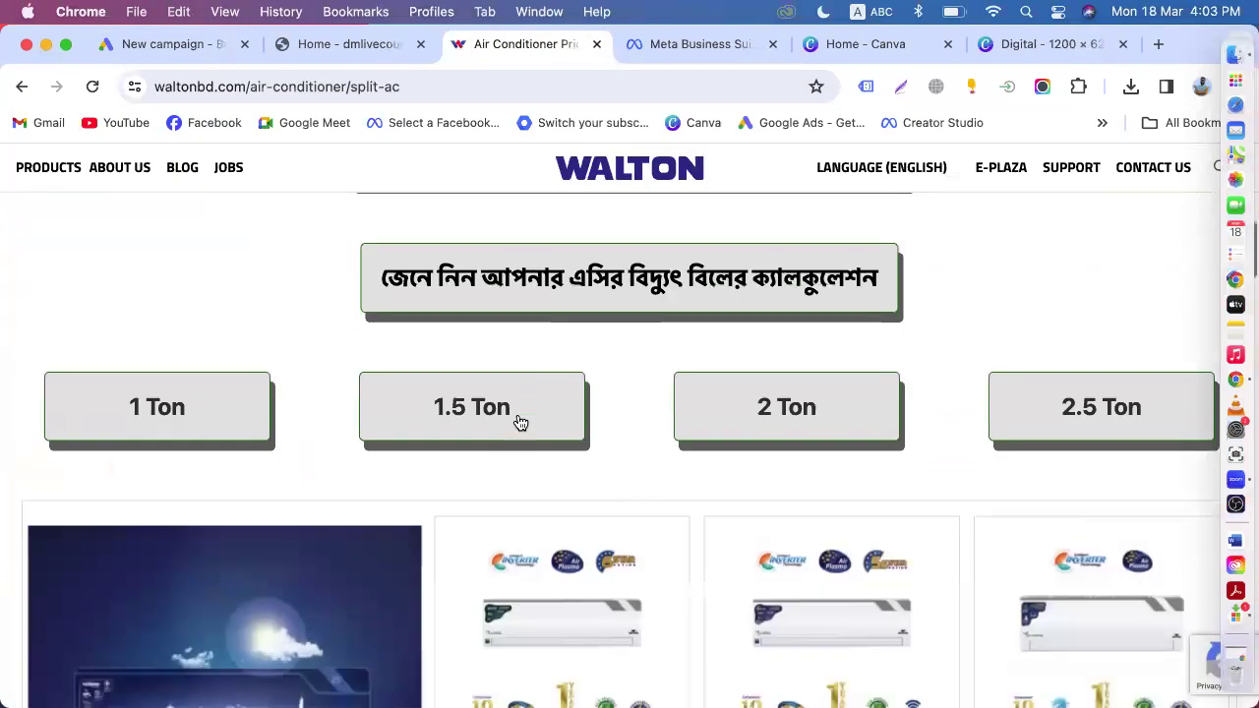
scroll(520, 422, down, 15)
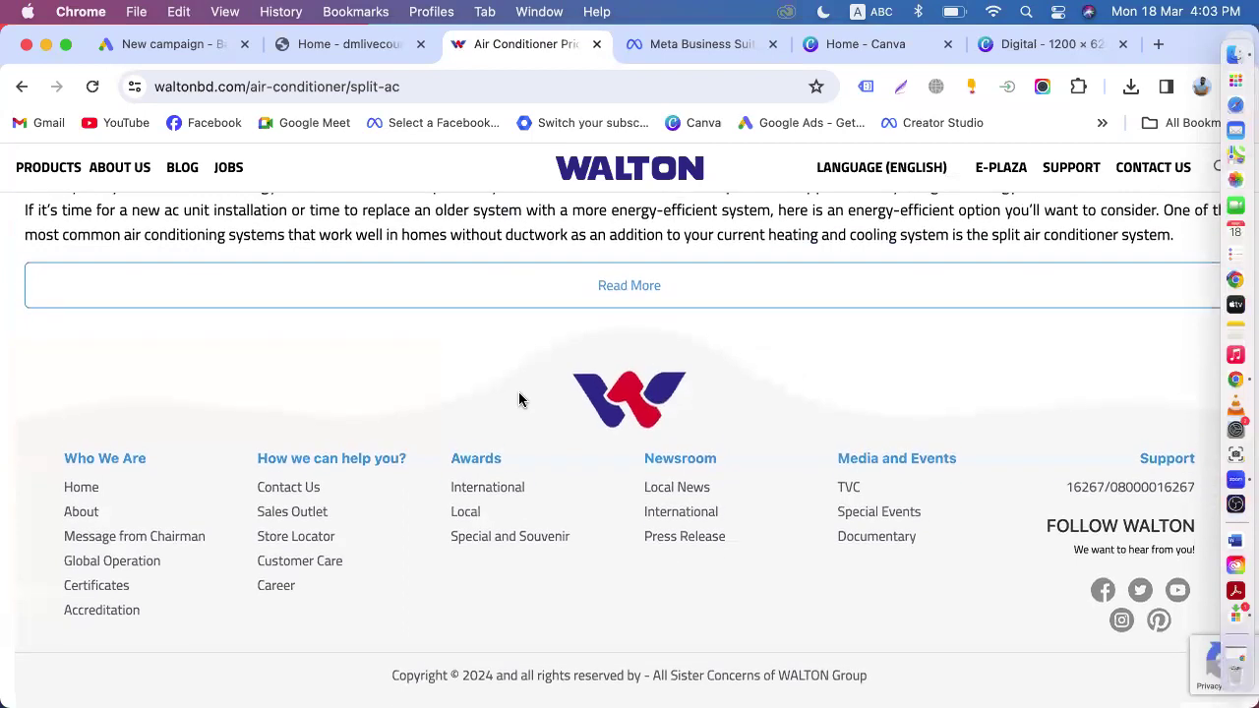
scroll(520, 398, up, 10)
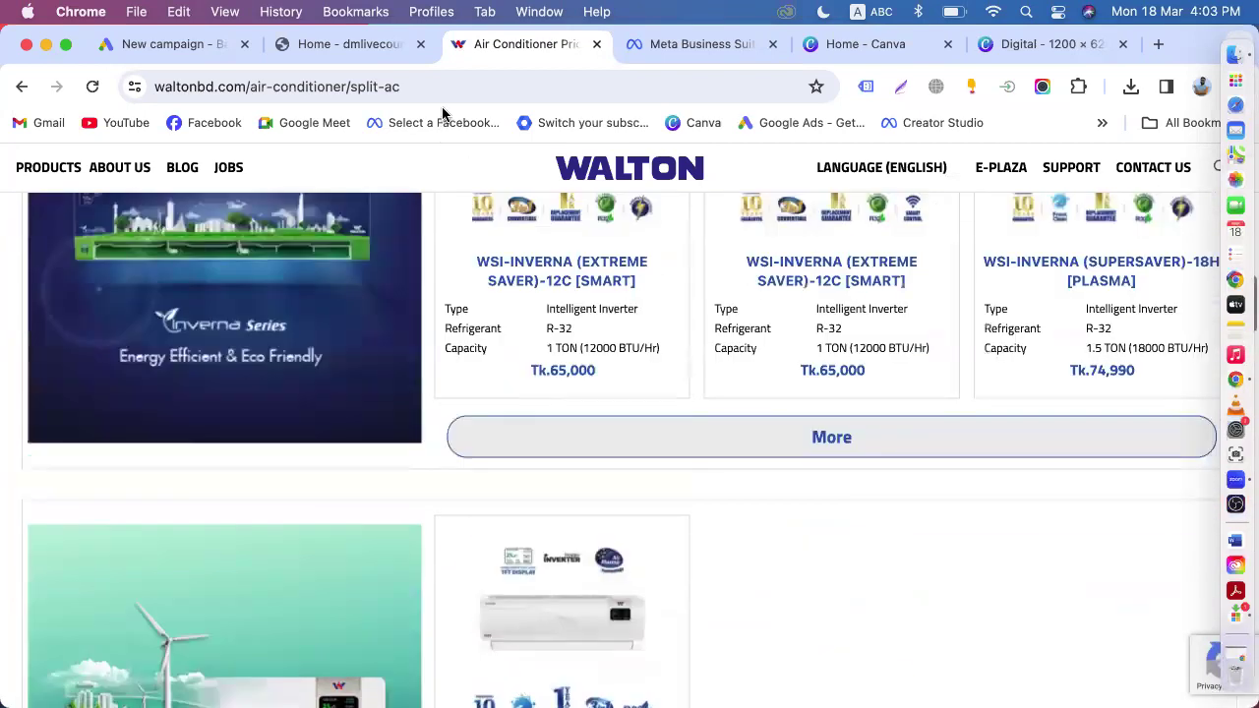
click(363, 62)
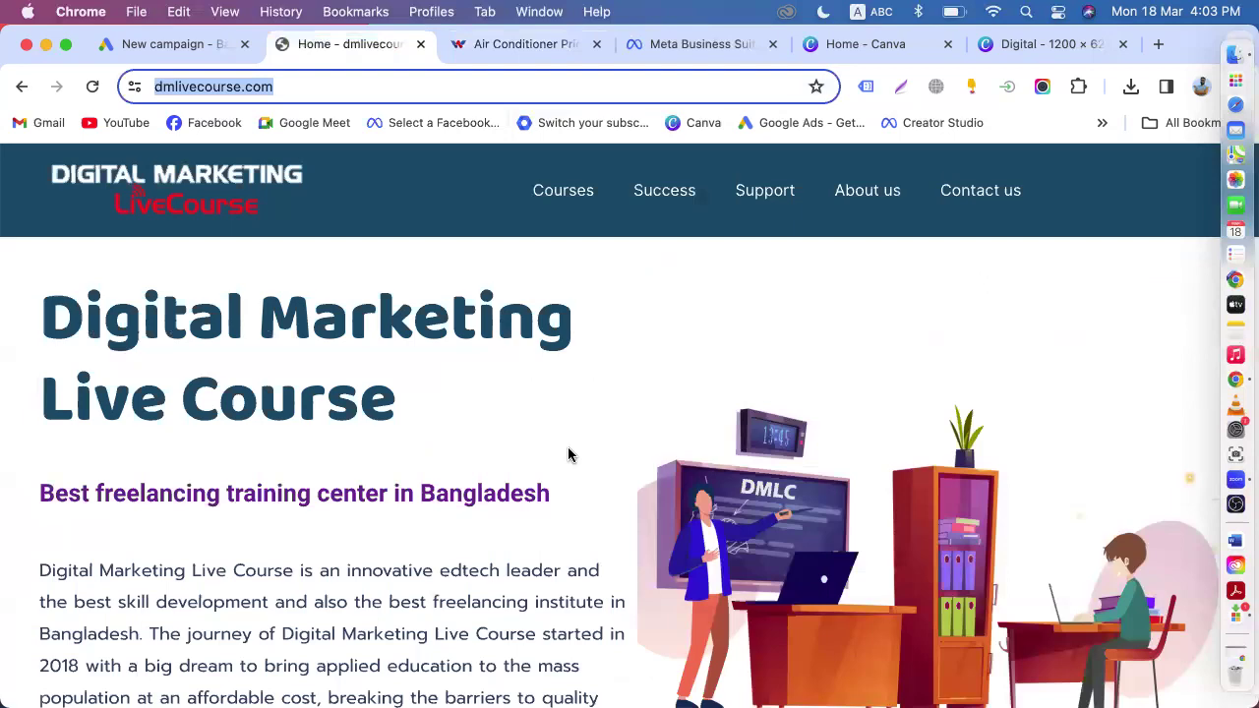
scroll(605, 383, down, 20)
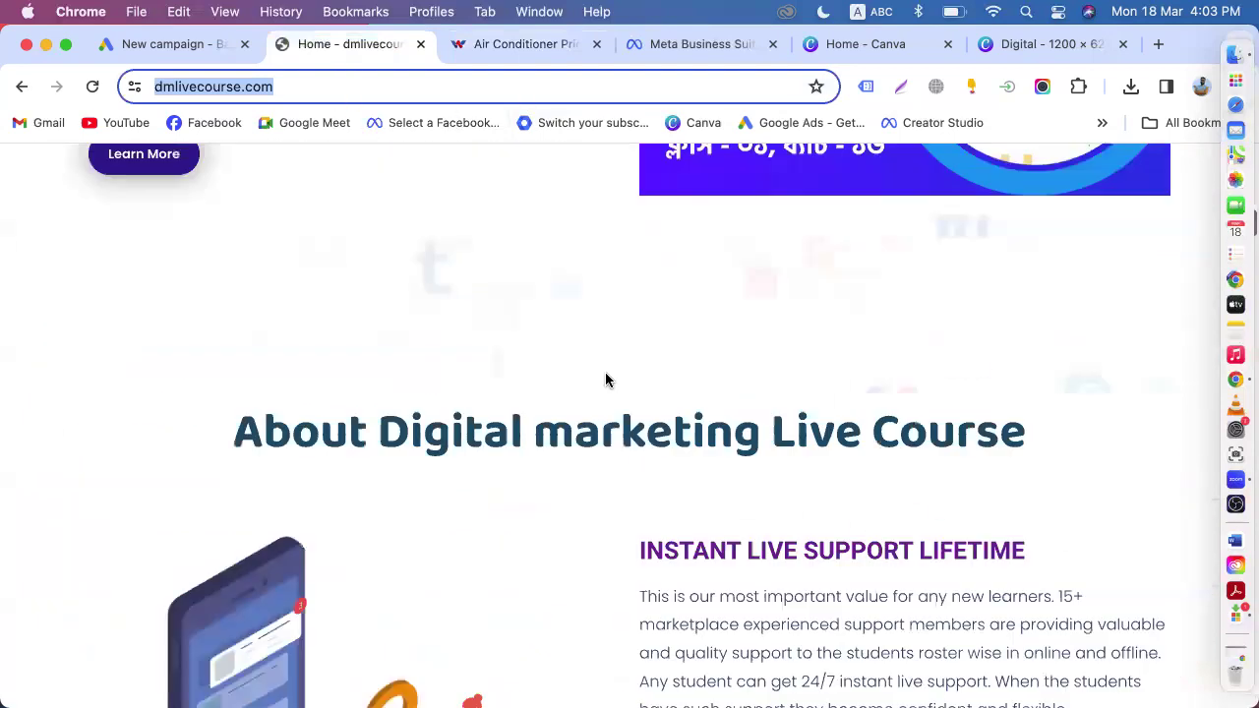
scroll(605, 292, down, 20)
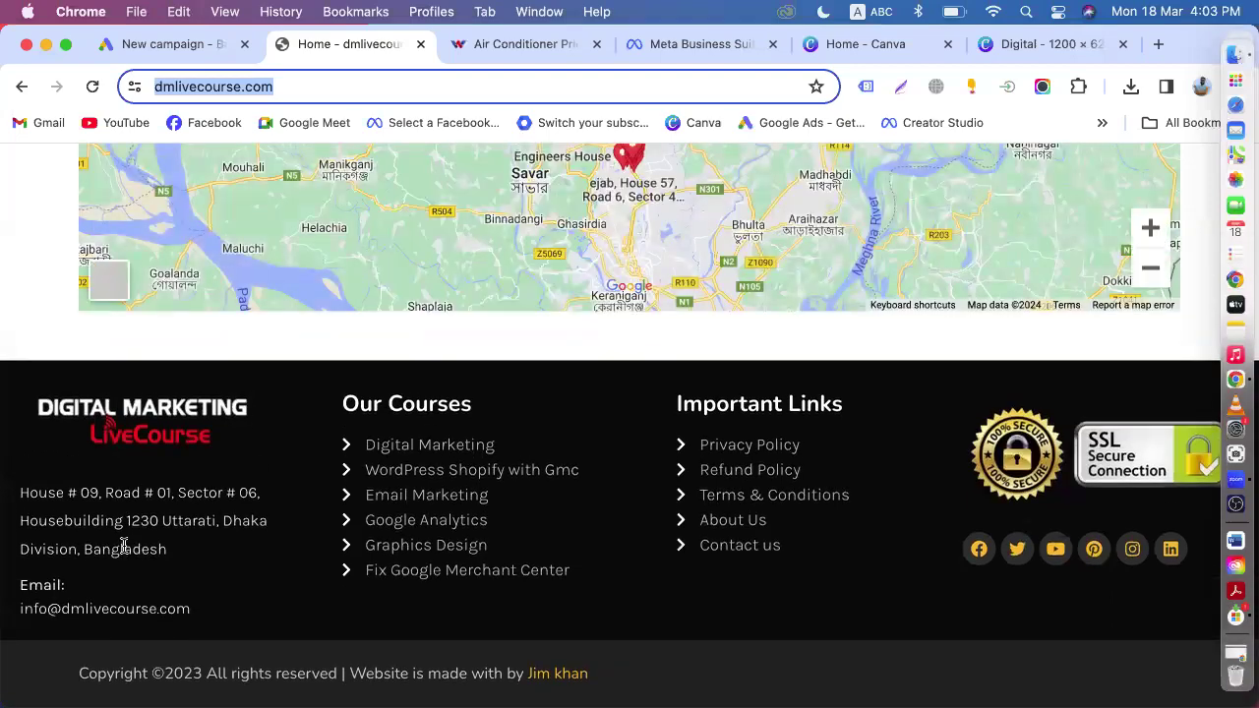
scroll(816, 450, up, 10)
scroll(817, 449, up, 15)
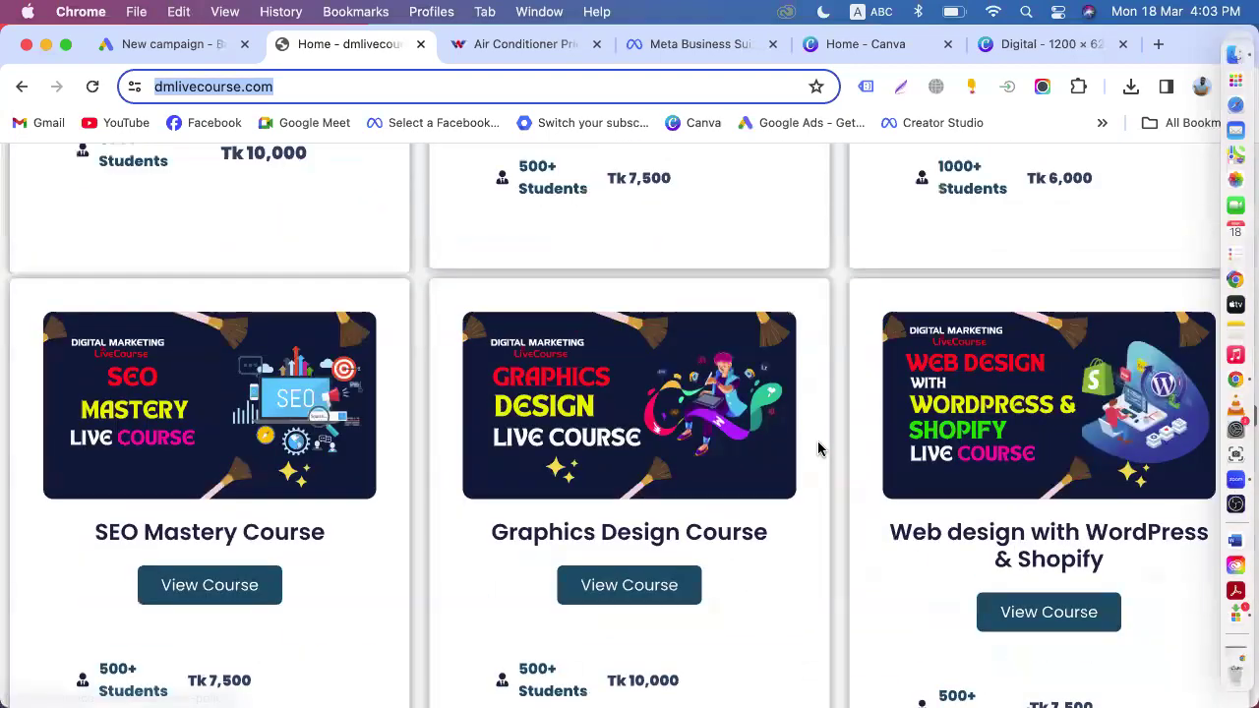
scroll(1106, 310, down, 5)
scroll(1043, 302, up, 15)
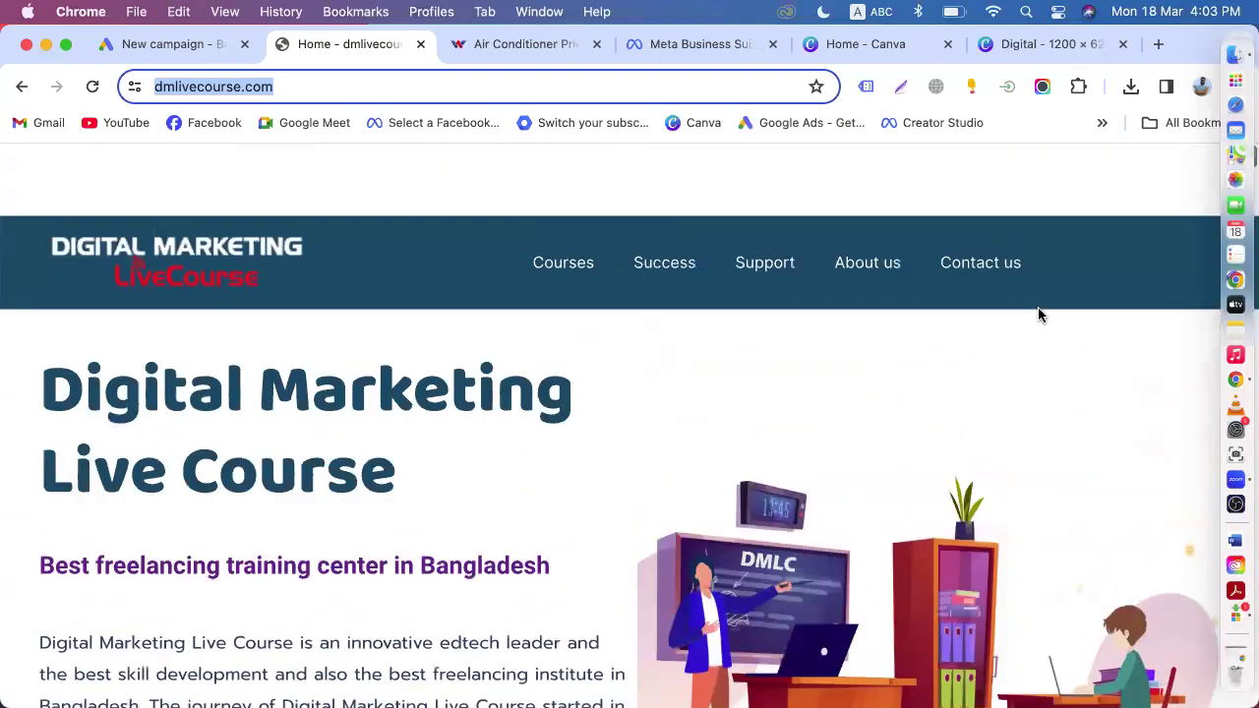
- Open the dmlivecourse.com contact page and copy the first listed phone number without its country prefix
click(941, 190)
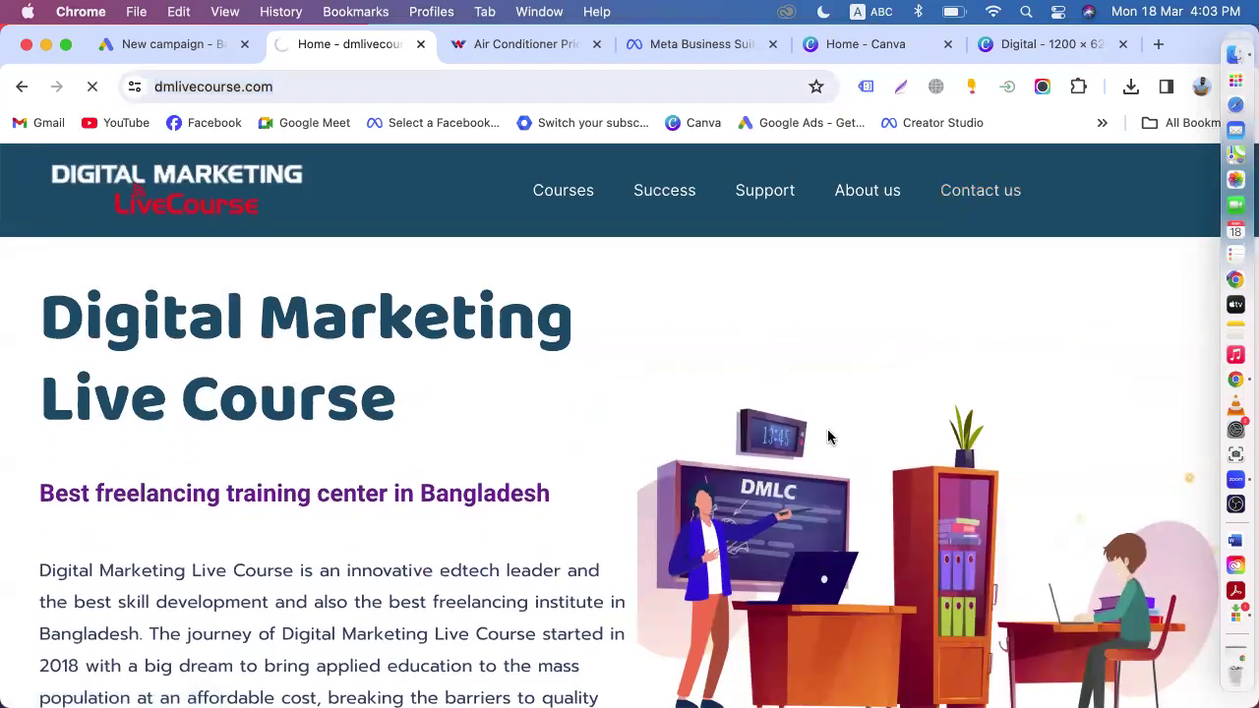
scroll(829, 436, down, 5)
scroll(796, 472, down, 5)
scroll(796, 472, down, 1)
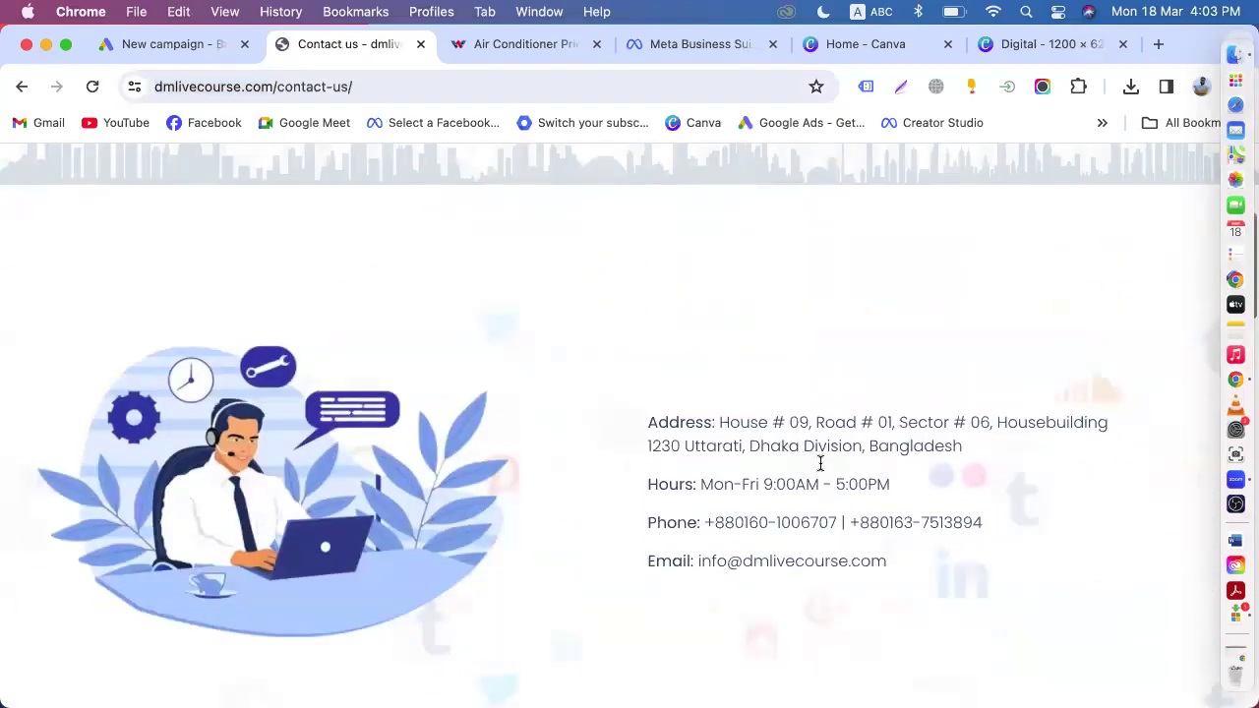
drag(736, 521, 837, 519)
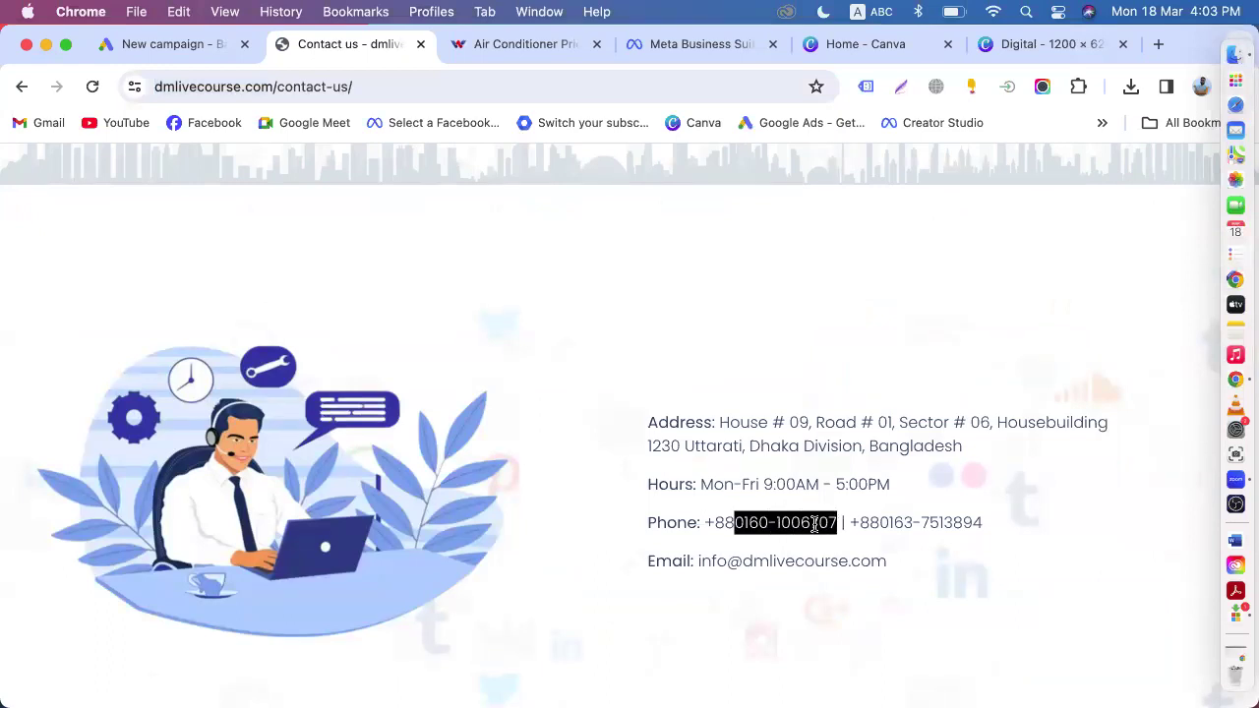
right_click(814, 523)
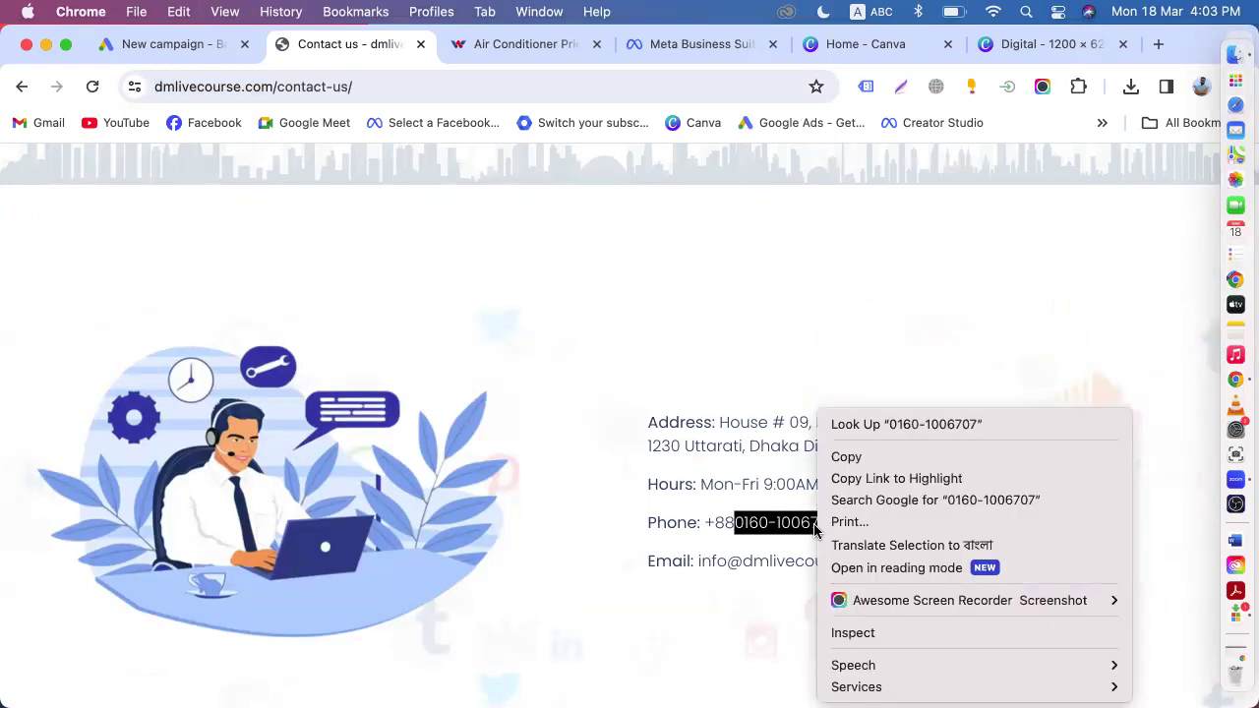
click(842, 458)
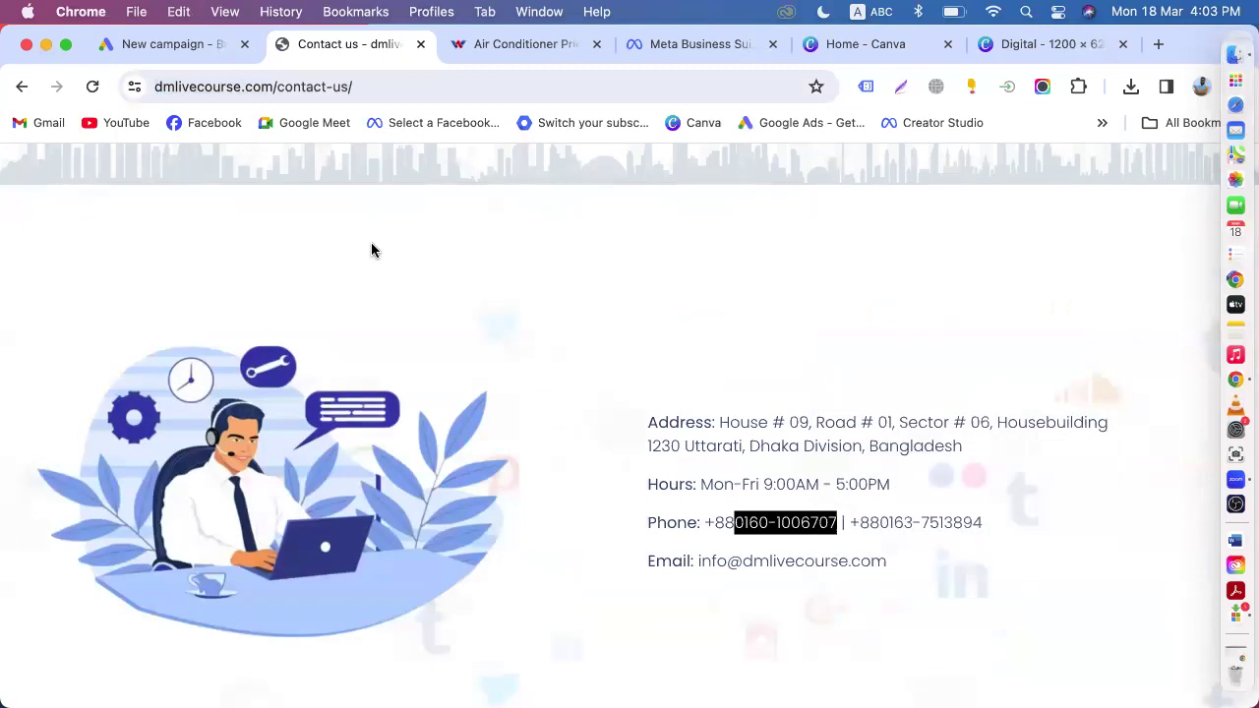
- Return to the new campaign, paste the copied number as the phone-call number, and remove its leading zero
click(178, 51)
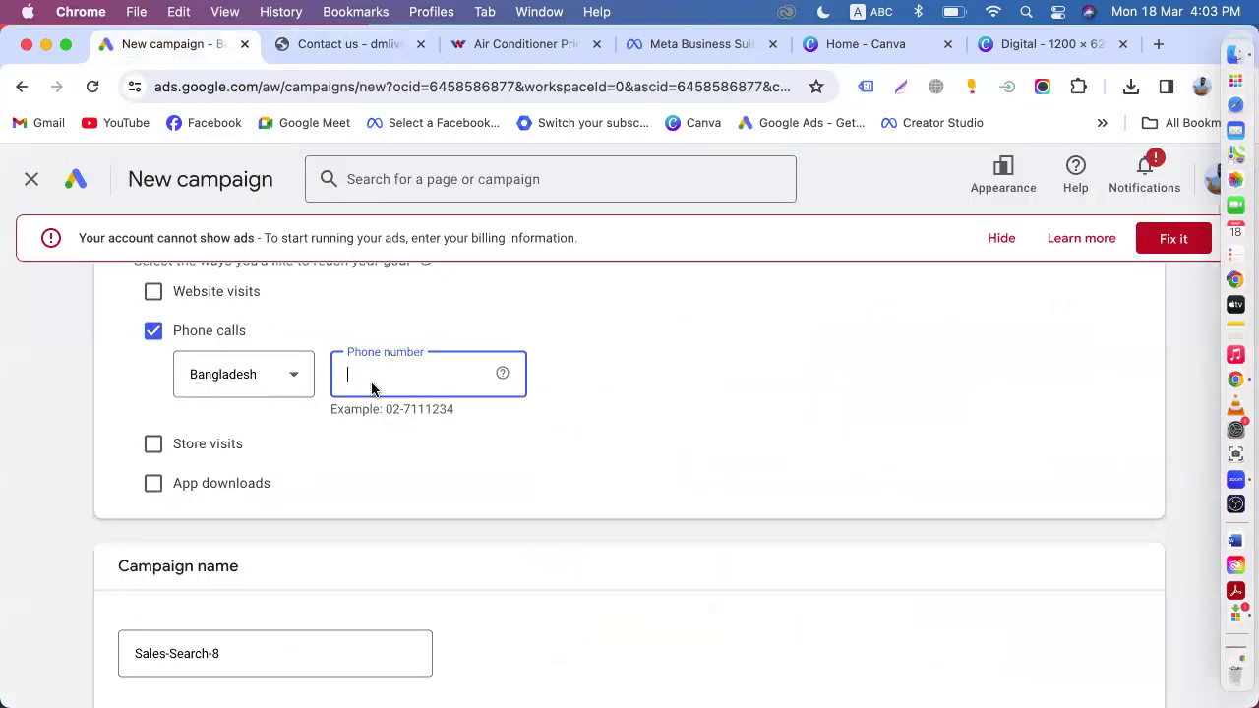
key(super+v)
click(356, 375)
key(BackSpace)
click(556, 309)
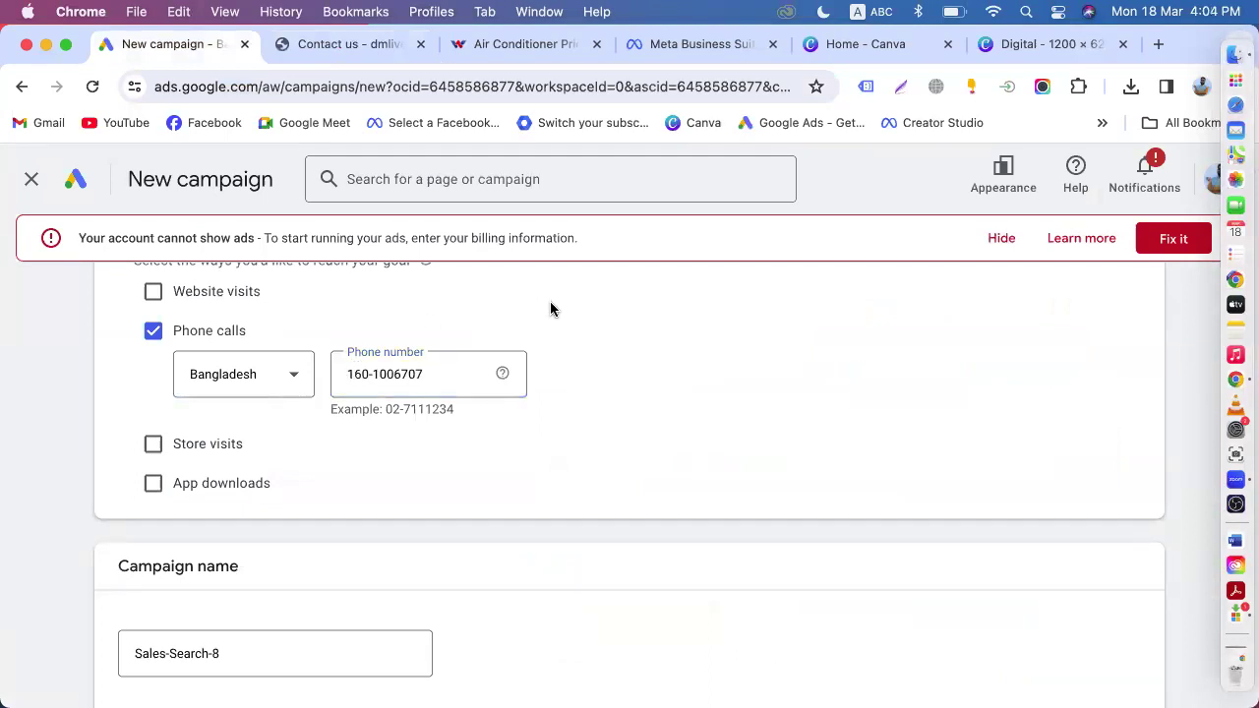
- Examine the support number in the footer of Walton's split AC page and its product listings, compare with the campaign's phone-call setting, and return to the campaign
click(531, 55)
scroll(915, 442, down, 10)
scroll(910, 341, down, 3)
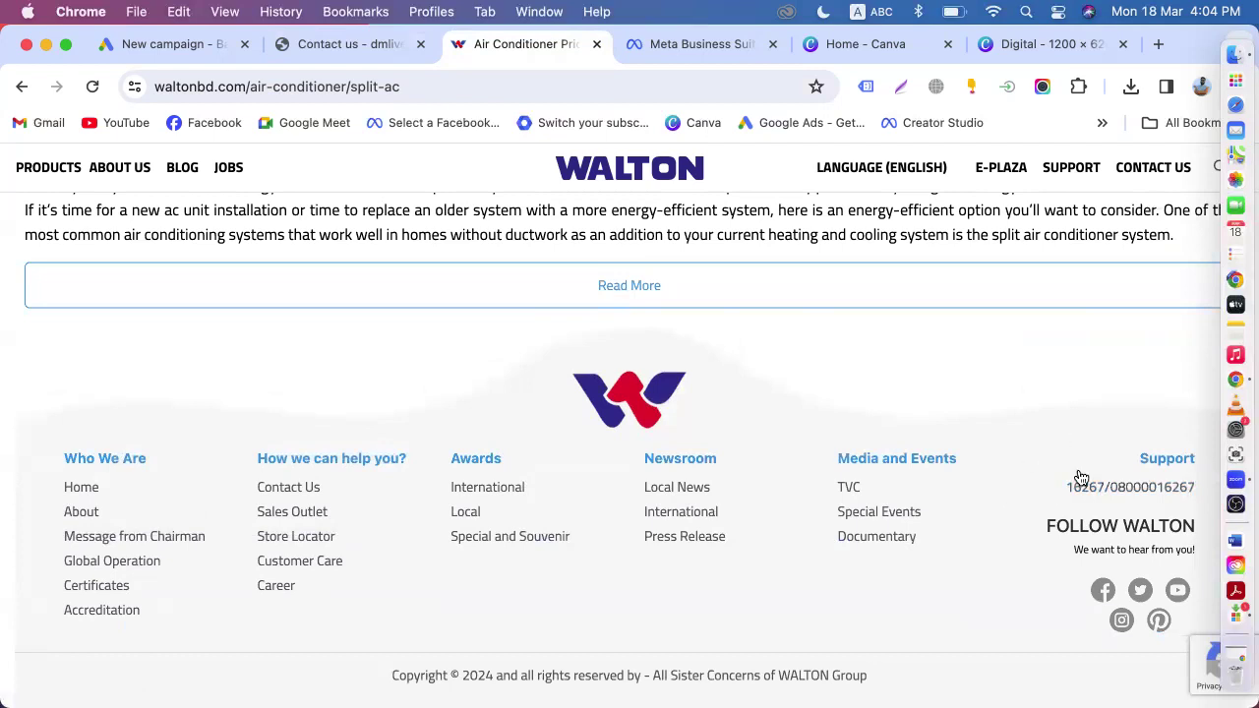
scroll(955, 415, up, 1)
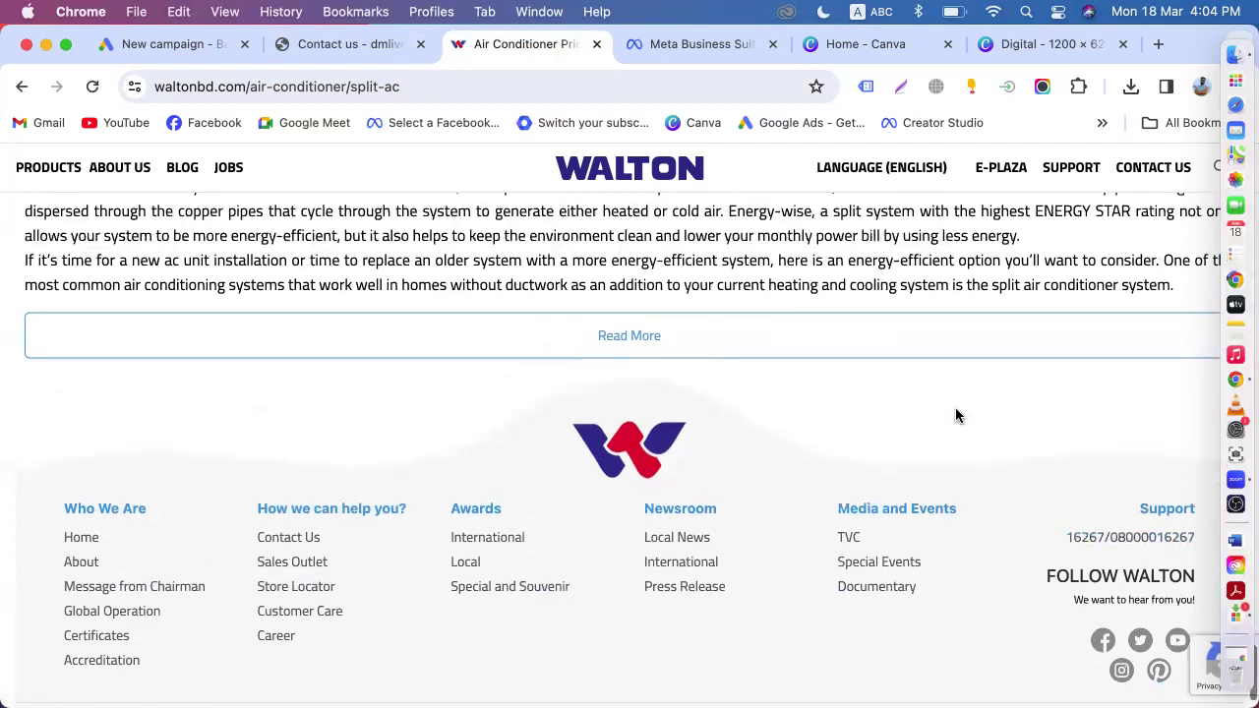
scroll(956, 407, up, 10)
scroll(955, 408, down, 3)
scroll(956, 407, up, 1)
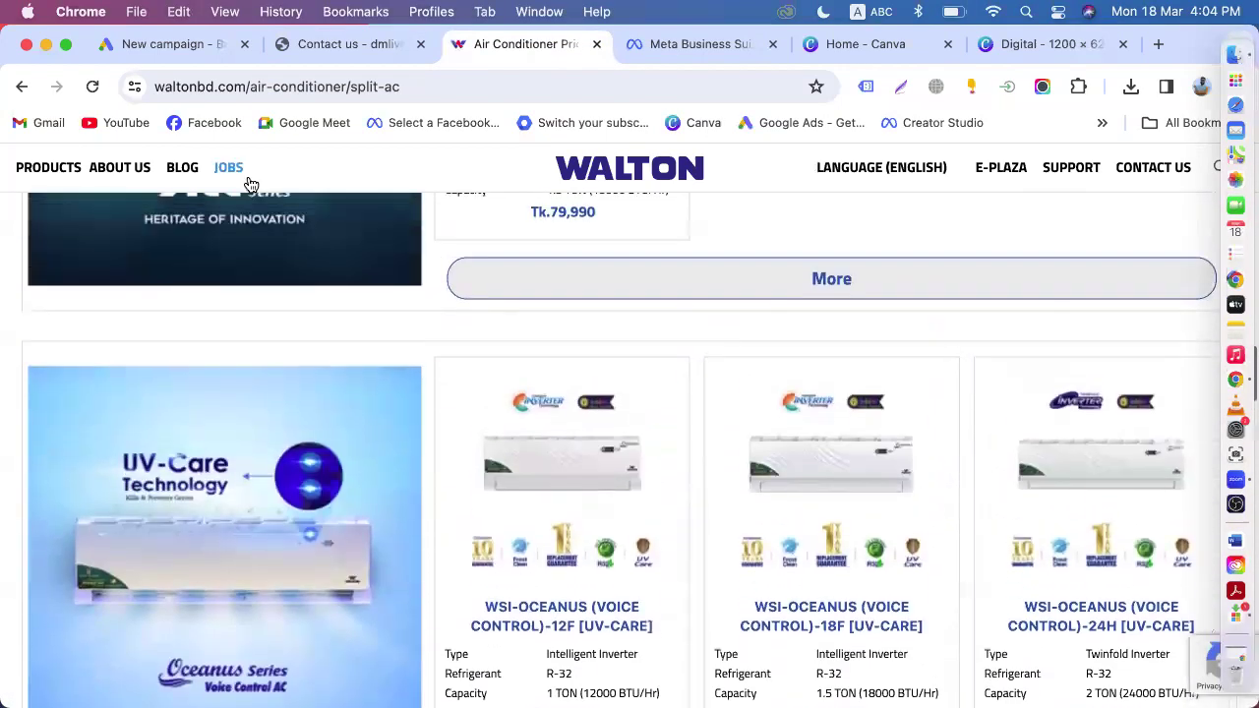
click(142, 46)
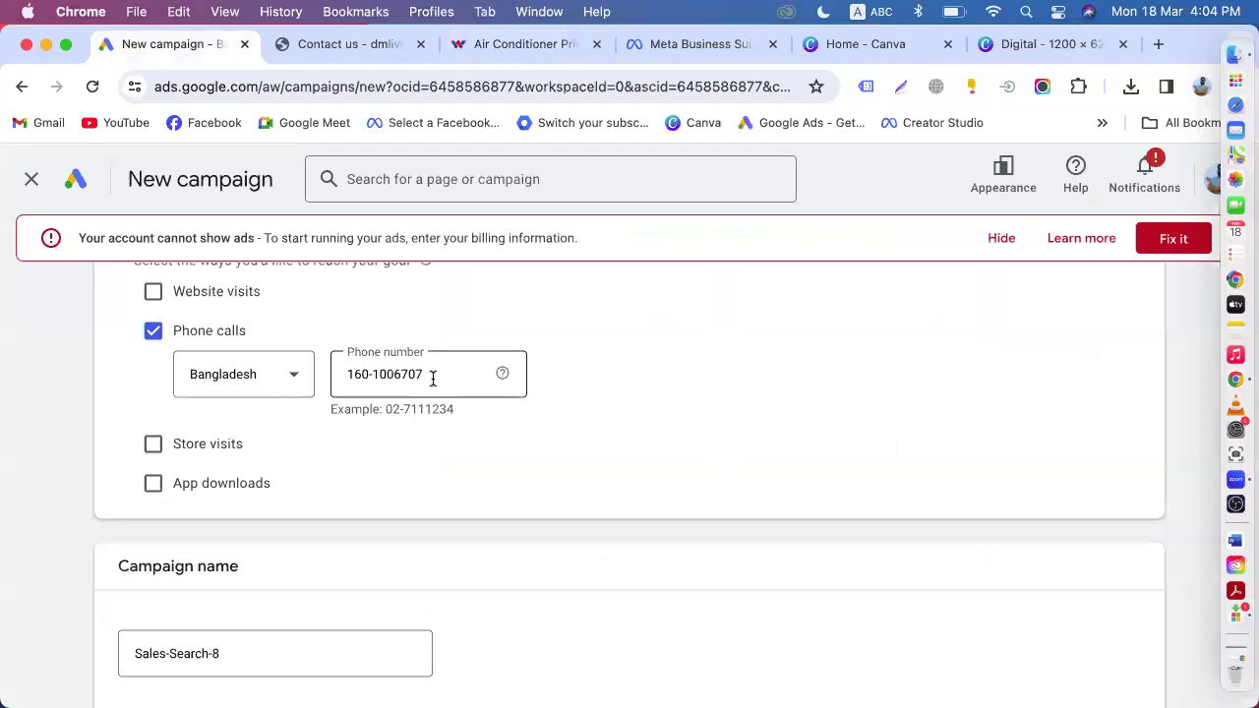
click(539, 50)
scroll(1048, 494, down, 15)
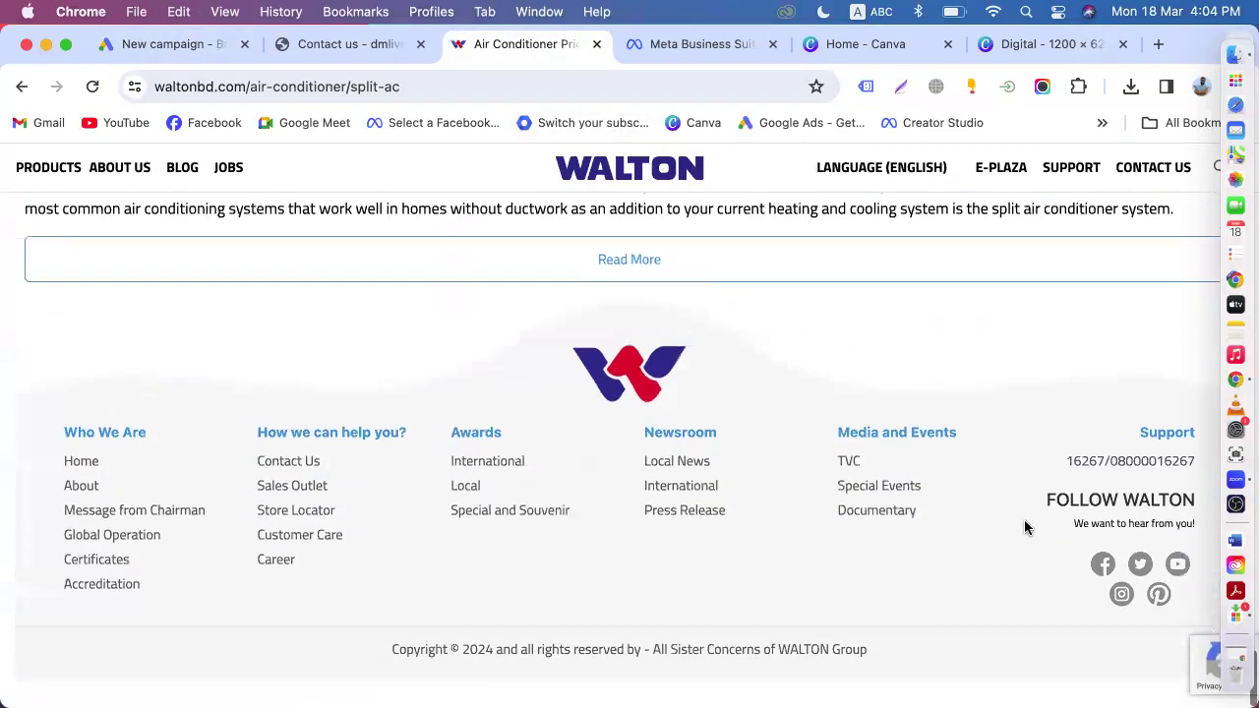
click(182, 46)
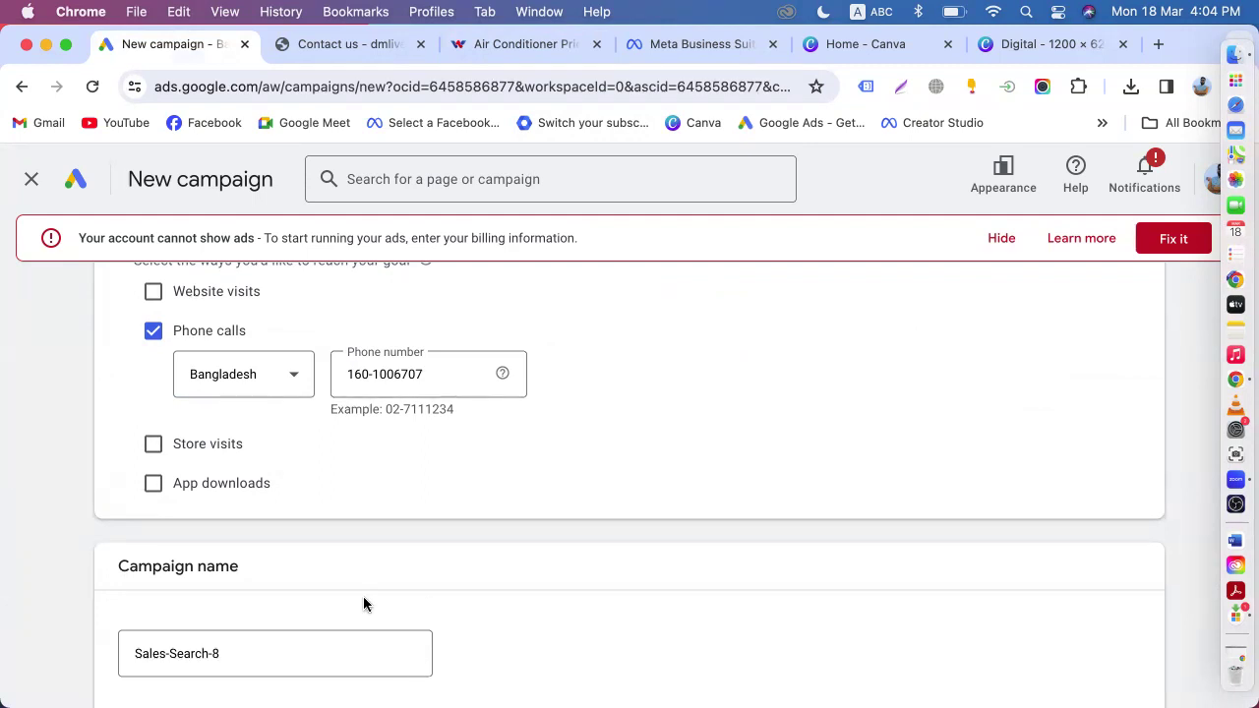
- Keep Sales-Search-8 as the campaign name, continue to the bidding settings, and choose Conversions as the bidding focus
scroll(363, 599, down, 3)
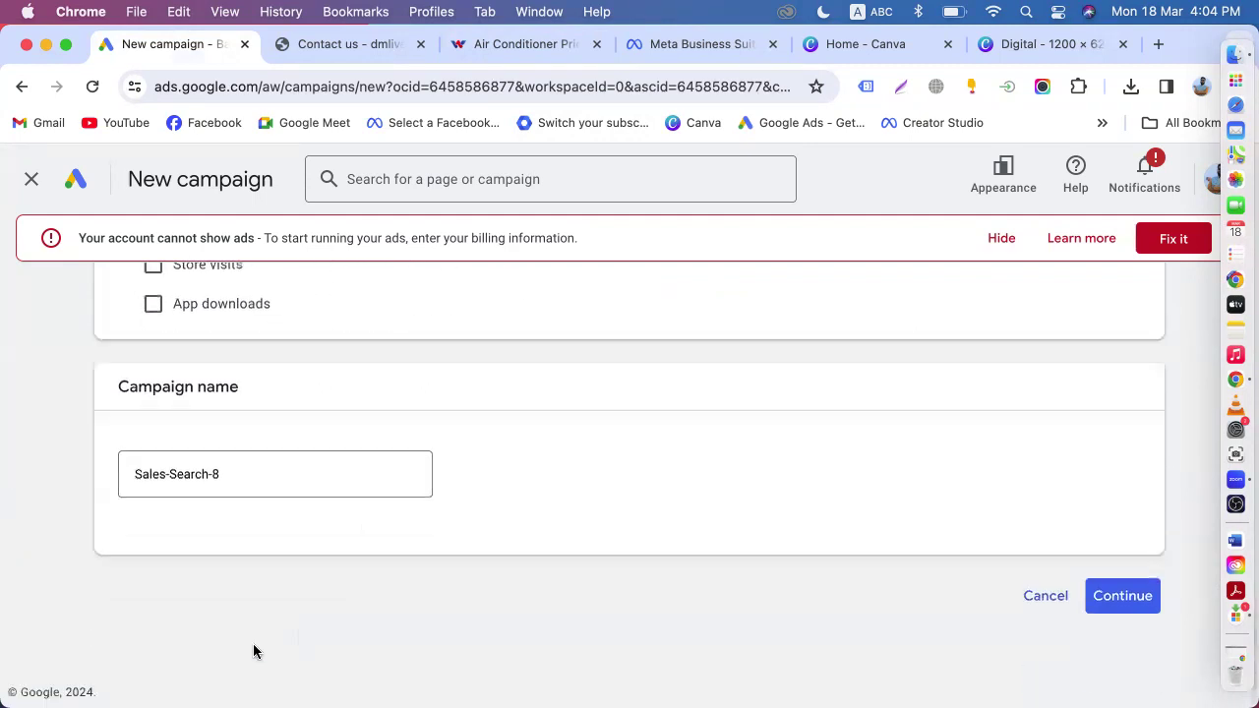
click(1133, 596)
click(883, 635)
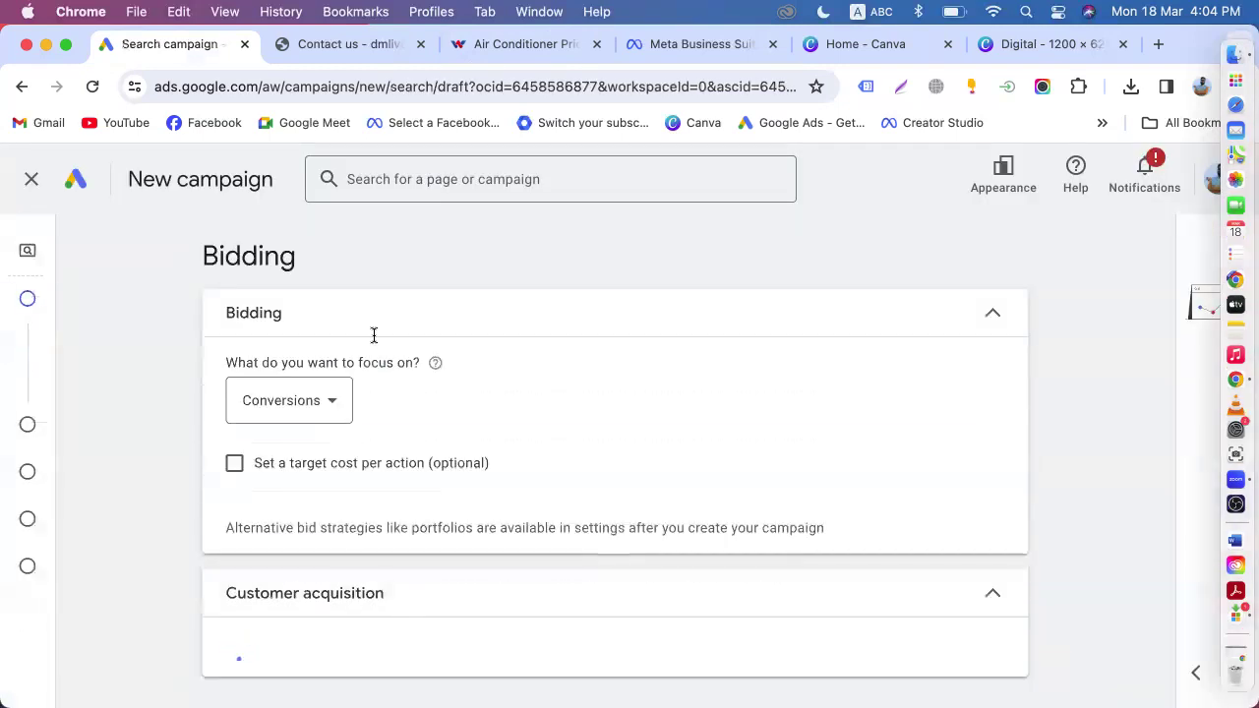
click(328, 405)
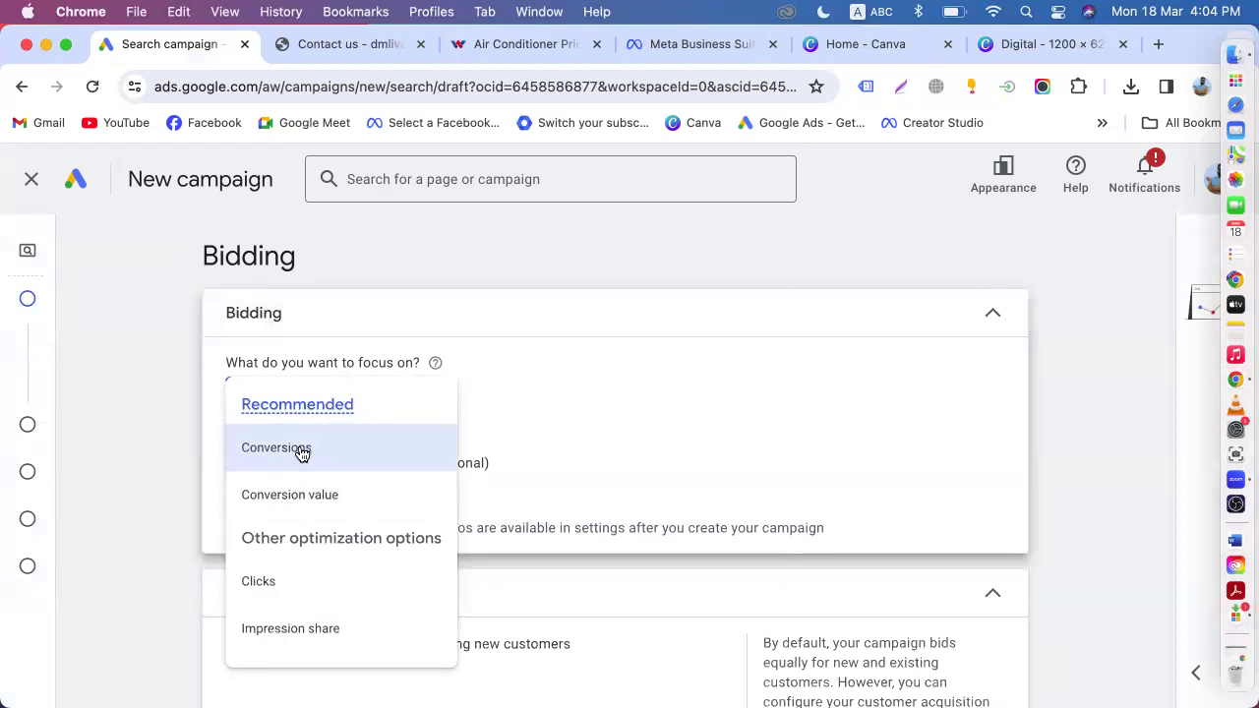
click(298, 453)
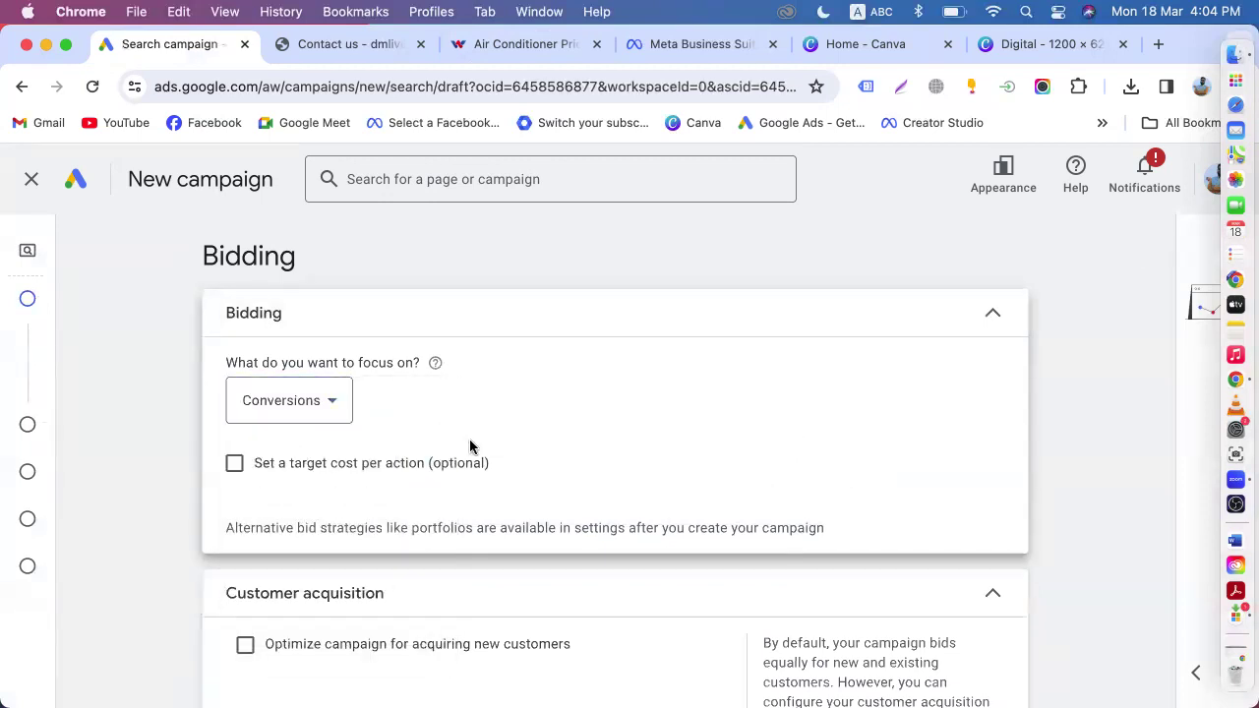
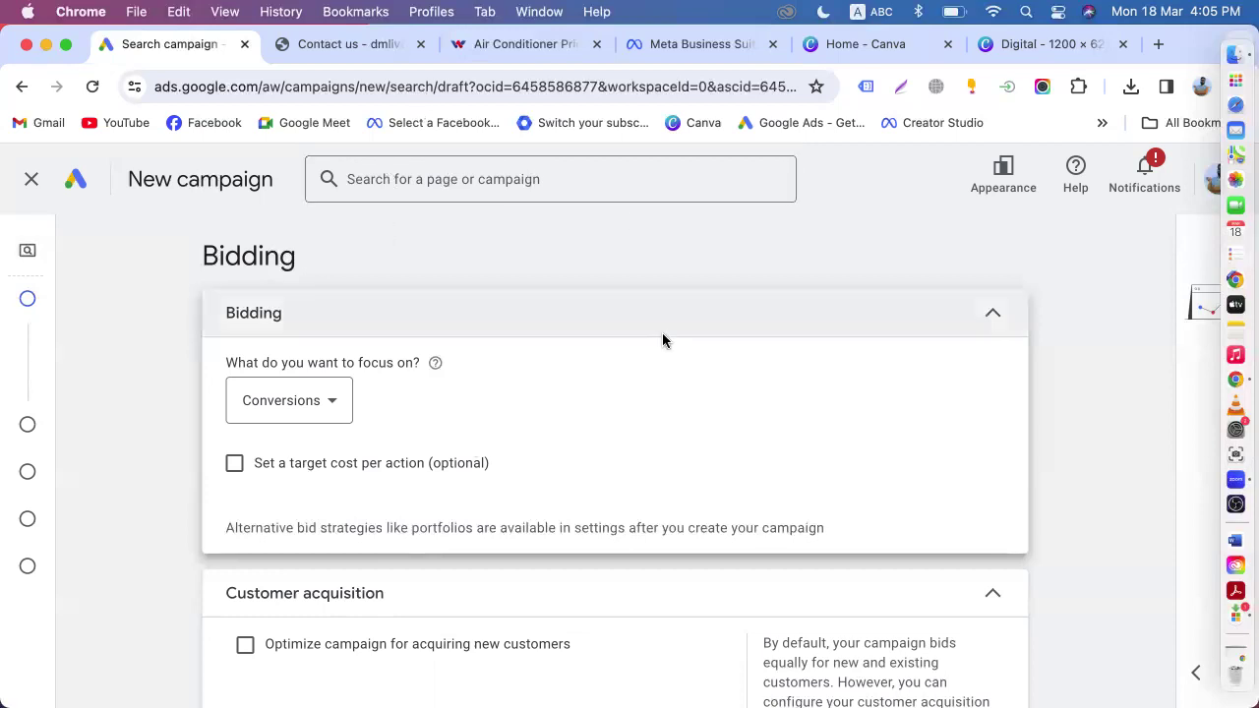
- Search Google for "google call ads toll free country" in a new tab and open the Google forwarding number help article
click(1158, 46)
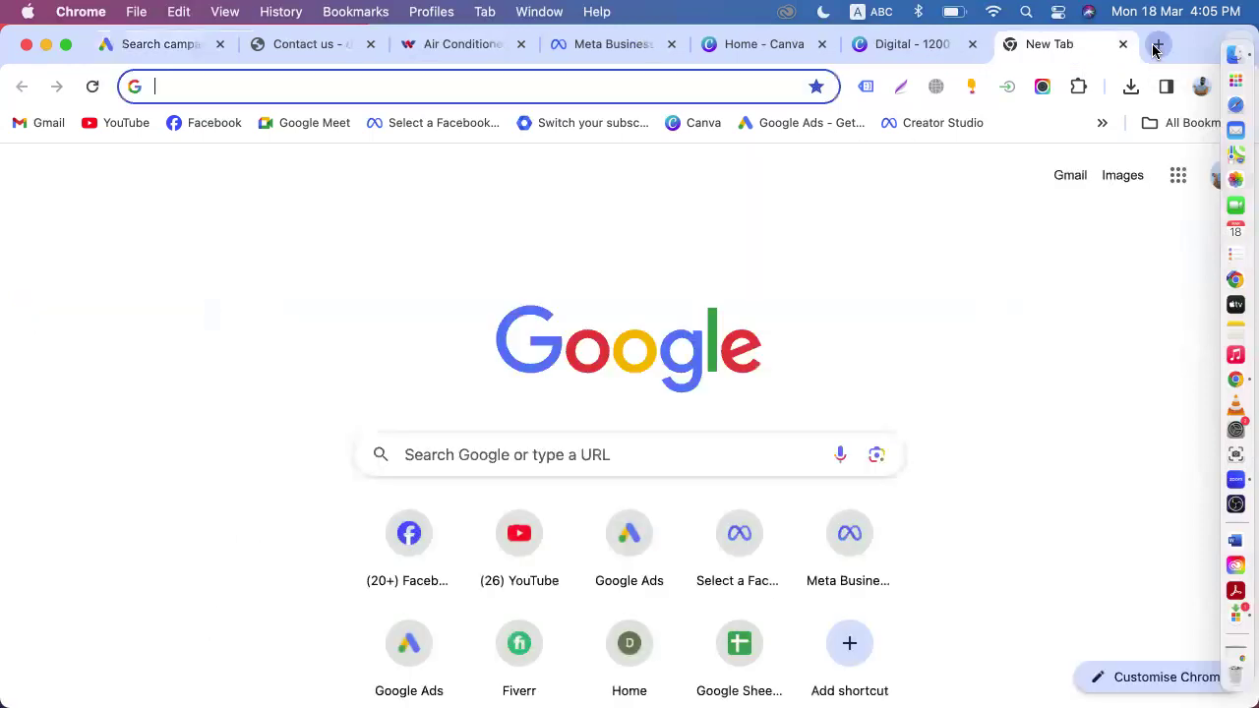
text(google call)
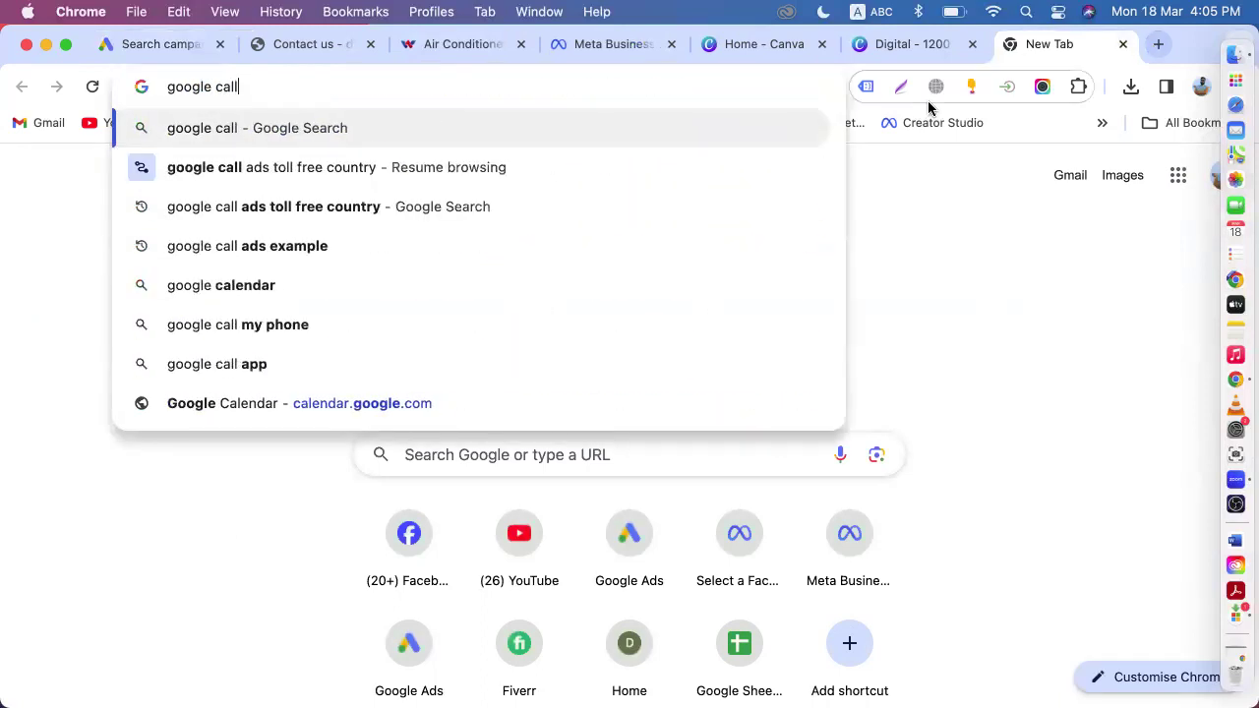
click(290, 209)
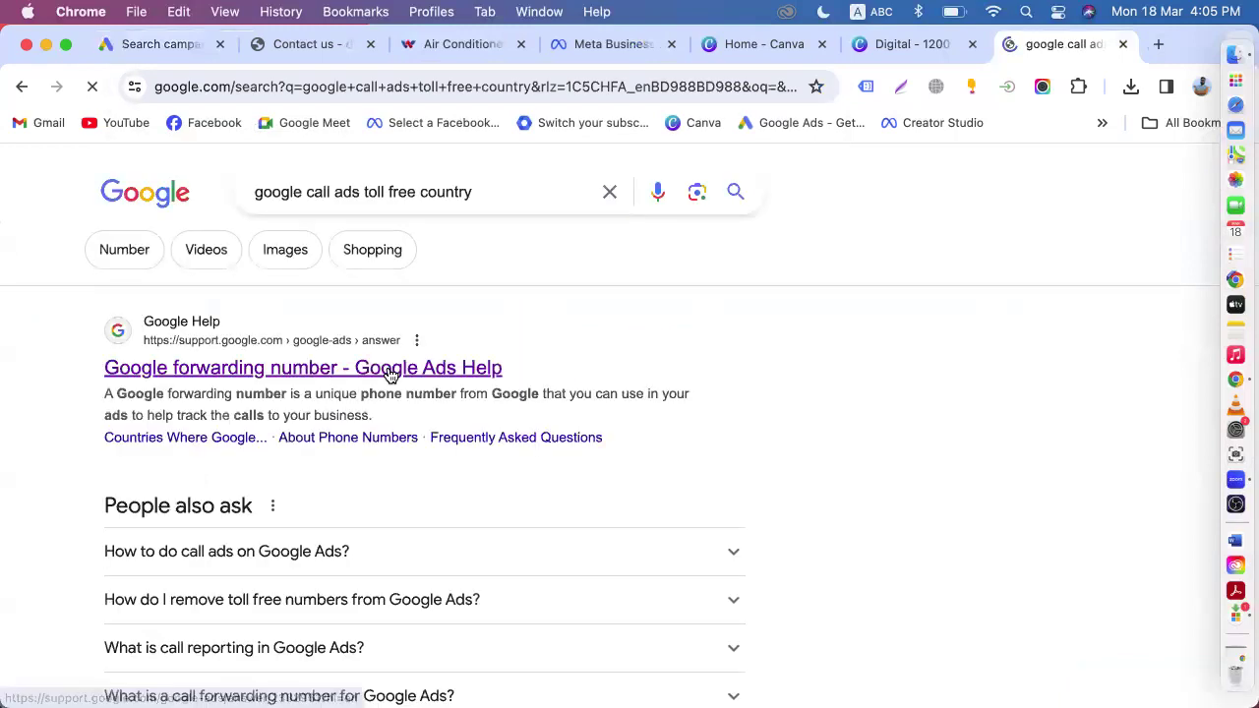
click(239, 377)
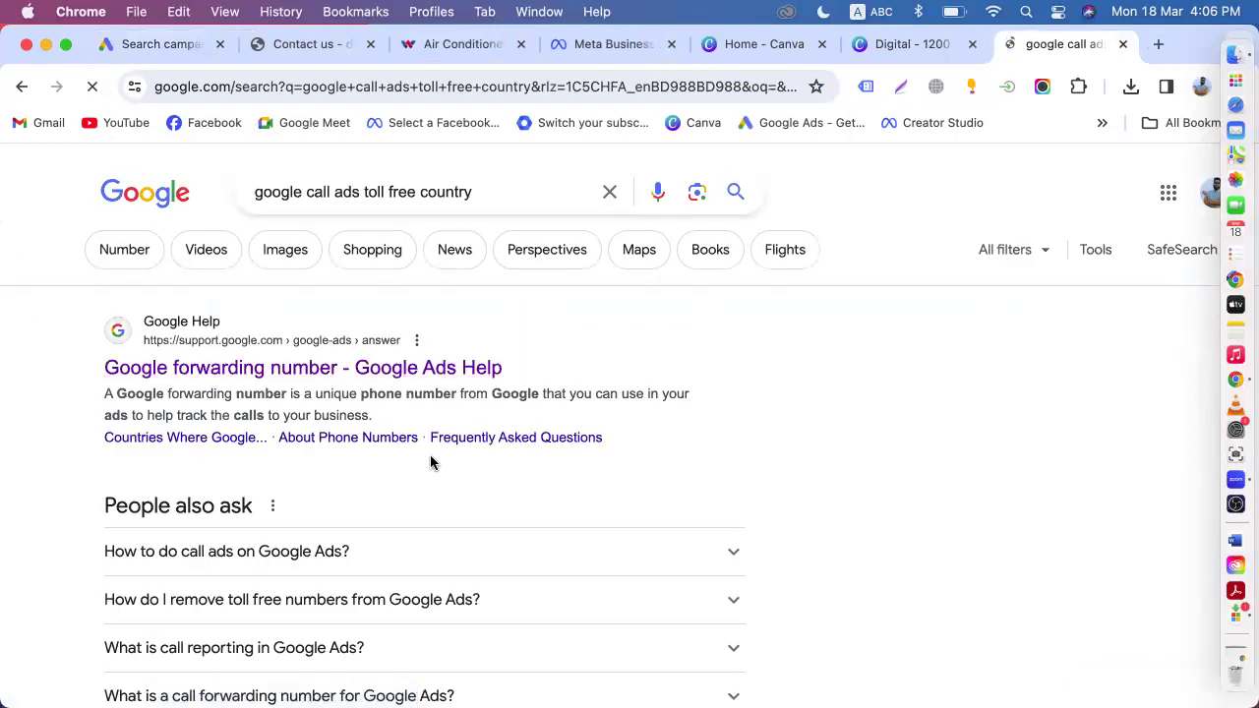
- Examine the list of countries where Google forwarding numbers are available, compare it with the campaign's bidding page, and return to the campaign
scroll(430, 463, down, 10)
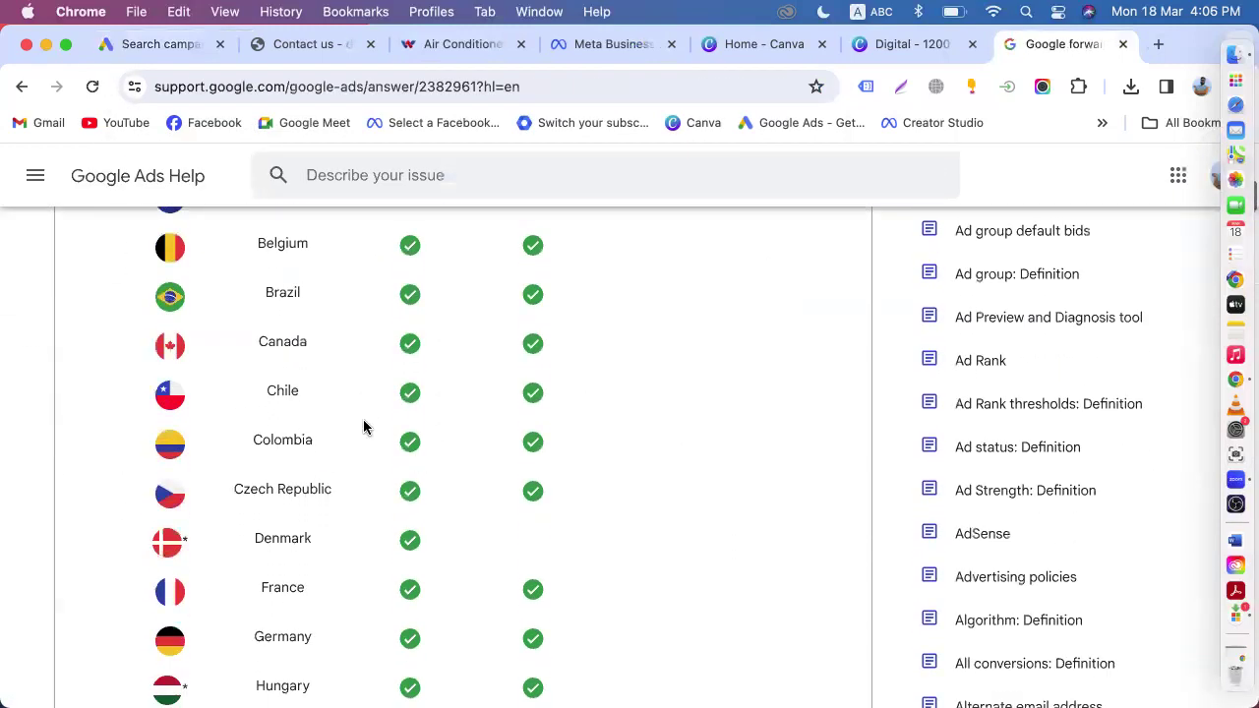
scroll(365, 427, down, 7)
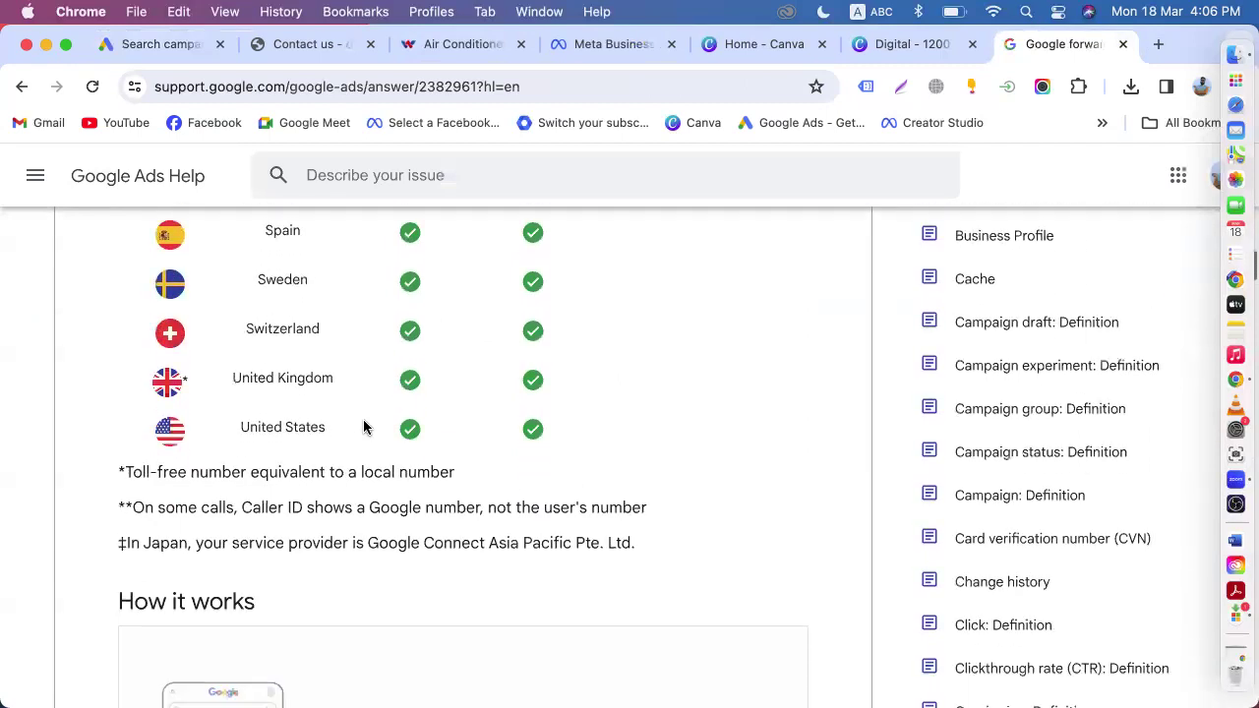
scroll(324, 360, up, 2)
scroll(325, 360, up, 8)
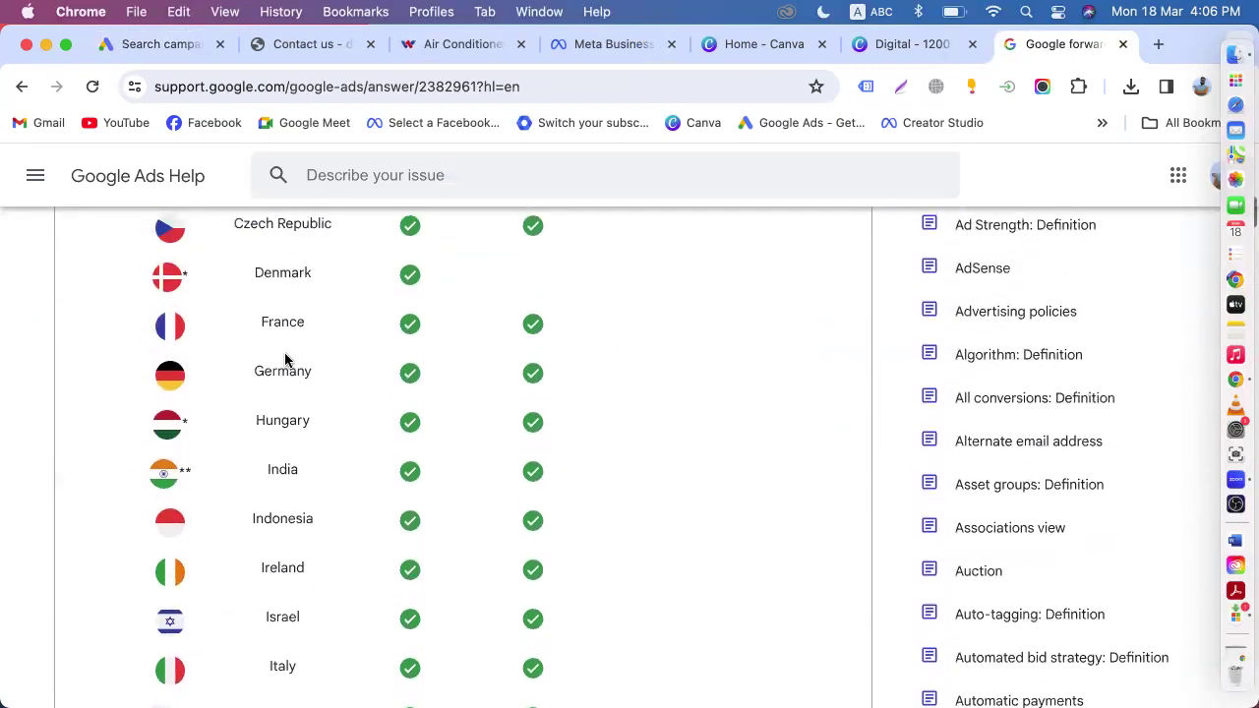
scroll(255, 354, up, 5)
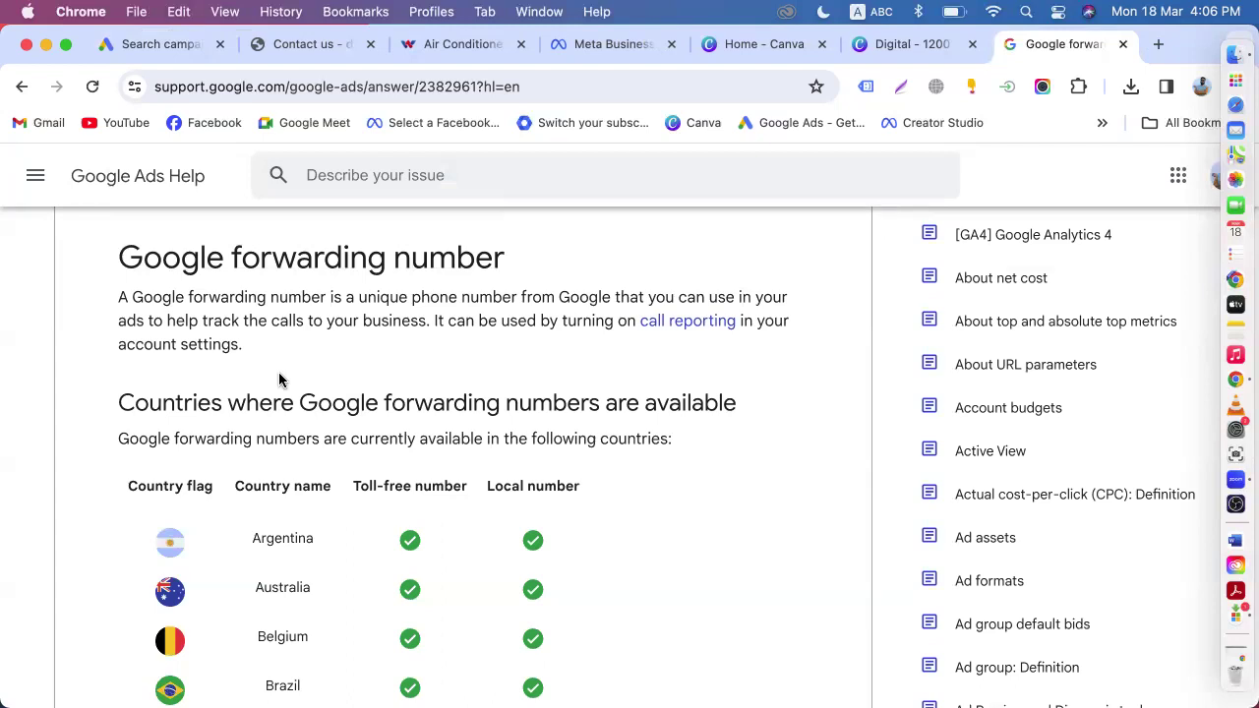
scroll(403, 438, down, 5)
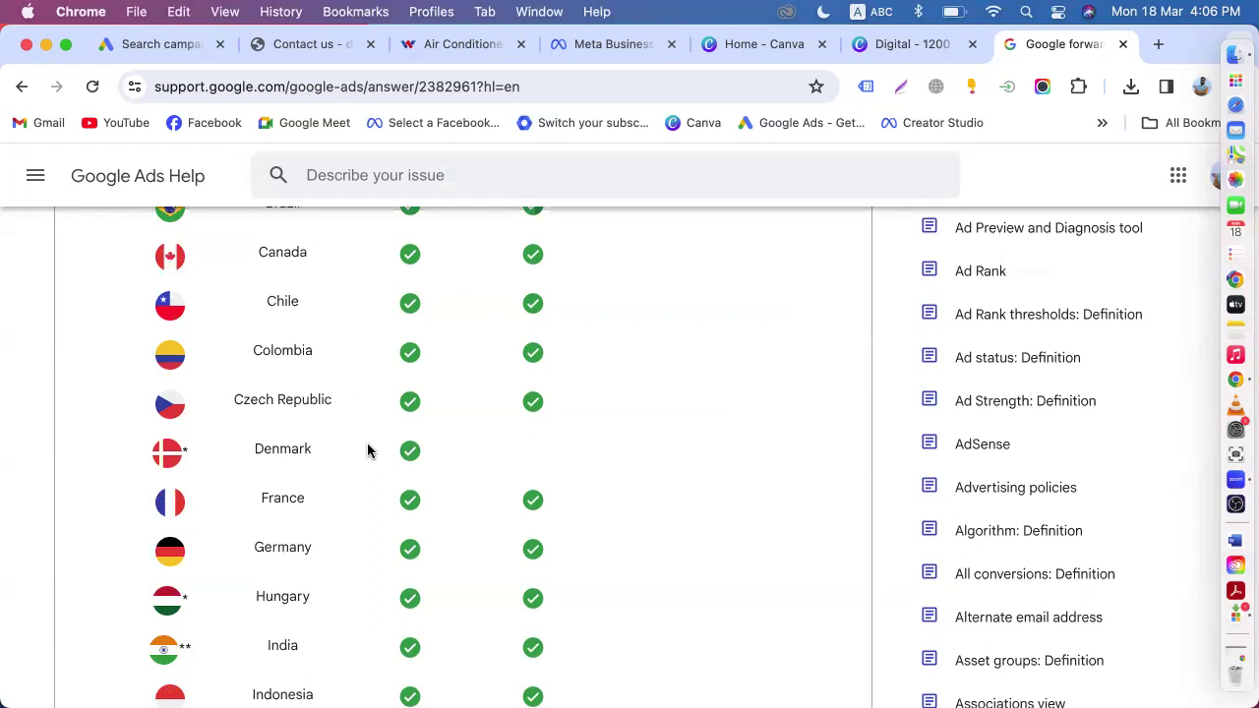
click(157, 45)
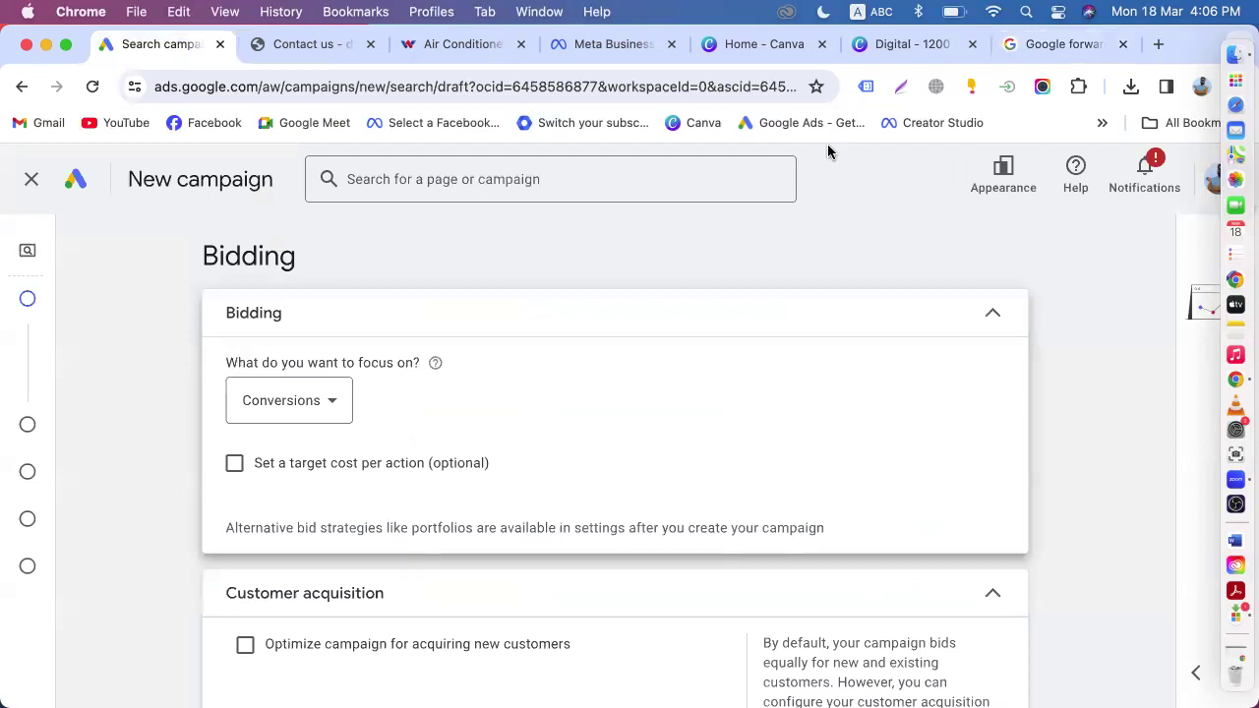
click(1009, 45)
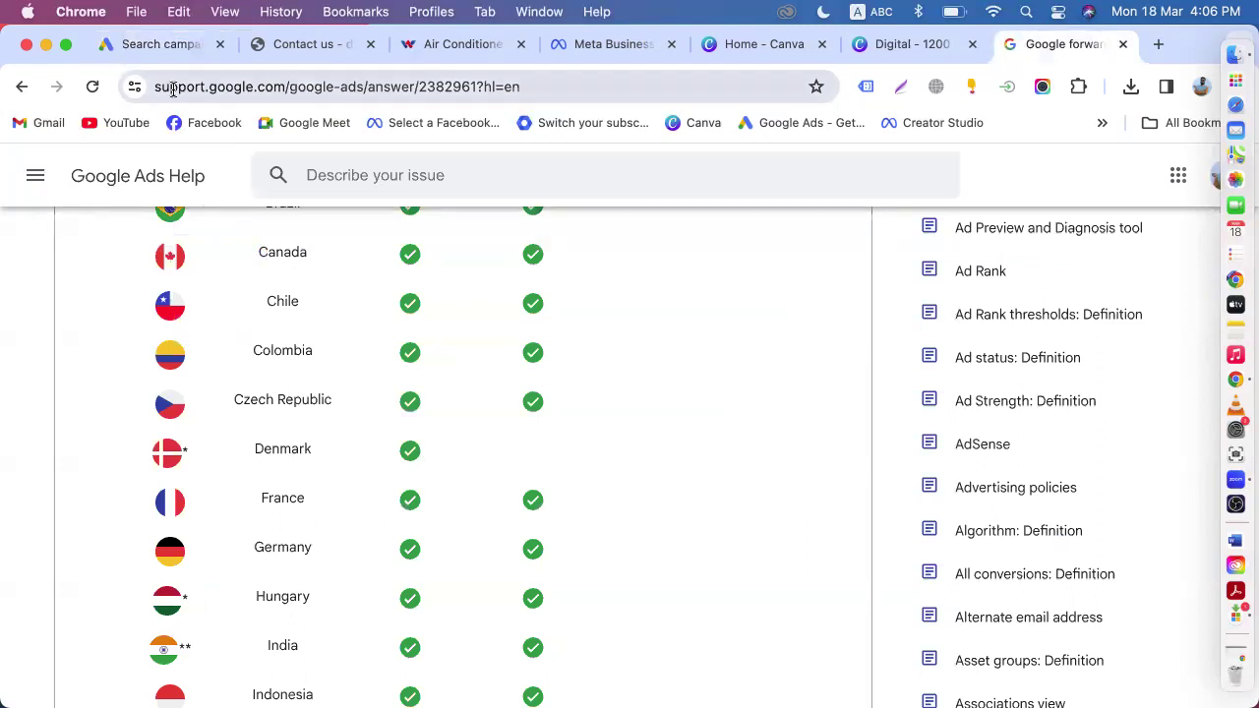
click(147, 45)
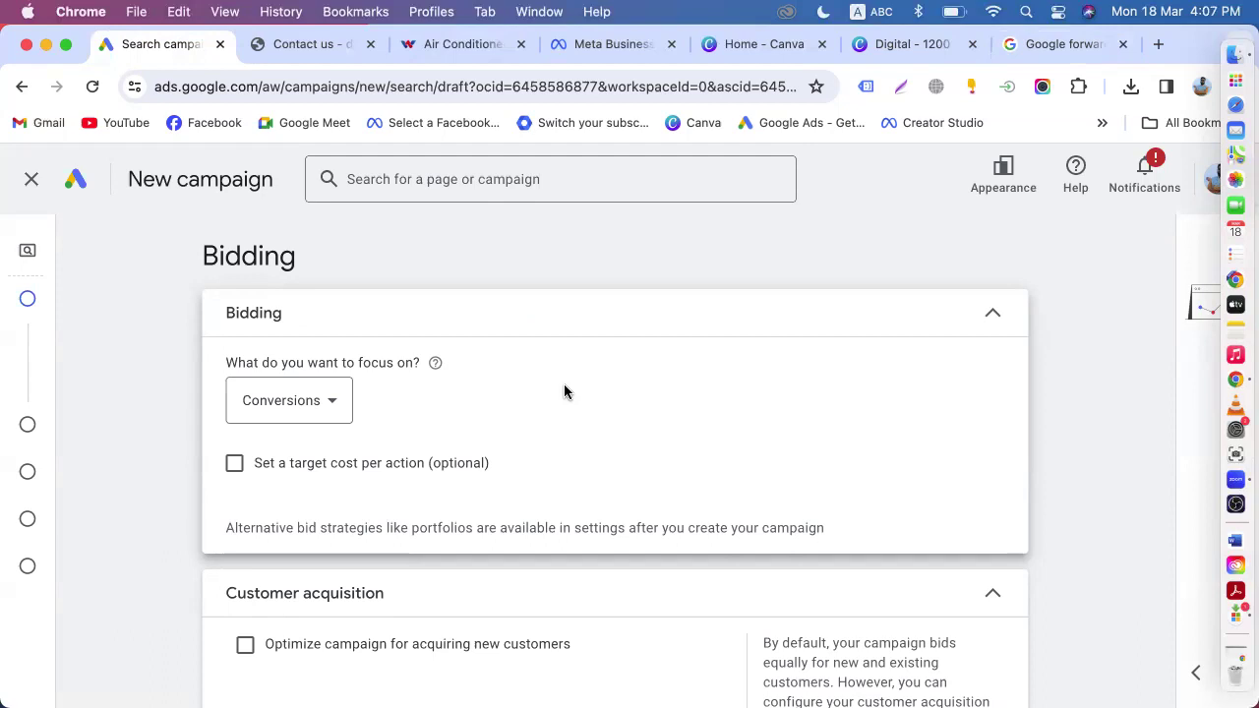
- Continue past the bidding settings to the campaign settings and target Bangladesh as the location
scroll(564, 391, down, 3)
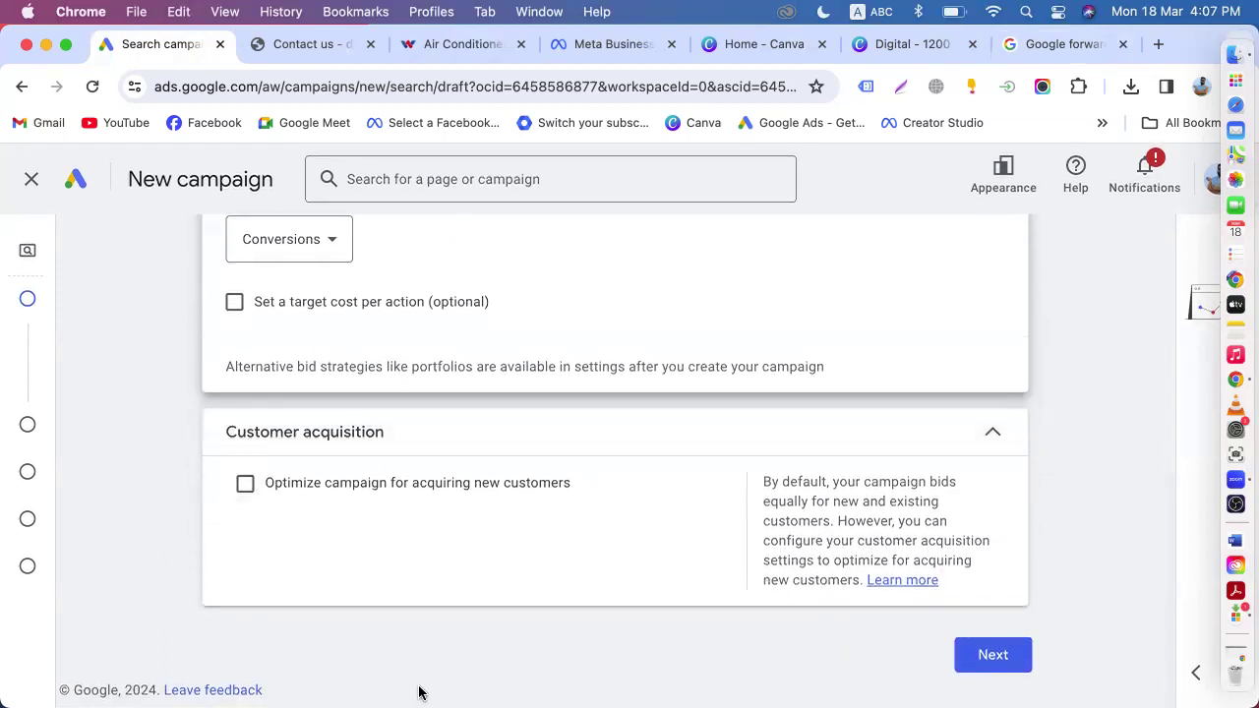
click(975, 669)
scroll(571, 566, down, 3)
click(285, 413)
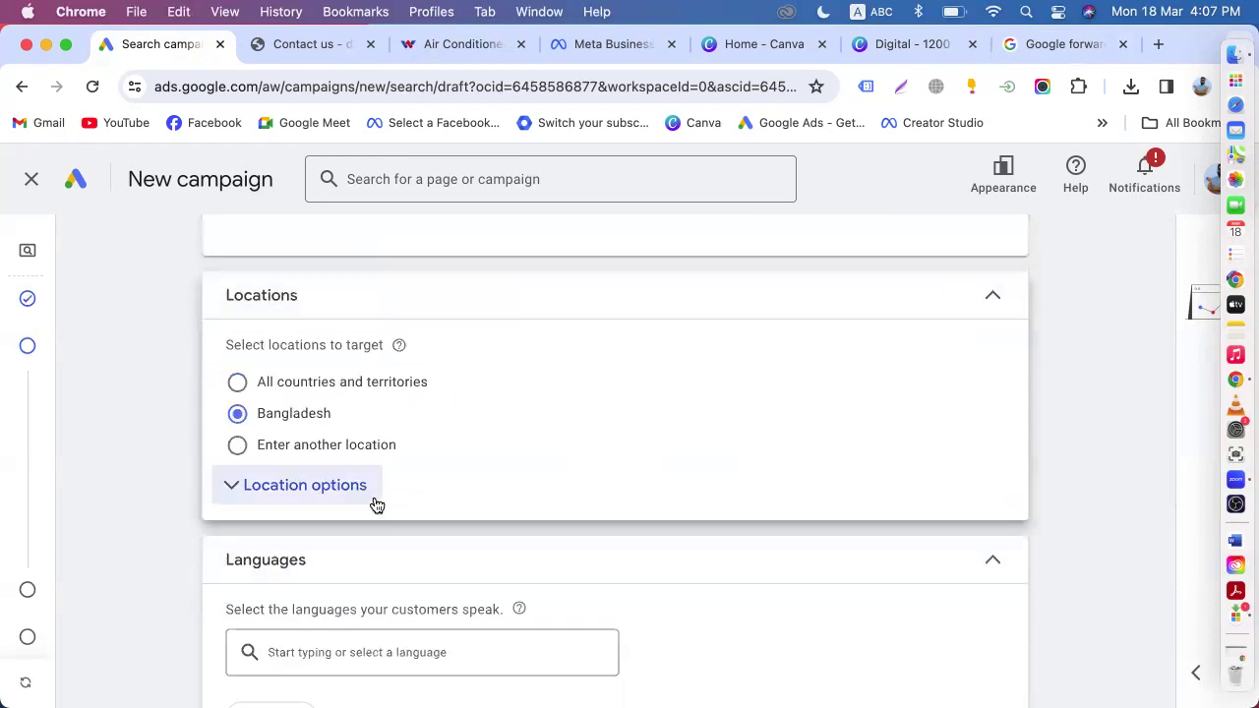
- Add Bengali to the campaign's customer languages and close the language list
scroll(376, 505, down, 2)
scroll(309, 526, down, 3)
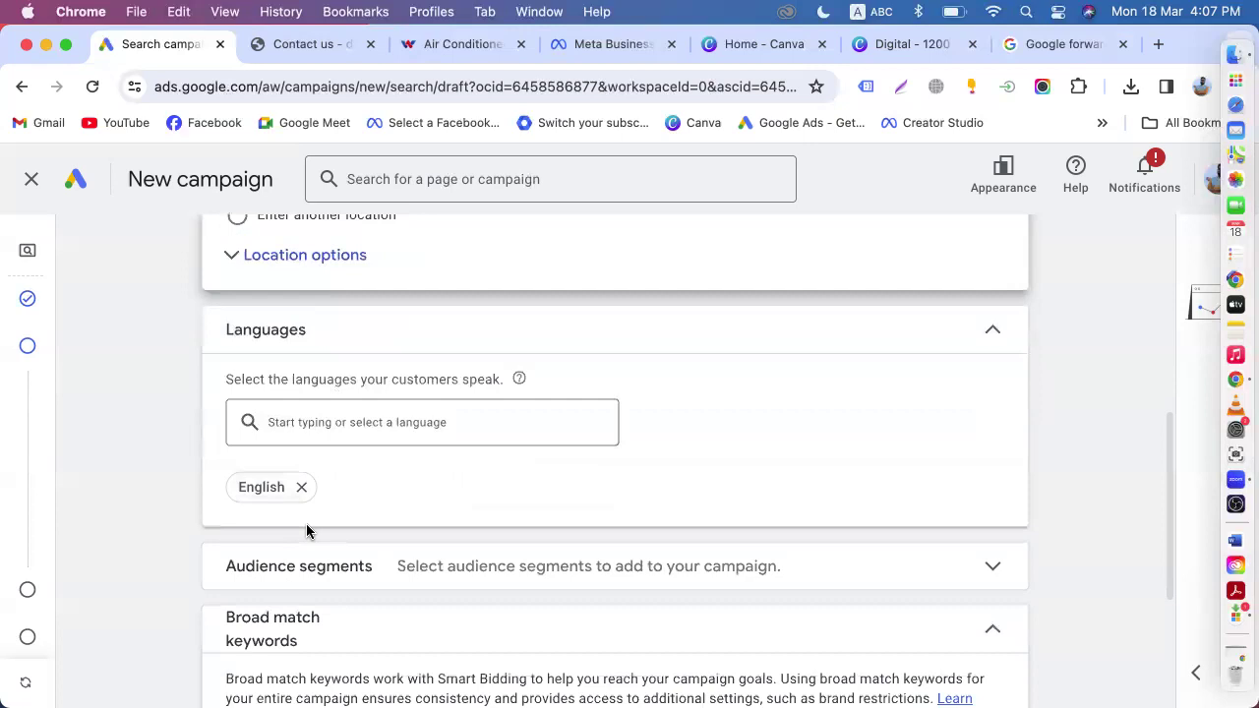
click(349, 389)
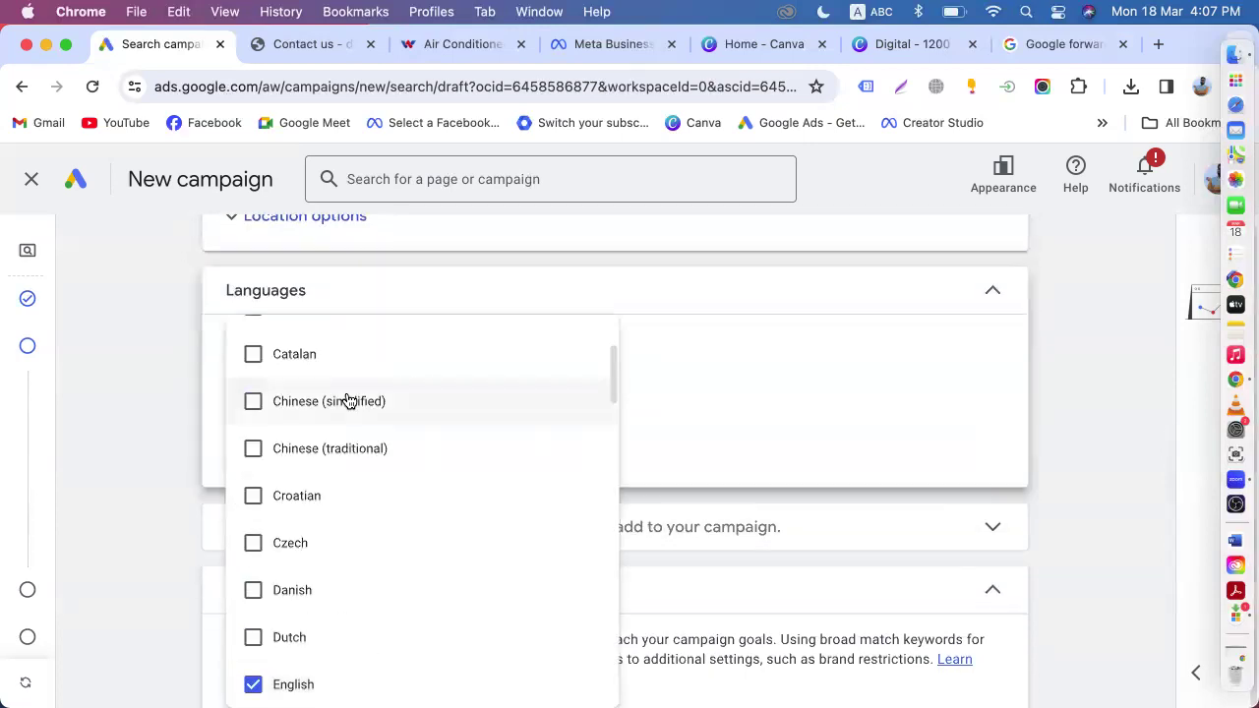
text(be)
click(253, 437)
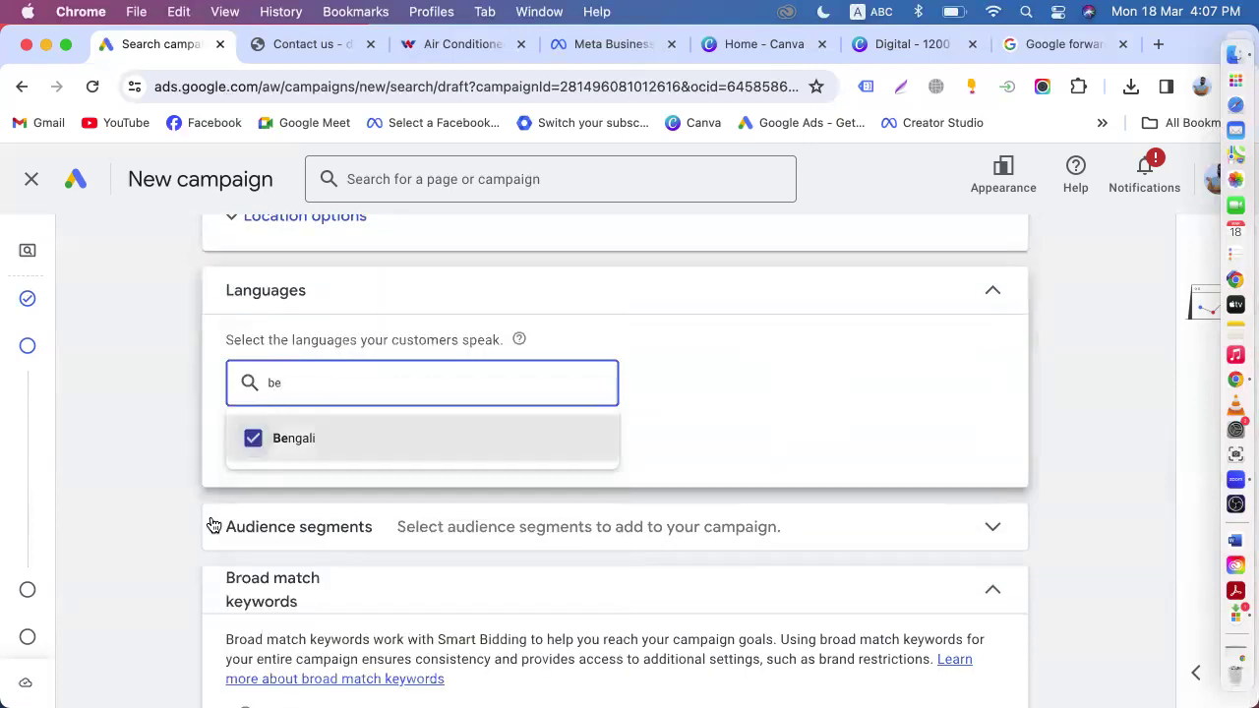
click(209, 536)
- Expand the campaign's additional settings and open the ad schedule for editing
scroll(208, 543, down, 8)
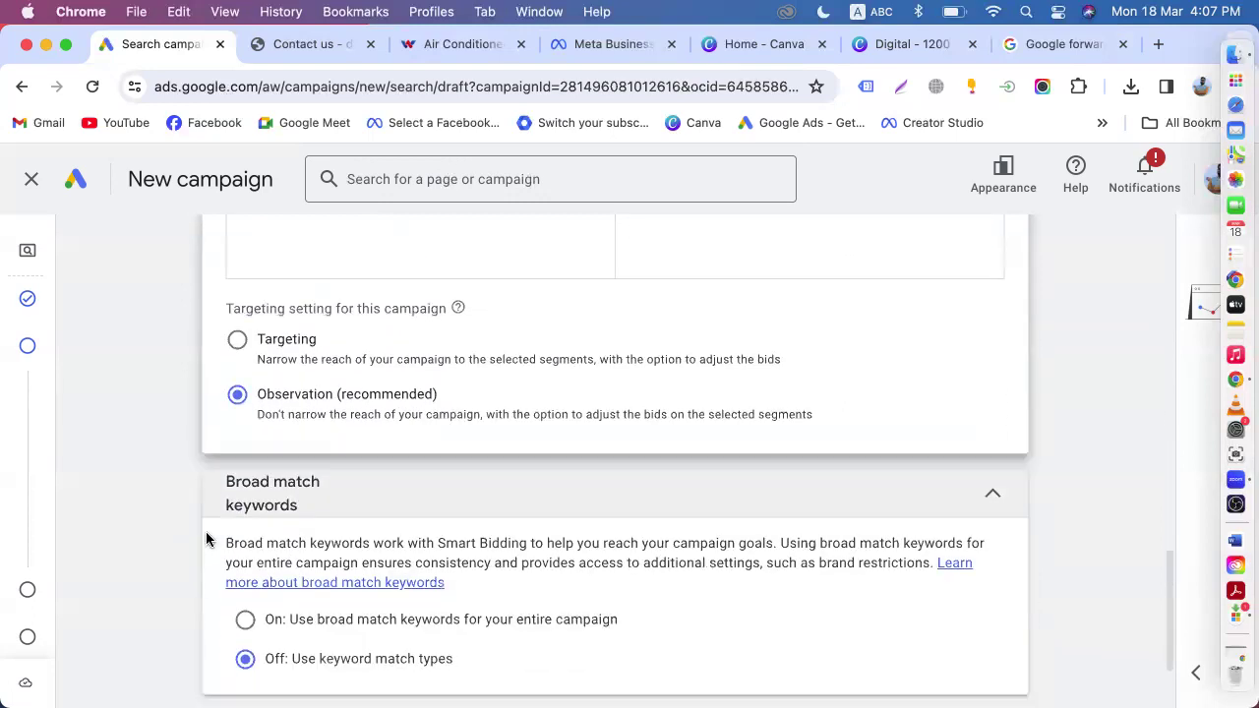
scroll(307, 502, down, 3)
click(292, 596)
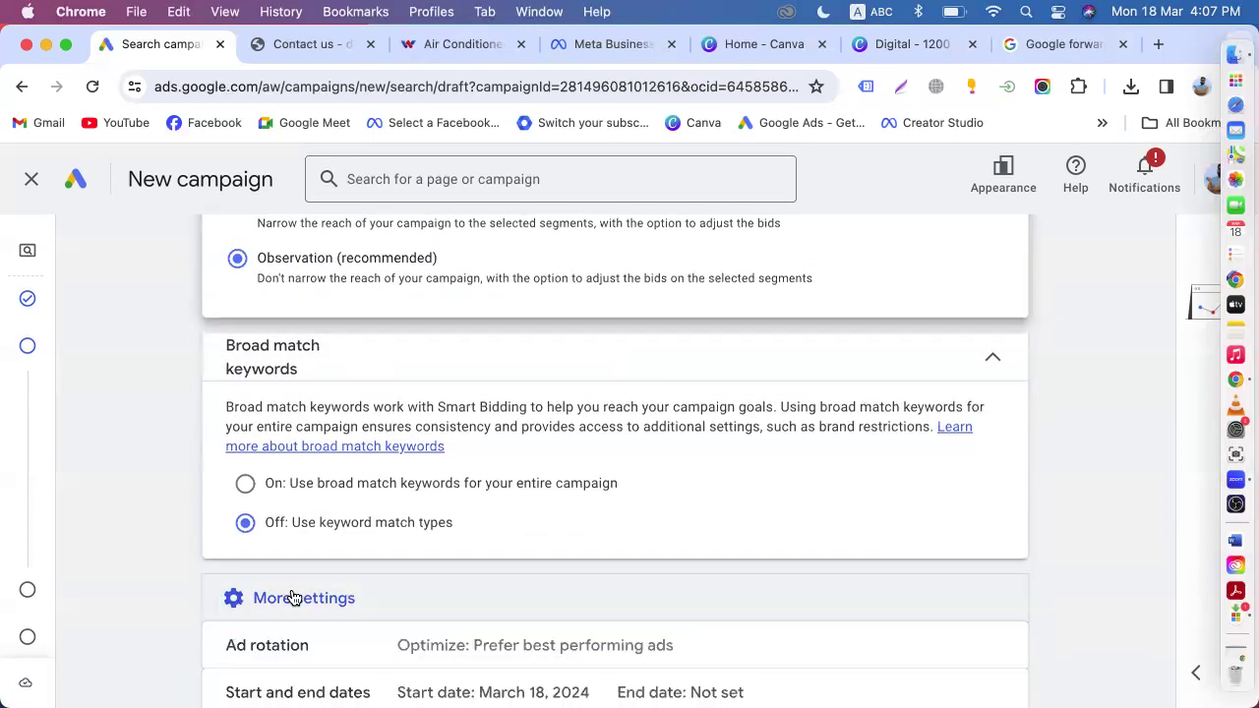
scroll(292, 596, down, 3)
scroll(294, 596, down, 2)
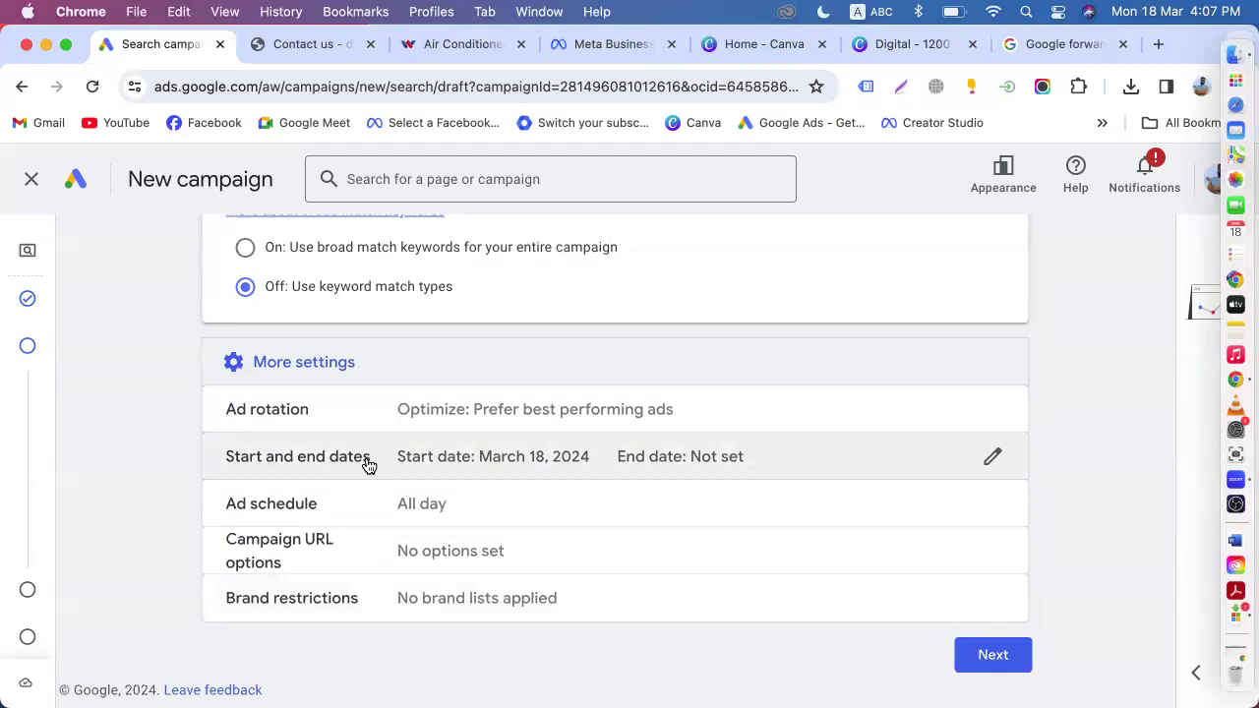
click(335, 507)
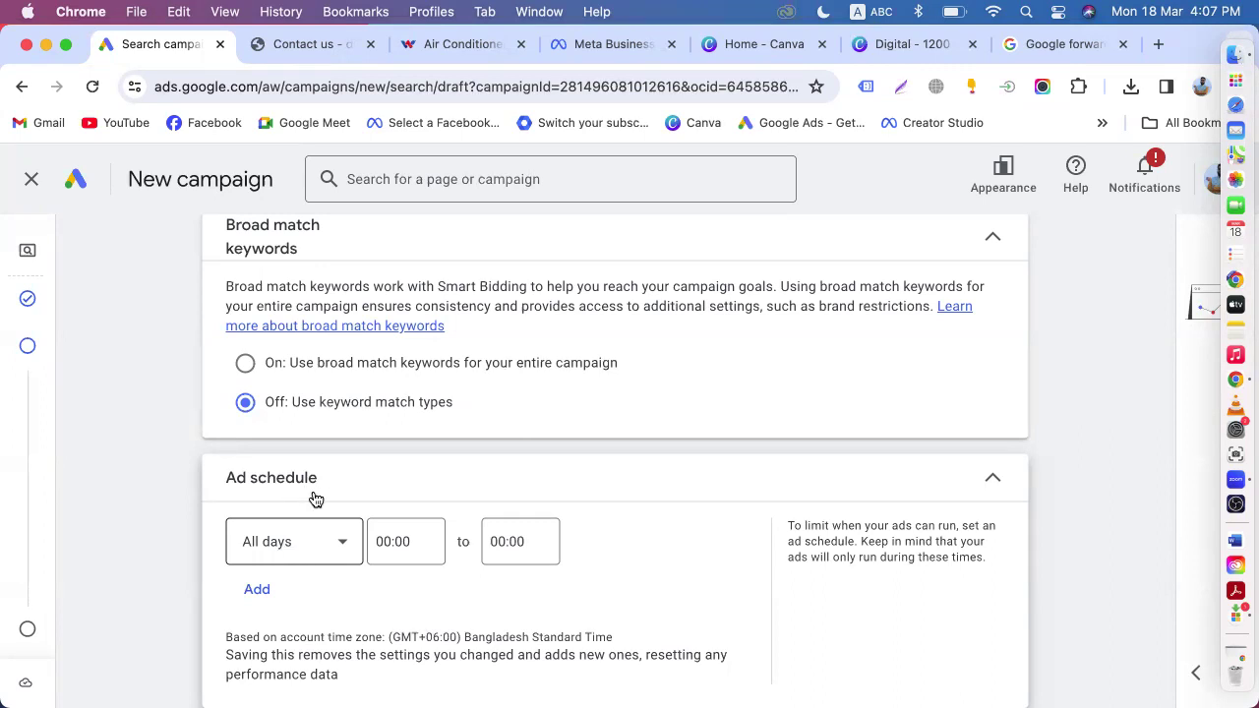
- Set the first ad schedule entry to Mondays and add a second entry for Tuesdays
click(310, 547)
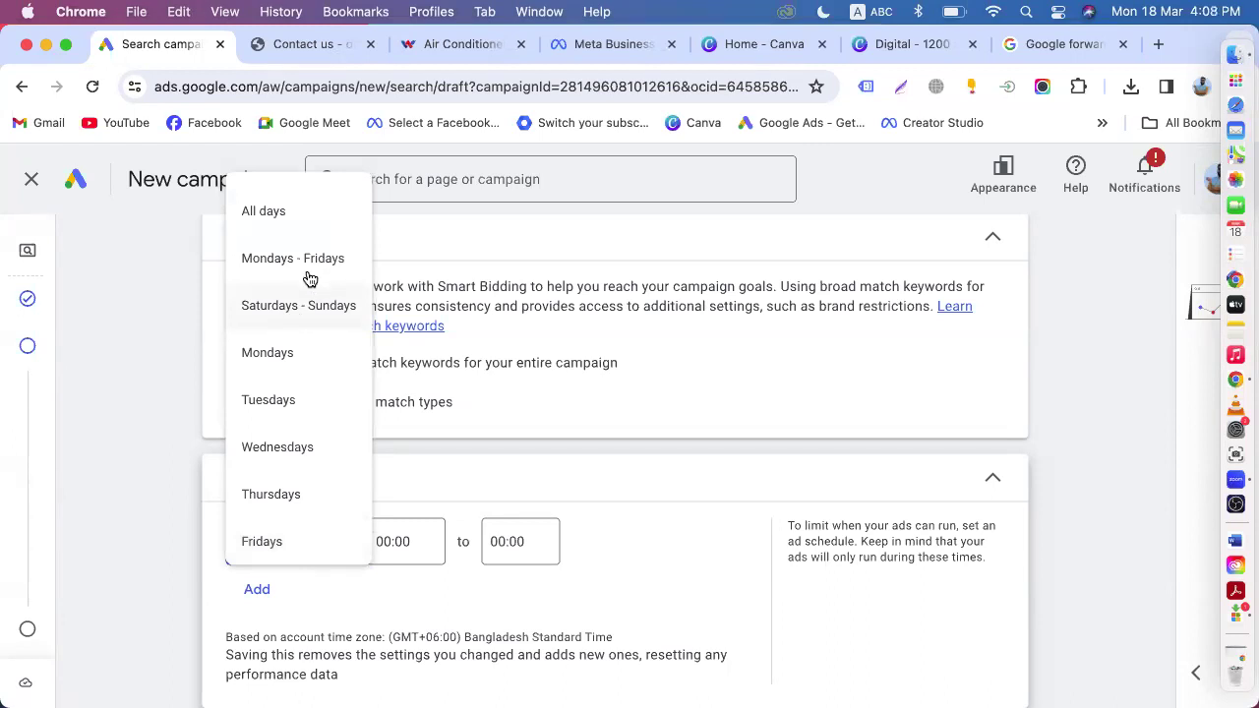
click(283, 362)
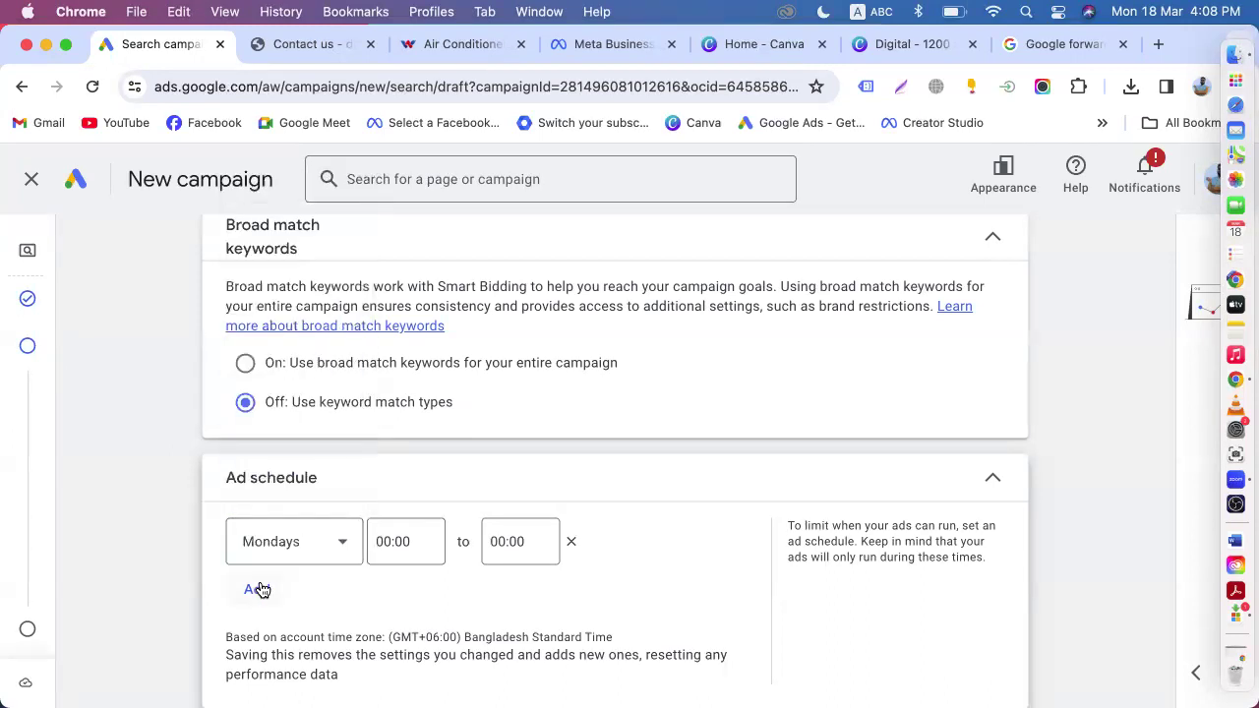
click(257, 589)
click(279, 605)
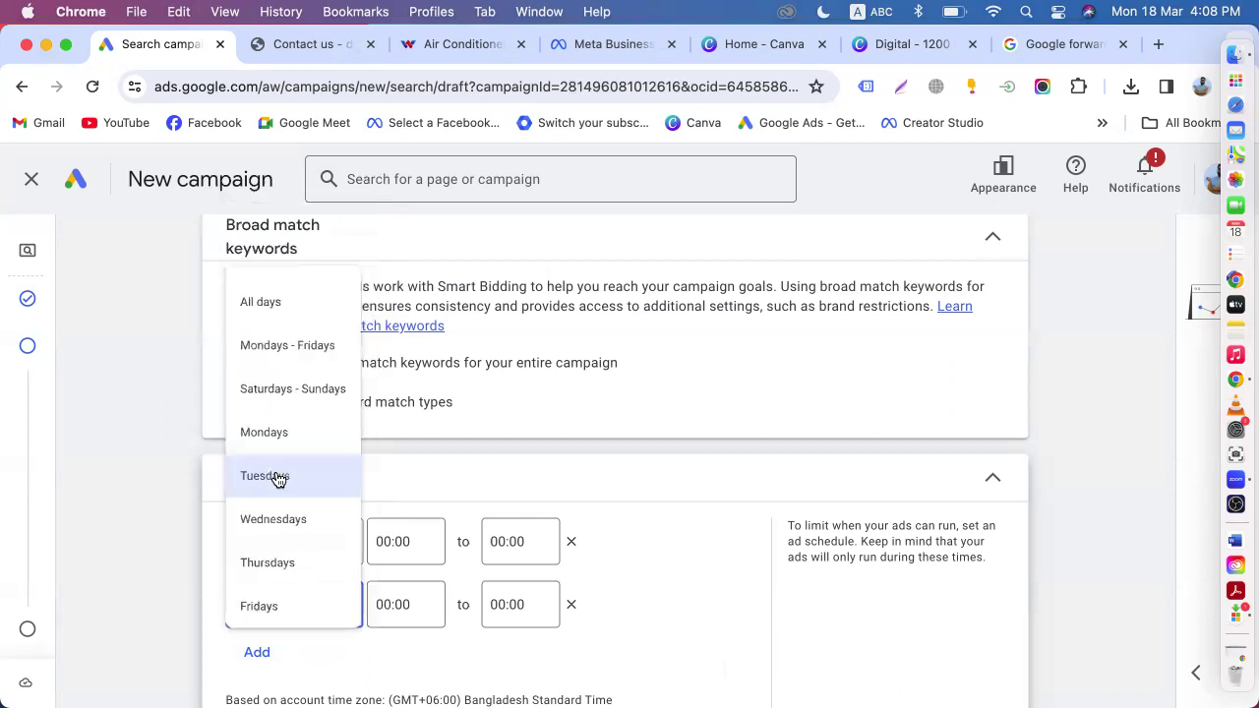
click(276, 477)
- Add two more ad schedule entries, one for Wednesdays and one for Thursdays
click(262, 652)
click(289, 668)
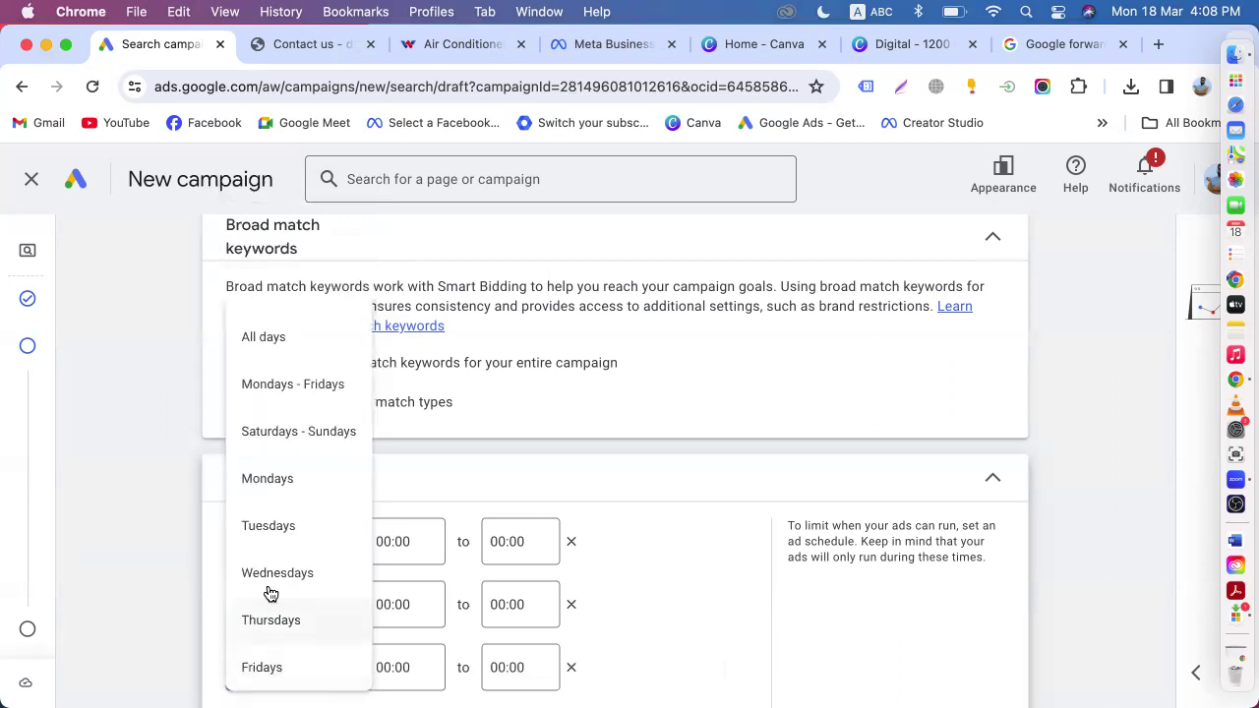
click(273, 528)
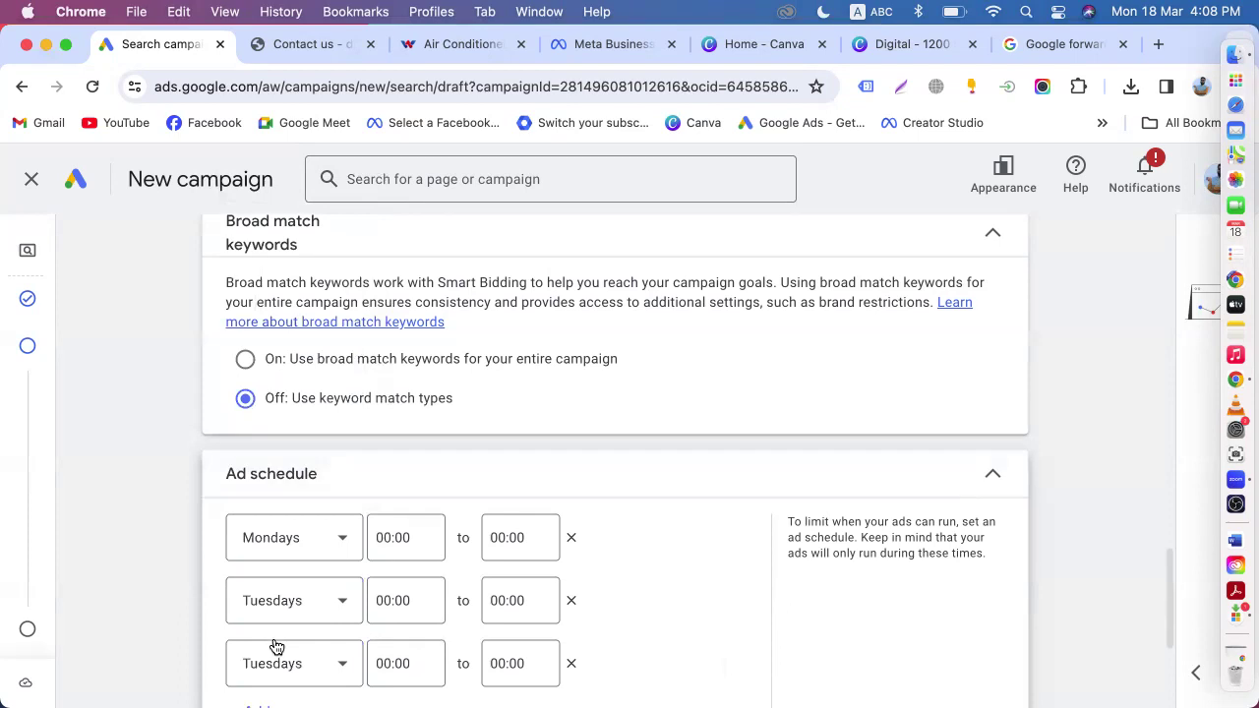
scroll(281, 630, down, 1)
click(298, 605)
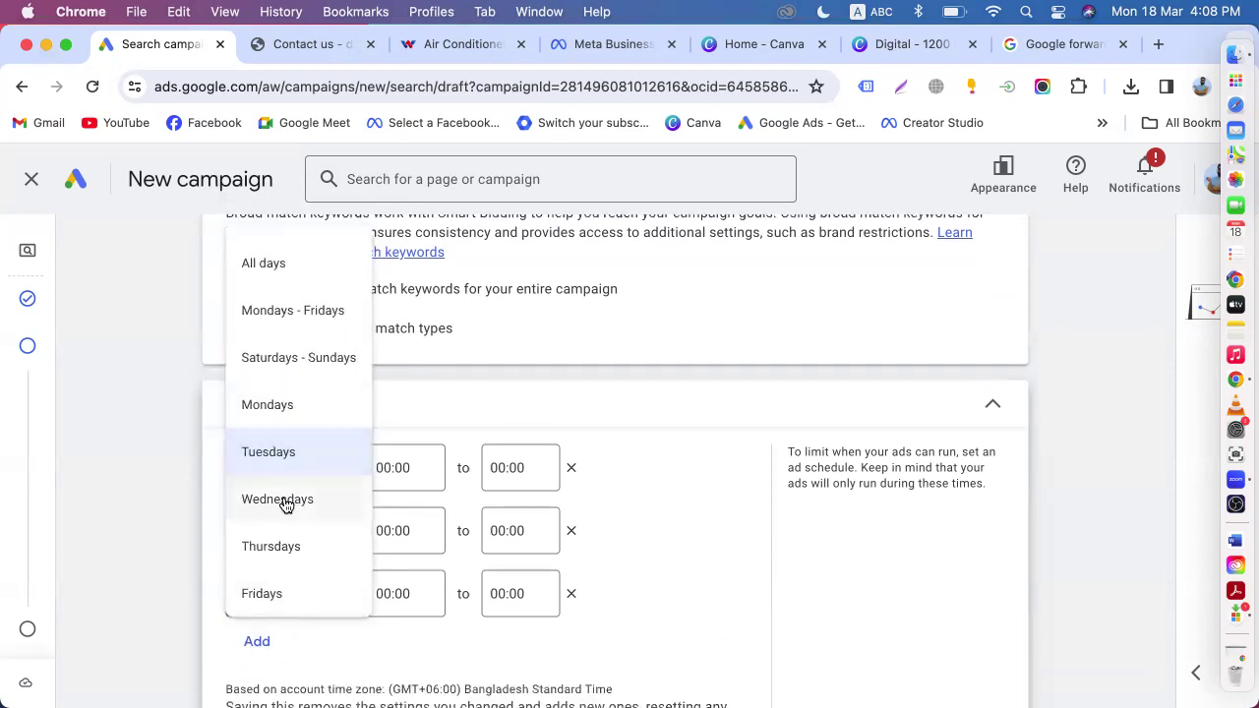
click(280, 502)
click(262, 643)
click(297, 644)
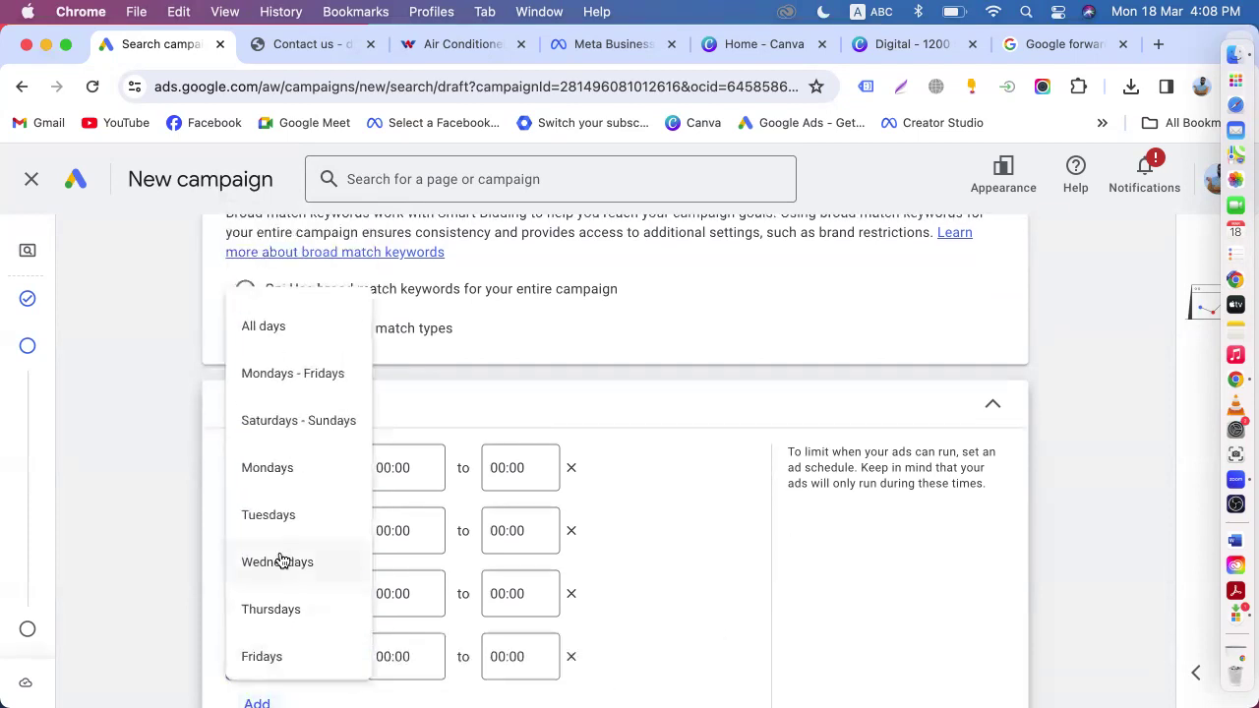
click(275, 611)
- Add ad schedule entries for Saturdays and Sundays, leaving Fridays out
scroll(278, 615, down, 3)
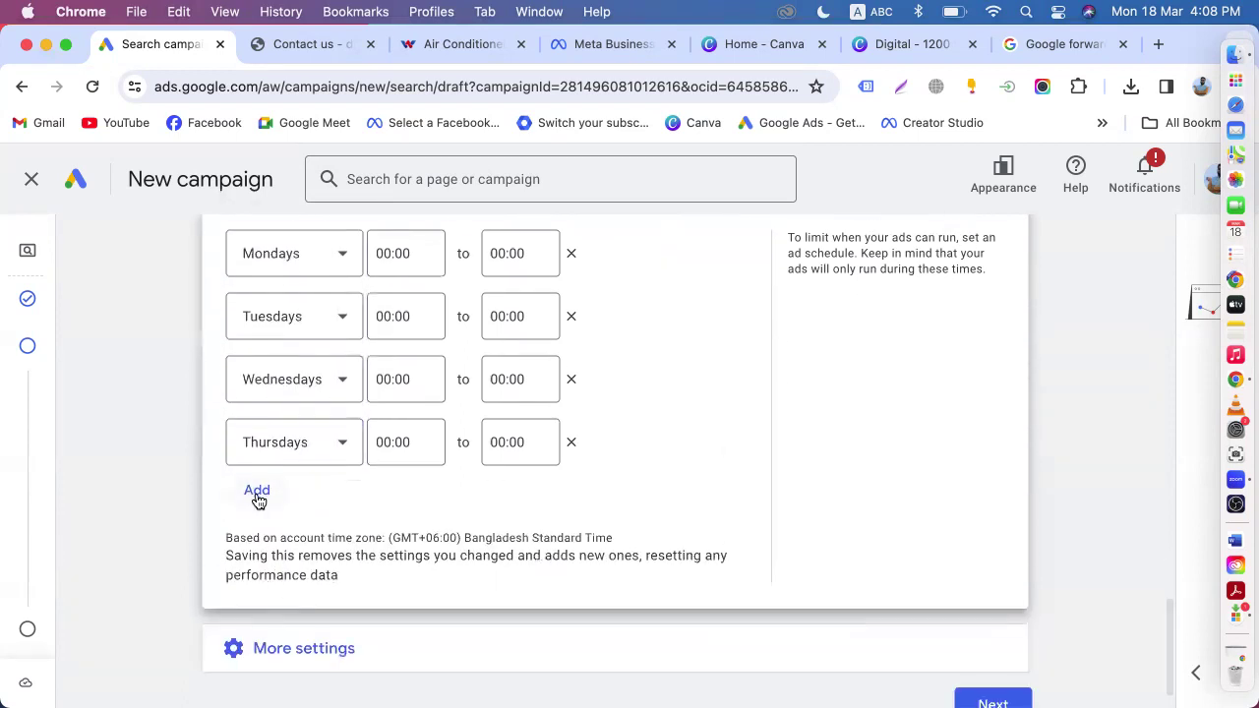
click(257, 502)
click(284, 523)
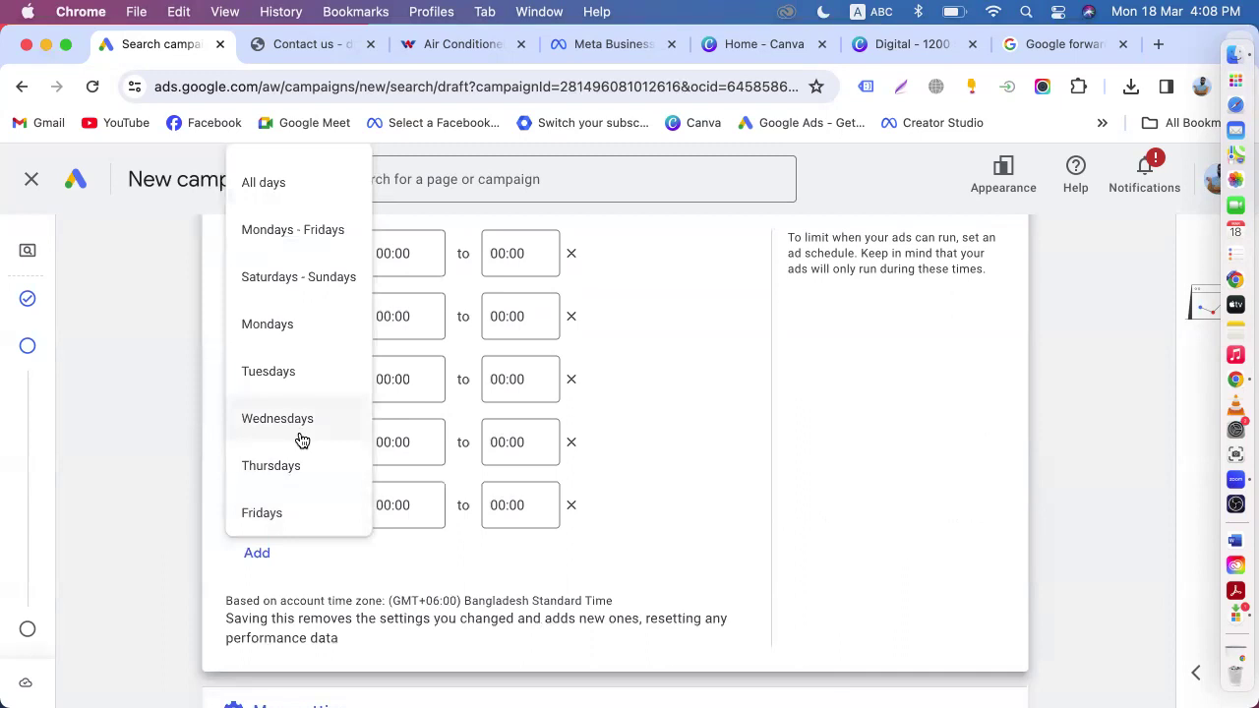
scroll(302, 440, down, 2)
click(276, 457)
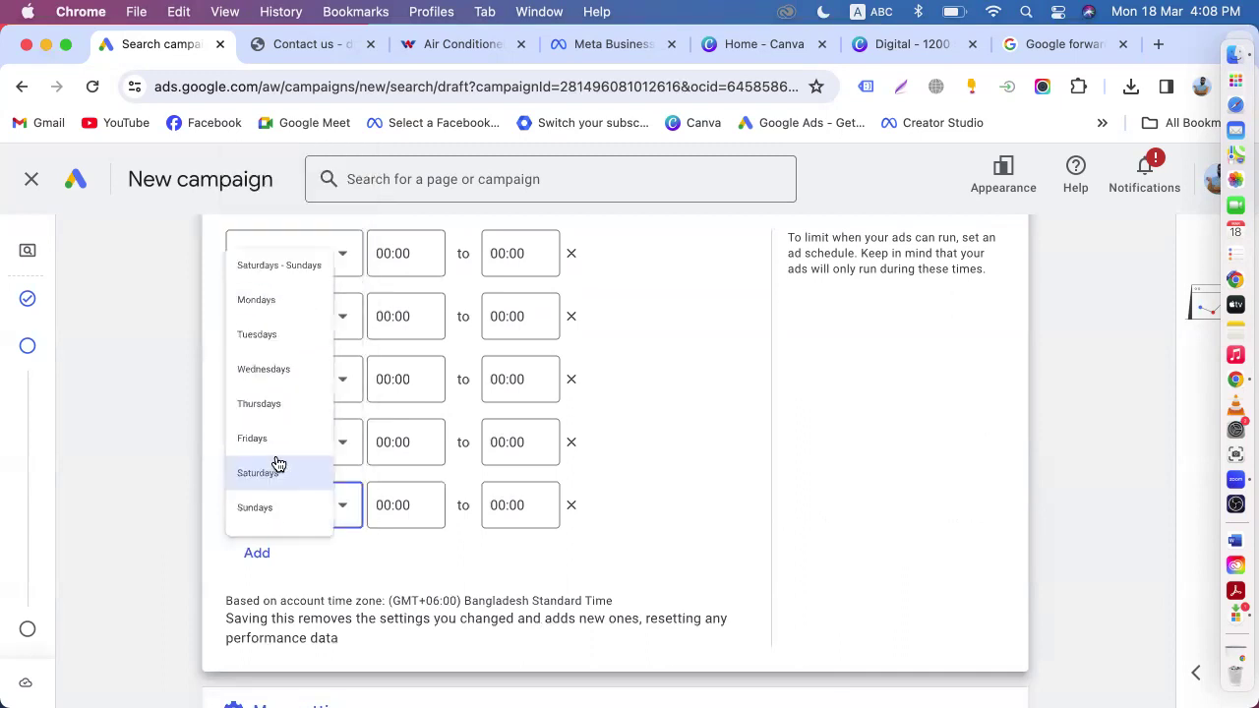
click(264, 549)
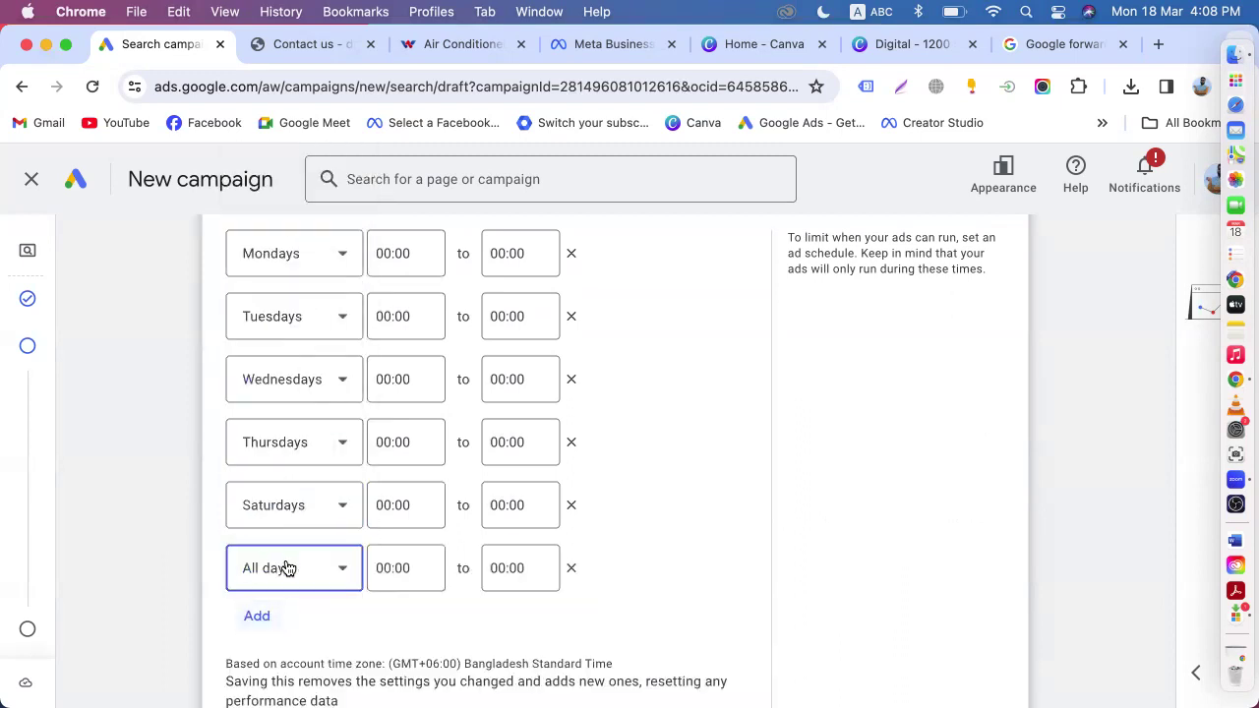
click(283, 567)
scroll(280, 556, down, 2)
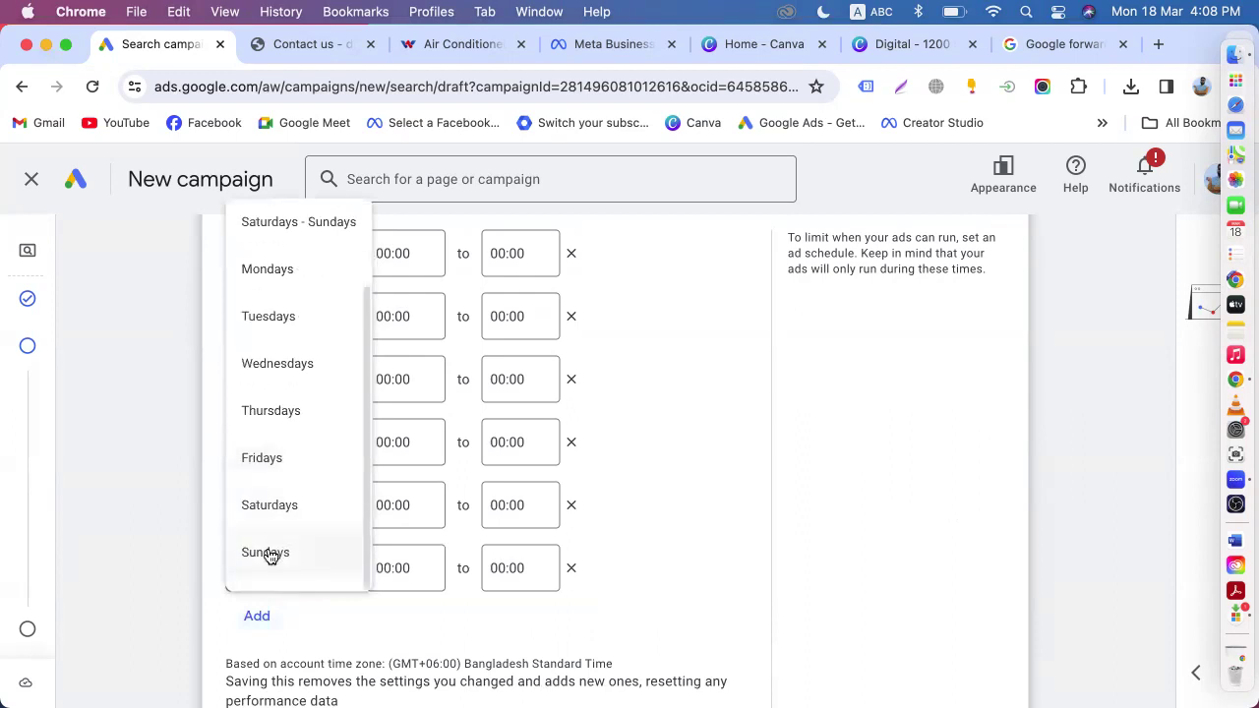
click(271, 554)
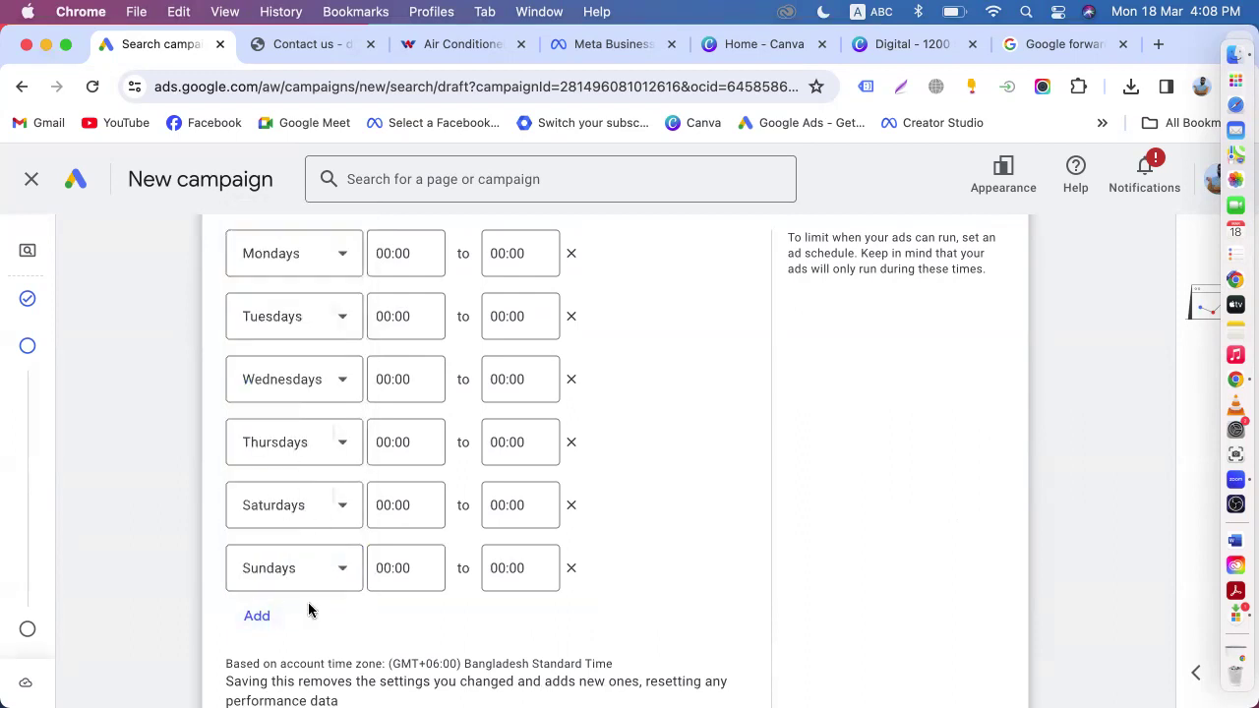
- Set the Mondays ad schedule entry's start time to 10:00
scroll(308, 590, up, 2)
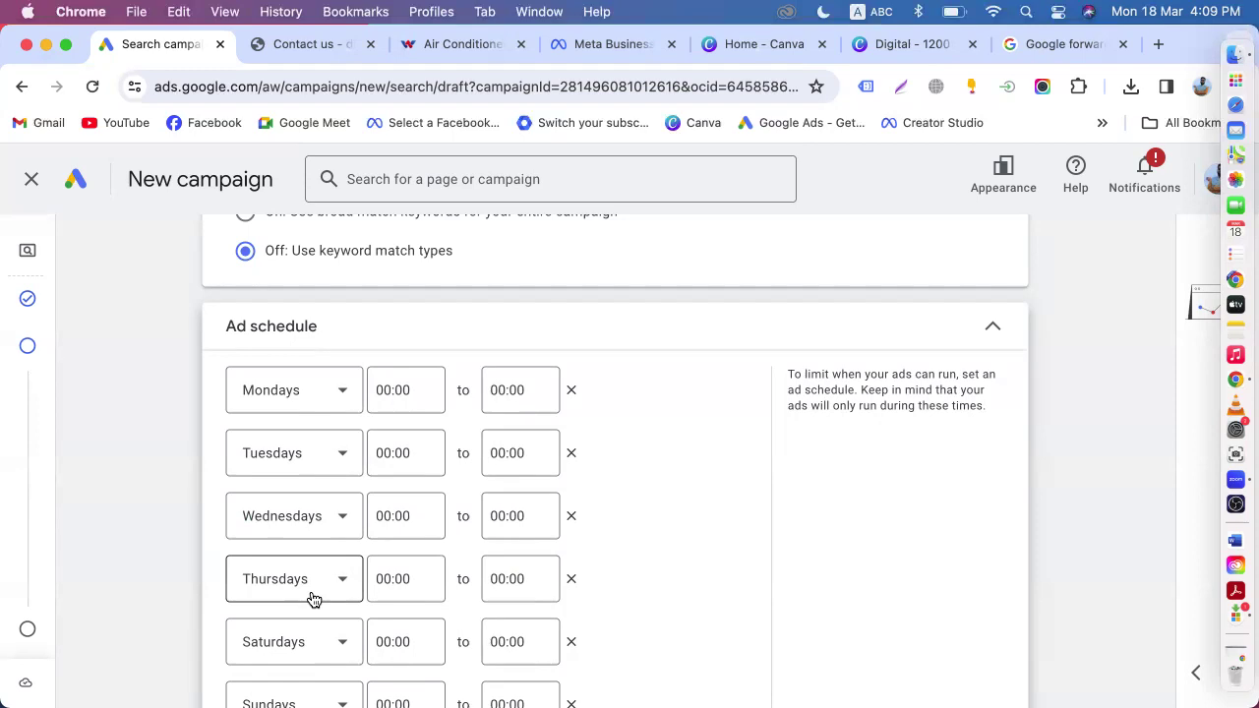
click(390, 389)
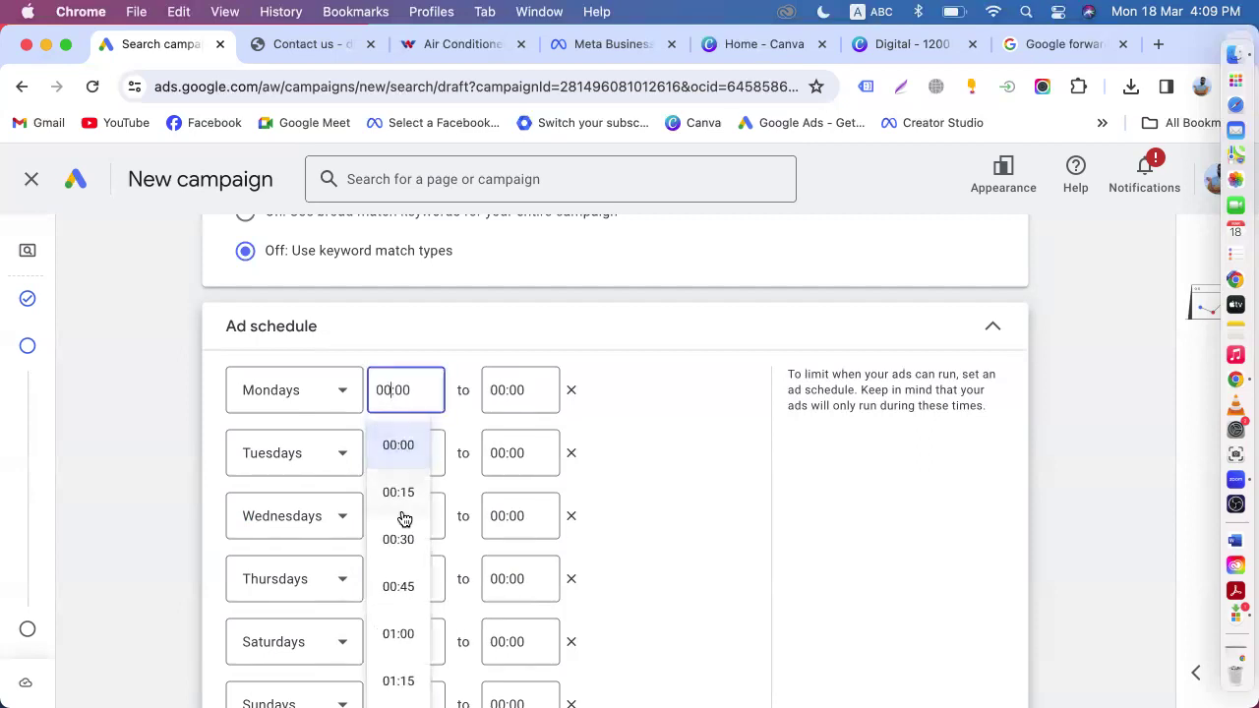
scroll(402, 520, down, 10)
scroll(410, 623, down, 20)
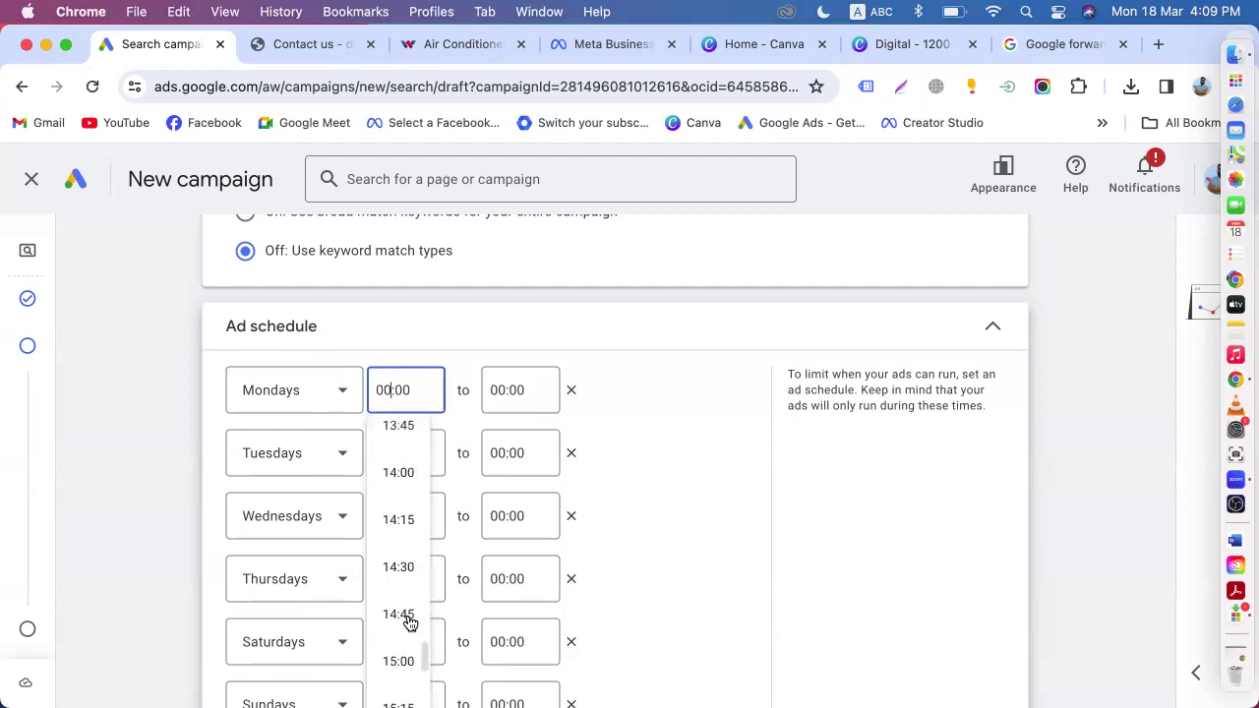
scroll(410, 624, up, 5)
scroll(410, 624, up, 20)
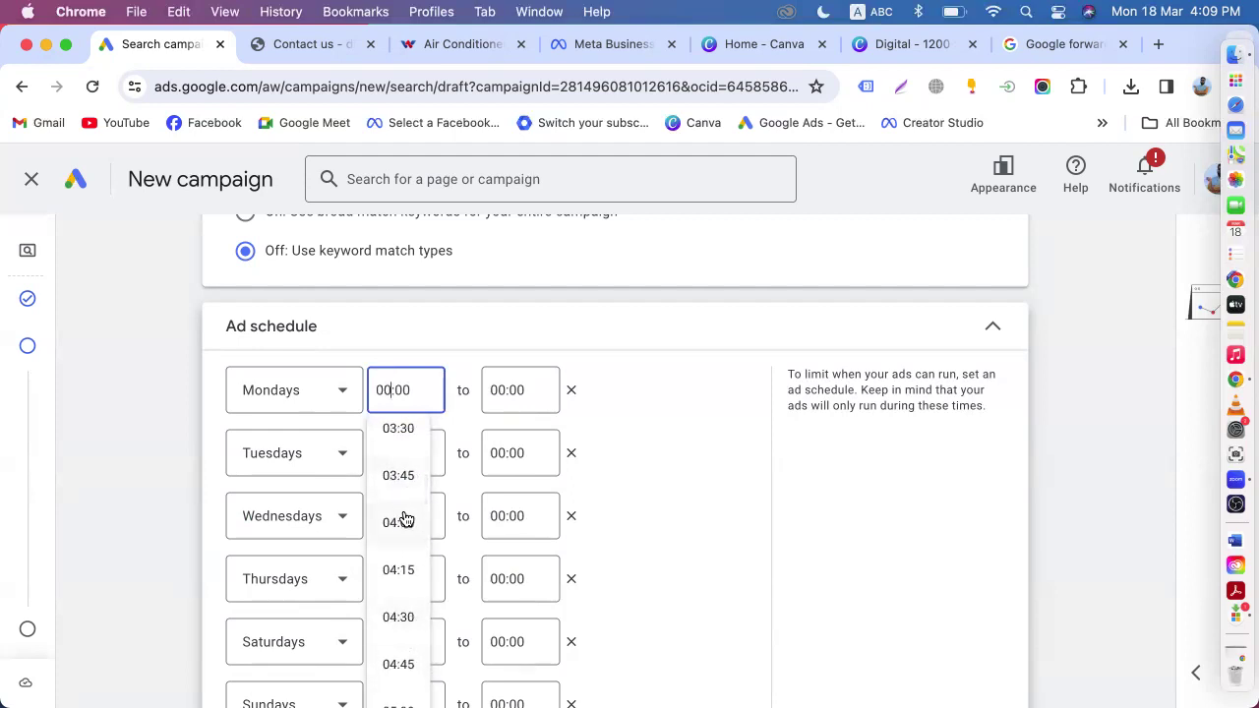
scroll(405, 519, down, 11)
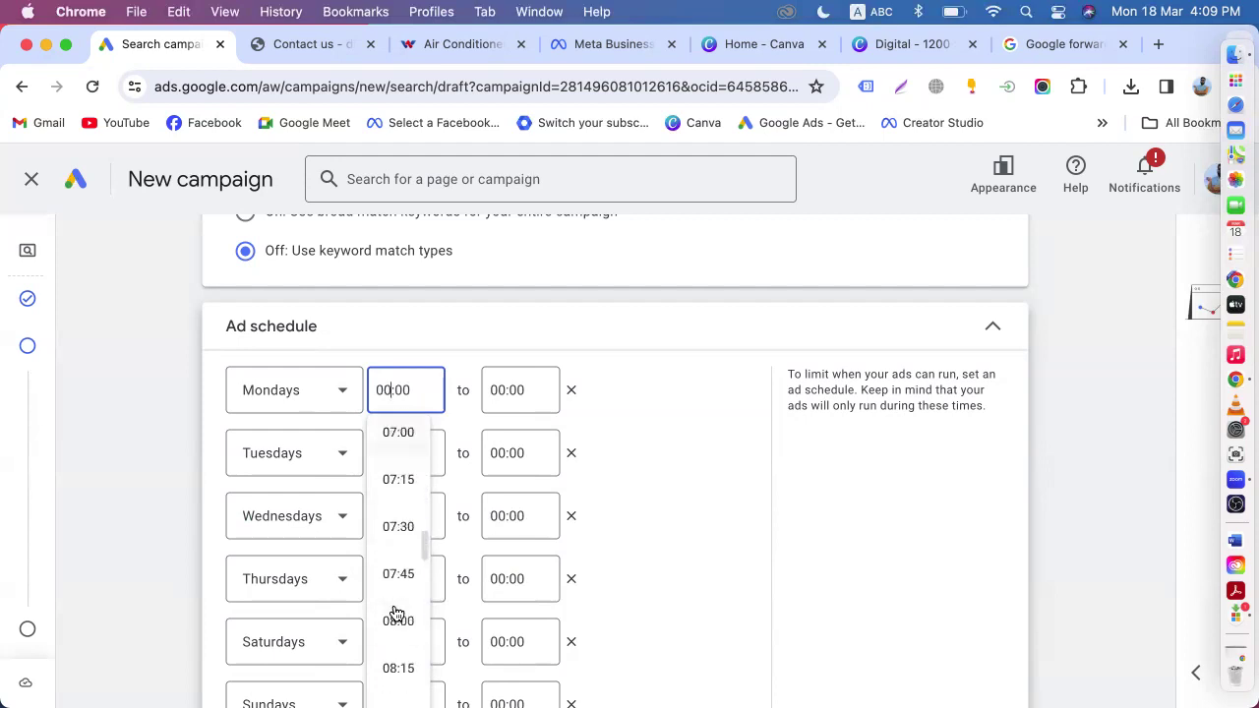
scroll(396, 610, up, 1)
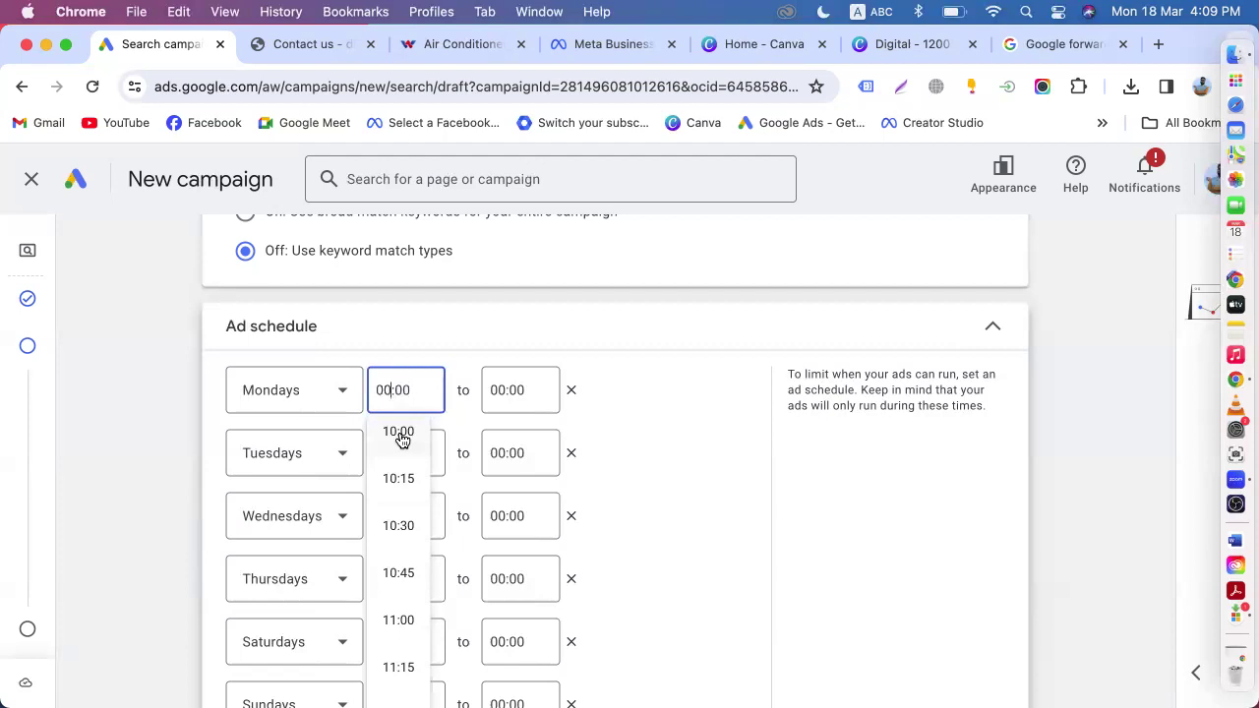
click(401, 435)
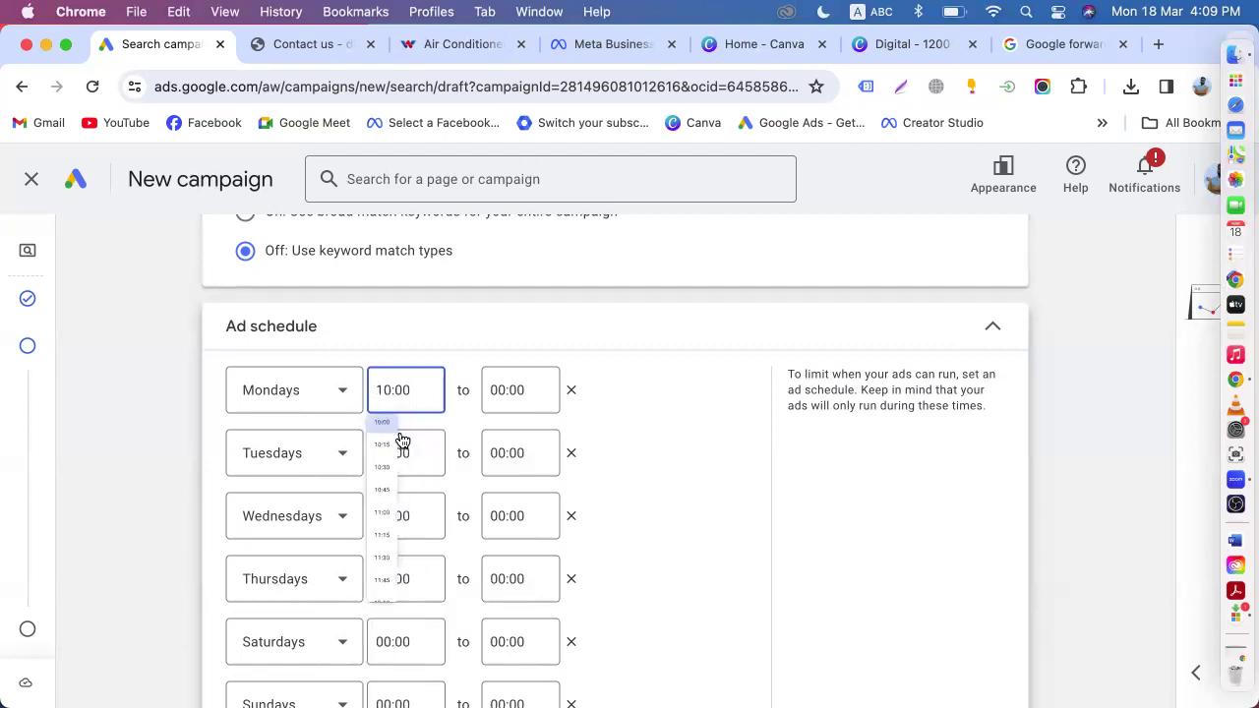
- Set the Mondays ad schedule entry's end time to 20:30
click(512, 391)
scroll(508, 580, down, 20)
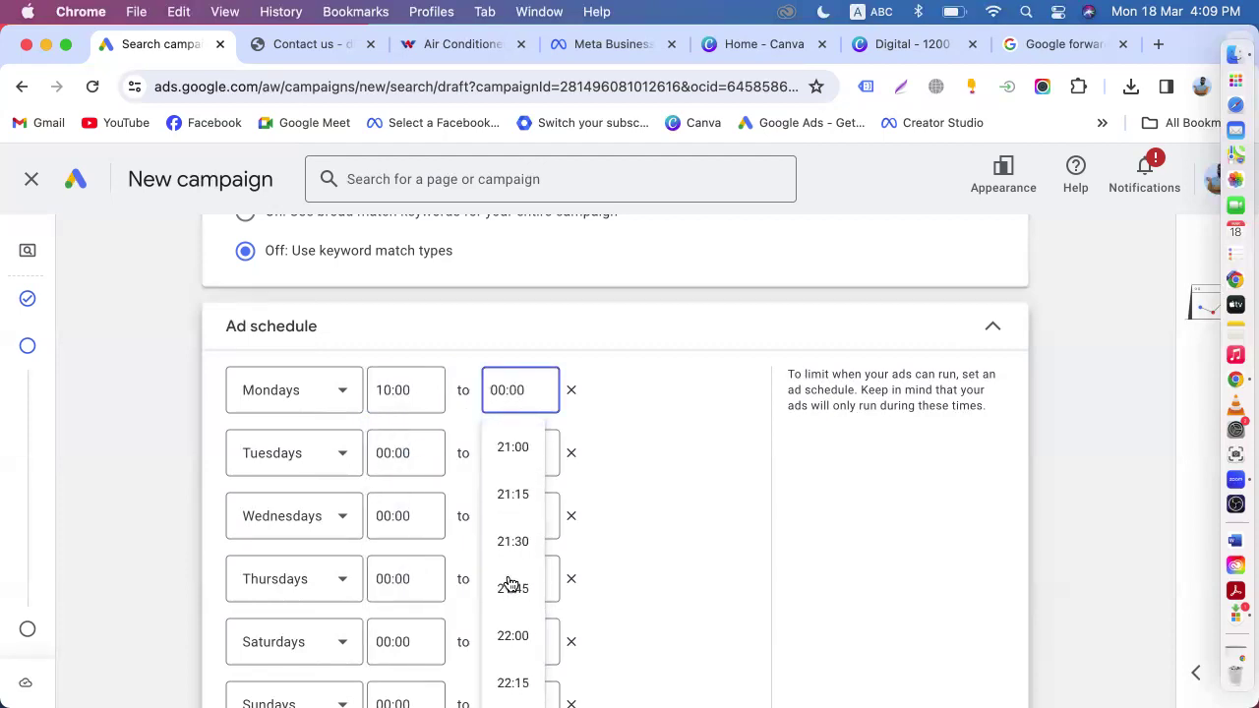
scroll(513, 600, up, 1)
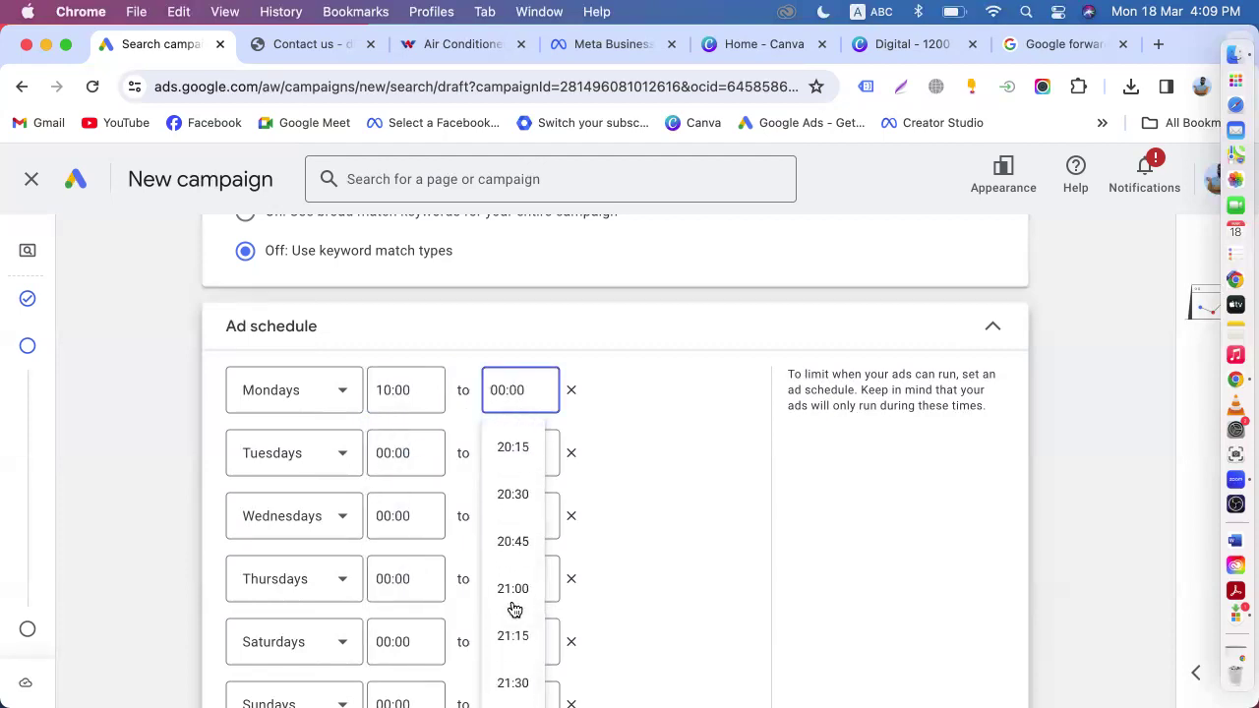
click(514, 497)
- Set the Tuesdays ad schedule entry's start time to 10:00
click(403, 447)
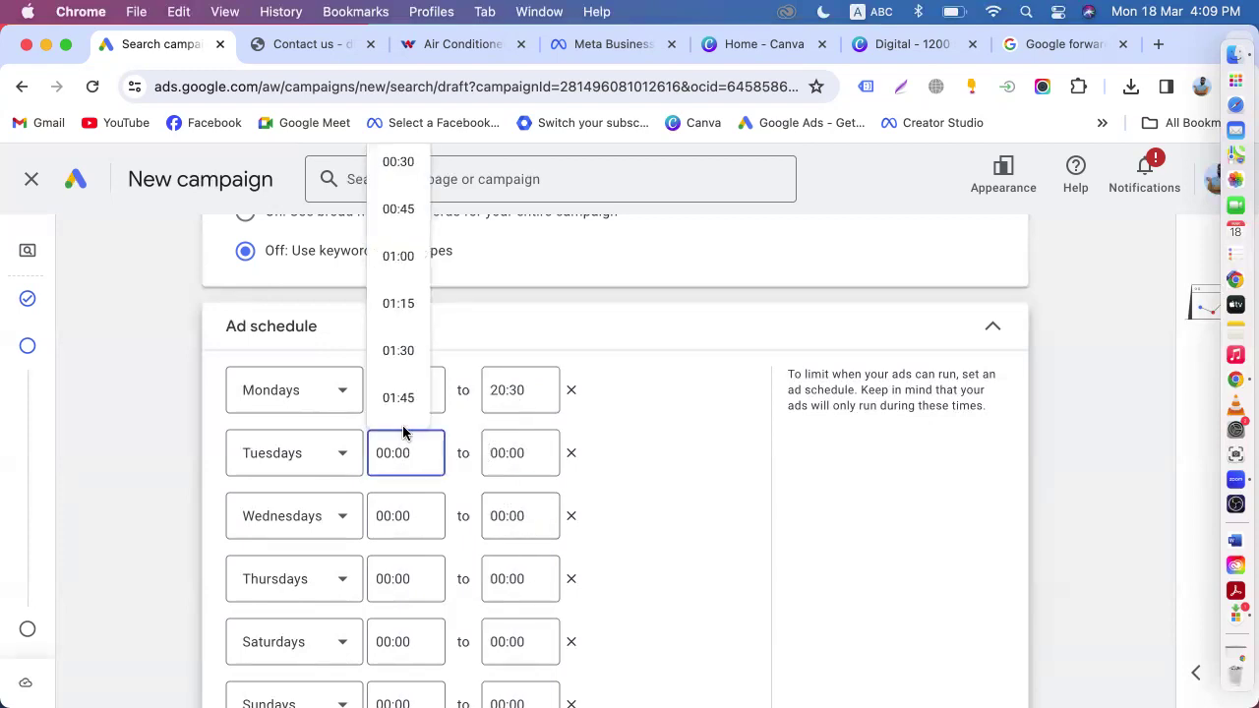
scroll(409, 369, down, 15)
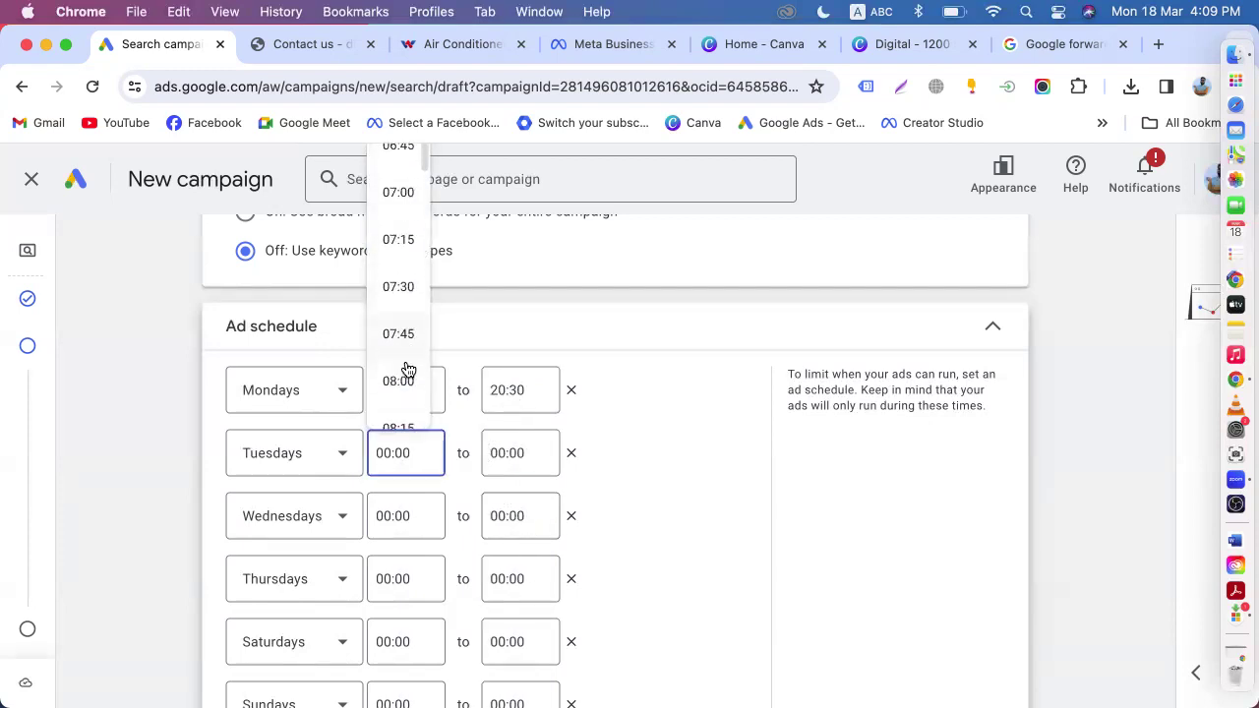
scroll(408, 369, down, 3)
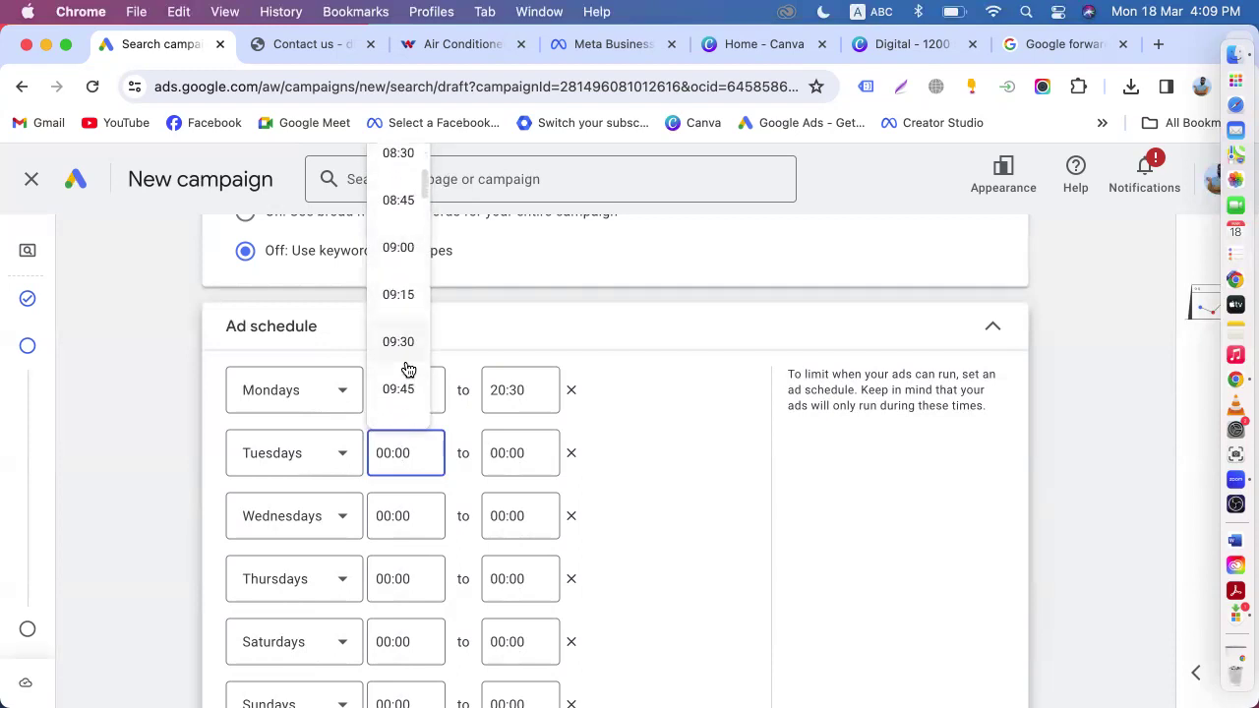
click(399, 336)
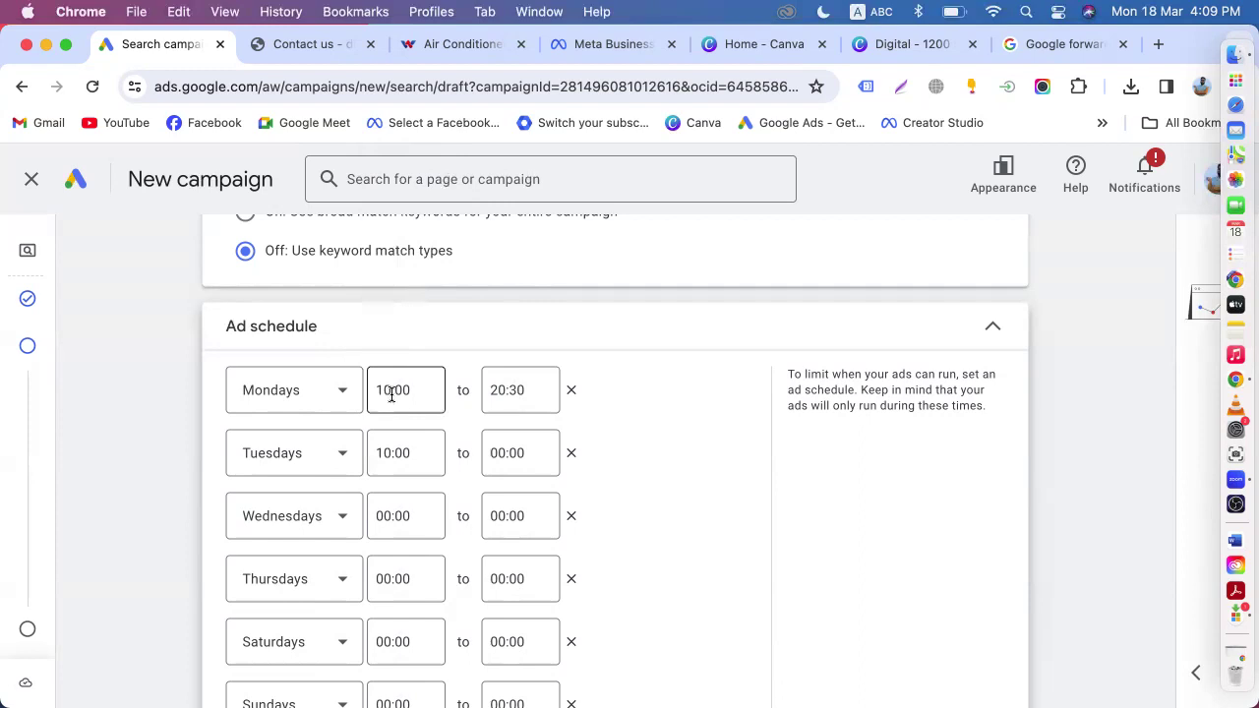
- Change the Mondays ad schedule entry's end time to 20:00
click(511, 389)
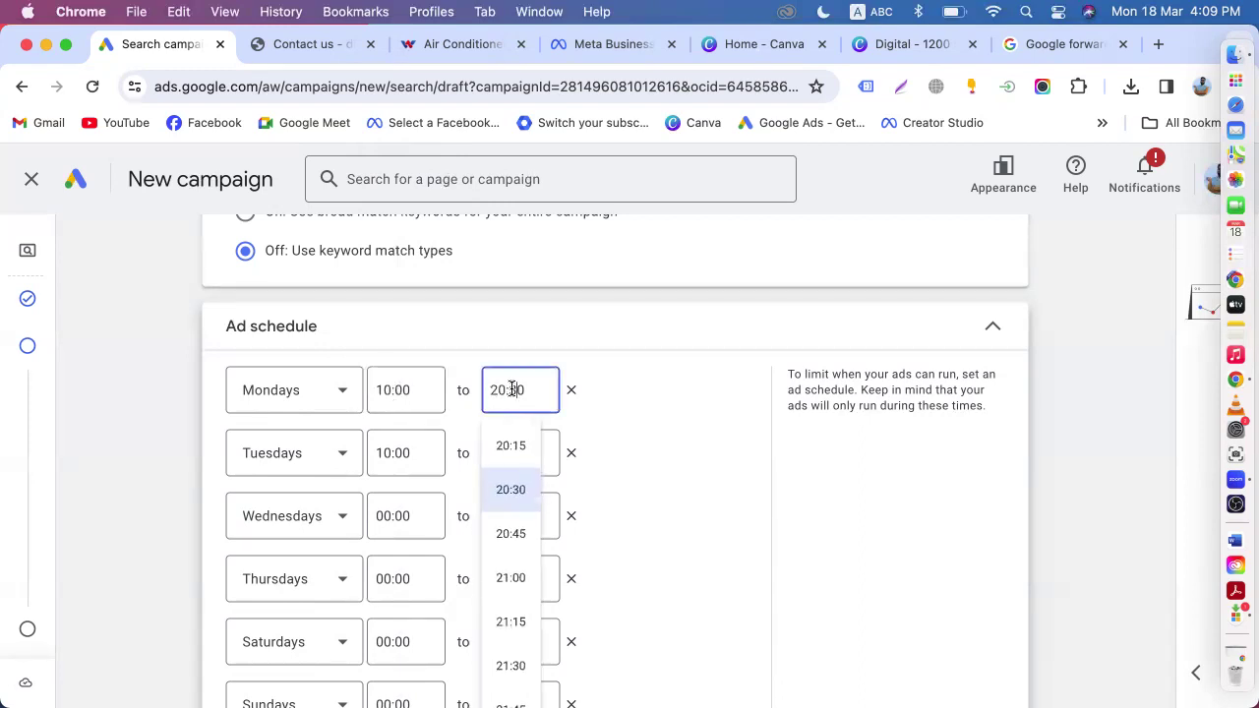
scroll(512, 489, up, 2)
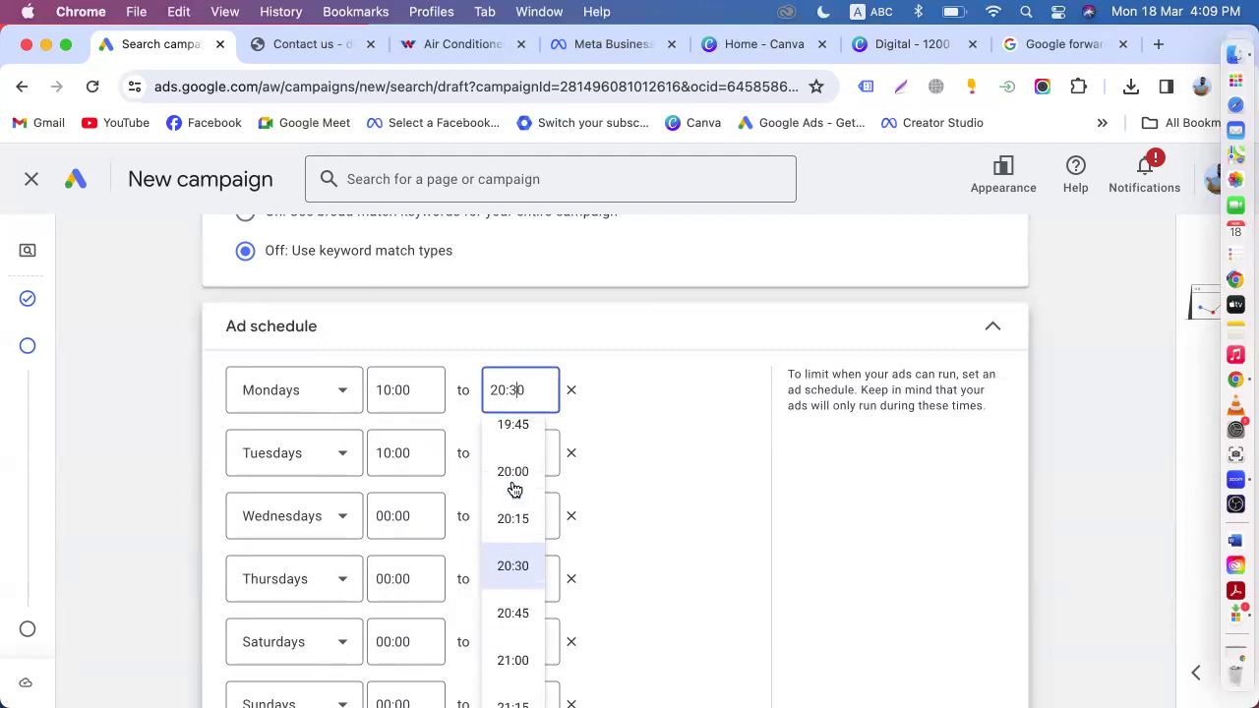
click(512, 489)
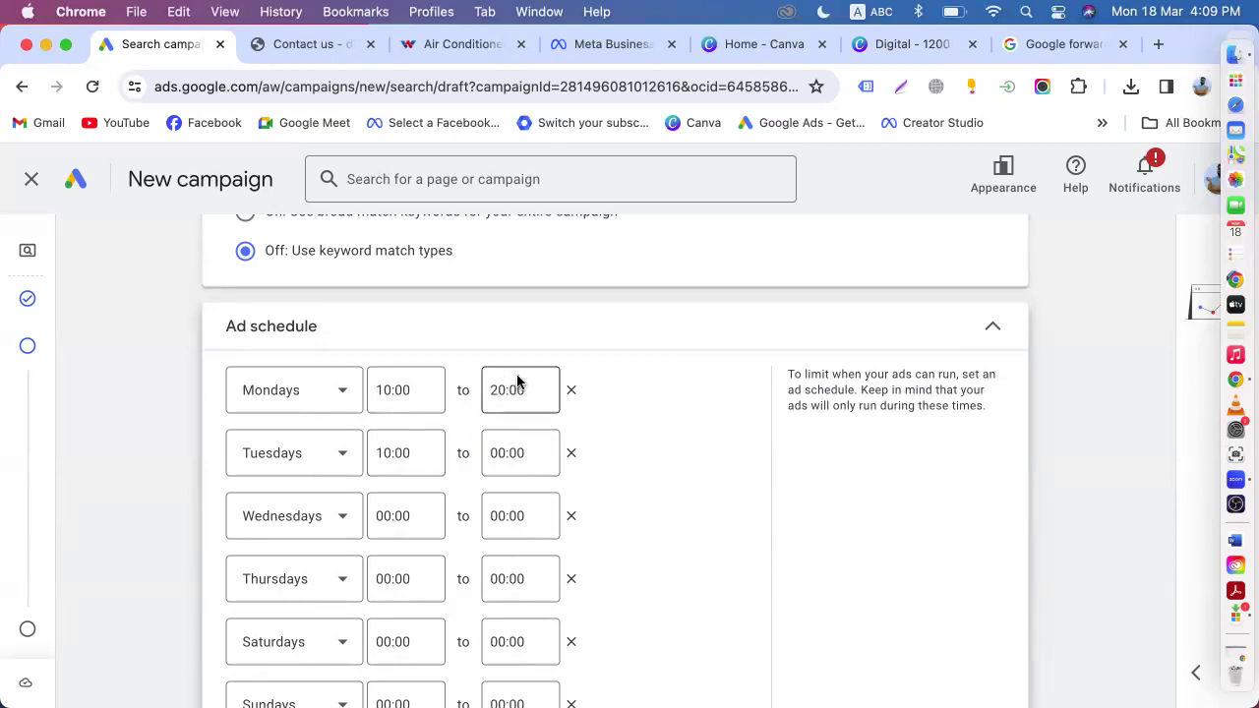
- Set the Tuesdays ad schedule entry's end time to 20:00
click(508, 444)
scroll(506, 379, down, 20)
scroll(507, 379, down, 1)
scroll(507, 379, up, 3)
scroll(506, 379, down, 5)
scroll(506, 379, down, 2)
click(508, 354)
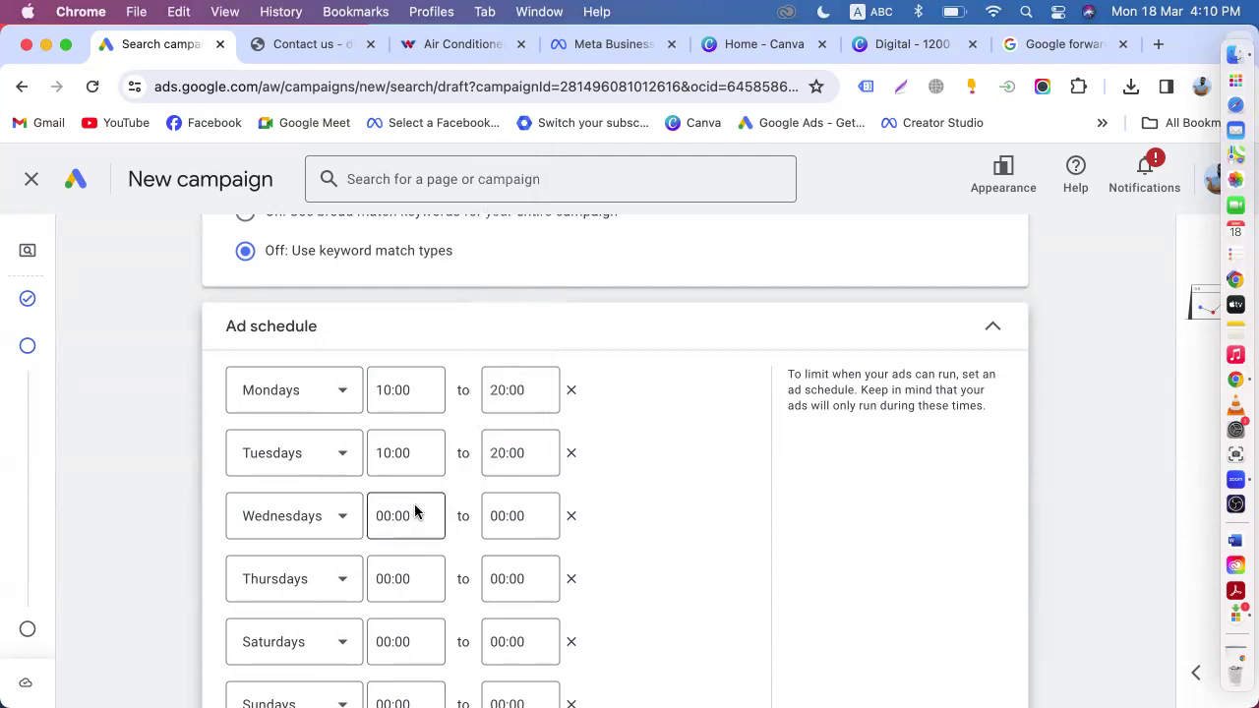
- Set the Wednesdays ad schedule entry's start time to 10:00
click(389, 513)
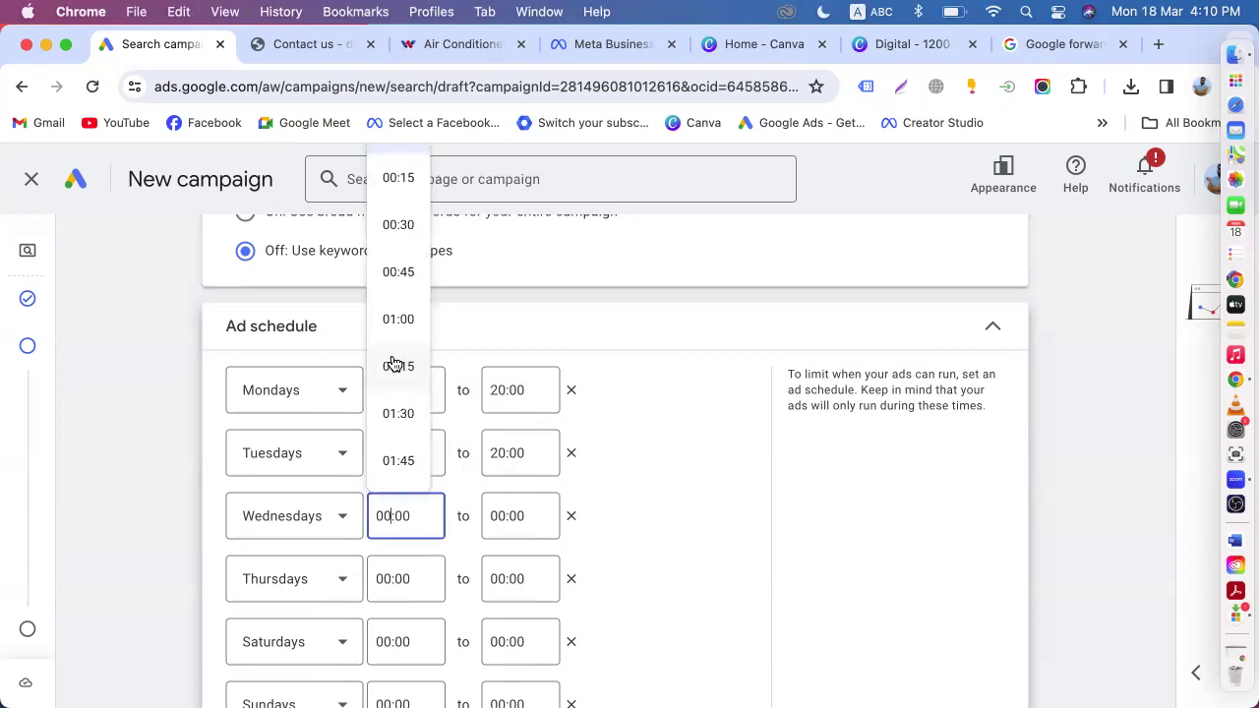
scroll(394, 364, down, 13)
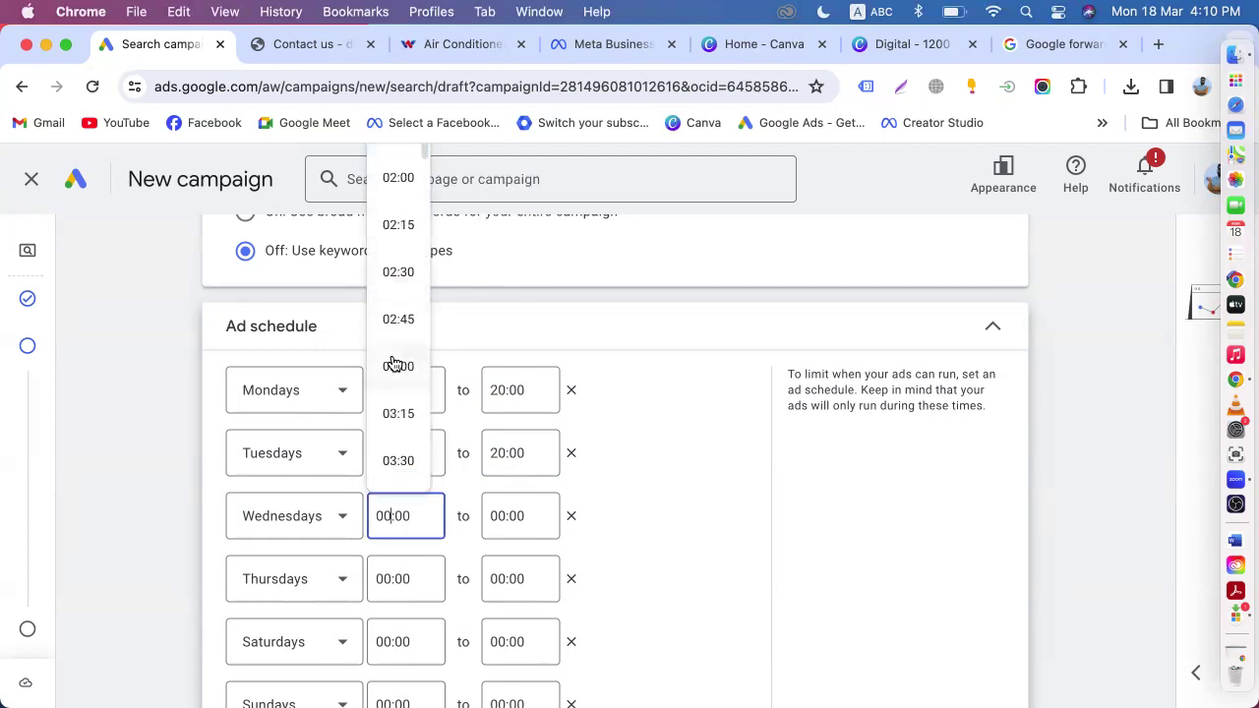
scroll(393, 364, down, 10)
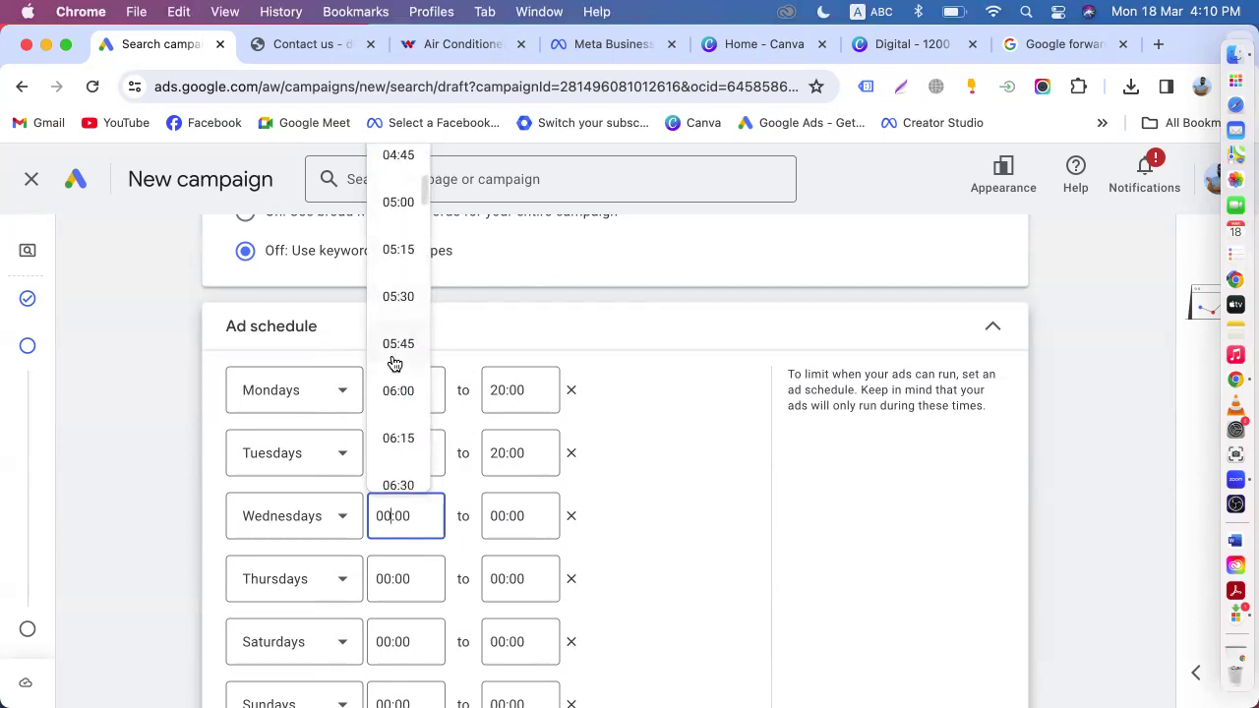
scroll(393, 364, down, 9)
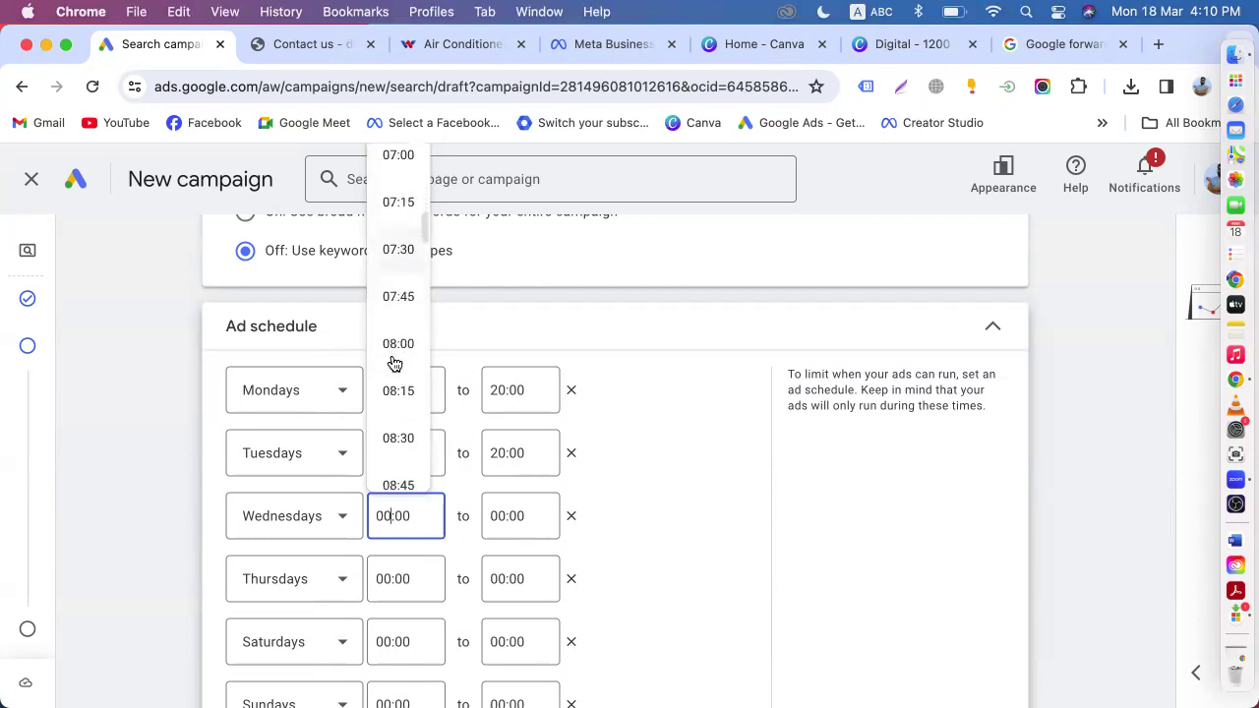
scroll(394, 364, down, 2)
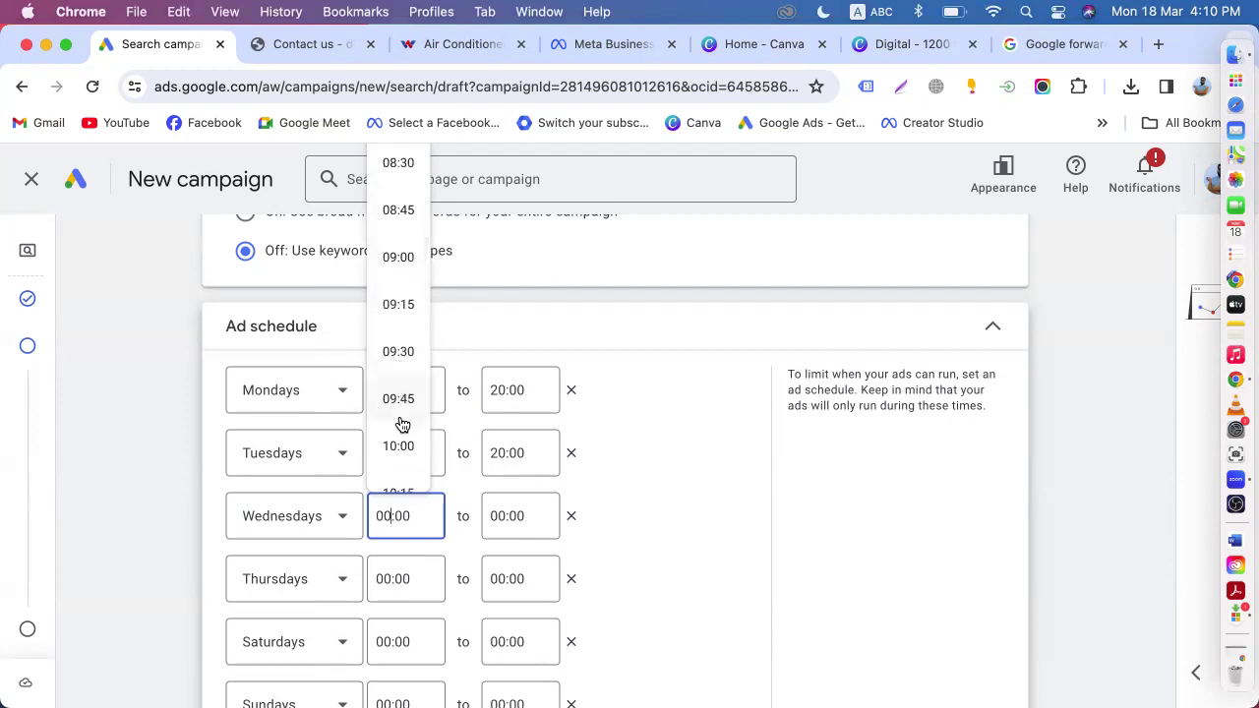
click(398, 423)
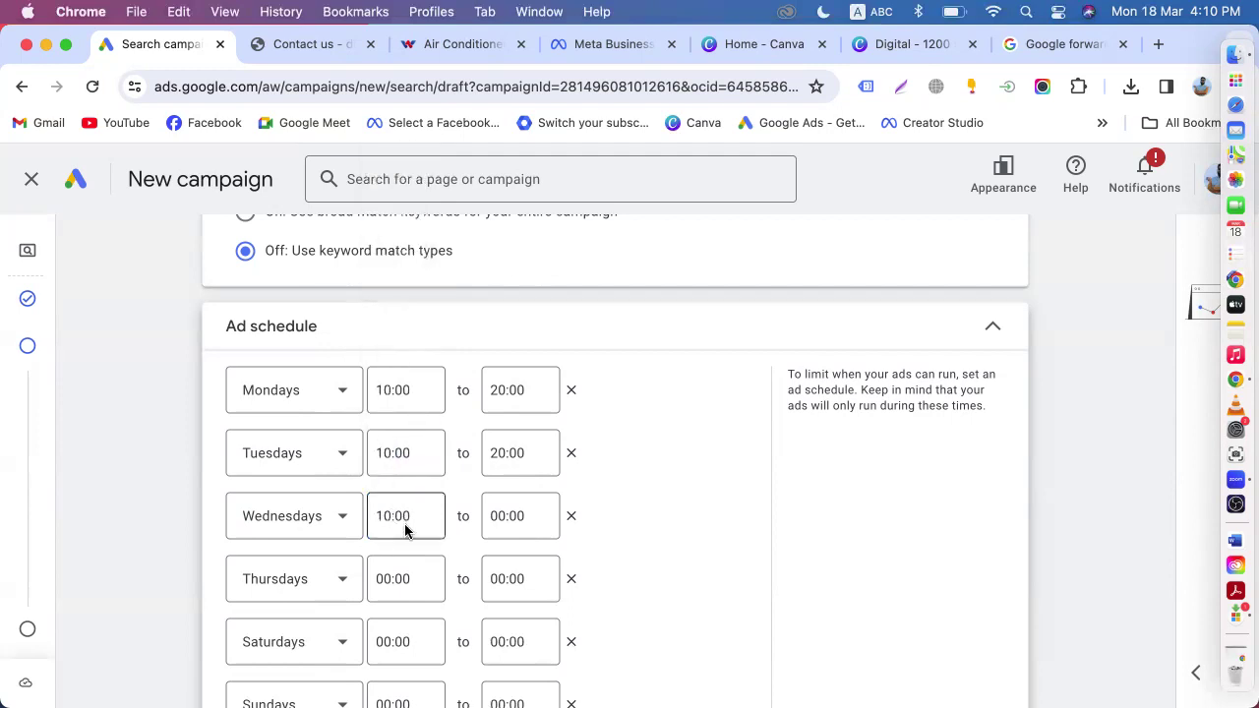
- Set the Wednesdays ad schedule entry's end time to 20:00
click(501, 518)
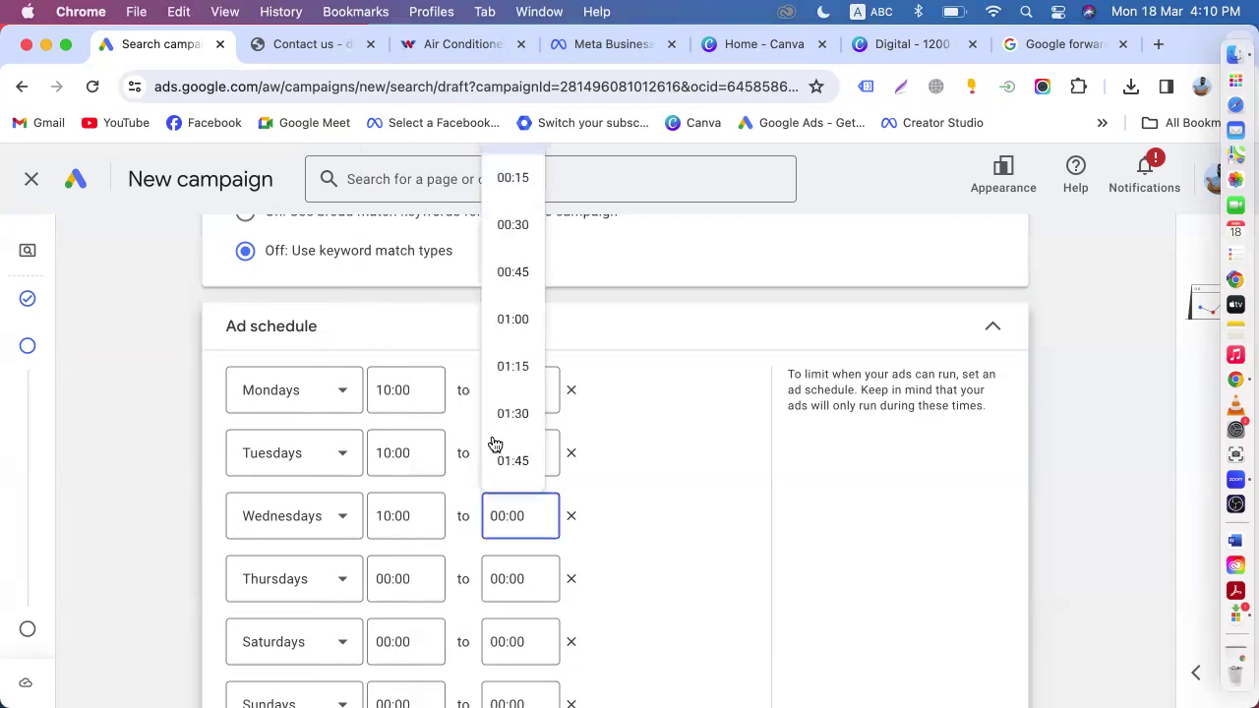
scroll(495, 444, down, 15)
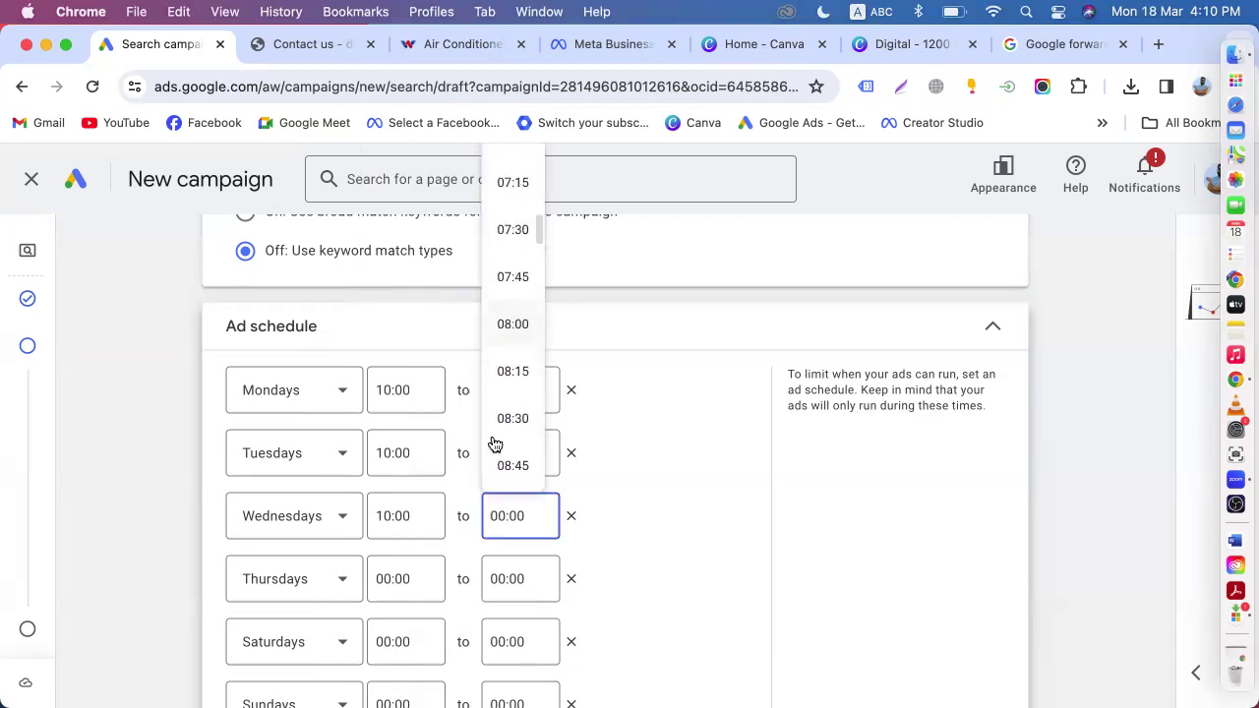
scroll(494, 445, down, 3)
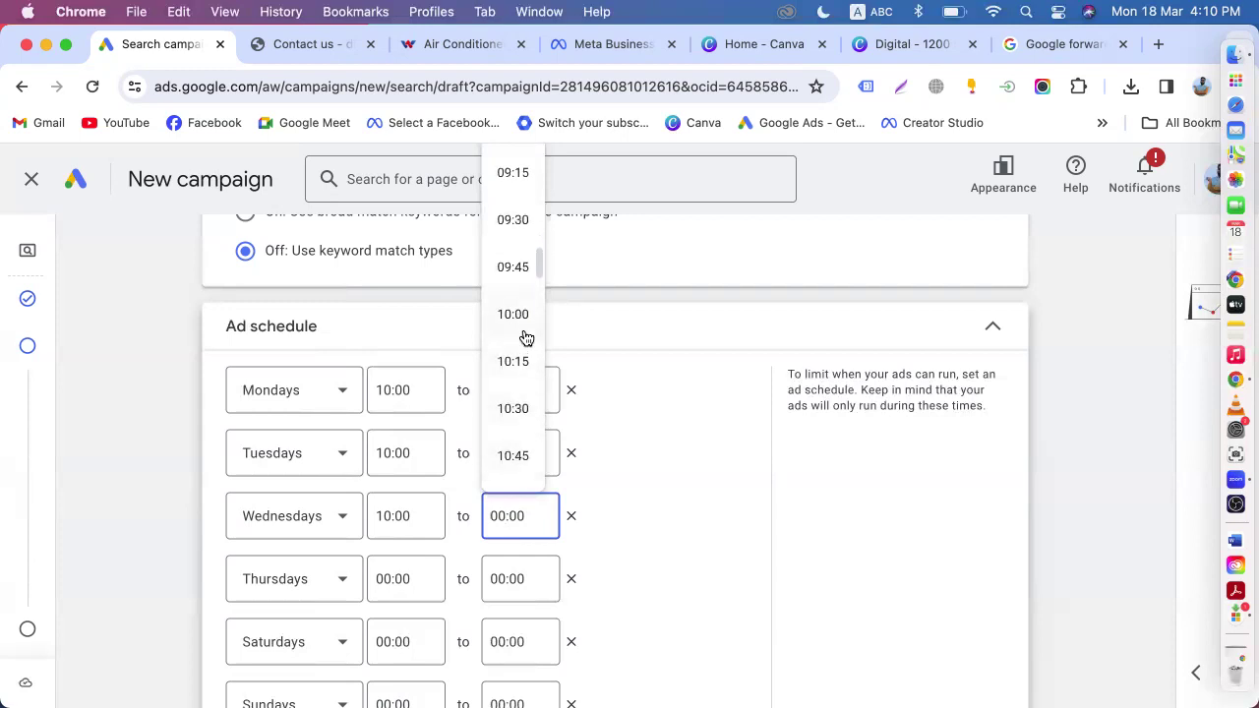
scroll(517, 418, down, 20)
scroll(516, 418, up, 5)
scroll(515, 417, up, 2)
click(515, 362)
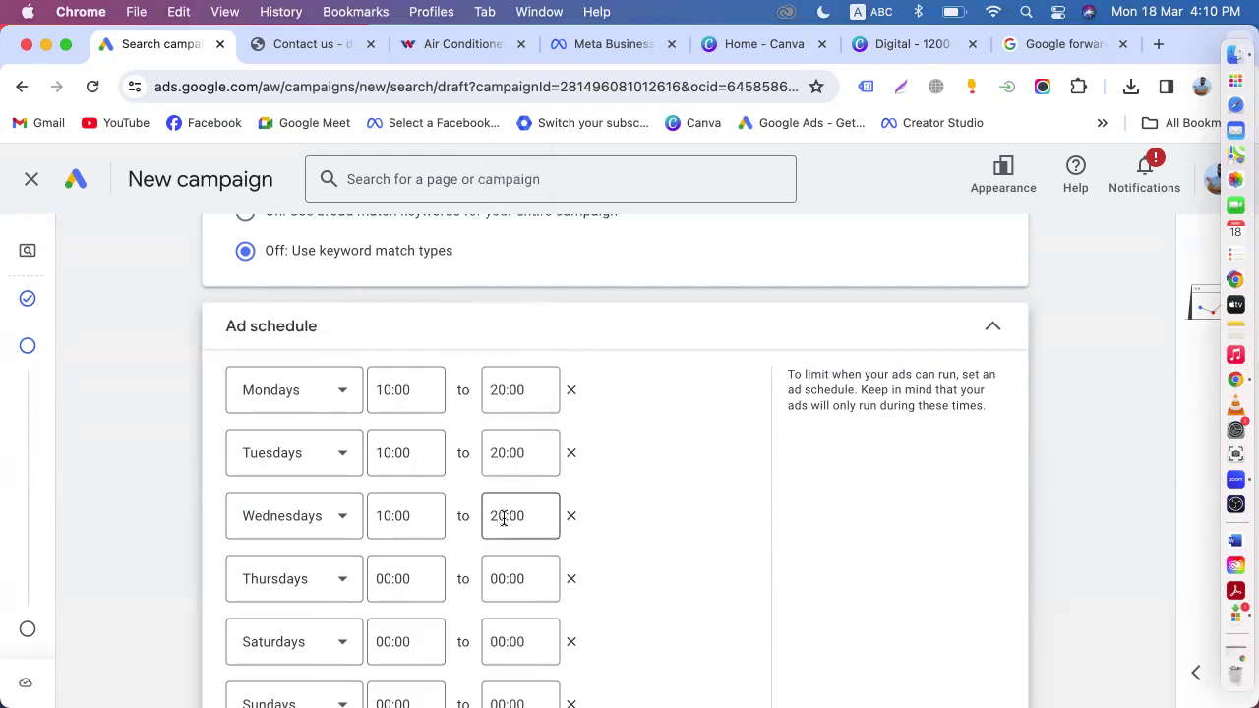
- Remove the Thursdays, Saturdays and Sundays entries from the ad schedule
scroll(505, 522, down, 3)
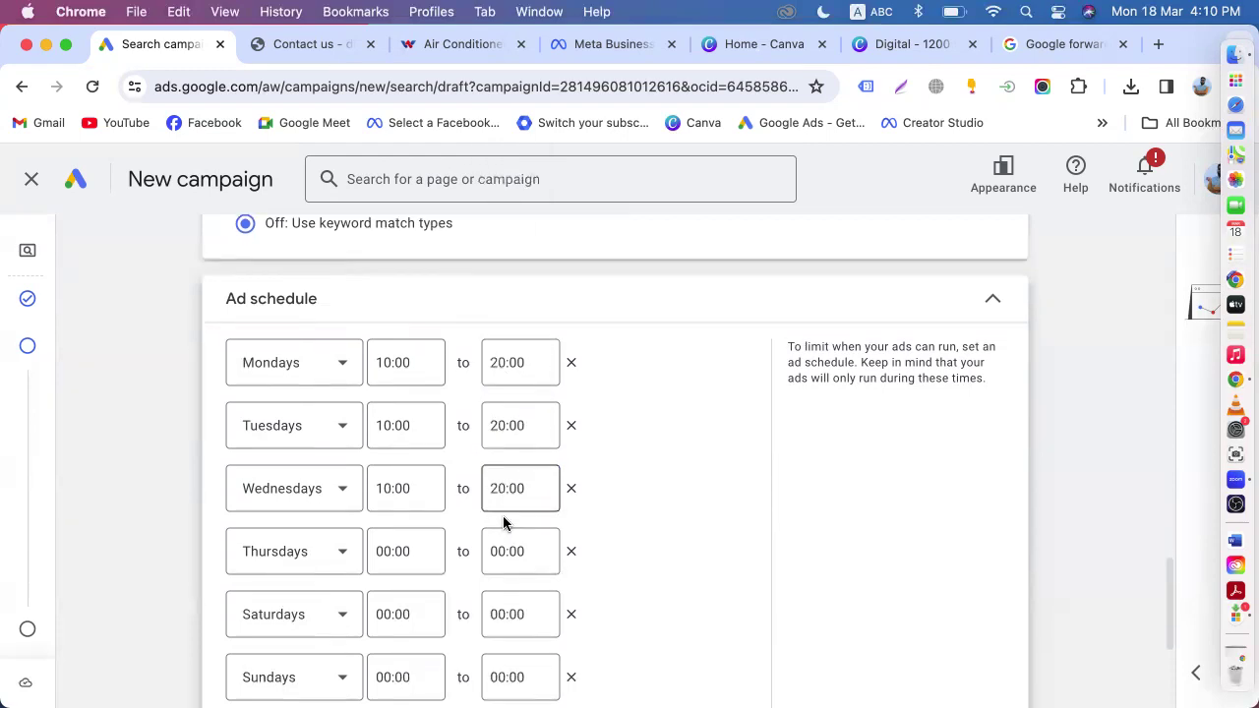
click(572, 417)
click(570, 416)
click(570, 415)
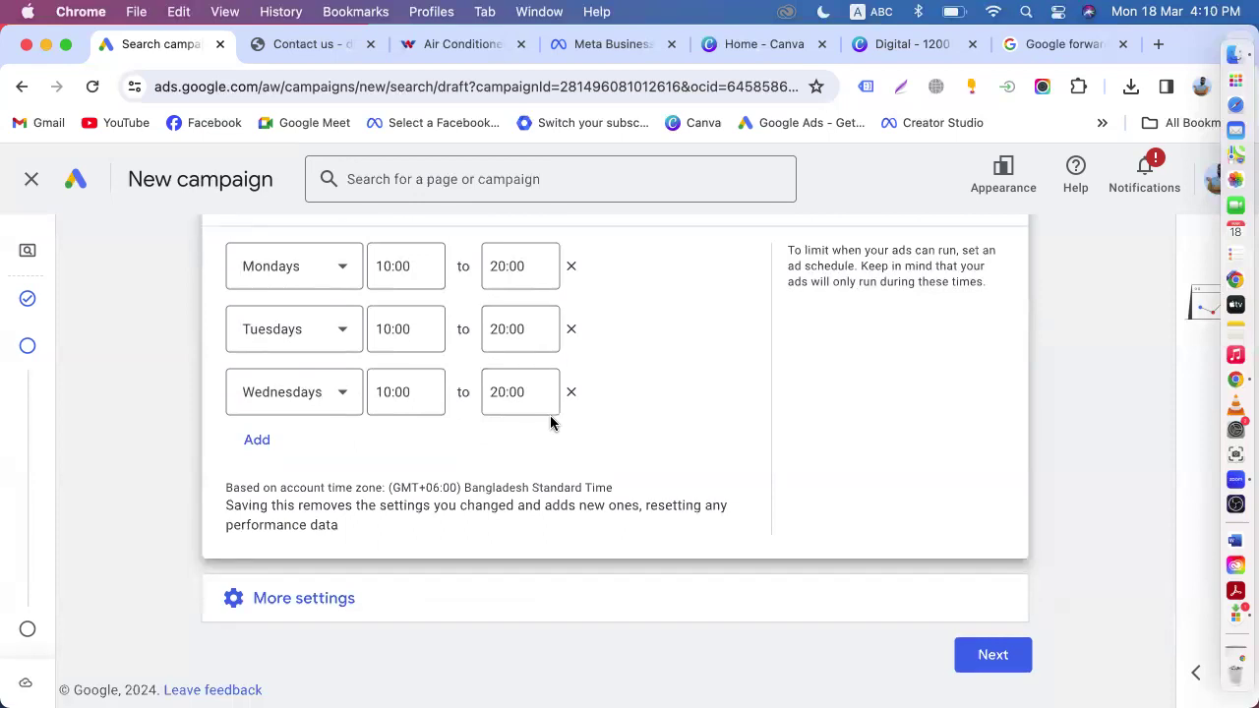
- Continue from the campaign settings to the keywords stage and activate the empty keyword entry box
scroll(545, 439, up, 4)
scroll(590, 522, down, 4)
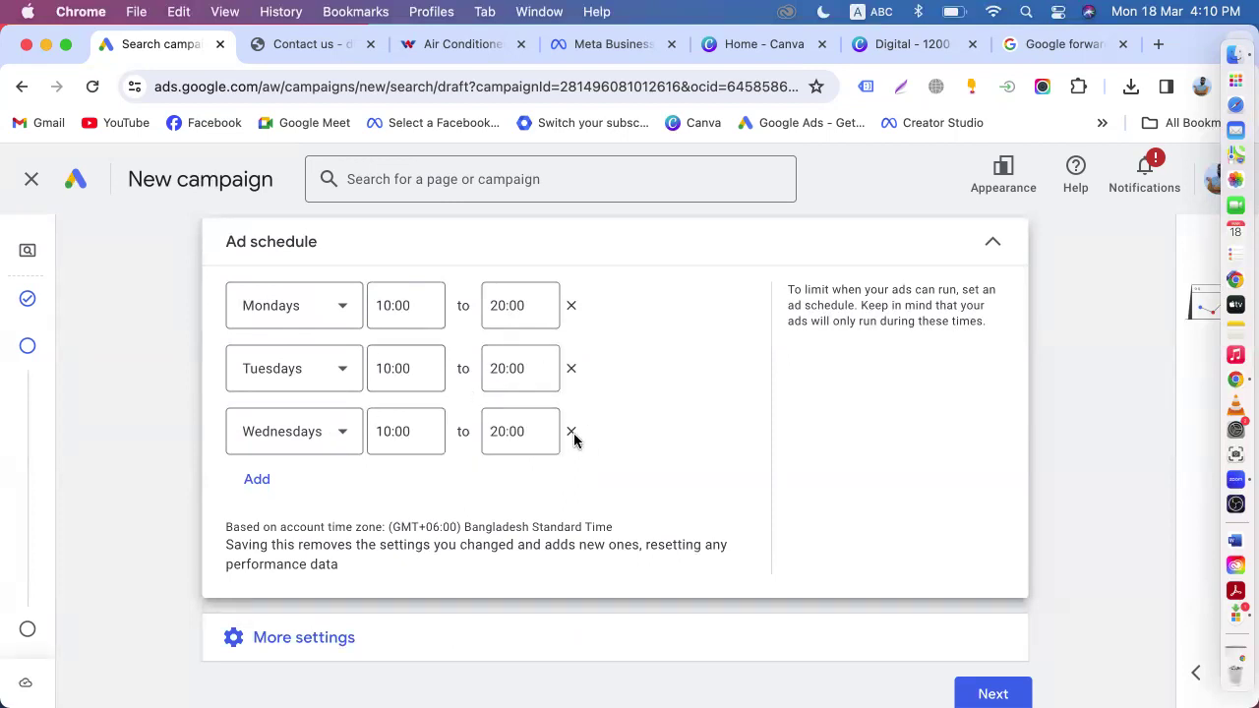
click(984, 692)
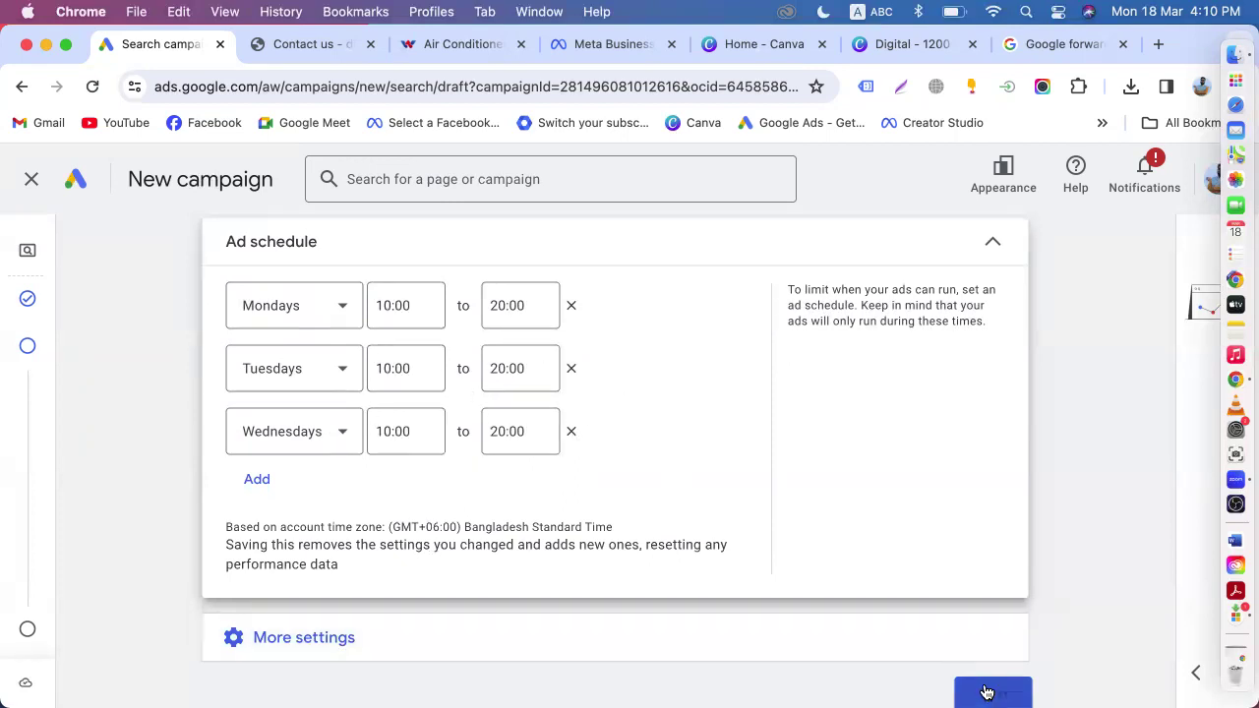
scroll(568, 667, down, 4)
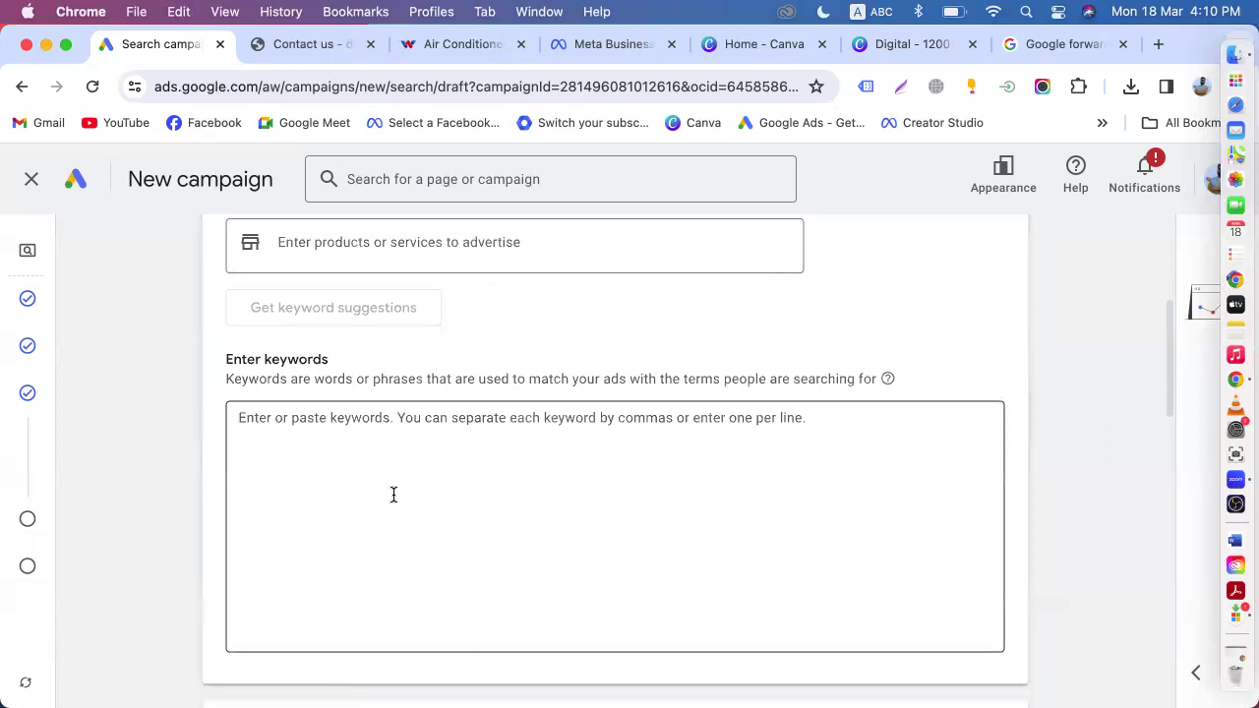
click(391, 459)
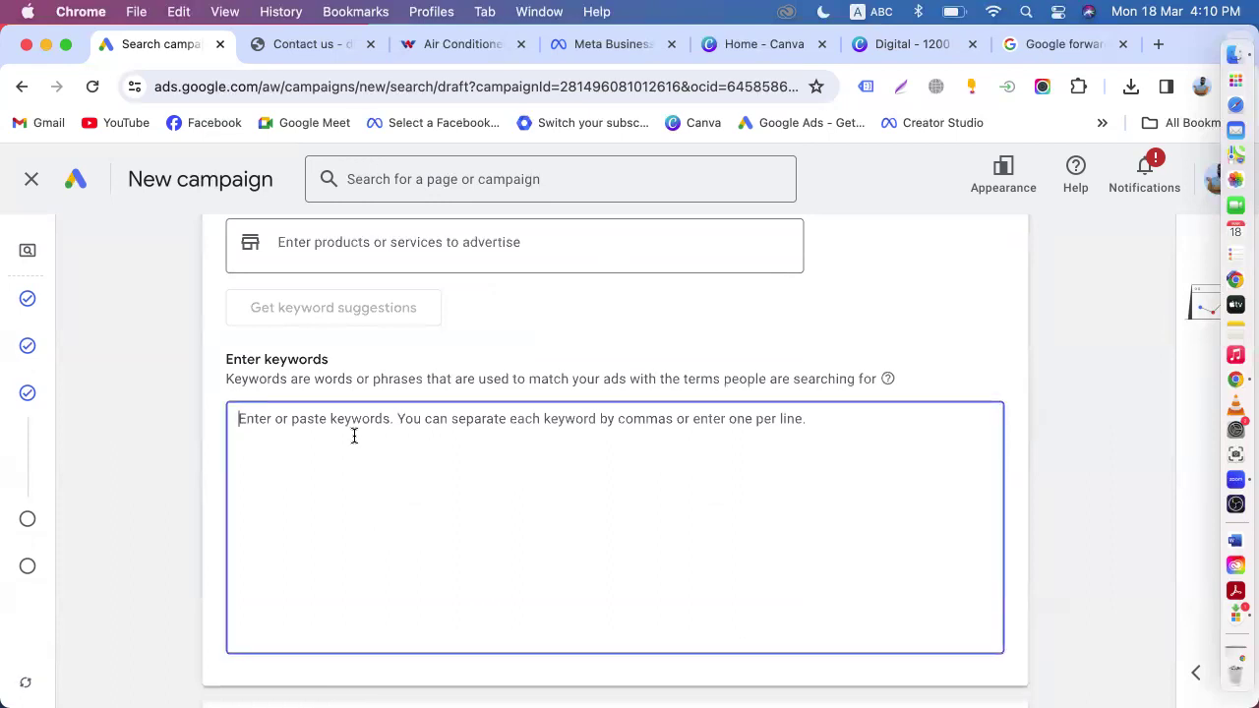
- Switch to the Digital Marketing Live Course website, open its home page and copy the address dmlivecourse.com
click(301, 44)
key(super+r)
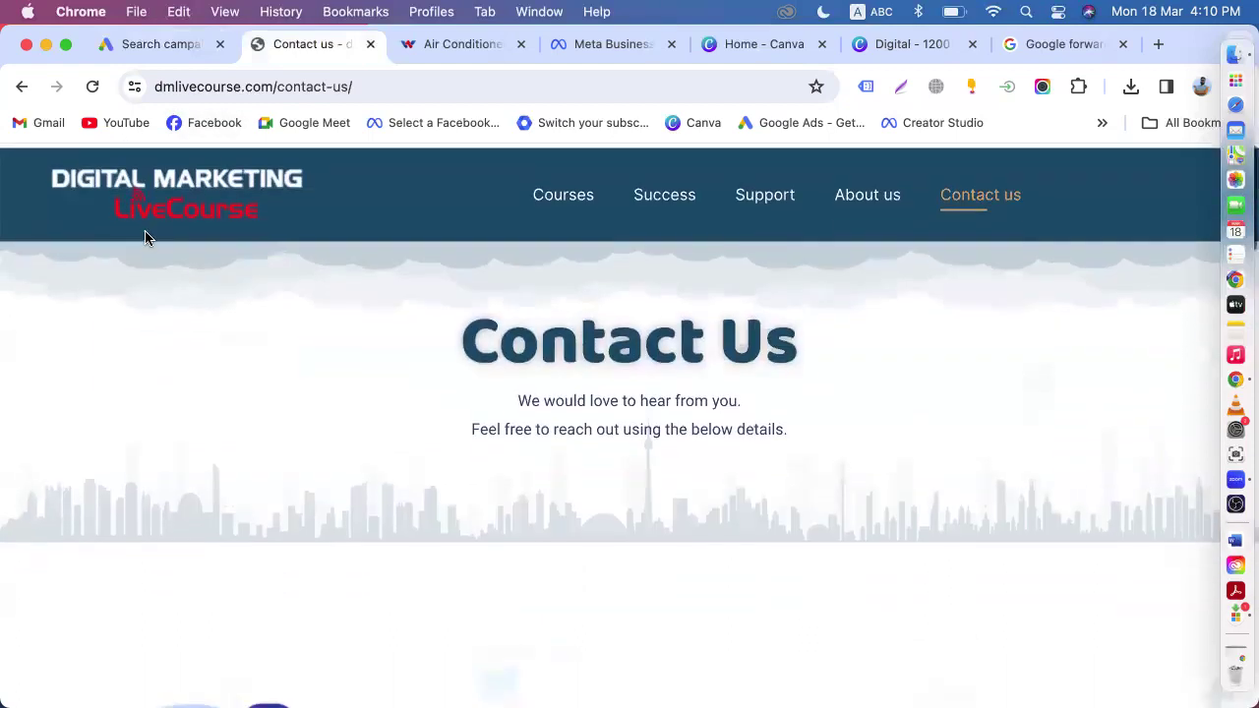
click(302, 89)
key(super+c)
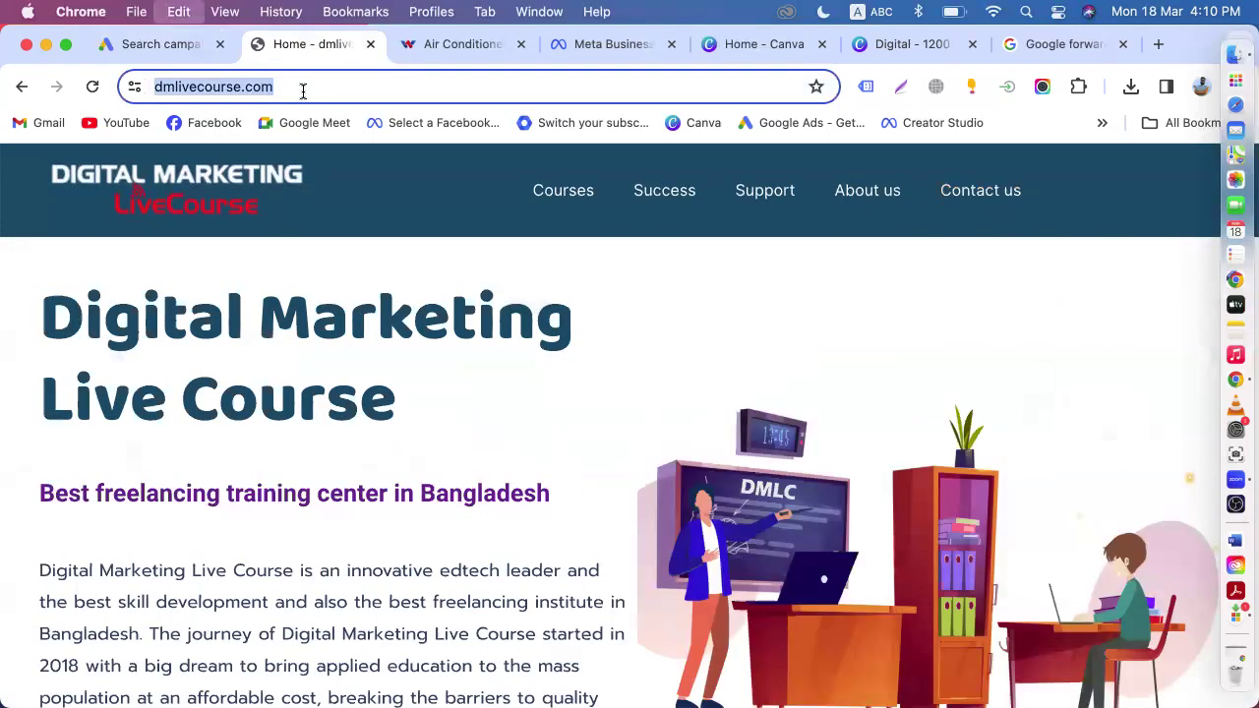
click(149, 54)
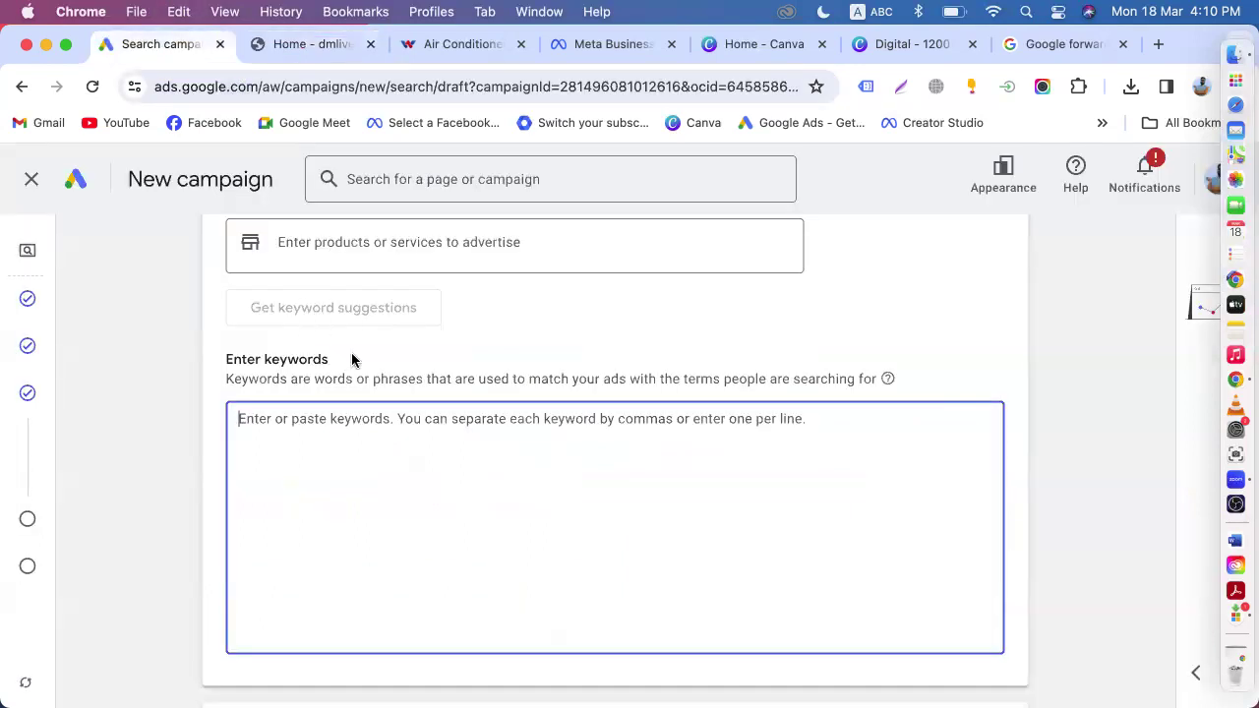
scroll(335, 315, up, 5)
click(318, 517)
key(super+v)
scroll(308, 526, down, 3)
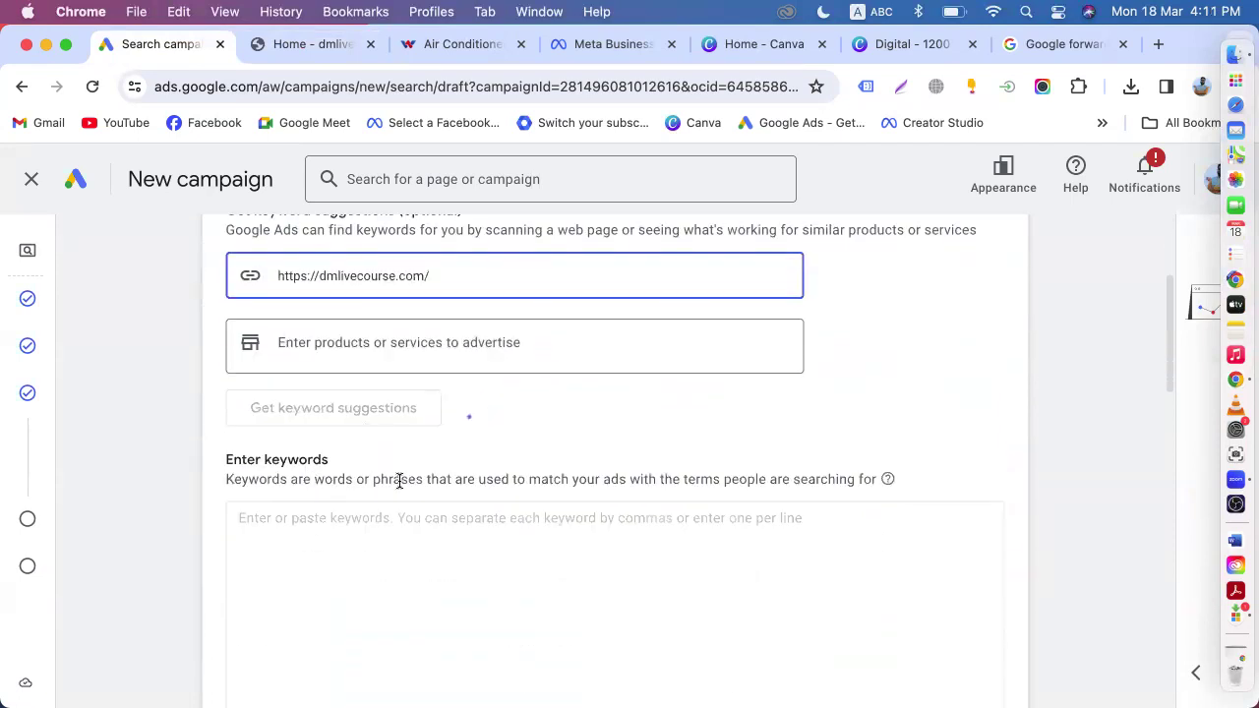
scroll(404, 492, down, 5)
scroll(402, 490, down, 2)
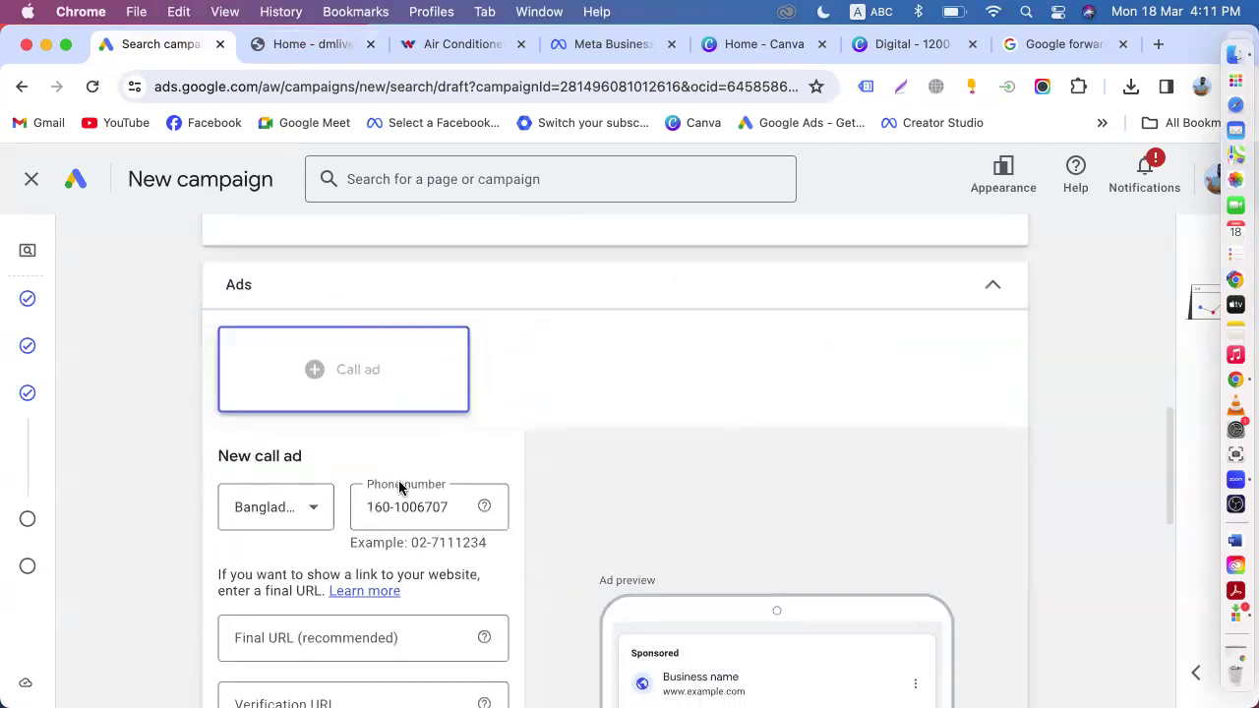
scroll(348, 511, down, 2)
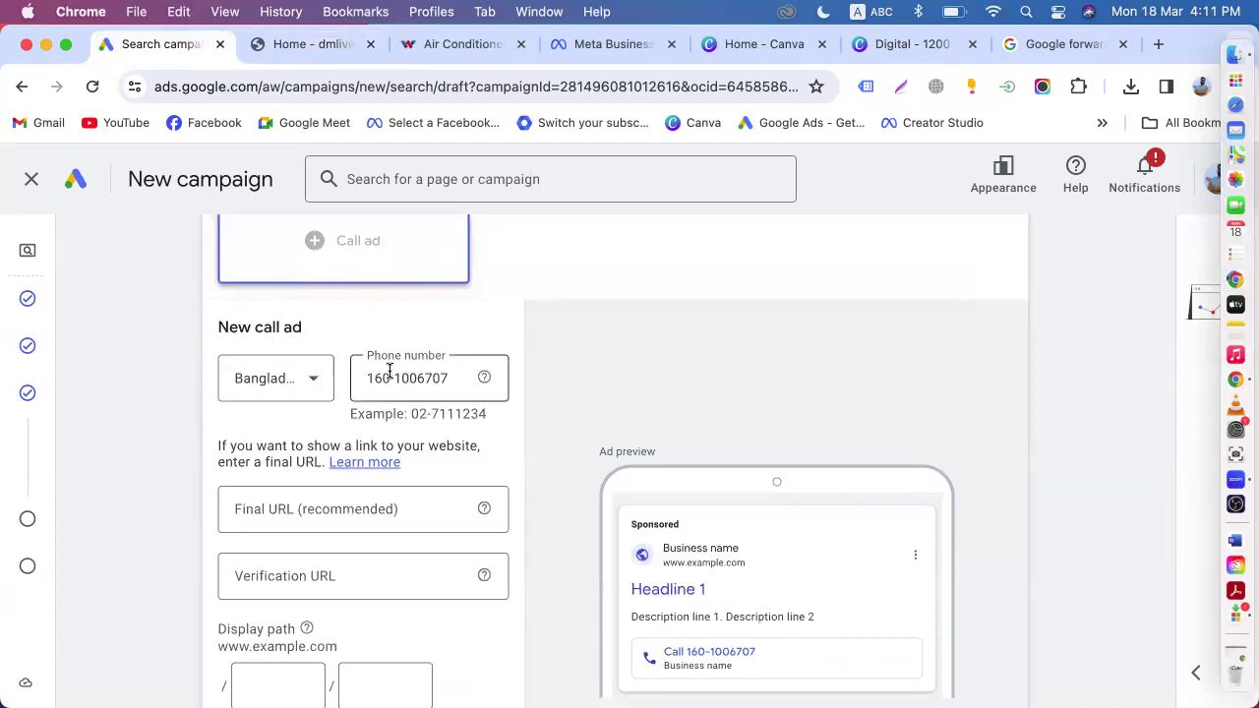
click(302, 514)
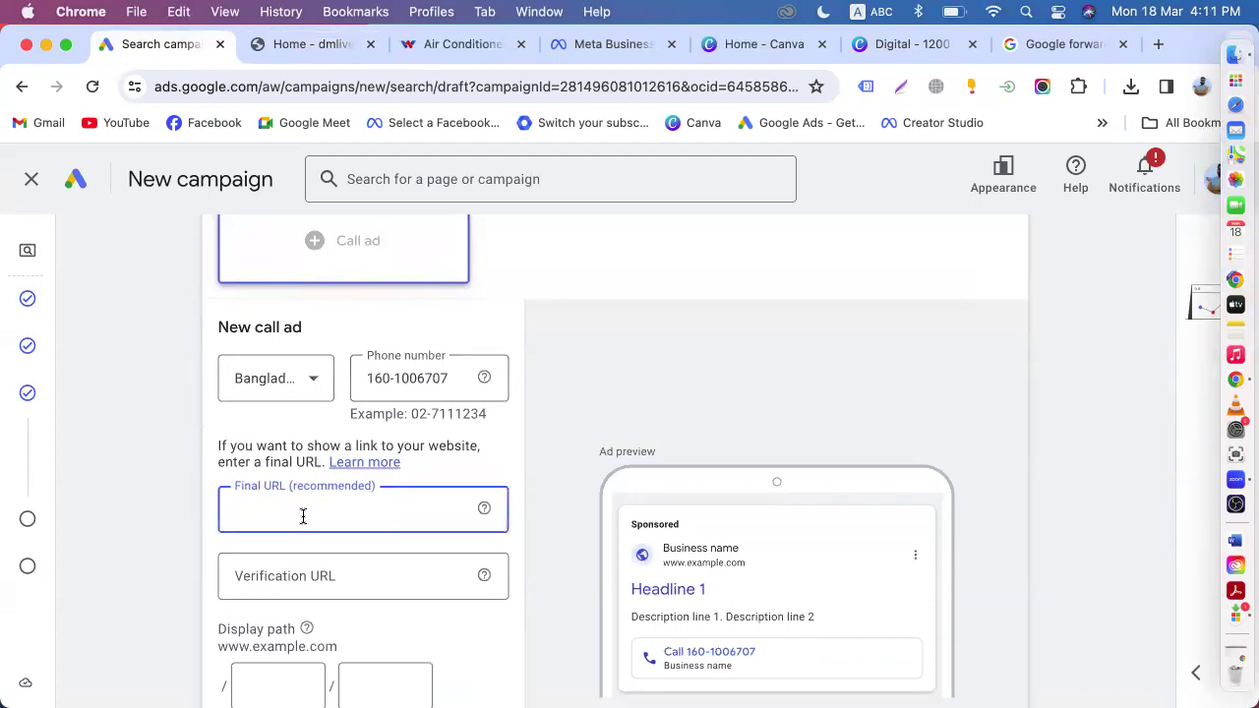
key(super+v)
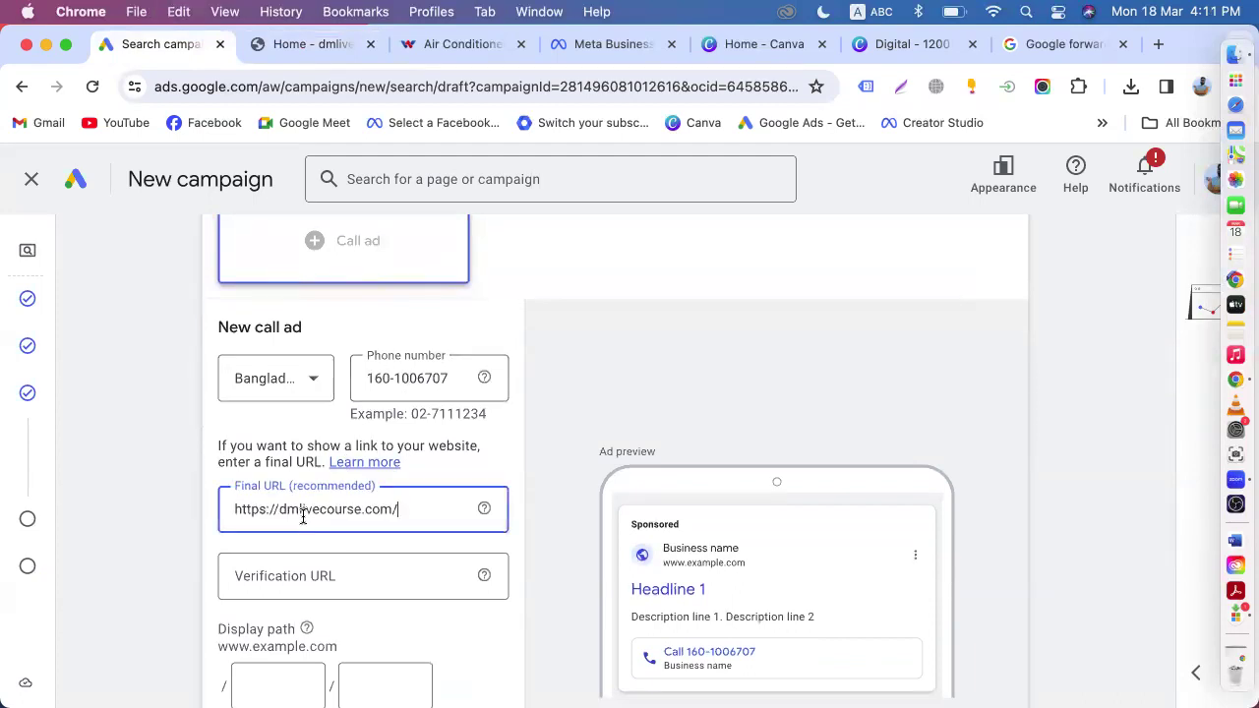
click(549, 505)
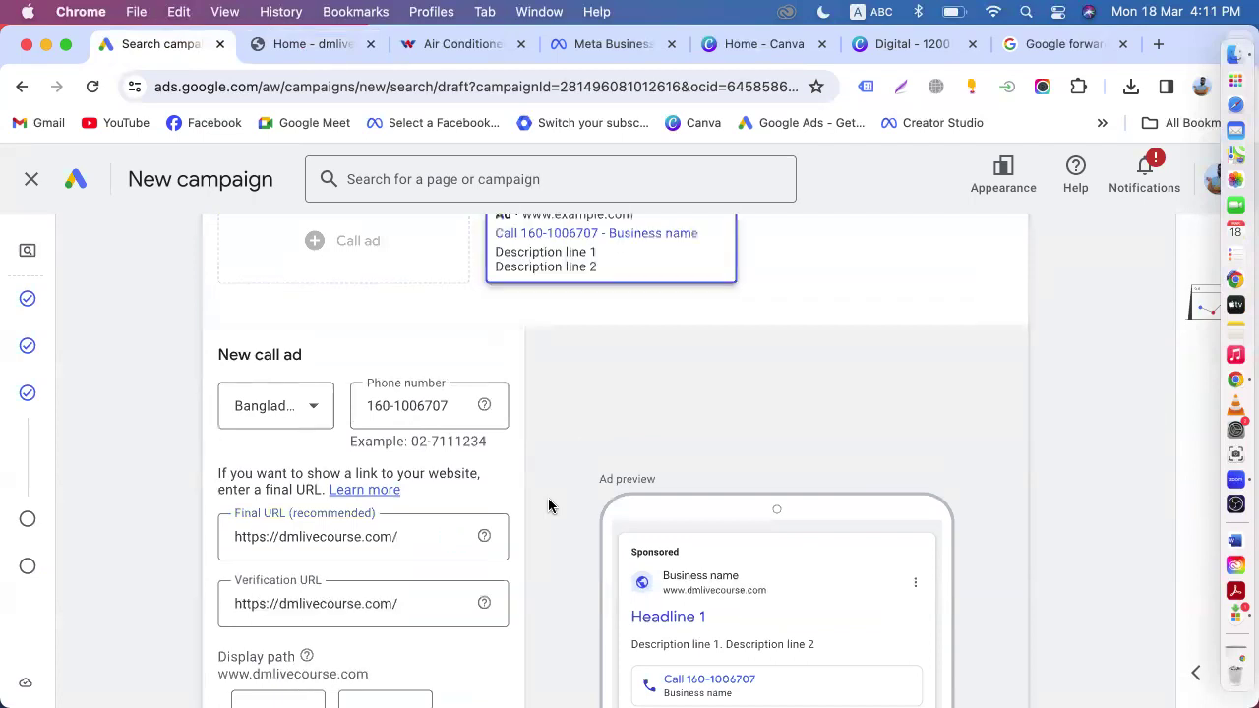
- Enter "marketing course" in the first part of the call ad's display path
scroll(549, 501, down, 3)
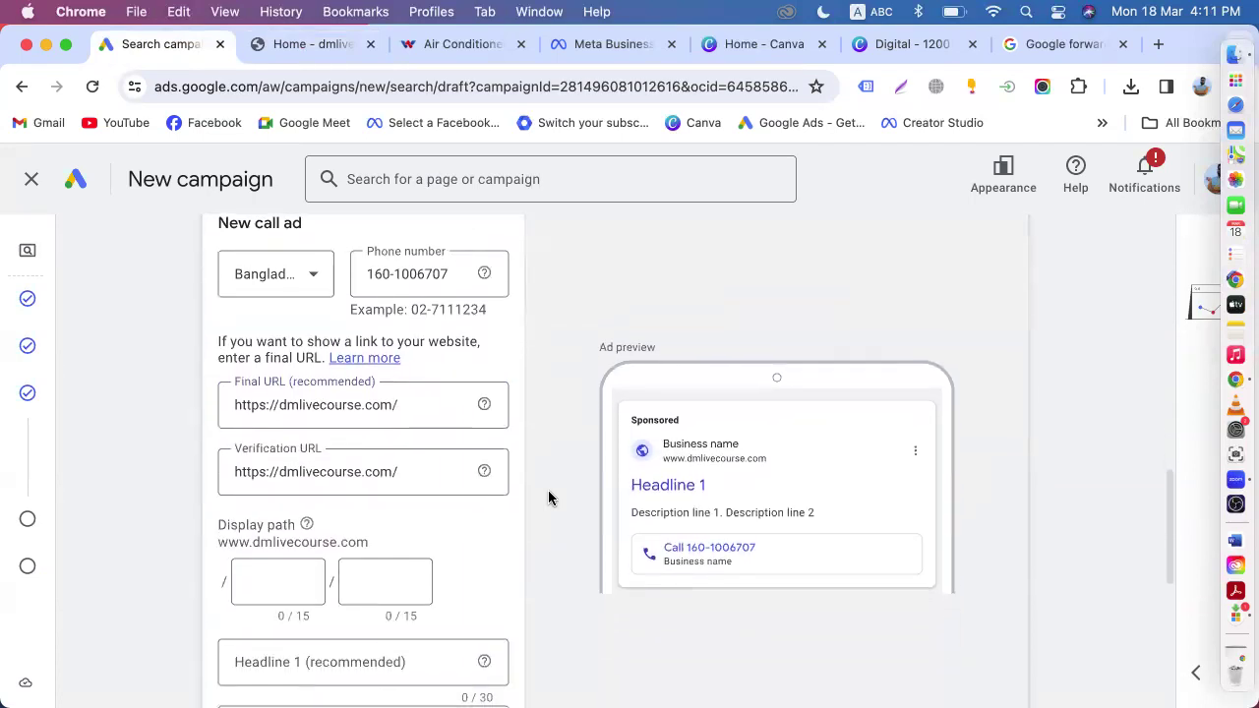
scroll(554, 473, down, 4)
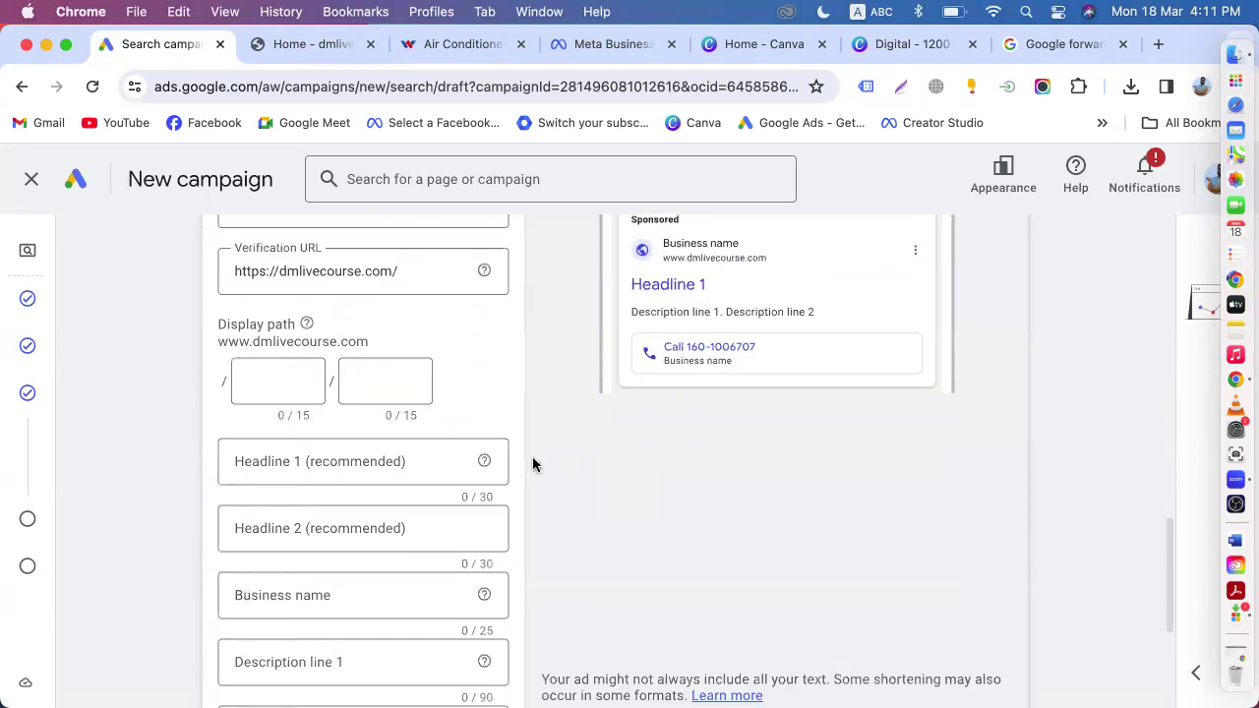
scroll(533, 464, down, 2)
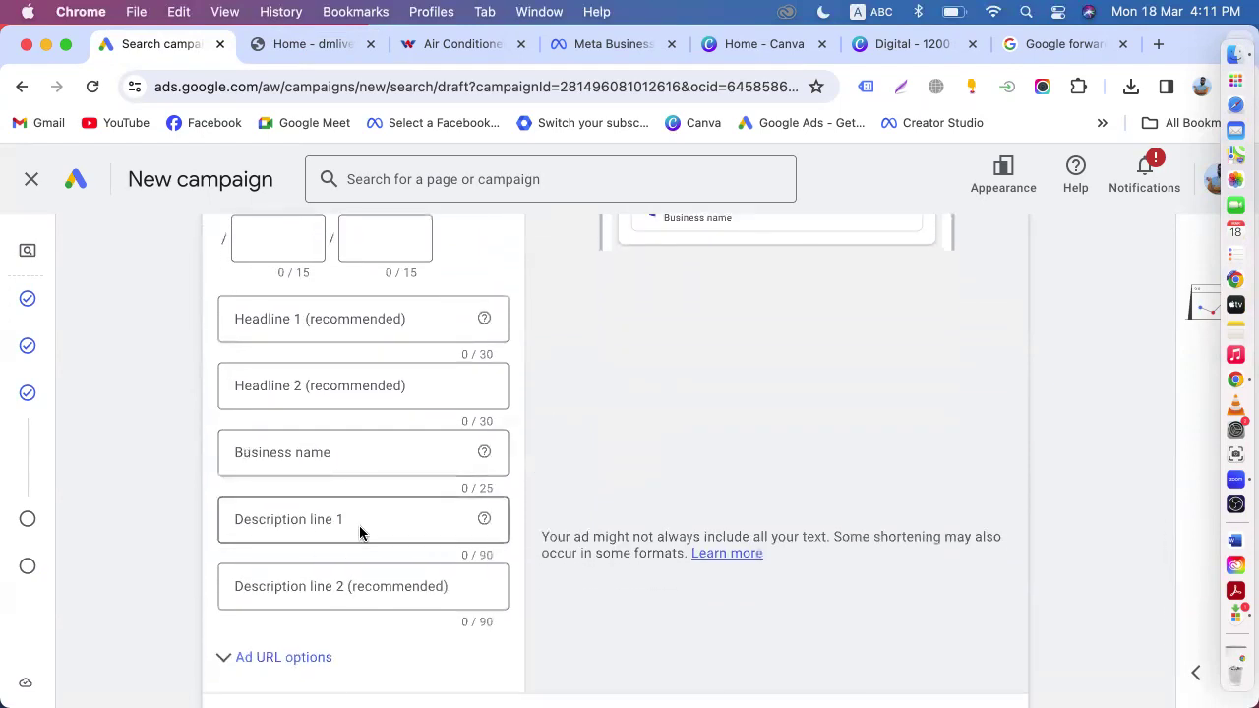
scroll(349, 368, up, 4)
scroll(478, 351, down, 3)
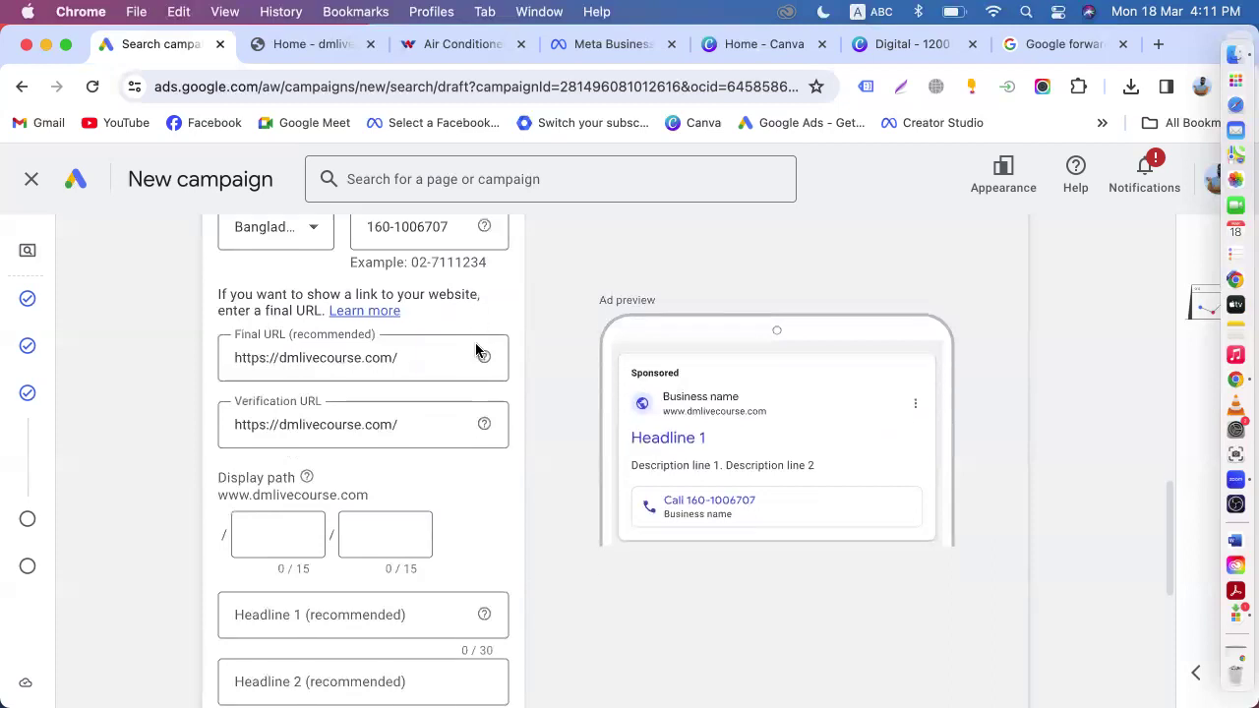
click(279, 363)
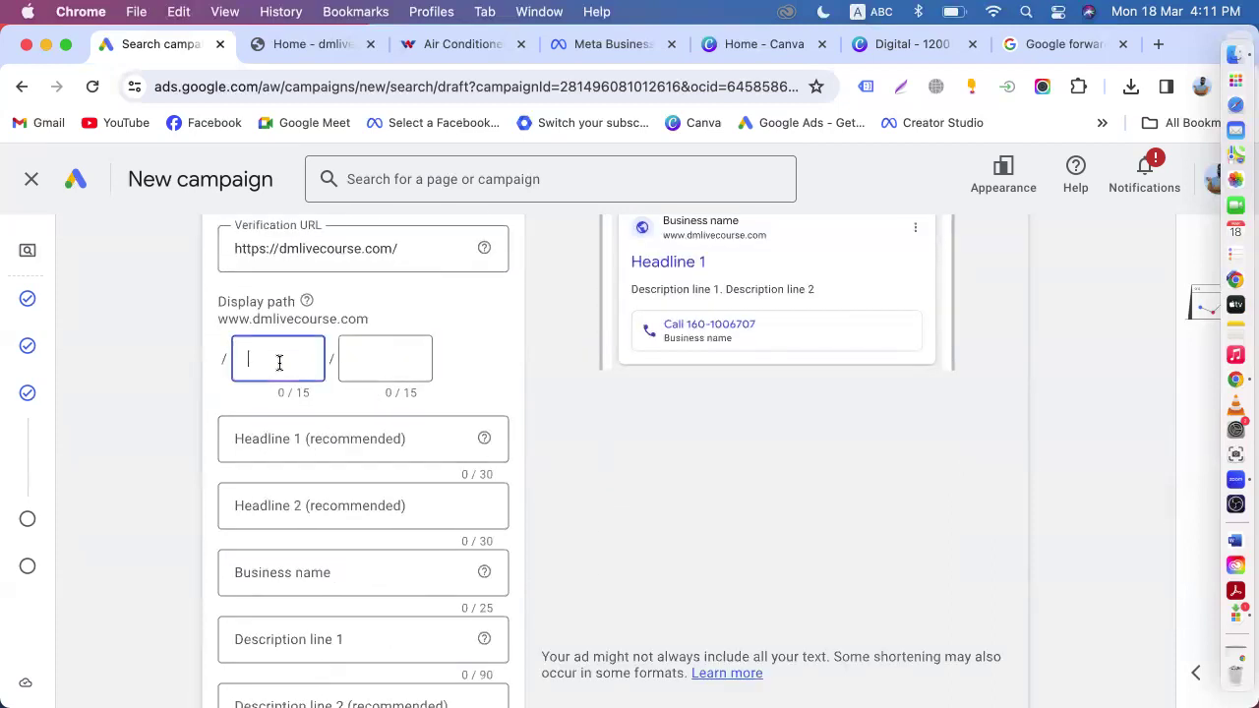
text(marketing_co)
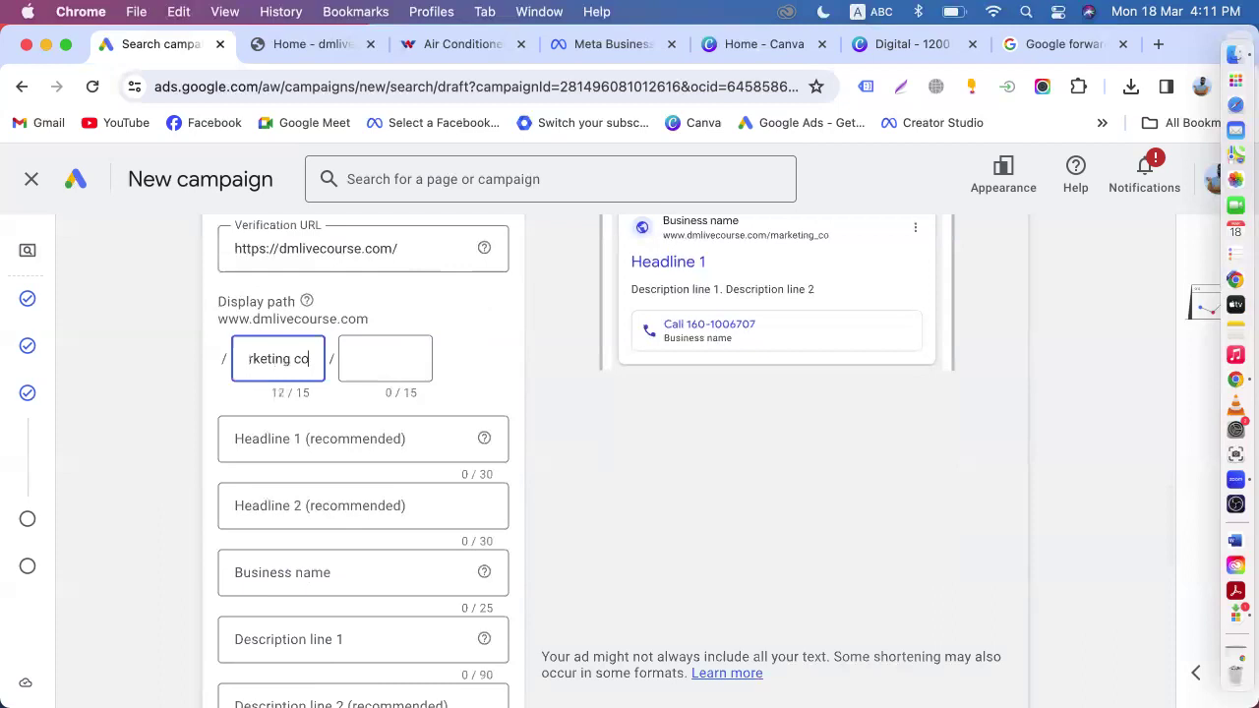
text(urse)
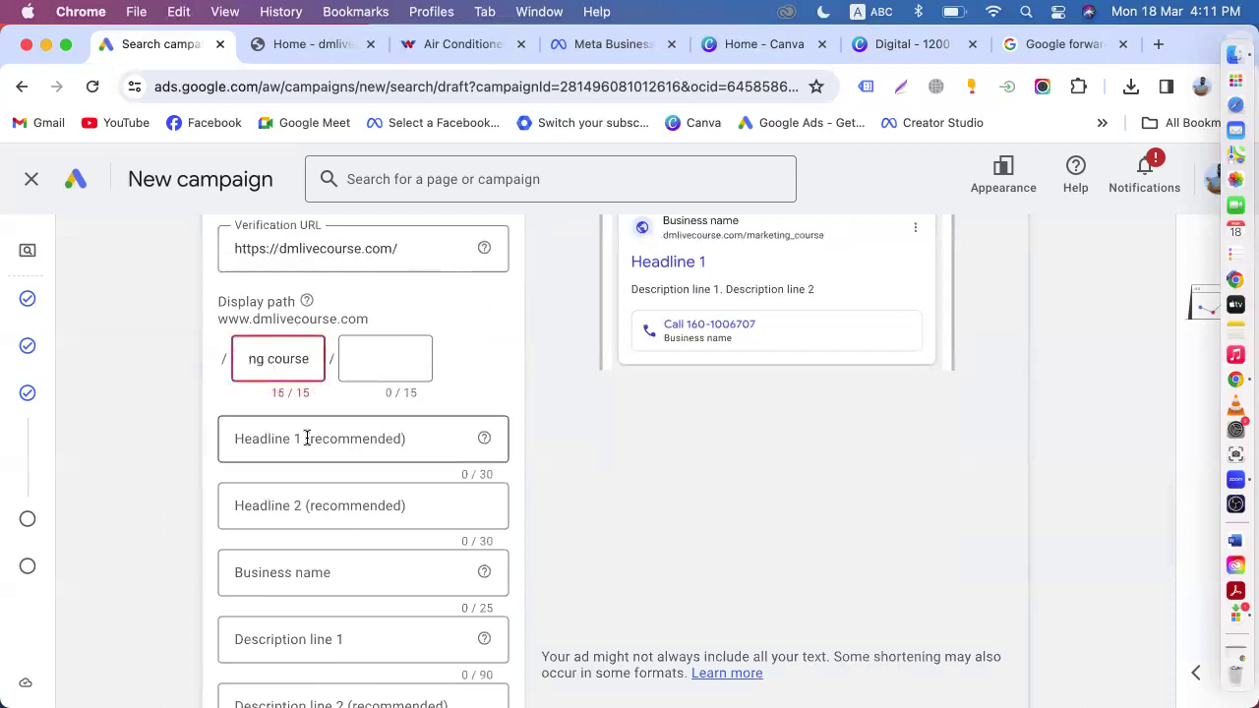
- Shorten the first part of the display path to "marketing" and set the second part to "course"
key(BackSpace)
key(BackSpace)
key(BackSpace)
key(BackSpace)
key(BackSpace)
key(BackSpace)
key(BackSpace)
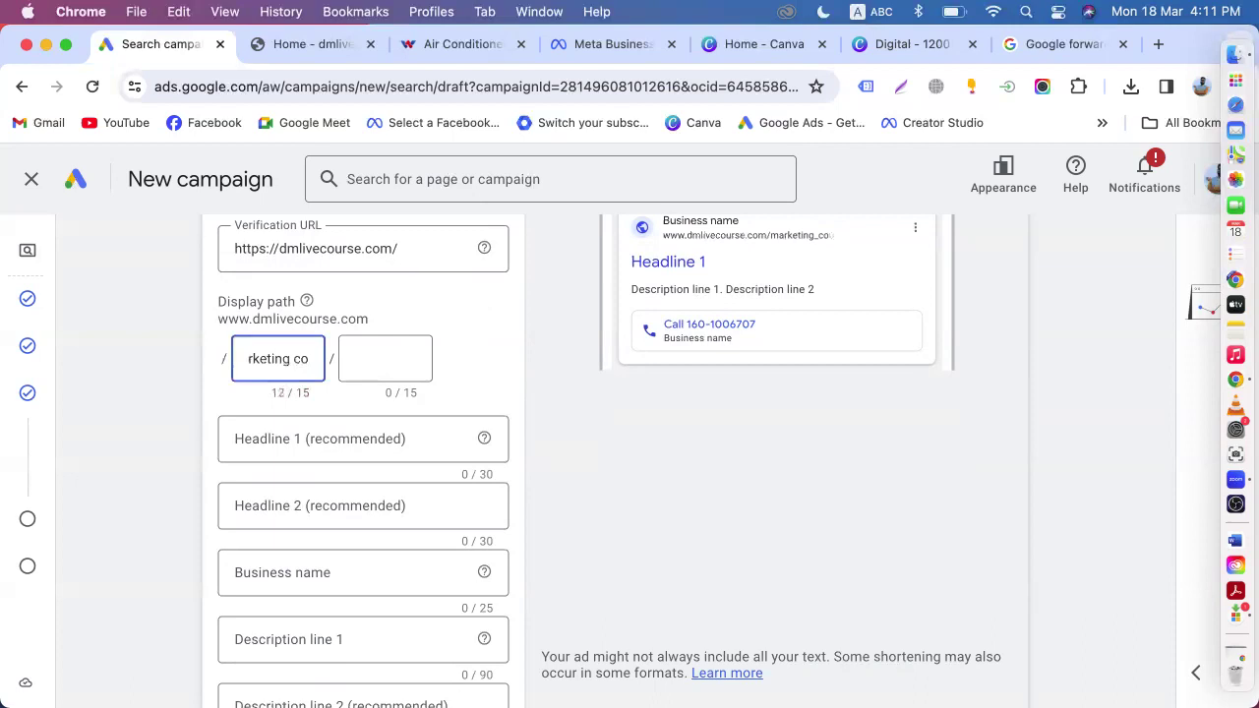
click(387, 374)
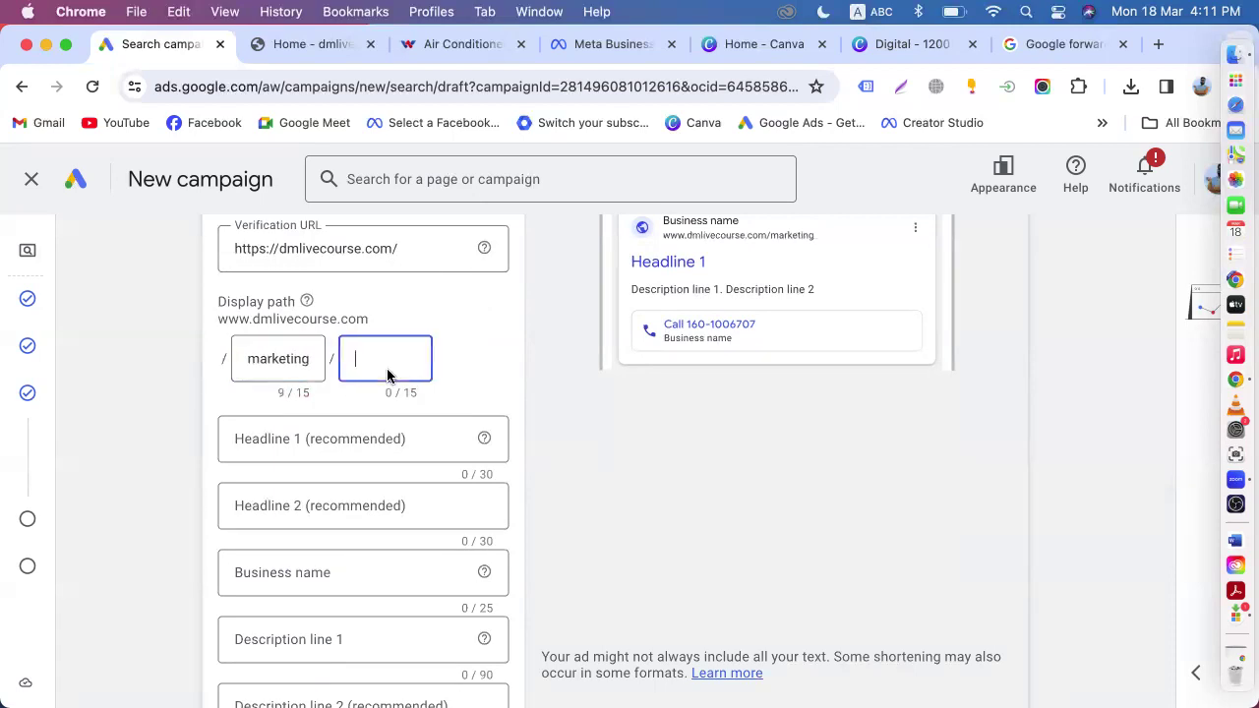
text(se)
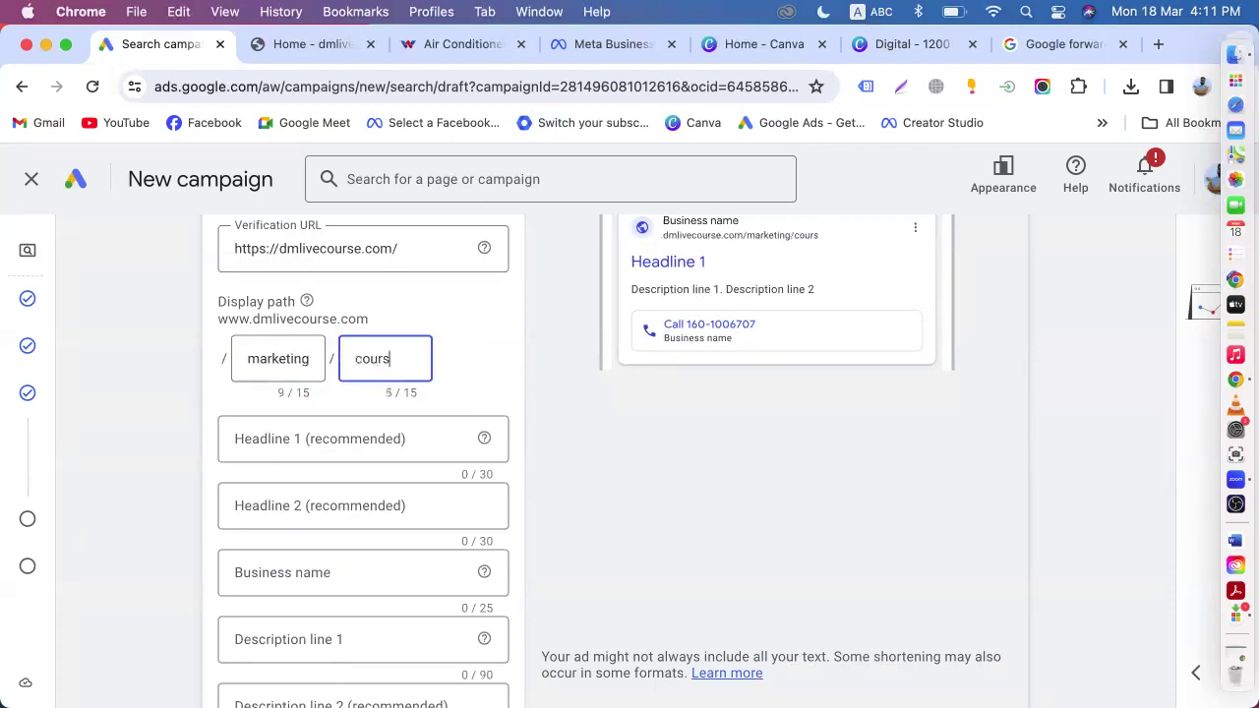
- Start the call ad's Headline 1 with the word "Learn"
click(358, 445)
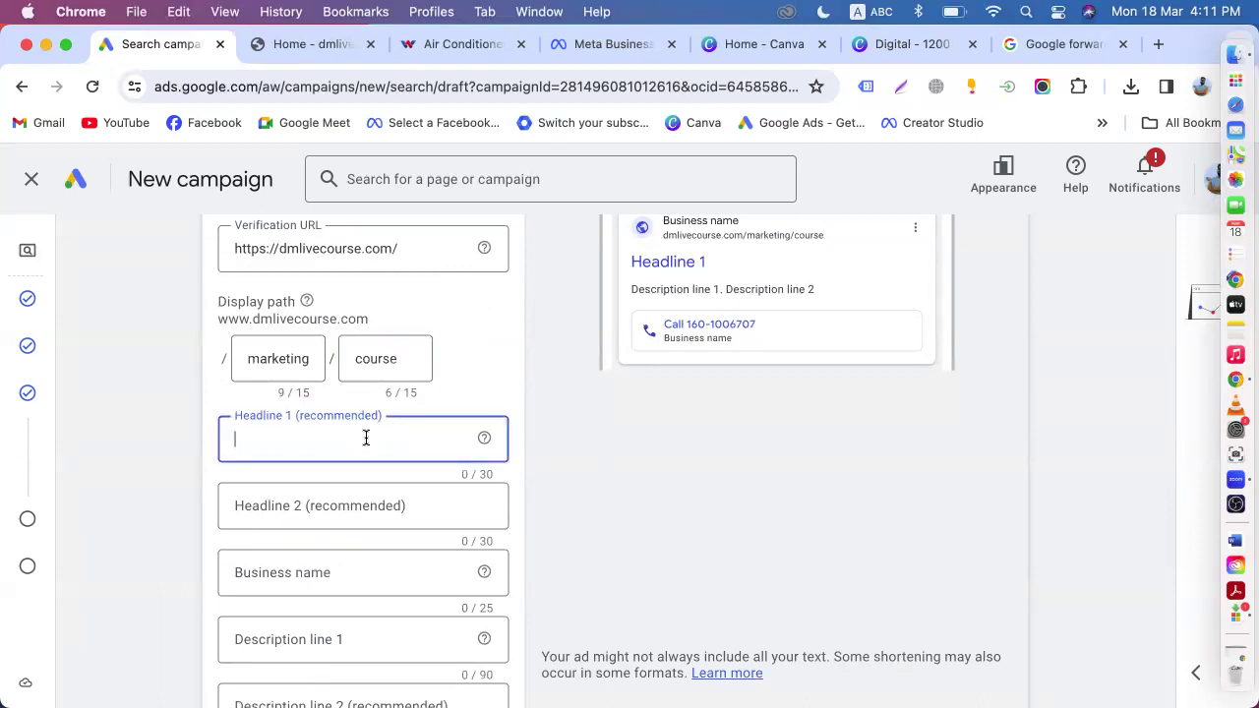
scroll(616, 429, down, 1)
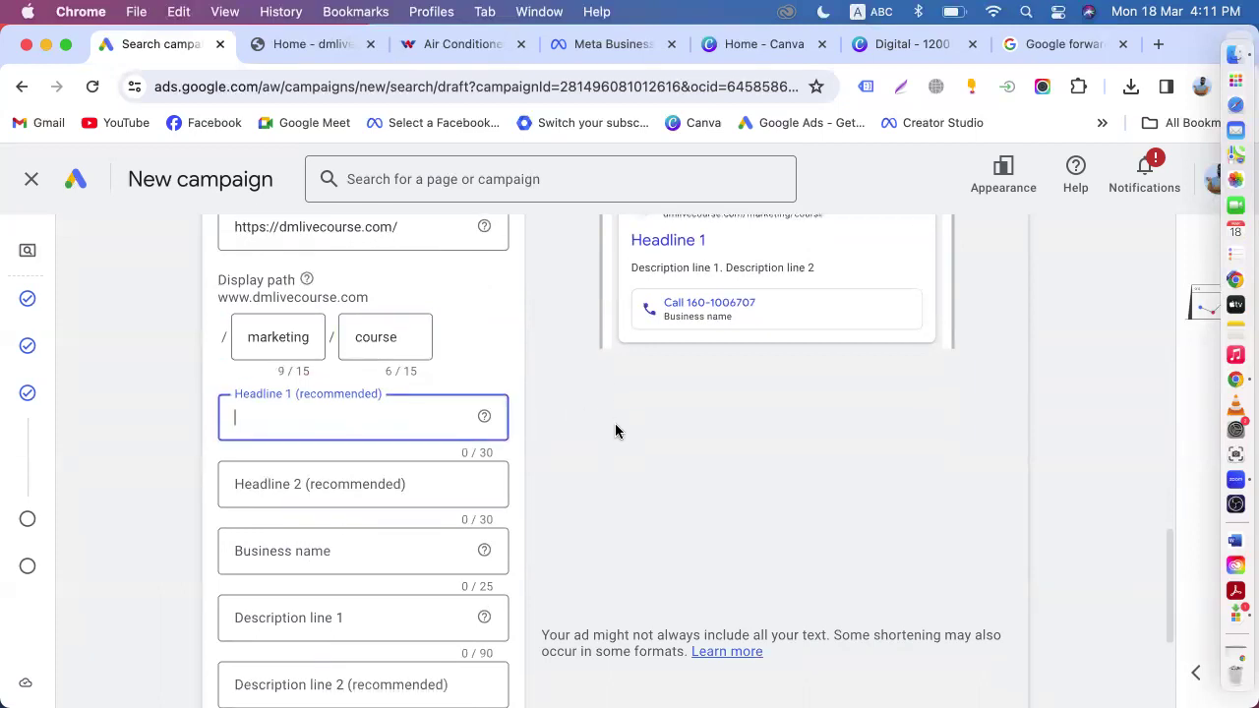
scroll(698, 324, up, 1)
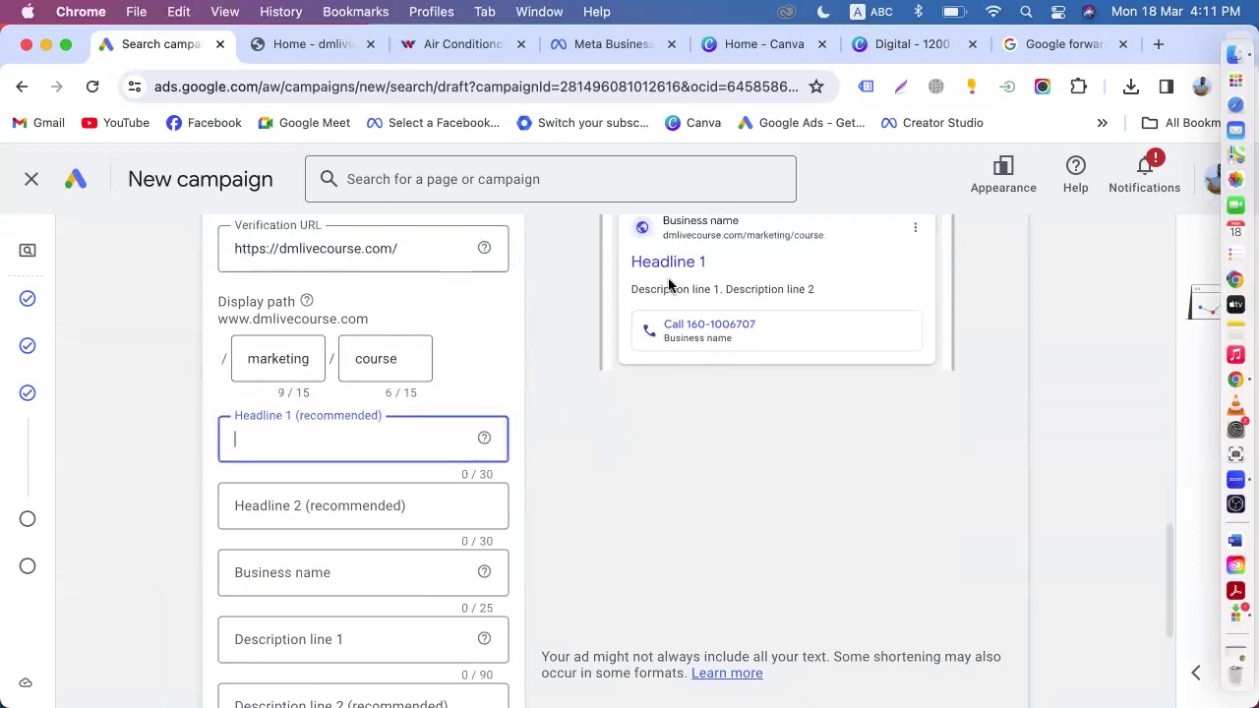
text(Digi)
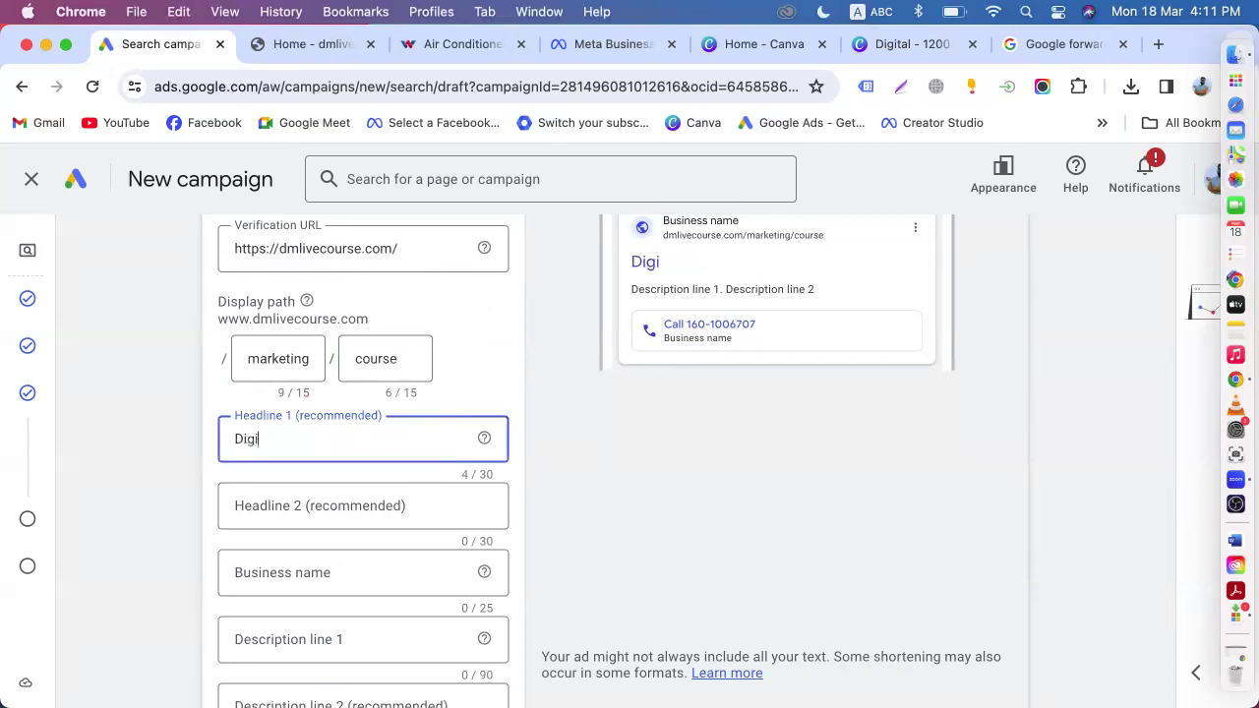
key(BackSpace)
key(BackSpace)
key(BackSpace)
key(BackSpace)
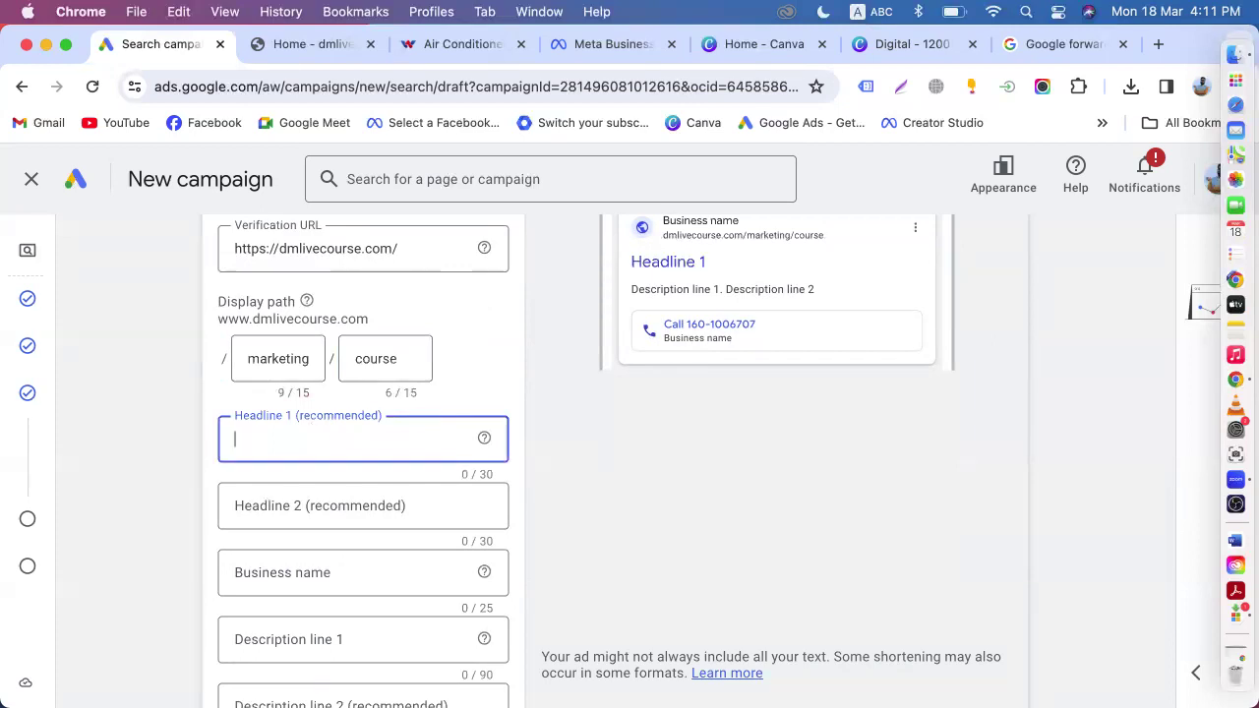
text(Learn)
text( Di)
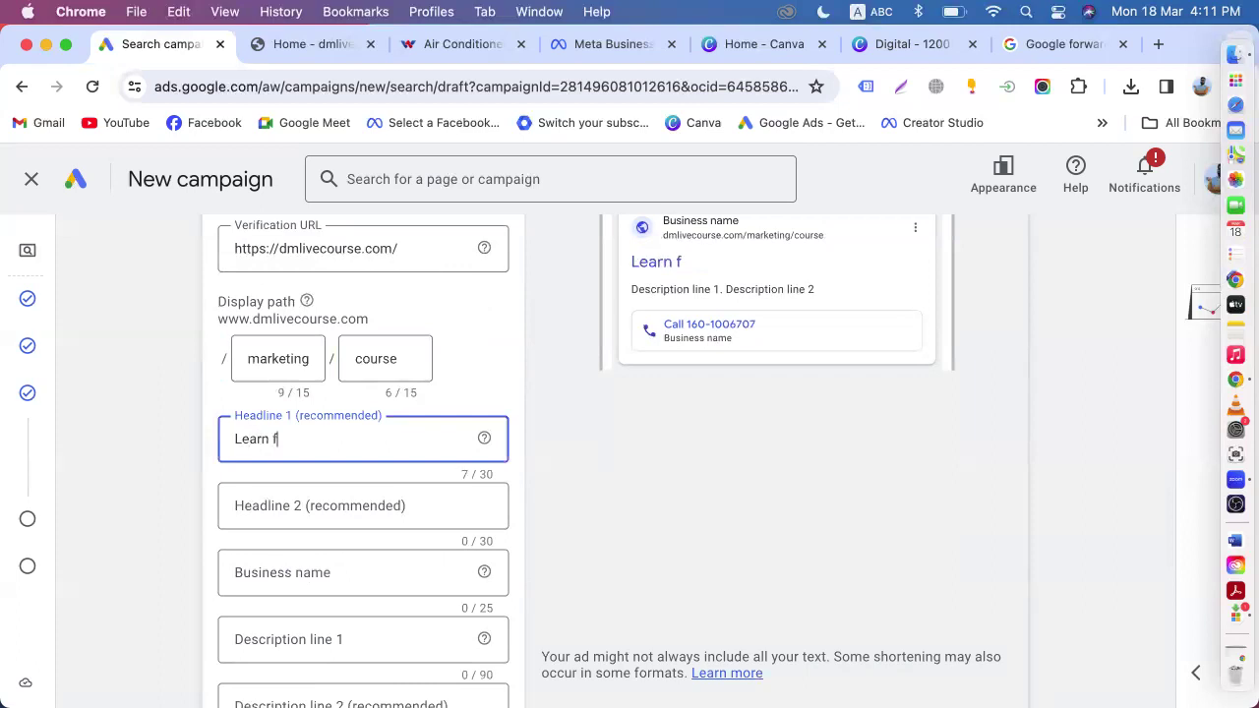
- Complete the call ad's Headline 1 as "Learn Digital marketing Course"
text(gital)
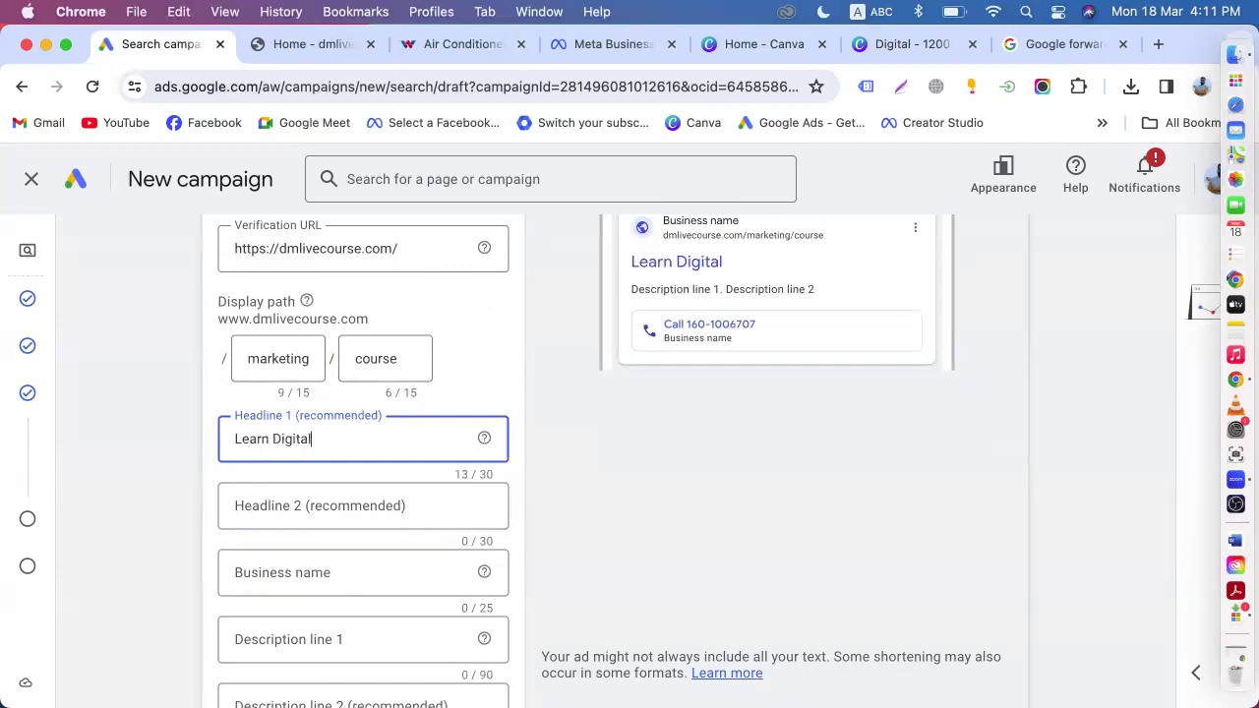
text( marketin)
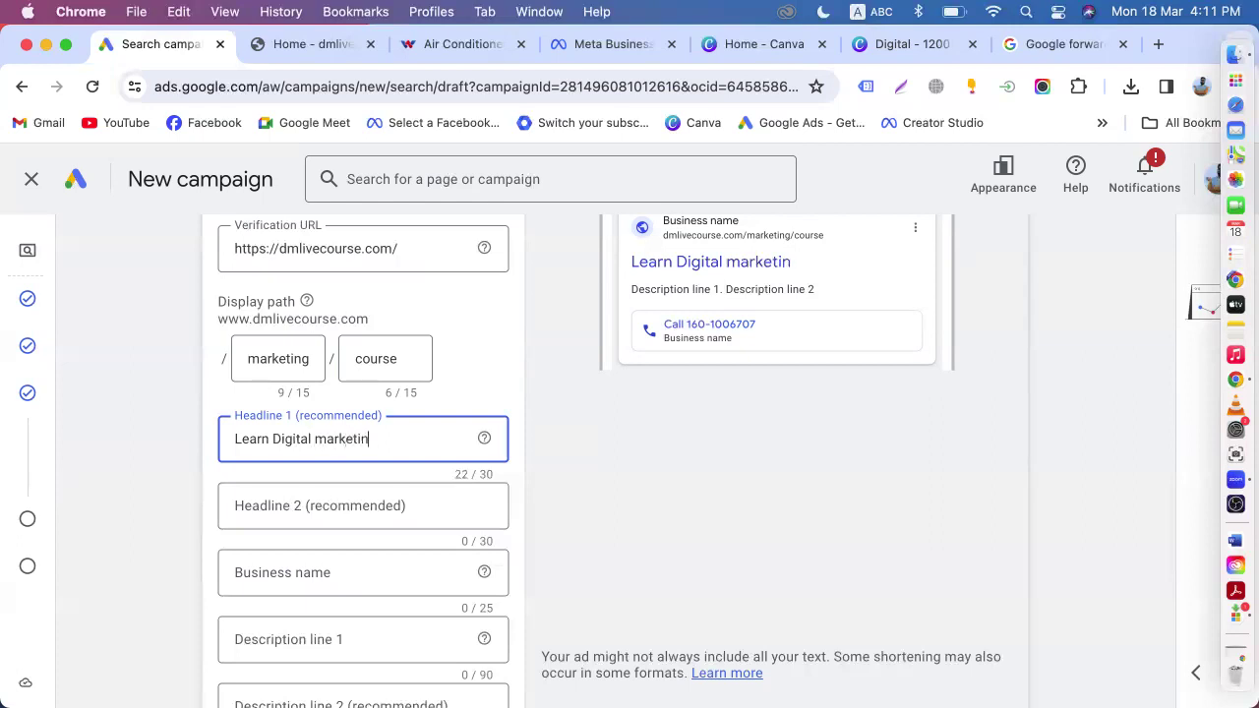
text(g Course)
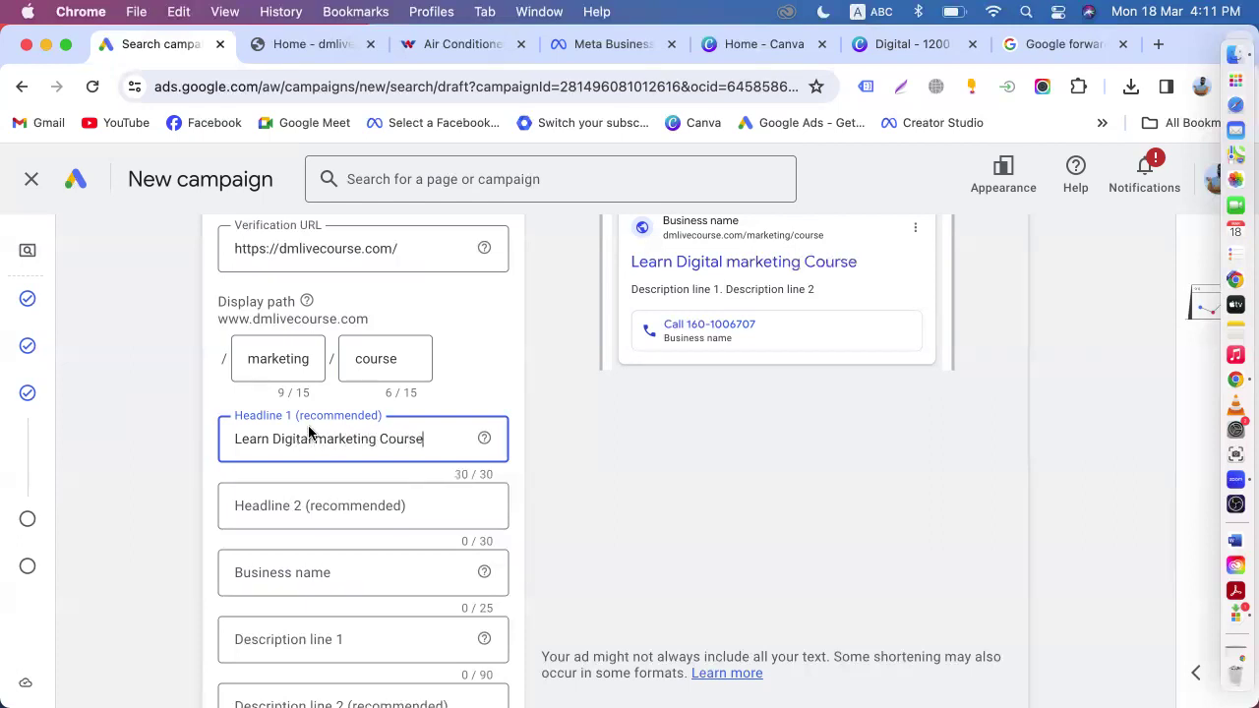
- Enter "Call Now" as the call ad's Headline 2
click(292, 506)
text(Ca)
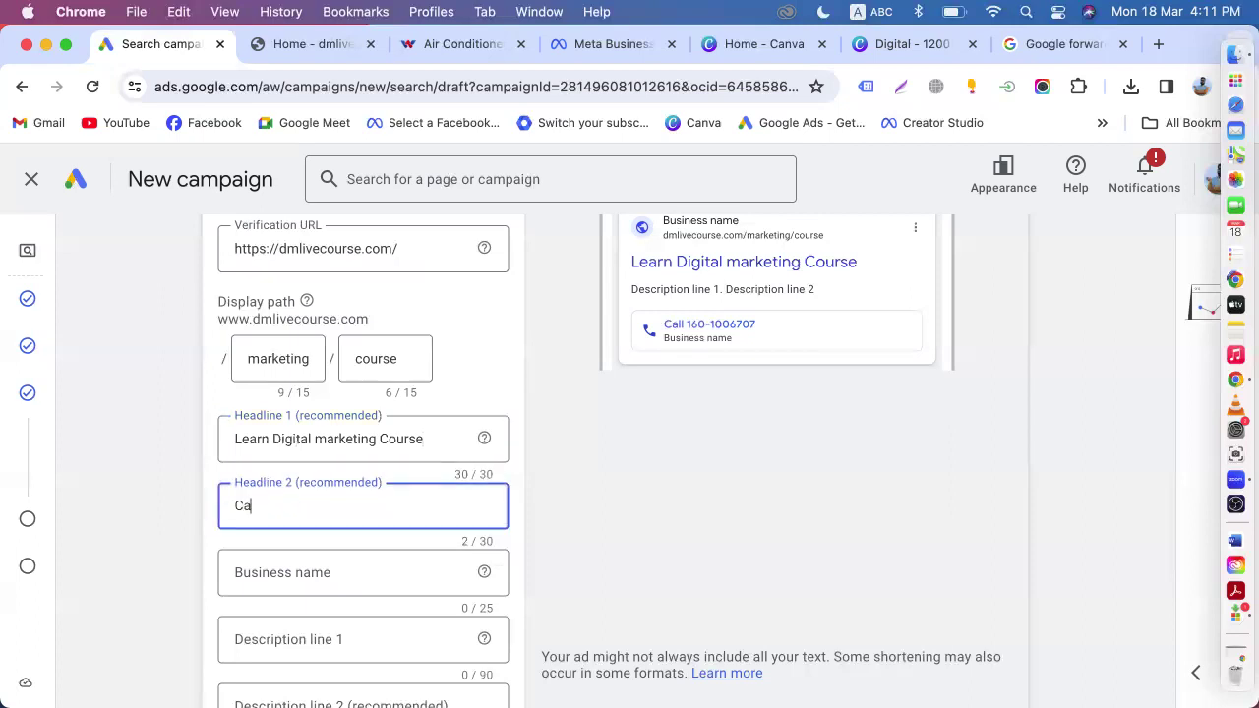
text(ll Now)
- Capitalize the word "Marketing" in Headline 1 and check the ad preview
click(324, 439)
key(BackSpace)
text(M)
scroll(607, 446, up, 2)
click(602, 439)
scroll(590, 443, down, 2)
scroll(345, 437, down, 2)
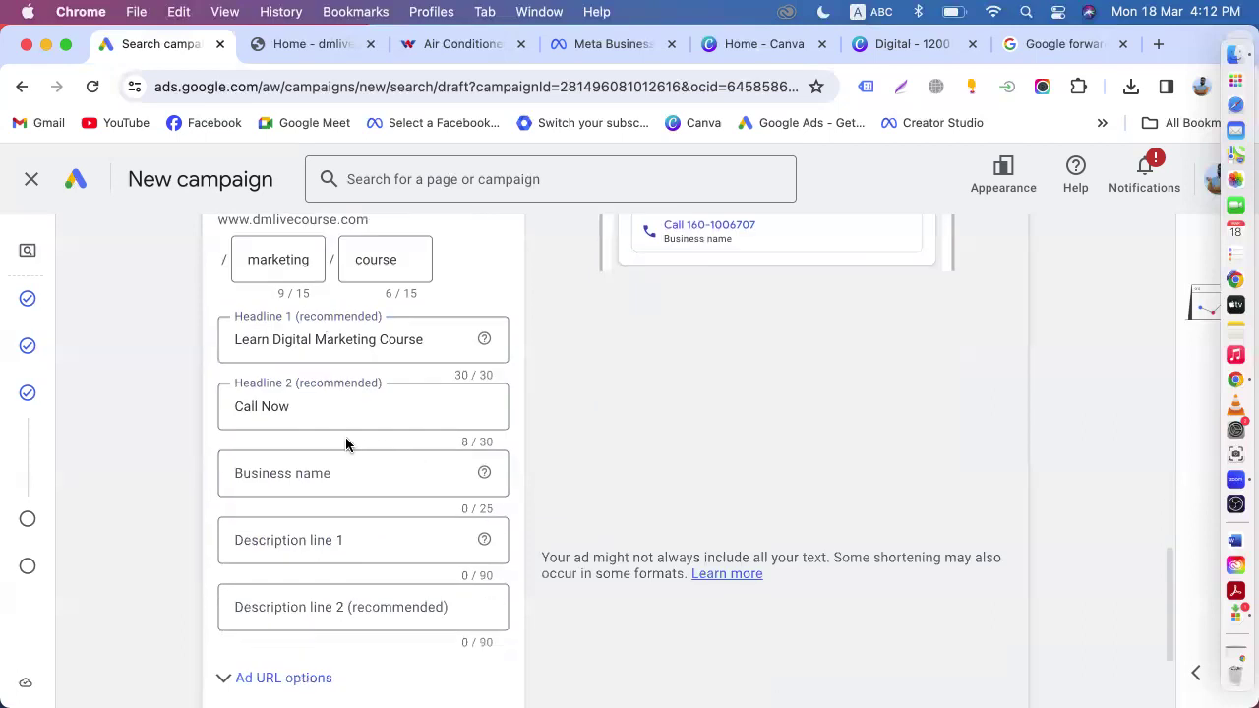
- Replace the call ad's Headline 2 with "Contact Us Now"
click(293, 406)
key(BackSpace)
key(BackSpace)
key(BackSpace)
key(BackSpace)
key(BackSpace)
key(BackSpace)
key(BackSpace)
key(BackSpace)
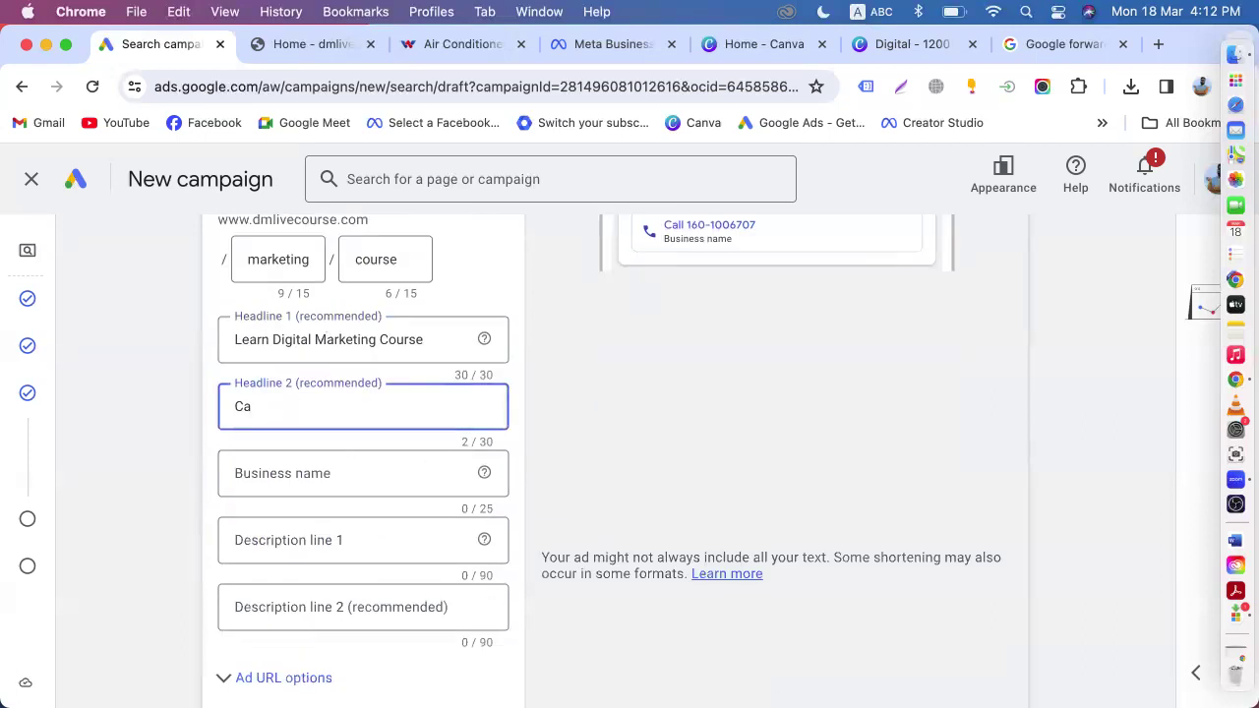
text(Contact Us Now)
- Enter "DM Live Course" as the call ad's business name
scroll(502, 451, down, 3)
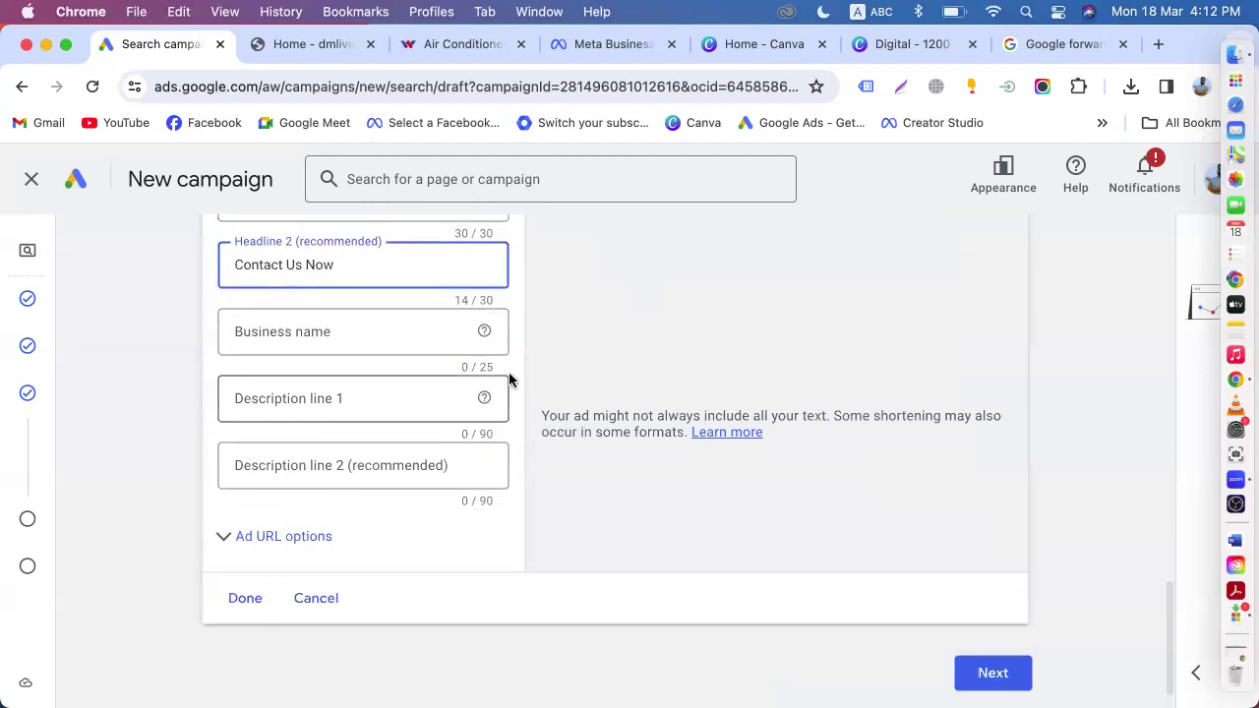
click(307, 335)
text(DM live)
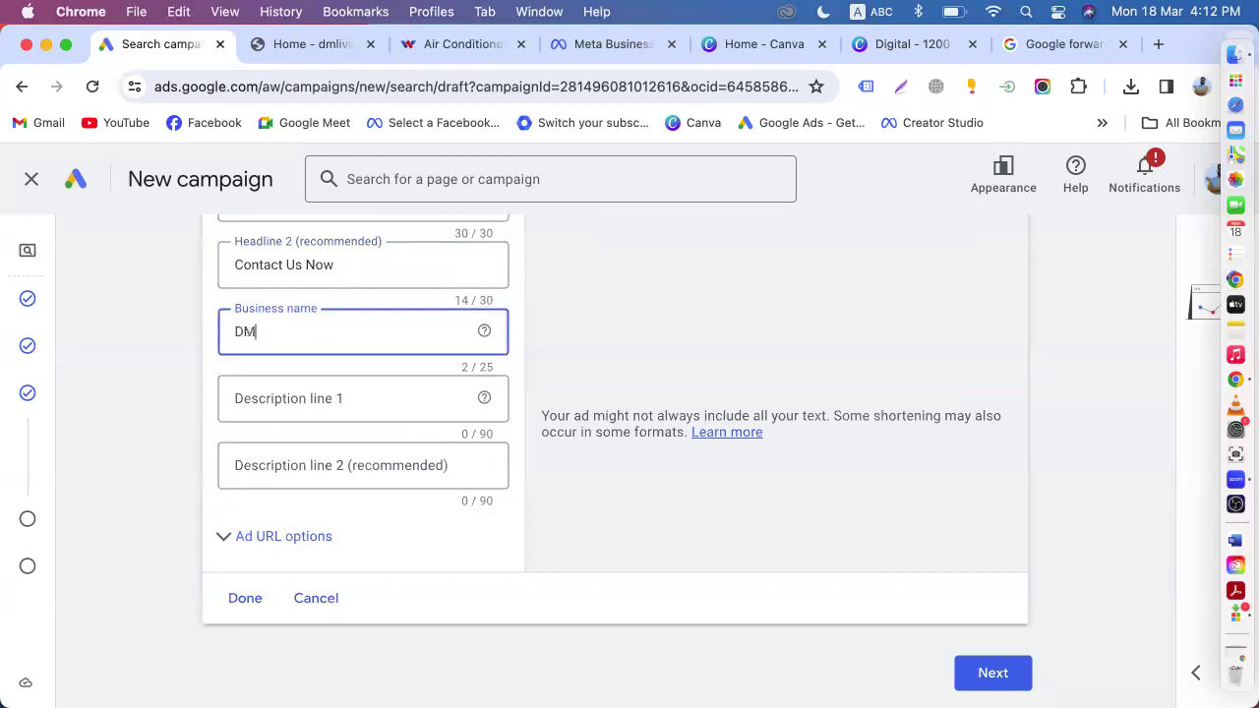
key(BackSpace)
key(BackSpace)
key(BackSpace)
key(BackSpace)
key(BackSpace)
text(Live Course)
click(542, 370)
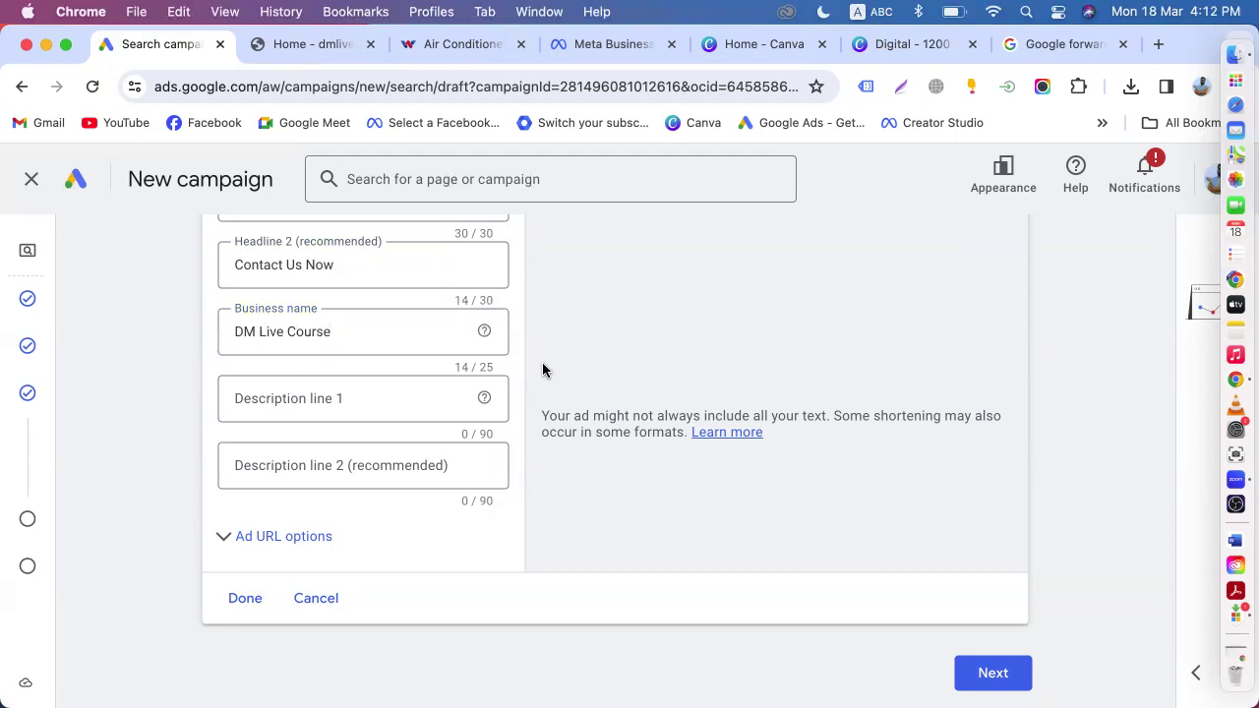
- Check the ad preview and enter "Digital Marketing Course" as Description line 1
scroll(542, 369, up, 5)
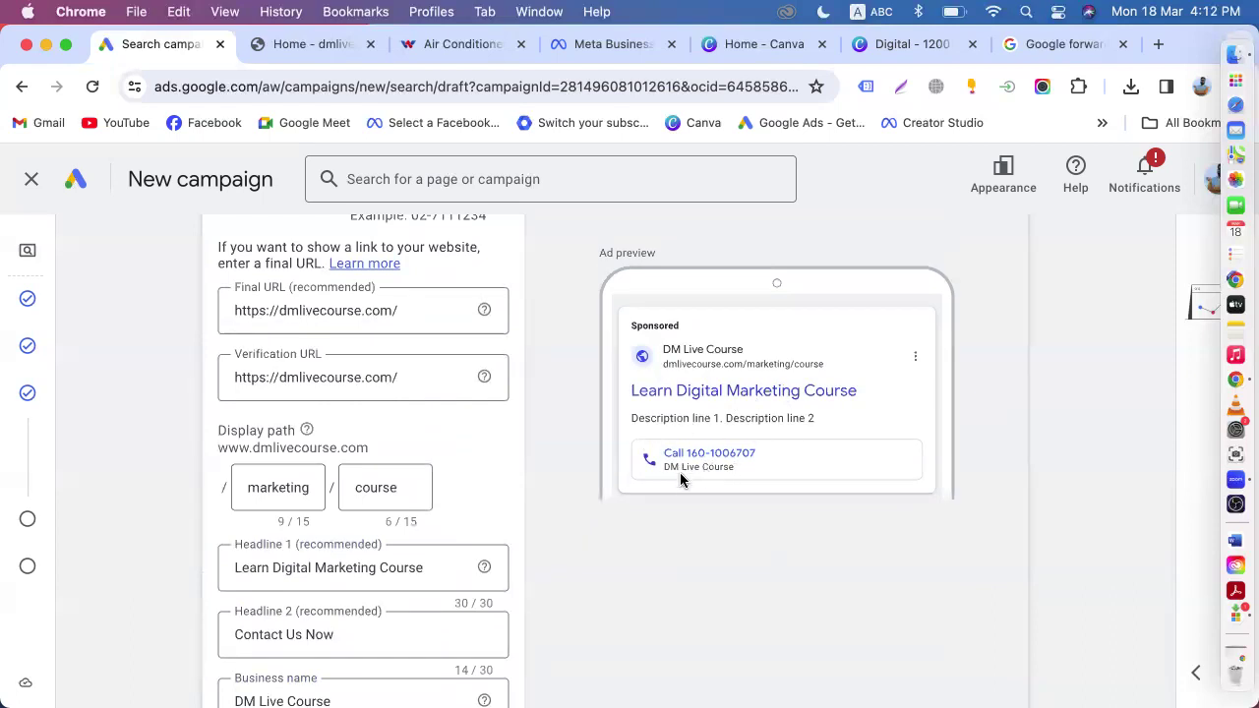
scroll(863, 351, up, 5)
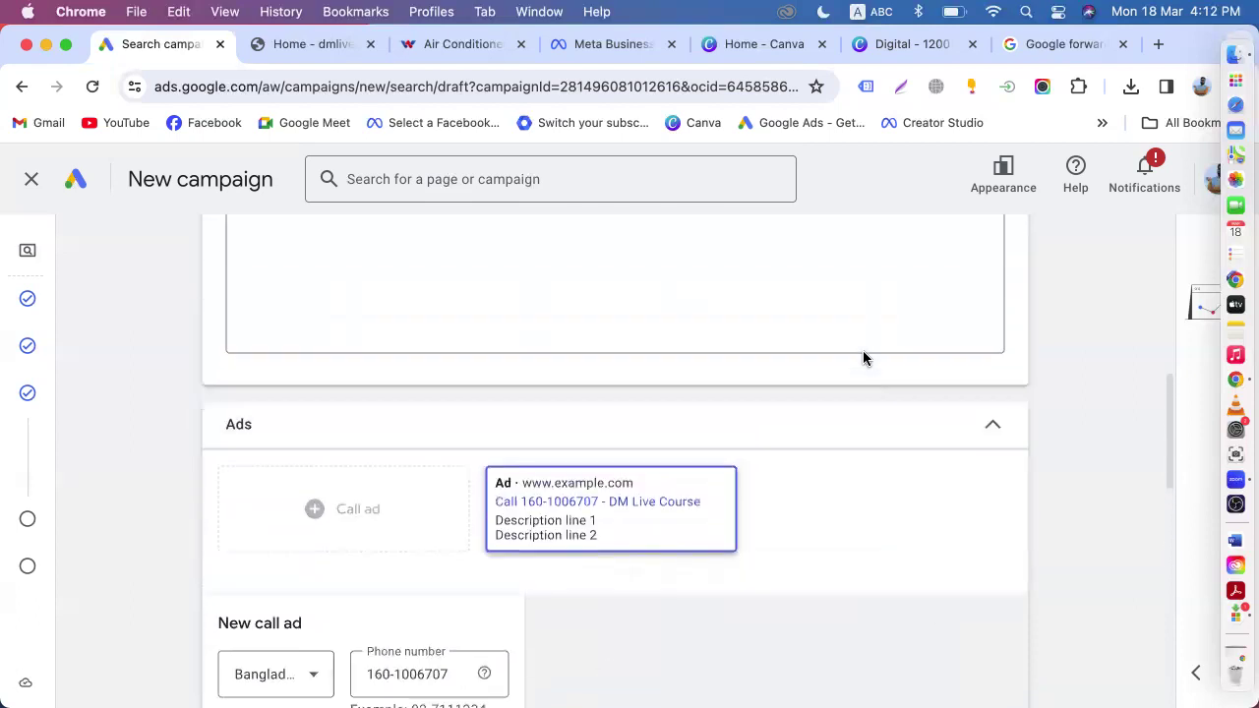
scroll(862, 358, down, 5)
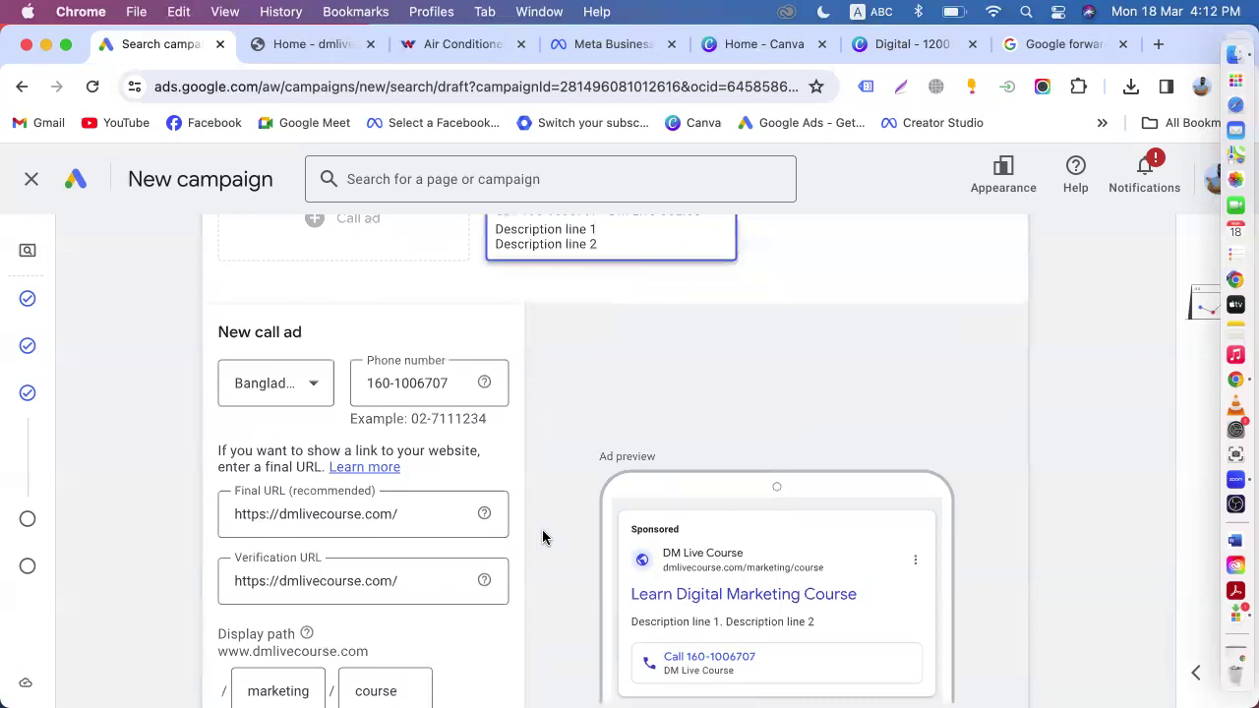
scroll(658, 454, down, 5)
scroll(673, 416, down, 5)
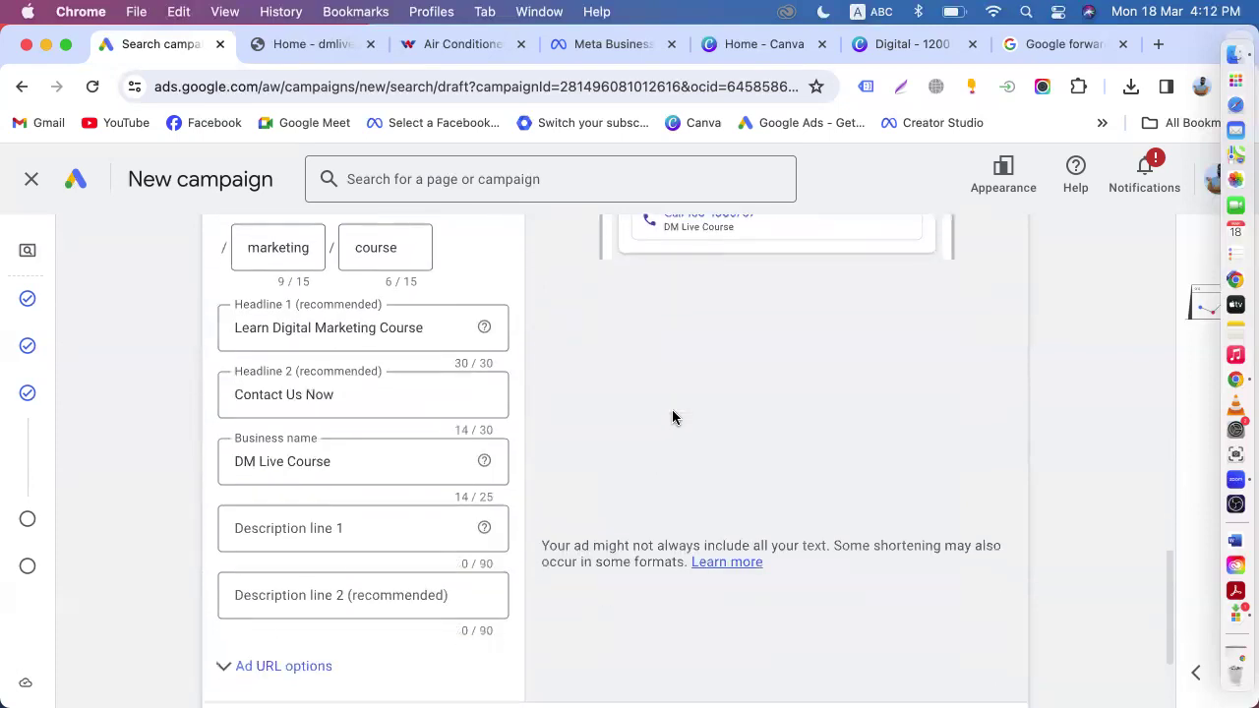
click(297, 435)
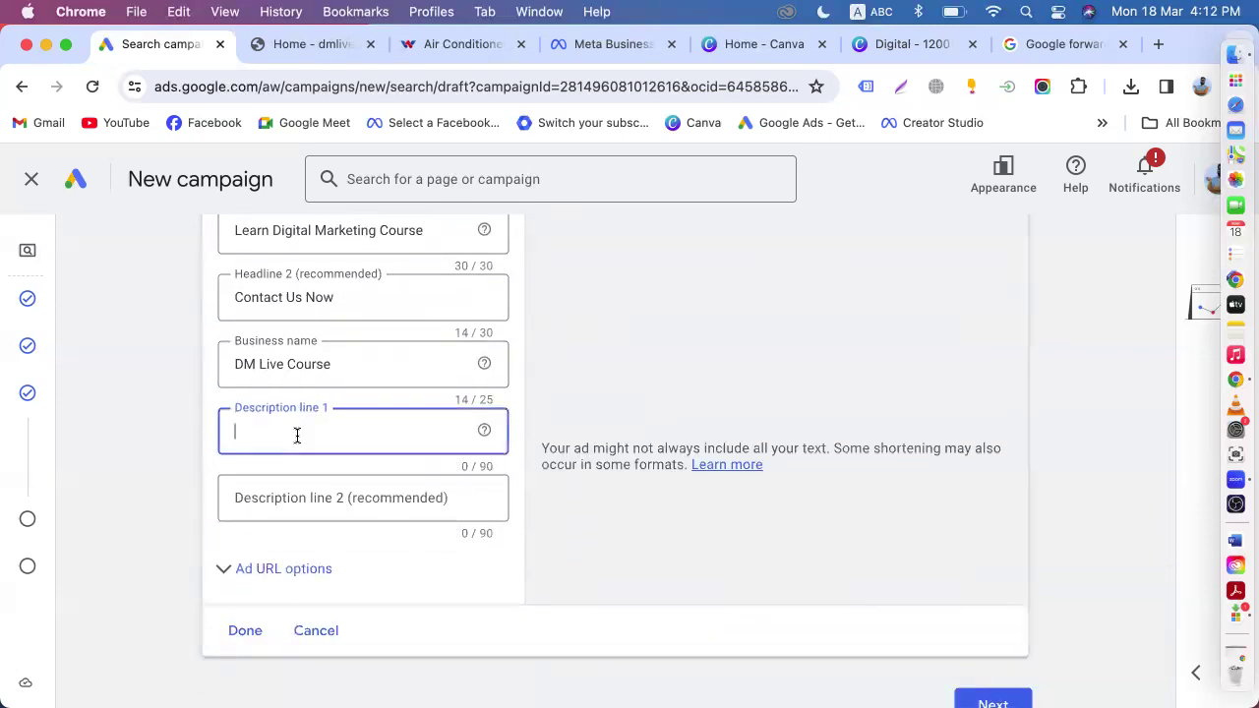
text(Digital)
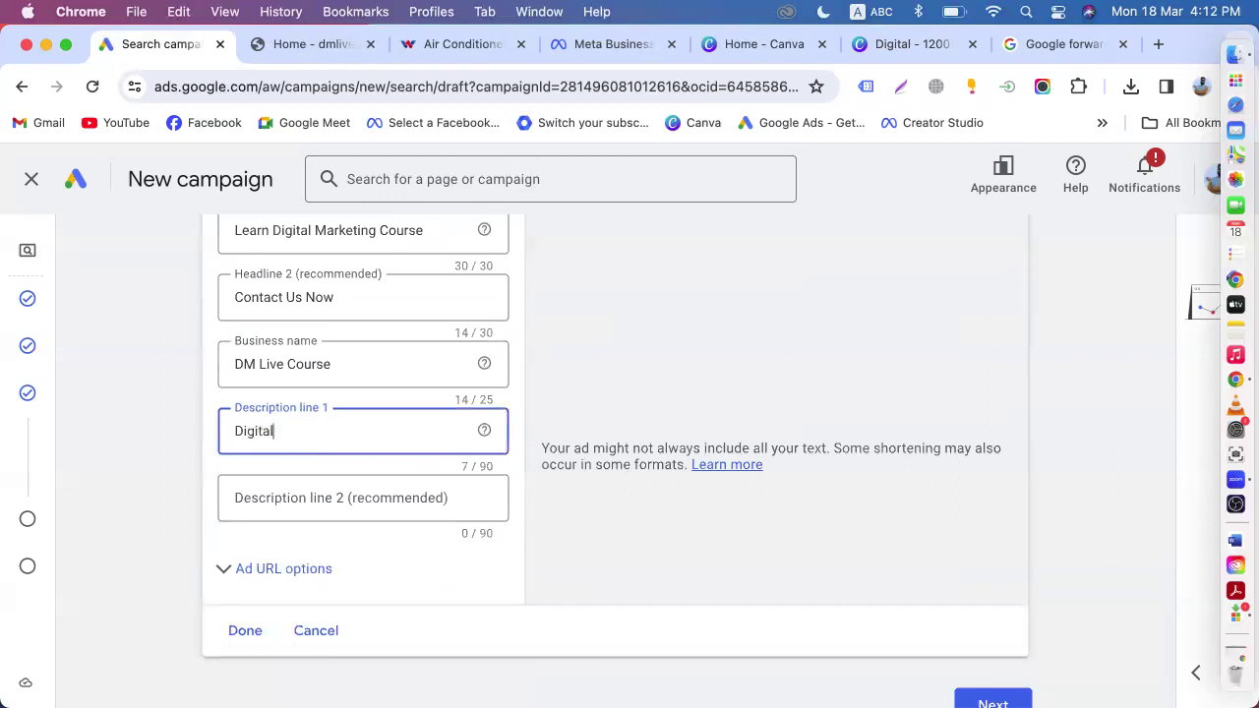
text( Marketing Course)
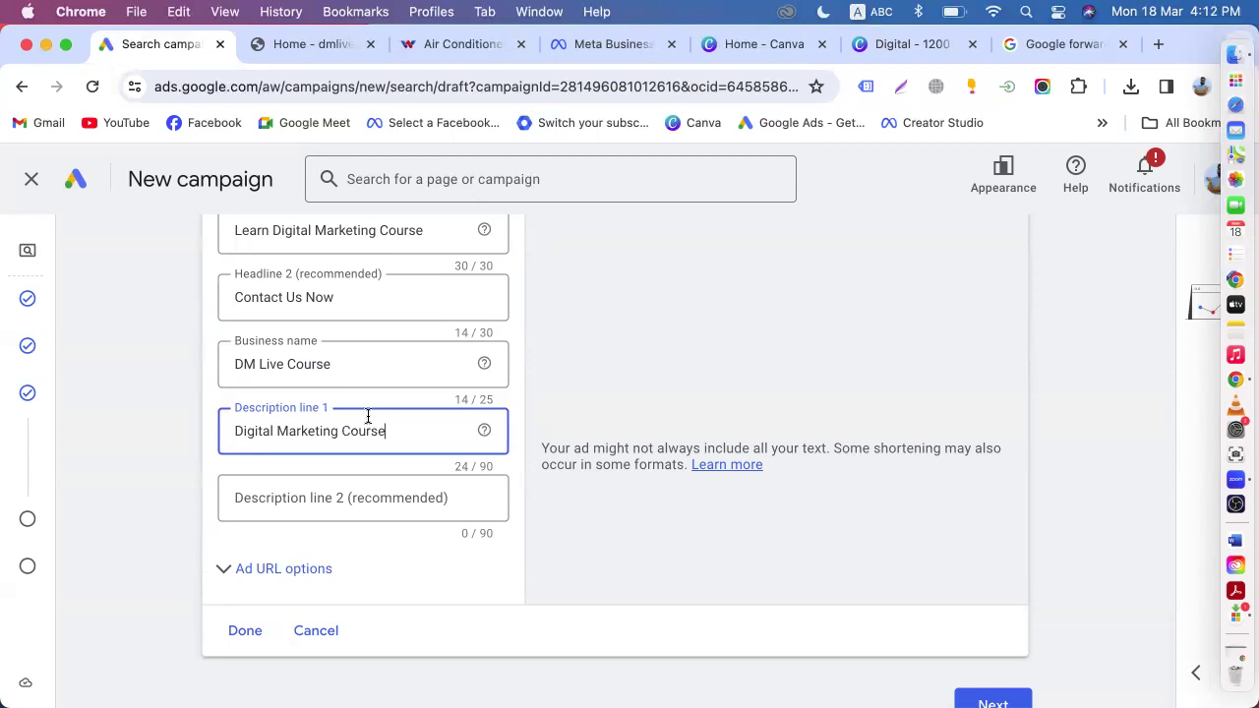
- Enter "Learn Online Course" as Description line 2 and finish the call ad
scroll(705, 435, up, 2)
scroll(704, 435, up, 7)
scroll(607, 452, up, 3)
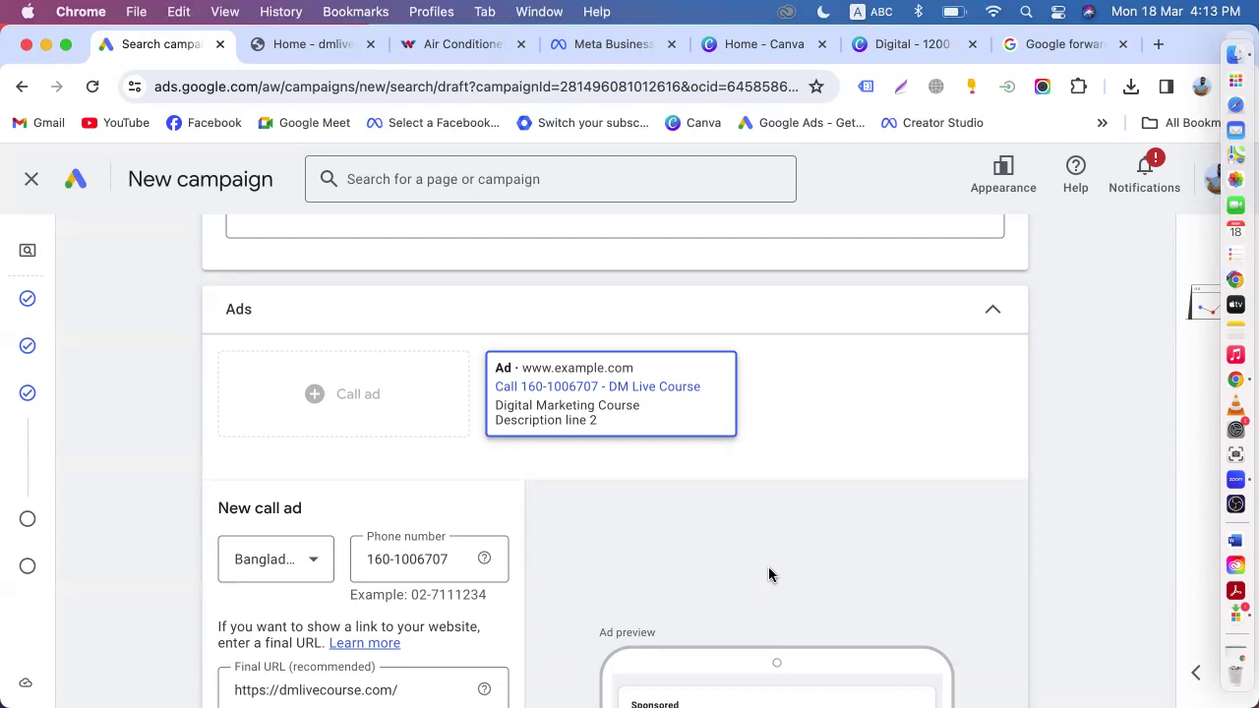
scroll(770, 575, down, 10)
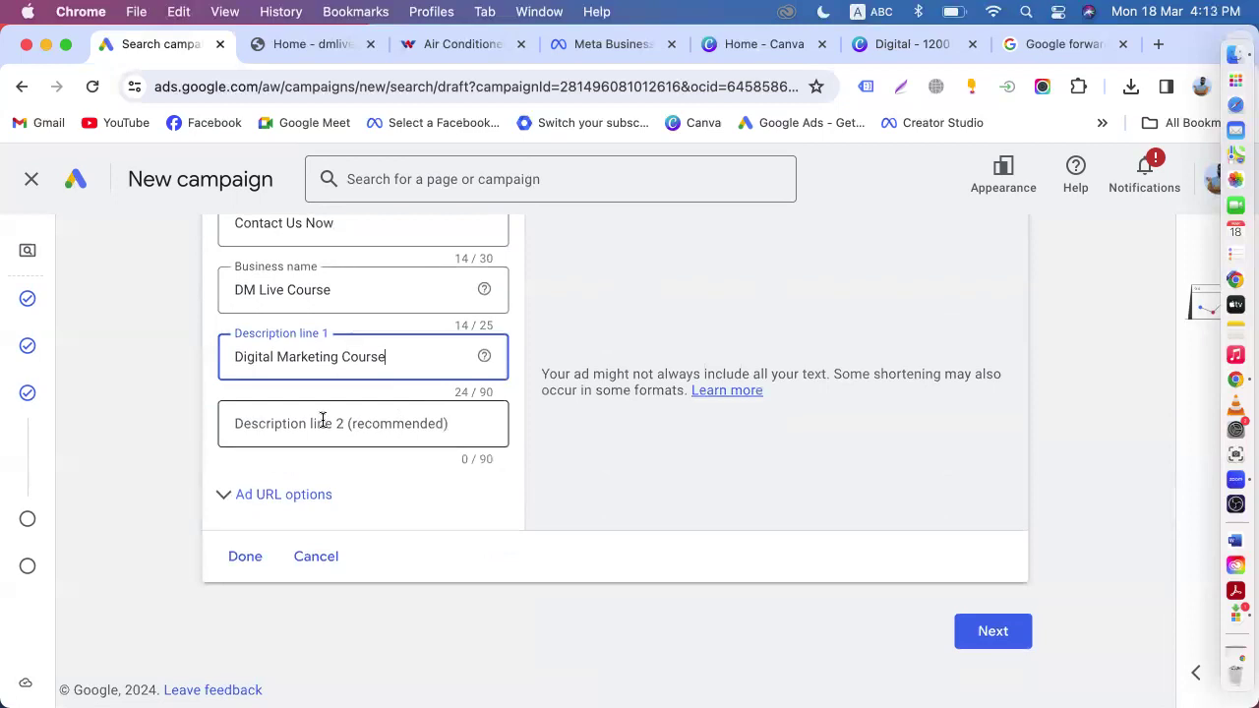
click(323, 420)
text(Leracn)
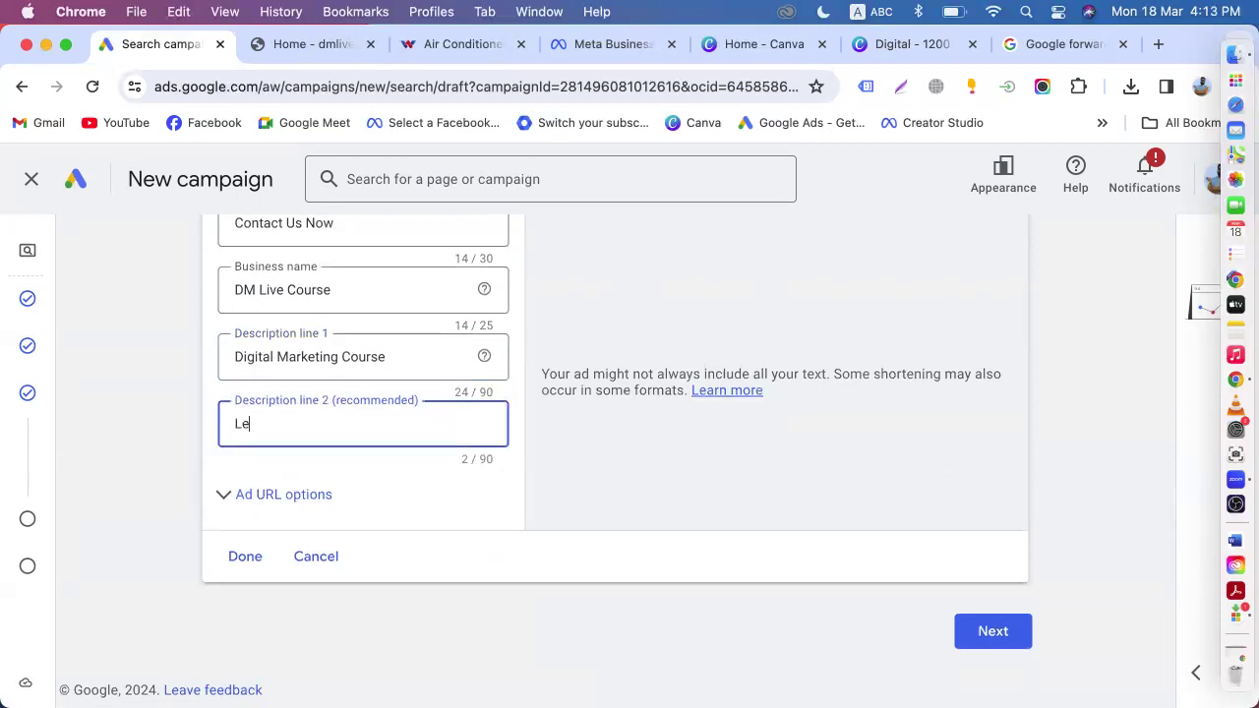
key(BackSpace)
key(BackSpace)
text(n)
key(BackSpace)
key(BackSpace)
key(BackSpace)
text(arn Onlone)
key(BackSpace)
key(BackSpace)
key(BackSpace)
text(ine Course)
click(245, 556)
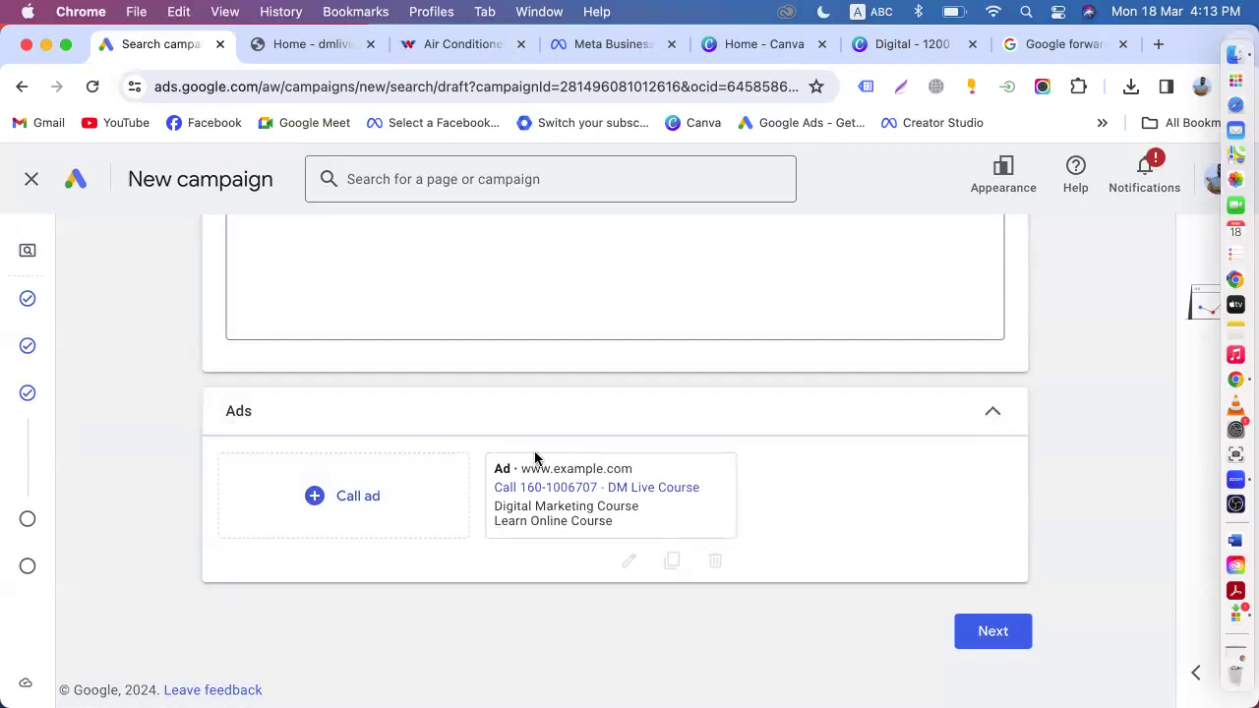
- Reopen the call ad, review its preview, URLs, headlines, business name and descriptions, and close the editor
click(628, 561)
scroll(556, 520, down, 5)
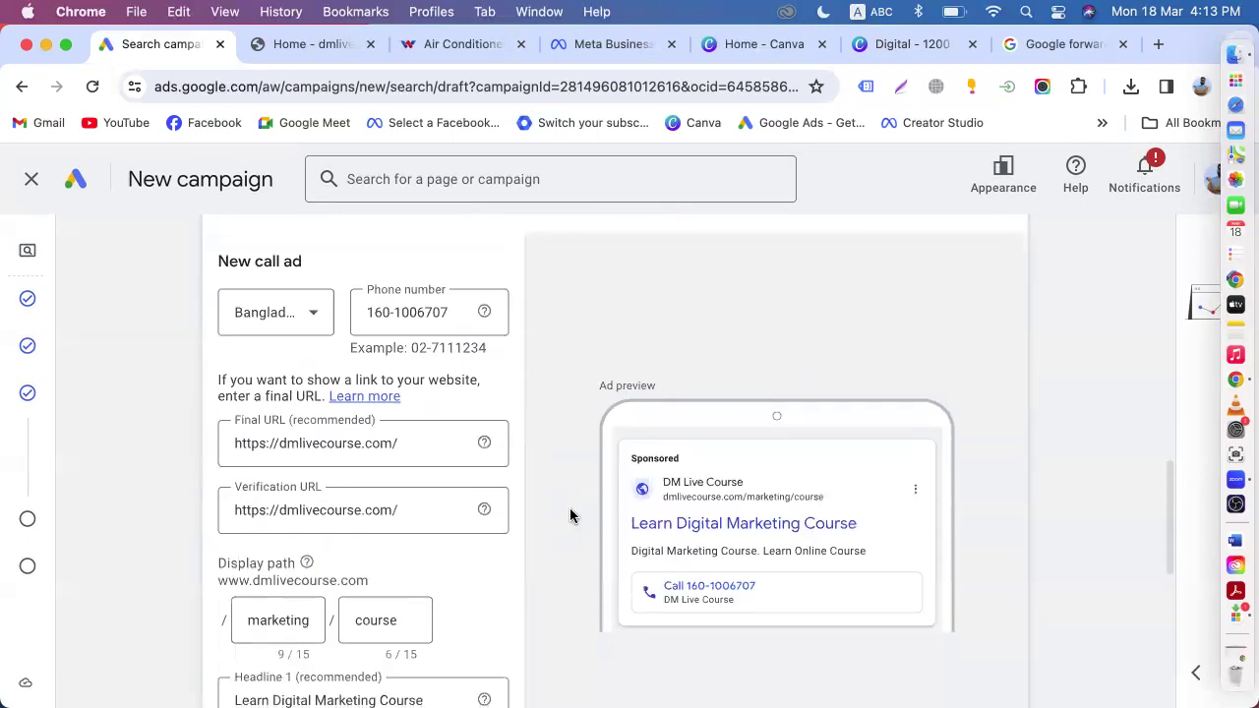
scroll(571, 515, down, 5)
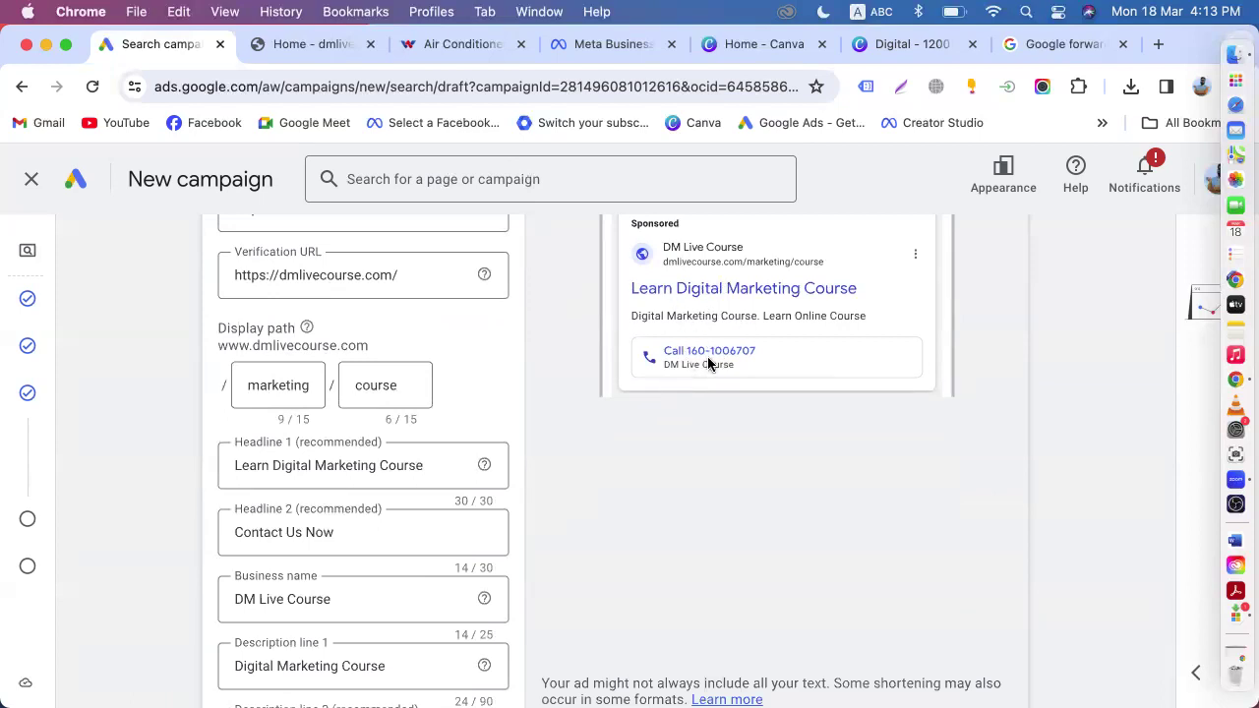
scroll(492, 442, down, 5)
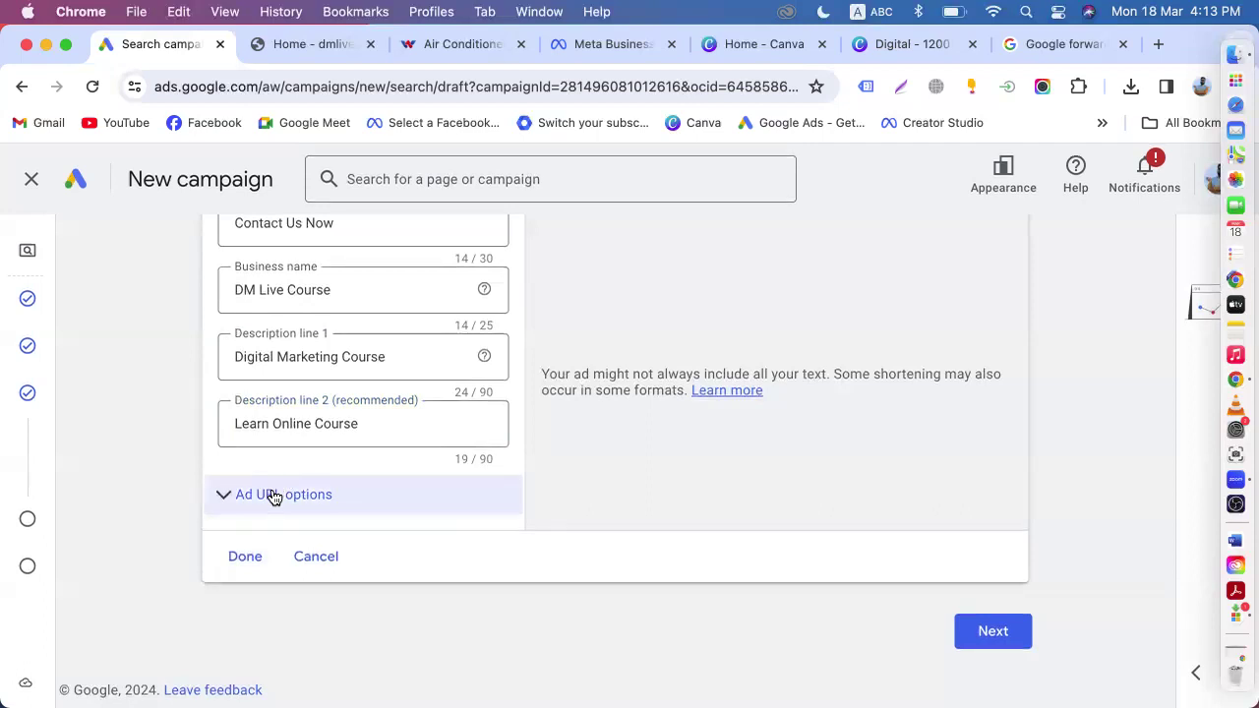
scroll(644, 463, up, 7)
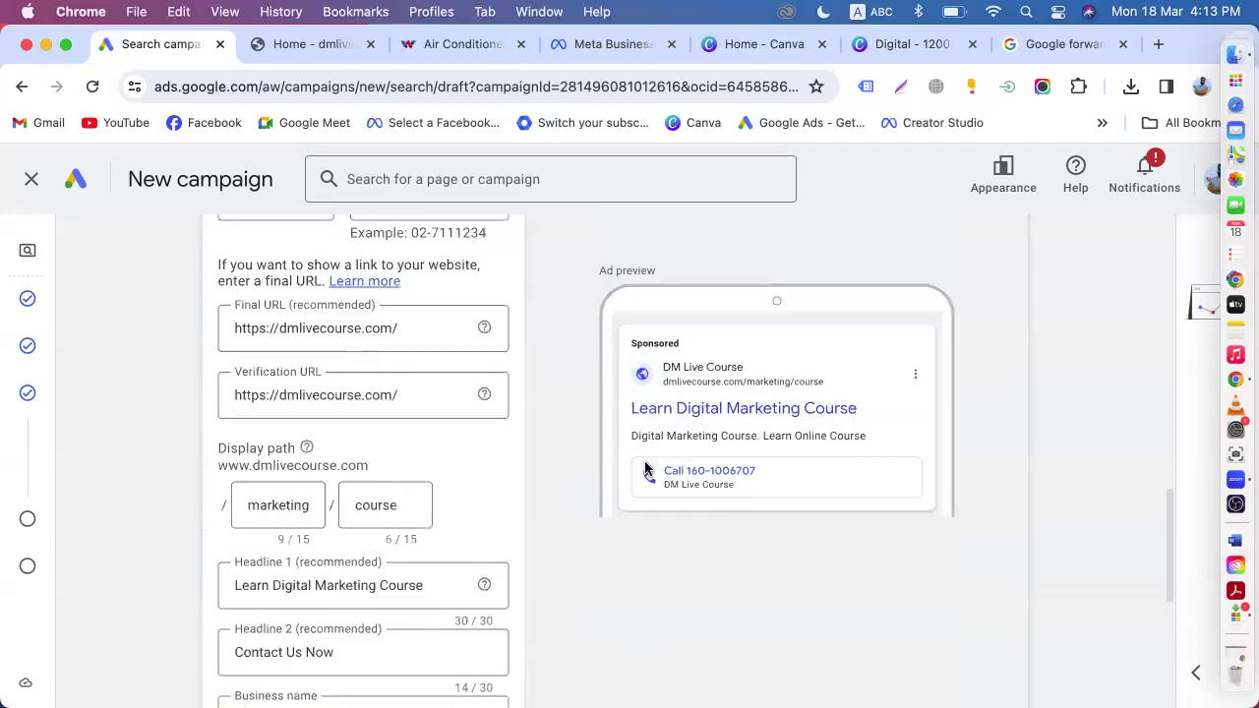
scroll(611, 416, down, 3)
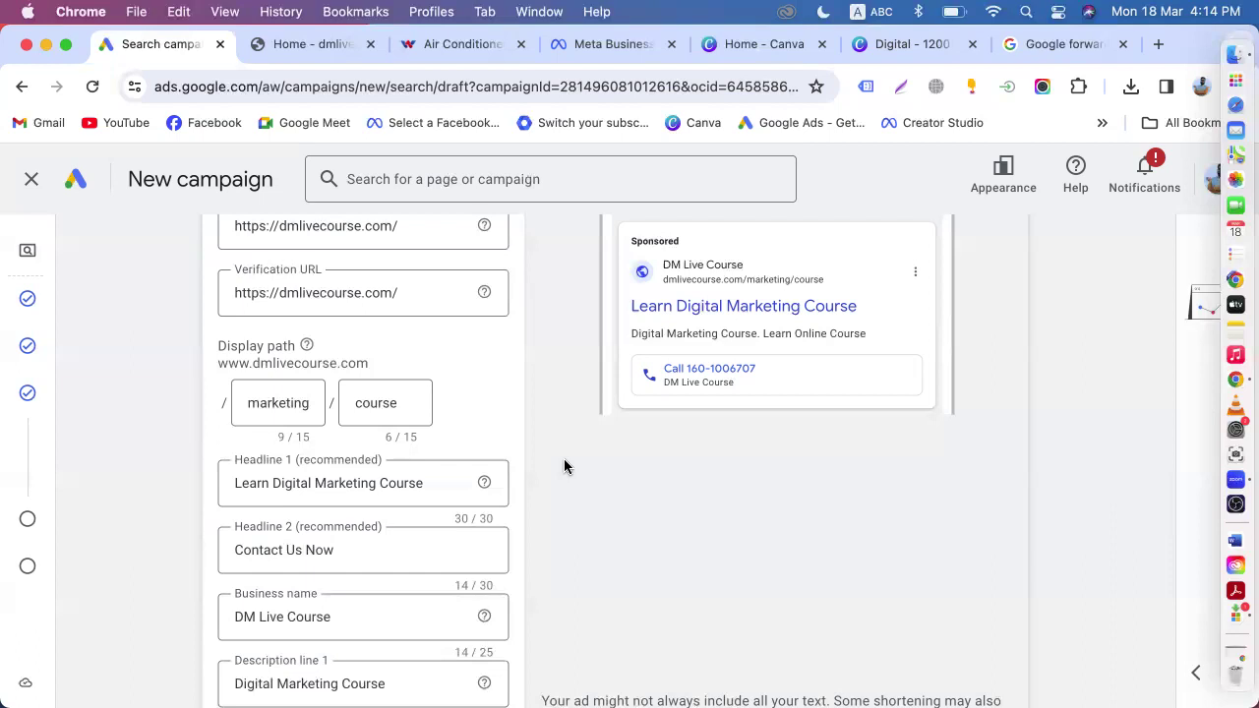
scroll(563, 466, up, 3)
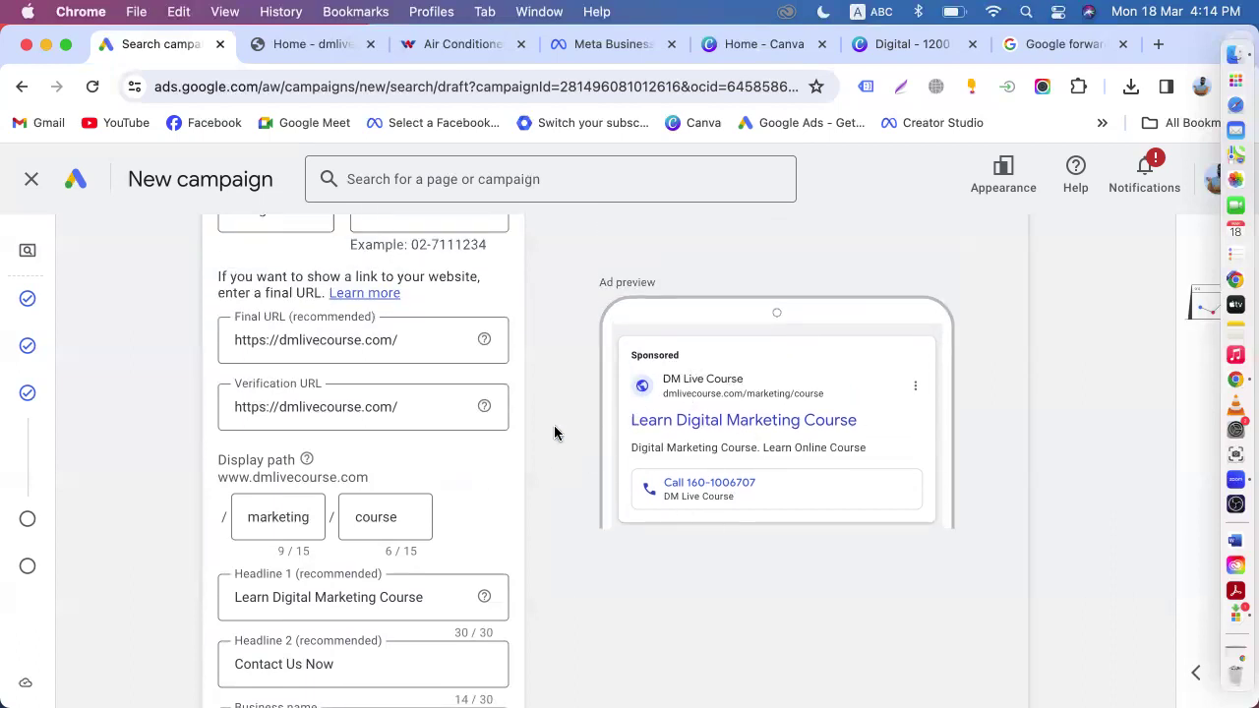
scroll(550, 456, down, 6)
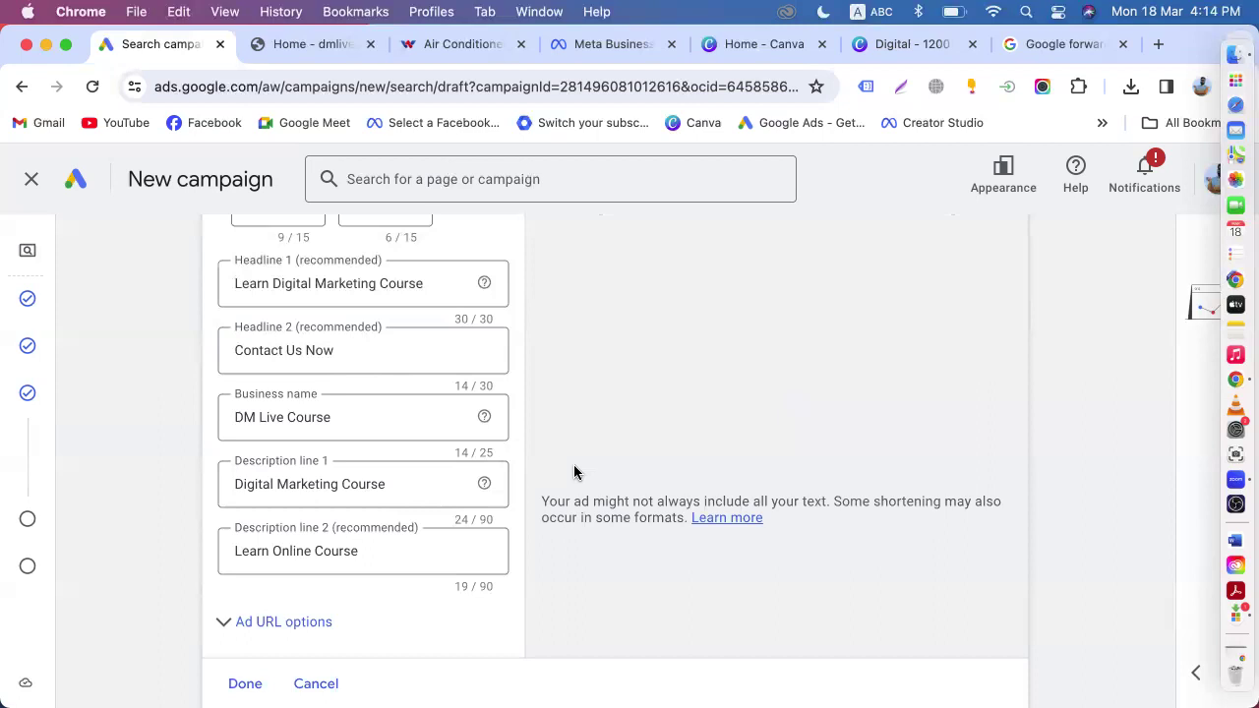
scroll(574, 472, down, 2)
click(260, 566)
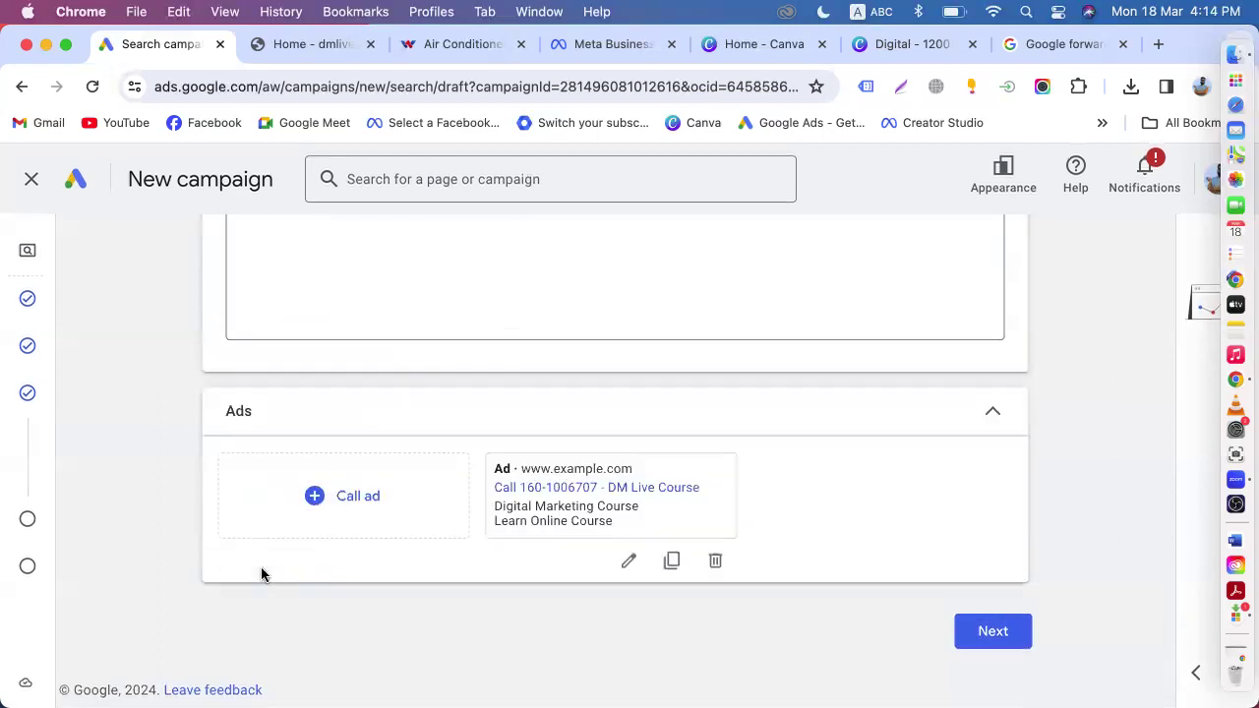
- Proceed to the campaign budget, set the average daily budget to $50, and continue to the review
click(992, 628)
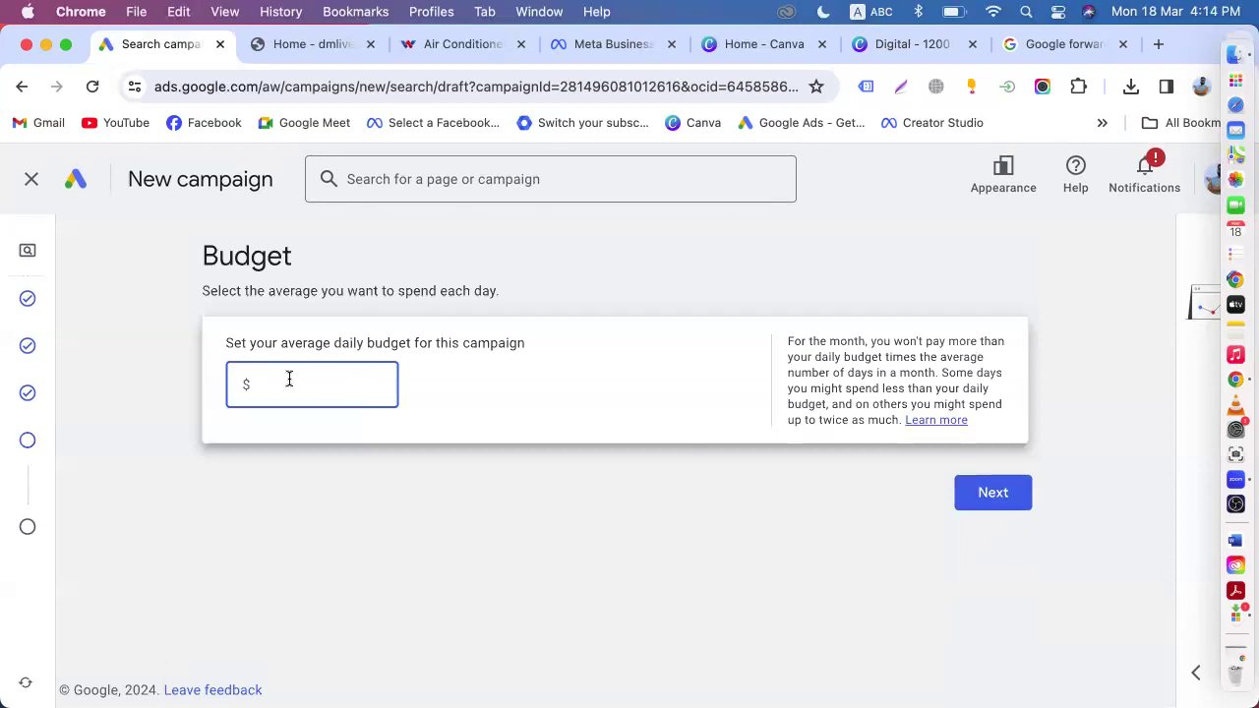
text(50)
click(994, 493)
scroll(595, 463, down, 9)
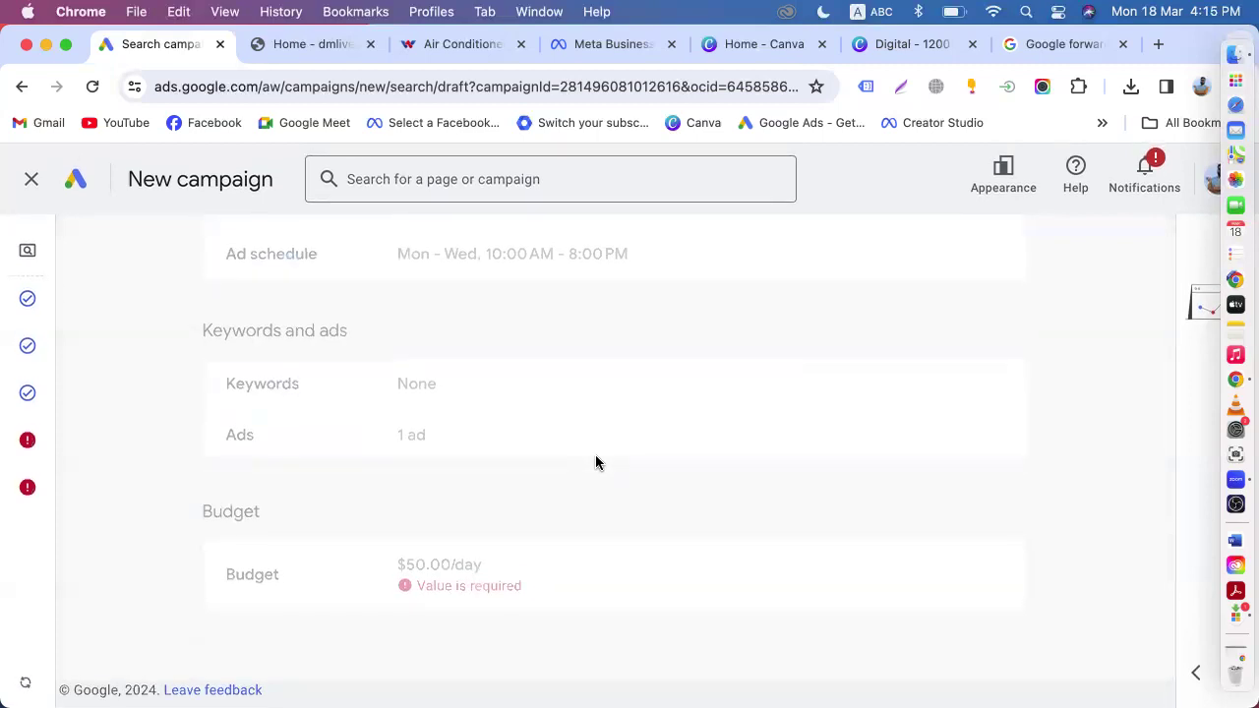
click(459, 588)
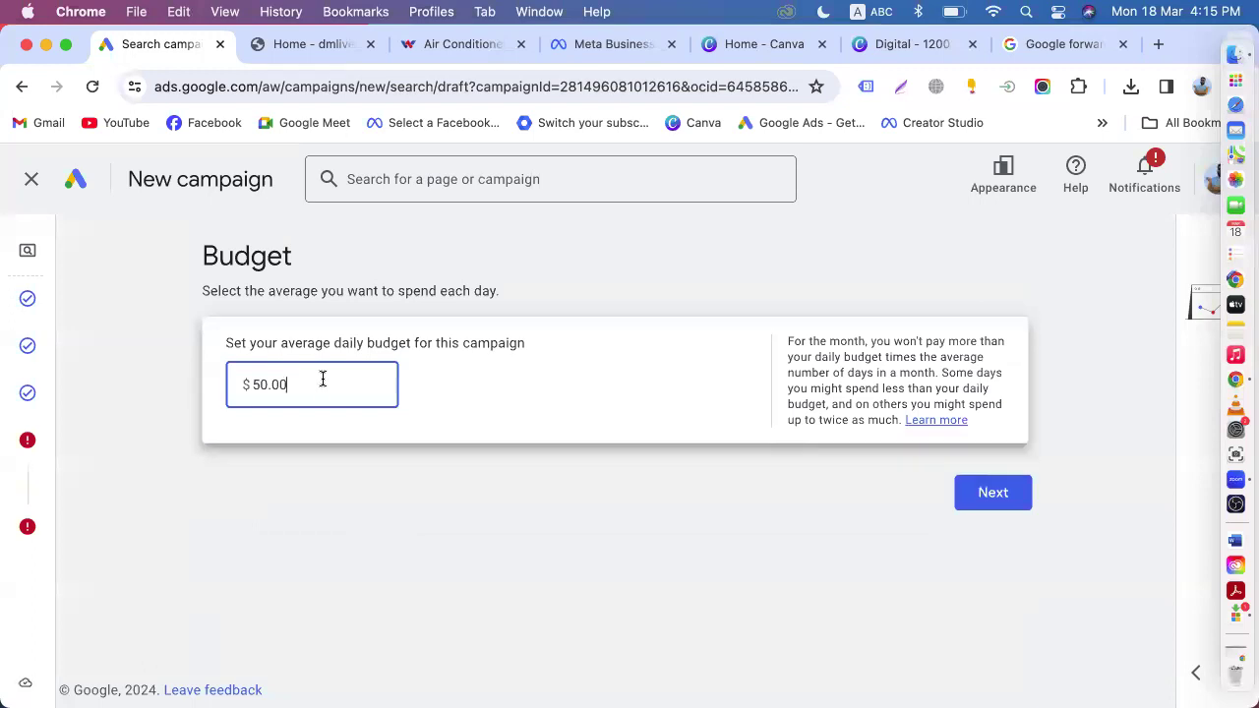
click(974, 483)
- Review the campaign settings, ads and budget summary, and publish the campaign despite its missing information
scroll(491, 561, down, 15)
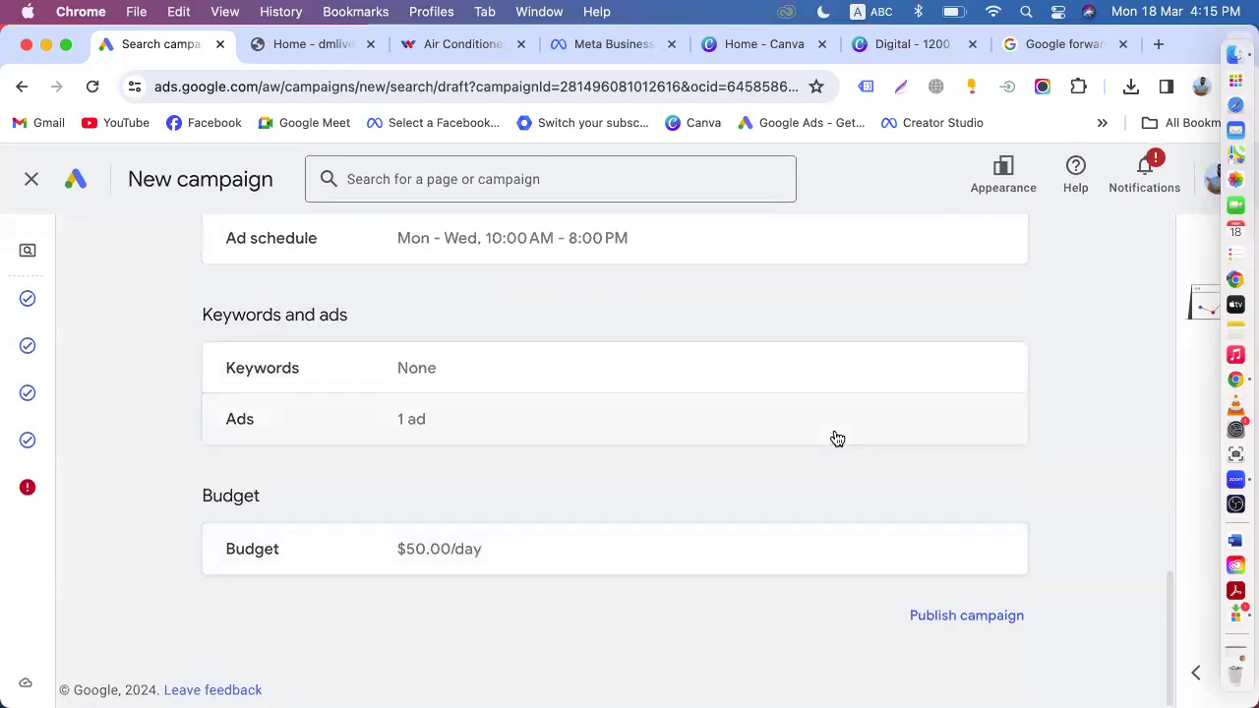
scroll(521, 393, up, 4)
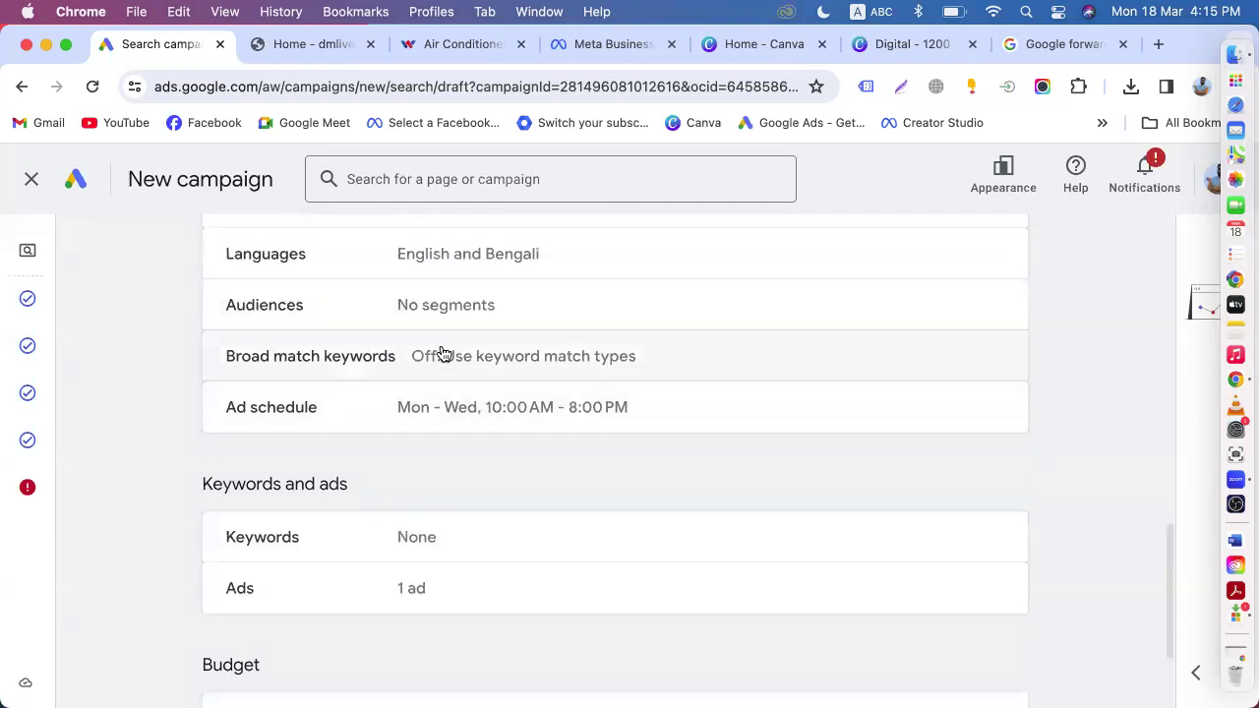
scroll(423, 344, up, 4)
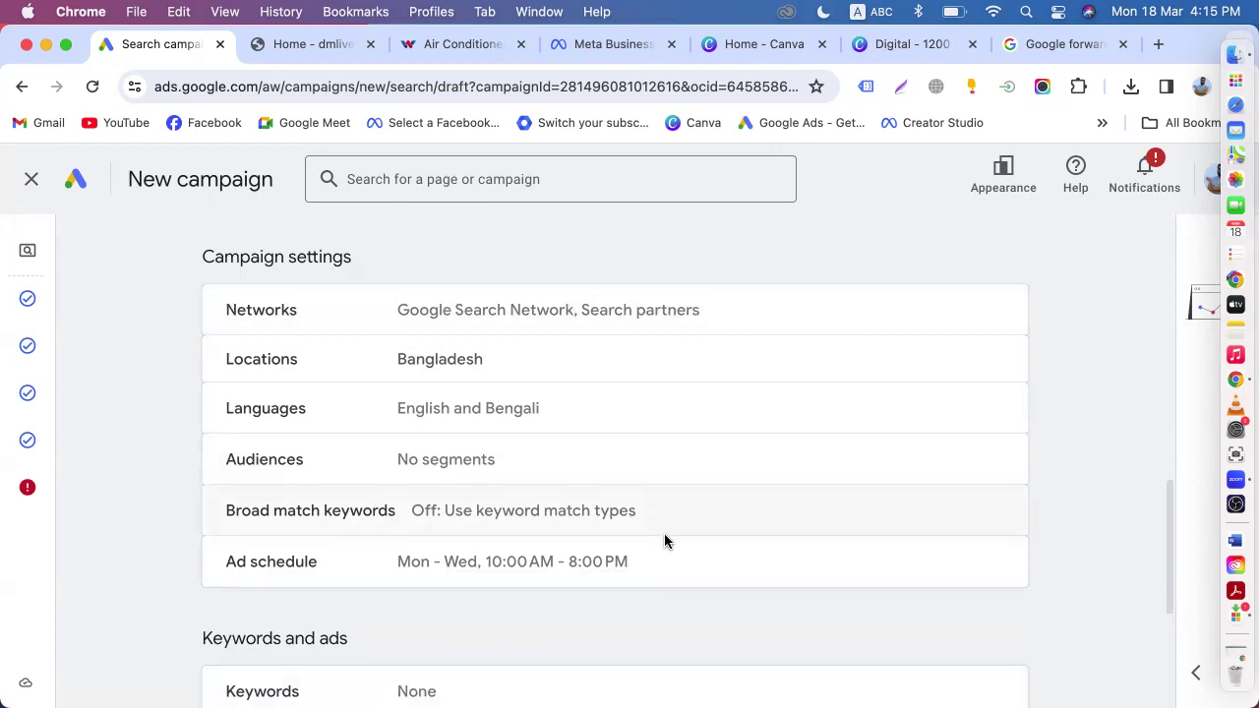
scroll(666, 540, down, 4)
click(975, 616)
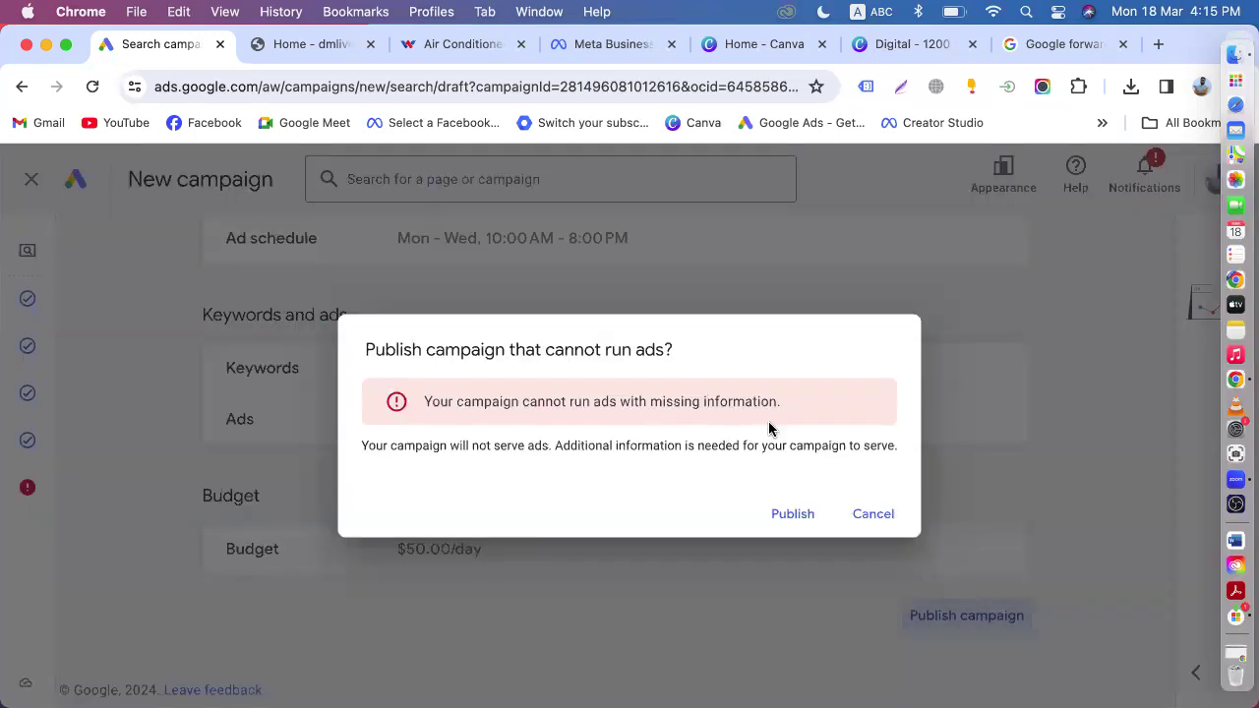
click(794, 514)
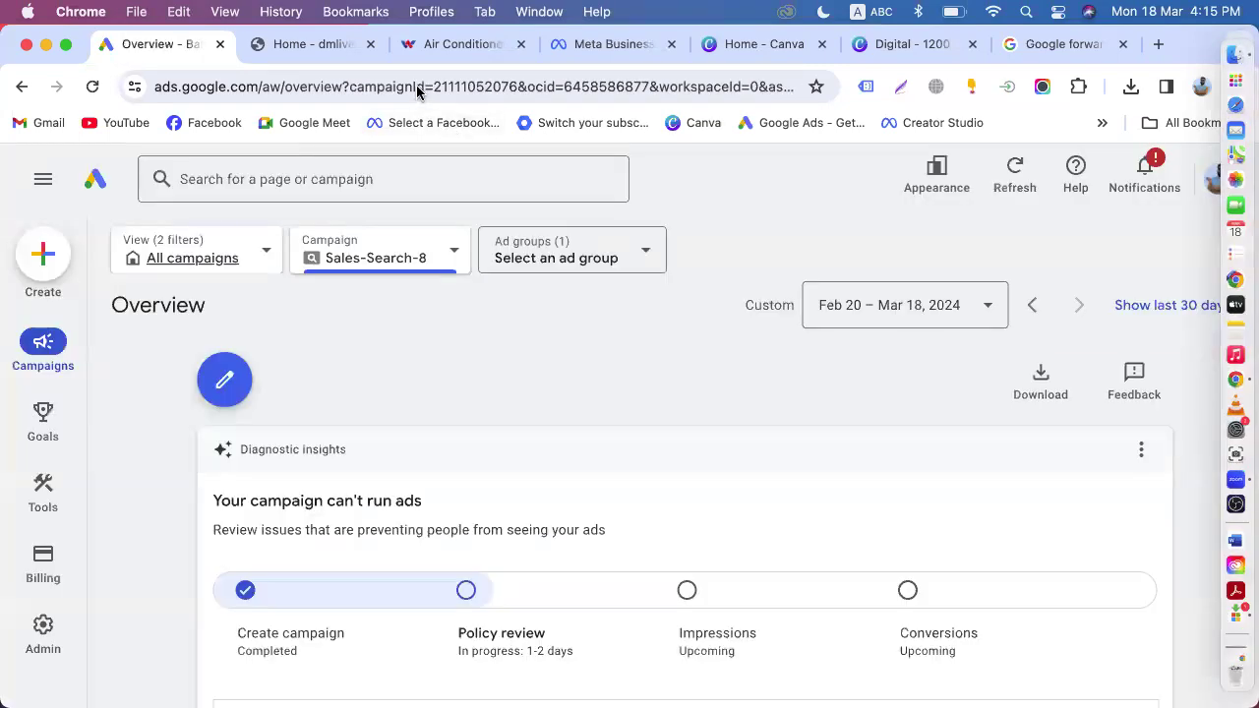
- Open the campaigns list and pause the newly published Sales-Search-8 campaign
scroll(357, 453, down, 10)
mouse_move(4, 523)
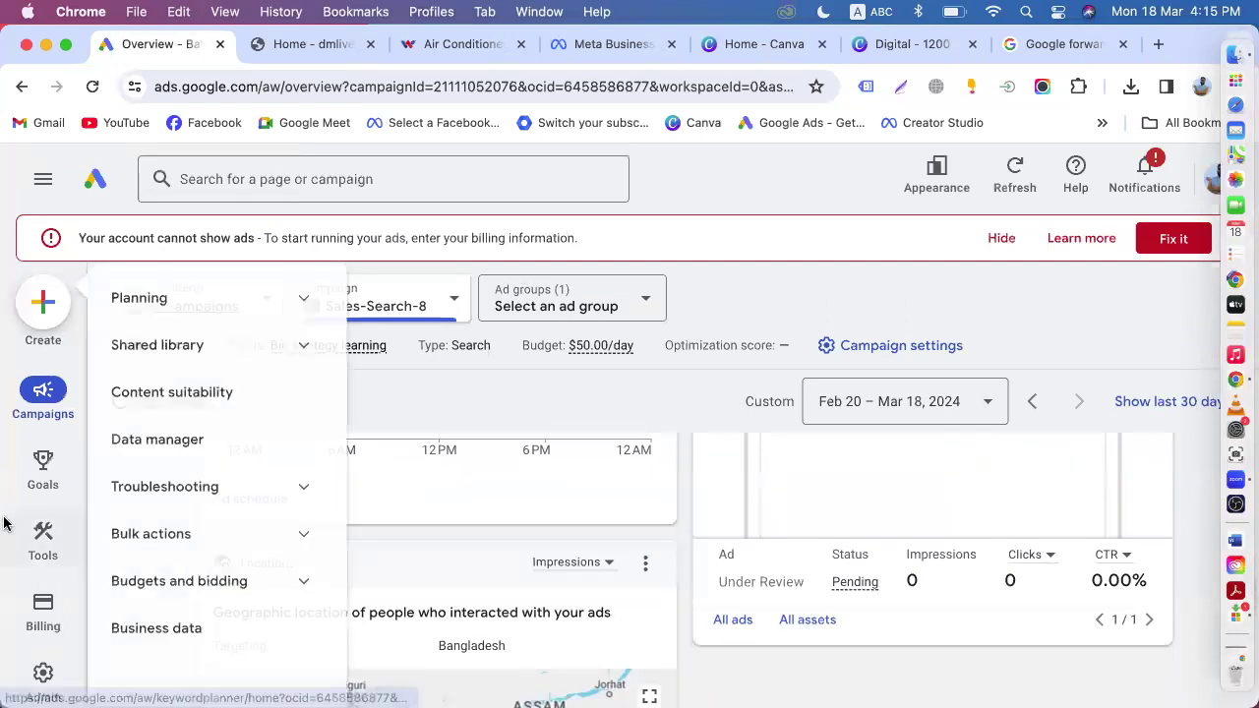
mouse_move(55, 397)
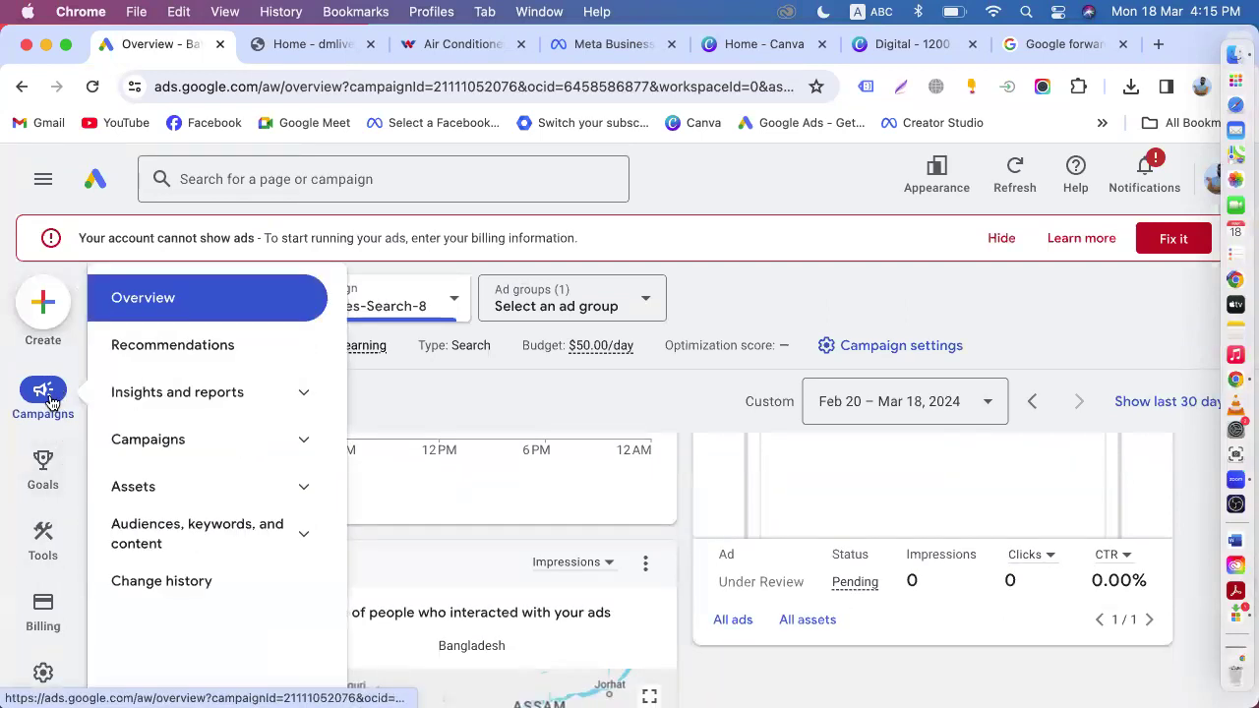
click(132, 441)
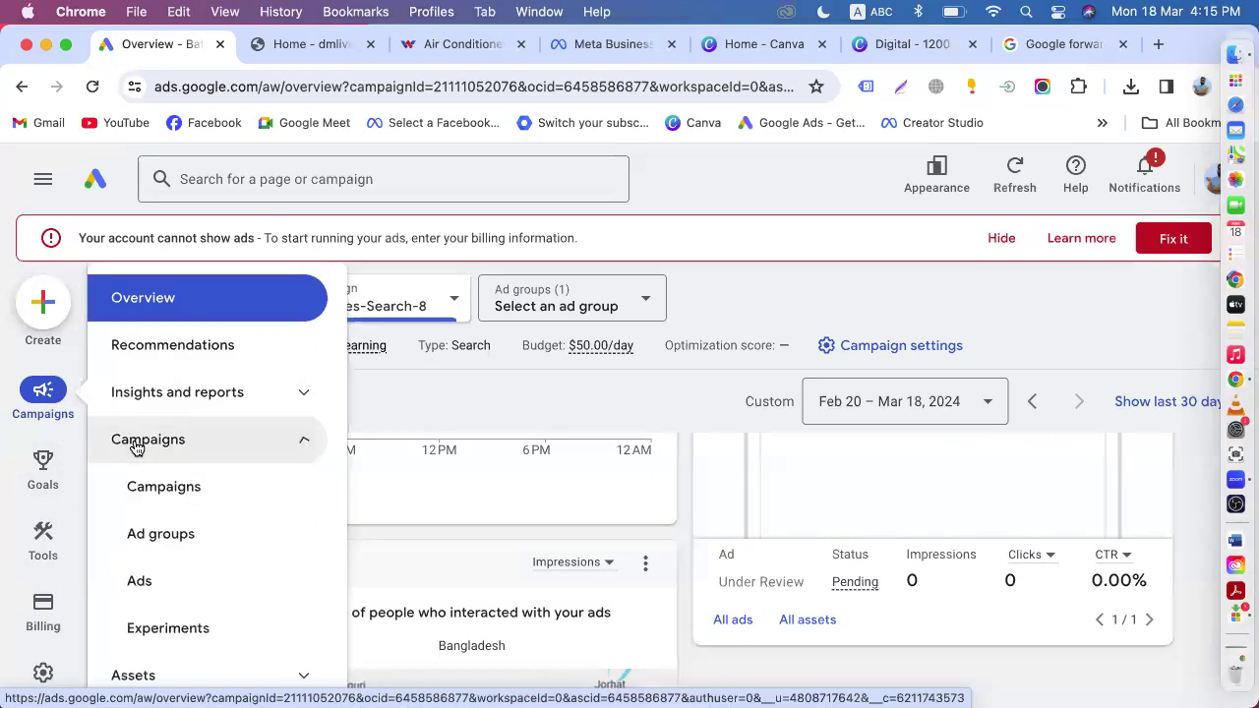
click(186, 488)
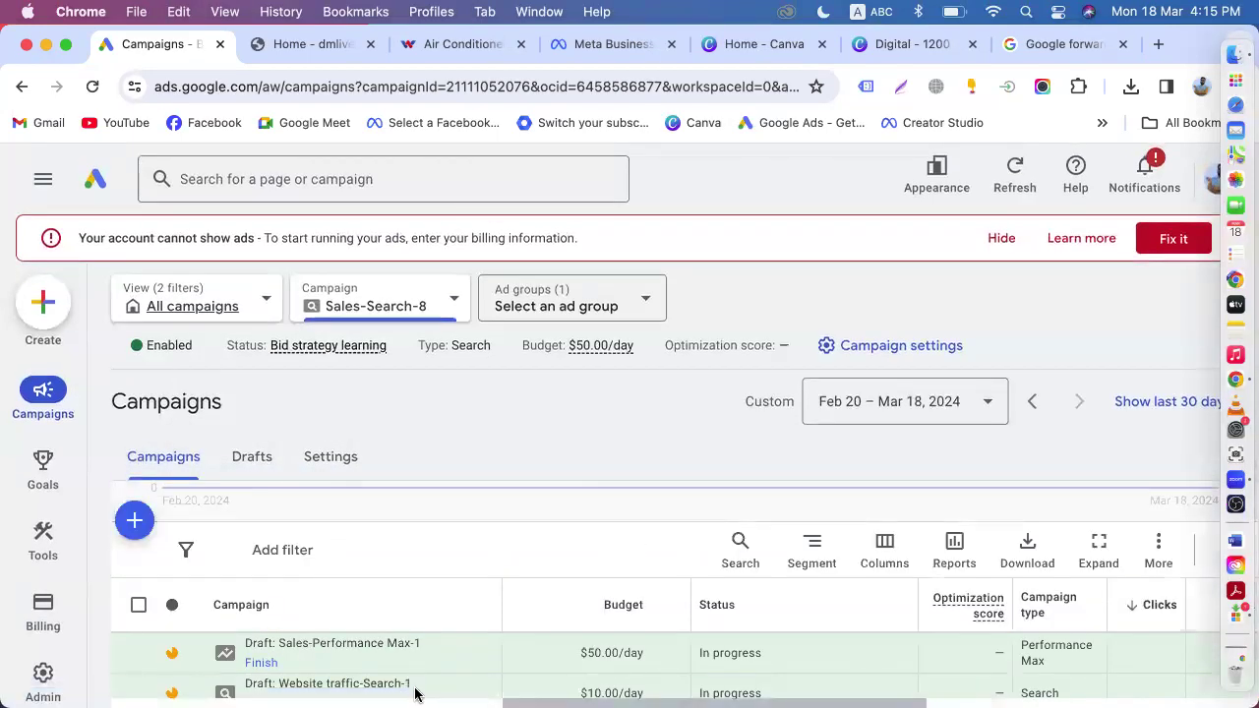
scroll(359, 644, down, 3)
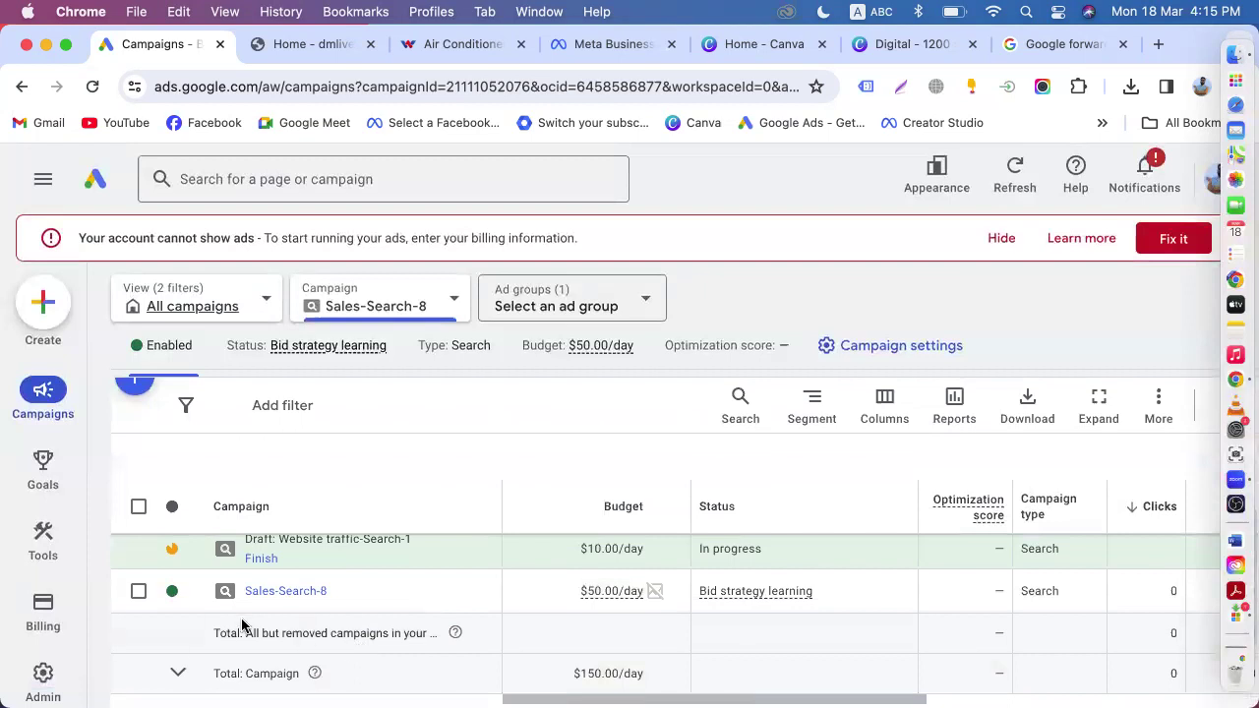
click(175, 591)
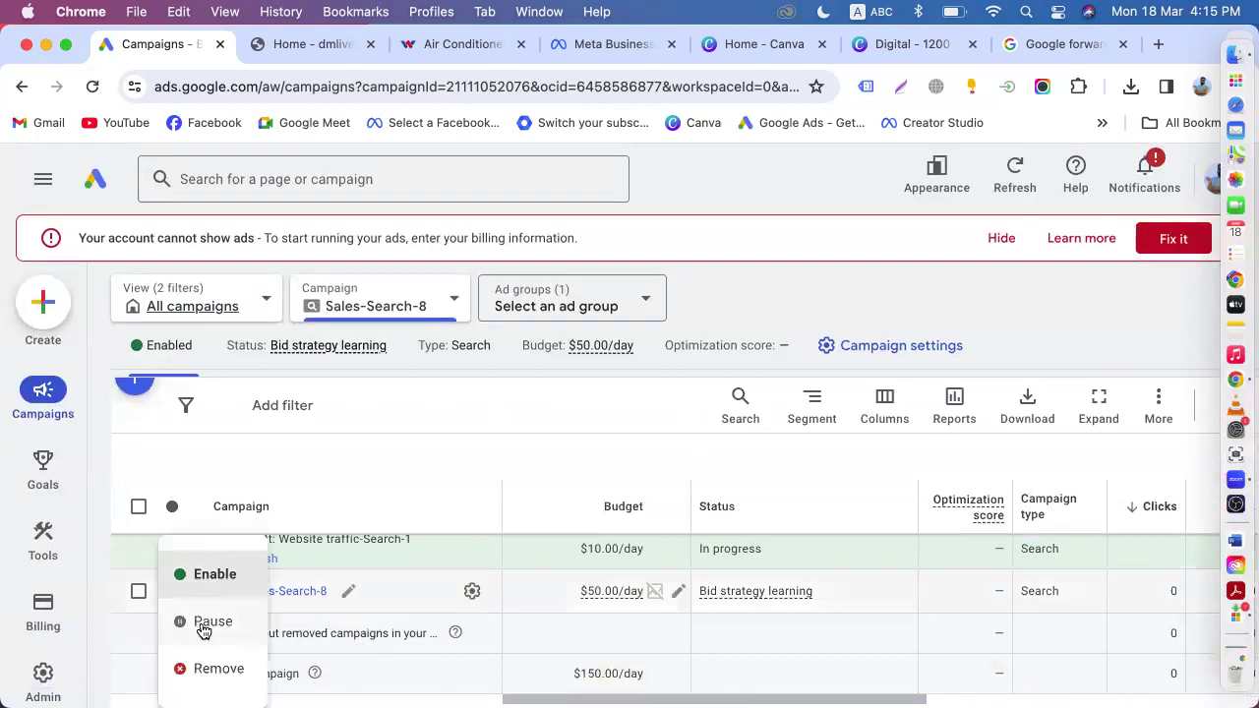
click(207, 623)
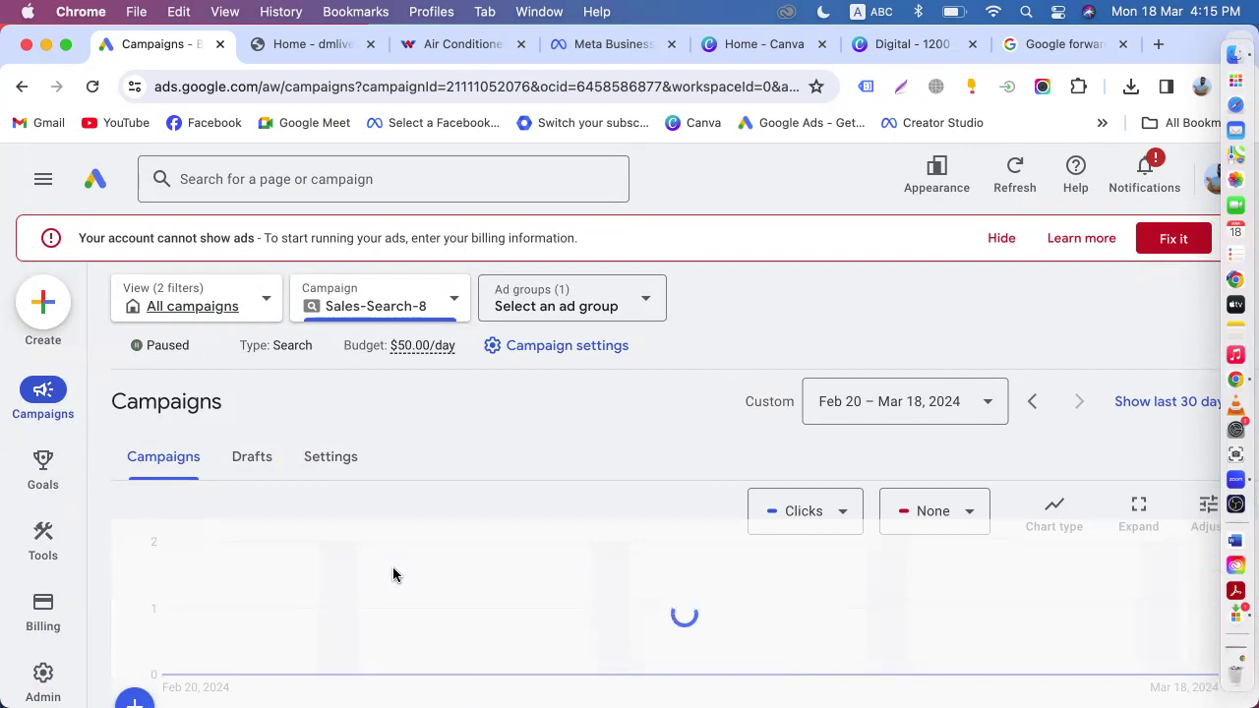
- Return to the all-campaigns overview, open the account settings and expand the Call reporting section
click(95, 185)
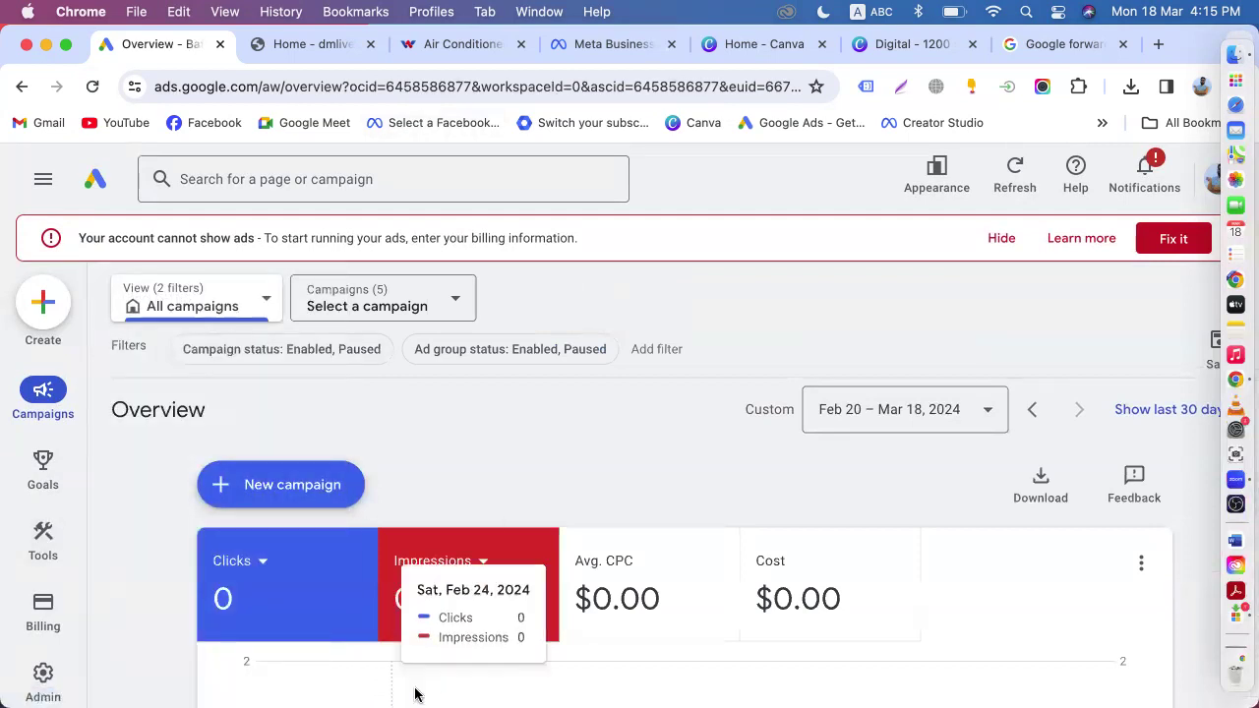
mouse_move(44, 620)
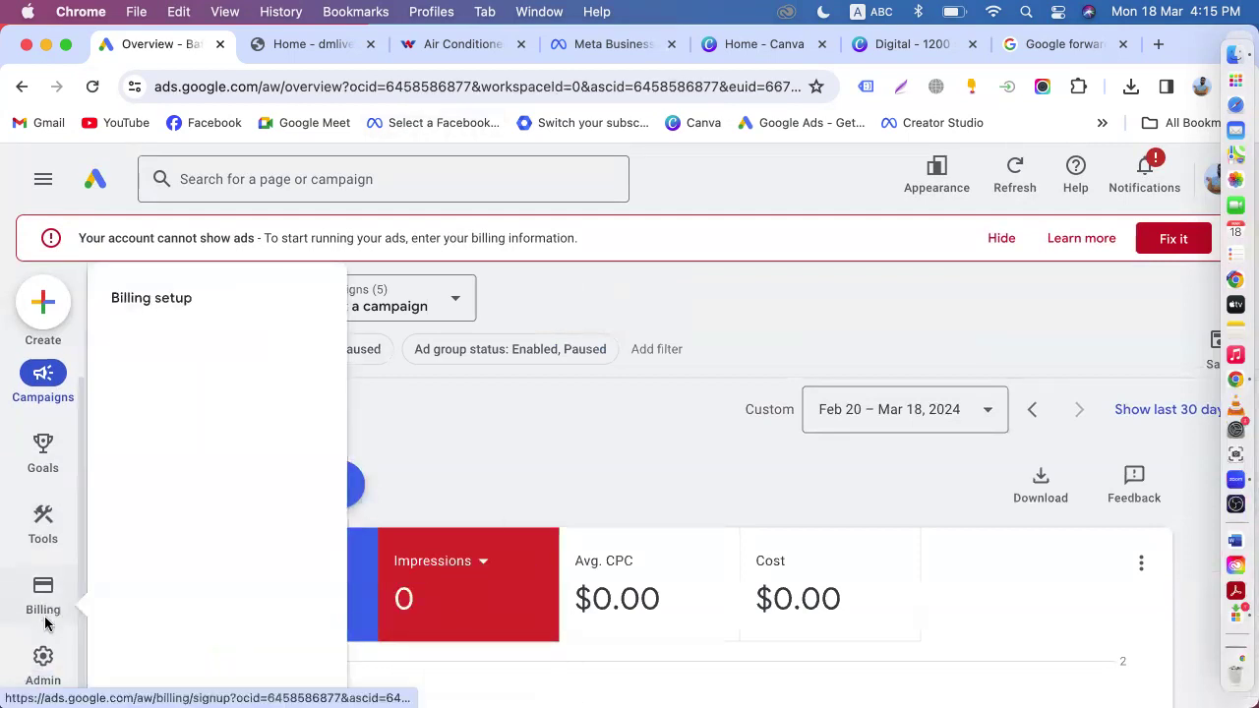
mouse_move(43, 548)
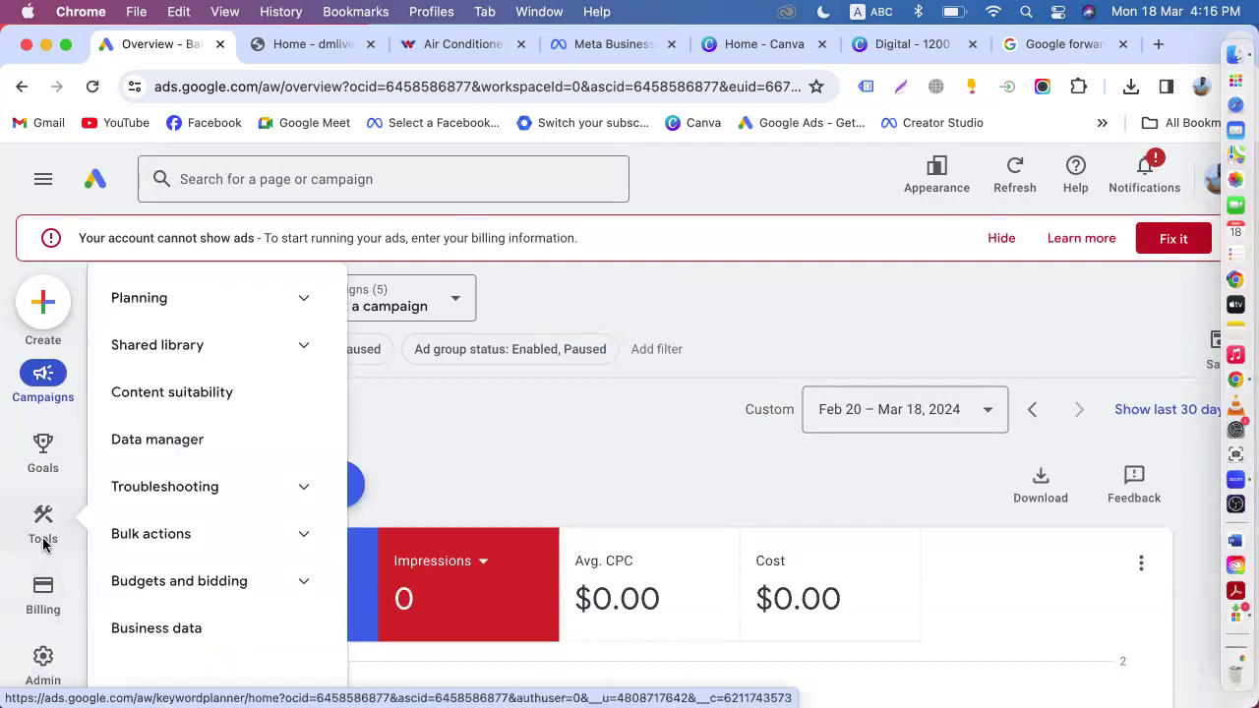
mouse_move(37, 588)
mouse_move(34, 660)
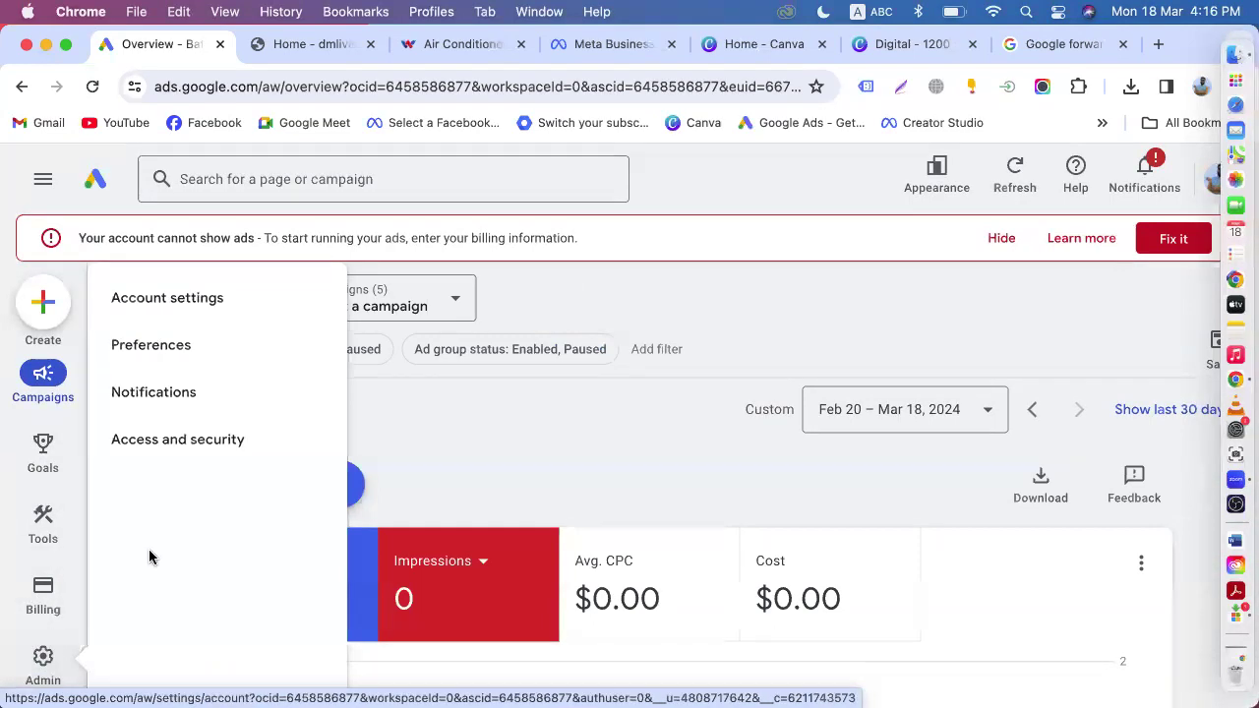
click(161, 311)
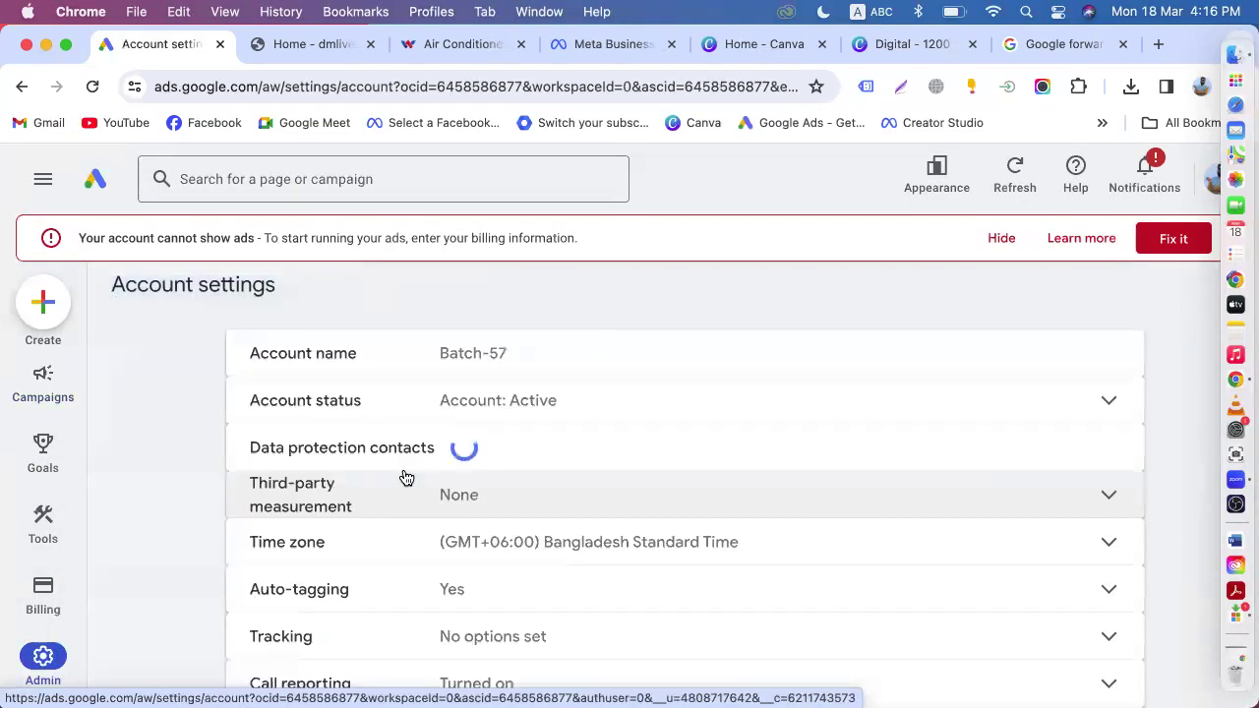
scroll(407, 478, down, 5)
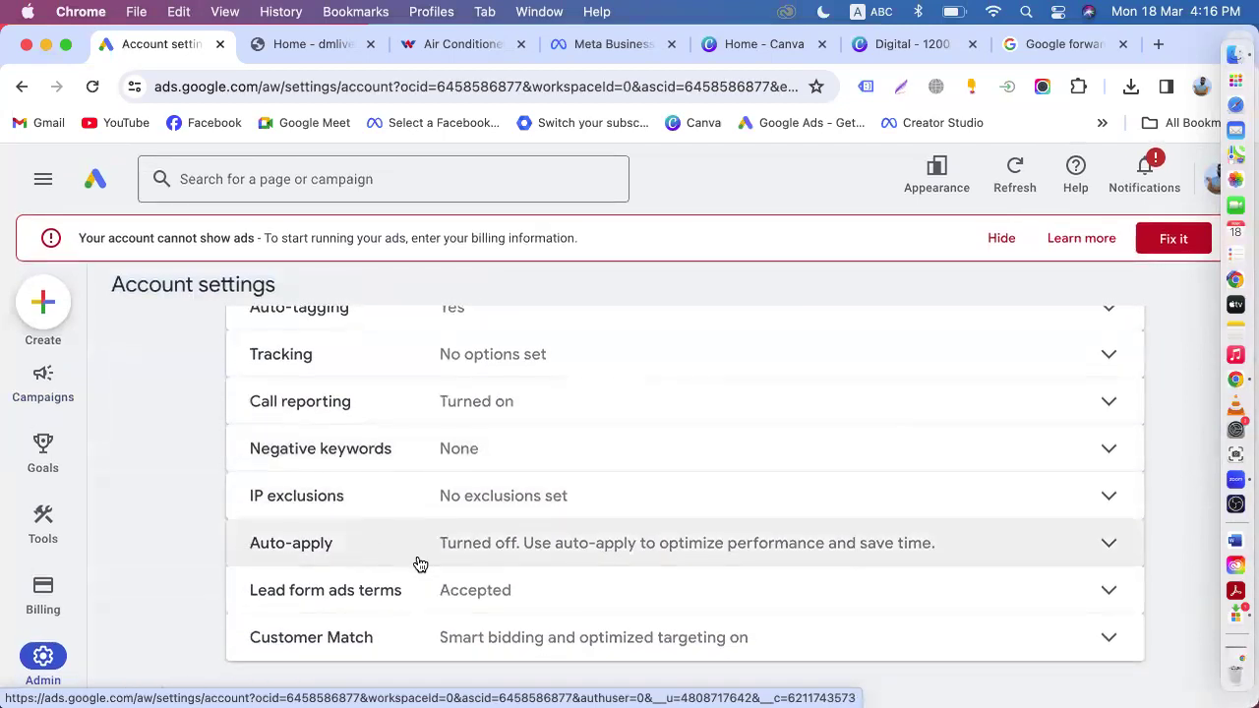
scroll(451, 649, up, 1)
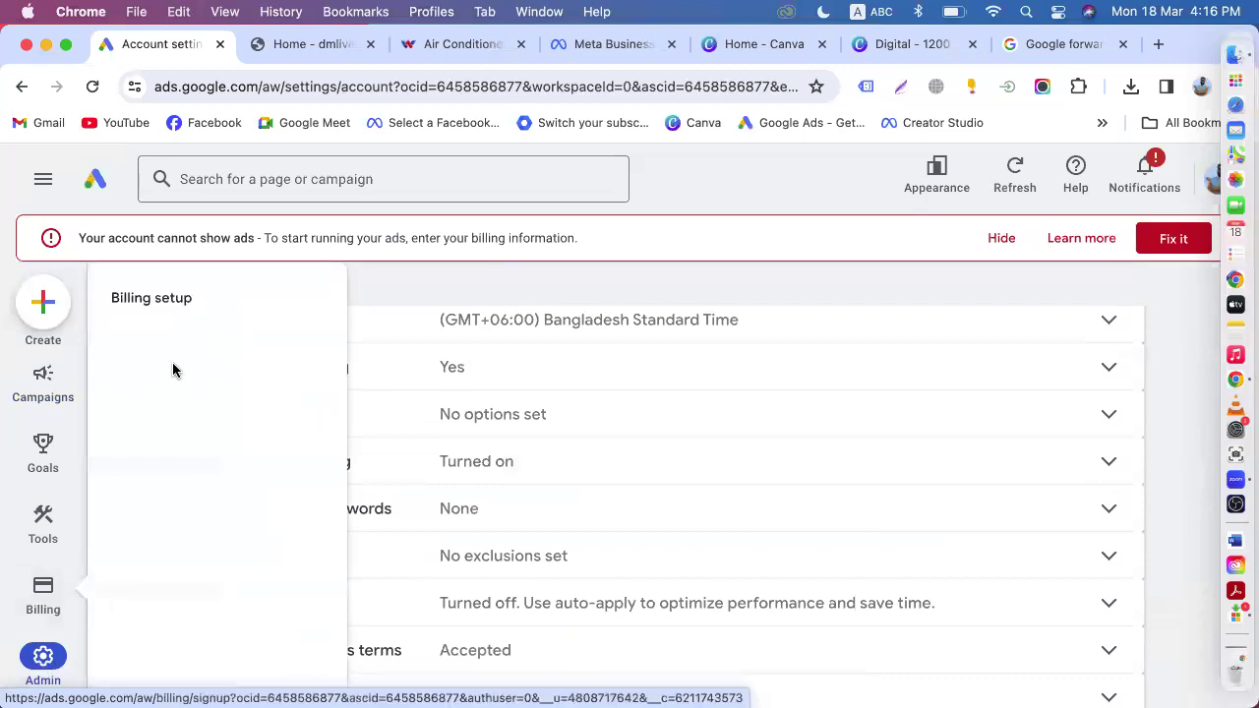
mouse_move(38, 651)
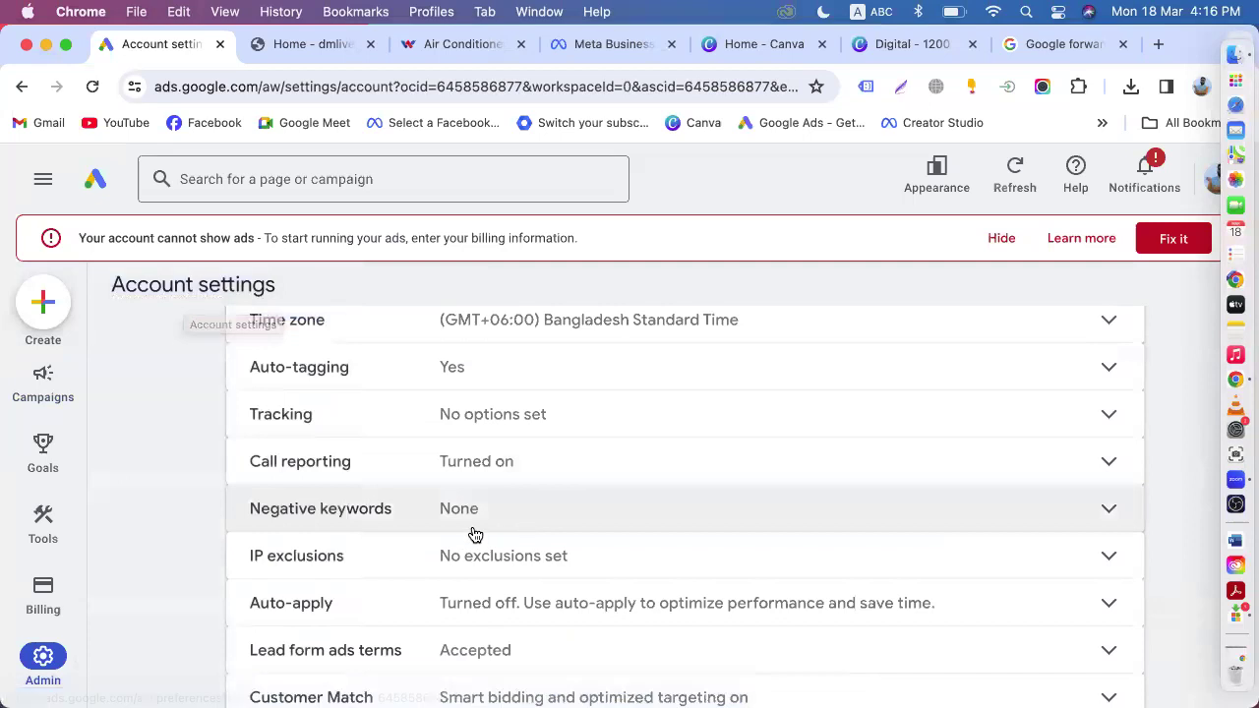
click(505, 464)
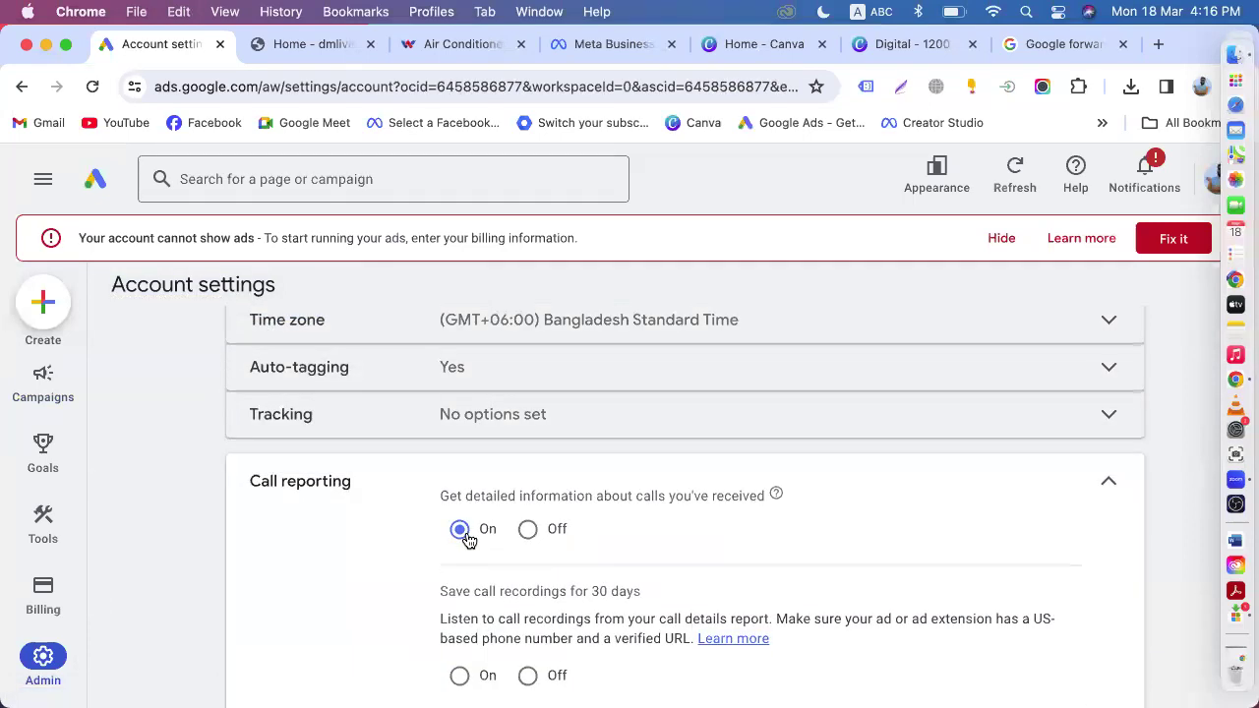
- Turn on saving call recordings for 30 days and accept the Calls and Messaging Terms of Service
scroll(469, 539, down, 2)
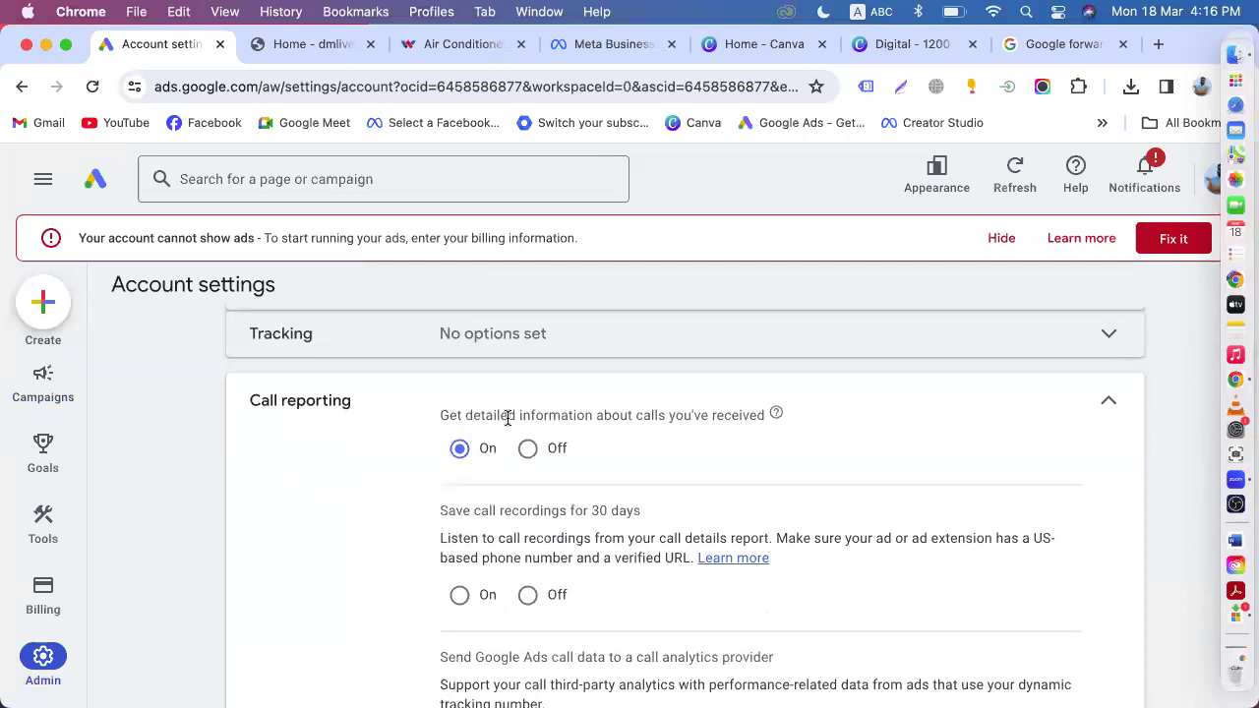
drag(644, 417, 770, 421)
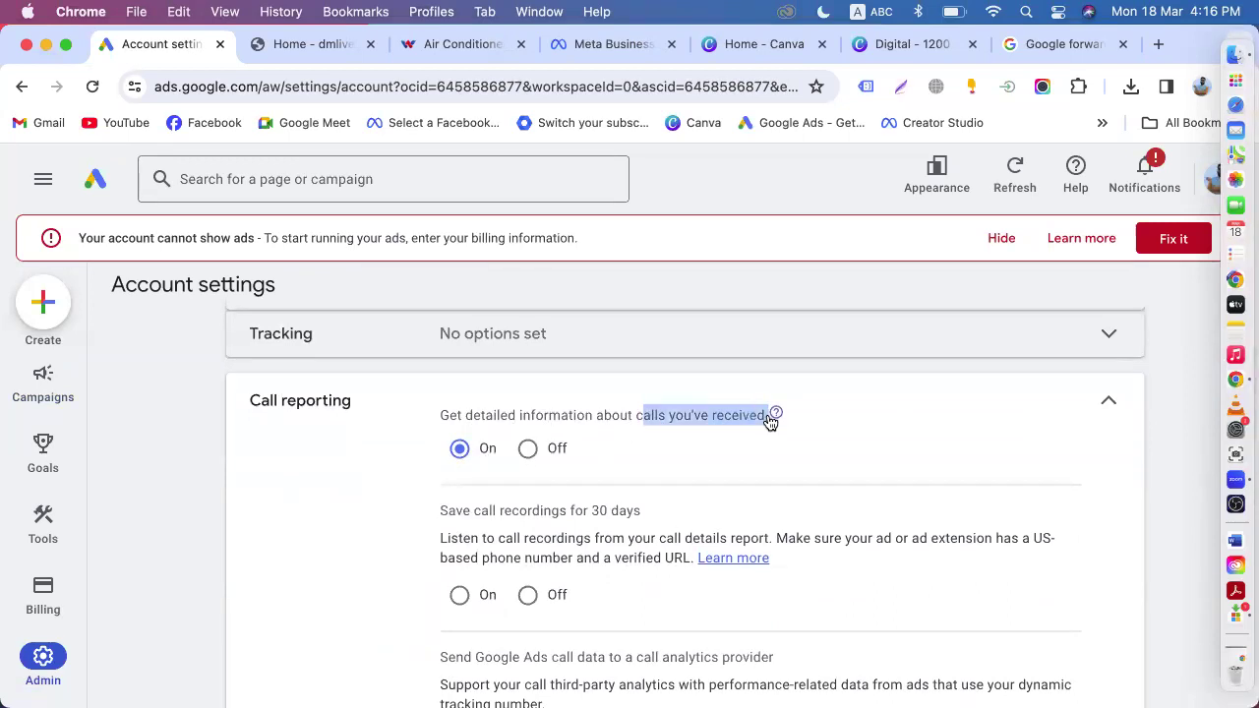
scroll(458, 539, down, 2)
drag(439, 422, 638, 422)
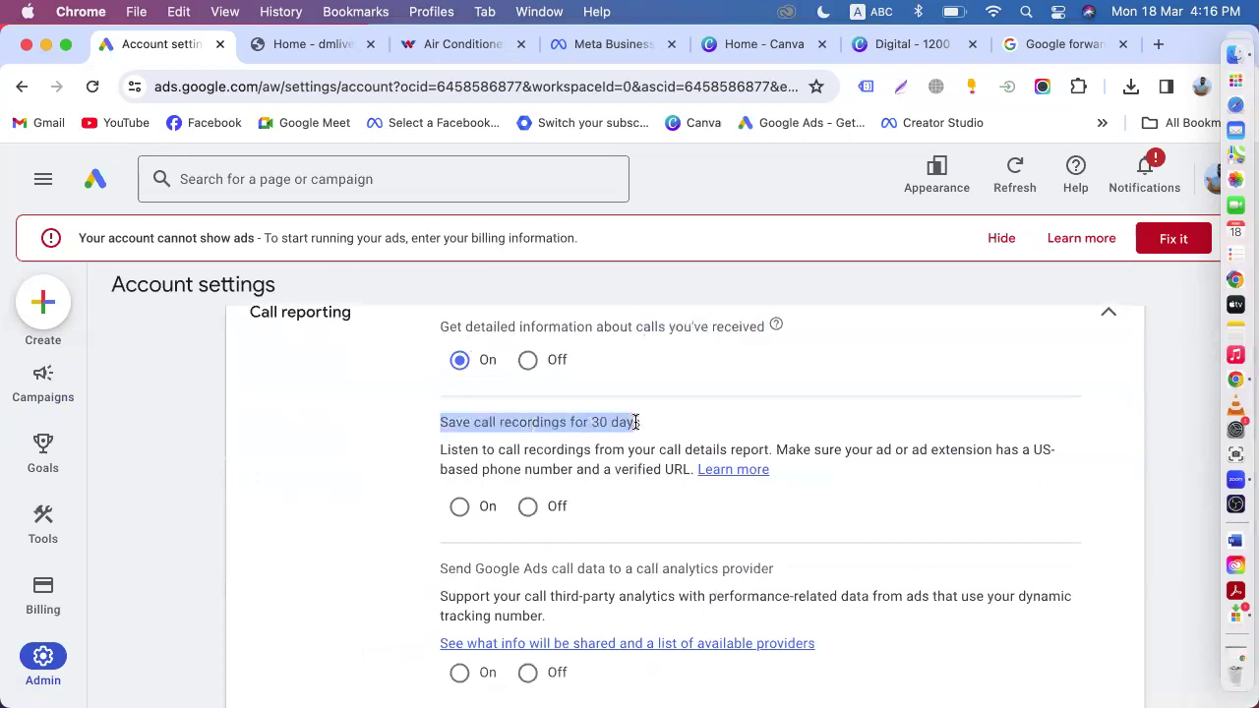
click(459, 508)
scroll(462, 515, down, 5)
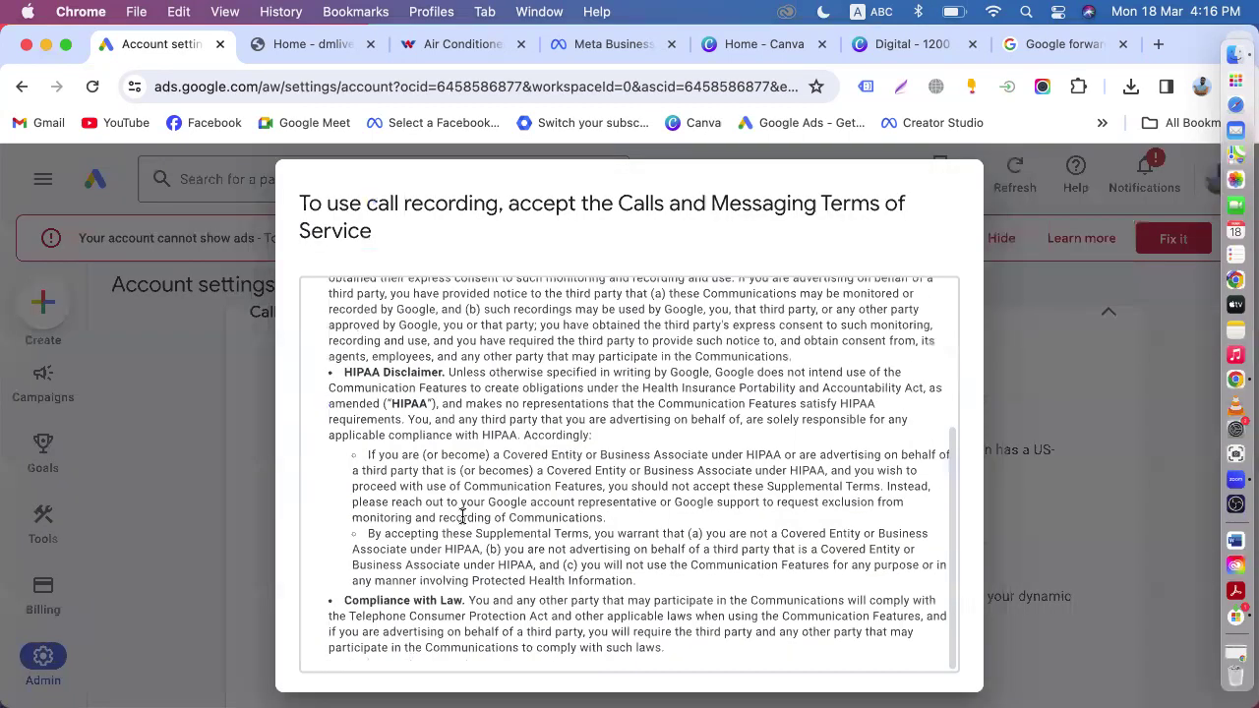
scroll(534, 519, down, 2)
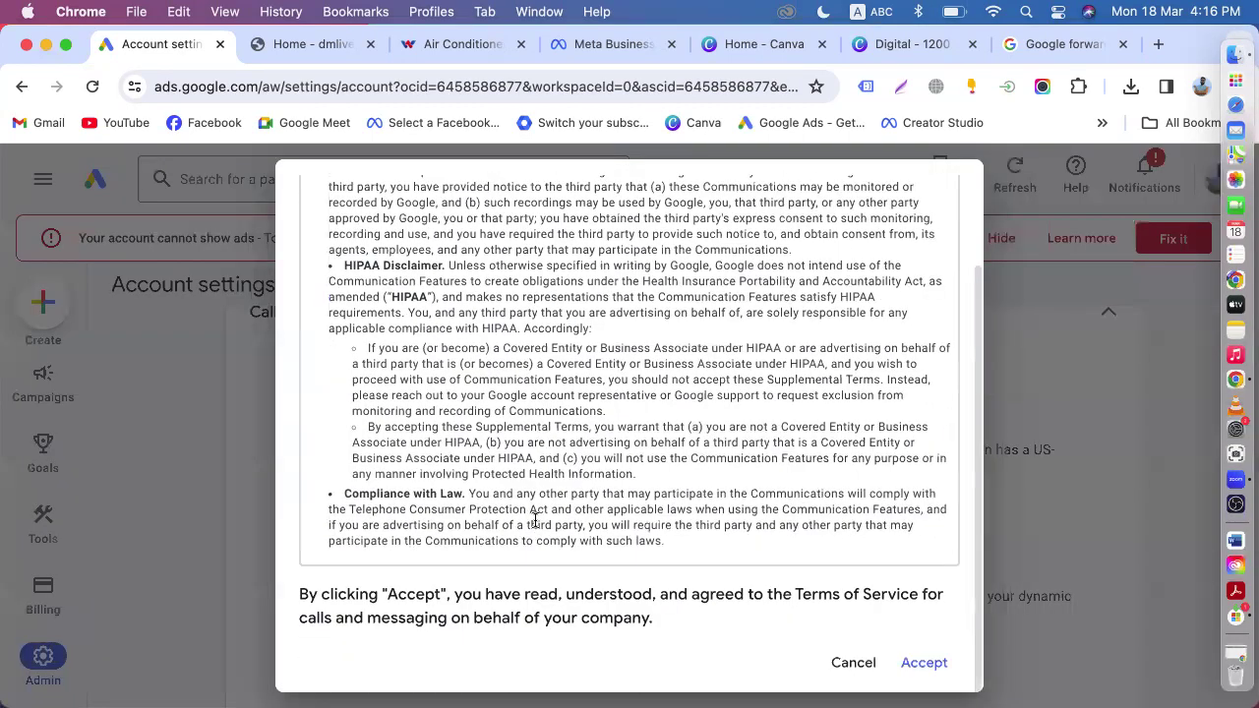
click(915, 665)
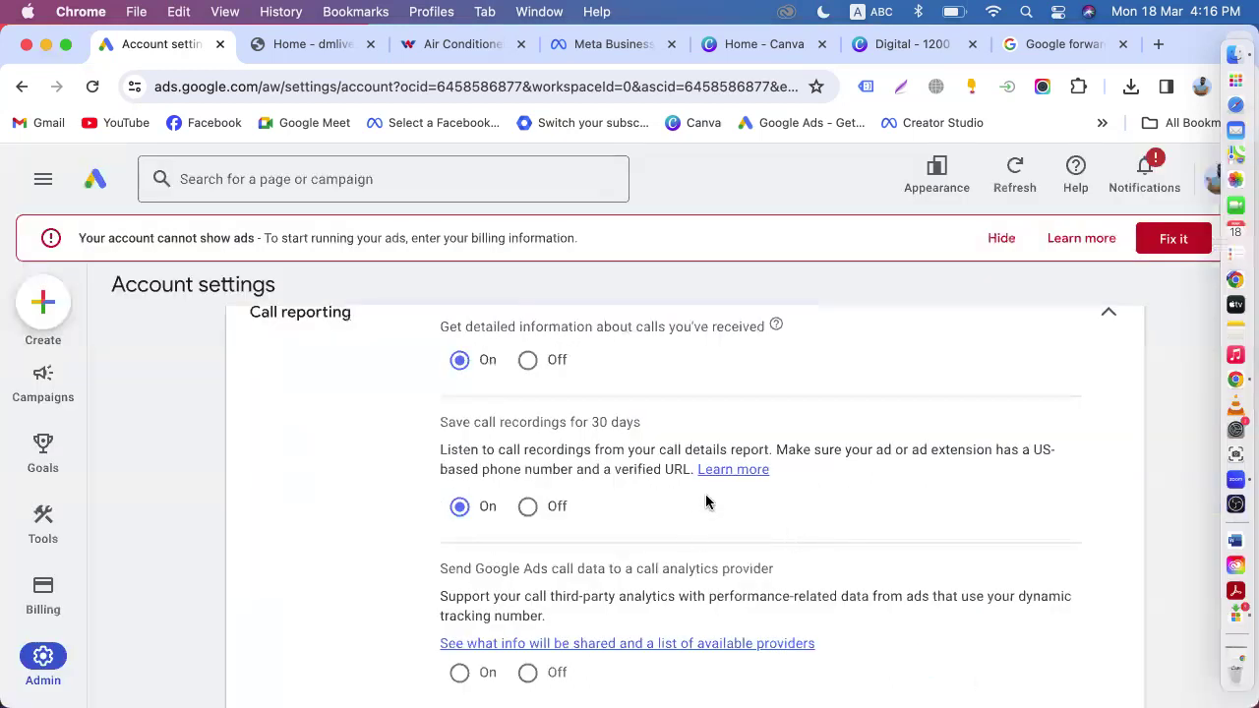
- Examine the call analytics provider options and the call conversion settings link, and return to the call reporting options
scroll(707, 497, down, 2)
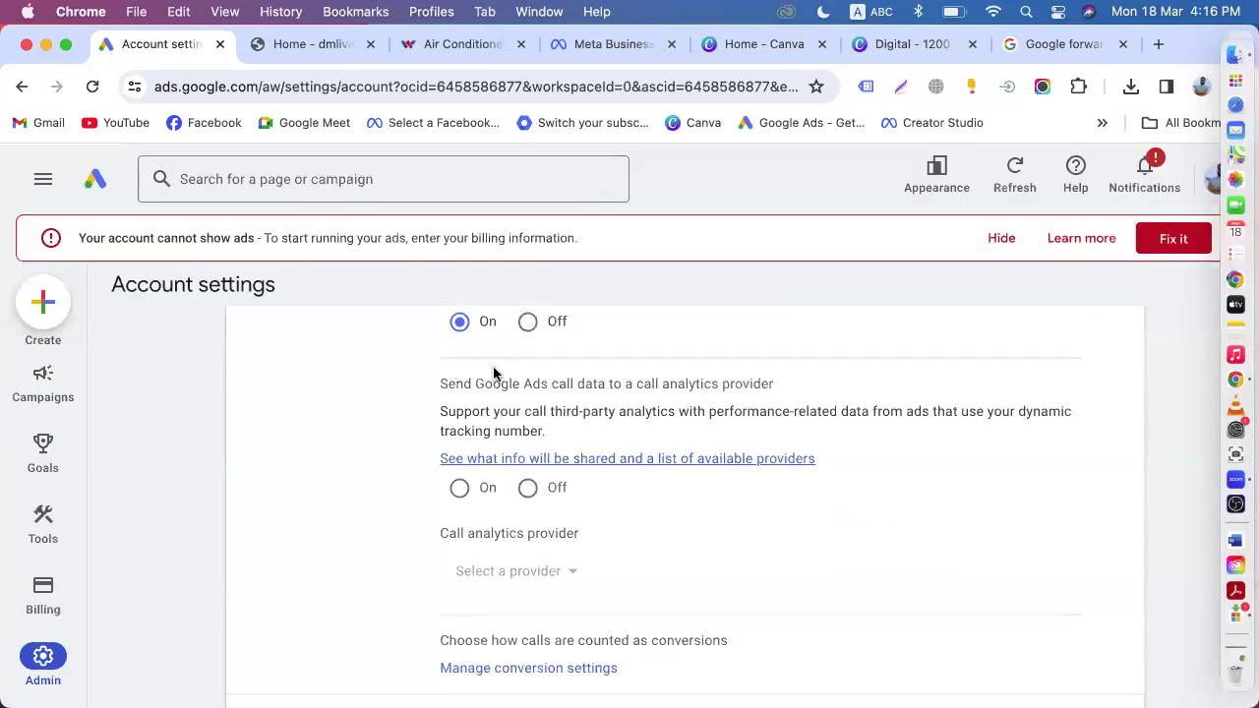
scroll(494, 372, up, 4)
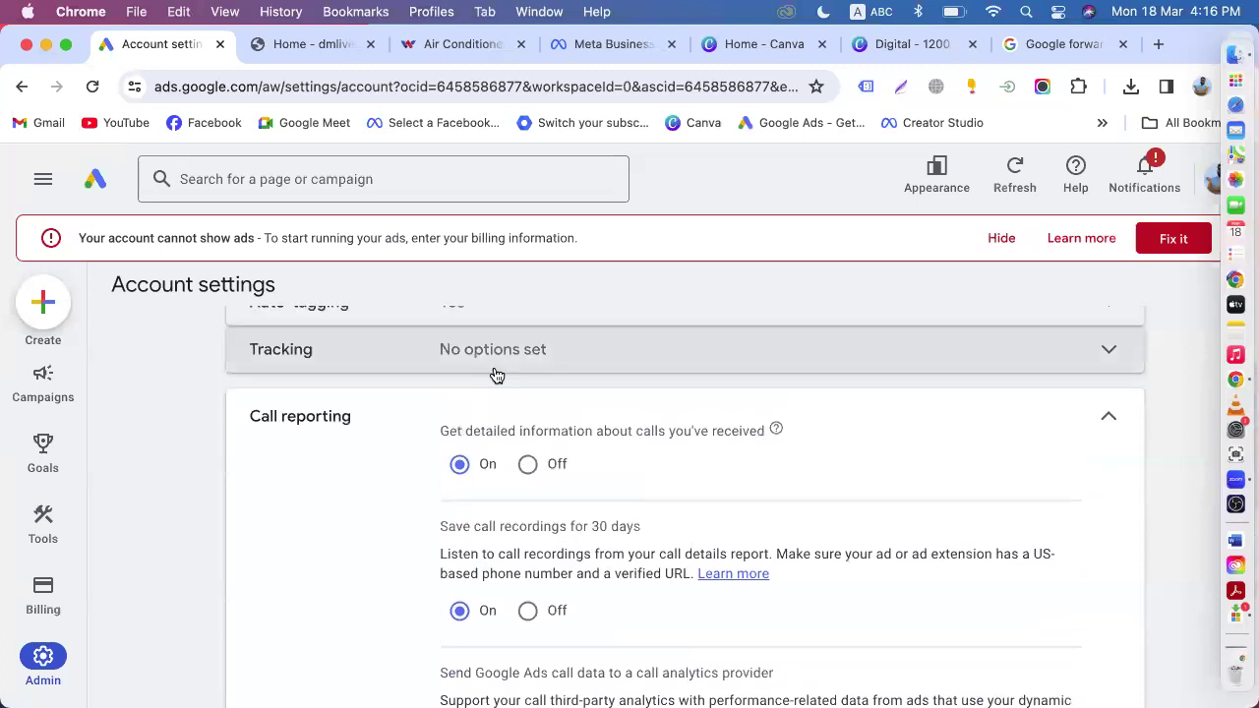
scroll(486, 393, down, 5)
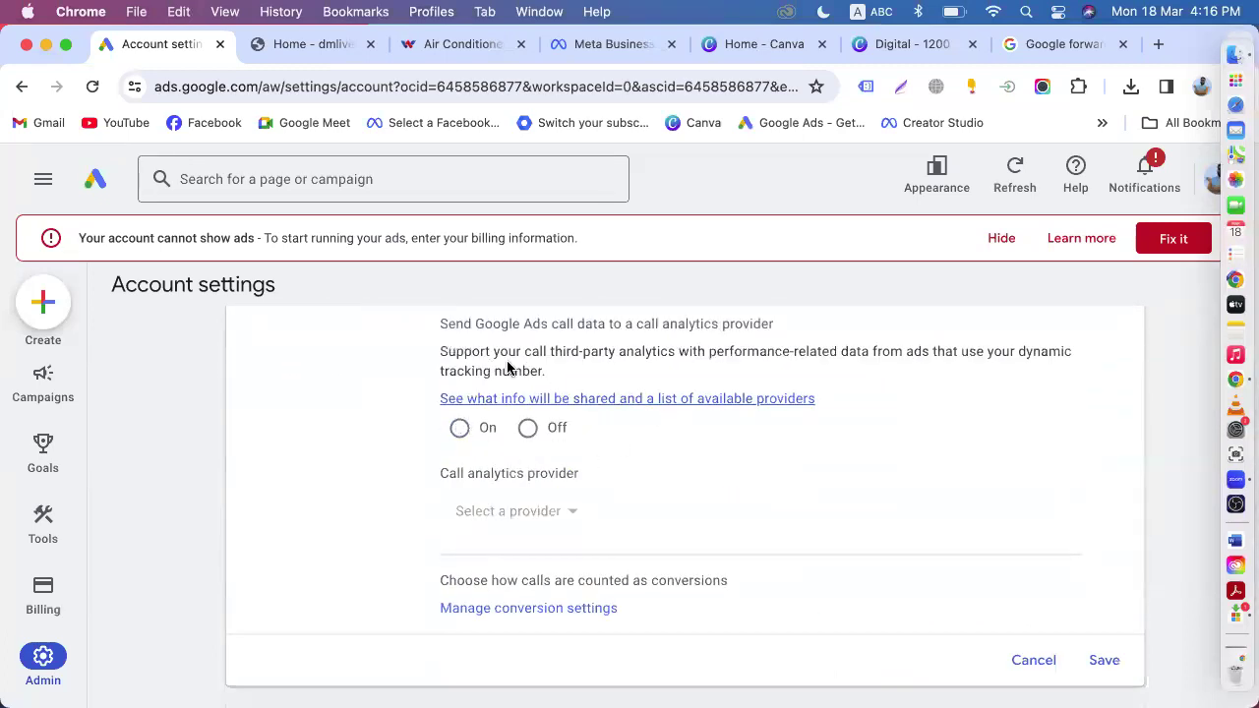
scroll(508, 368, up, 2)
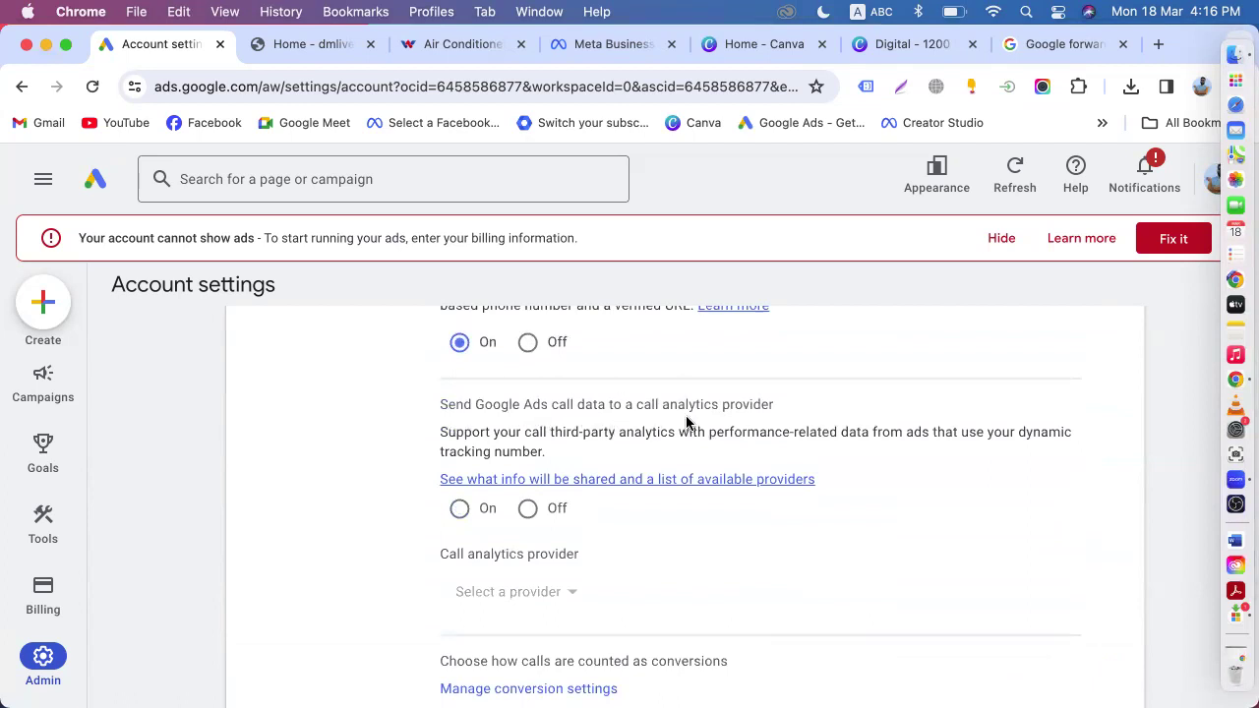
scroll(625, 460, down, 5)
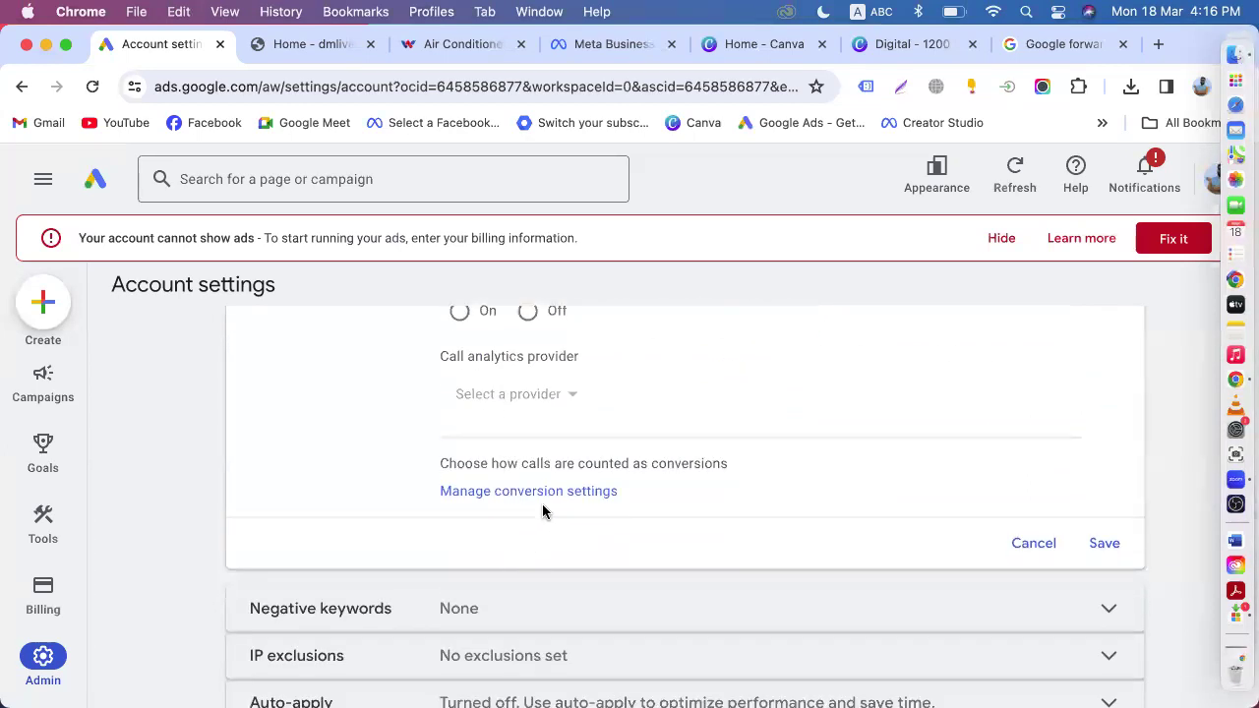
click(548, 493)
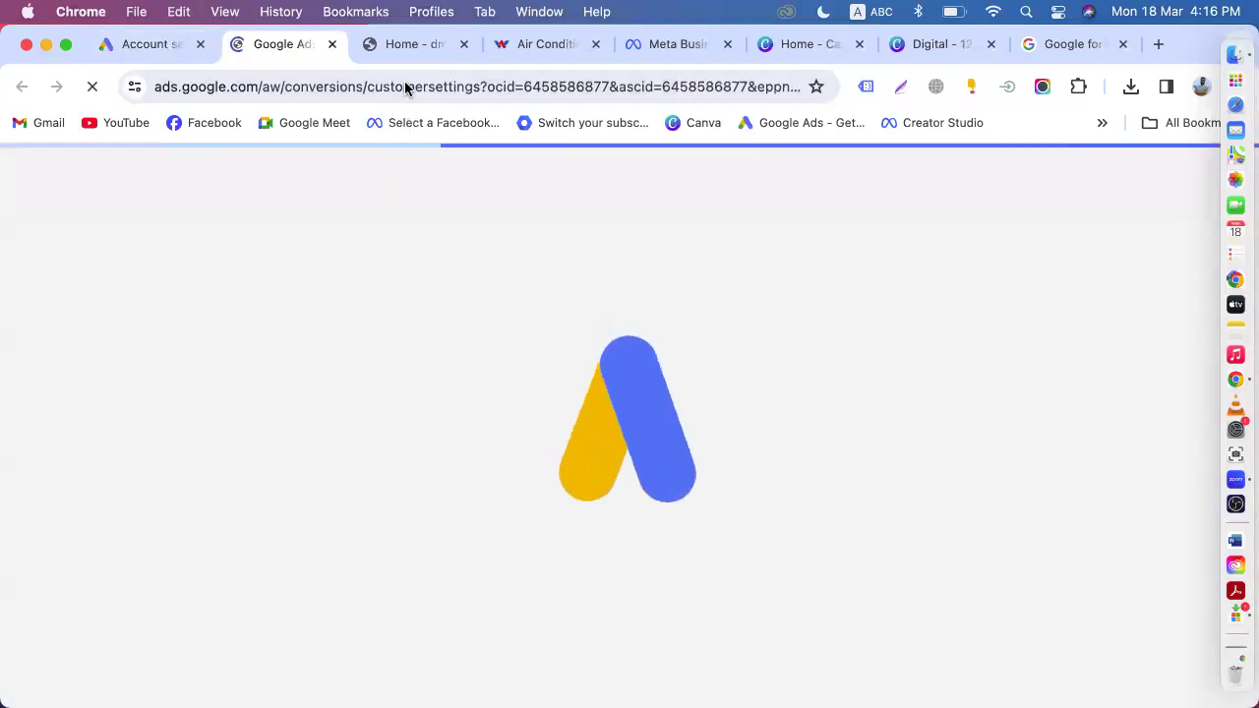
click(140, 45)
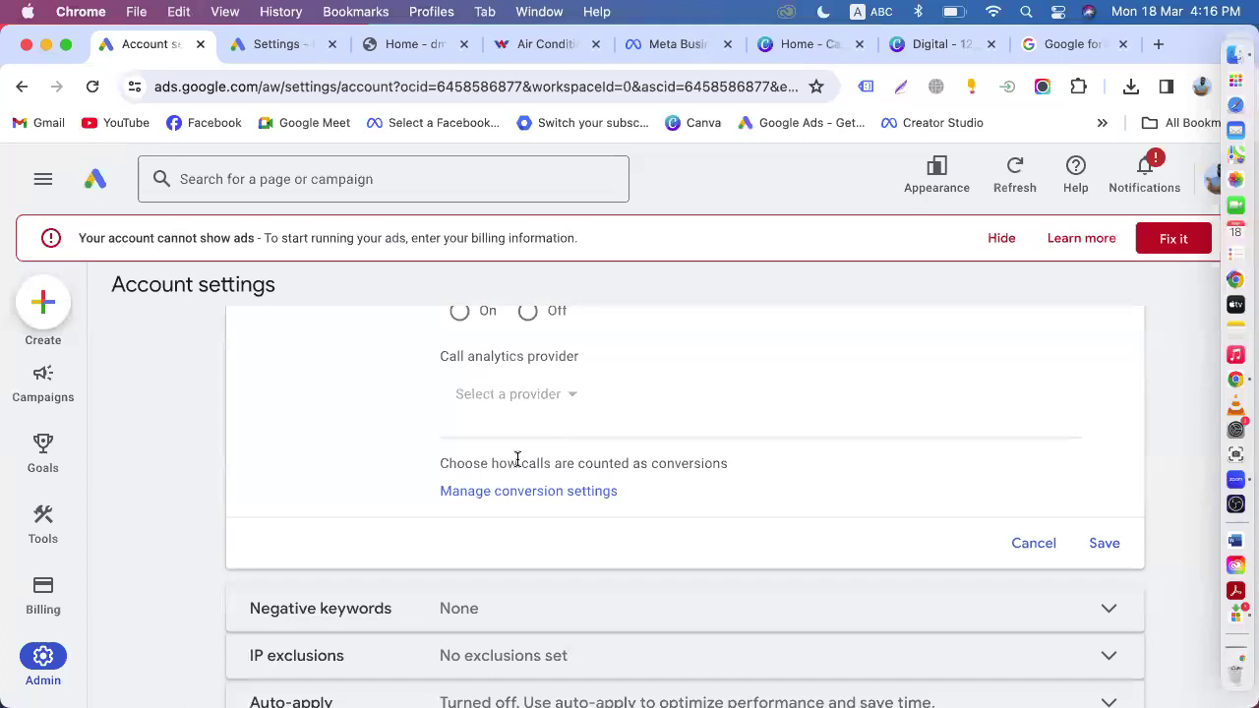
scroll(512, 458, up, 8)
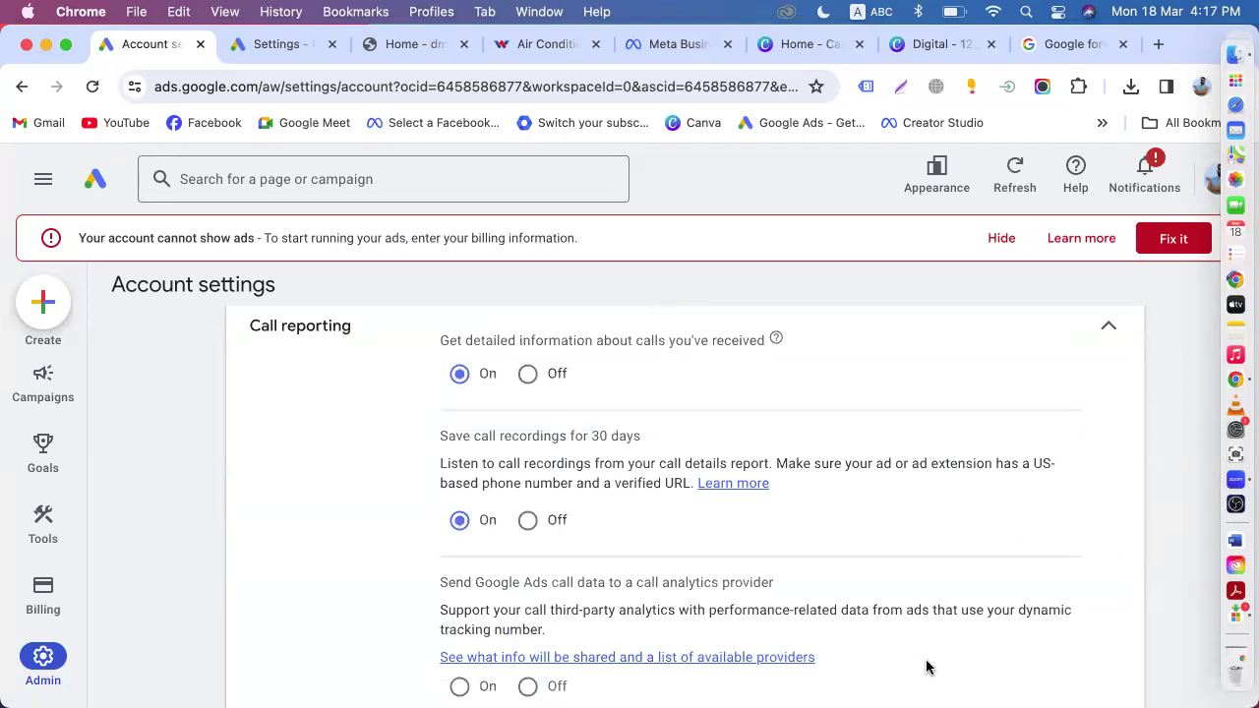
- Save the account's call reporting settings, check the call conversion action settings, and close that extra conversion settings page
scroll(895, 632, down, 7)
click(1099, 578)
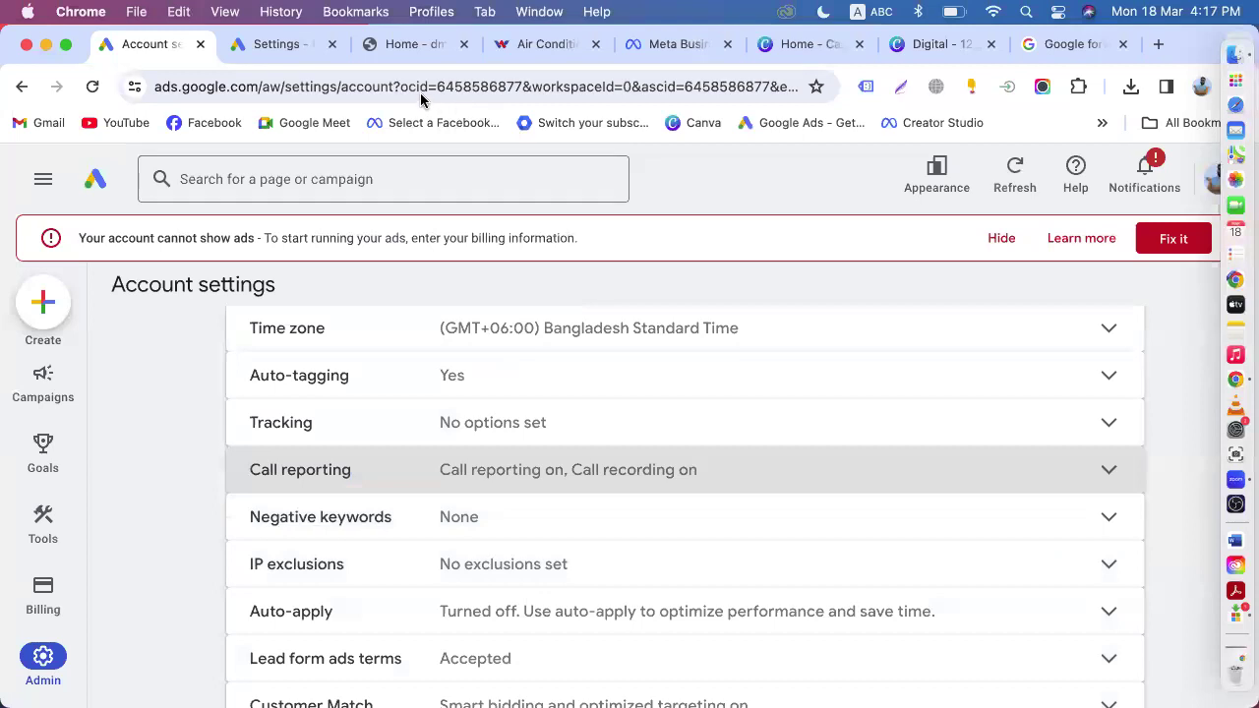
click(266, 44)
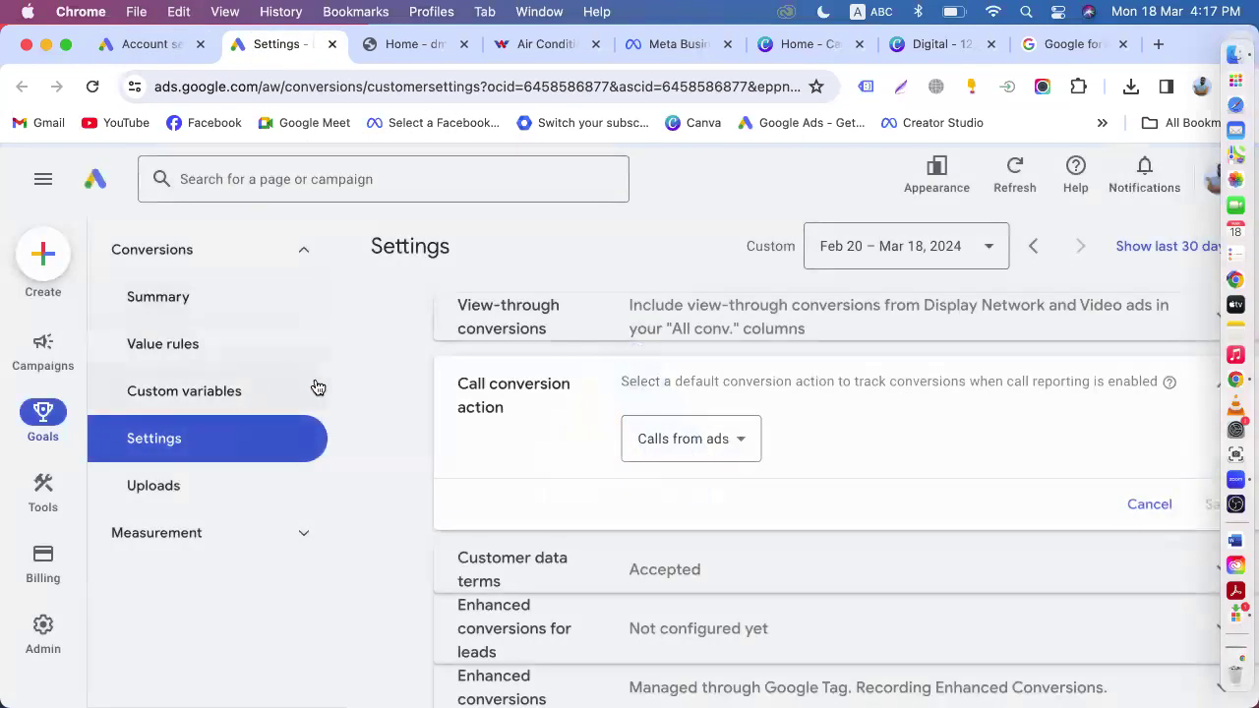
scroll(394, 455, down, 4)
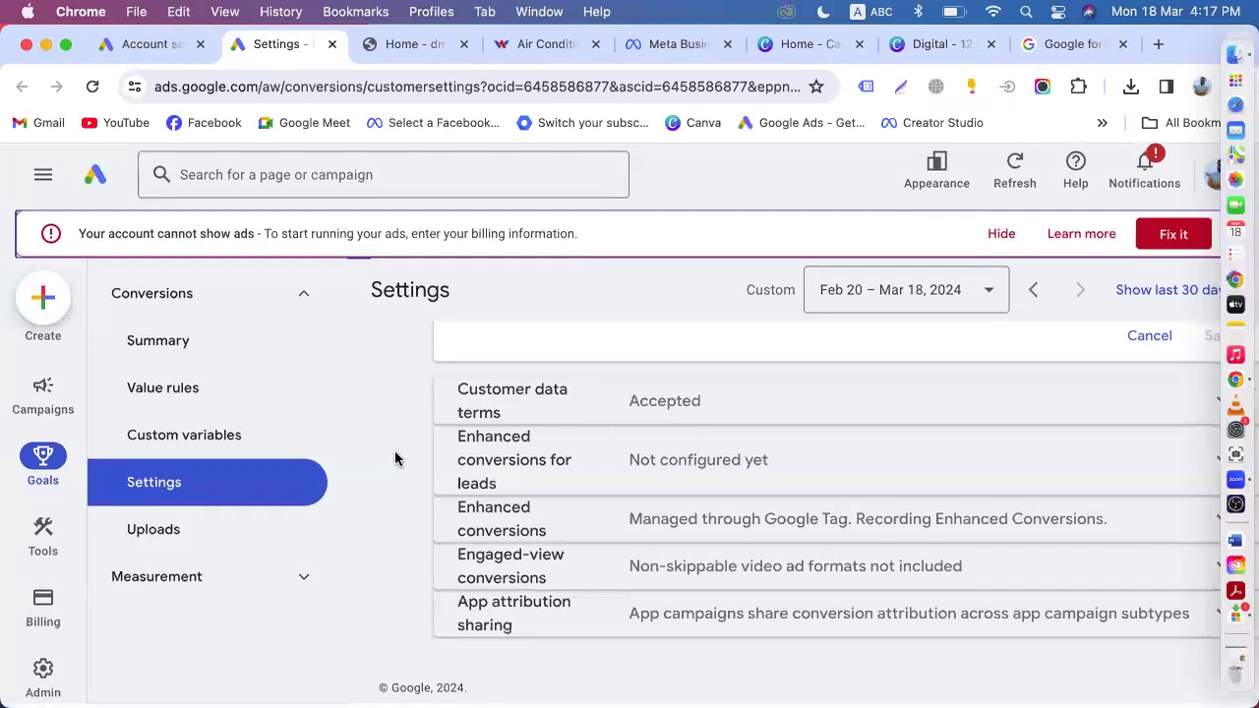
click(154, 52)
click(308, 44)
- Open the Conversions summary under Goals, review the existing conversion goals, and start a new conversion action
mouse_move(42, 454)
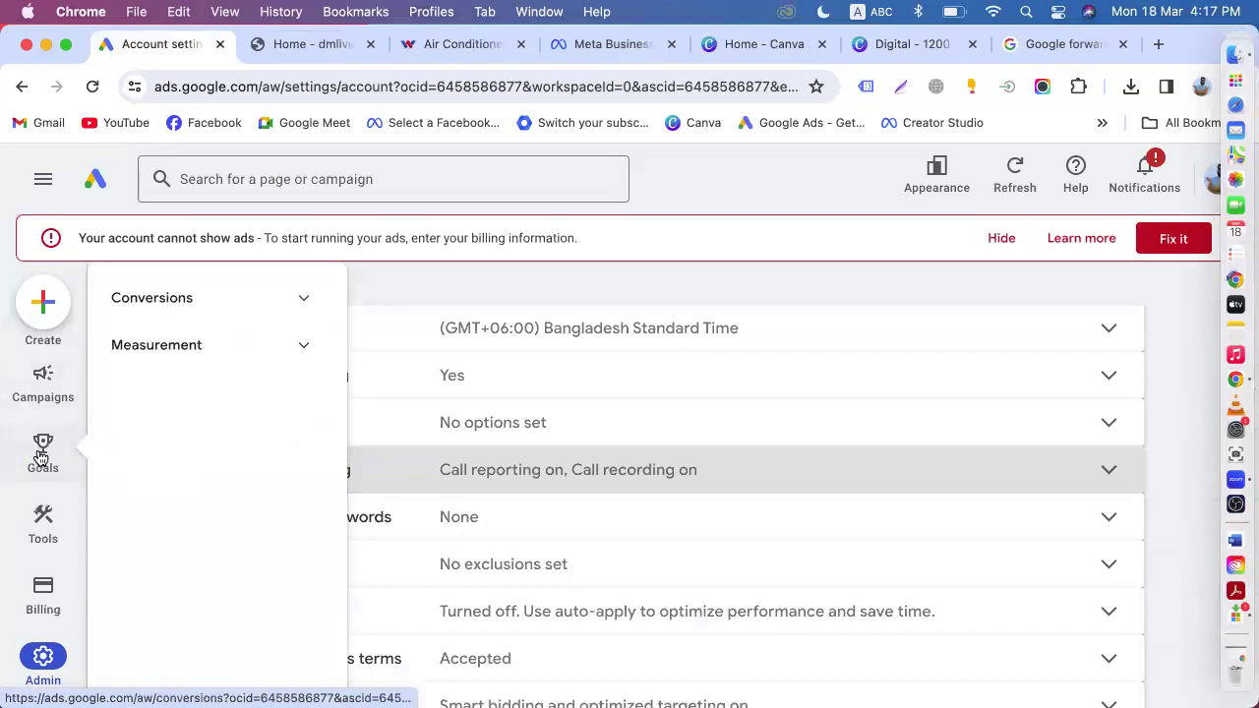
click(179, 313)
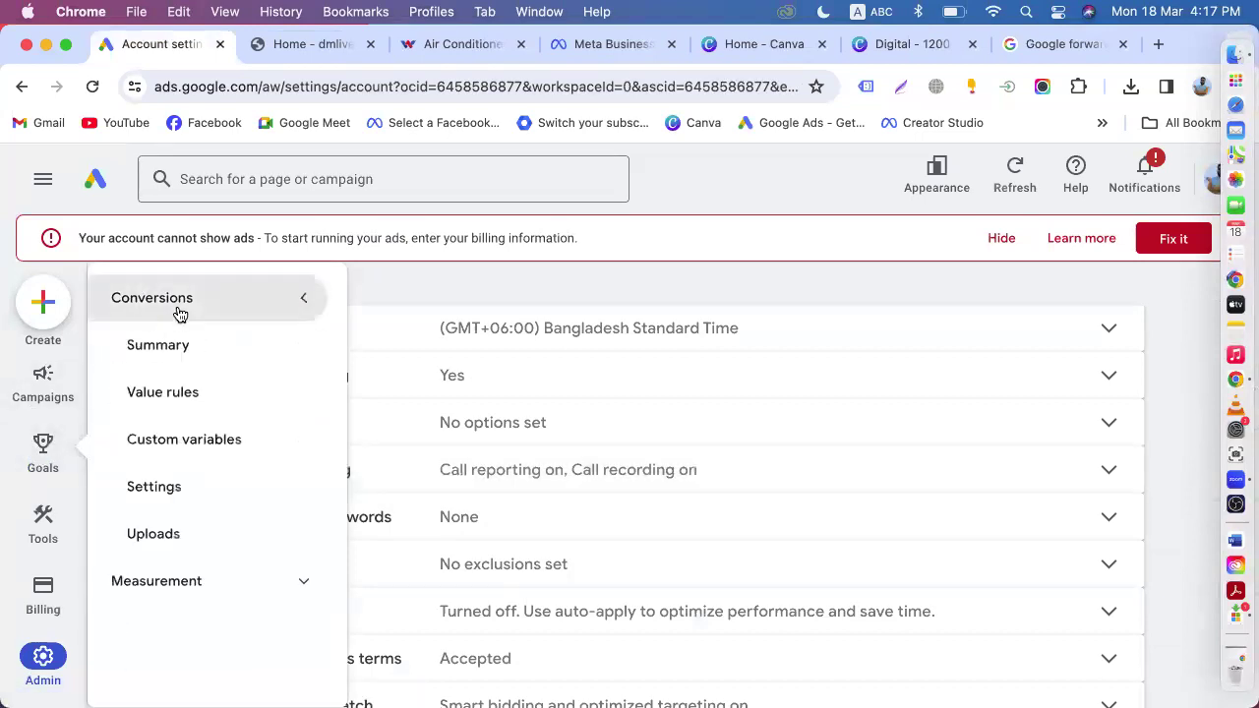
click(161, 362)
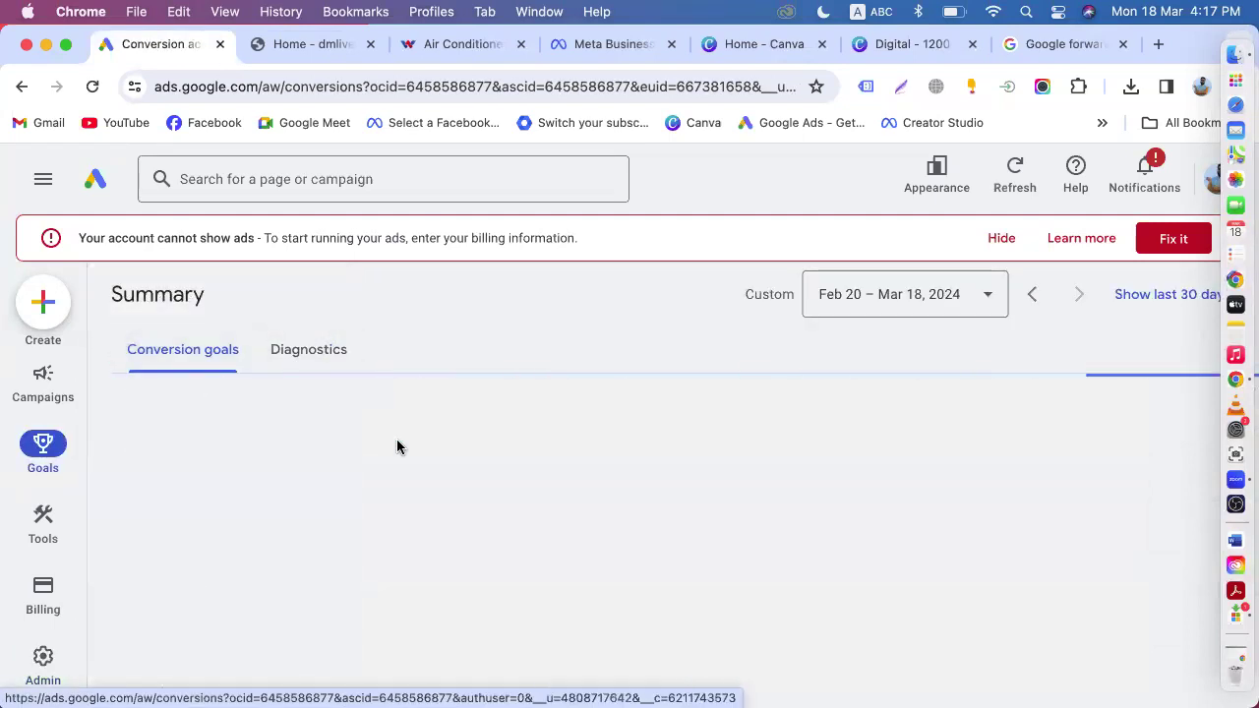
mouse_move(42, 450)
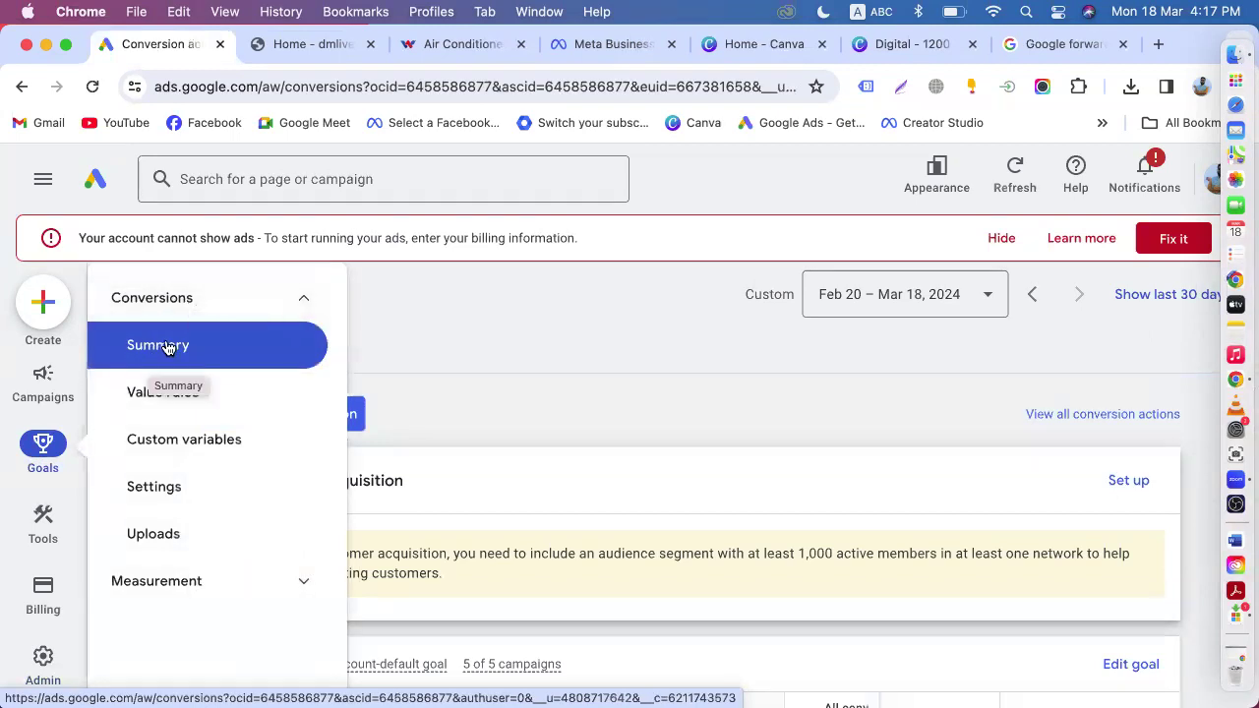
scroll(469, 417, down, 5)
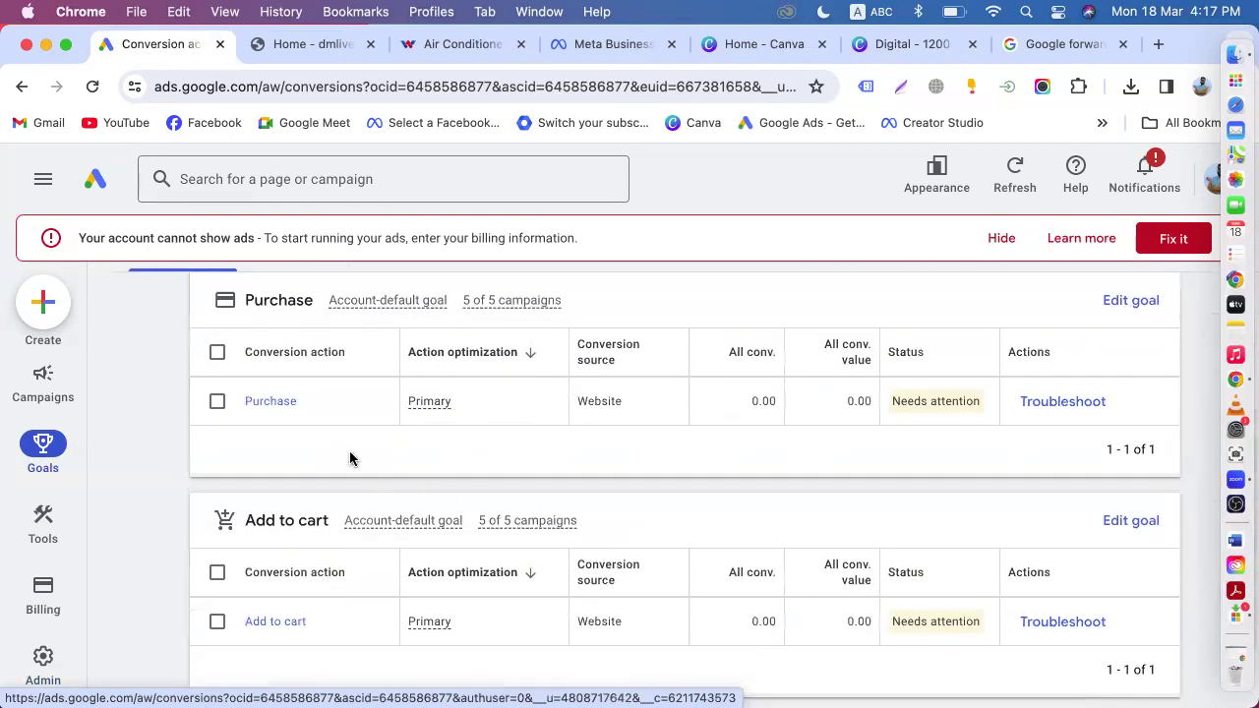
scroll(549, 423, down, 2)
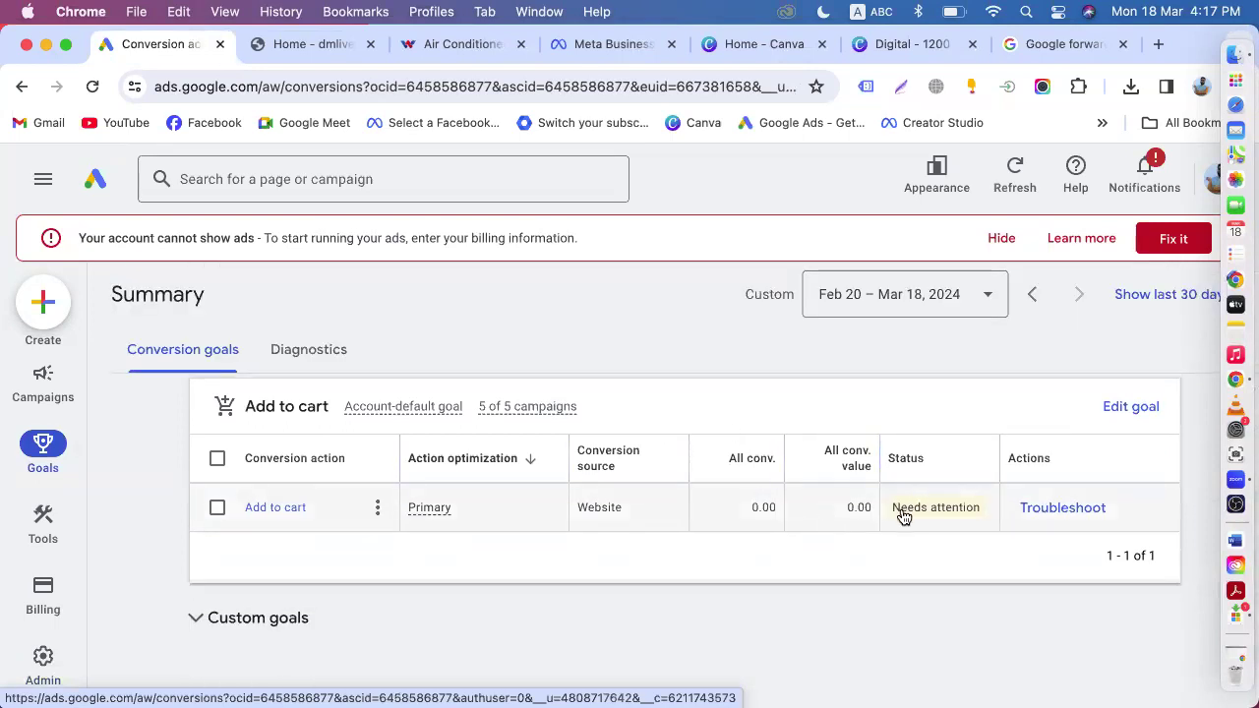
scroll(448, 511, up, 5)
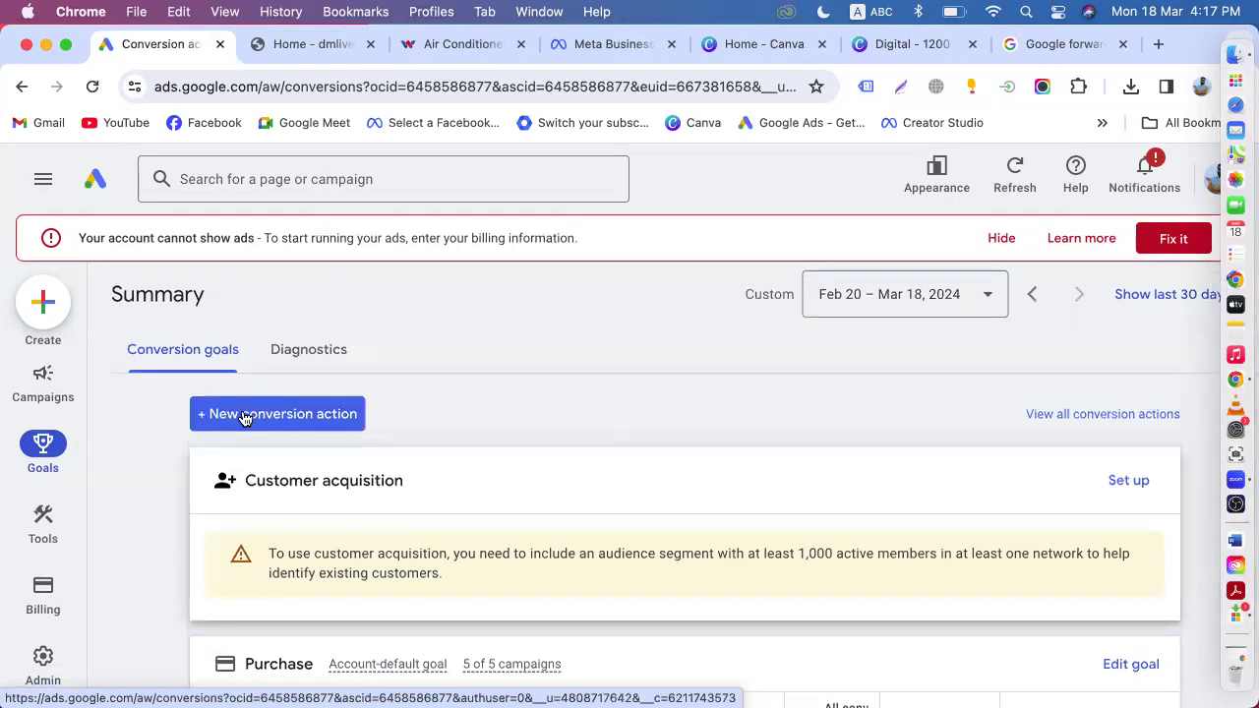
click(241, 411)
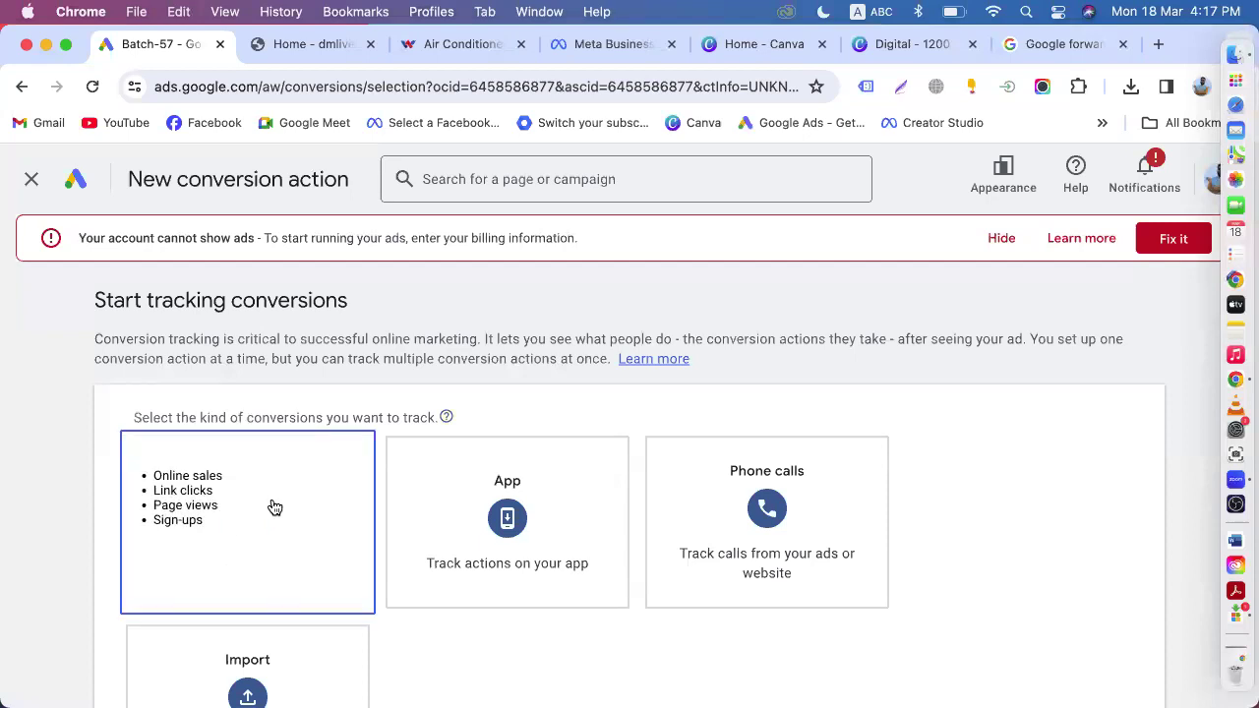
scroll(285, 517, down, 2)
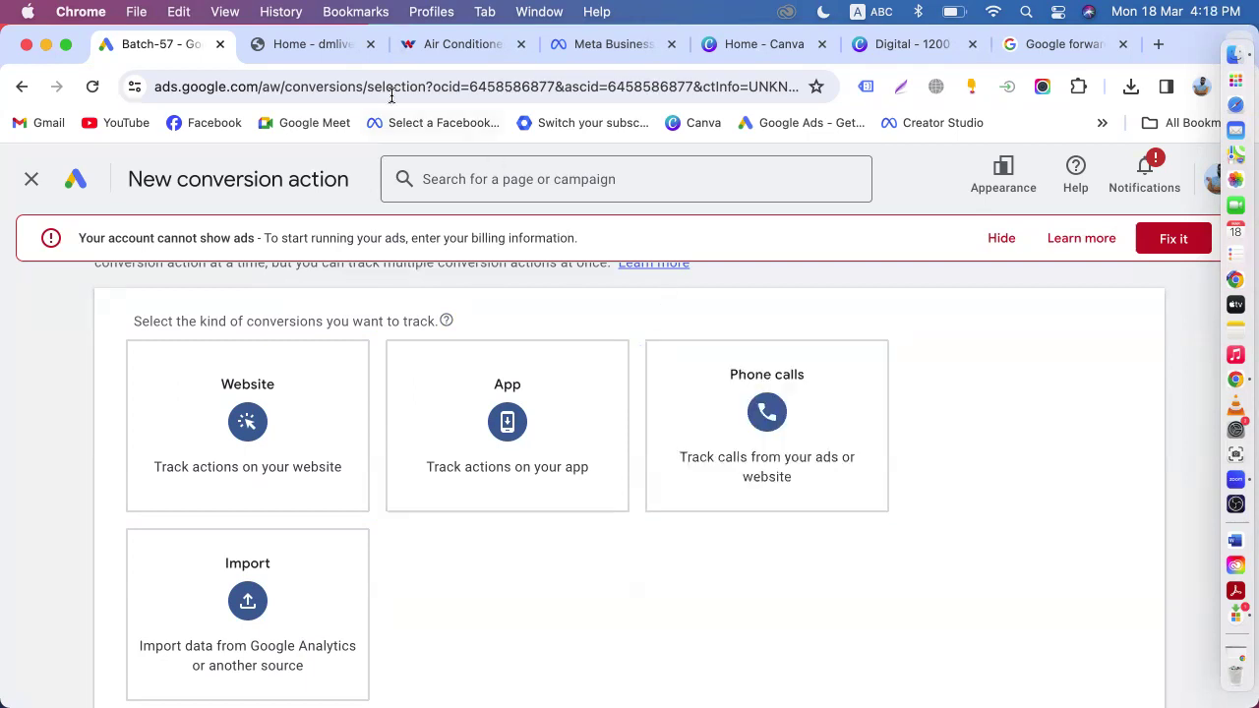
- Open the Contact us page of dmlivecourse.com and examine the phone numbers listed there
click(295, 44)
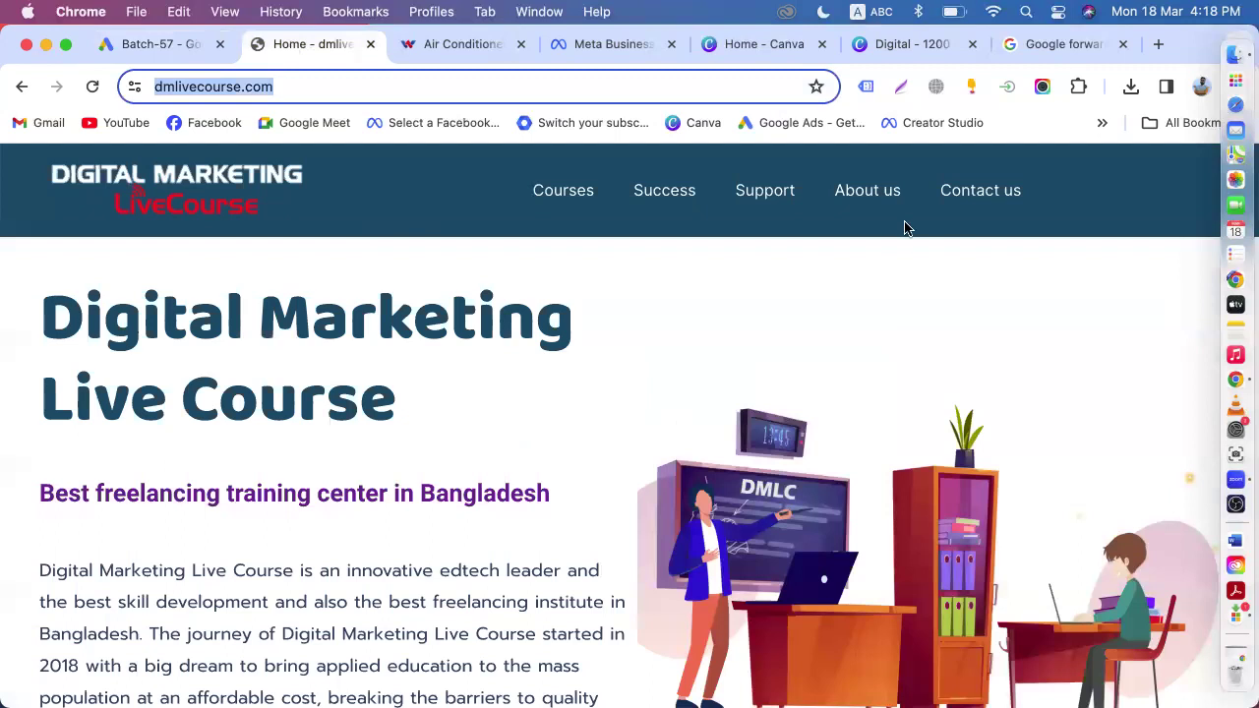
click(981, 190)
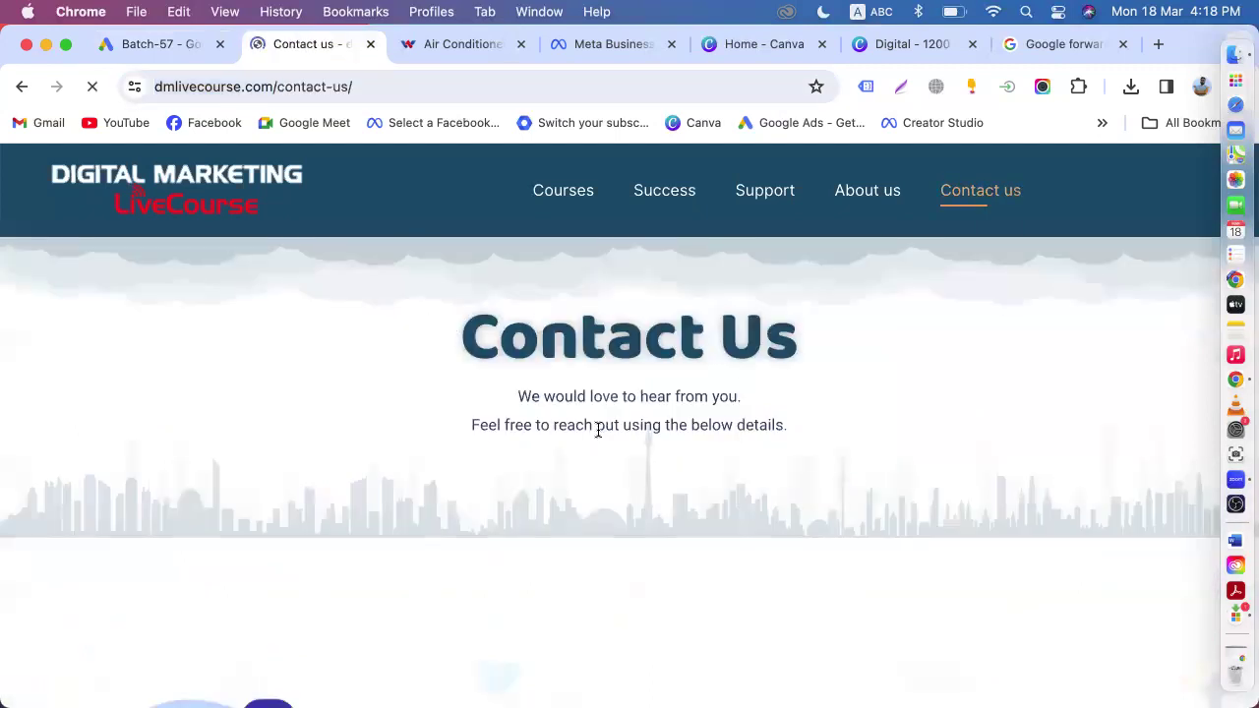
scroll(598, 431, down, 15)
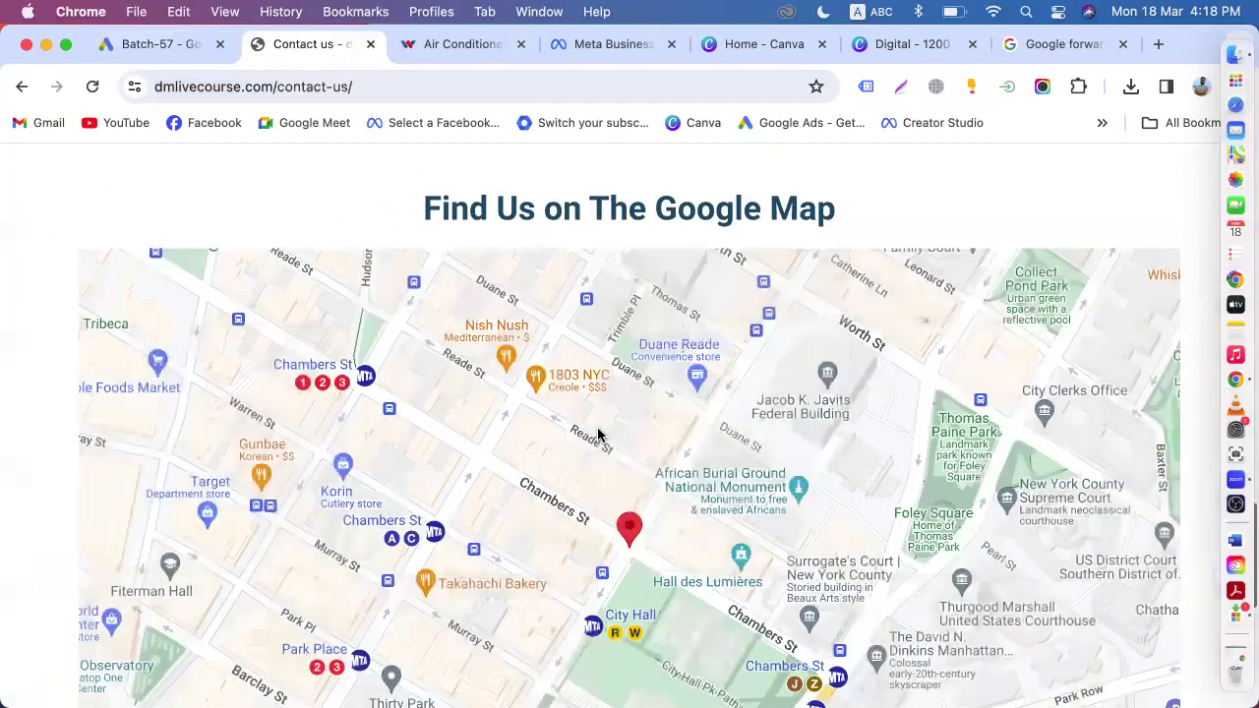
scroll(598, 433, up, 8)
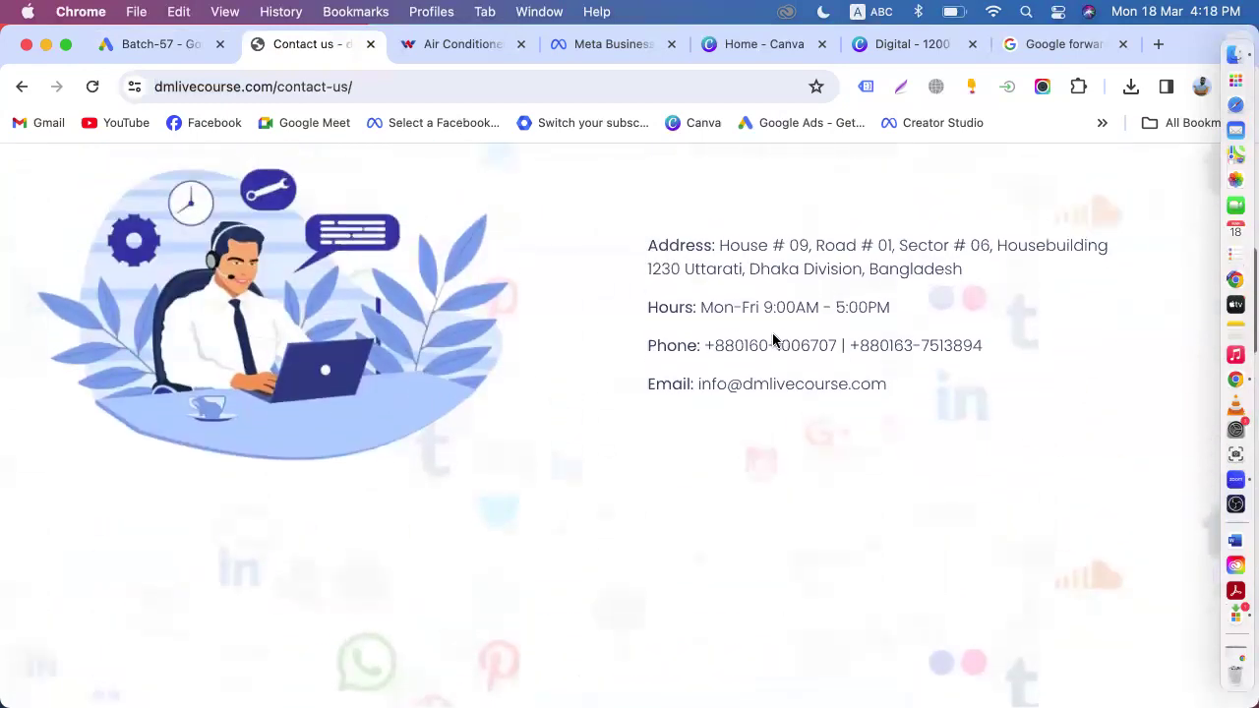
drag(734, 344, 838, 339)
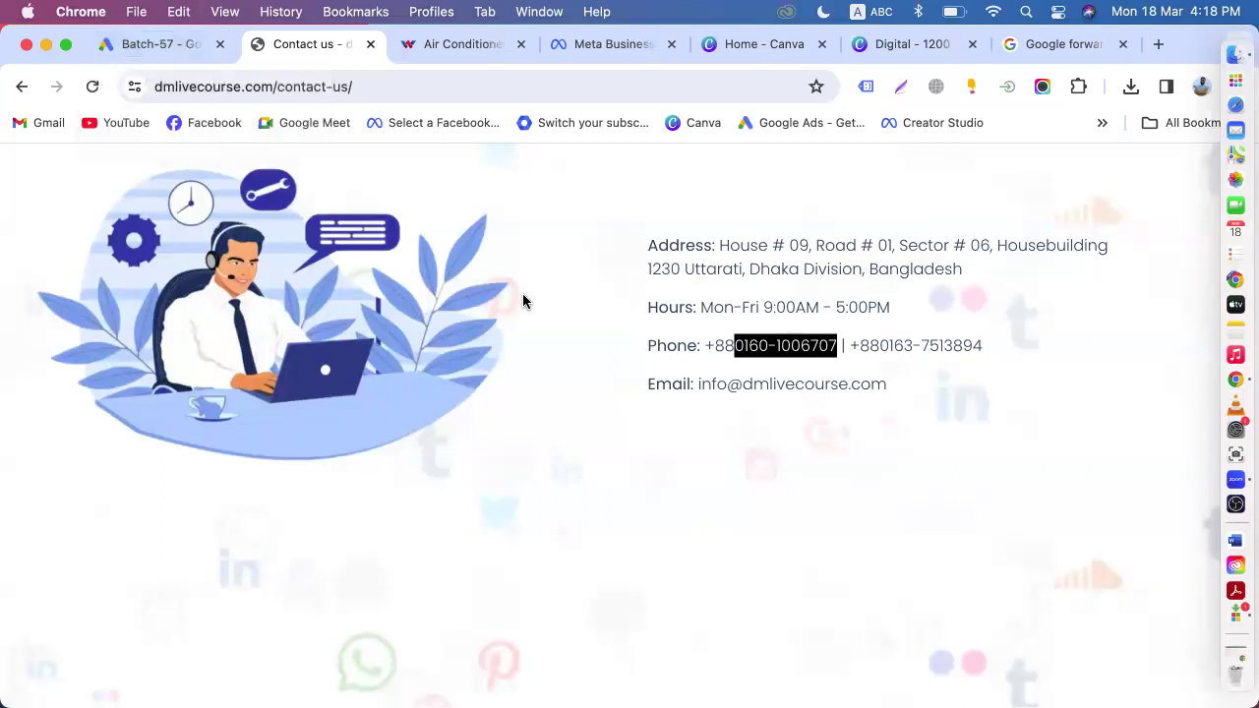
click(139, 40)
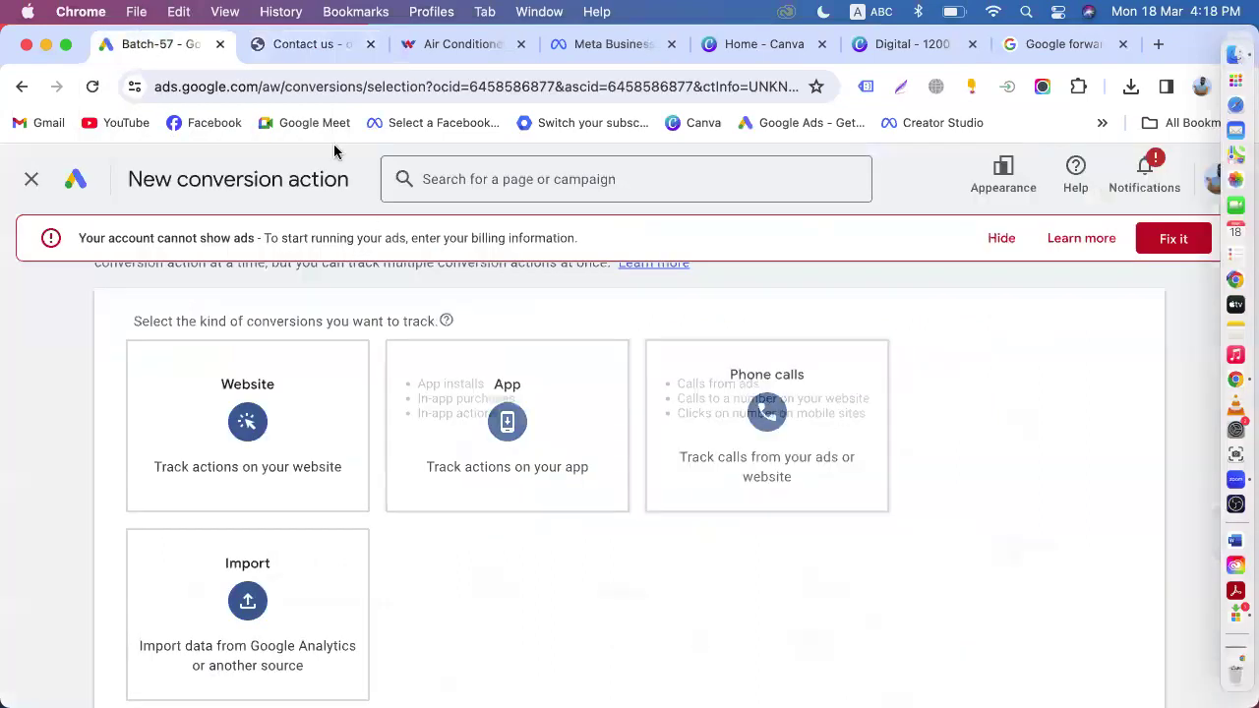
click(295, 43)
click(779, 374)
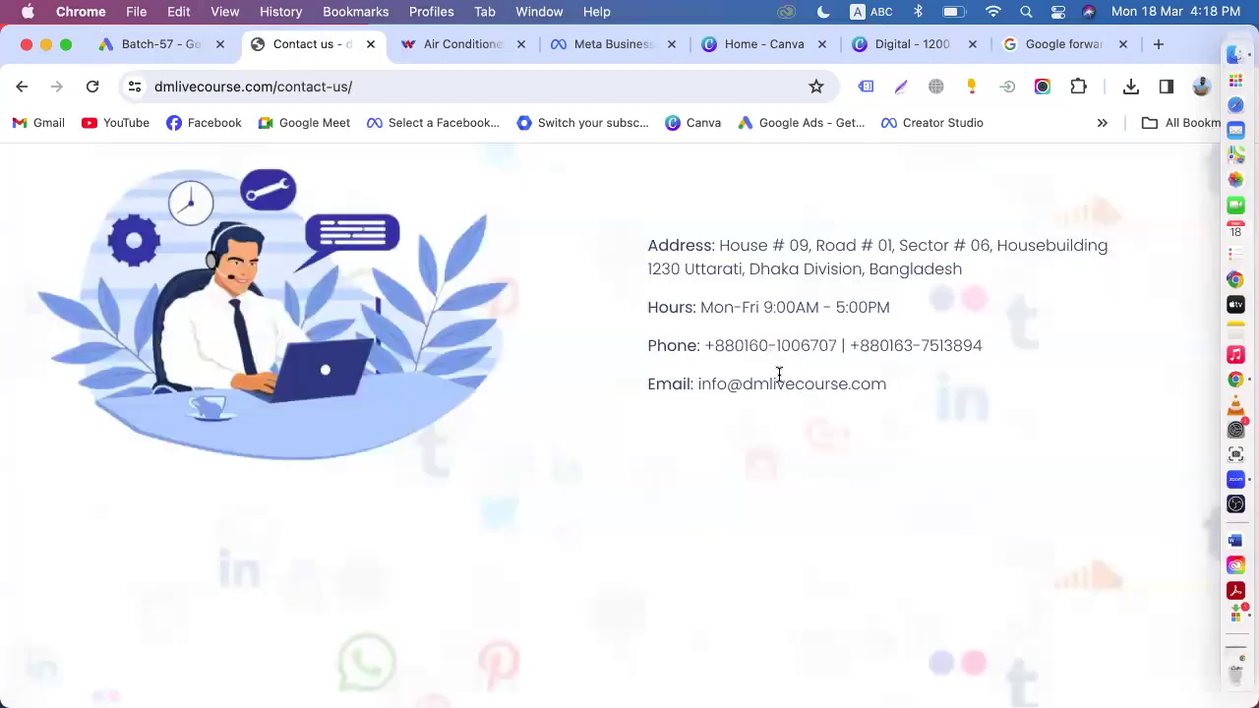
- Test the support number link in the Walton split AC page's footer, and return to the Phone calls option for the new conversion action
click(468, 47)
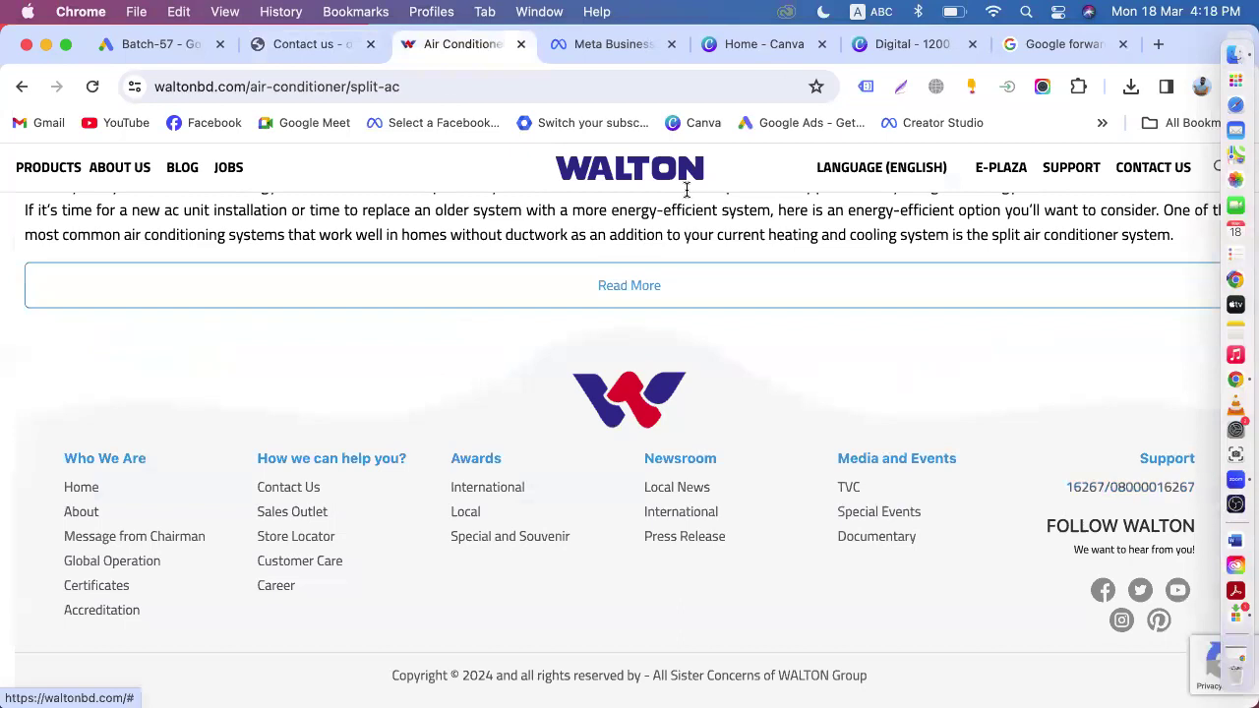
click(330, 52)
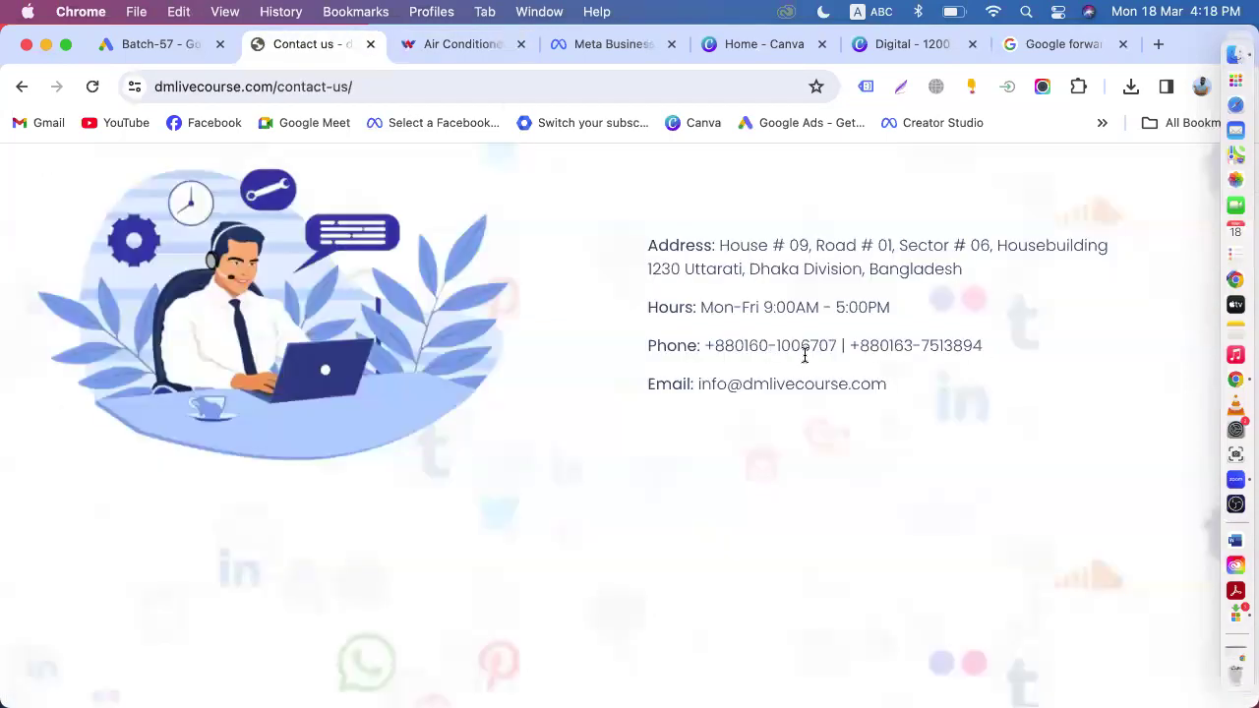
click(443, 45)
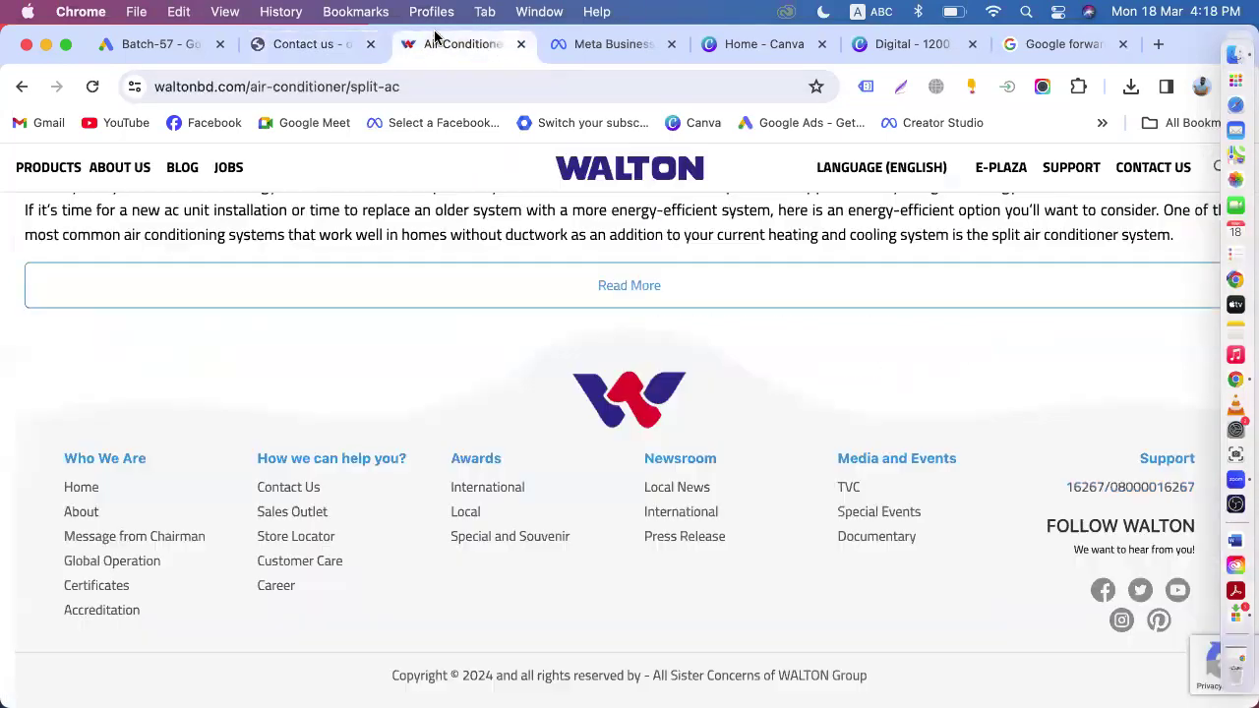
click(1122, 491)
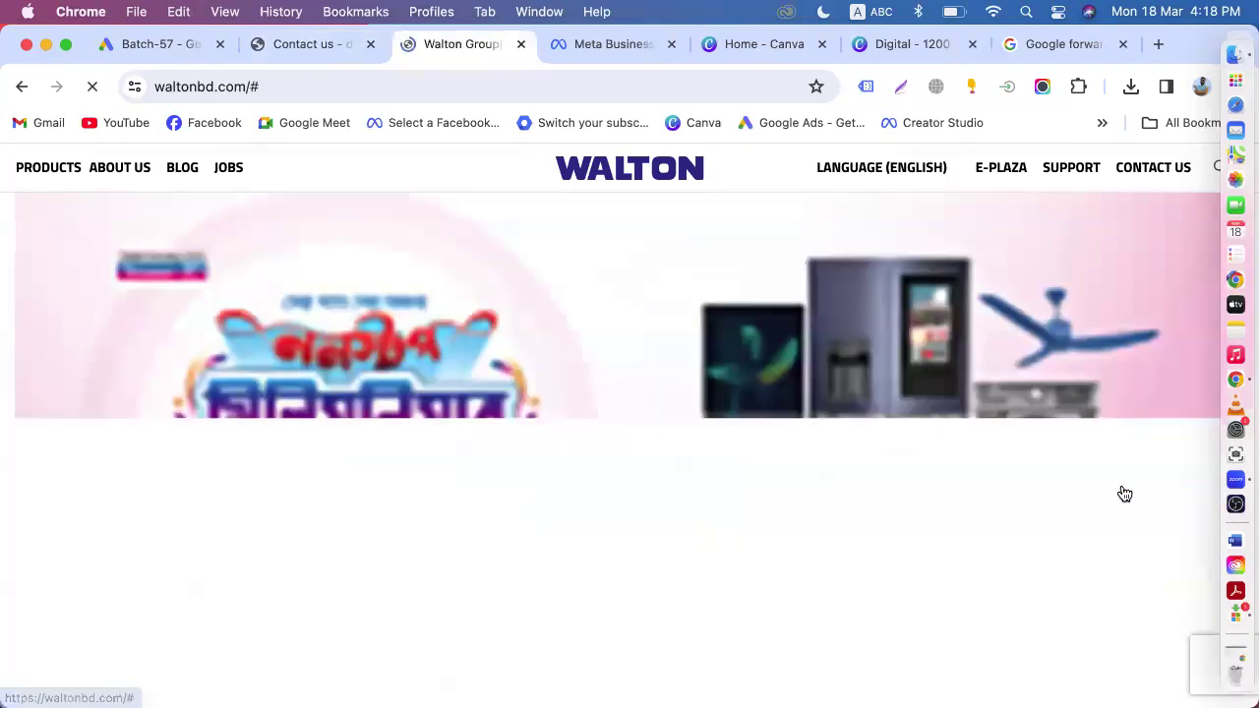
scroll(790, 460, down, 10)
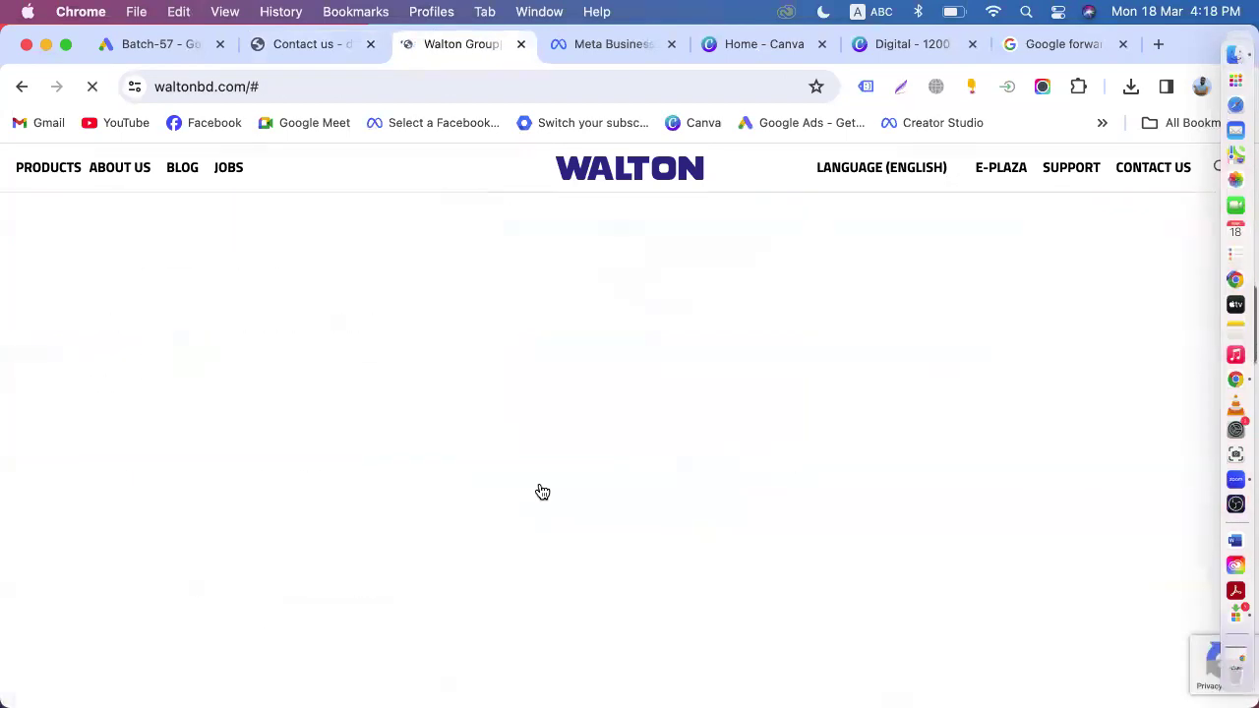
scroll(508, 496, up, 8)
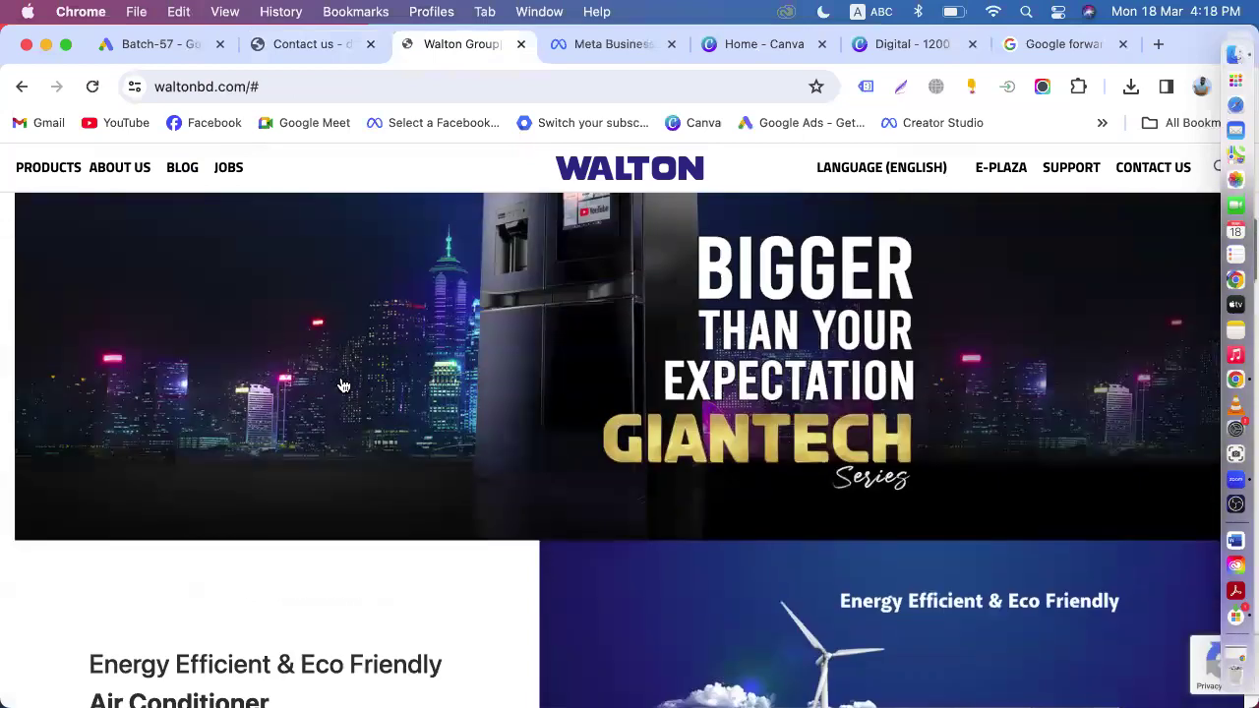
scroll(344, 385, down, 5)
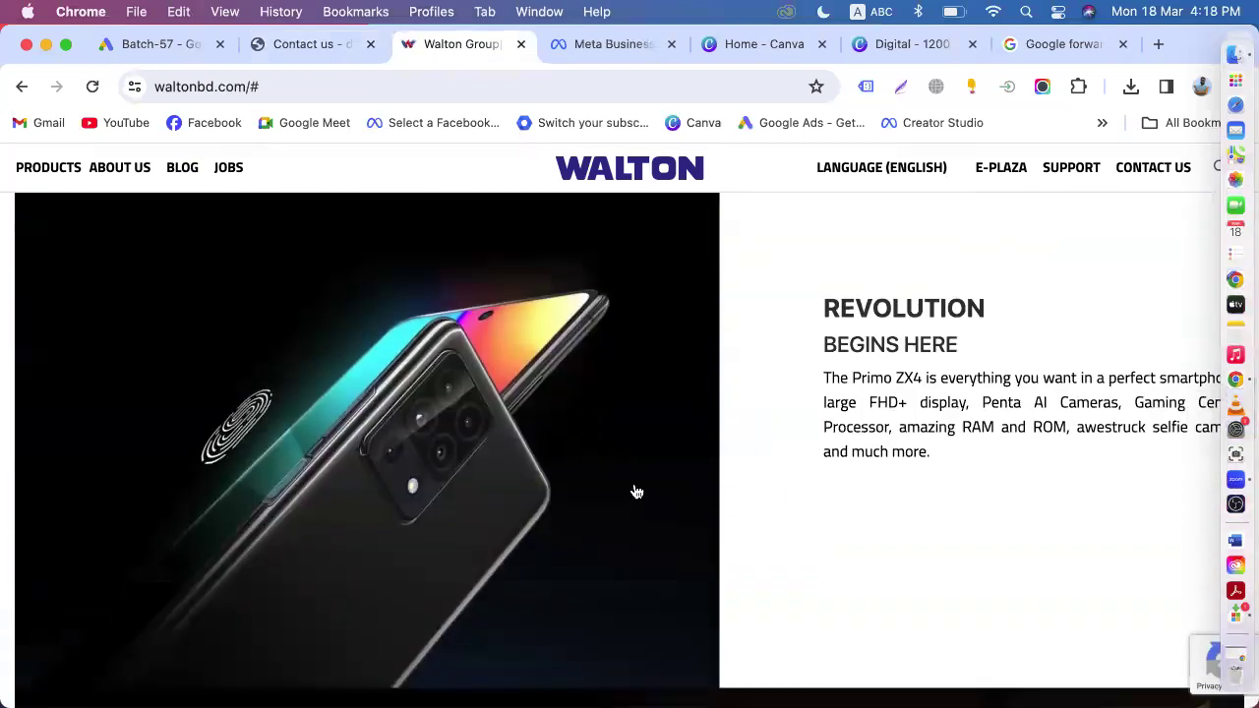
click(21, 86)
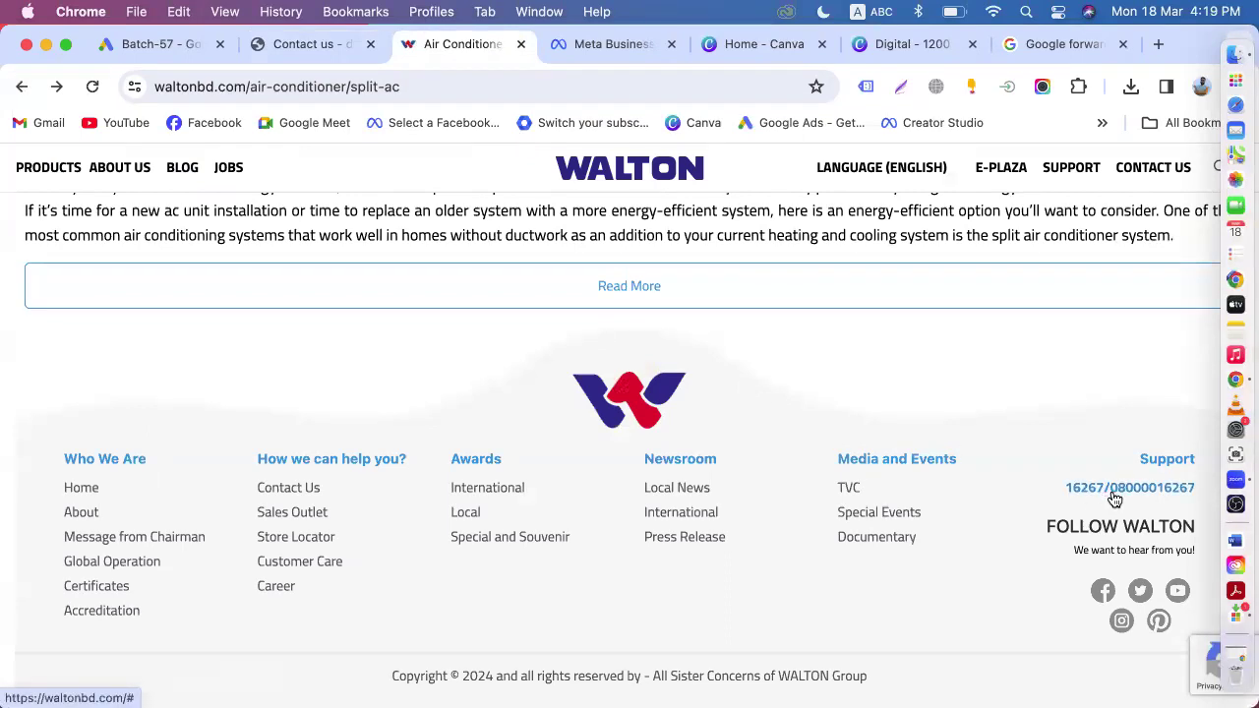
click(155, 46)
click(731, 429)
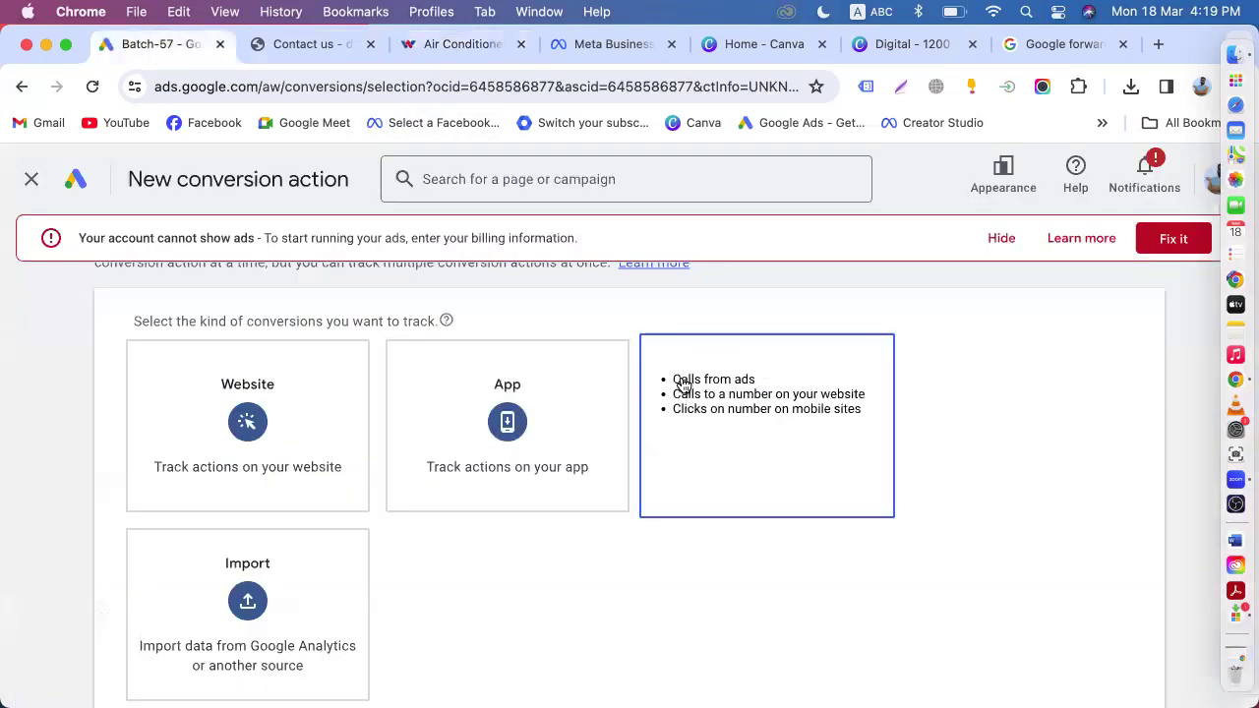
- Search Google Images for "google call ads example" and open the Ruler Analytics call-only ad picture
click(1057, 44)
scroll(329, 190, up, 10)
click(226, 89)
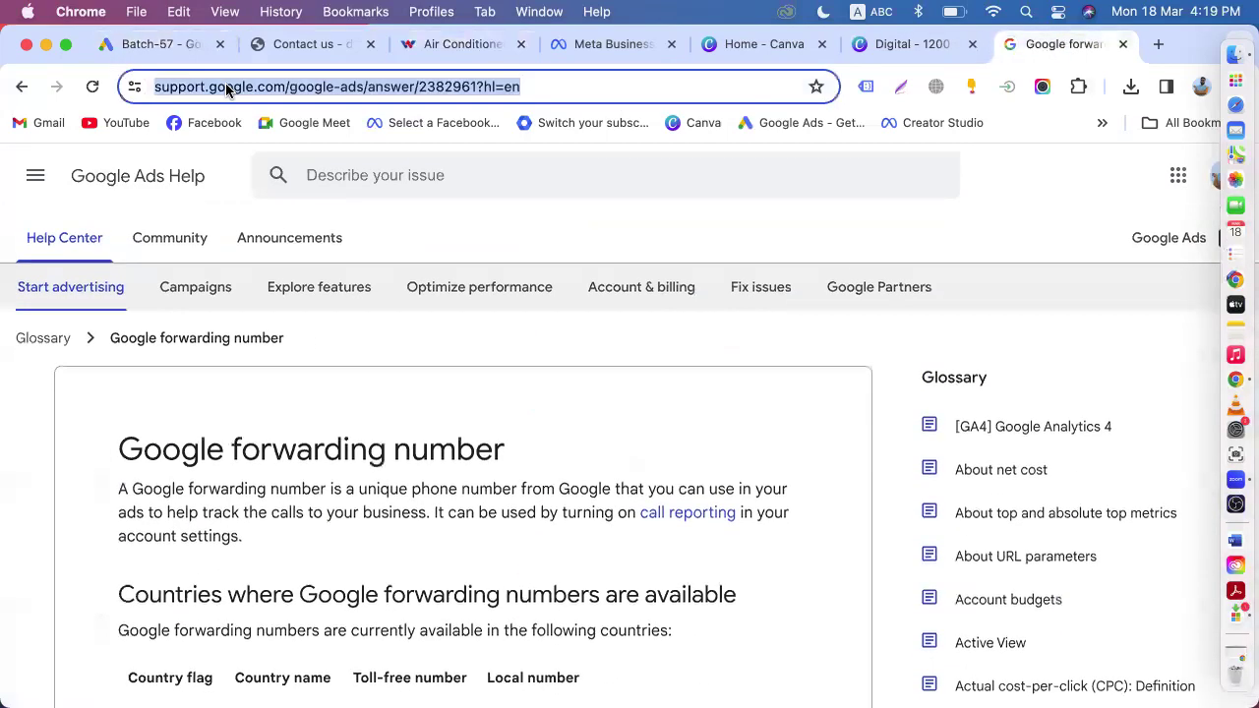
text(google call ads e)
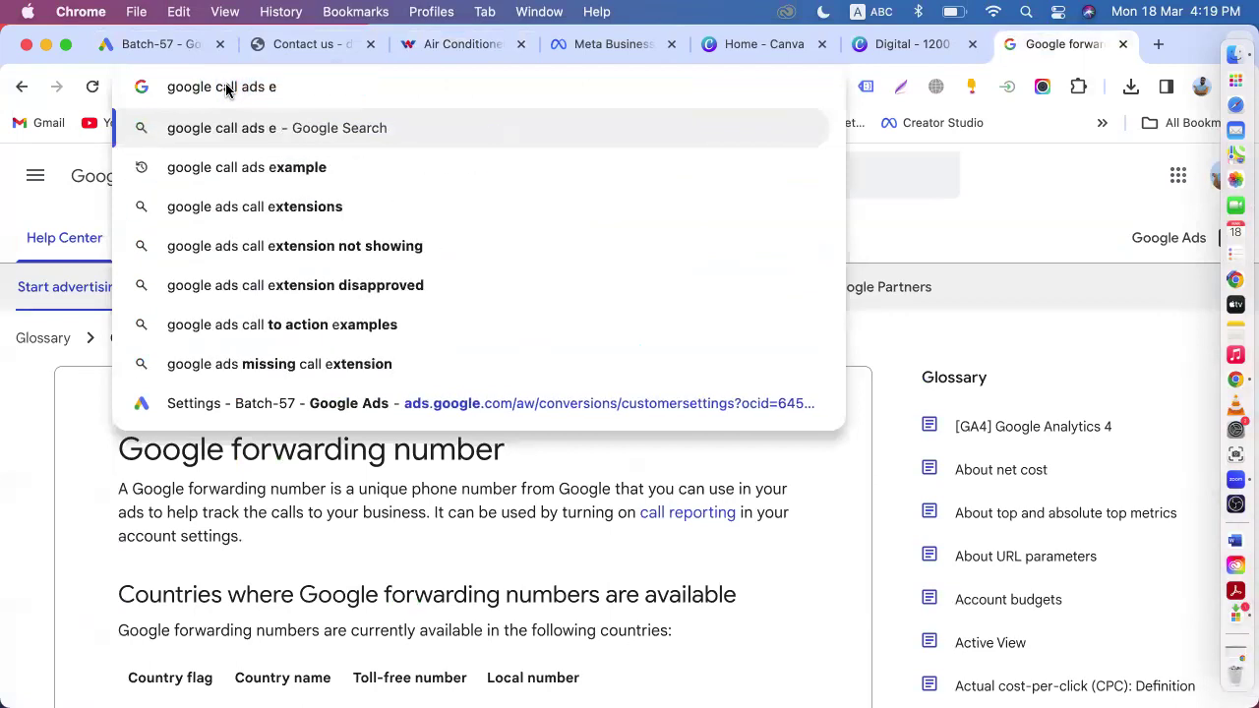
click(286, 168)
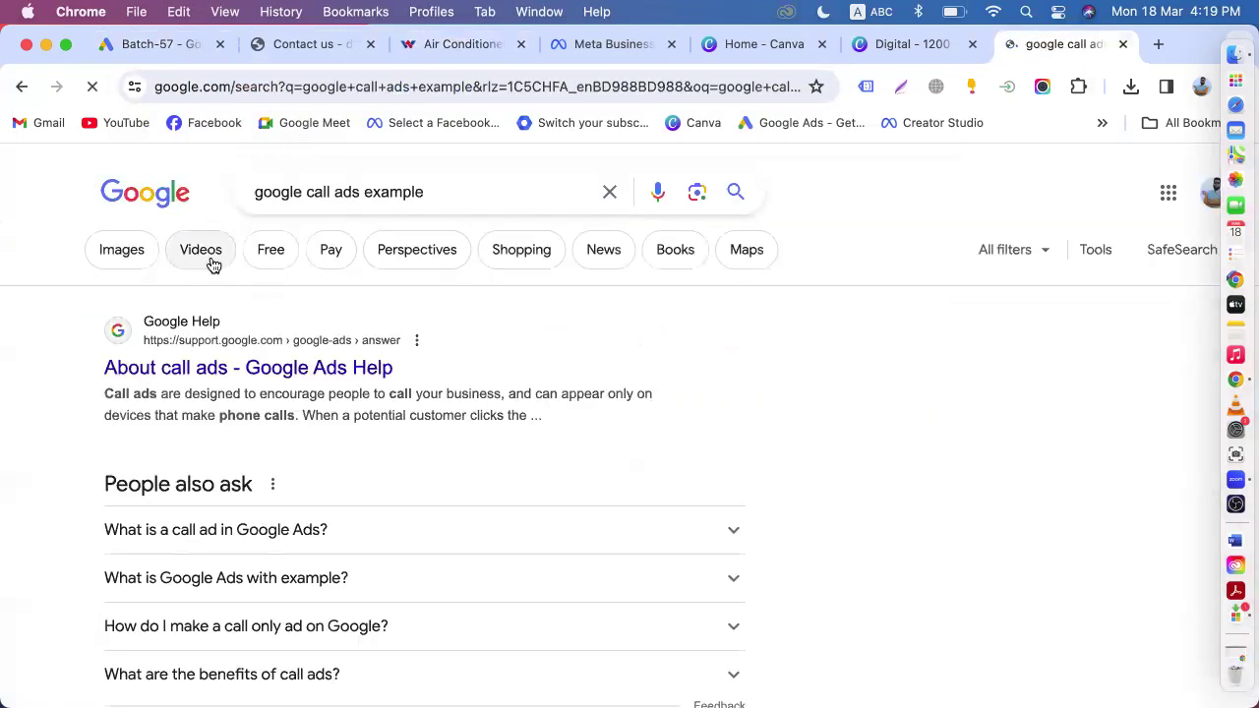
click(127, 252)
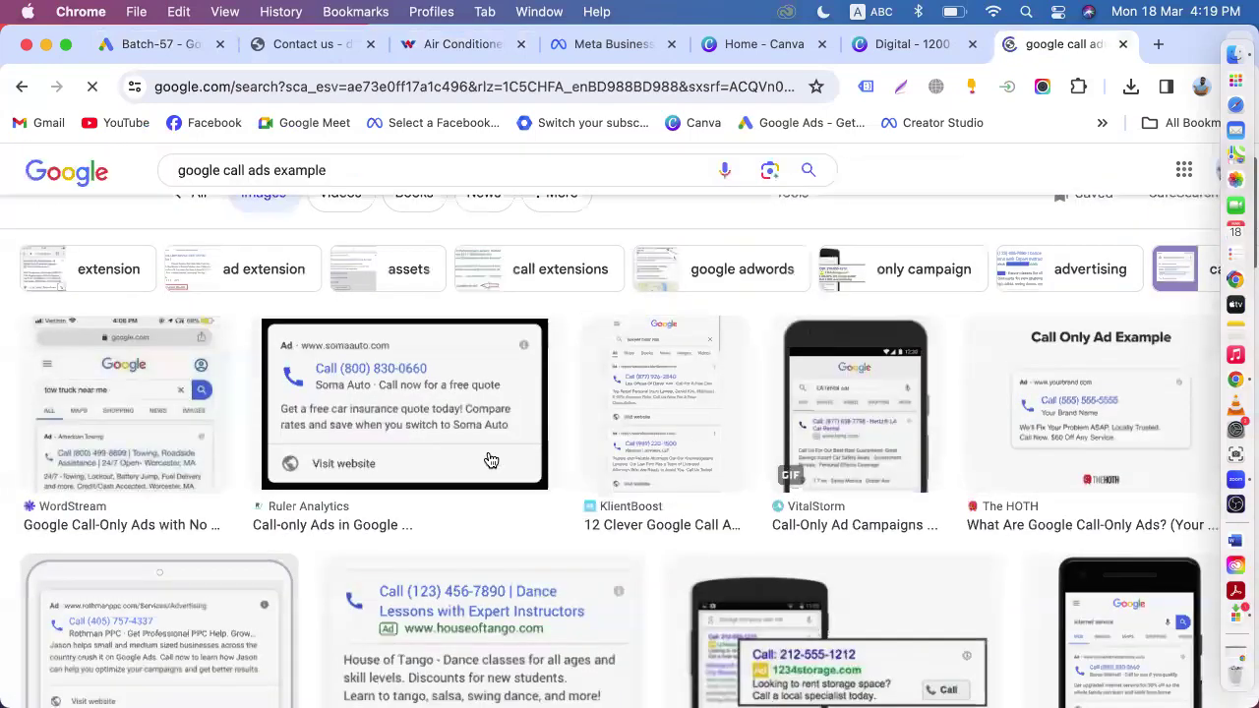
click(462, 423)
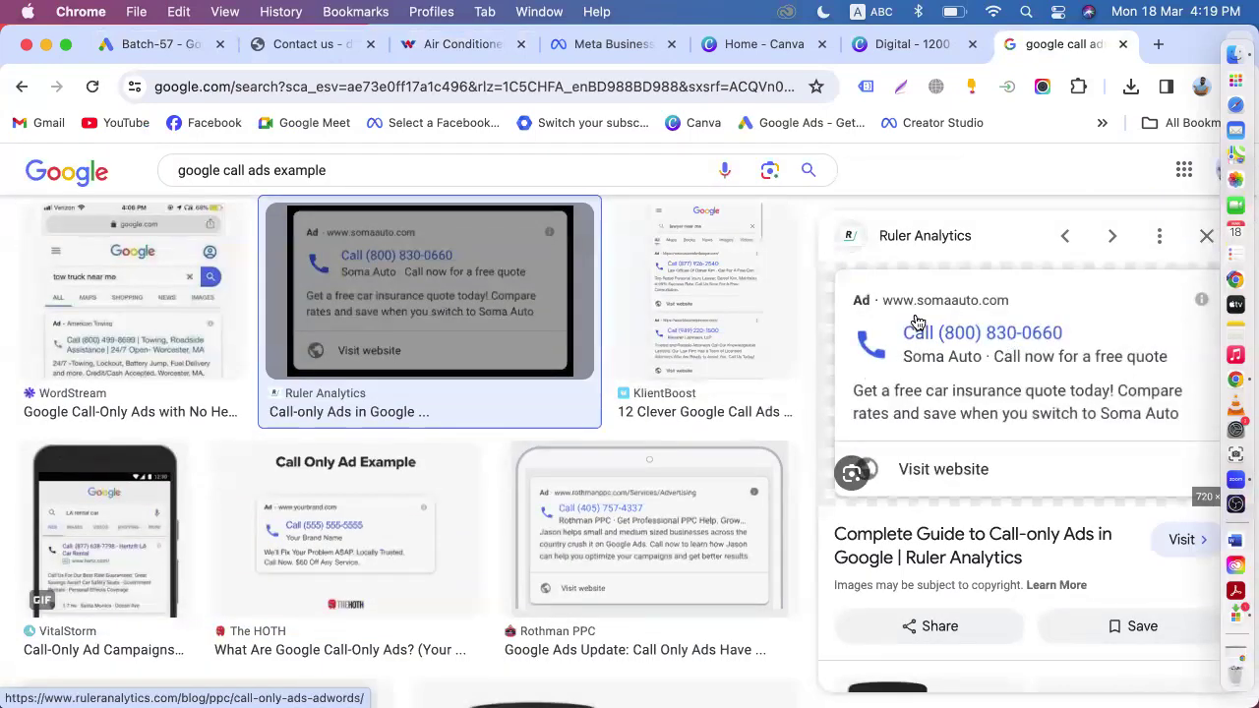
- Compare the phone call source options for the new conversion action with the Contact us page numbers and the call-only ad example
click(172, 47)
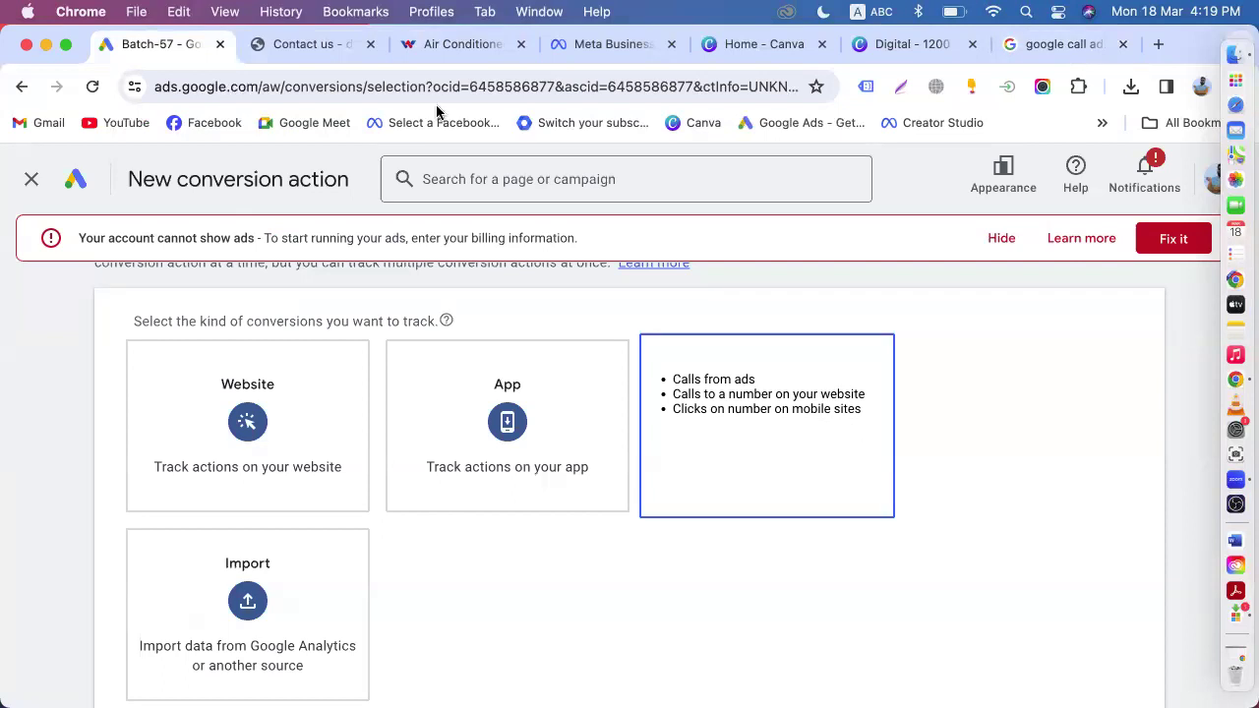
click(297, 47)
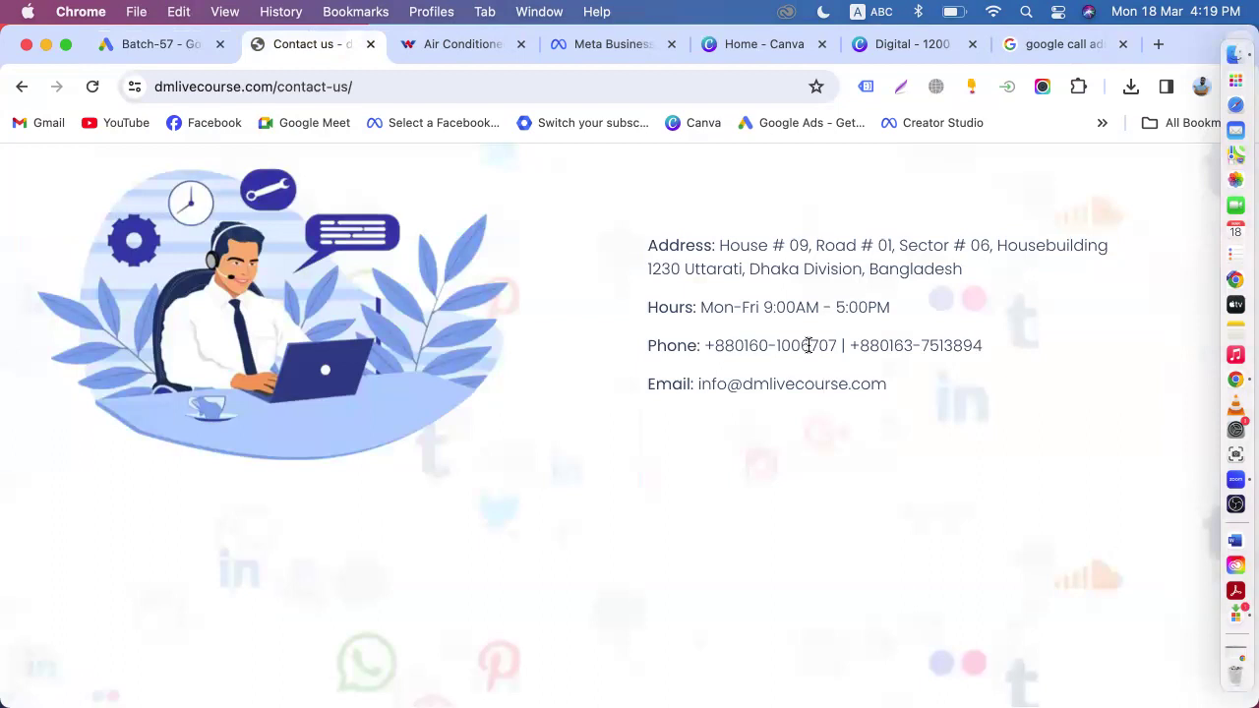
click(187, 46)
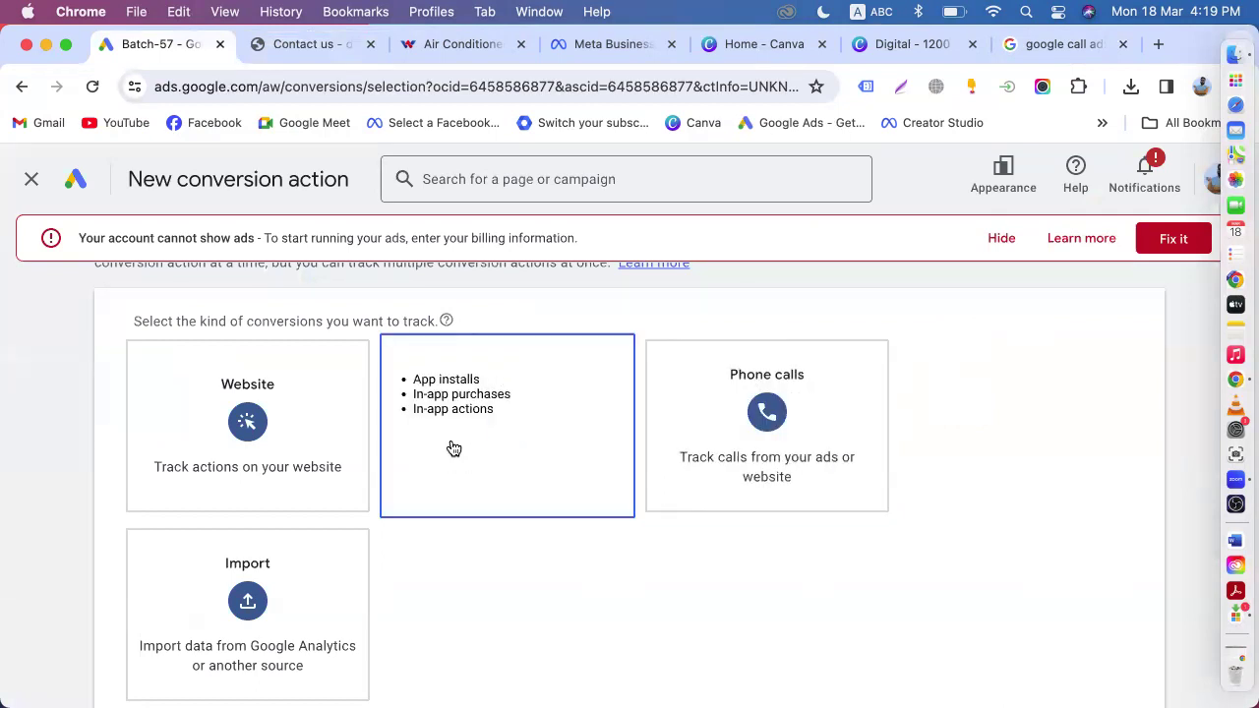
scroll(454, 449, up, 2)
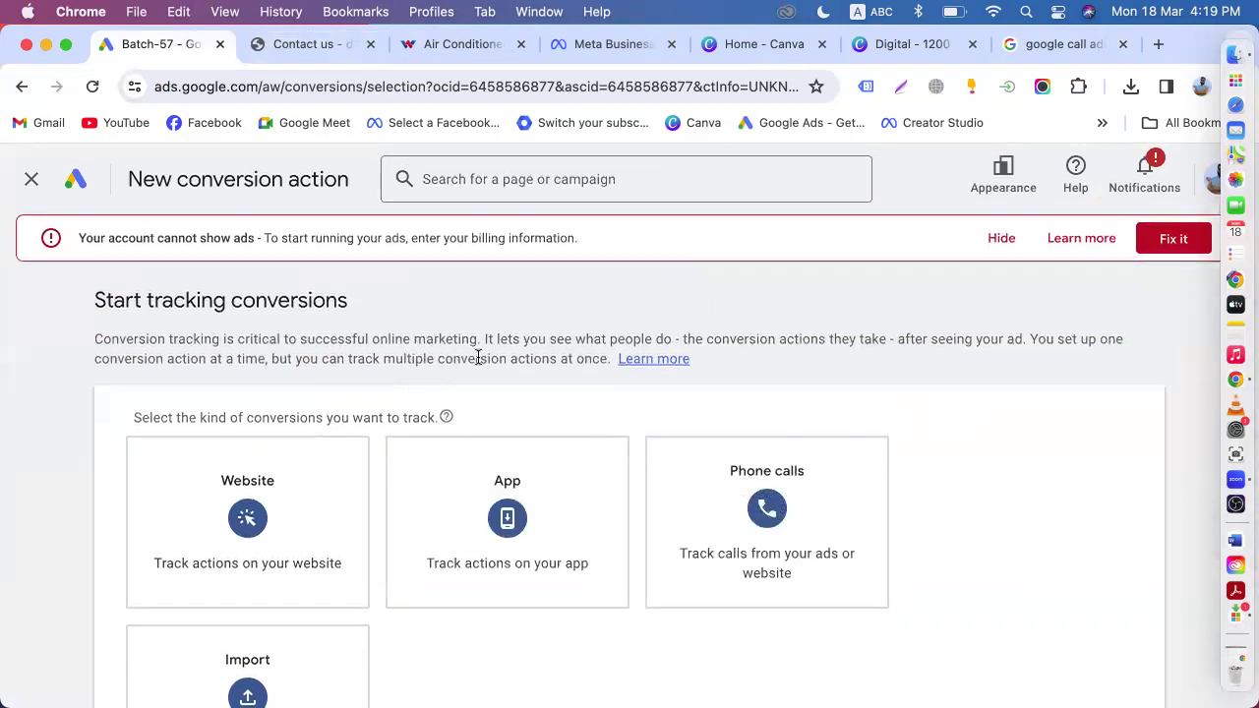
scroll(531, 373, down, 4)
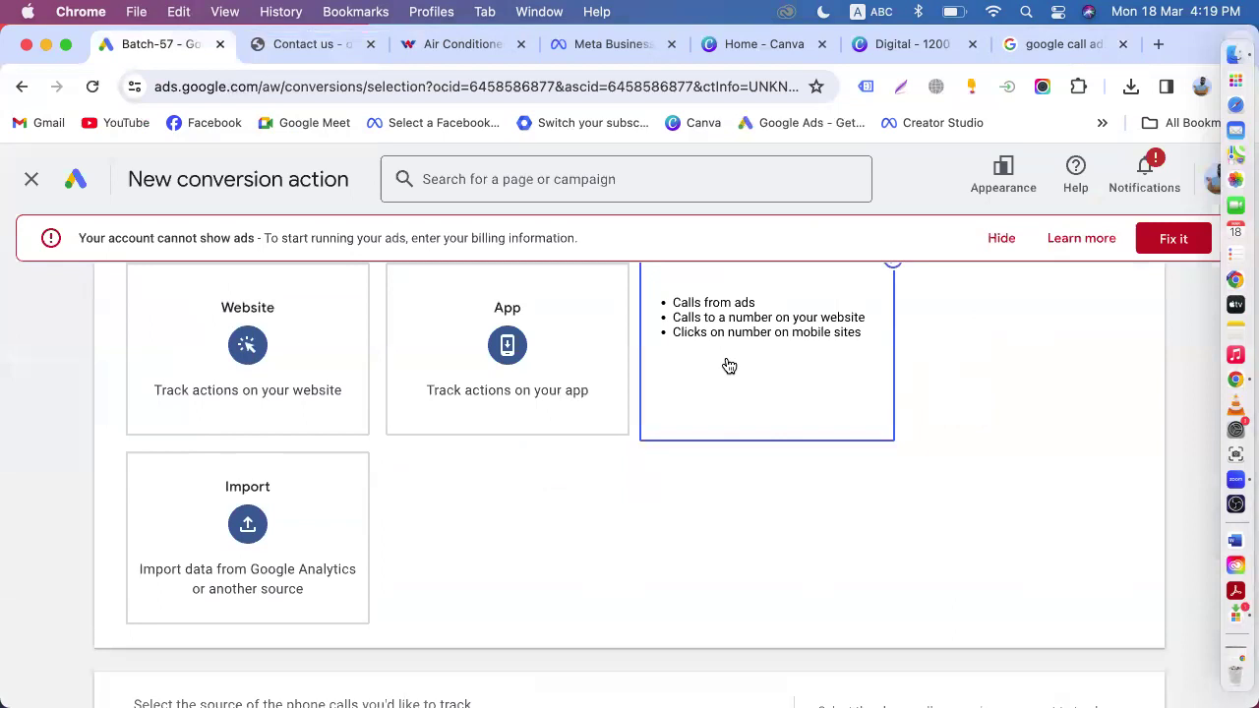
scroll(729, 366, down, 5)
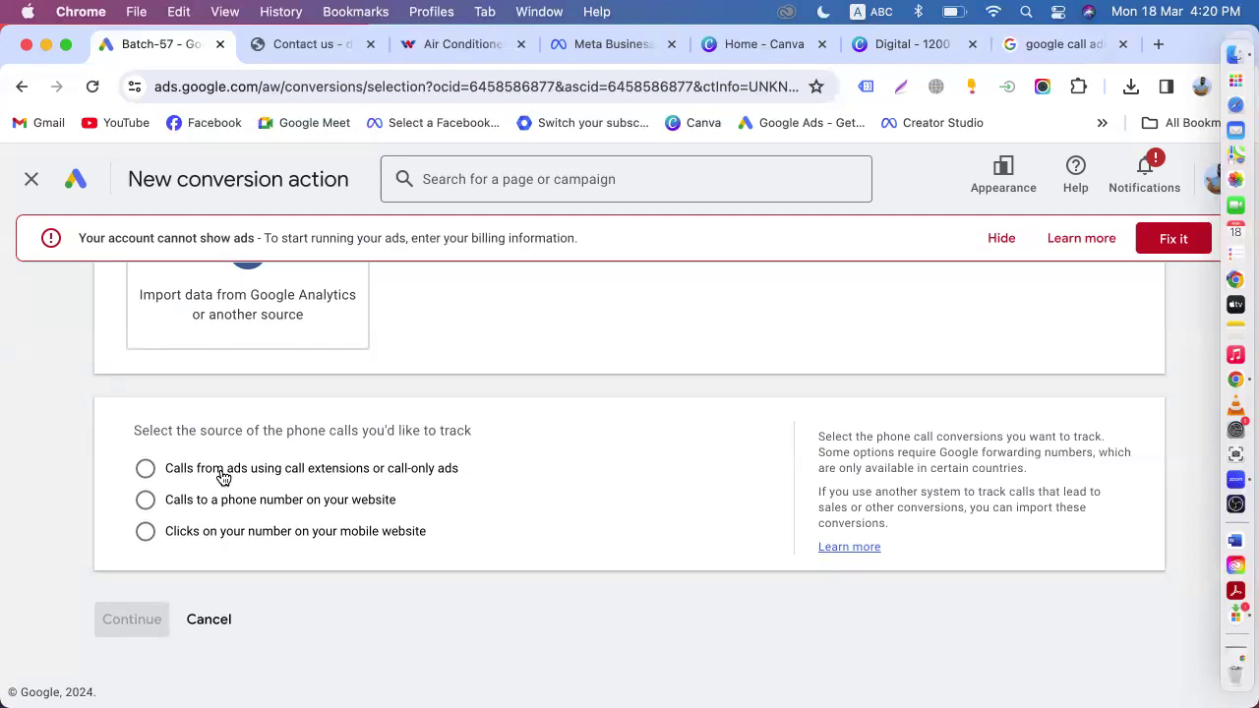
click(1051, 45)
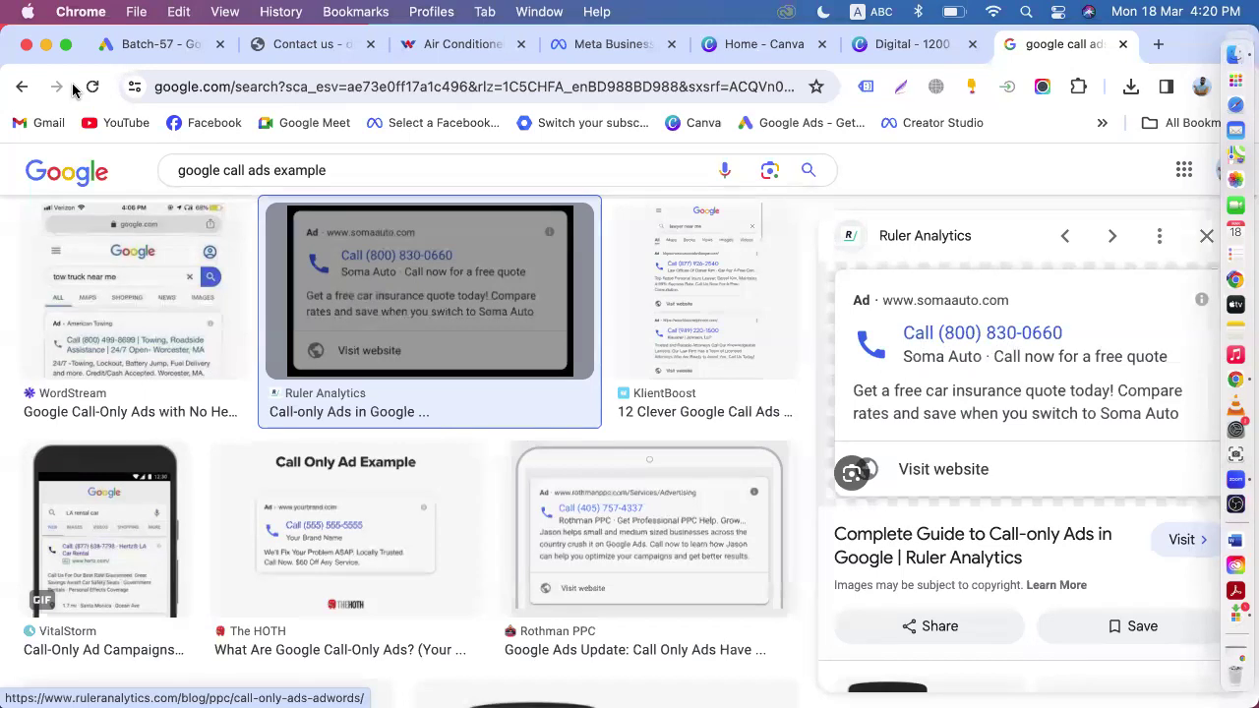
click(143, 43)
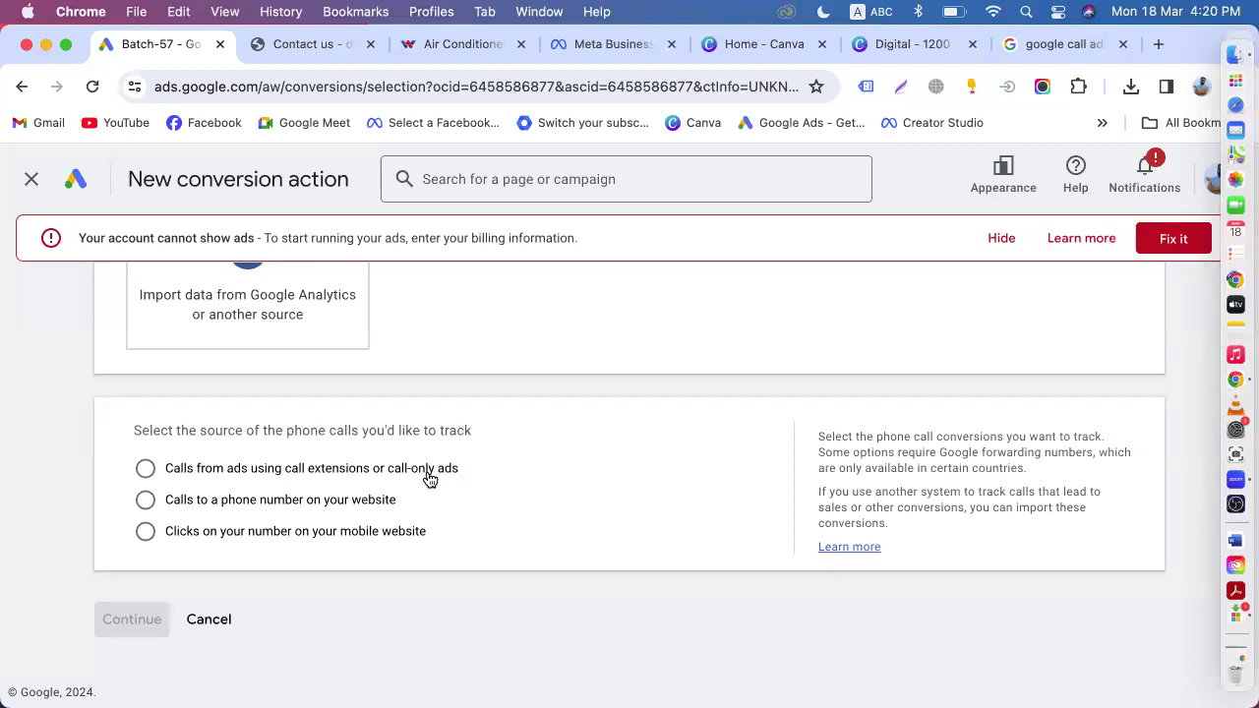
- Choose calls from ads using call extensions or call-only ads as the tracked source, copy that label, and continue to the action's settings
click(247, 482)
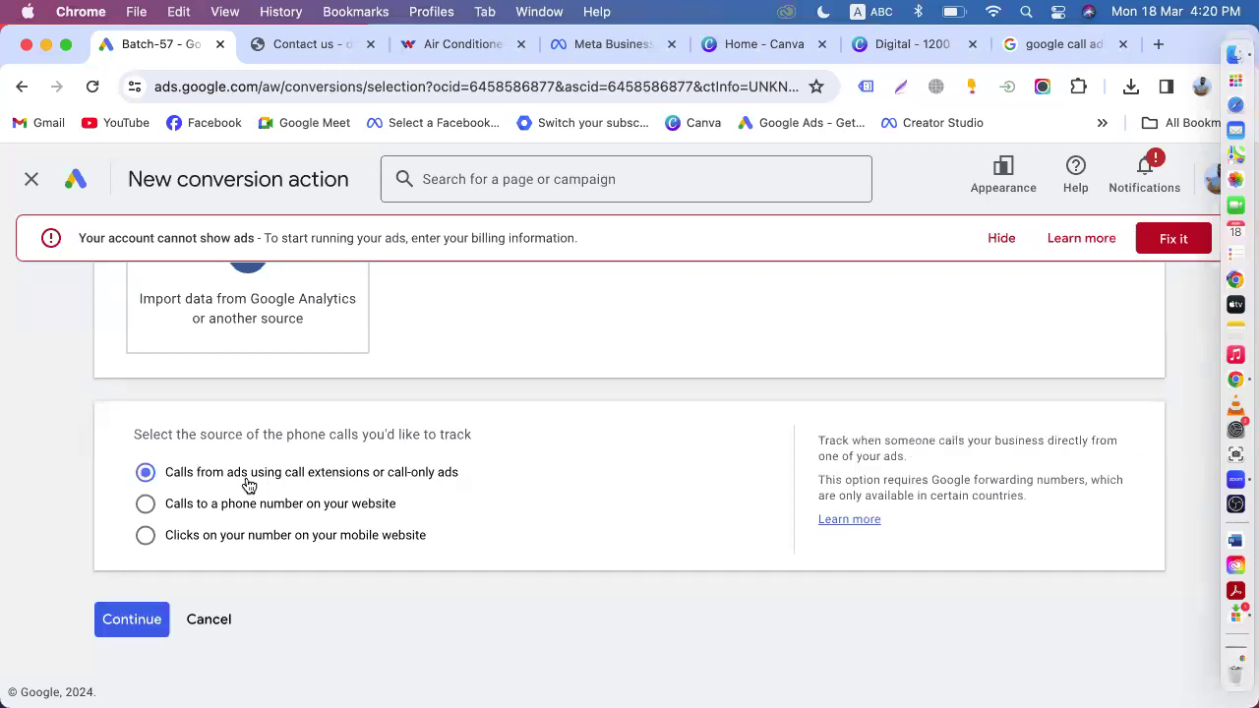
click(244, 513)
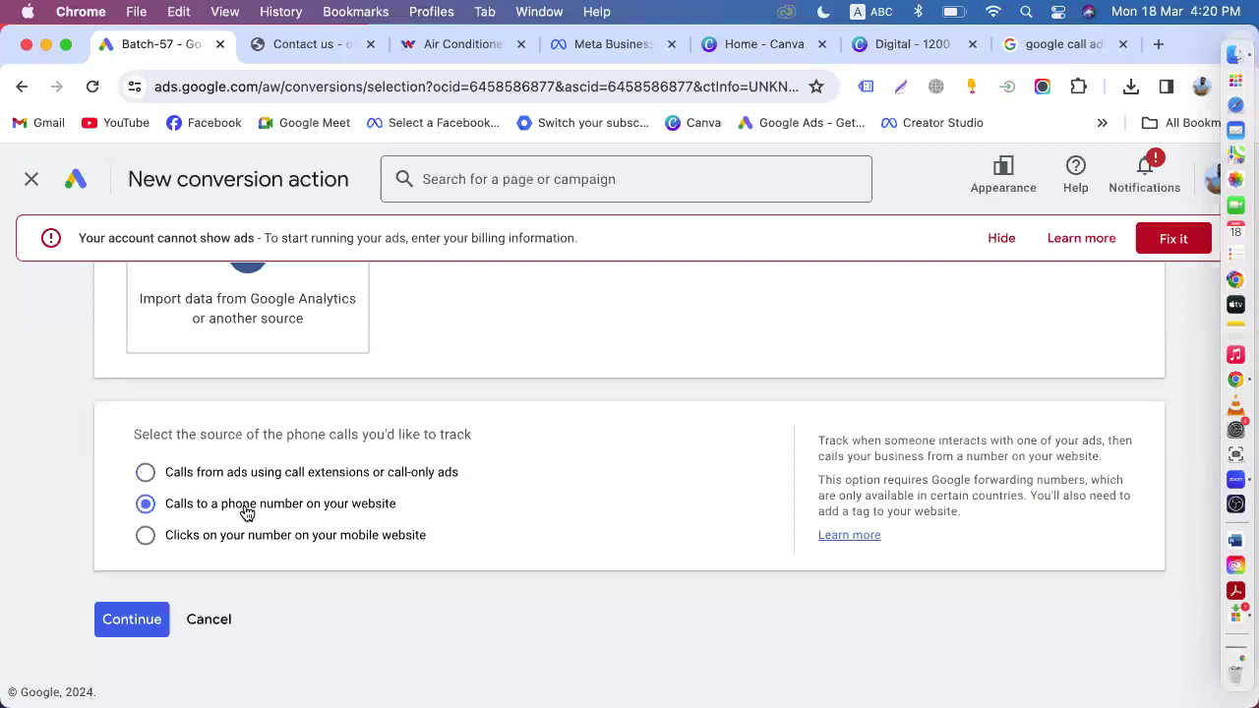
click(254, 539)
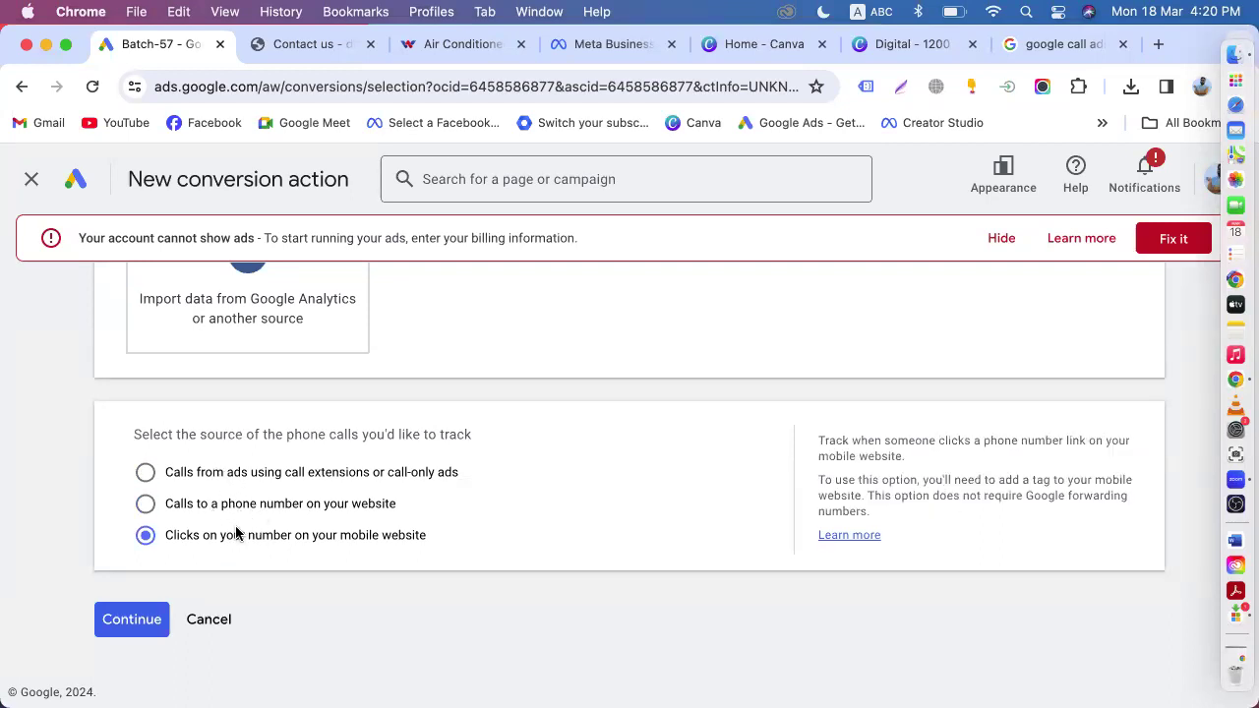
click(187, 478)
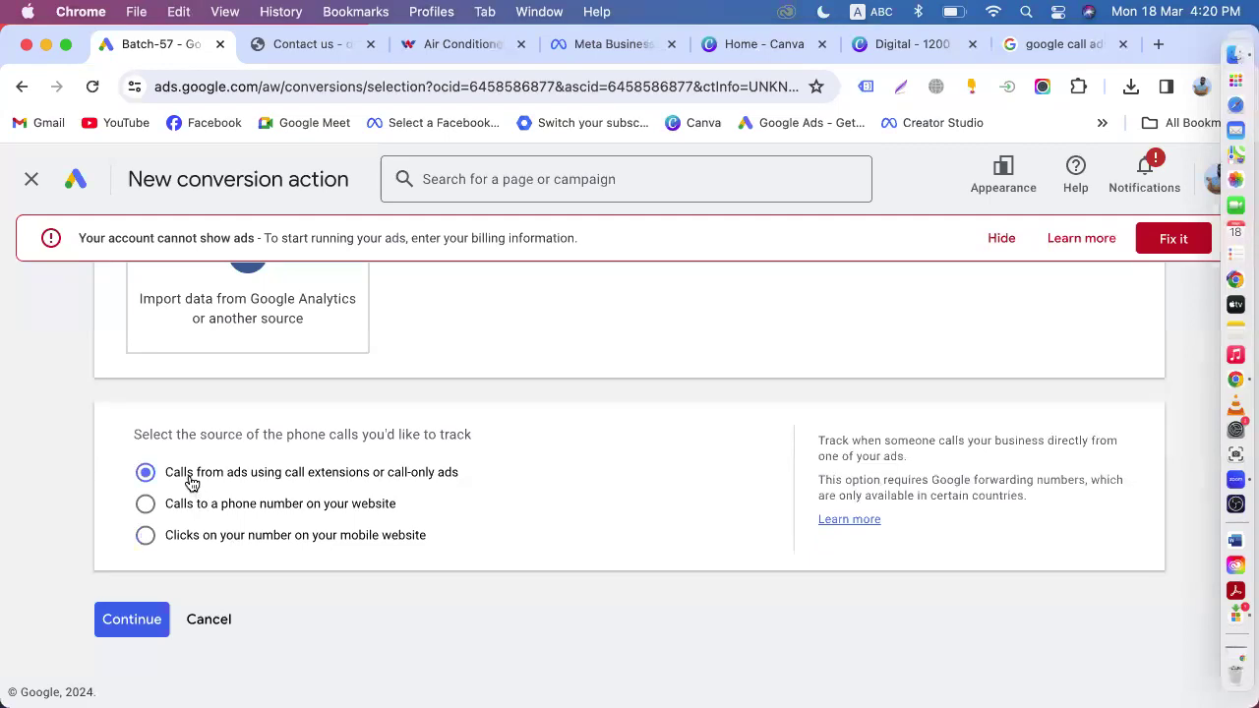
drag(471, 476, 179, 460)
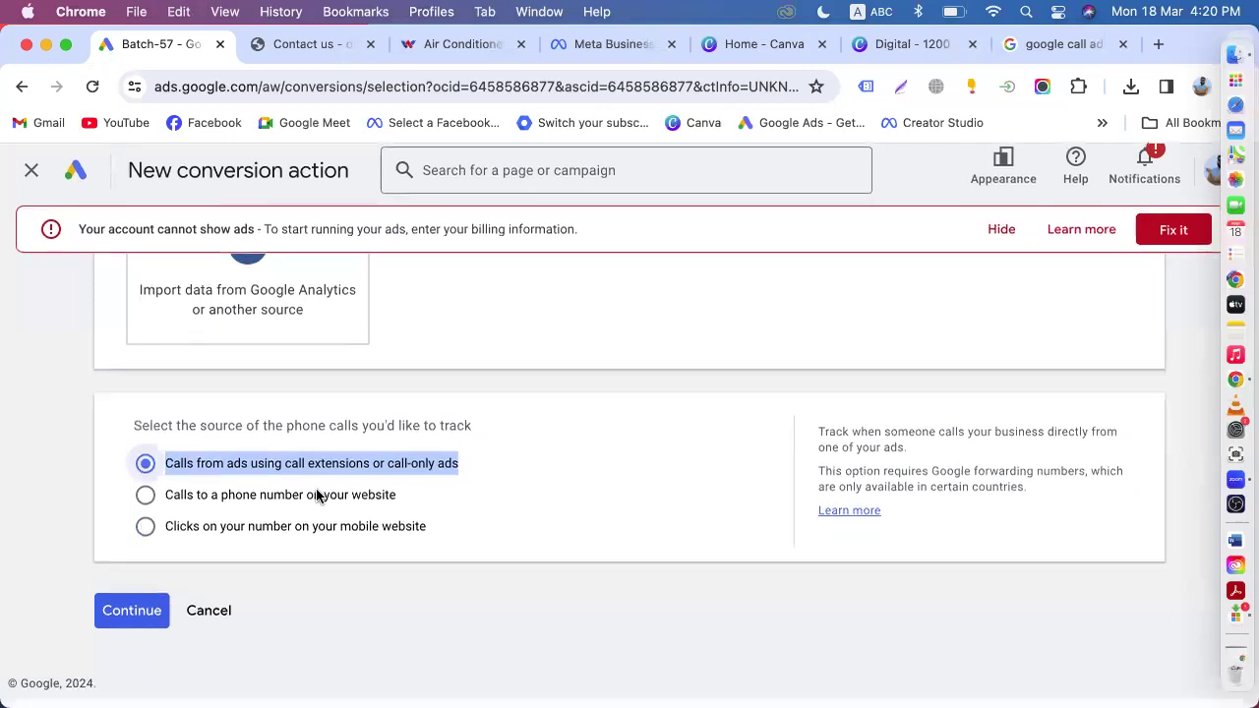
click(135, 618)
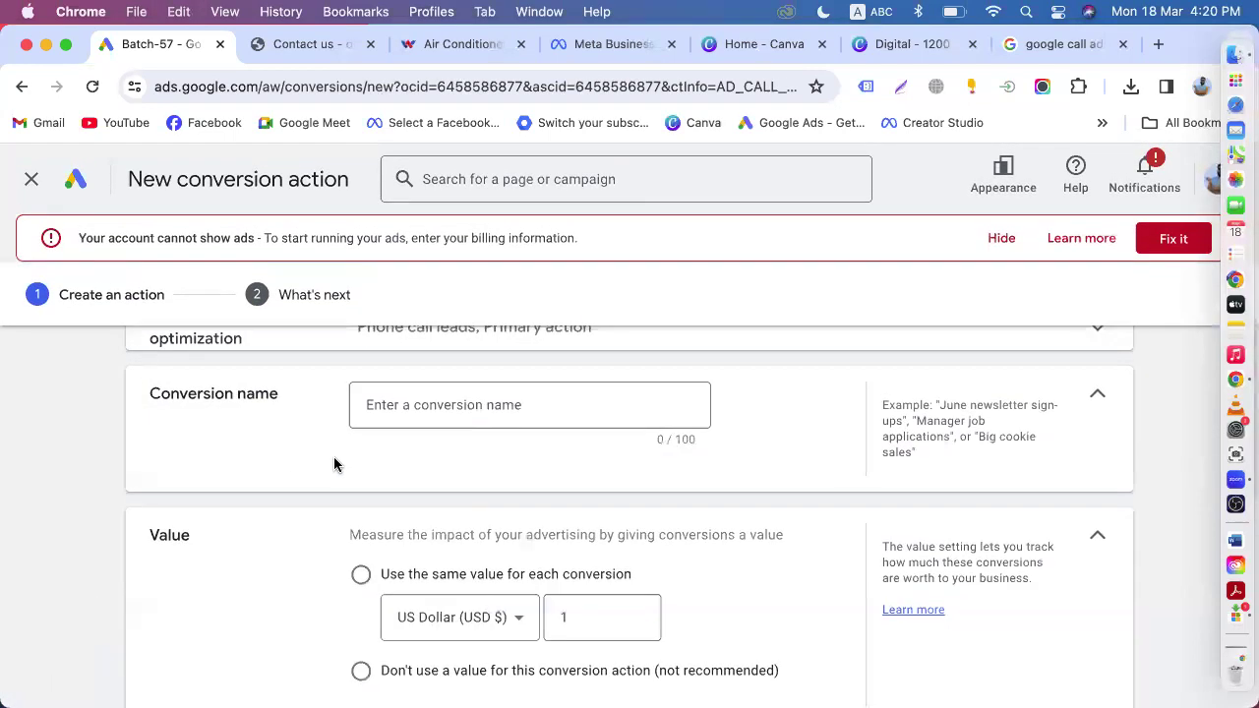
- Paste the copied label as the conversion name and shorten it to "call extensions or call-only ads"
click(402, 404)
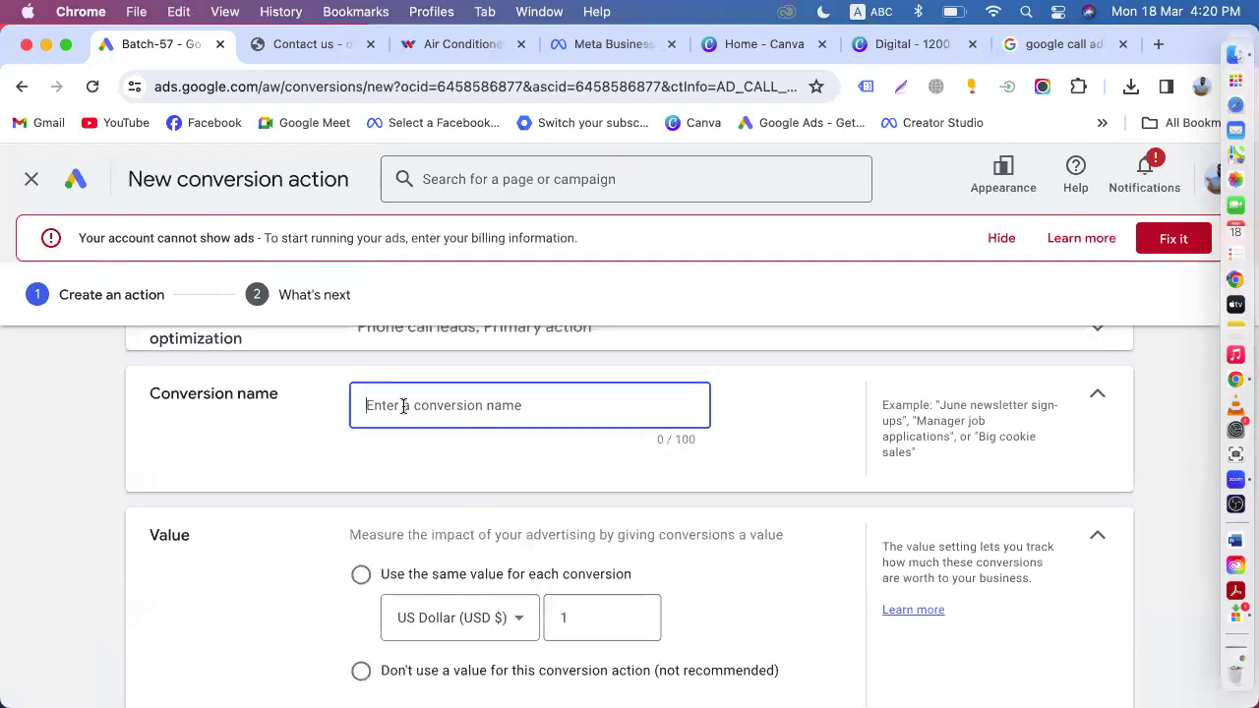
key(super+v)
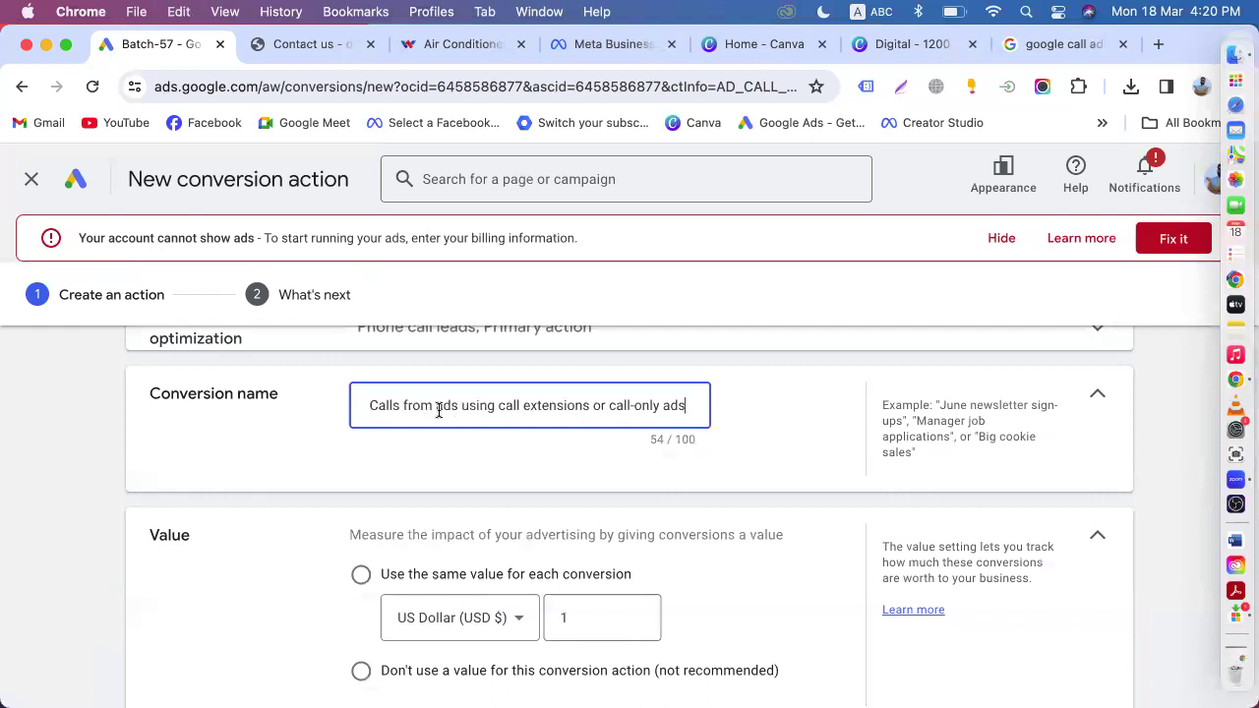
drag(500, 406, 332, 410)
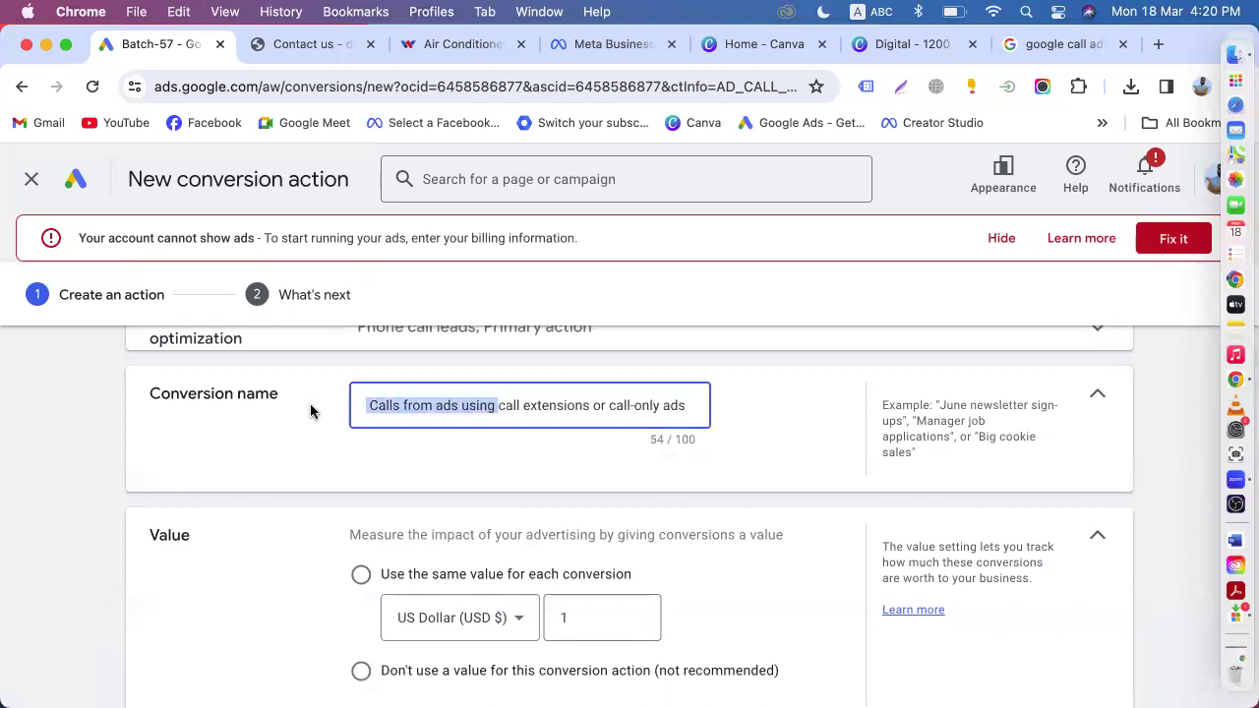
key(BackSpace)
- Set the conversion action to use no value and to count one conversion per click or interaction
scroll(561, 412, down, 3)
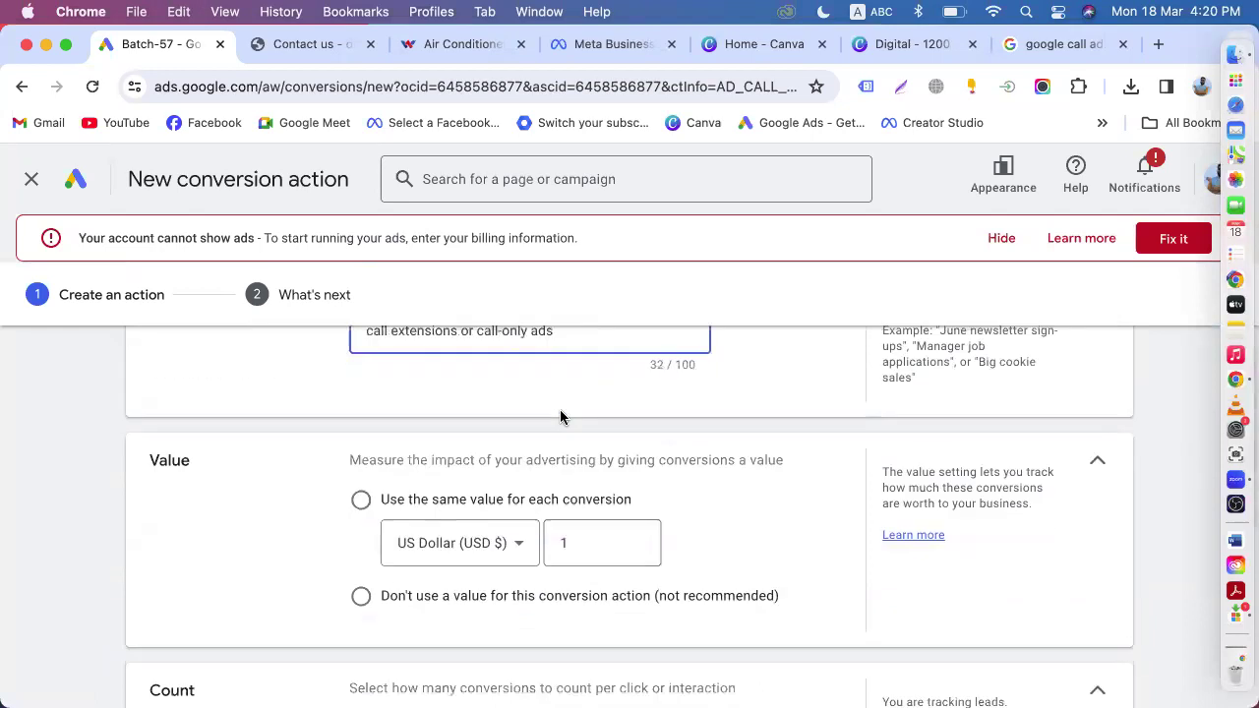
scroll(492, 433, up, 3)
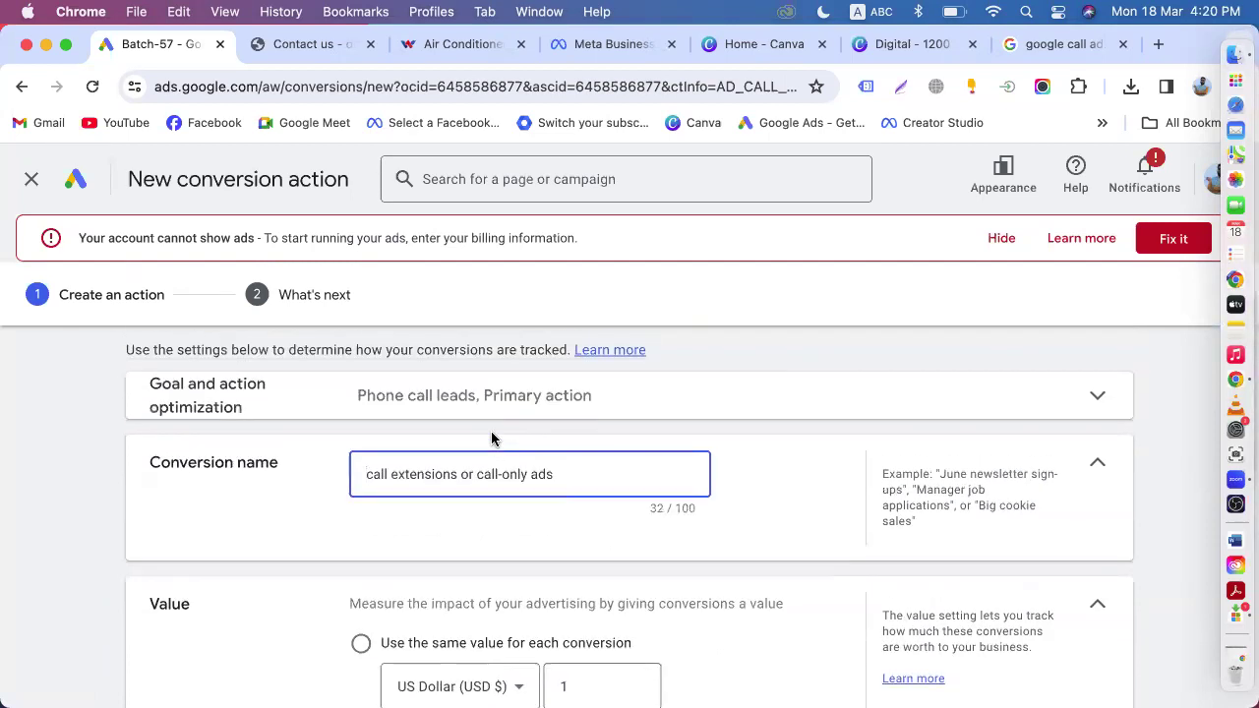
scroll(492, 439, down, 7)
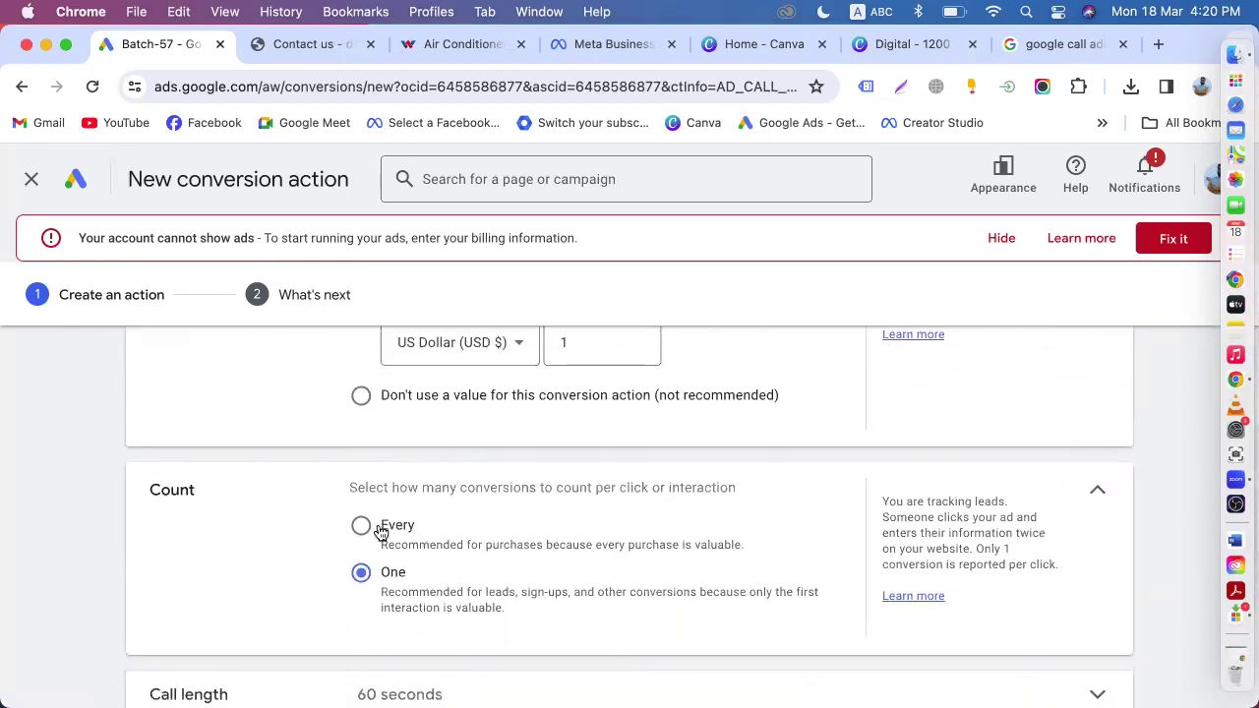
scroll(371, 547, up, 2)
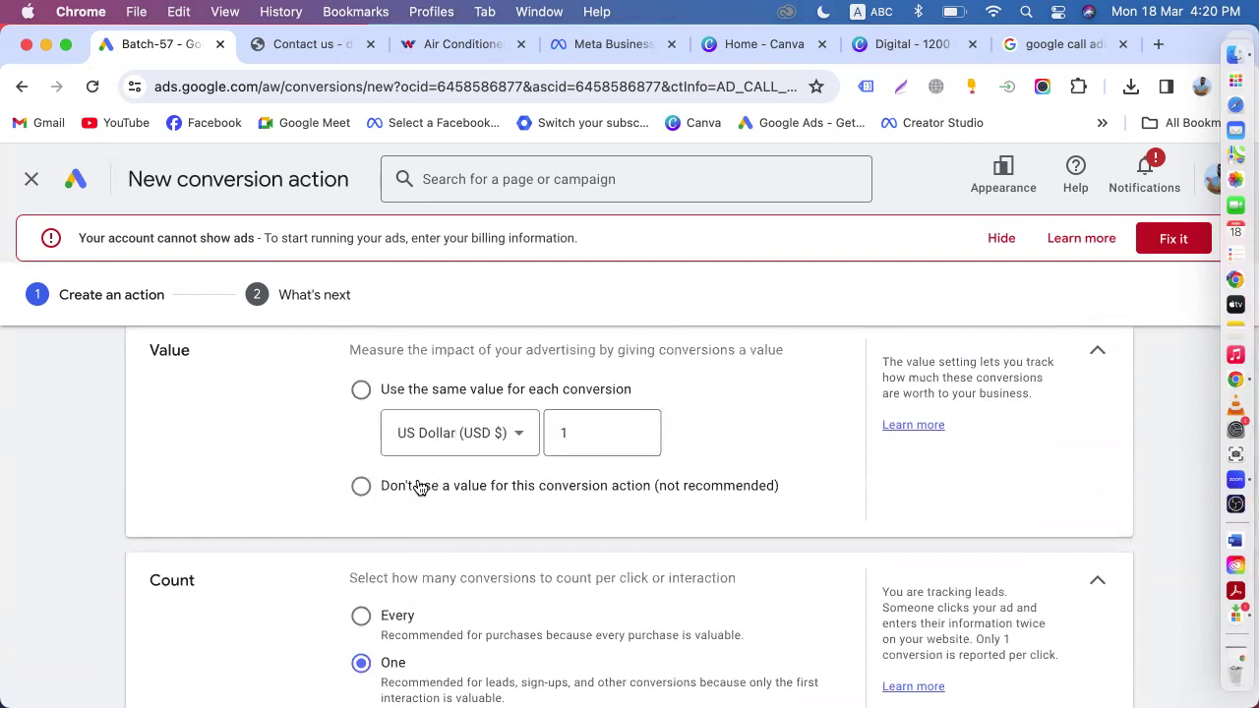
click(363, 489)
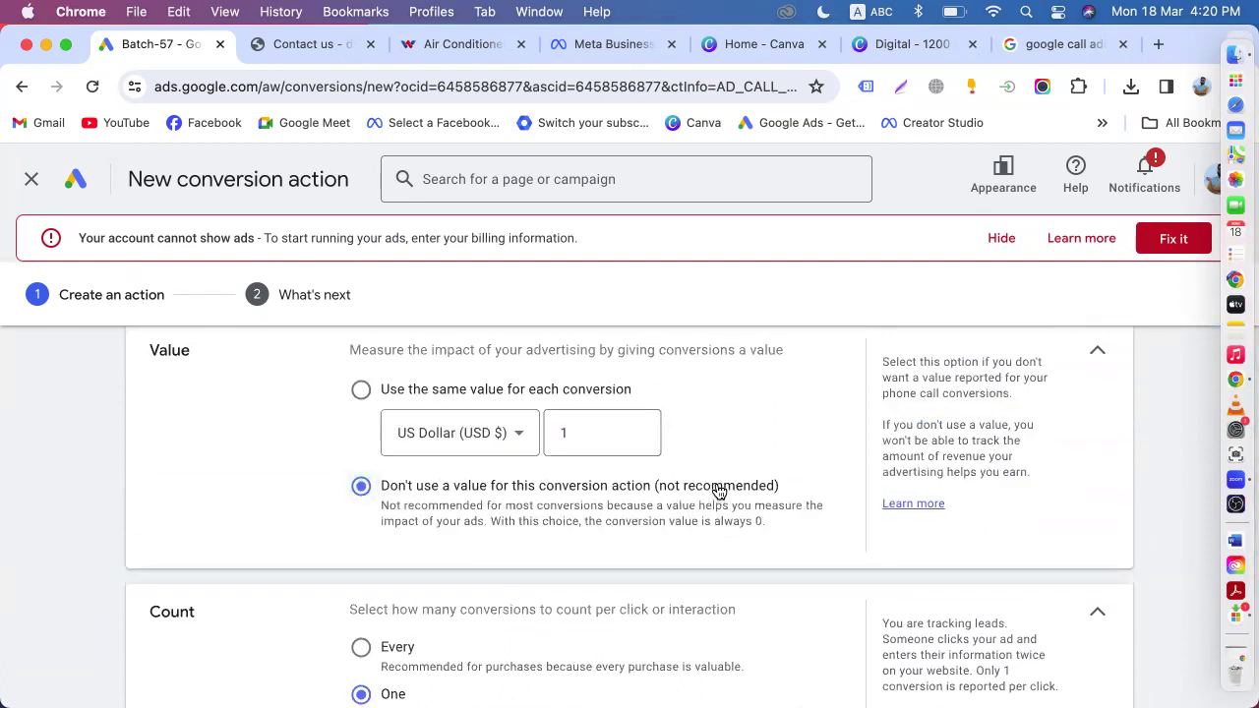
scroll(718, 491, down, 5)
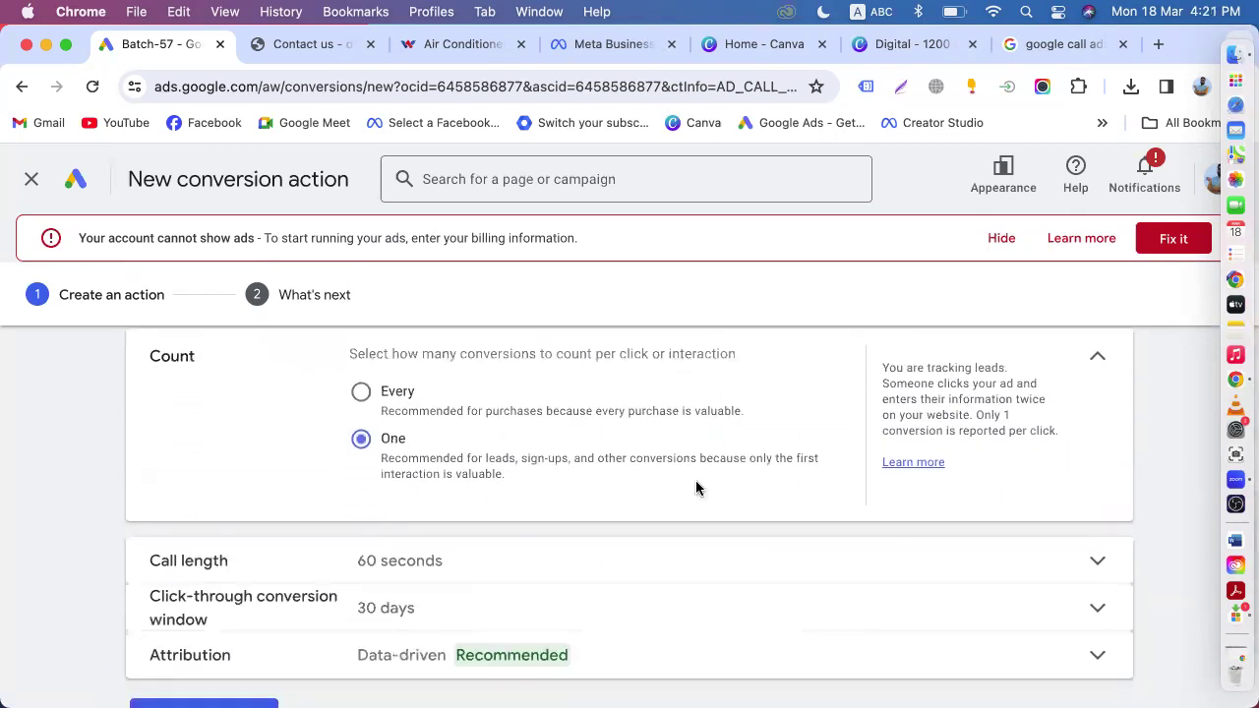
click(361, 391)
click(363, 445)
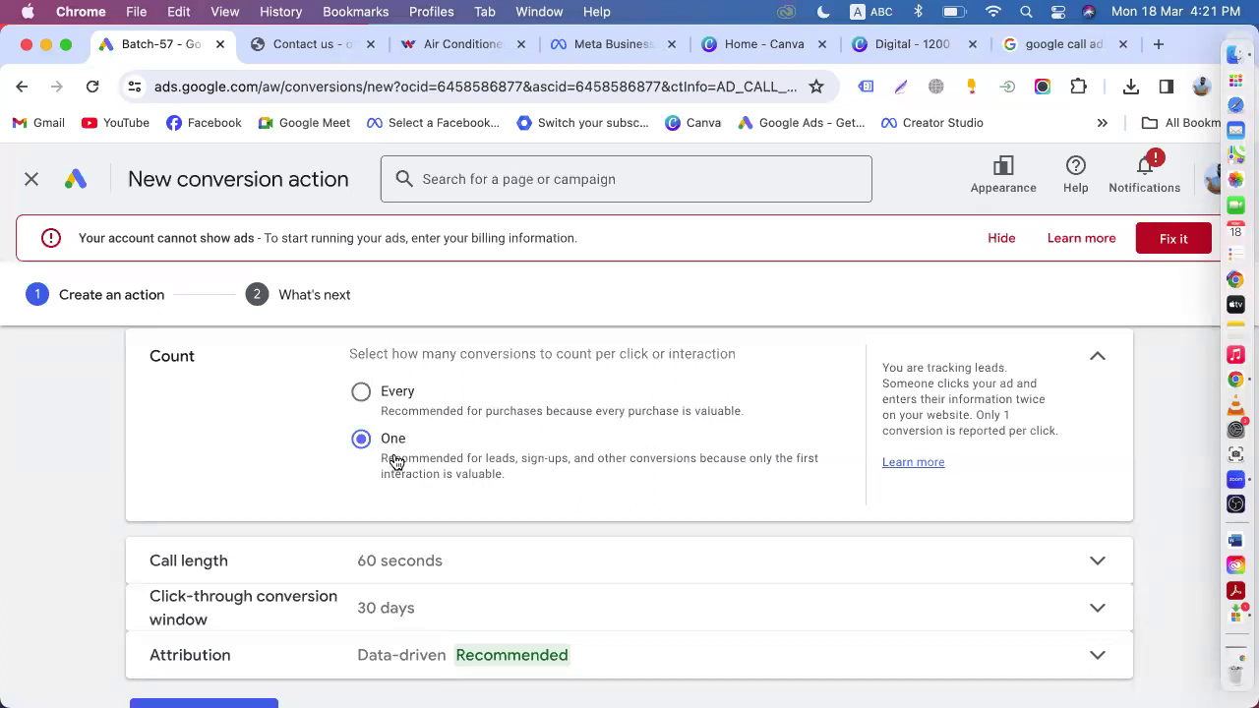
- Set the minimum call length that counts as a conversion to 30 seconds
scroll(399, 462, down, 2)
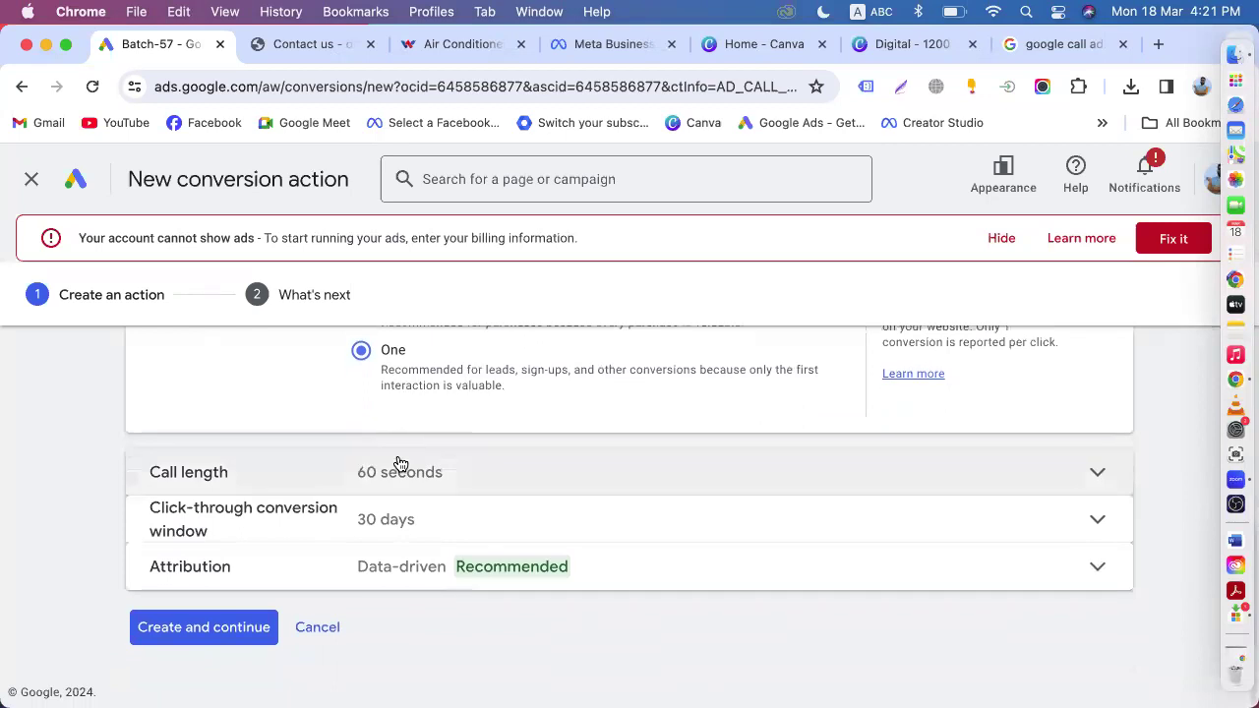
click(385, 476)
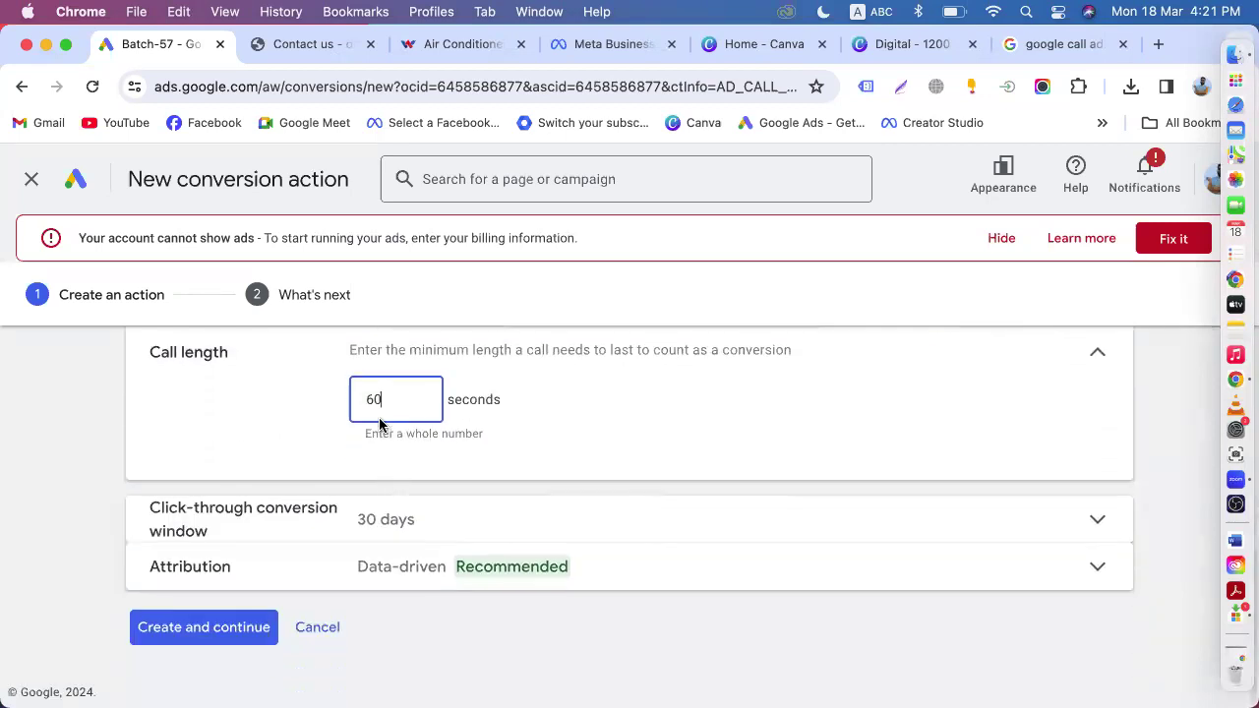
key(BackSpace)
key(BackSpace)
text(30)
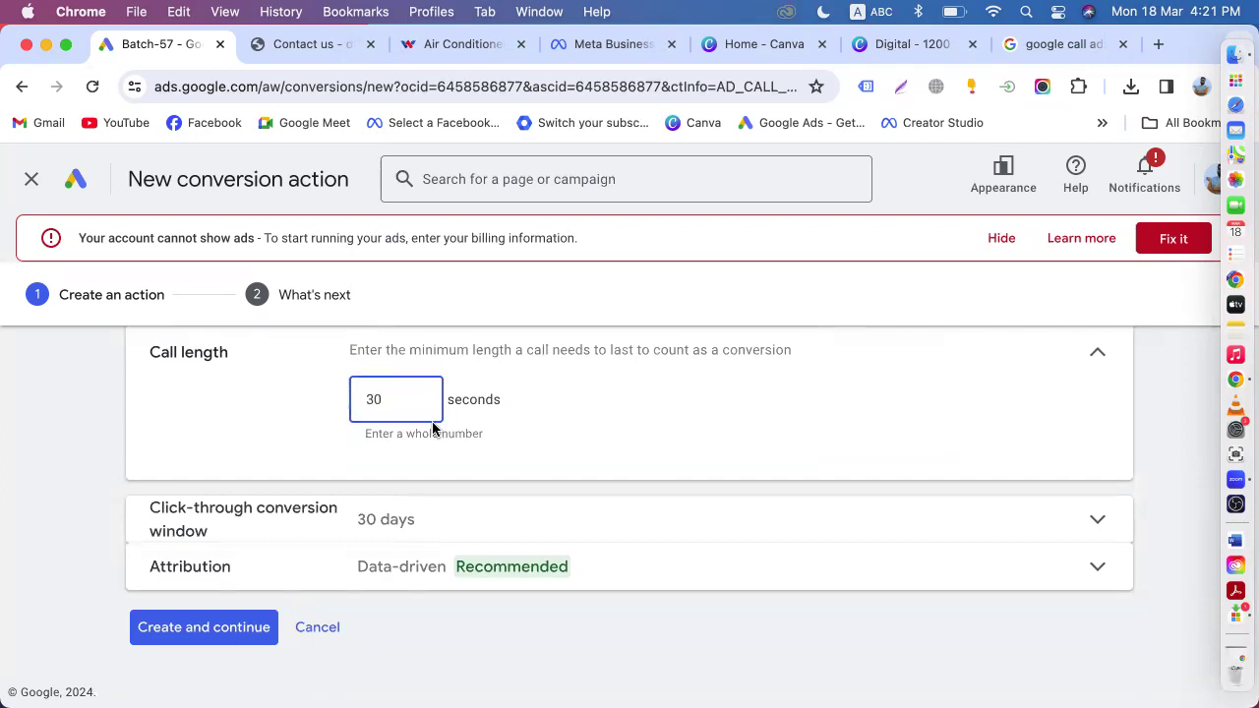
click(470, 472)
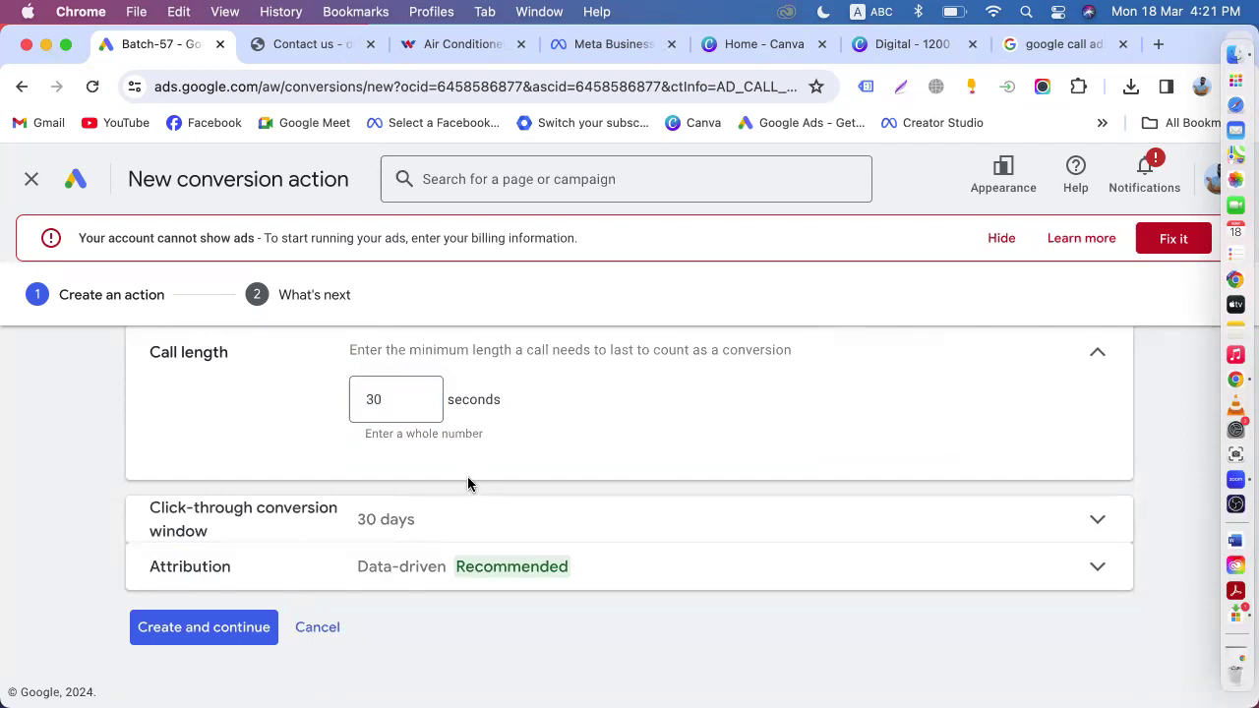
click(388, 402)
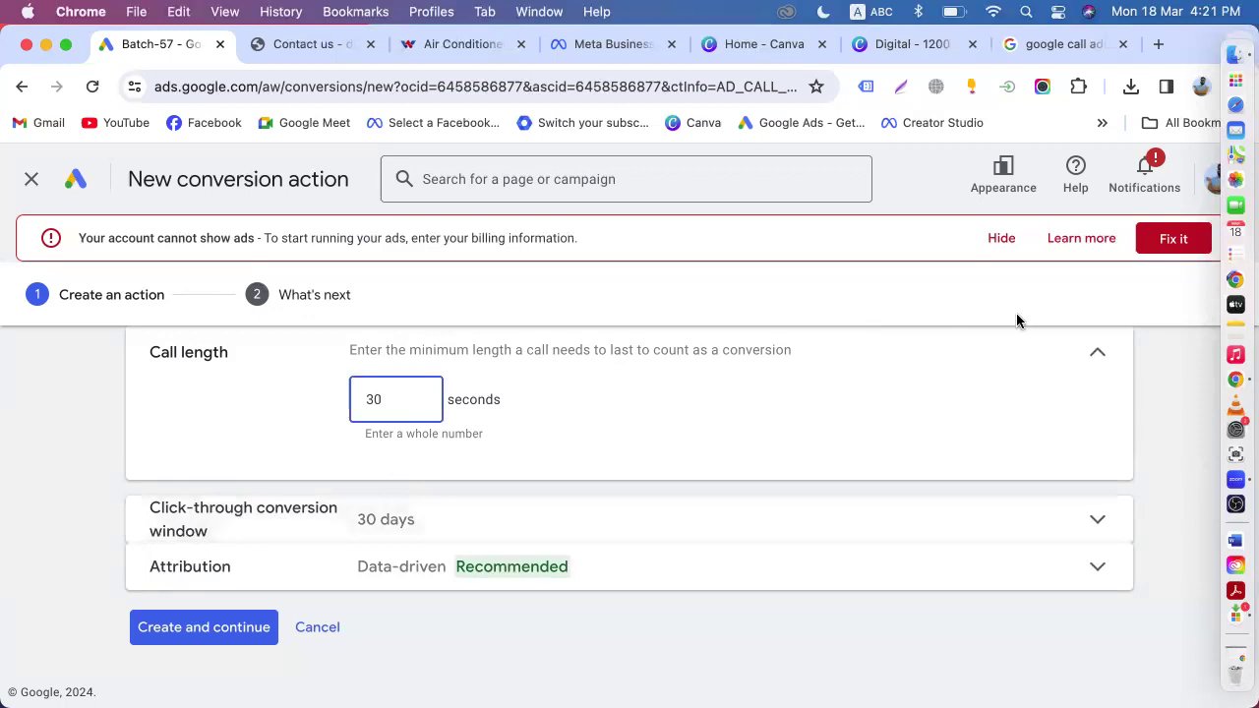
click(1094, 358)
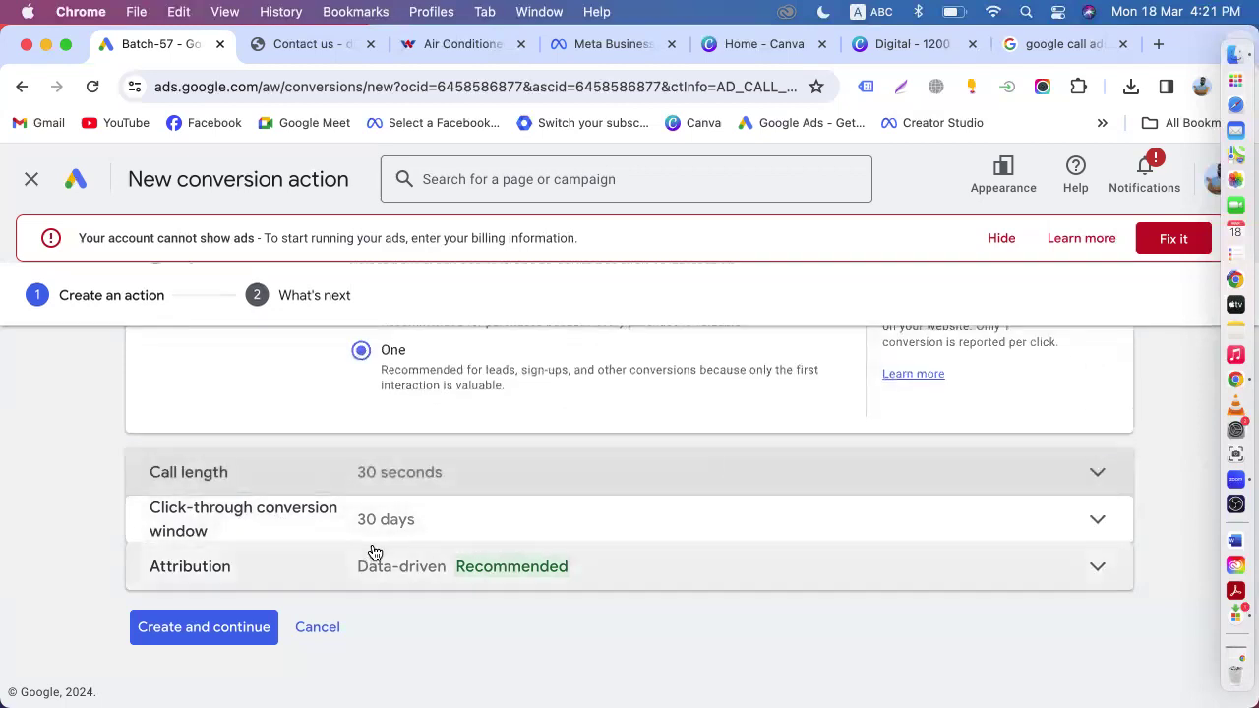
- Check the click-through conversion window setting and create the phone call conversion action
click(374, 534)
scroll(339, 536, down, 5)
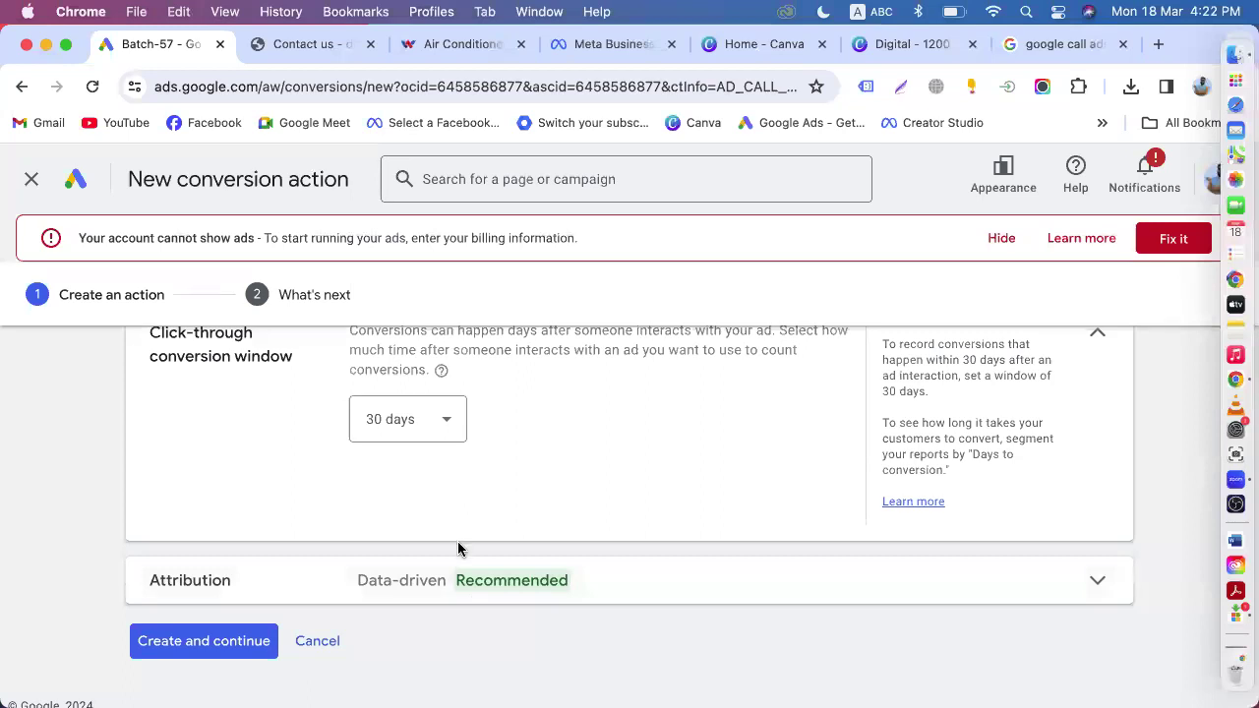
scroll(387, 565, up, 1)
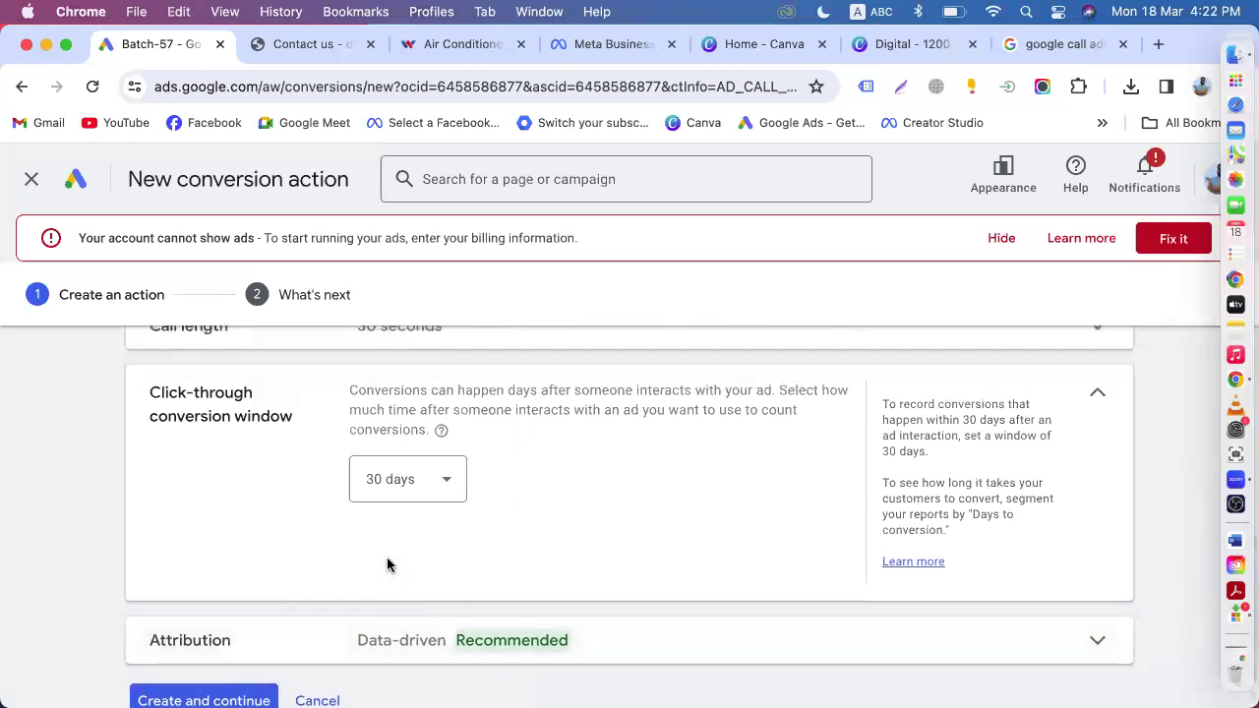
scroll(388, 565, up, 2)
click(1099, 507)
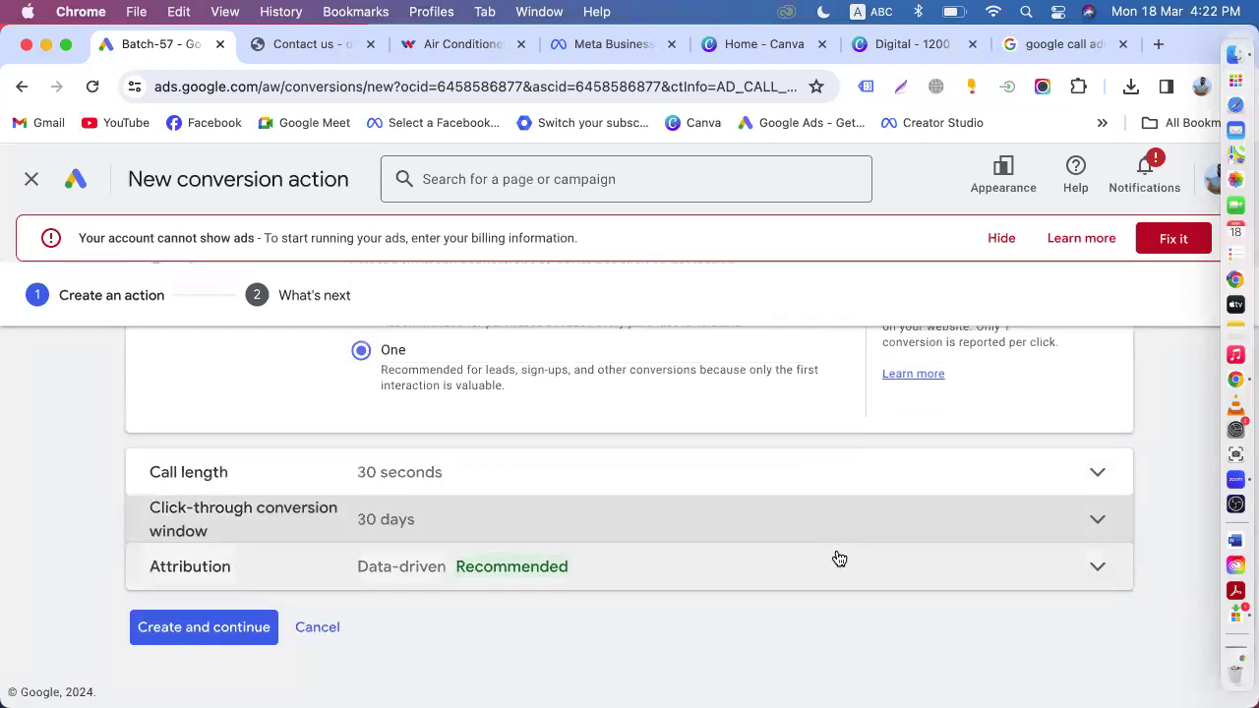
click(203, 638)
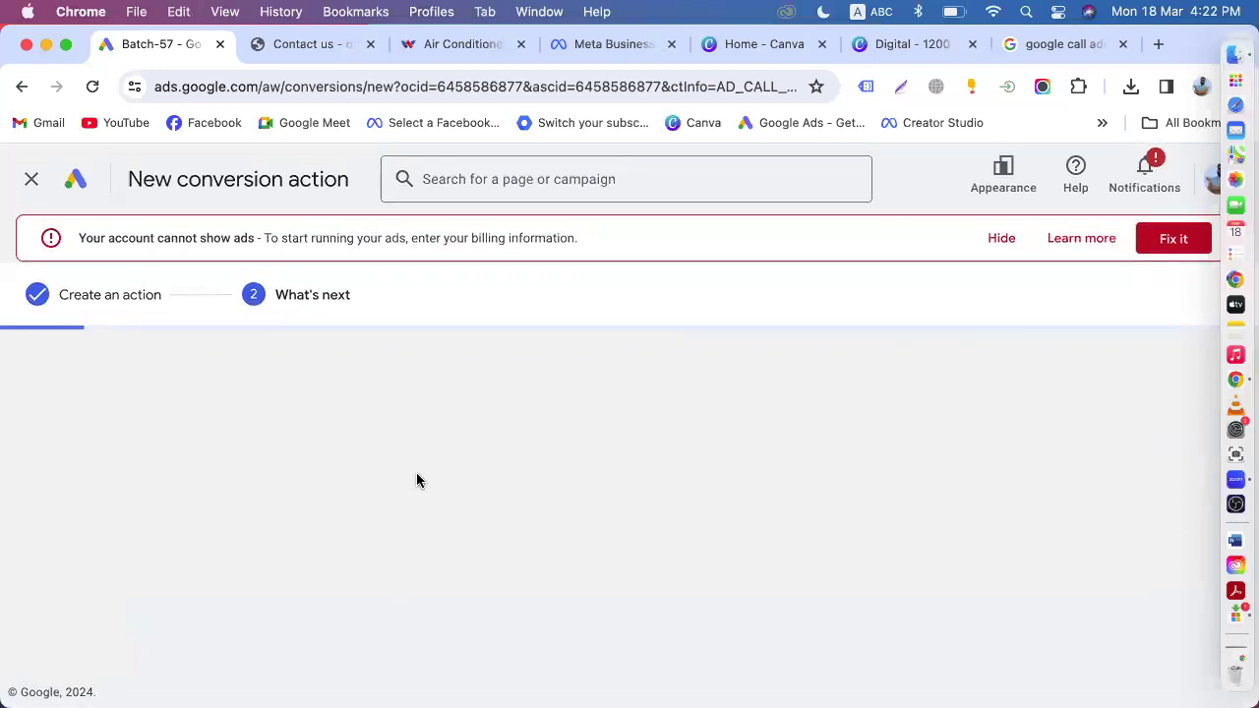
scroll(444, 556, down, 2)
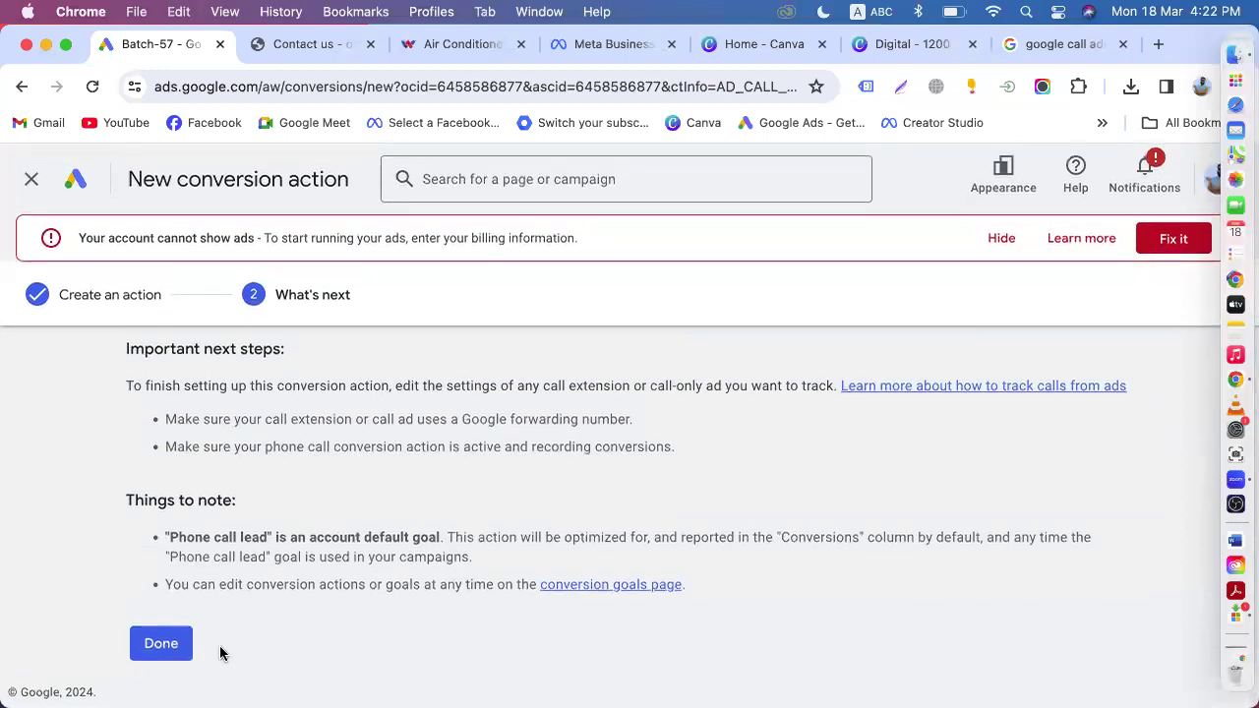
- Finish the current setup and start a new phone call conversion action that tracks calls to a phone number on the website
click(168, 654)
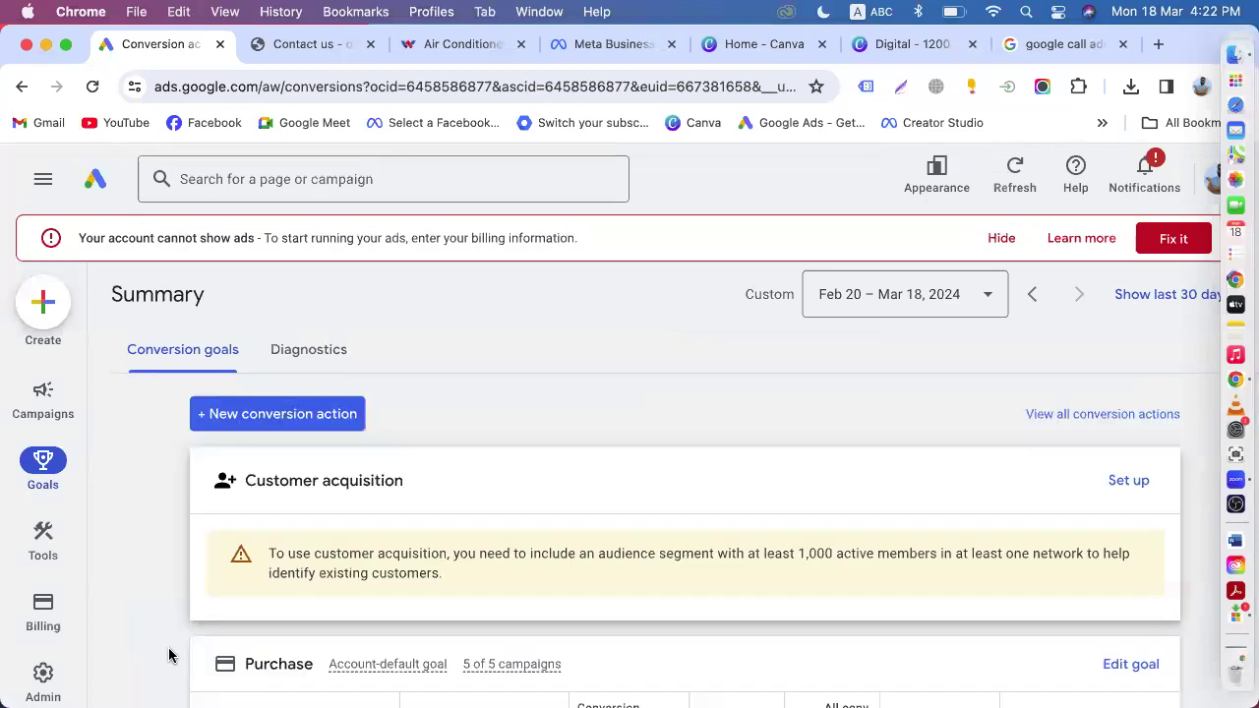
click(257, 423)
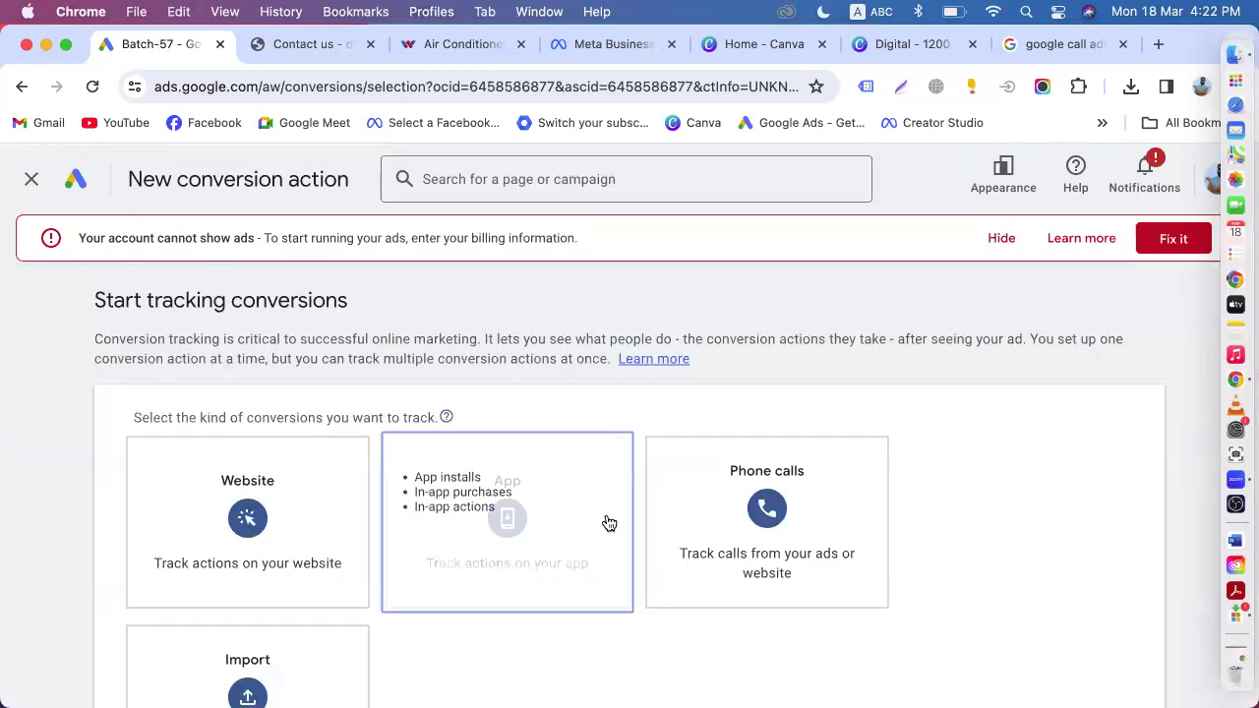
click(695, 586)
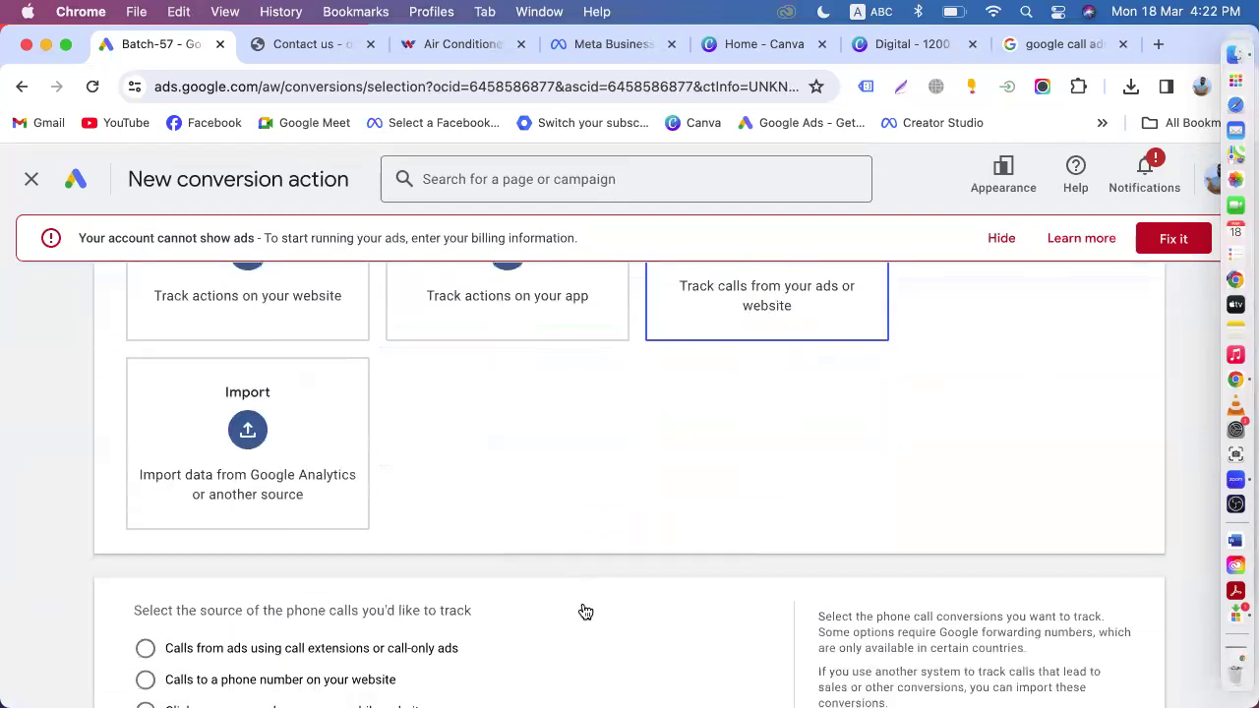
click(253, 500)
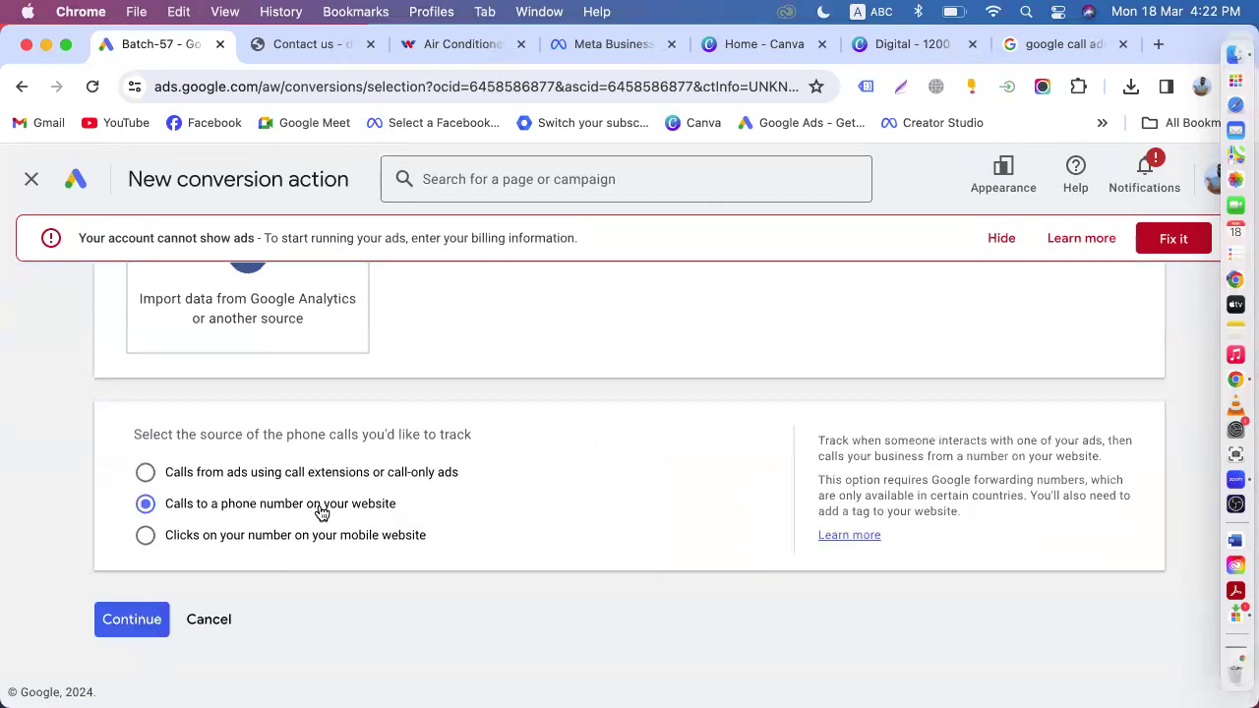
- Copy the words "phone number on your website" from the selected call source's label
drag(407, 507, 222, 508)
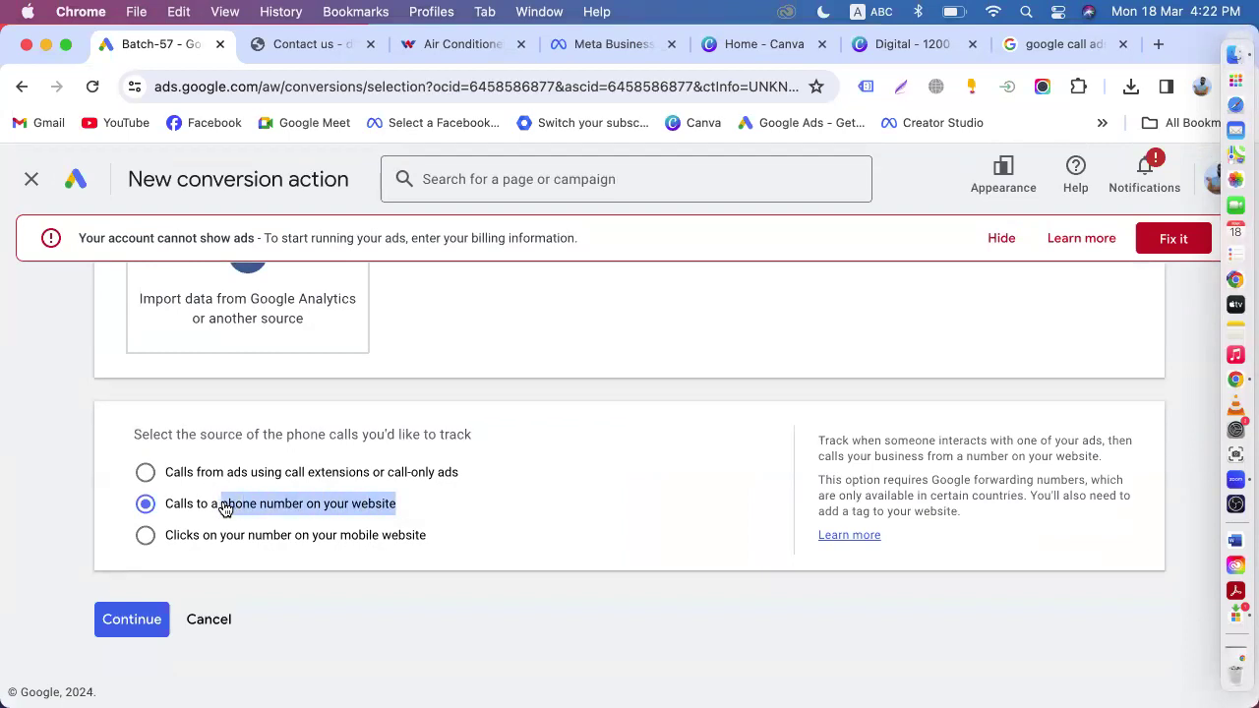
right_click(253, 510)
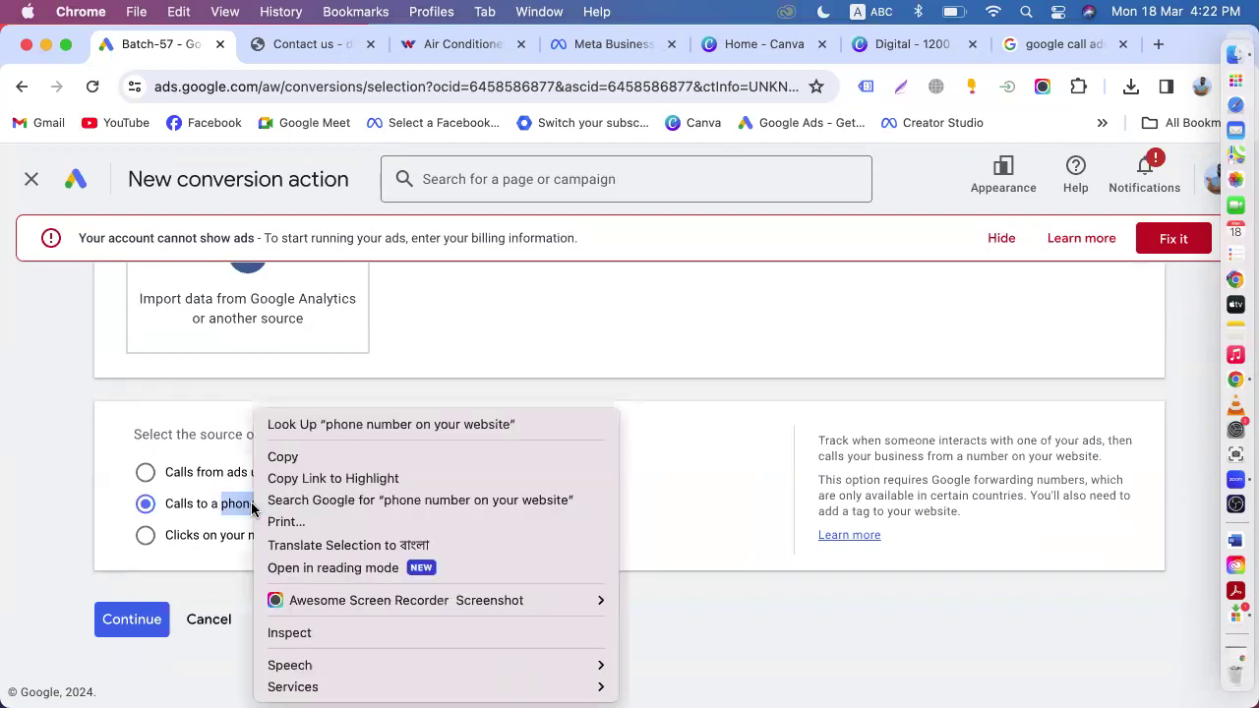
click(284, 459)
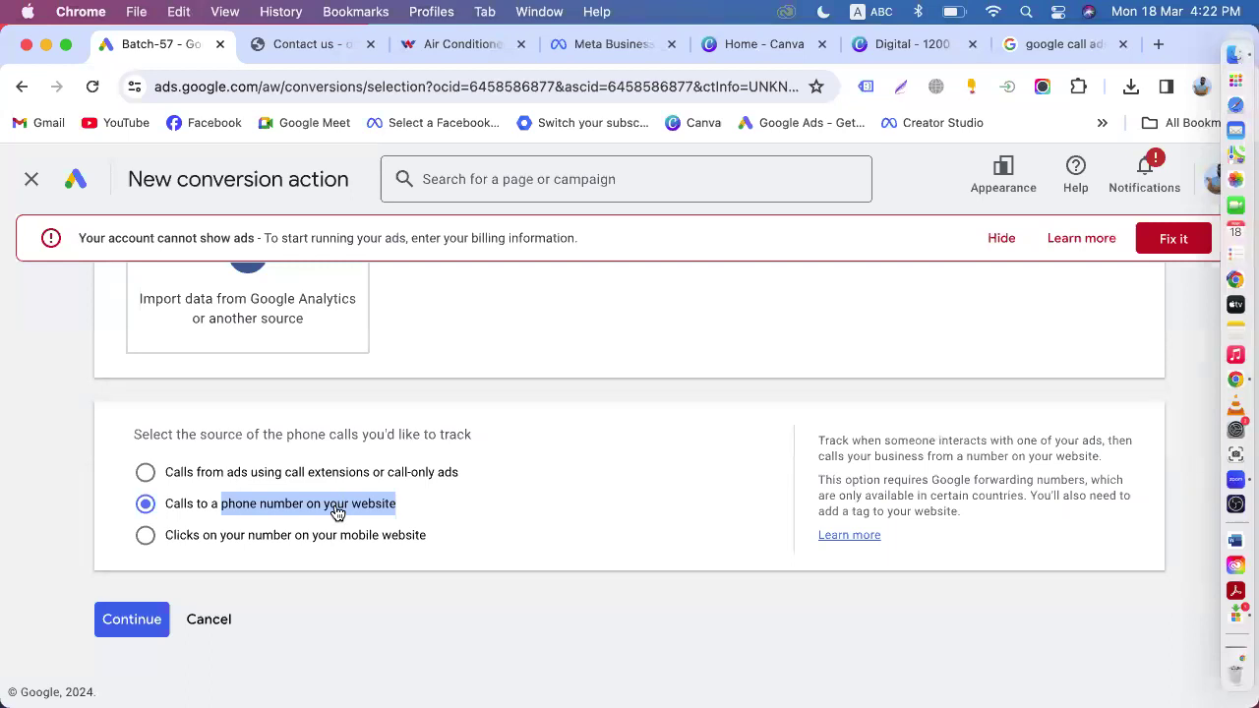
- Examine the first phone number on the website's contact page and return to the conversion action setup
click(330, 45)
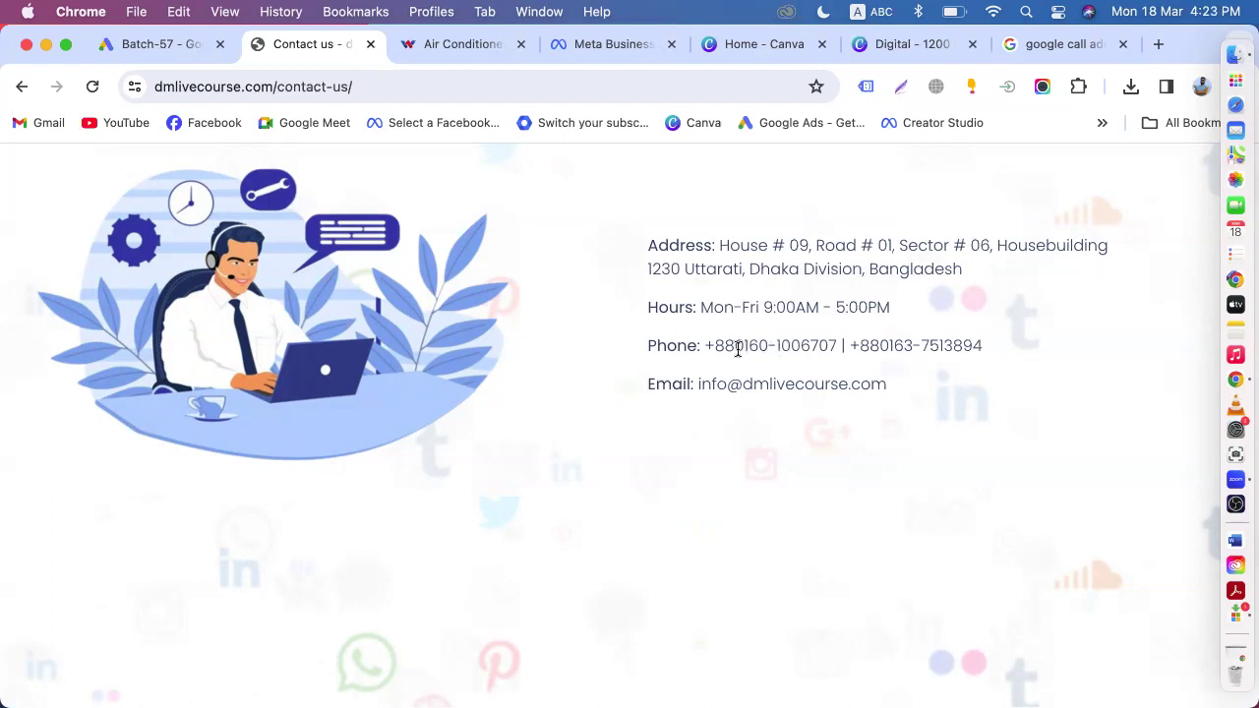
drag(734, 347, 836, 339)
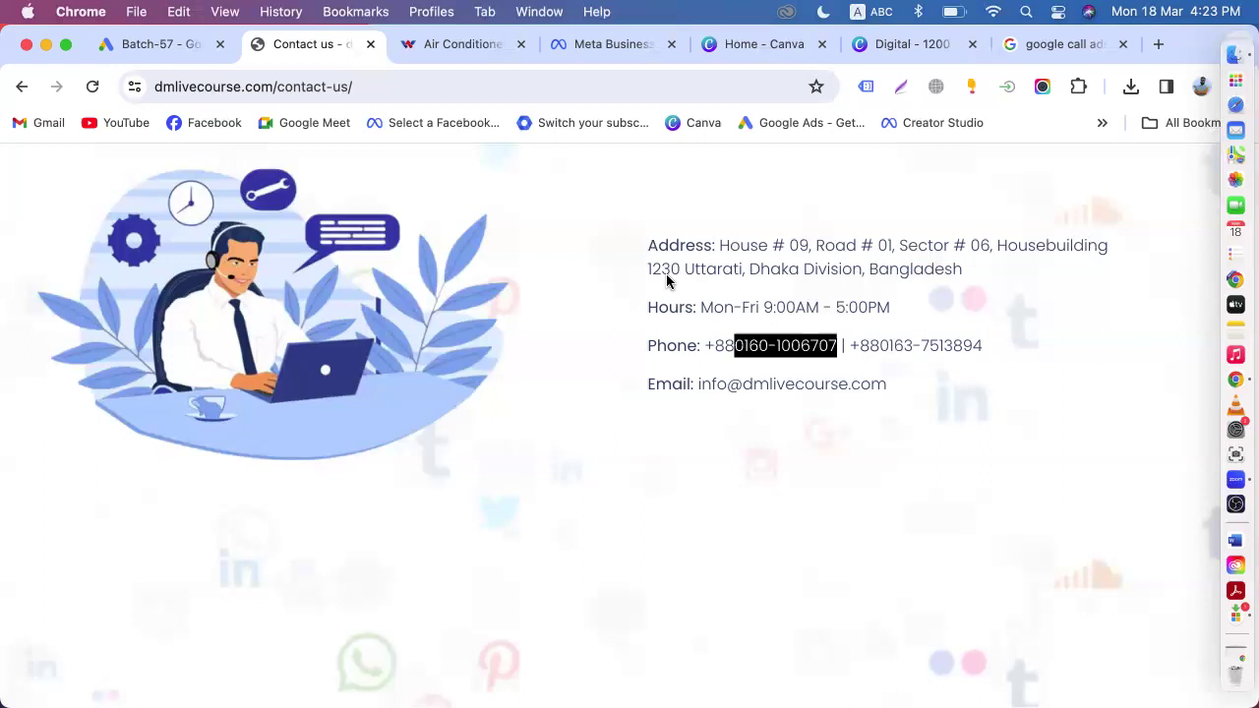
click(156, 43)
scroll(354, 393, up, 1)
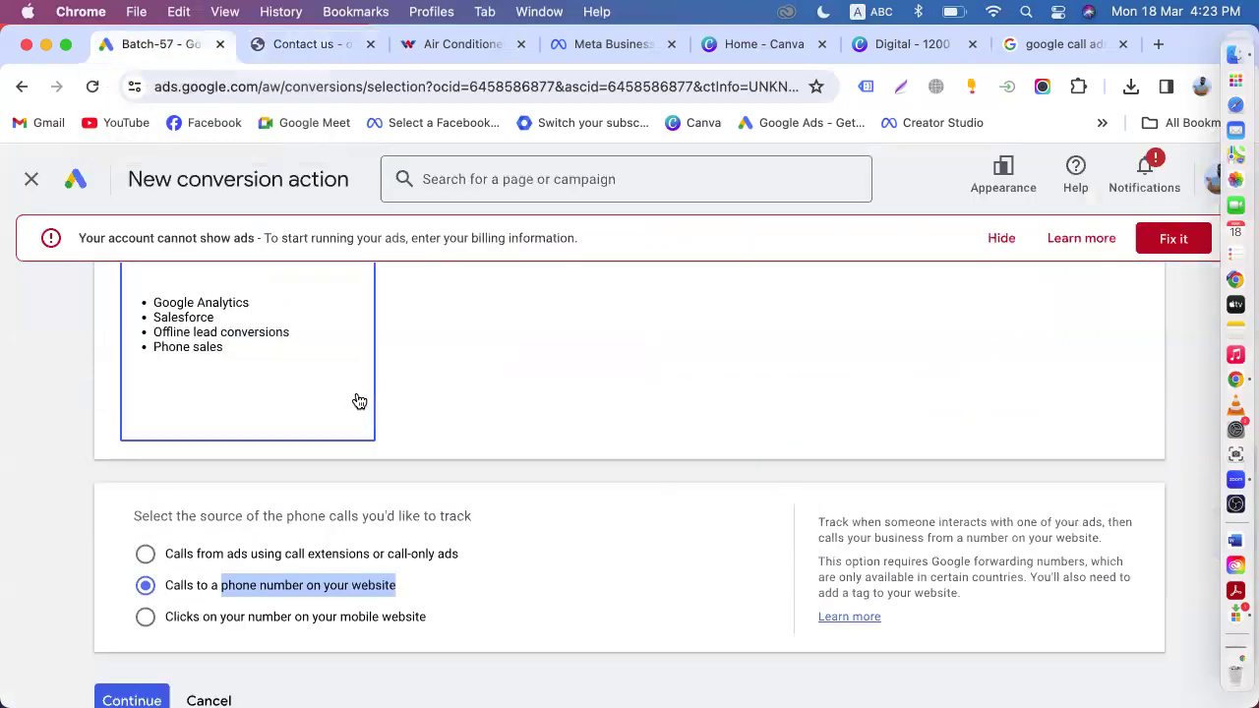
scroll(299, 578, down, 1)
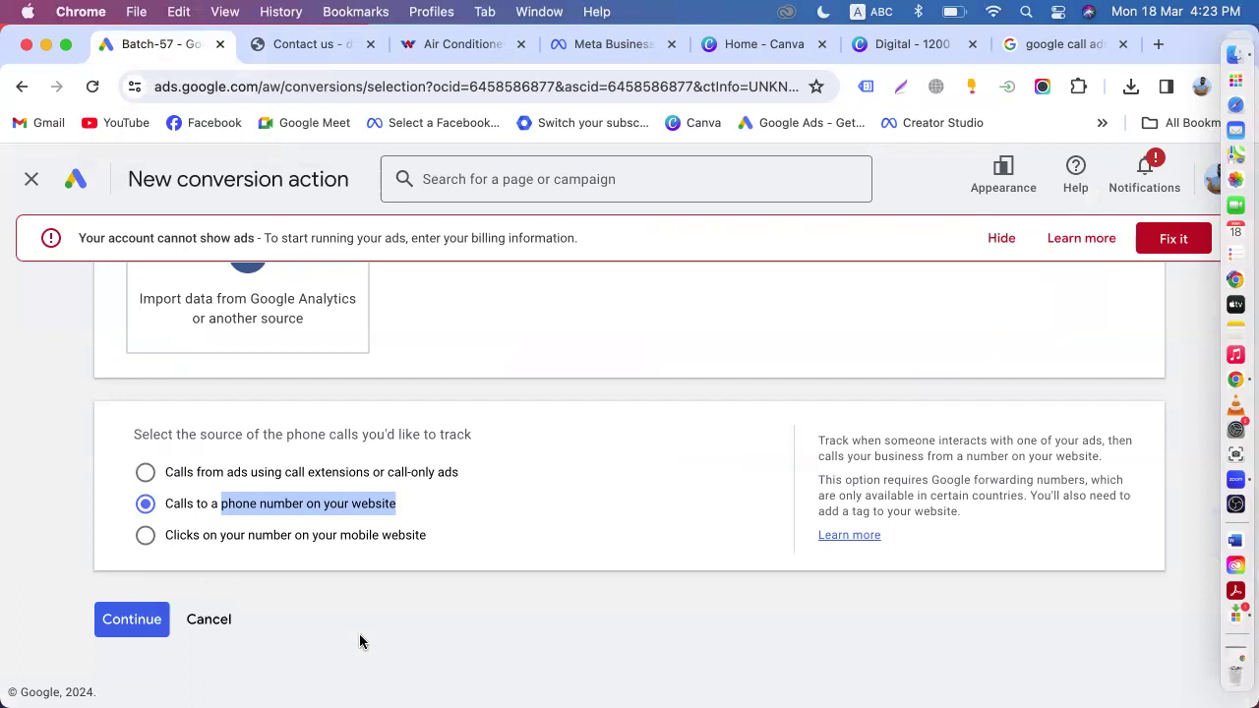
- Continue with website calls, name the conversion action "phone number on your website" and set it to use no value
click(129, 617)
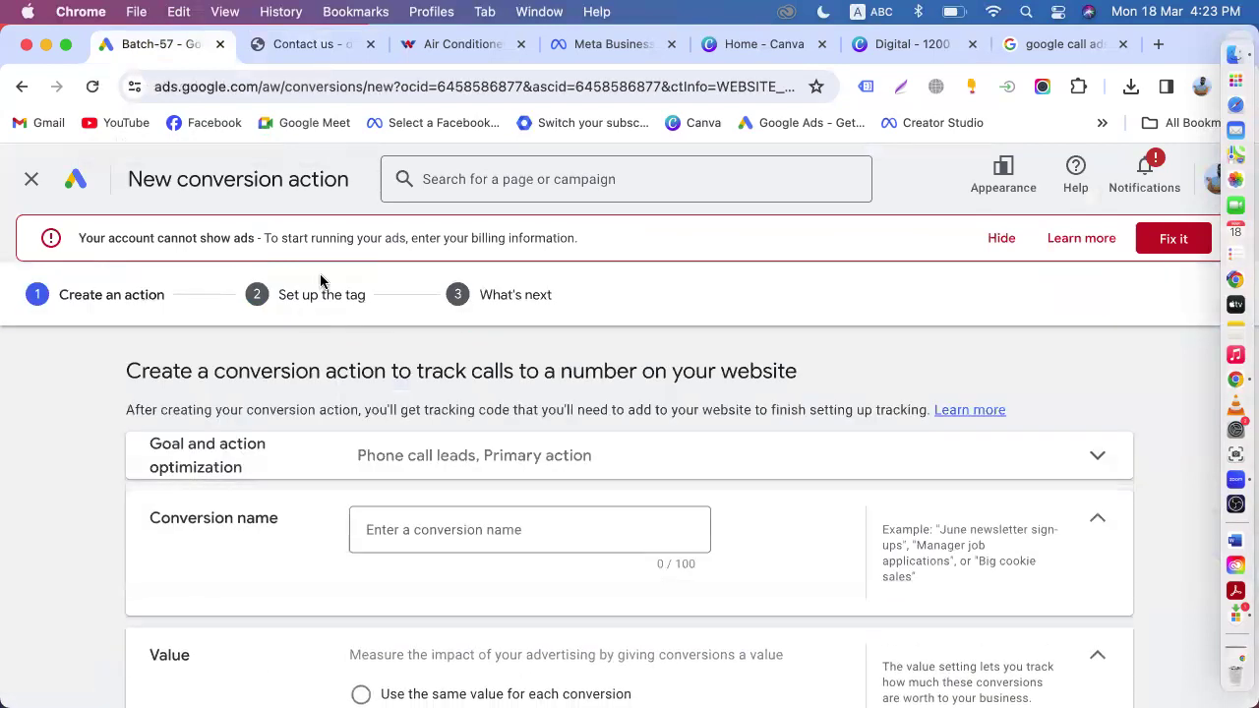
click(430, 543)
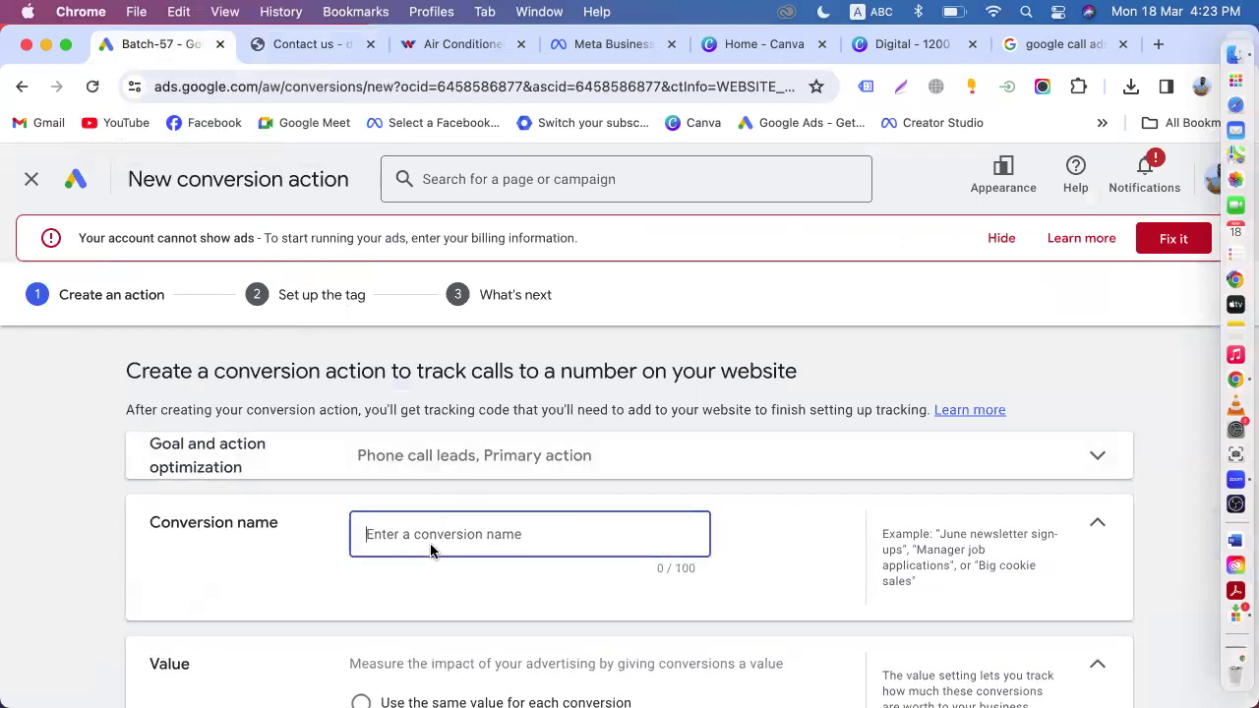
text(phone number on your website)
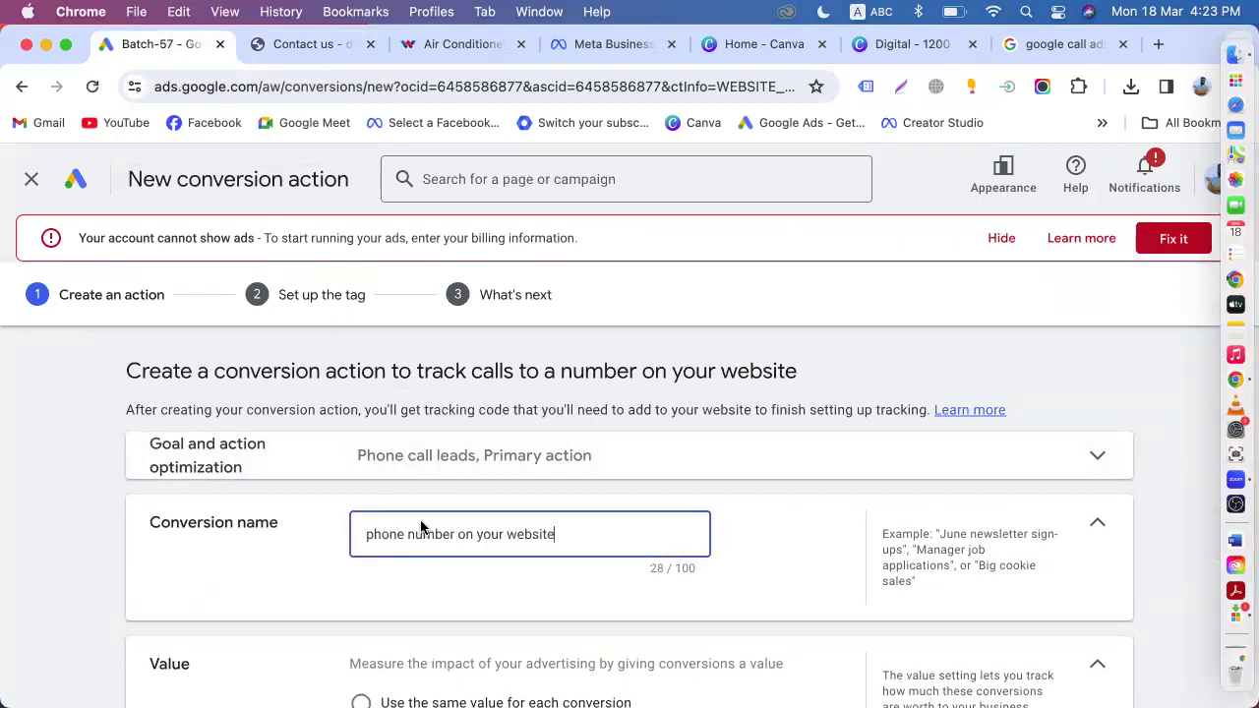
scroll(393, 561, down, 3)
click(394, 629)
scroll(398, 590, down, 6)
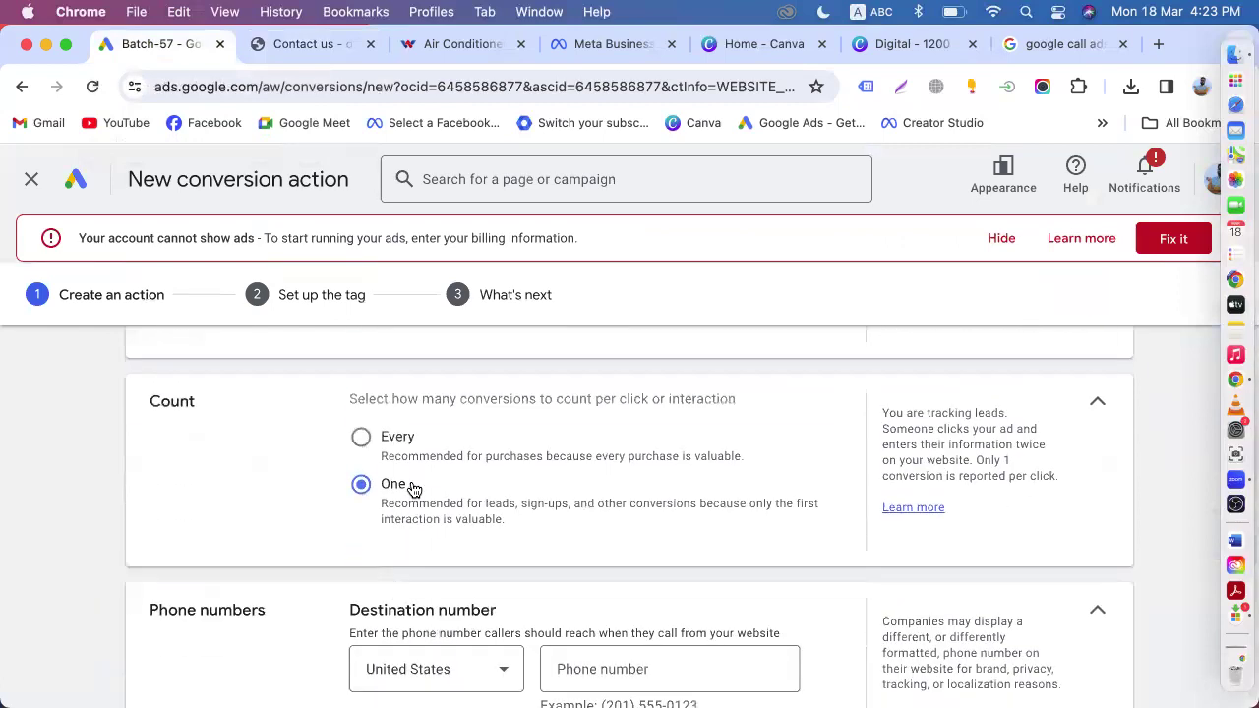
- Copy the first phone number from the website's contact page and enter it as the destination number
scroll(414, 511, down, 5)
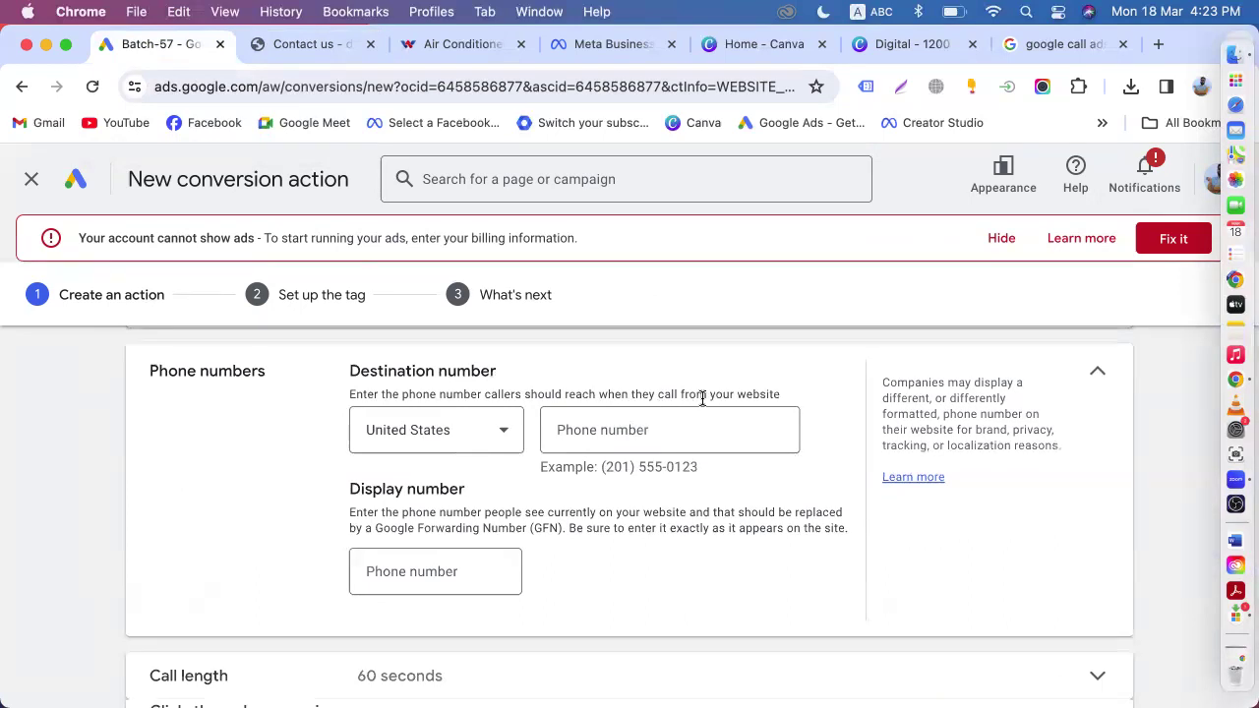
click(633, 423)
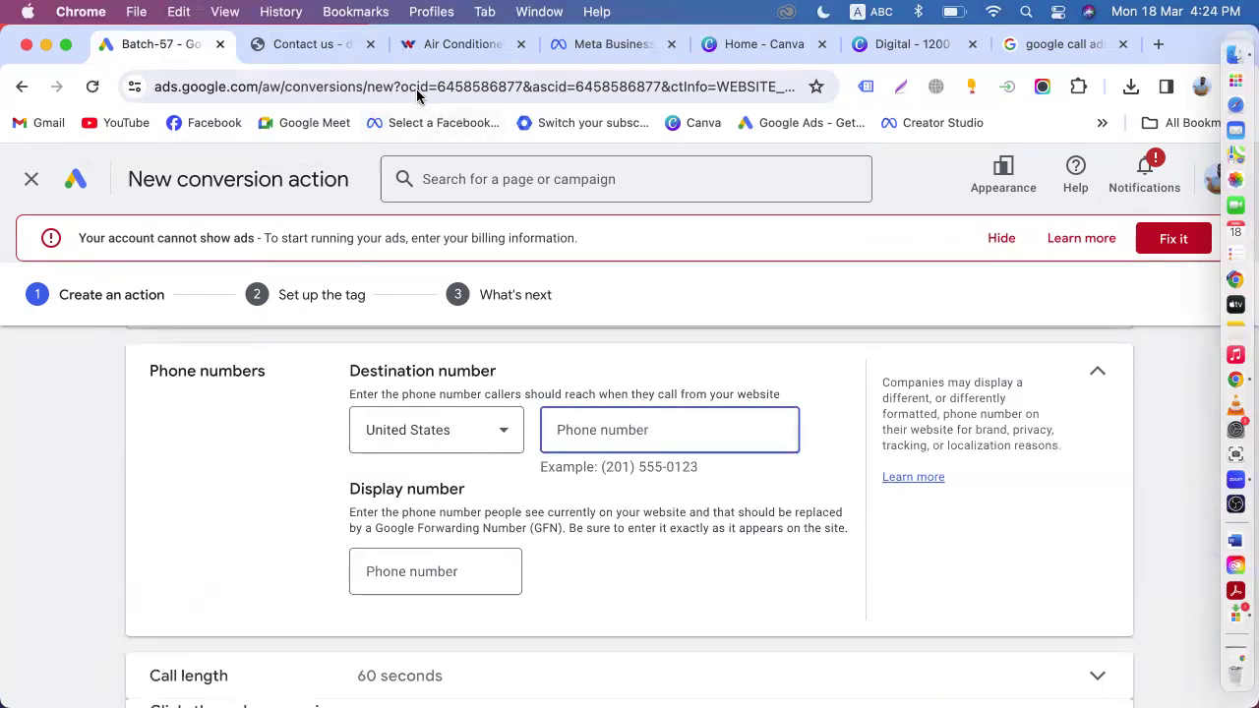
click(305, 61)
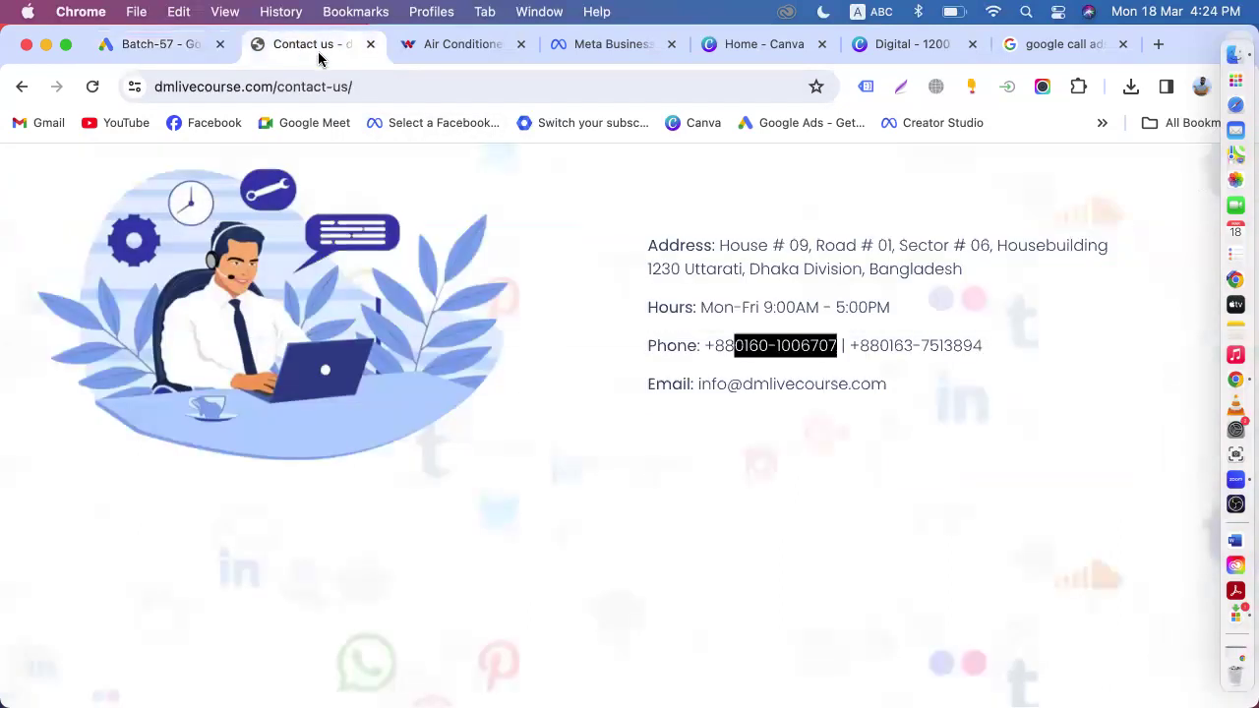
right_click(787, 351)
click(817, 392)
click(153, 52)
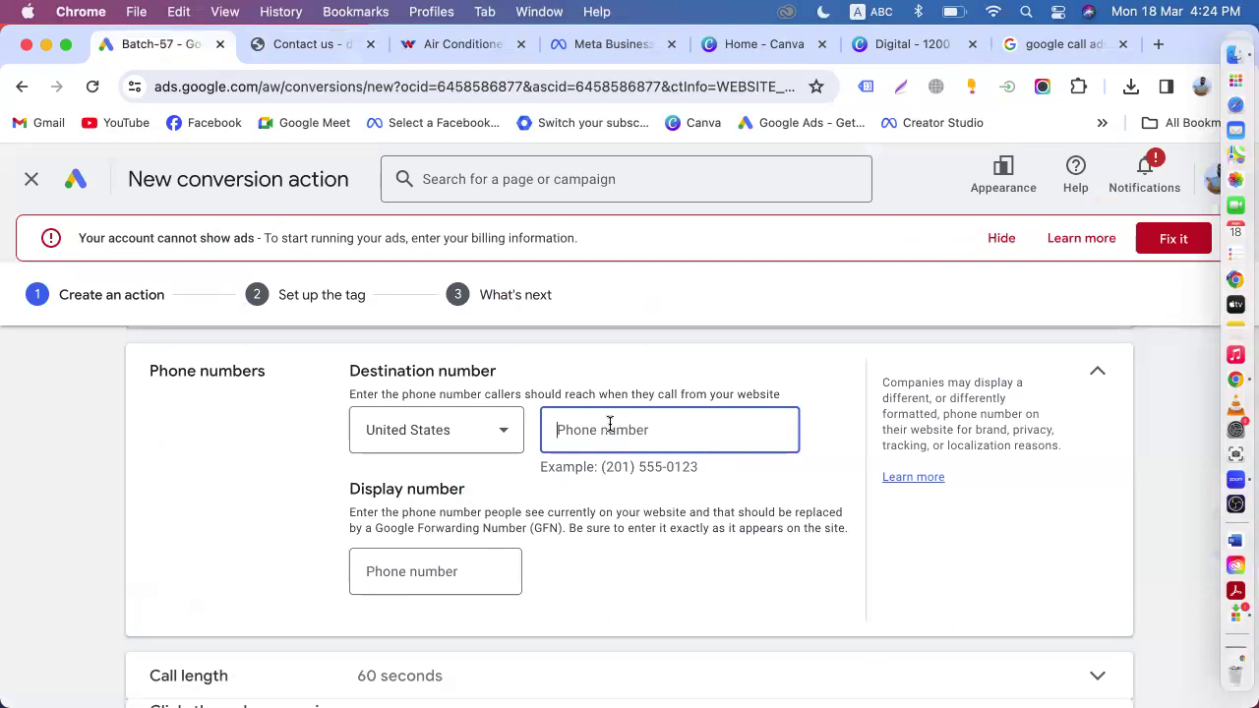
key(super+v)
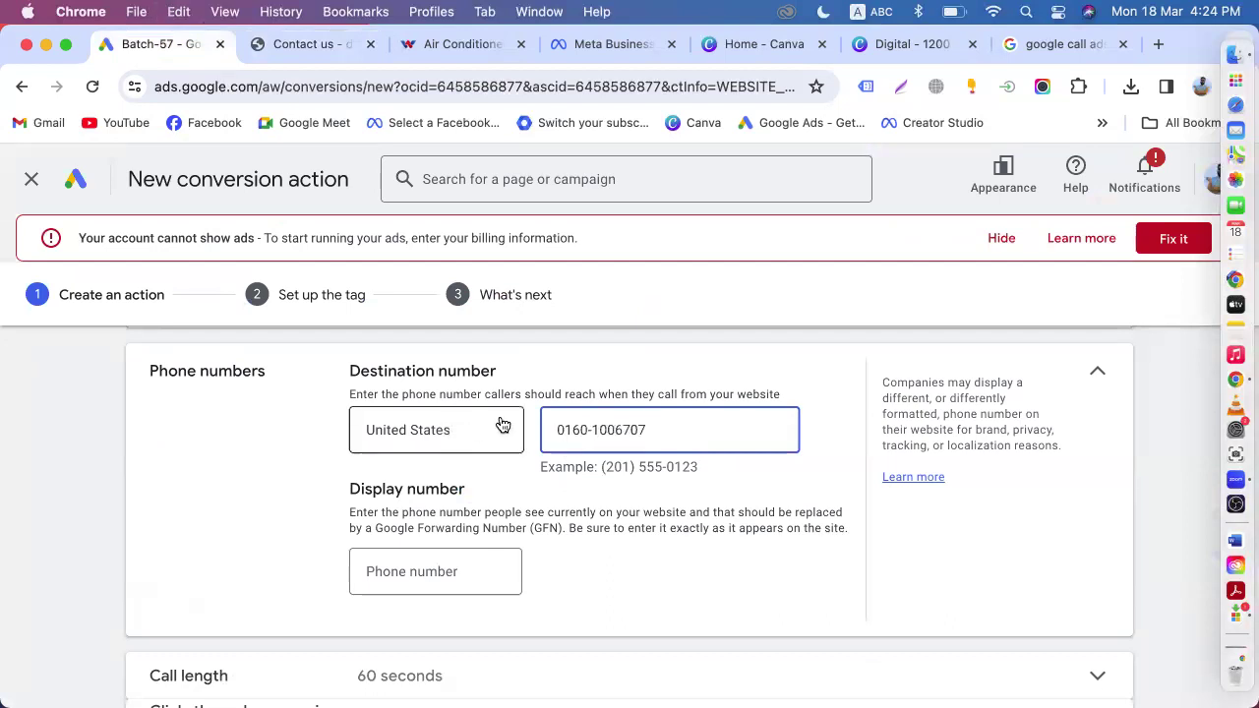
- Examine the countries available for the destination number, without changing the selected country
click(499, 425)
scroll(502, 424, up, 15)
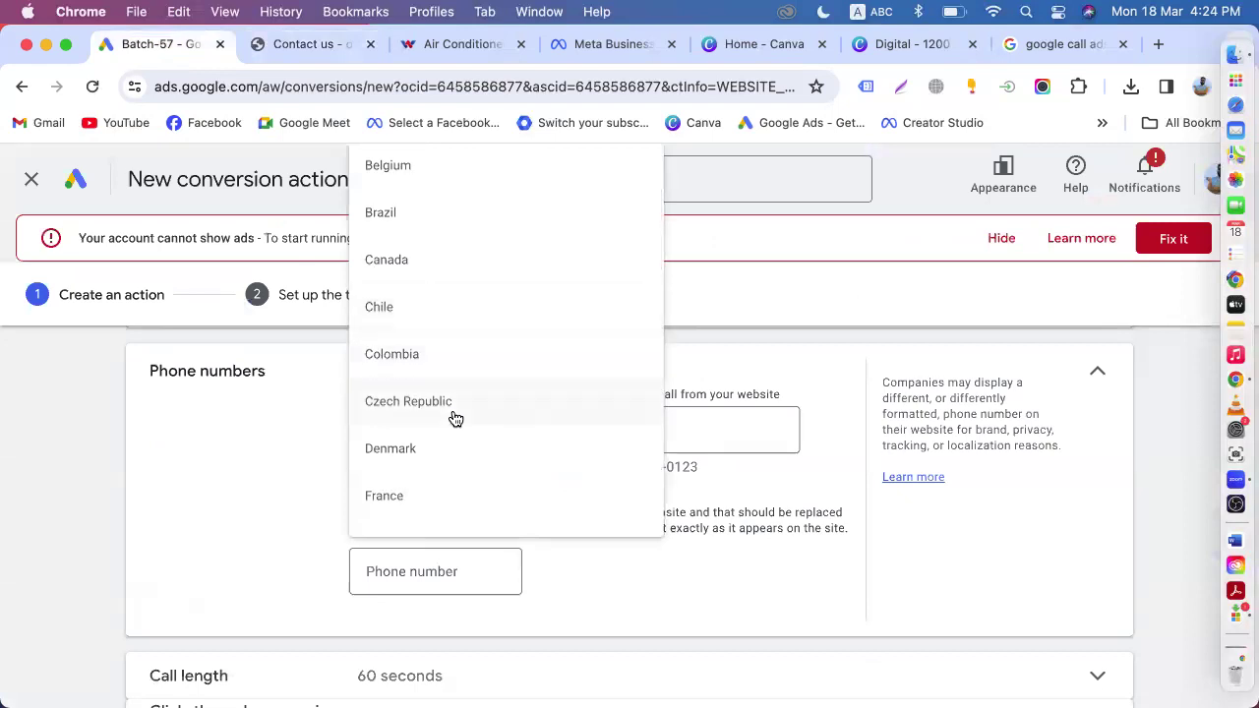
scroll(452, 416, up, 2)
scroll(451, 261, up, 1)
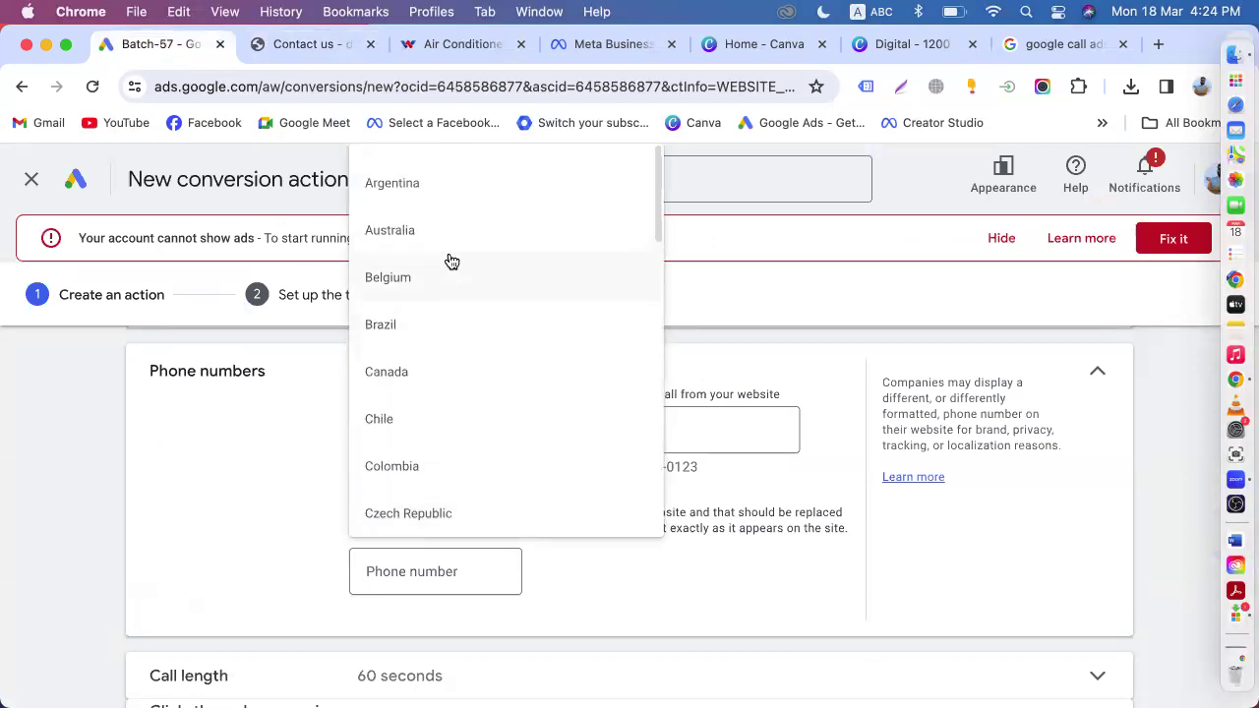
scroll(451, 261, down, 3)
scroll(451, 260, up, 3)
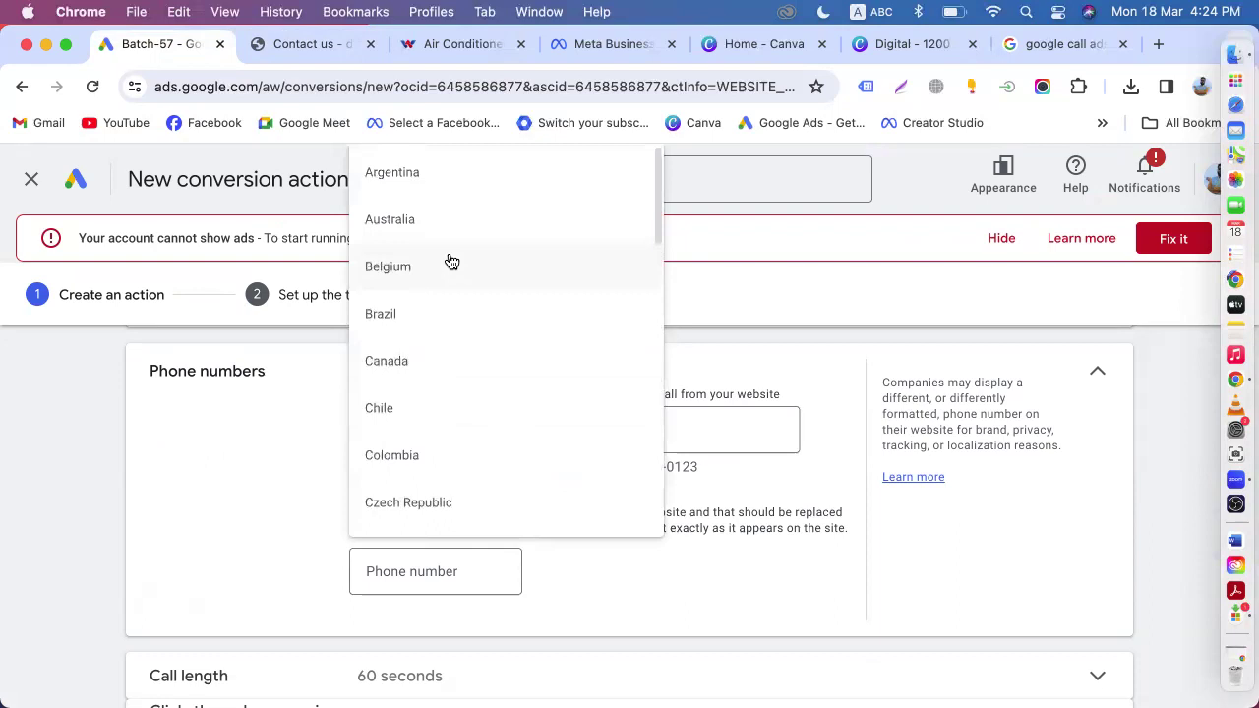
scroll(447, 364, down, 12)
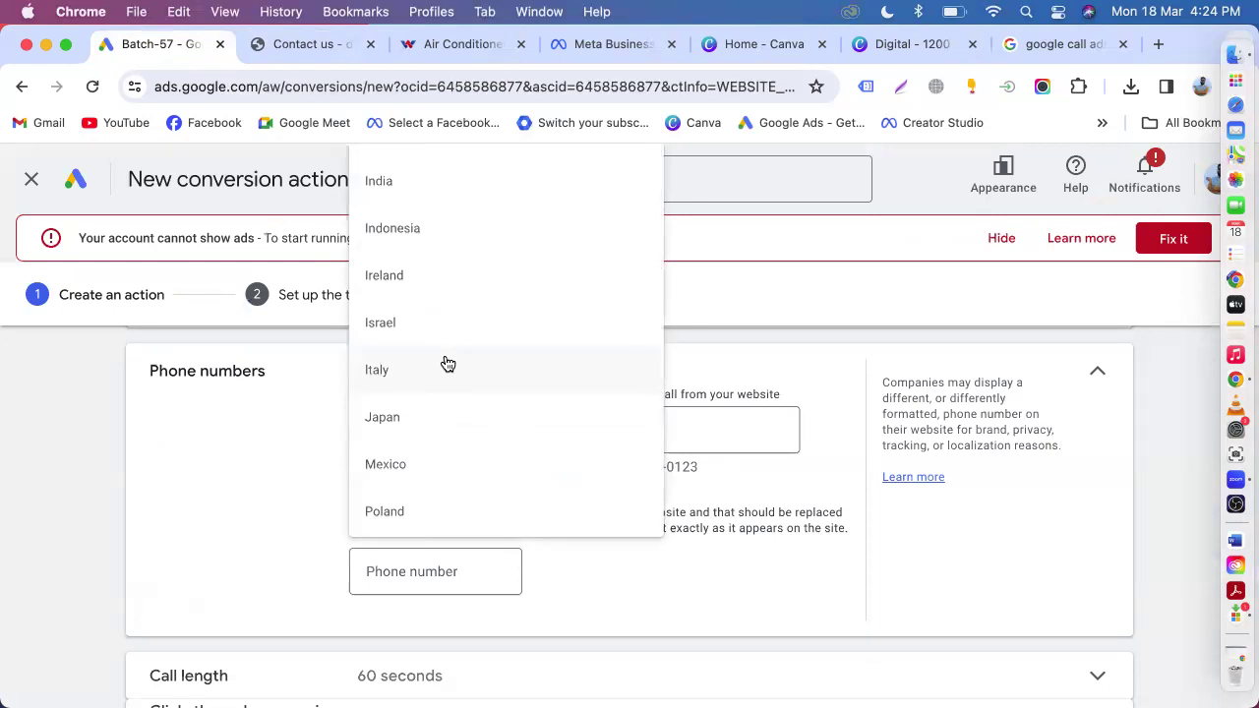
scroll(446, 364, down, 10)
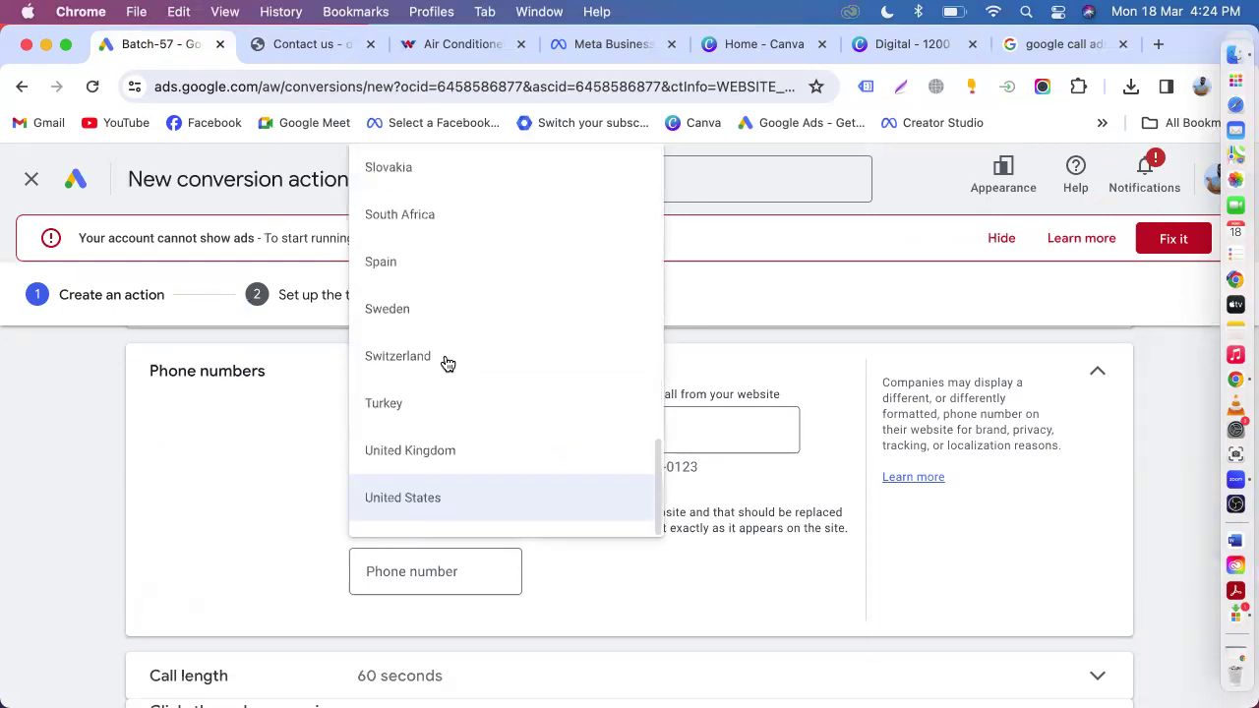
click(242, 484)
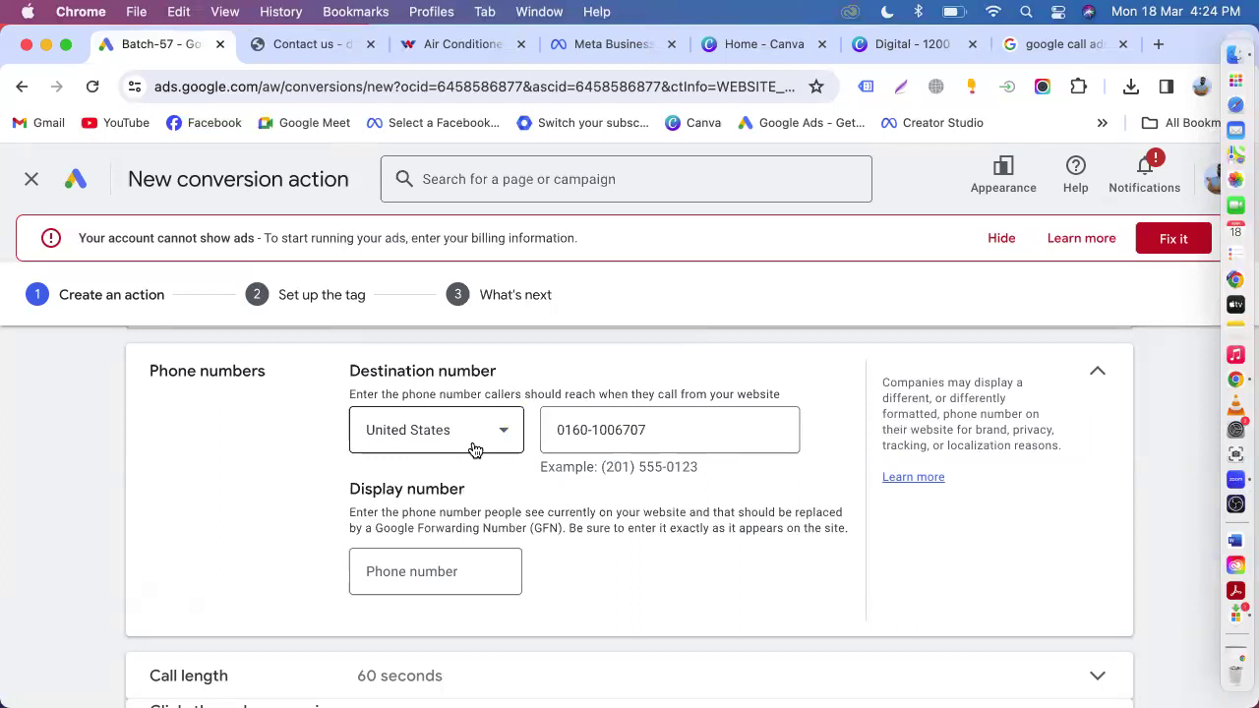
- Review the conversion name, value and count settings, and clear the destination phone number
scroll(573, 407, up, 10)
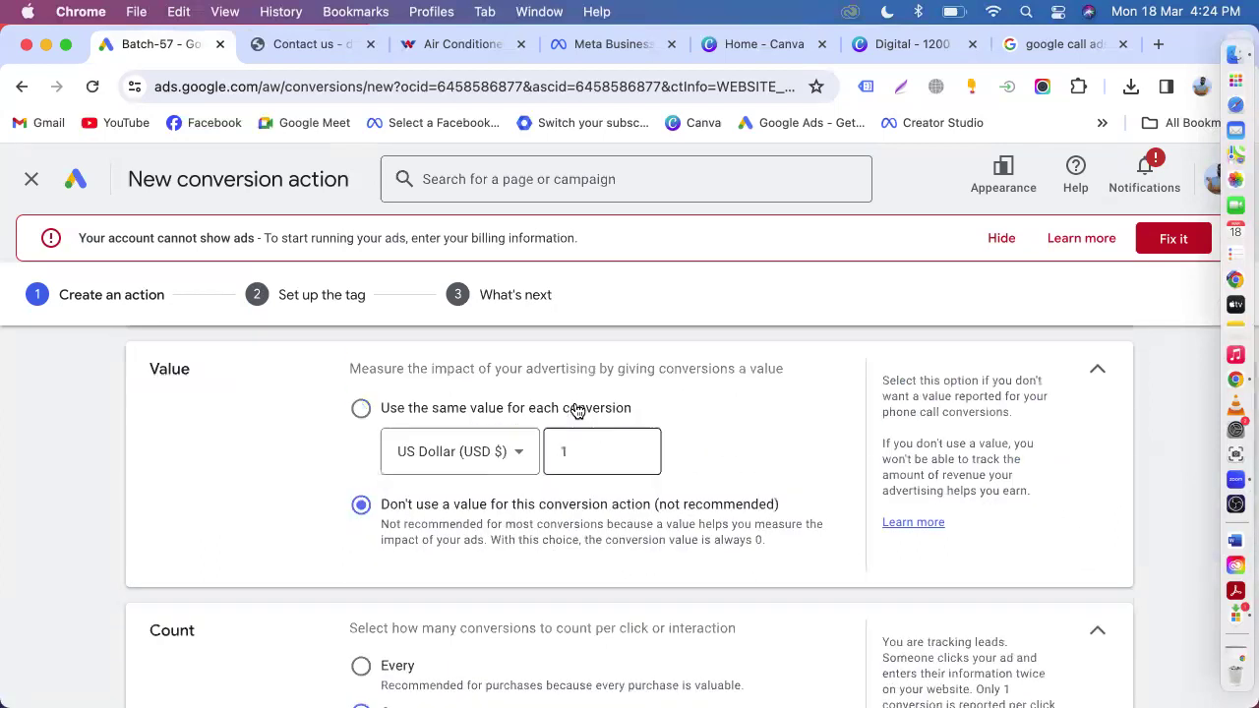
scroll(610, 442, up, 3)
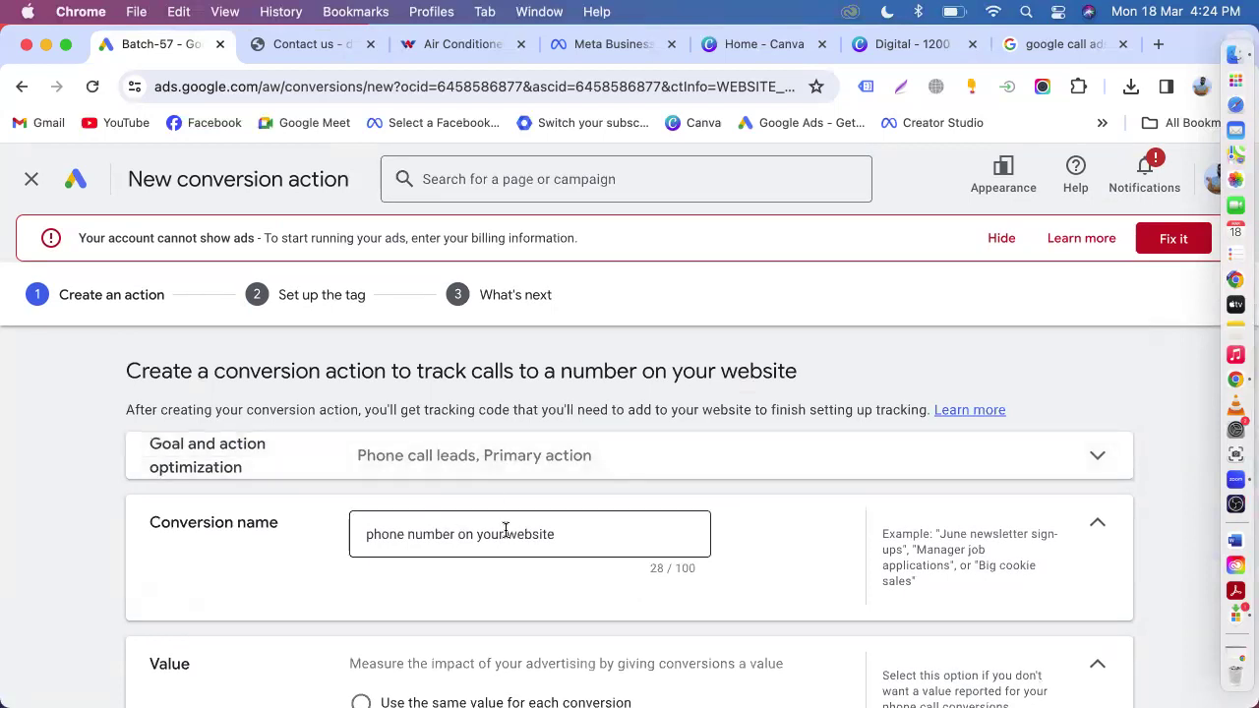
scroll(561, 536, down, 10)
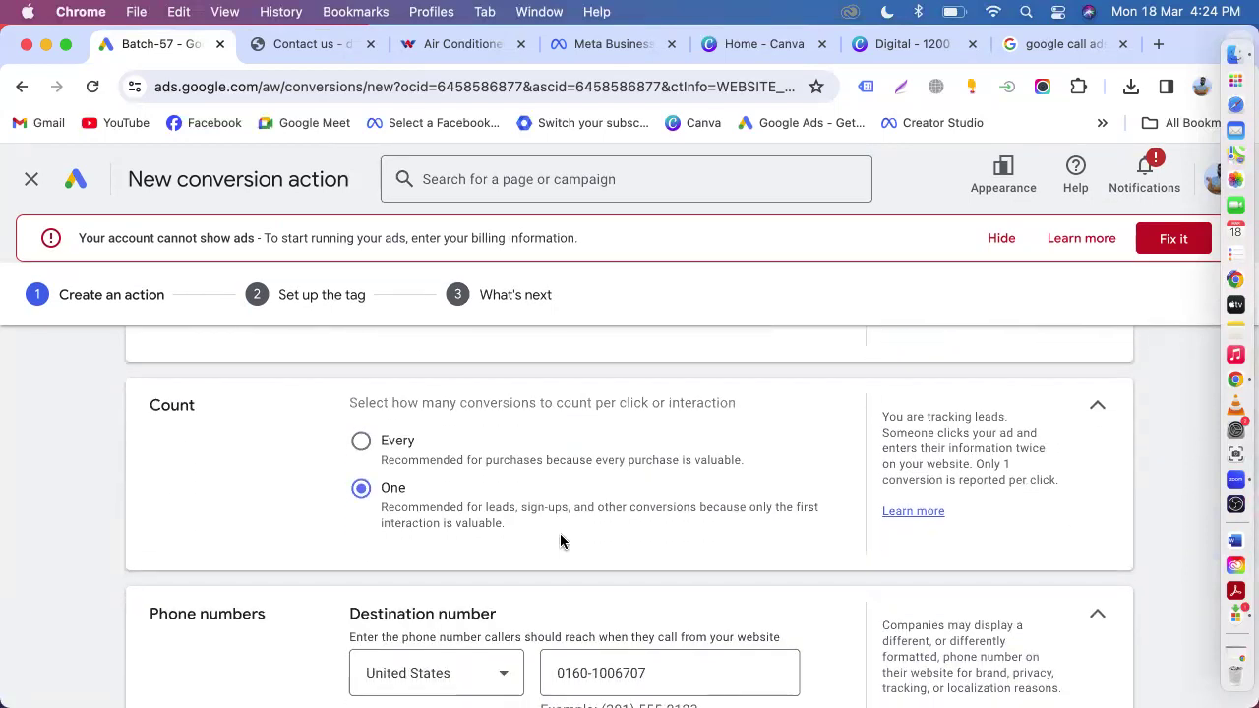
scroll(534, 450, down, 5)
click(561, 355)
click(648, 351)
key(BackSpace)
key(BackSpace)
key(BackSpace)
key(BackSpace)
key(BackSpace)
key(BackSpace)
key(BackSpace)
key(BackSpace)
key(BackSpace)
key(BackSpace)
key(BackSpace)
key(BackSpace)
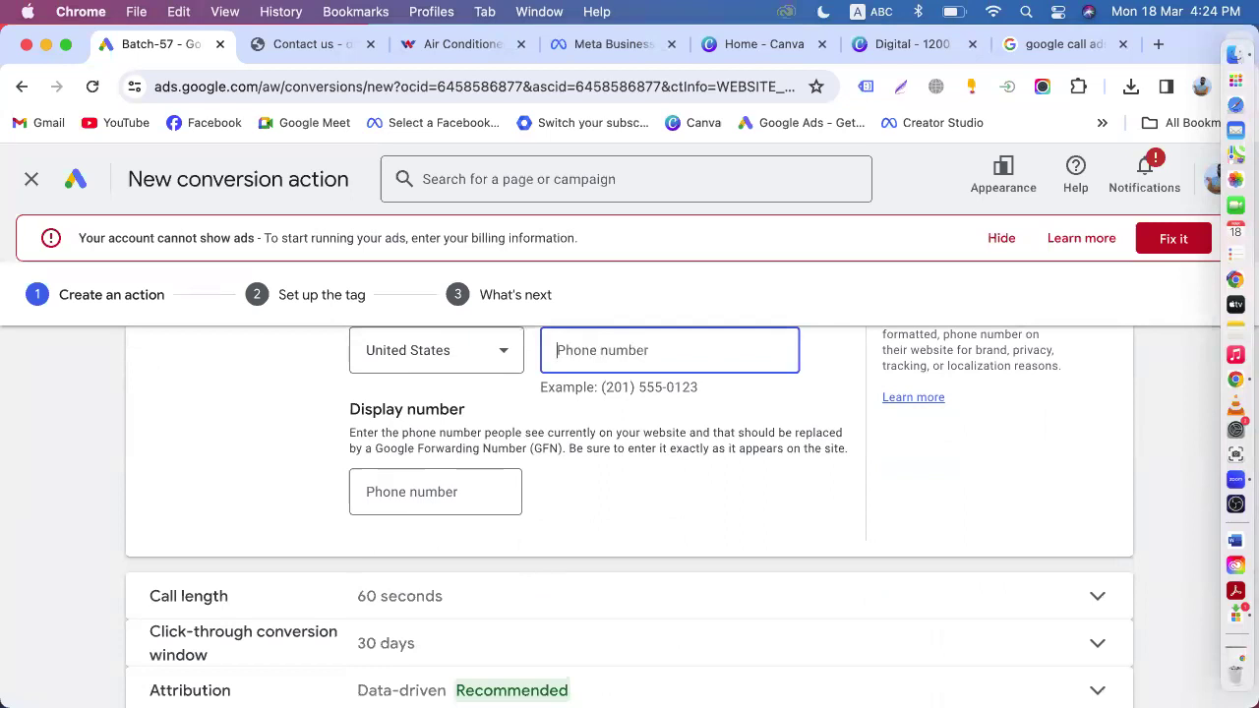
- Enter the sample US phone number given in the destination number's example, removing the bracket and space after the area code
drag(604, 388, 712, 389)
key(super+c)
click(598, 364)
key(super+v)
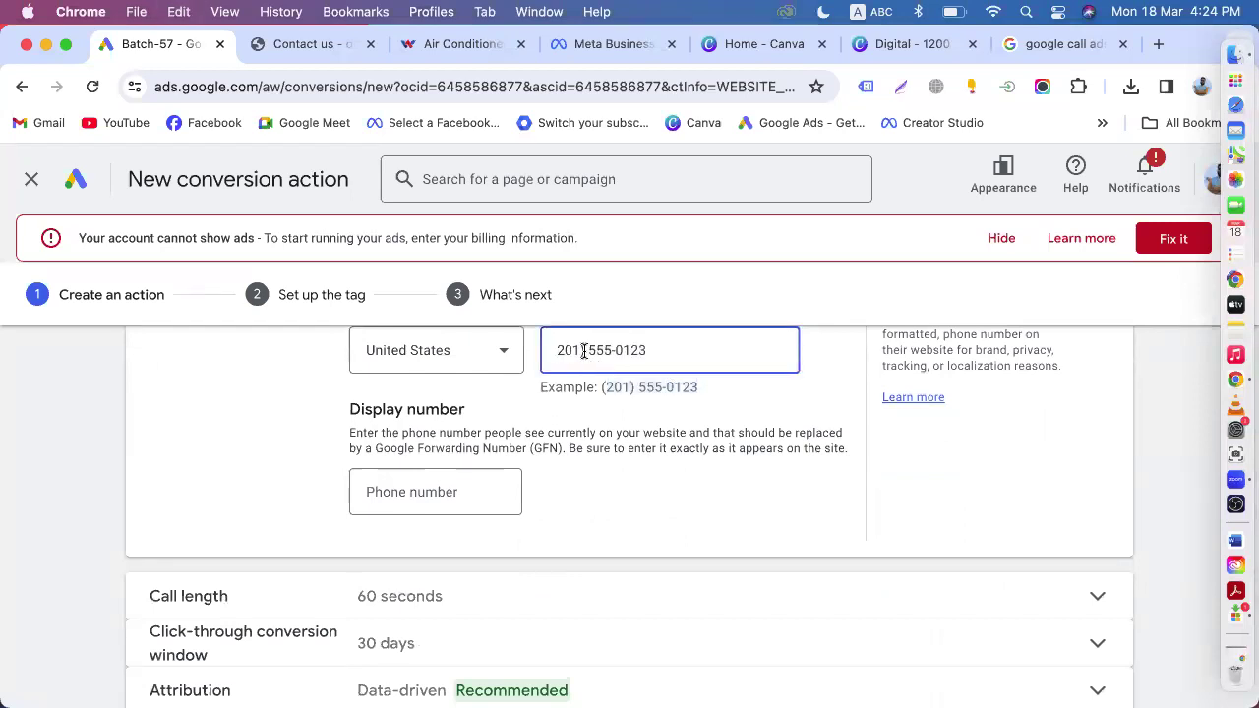
key(BackSpace)
key(BackSpace)
click(512, 409)
scroll(551, 454, down, 1)
scroll(511, 450, up, 2)
- Copy the destination phone number and enter it as the display number too
drag(645, 406, 539, 410)
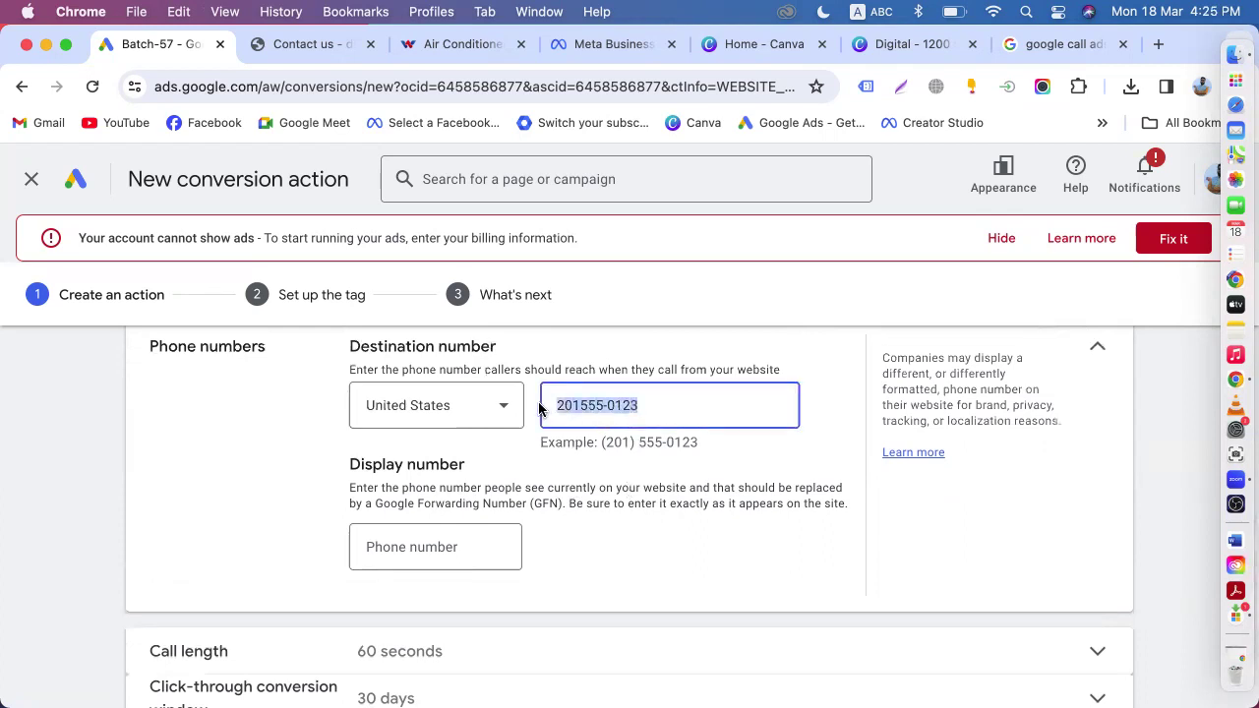
key(super+c)
scroll(539, 409, down, 3)
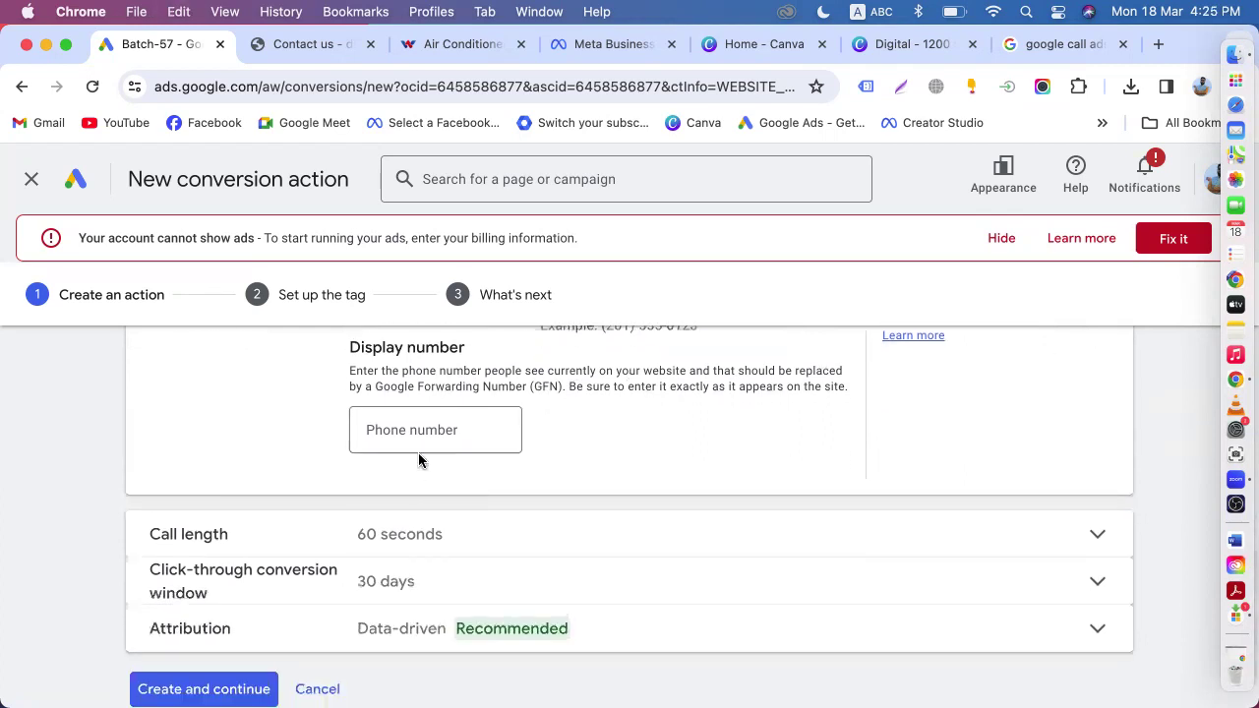
click(435, 436)
key(super+v)
click(627, 482)
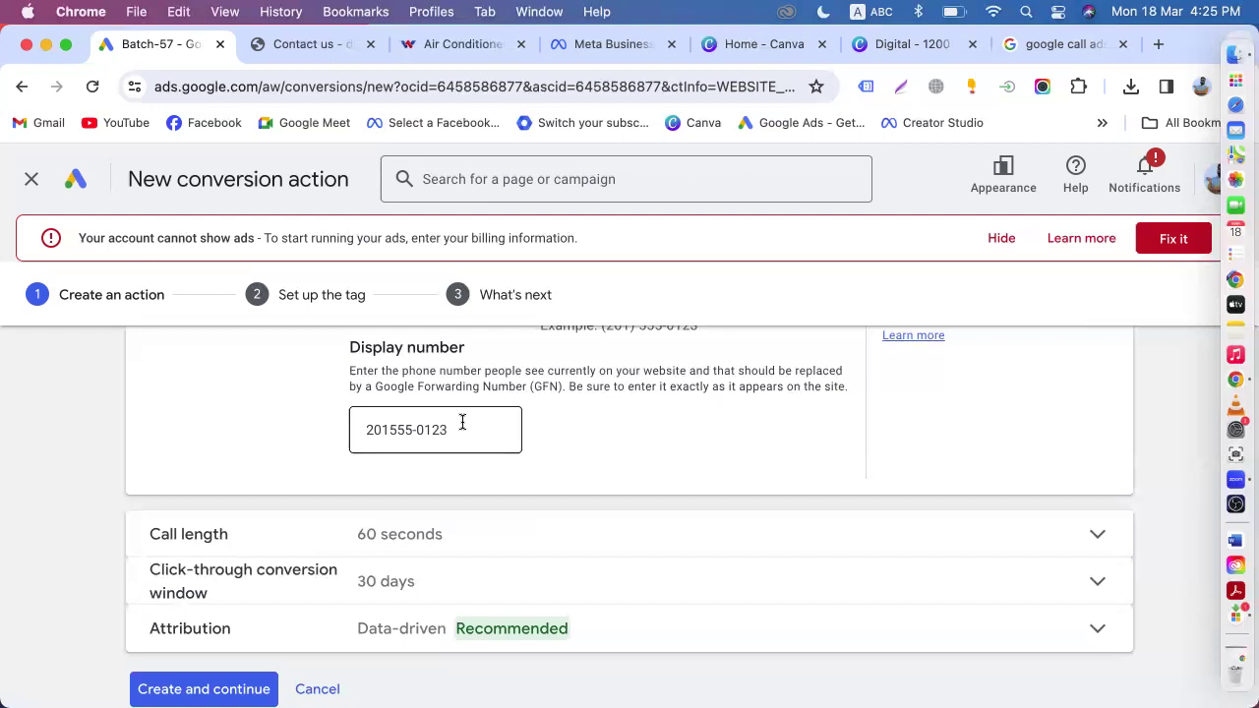
scroll(462, 422, up, 1)
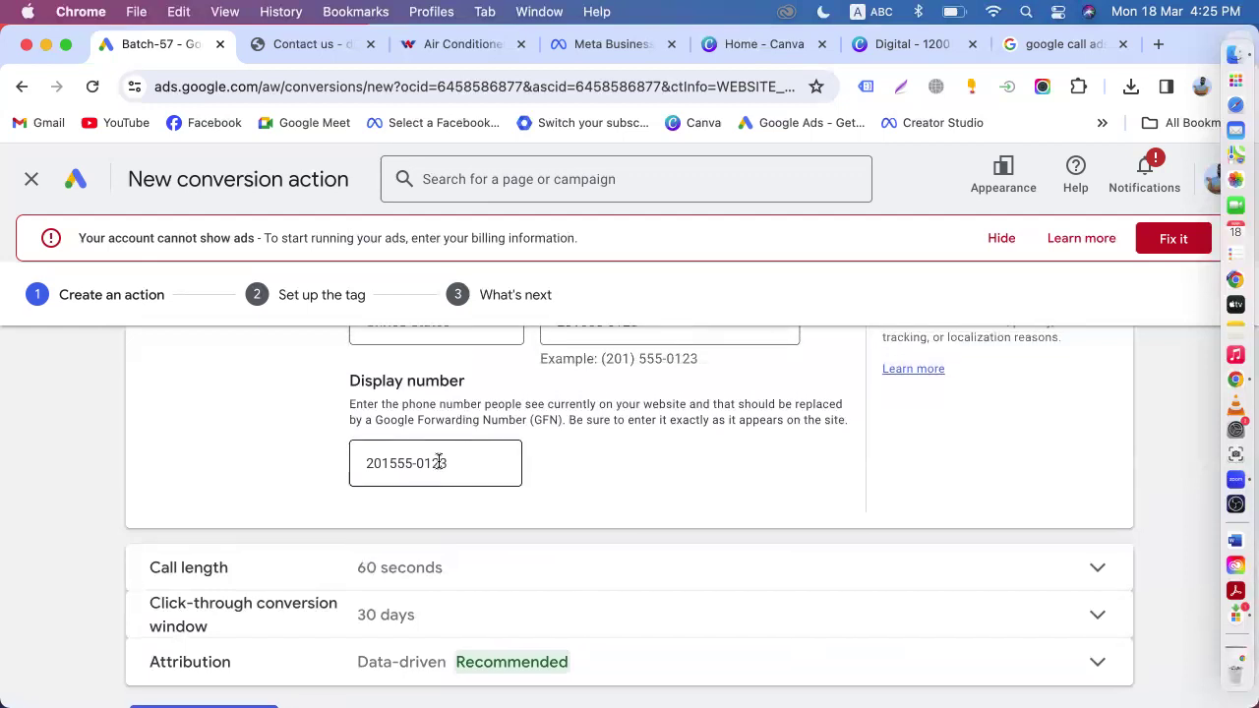
- Set the minimum call length to 30 seconds and create the website call conversion action
scroll(439, 463, up, 3)
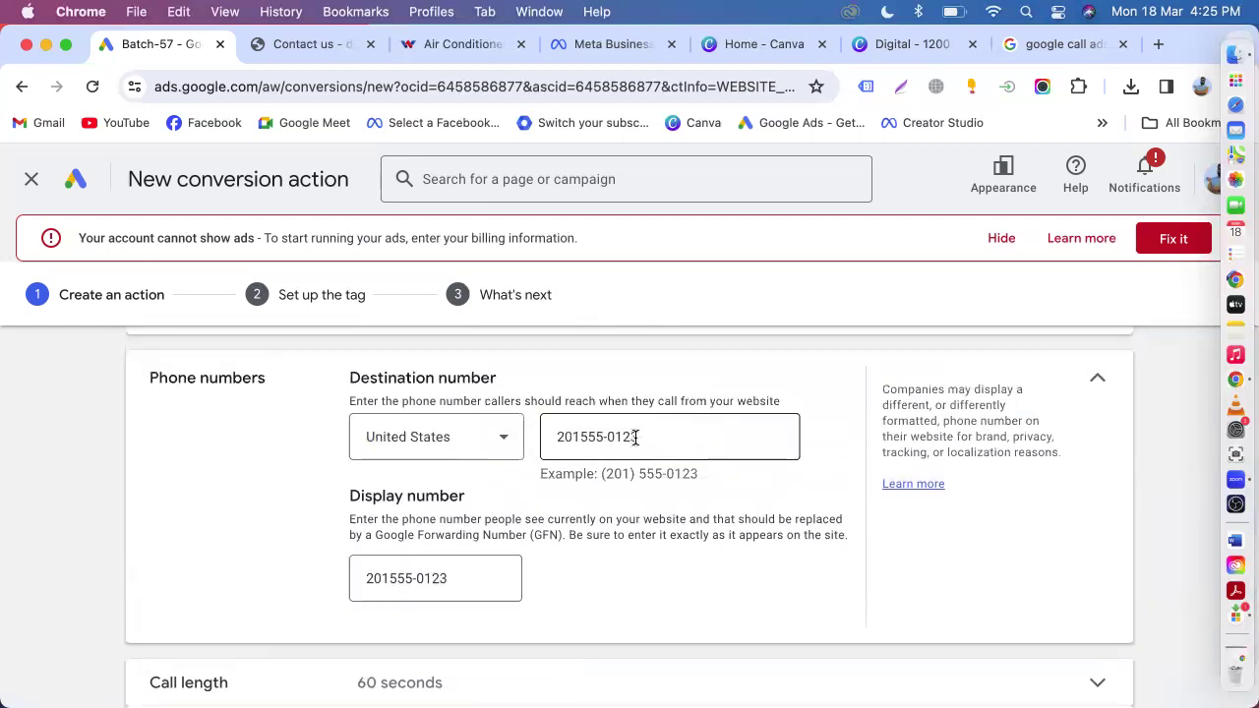
scroll(463, 515, down, 3)
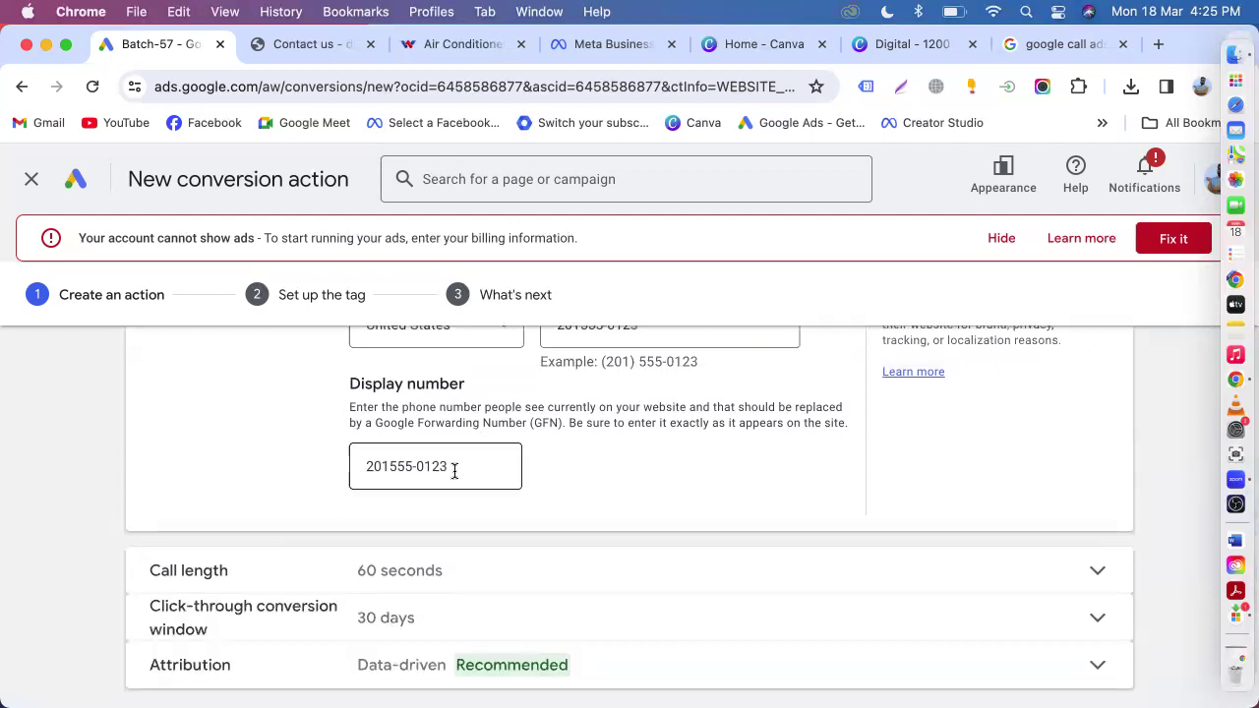
scroll(455, 479, down, 2)
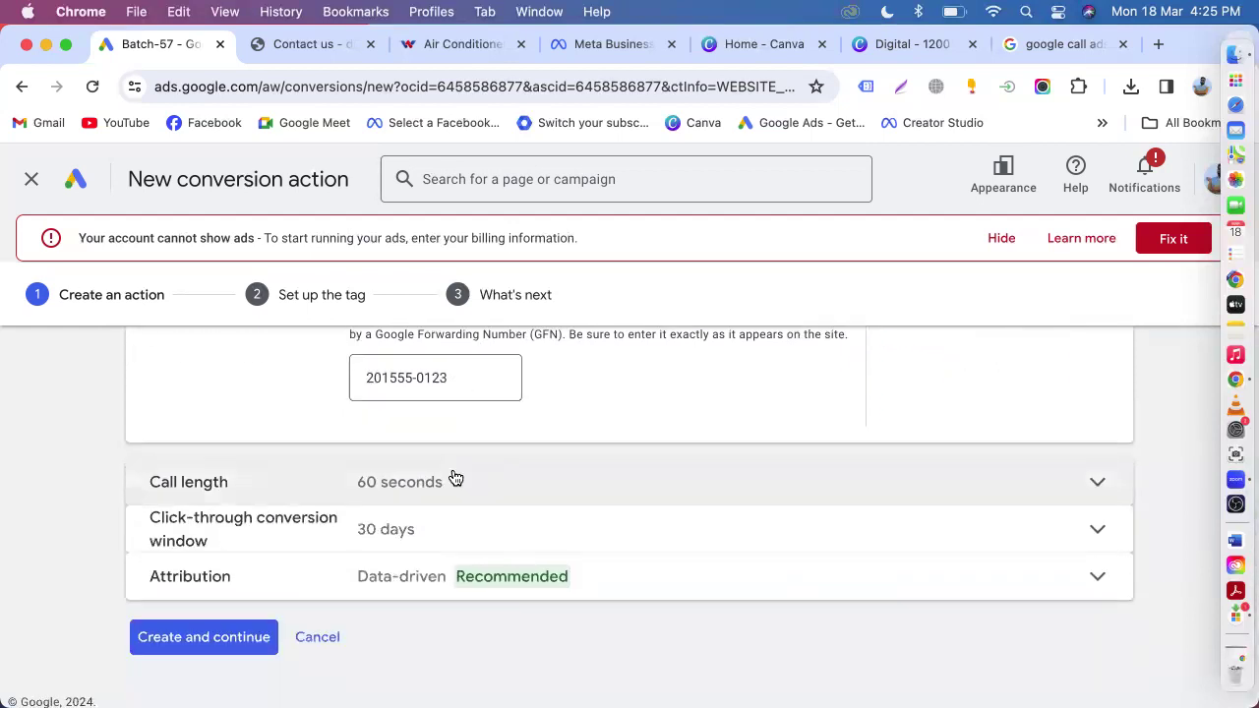
click(454, 479)
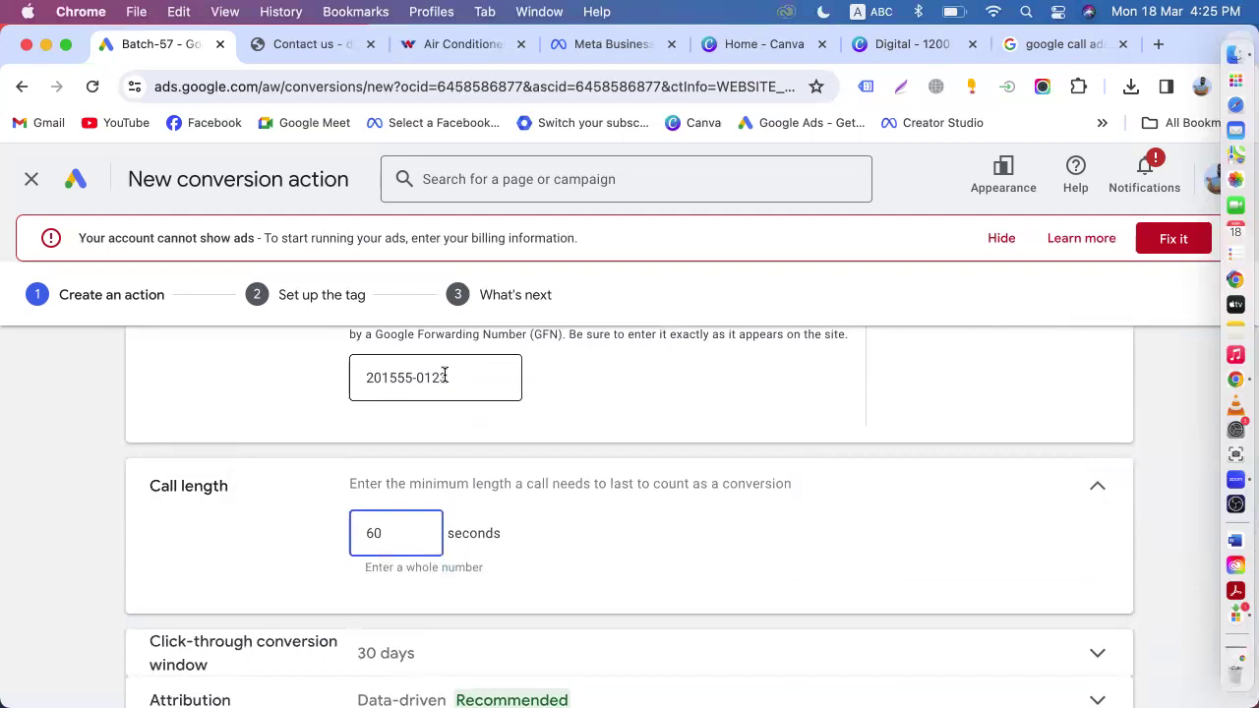
scroll(457, 525, up, 3)
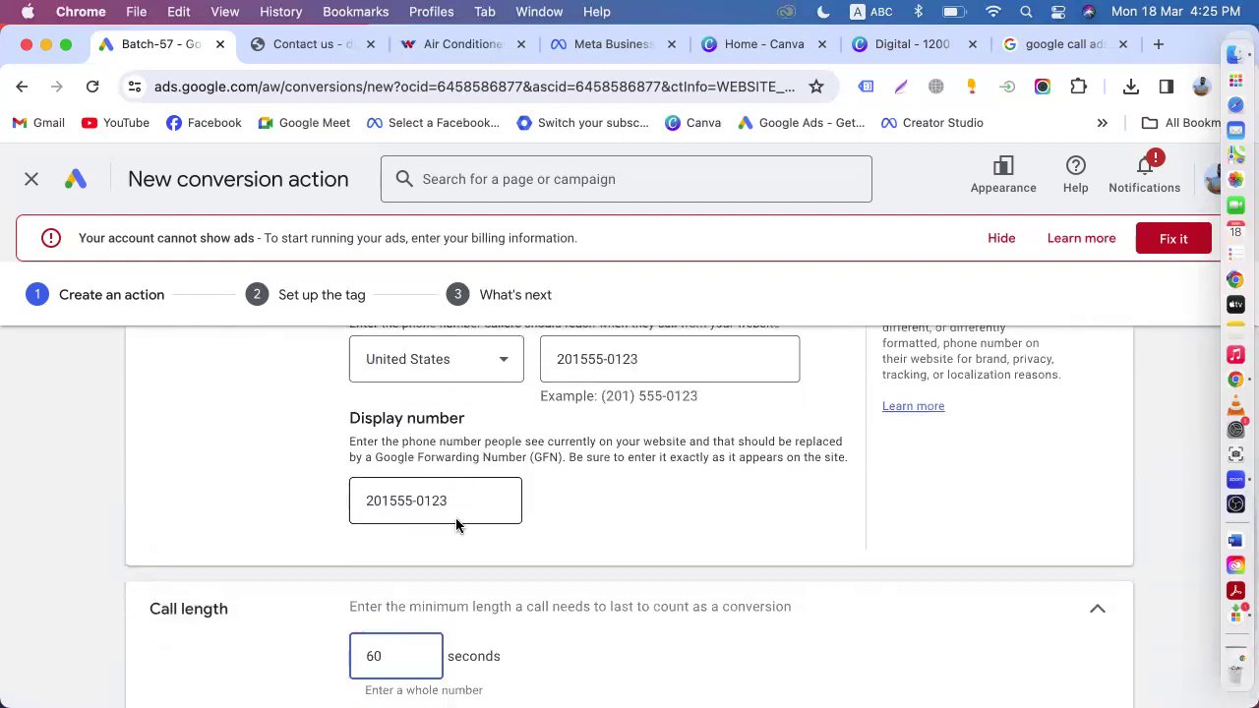
scroll(456, 525, down, 3)
key(BackSpace)
key(BackSpace)
text(3)
scroll(456, 525, down, 2)
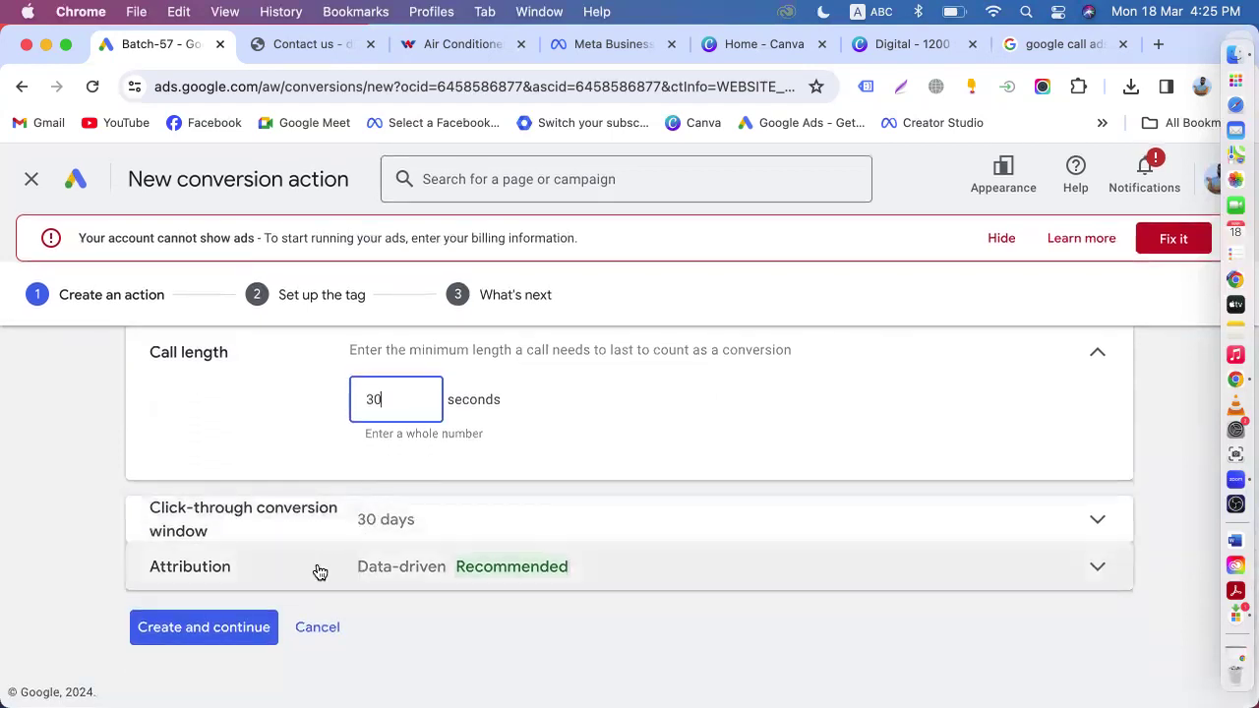
click(245, 624)
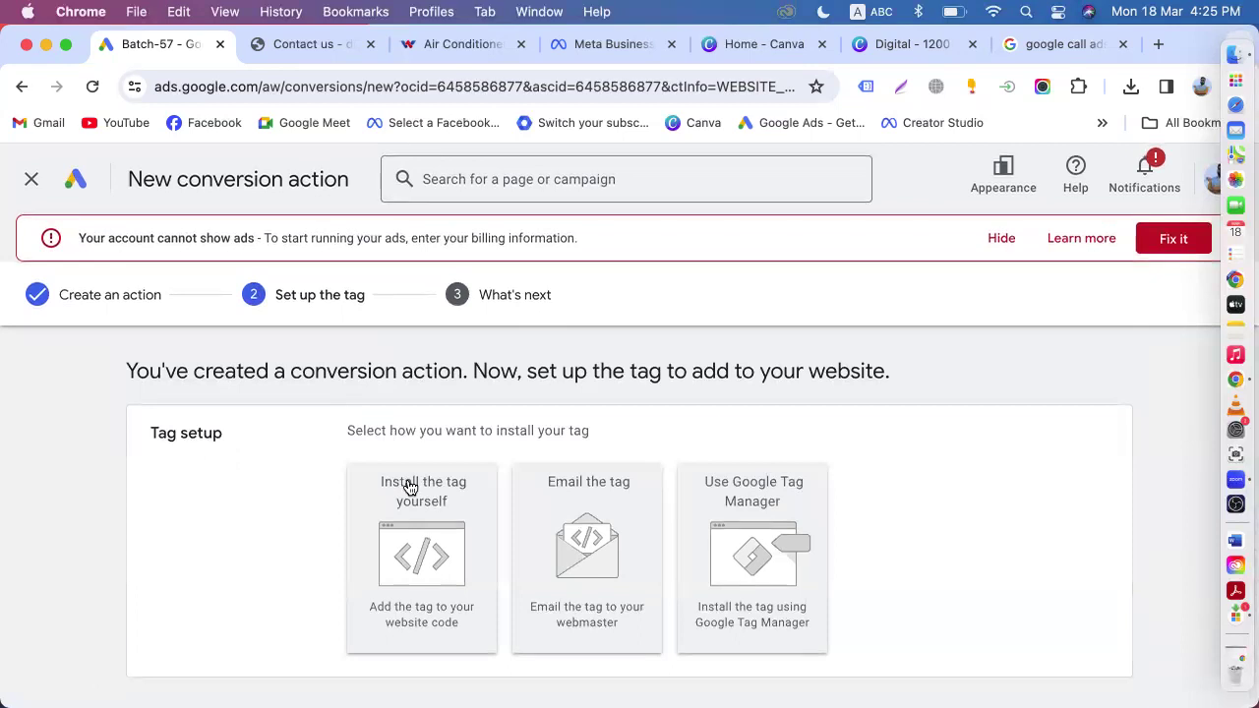
- Choose to install the tag yourself and copy the full Google tag code for the website's head section
scroll(423, 472, down, 1)
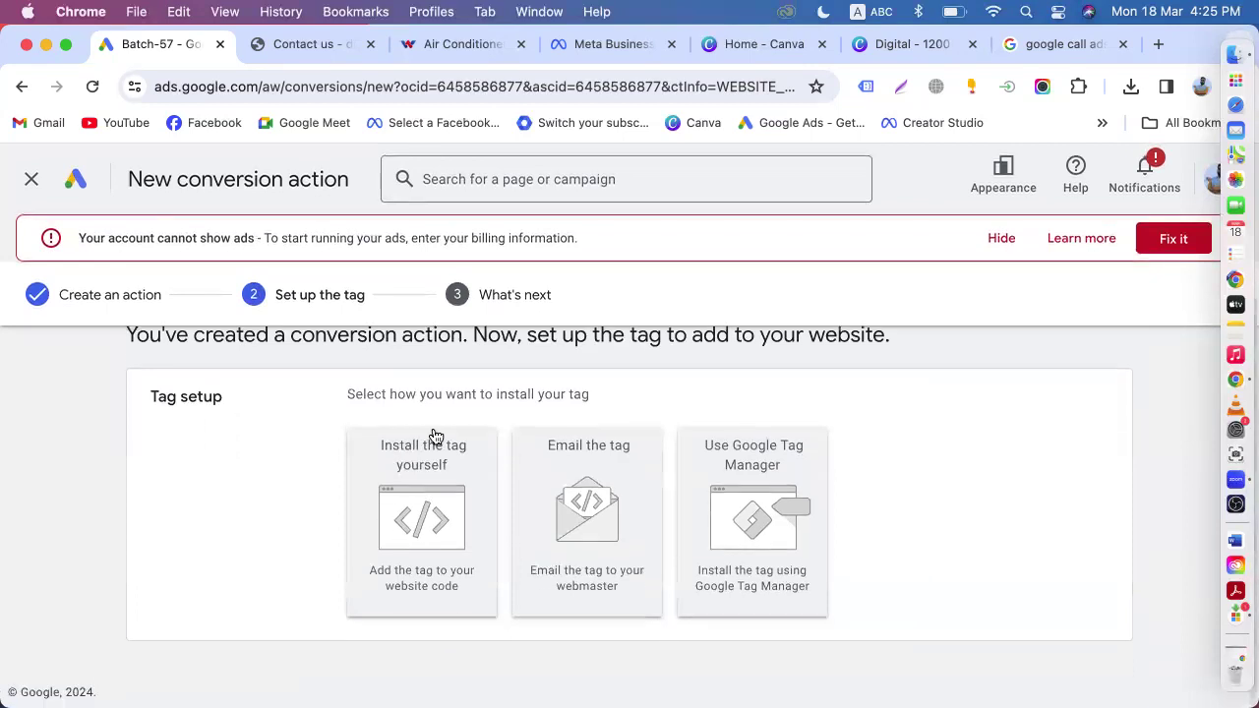
click(433, 492)
scroll(430, 489, down, 3)
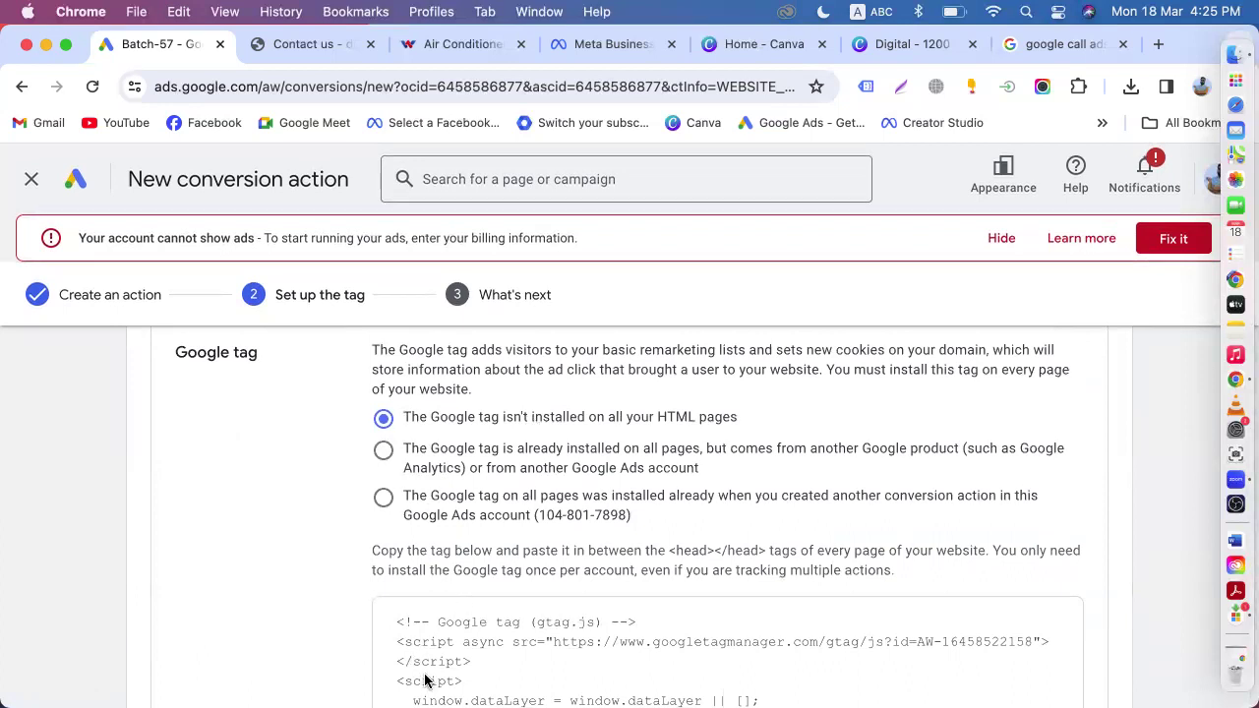
scroll(508, 613, down, 5)
scroll(598, 483, up, 3)
drag(669, 433, 765, 433)
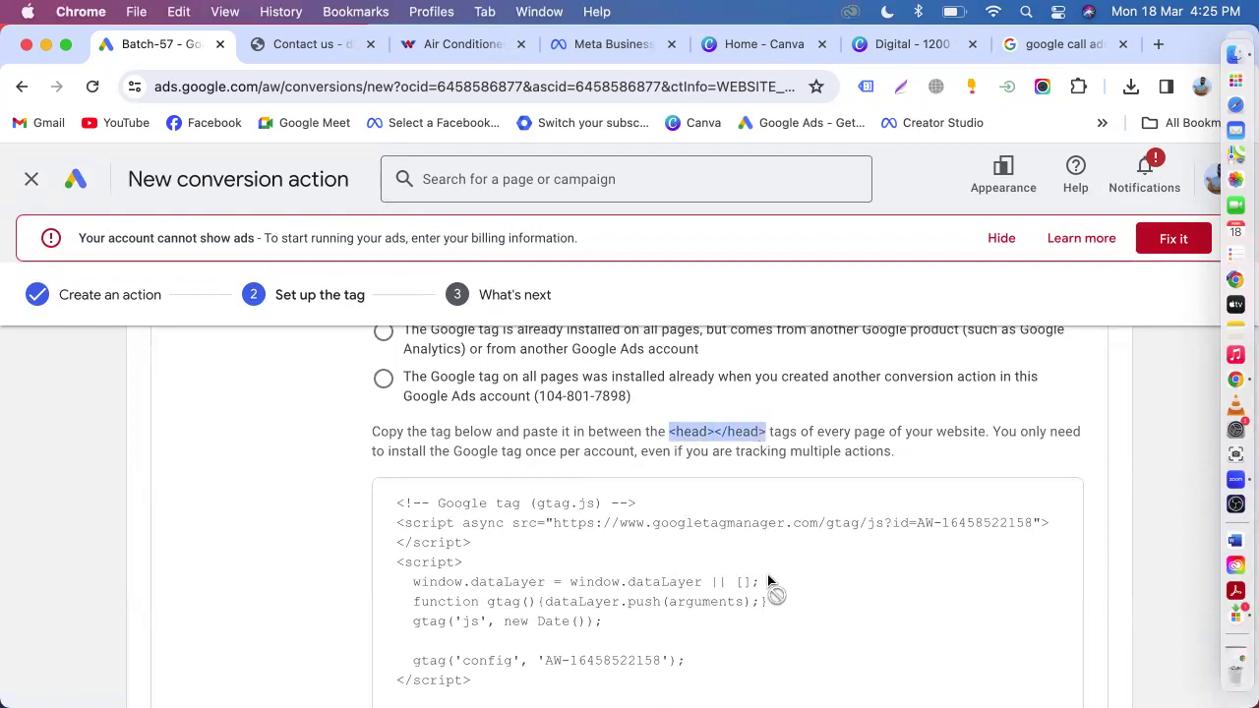
scroll(968, 524, down, 4)
scroll(688, 482, up, 3)
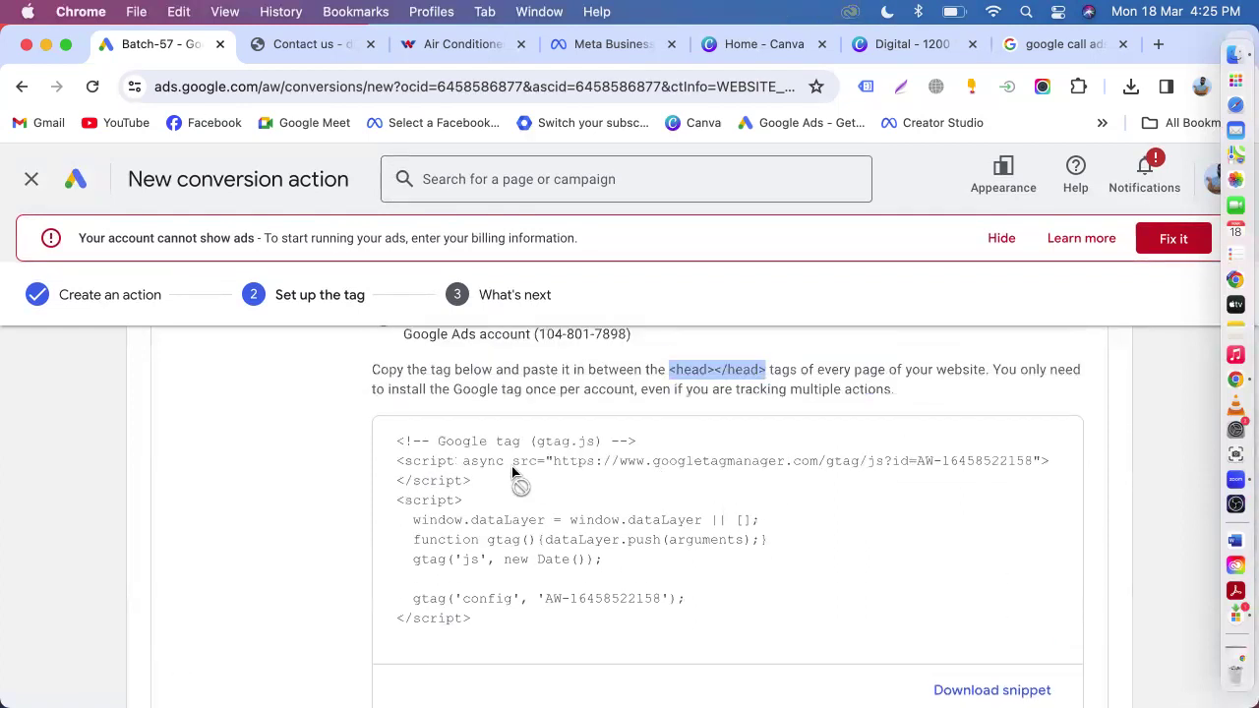
click(394, 441)
right_click(438, 444)
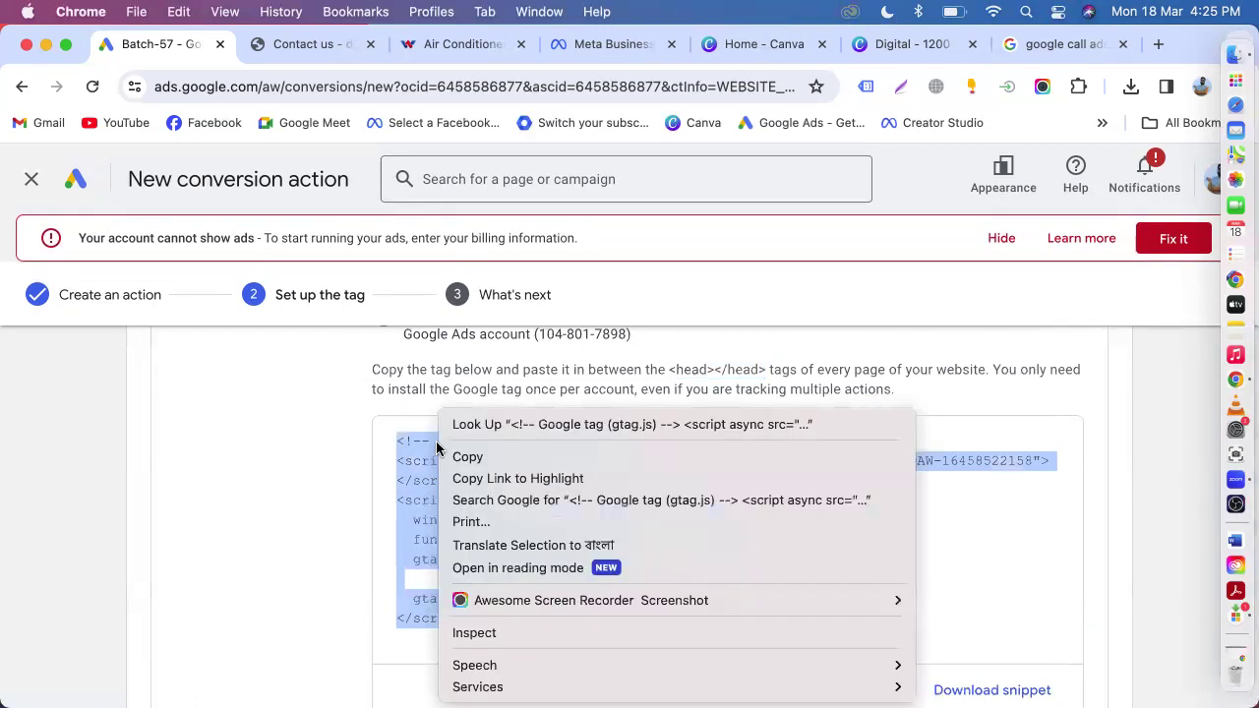
click(458, 456)
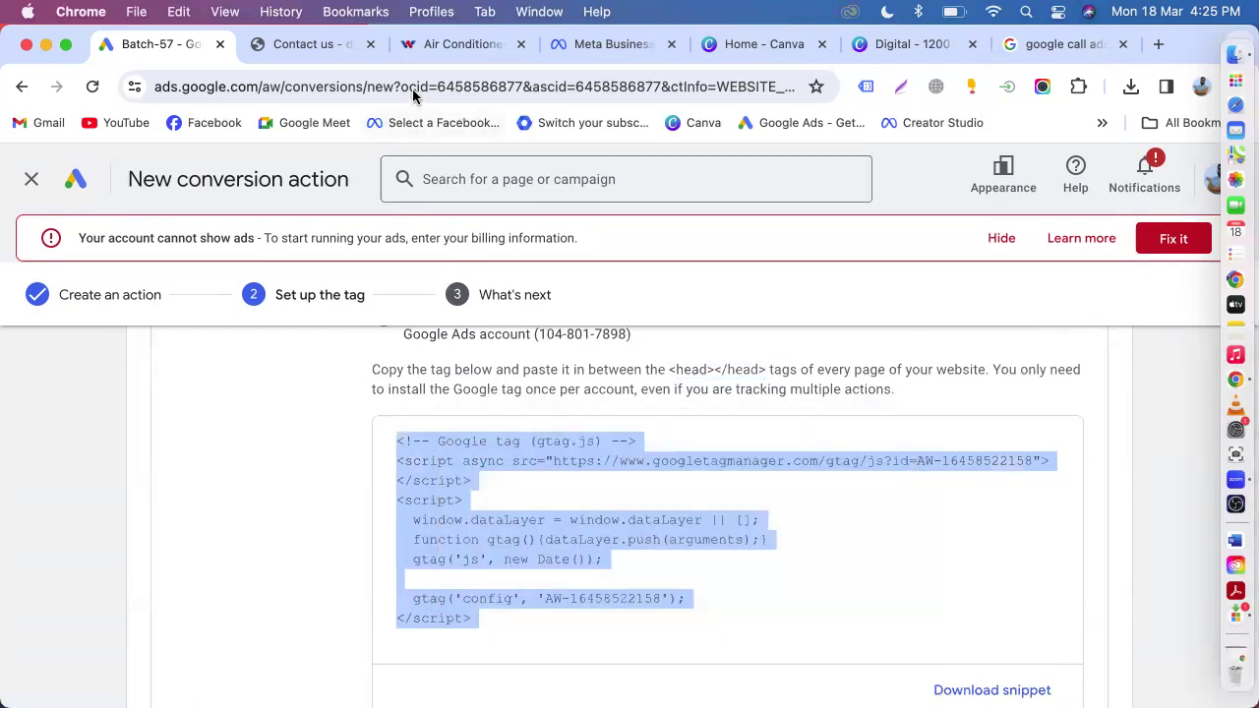
- Switch to the DM Live Course website and open its WordPress admin login page at dmlivecourse.com/wp-admin
click(315, 44)
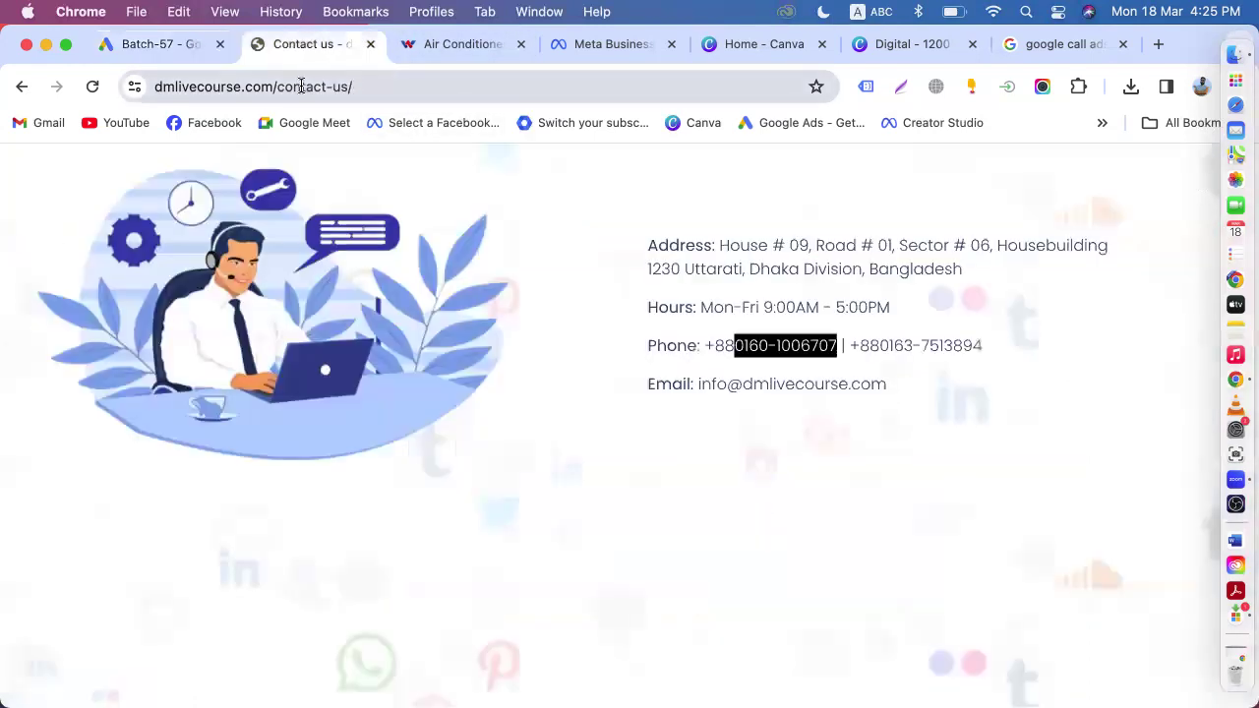
drag(282, 86, 398, 87)
text(wp)
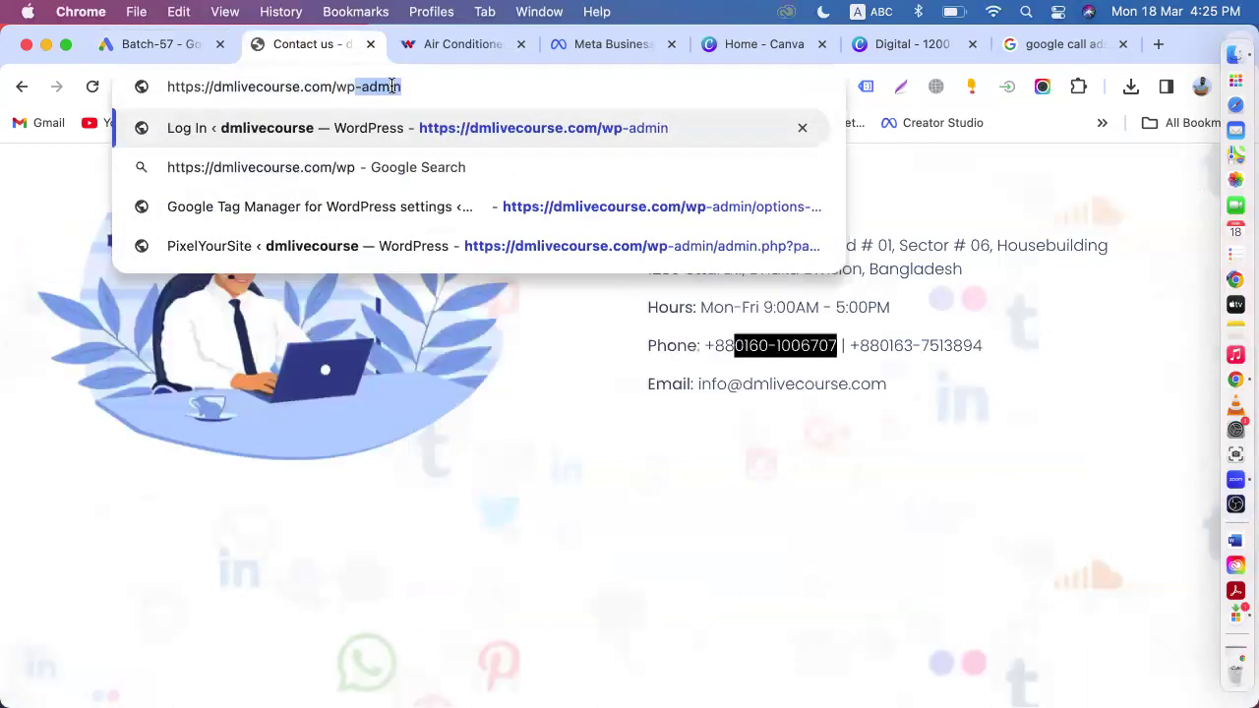
key(Return)
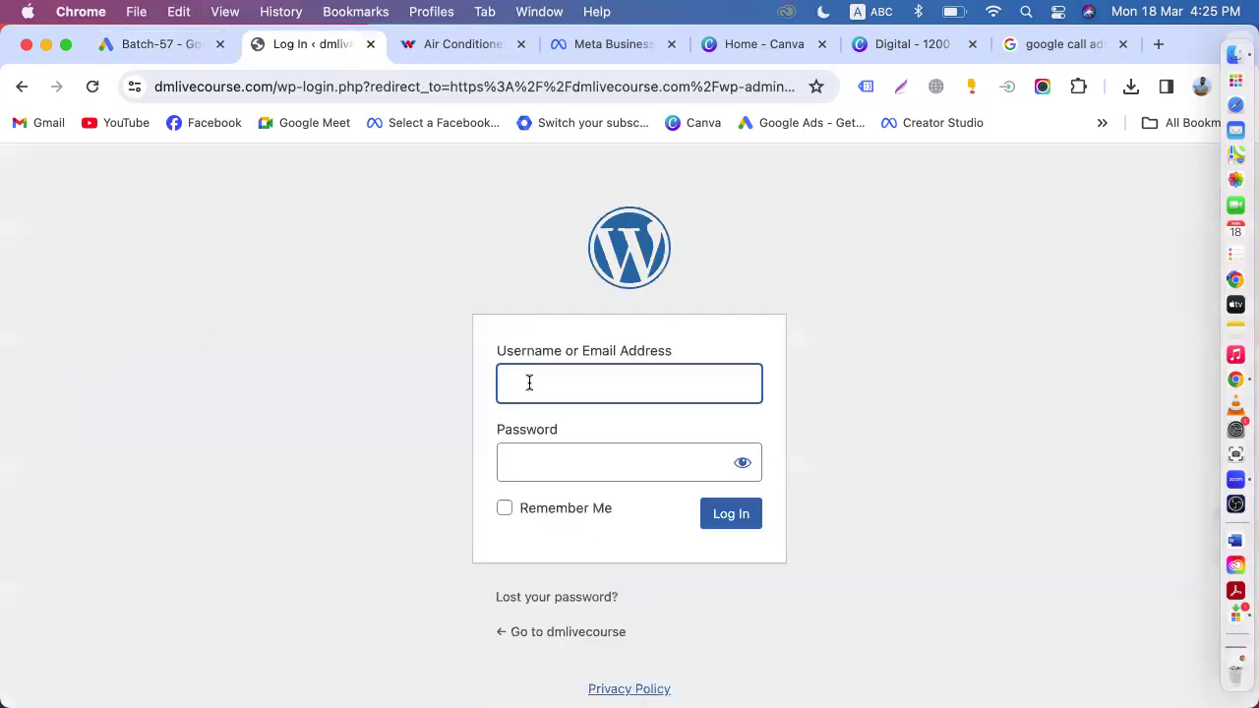
click(530, 383)
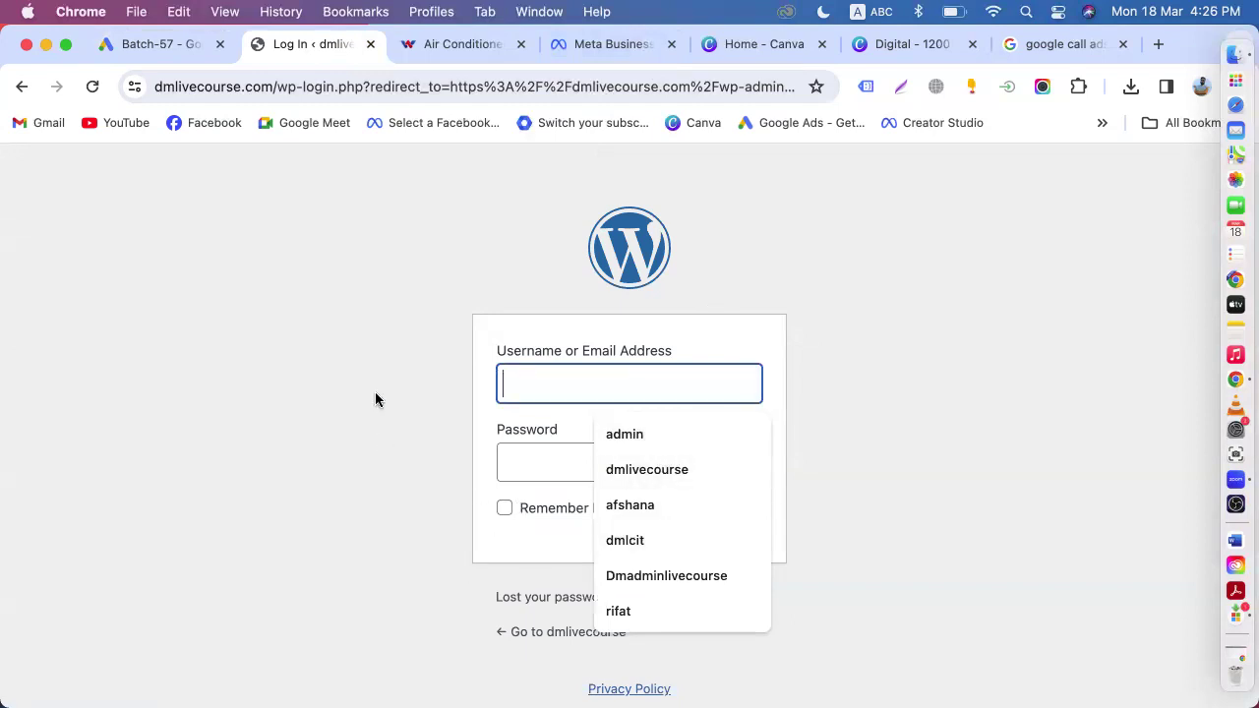
- Return to the Google Ads tag setup and examine the Google tag installation options and code
click(121, 48)
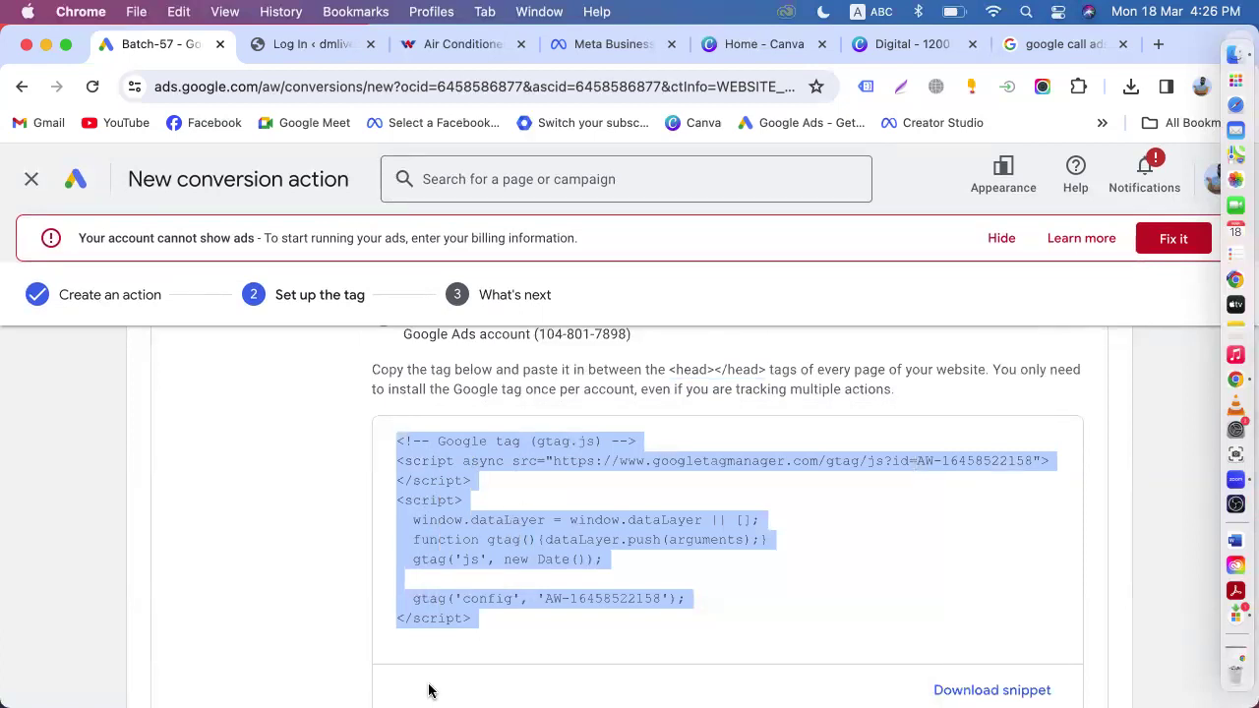
scroll(330, 541, up, 1)
scroll(331, 541, up, 3)
click(331, 541)
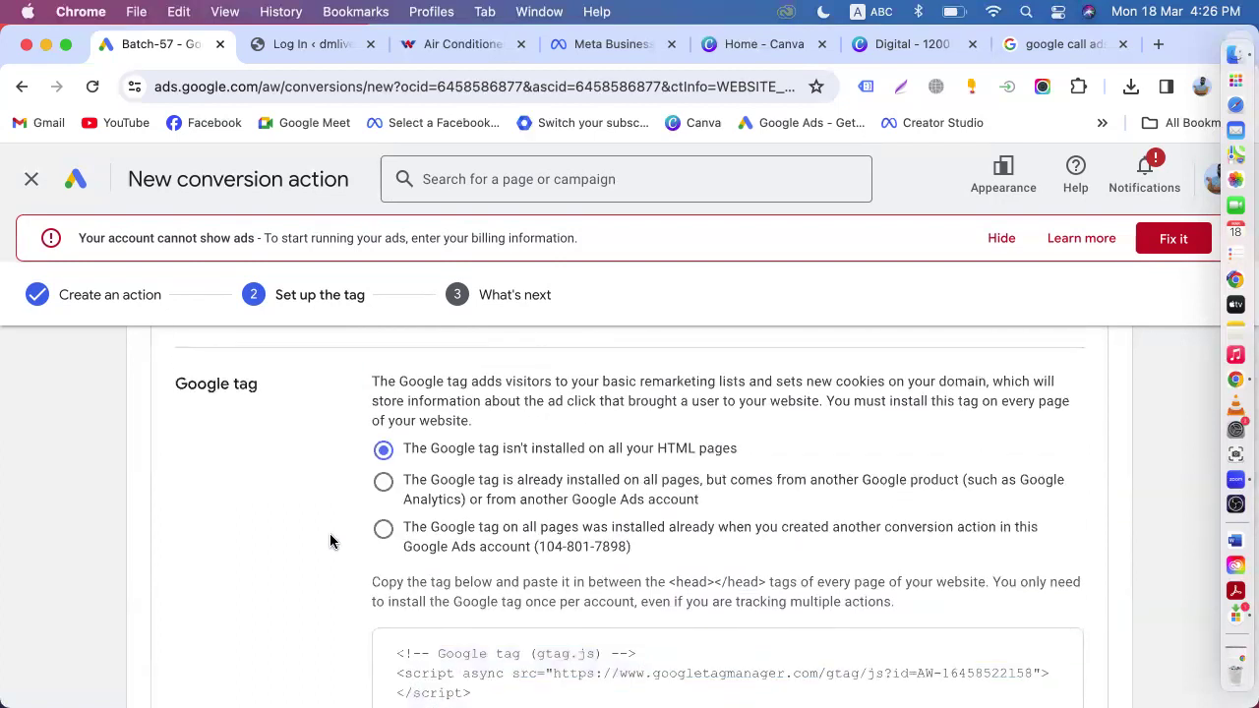
scroll(330, 541, down, 4)
scroll(331, 541, down, 1)
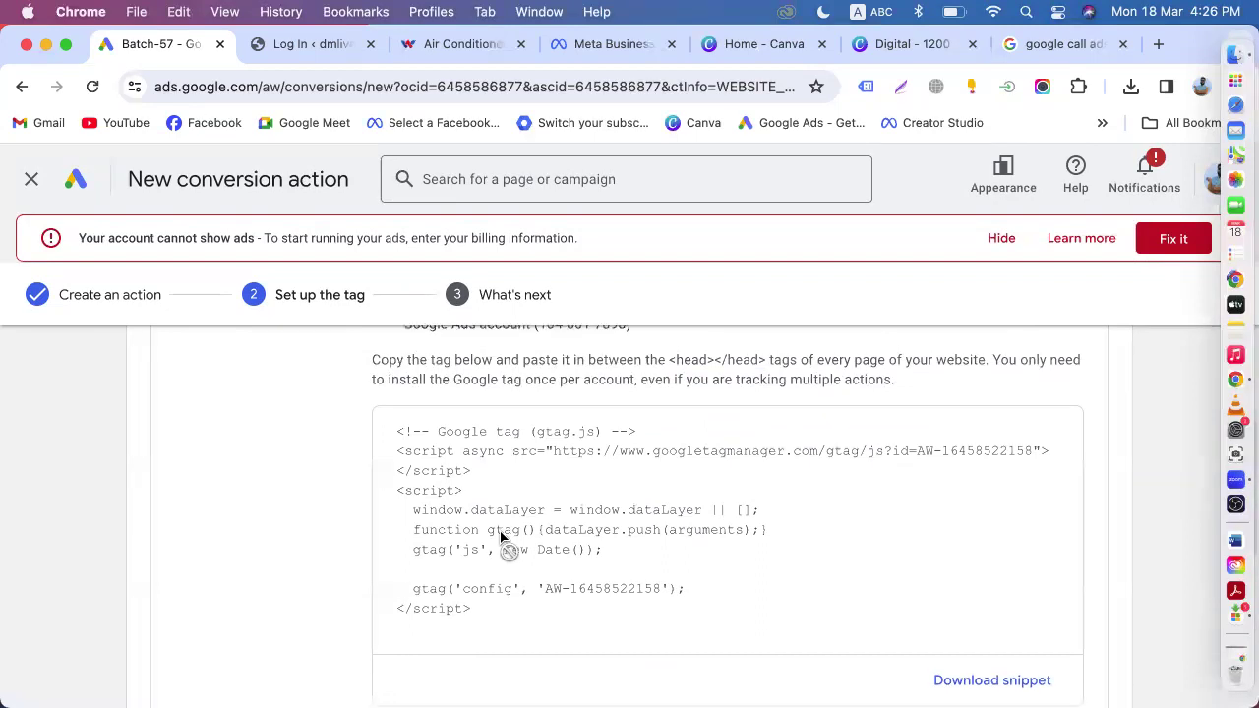
scroll(492, 512, up, 6)
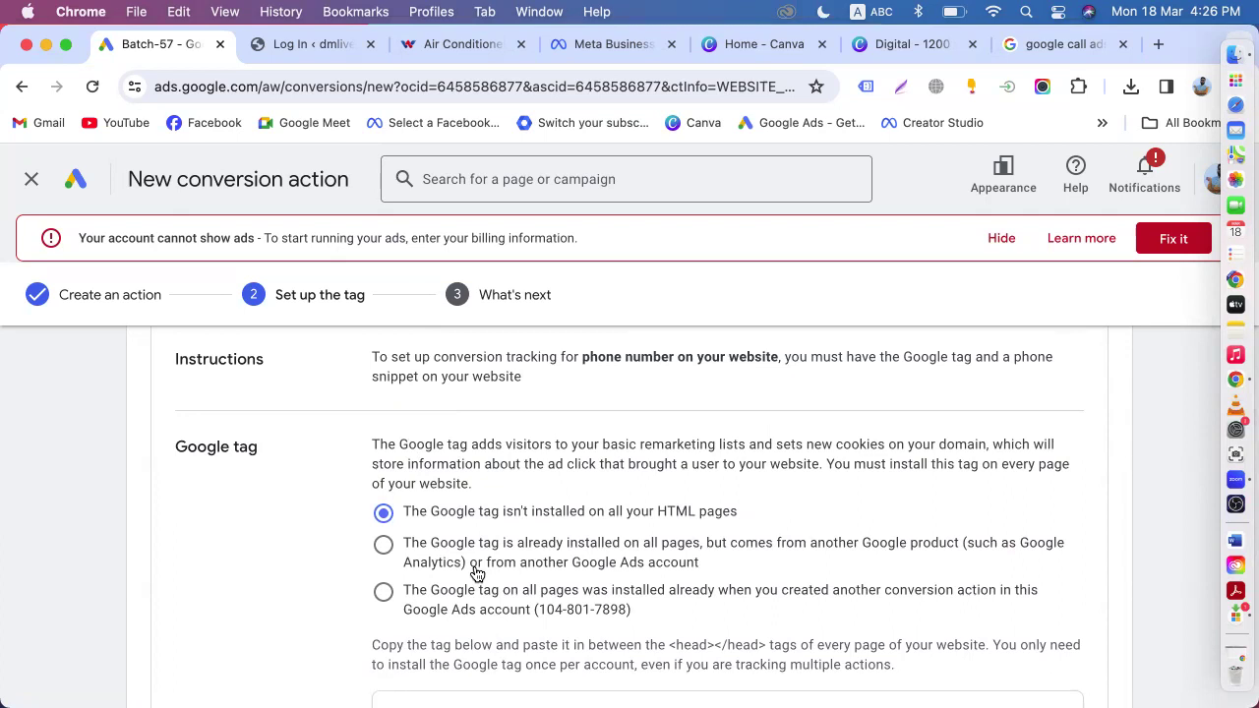
scroll(476, 574, down, 7)
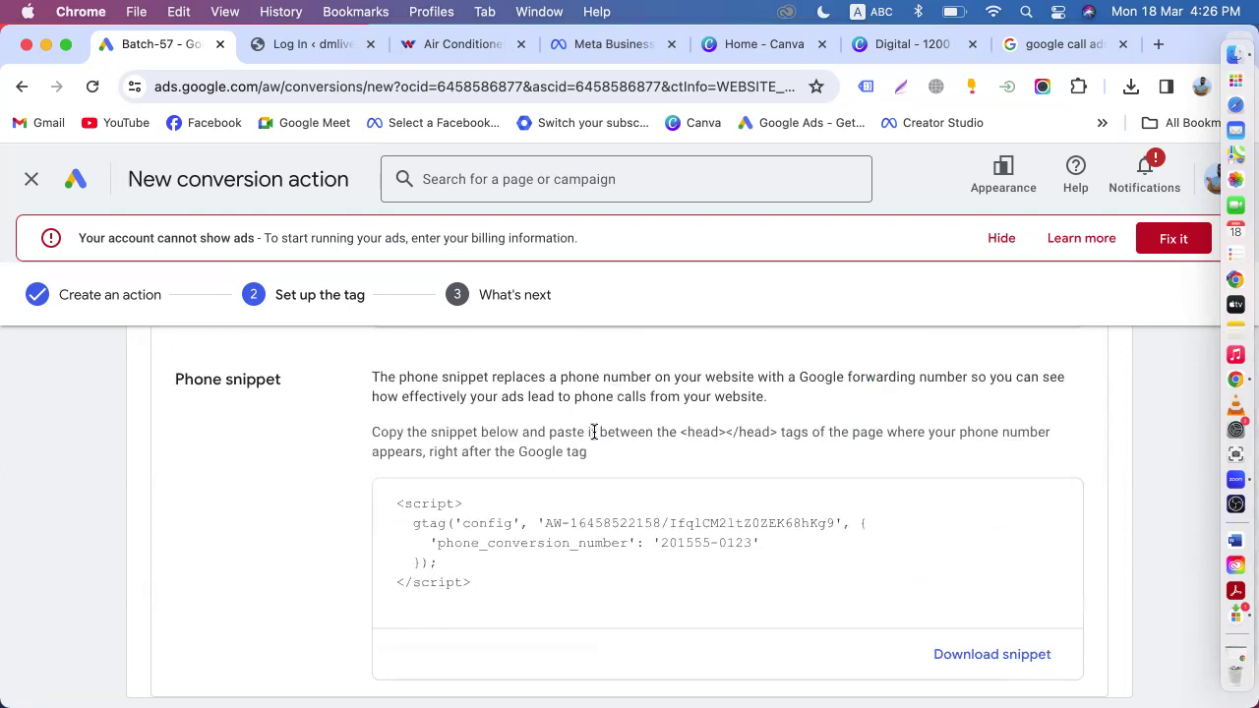
- Examine the phone snippet and its instructions for placement between the head tags, after the Google tag
triple_click(410, 523)
drag(411, 507, 447, 559)
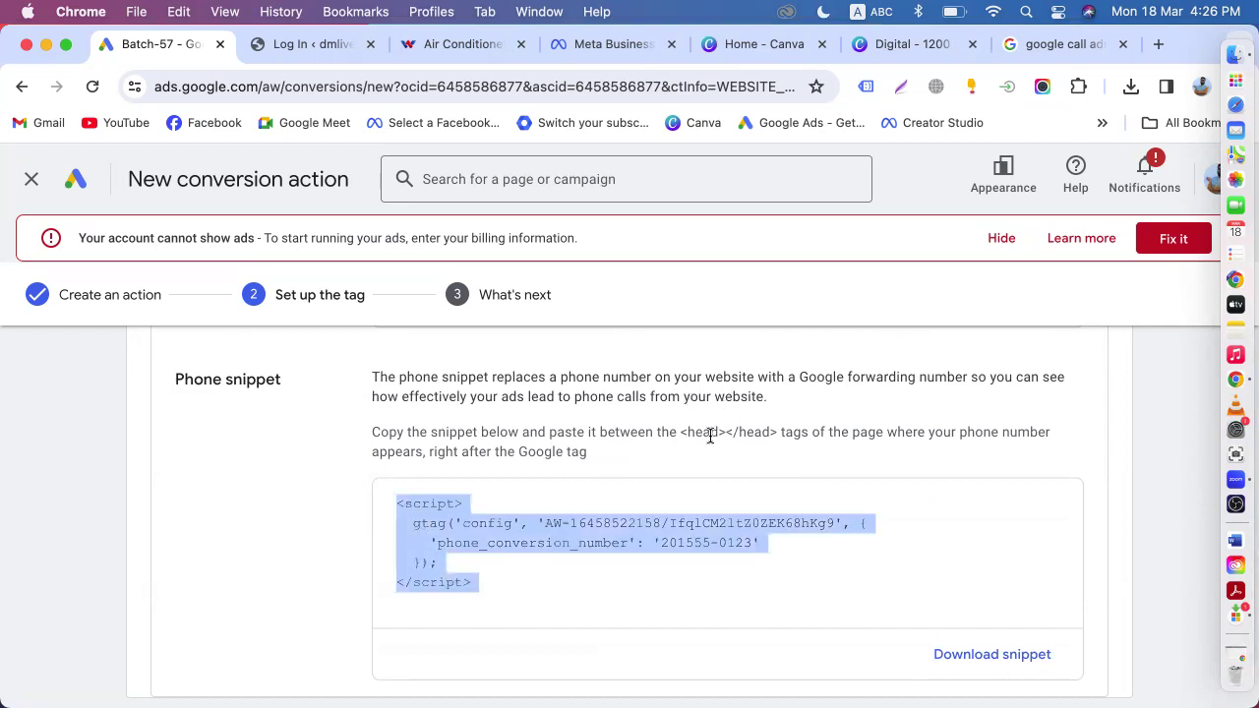
drag(680, 433, 762, 434)
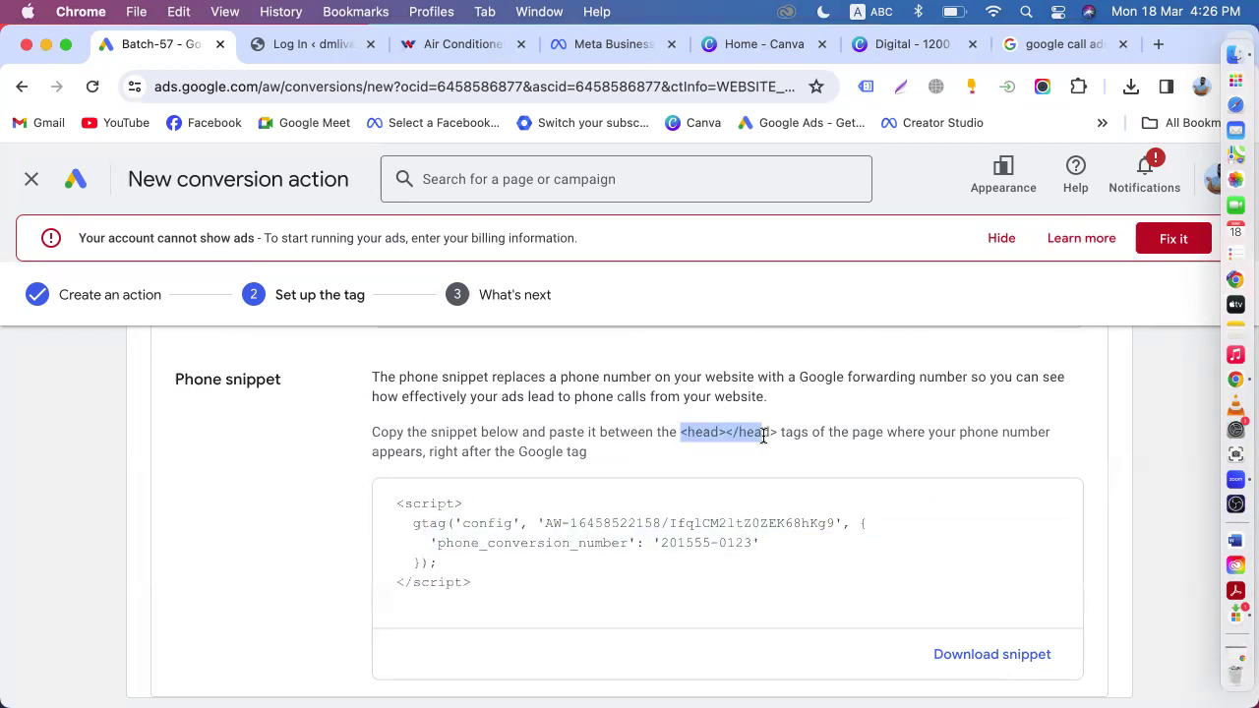
scroll(758, 438, up, 3)
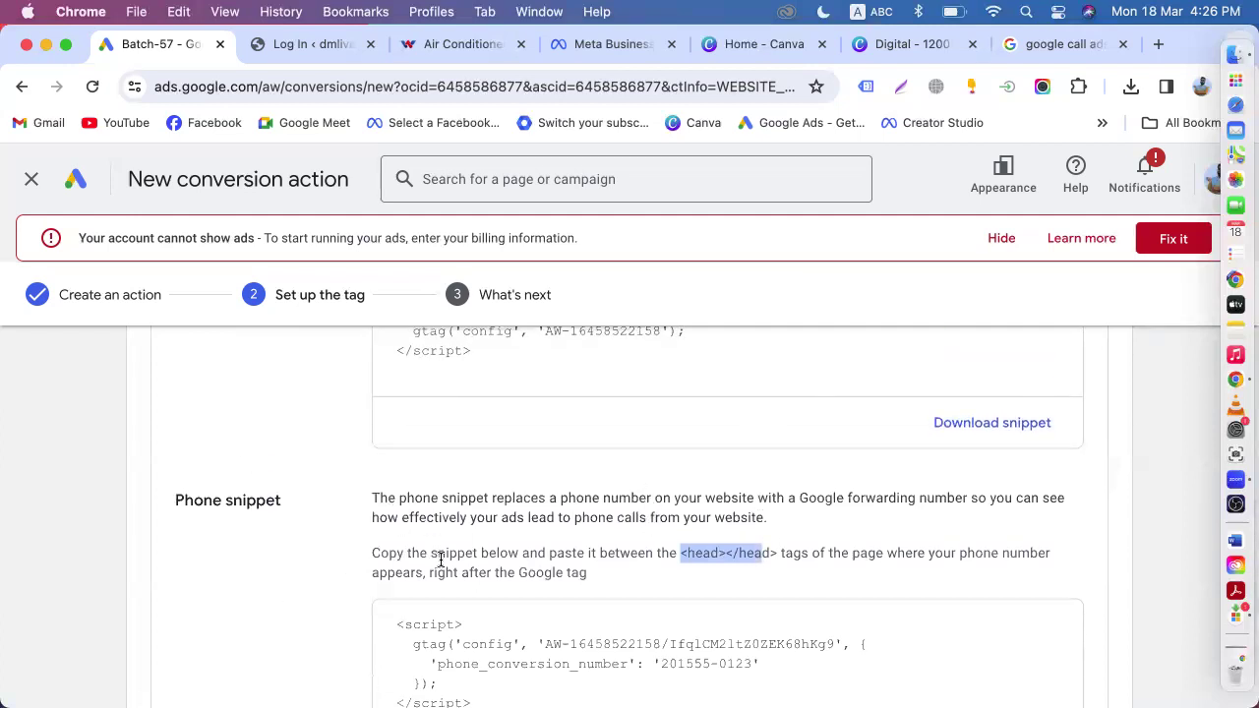
scroll(441, 559, up, 10)
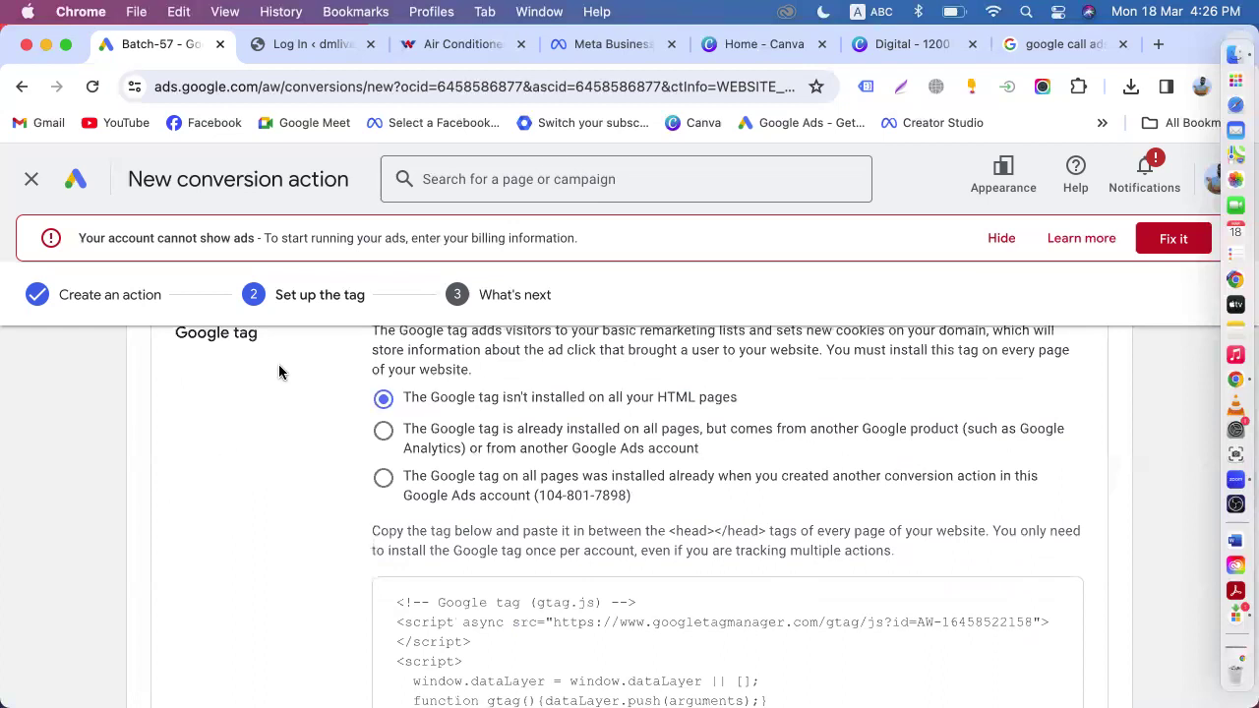
scroll(279, 384, up, 3)
scroll(289, 515, down, 12)
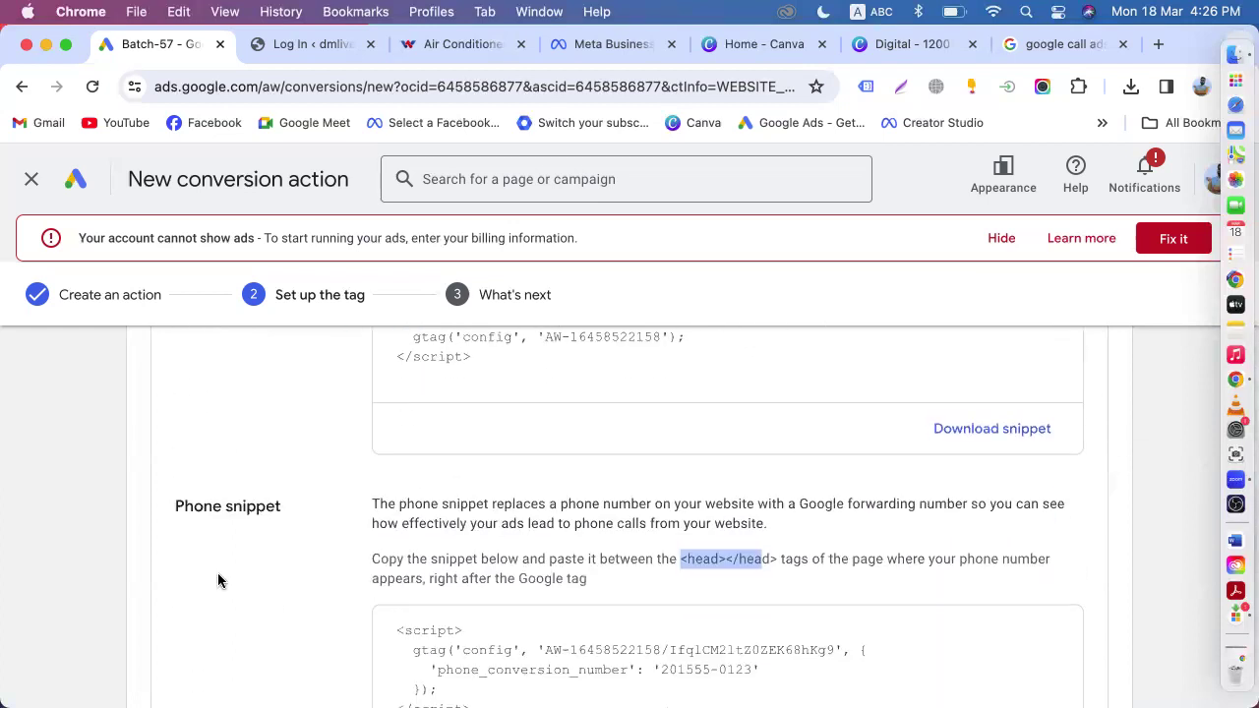
scroll(443, 536, down, 3)
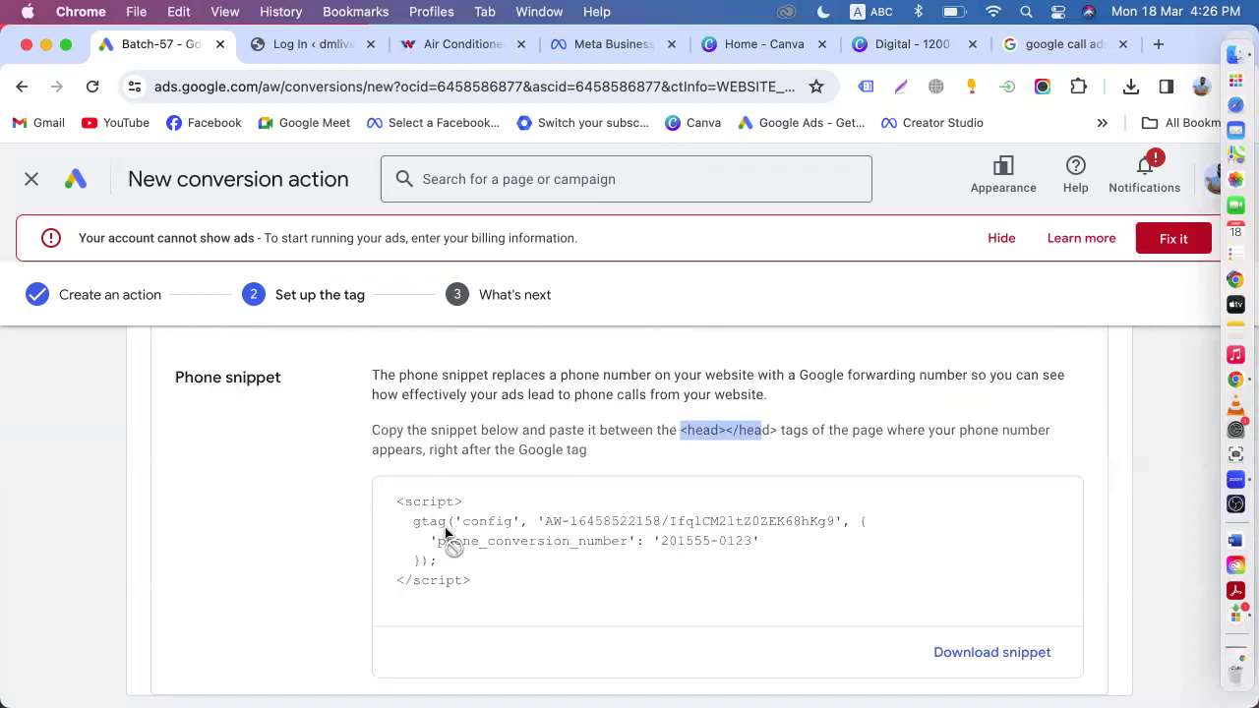
click(474, 529)
scroll(474, 531, down, 2)
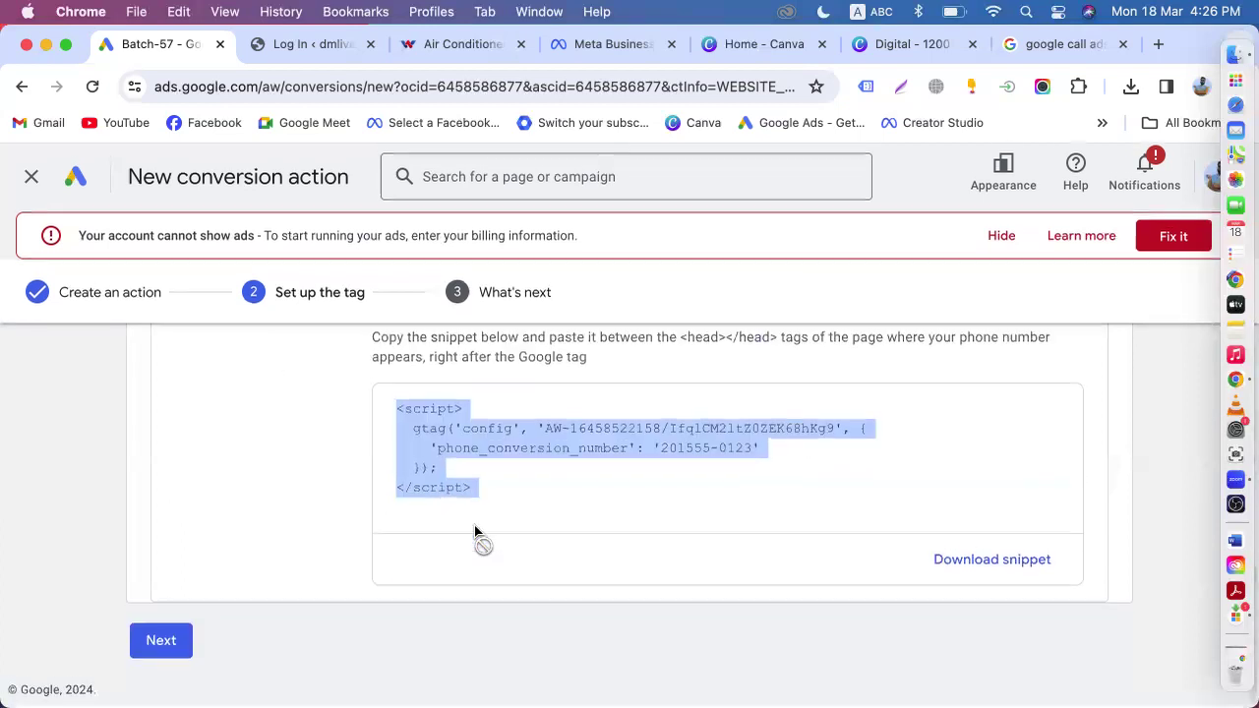
- Finish the tag setup and complete the website call conversion action
click(163, 645)
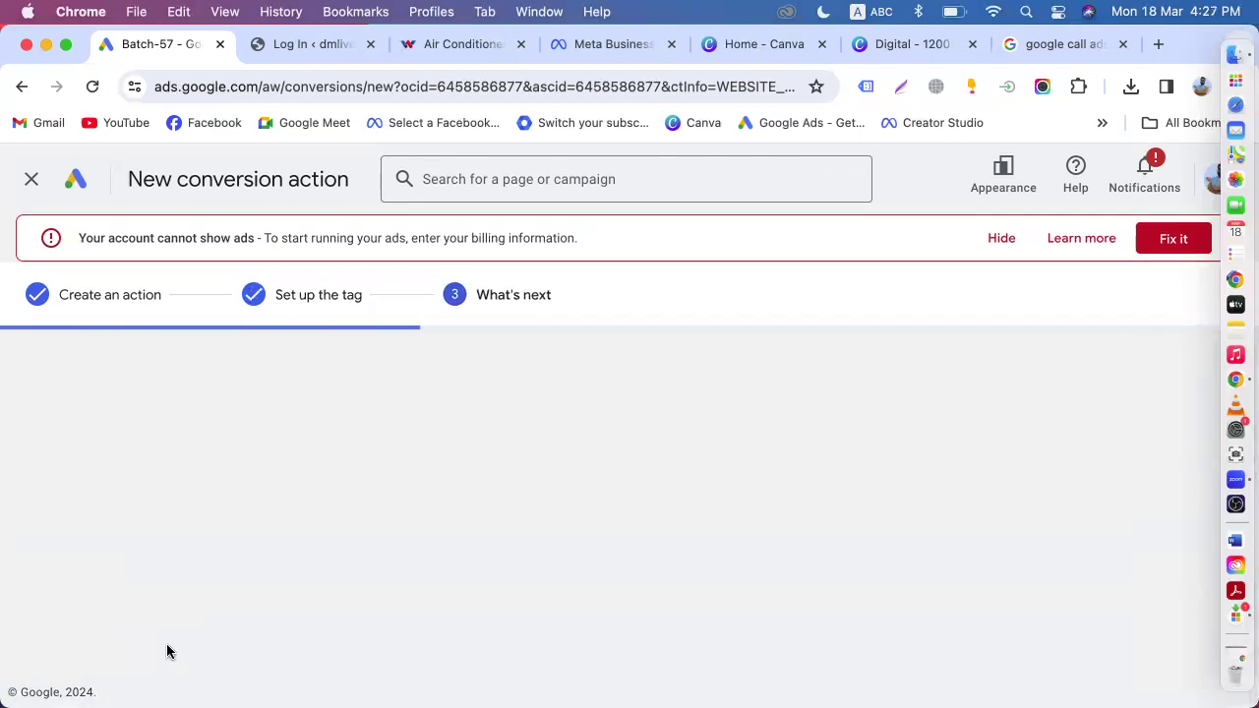
scroll(322, 569, down, 1)
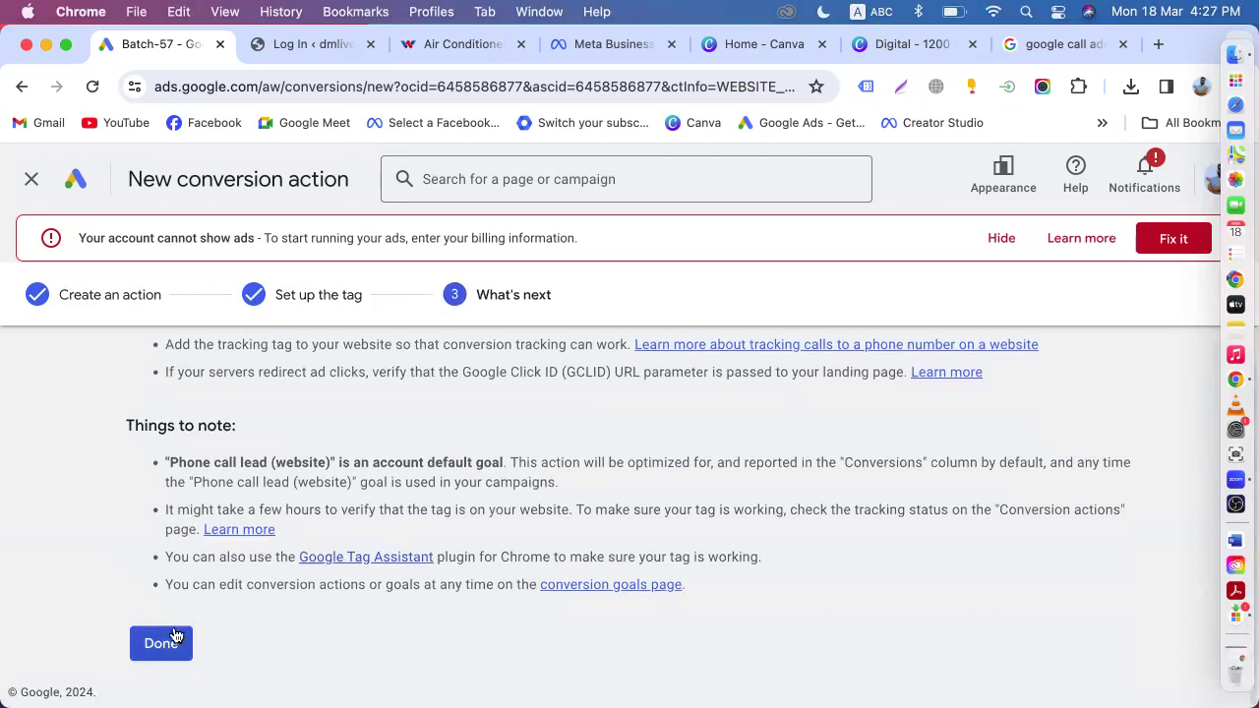
click(161, 644)
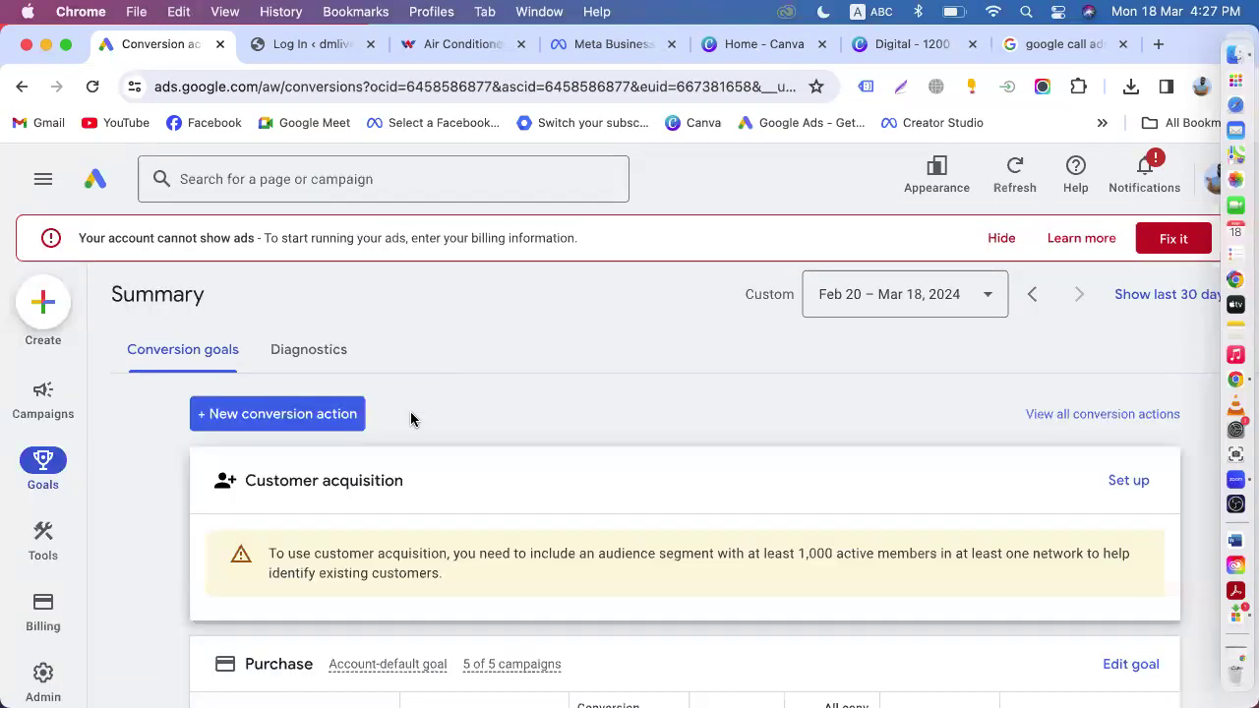
- Review the conversion goals in the summary and start another new conversion action
scroll(410, 419, down, 5)
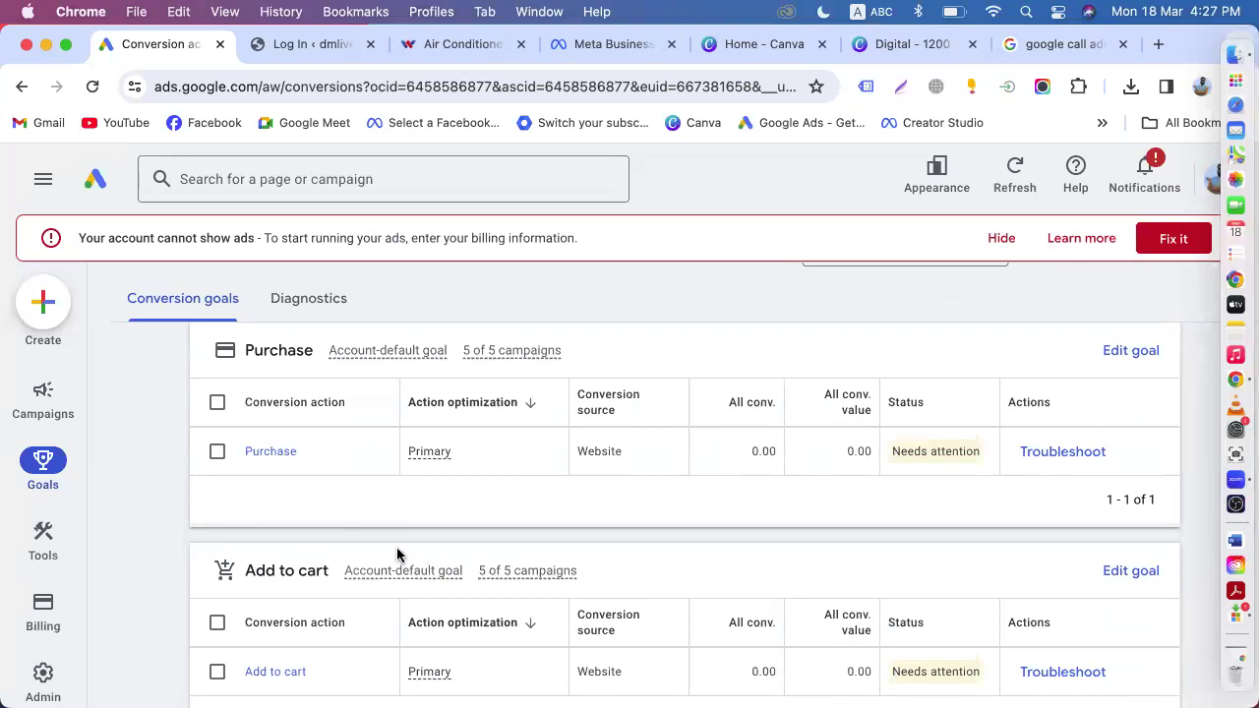
scroll(398, 551, down, 3)
mouse_move(425, 492)
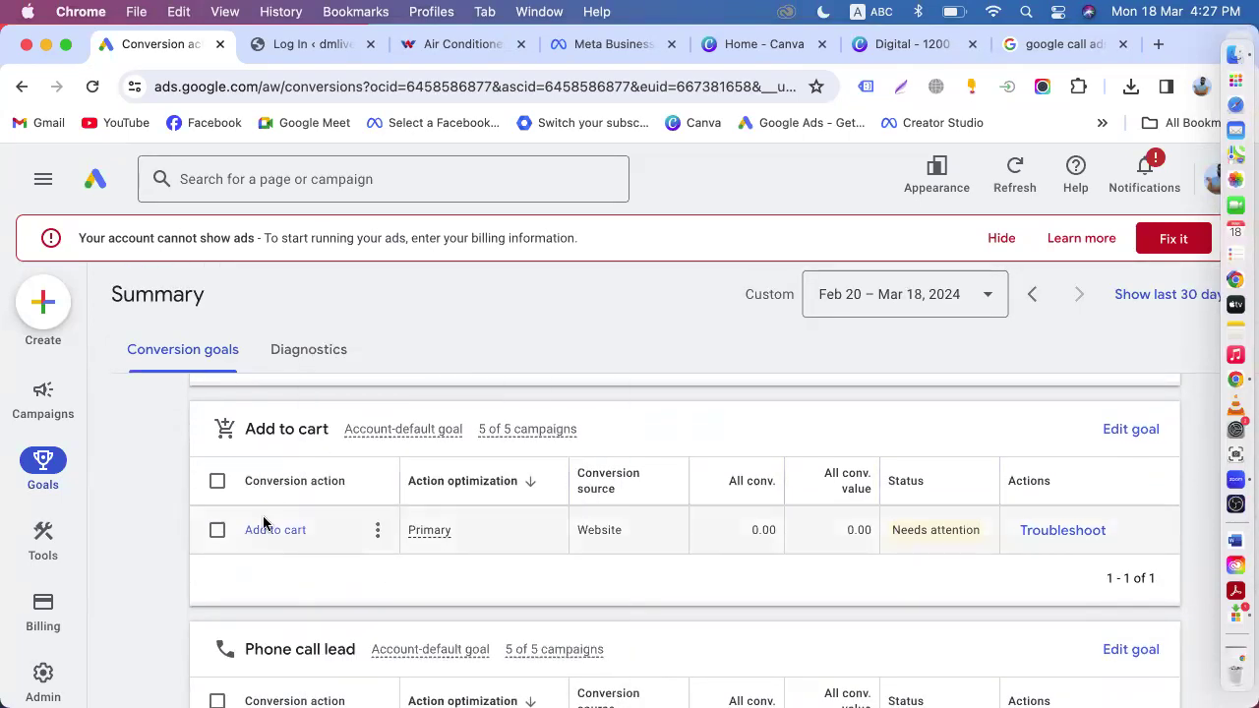
scroll(263, 522, up, 5)
click(267, 421)
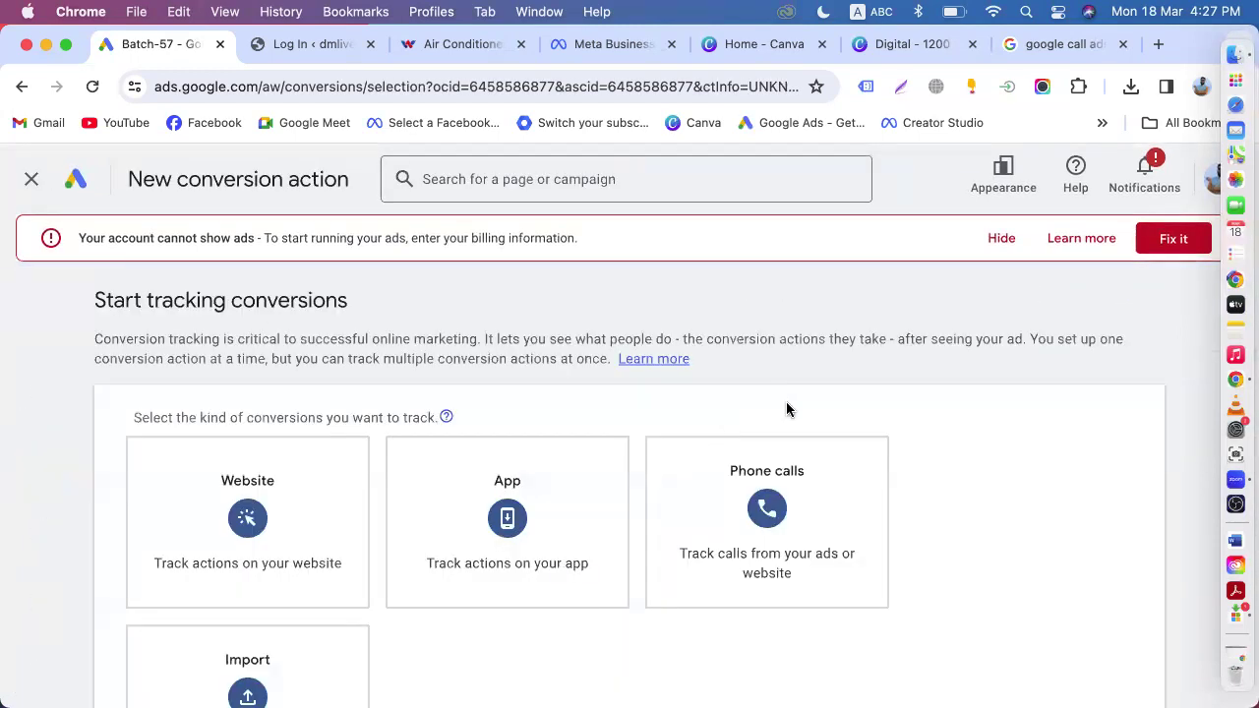
- Track phone calls from clicks on the number on the mobile website, copy the words "your mobile website", and continue to the action setup
click(779, 503)
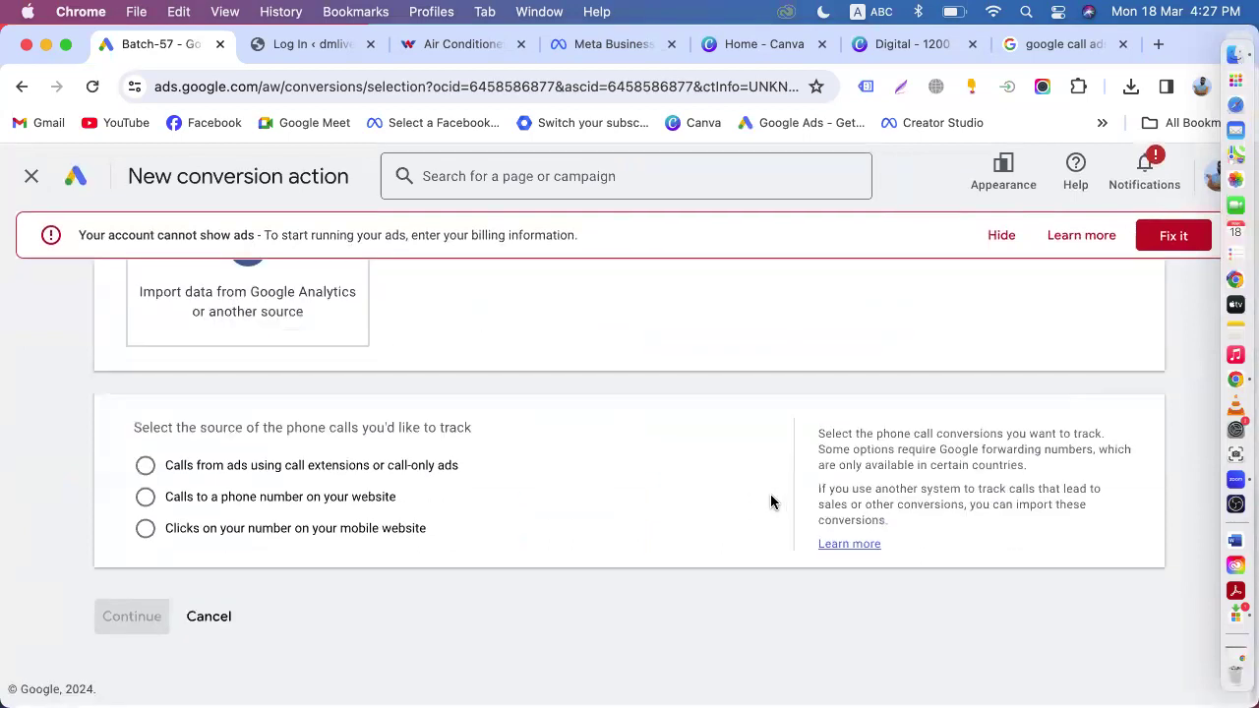
drag(443, 538, 310, 537)
right_click(311, 536)
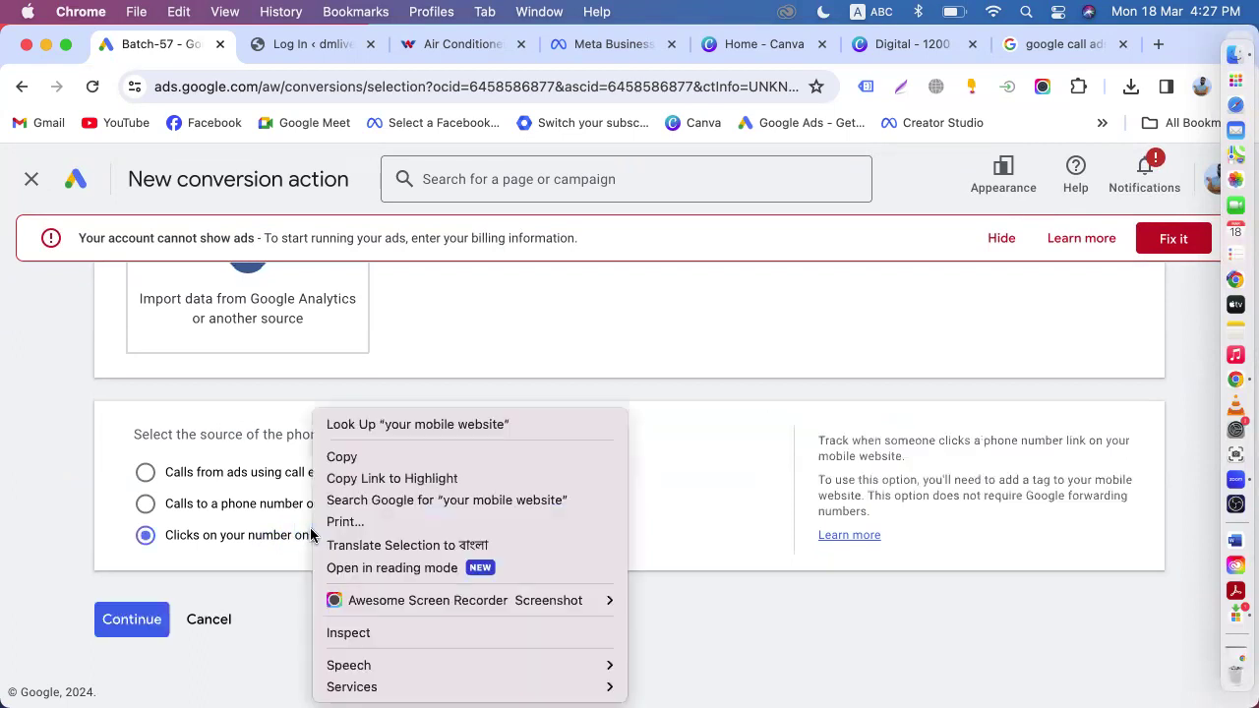
click(345, 455)
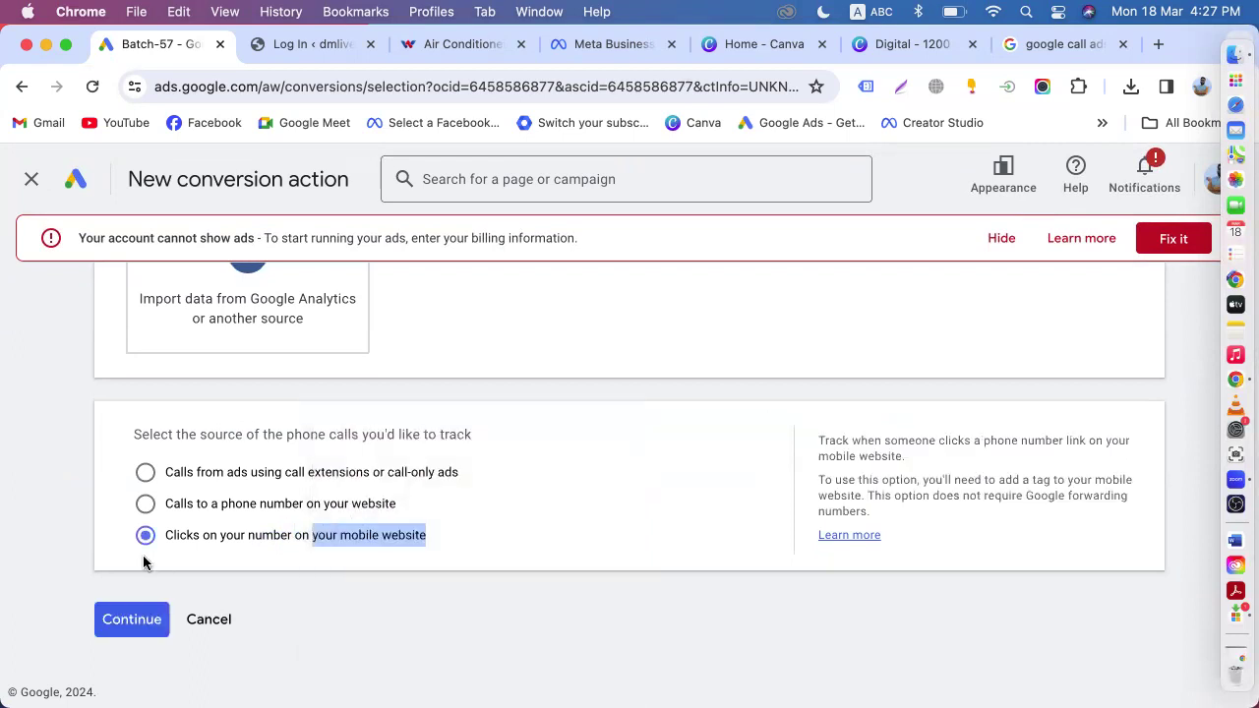
click(135, 612)
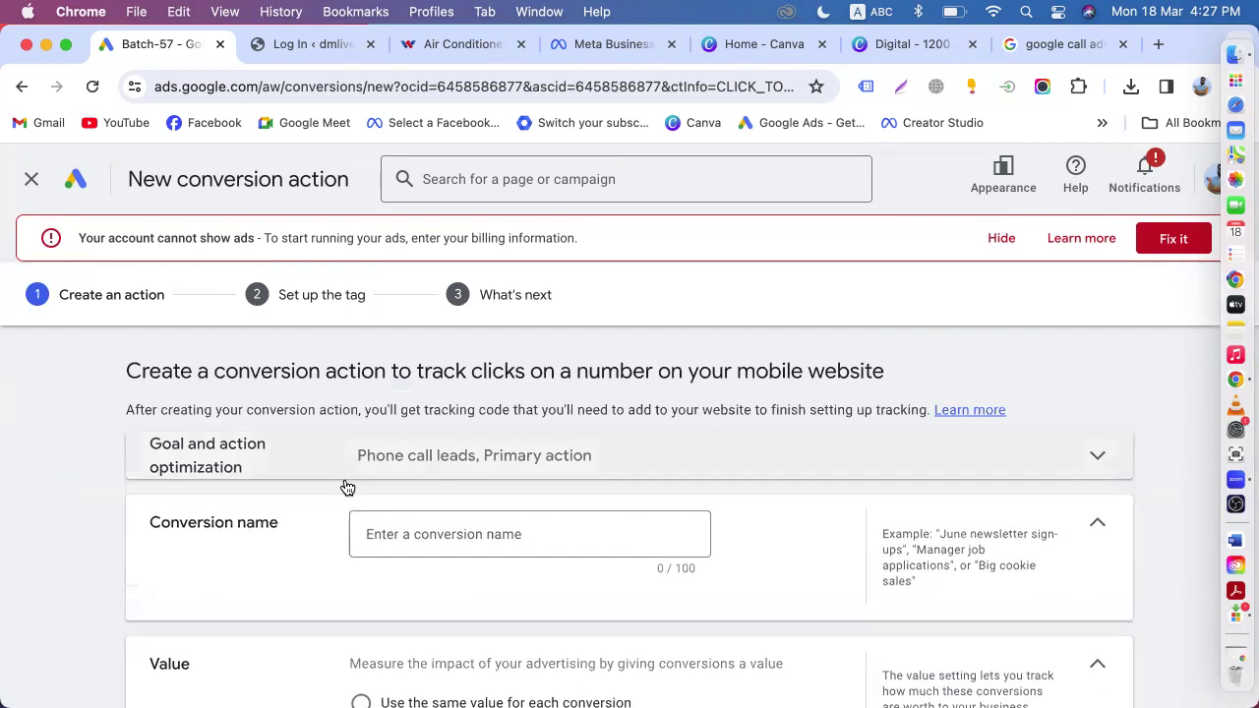
- Name the conversion action "your mobile website" and choose not to use a value for it
click(420, 536)
key(super+v)
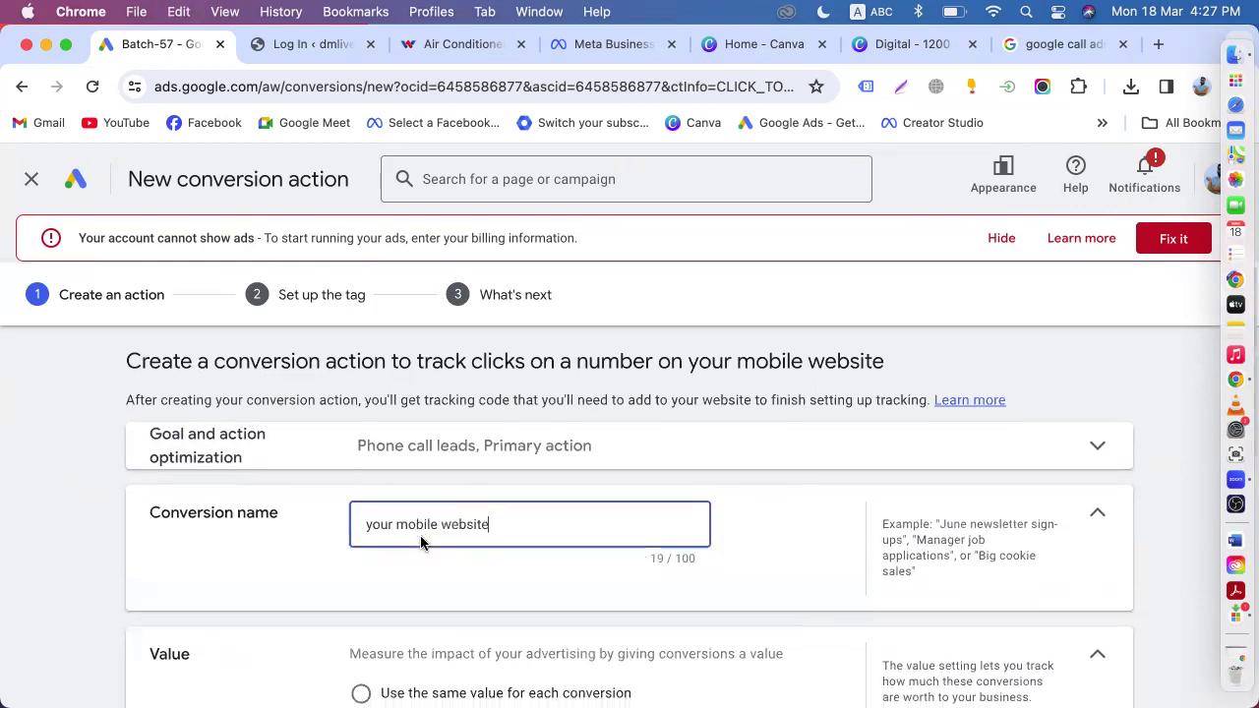
scroll(421, 539, down, 3)
click(425, 566)
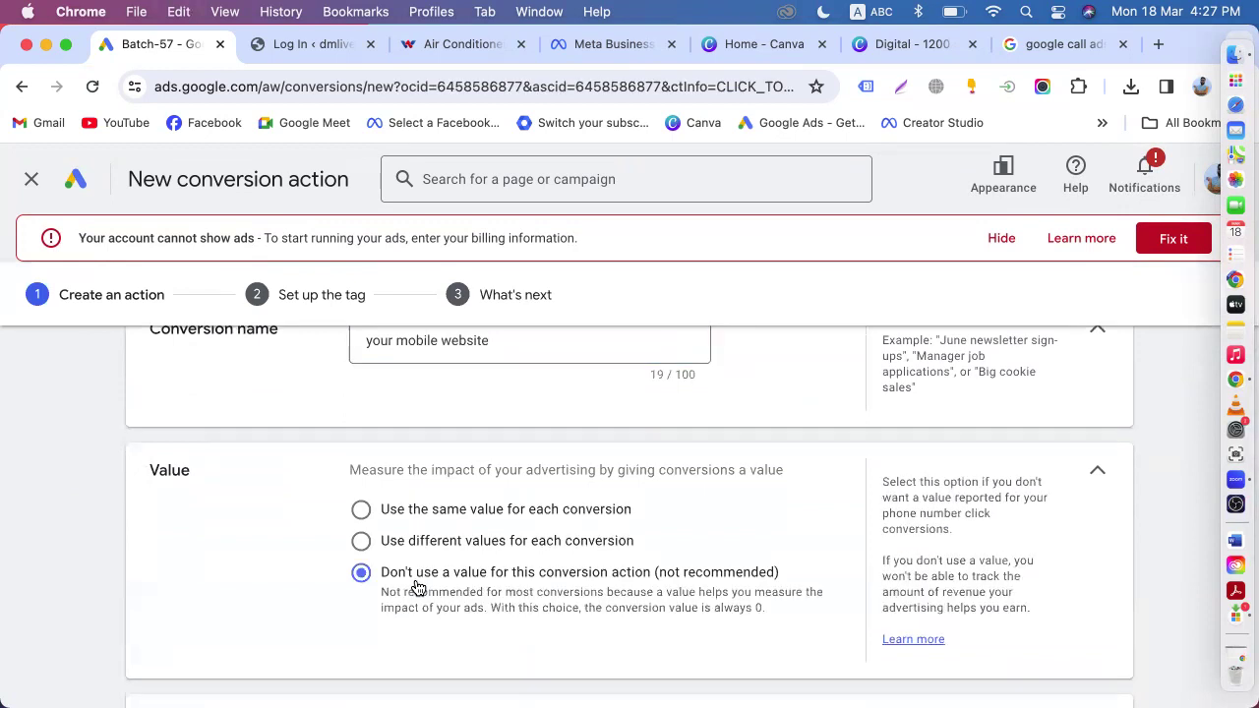
- Check the count, conversion window and attribution settings, and create the mobile website conversion action
scroll(421, 575, down, 3)
scroll(413, 568, down, 4)
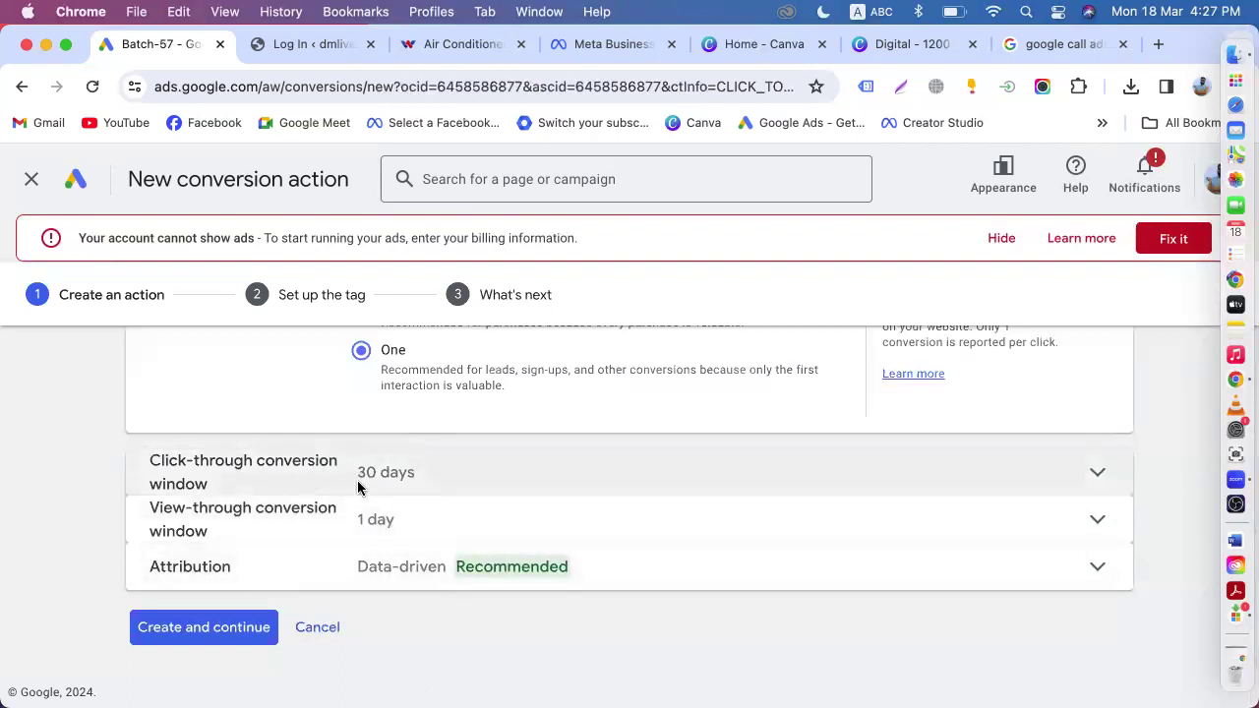
scroll(357, 482, up, 4)
scroll(295, 531, down, 3)
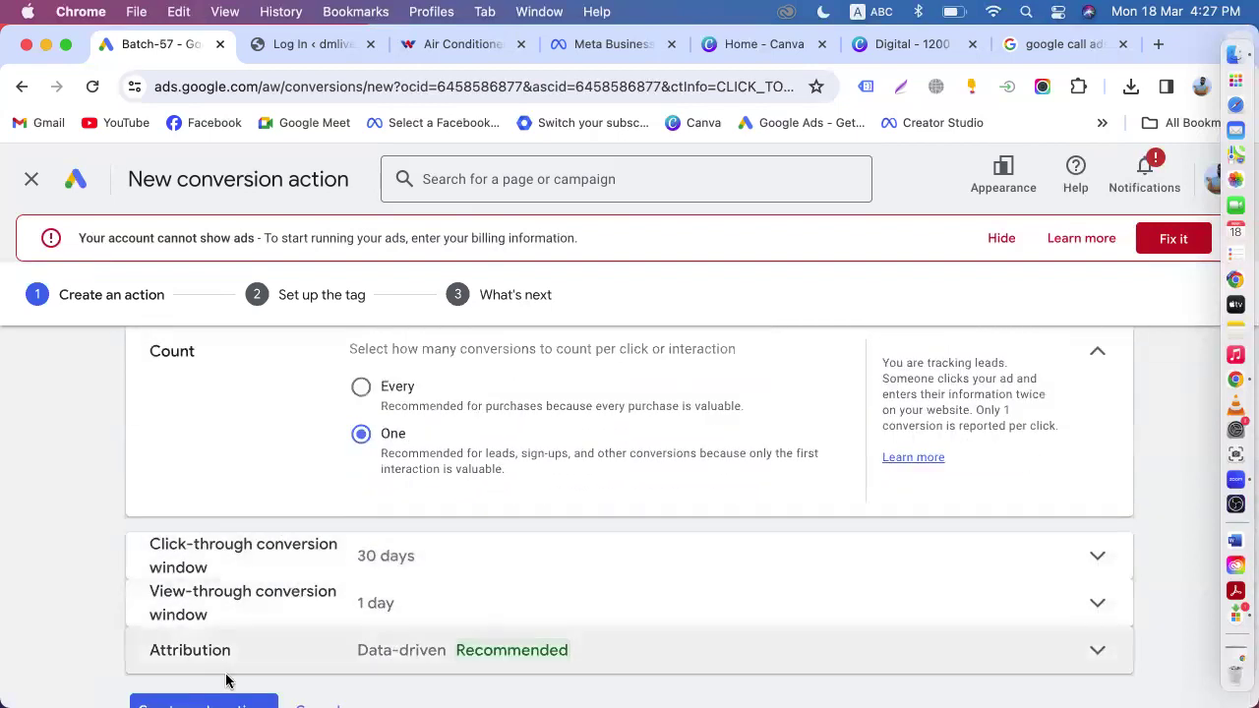
scroll(245, 635, down, 2)
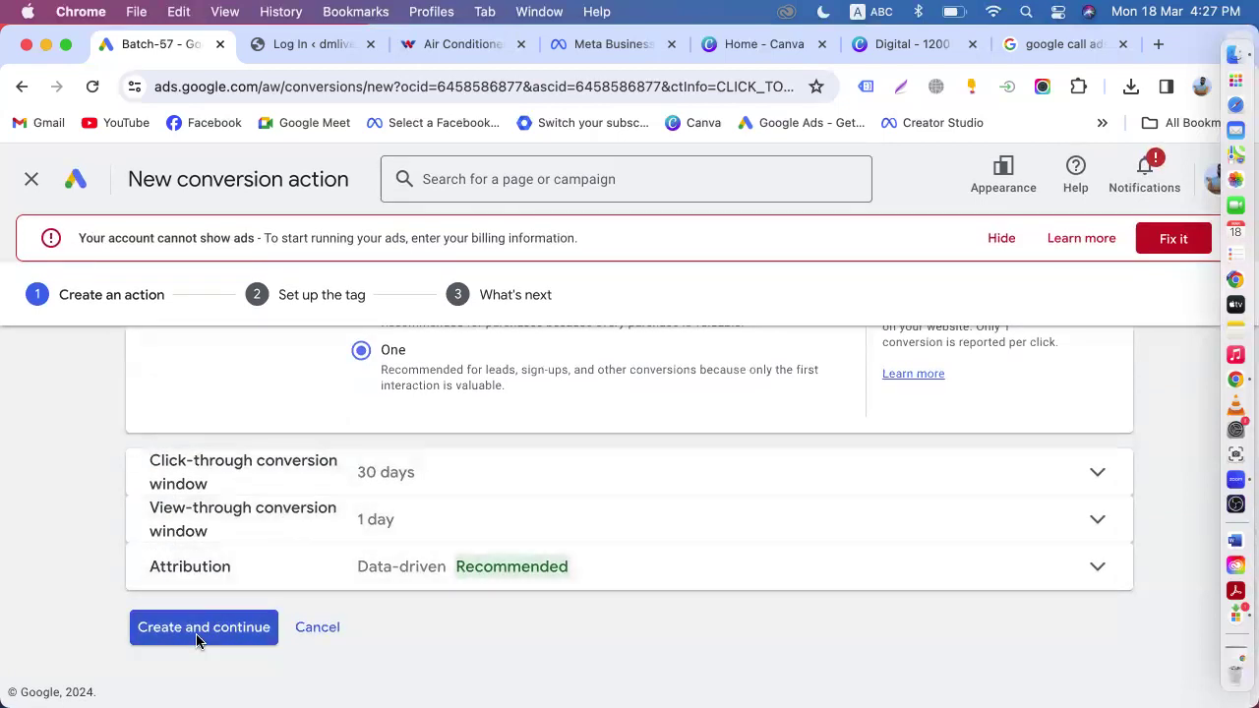
click(197, 629)
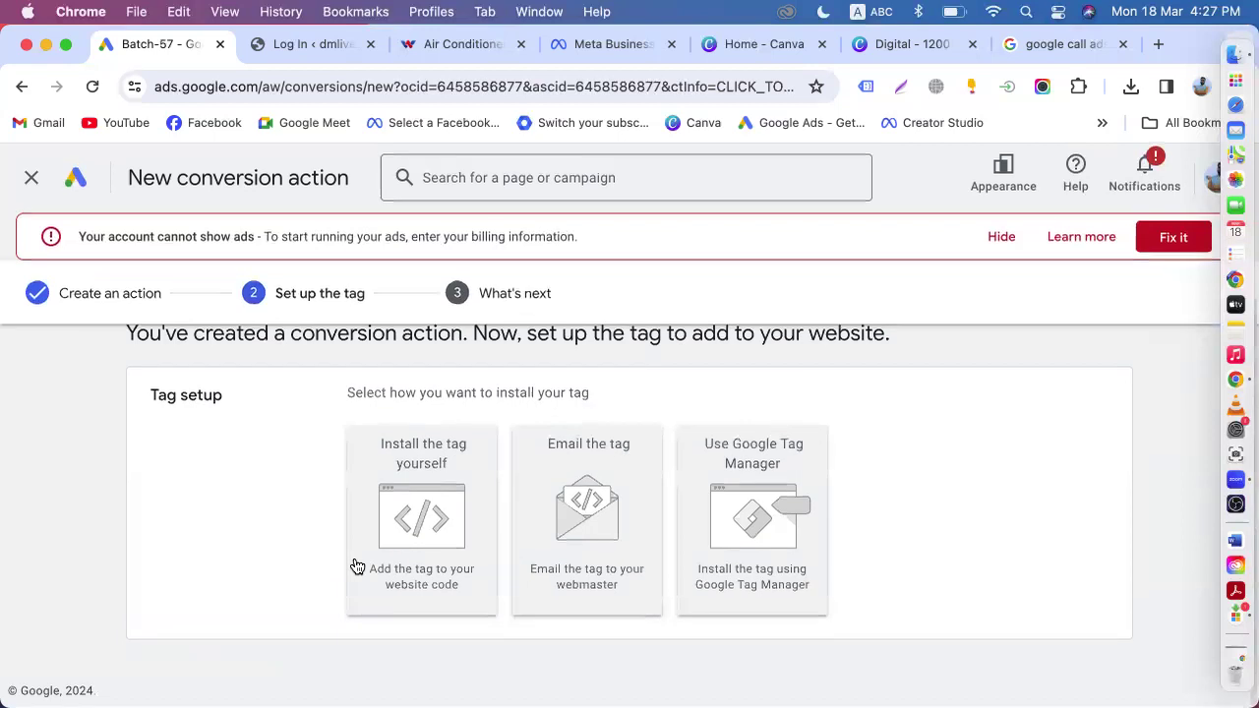
- Choose to install the tag yourself and examine the Google tag and the event snippet
click(445, 526)
scroll(457, 492, down, 3)
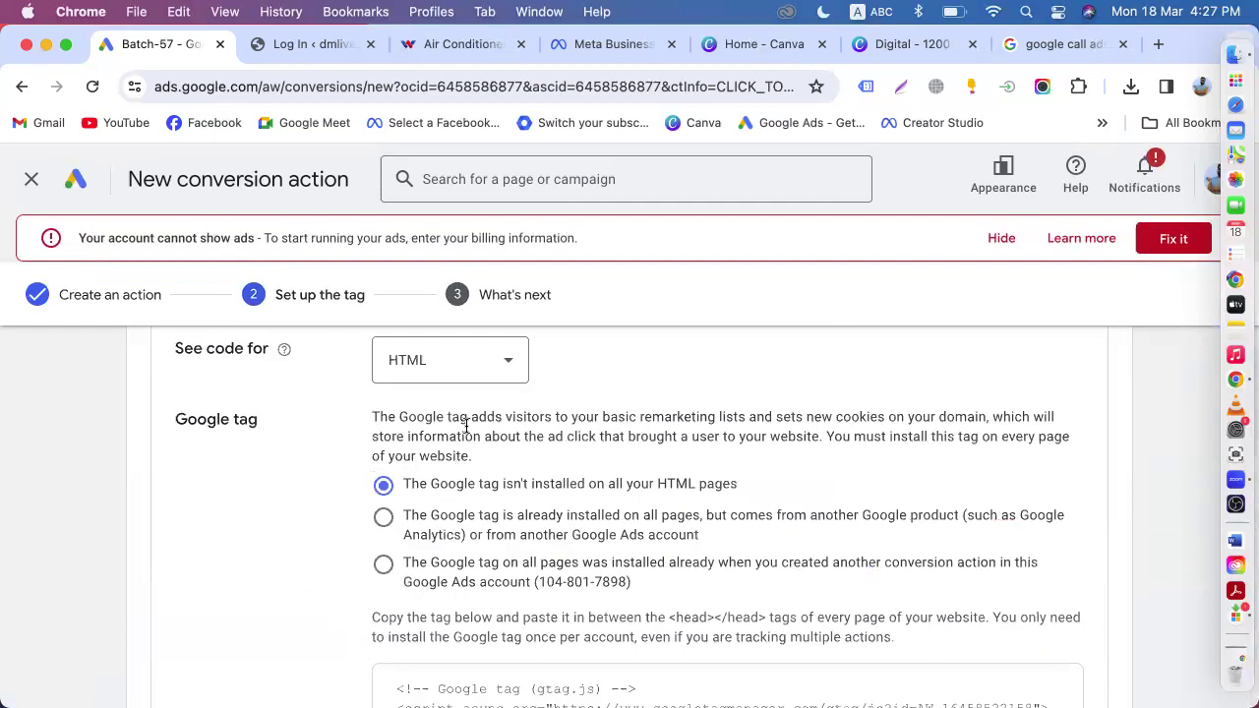
scroll(423, 502, down, 3)
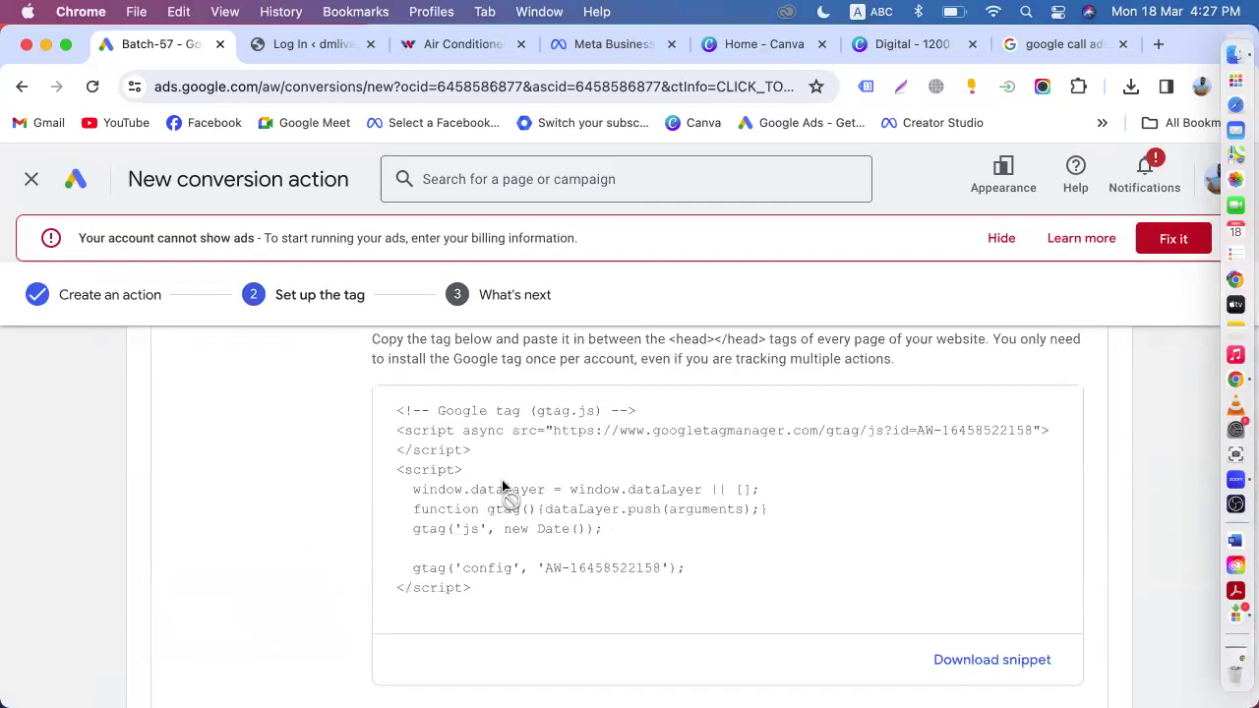
click(501, 480)
scroll(473, 531, down, 3)
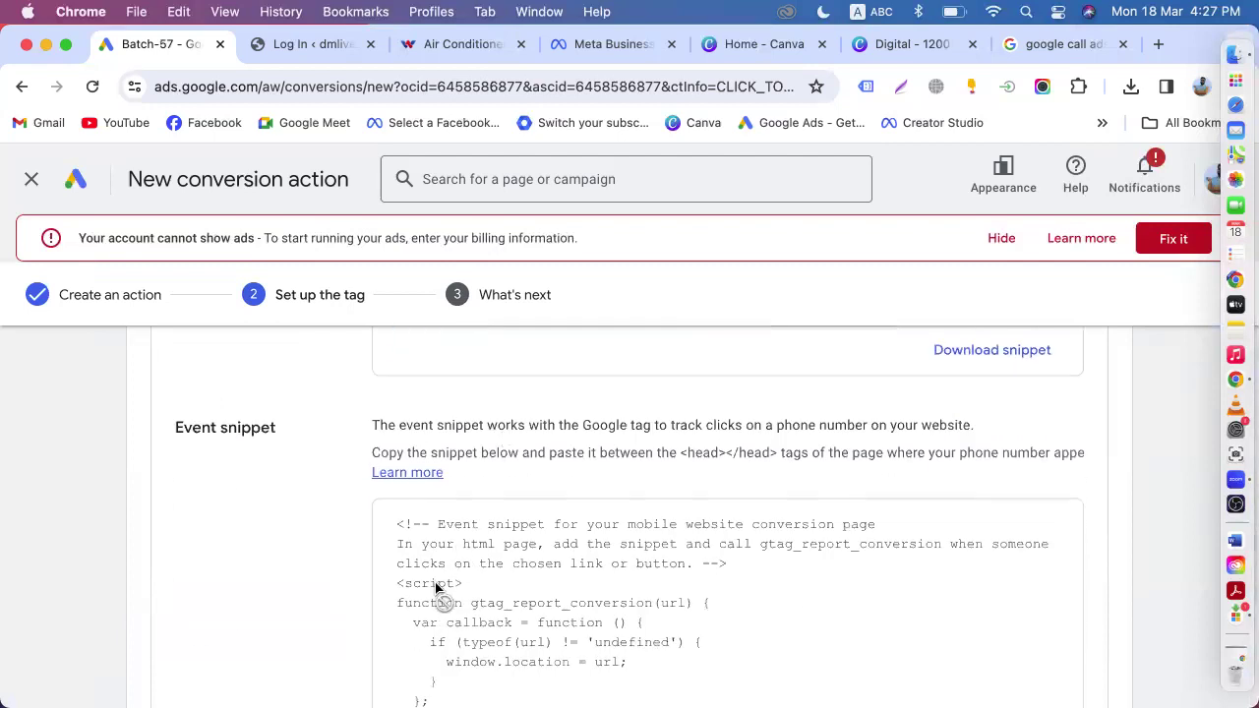
click(481, 555)
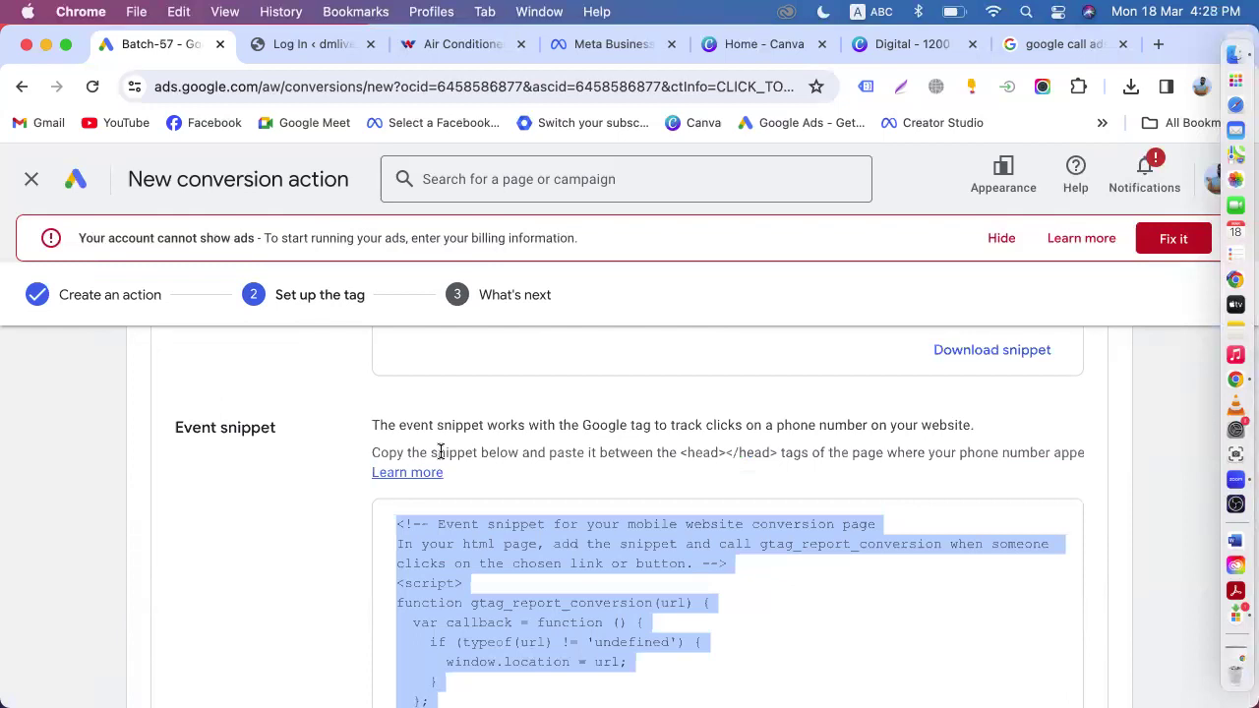
- Review the Google tag and event snippet codes again with their instructions for placement between the head tags
scroll(440, 455, up, 3)
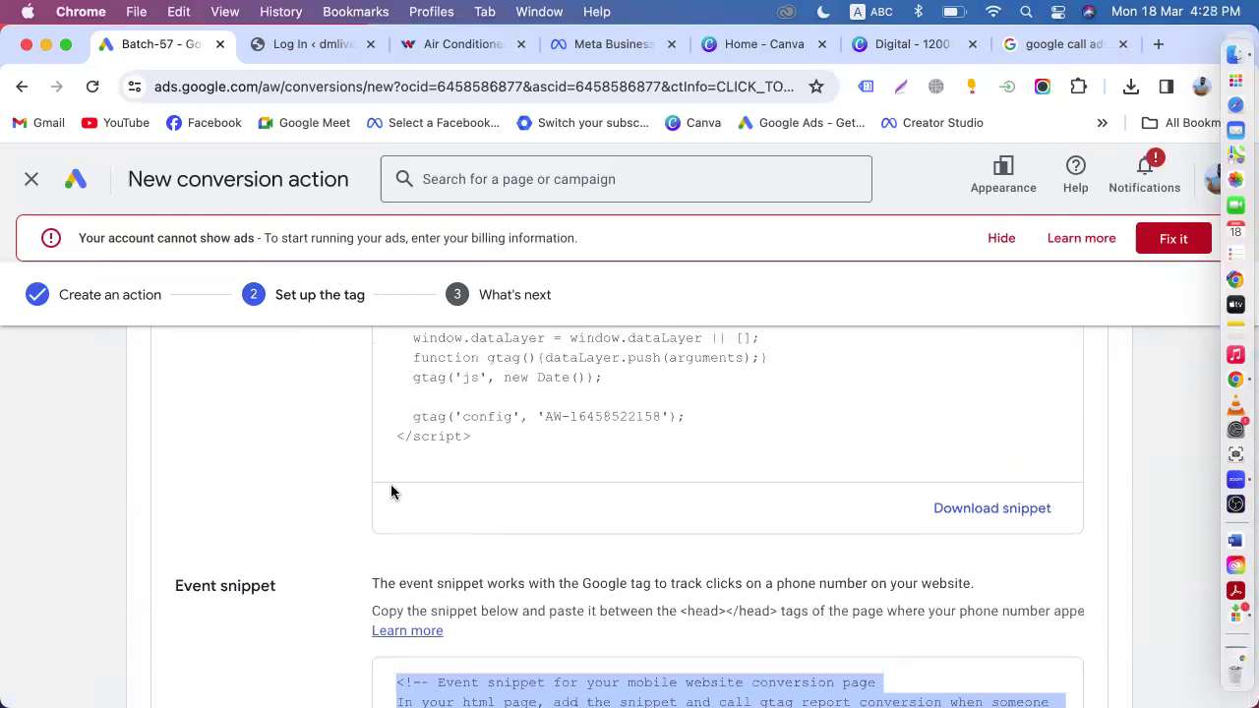
scroll(393, 492, up, 5)
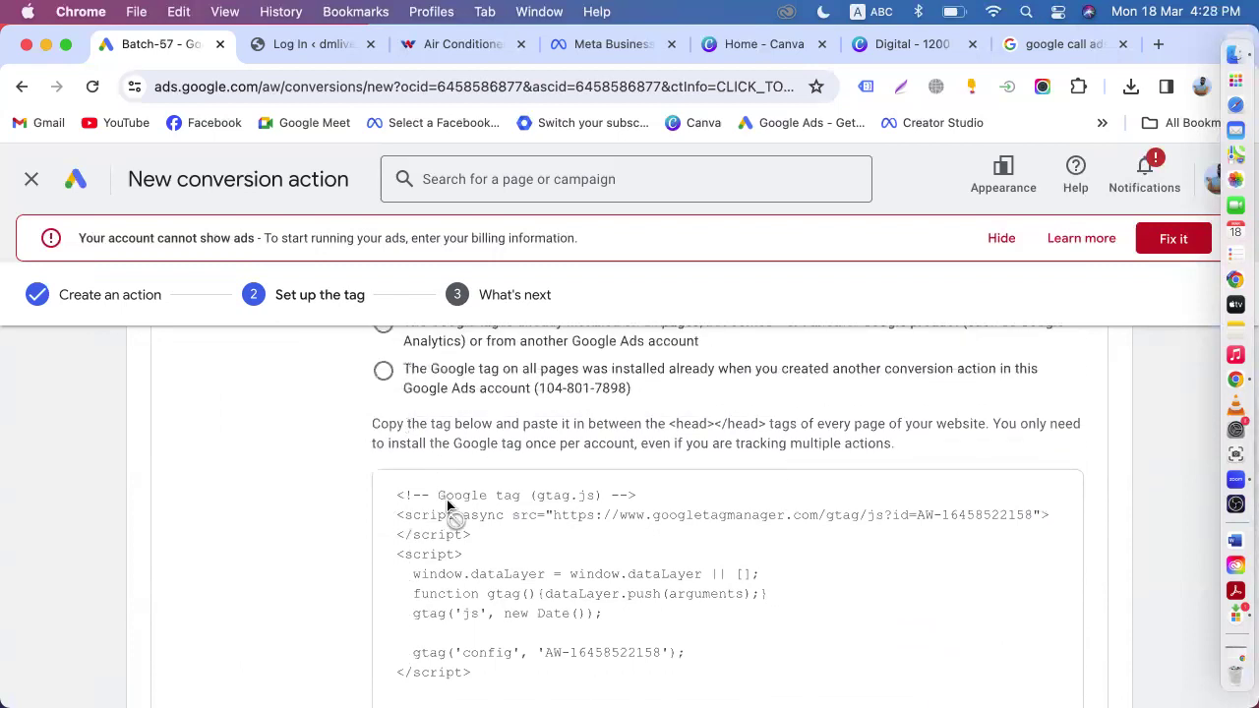
click(500, 570)
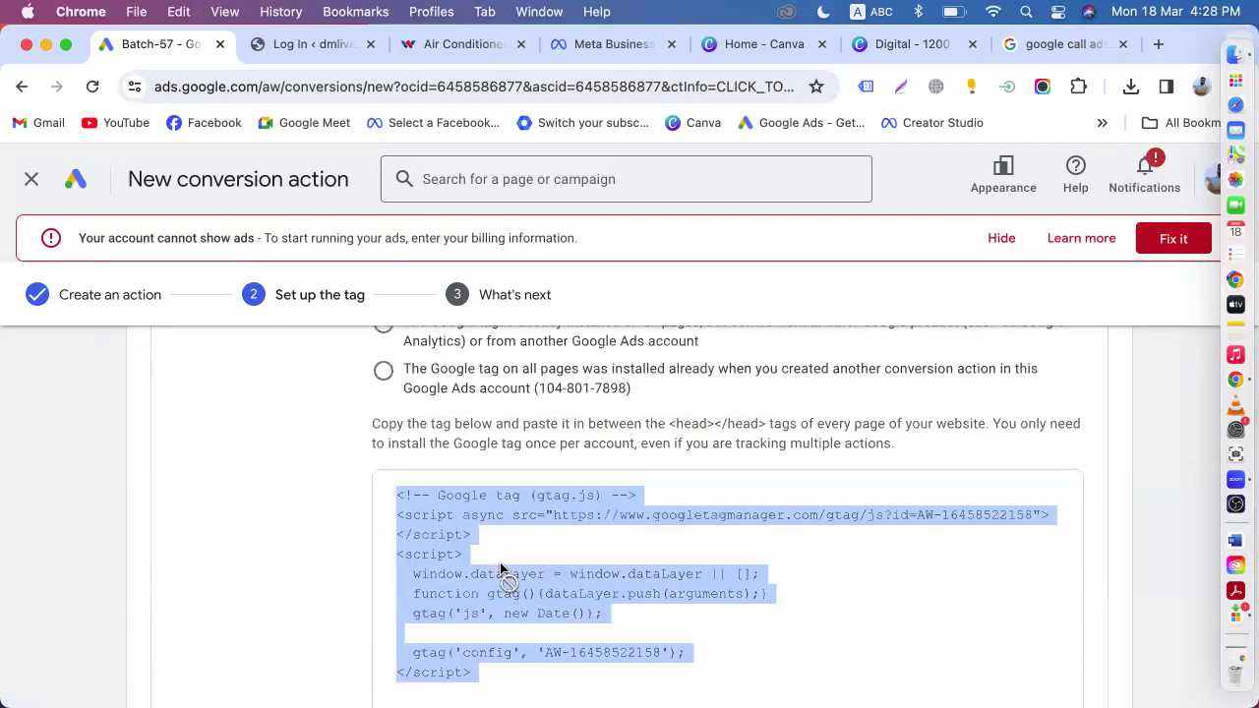
scroll(500, 570, up, 4)
scroll(500, 566, down, 5)
scroll(500, 562, down, 6)
click(499, 492)
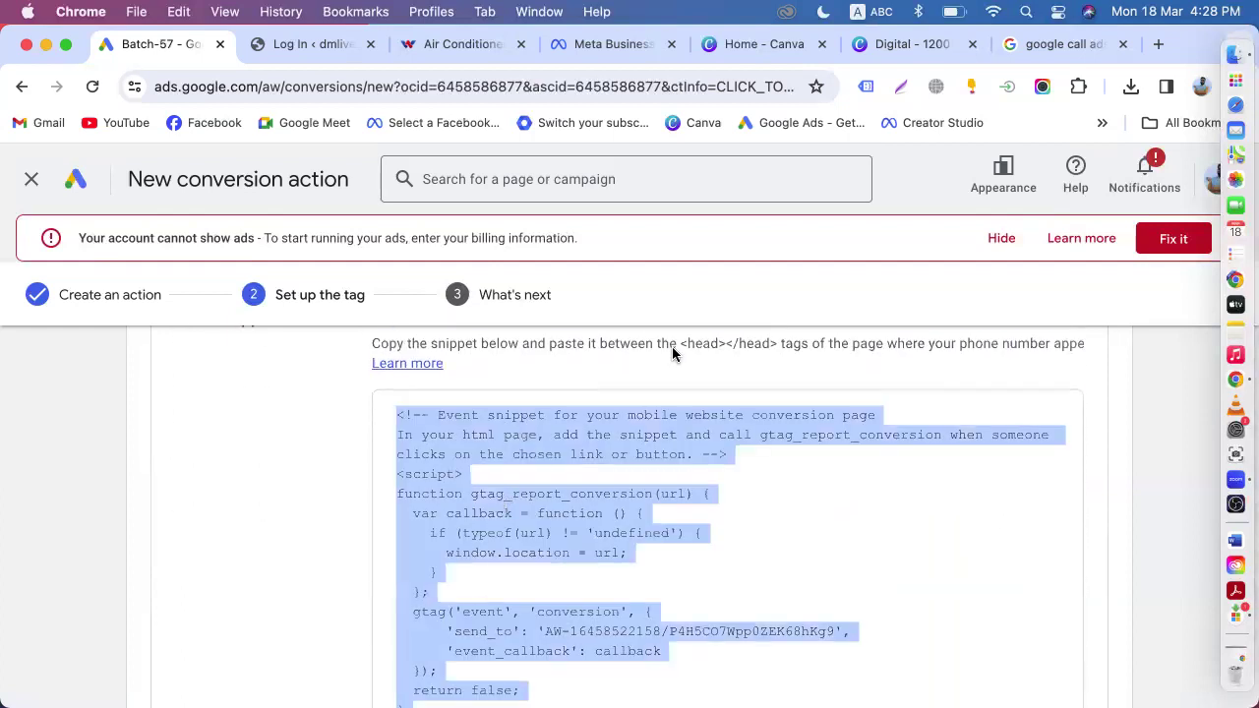
- Finish the tag setup and complete the mobile website conversion action
scroll(629, 526, down, 3)
click(161, 640)
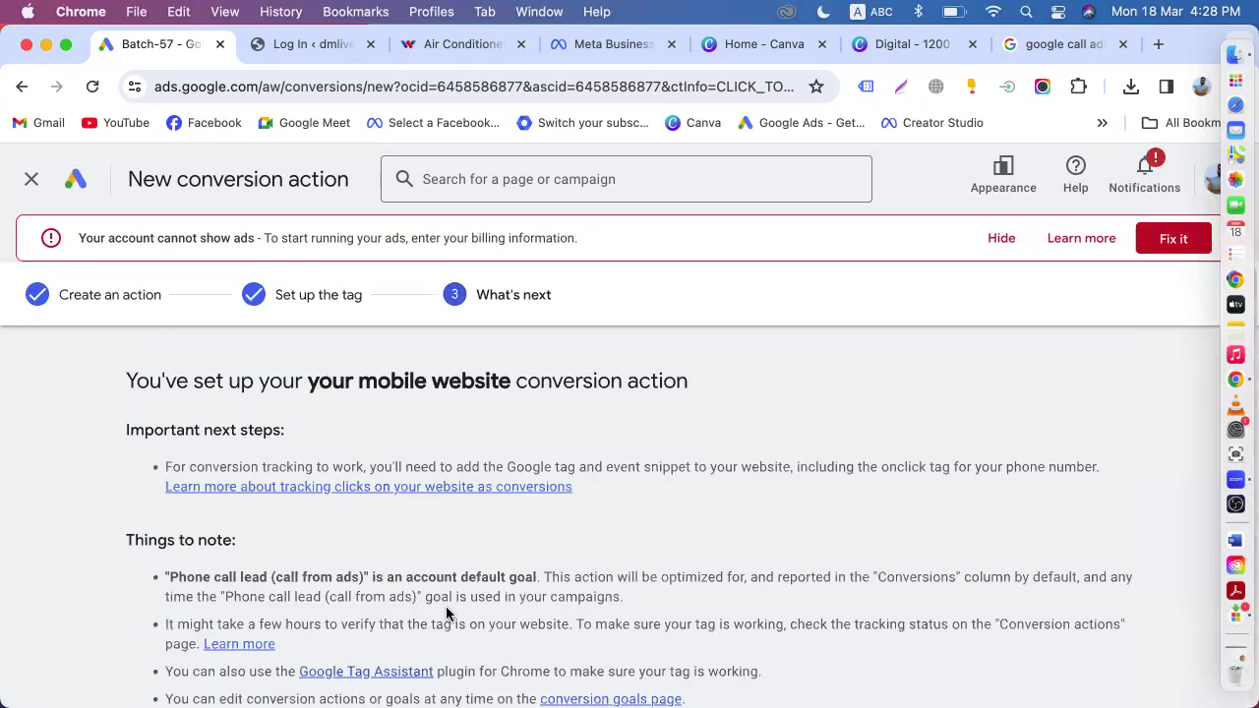
scroll(163, 666, down, 3)
click(168, 643)
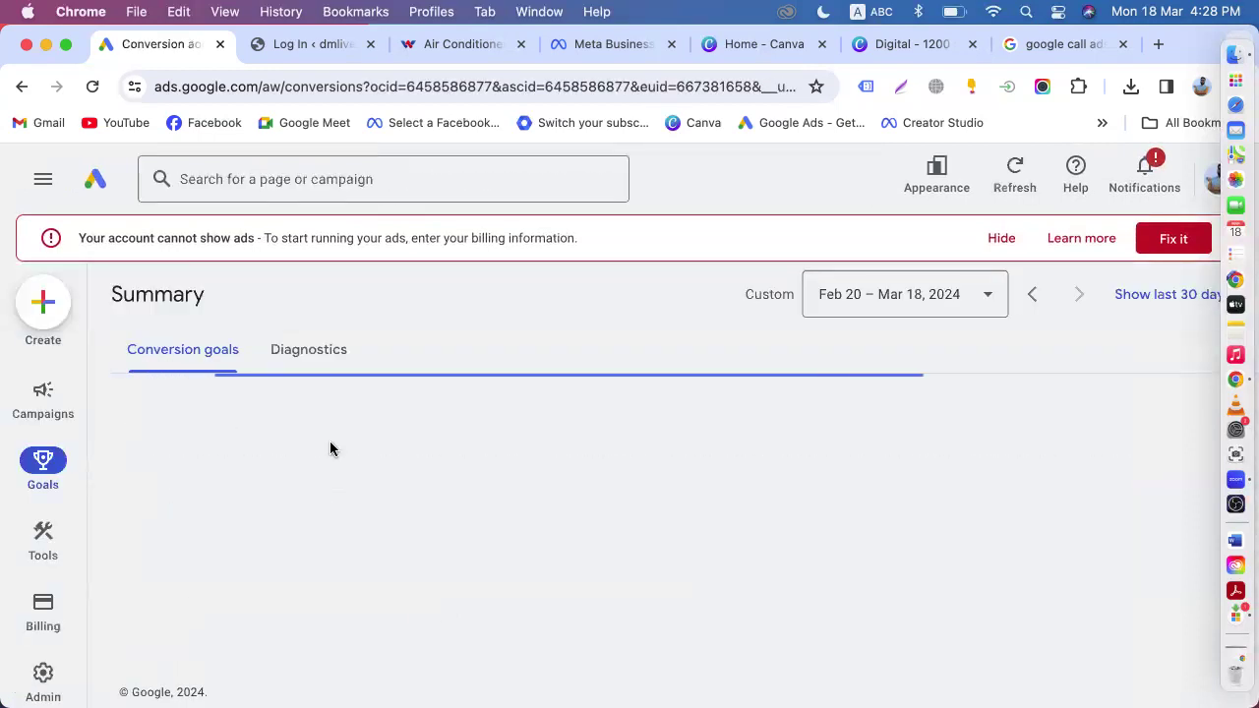
- Review the phone call lead conversion actions in the goals summary and return to the campaigns overview
scroll(531, 580, down, 3)
scroll(546, 595, down, 8)
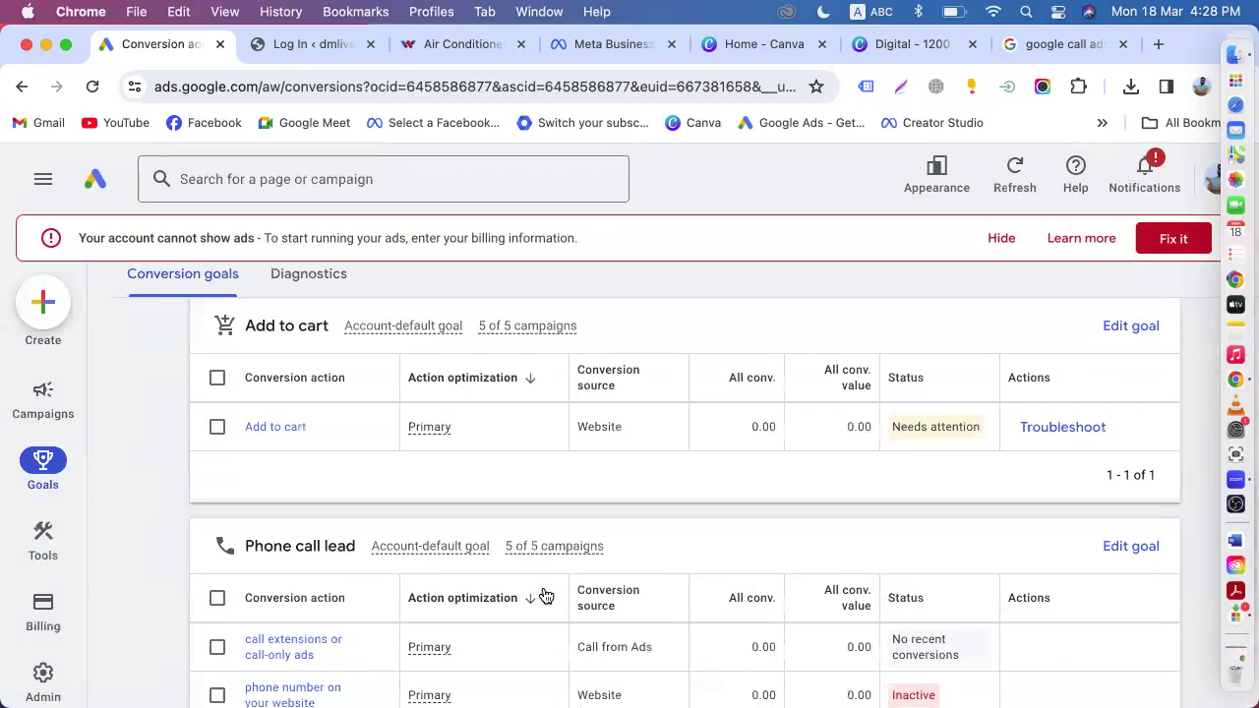
scroll(414, 608, up, 2)
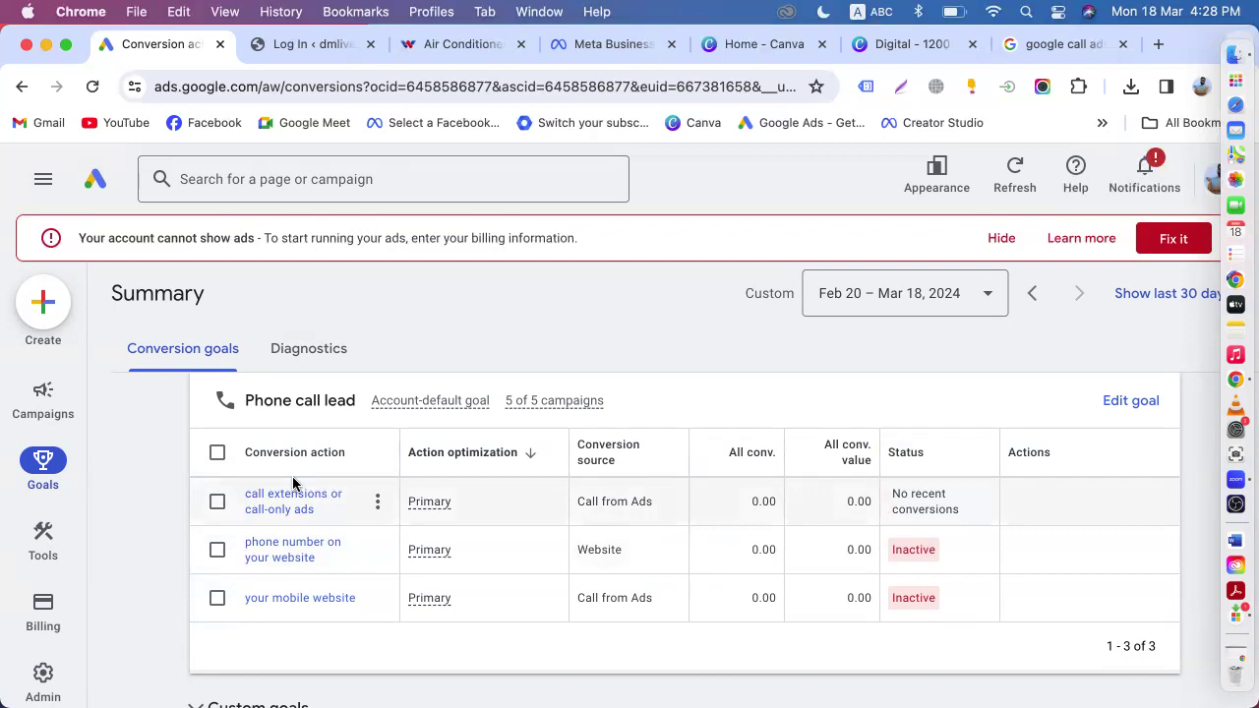
scroll(292, 482, up, 10)
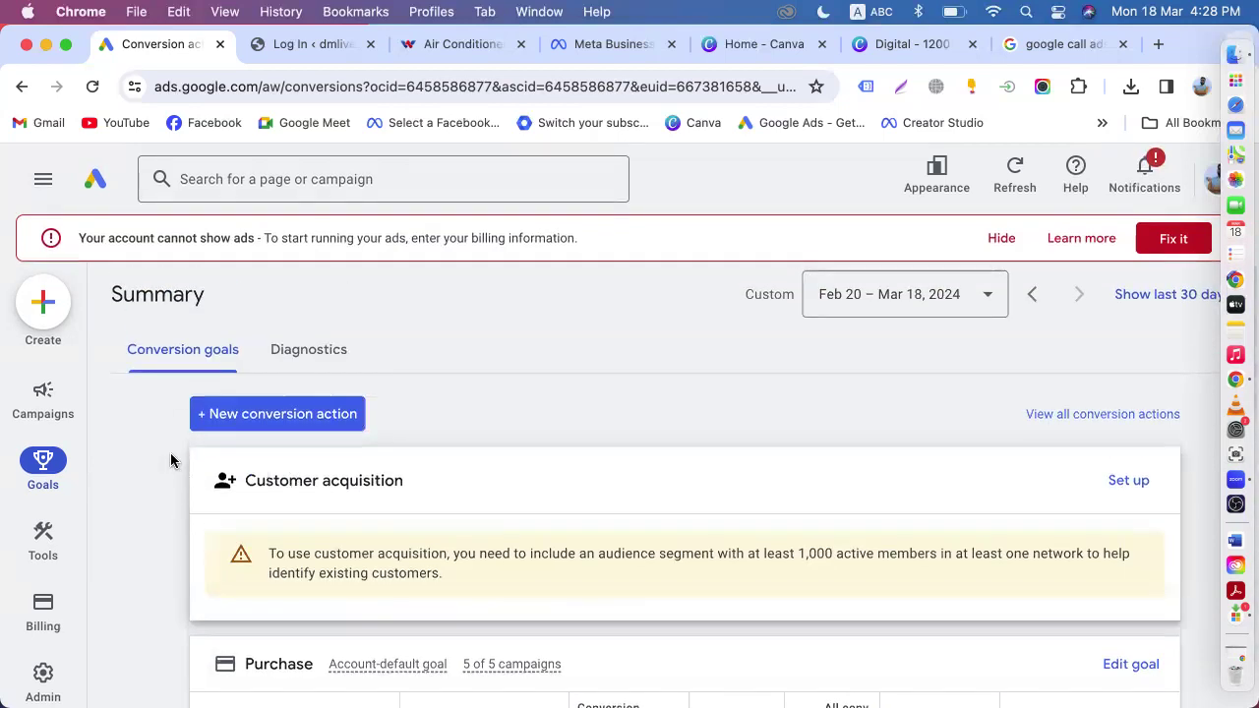
click(94, 187)
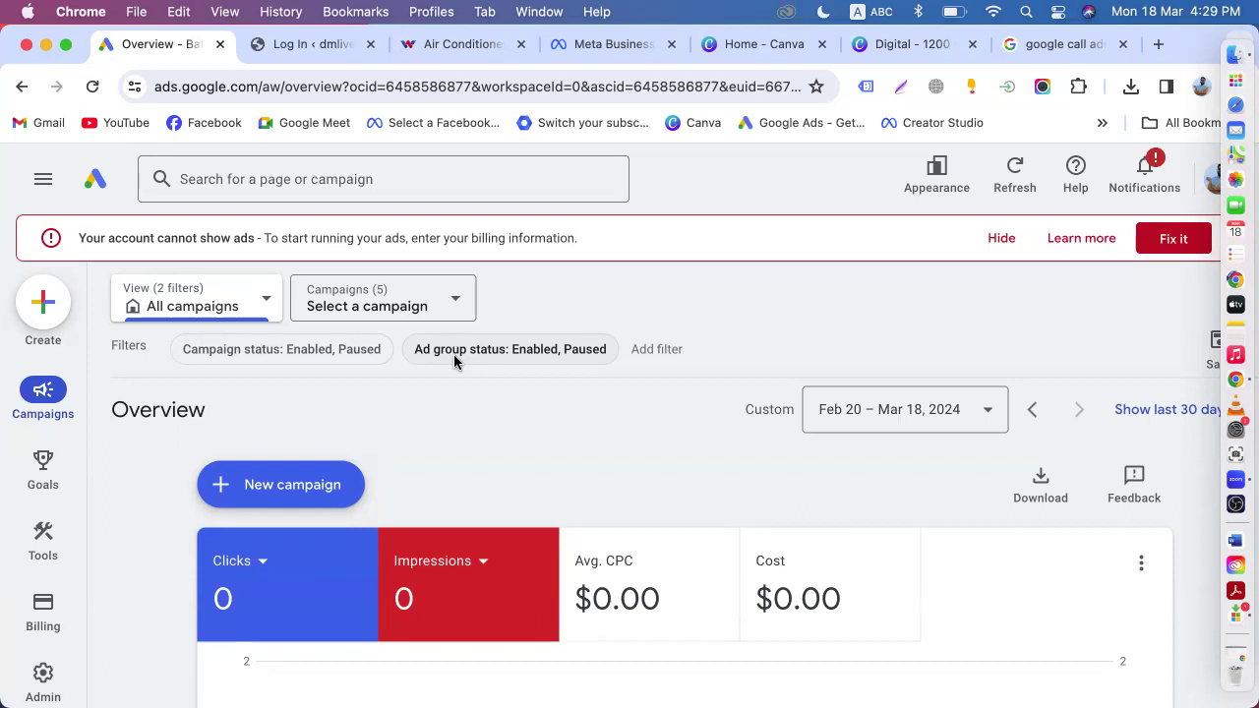
click(295, 46)
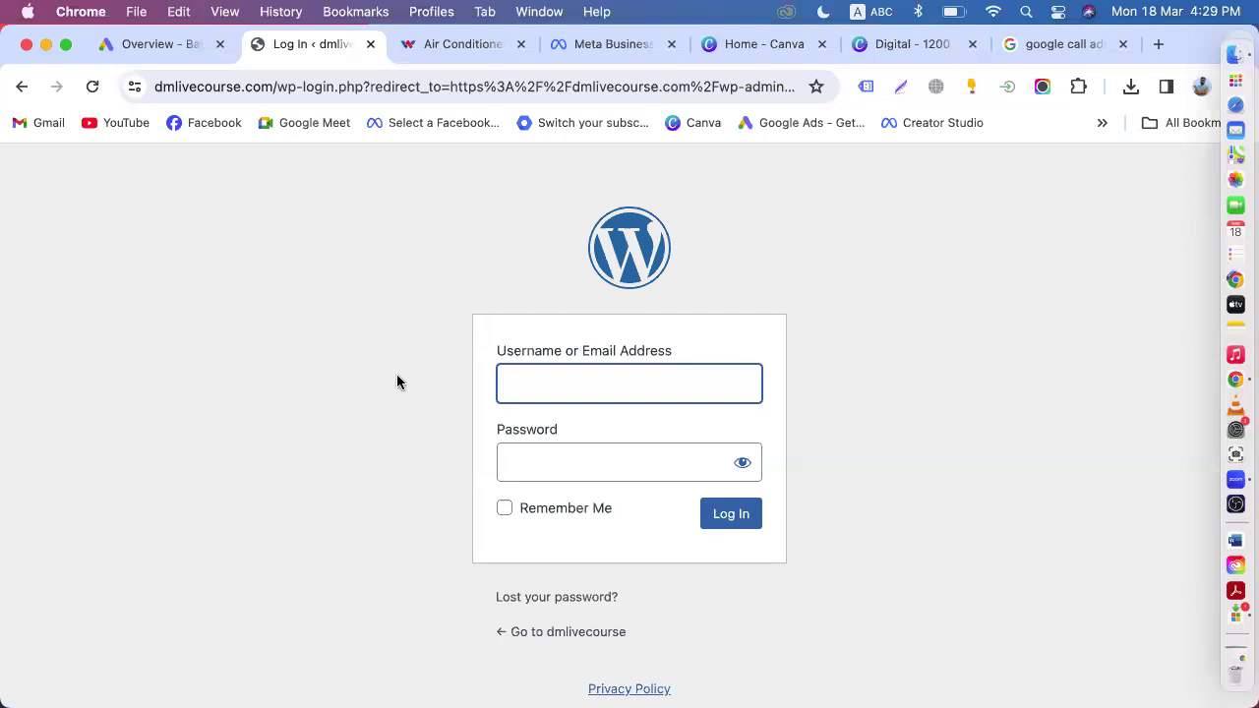
click(416, 51)
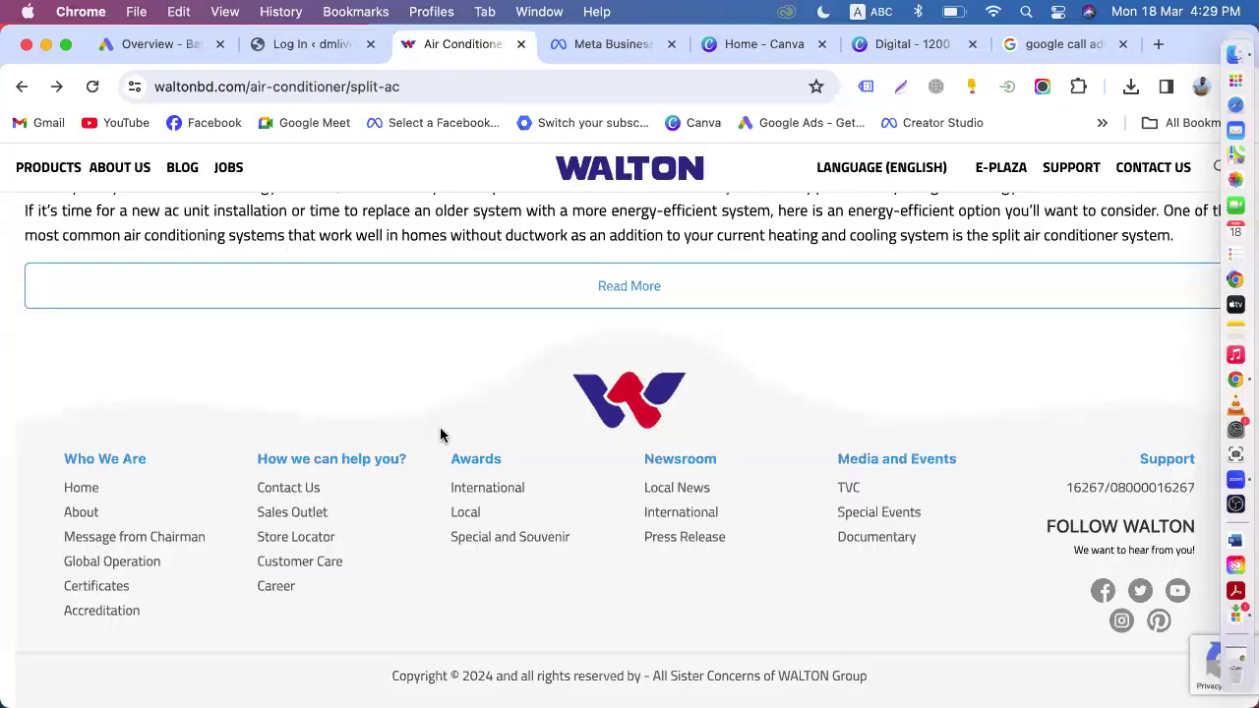
click(145, 46)
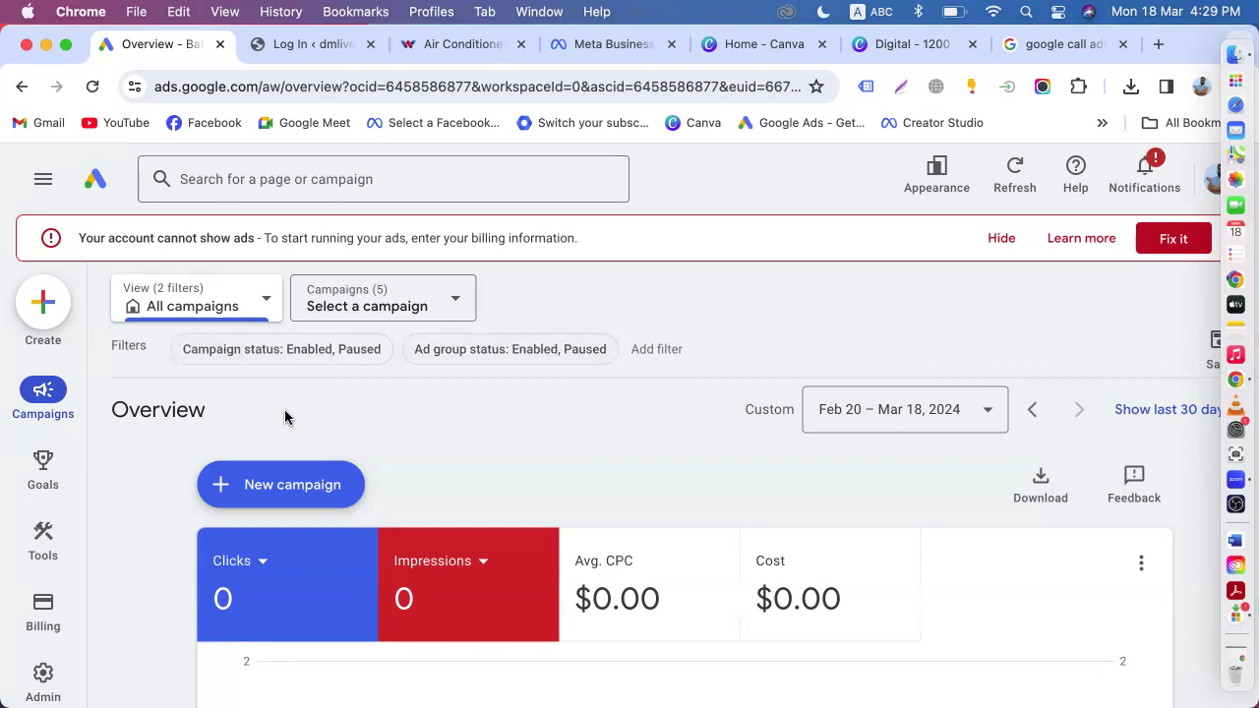
click(271, 503)
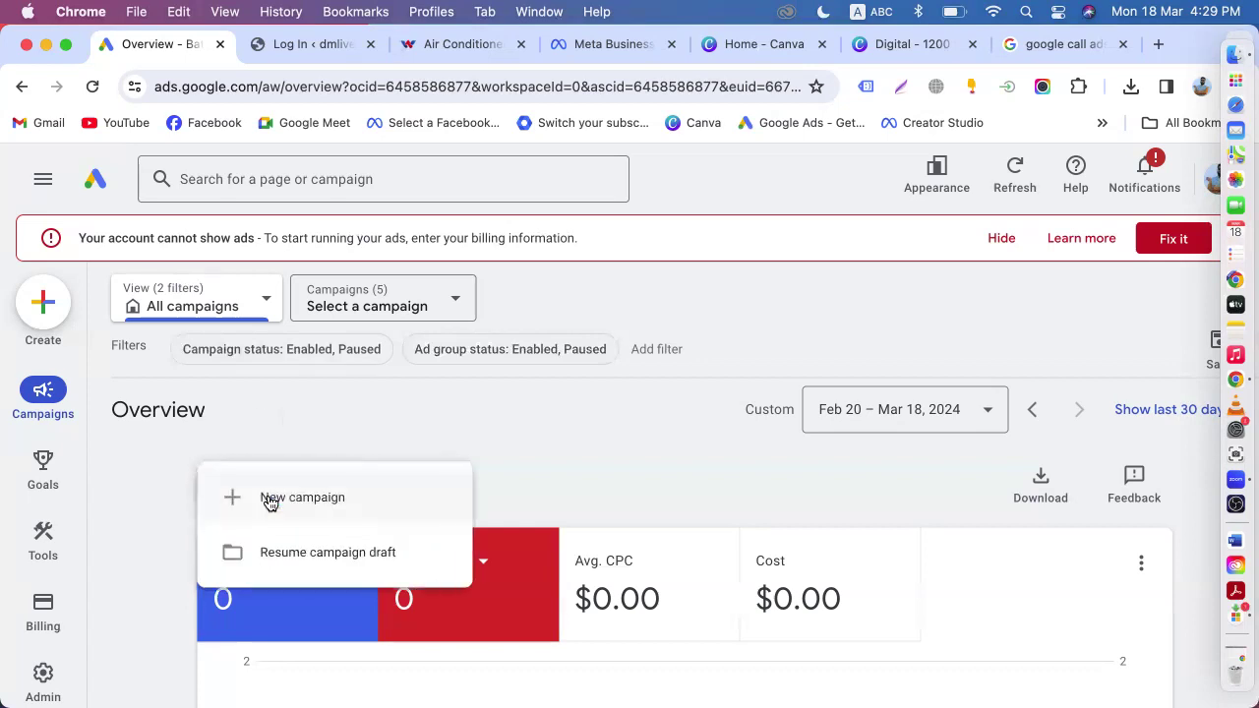
click(356, 417)
- Close the WordPress login page for dmlivecourse and look over the Walton split AC page
click(312, 44)
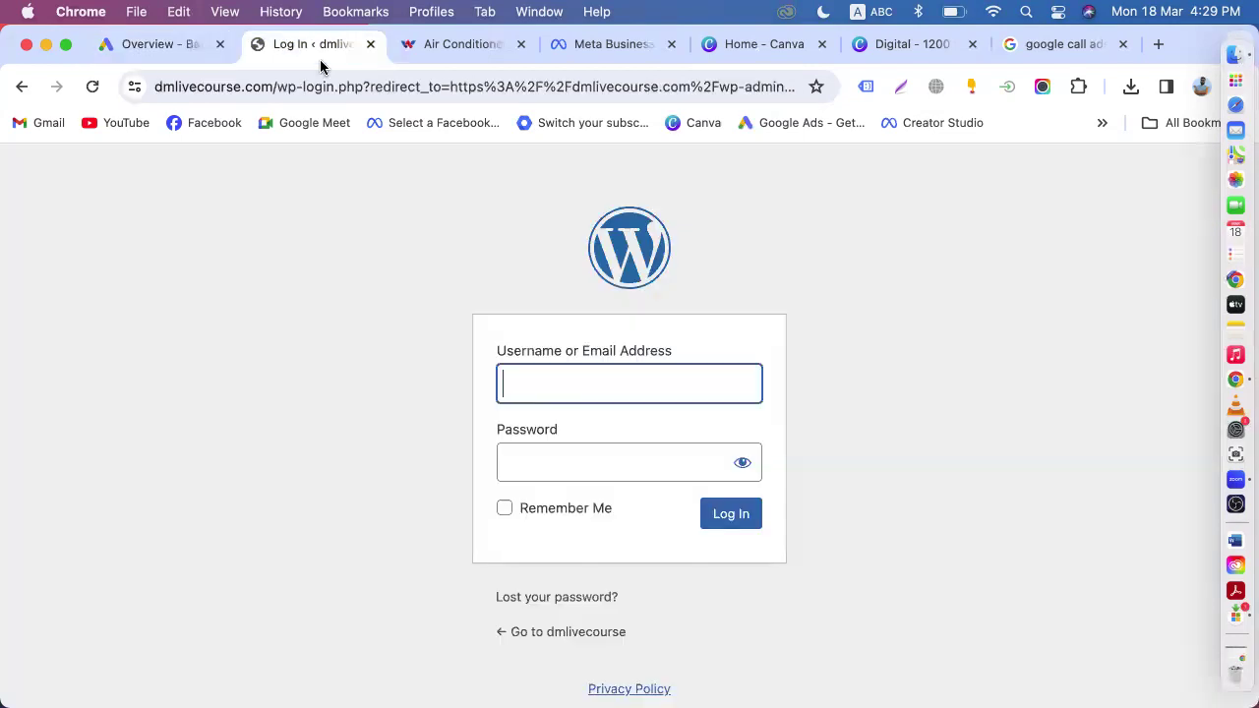
click(370, 44)
scroll(335, 342, up, 10)
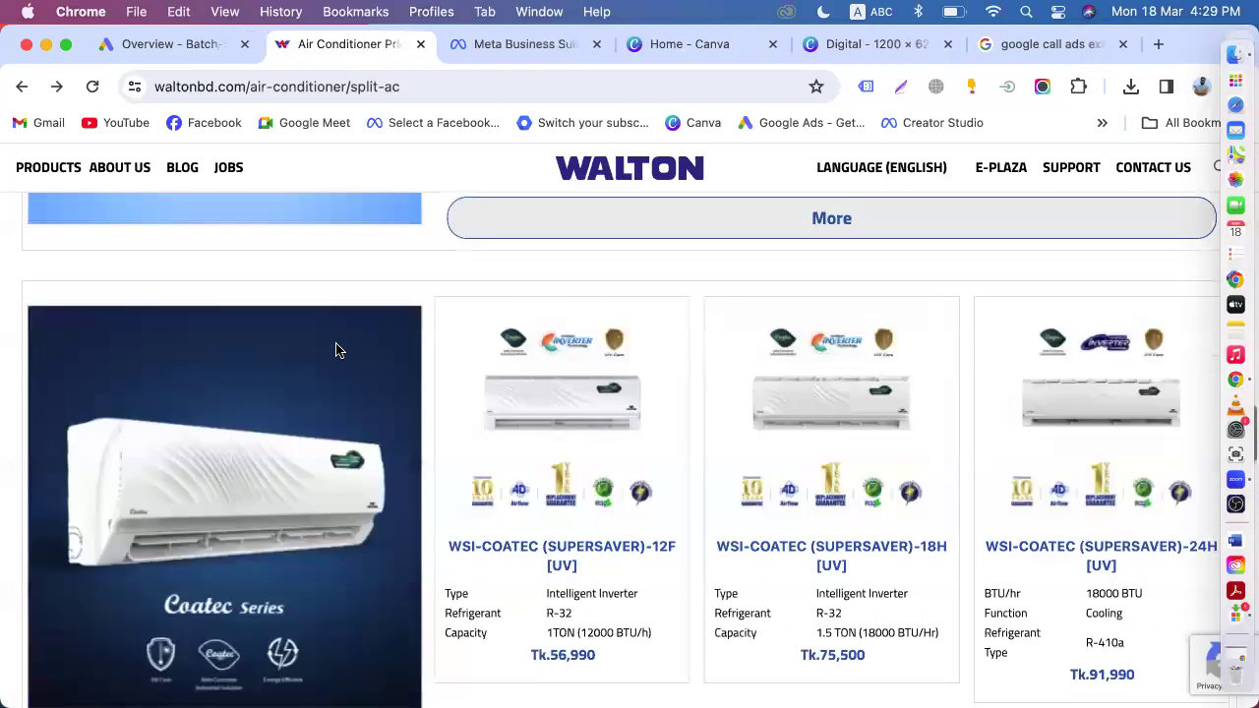
- Switch to Meta Business Suite and deselect the Batch-57 Offline lead form
click(506, 46)
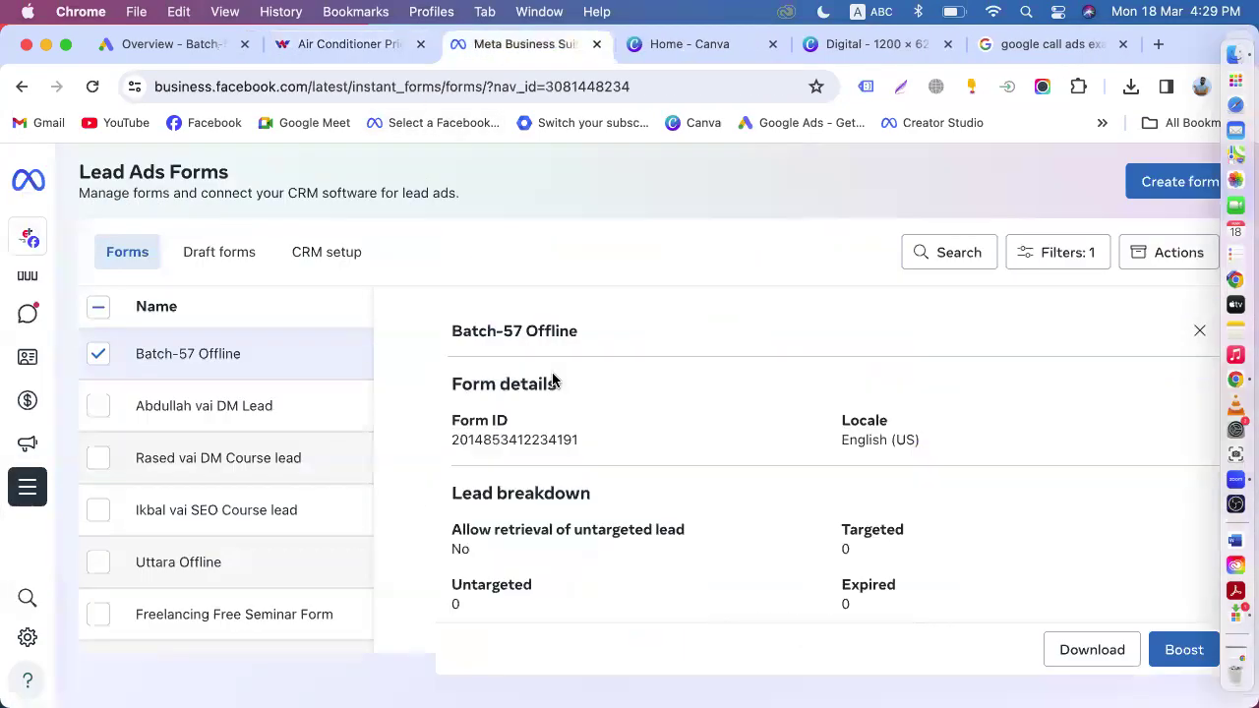
click(101, 363)
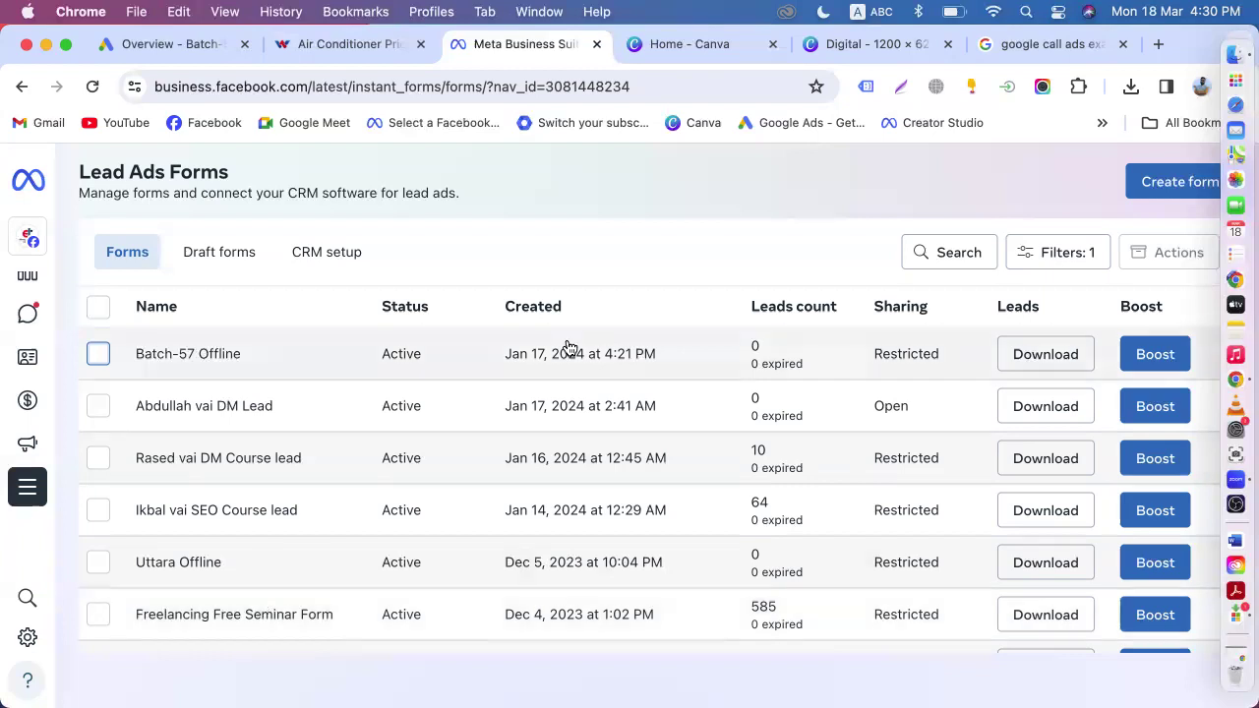
- Switch to the Canva home page, dismiss the custom size settings and look through the recent designs
click(696, 56)
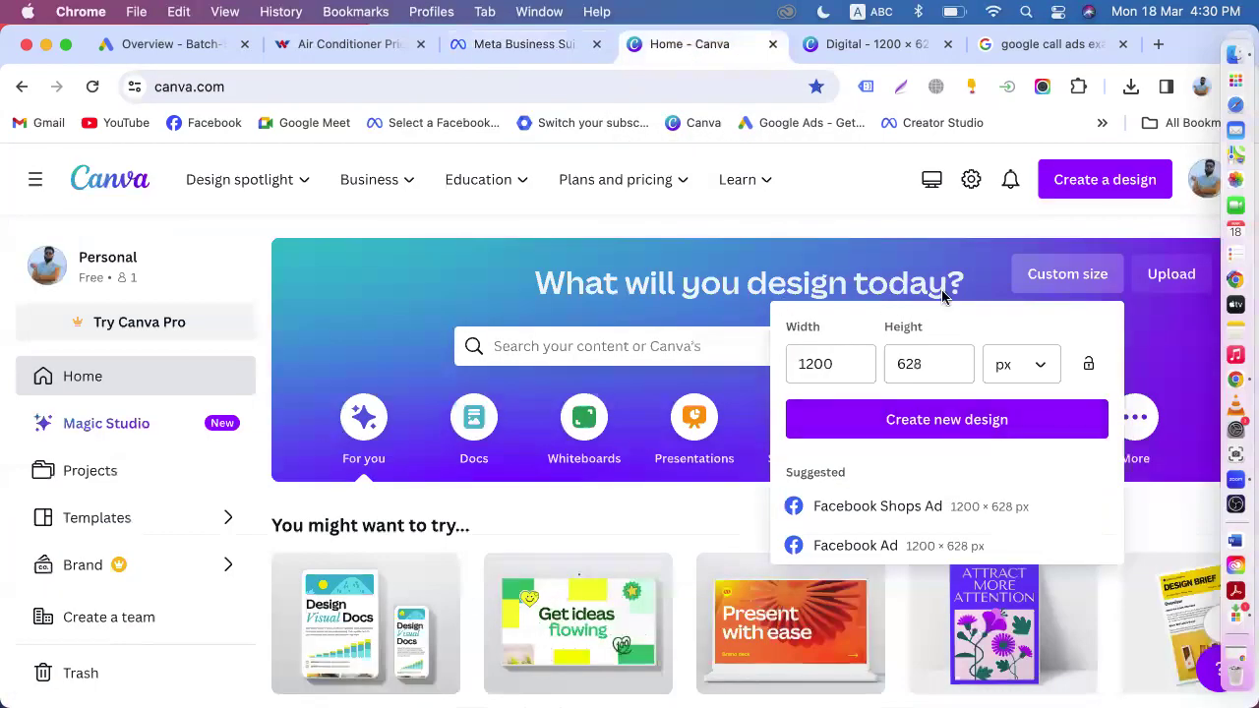
click(787, 234)
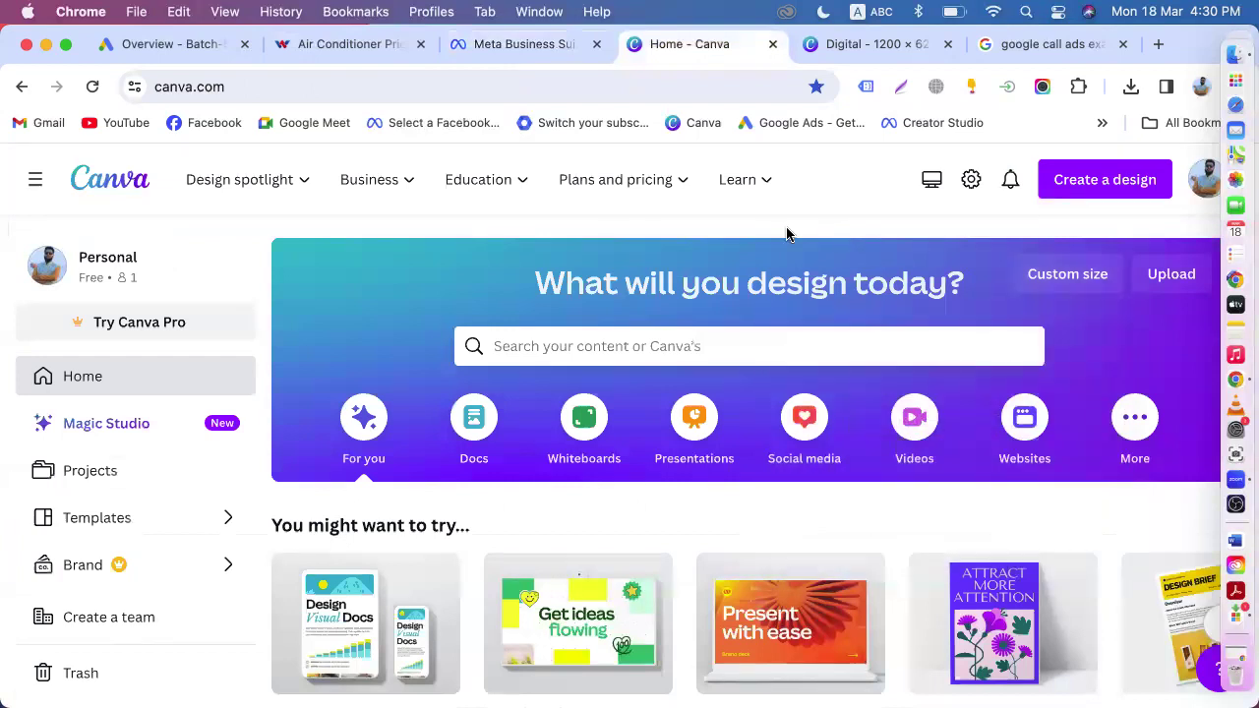
scroll(787, 234, down, 5)
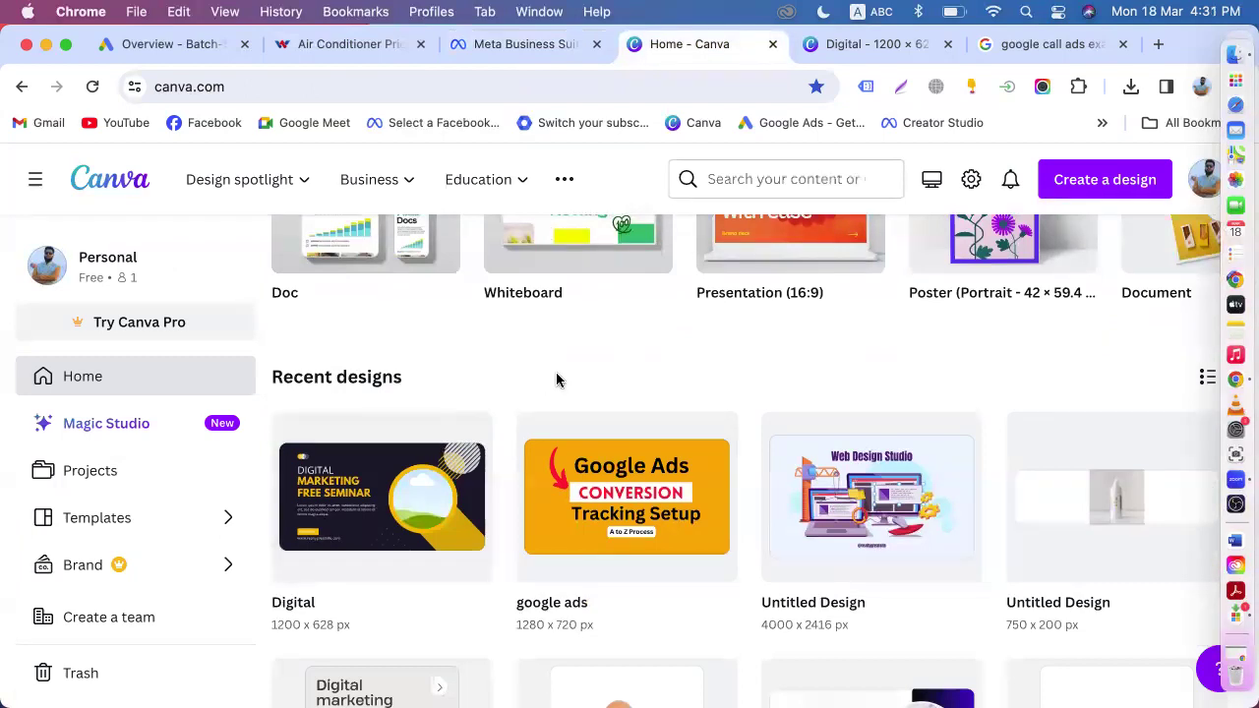
- Switch to the Google call ads search, replace it with YouTube and open the account's own channel page
scroll(556, 379, up, 5)
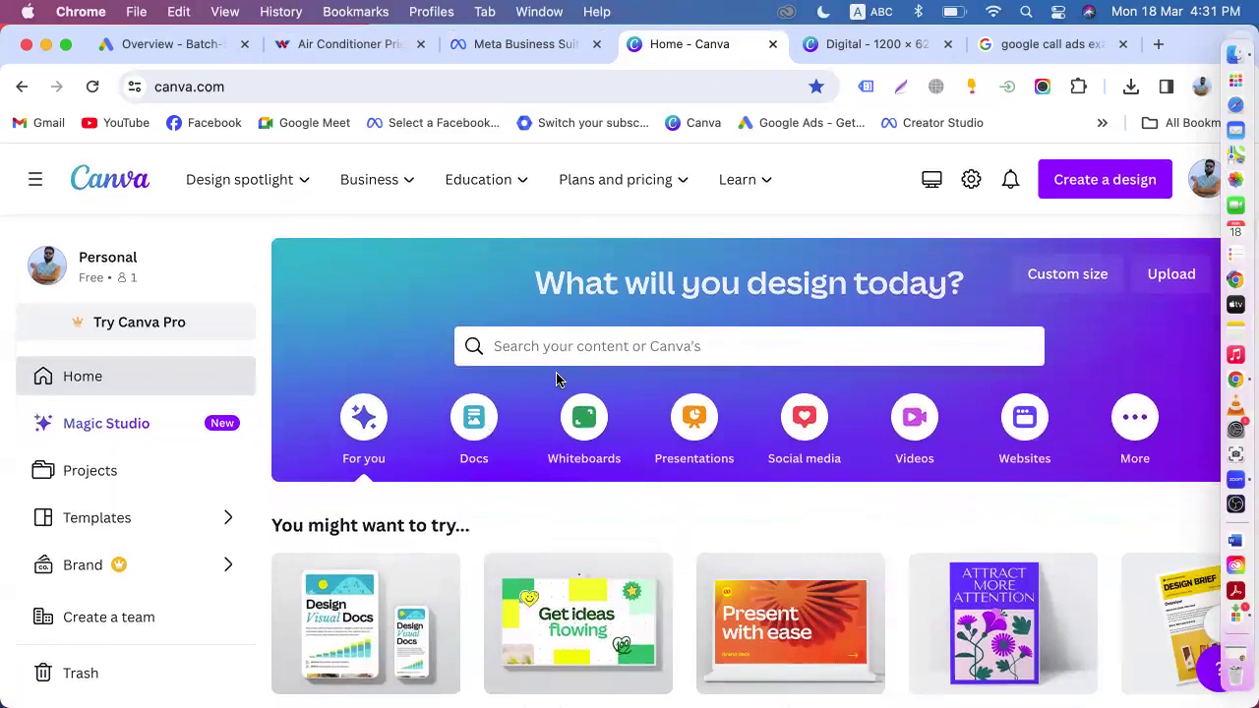
click(1019, 49)
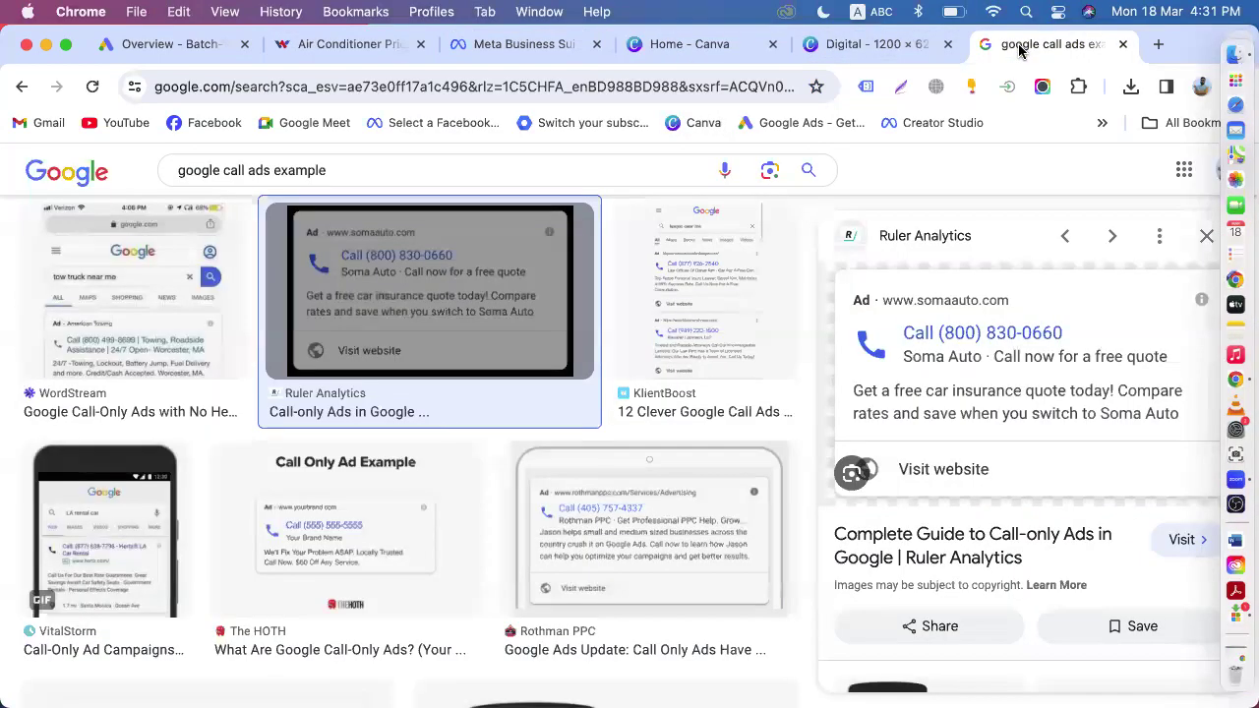
click(118, 122)
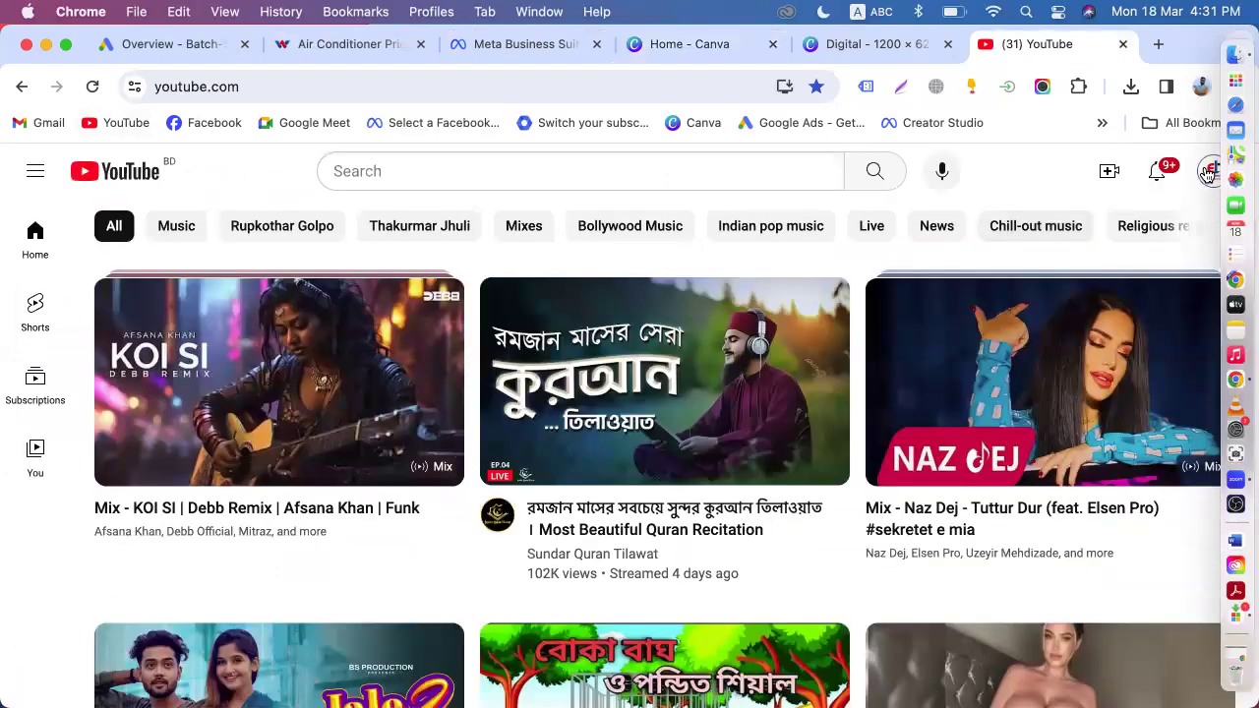
click(1208, 173)
click(1002, 236)
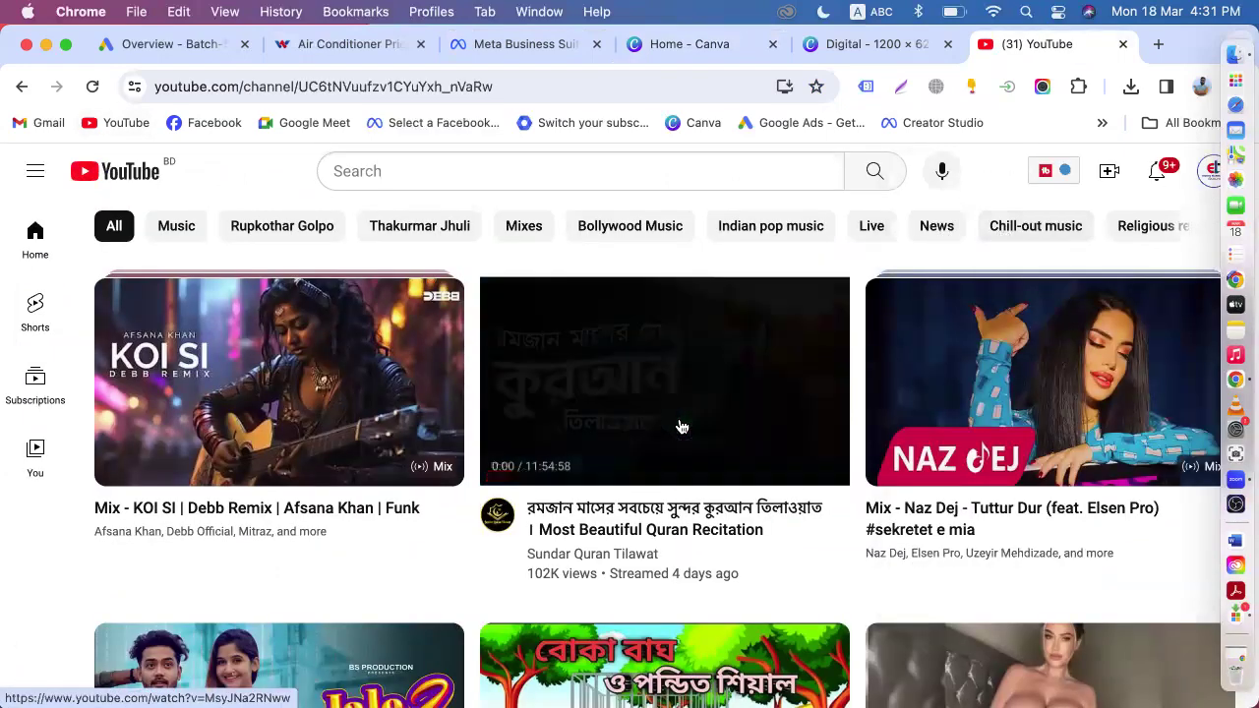
scroll(216, 439, down, 3)
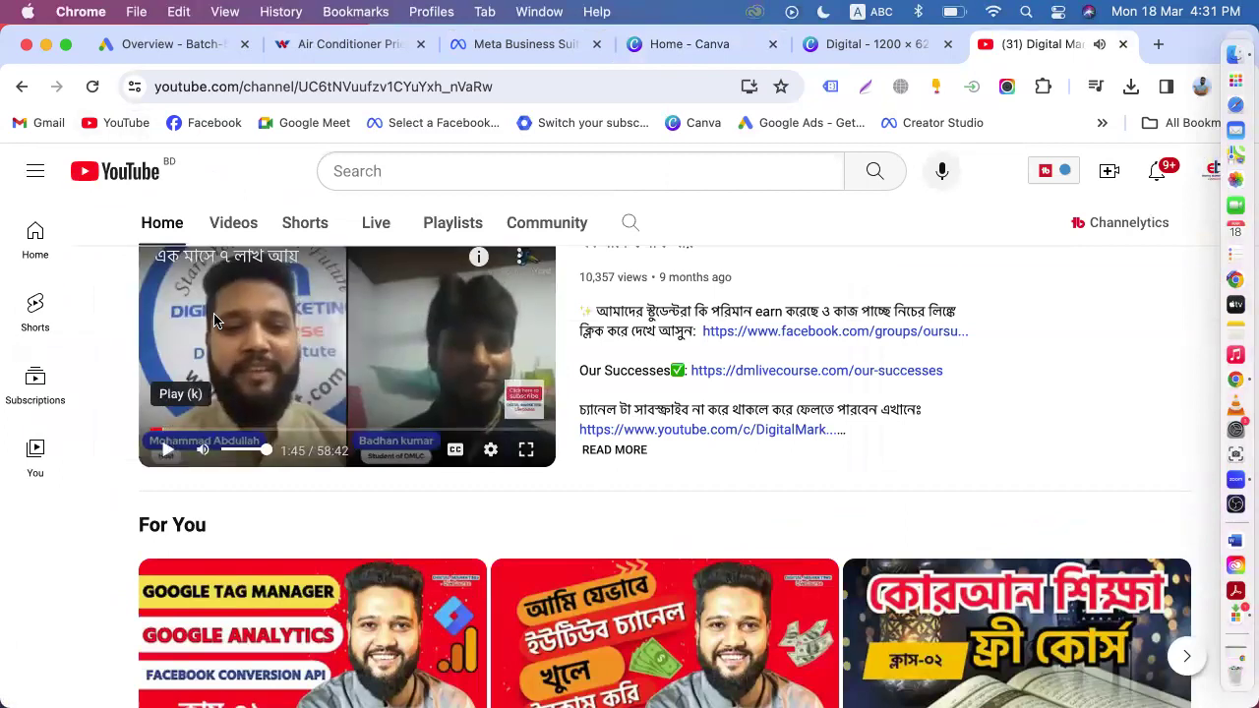
- Look through the channel's uploaded videos down to the Digital Marketing Bangla Tutorial 2024 classes 14 to 16
click(232, 226)
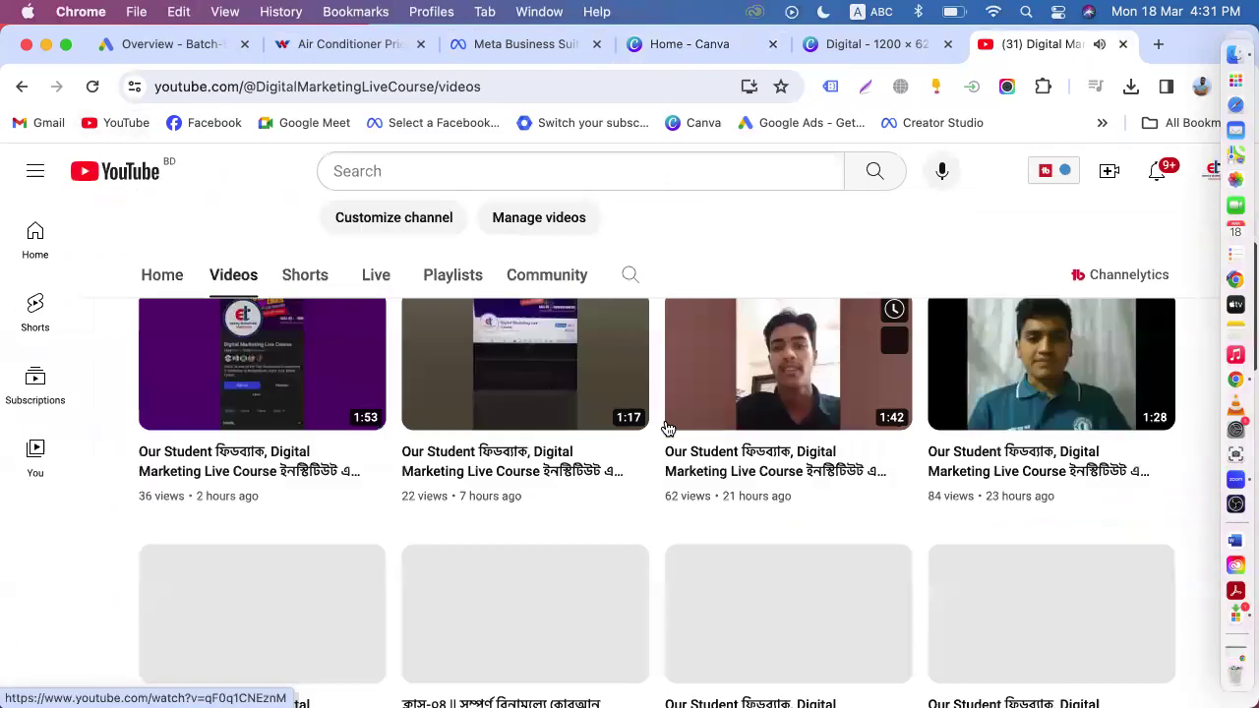
scroll(667, 429, down, 5)
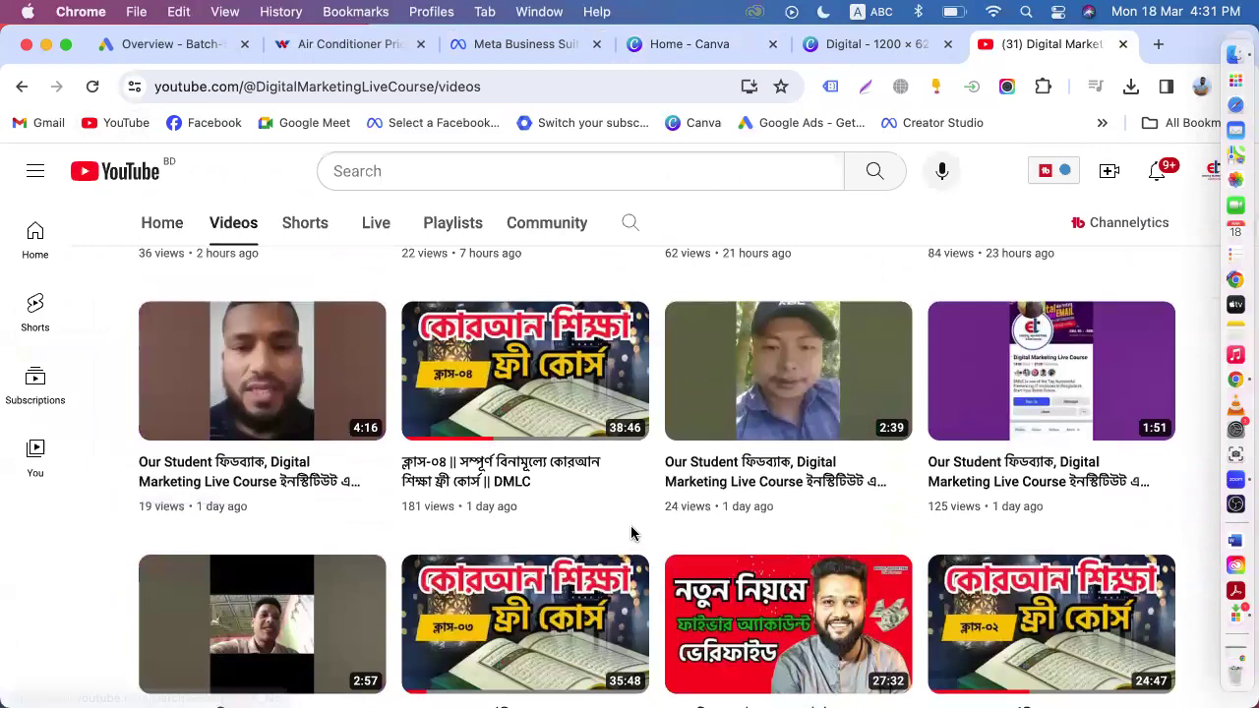
scroll(630, 533, down, 10)
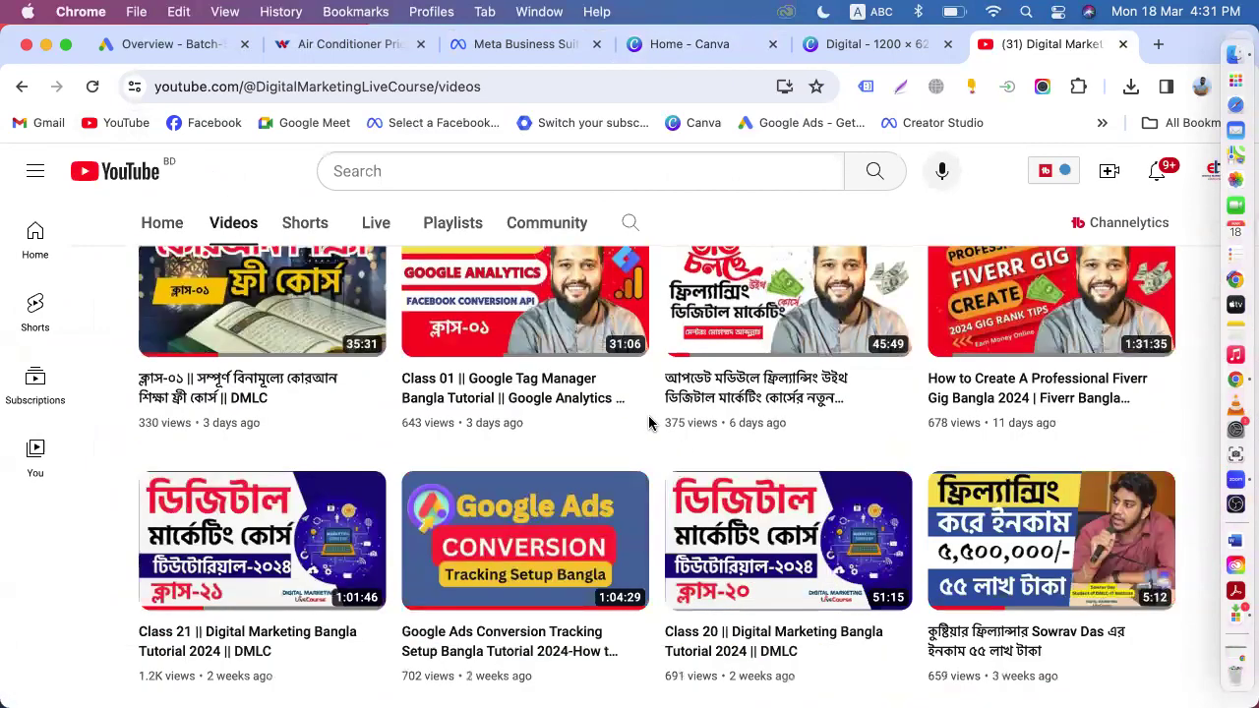
scroll(650, 423, down, 10)
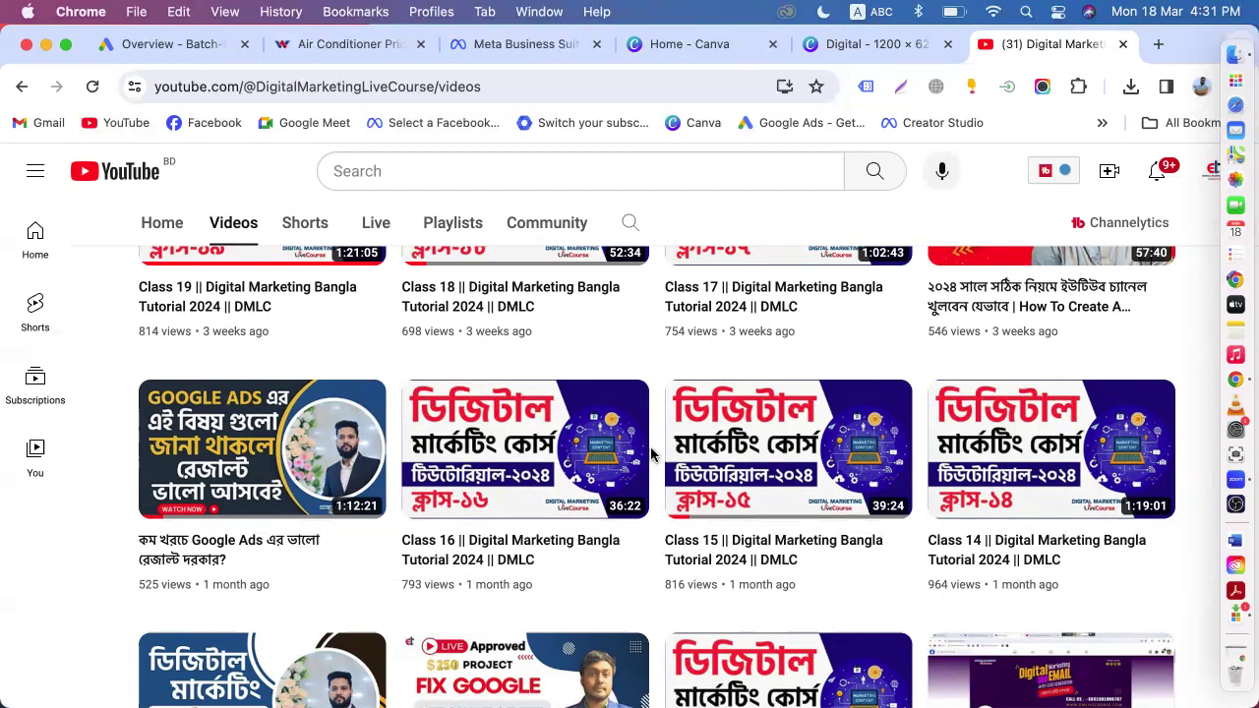
- Switch to the Google Ads overview, check the options for adding a campaign and dismiss them
click(163, 44)
click(264, 501)
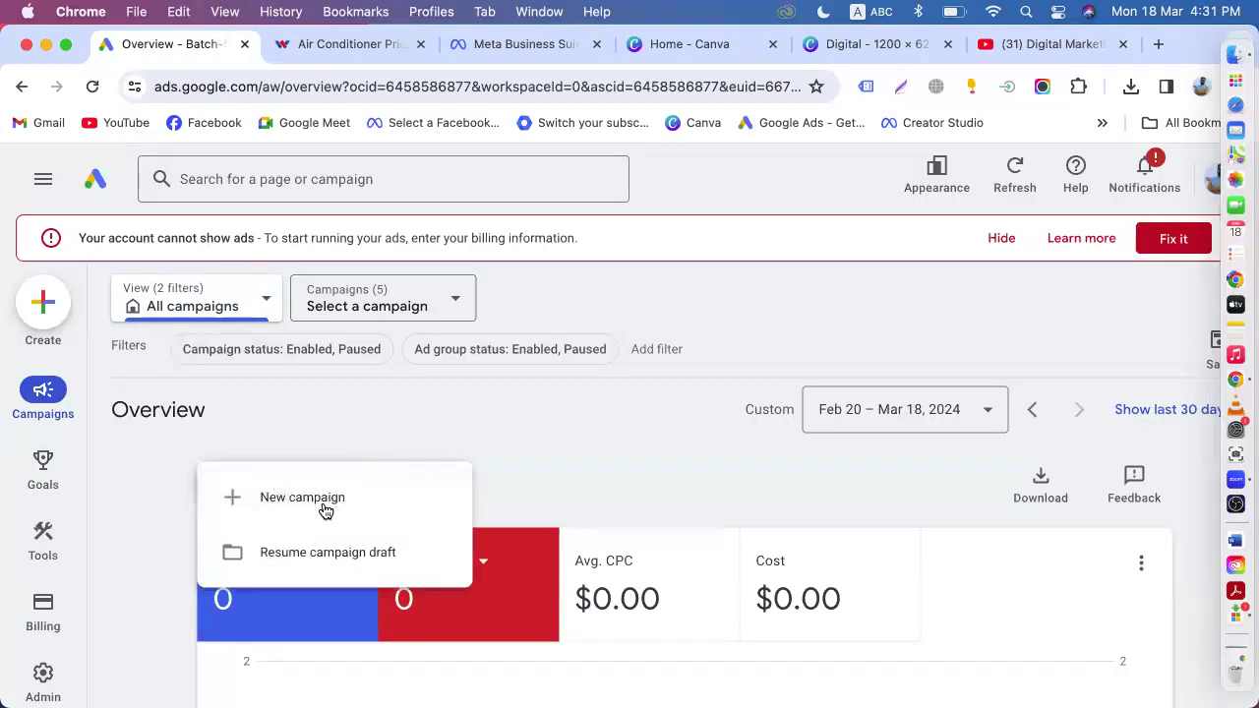
click(310, 419)
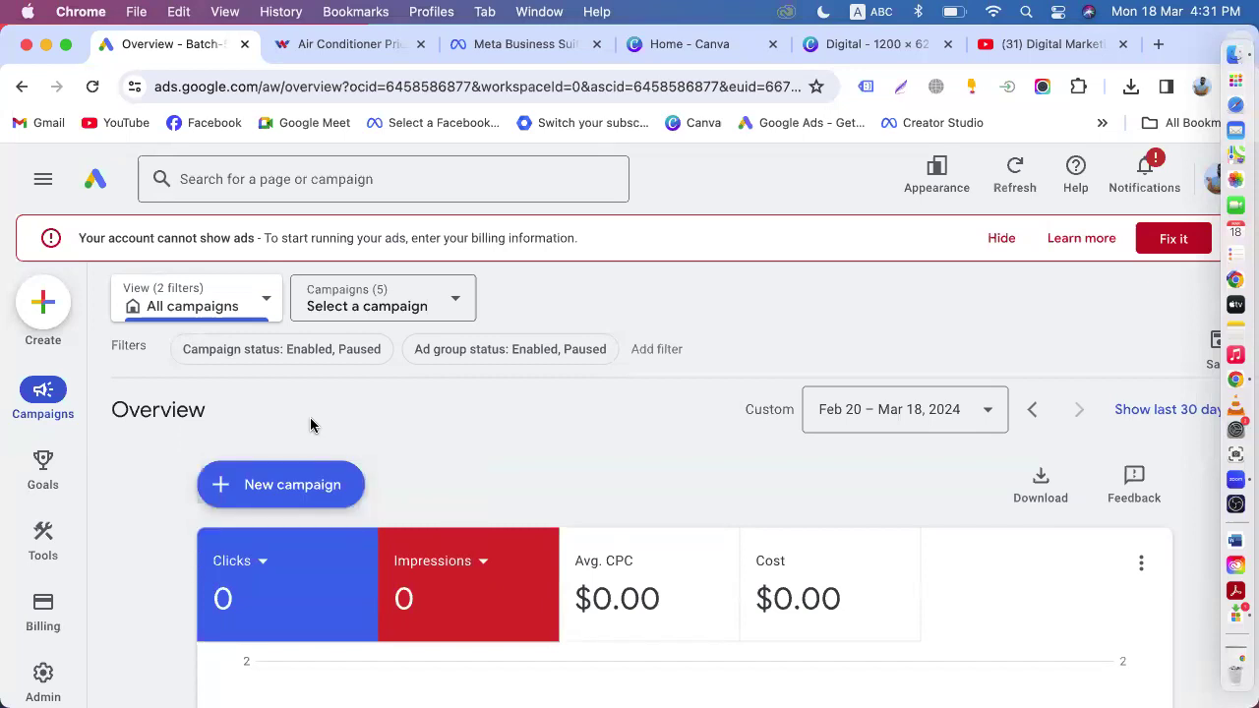
- Switch to the Canva home page and look through the recent designs as far as the Men's Polo Shirt design
click(702, 56)
scroll(659, 512, down, 5)
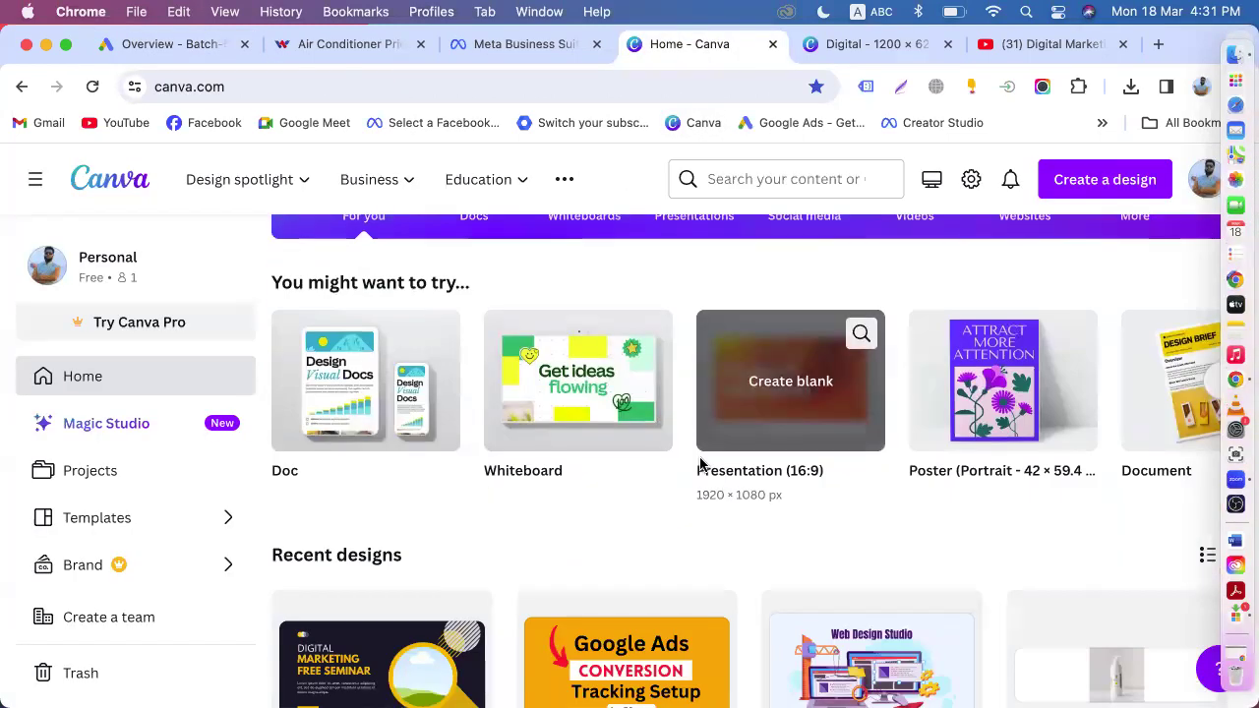
scroll(700, 464, up, 5)
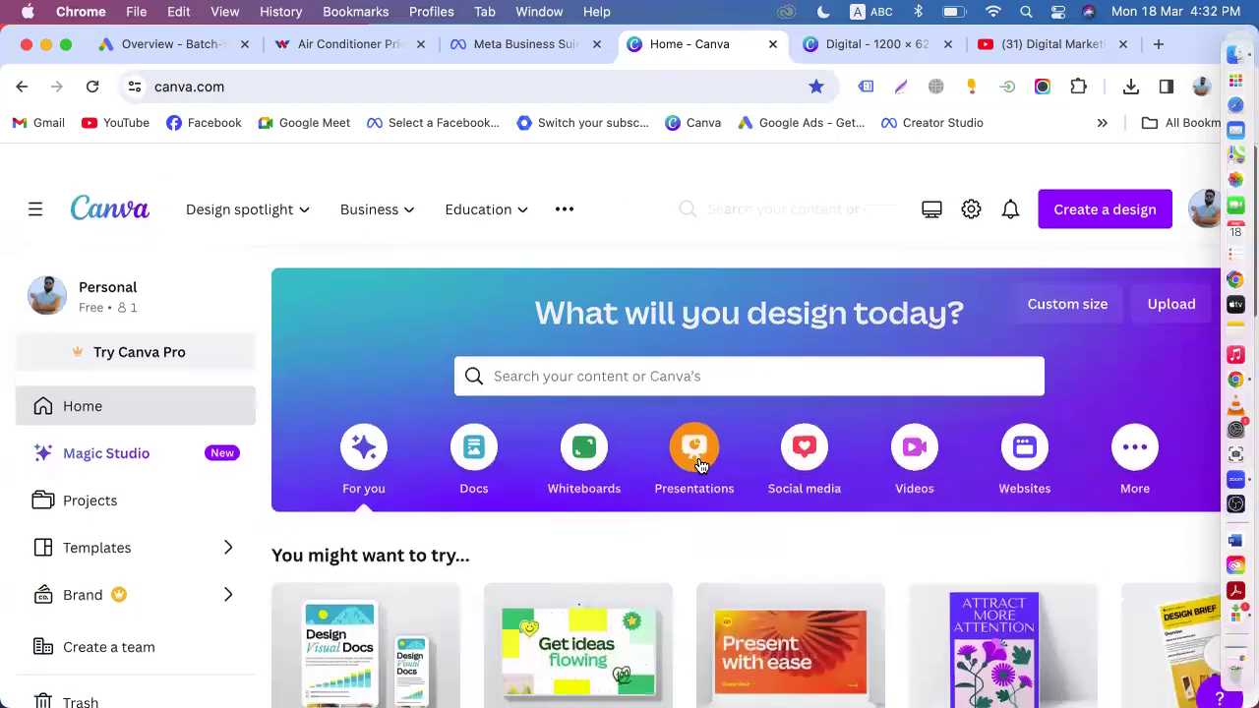
mouse_move(455, 213)
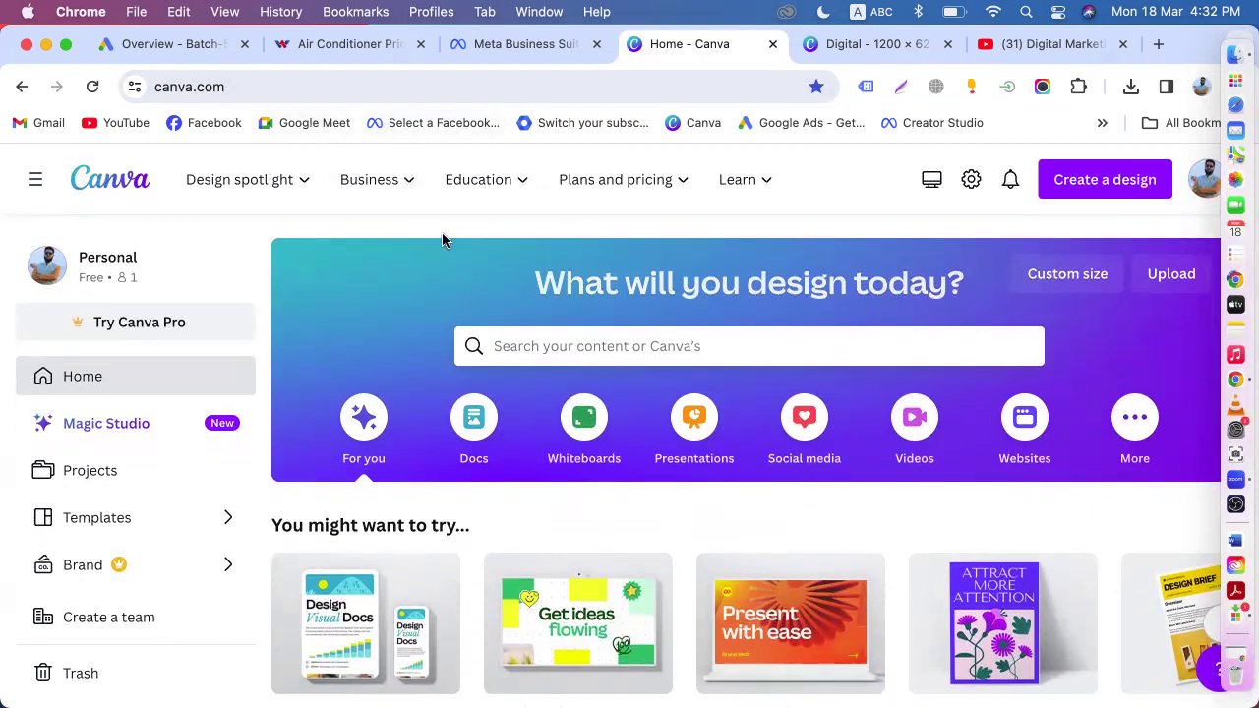
scroll(547, 348, down, 5)
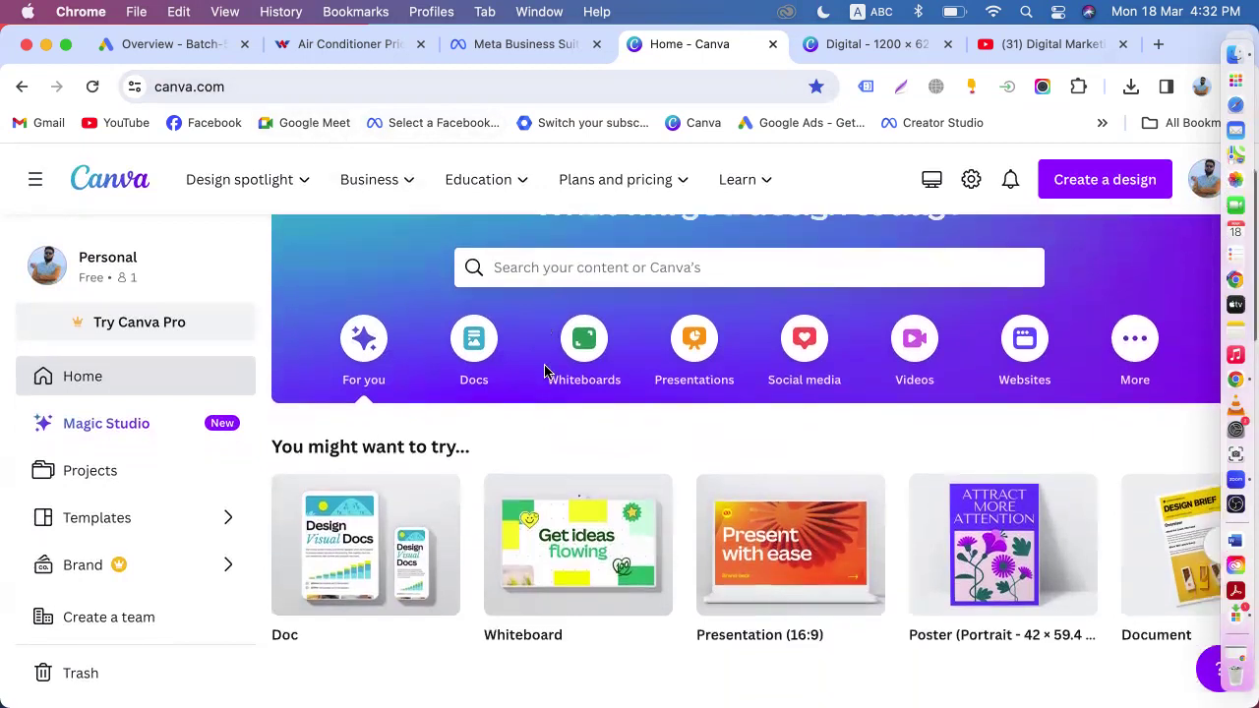
scroll(537, 458, down, 15)
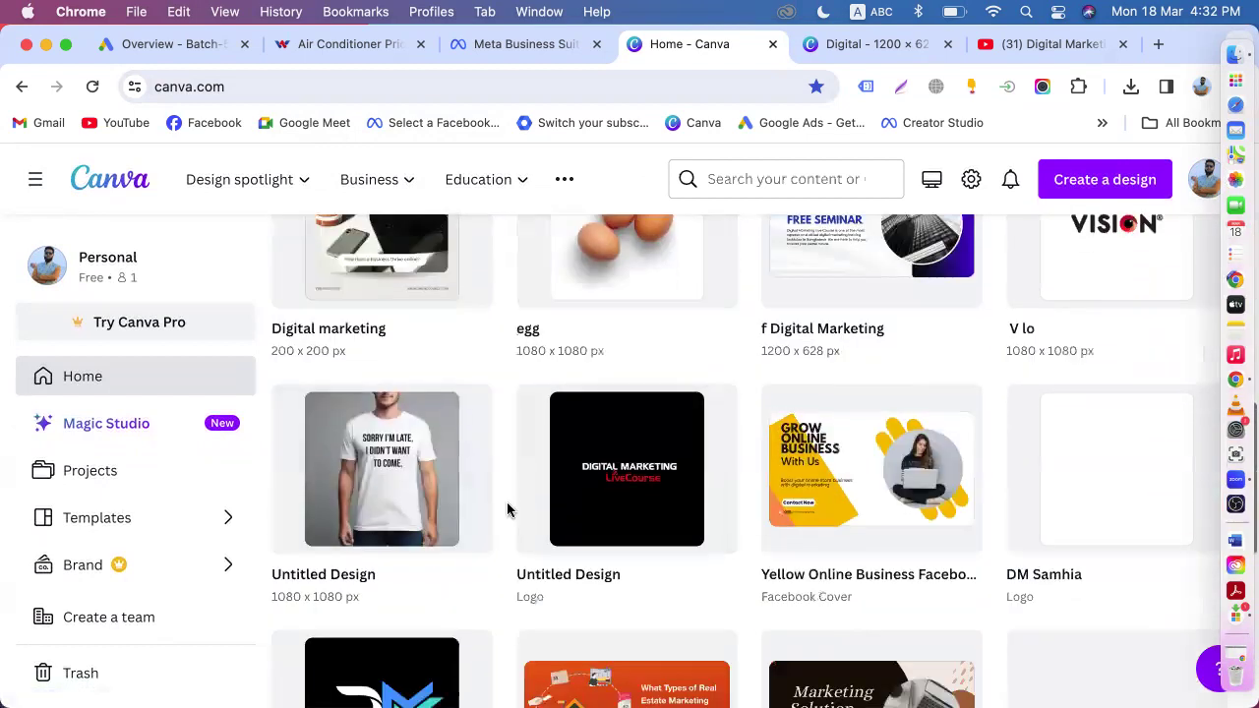
scroll(508, 509, down, 2)
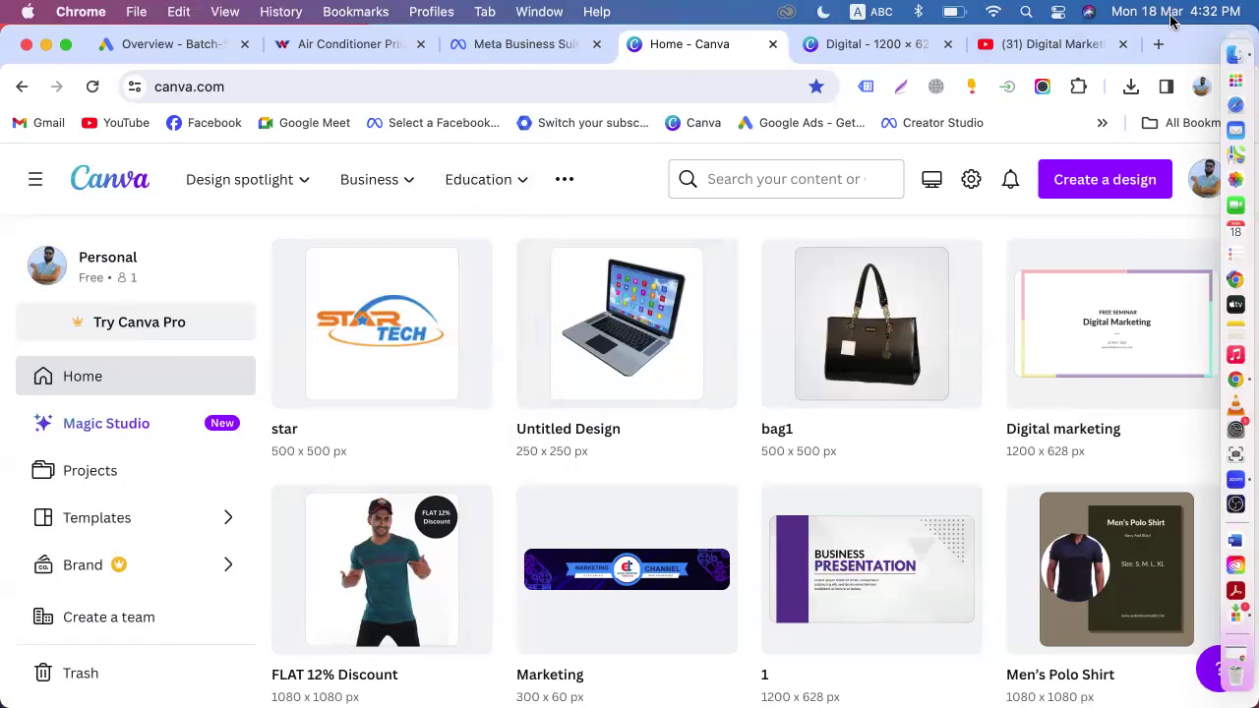
- Open a new browser tab and look through the full list of Google apps
click(1159, 44)
click(1178, 175)
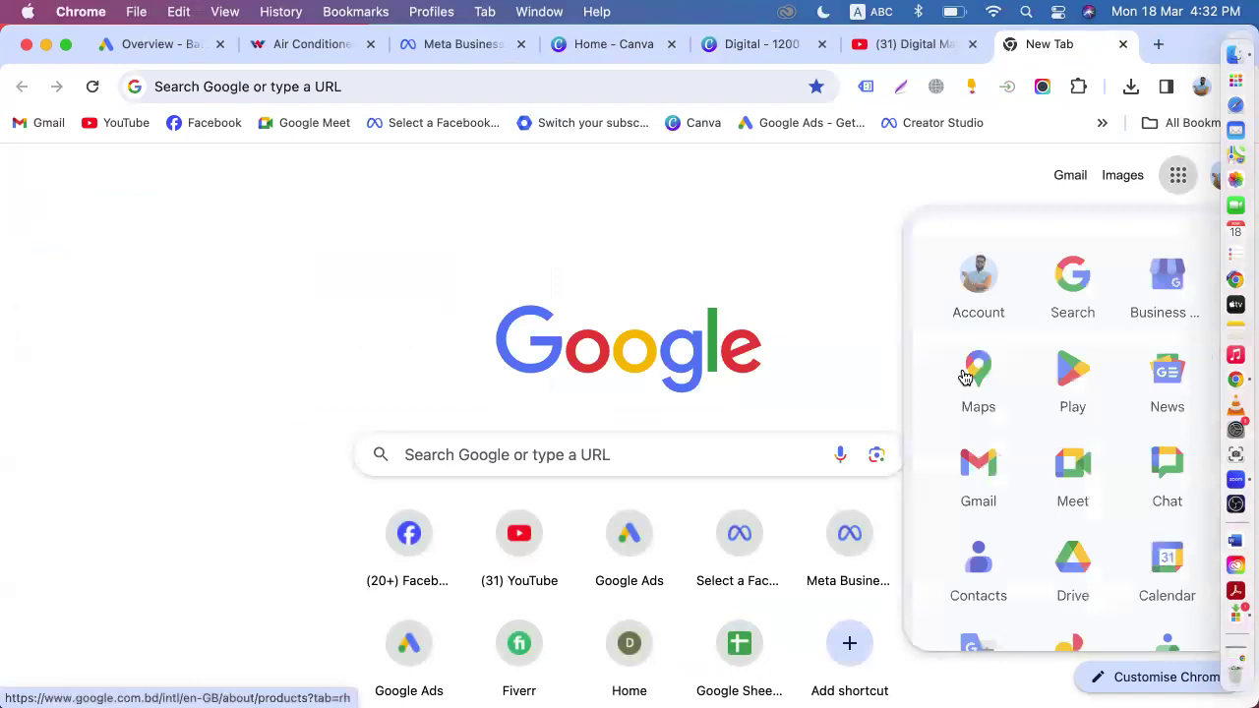
scroll(1069, 396, down, 8)
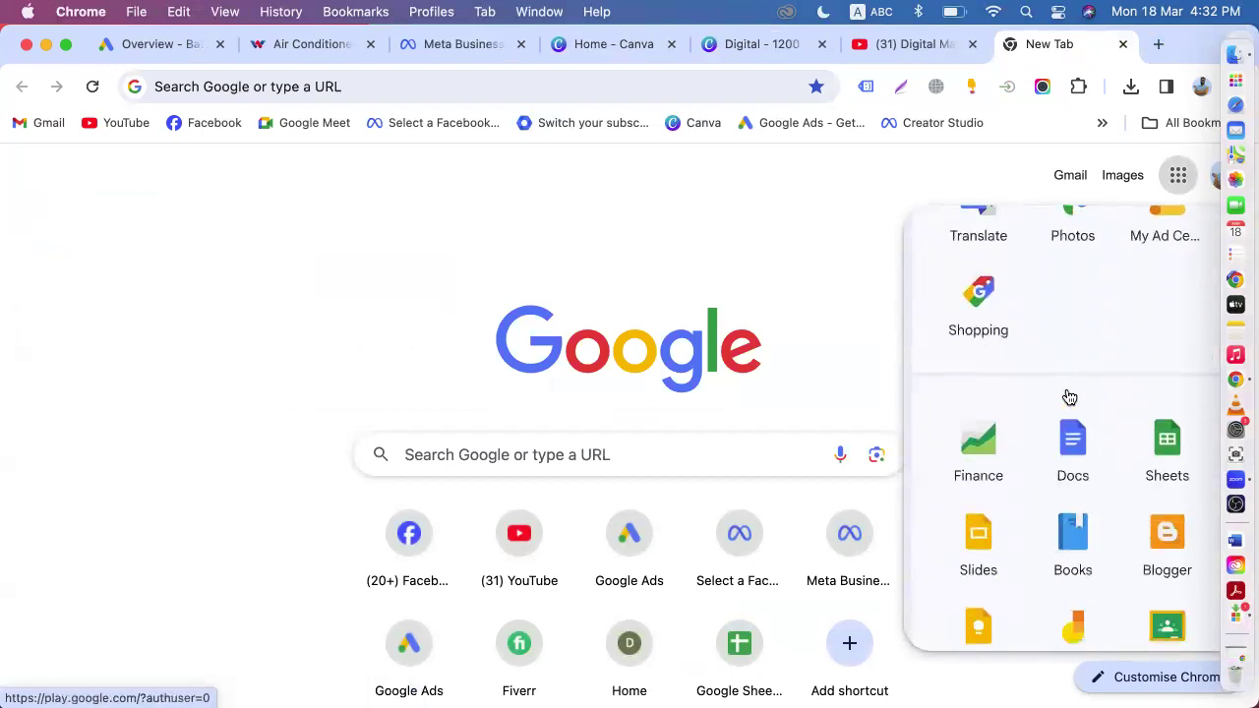
scroll(1069, 396, down, 2)
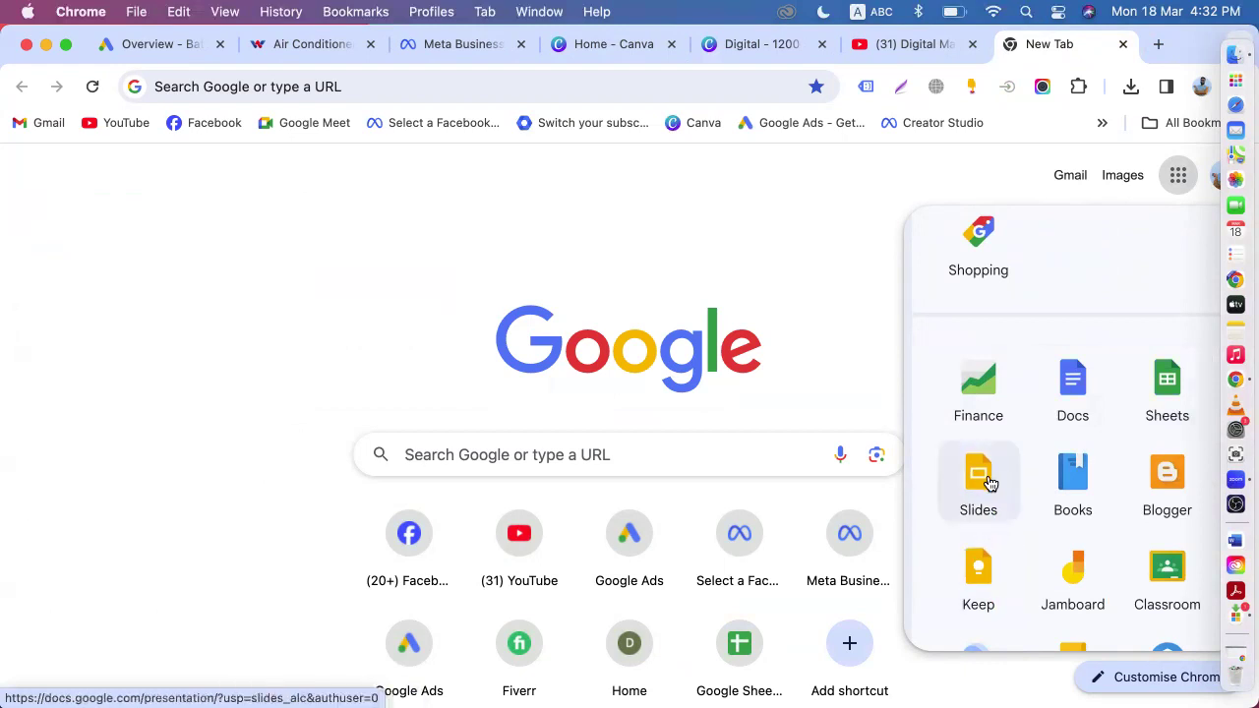
scroll(999, 487, down, 10)
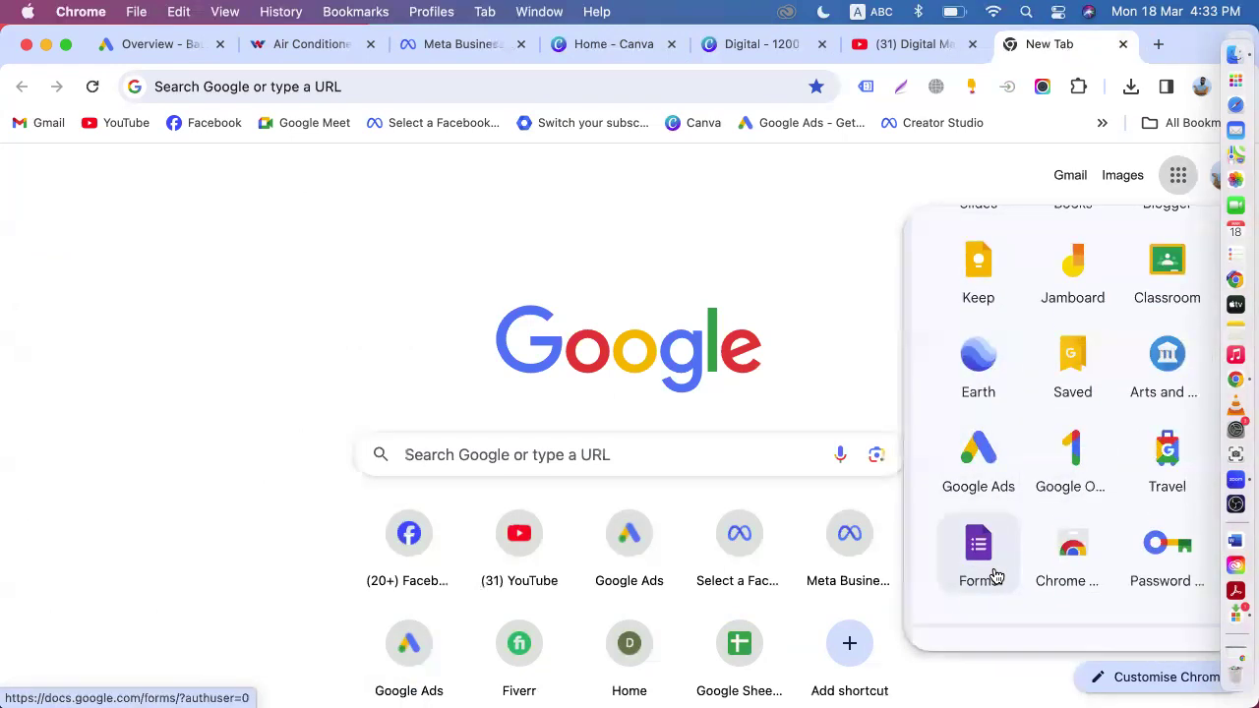
scroll(995, 575, down, 3)
scroll(994, 574, up, 15)
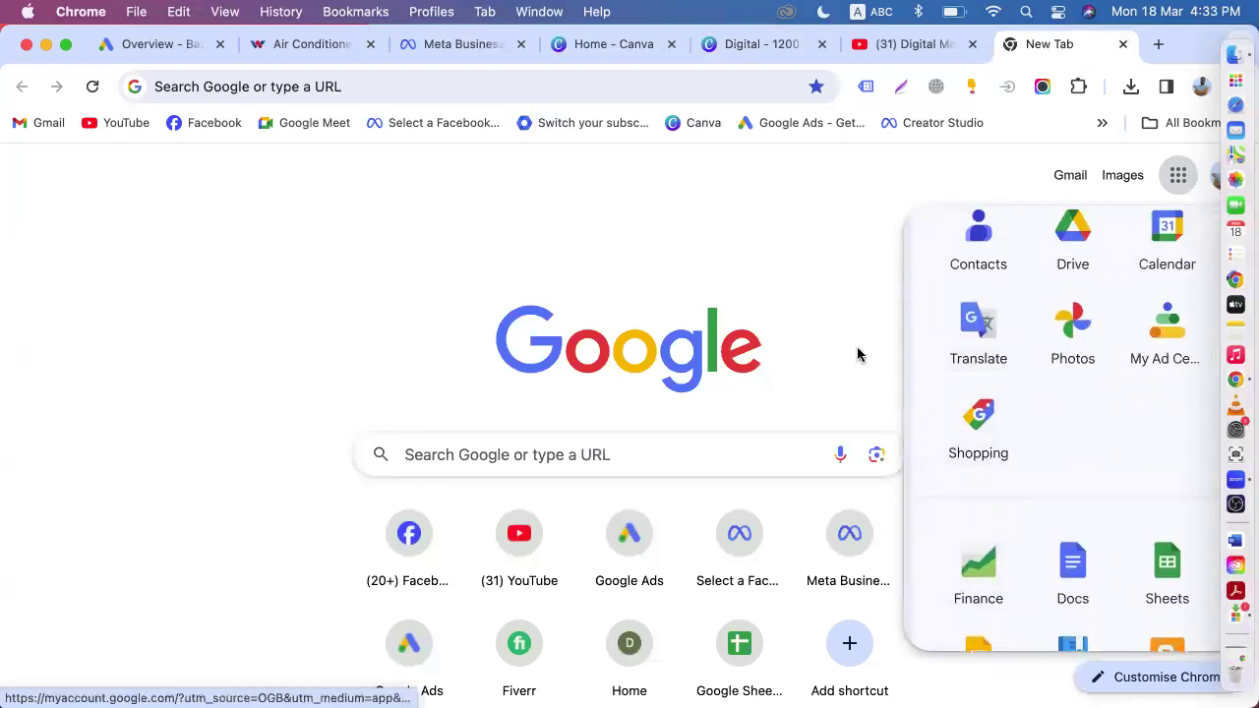
- Return to the Canva home page and look through the older recent designs to the end of the list
click(608, 45)
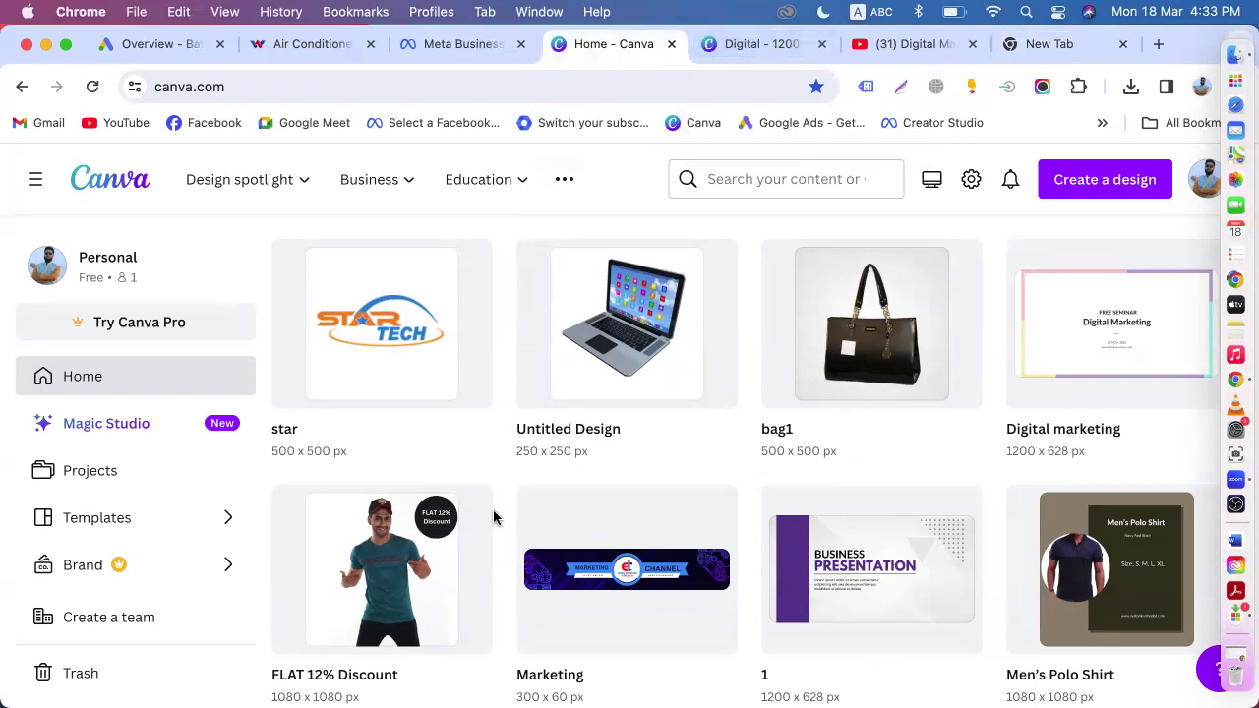
scroll(493, 519, down, 15)
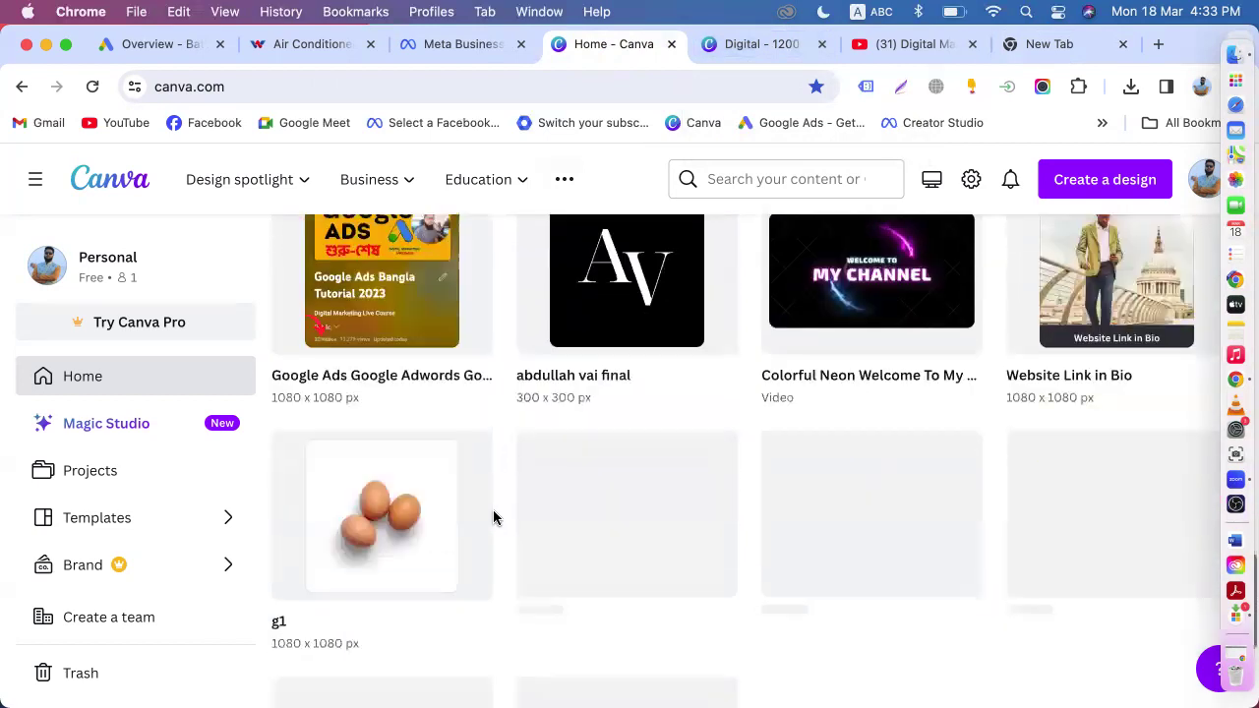
scroll(494, 518, down, 15)
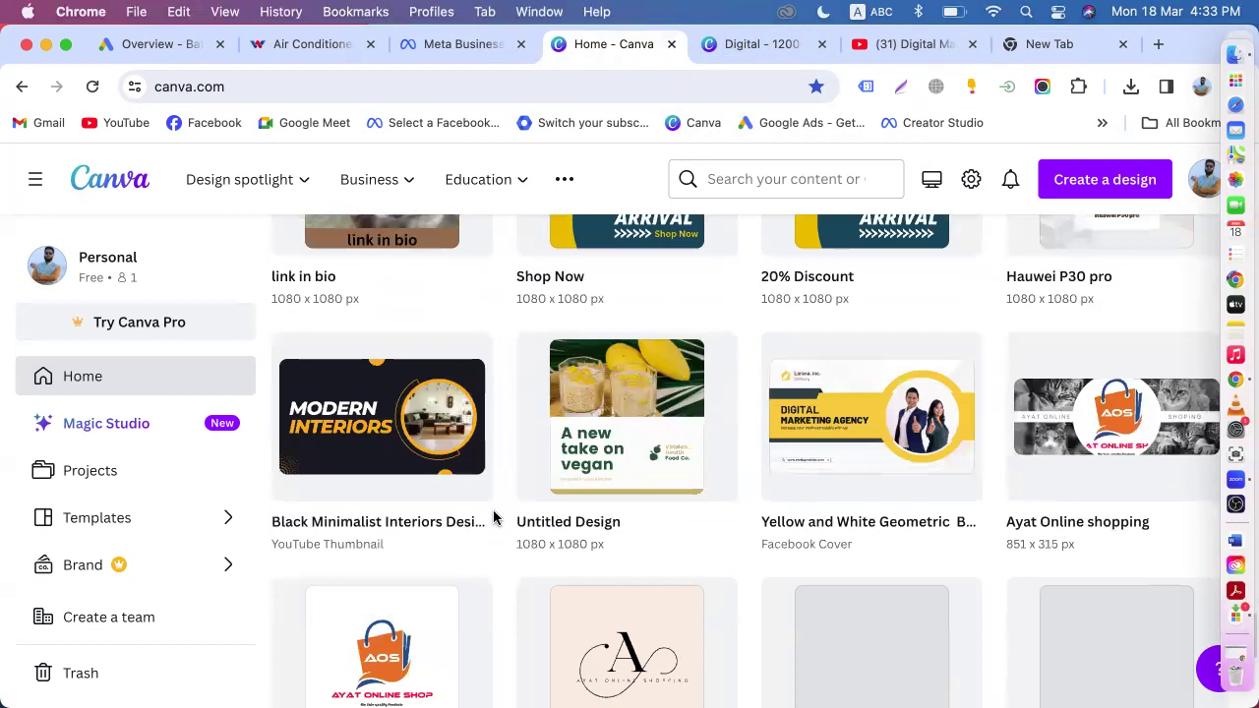
scroll(494, 518, down, 5)
scroll(494, 517, down, 1)
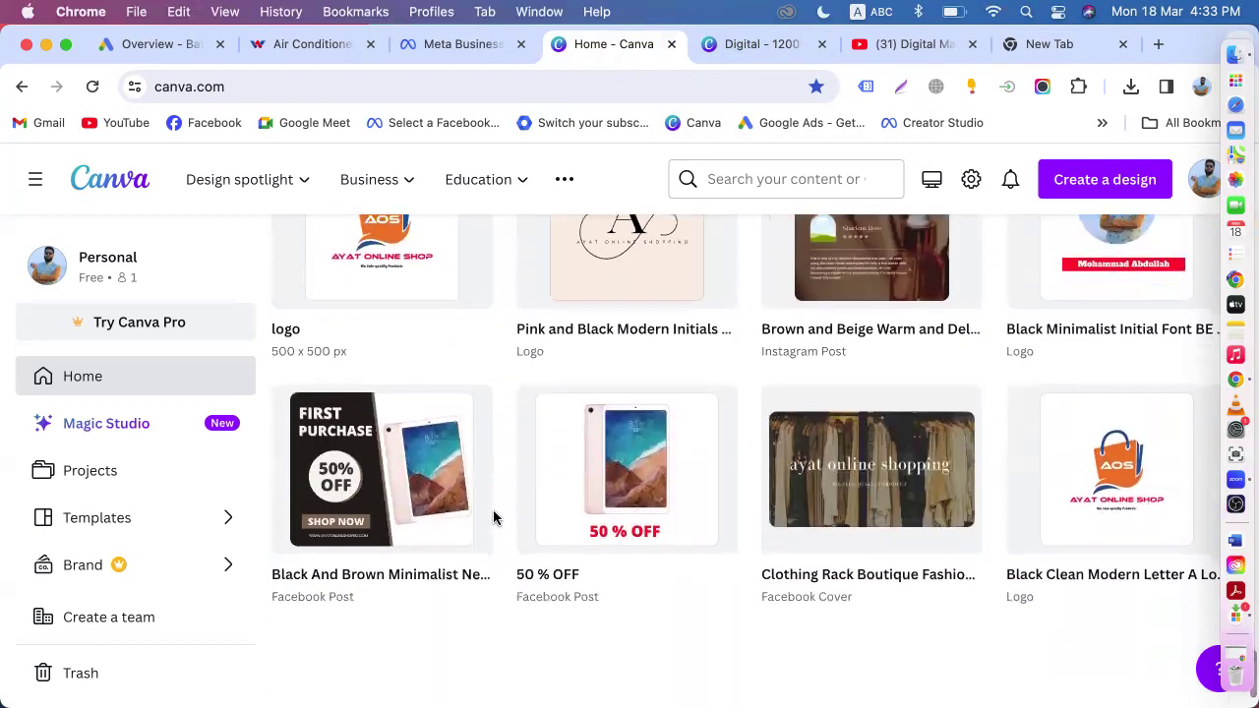
- Replace the Google Ads overview with Facebook, search for 57 and open the DMLC-57(Digital Marketing Course) group
click(131, 51)
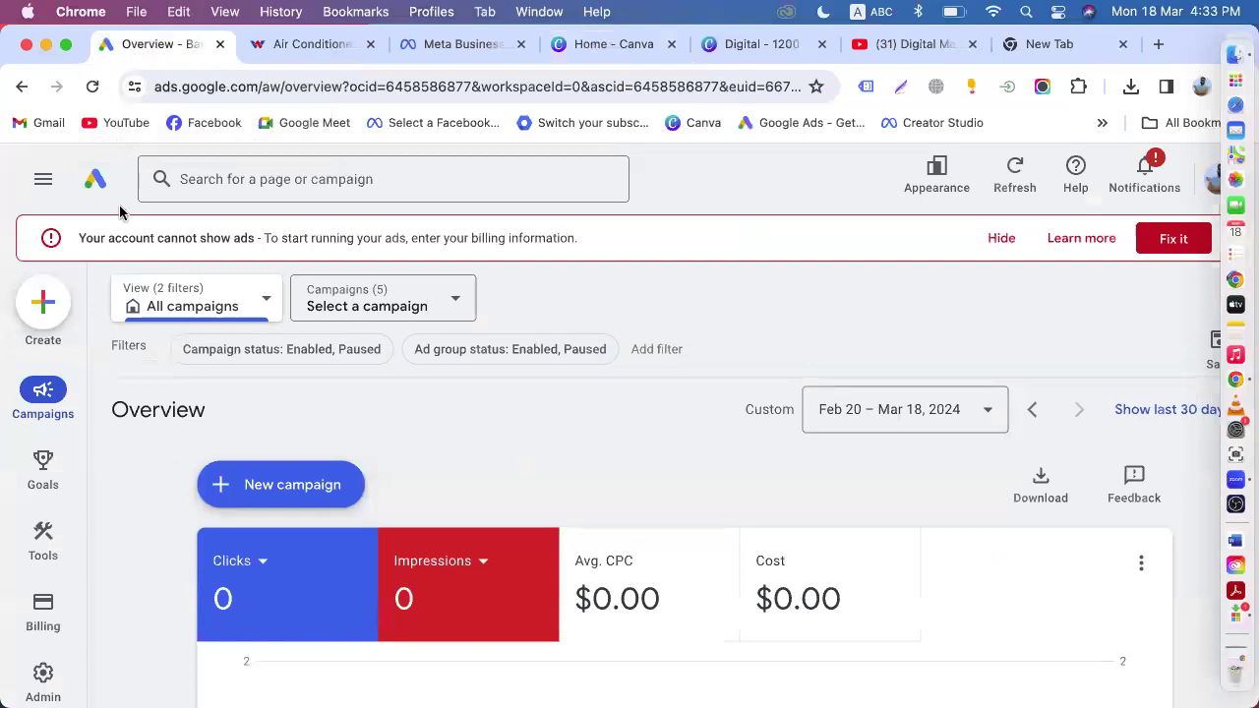
click(215, 123)
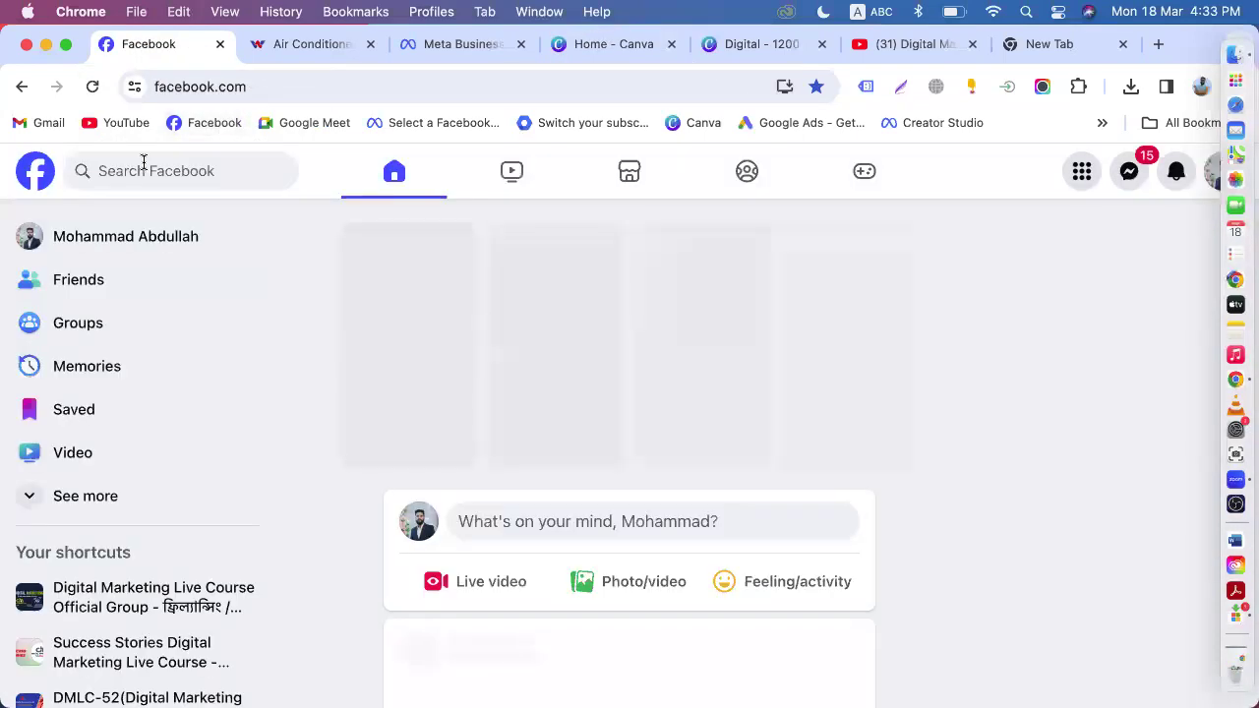
click(144, 163)
text(5)
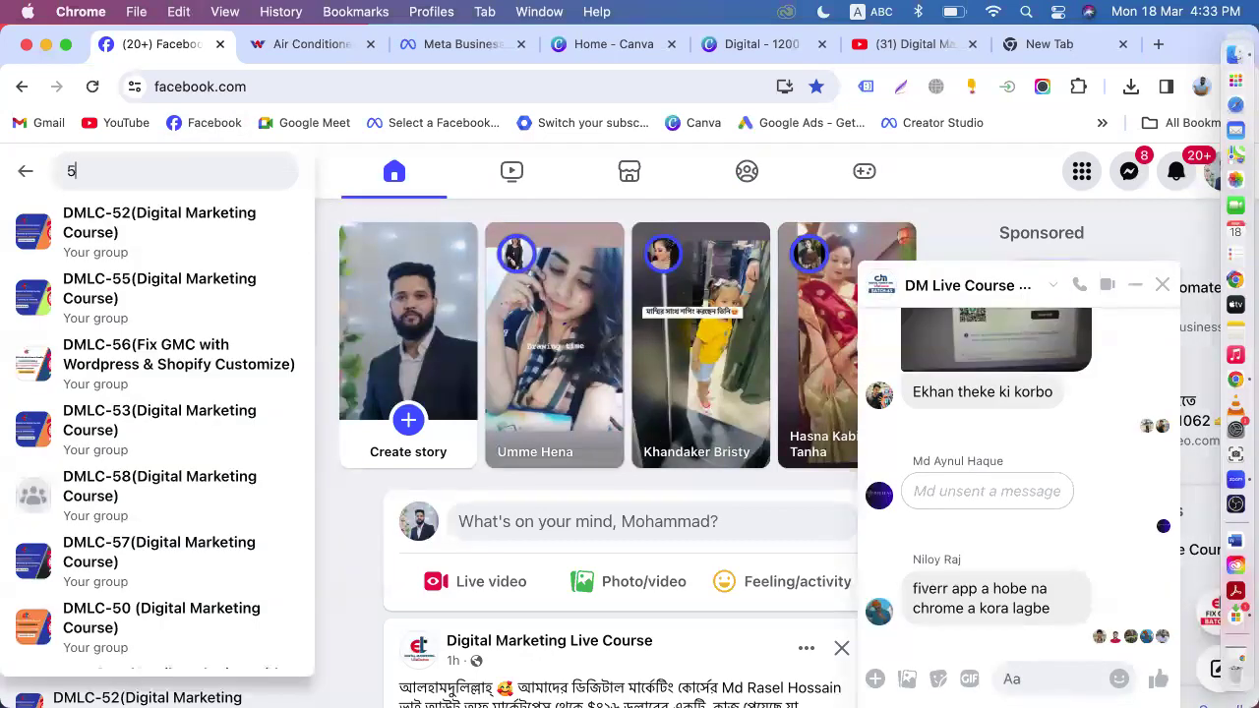
text(7)
click(155, 238)
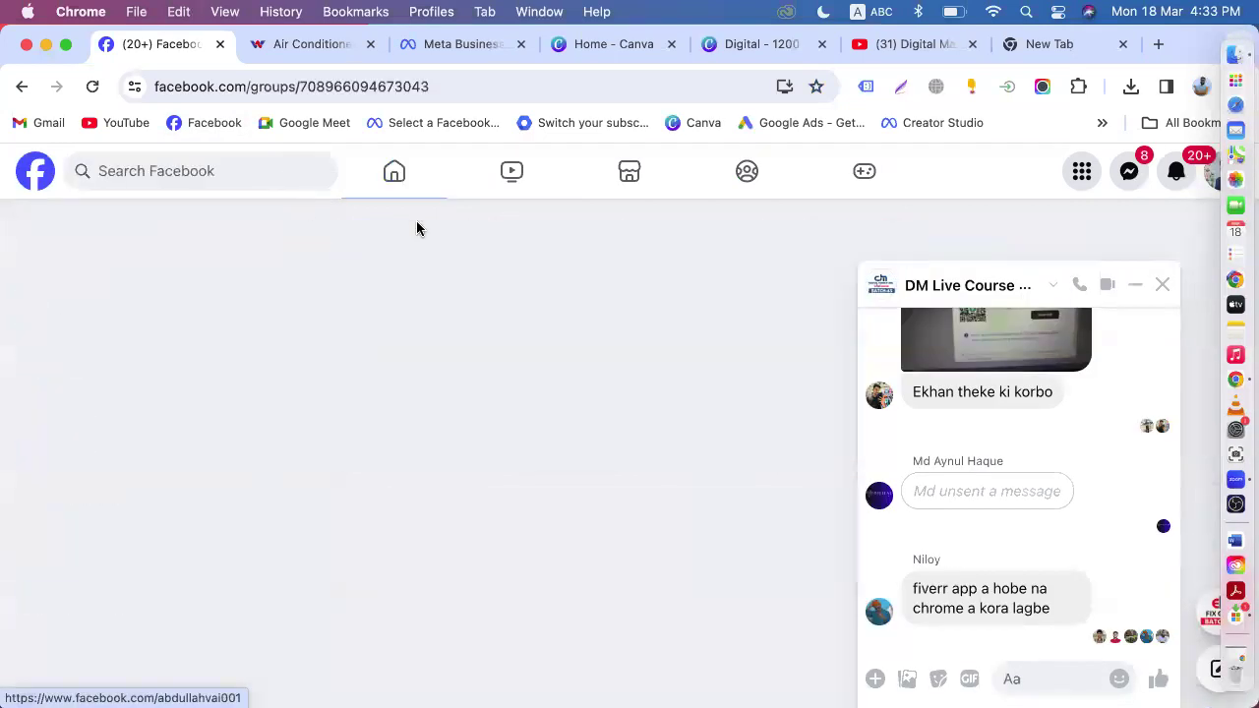
- Close the open chat window and look through the older class posts in the DMLC-57 group feed
scroll(605, 413, down, 6)
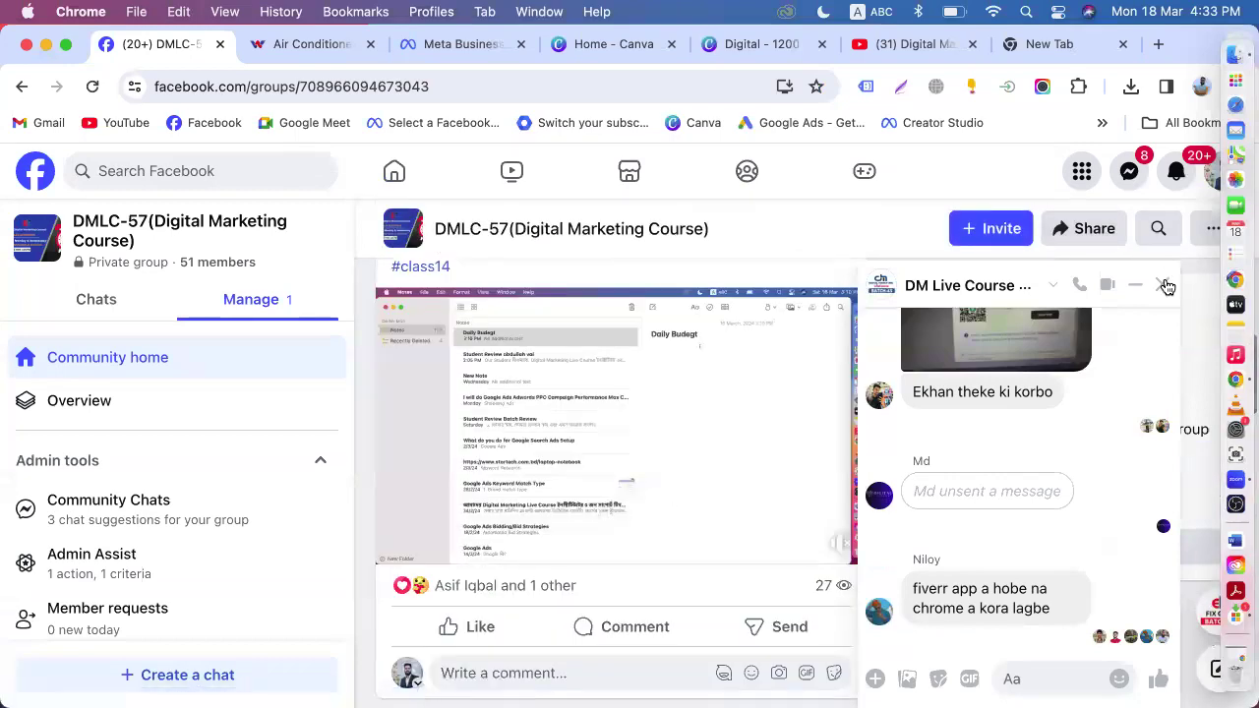
click(1167, 285)
scroll(694, 431, down, 10)
scroll(692, 425, down, 15)
scroll(692, 425, down, 15)
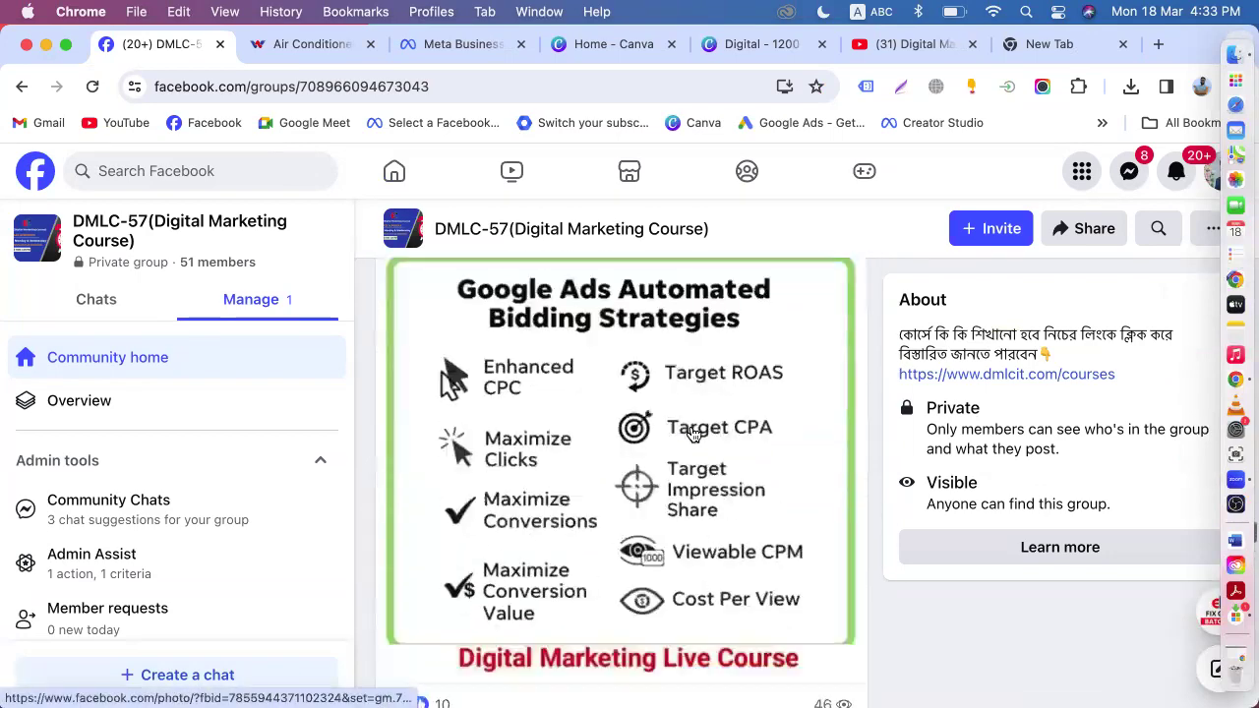
scroll(693, 434, down, 12)
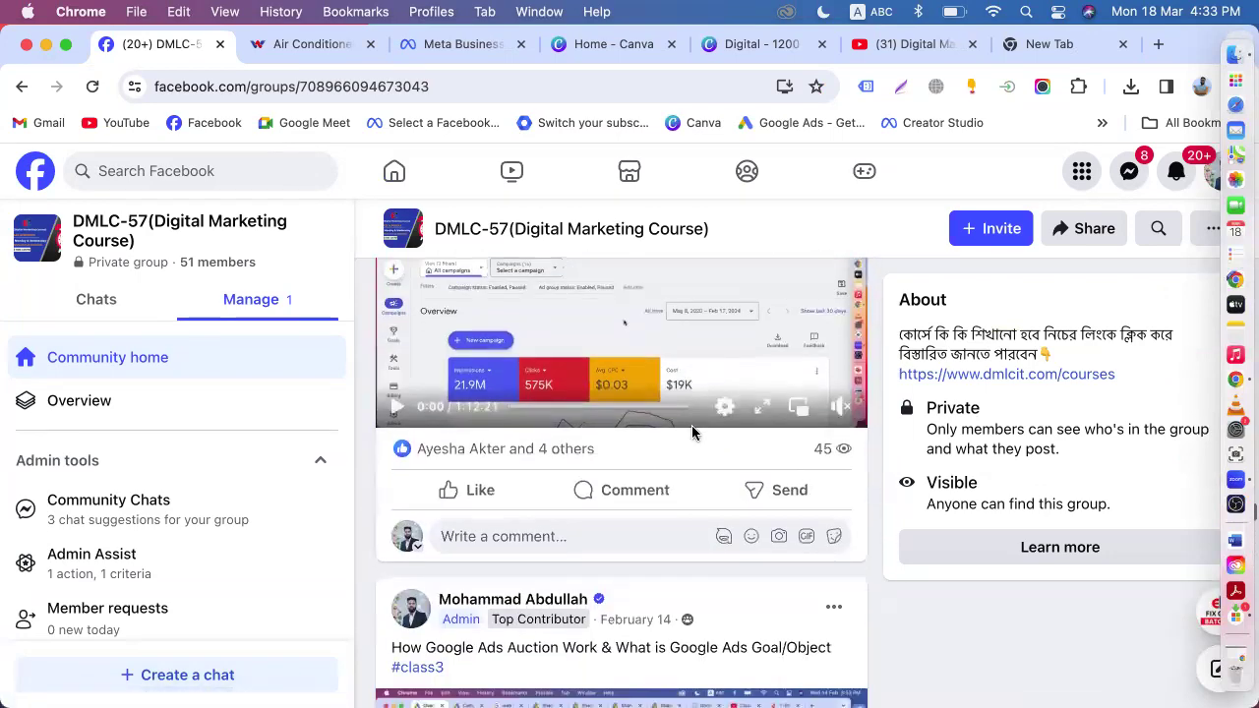
scroll(691, 432, down, 15)
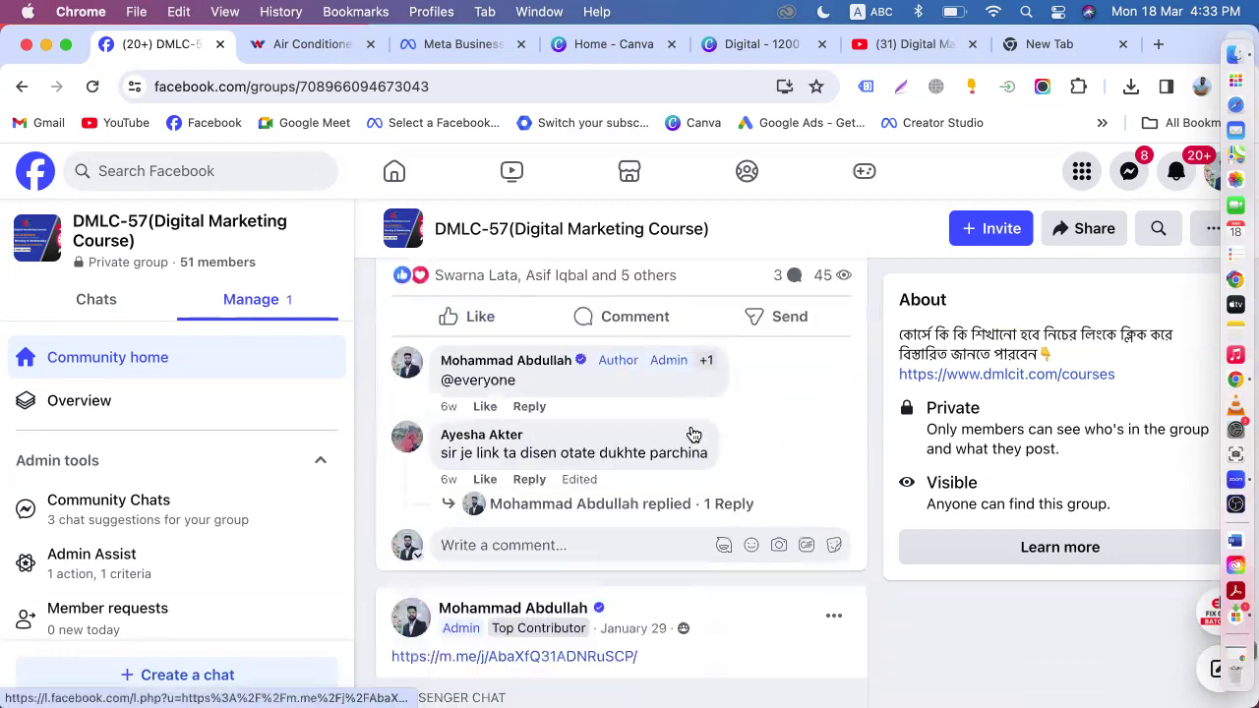
scroll(692, 434, down, 15)
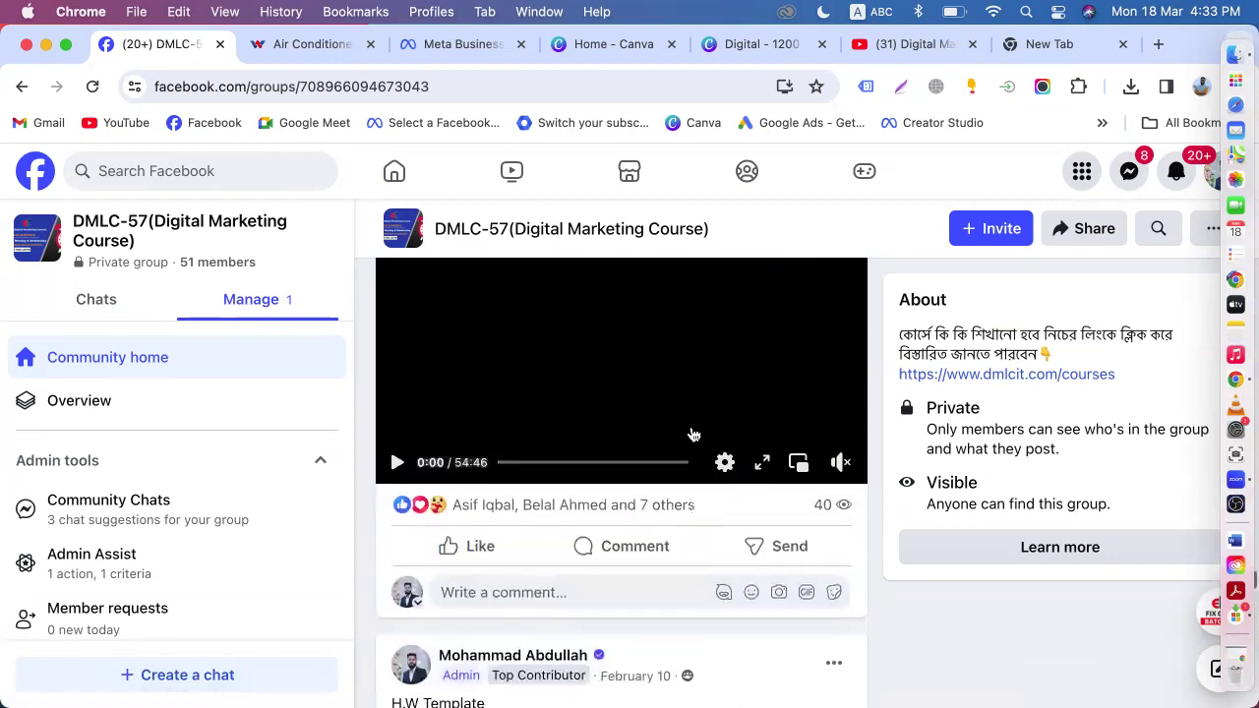
- Review the #class1 and #class2 posts and highlight the full #class3 caption about how the Google Ads auction works
scroll(693, 434, down, 4)
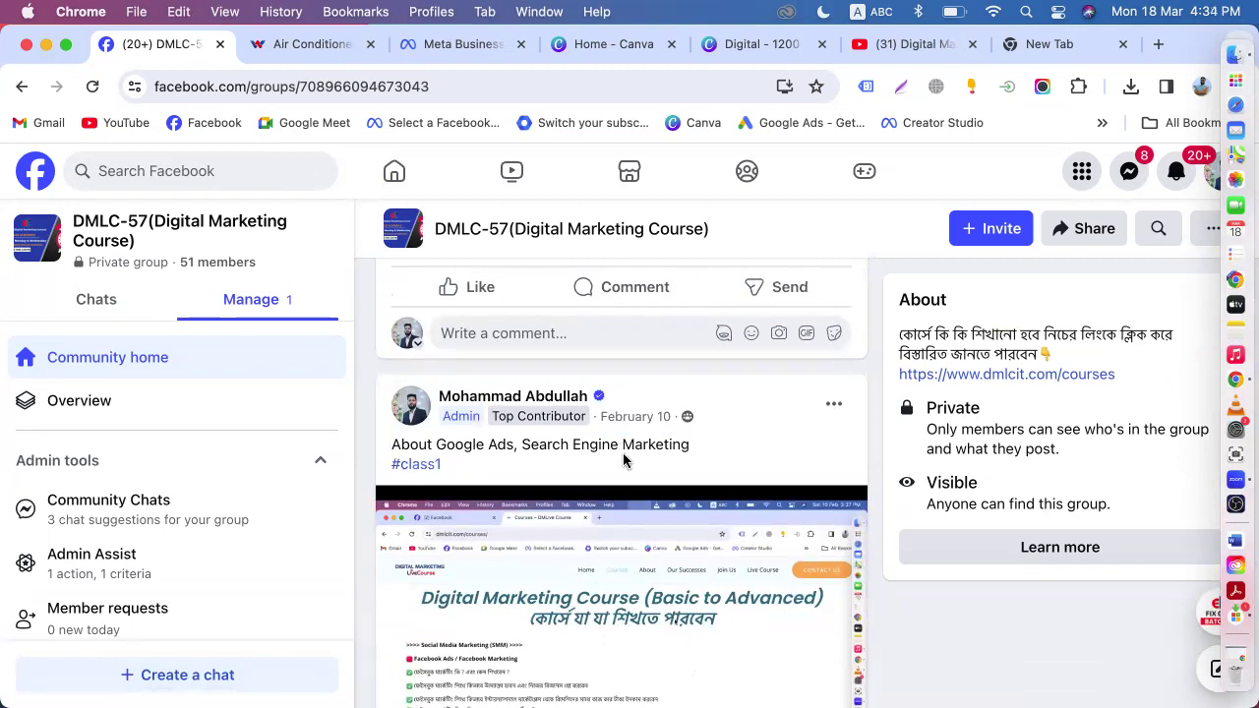
scroll(623, 459, down, 15)
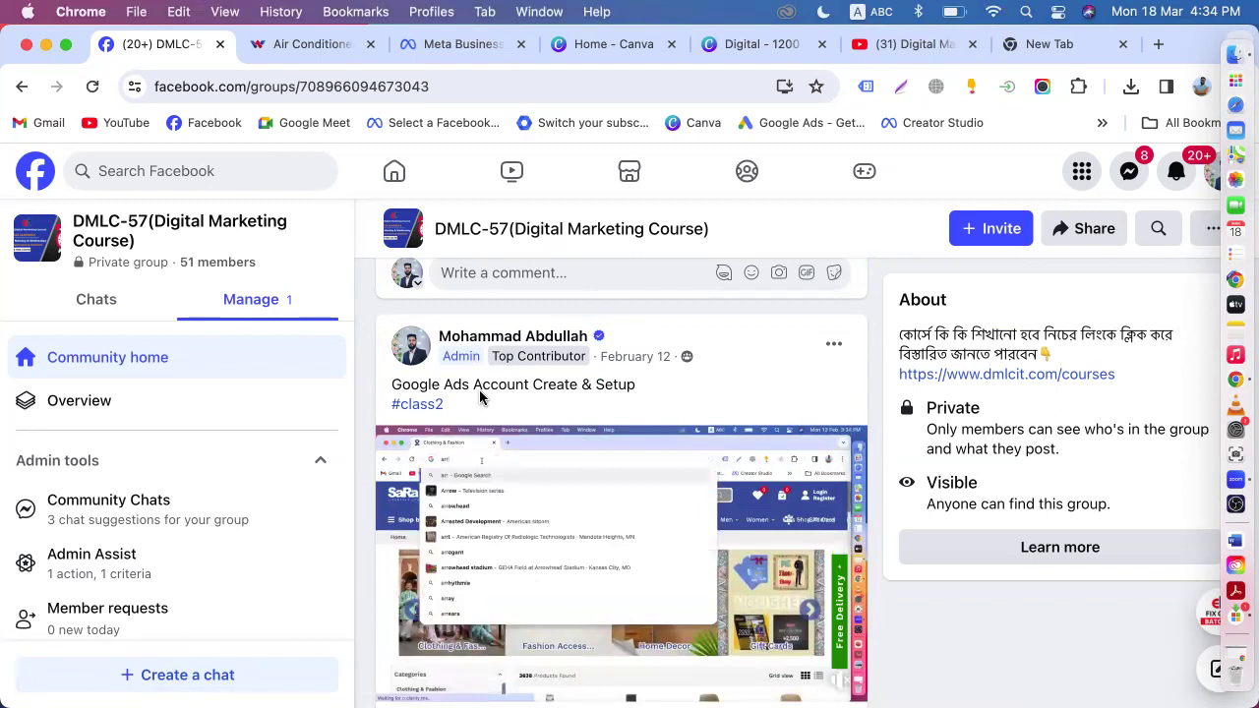
scroll(479, 390, up, 4)
scroll(481, 399, down, 3)
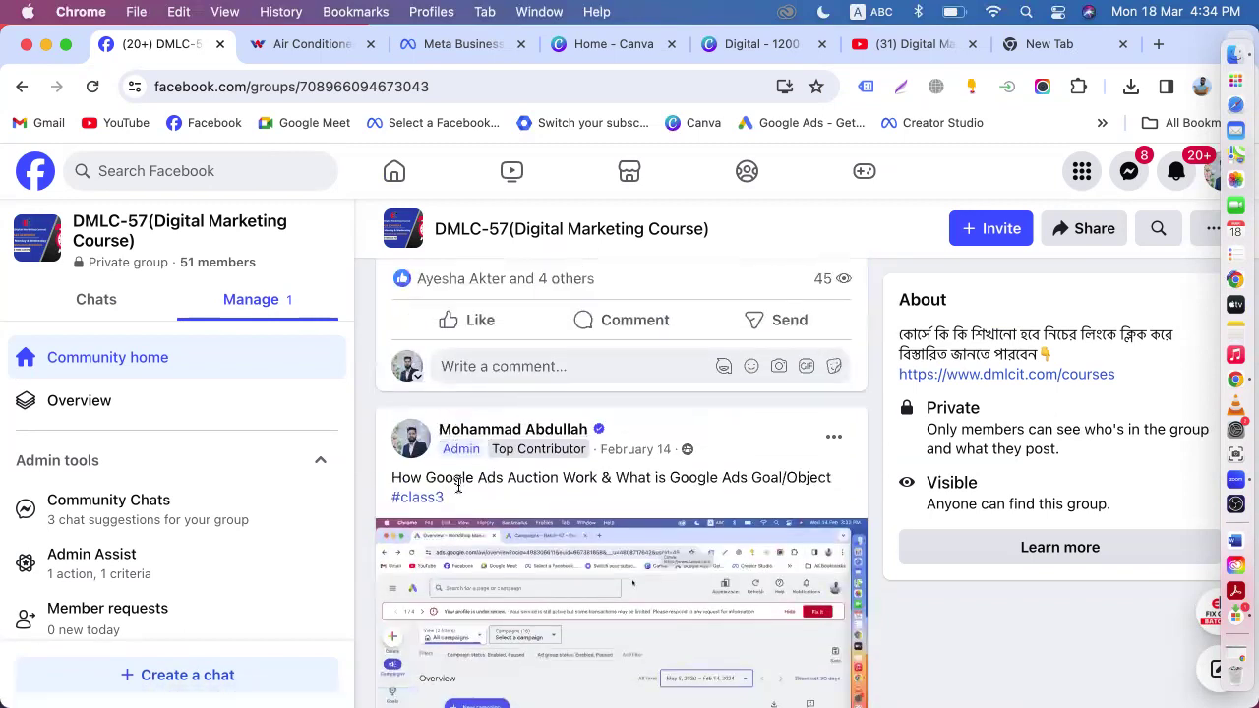
drag(393, 475, 820, 469)
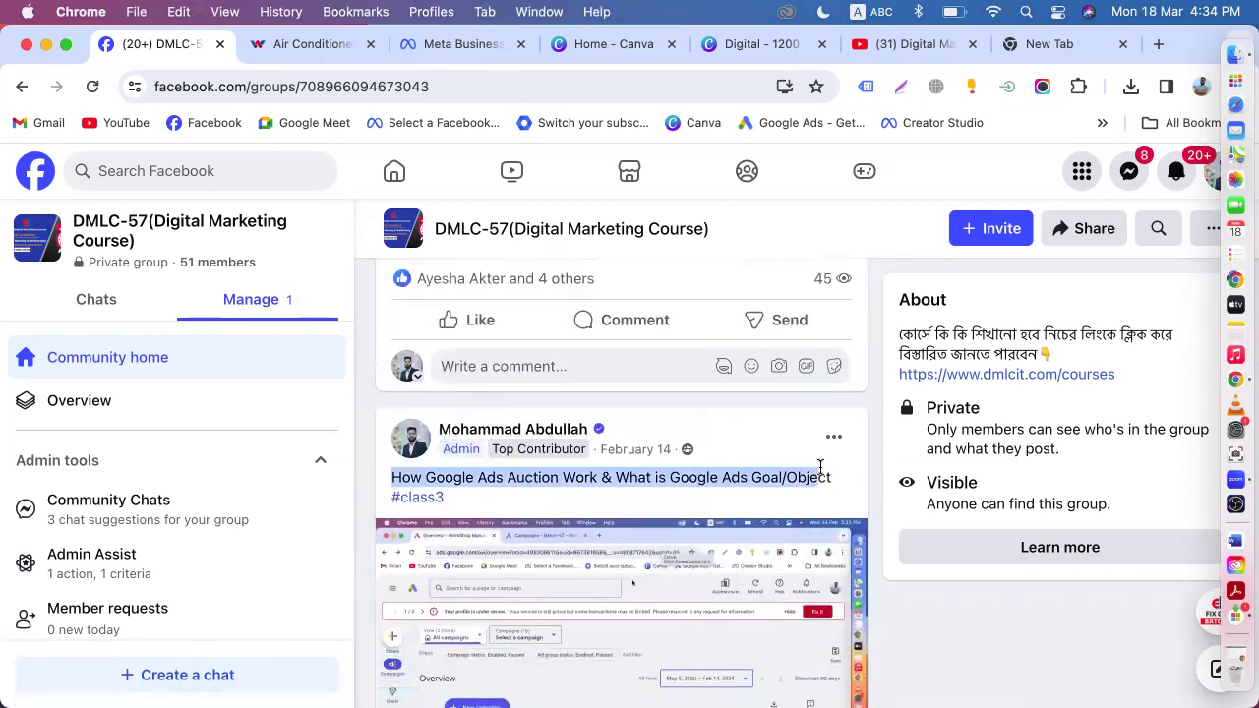
click(612, 475)
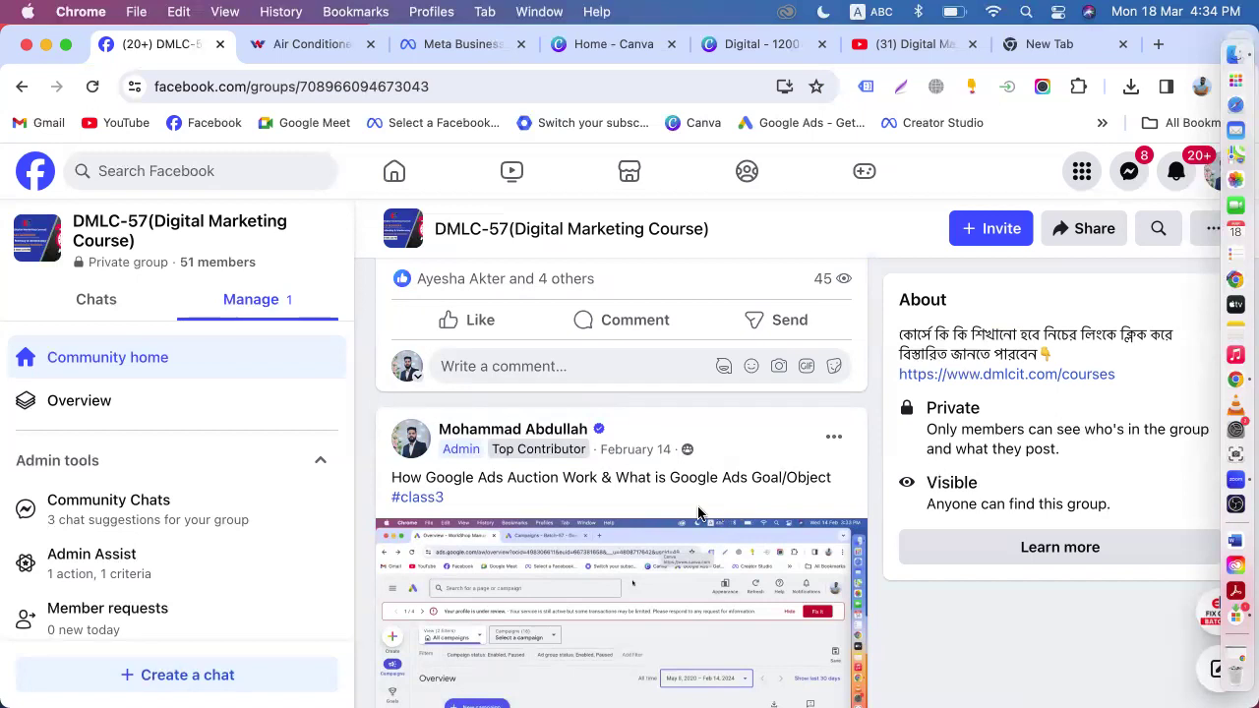
drag(392, 476, 445, 497)
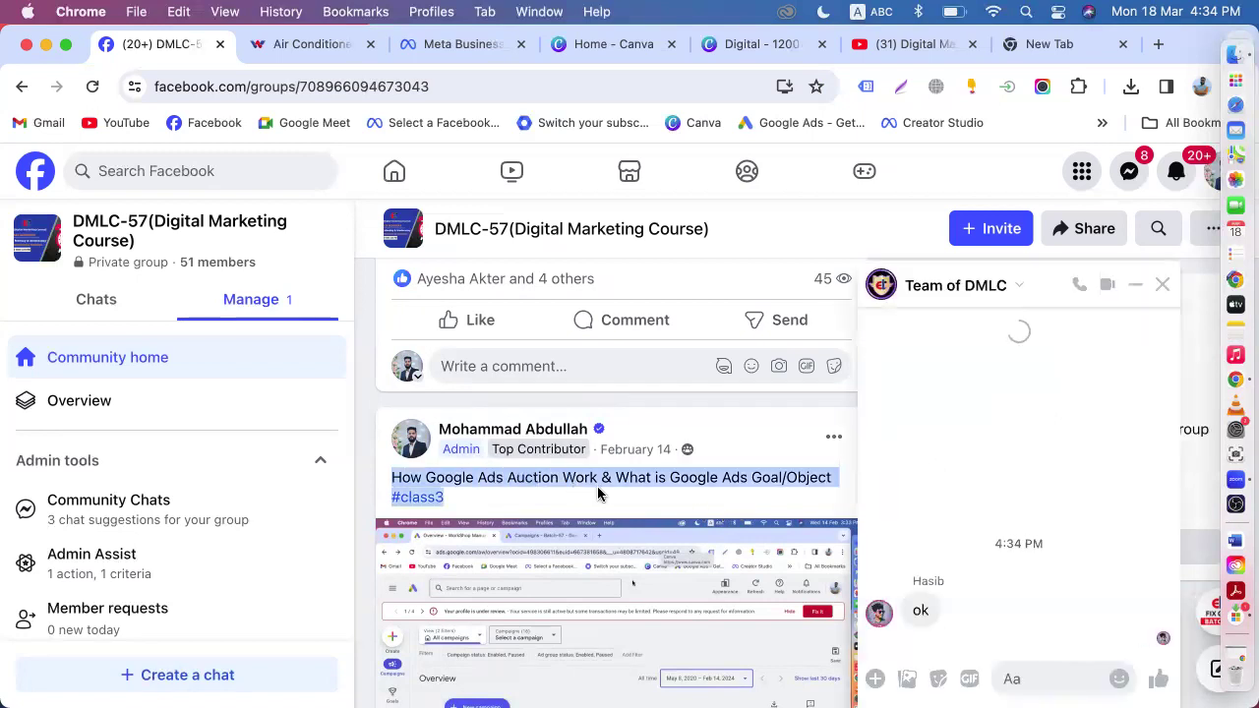
- Highlight the bidding strategies wording in the #class4 post title, and close the Team of DMLC chat window
scroll(597, 486, up, 3)
scroll(597, 493, down, 5)
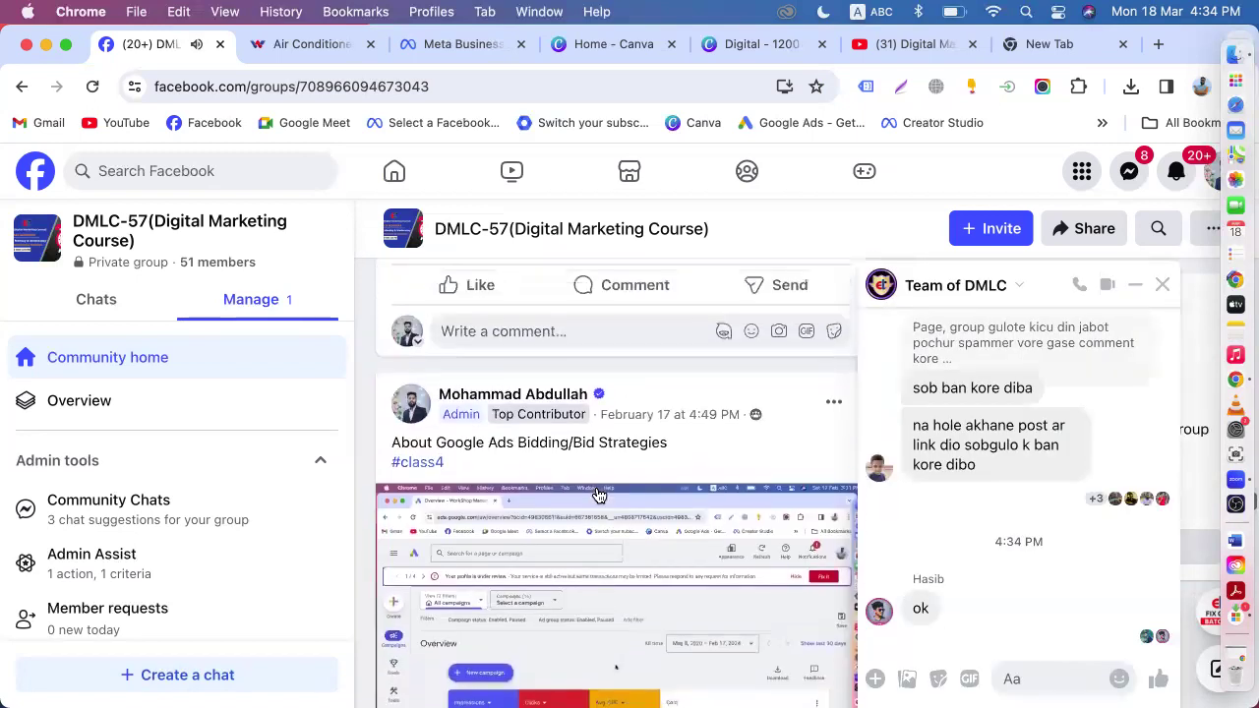
scroll(512, 504, up, 2)
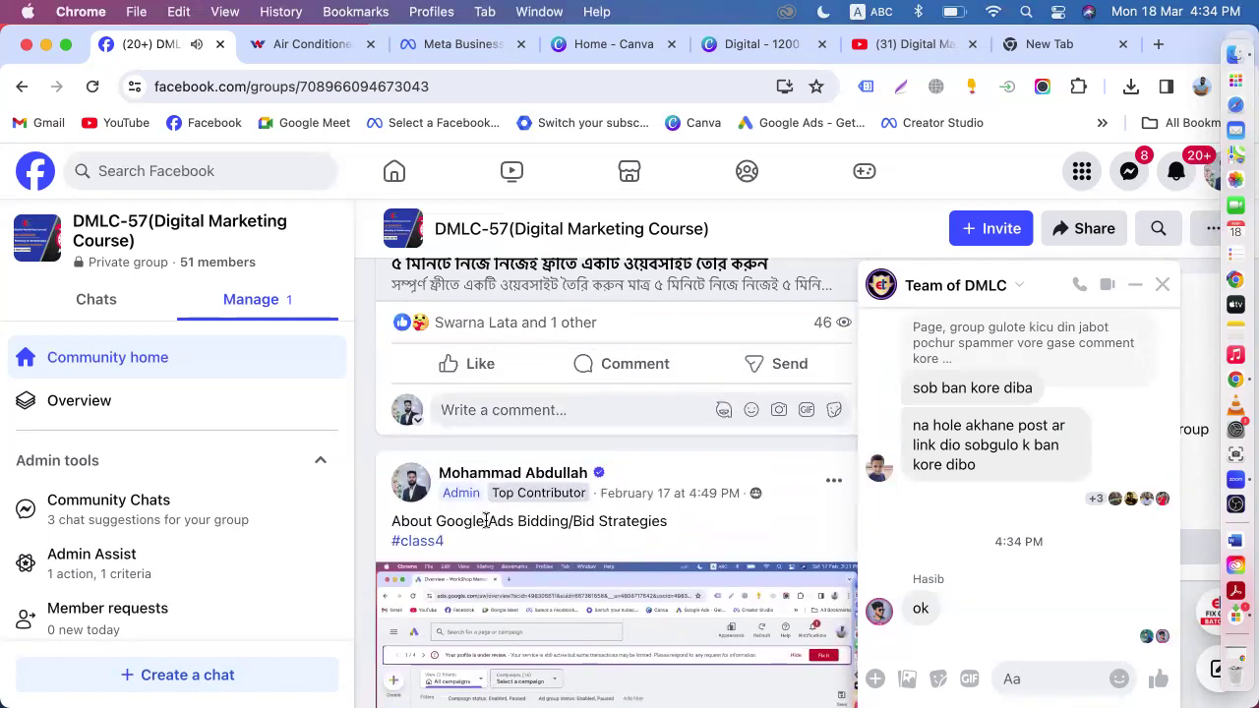
drag(486, 521, 630, 521)
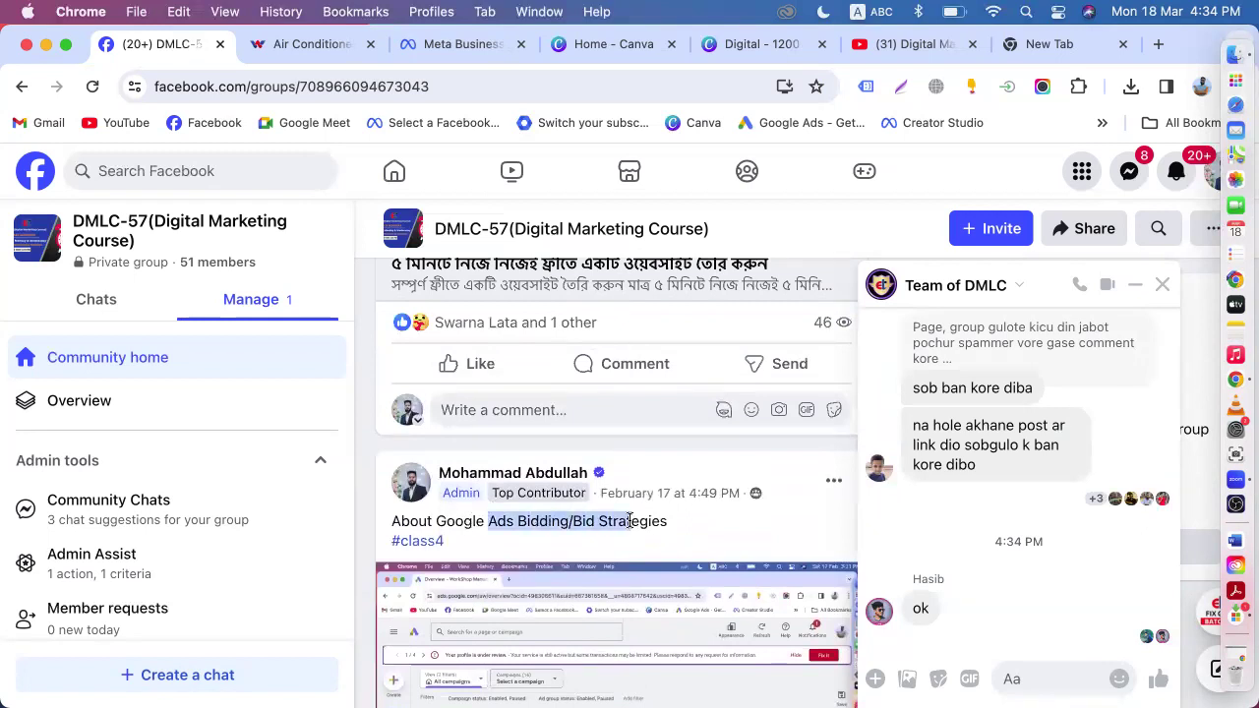
click(1165, 286)
click(878, 526)
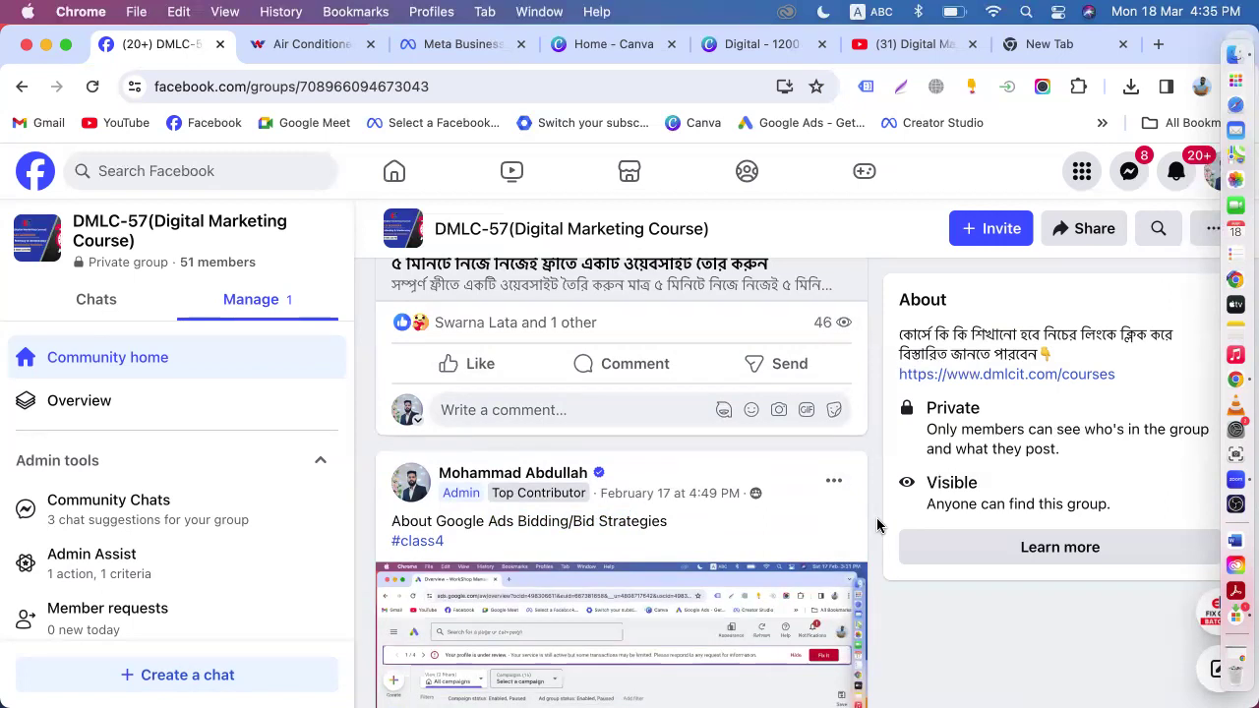
scroll(878, 526, down, 3)
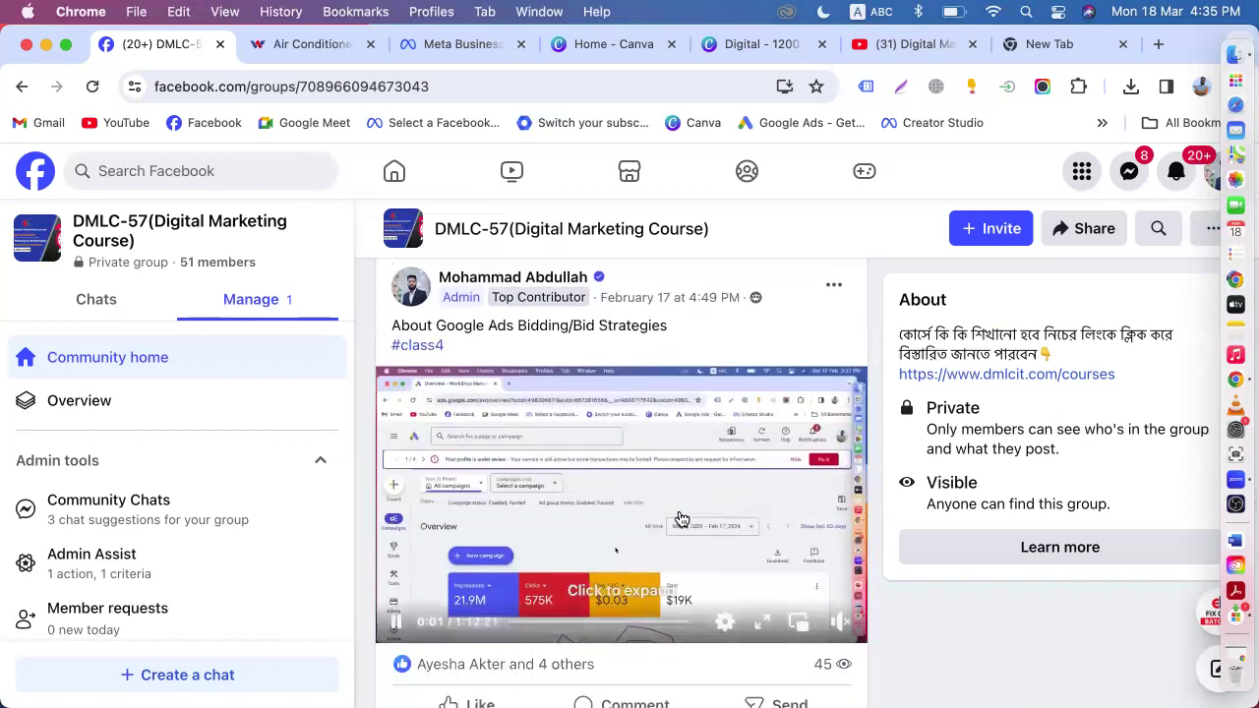
- Find the February 17 post illustrated with Google Ads Automated Bidding Strategies and expand its full text
scroll(688, 518, up, 15)
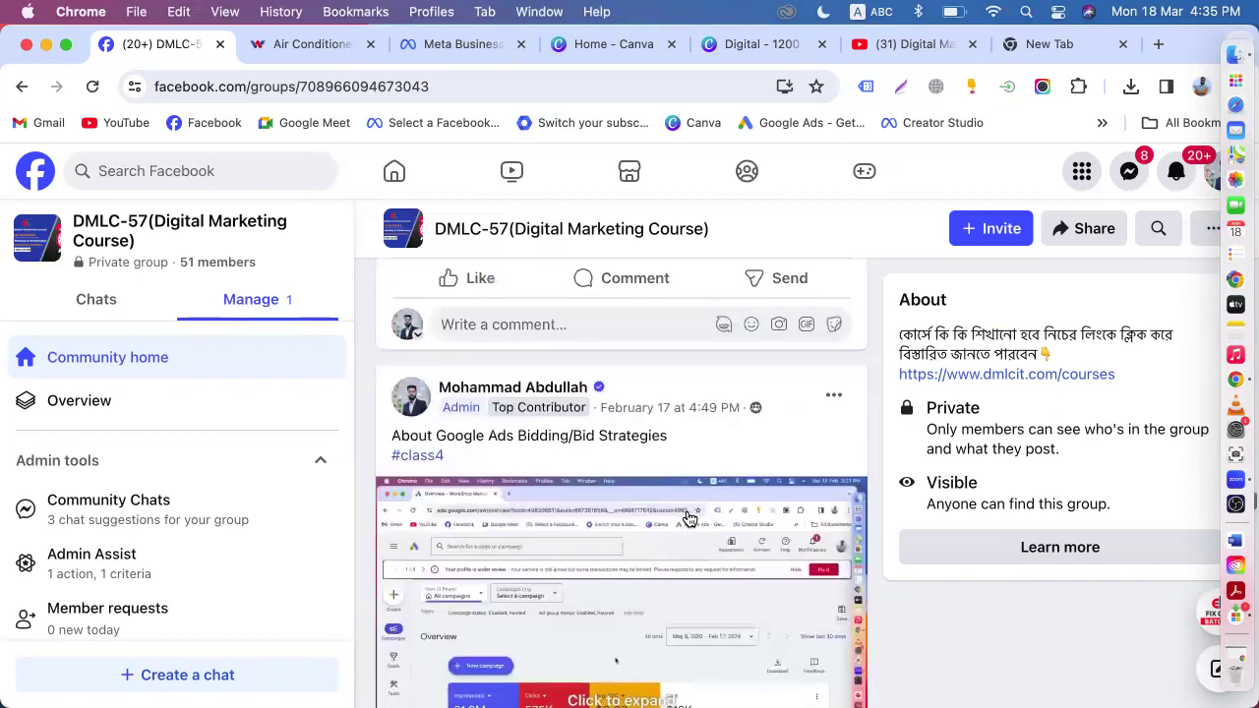
scroll(689, 518, up, 5)
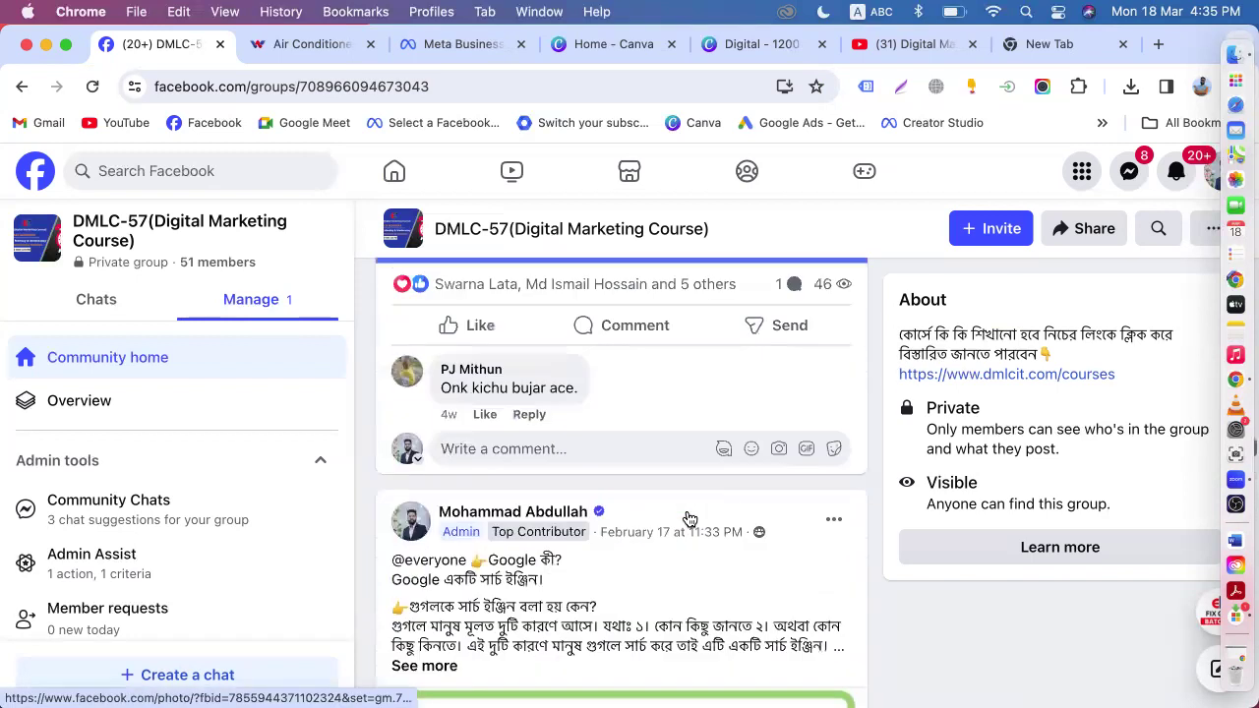
scroll(682, 516, down, 3)
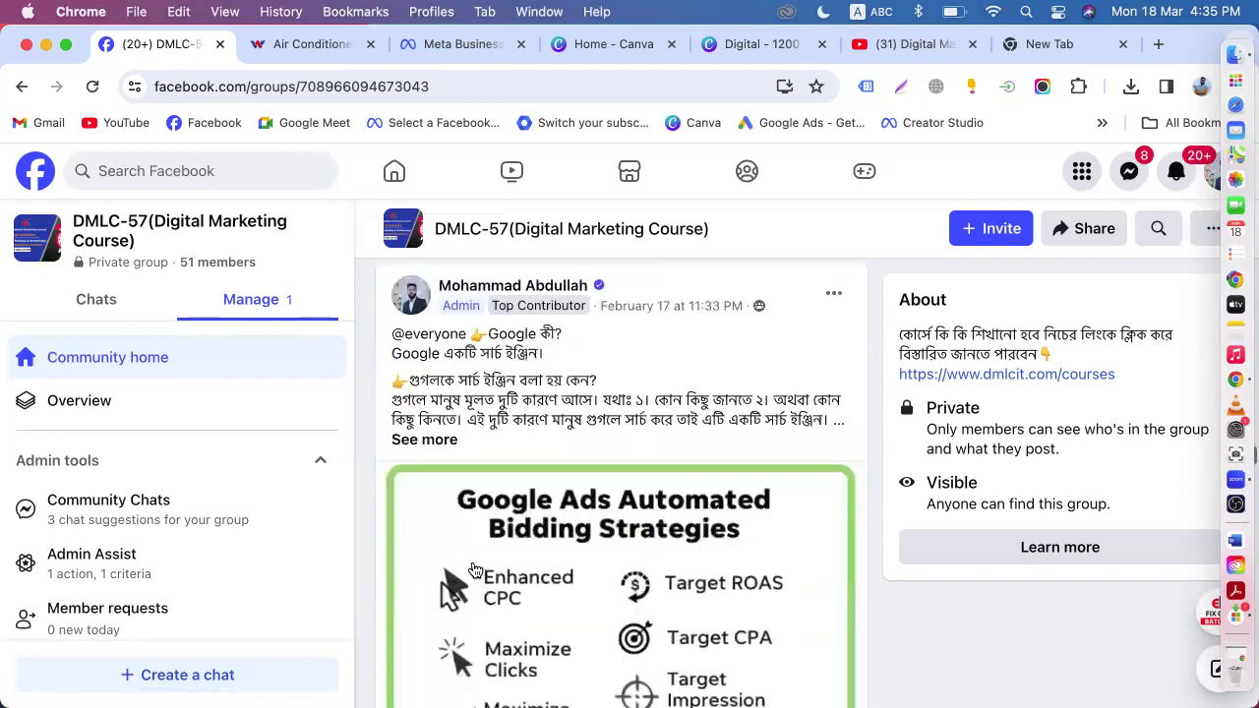
click(433, 443)
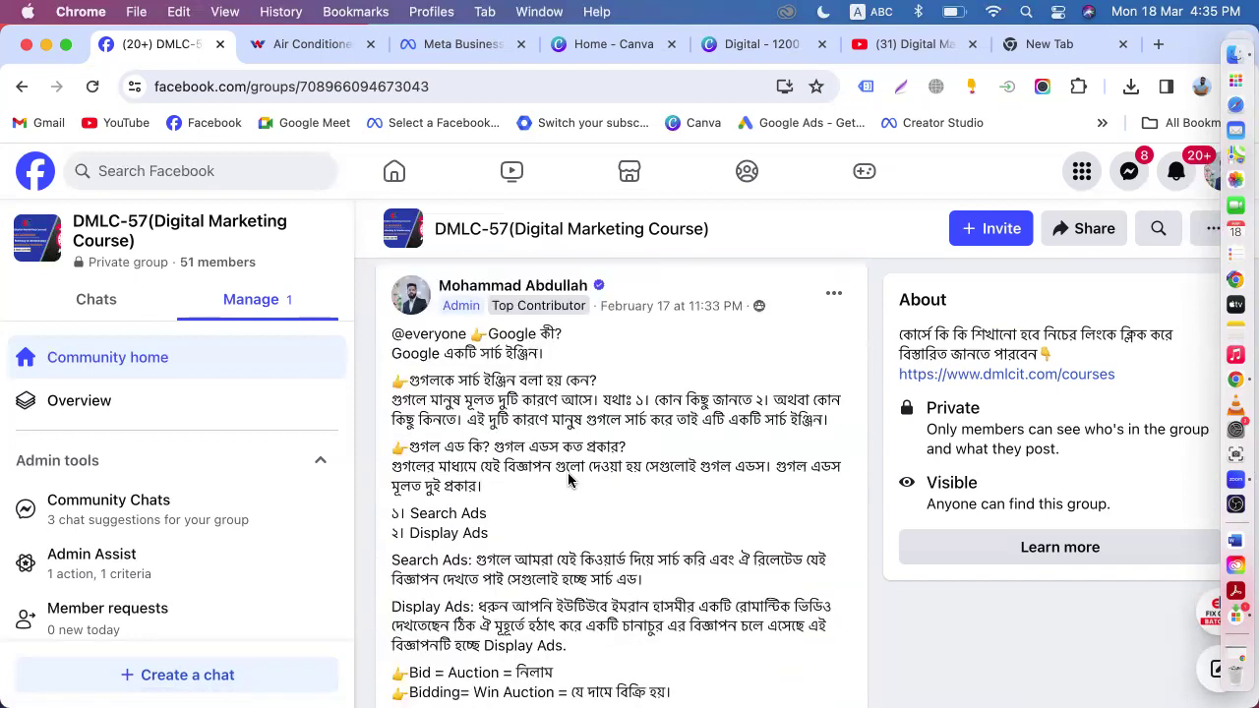
- Go to the #class6 post and highlight its title about Google Ads for client requirements and search ads setup
scroll(569, 479, down, 12)
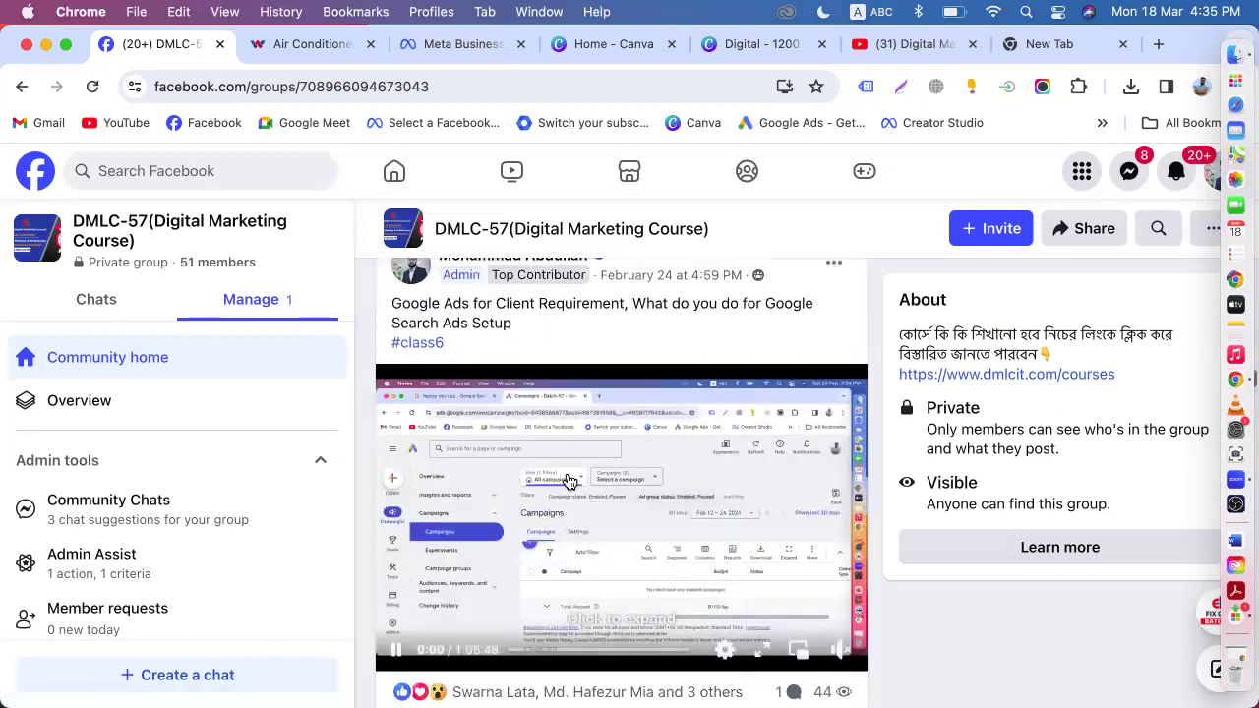
drag(391, 313, 671, 343)
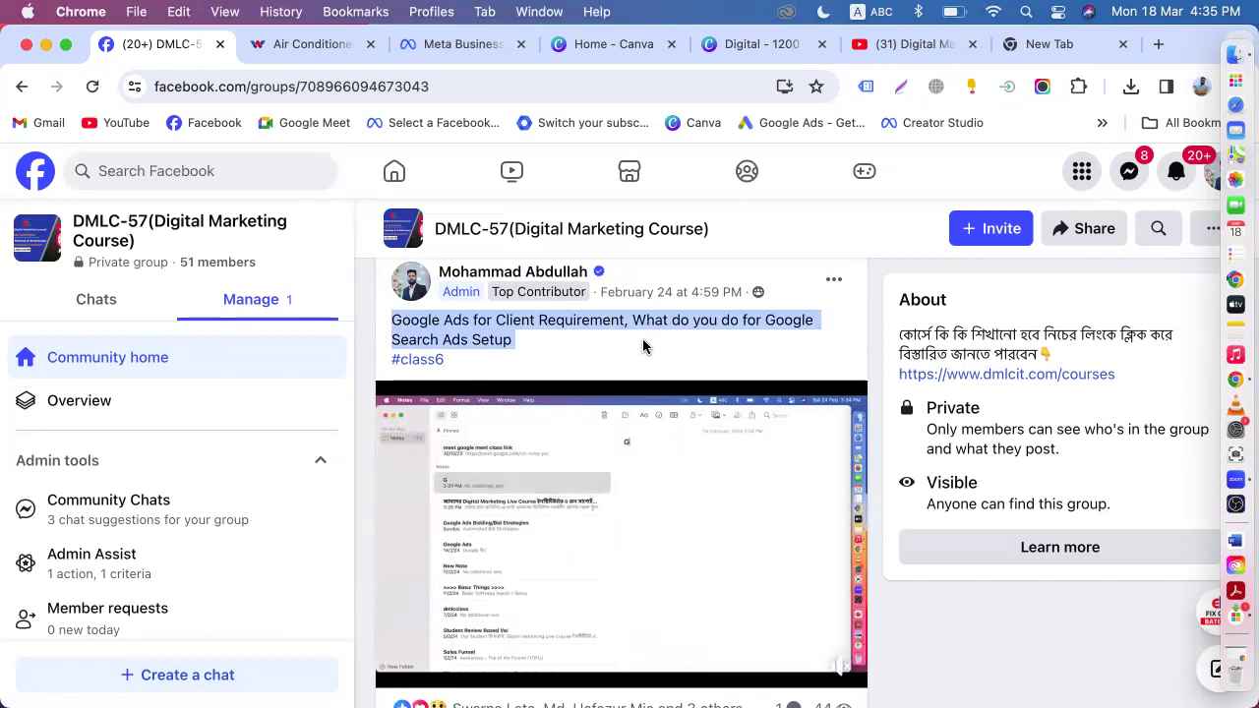
click(539, 350)
drag(444, 320, 585, 320)
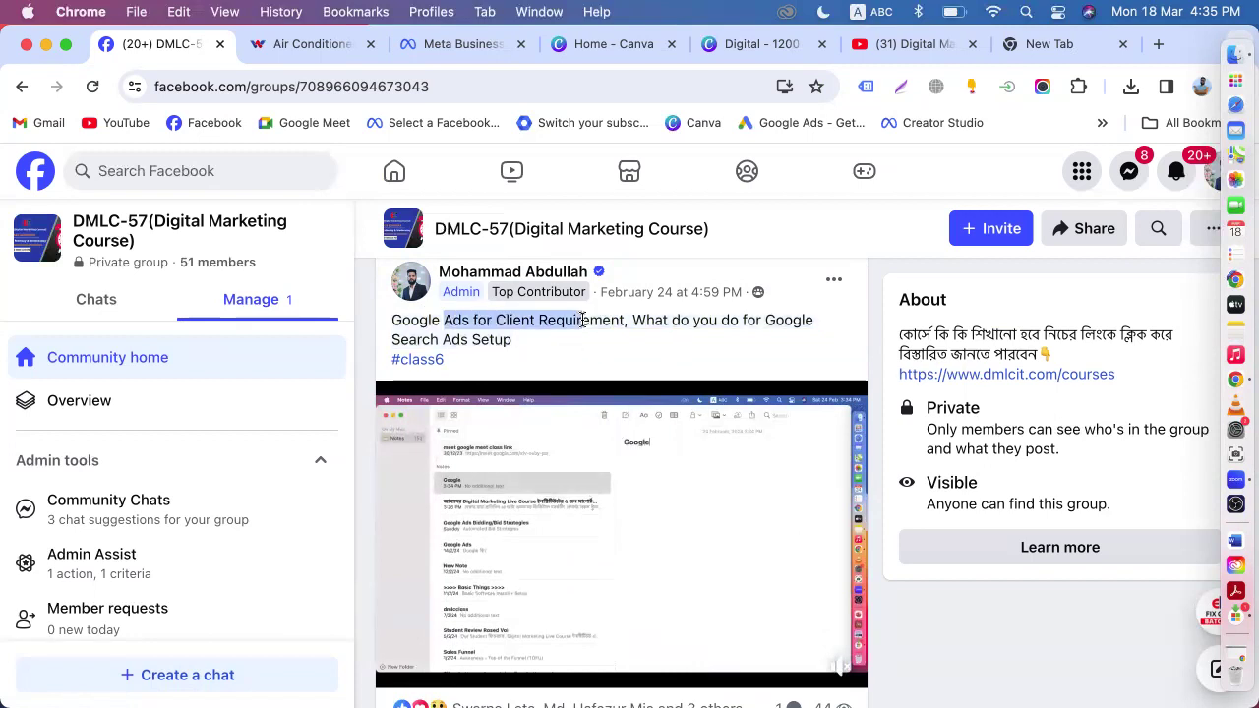
- Locate the #class5 post and highlight its title about Google Ads conversion tracking setup
scroll(585, 342, up, 3)
scroll(581, 336, down, 10)
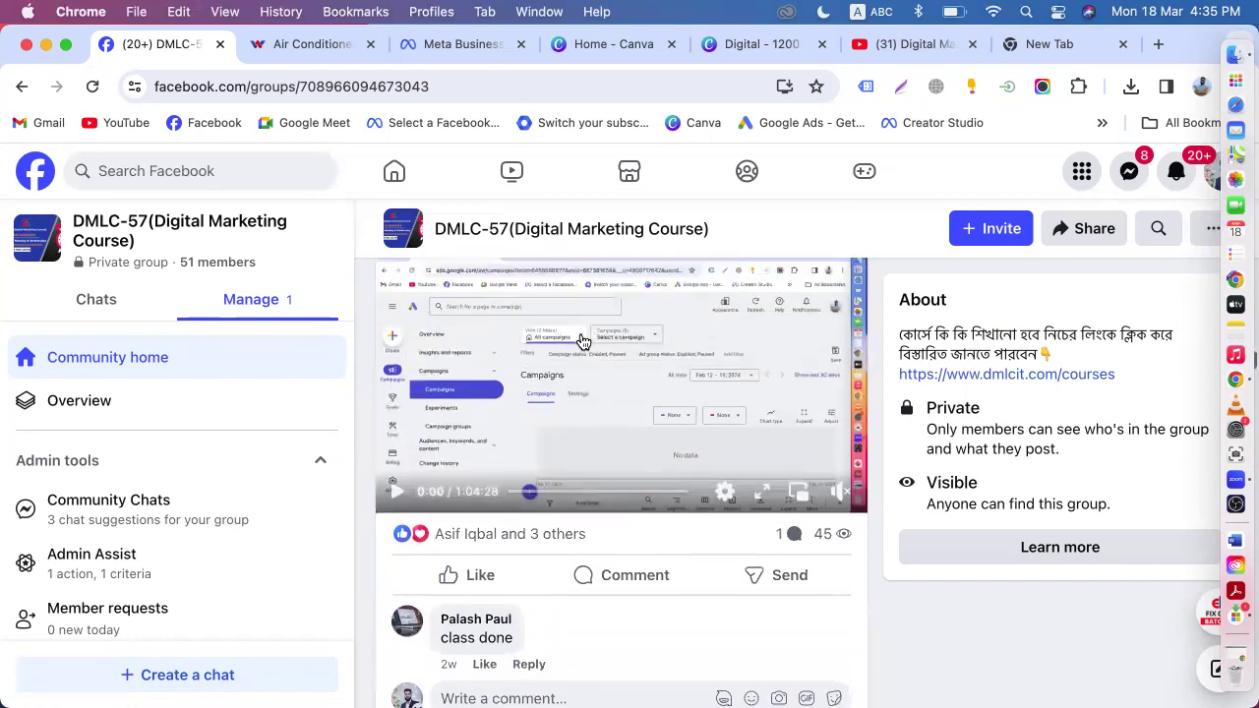
scroll(581, 336, up, 1)
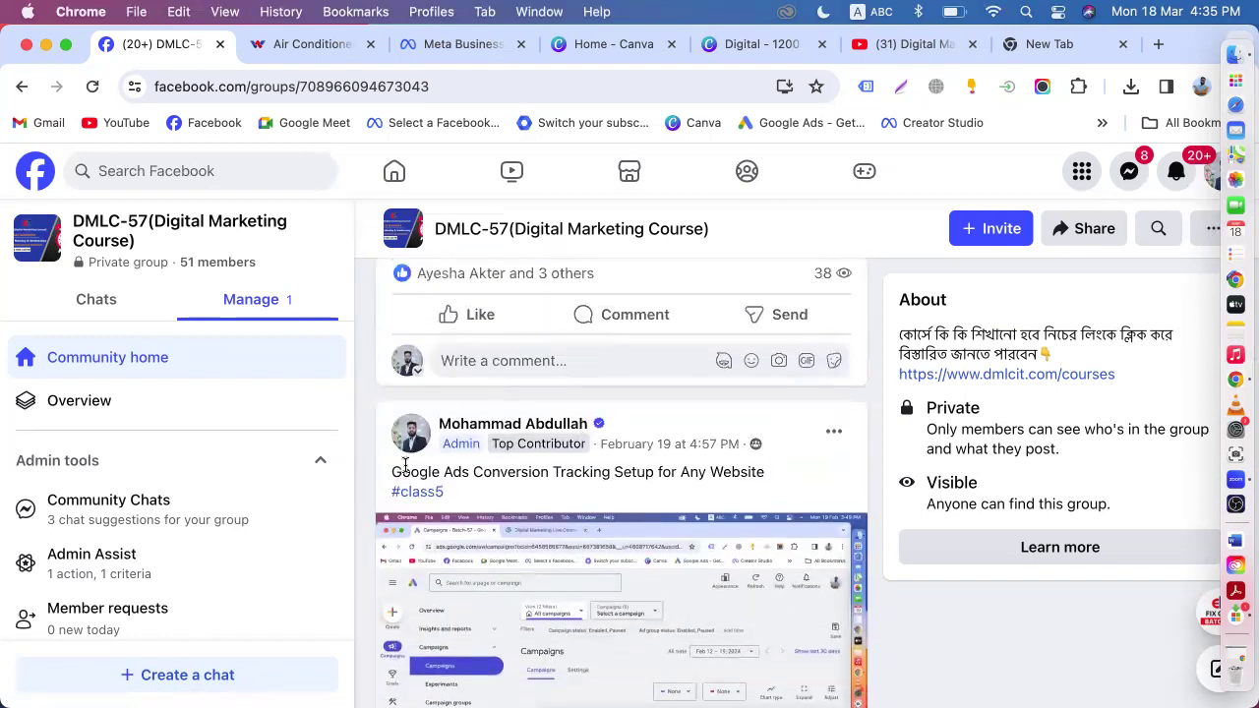
drag(392, 472, 641, 472)
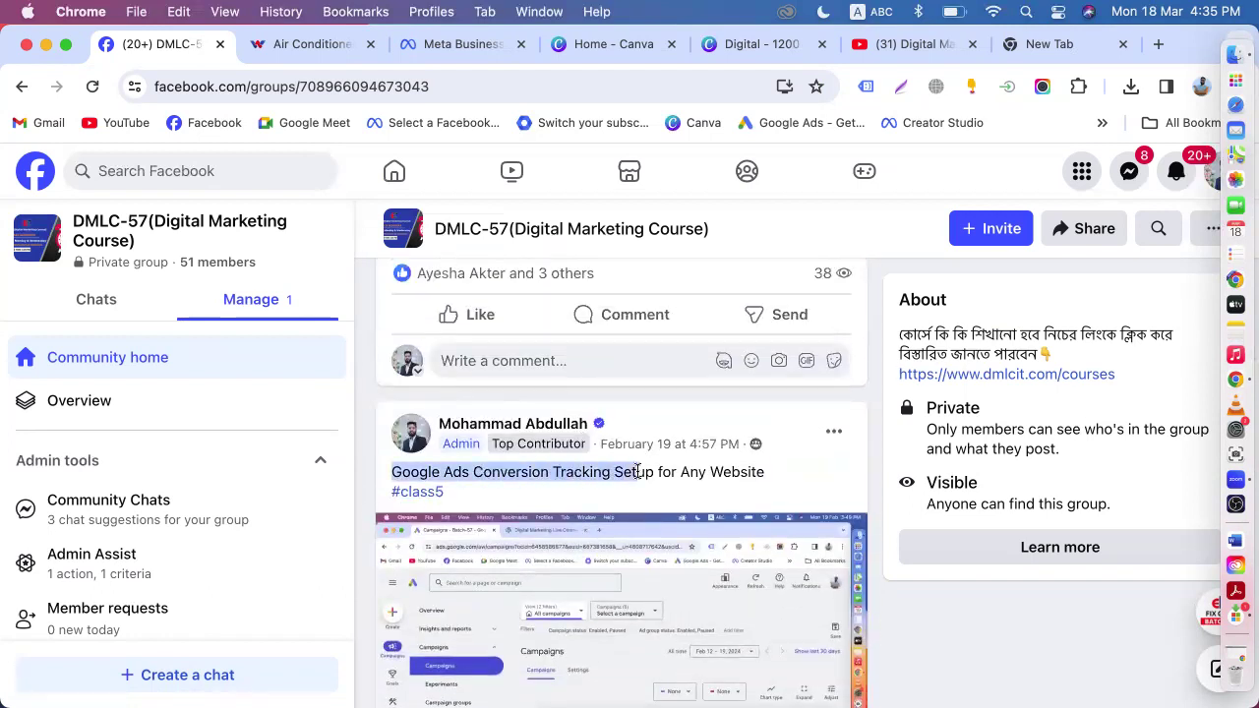
- Highlight the #class7 title on keyword research for Google Ads and continue through the newer class posts up to #class10
scroll(639, 472, up, 10)
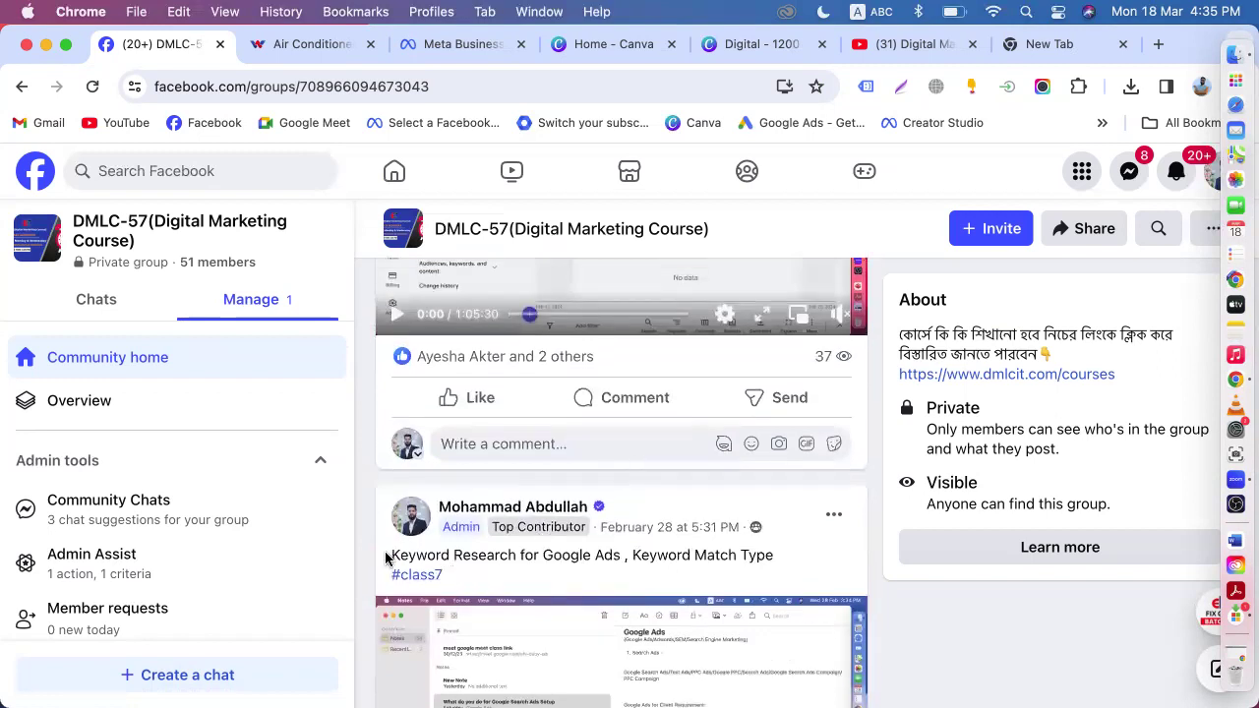
drag(387, 557, 651, 559)
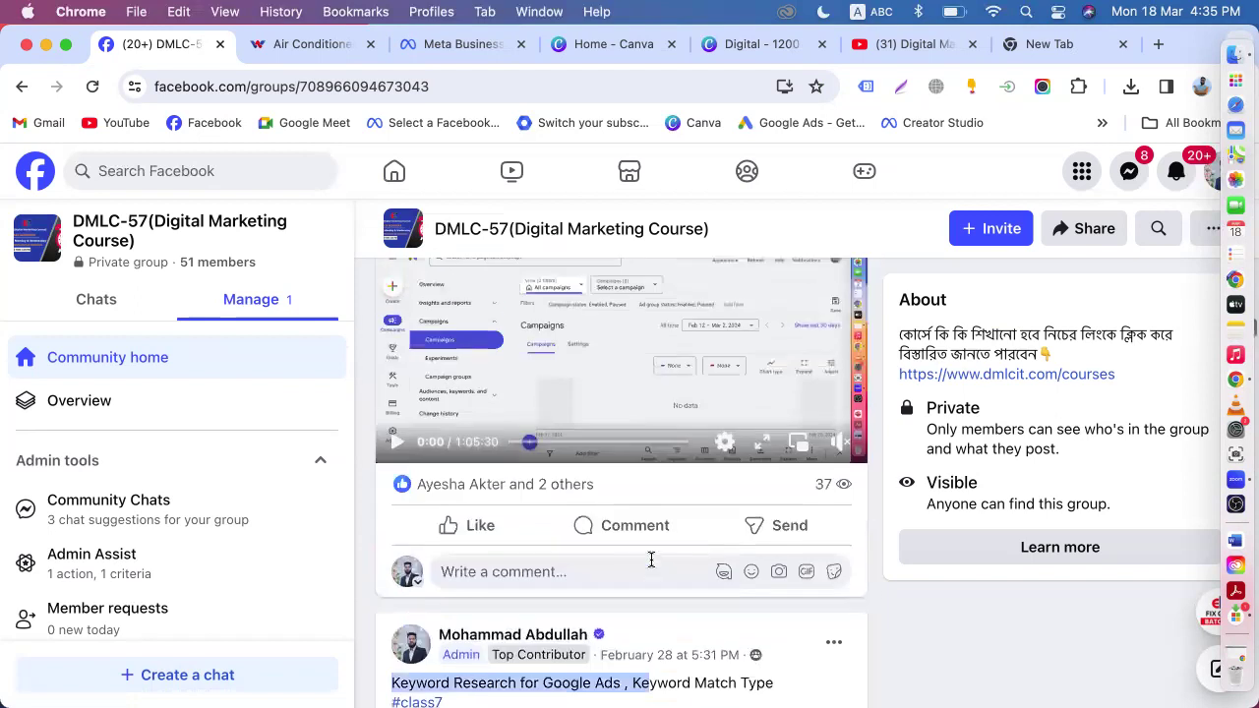
scroll(650, 560, up, 5)
drag(405, 350, 766, 358)
scroll(767, 358, up, 4)
scroll(656, 310, up, 15)
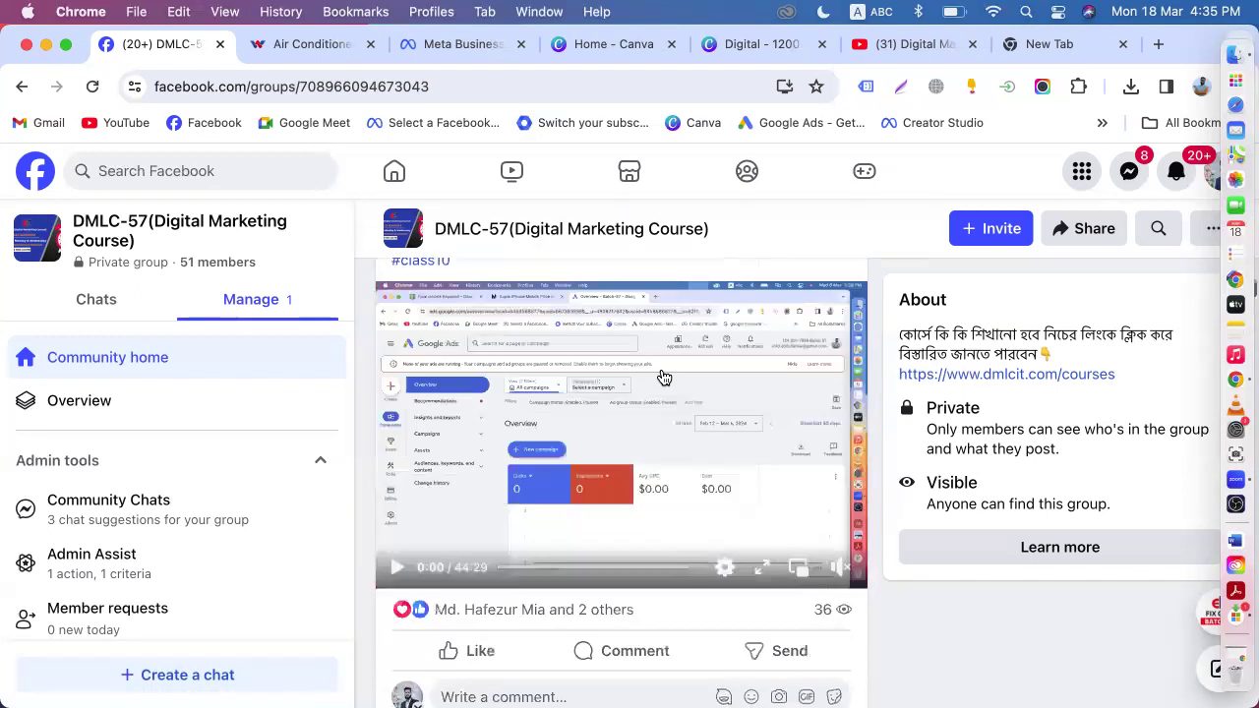